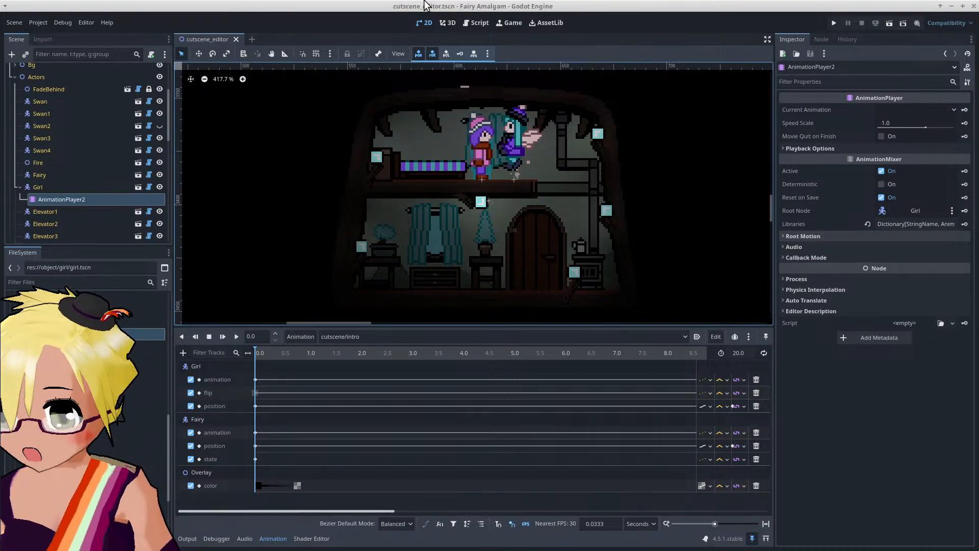
Step: Examine the full level layout in the 2D view and the small house interior with the Girl and Fairy actors
scroll(546, 159, down, 5)
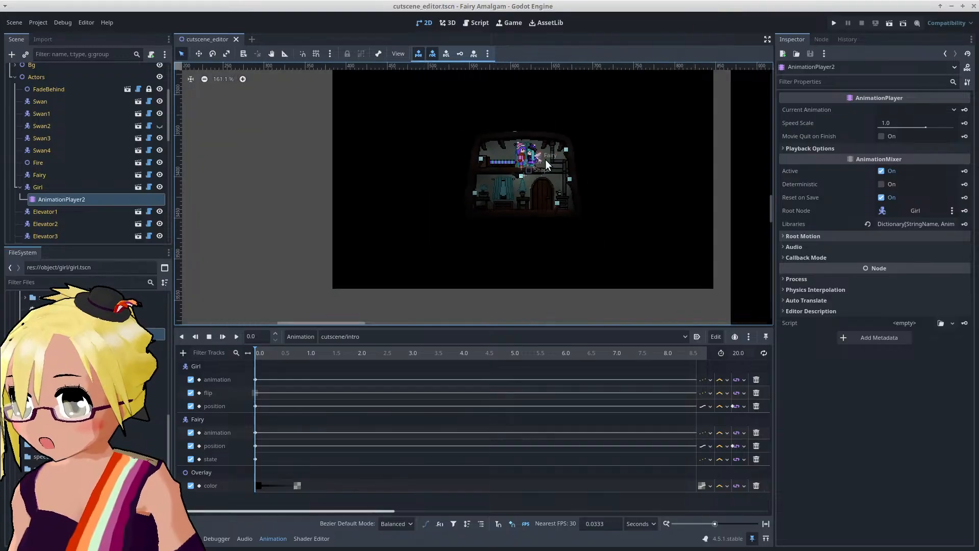
scroll(545, 159, down, 10)
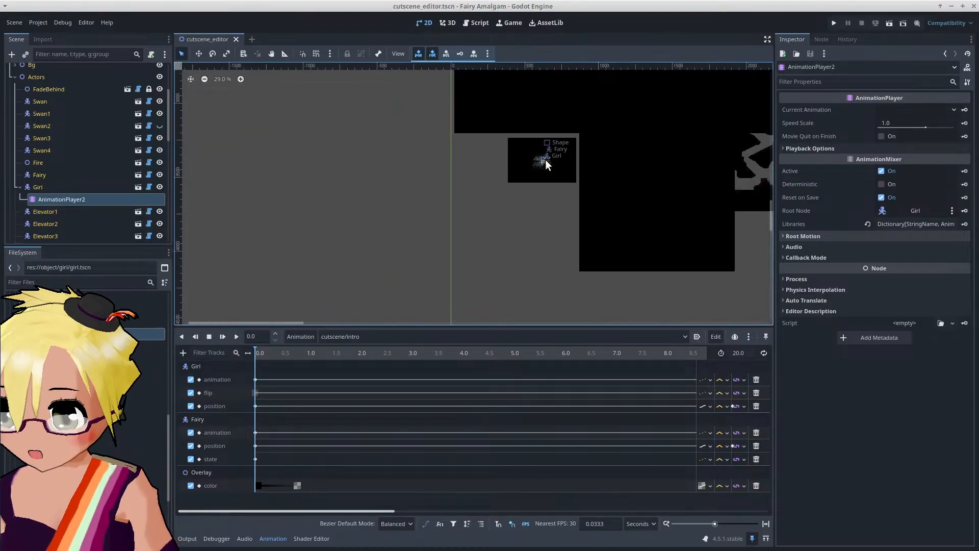
scroll(593, 140, down, 4)
middle_drag(592, 140, 428, 242)
scroll(495, 237, down, 1)
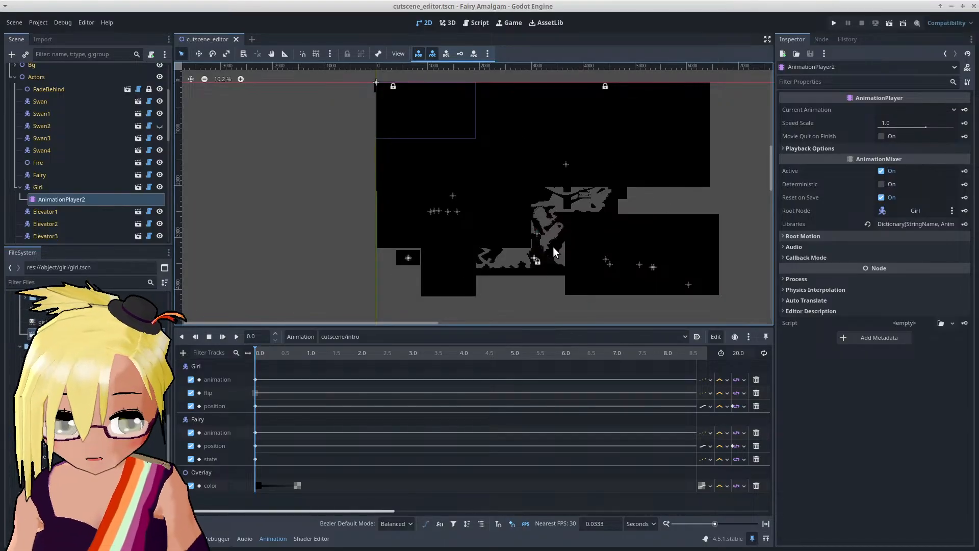
scroll(530, 251, up, 2)
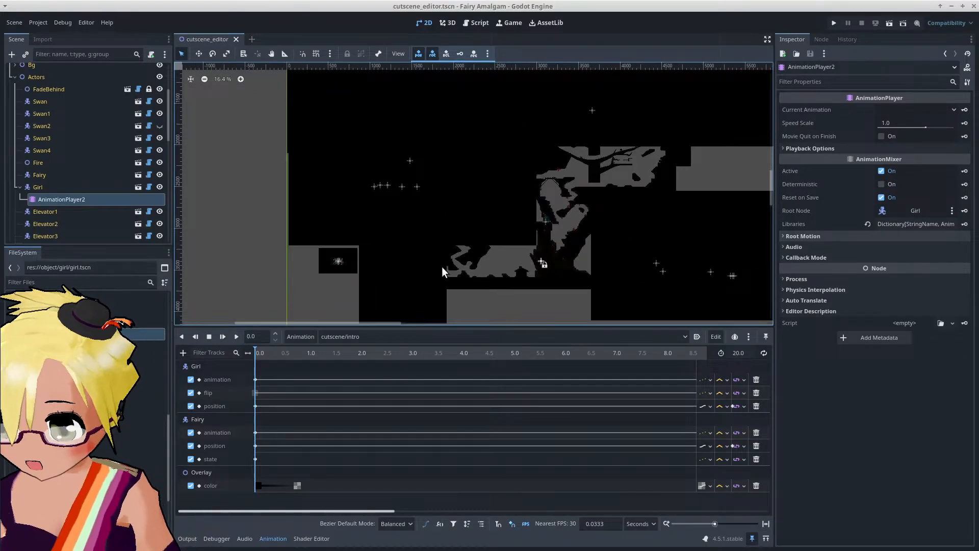
middle_drag(359, 266, 489, 226)
scroll(489, 225, up, 3)
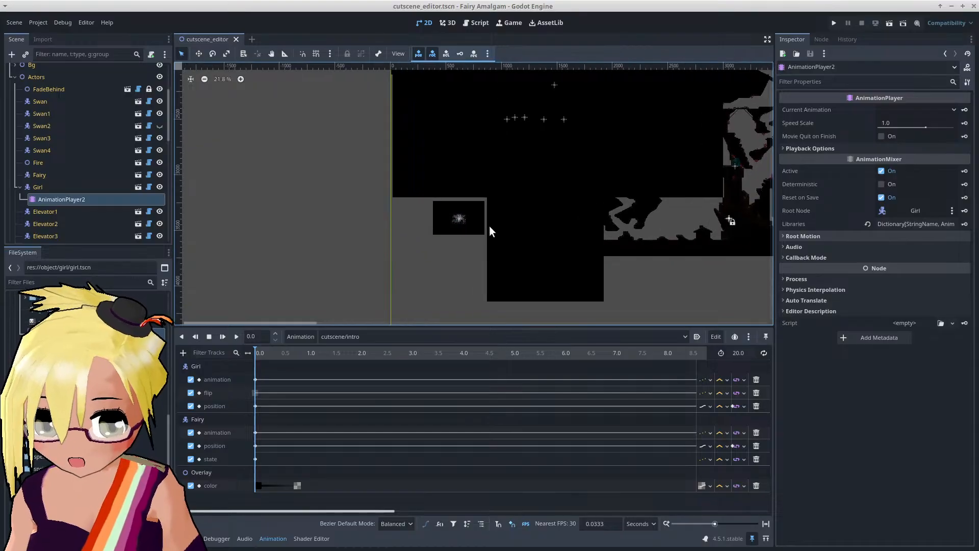
scroll(421, 229, up, 4)
scroll(486, 209, up, 2)
scroll(475, 218, up, 4)
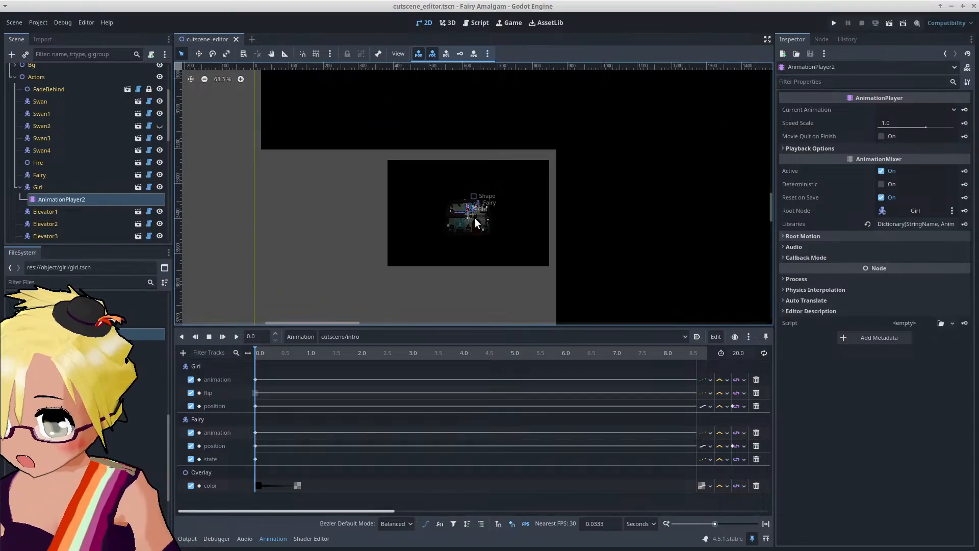
scroll(474, 217, up, 2)
scroll(474, 218, up, 3)
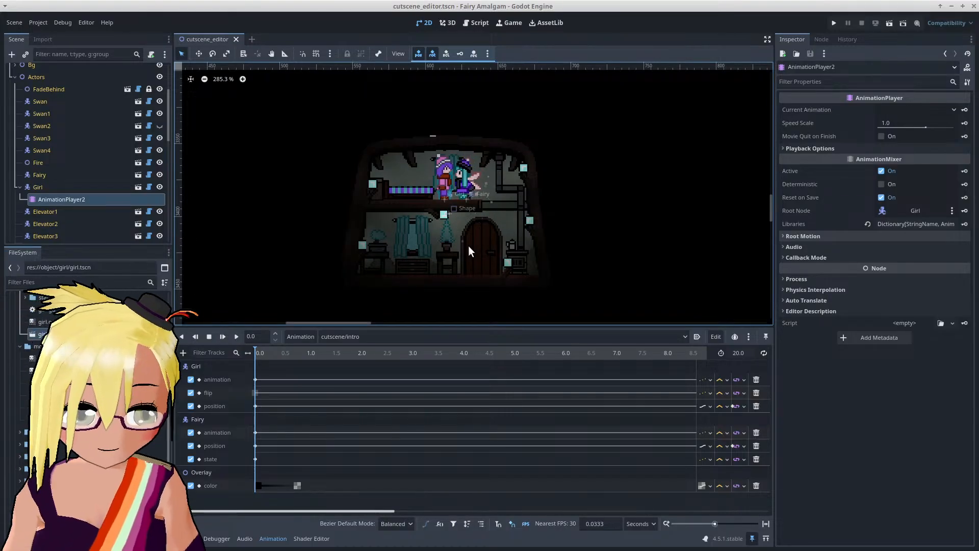
scroll(467, 240, up, 2)
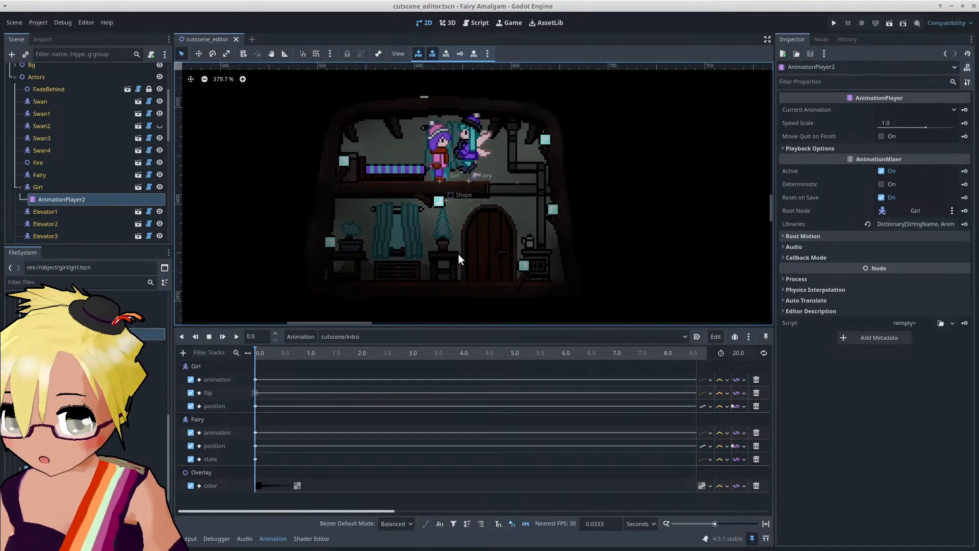
scroll(451, 218, up, 1)
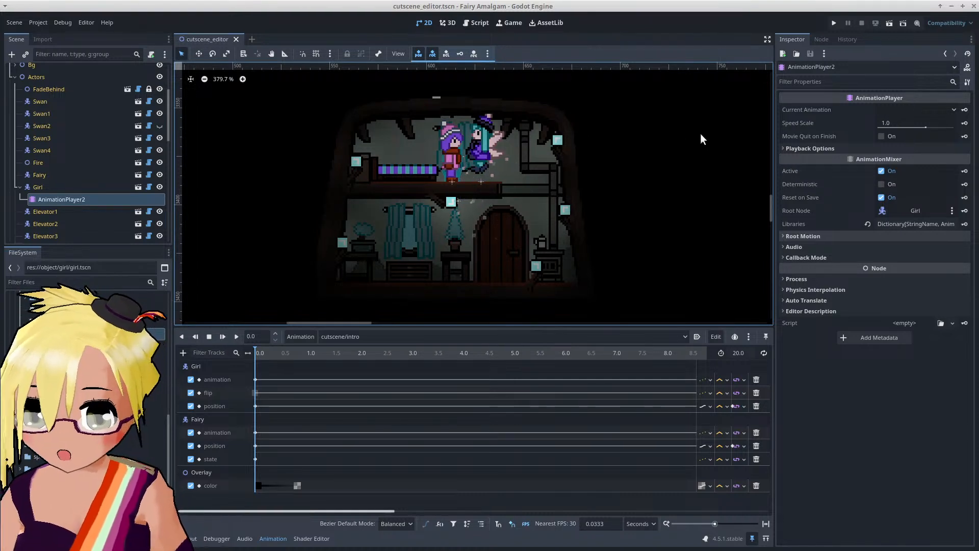
Step: Run the project, view the game's Options screen, and return to the title screen
click(834, 24)
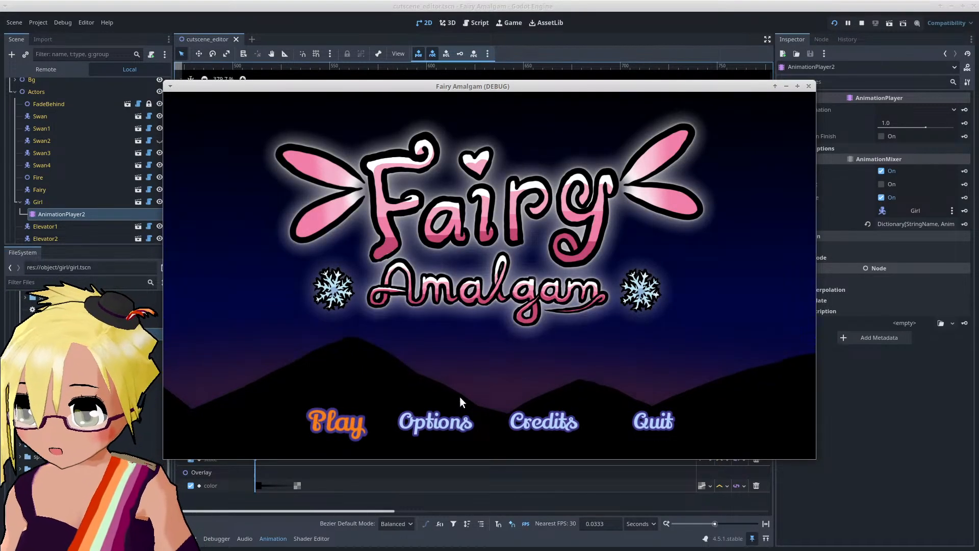
click(449, 424)
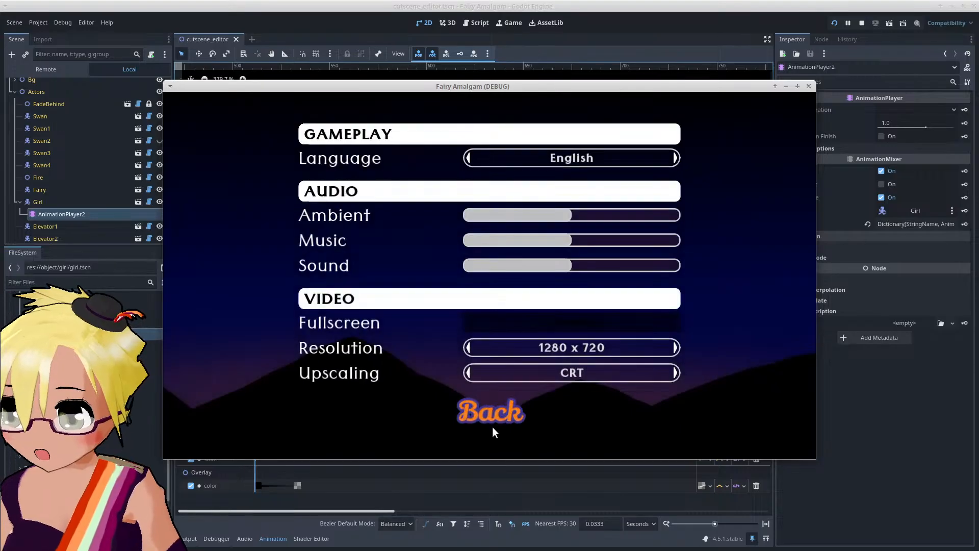
click(496, 417)
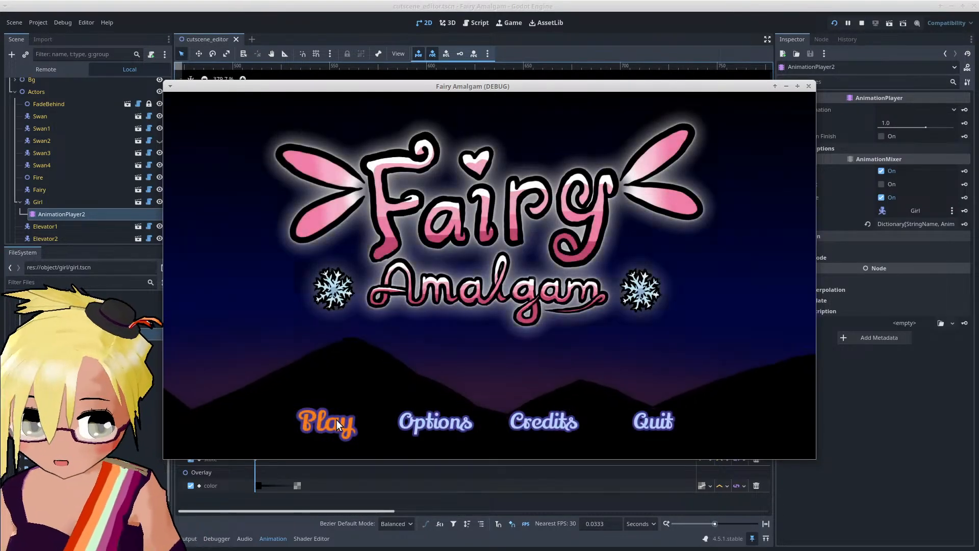
Step: Load the saved game in slot 3 for a look at gameplay, and go back to the title screen
click(336, 419)
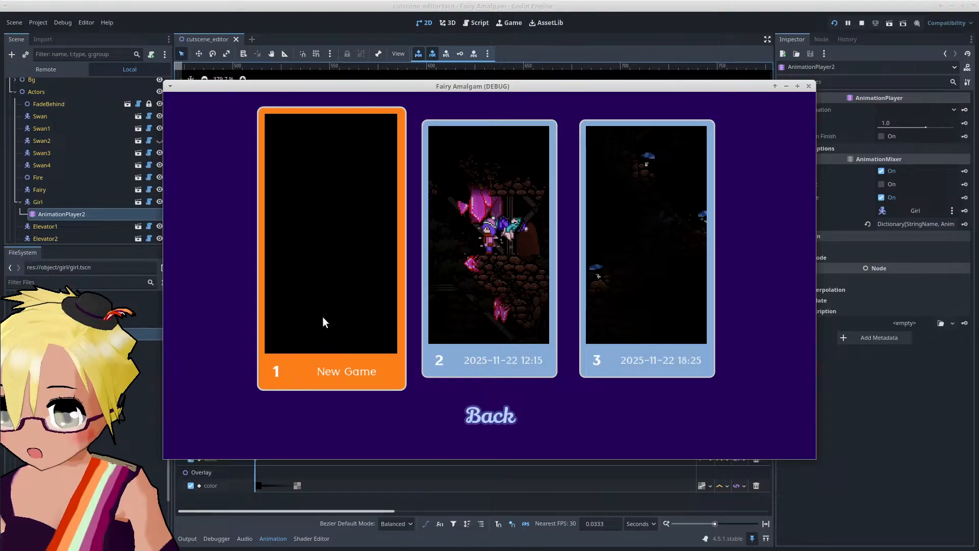
click(659, 305)
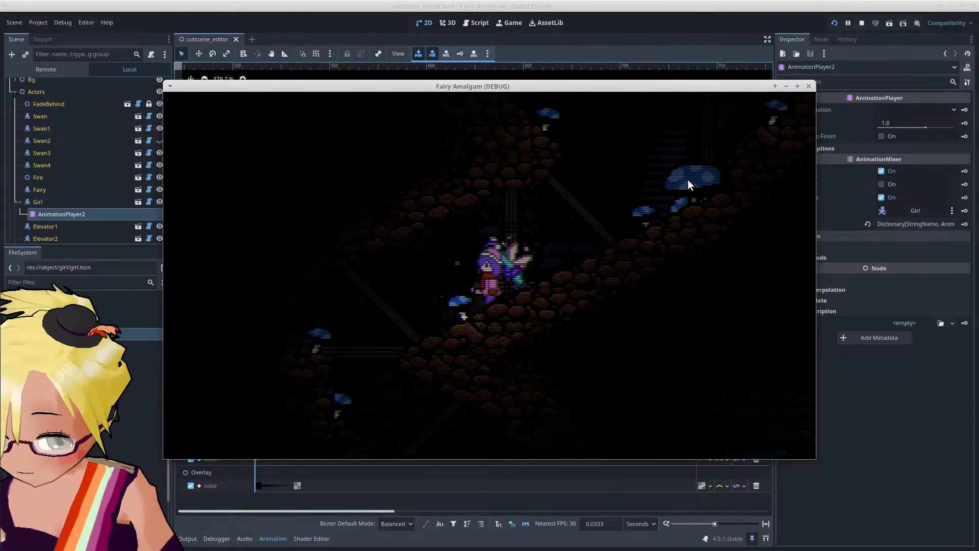
key(Escape)
click(498, 306)
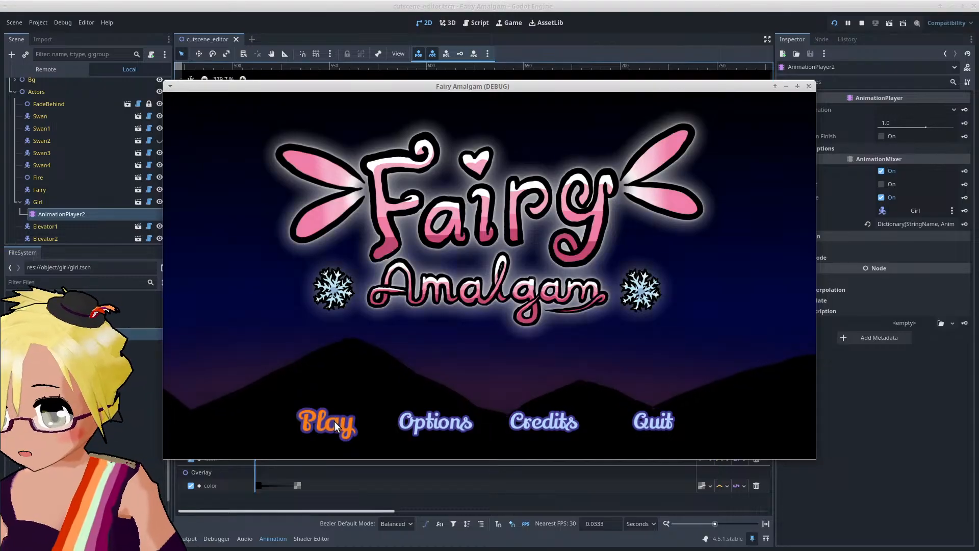
Step: Start a new game in slot 1 to watch its opening, and close the running game
click(335, 420)
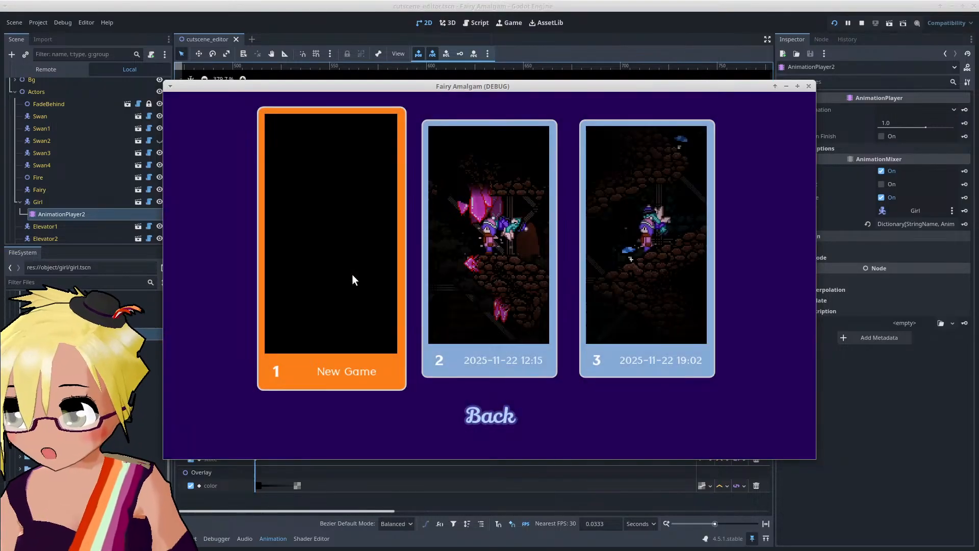
click(352, 274)
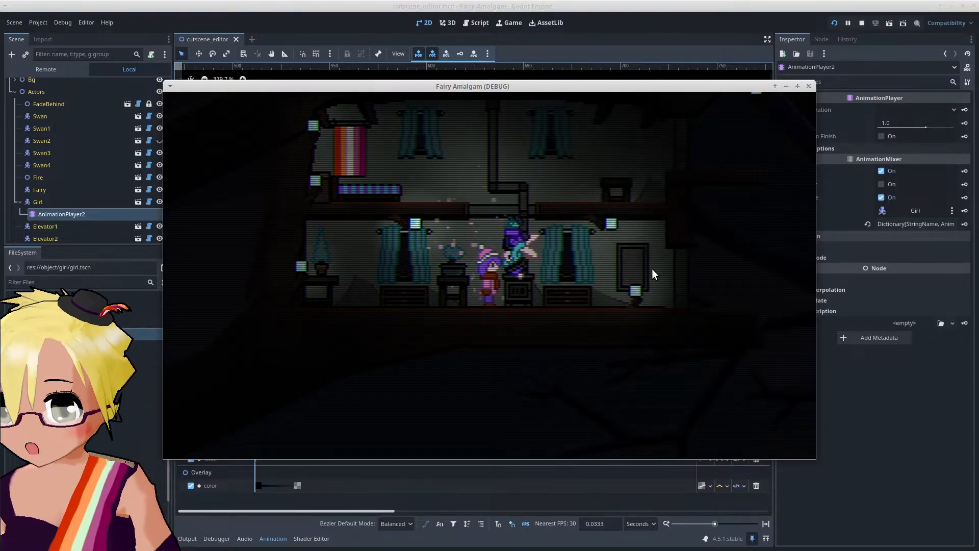
click(808, 86)
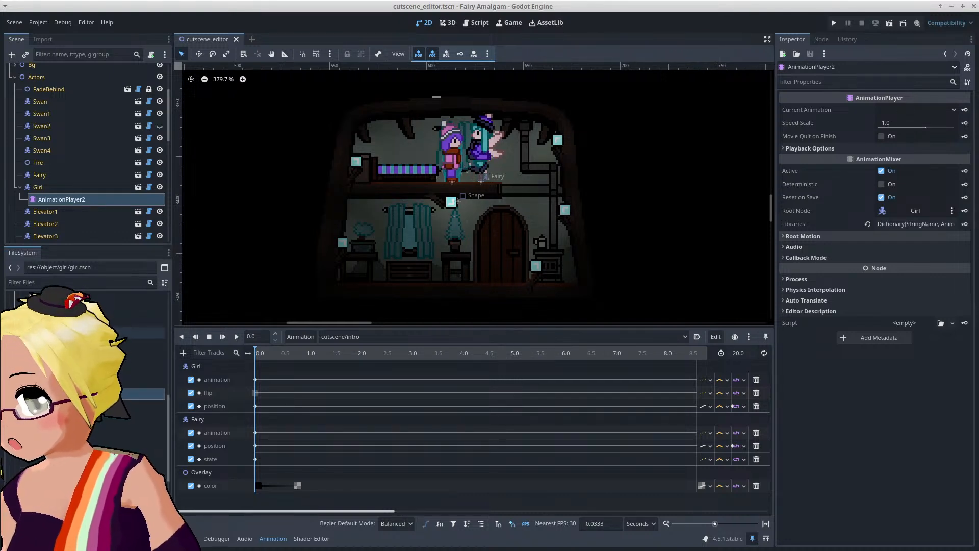
Step: Look through the project files and the nodes under Actors in the cutscene_editor scene tree
scroll(88, 368, up, 6)
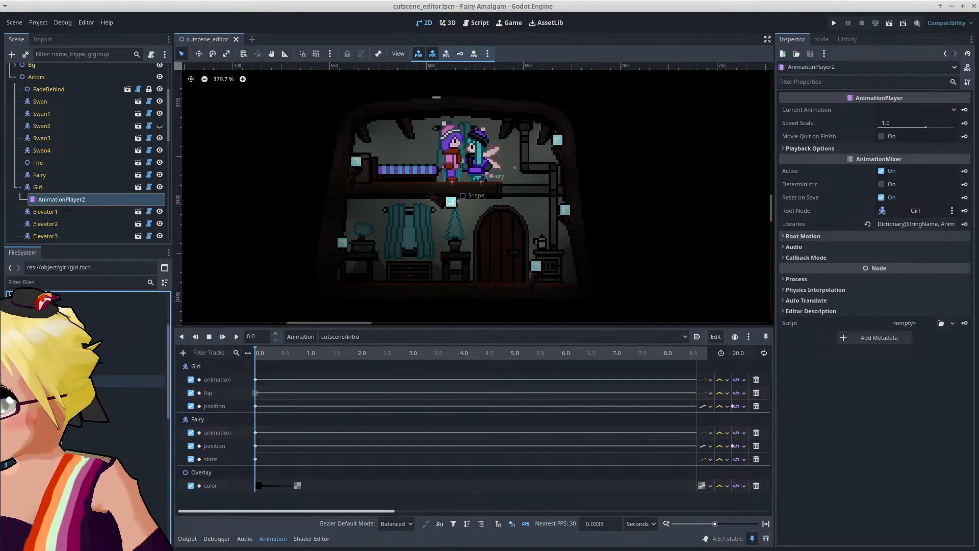
scroll(94, 184, down, 3)
scroll(93, 184, down, 2)
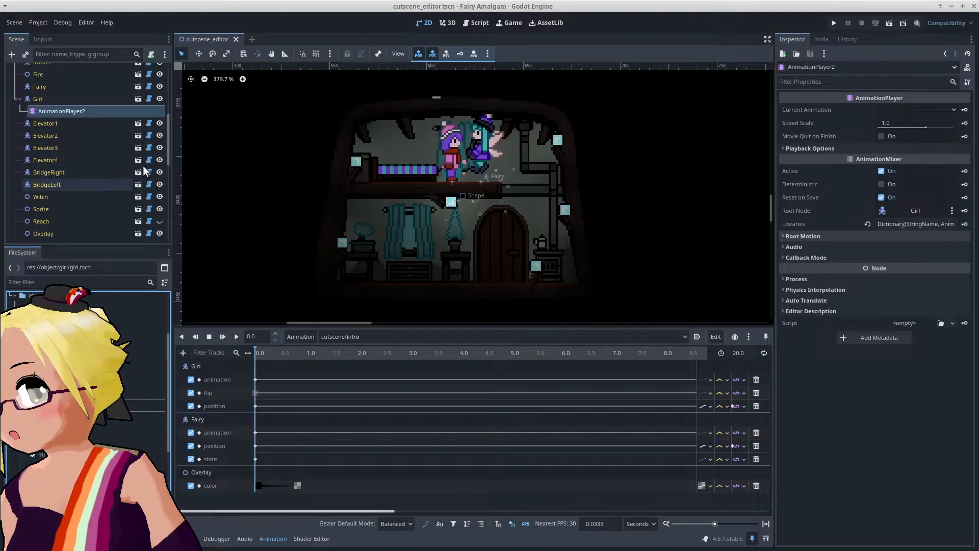
drag(170, 145, 163, 108)
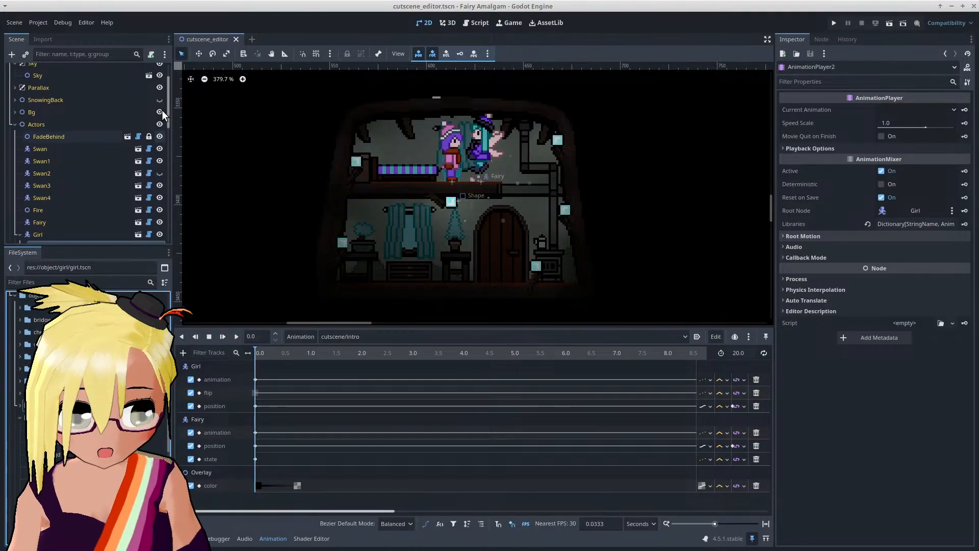
scroll(156, 136, down, 4)
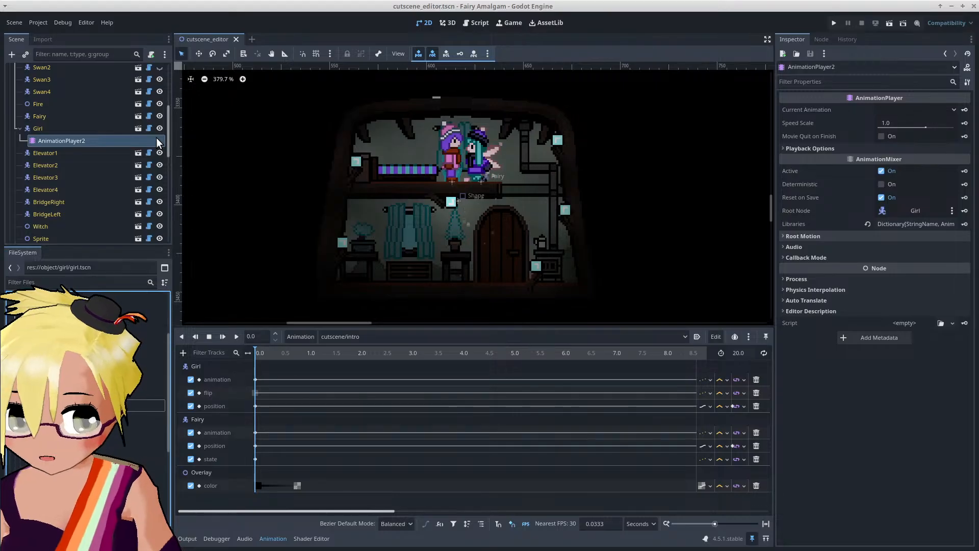
scroll(157, 137, down, 1)
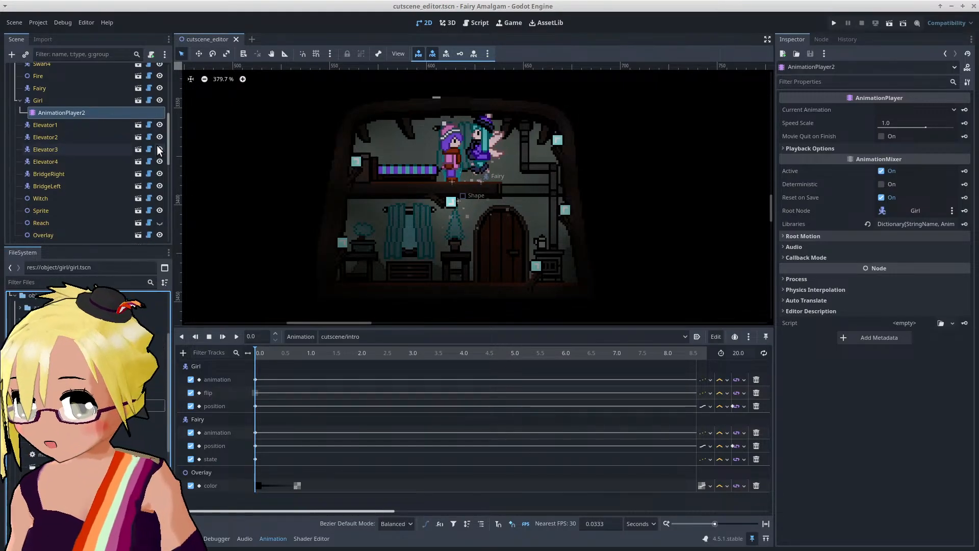
scroll(157, 145, down, 1)
scroll(157, 151, down, 3)
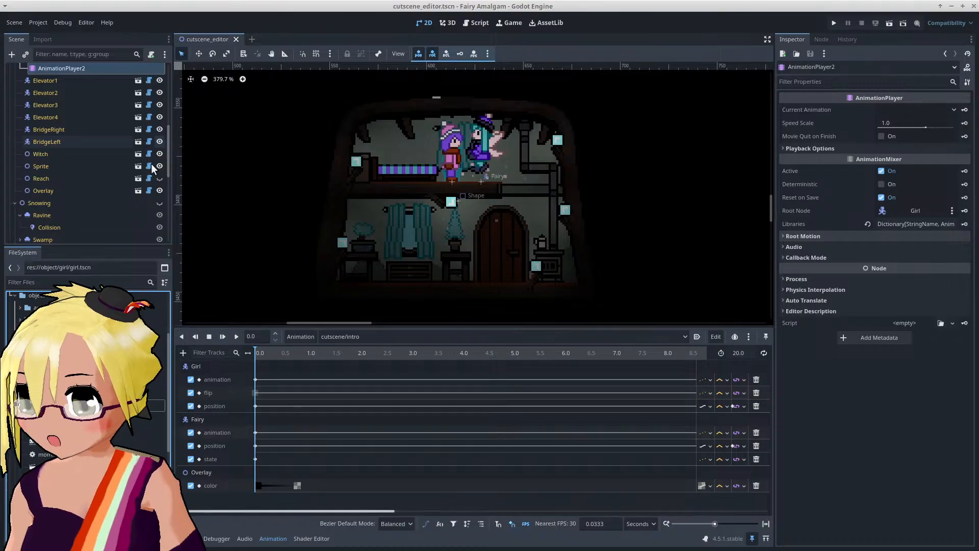
Step: Open the Overlay node's script and read through its exported properties and functions
click(149, 190)
click(435, 237)
scroll(435, 237, down, 6)
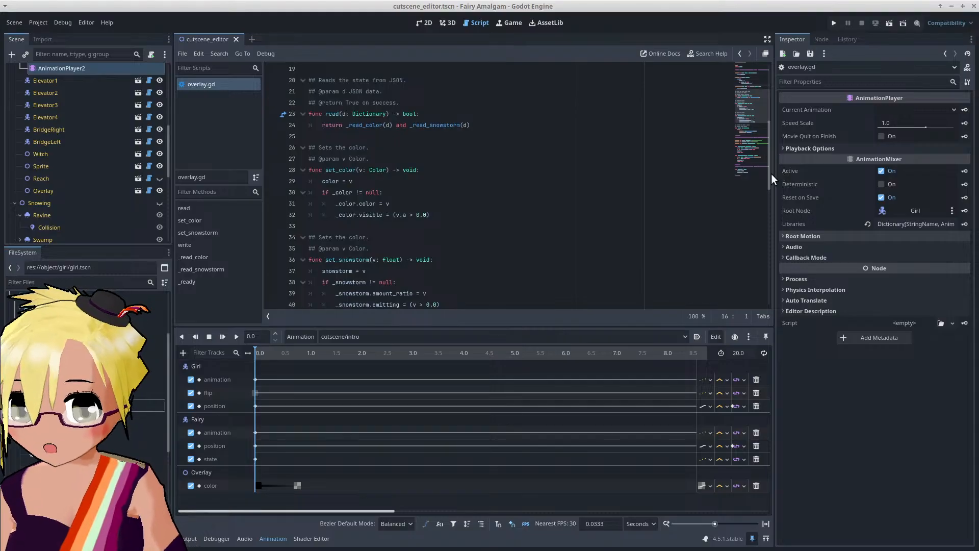
drag(769, 173, 742, 83)
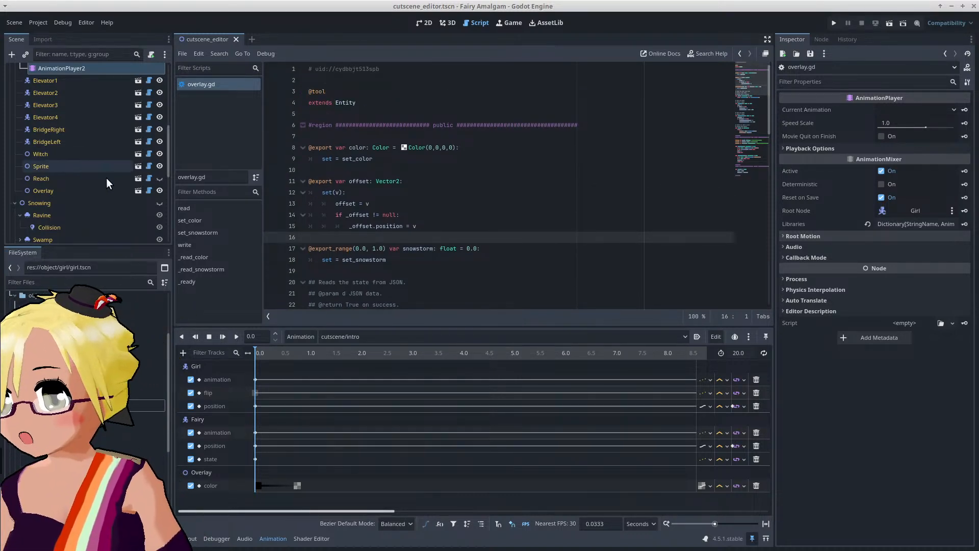
Step: Open the FadeBehind node's script and review its color property, JSON state functions and set_color method
scroll(120, 141, up, 5)
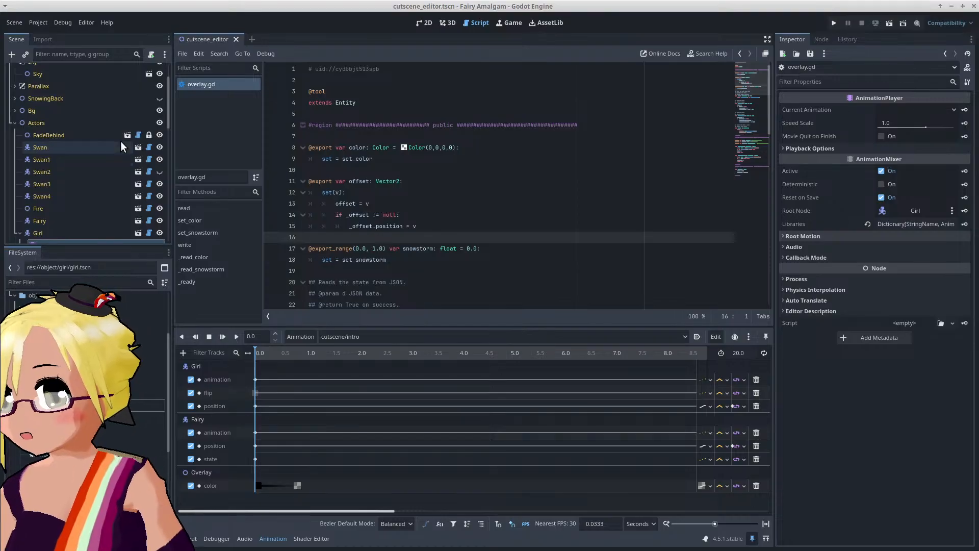
click(138, 135)
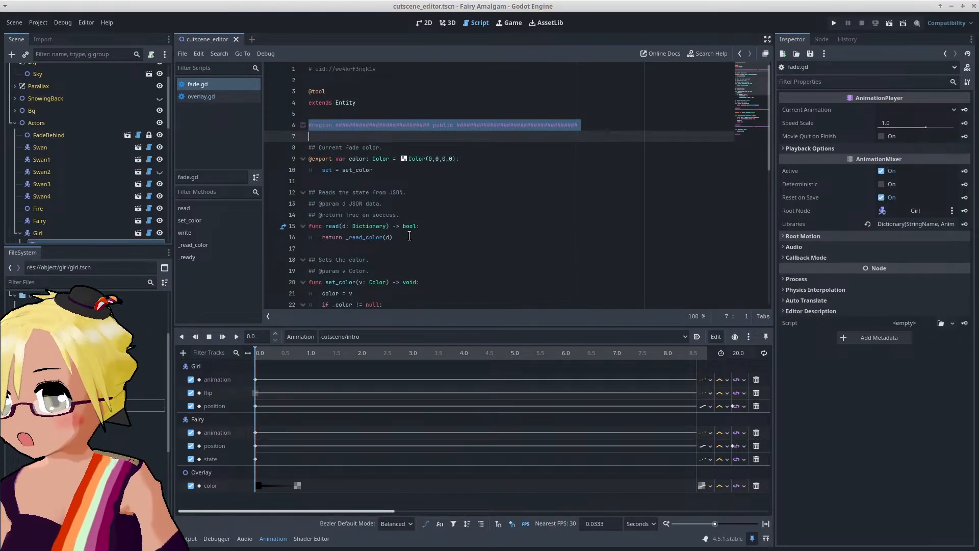
scroll(409, 236, down, 9)
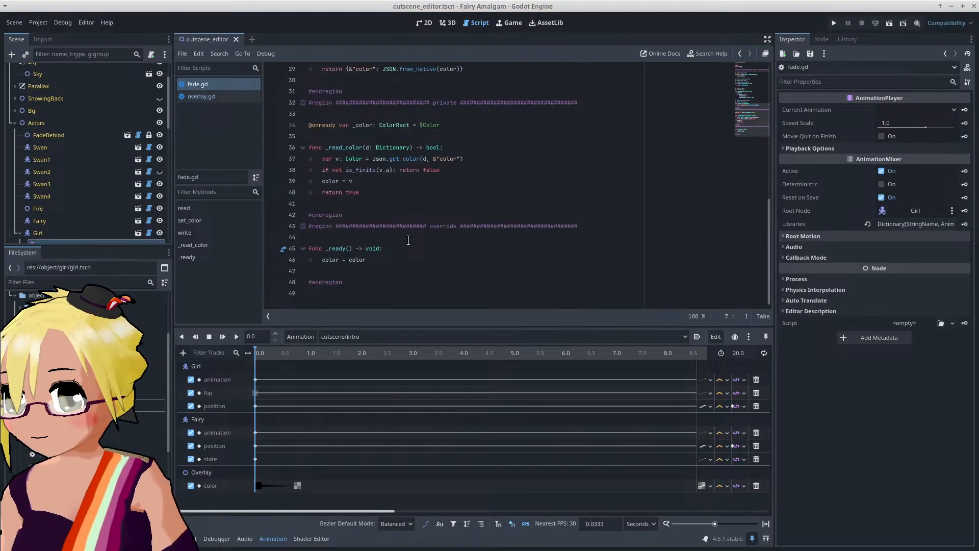
scroll(408, 240, up, 7)
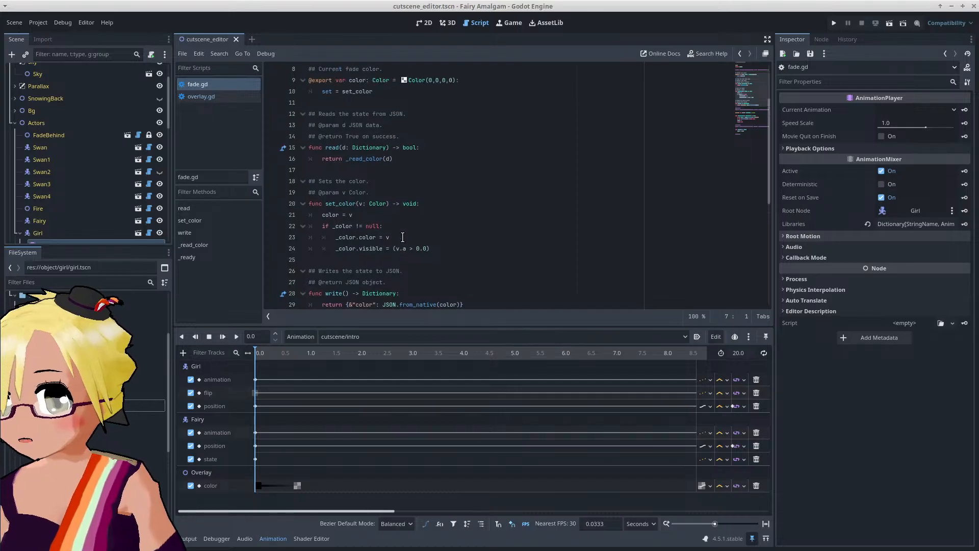
scroll(403, 237, up, 3)
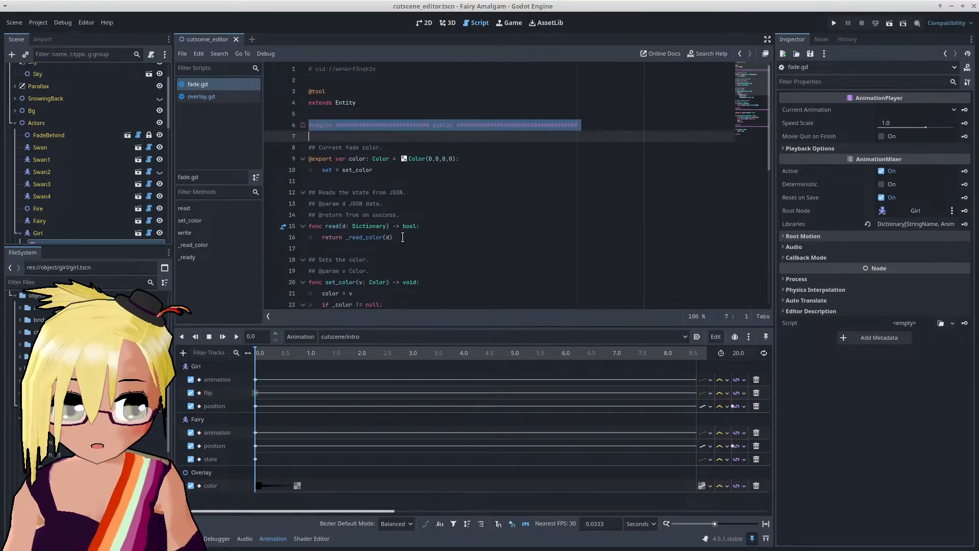
Step: Open the Overlay node's own scene to inspect its child nodes, and return to the cutscene_editor scene
scroll(116, 201, down, 3)
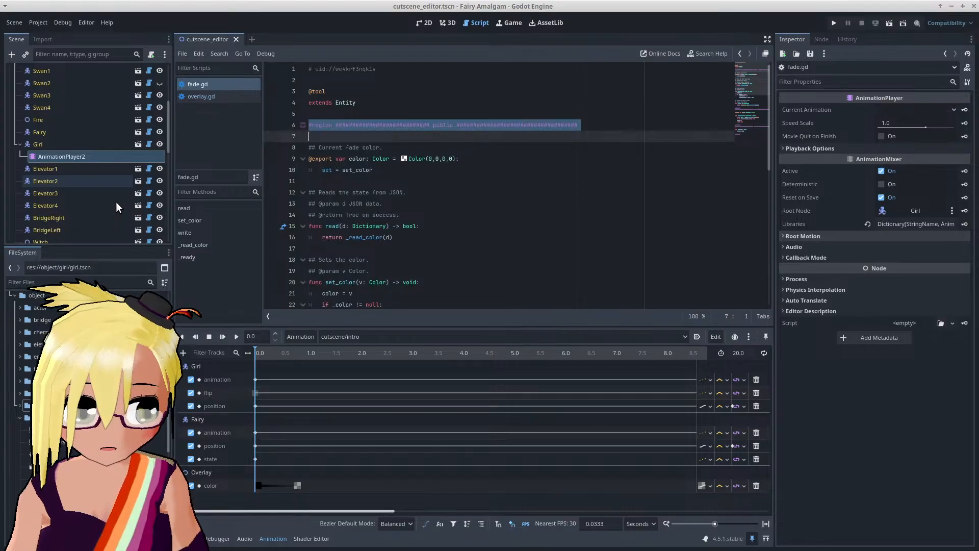
scroll(115, 201, down, 3)
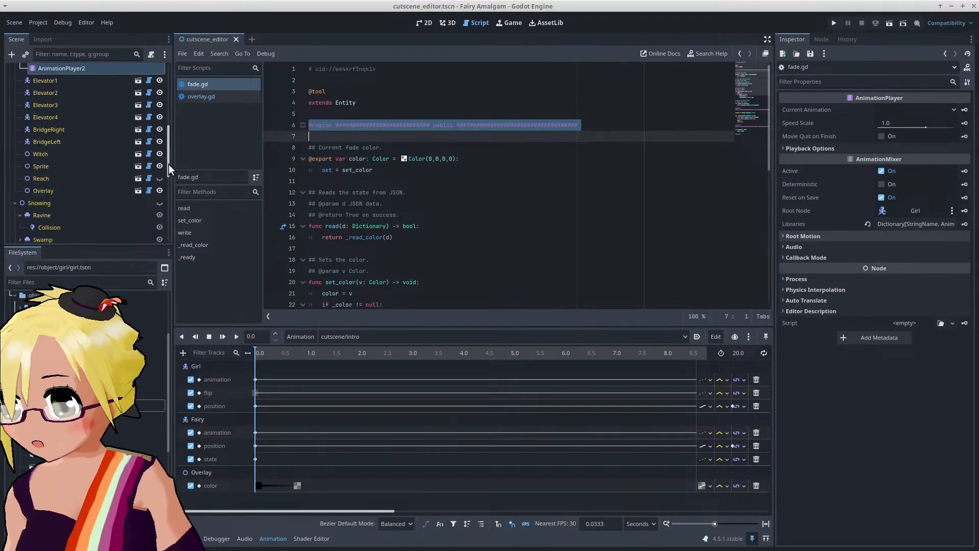
click(137, 191)
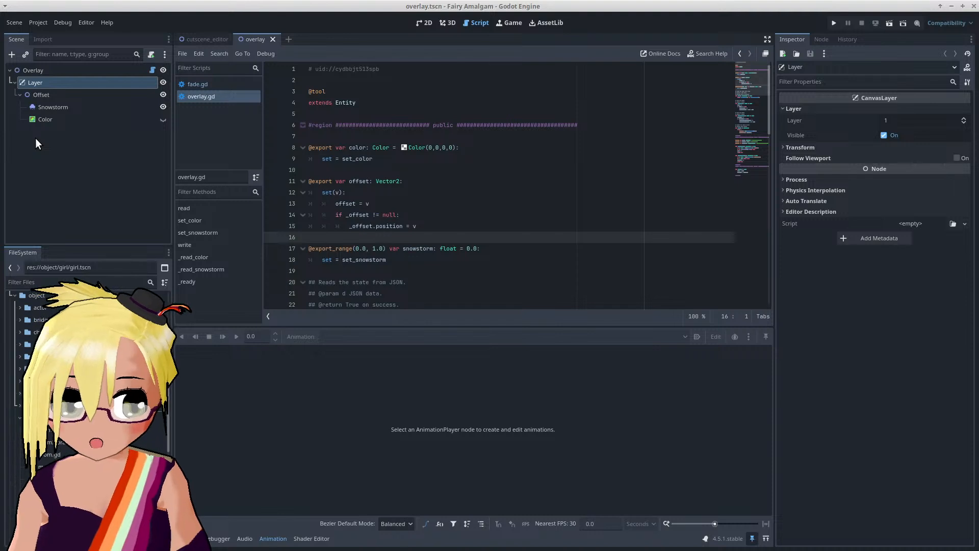
click(204, 38)
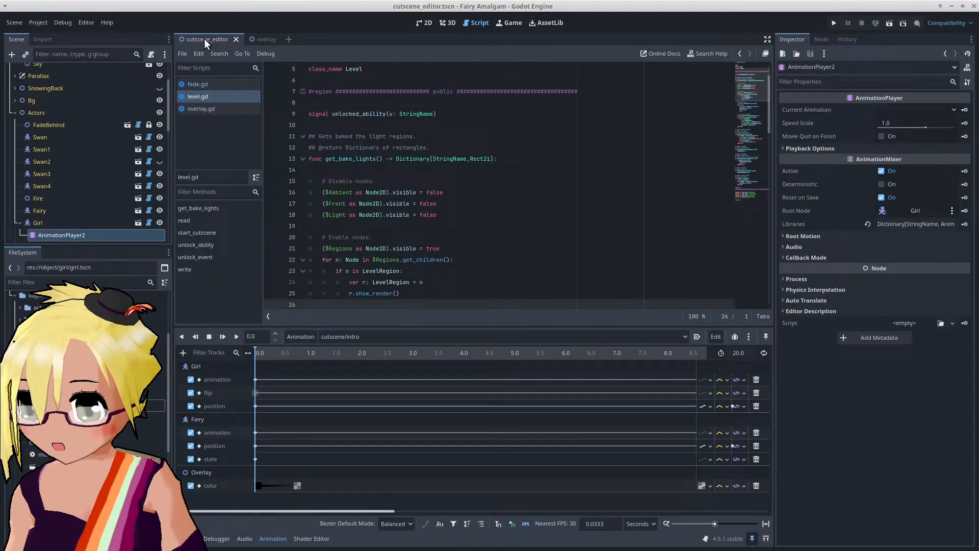
Step: Show the cutscene_editor scene in the 2D view and scrub the cutscene/intro animation to 1.27 seconds
click(432, 19)
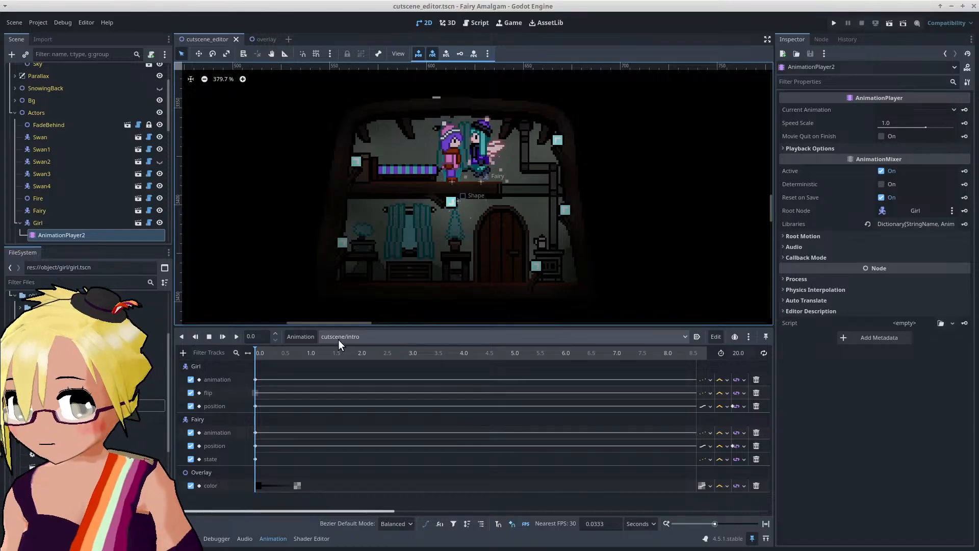
drag(256, 353, 326, 360)
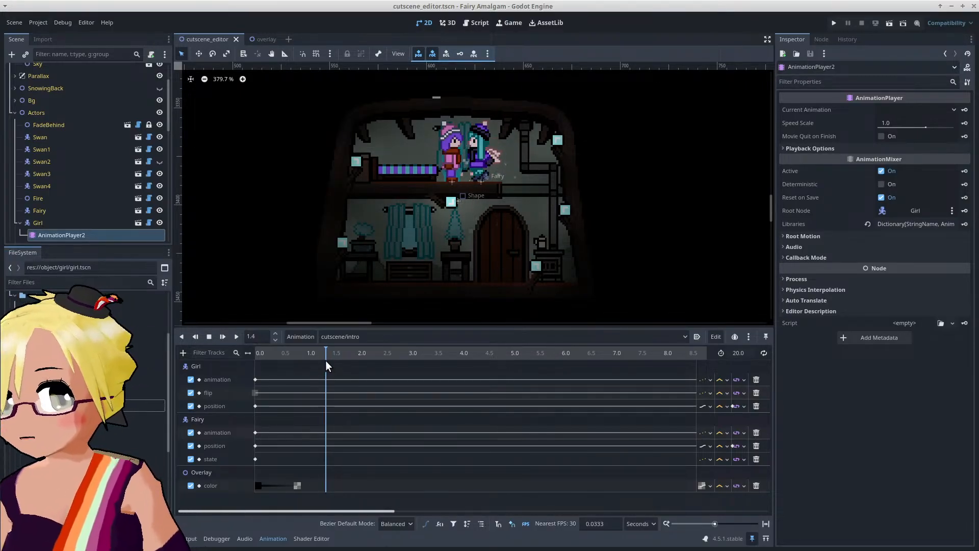
drag(325, 360, 320, 363)
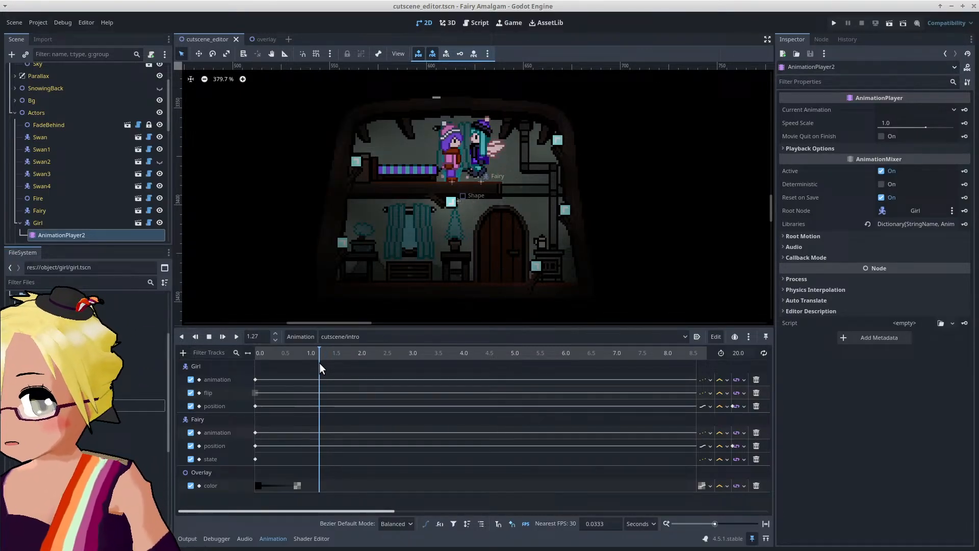
Step: Set the Girl node's Bubble Icon to lily and save the cutscene_editor scene
click(69, 223)
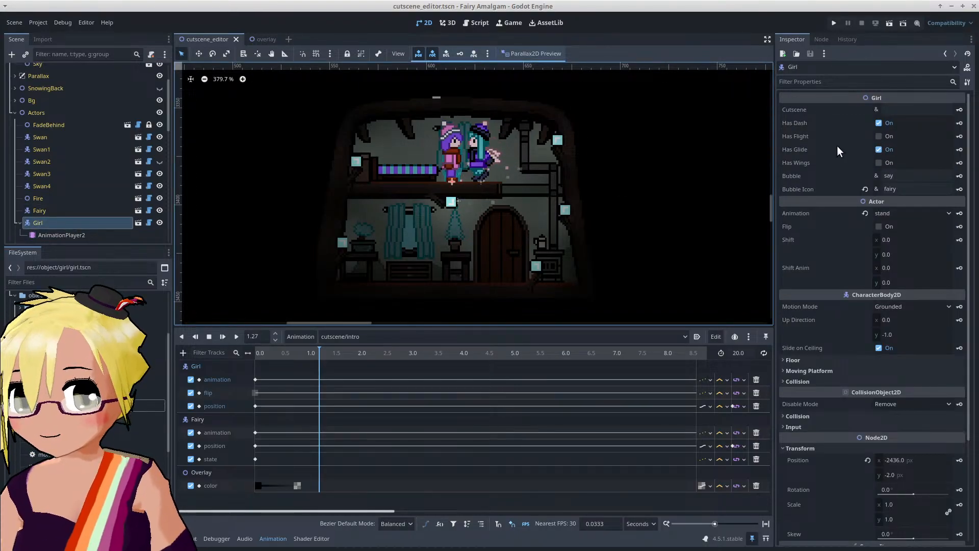
double_click(906, 190)
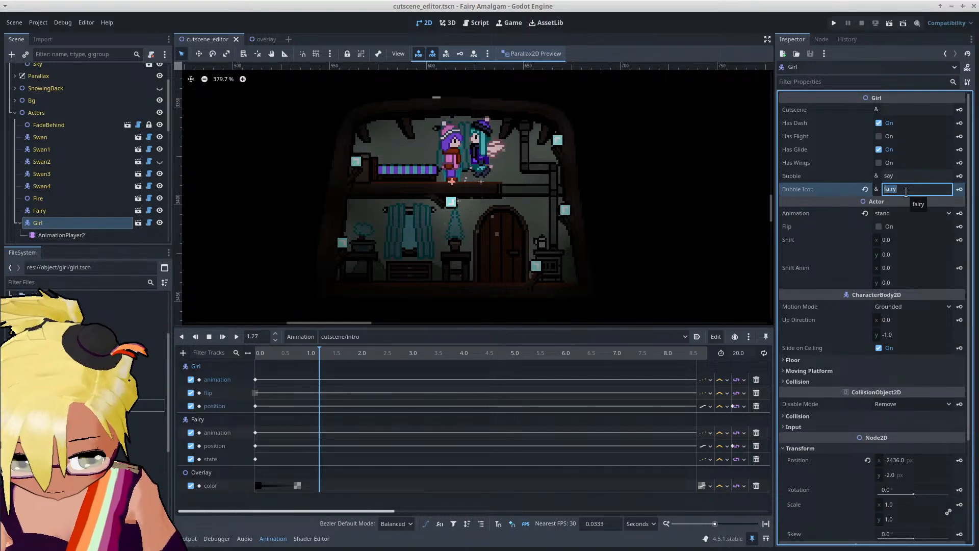
text(lily)
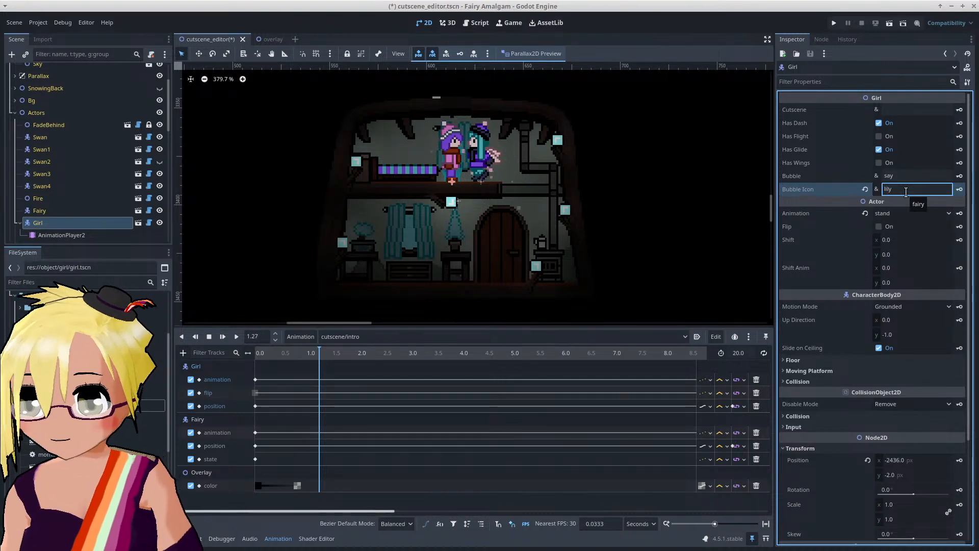
scroll(545, 149, down, 1)
ctrl+scroll(545, 148, up, 2)
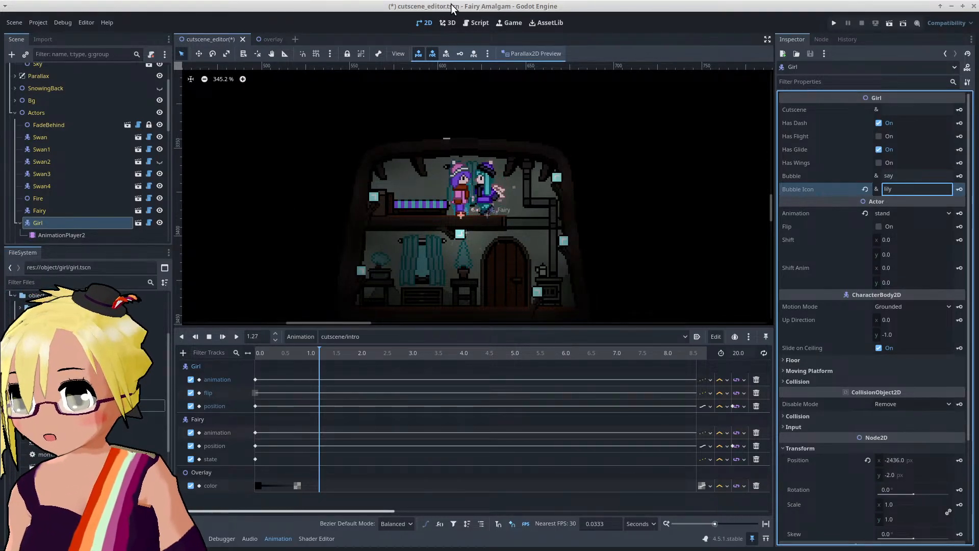
key(ctrl+s)
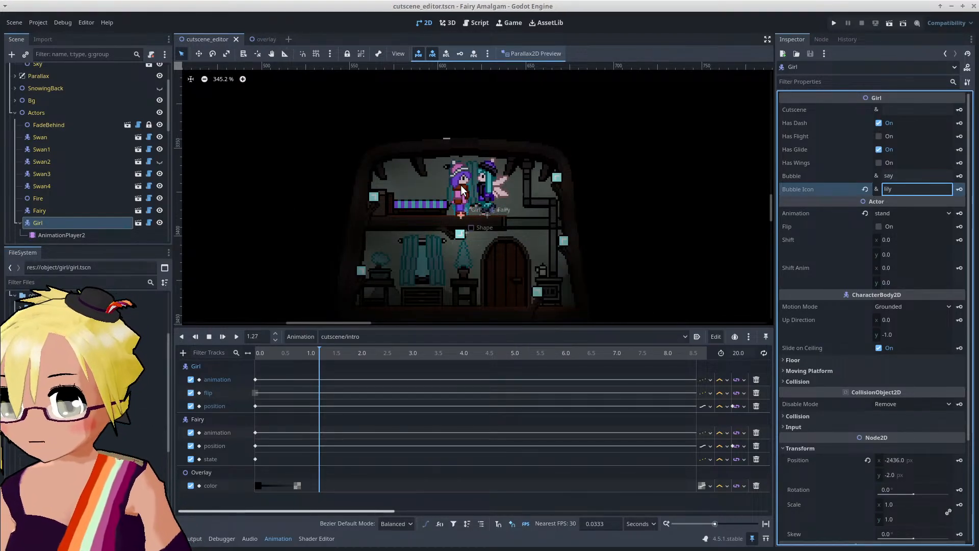
Step: Open the speech scene through the Girl's Bubble node, set the Speech root's Z Index to 300 and save
click(137, 223)
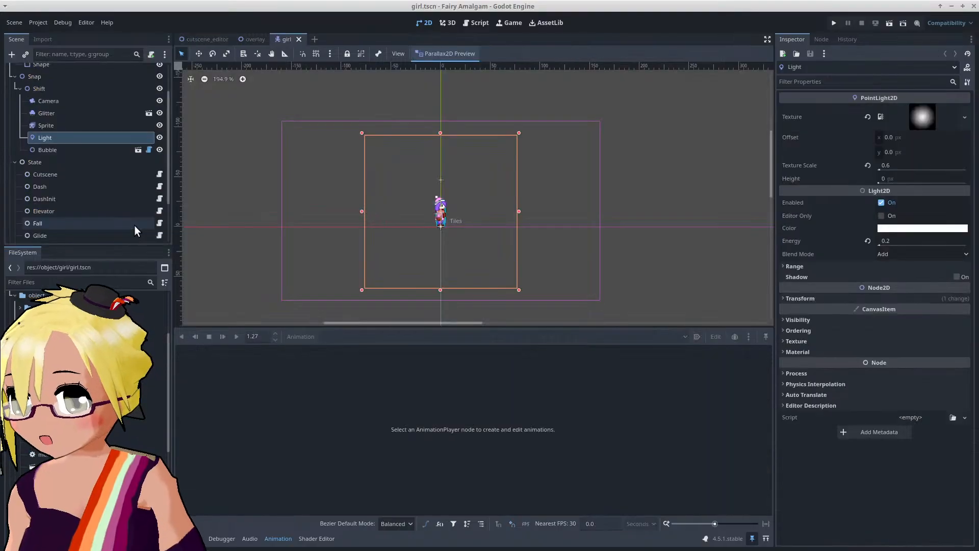
click(138, 149)
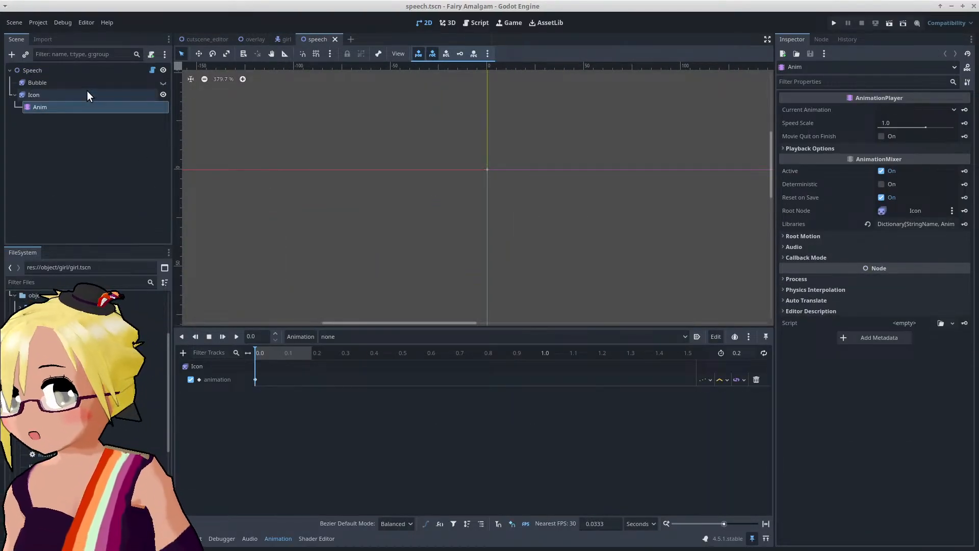
click(76, 72)
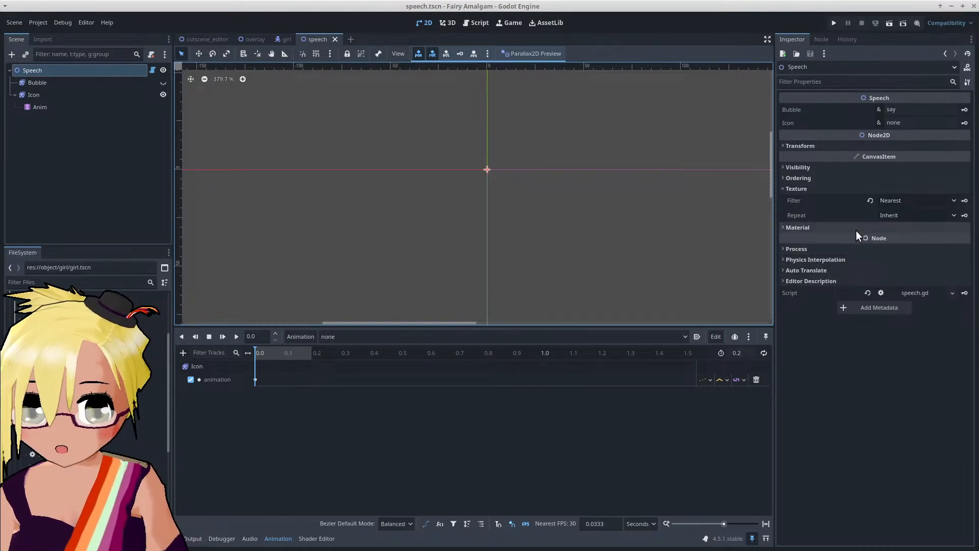
click(835, 178)
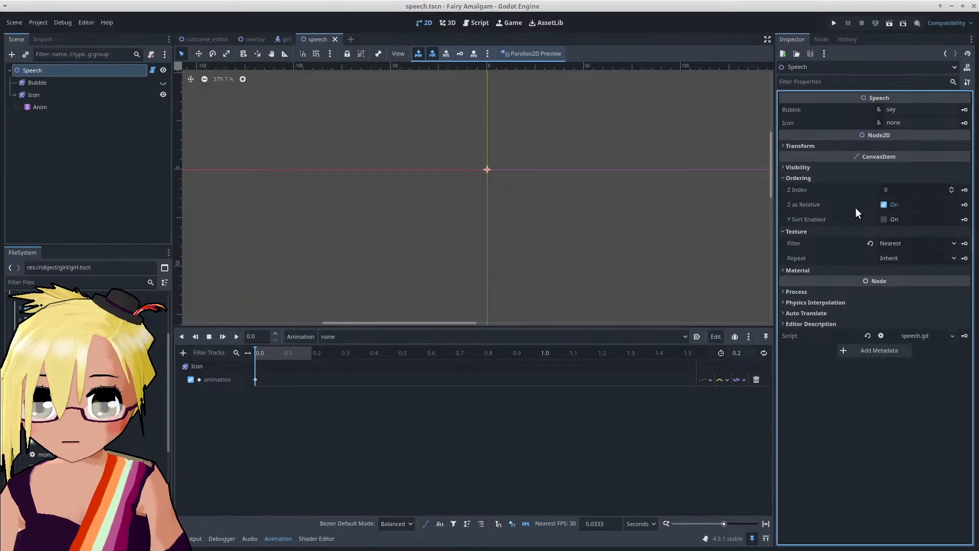
click(893, 191)
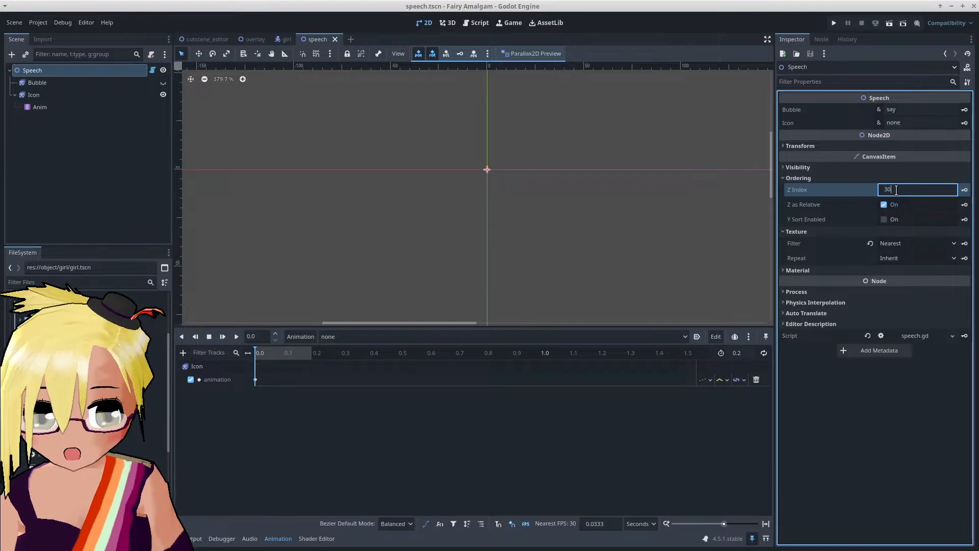
key(Return)
key(ctrl+s)
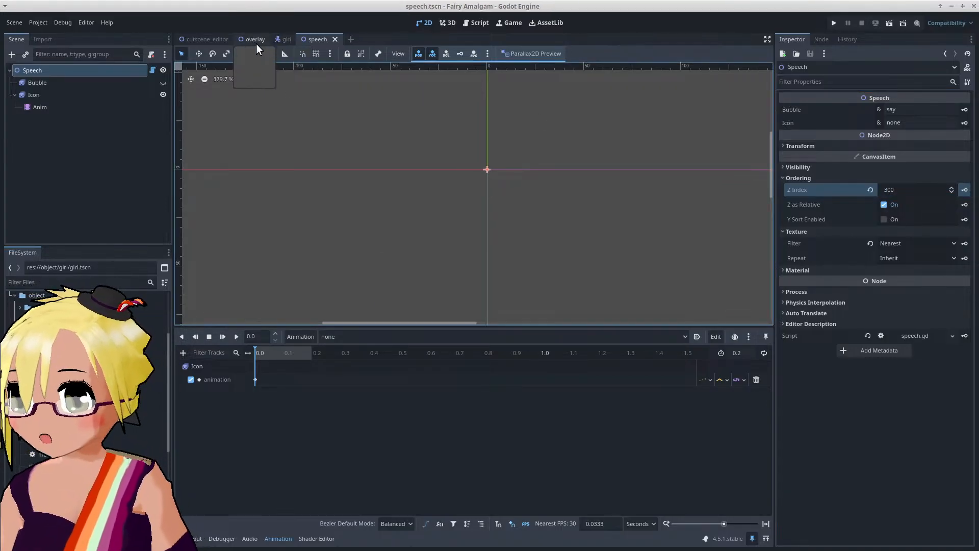
Step: Compare the Fairy and Girl properties in cutscene_editor, check the Speech node's ordering settings, and return to cutscene_editor
click(212, 39)
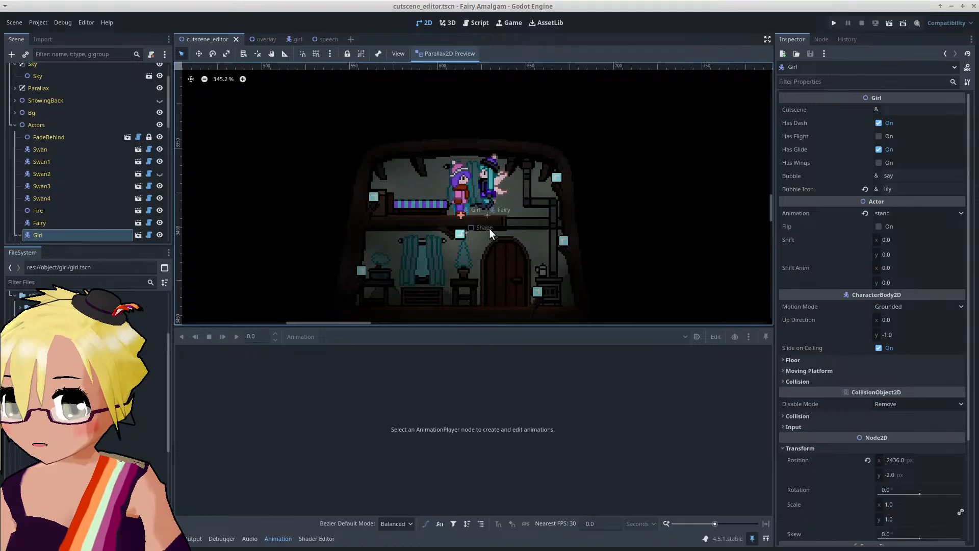
click(85, 223)
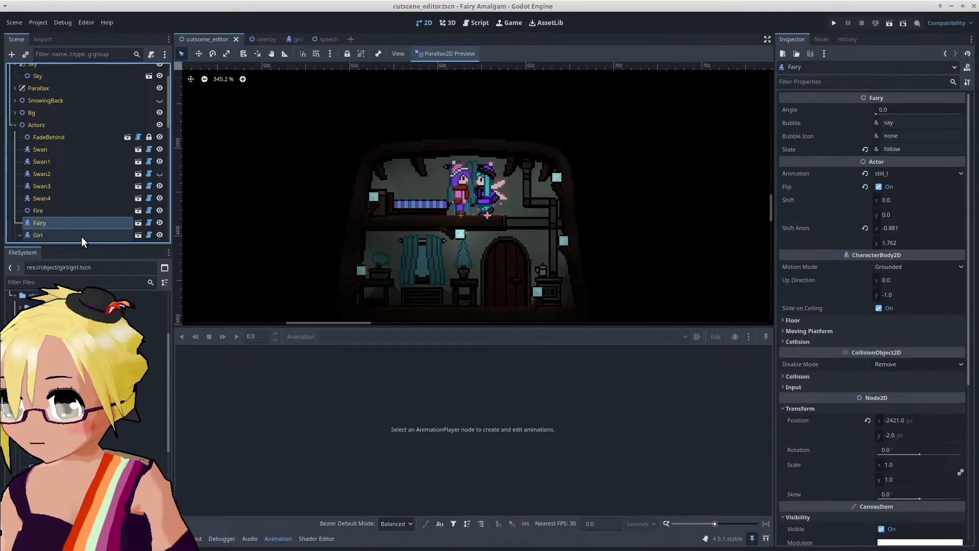
click(79, 235)
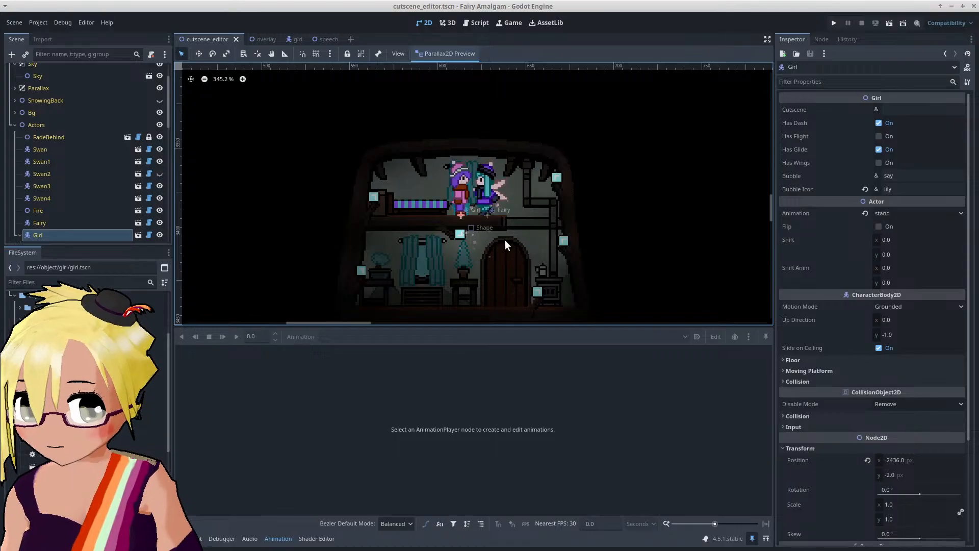
click(325, 40)
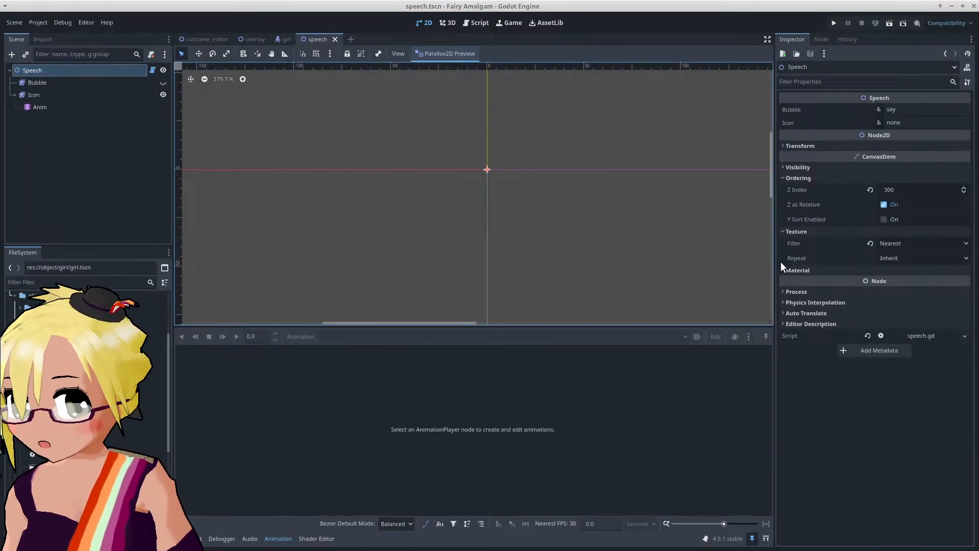
mouse_move(835, 192)
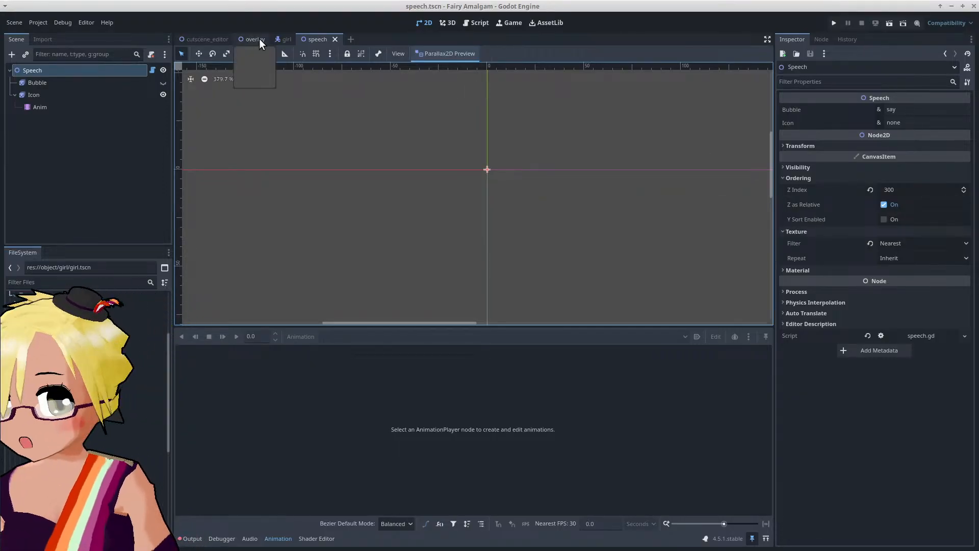
mouse_move(283, 39)
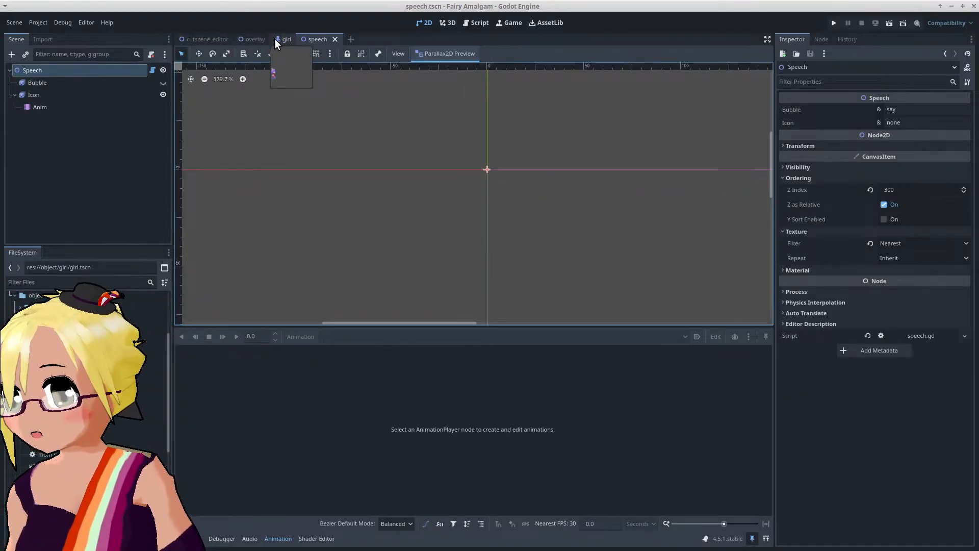
click(195, 39)
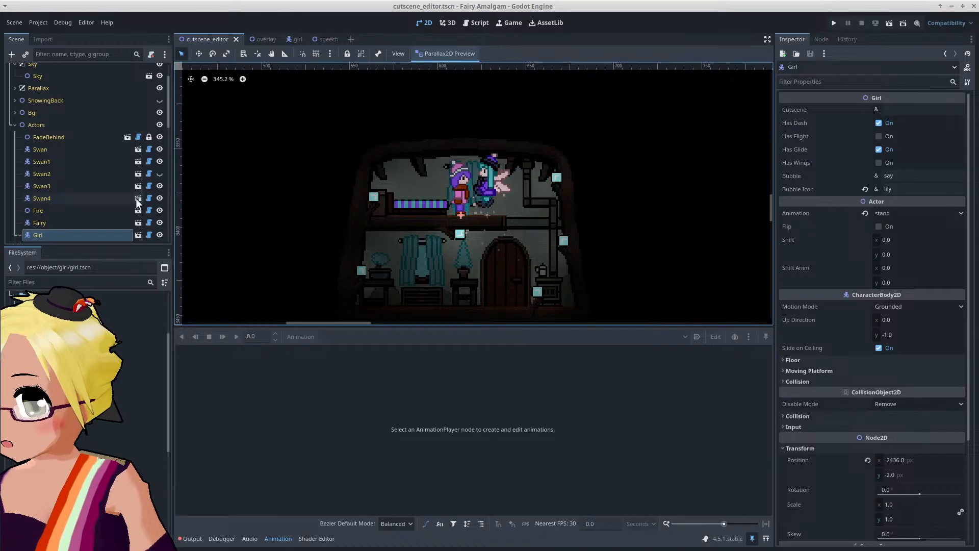
Step: Test girl as the Girl node's Bubble Icon, set it back to lily and save the scene
click(903, 190)
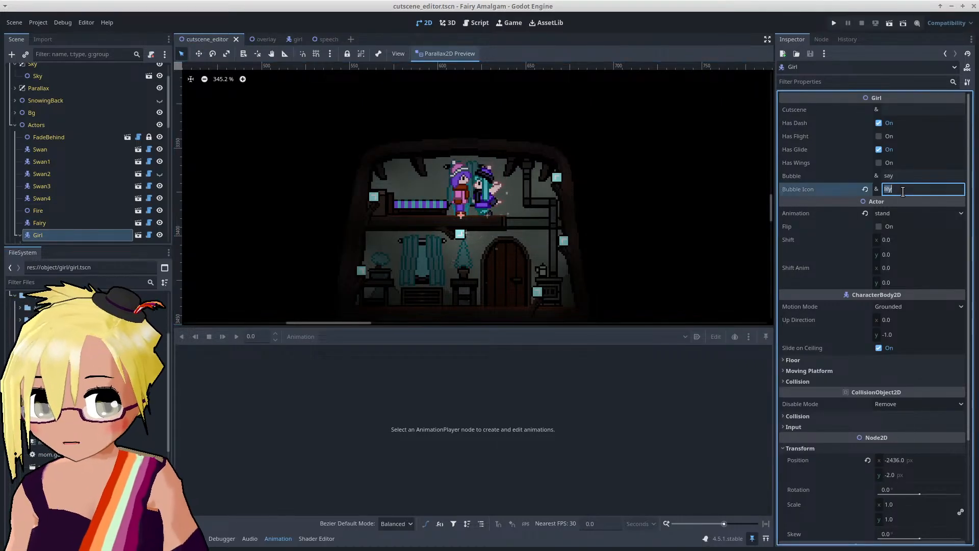
text(girl)
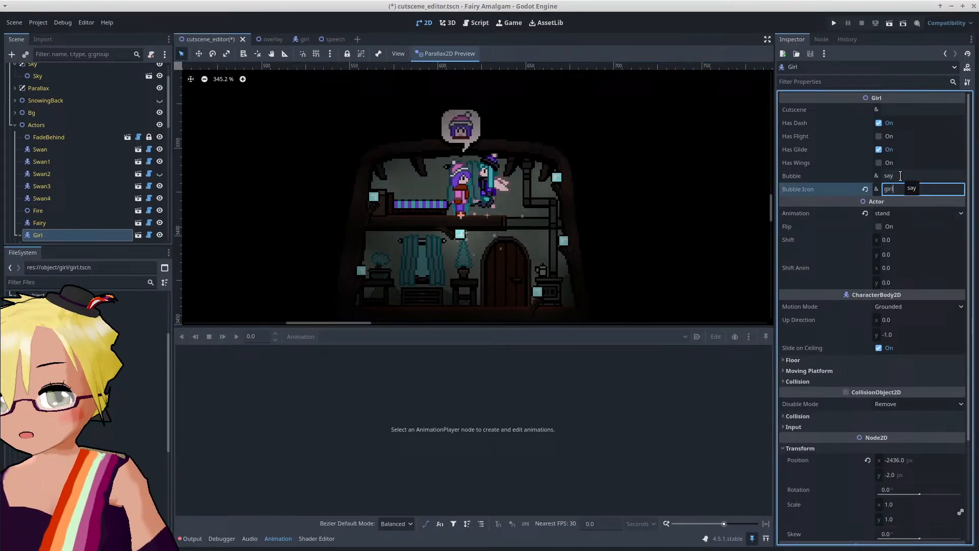
key(BackSpace)
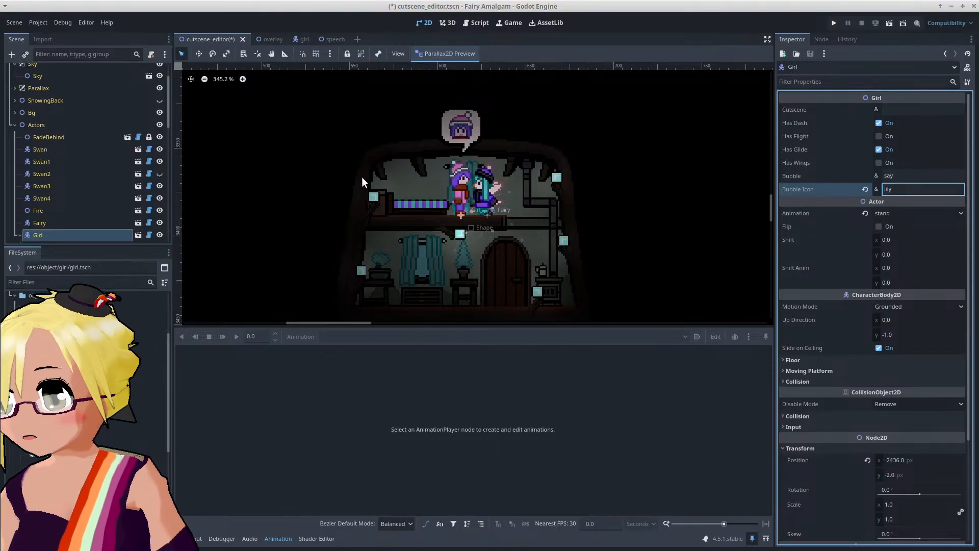
key(ctrl+s)
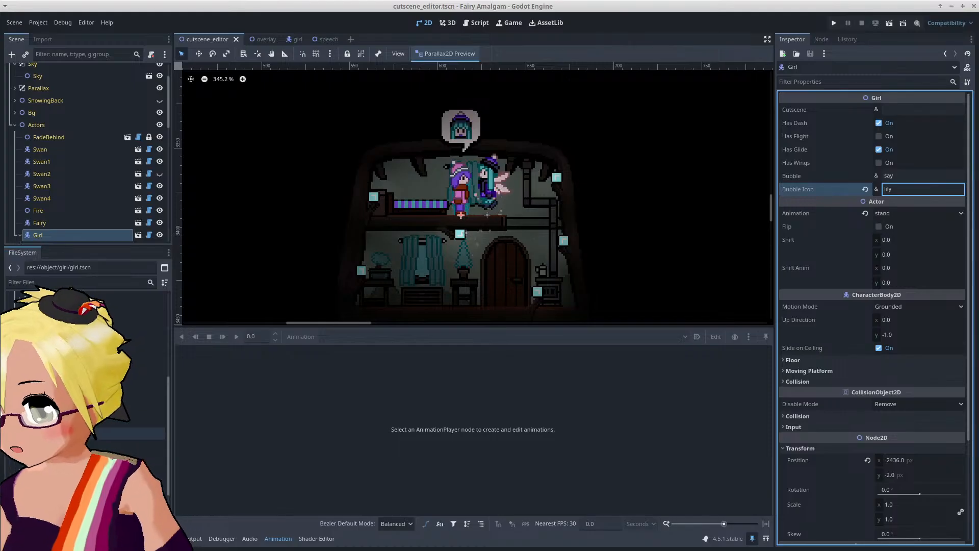
Step: Open speech.tscn and duplicate the Anim node's none animation under the name lily
click(30, 458)
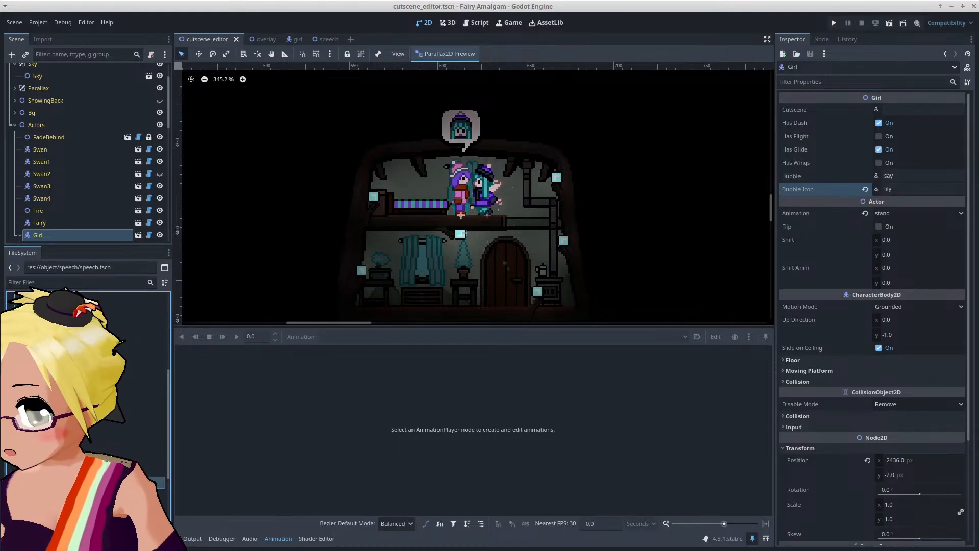
double_click(61, 483)
click(38, 105)
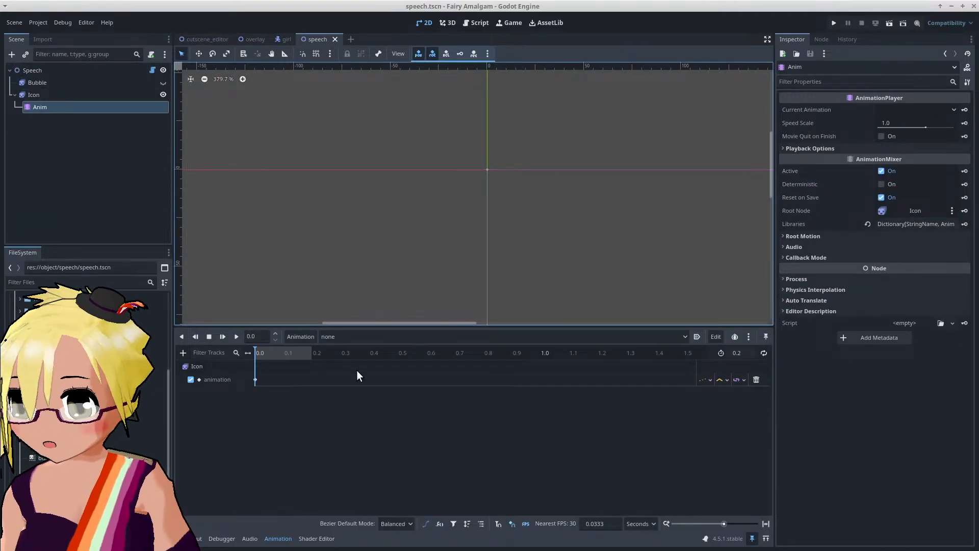
click(354, 337)
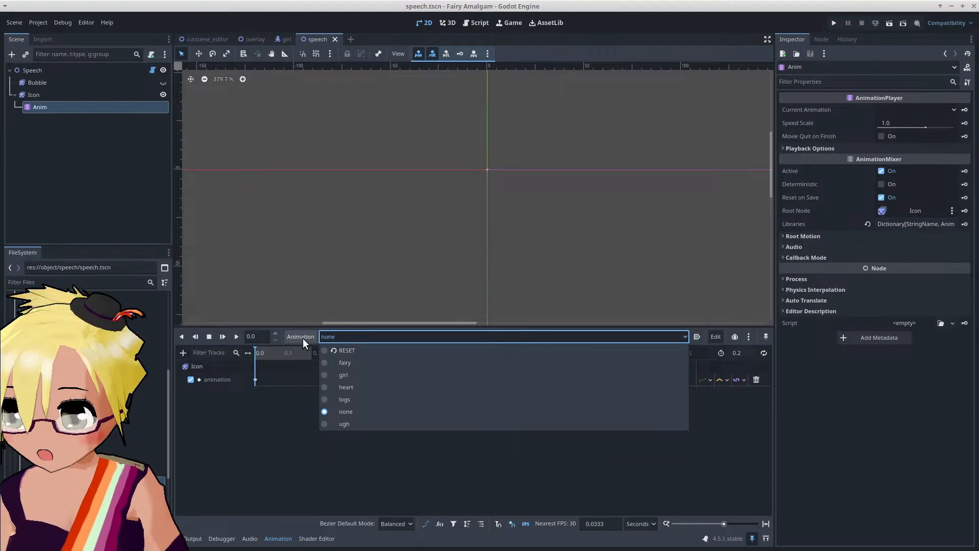
click(342, 336)
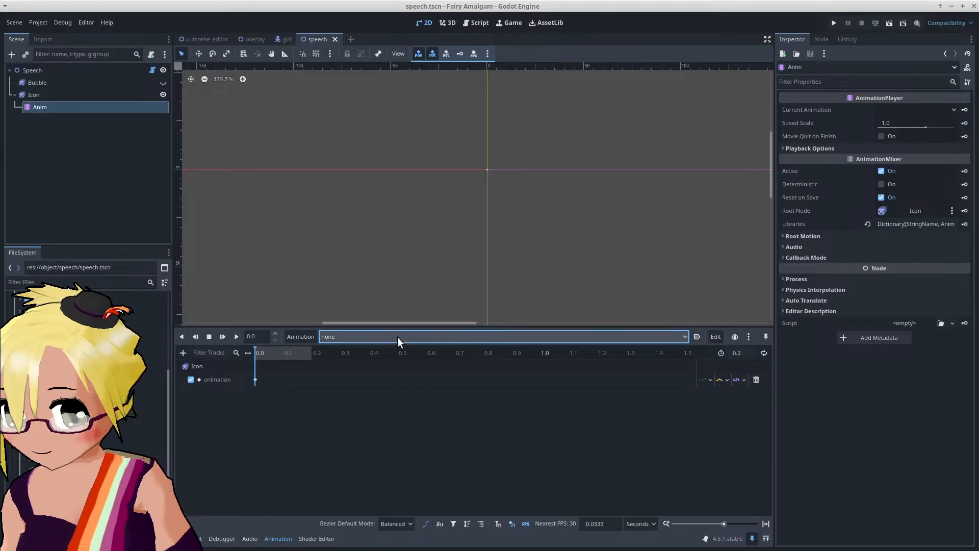
click(306, 336)
click(332, 386)
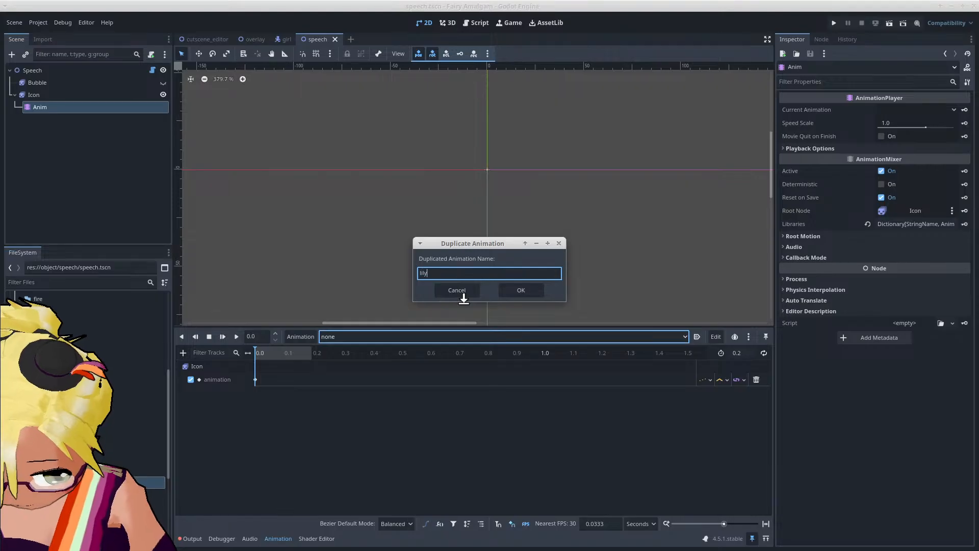
click(462, 294)
click(461, 301)
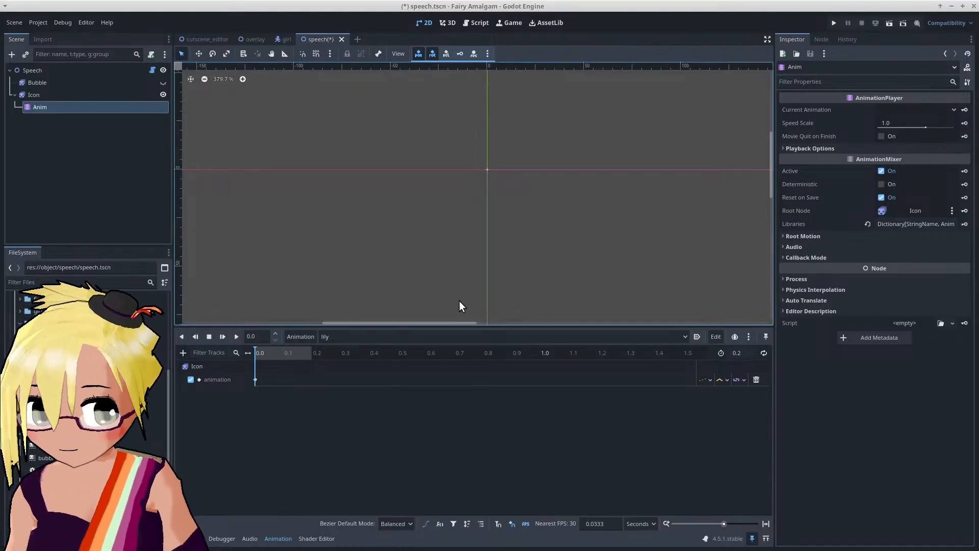
Step: Set the Icon animation key at 0.0 in the lily animation to lily, save, and return to cutscene_editor
click(256, 380)
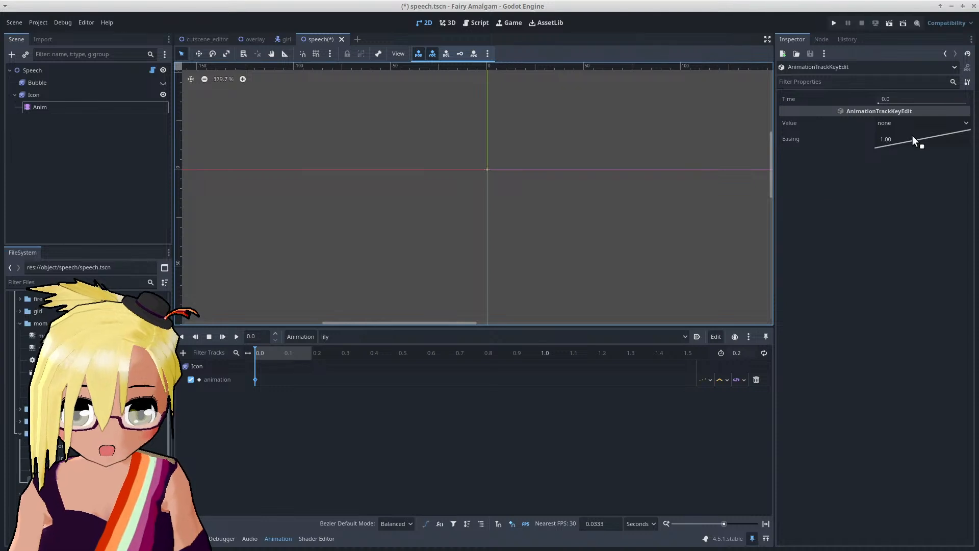
click(904, 124)
click(901, 171)
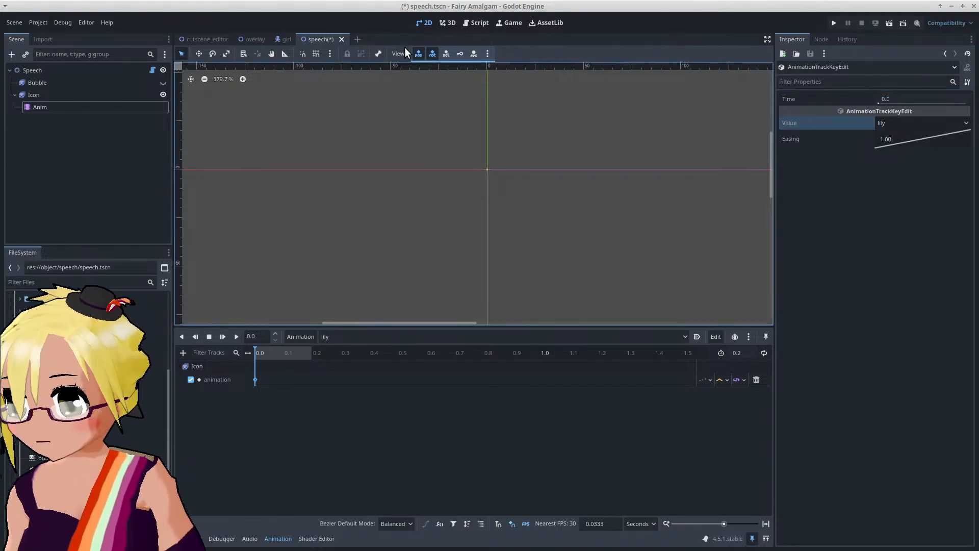
key(ctrl+s)
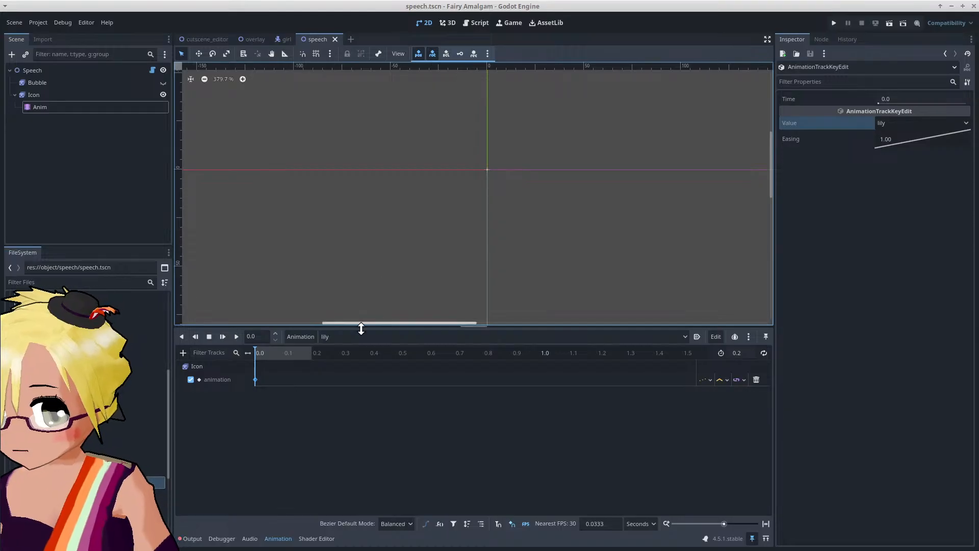
click(211, 40)
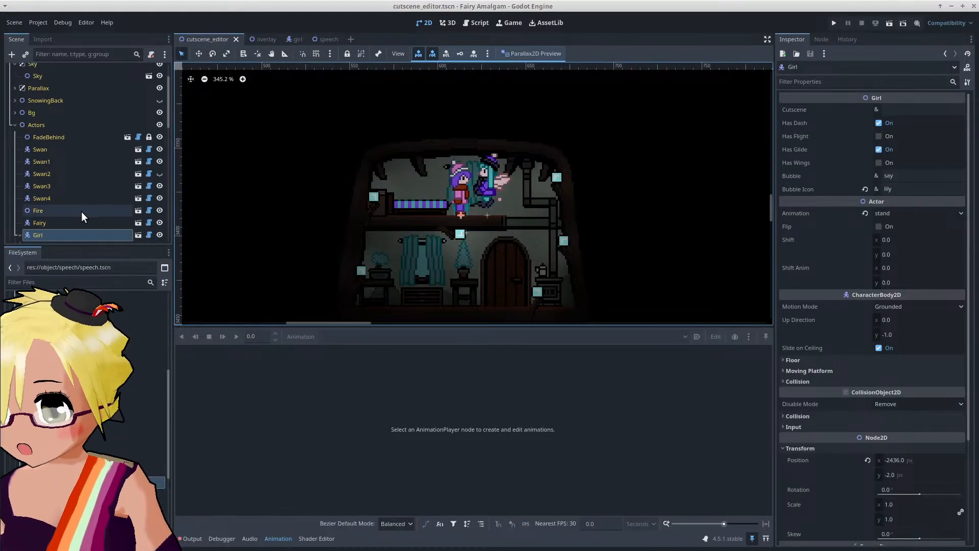
Step: Re-enter lily as the Girl node's Bubble Icon and load the cutscene/intro animation of AnimationPlayer2
click(912, 189)
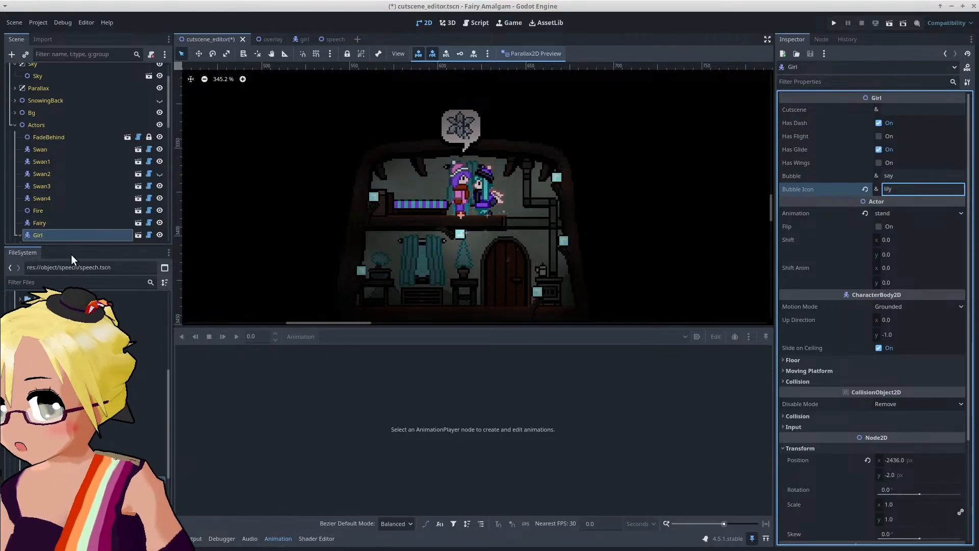
scroll(87, 222, down, 1)
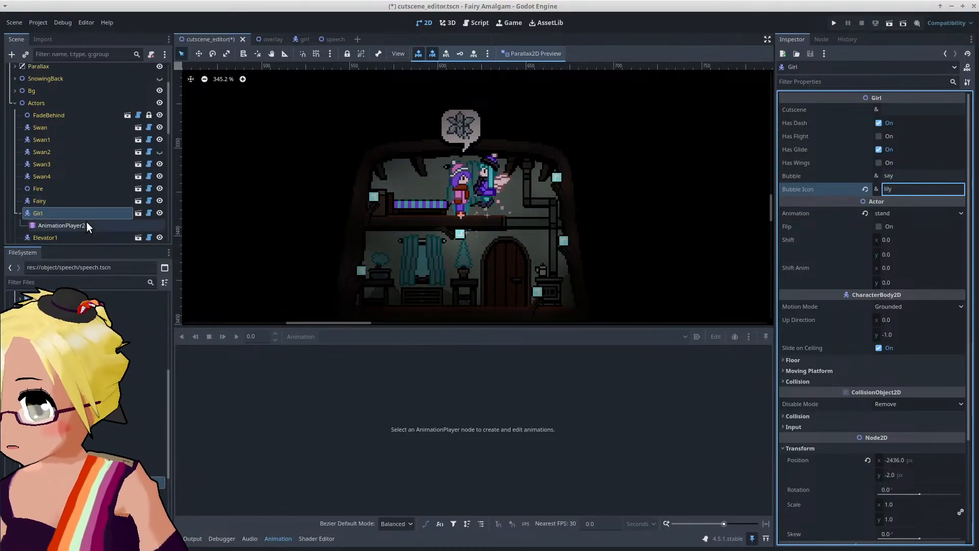
click(87, 225)
click(344, 338)
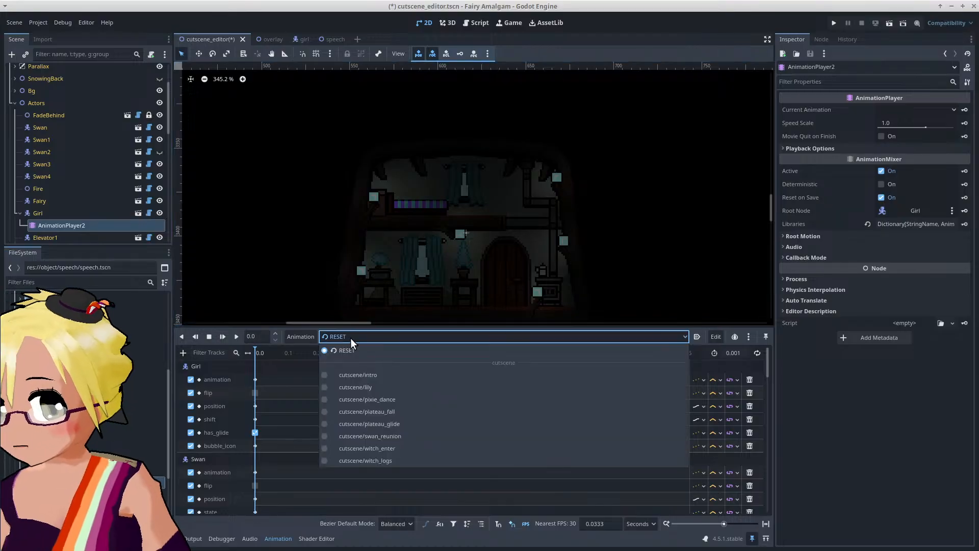
click(398, 386)
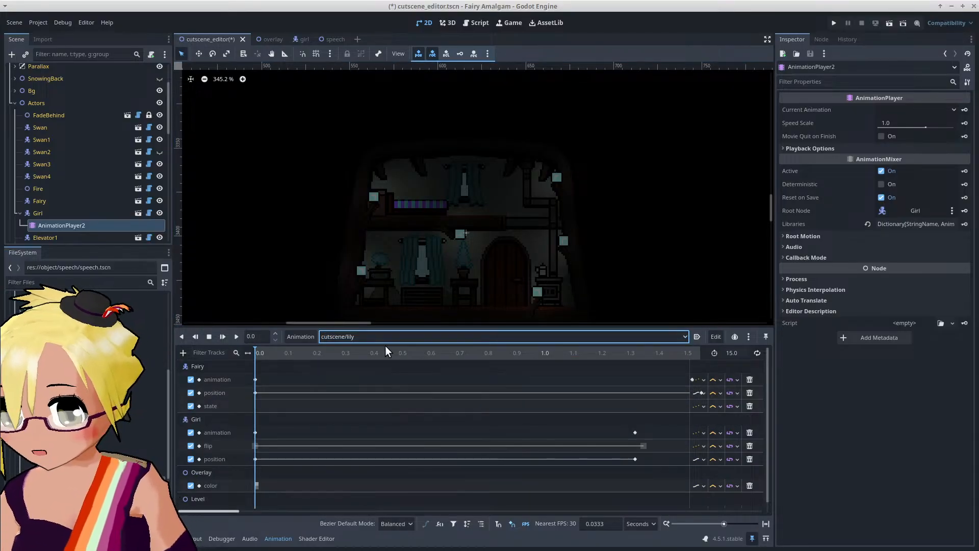
click(384, 341)
click(383, 372)
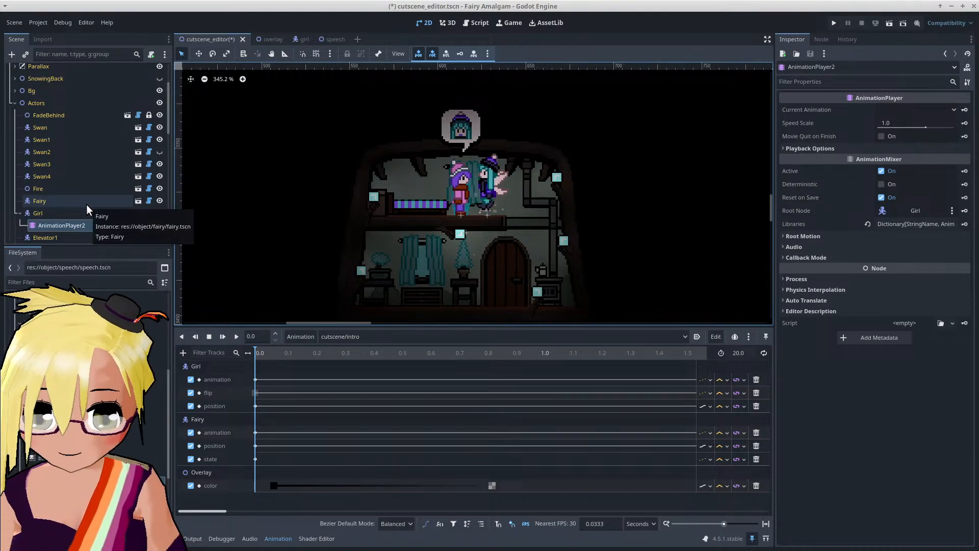
Step: Set the Girl node's Bubble Icon to lily and key it at 0.0 in the cutscene/intro animation
click(61, 212)
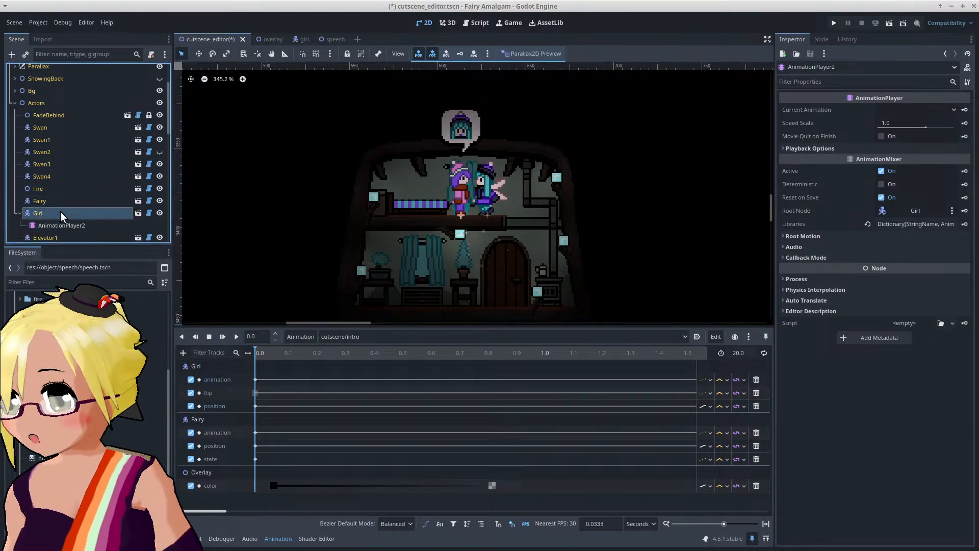
click(911, 189)
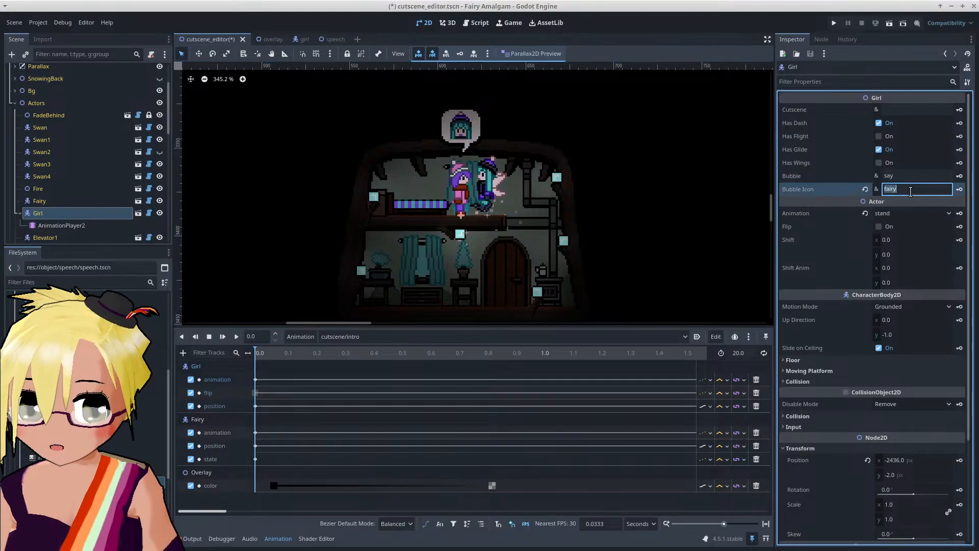
text(lily)
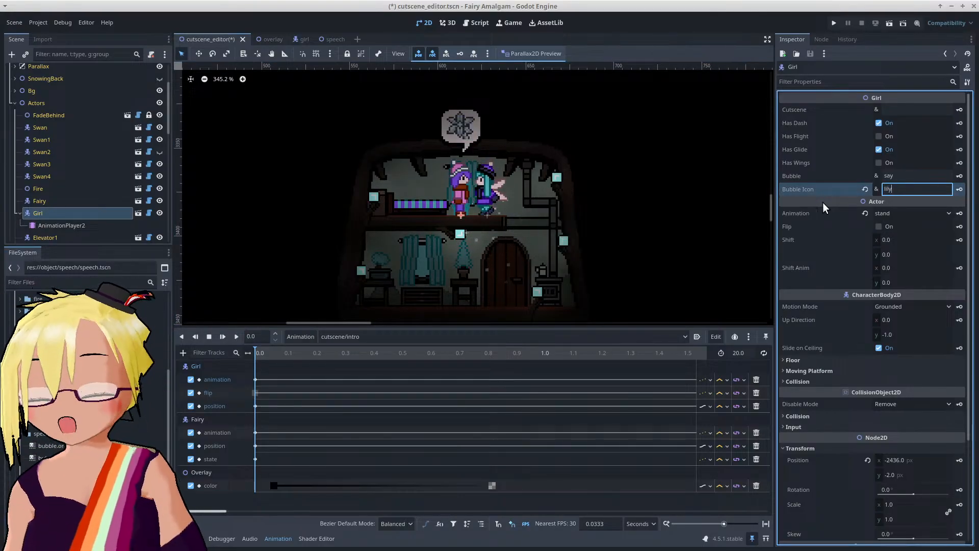
click(959, 189)
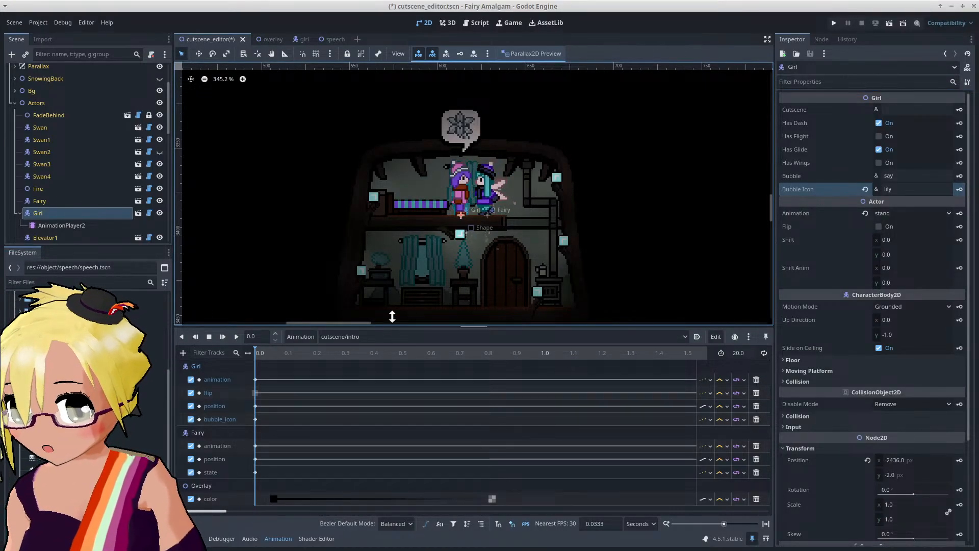
Step: Enlarge the animation timeline, preview the intro and move Girl's lily bubble_icon key to 2.0667 s
drag(393, 326, 397, 266)
drag(256, 347, 516, 364)
ctrl+scroll(482, 364, down, 4)
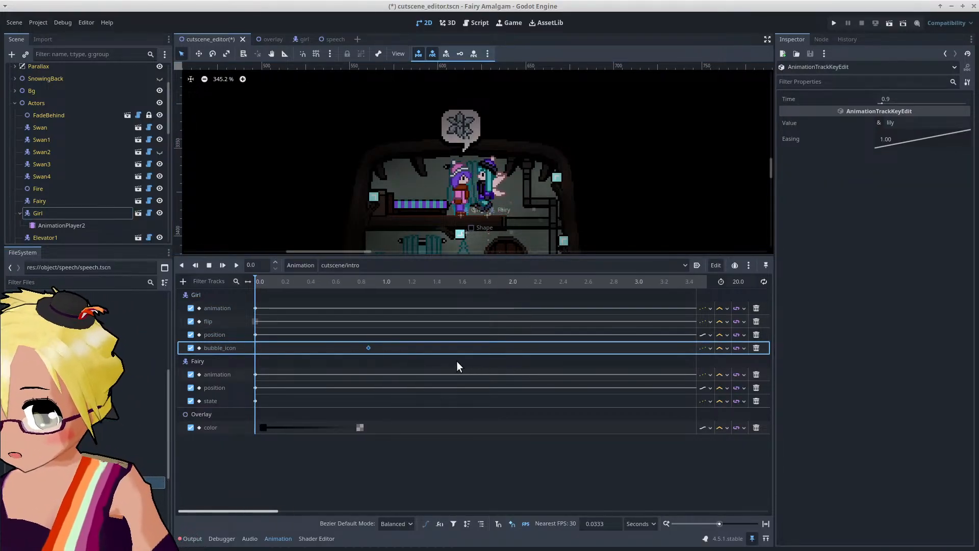
ctrl+scroll(458, 366, down, 2)
click(236, 265)
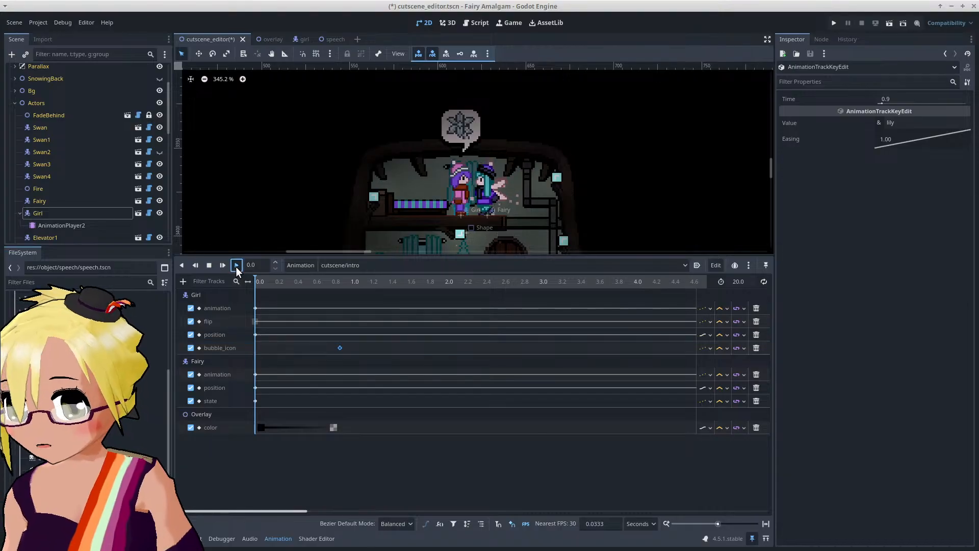
click(209, 266)
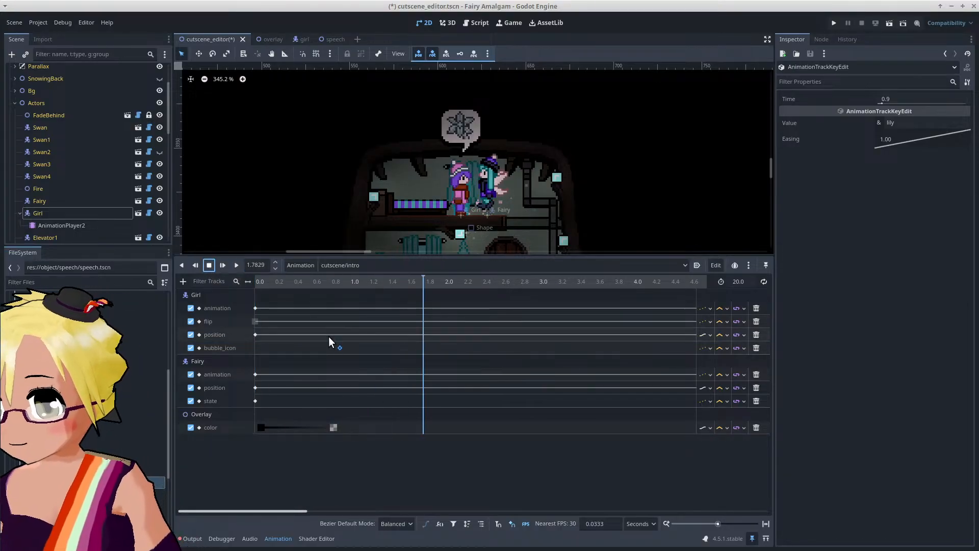
drag(340, 348, 448, 355)
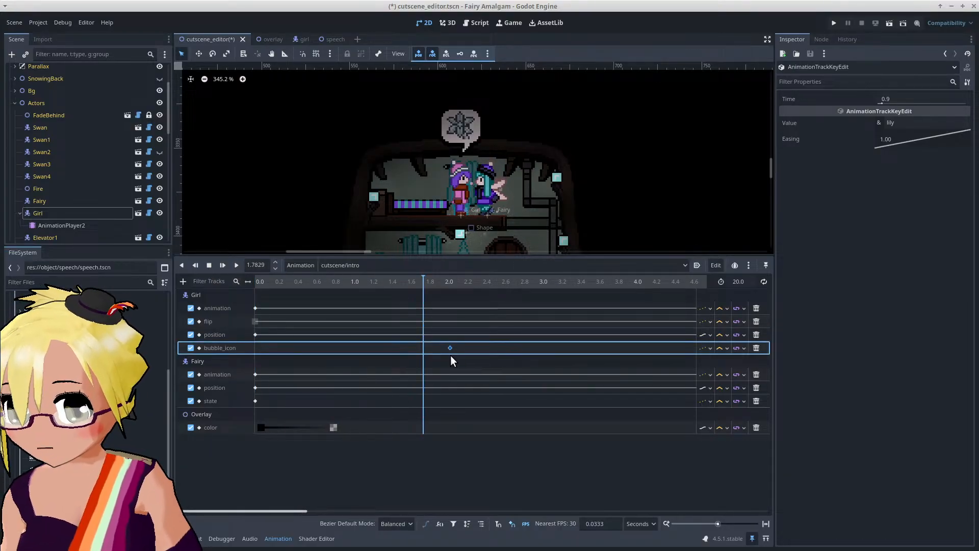
drag(286, 278, 239, 282)
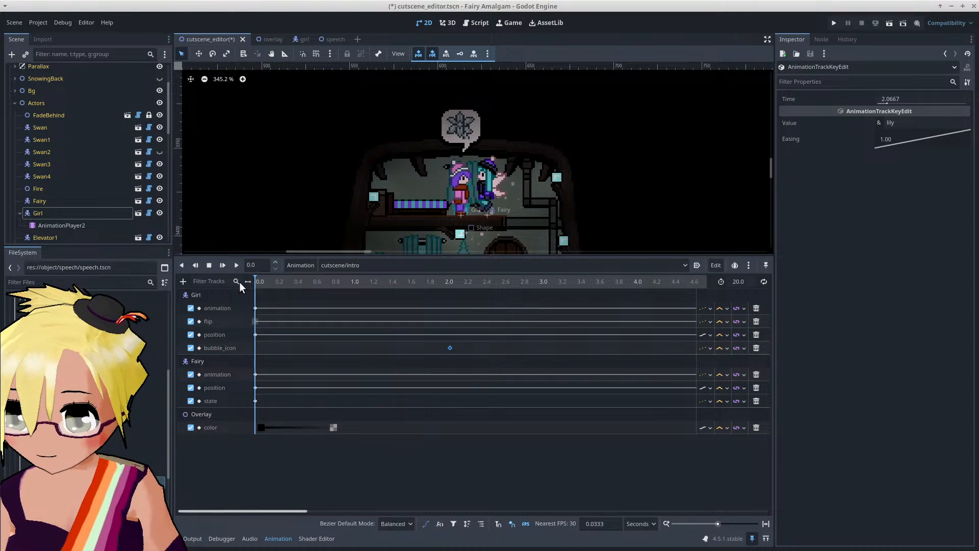
Step: Duplicate Girl's lily bubble_icon key, clear the copy's value and move the copy to 0.0
click(447, 350)
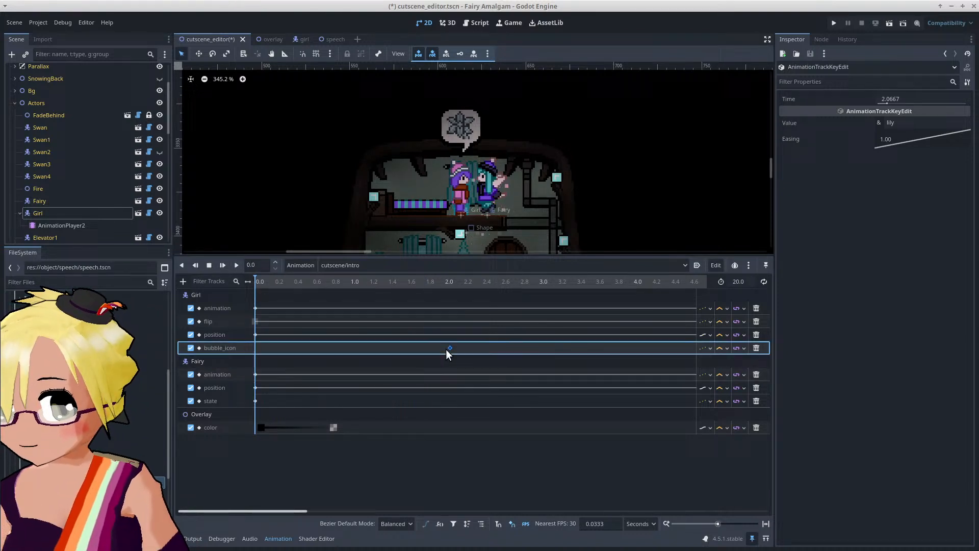
right_click(281, 351)
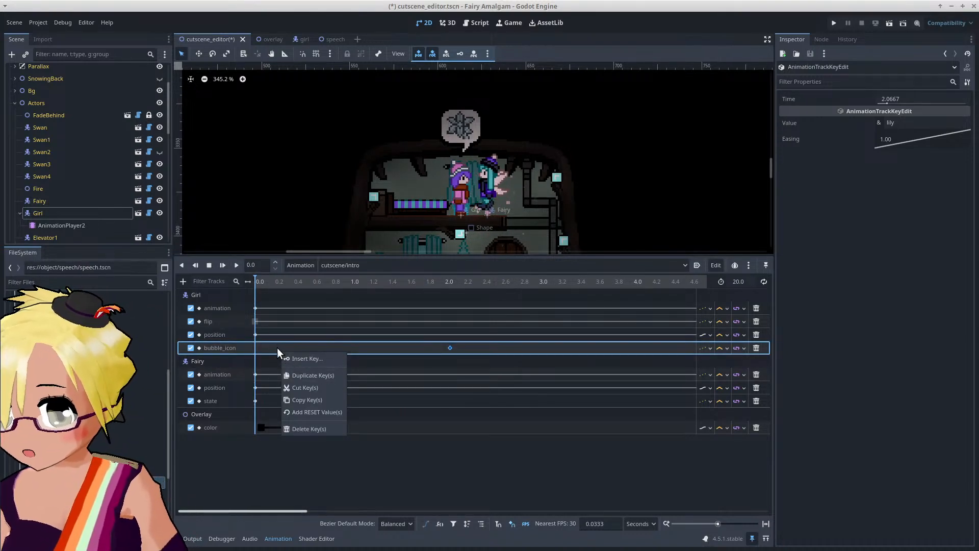
click(294, 345)
right_click(291, 347)
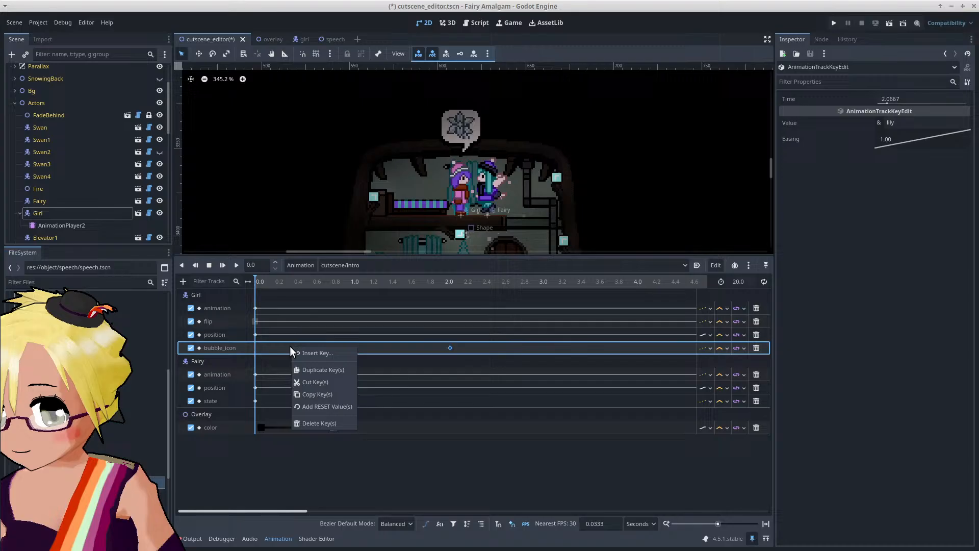
click(320, 369)
click(904, 123)
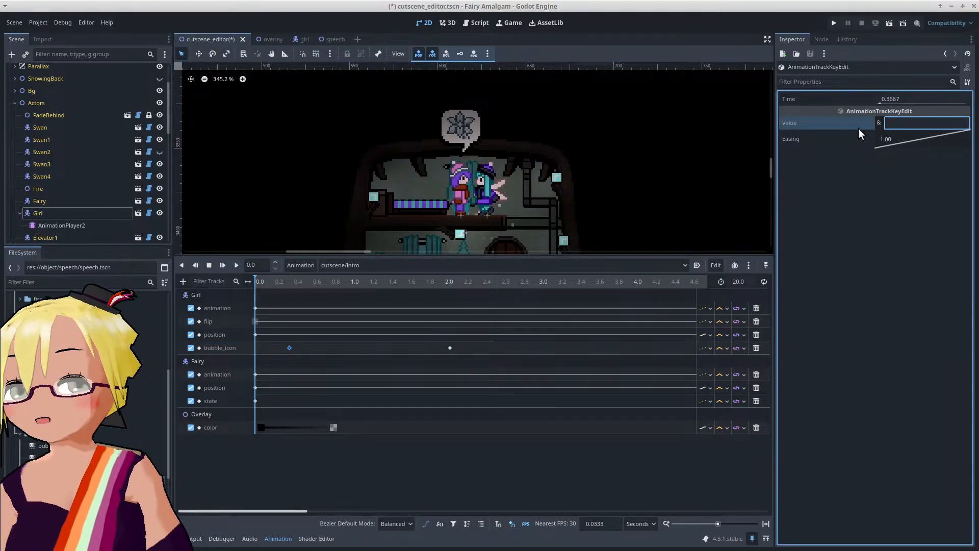
drag(289, 347, 254, 350)
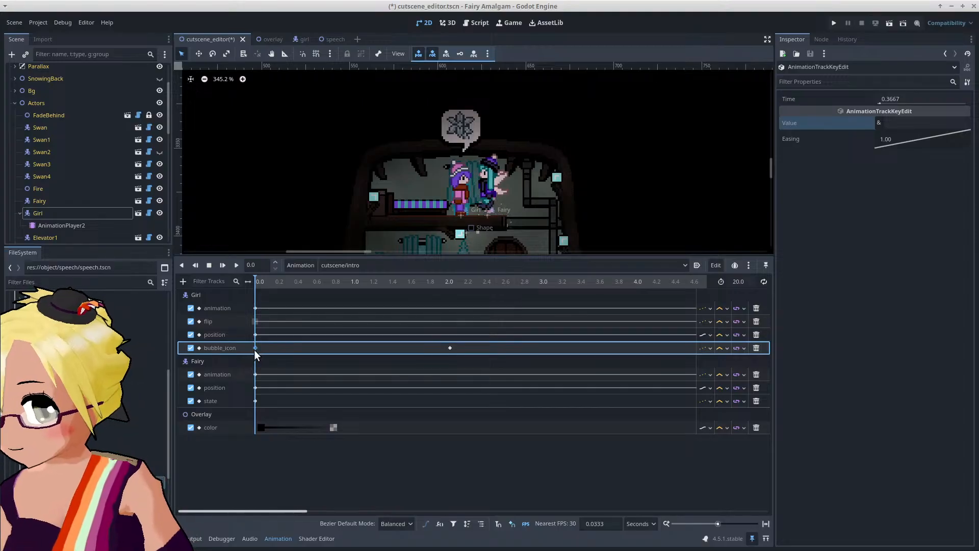
Step: Set the value of Girl's bubble_icon key at 0.0 to none
click(276, 287)
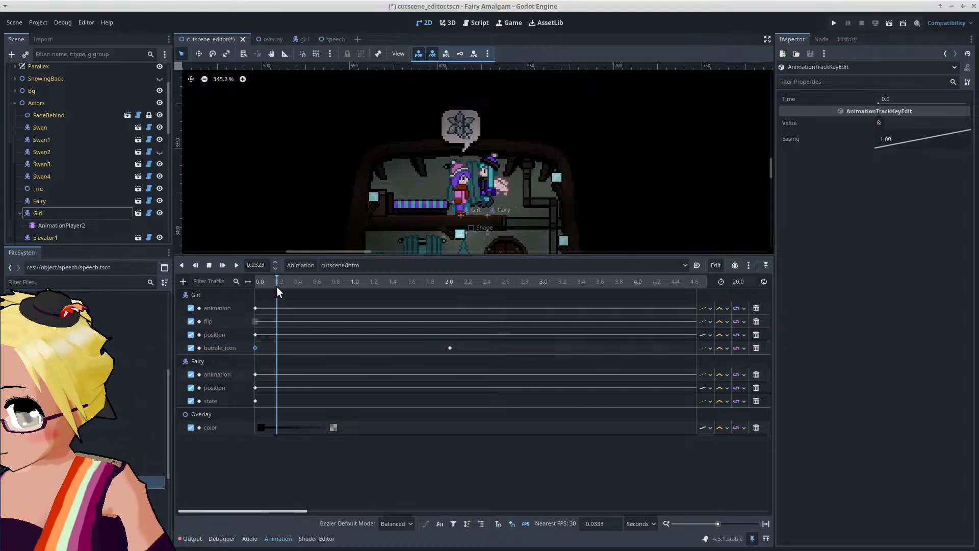
click(253, 347)
drag(276, 283, 250, 298)
click(256, 347)
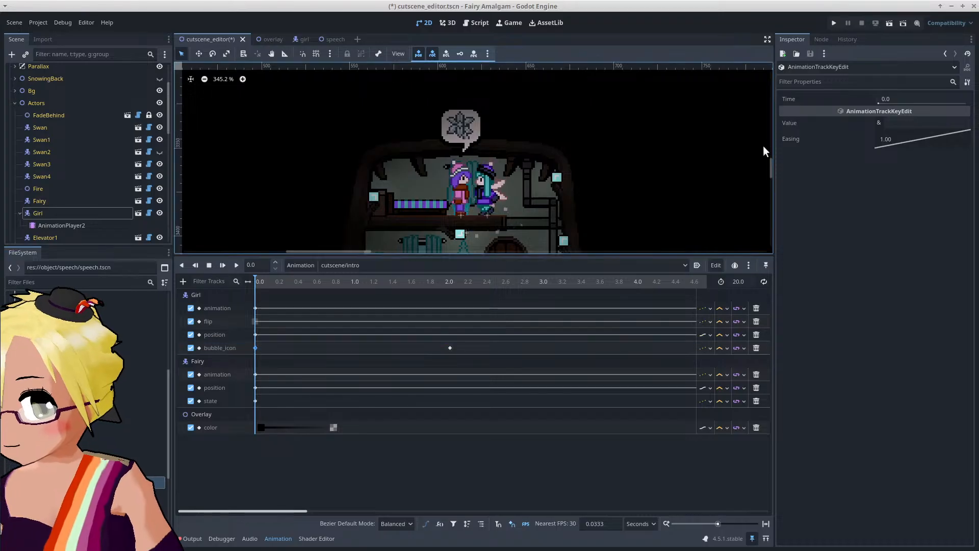
click(906, 125)
text(none)
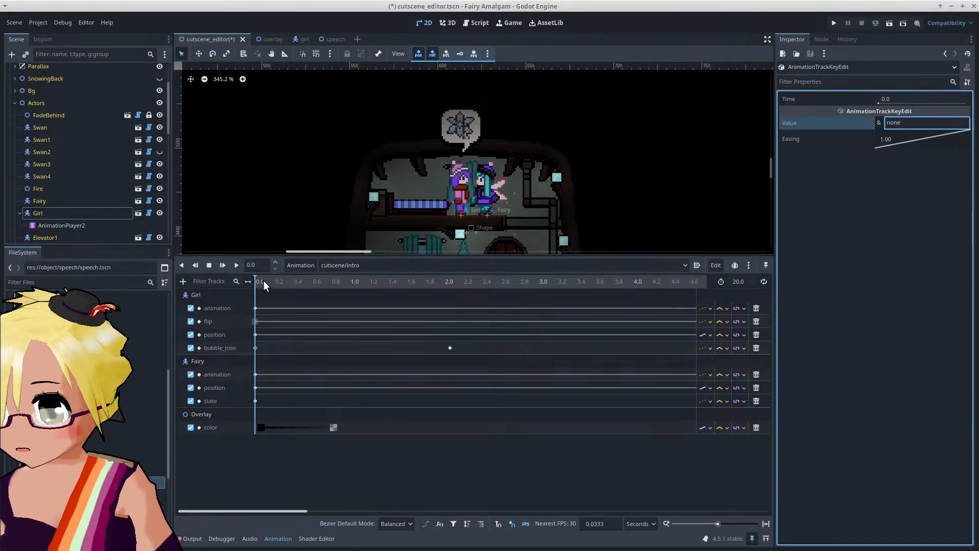
key(Return)
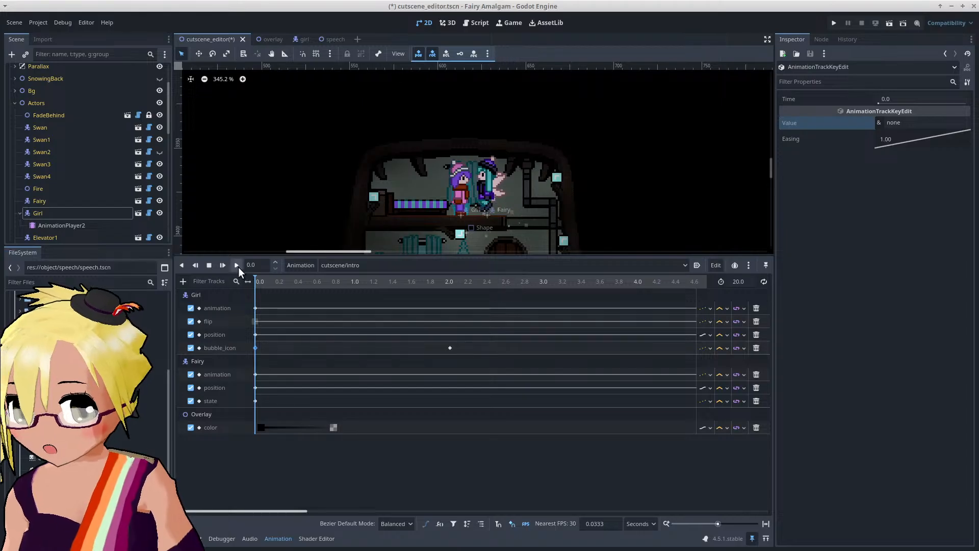
Step: Preview the intro animation and add a bubble_icon key with the value none for Girl at 4.0333 s
click(238, 266)
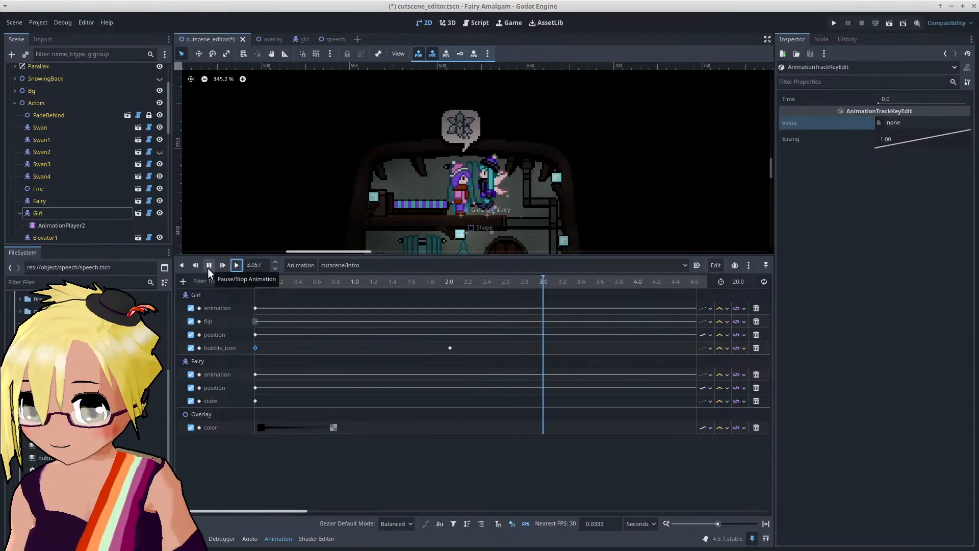
click(210, 265)
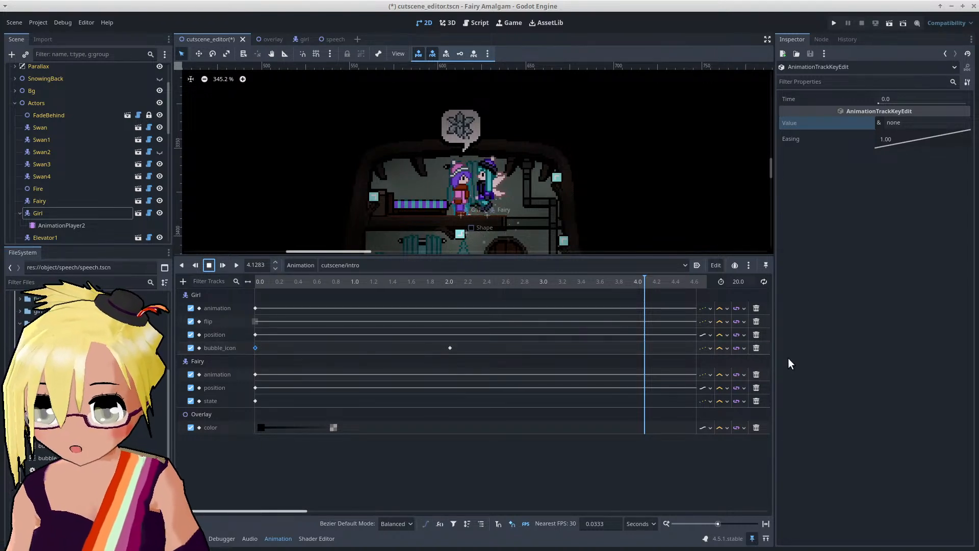
right_click(640, 350)
click(659, 358)
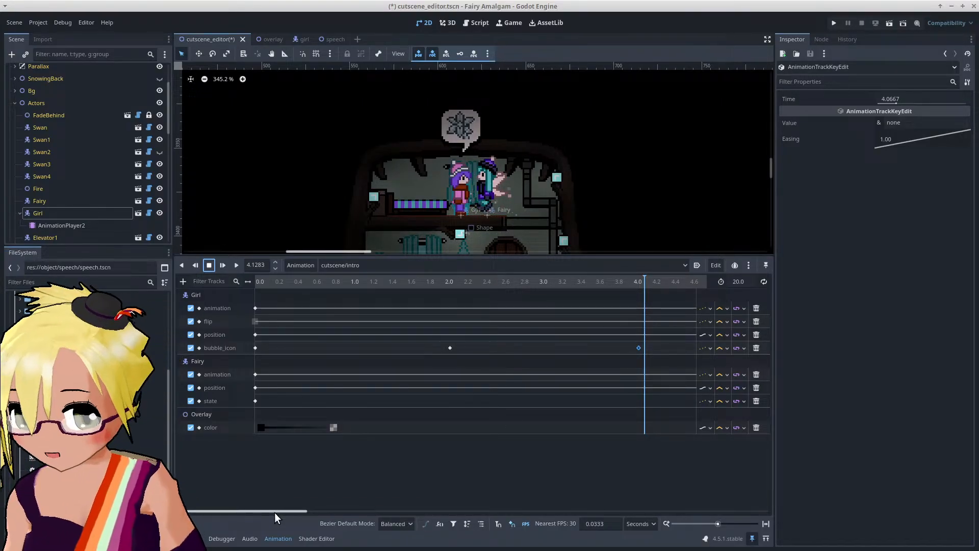
drag(274, 511, 342, 507)
drag(397, 278, 400, 277)
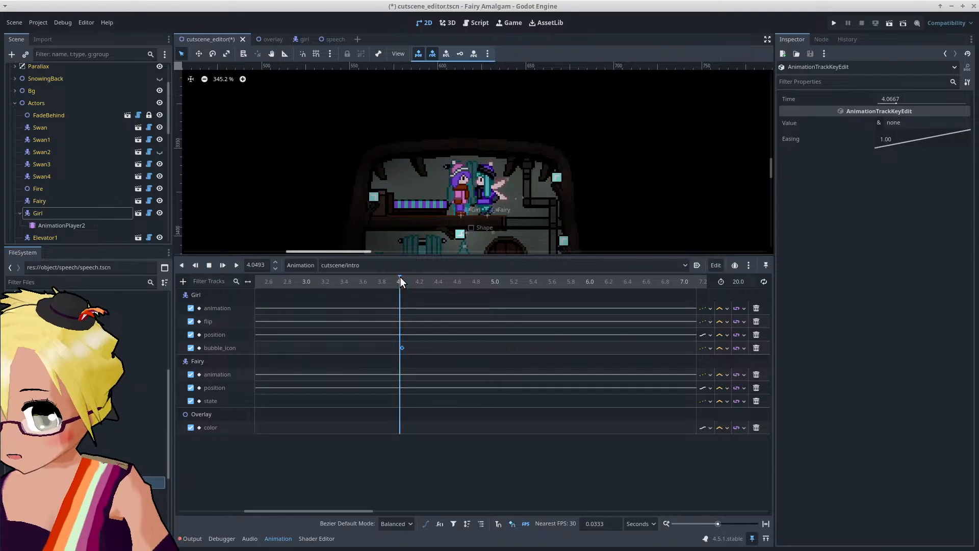
click(400, 350)
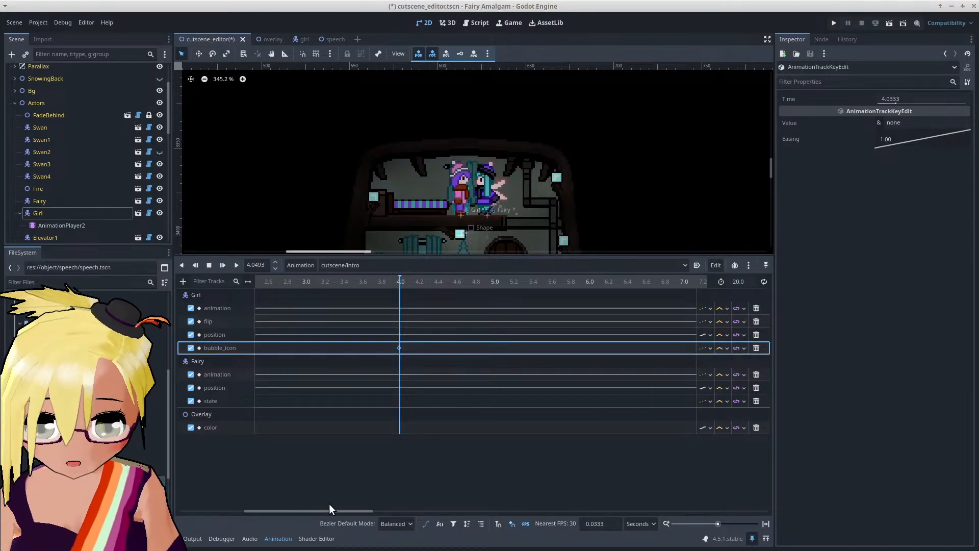
Step: Set the Fairy node's Bubble Icon to heart and key it at about 5.06 s in the intro animation
drag(334, 513, 364, 507)
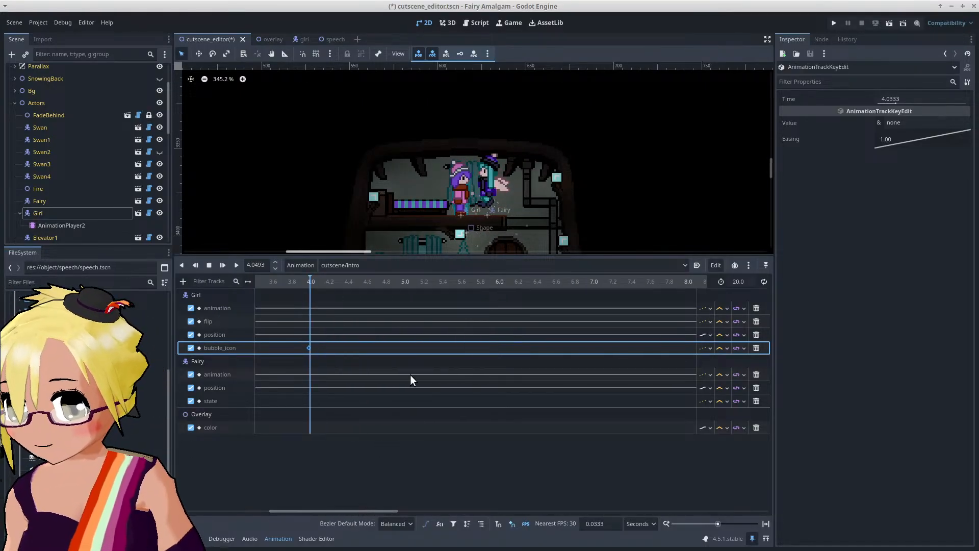
click(405, 282)
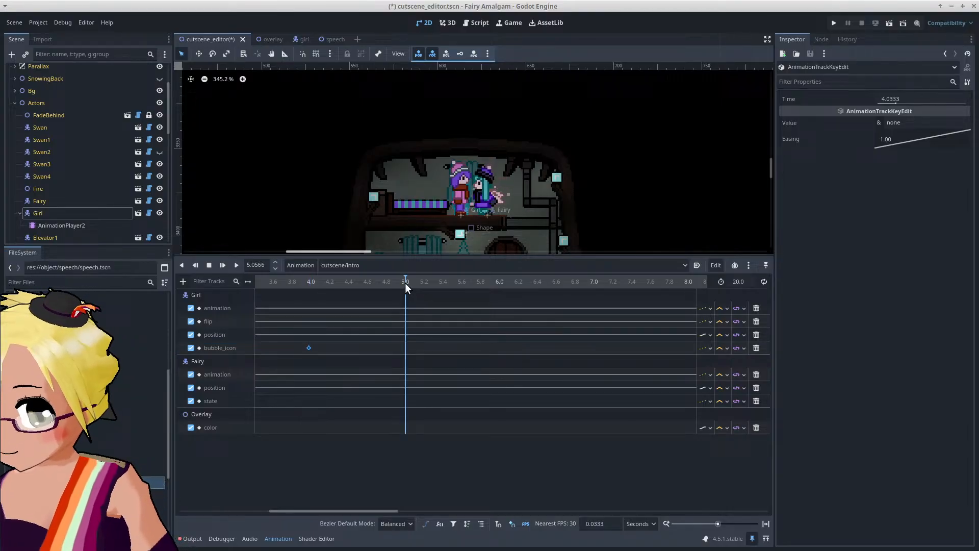
click(66, 200)
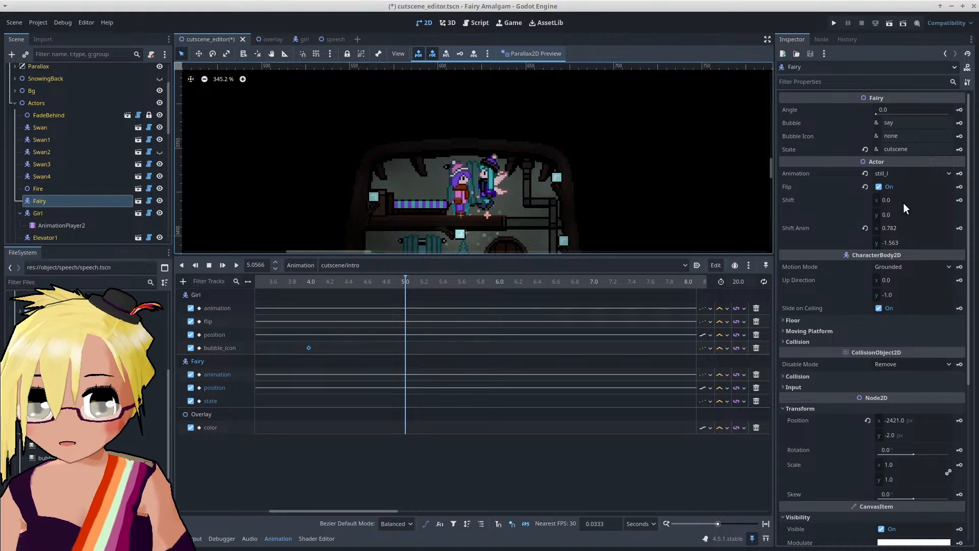
click(899, 121)
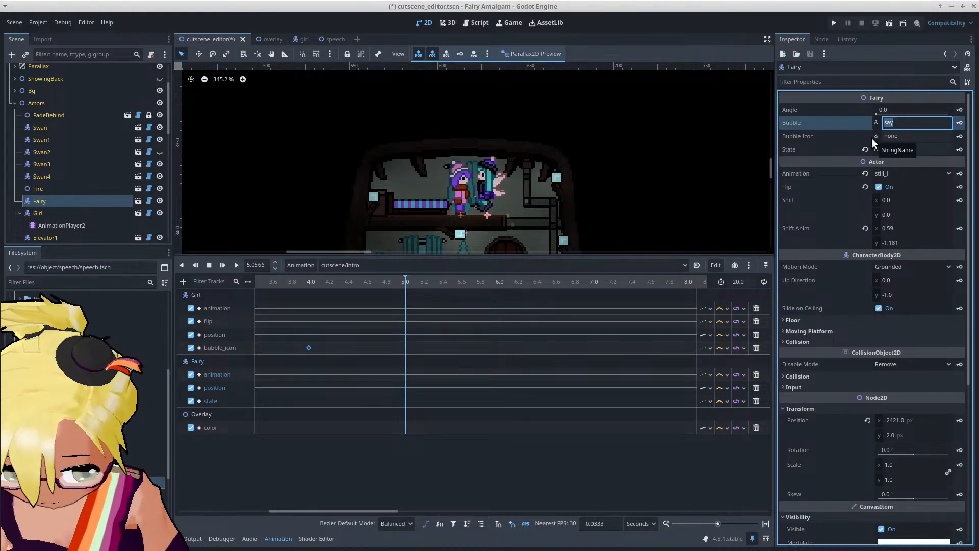
click(909, 138)
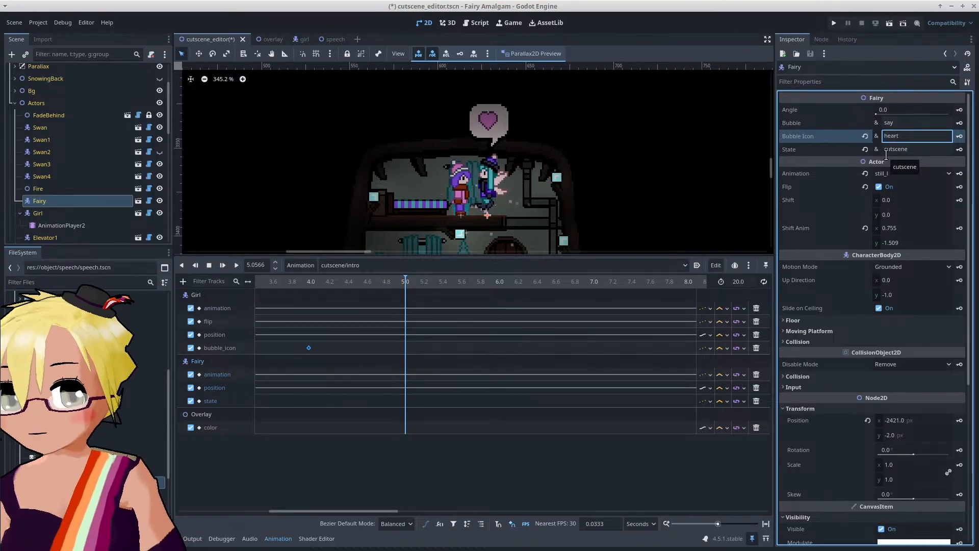
text(heart)
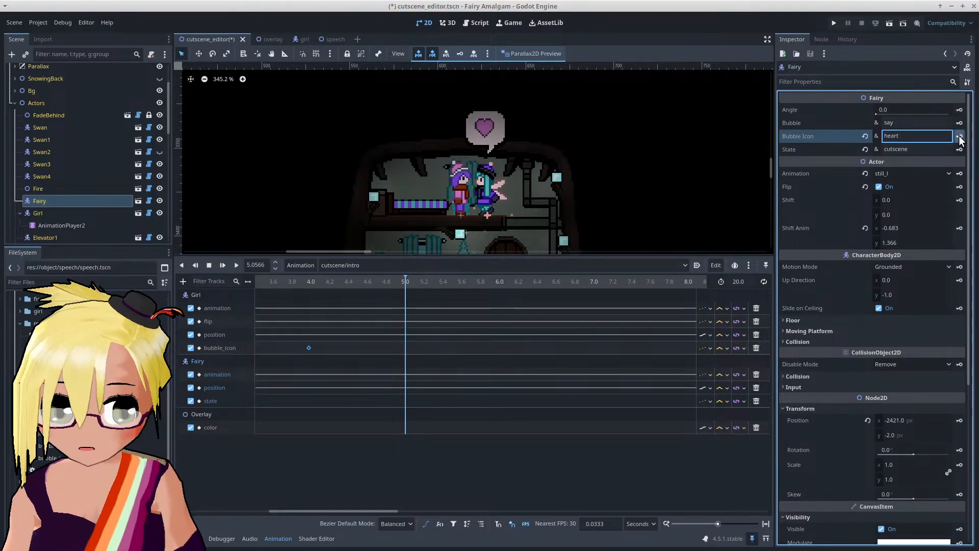
click(959, 136)
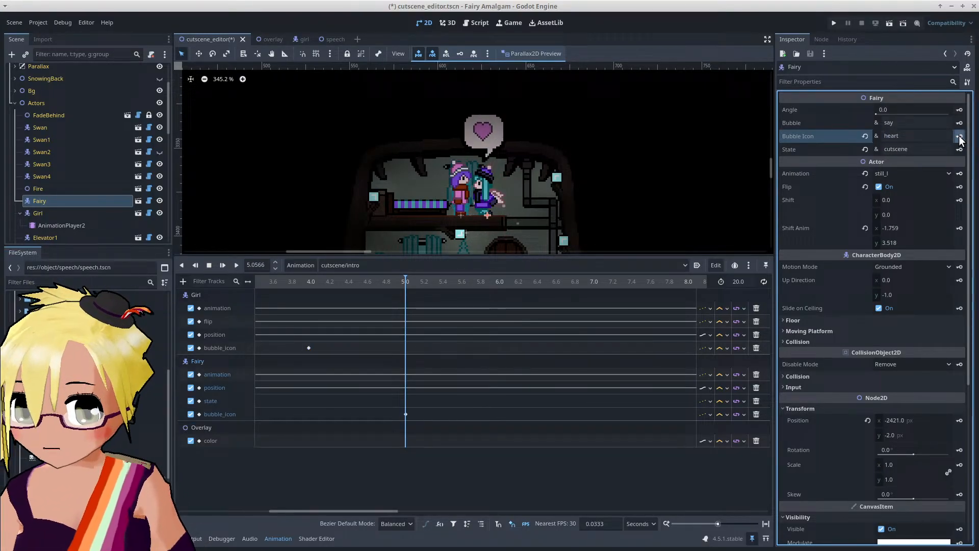
Step: Set Fairy's Bubble Icon to none and key it at about 7.05 s in the intro animation
click(593, 282)
click(910, 136)
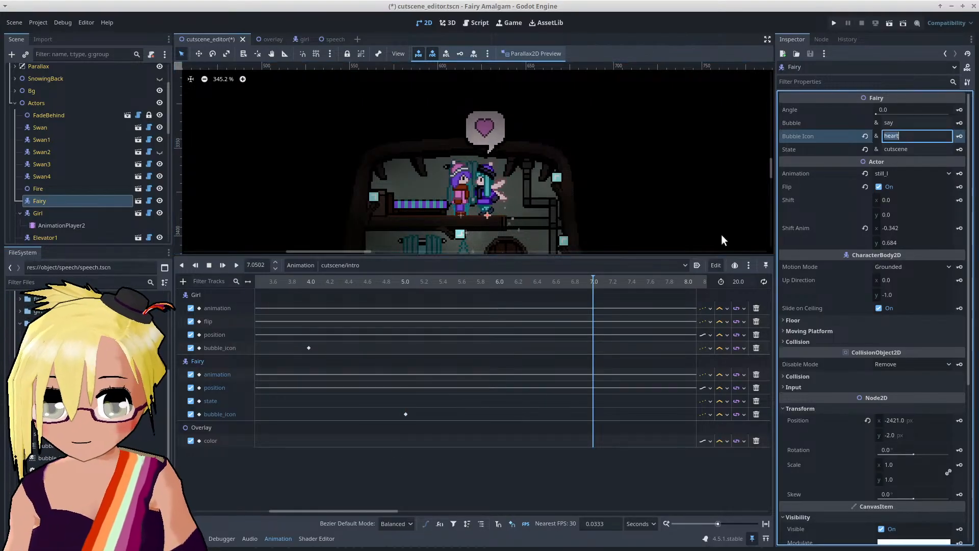
text(none)
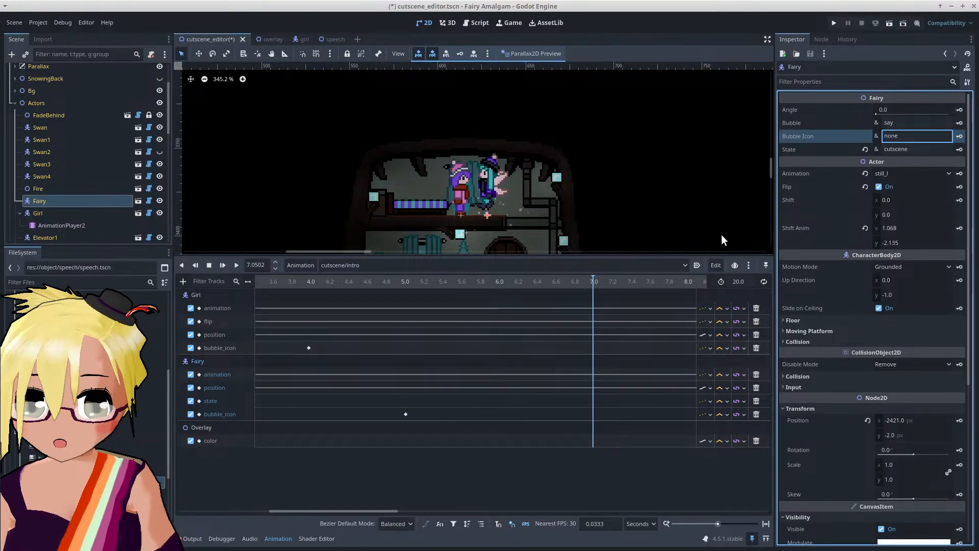
click(960, 136)
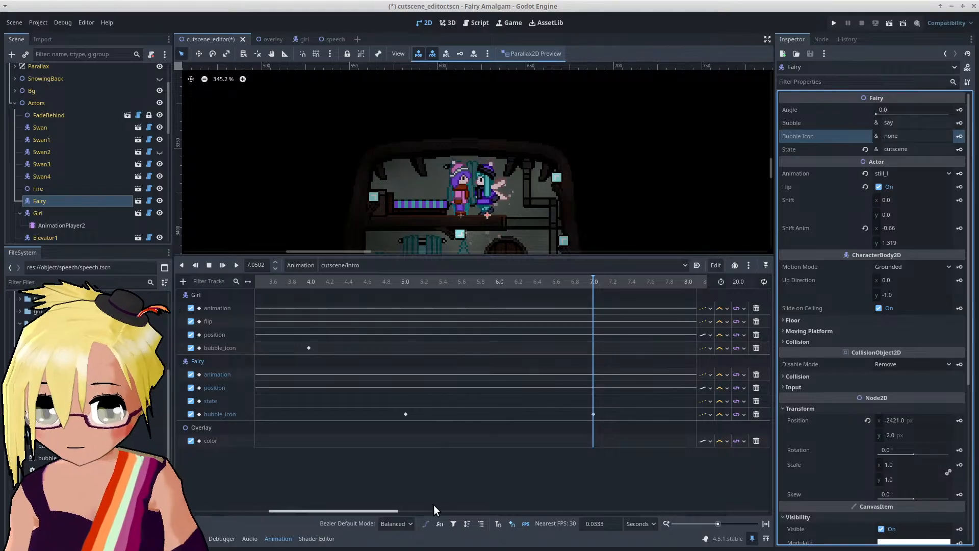
Step: Key Fairy's Bubble Icon as none at 0.0 and preview the intro animation
ctrl+scroll(440, 446, down, 4)
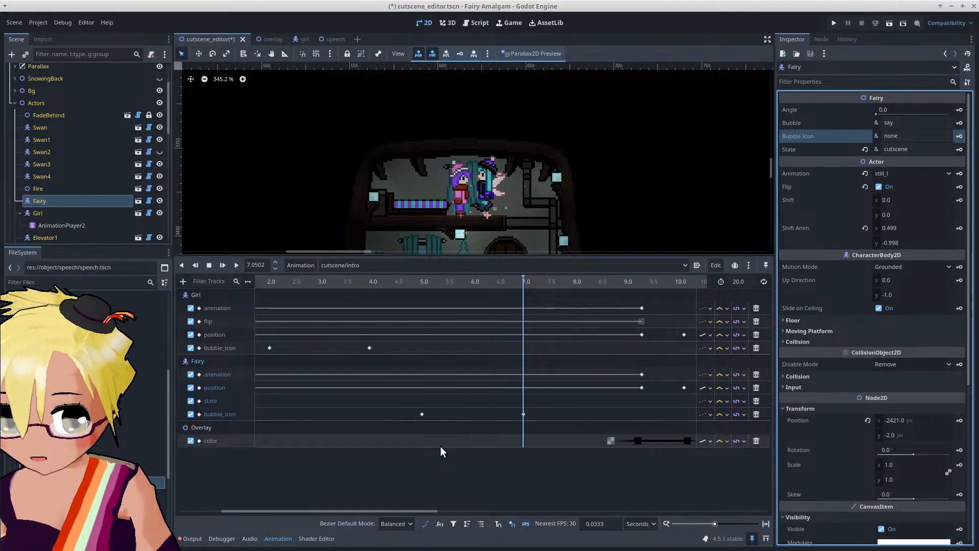
drag(395, 511, 384, 511)
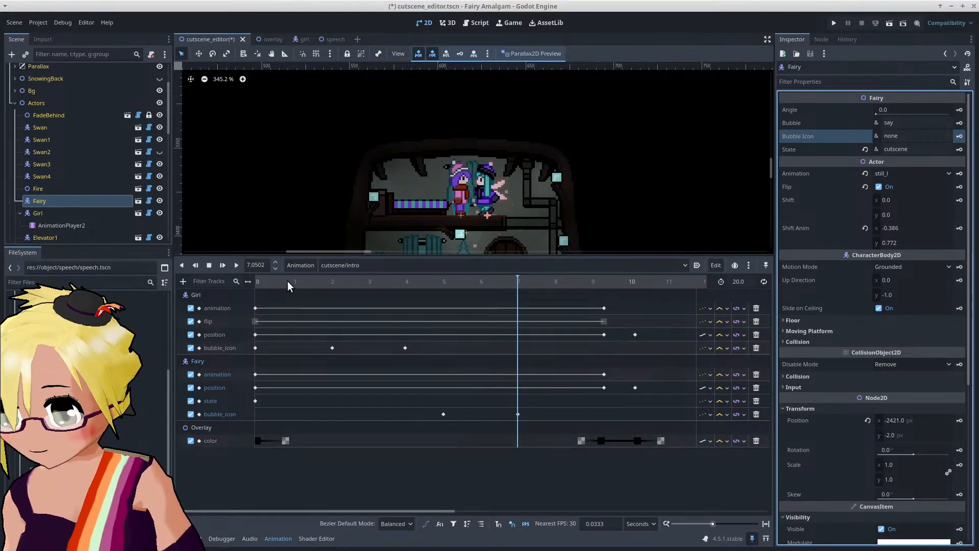
drag(287, 280, 231, 284)
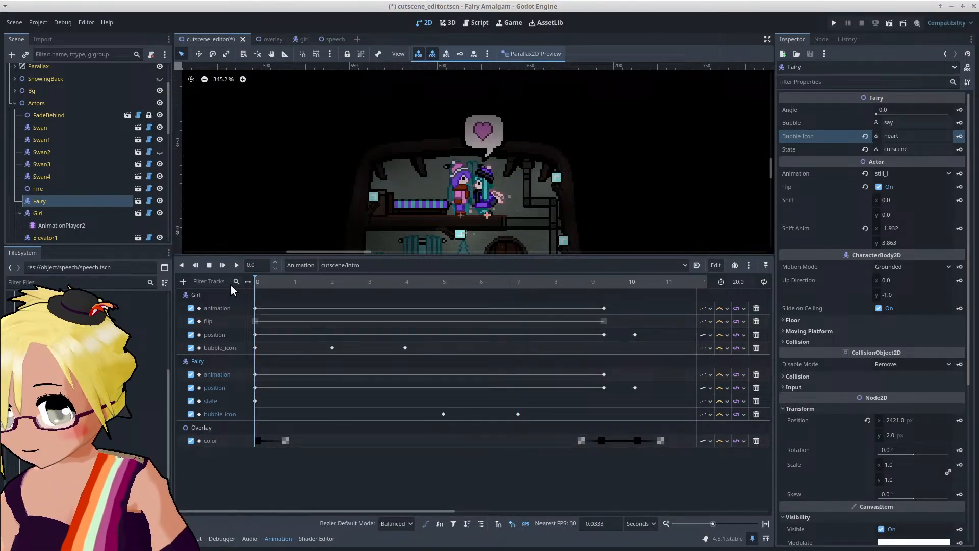
click(920, 136)
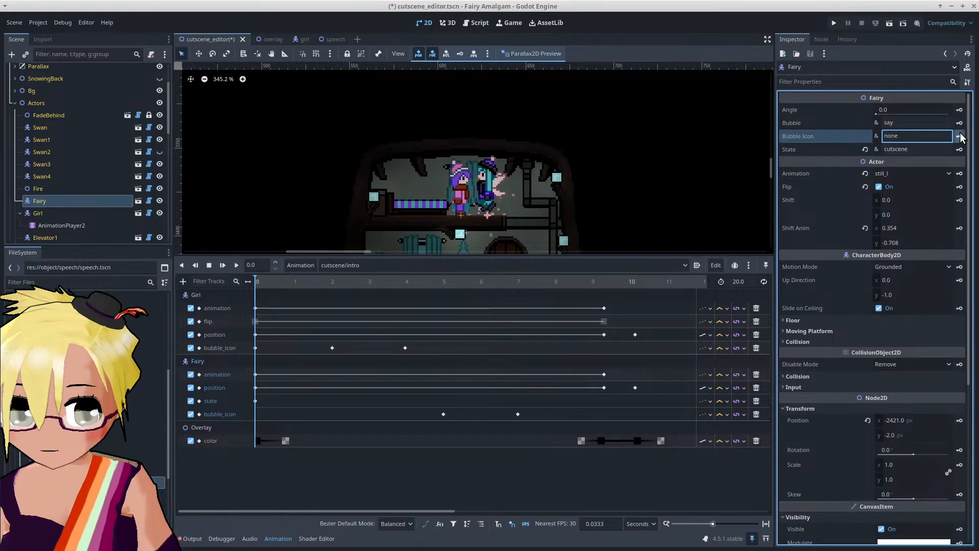
text(none)
key(Return)
click(236, 266)
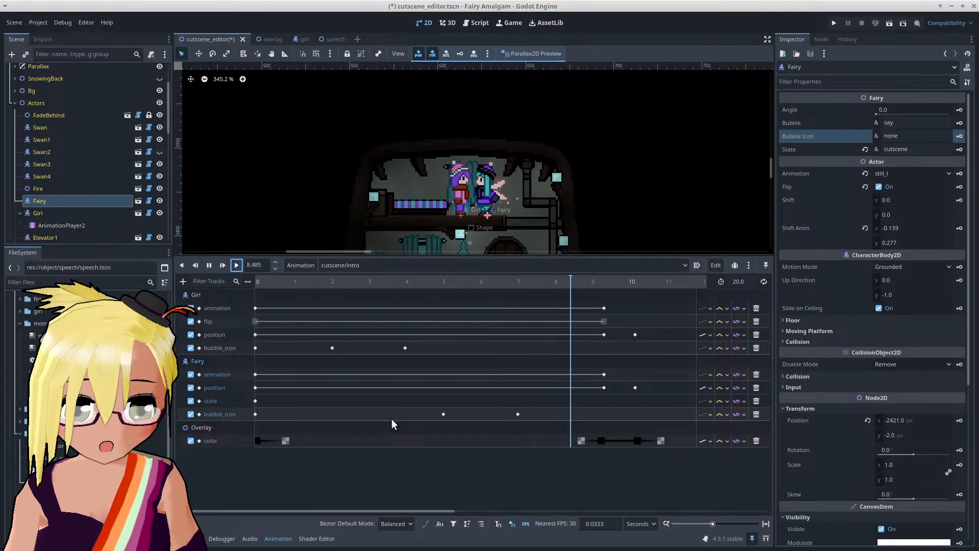
click(212, 264)
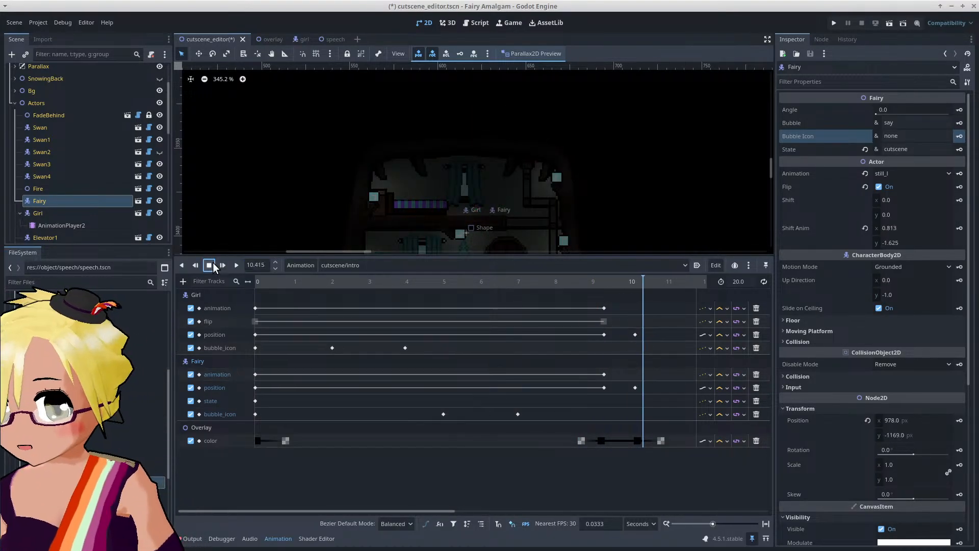
Step: Extend the intro animation's length to 60.0 s and move the group of closing keys on all tracks to start around 22 s
middle_drag(558, 406, 395, 375)
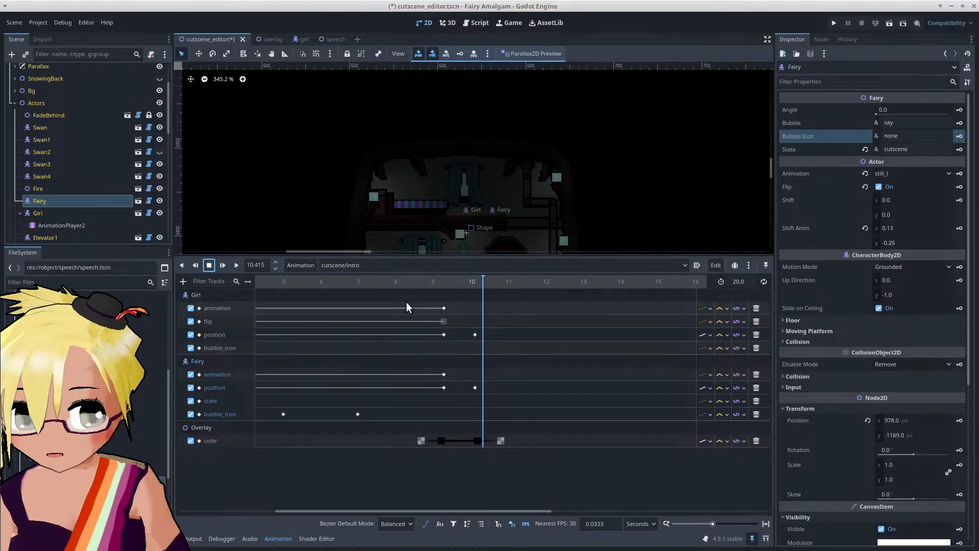
ctrl+scroll(524, 359, down, 3)
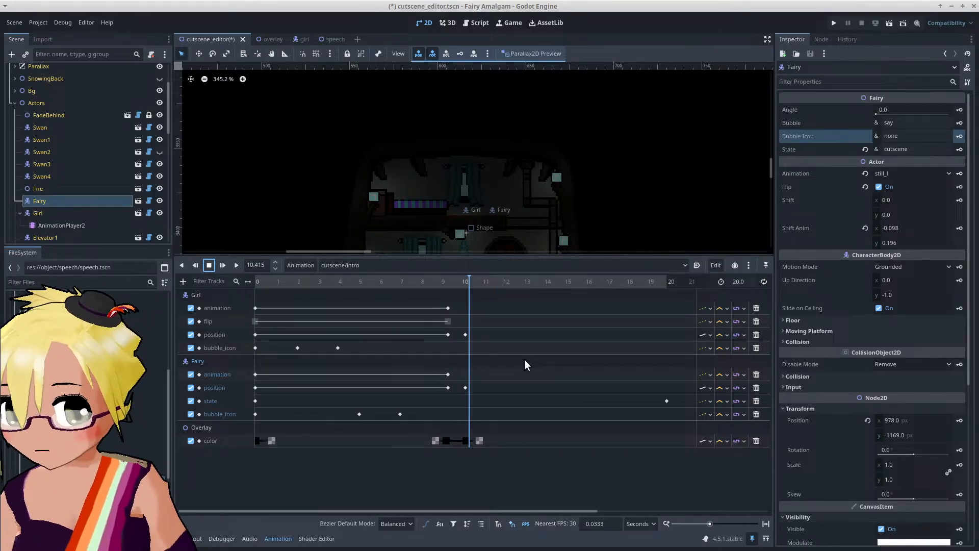
ctrl+scroll(524, 359, down, 1)
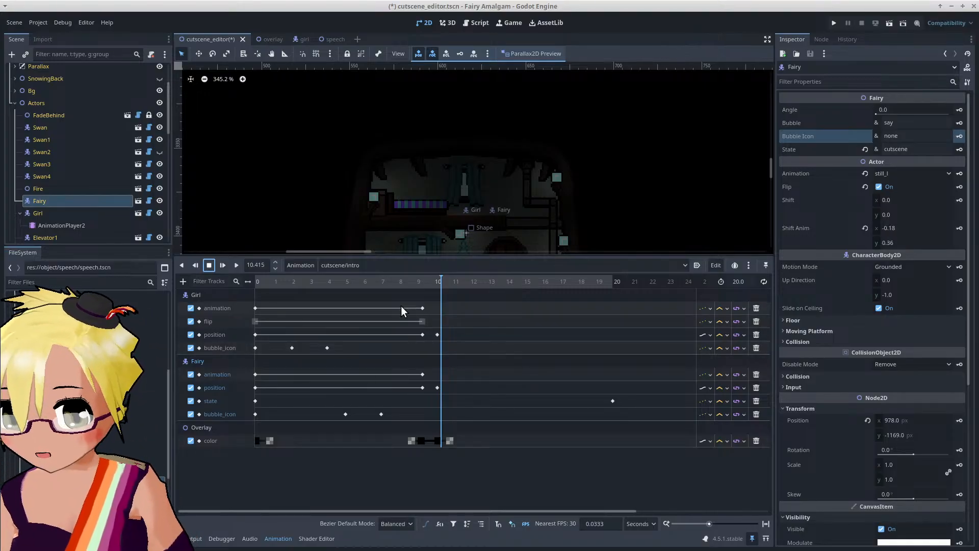
drag(401, 305, 627, 448)
click(739, 286)
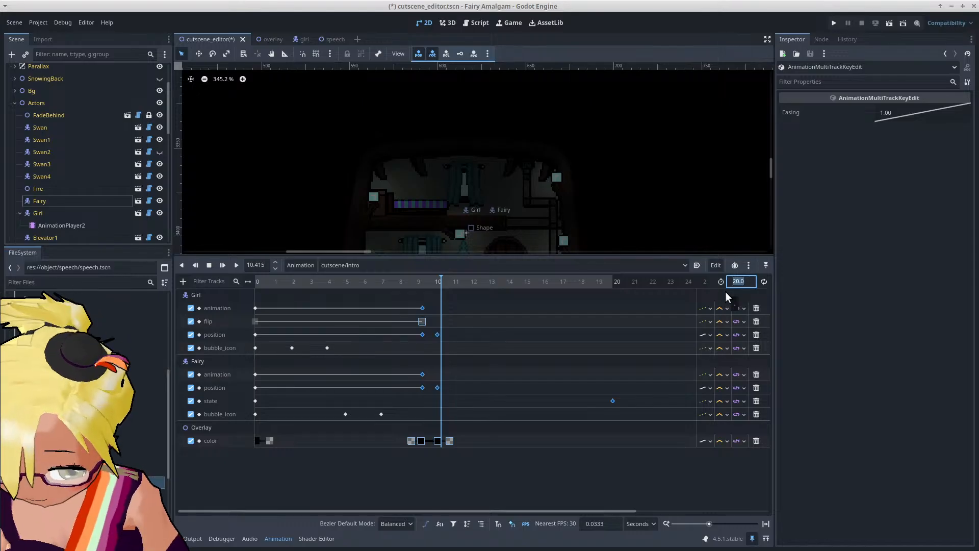
key(Return)
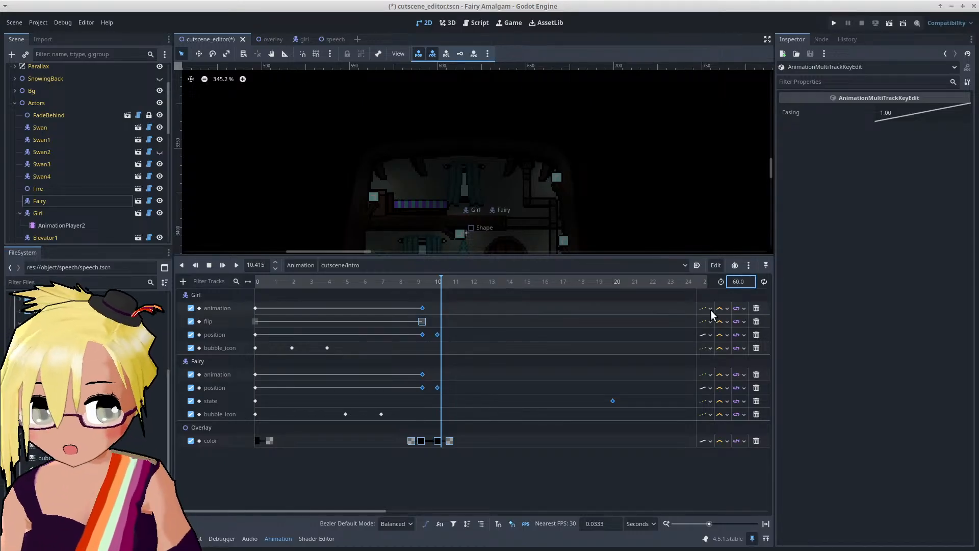
mouse_move(420, 307)
drag(420, 307, 656, 332)
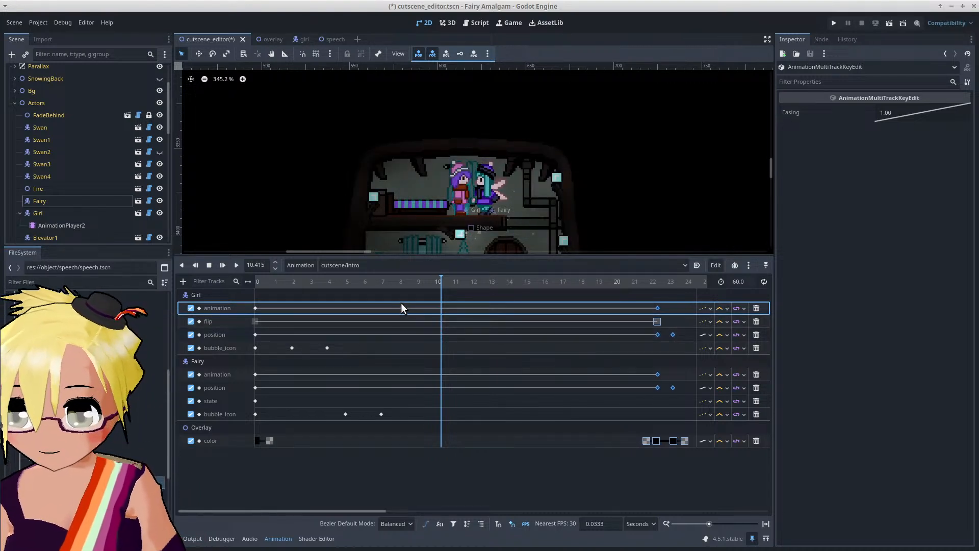
Step: Duplicate the Girl and Fairy animation, flip and position keys from about 22 s to about 10.3 s
drag(397, 278, 439, 292)
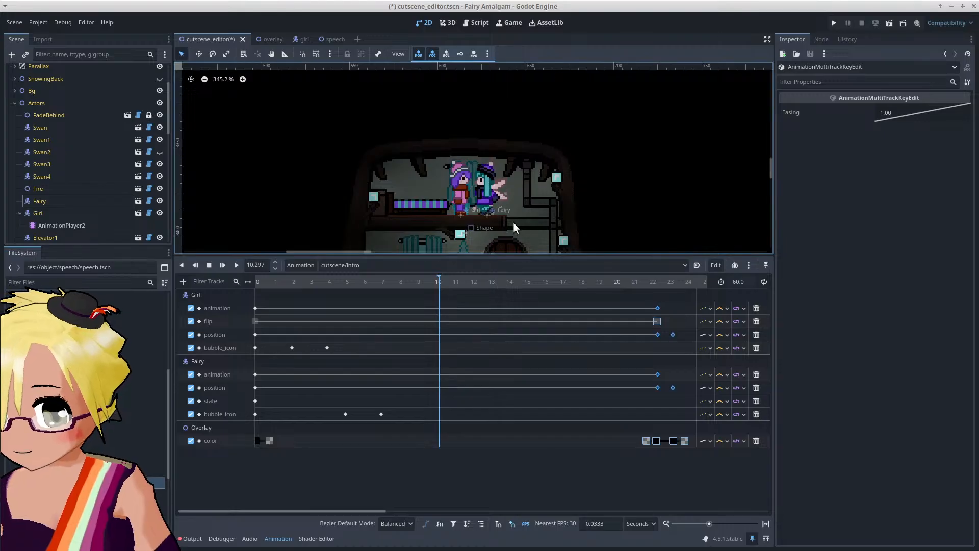
middle_drag(533, 207, 551, 159)
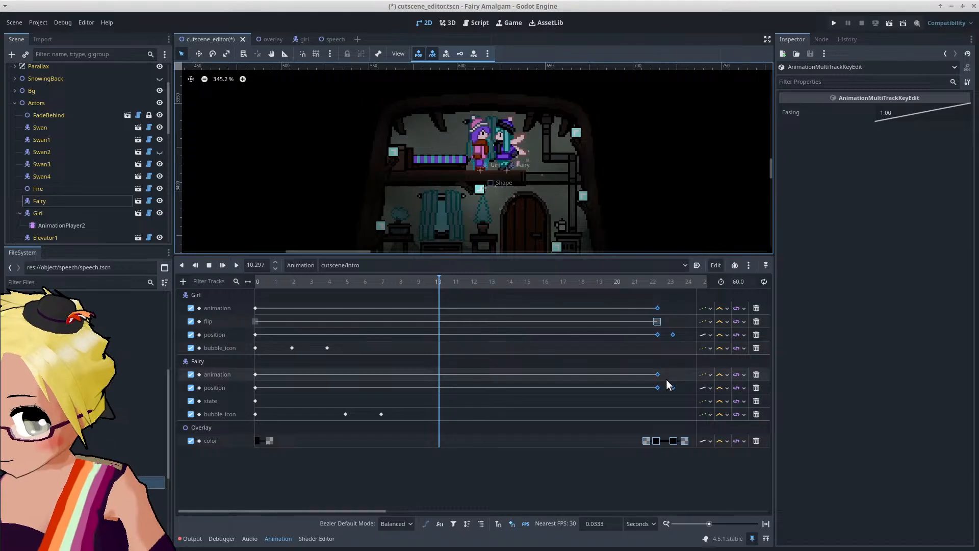
mouse_move(661, 374)
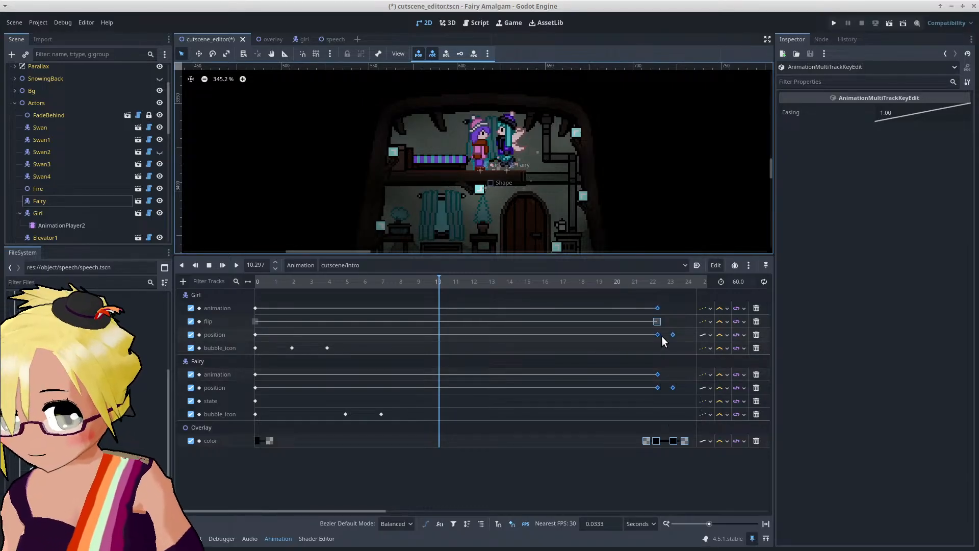
drag(666, 305, 651, 386)
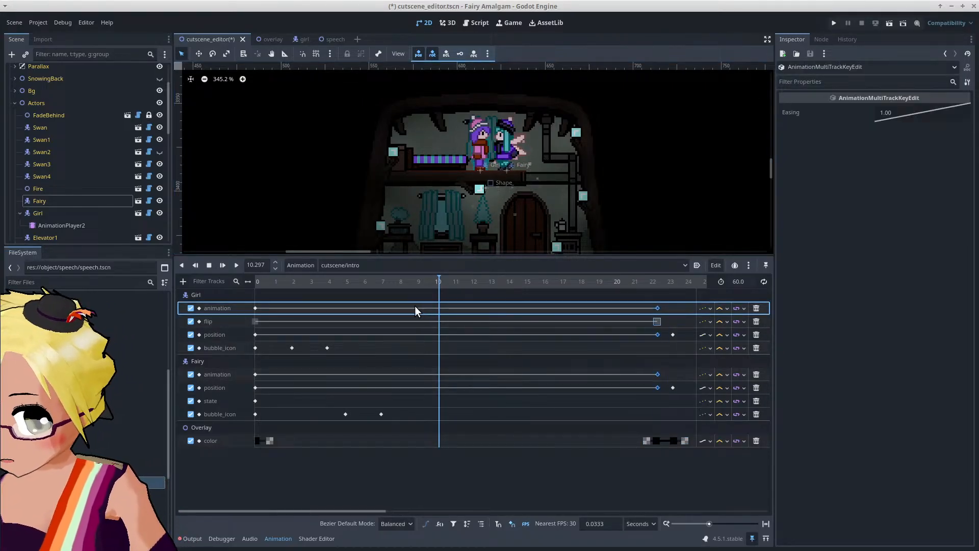
right_click(437, 311)
click(459, 337)
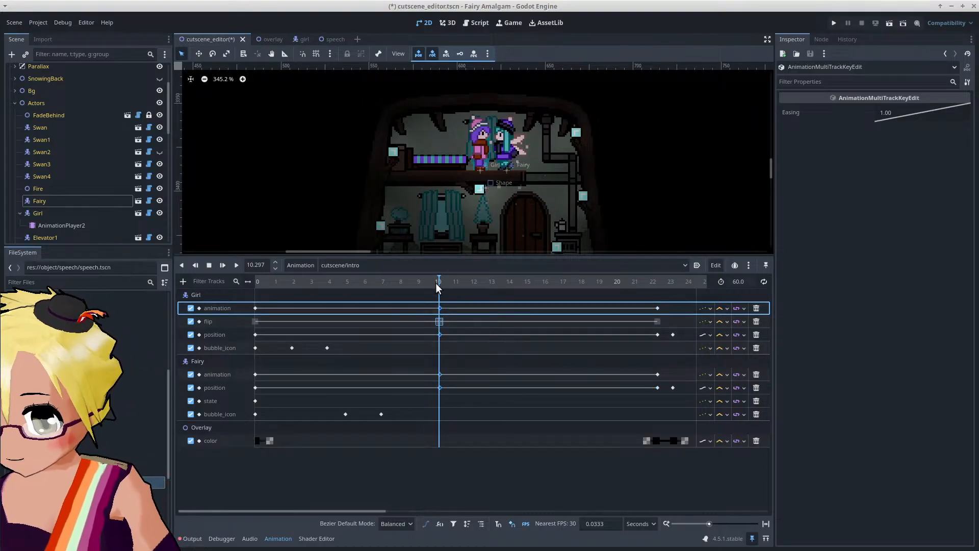
Step: Set the value of Fairy's animation key at 10.3333 s to loop_ccw_r
drag(436, 284, 510, 289)
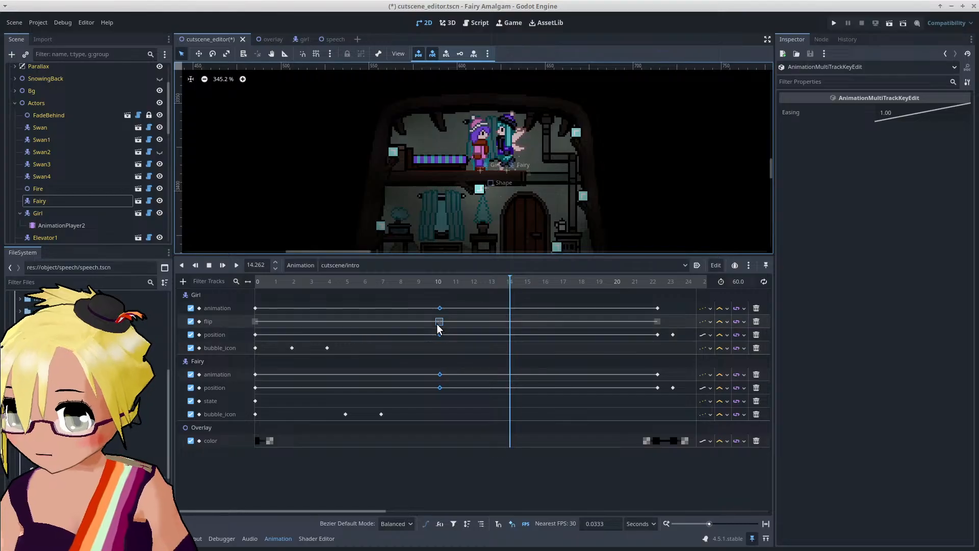
click(440, 374)
click(895, 125)
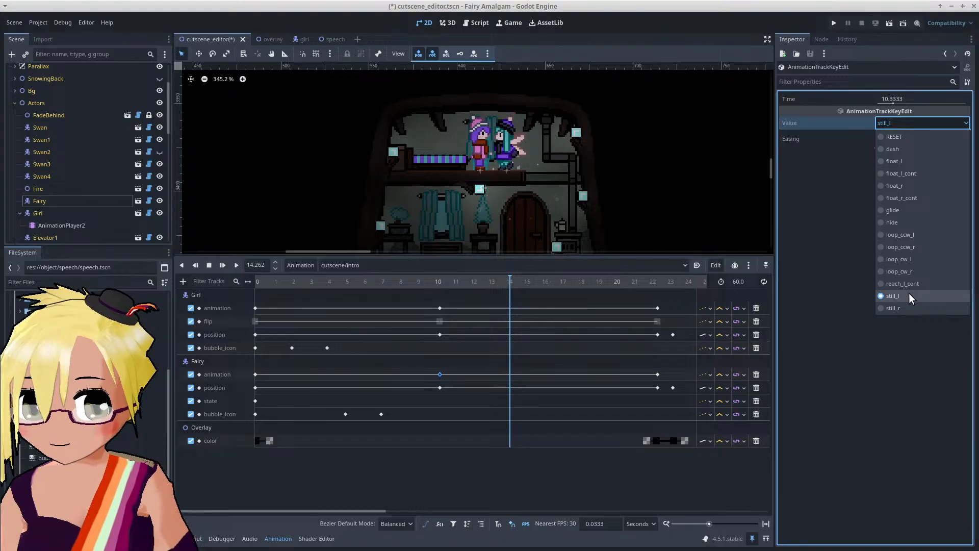
click(914, 249)
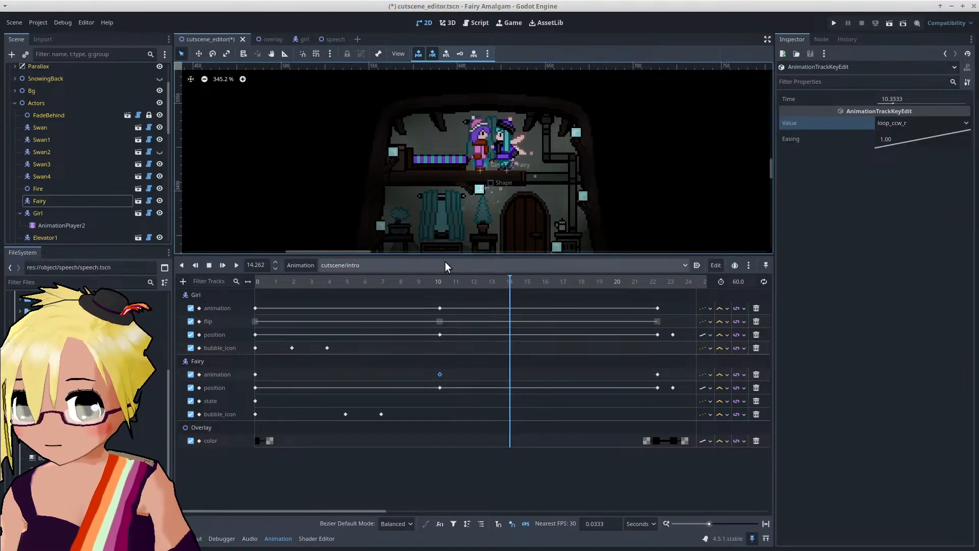
click(430, 271)
click(430, 270)
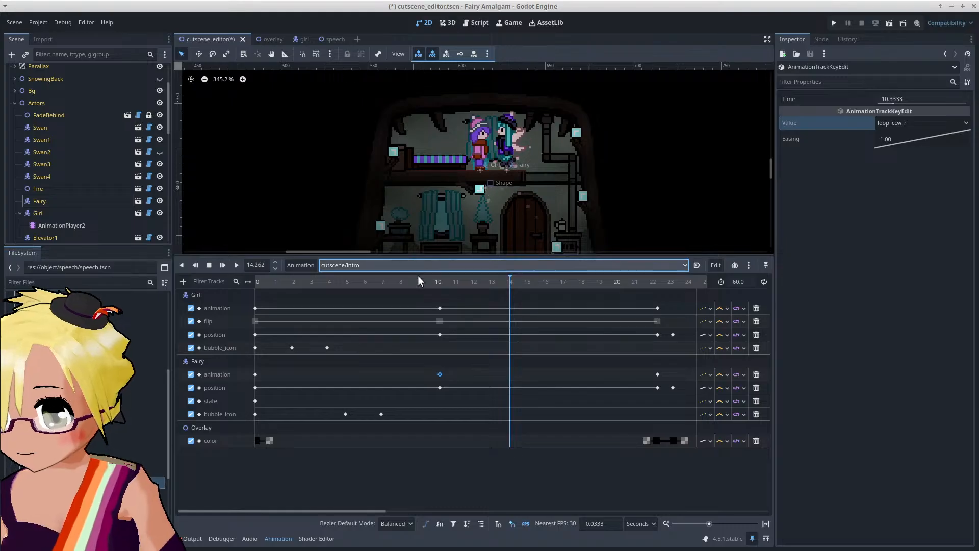
Step: Try loop_ccw_l for Fairy's animation key at 10.3333 s, change it to loop_cw_r and preview playback from about 9 s
click(417, 281)
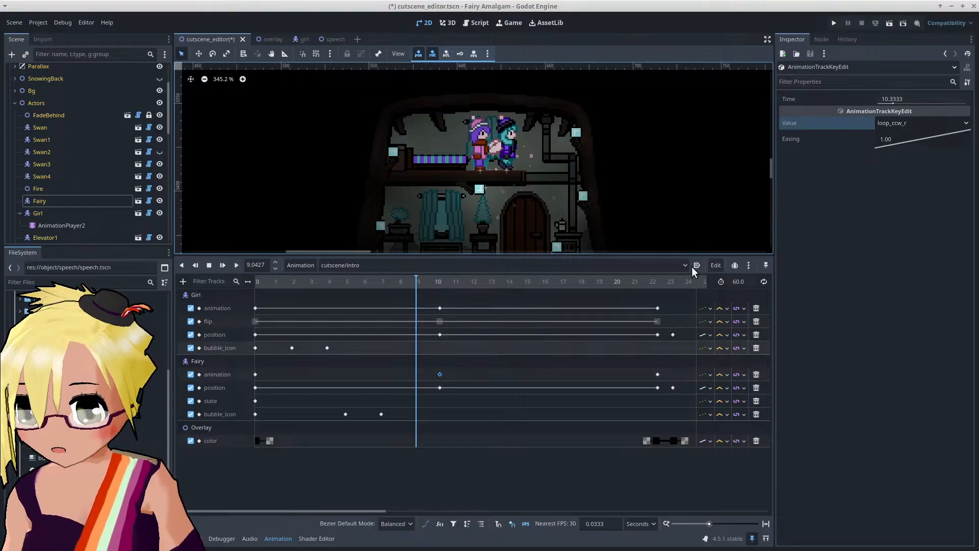
click(911, 122)
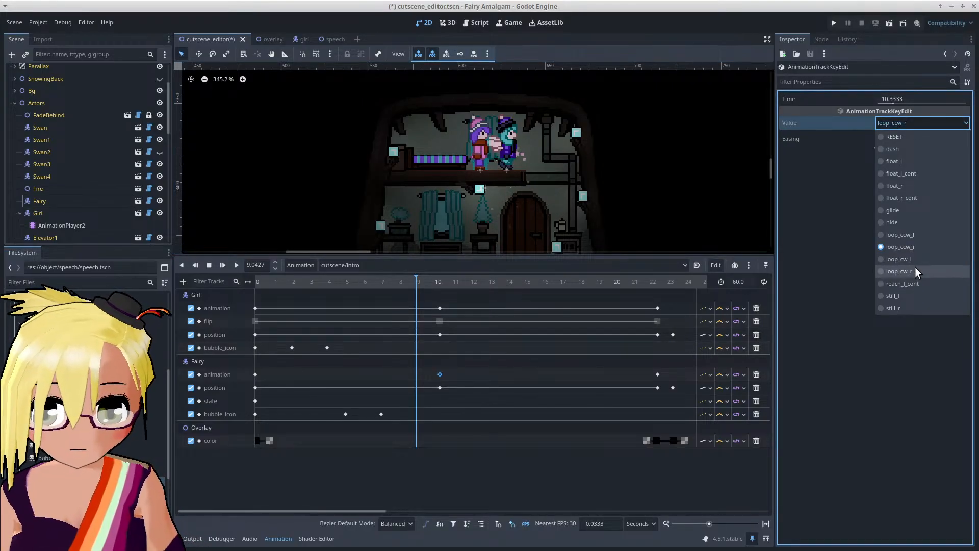
click(917, 238)
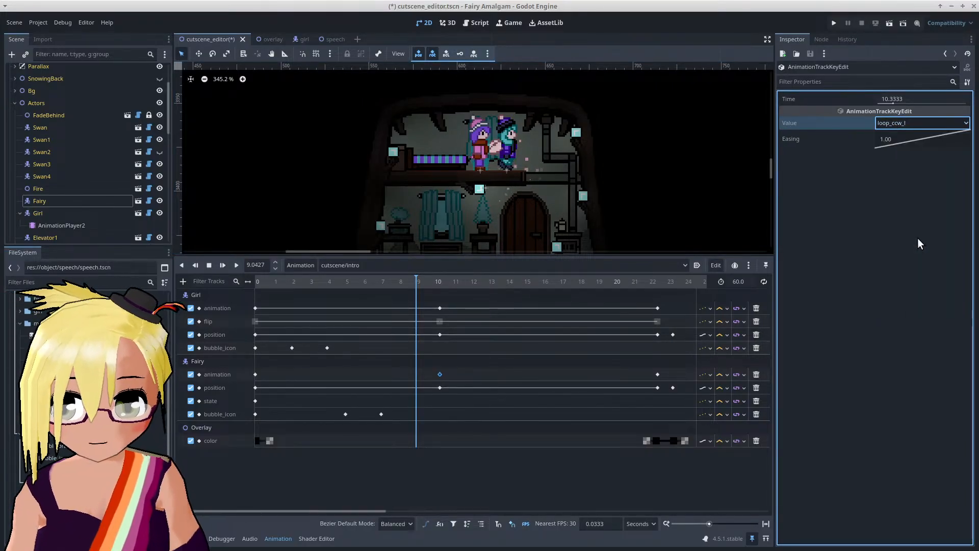
click(911, 123)
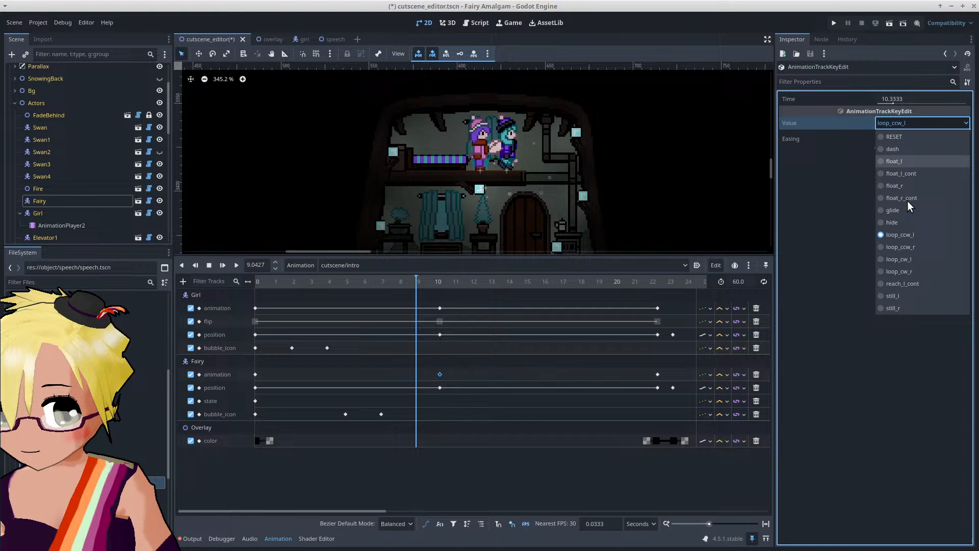
click(917, 271)
click(234, 267)
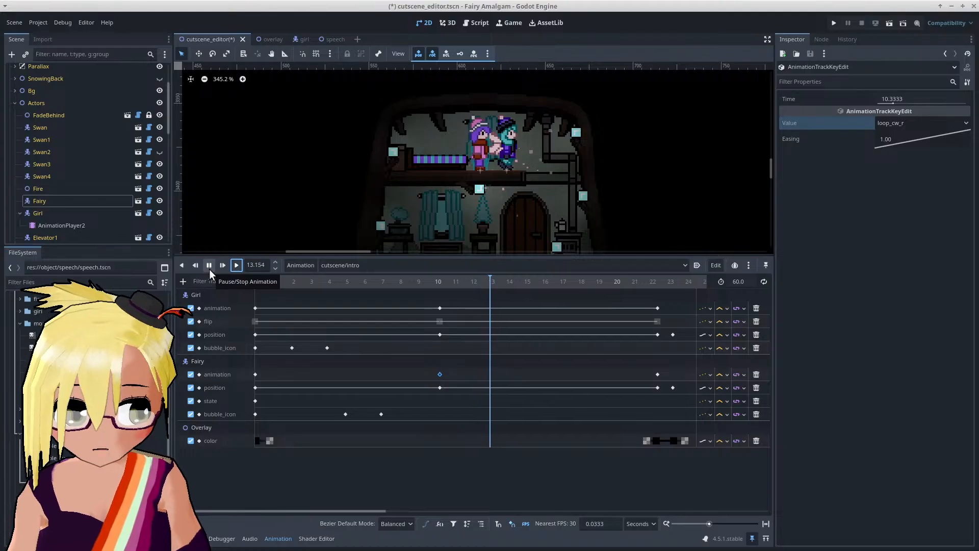
click(209, 266)
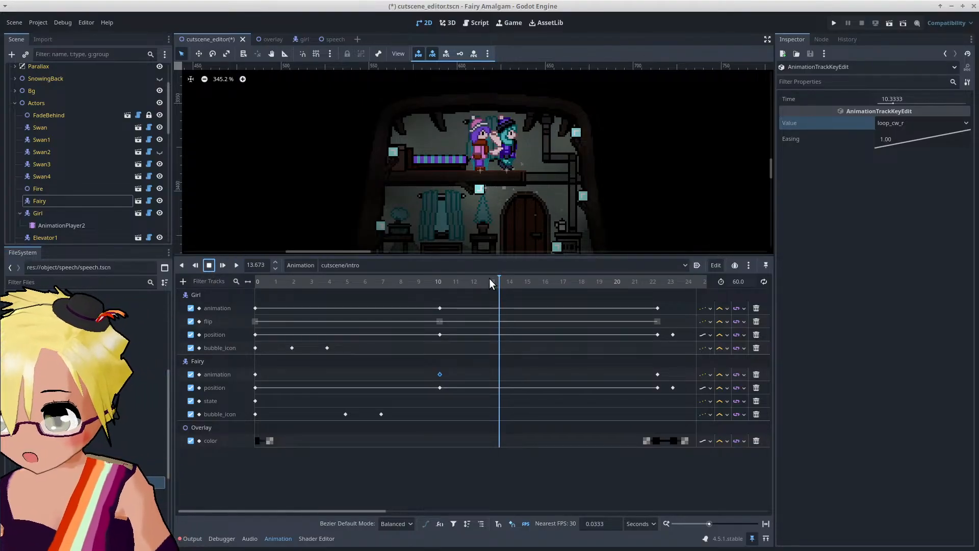
Step: Move Fairy off the upper floor to position -2396, 13 and key the position at about 11.72 s
drag(484, 280, 461, 286)
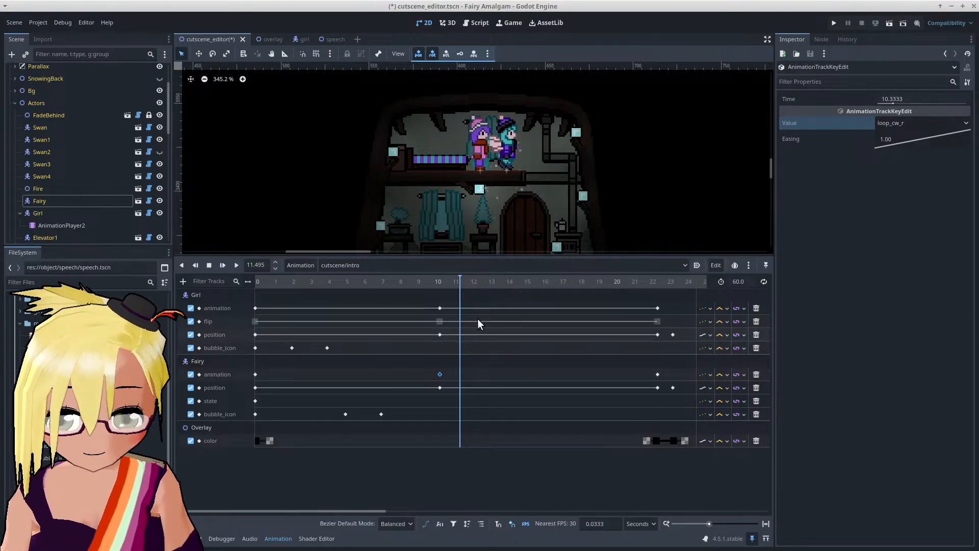
click(464, 283)
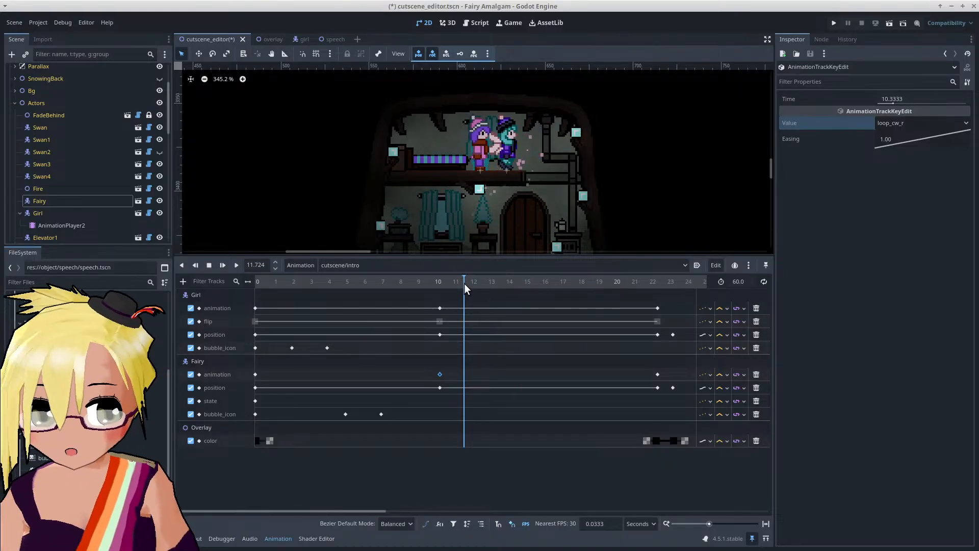
click(68, 201)
click(198, 53)
scroll(527, 168, up, 2)
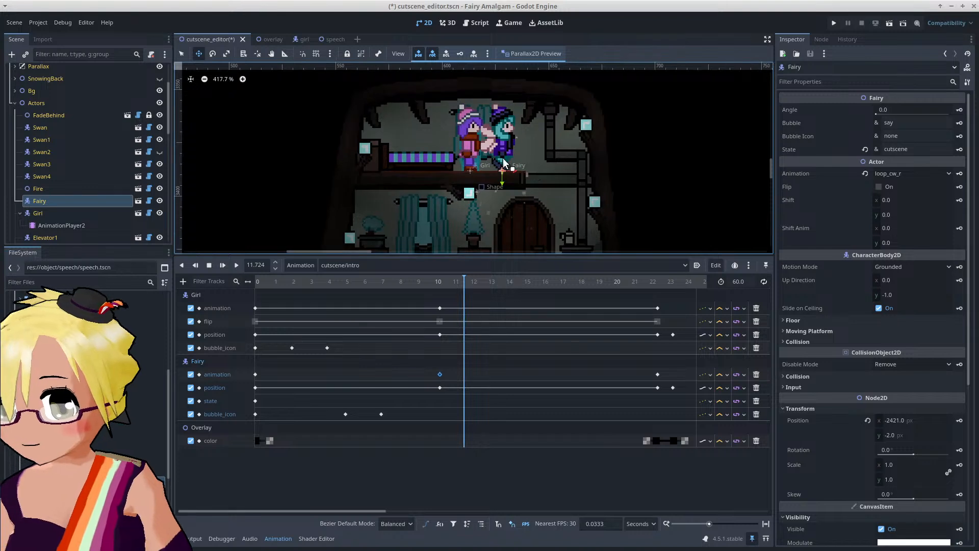
drag(528, 168, 556, 191)
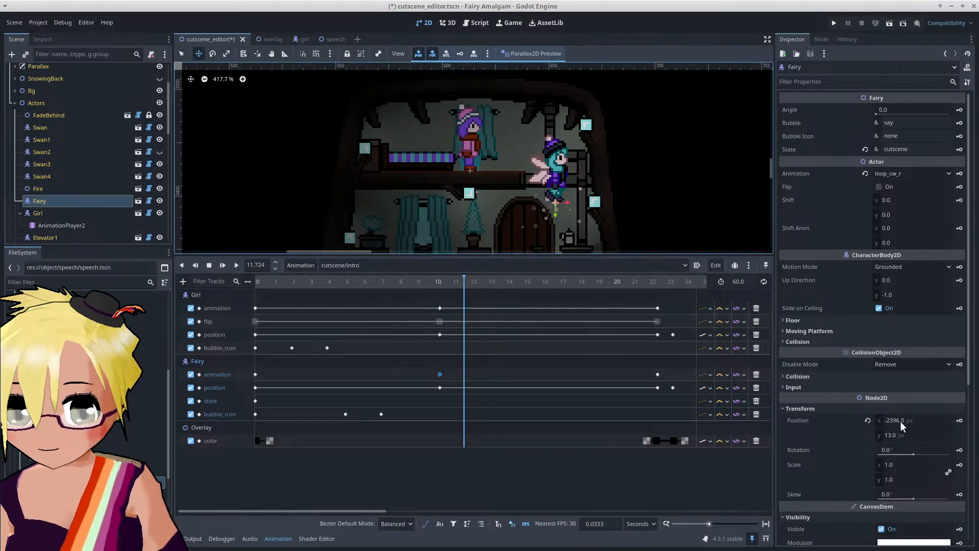
click(960, 420)
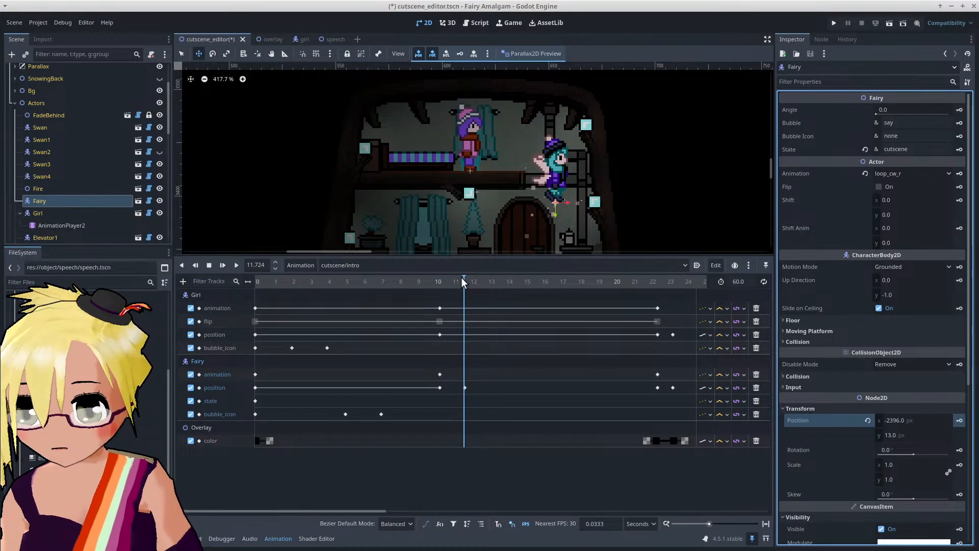
Step: Move Fairy down in front of the door to position -2418, 42 and key the position at about 13.55 s
drag(463, 281, 497, 281)
middle_drag(552, 200, 554, 135)
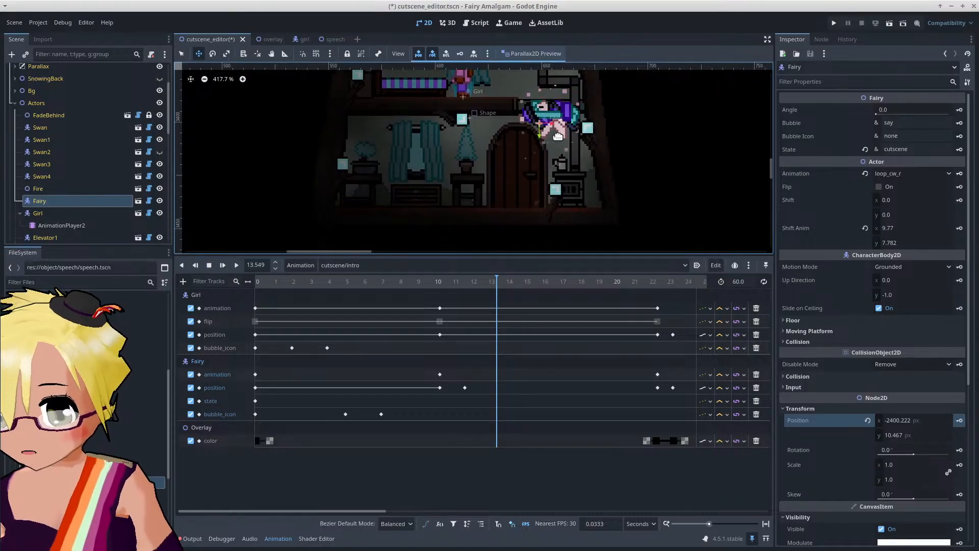
drag(547, 132, 514, 189)
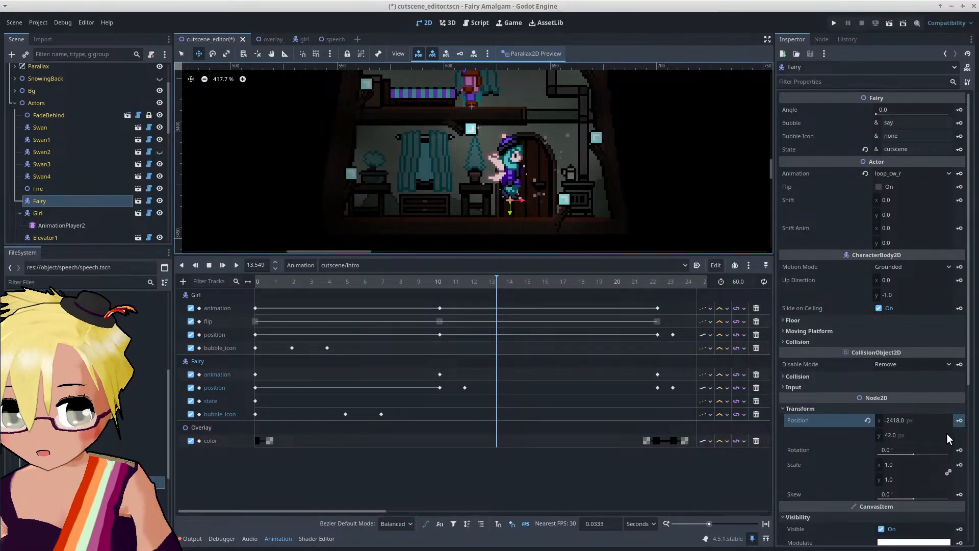
click(958, 421)
Step: Place Fairy by the curtains on the lower floor at position -2454, 47 and key the position at about 16.2 s
drag(515, 193, 439, 204)
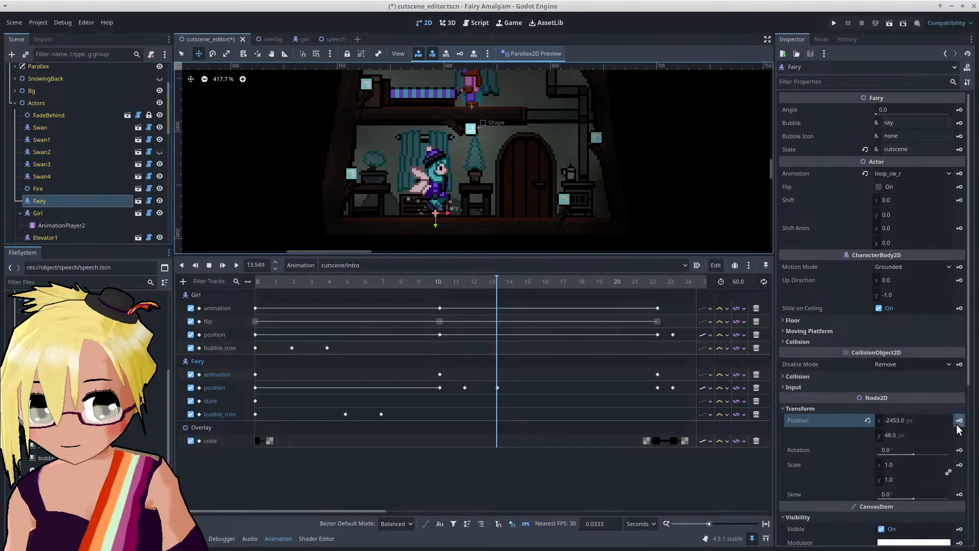
click(545, 282)
drag(505, 160, 436, 190)
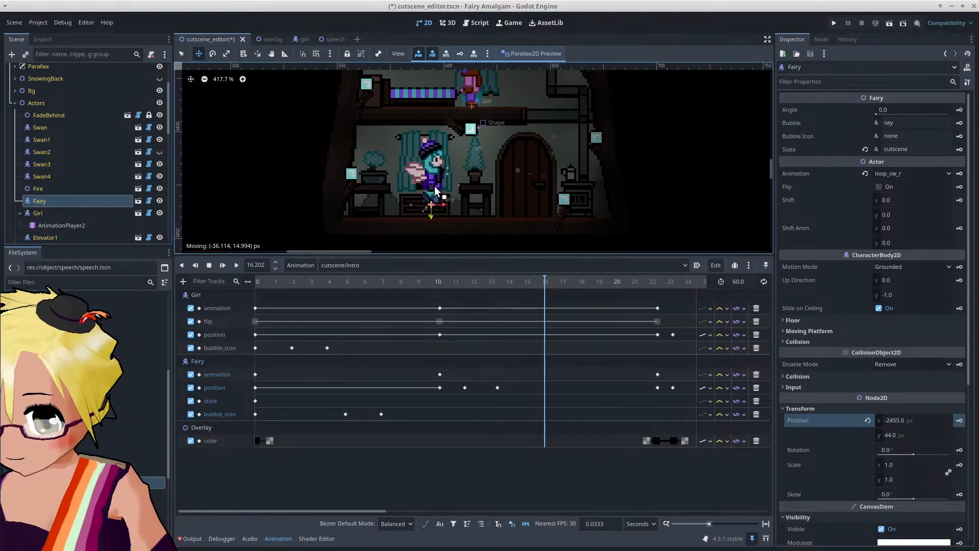
drag(439, 189, 439, 196)
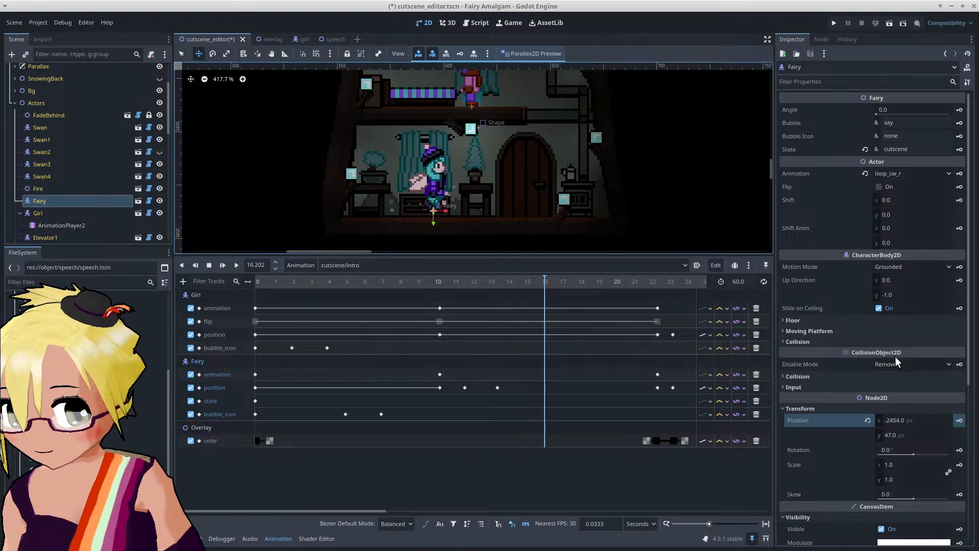
click(958, 421)
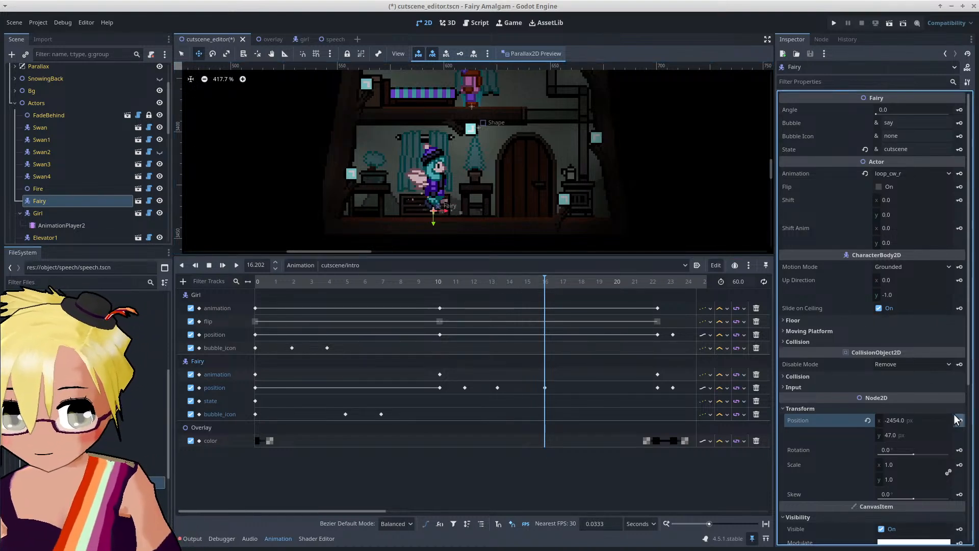
Step: Try still_l for Fairy's animation, change it to still_r and key it at about 16.2 s
click(902, 174)
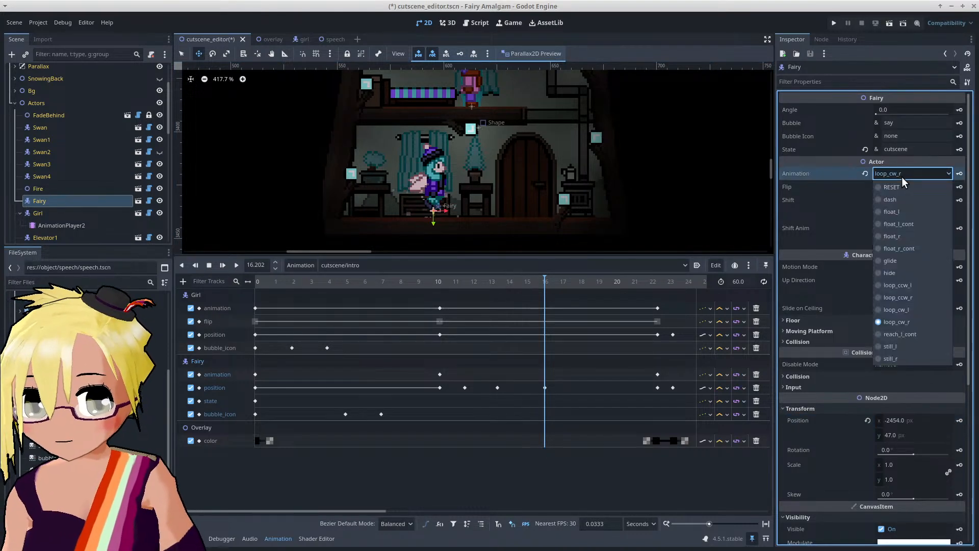
click(900, 346)
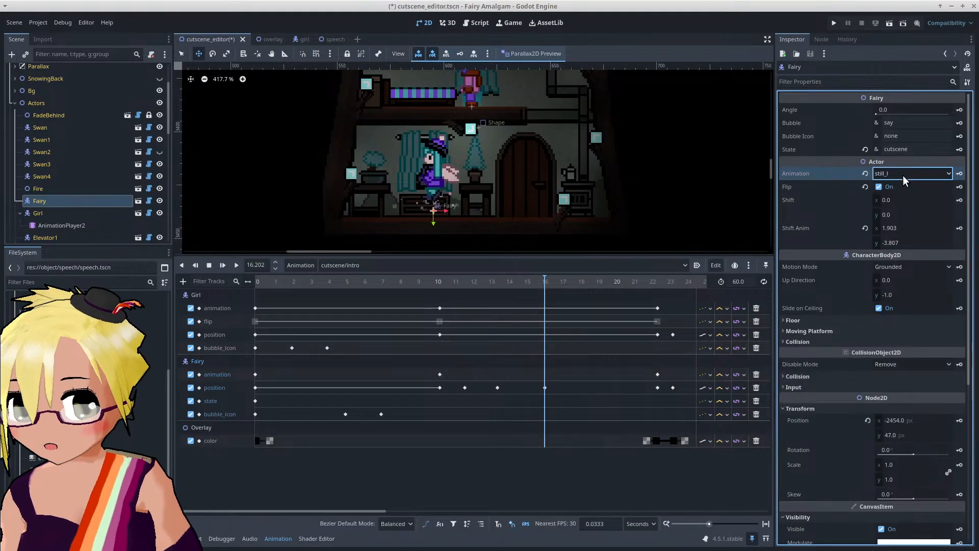
click(903, 175)
click(901, 358)
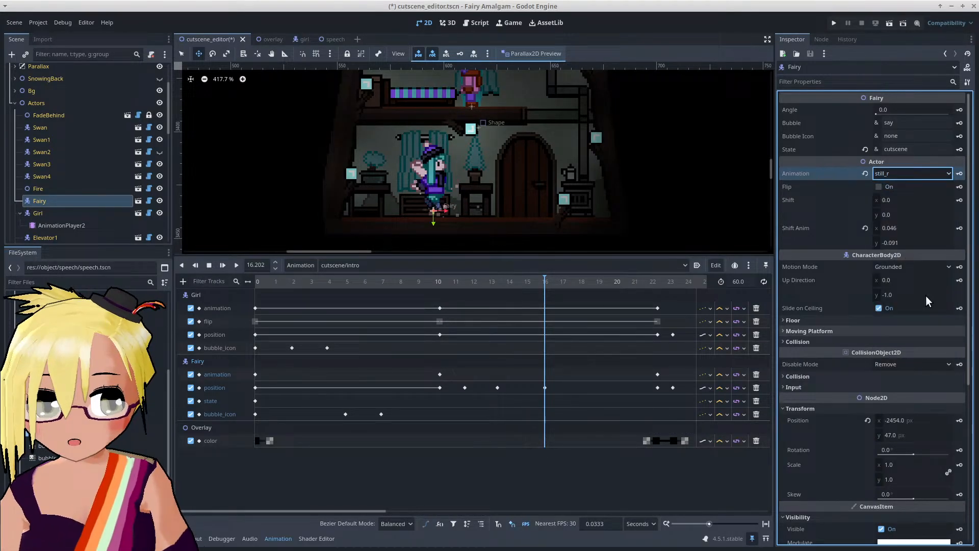
click(960, 174)
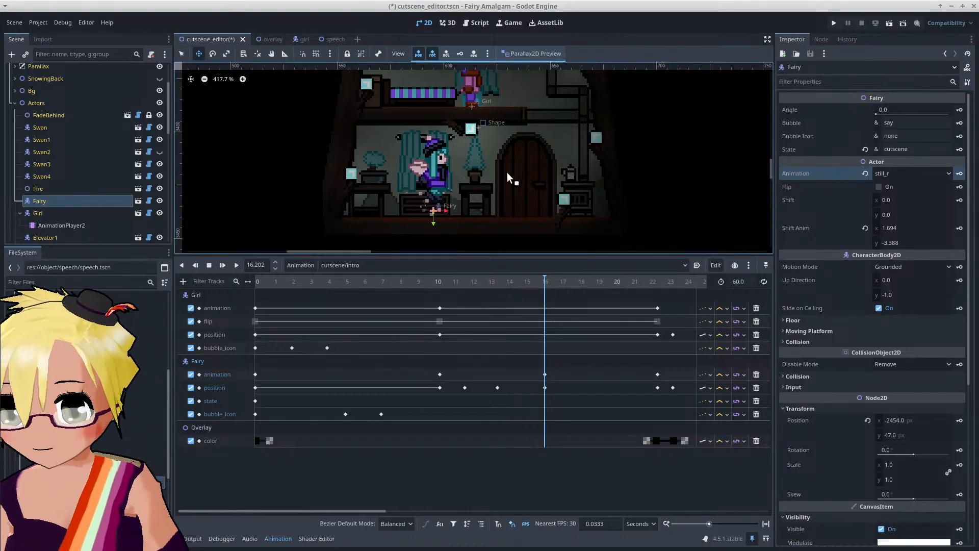
Step: Preview the cutscene from about 3.8 s to check Fairy's flight down to the lower floor
mouse_move(507, 173)
middle_down()
mouse_move(507, 212)
mouse_move(502, 183)
middle_up()
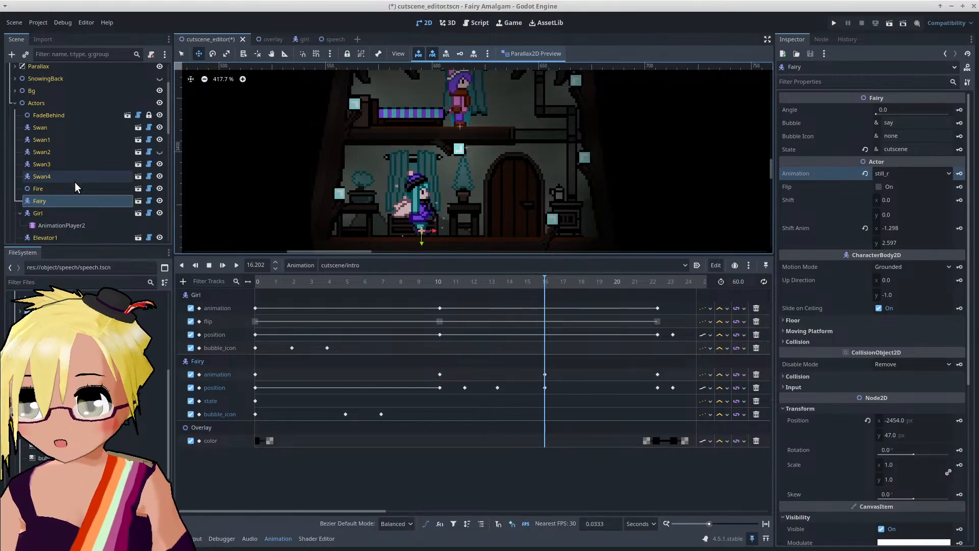
click(427, 281)
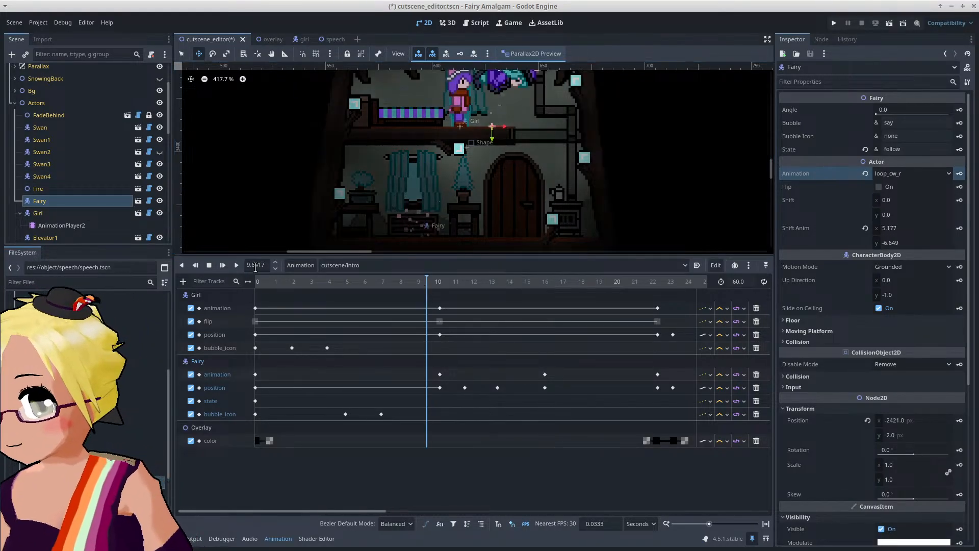
click(323, 281)
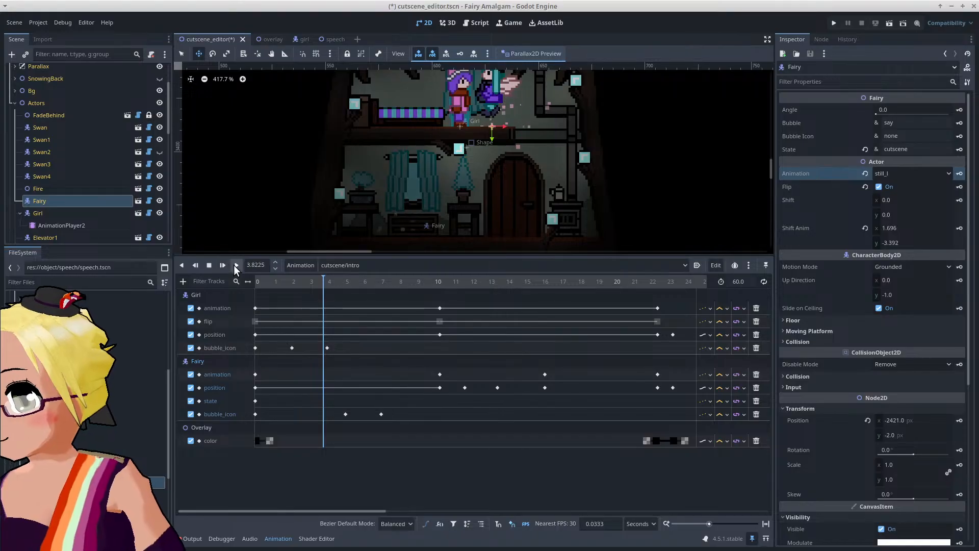
click(236, 265)
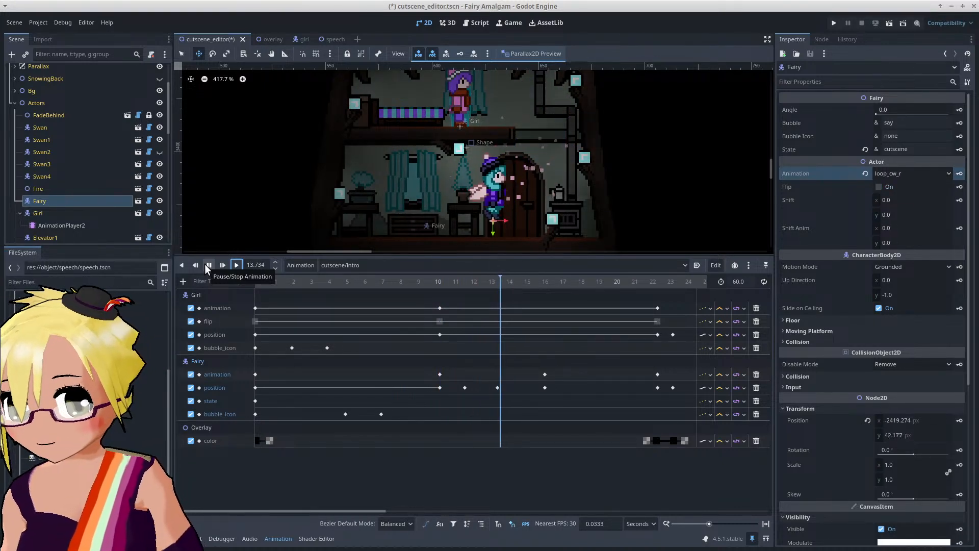
click(206, 264)
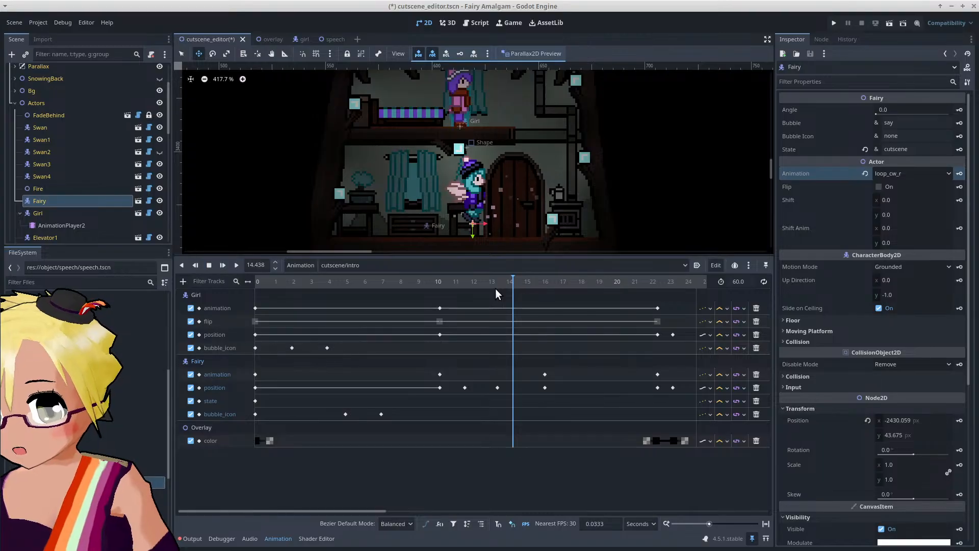
Step: Retime Fairy's door position key to about 13.15 s and the landing keys to about 15 s, then key the float_l animation at 13.15 s
drag(497, 388, 491, 388)
drag(558, 371, 521, 387)
click(490, 285)
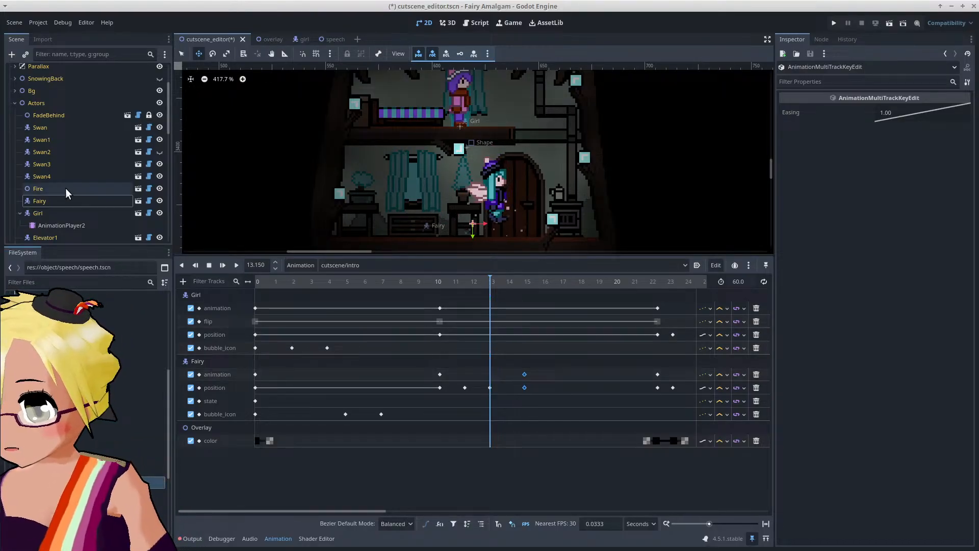
click(69, 201)
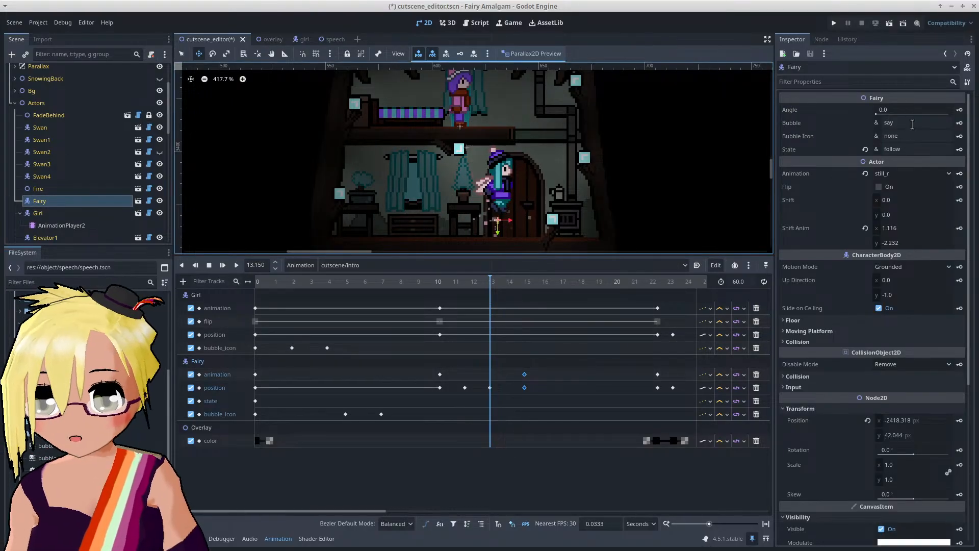
click(897, 174)
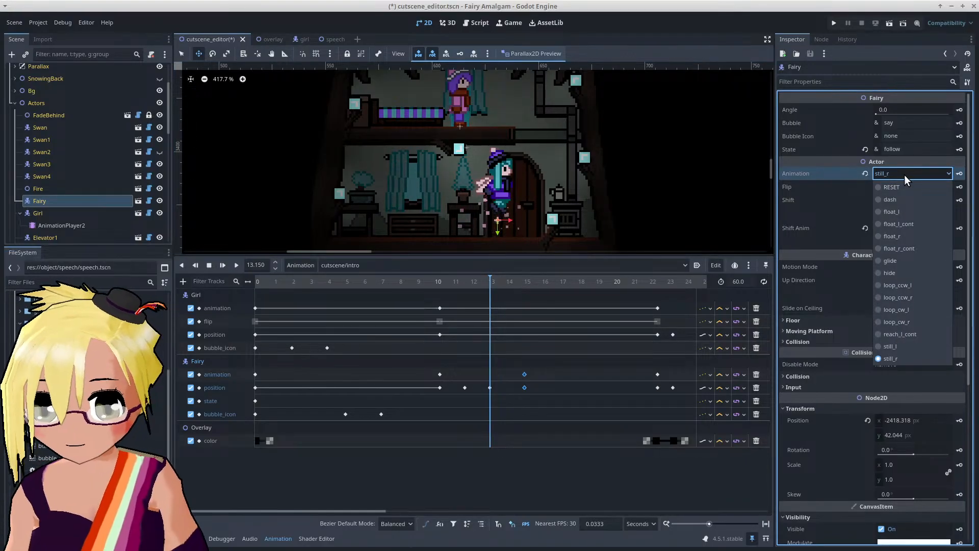
click(900, 212)
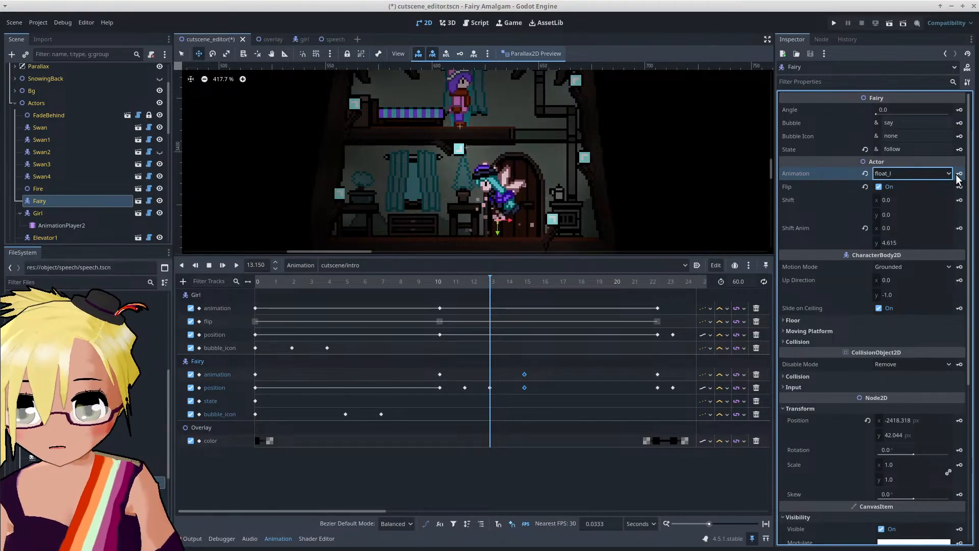
Step: Preview from about 8.4 s and retime Fairy's float_l key to 12.2 s, door position key to about 12.9 s and landing keys to about 14.6 s
click(404, 282)
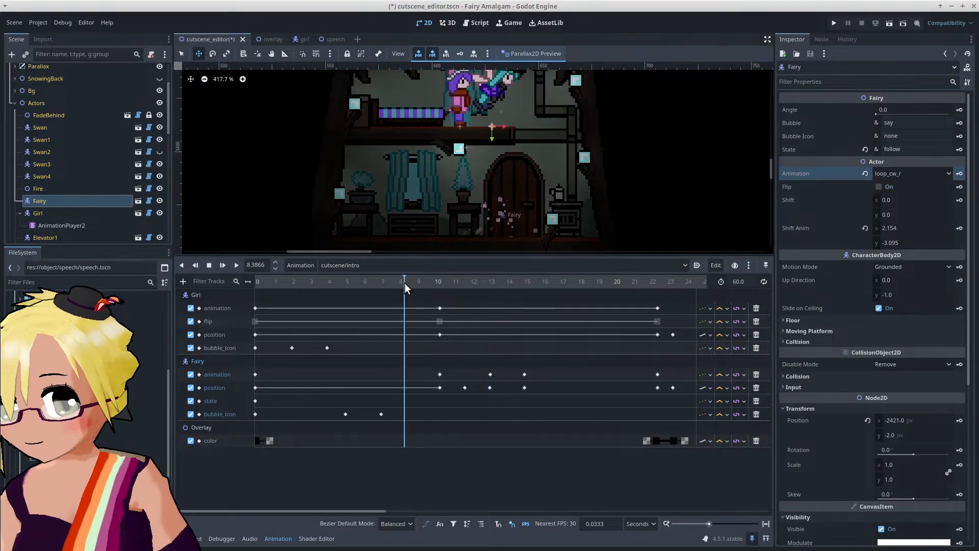
click(236, 265)
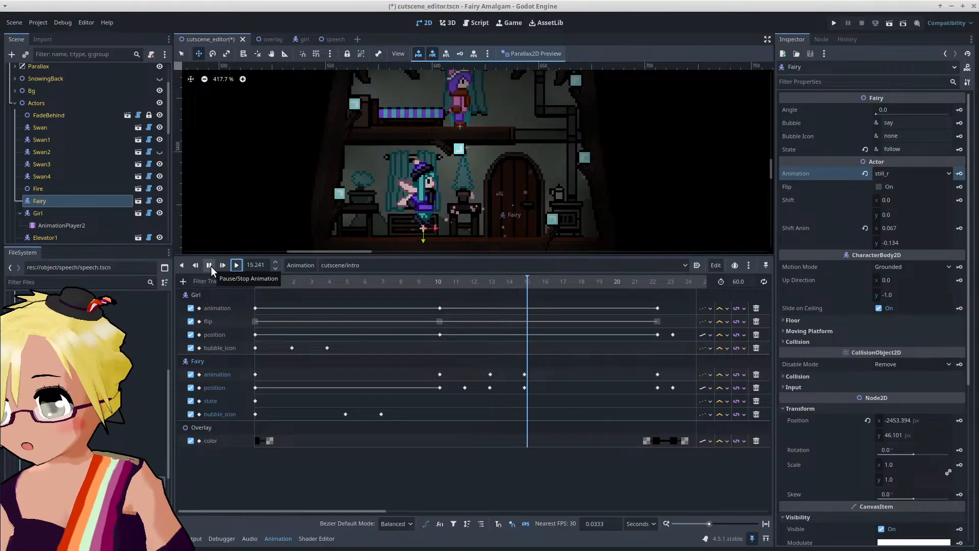
mouse_move(479, 372)
mouse_down()
mouse_move(497, 391)
mouse_move(485, 387)
mouse_move(542, 398)
mouse_move(474, 378)
mouse_up()
click(485, 375)
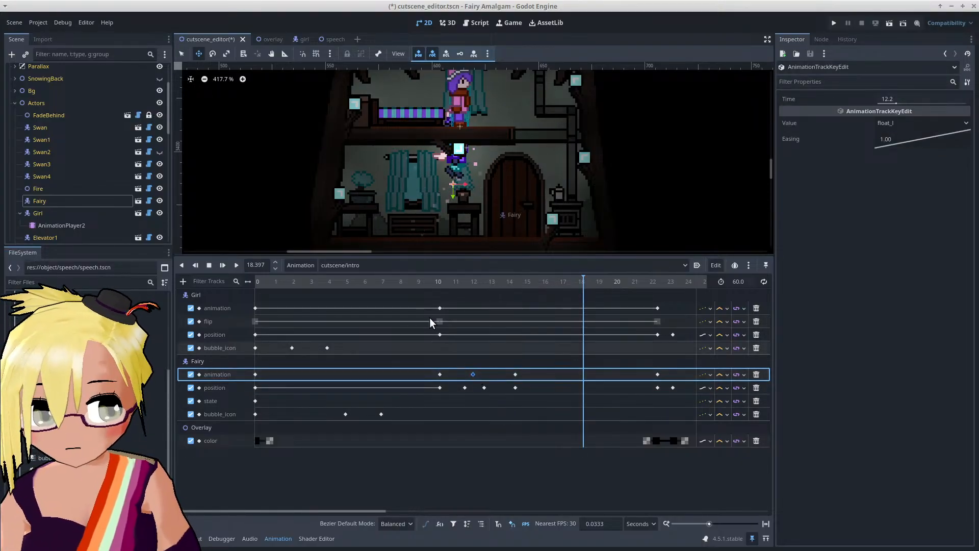
Step: Preview the retimed Fairy movement from about 9.3 s
click(421, 281)
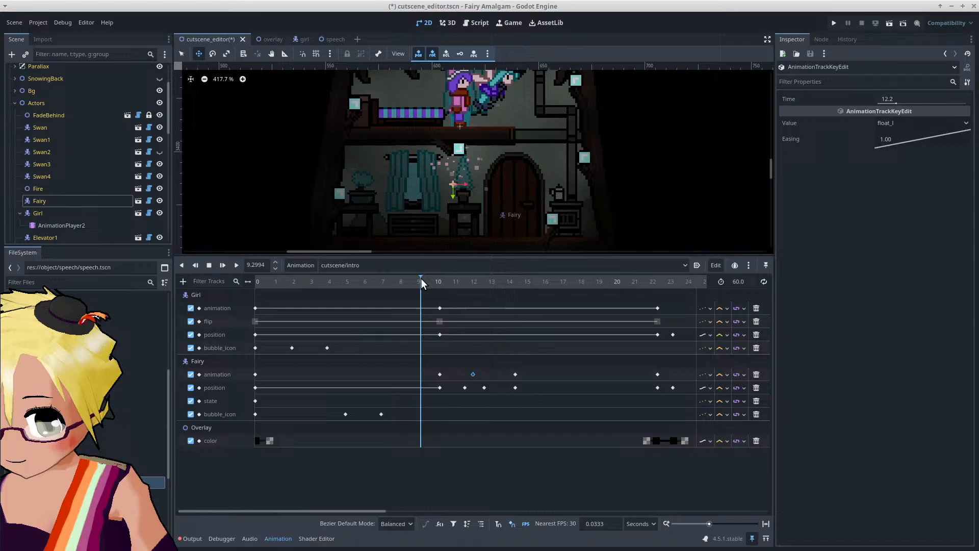
click(238, 265)
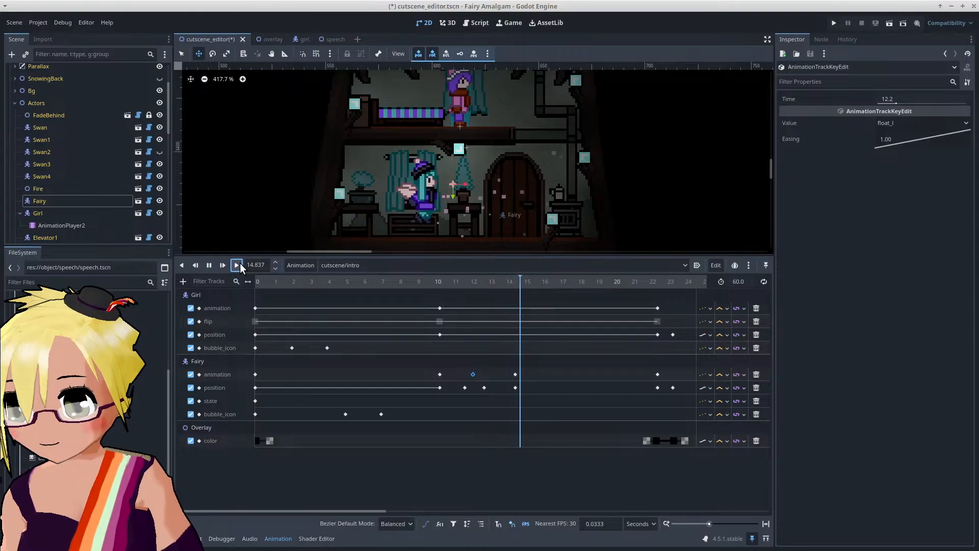
click(209, 264)
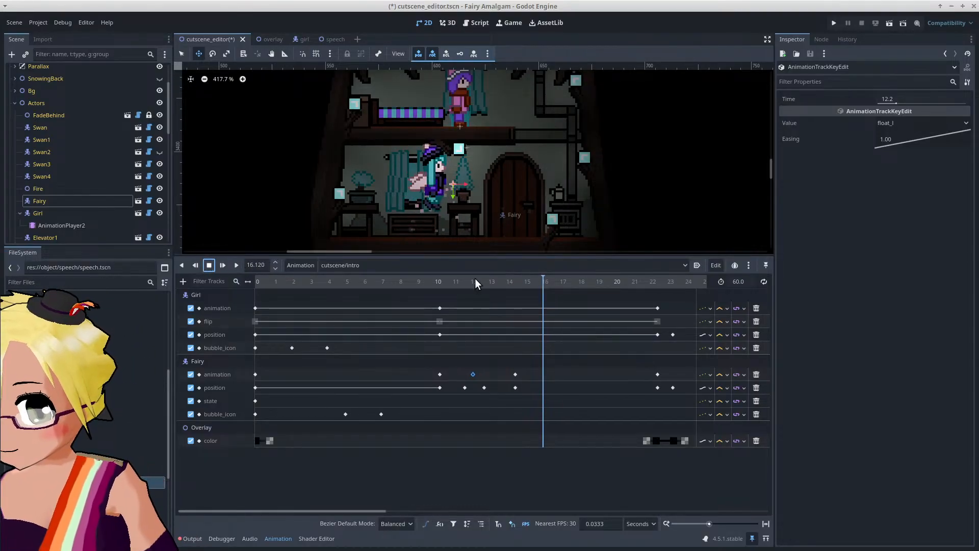
Step: Set the value of Fairy's animation key at 12.2 s to float_l_cont and preview playback from about 9.2 s
click(912, 123)
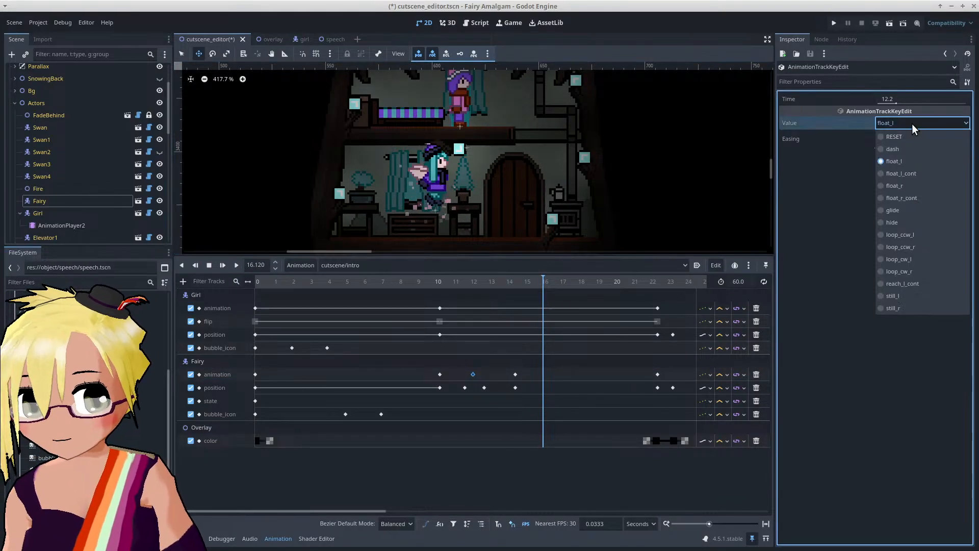
click(914, 174)
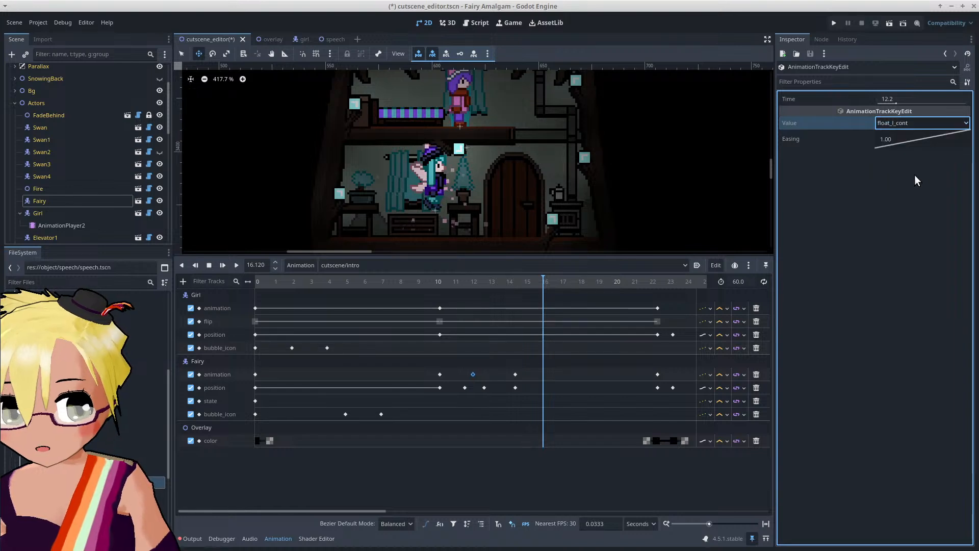
click(419, 281)
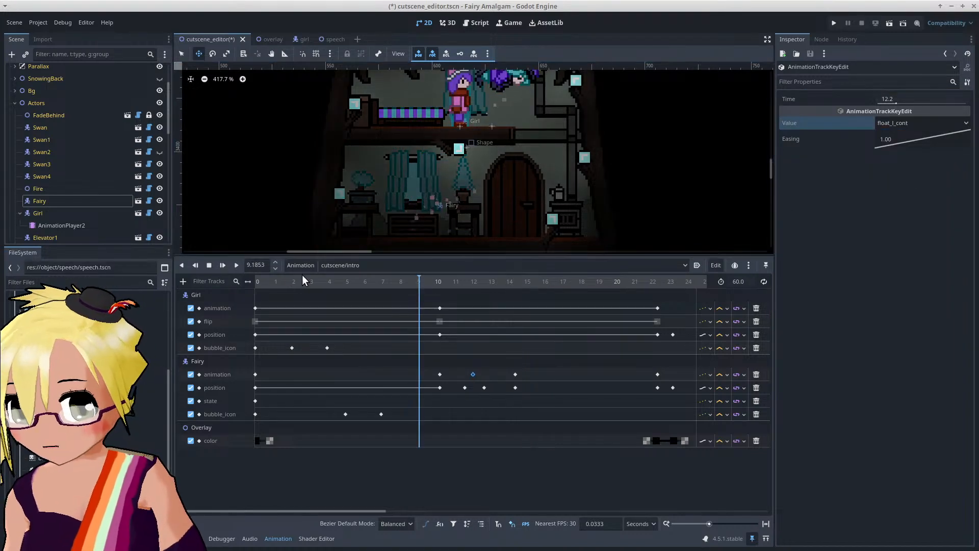
click(237, 266)
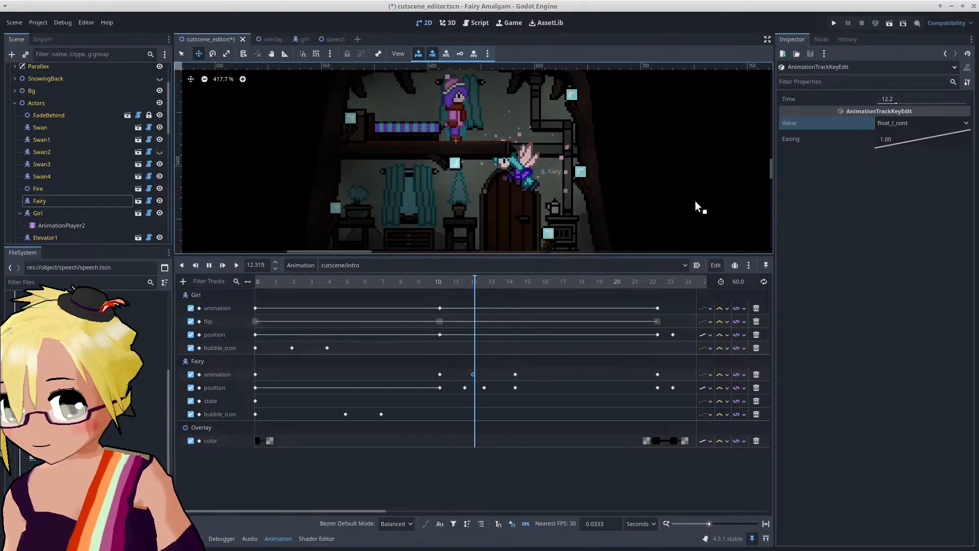
click(206, 263)
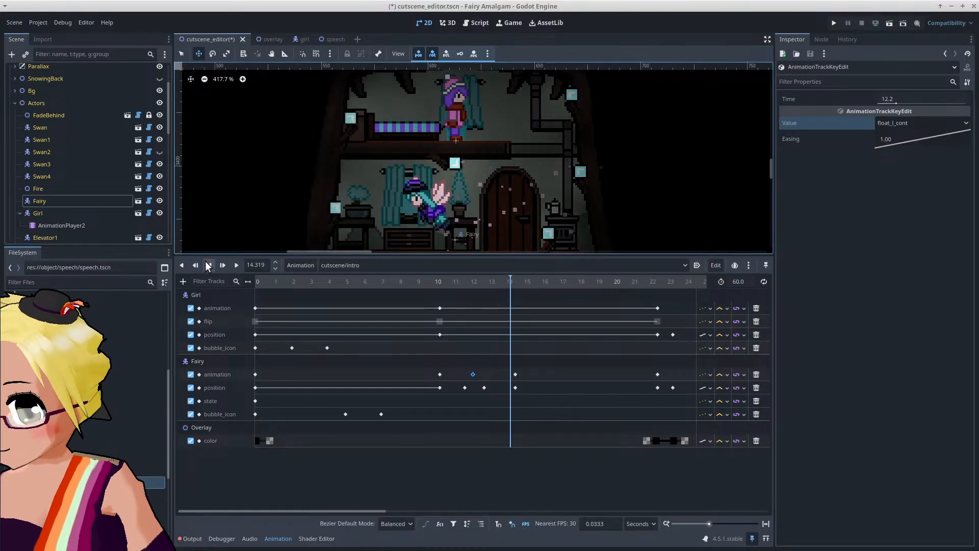
Step: Lower Fairy in front of the door to position -2406, 41 and key the position at about 12.27 s
click(470, 283)
mouse_move(470, 284)
mouse_down()
mouse_move(482, 286)
mouse_move(464, 289)
mouse_move(473, 290)
mouse_up()
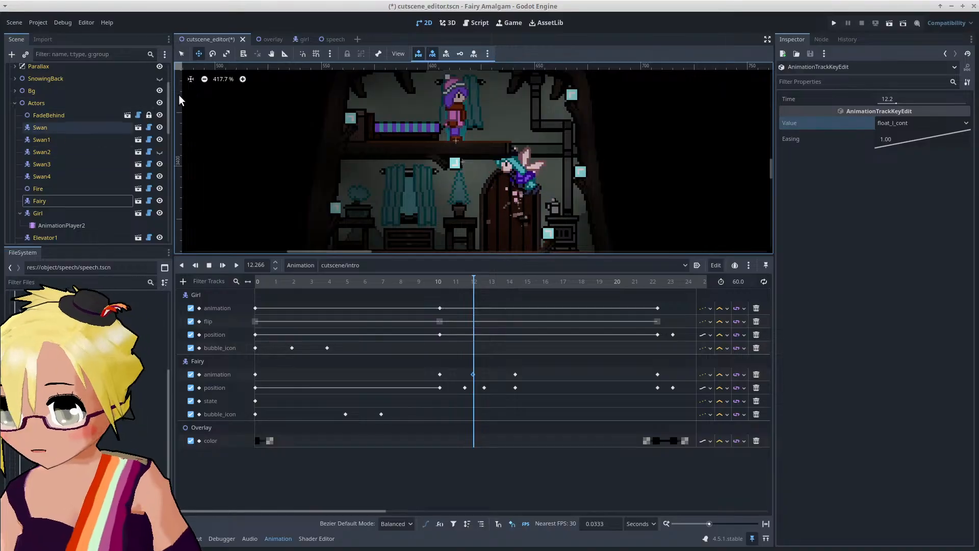
click(531, 179)
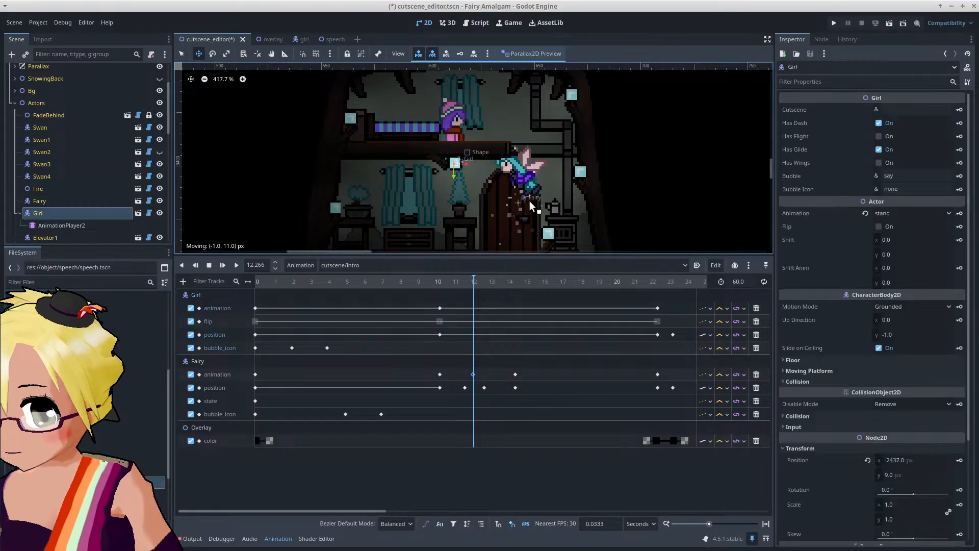
click(90, 200)
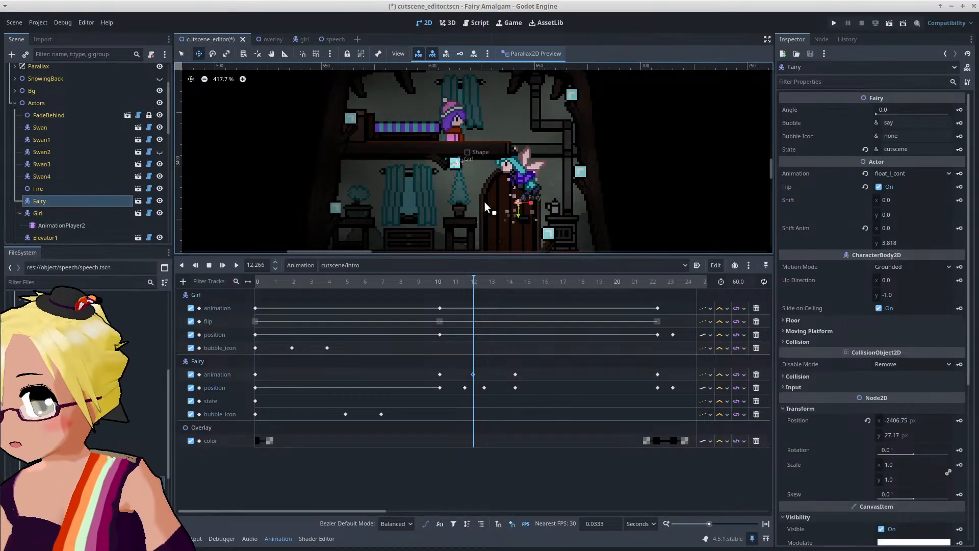
drag(527, 182, 527, 210)
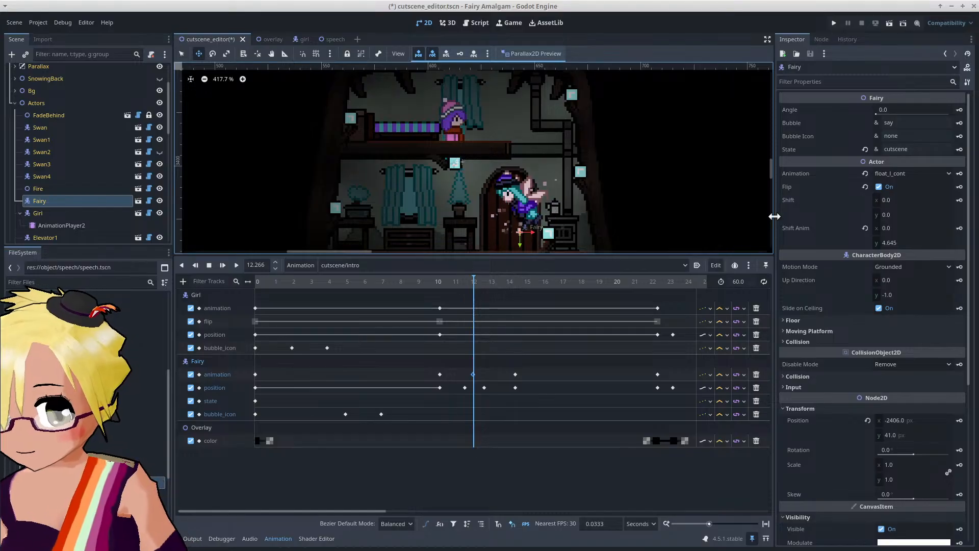
click(960, 421)
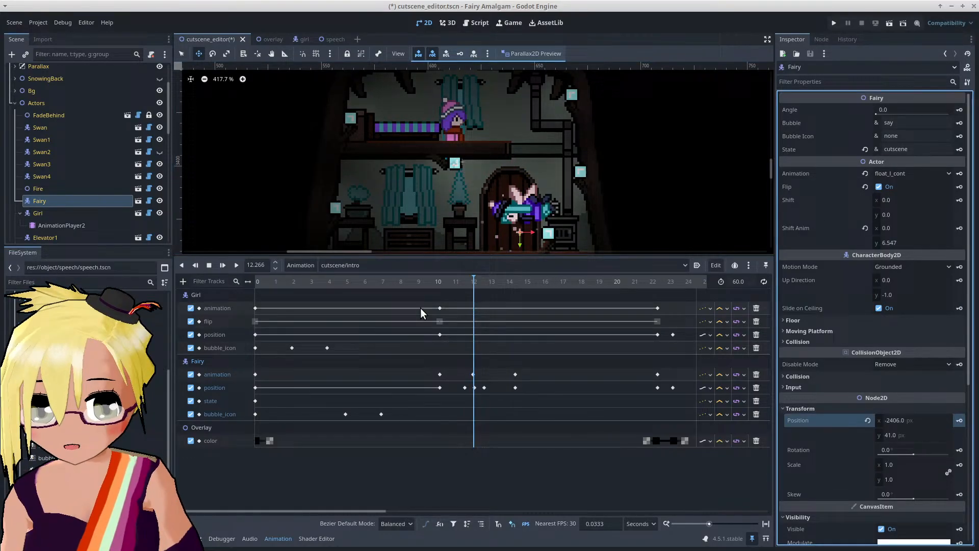
Step: Delete Fairy's position key at about 12.27 s and preview her movement from about 9.7 s
click(426, 282)
click(236, 265)
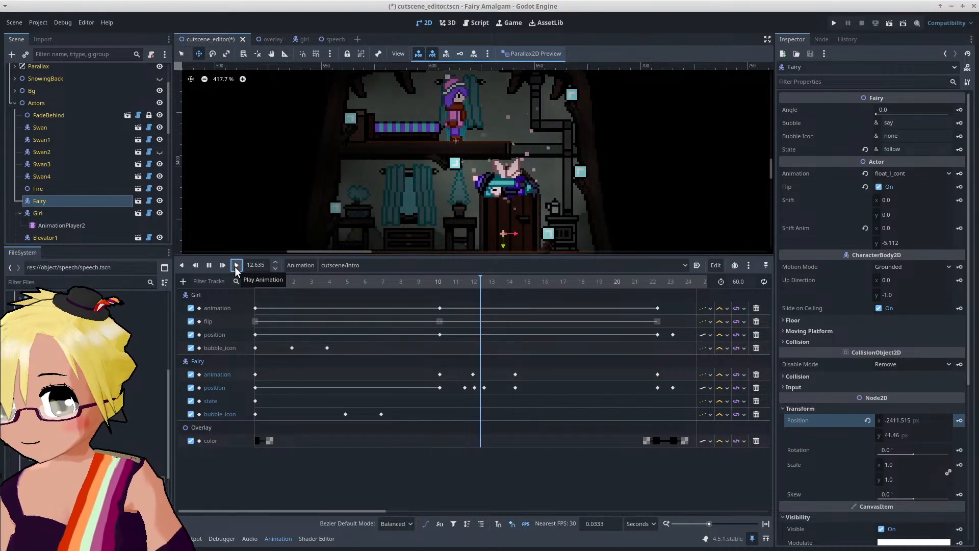
click(209, 265)
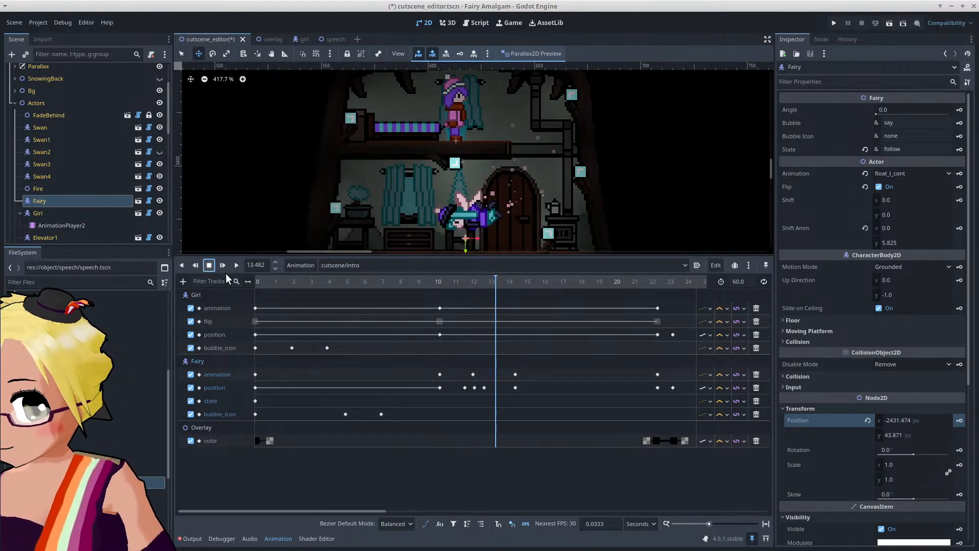
click(474, 387)
click(468, 386)
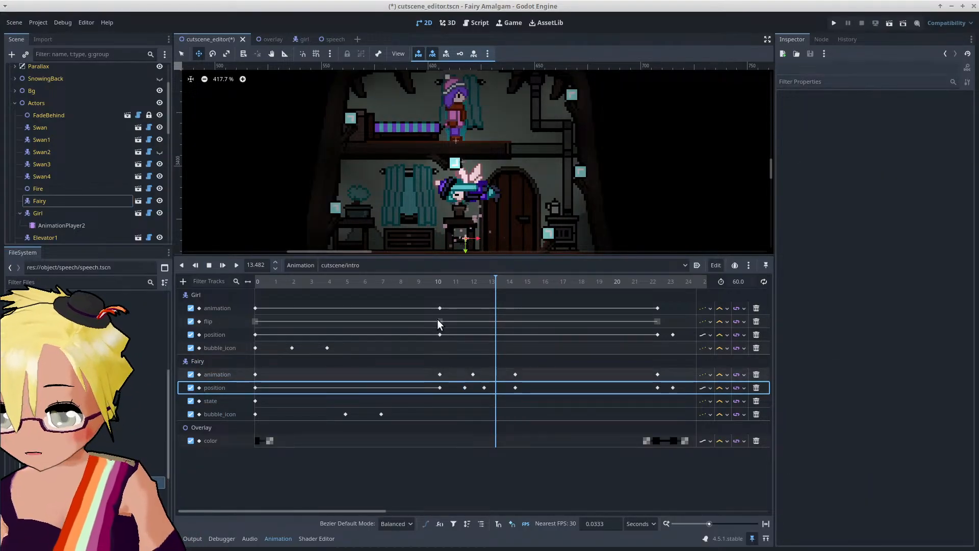
click(429, 281)
click(236, 265)
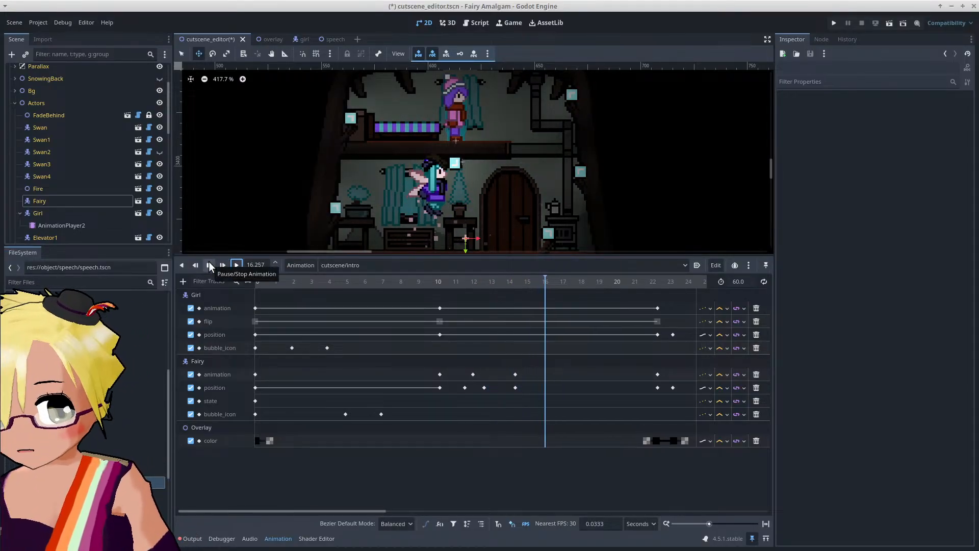
click(209, 265)
Step: Copy Fairy's still_l animation key from 0 s to 9.7 s on the same track
click(421, 283)
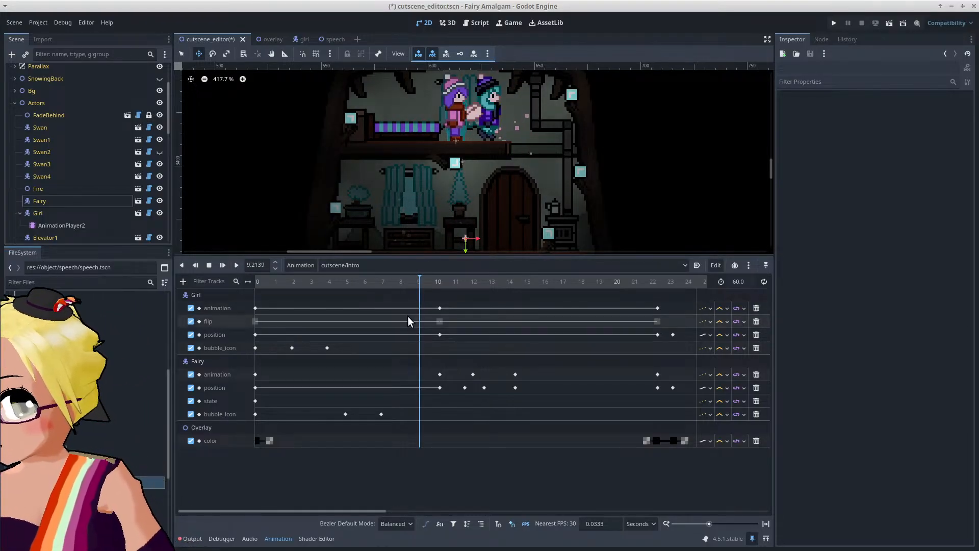
right_click(438, 307)
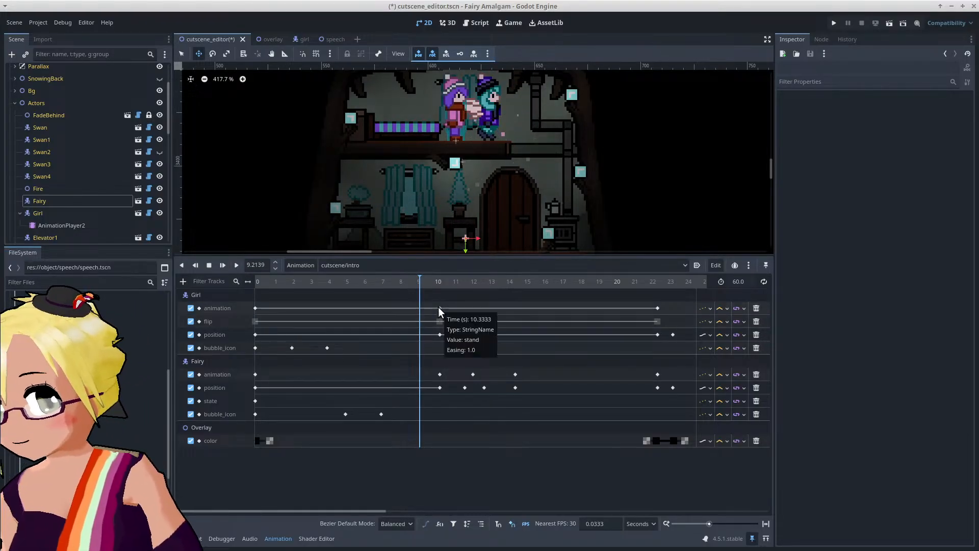
right_click(256, 374)
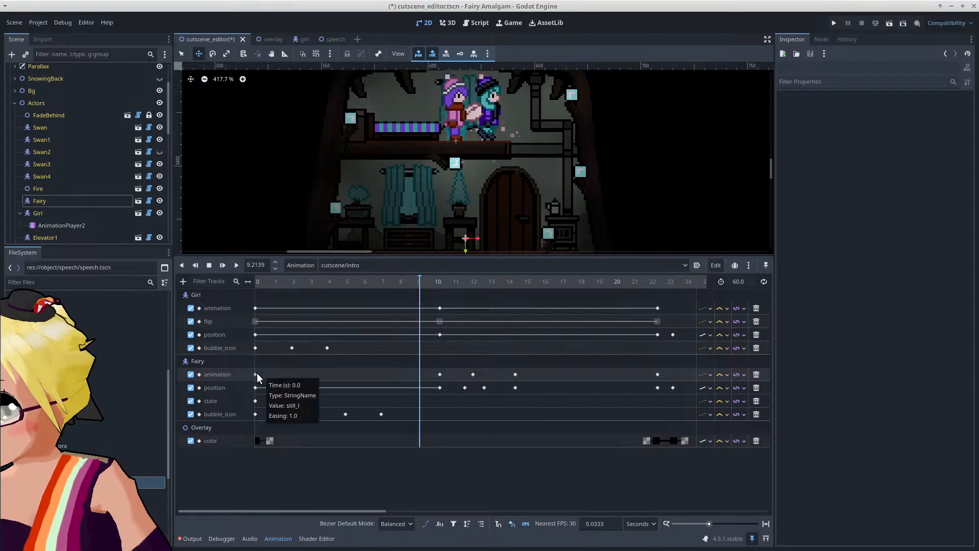
click(256, 374)
right_click(427, 373)
click(449, 395)
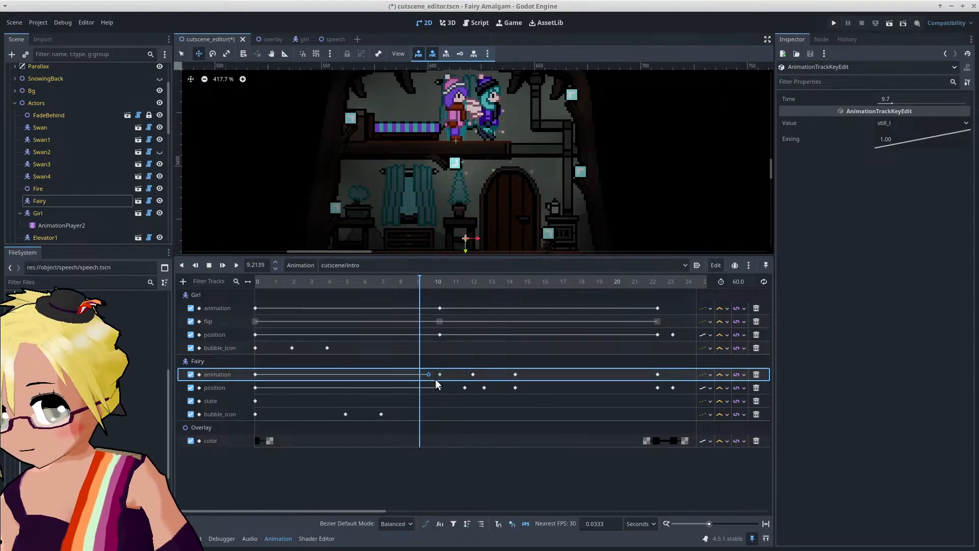
Step: Retime Fairy's landing animation and position keys to about 13.9 s and preview the movement from about 9 s
click(236, 265)
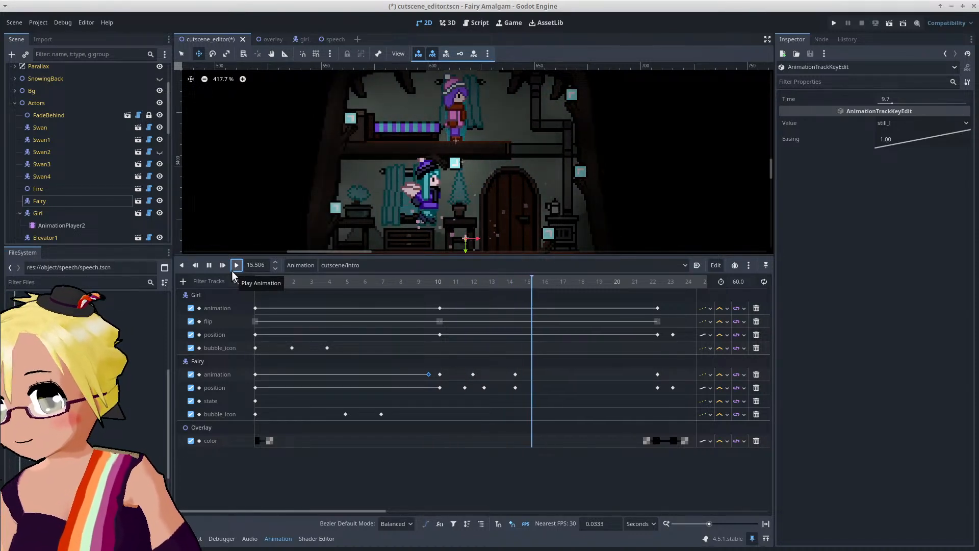
click(205, 267)
drag(525, 375, 503, 387)
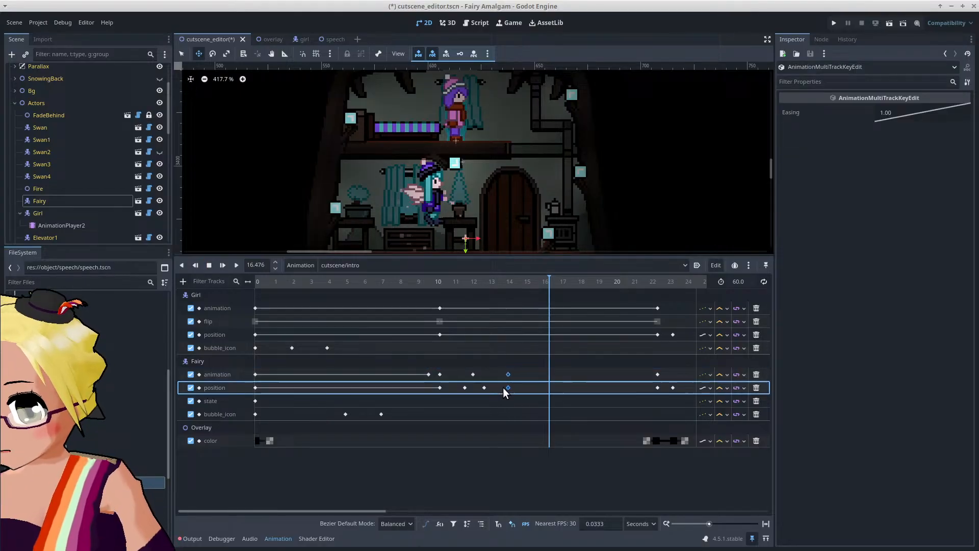
click(416, 282)
click(237, 265)
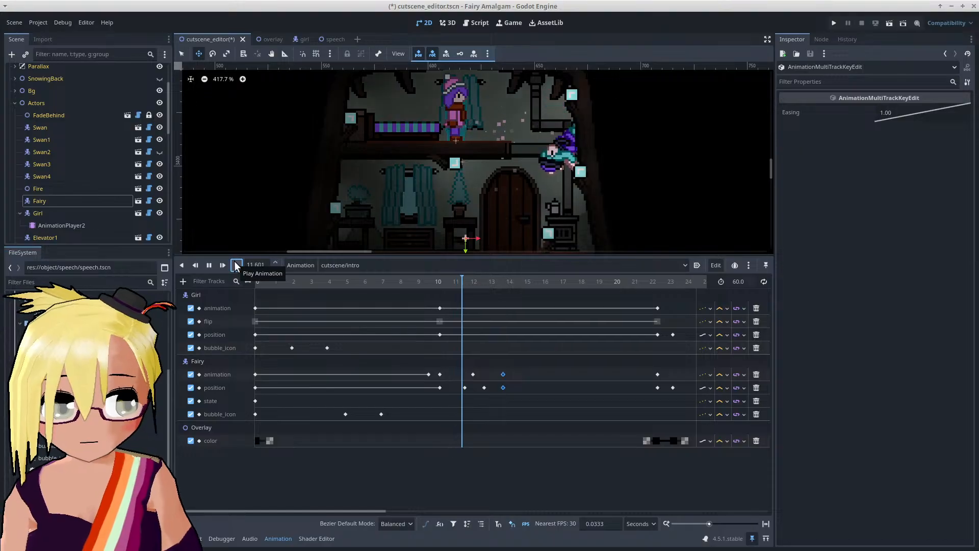
click(208, 265)
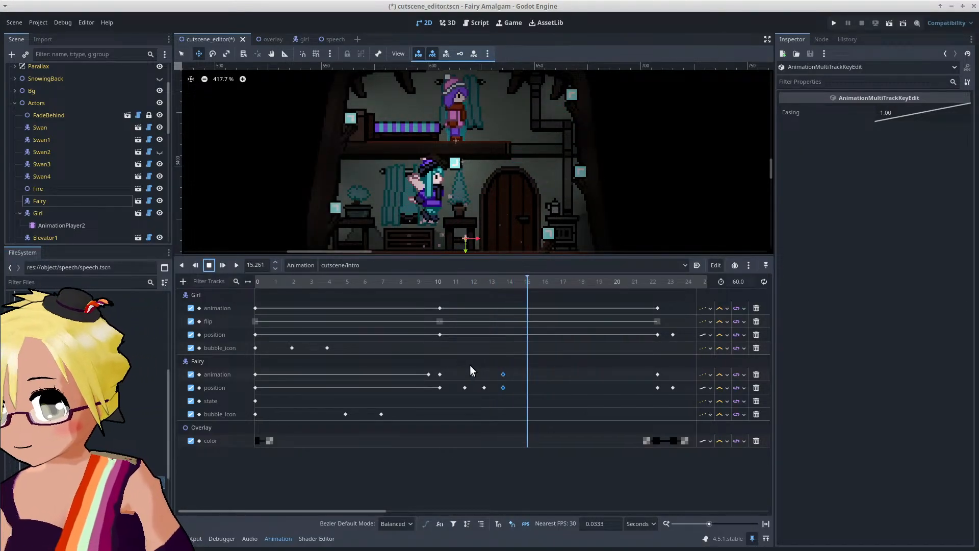
Step: Preview Fairy's float_l_cont animation key at 11.7667 s and retime it to 12.0667 s
click(470, 372)
right_click(470, 373)
click(470, 372)
drag(470, 374, 466, 374)
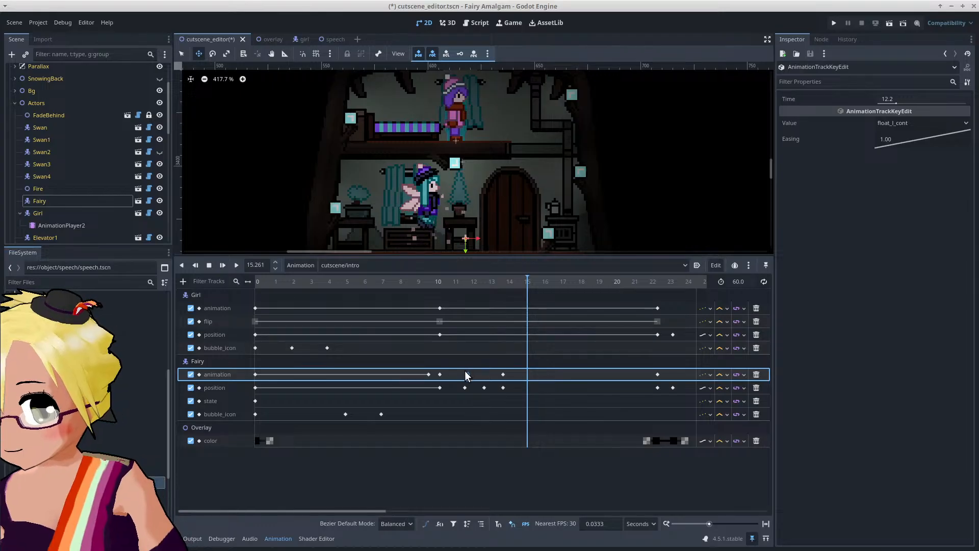
click(420, 282)
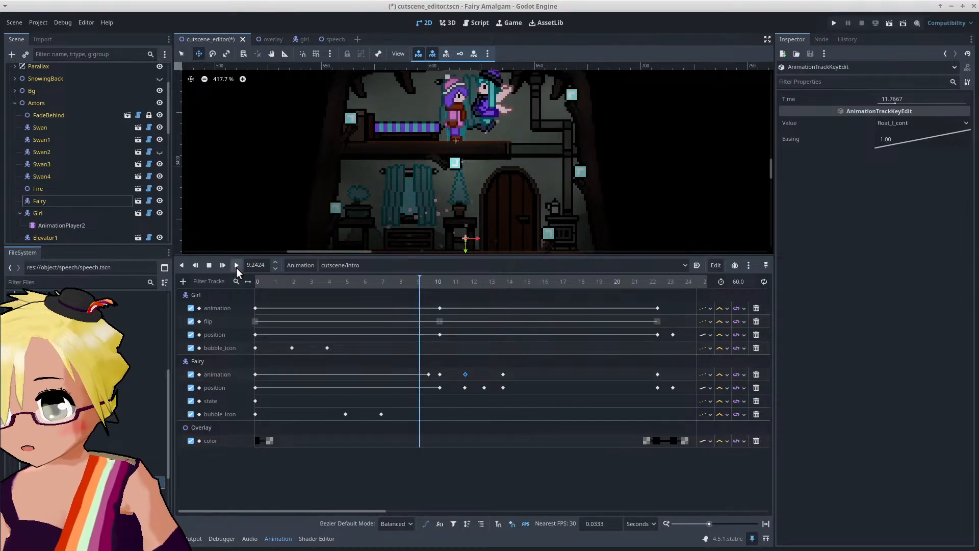
click(236, 265)
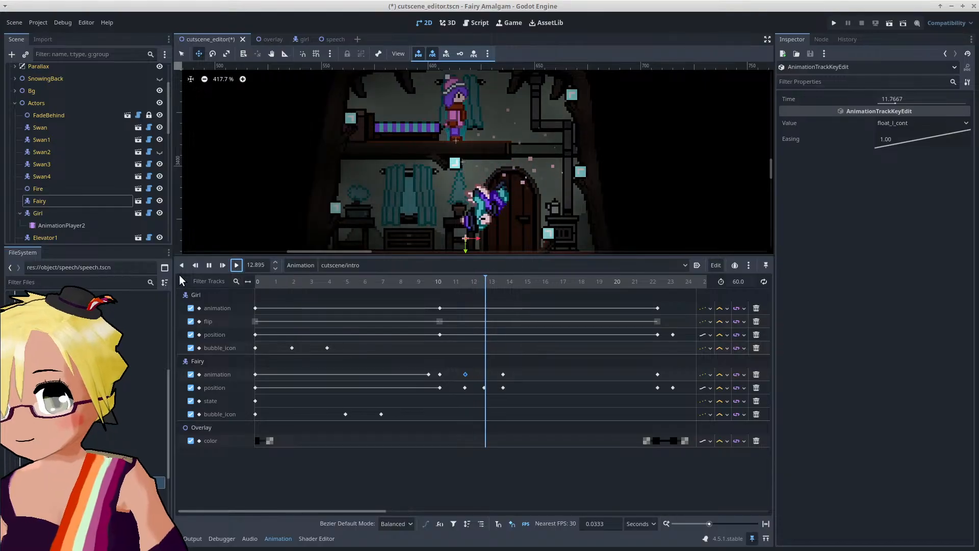
drag(468, 376, 472, 376)
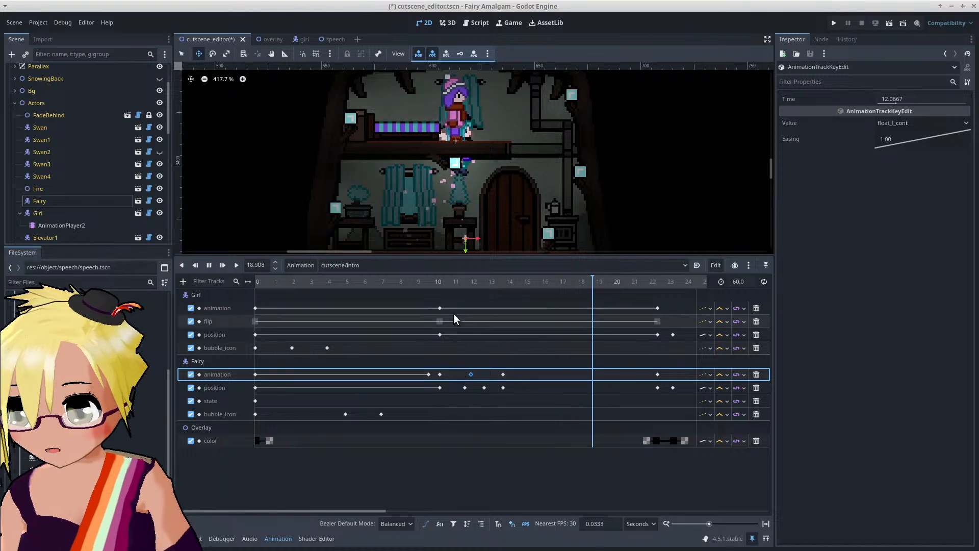
click(209, 265)
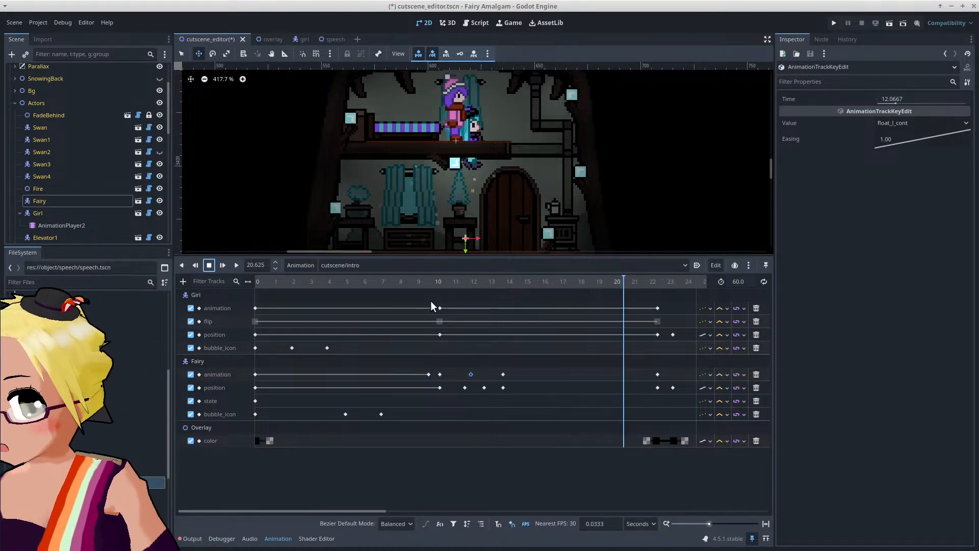
Step: Move Fairy in front of the door to position -2410, 44 and key the position at about 12.84 s
drag(417, 282, 465, 296)
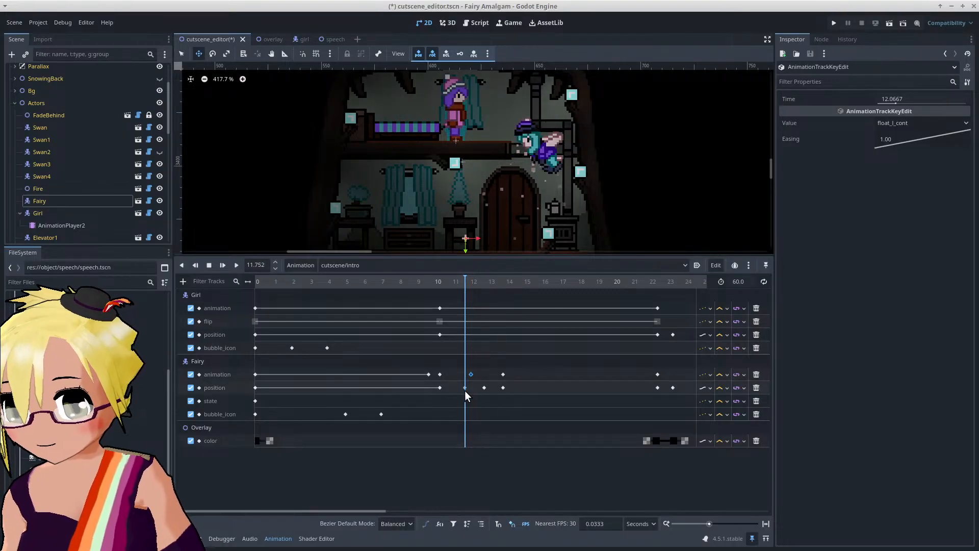
mouse_move(465, 391)
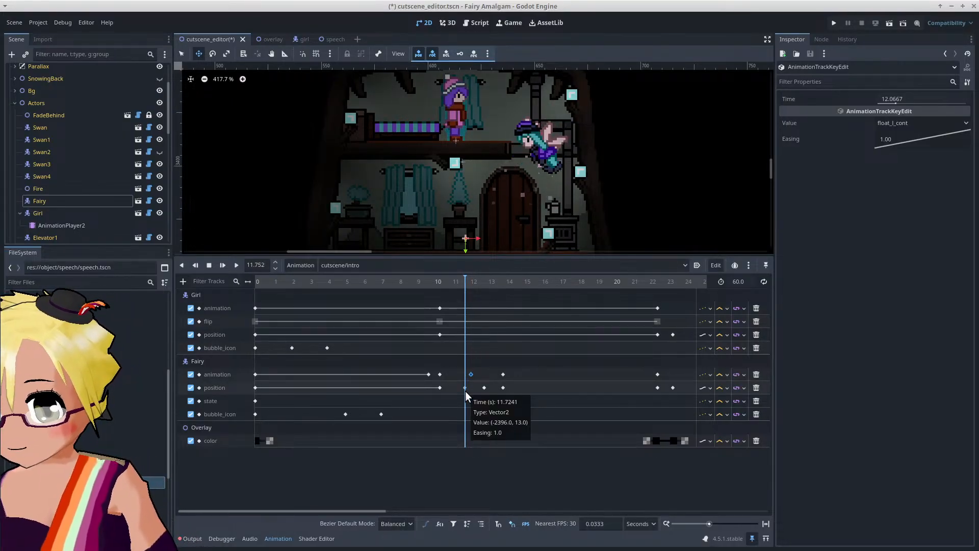
drag(465, 288, 485, 292)
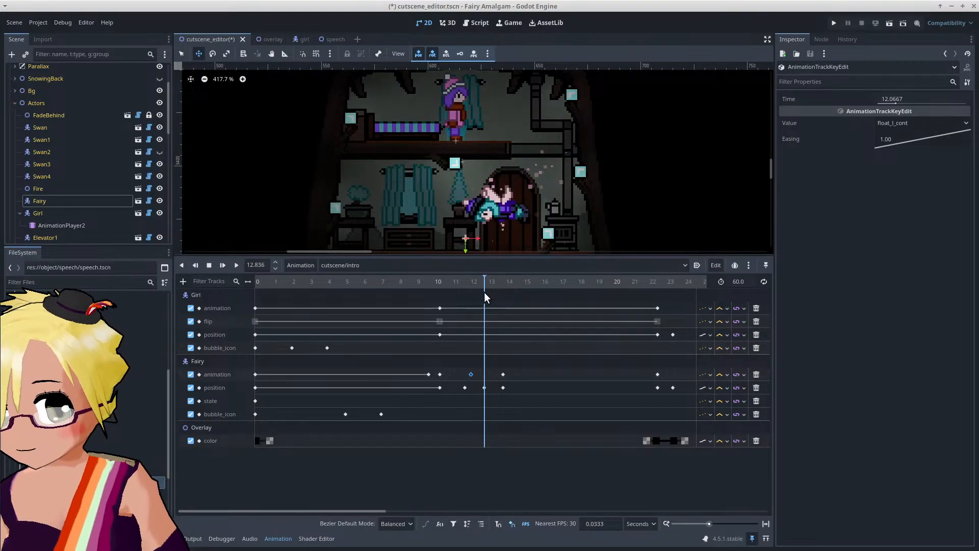
click(484, 388)
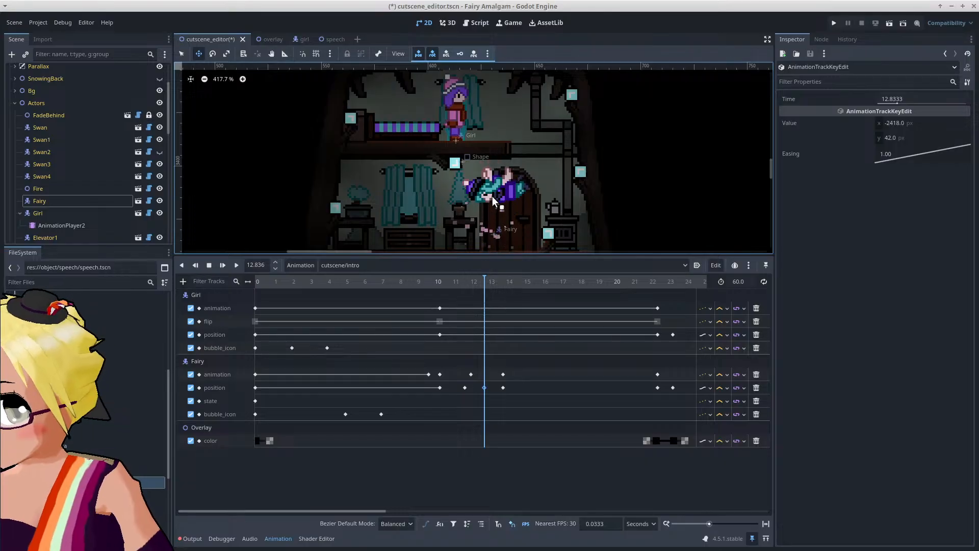
middle_drag(510, 208, 501, 158)
drag(501, 158, 510, 182)
click(488, 180)
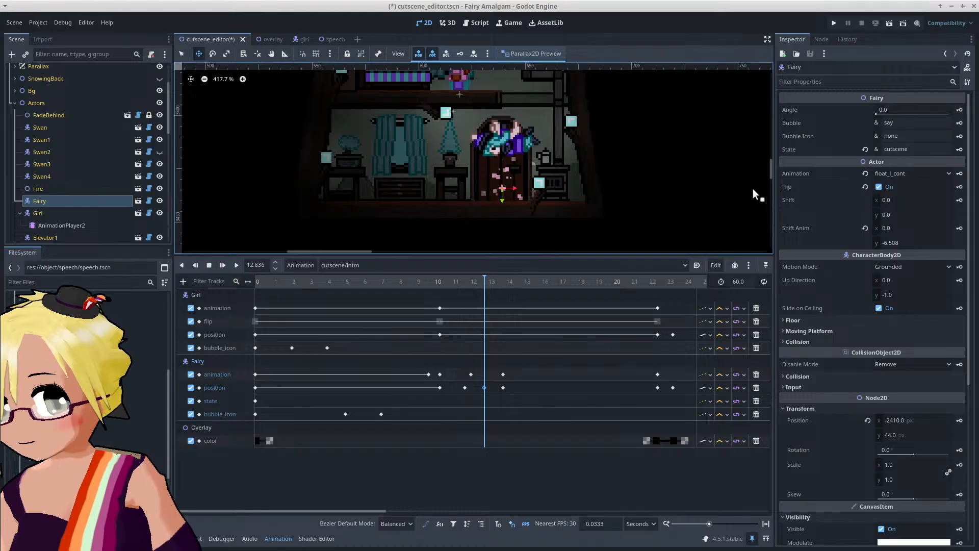
click(959, 420)
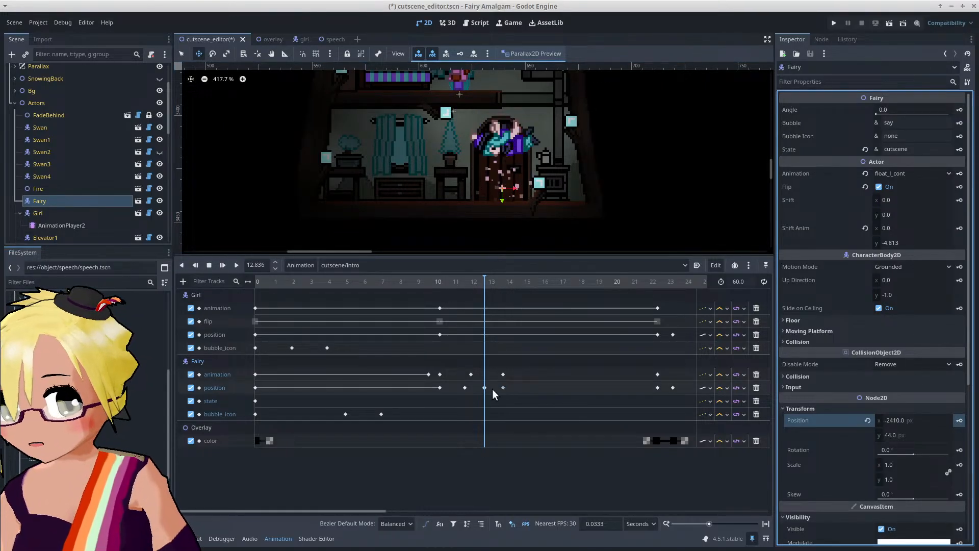
Step: Delete Fairy's position key at 12.8333 s and retime her -2410, 44 door position key to 12.9 s
drag(488, 388, 492, 388)
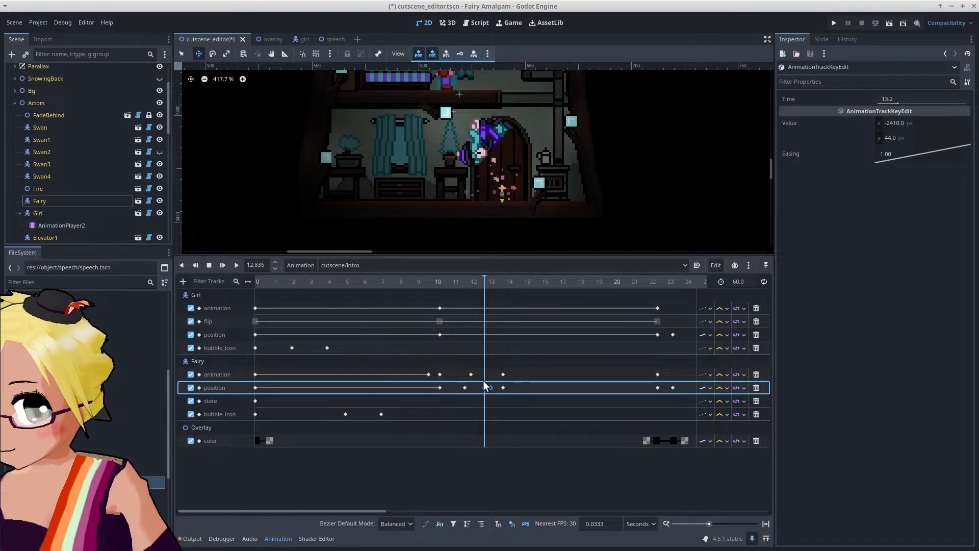
drag(483, 283, 492, 286)
click(484, 388)
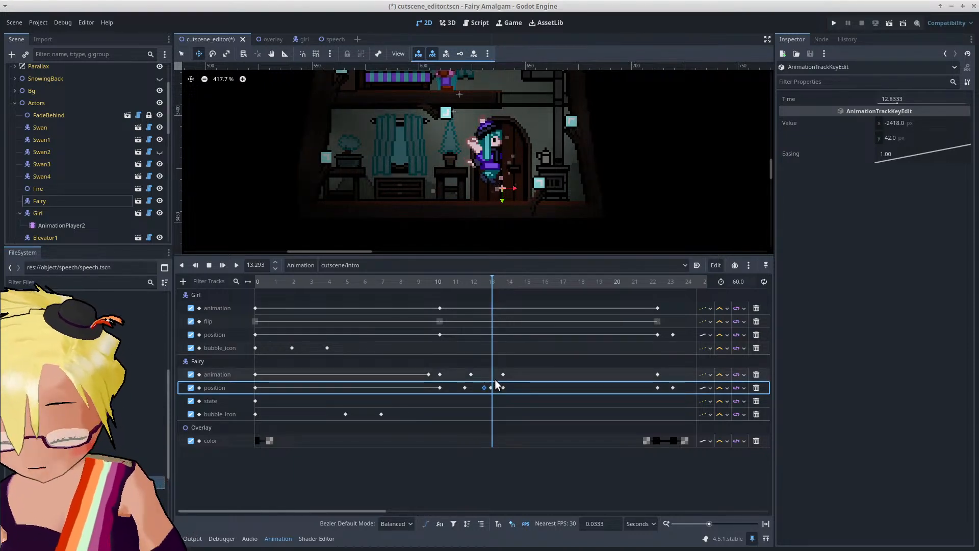
key(Delete)
drag(489, 387, 483, 387)
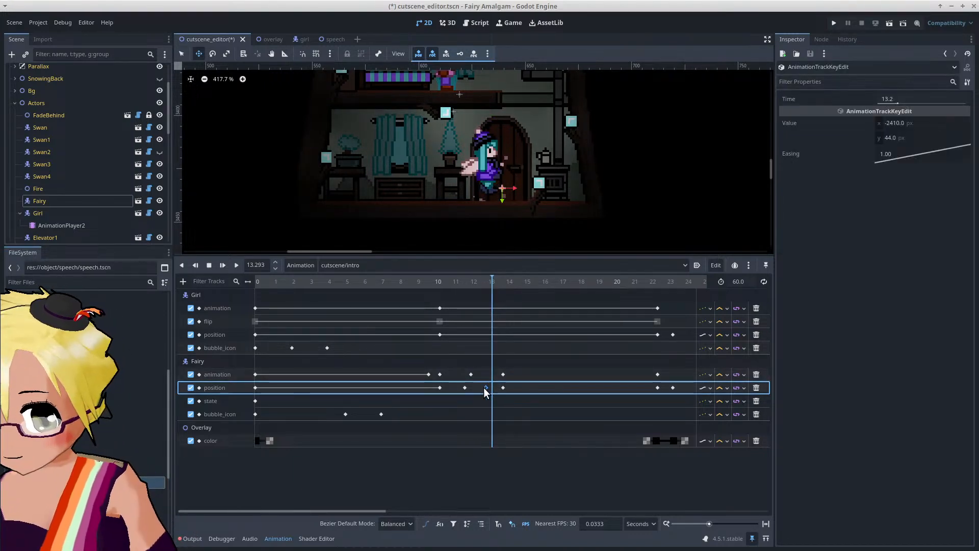
Step: Preview Fairy's flight past the door and landing from about 9.4 s
click(423, 283)
click(236, 266)
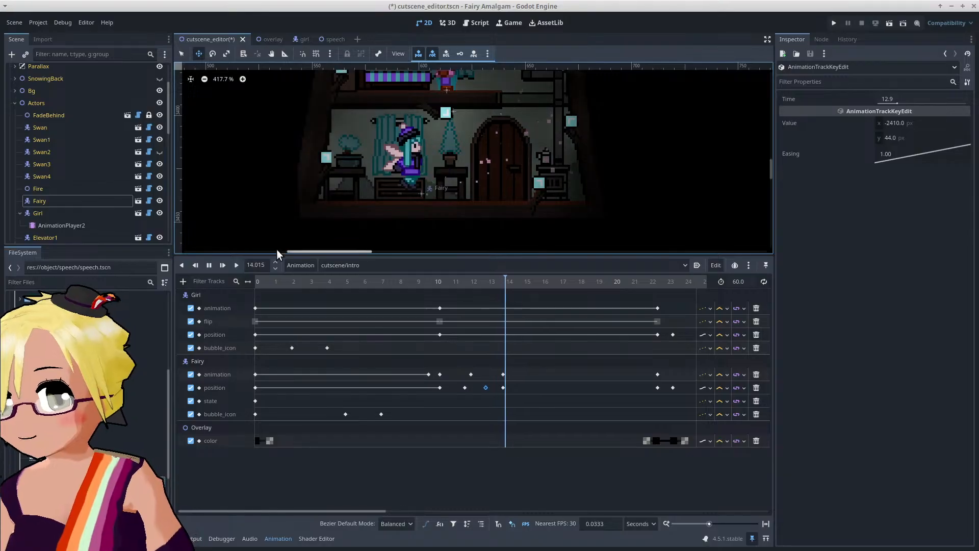
click(211, 264)
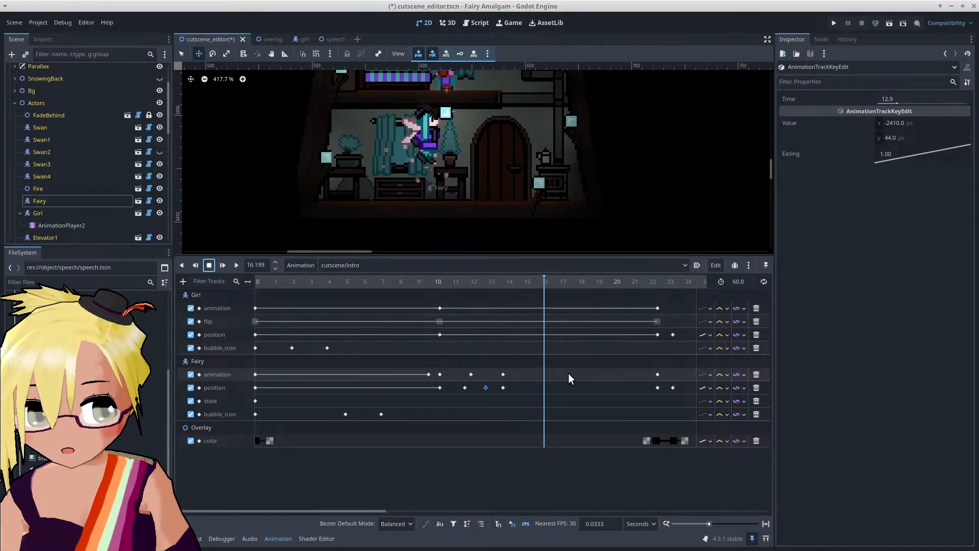
Step: Duplicate Fairy's landing animation and position keys and place the copies at about 20.7 s
drag(513, 371, 501, 392)
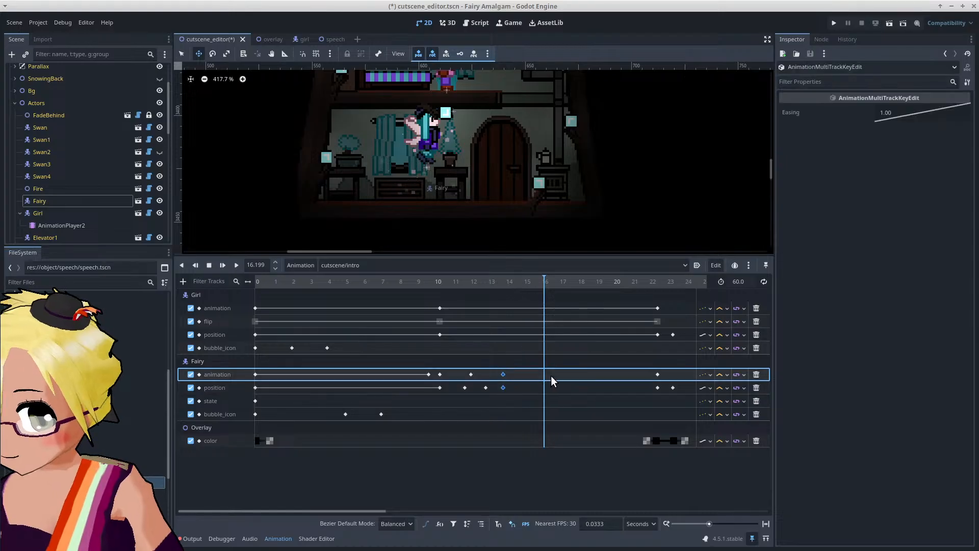
right_click(570, 377)
click(595, 400)
drag(572, 380, 626, 388)
Step: Retime Girl's animation, flip and position keys from the 10 s area to about 11.2 s
click(434, 280)
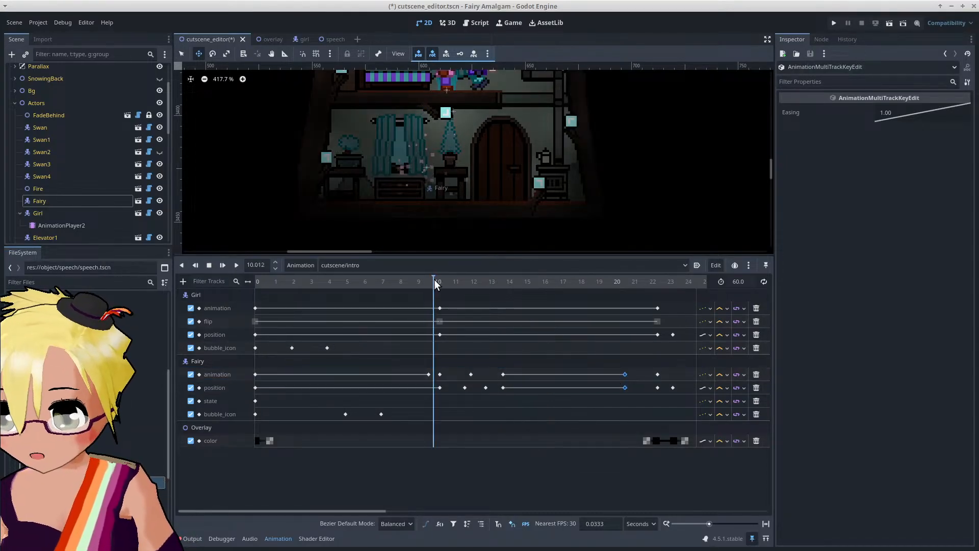
middle_drag(524, 151, 520, 232)
drag(438, 280, 434, 338)
click(445, 336)
click(442, 334)
drag(441, 335, 454, 336)
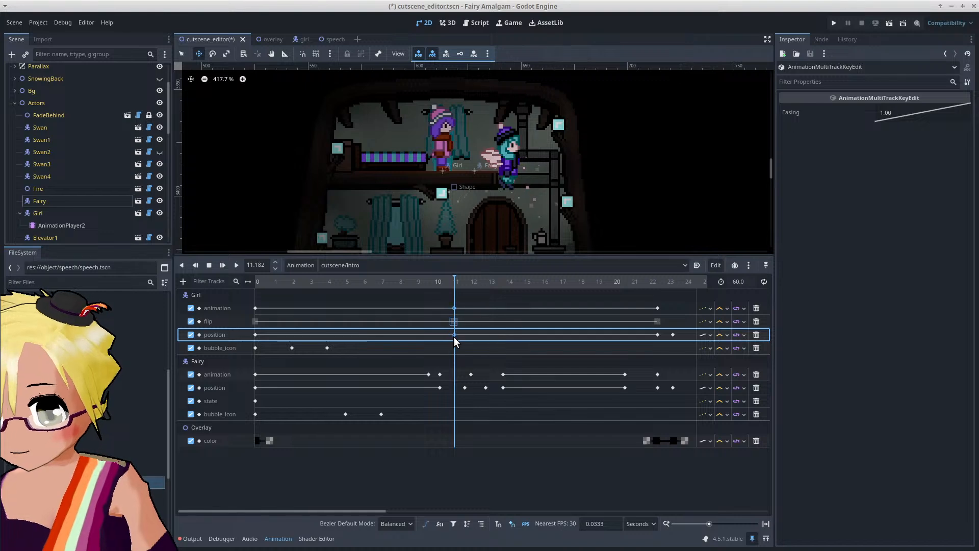
Step: Move Girl along the upper floor to position -2410, -2 and key the position at about 12.49 s
click(462, 280)
drag(463, 280, 479, 282)
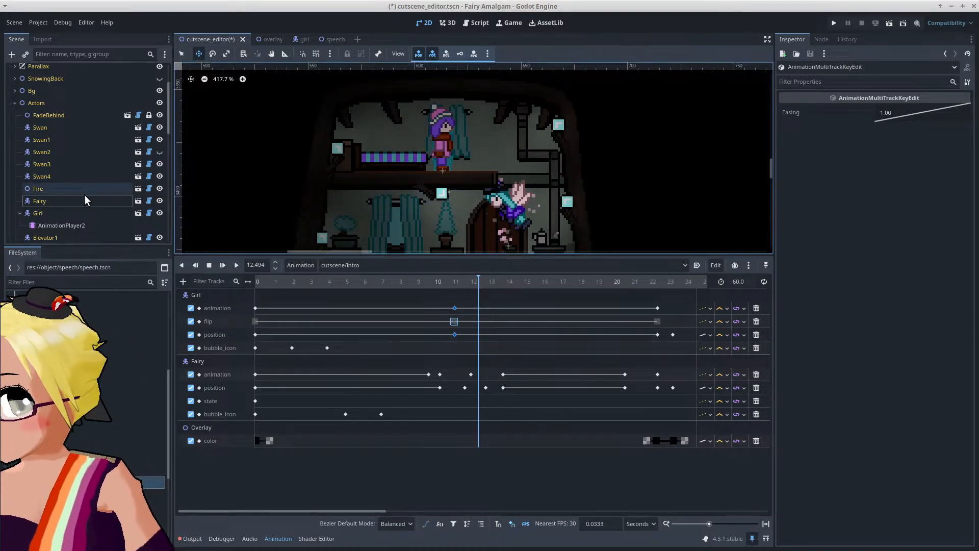
click(67, 211)
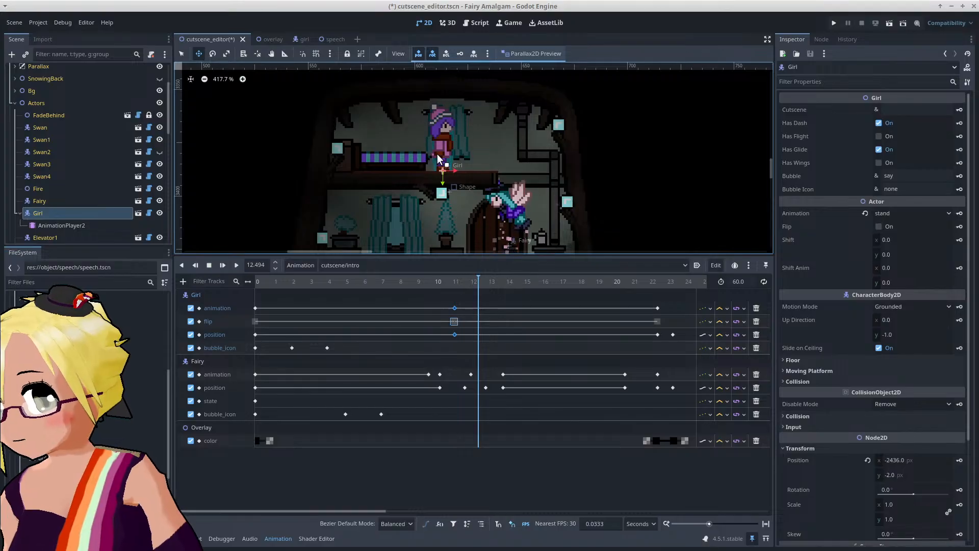
drag(443, 151, 498, 152)
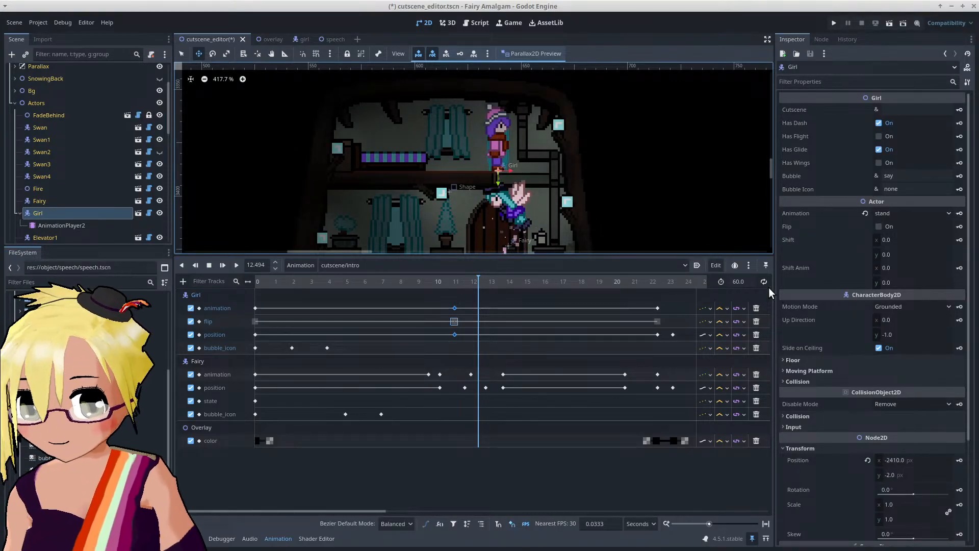
click(959, 461)
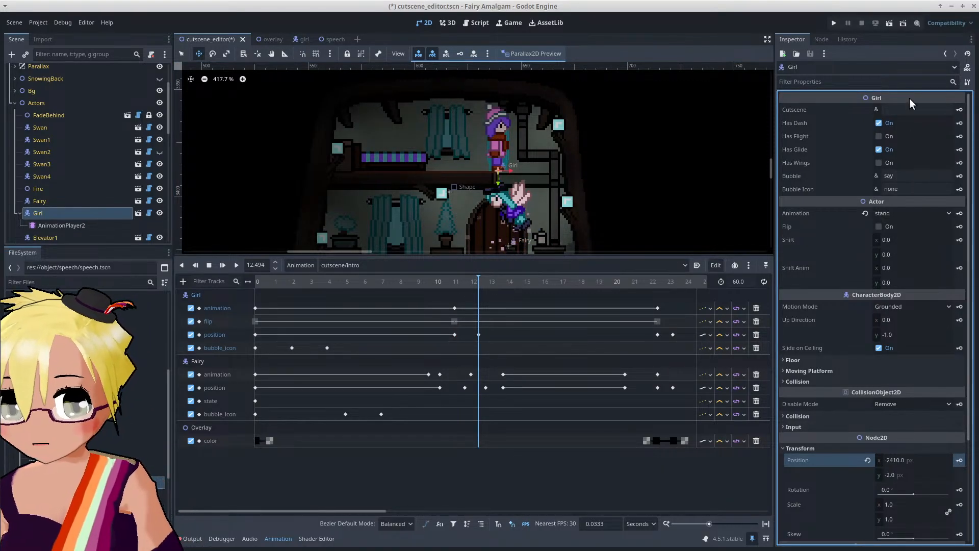
Step: Set Girl's animation to fall and key it at about 12.49 s
click(894, 213)
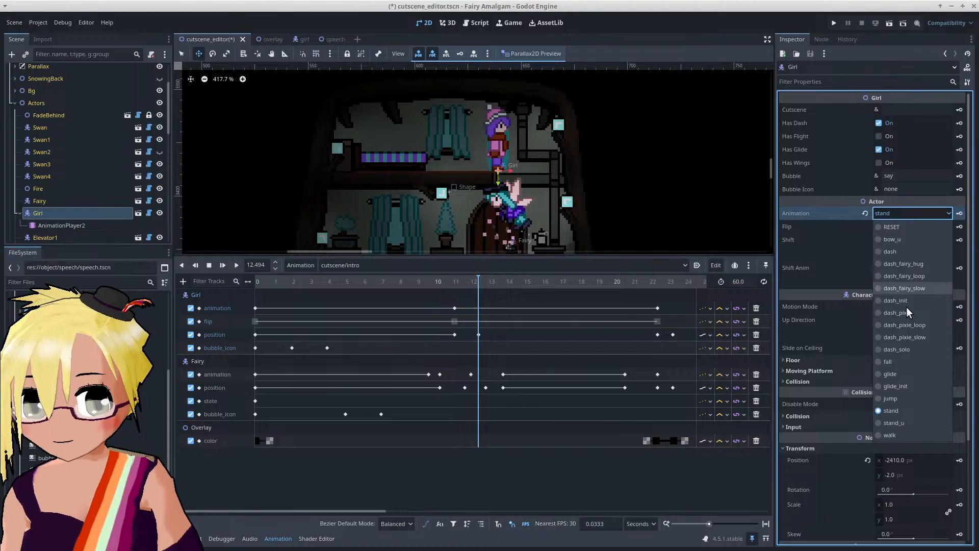
click(894, 364)
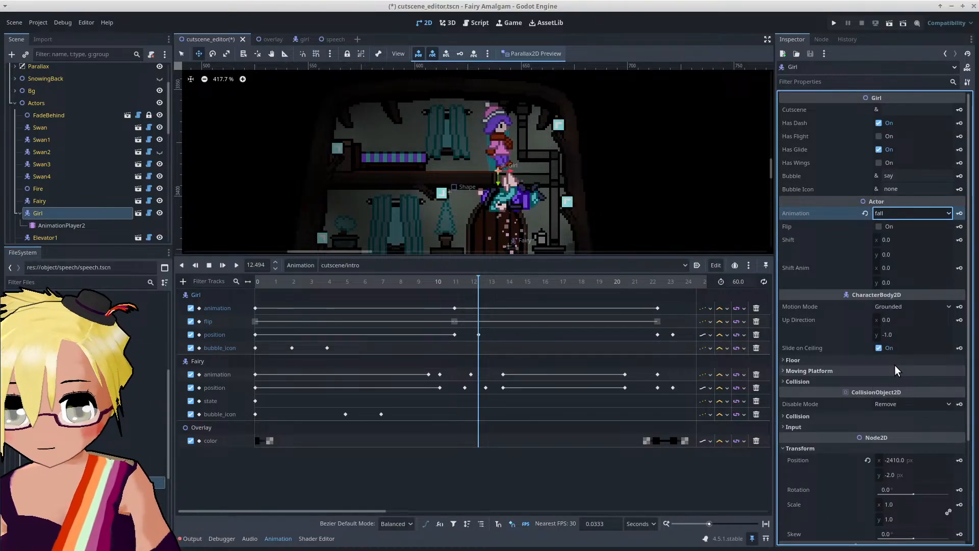
click(960, 214)
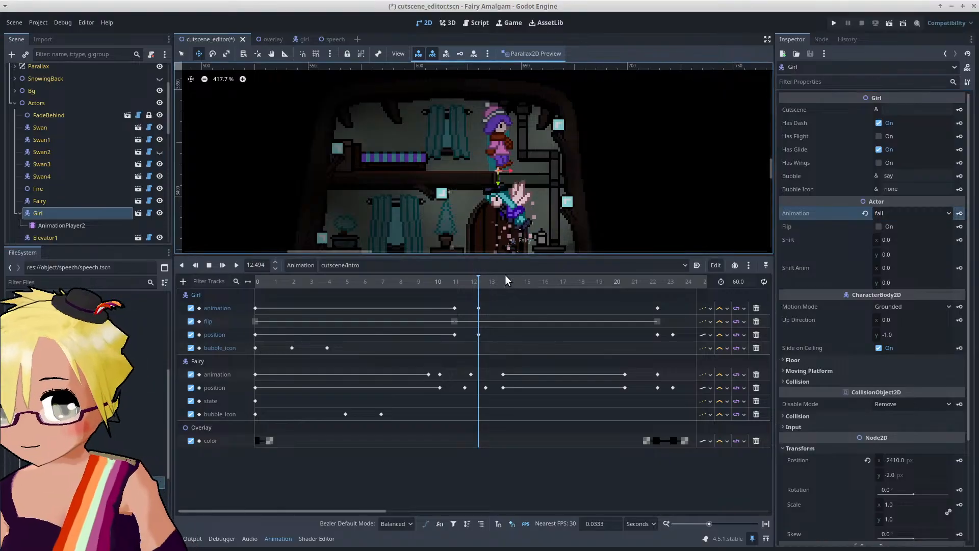
Step: Change Girl's animation key at about 11.17 s to walk and preview her movement from about 10 s
click(454, 308)
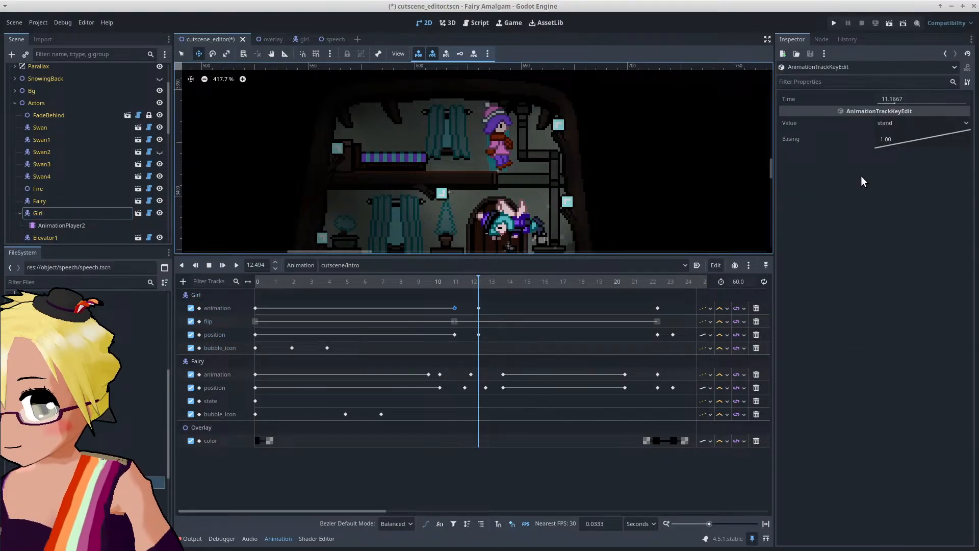
click(885, 124)
click(915, 328)
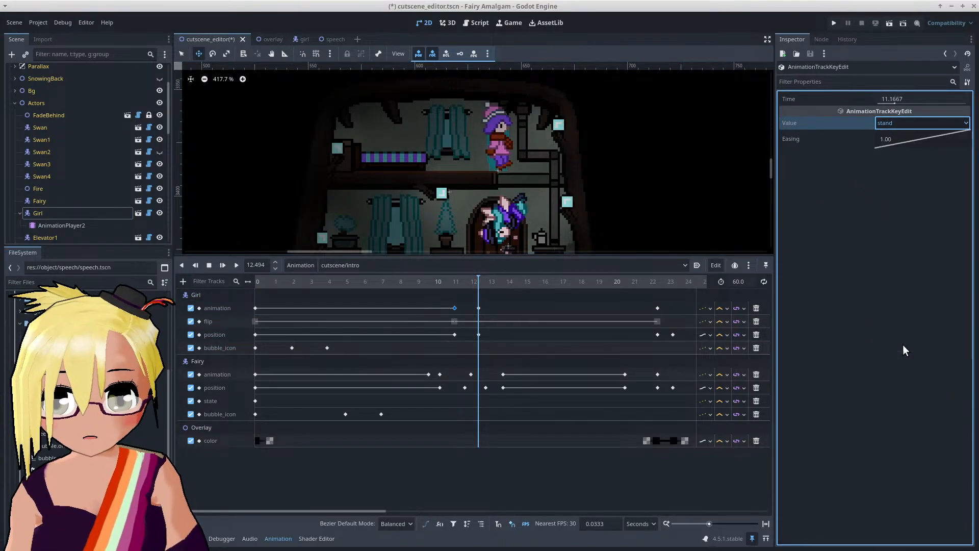
click(438, 282)
click(236, 265)
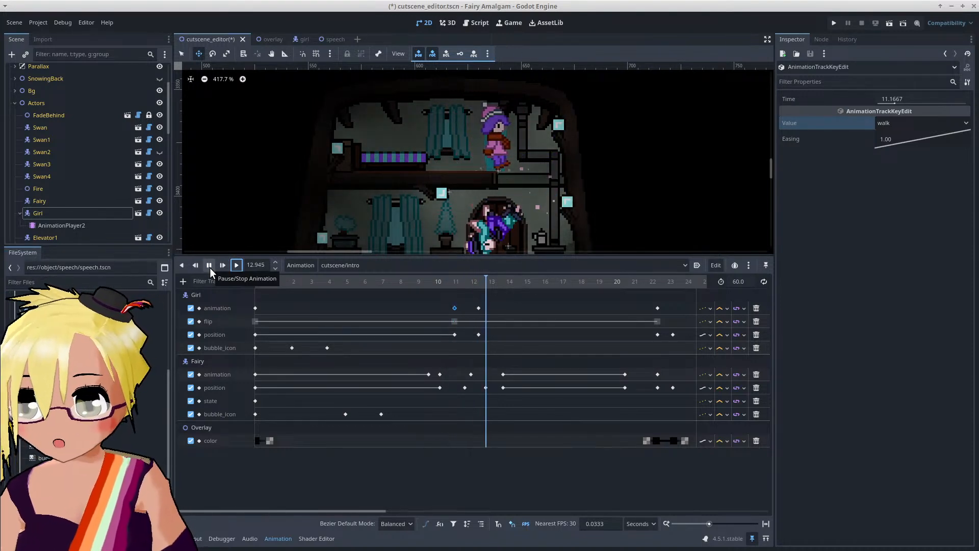
click(209, 265)
Step: Retime Girl's fall animation key and matching position key to about 12.1 s, and preview the movement from about 10.5 s
drag(484, 304, 475, 338)
drag(477, 336, 471, 337)
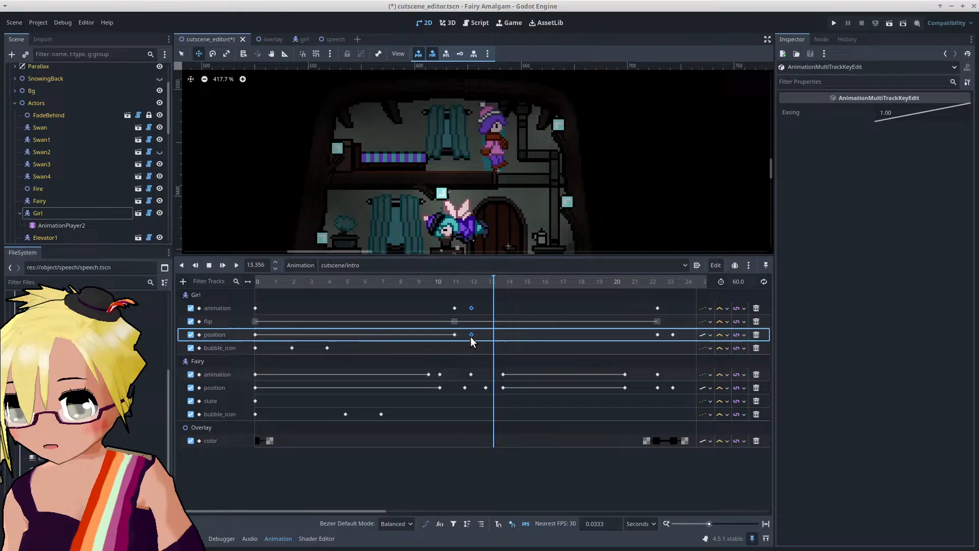
click(442, 280)
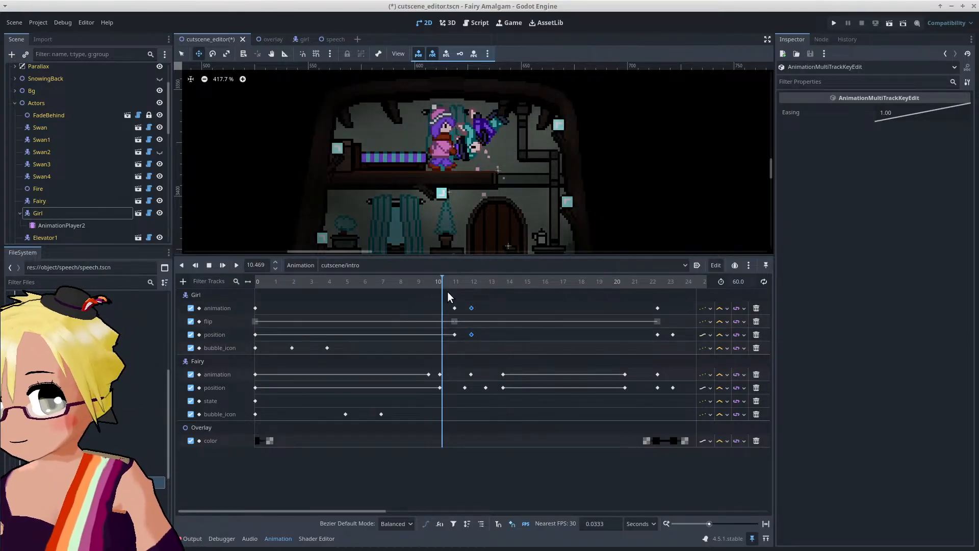
click(234, 266)
click(207, 267)
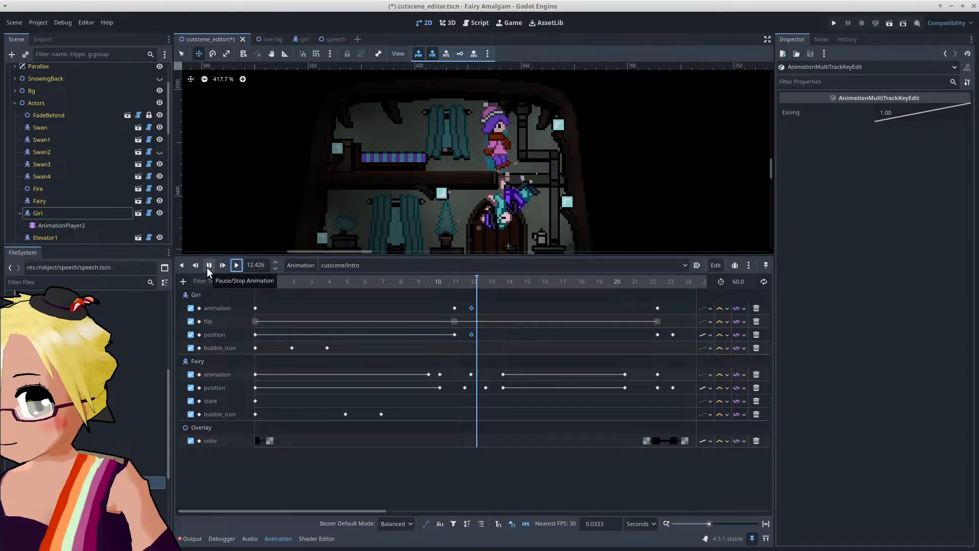
Step: Try to change the x value of Girl's position key at about 12.1 s
click(489, 283)
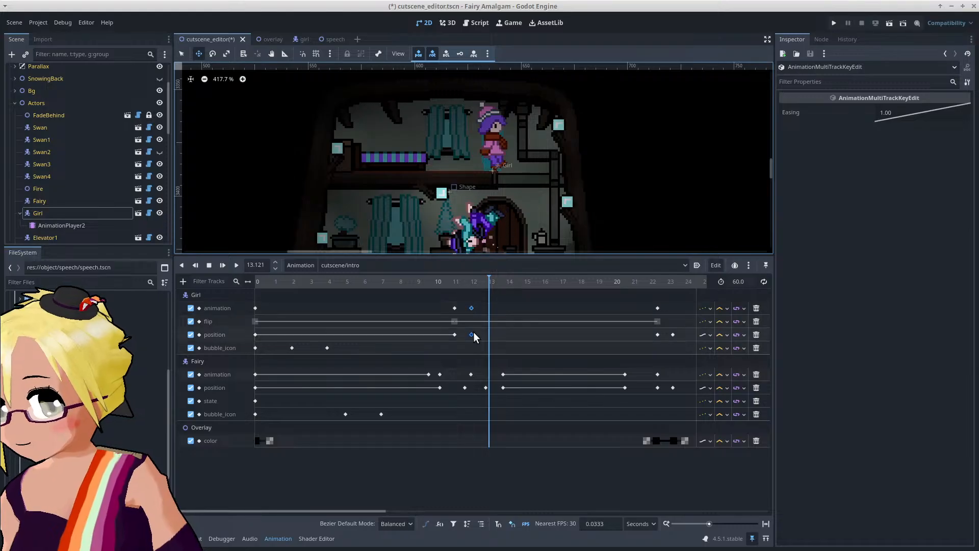
click(473, 281)
drag(473, 281, 471, 283)
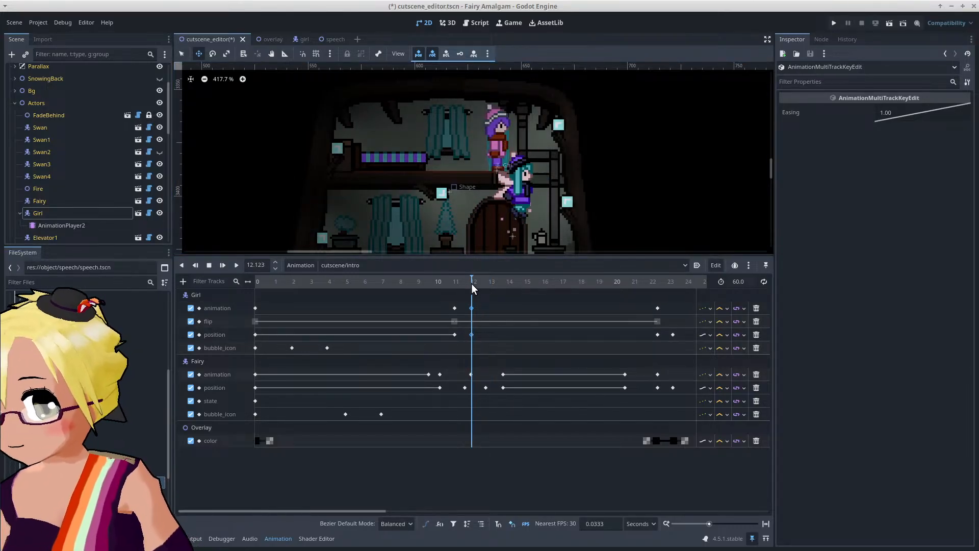
click(470, 335)
click(919, 122)
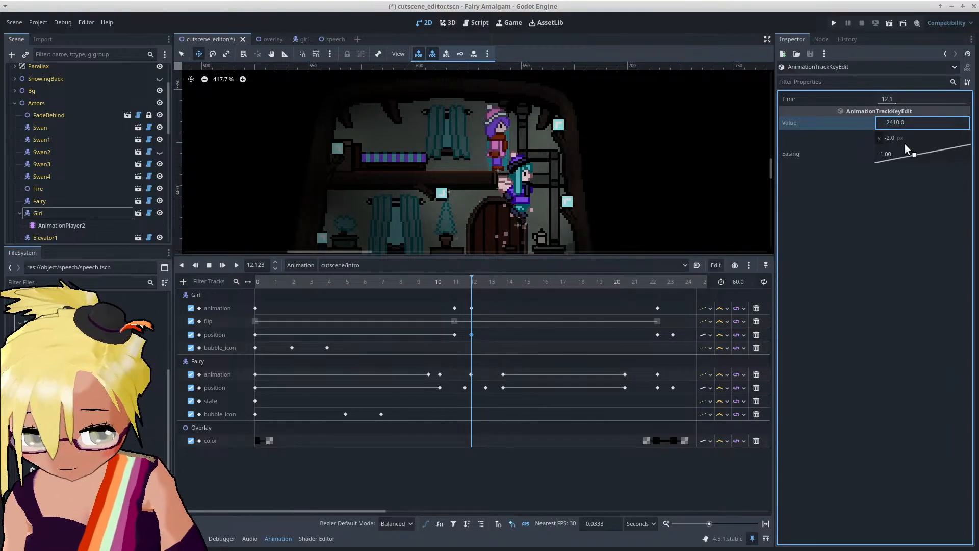
key(Left)
key(Left)
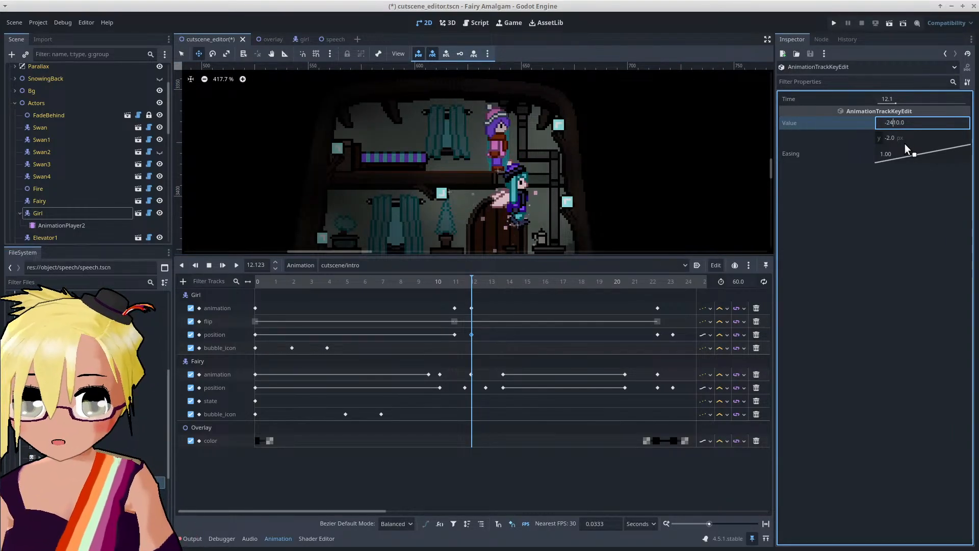
key(BackSpace)
key(BackSpace)
text(3)
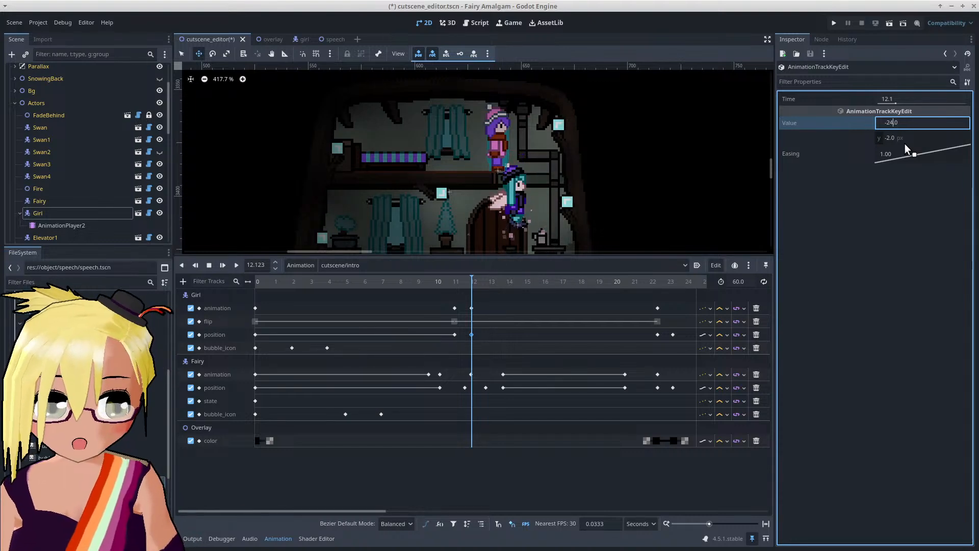
text(1)
key(Return)
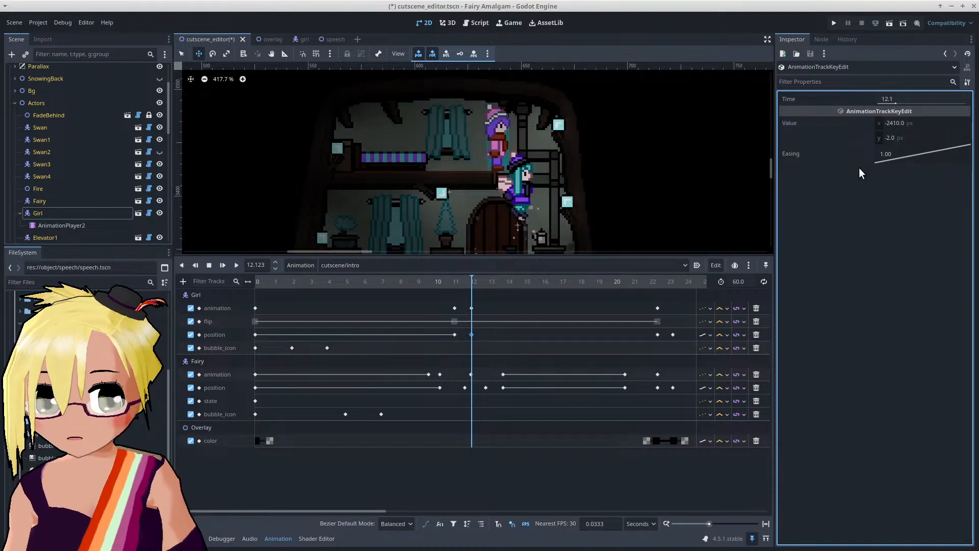
Step: Set the x value of Girl's position key at about 12.1 s to -2404 and preview her walk and fall
click(893, 123)
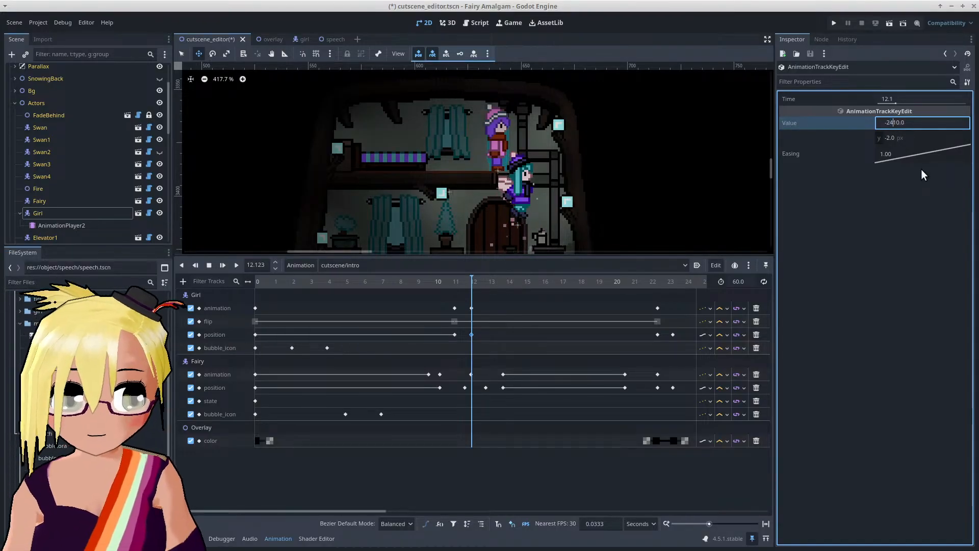
key(Right)
key(Right)
key(BackSpace)
text(4)
key(Return)
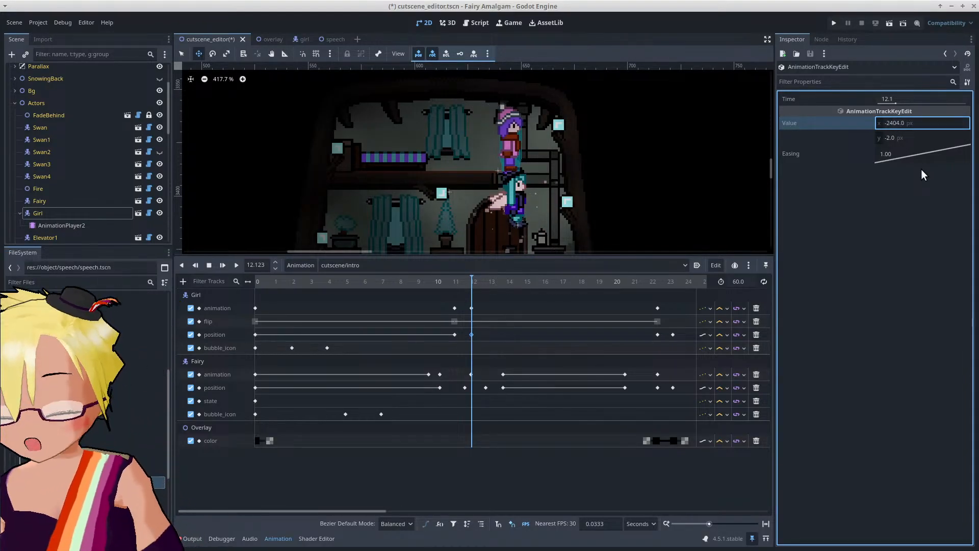
click(446, 281)
click(236, 265)
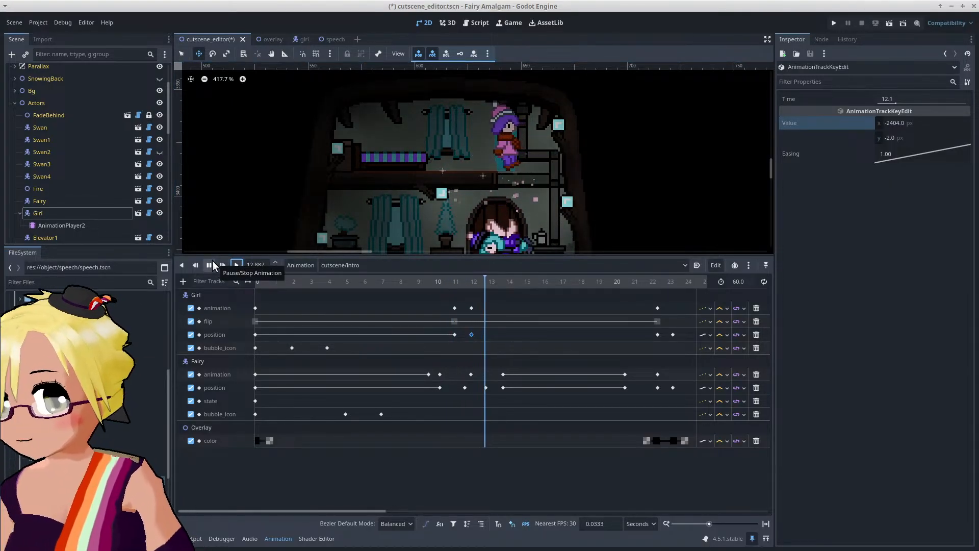
click(212, 262)
Step: Set the x value of Girl's position key at about 12.07 s to -2406
click(471, 309)
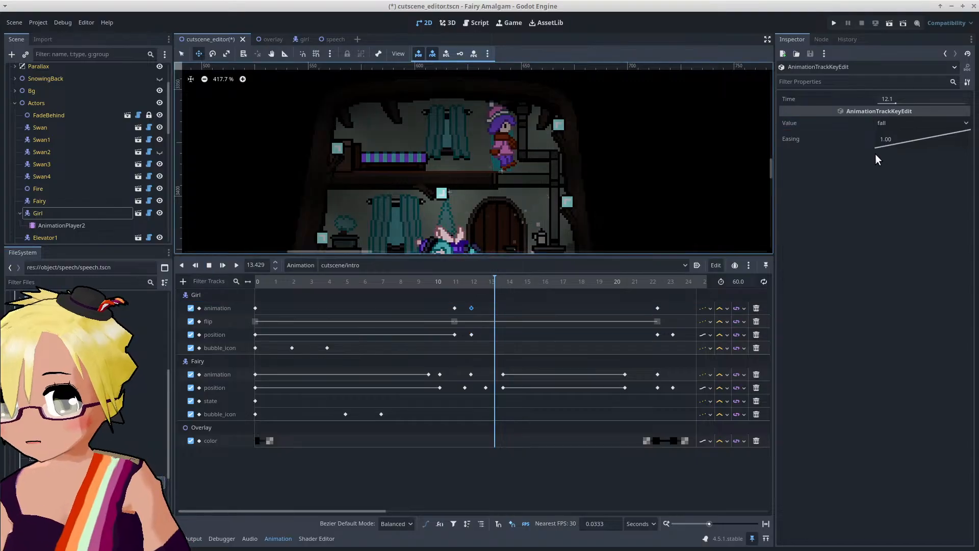
click(471, 335)
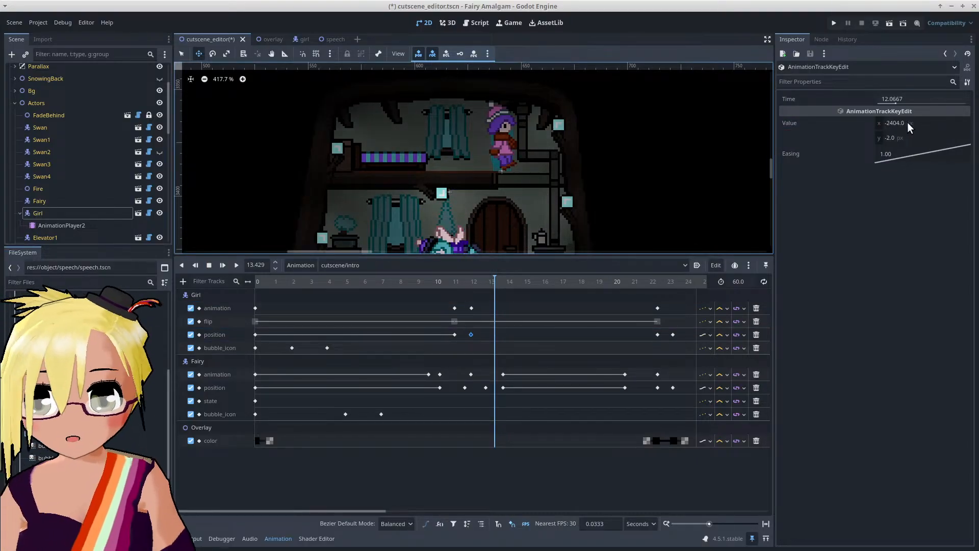
click(908, 124)
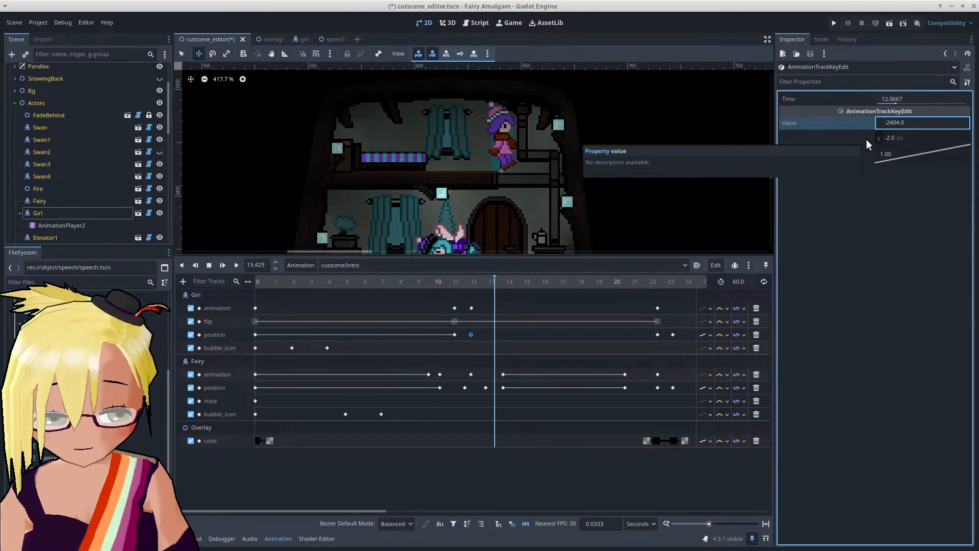
text(-2406)
key(Return)
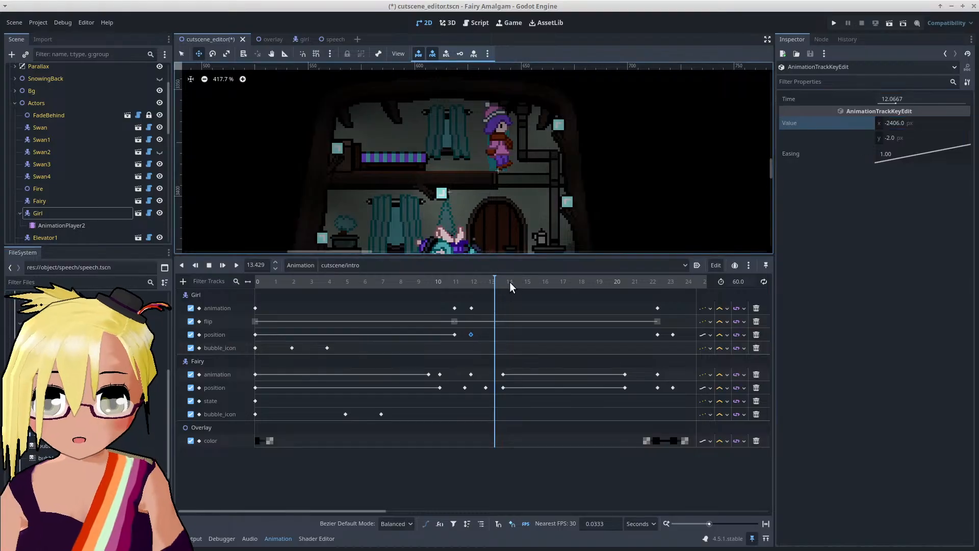
Step: Move Girl down to the lower floor by the door at position -2405, 50 and key the position at about 13.15 s
drag(466, 282, 489, 283)
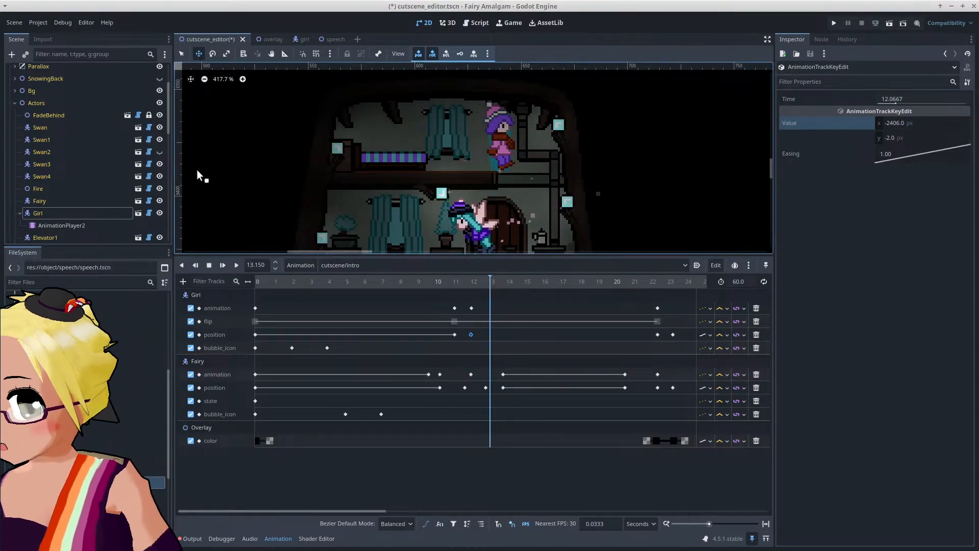
click(59, 213)
middle_drag(498, 193, 490, 138)
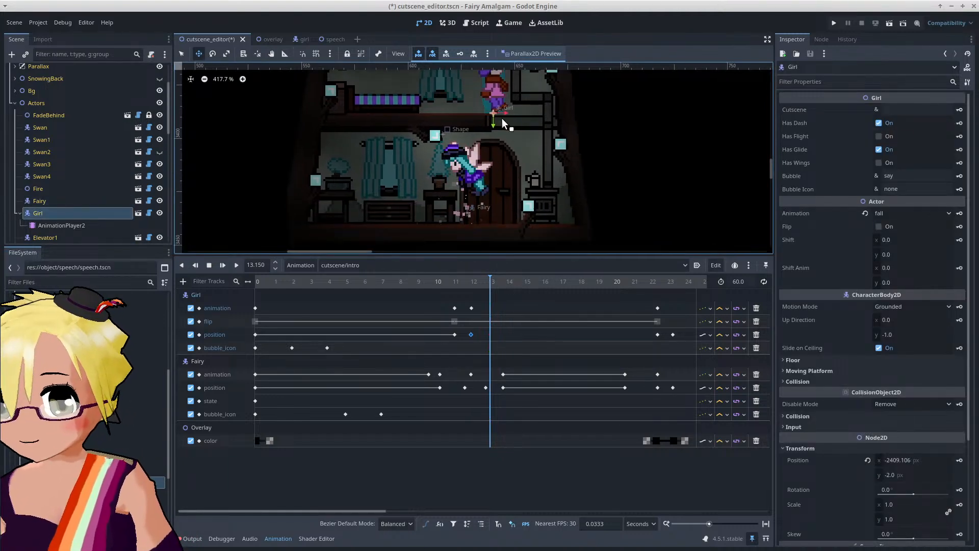
drag(502, 118, 512, 229)
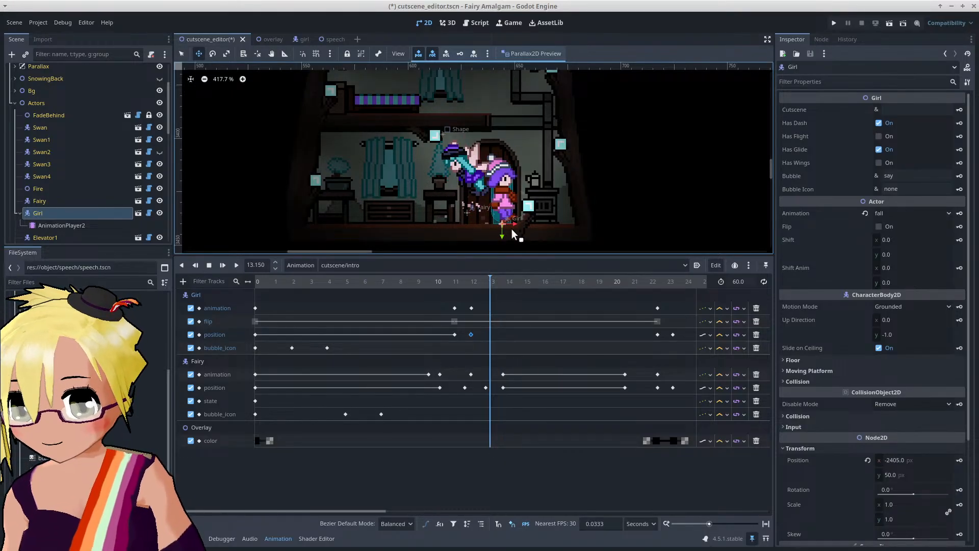
click(957, 460)
Step: Duplicate Girl's lower-floor position key and place the copy at about 13.63 s
drag(482, 284, 494, 281)
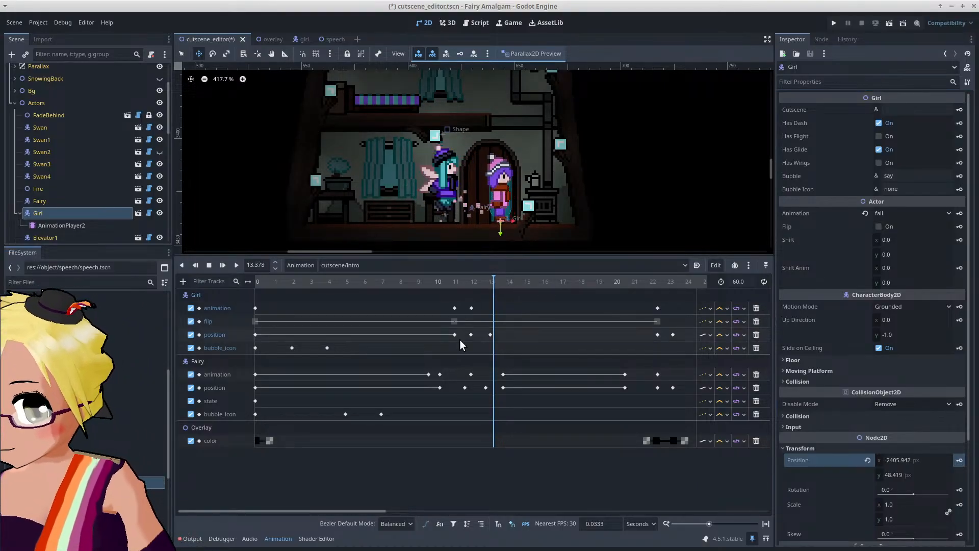
click(491, 335)
right_click(500, 337)
click(517, 357)
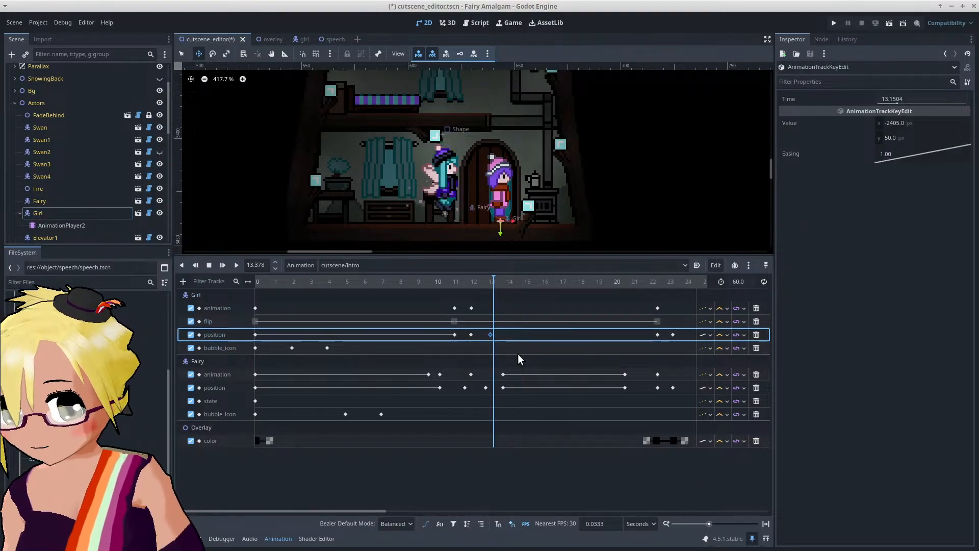
Step: Turn on Girl's flip and set her animation to walk, keying both at about 13.66 s
click(496, 286)
drag(496, 286, 499, 287)
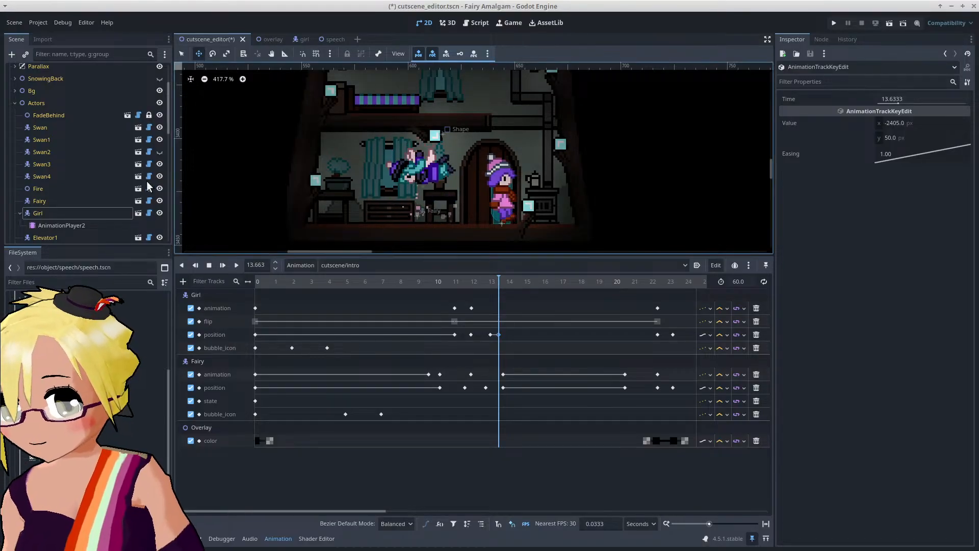
click(60, 210)
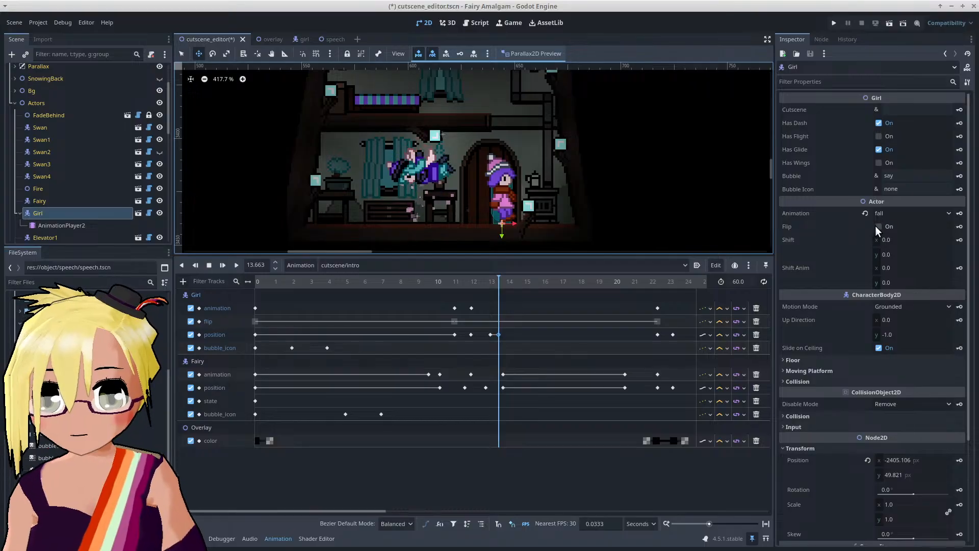
click(876, 226)
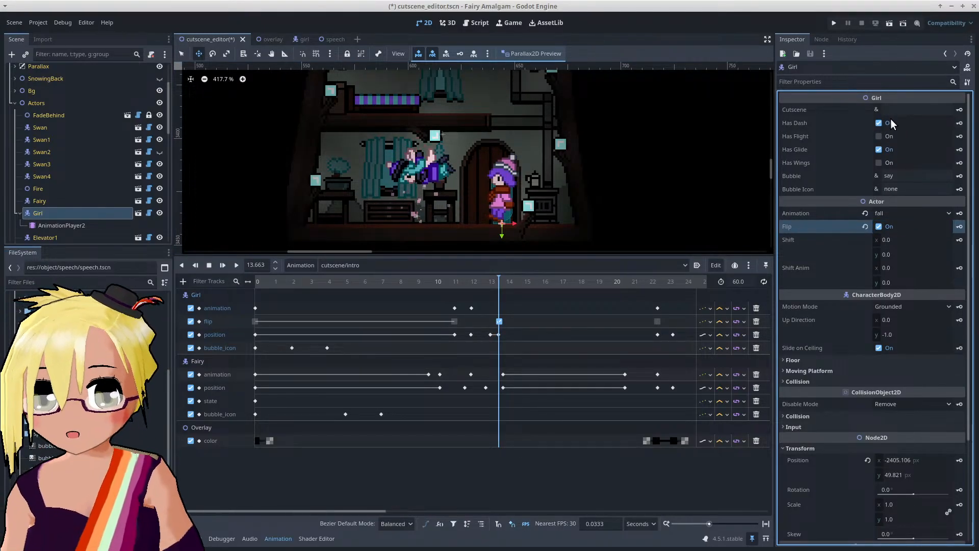
click(906, 215)
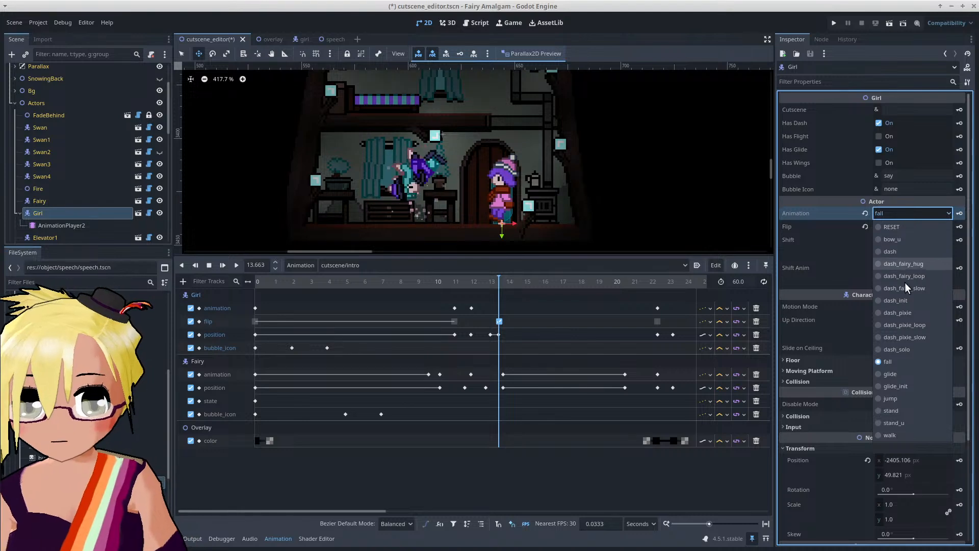
click(893, 435)
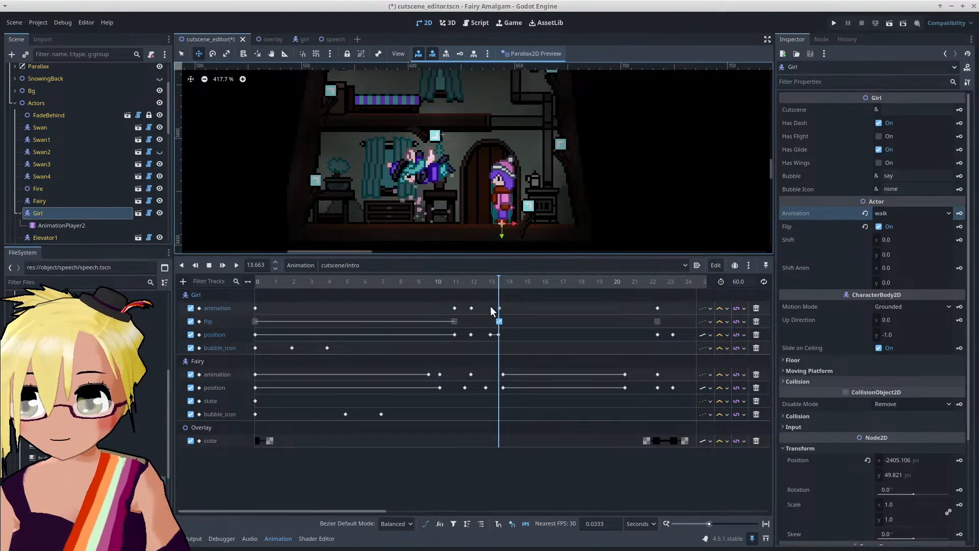
Step: Set Girl's animation to stand and key it at about 13.18 s, where she lands on the lower floor
click(490, 282)
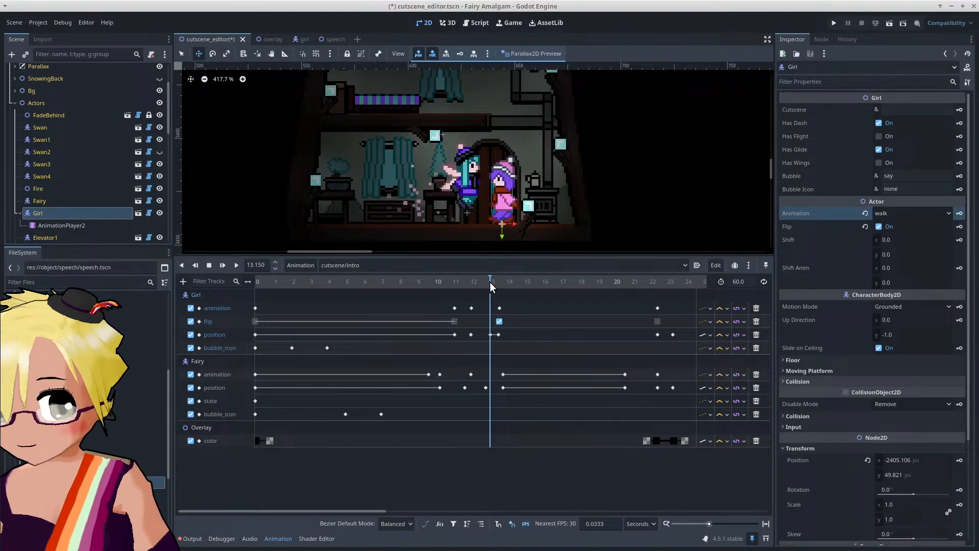
click(489, 334)
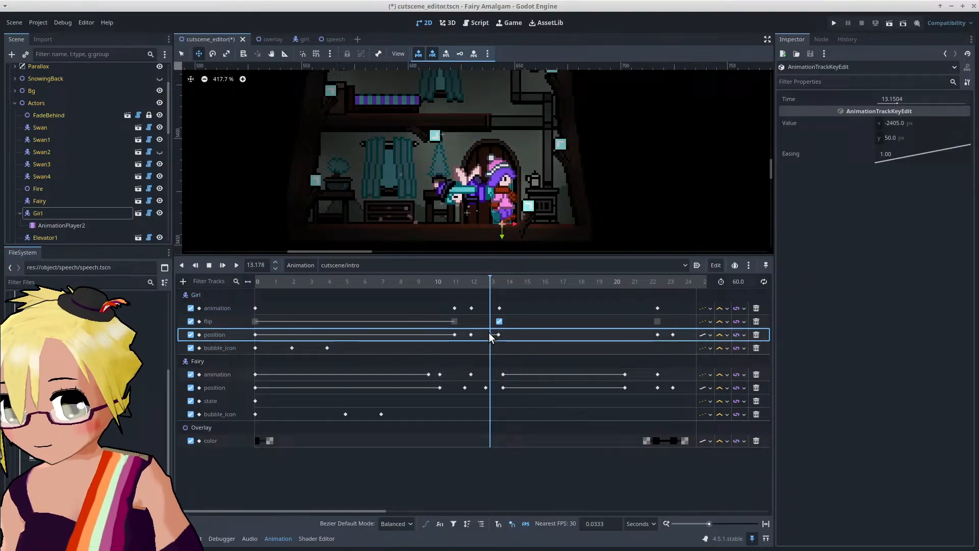
click(79, 212)
click(890, 213)
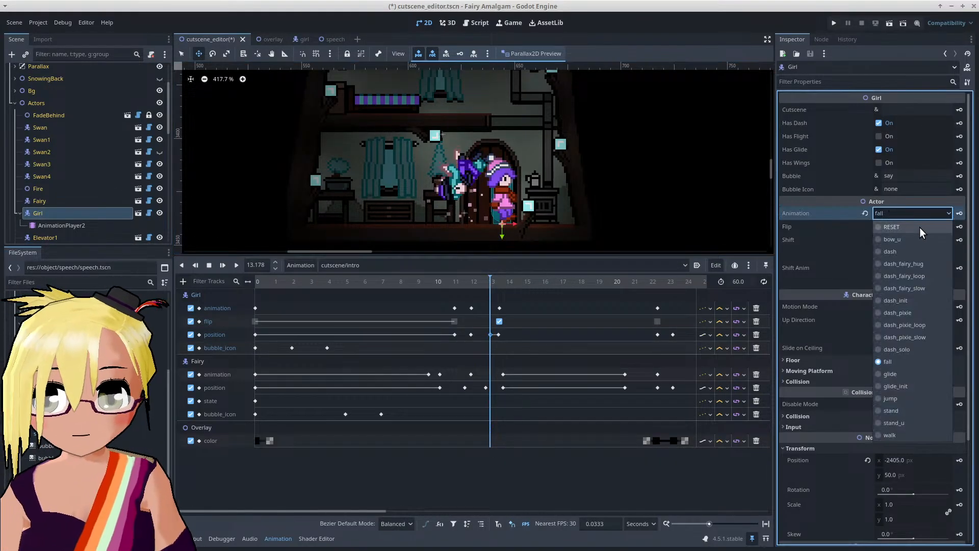
click(893, 410)
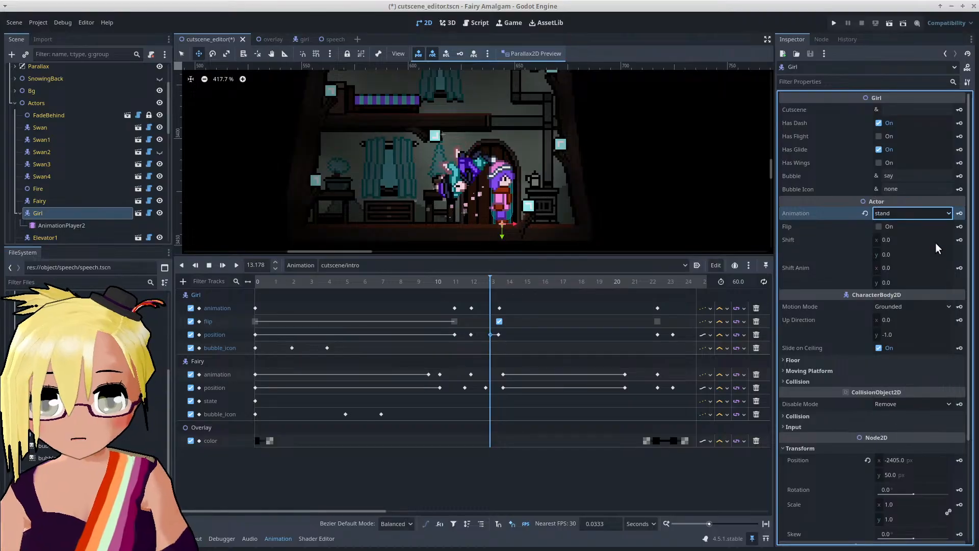
click(960, 214)
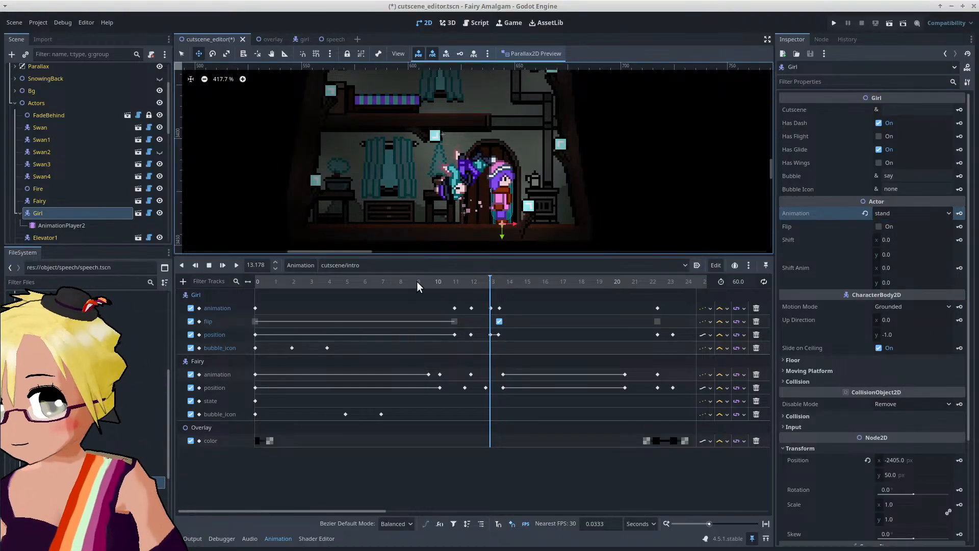
Step: Shift Girl's landing and walking keys earlier so they start at about 12.6 s, and play back the jump down
drag(459, 282, 479, 335)
click(446, 285)
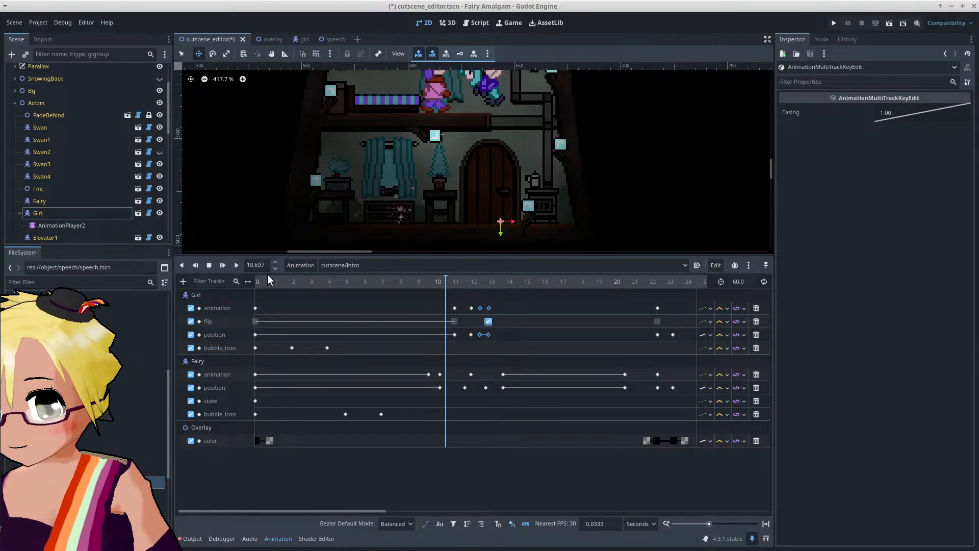
click(239, 265)
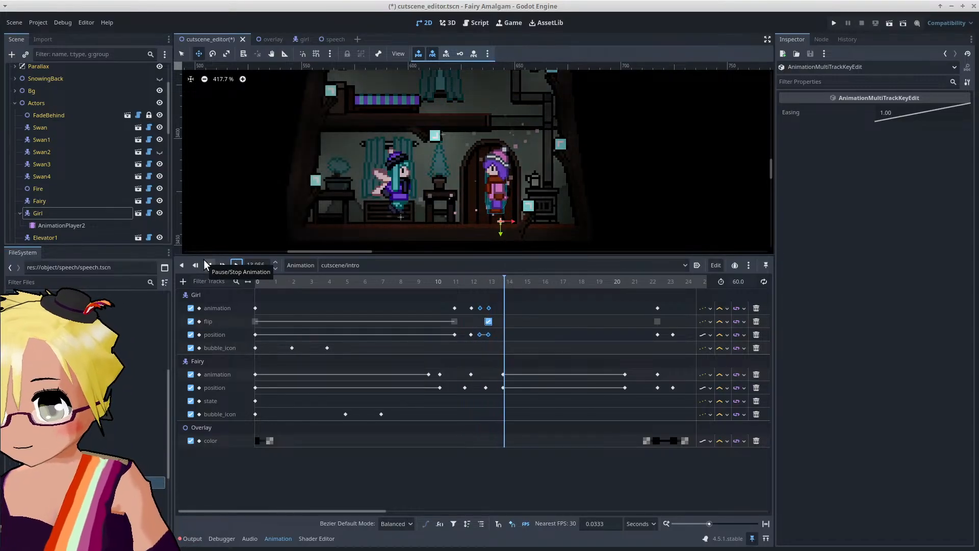
click(203, 259)
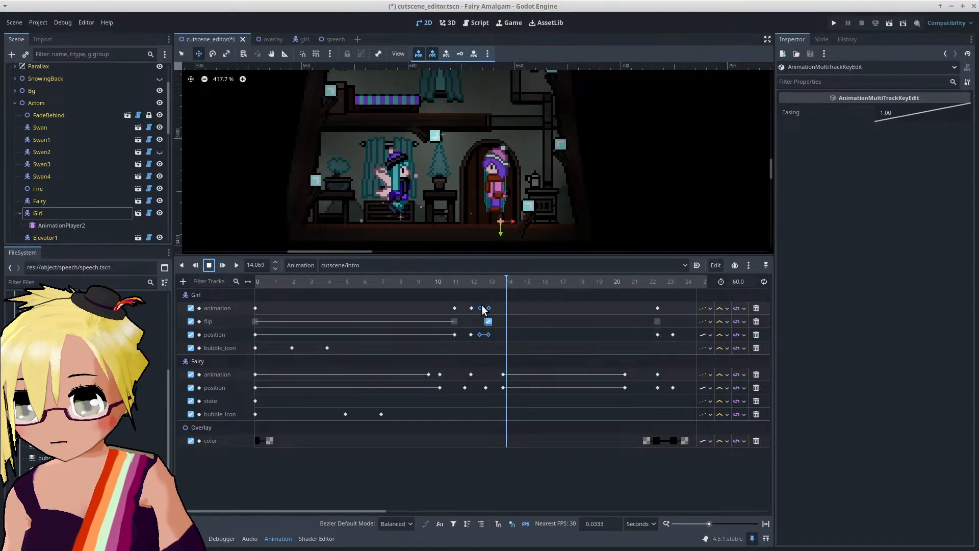
Step: Nudge Girl's landing and walking keys slightly later to start at about 12.8 s, and replay the jump down
drag(480, 308, 484, 308)
click(447, 281)
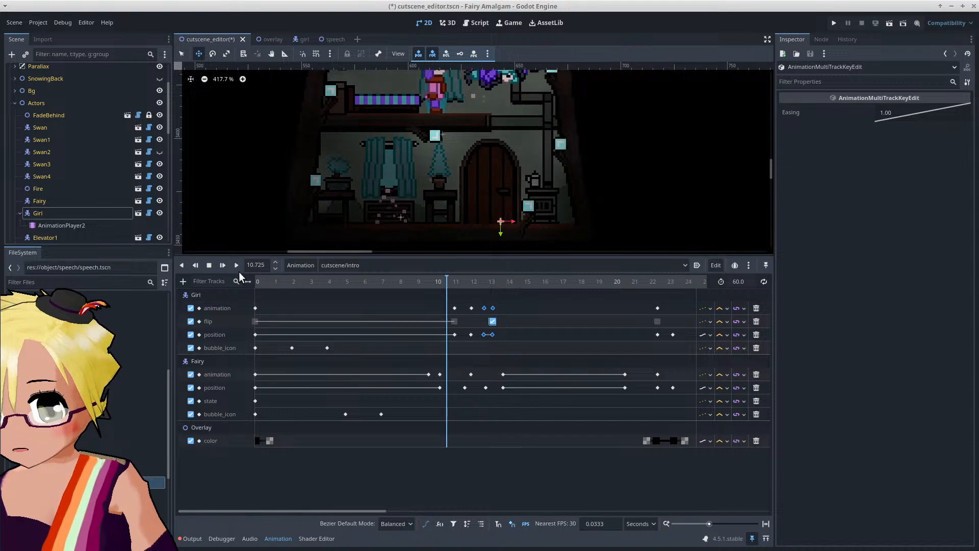
click(236, 263)
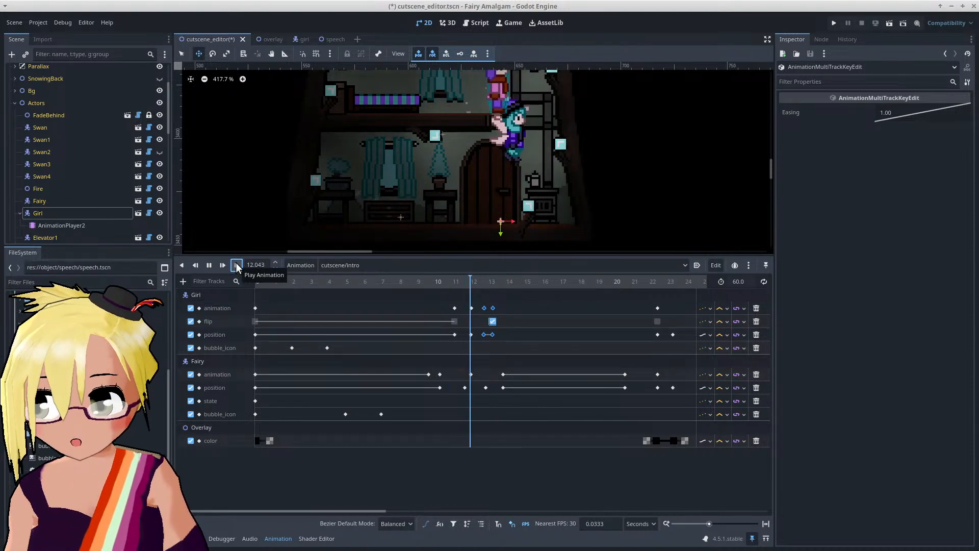
click(209, 265)
Step: Shift Girl's fall, landing and walking keys later together so the fall starts at about 12.4 s, and preview the motion
drag(433, 299, 463, 341)
click(472, 308)
drag(470, 336, 476, 339)
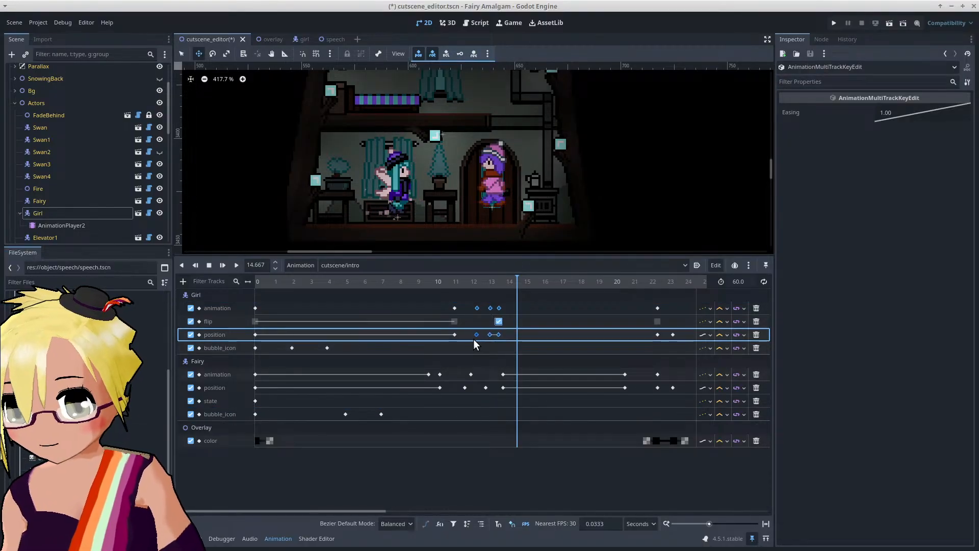
click(437, 282)
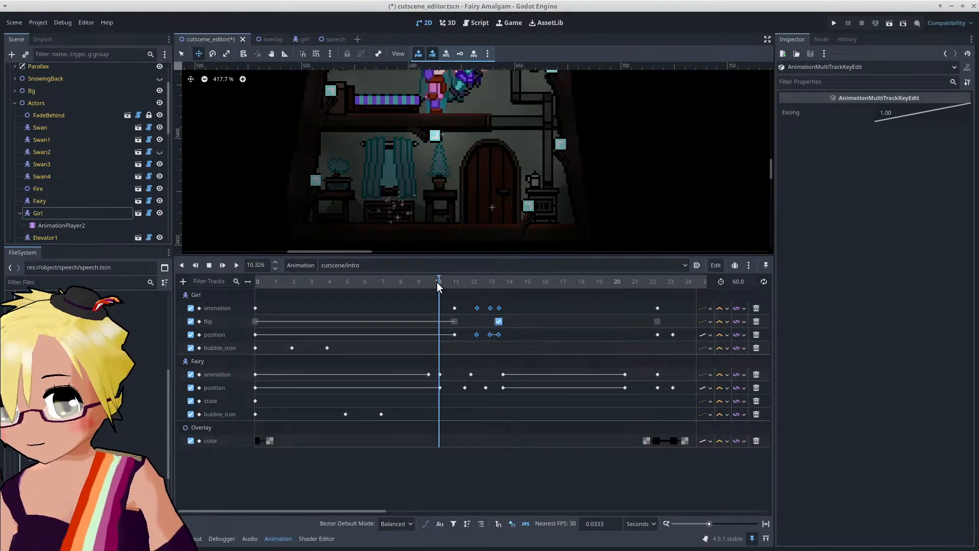
click(236, 265)
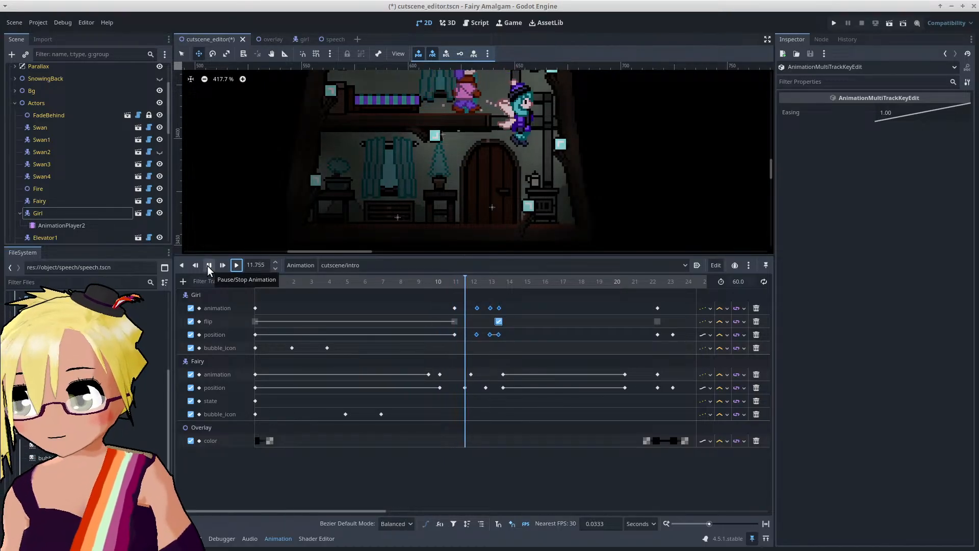
click(209, 266)
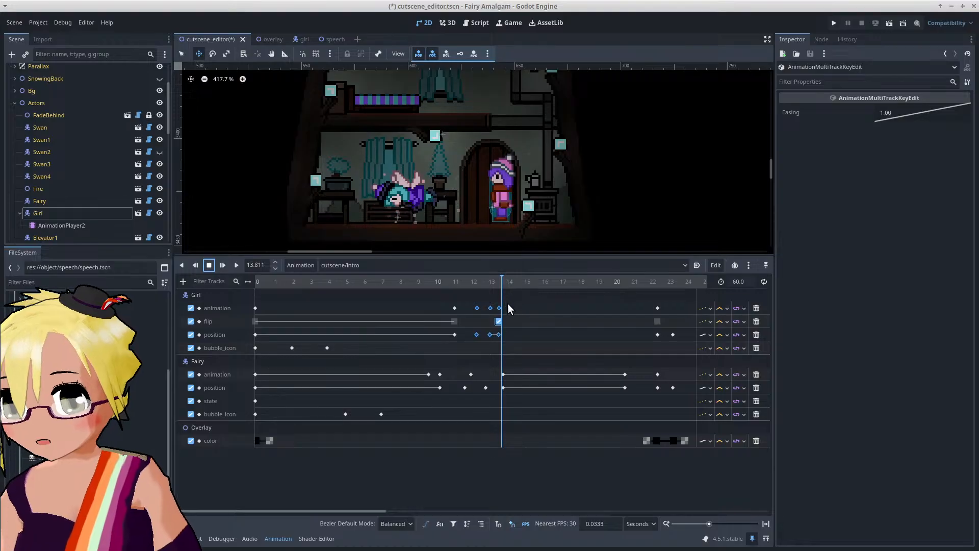
Step: Move Girl's walk, flip and position keys slightly earlier to about 13.5 s and duplicate them at about 16.4 s
drag(507, 303, 496, 335)
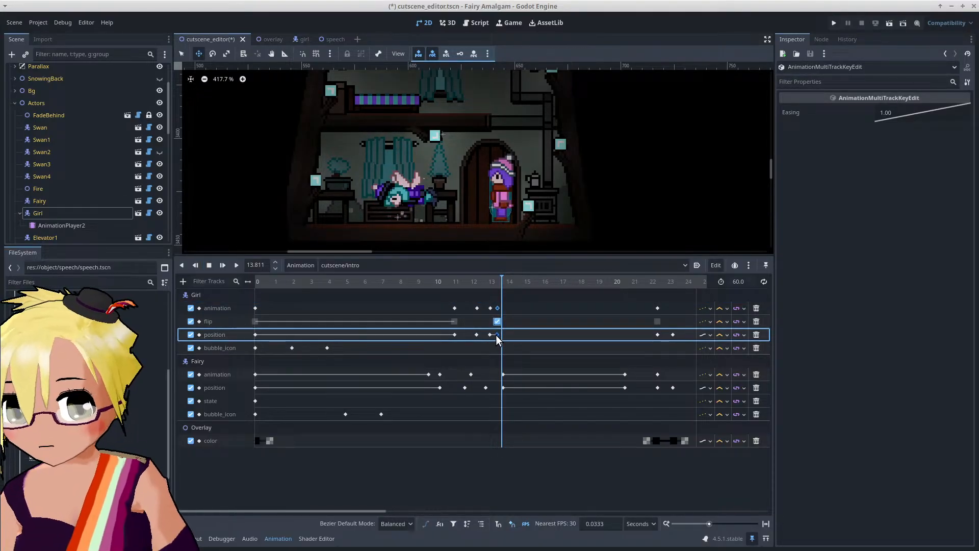
drag(484, 283, 506, 289)
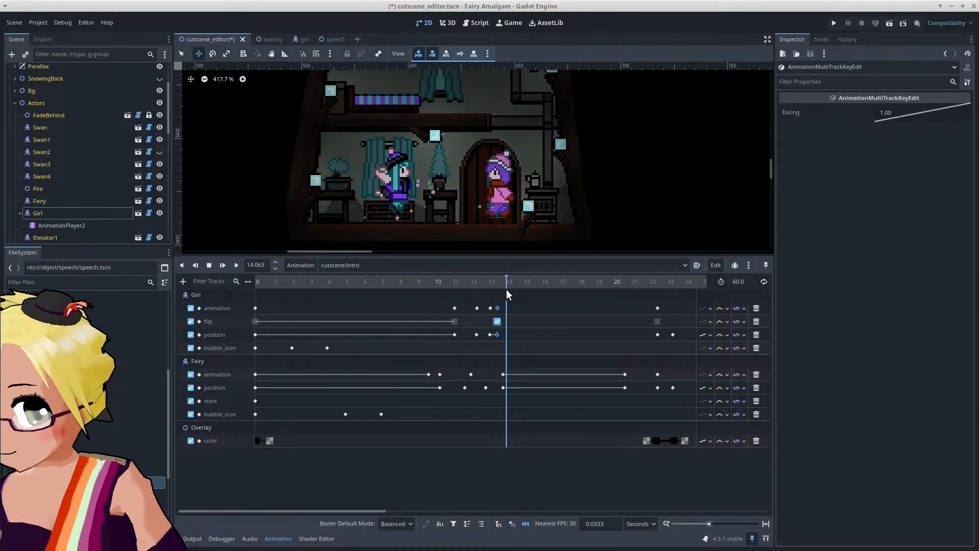
click(506, 313)
right_click(548, 307)
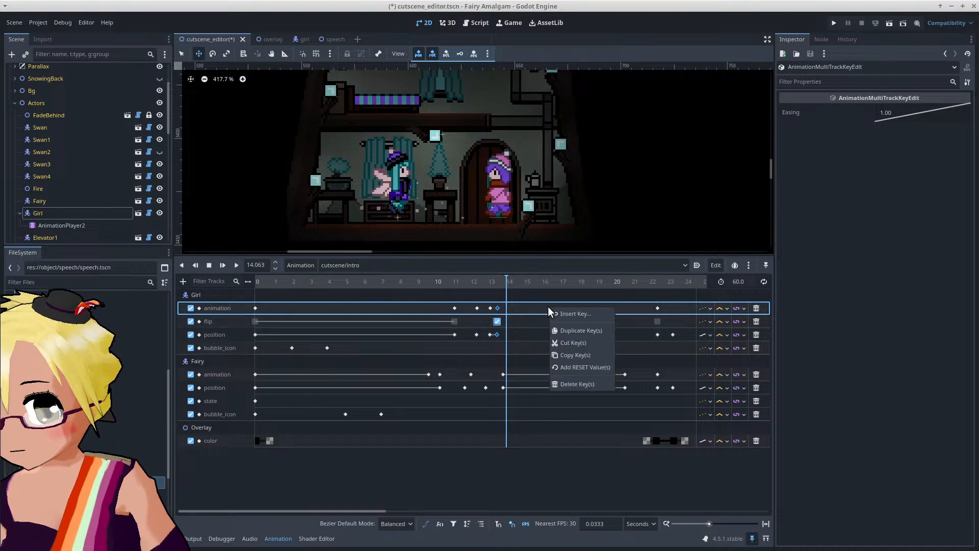
click(572, 330)
Step: Move Girl toward Fairy to position -2422, 50, set her animation to stand, and key both at about 15.4 s
click(531, 286)
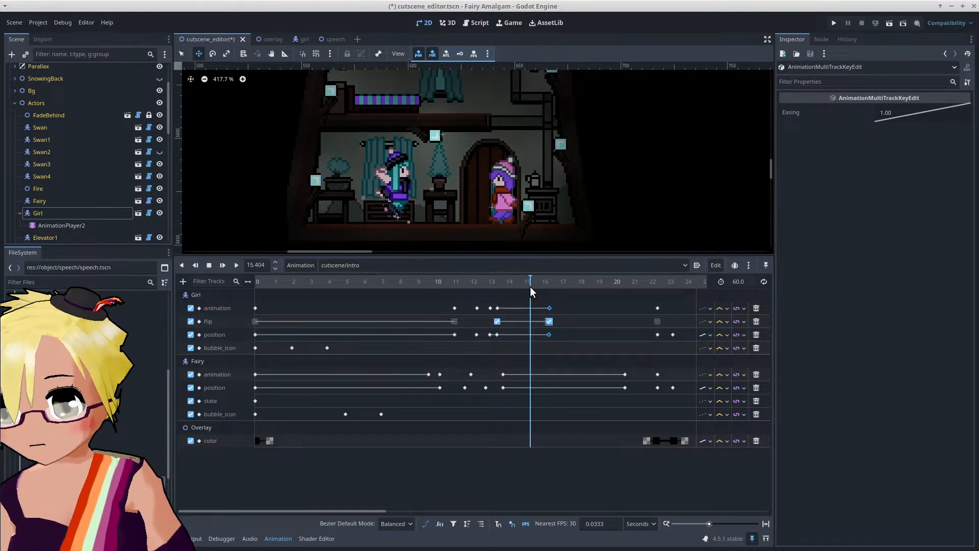
click(102, 212)
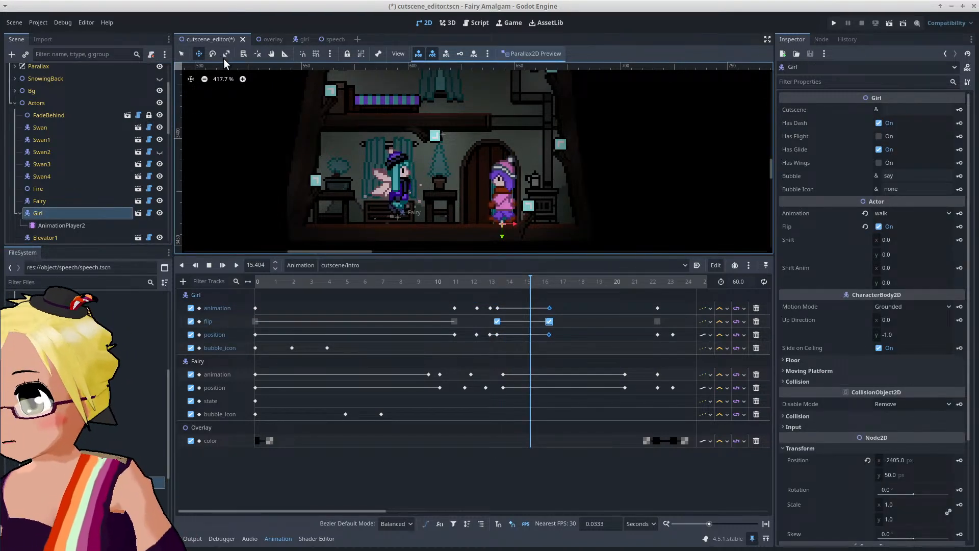
scroll(441, 190, up, 3)
drag(512, 198, 458, 198)
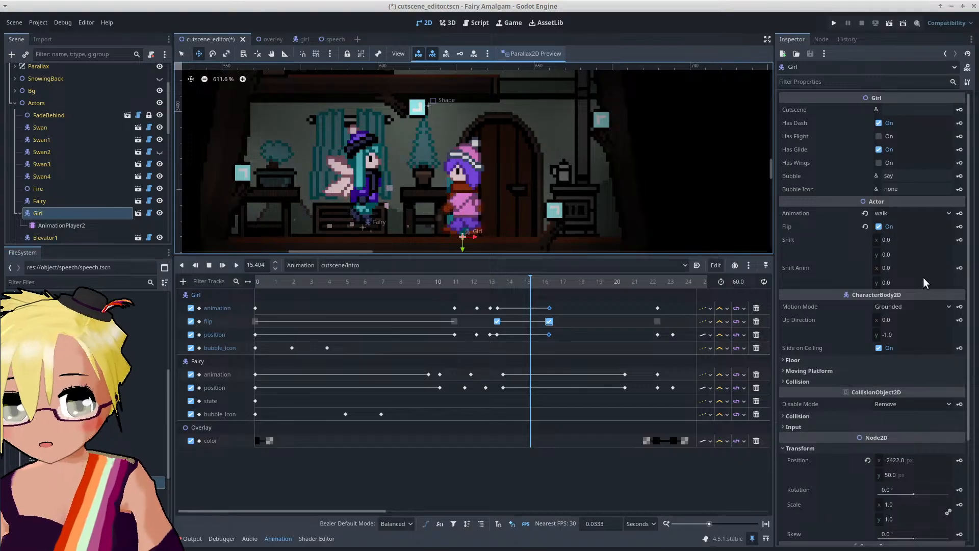
click(912, 214)
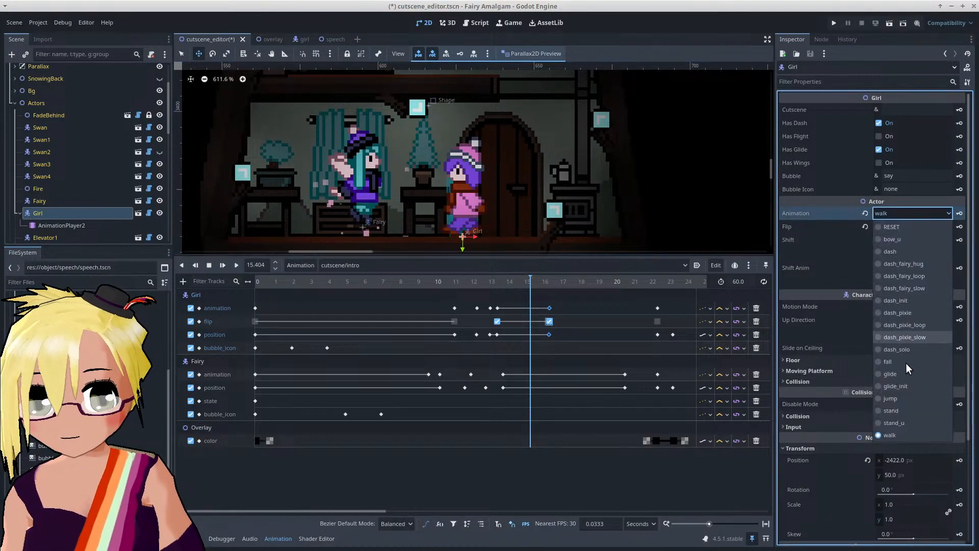
click(902, 411)
click(959, 214)
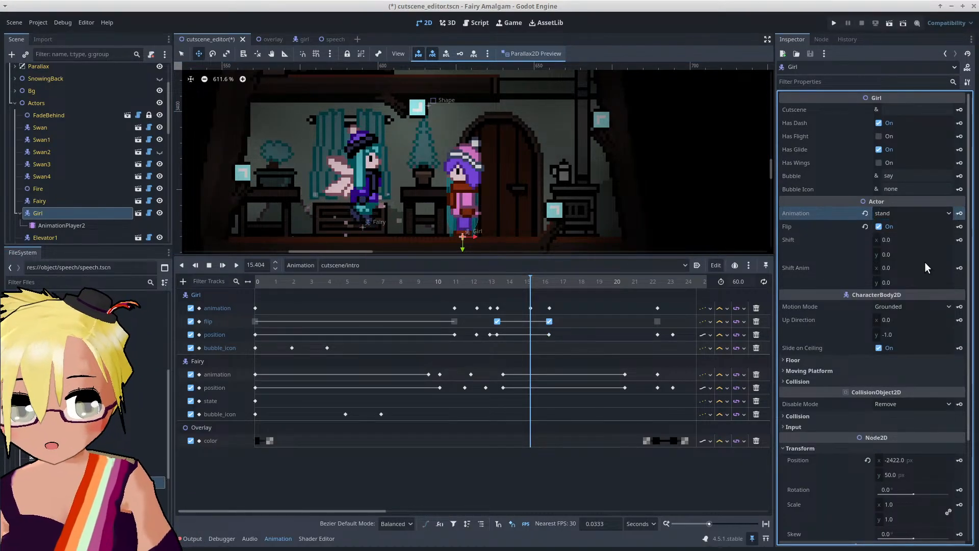
scroll(908, 297, down, 4)
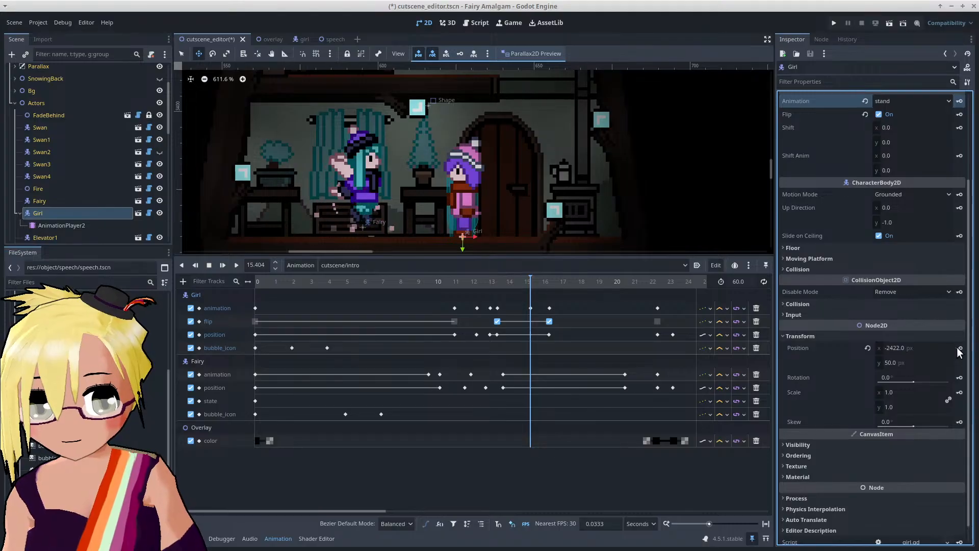
click(959, 348)
scroll(916, 250, up, 4)
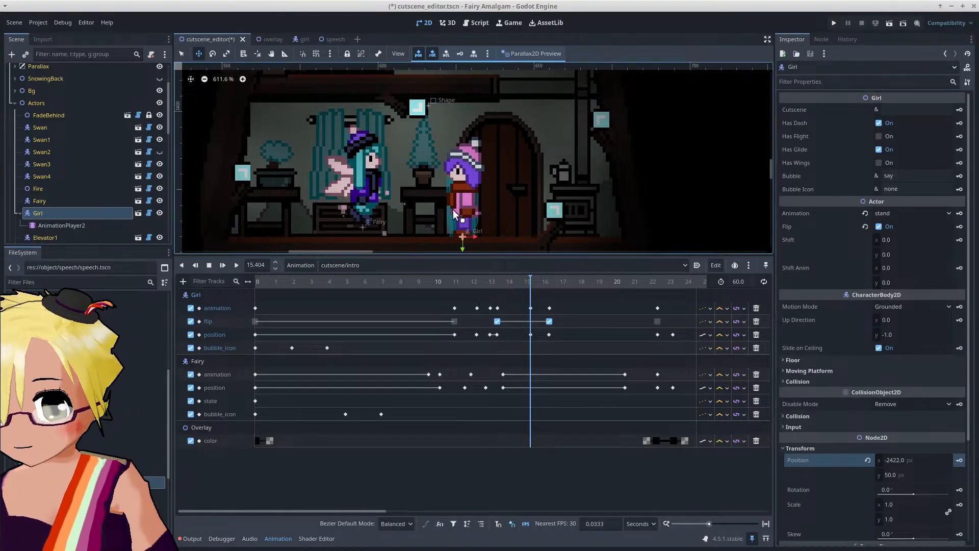
Step: Play the intro cutscene from the start with the whole room in view to check both actors' motion
scroll(453, 210, down, 3)
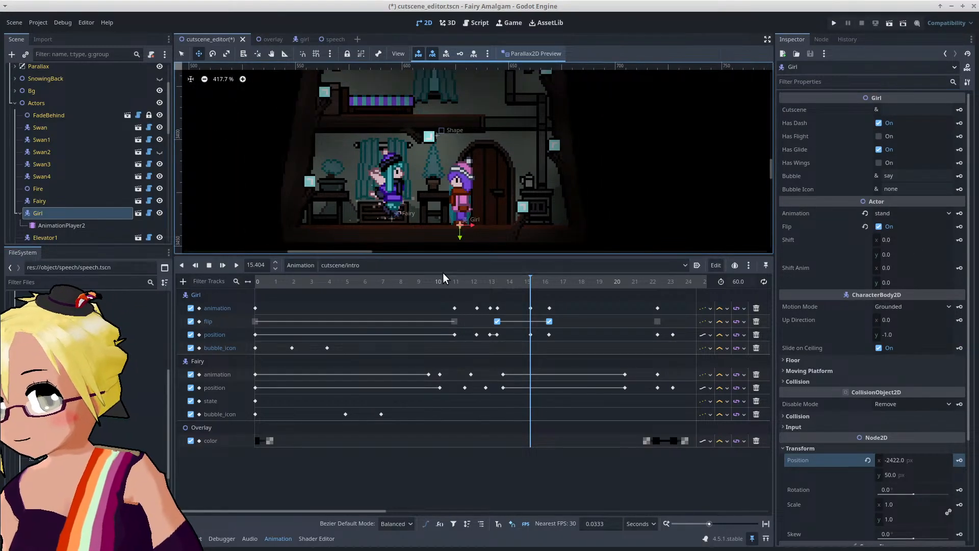
click(265, 281)
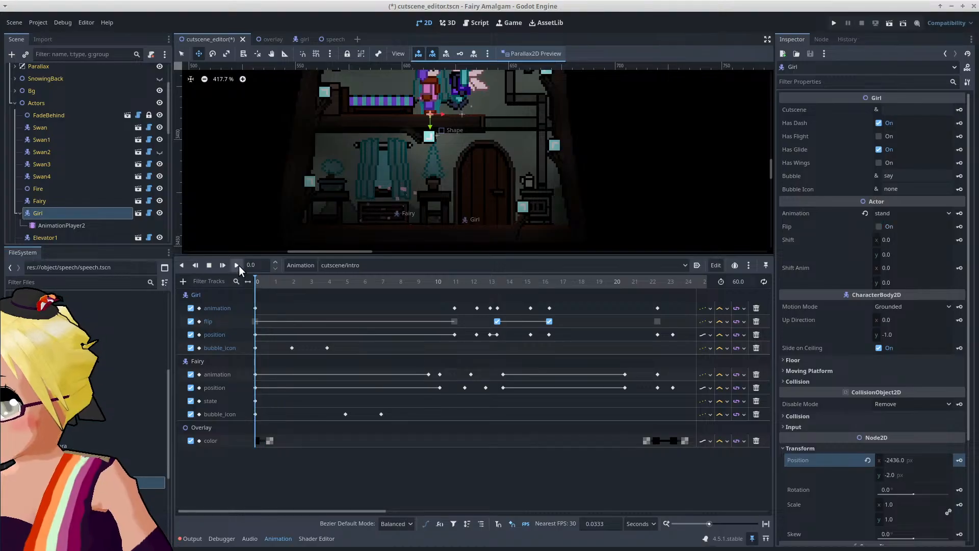
click(237, 264)
scroll(463, 162, down, 3)
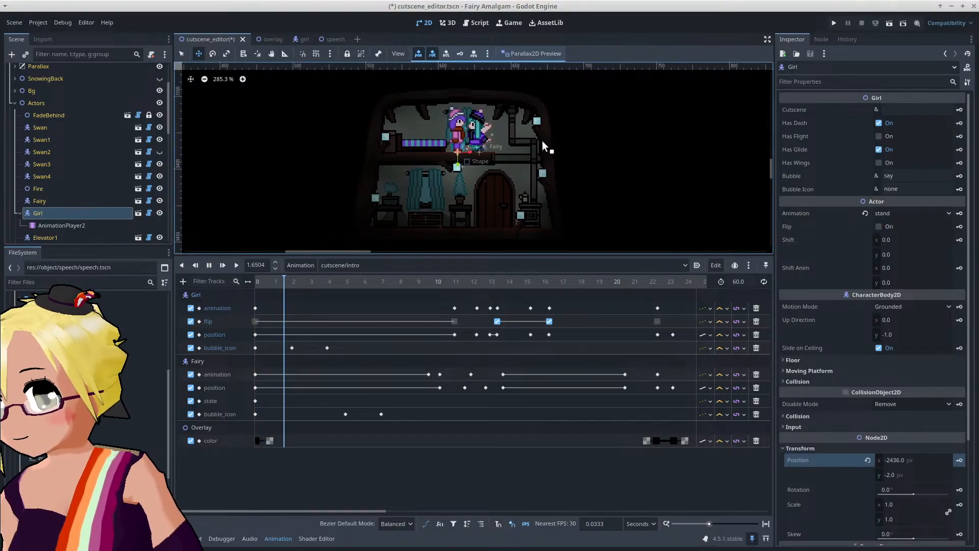
scroll(543, 141, down, 1)
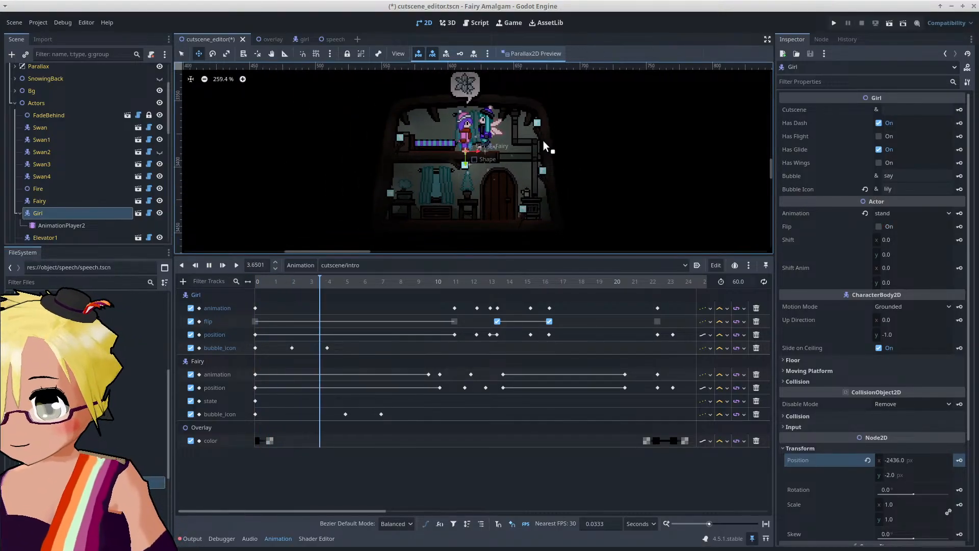
middle_drag(543, 141, 552, 158)
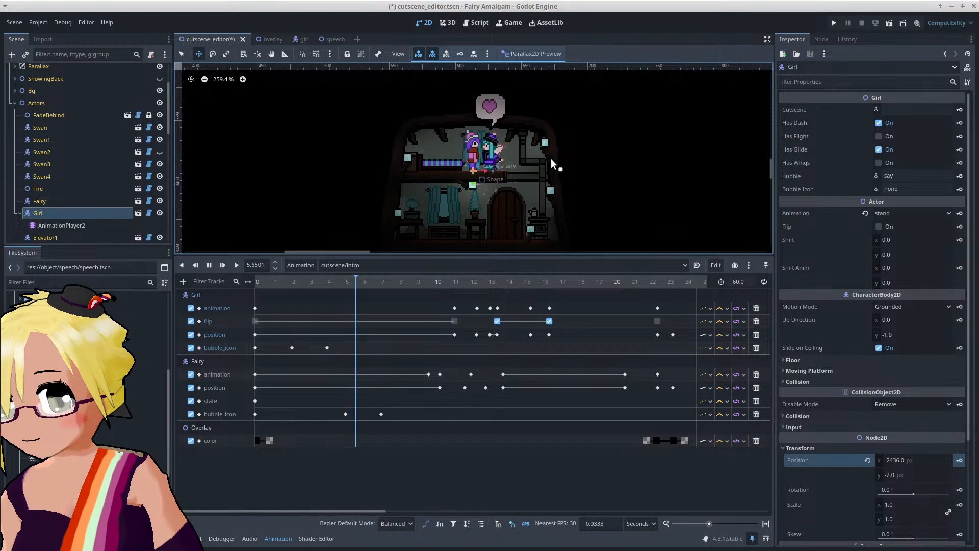
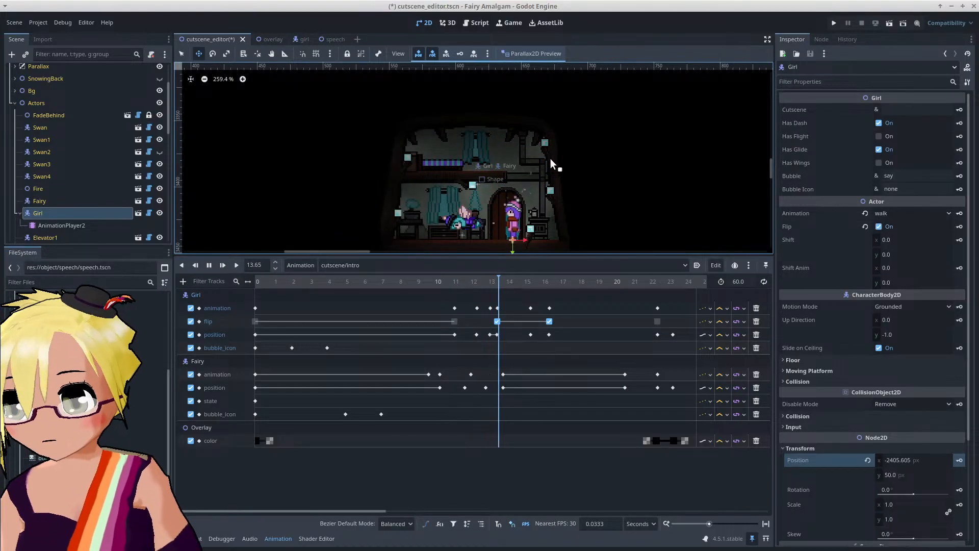
click(208, 266)
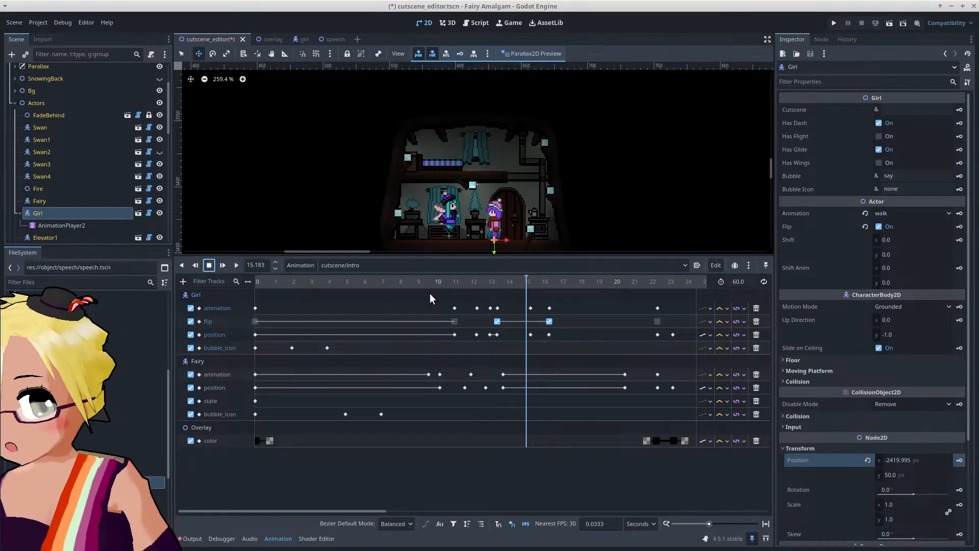
Step: Set Fairy's animation to still_r and key it at about 7.62 s
drag(396, 278, 432, 284)
drag(366, 286, 390, 283)
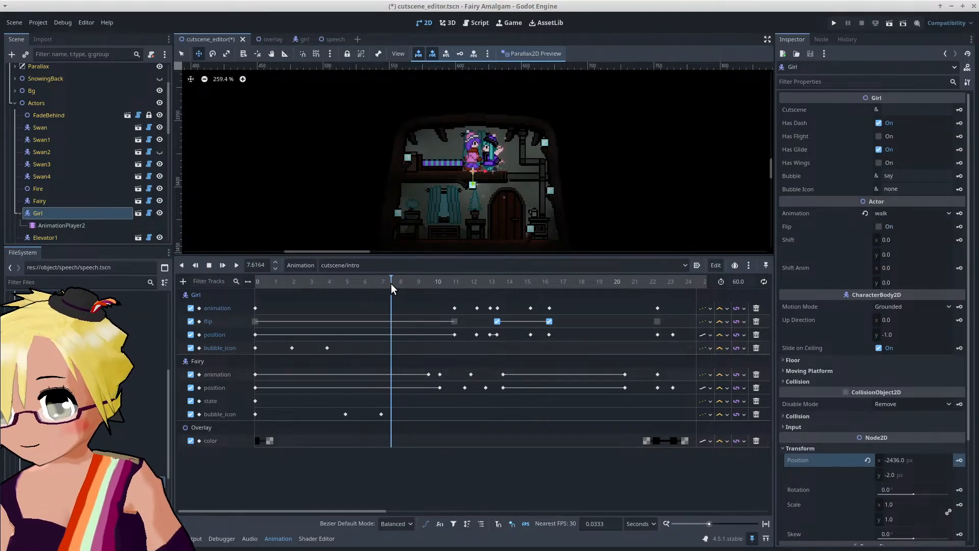
click(88, 203)
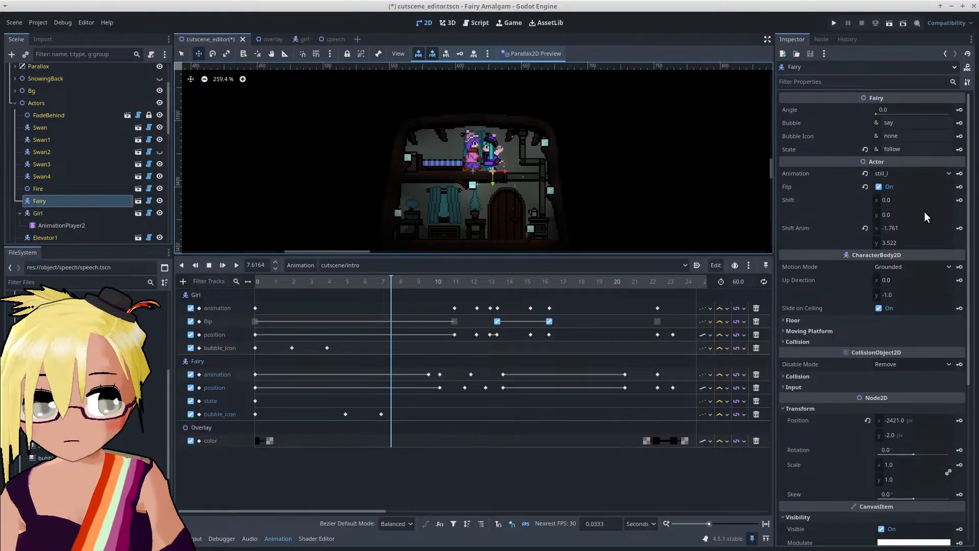
click(905, 175)
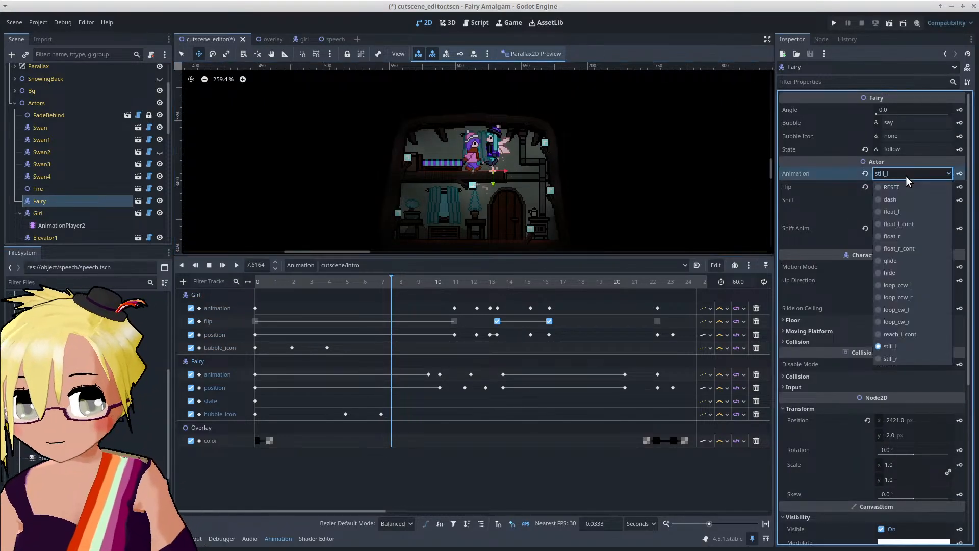
click(899, 300)
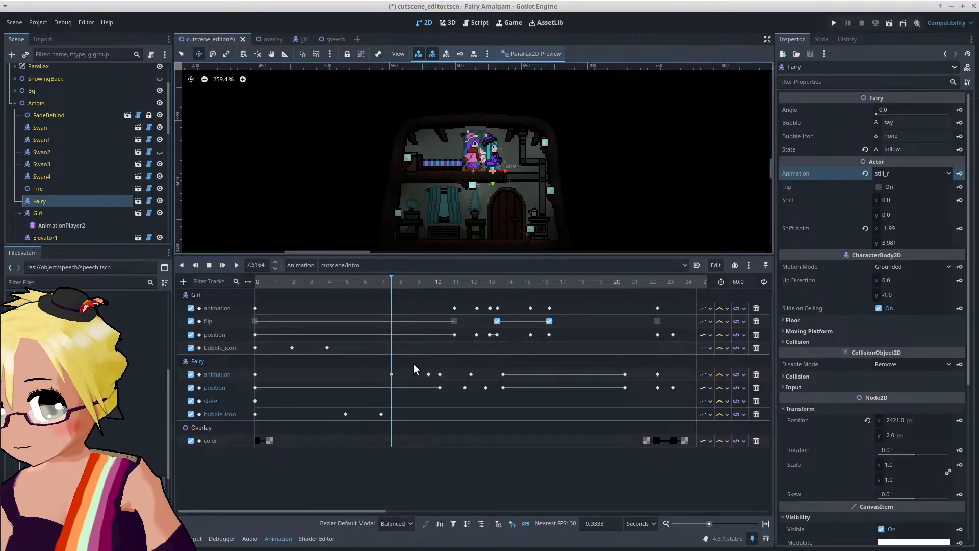
Step: Shift Fairy's animation and position keys between about 9.7 and 13.9 s roughly 0.9 s earlier and replay from about 5 s
drag(413, 364, 684, 405)
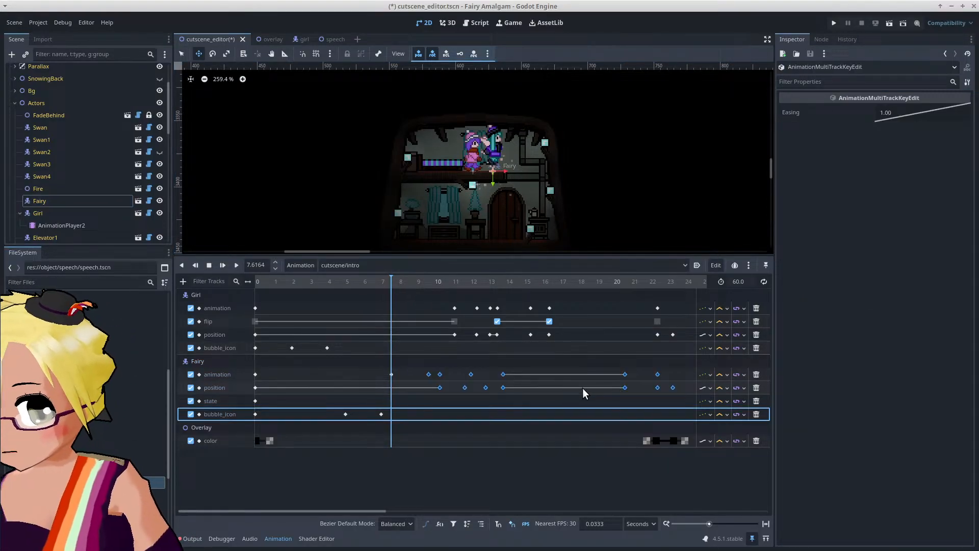
click(611, 403)
drag(533, 401, 409, 372)
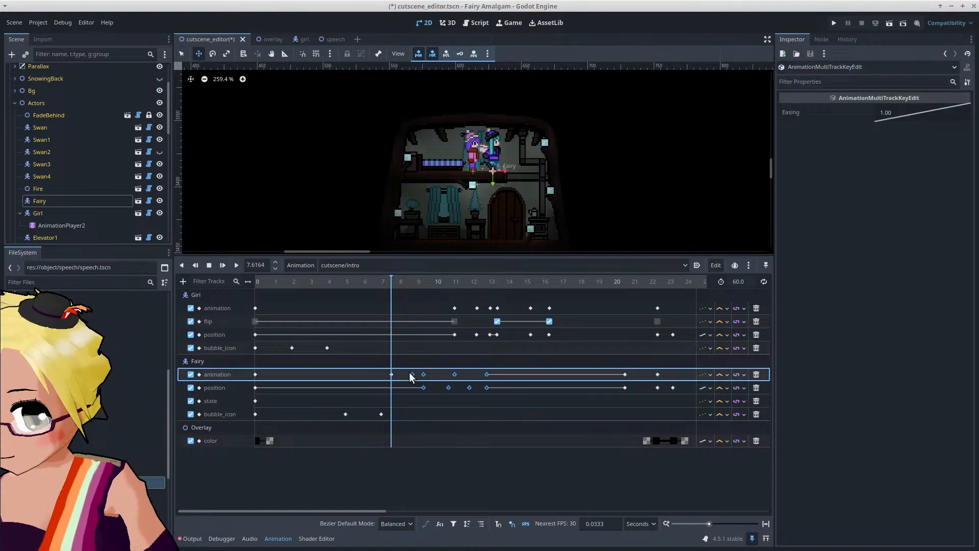
click(347, 282)
click(234, 266)
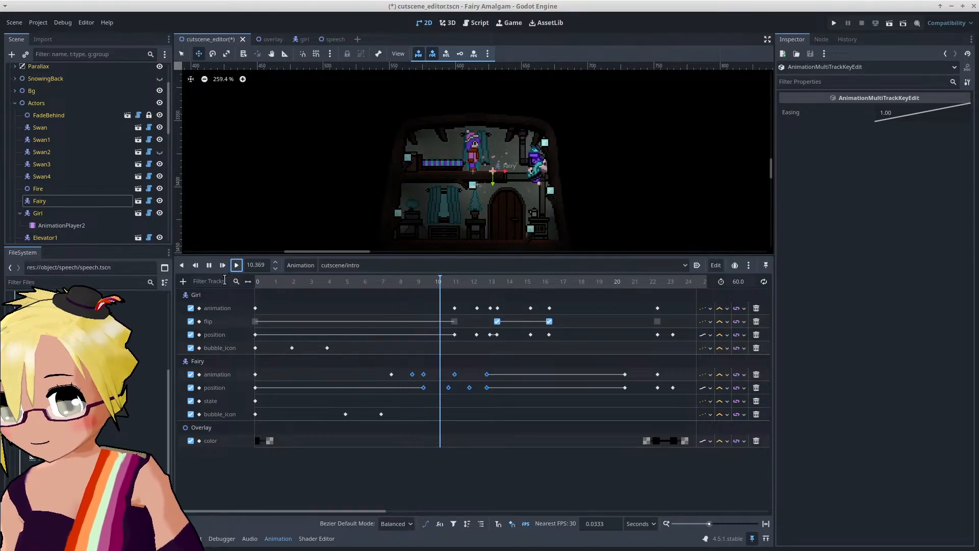
click(209, 265)
Step: Delete Fairy's still_l animation key at 8.8 s and replay her flight down from just before 7 s
click(424, 374)
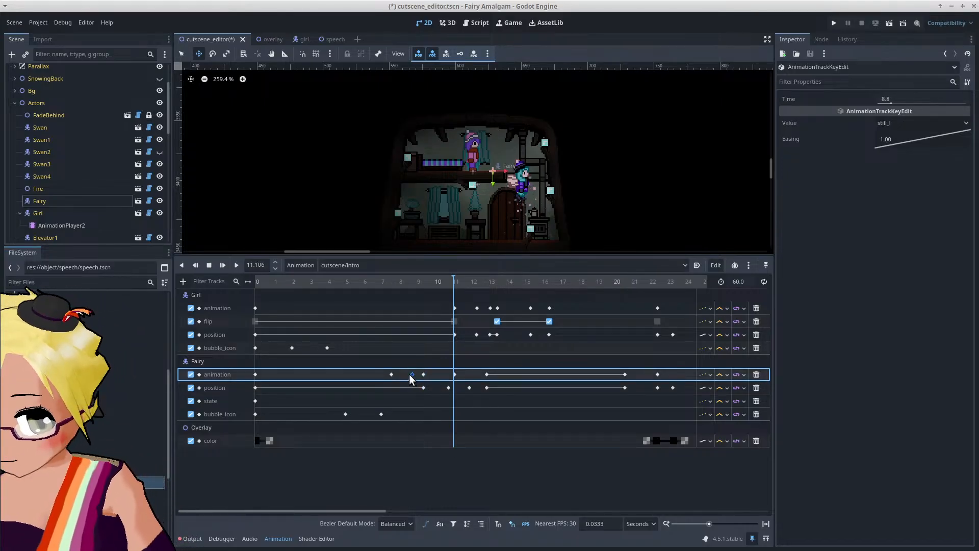
key(Delete)
click(374, 279)
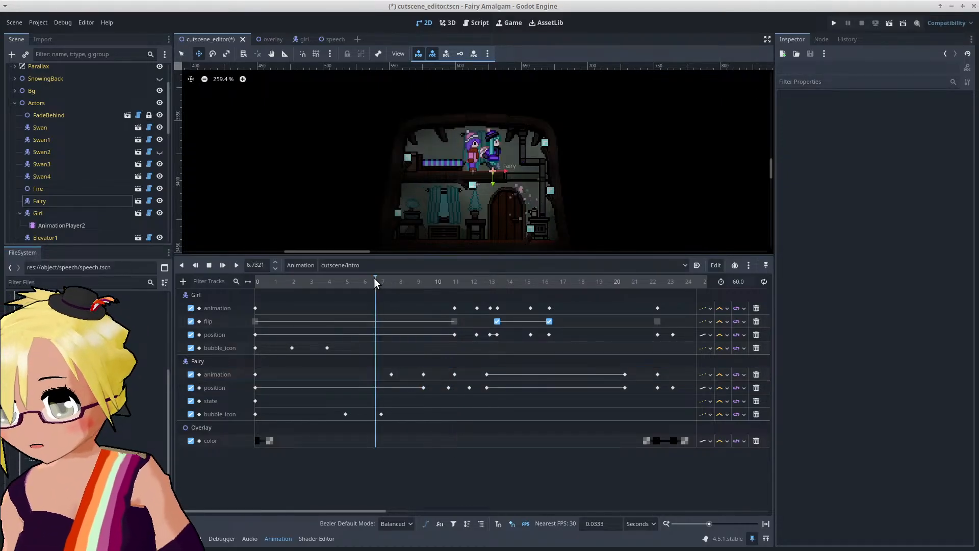
click(235, 261)
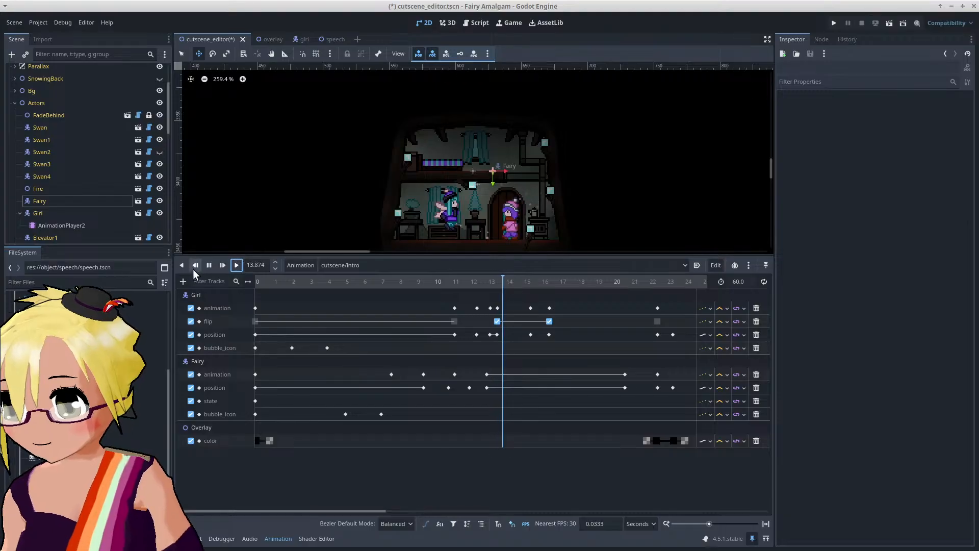
click(209, 264)
drag(406, 281, 386, 296)
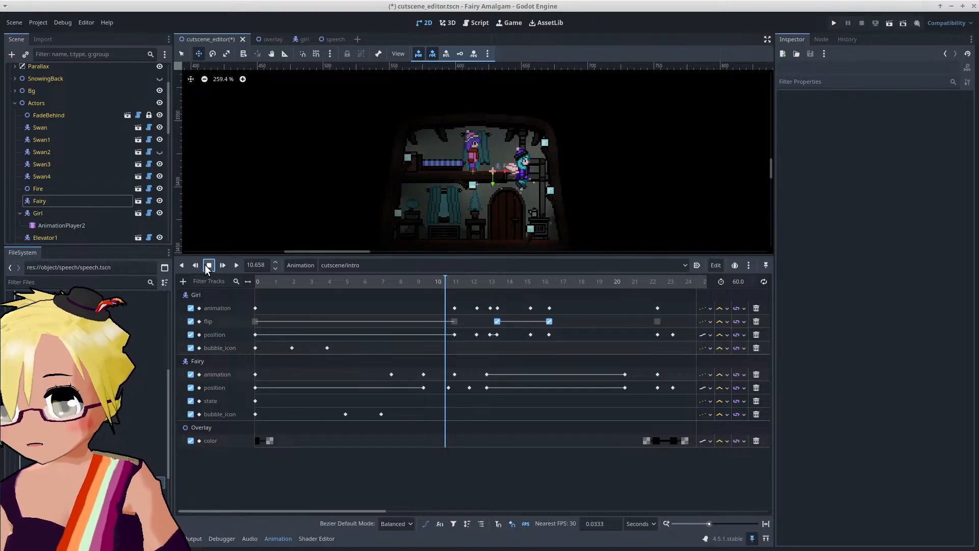
click(377, 283)
click(236, 265)
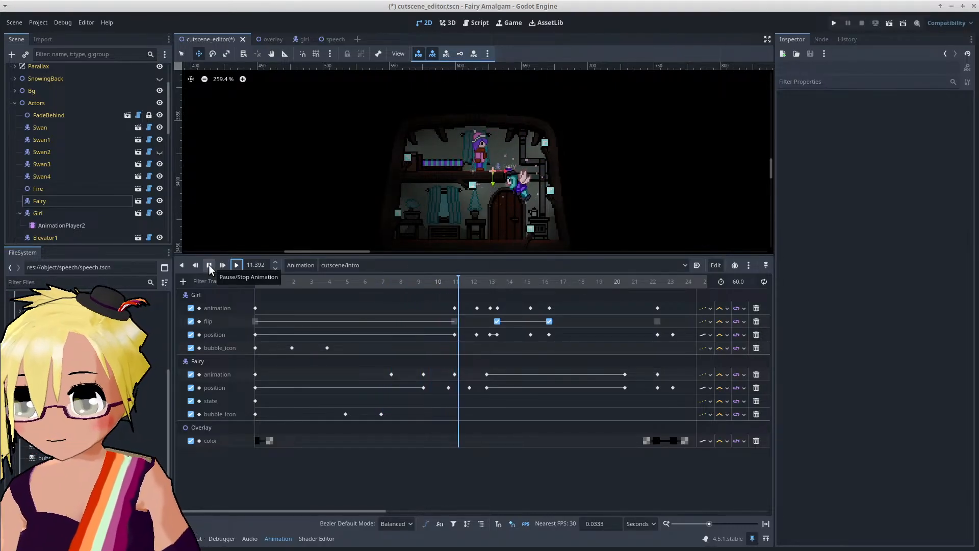
click(209, 264)
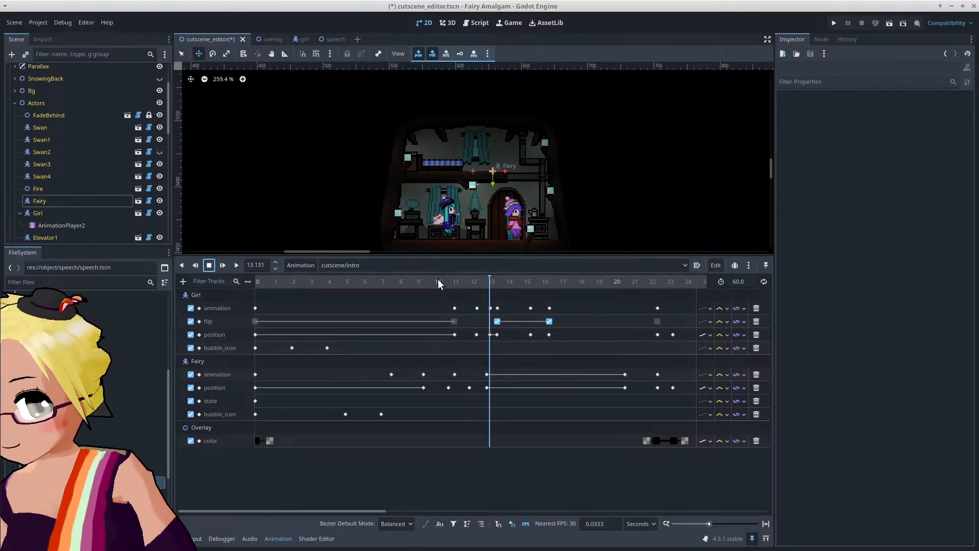
Step: Move Fairy's position key with value -2410, 44 to 11.7 s and replay her descent
drag(438, 278, 456, 283)
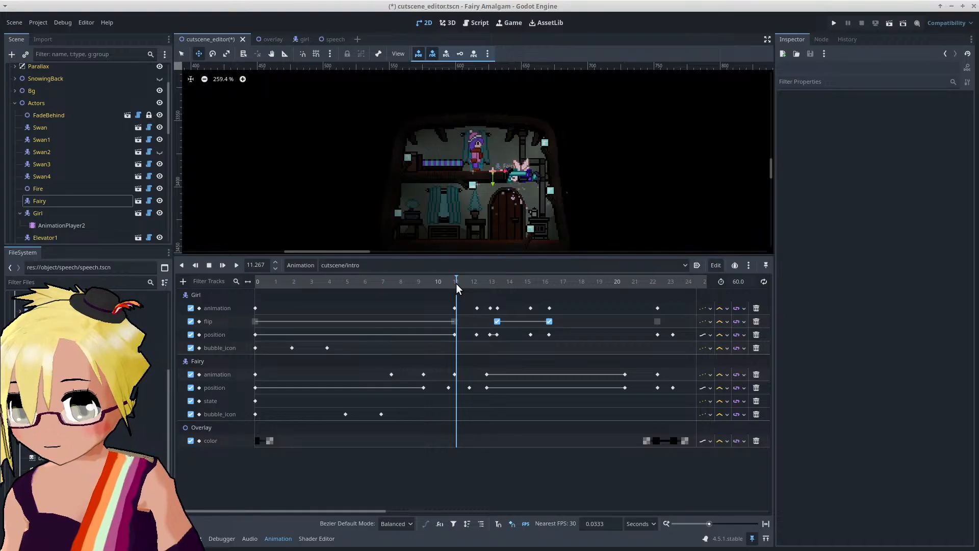
drag(469, 388, 463, 388)
drag(413, 284, 403, 283)
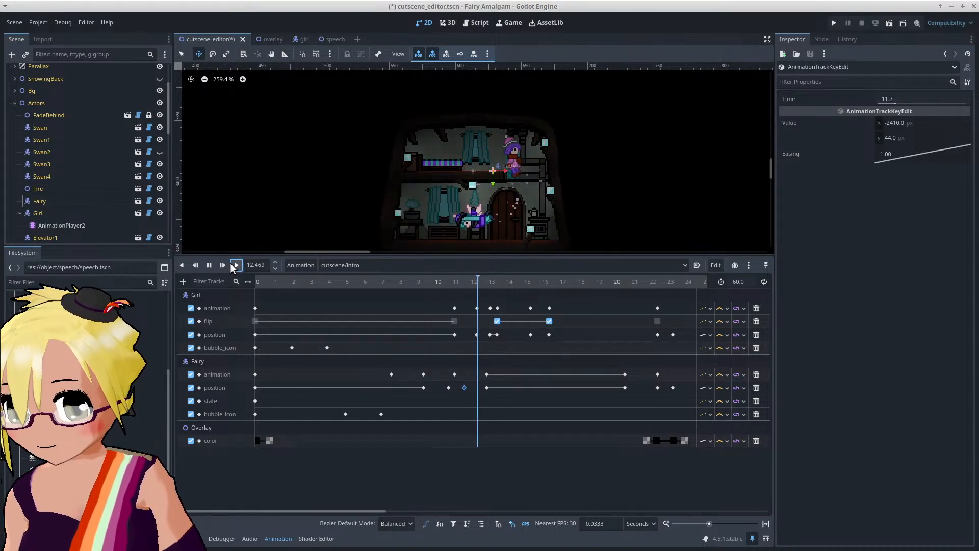
click(415, 281)
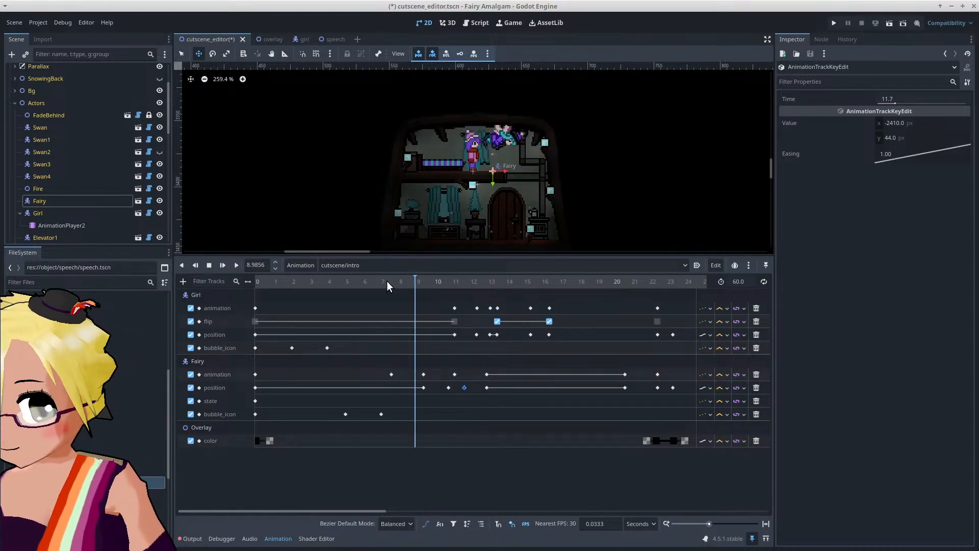
click(384, 281)
click(235, 265)
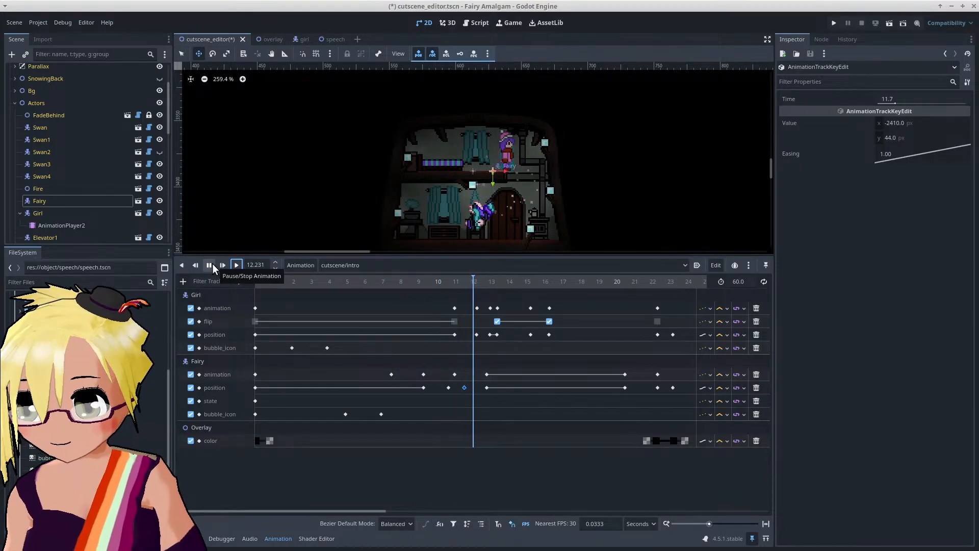
click(210, 264)
Step: Shift Fairy's float_l_cont animation key and the two mid-flight position keys about 0.3 s earlier and replay the flight
drag(426, 280, 459, 286)
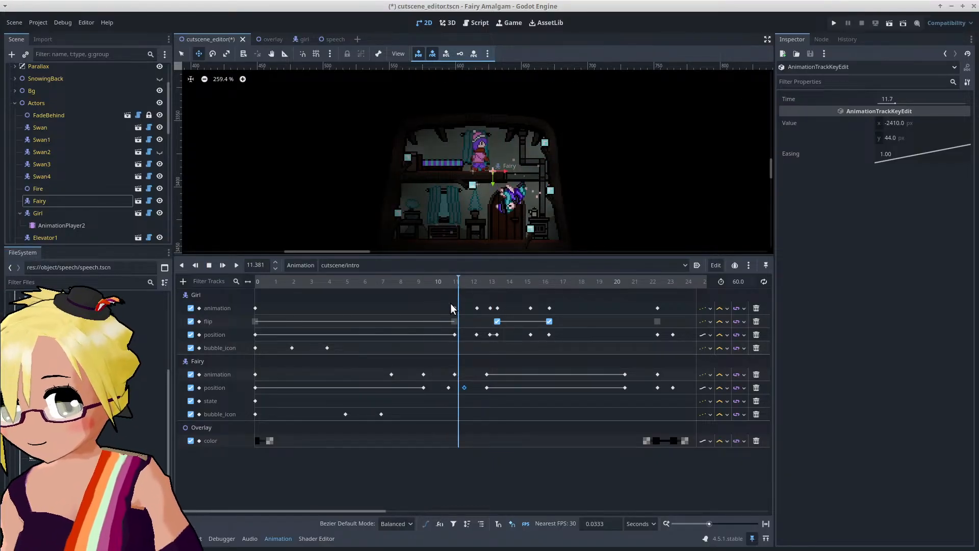
drag(477, 375, 449, 387)
drag(448, 387, 442, 387)
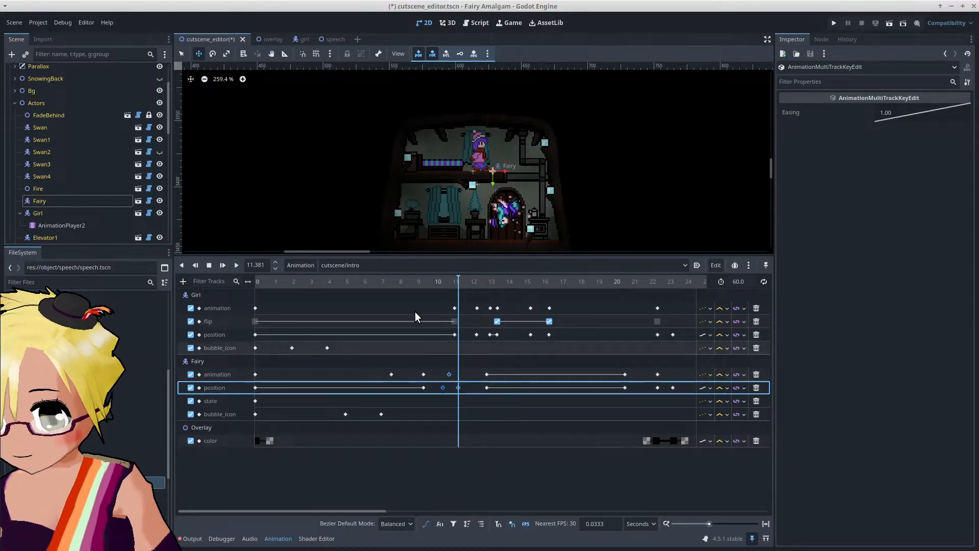
click(388, 283)
click(236, 264)
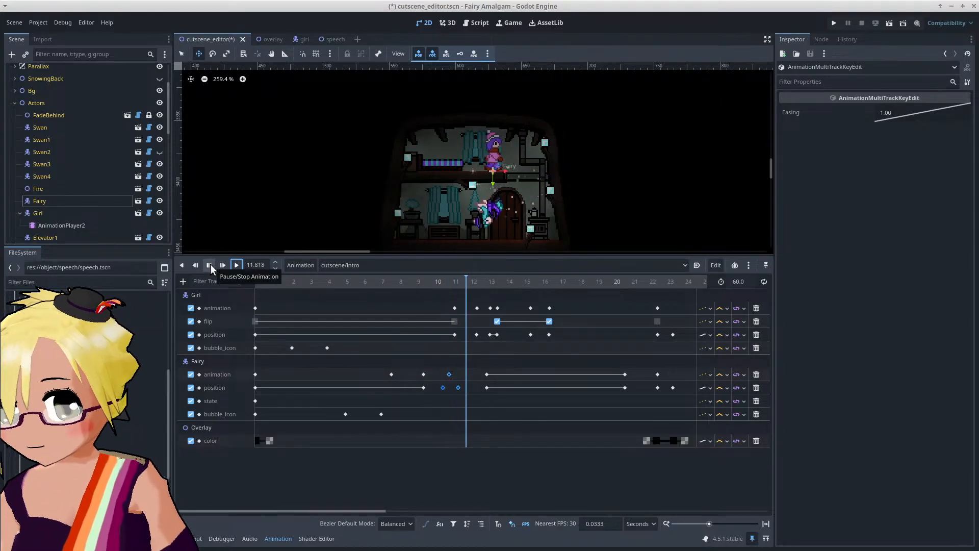
click(209, 265)
Step: Move only Fairy's float_l_cont animation key to about 11.37 s and replay from about 6.85 s
click(451, 377)
drag(449, 374, 458, 374)
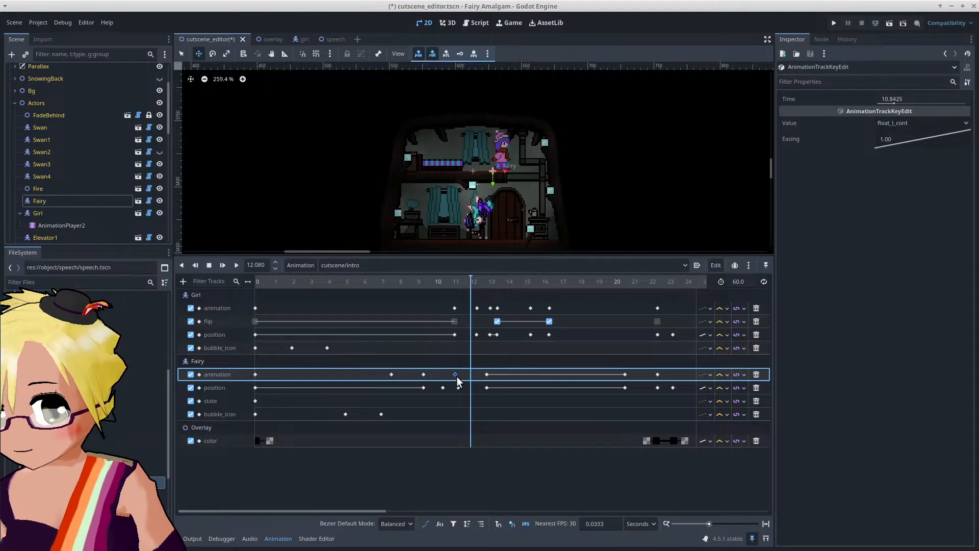
click(377, 279)
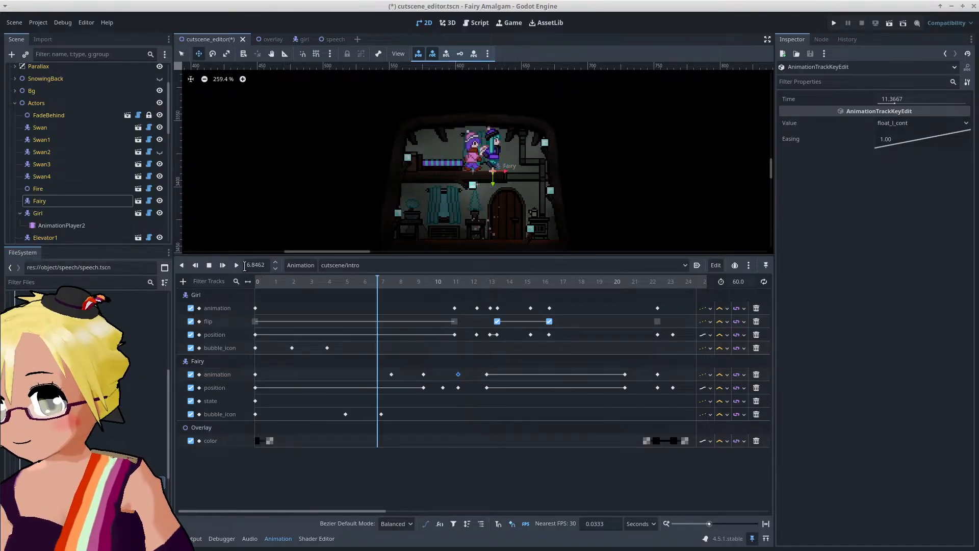
click(236, 265)
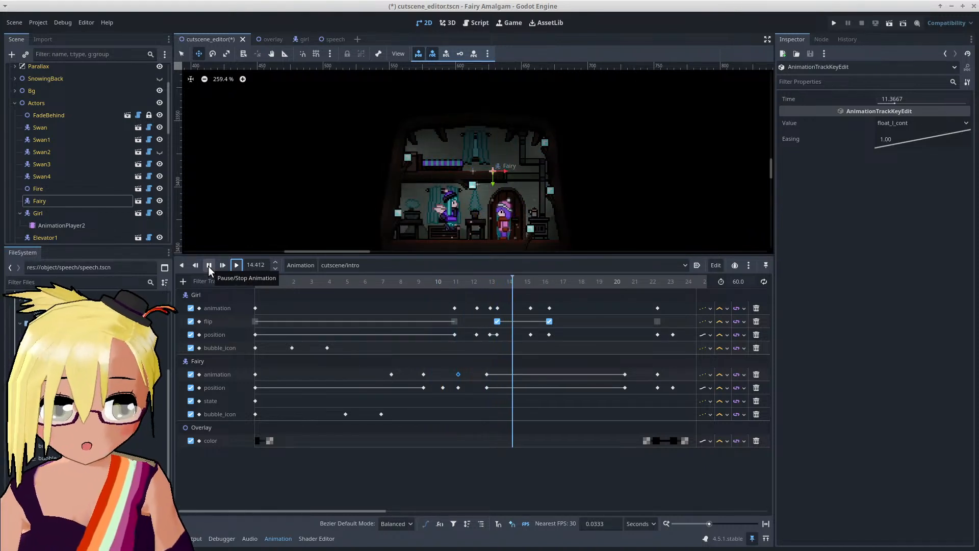
click(208, 266)
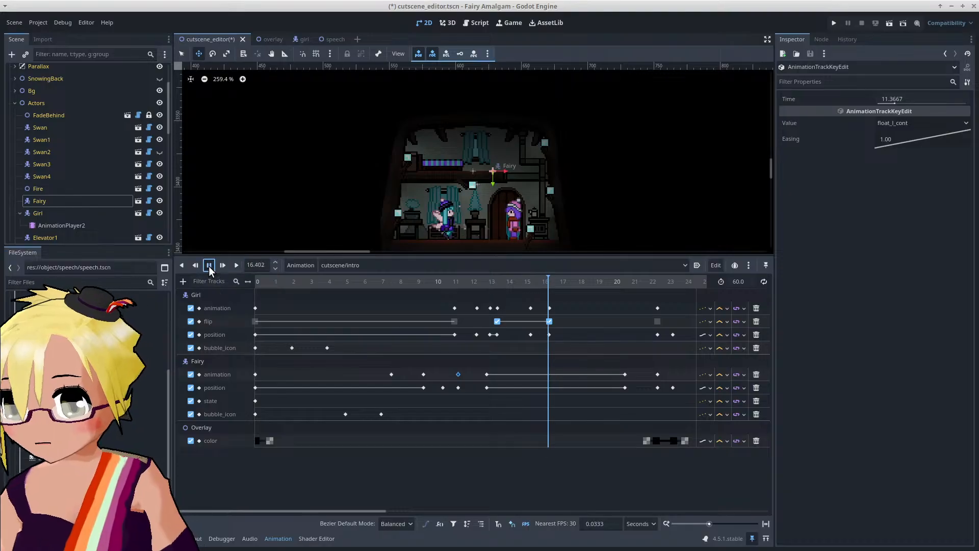
Step: Try duplicating Fairy's animation and position keys from about 13 s to about 16.5 s, and undo the duplication
drag(479, 374, 493, 391)
right_click(533, 378)
click(554, 401)
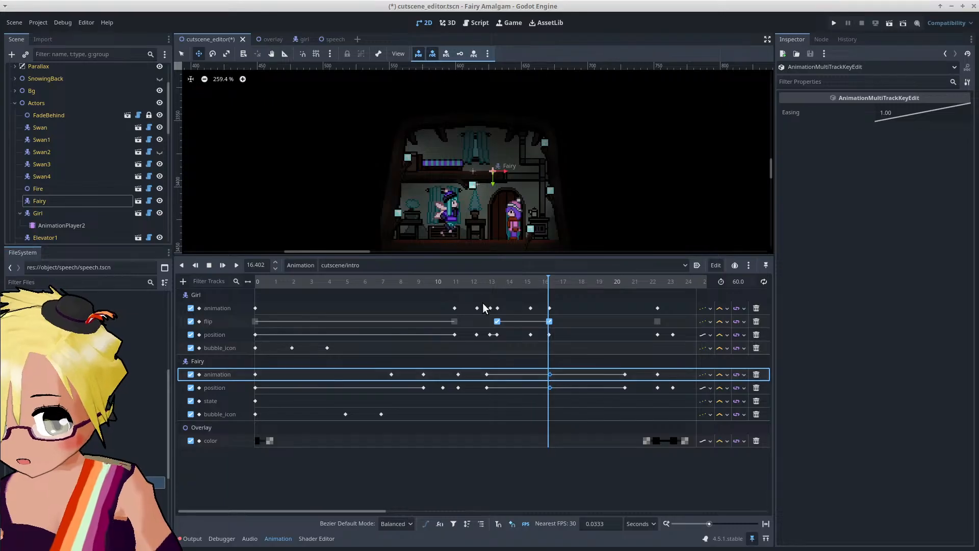
click(470, 283)
click(236, 264)
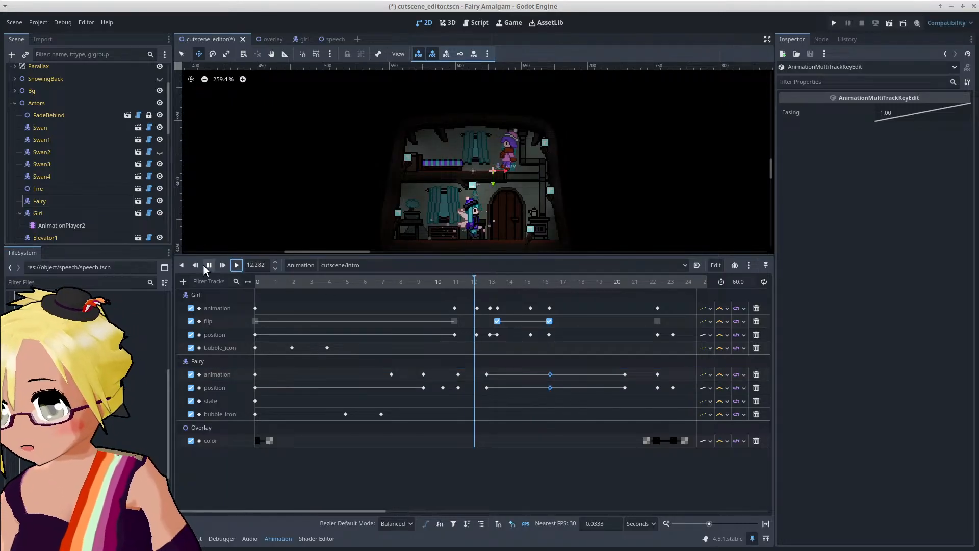
click(205, 265)
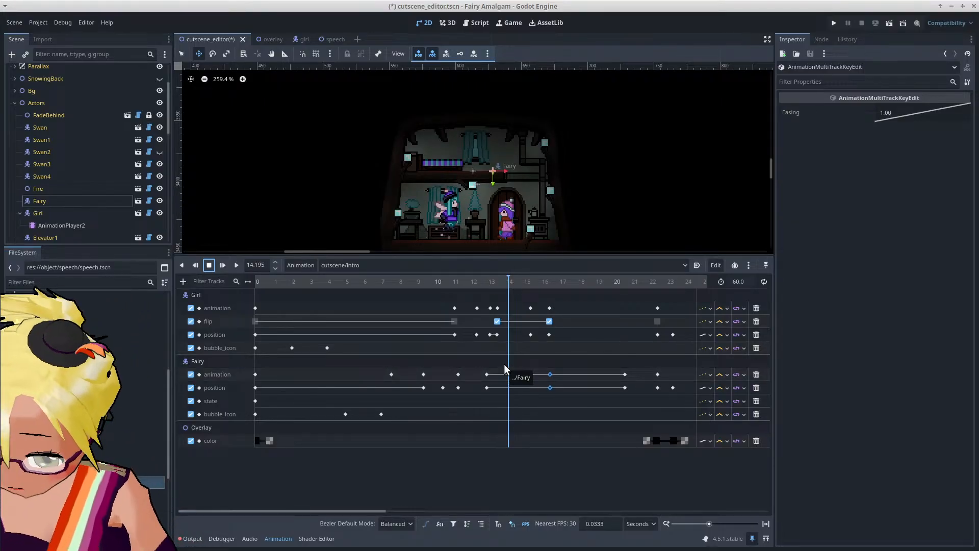
key(ctrl+z)
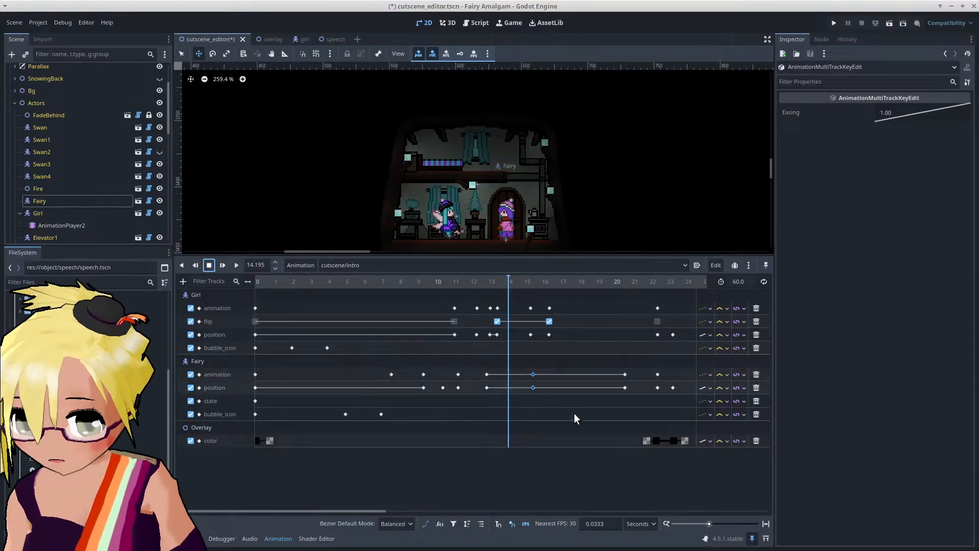
key(ctrl+z)
Step: Move Girl's last approach and turn-back keys earlier to about 14.7 s and 15.7 s and replay from about 12.75 s
drag(572, 302, 521, 332)
click(483, 281)
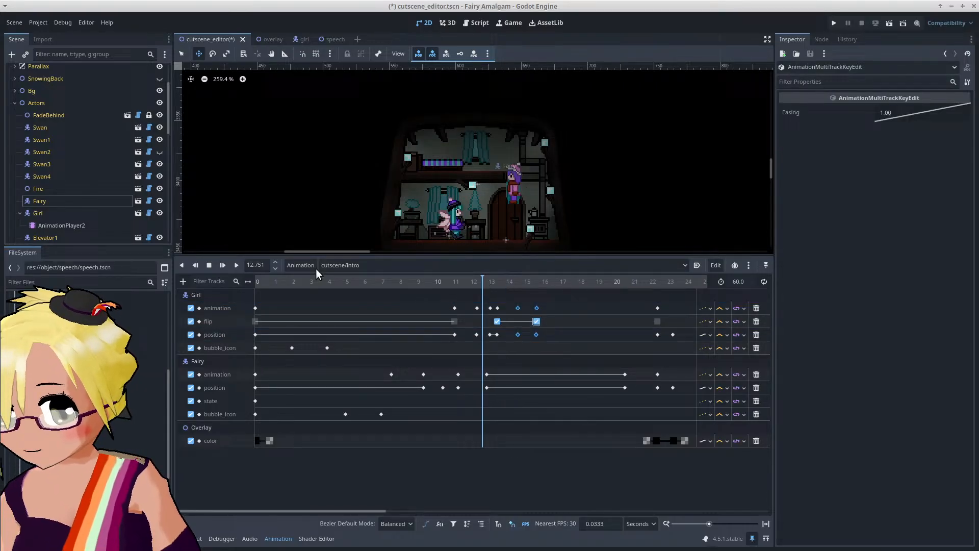
click(236, 264)
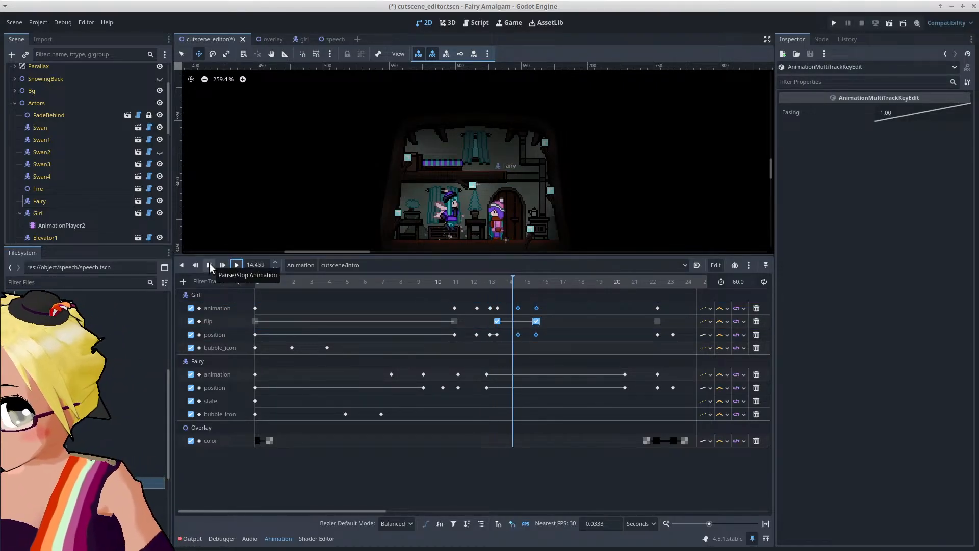
click(209, 264)
Step: Shift Girl's animation, flip and position keys slightly earlier to about 13.4, 14.6 and 15.6 s and replay her walk
drag(555, 308, 494, 334)
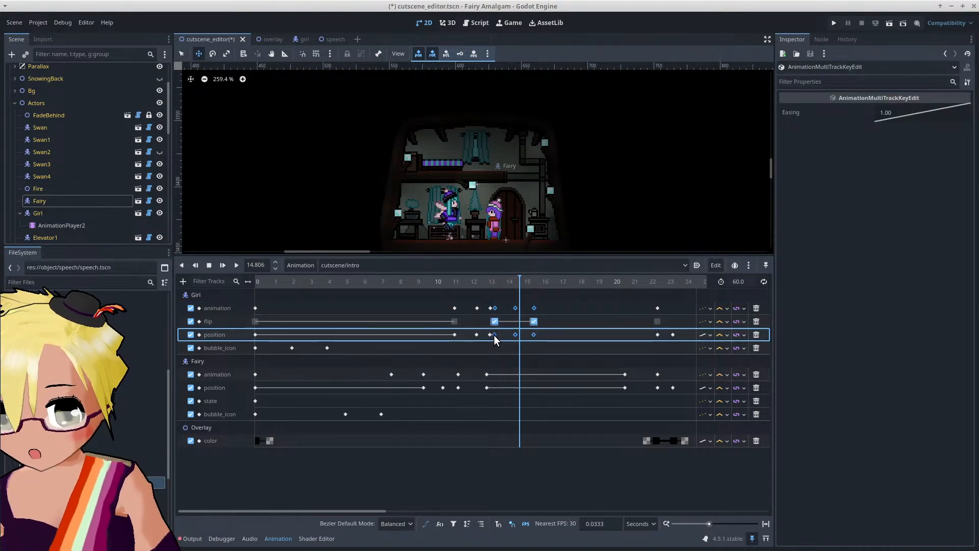
click(485, 281)
click(236, 266)
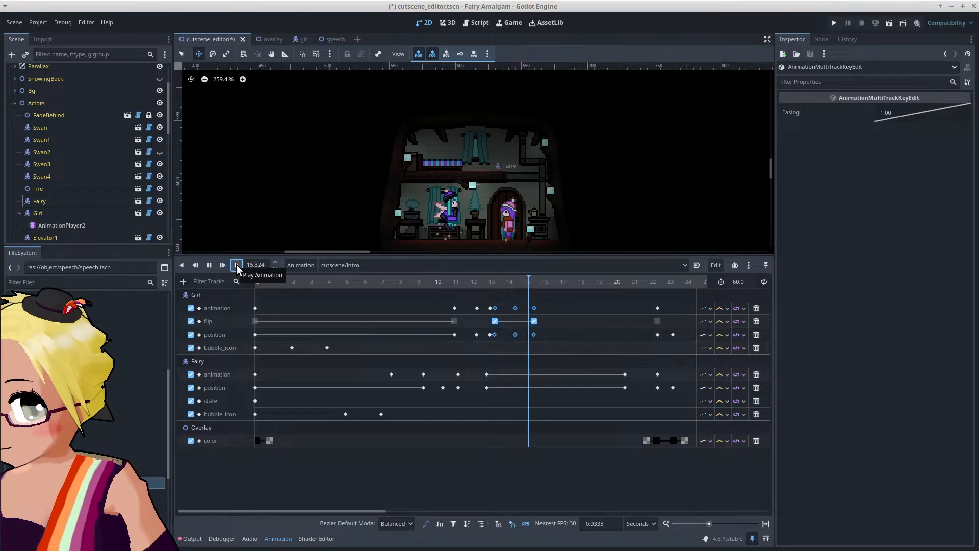
click(210, 266)
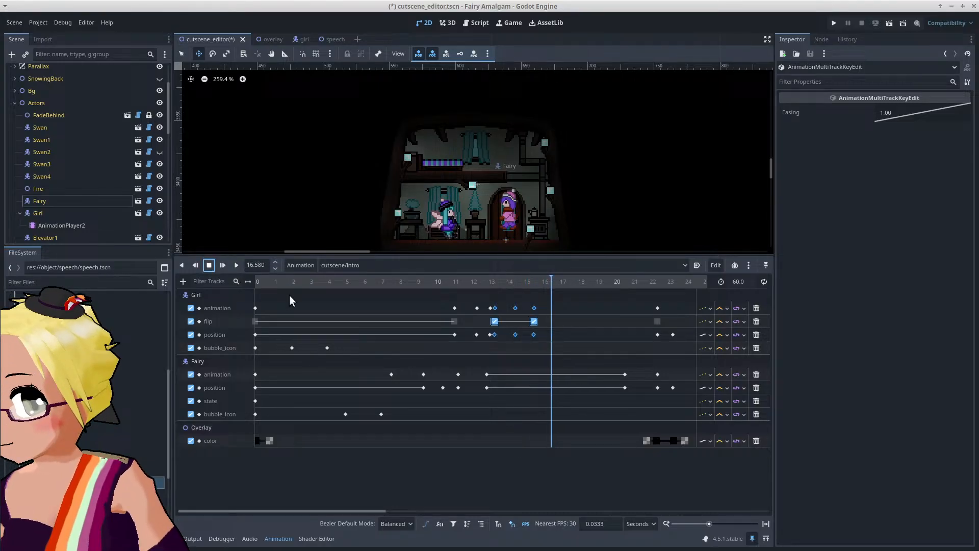
Step: Delete Girl's animation, flip and position keys at about 15.6 s
click(533, 309)
shift+click(534, 334)
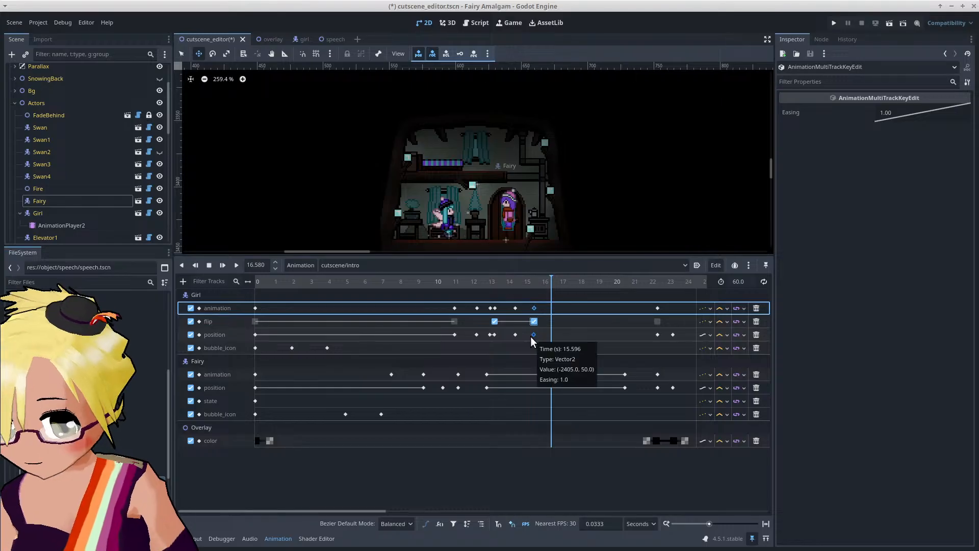
key(Delete)
Step: Duplicate Girl's animation and position keys from about 14.6 s to about 20.7 s, in line with Fairy's keys, and replay
drag(528, 306, 510, 338)
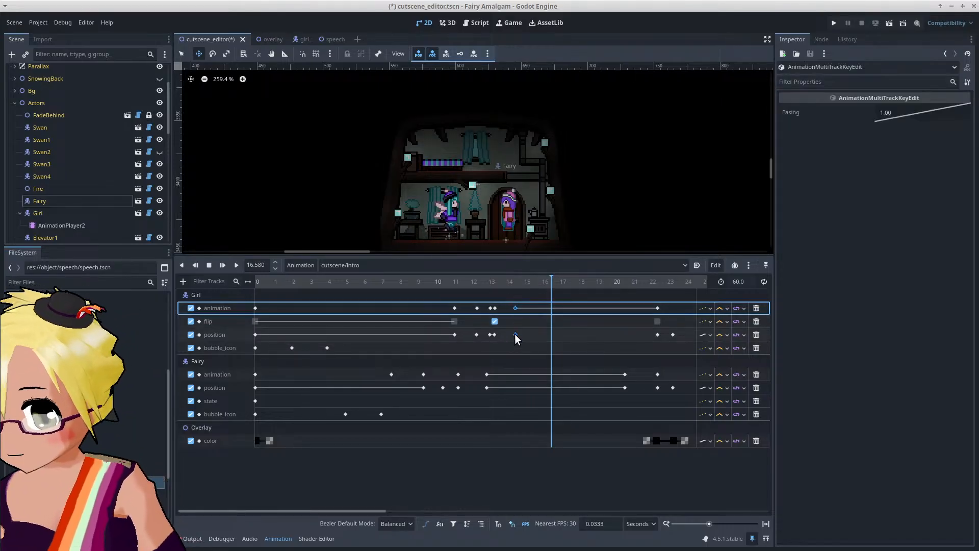
right_click(577, 307)
click(607, 331)
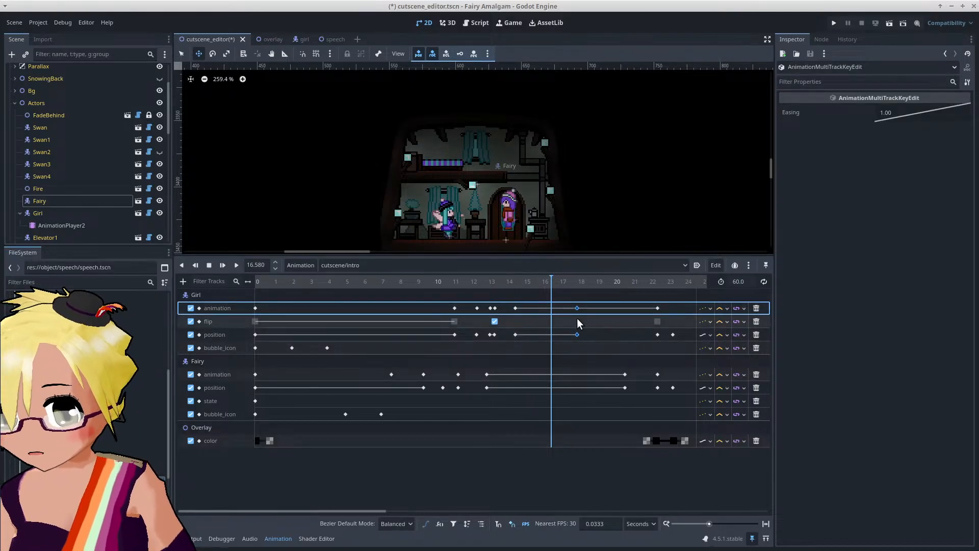
drag(573, 310, 626, 319)
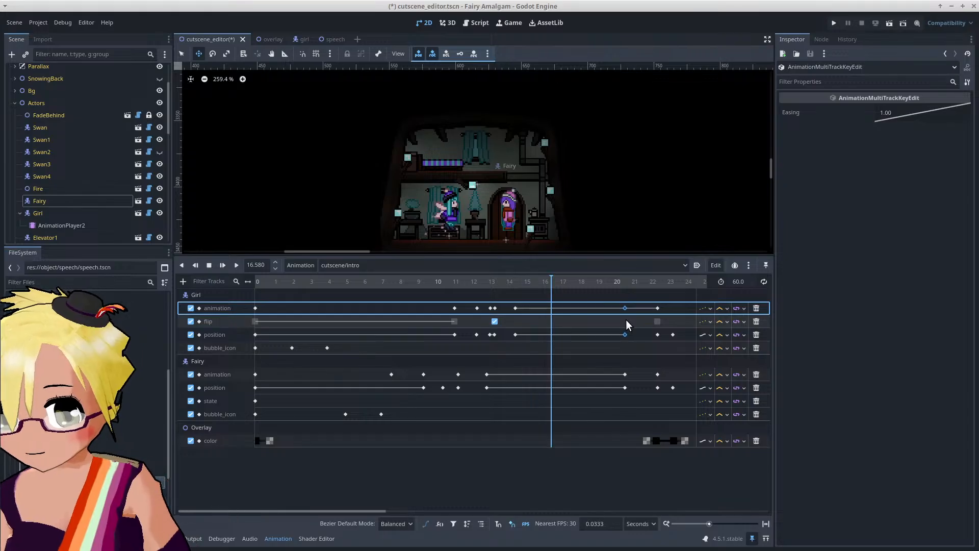
click(451, 280)
click(237, 264)
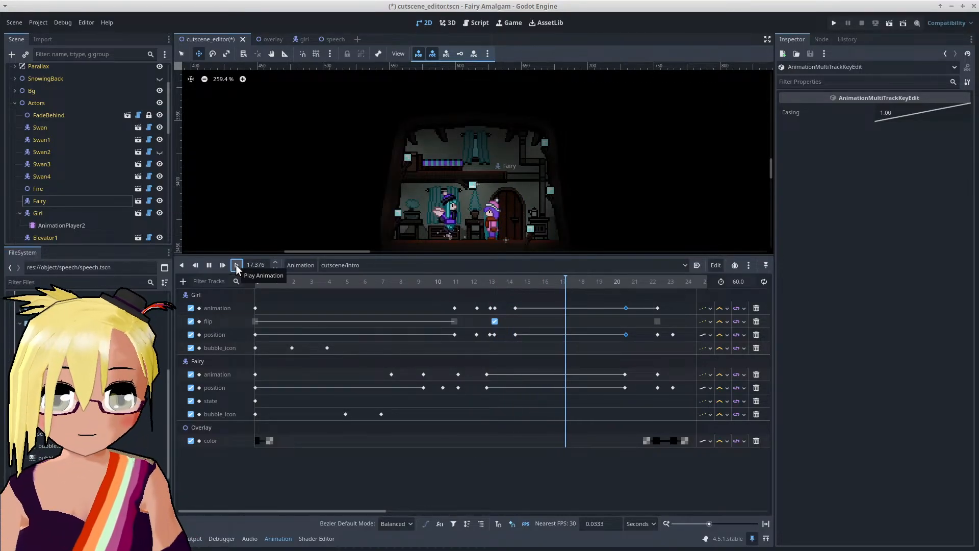
click(210, 265)
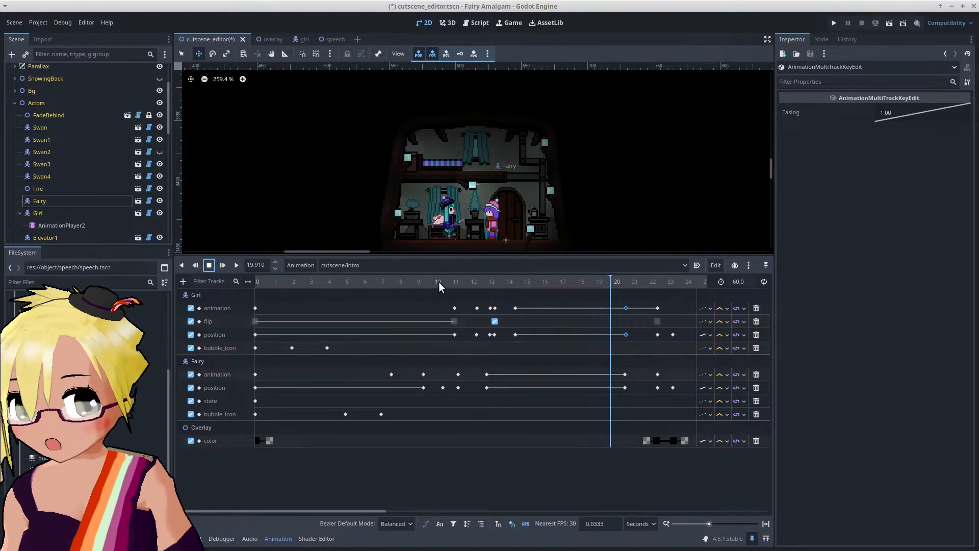
Step: Move the intro animation's playhead to about 14.5 s, select the Fairy actor and save the cutscene scene
drag(439, 282, 515, 293)
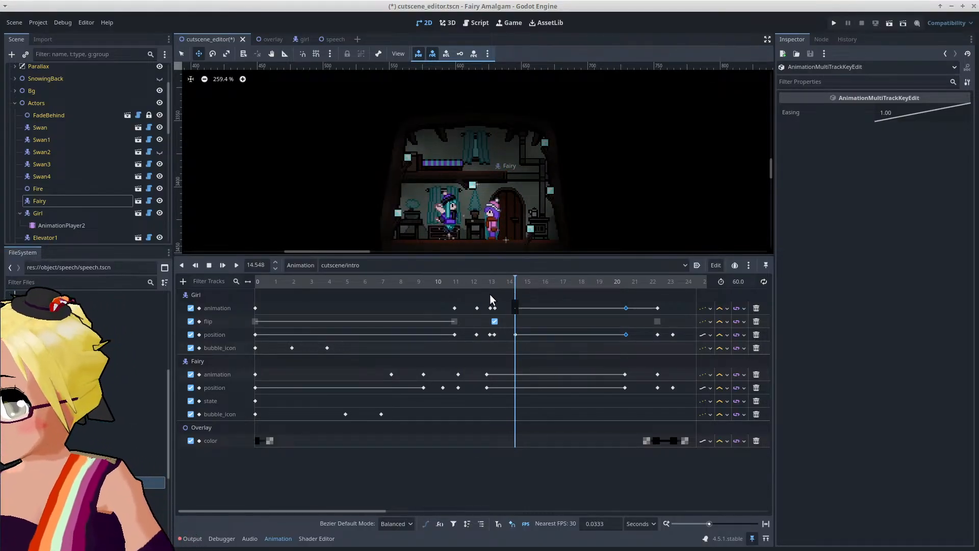
click(68, 204)
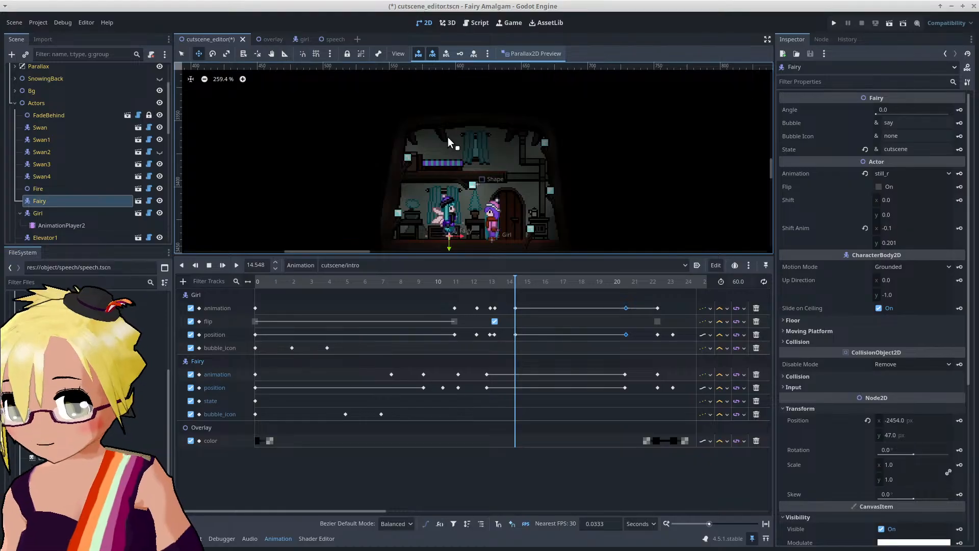
key(ctrl+s)
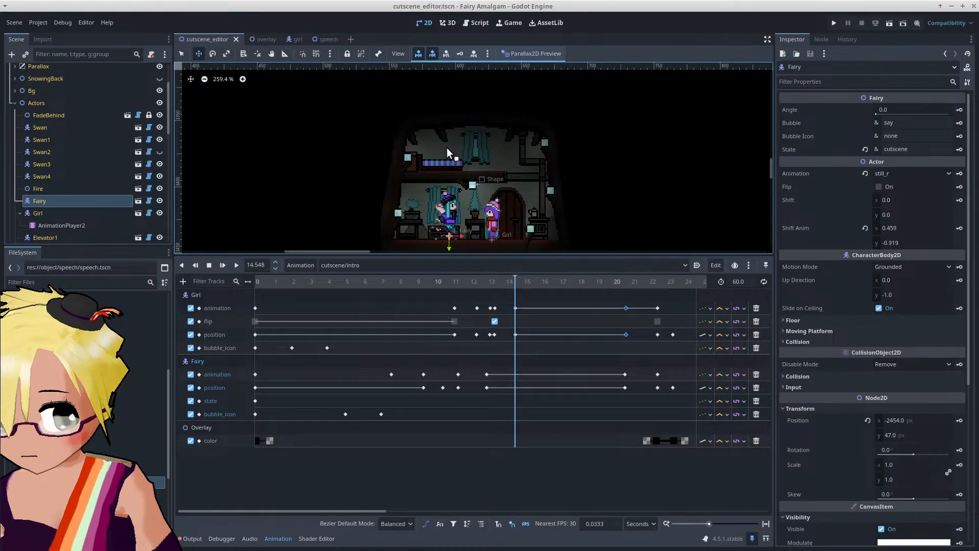
middle_drag(472, 192, 464, 155)
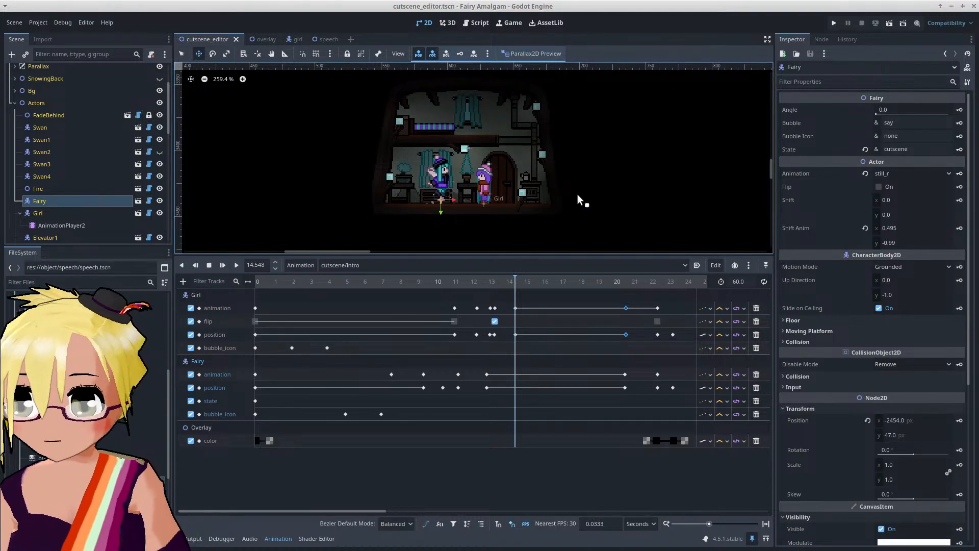
scroll(470, 124, up, 3)
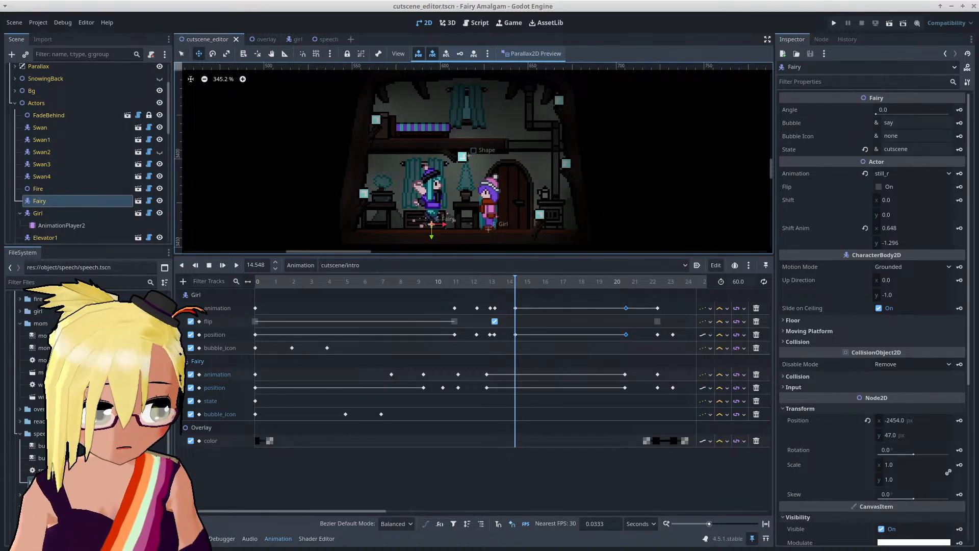
Step: Switch to Krita and, in portal.ora, unlock and delete the white Background layer, keeping only Paint Layer 1
key(alt+Tab)
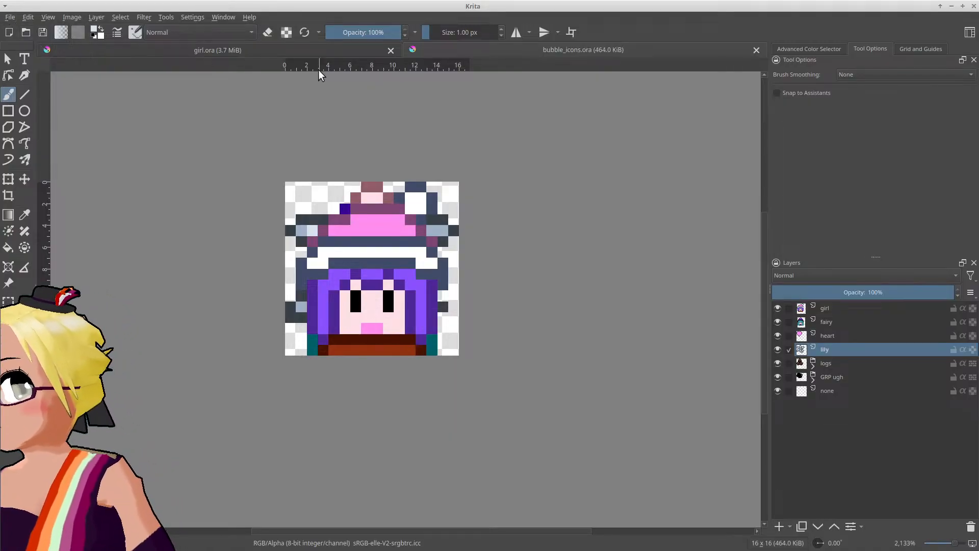
key(alt+Tab)
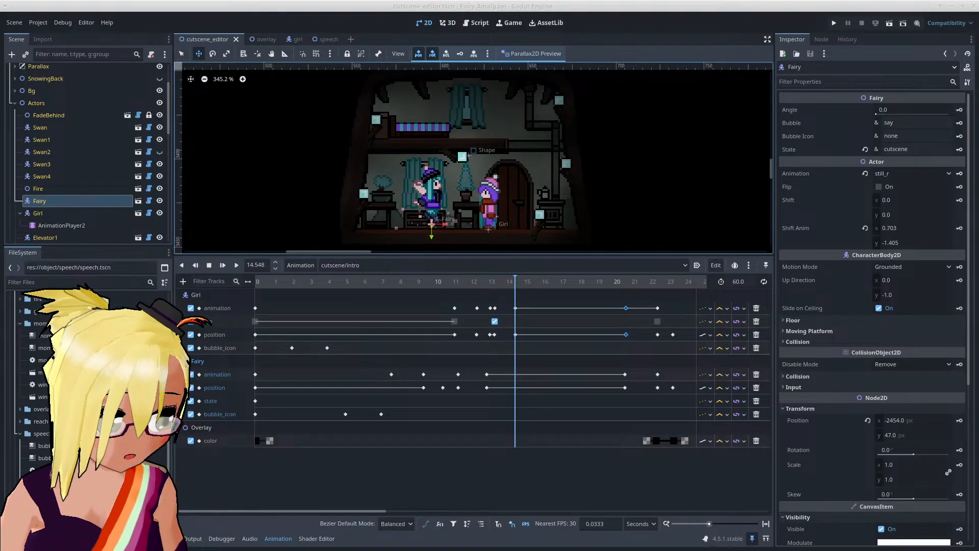
key(alt+Tab)
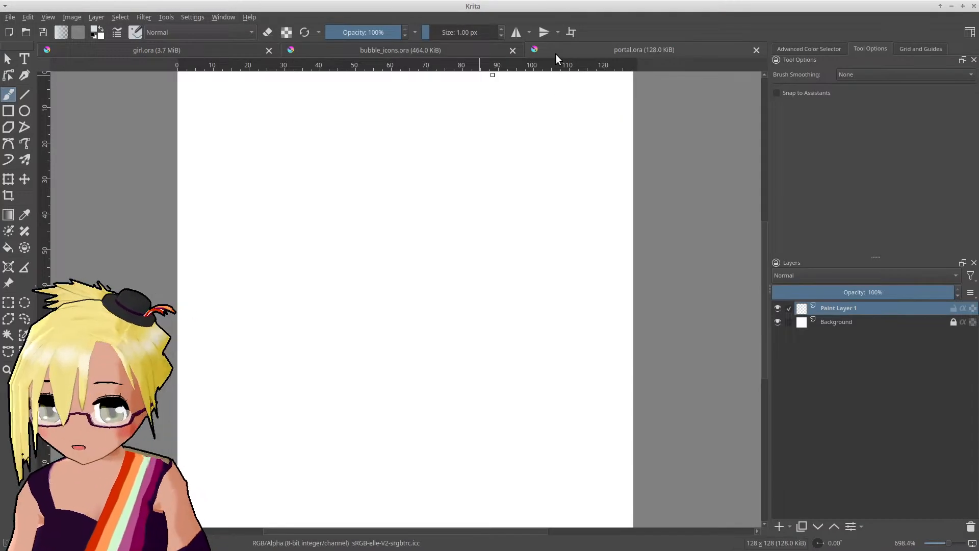
ctrl+scroll(575, 223, down, 3)
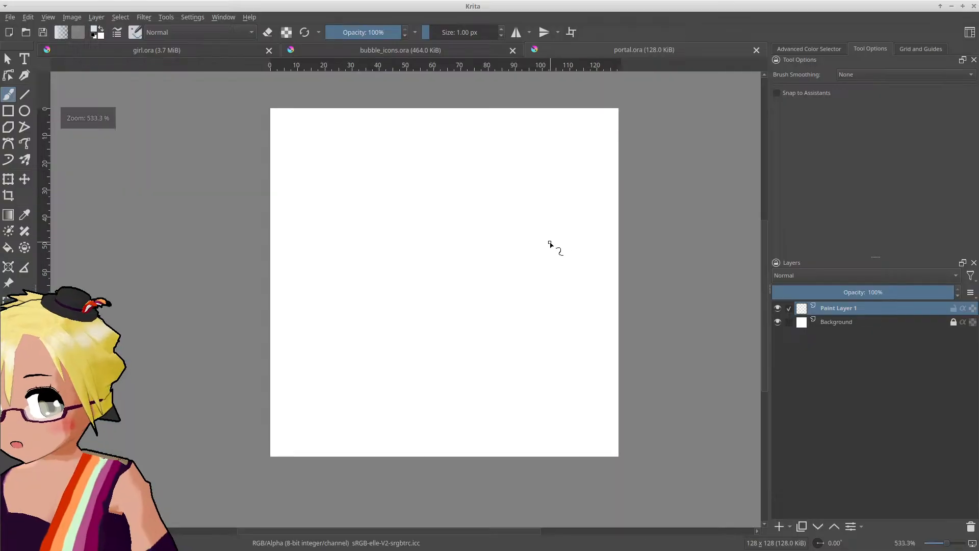
click(953, 322)
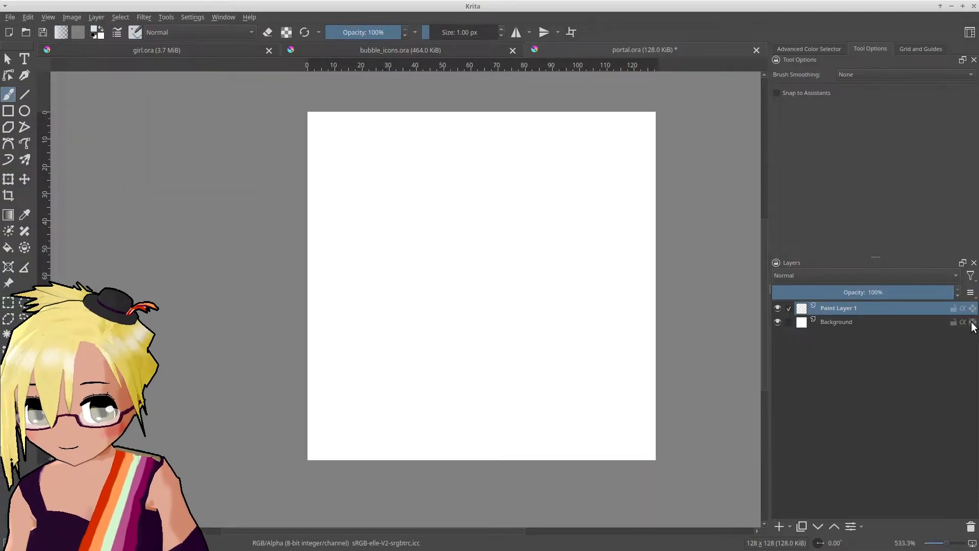
click(910, 323)
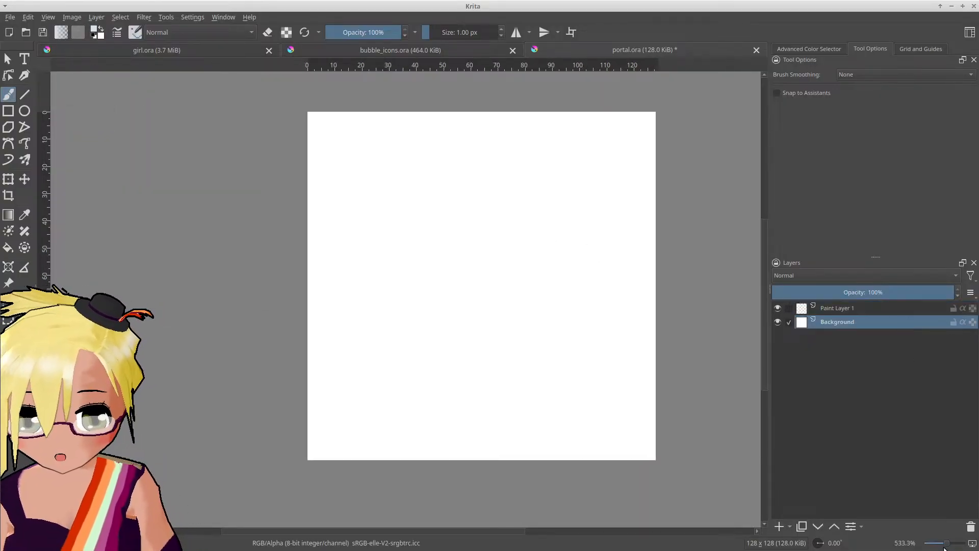
click(971, 526)
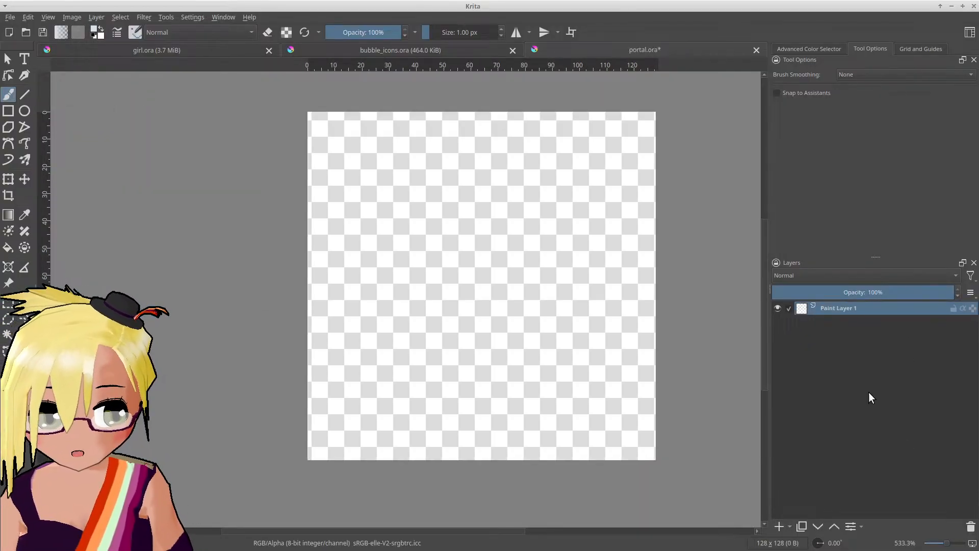
double_click(843, 310)
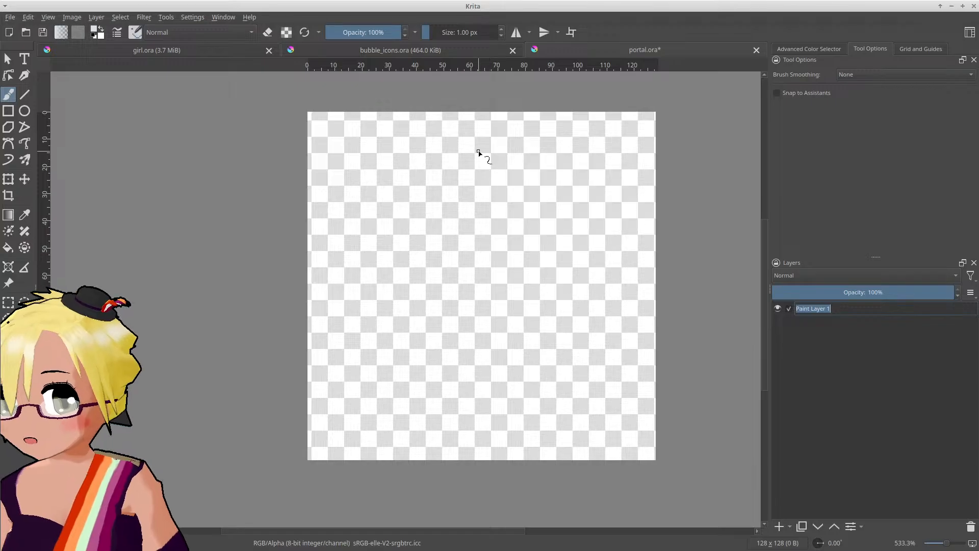
key(Return)
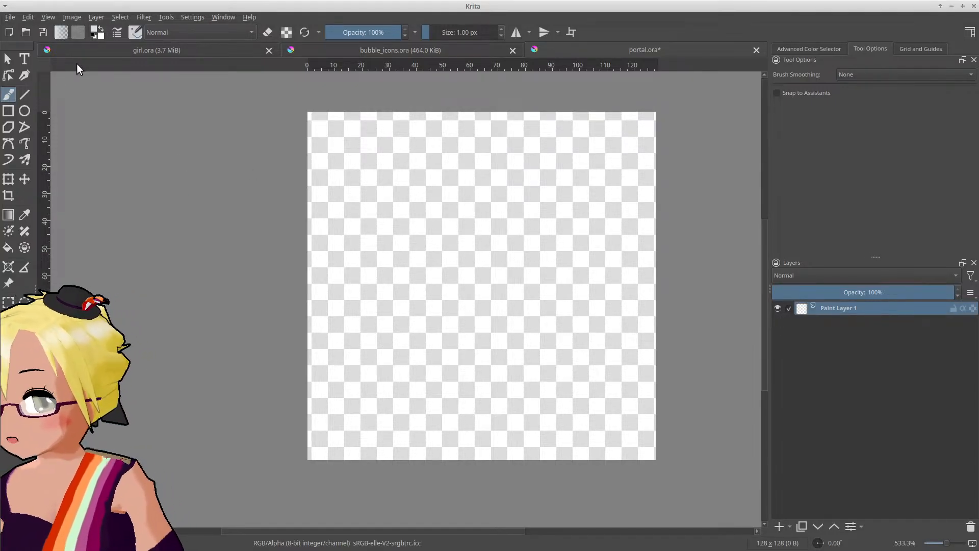
Step: Set the foreground colour to the muted blue #386a92
click(93, 30)
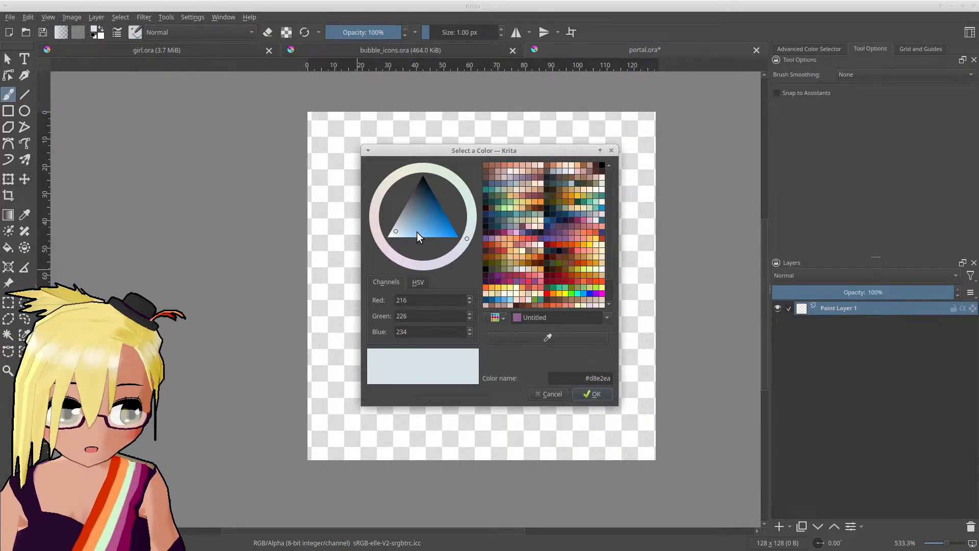
drag(419, 229, 415, 246)
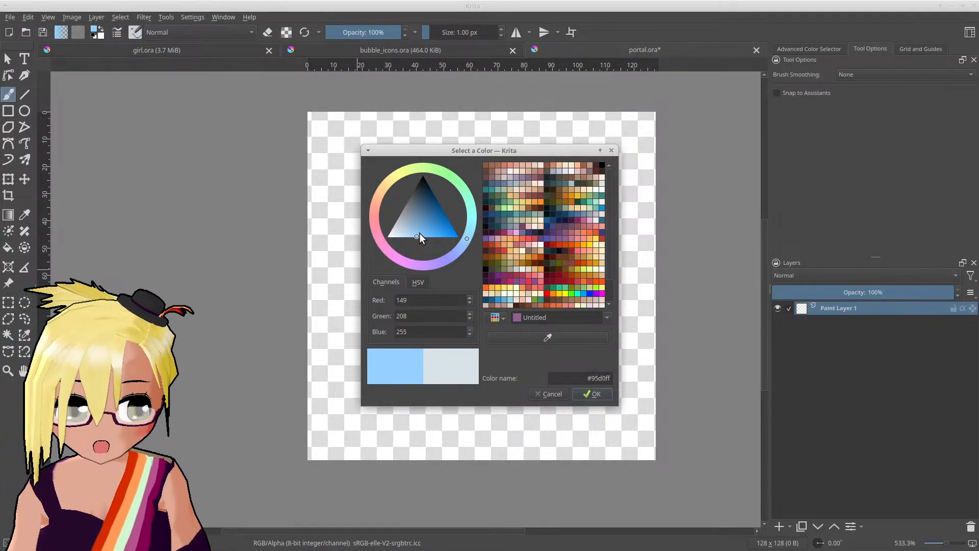
drag(417, 234, 426, 210)
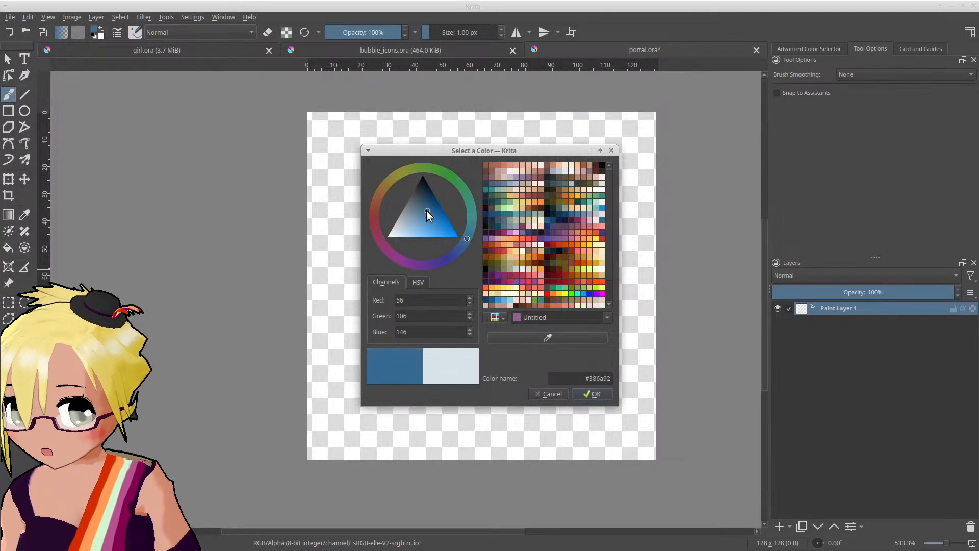
click(598, 397)
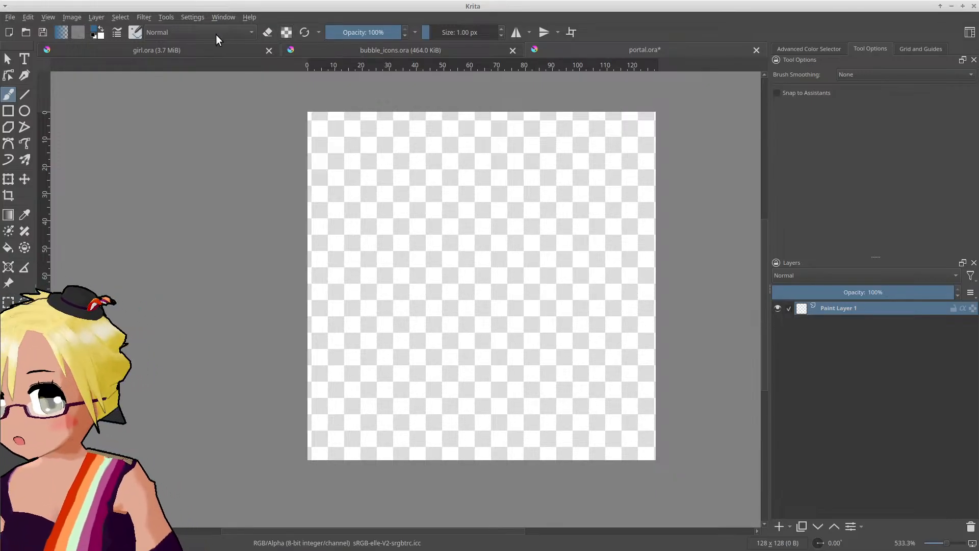
Step: Paint a soft-edged blue disc about 80 px wide near the canvas centre using the favourite soft airbrush preset at 42.52 px
click(136, 32)
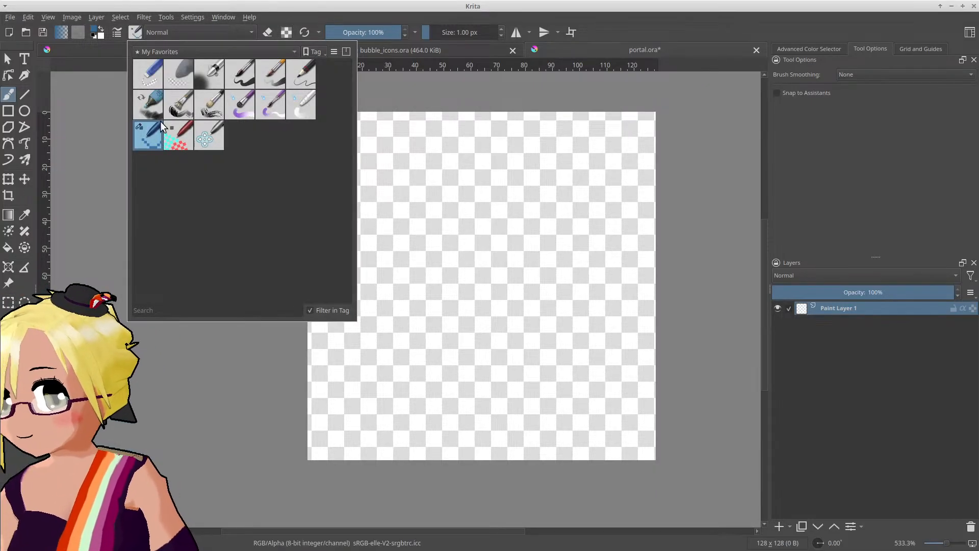
click(204, 72)
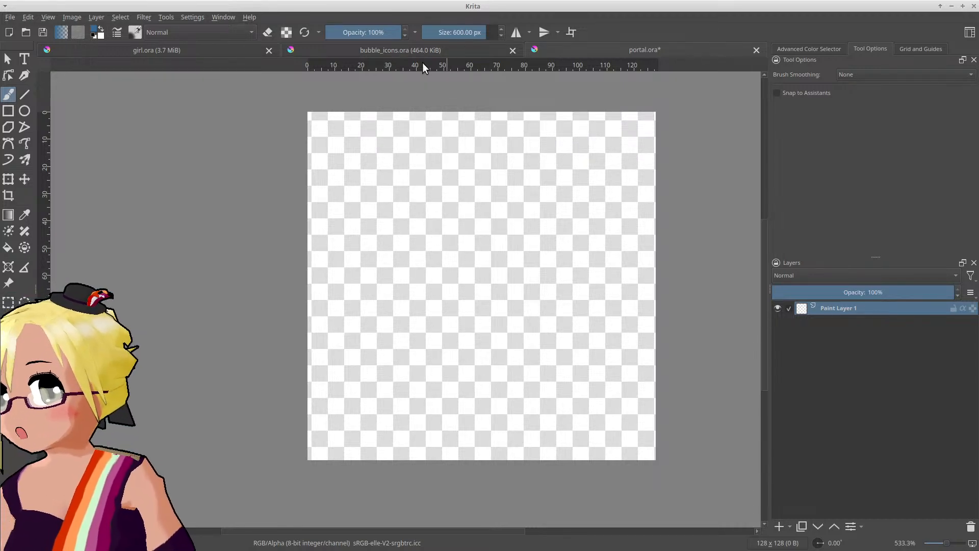
click(444, 32)
mouse_move(474, 284)
mouse_down()
mouse_move(542, 253)
mouse_move(529, 296)
mouse_move(509, 239)
mouse_move(406, 290)
mouse_move(527, 297)
mouse_move(481, 218)
mouse_move(483, 351)
mouse_up()
key(ctrl+z)
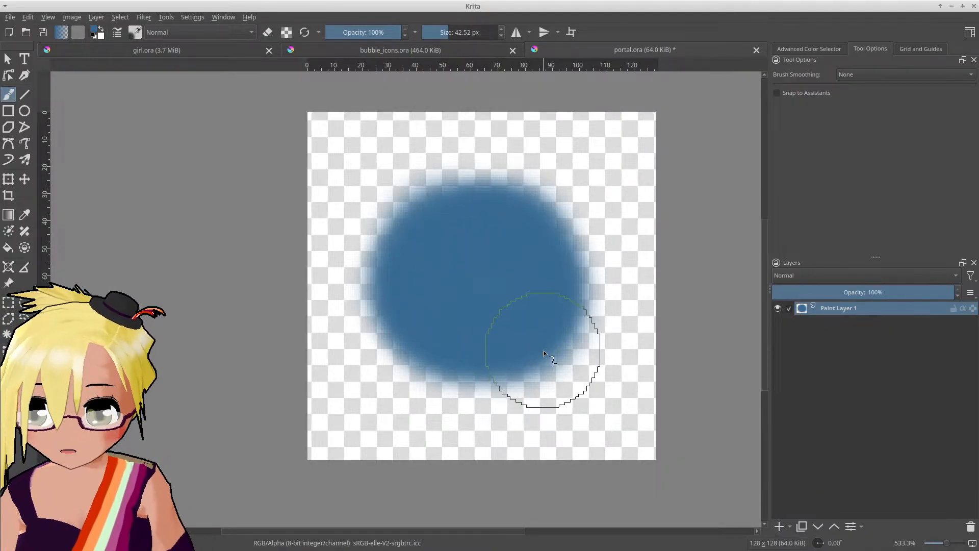
ctrl+drag(545, 349, 537, 349)
Step: Rename the disc's paint layer to "default" and save portal.ora
double_click(839, 308)
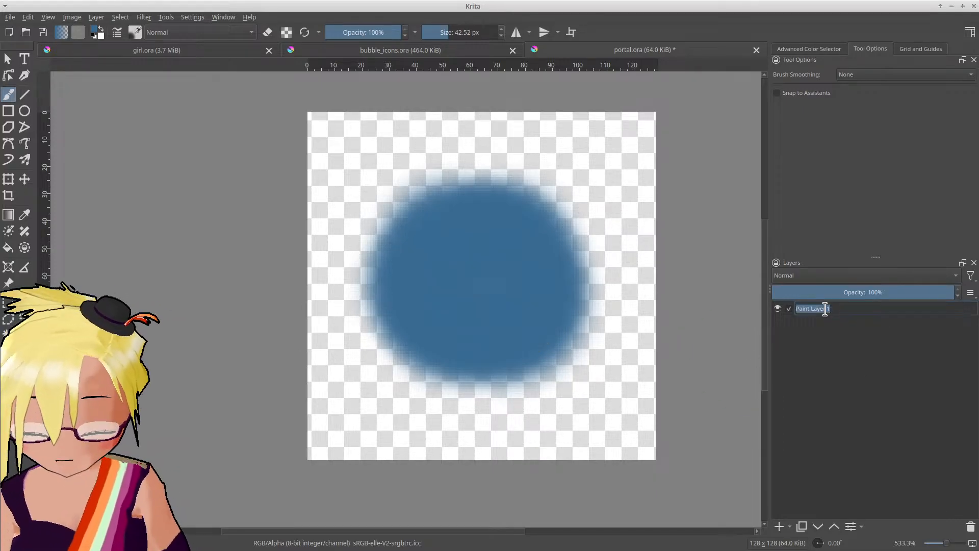
text(ba)
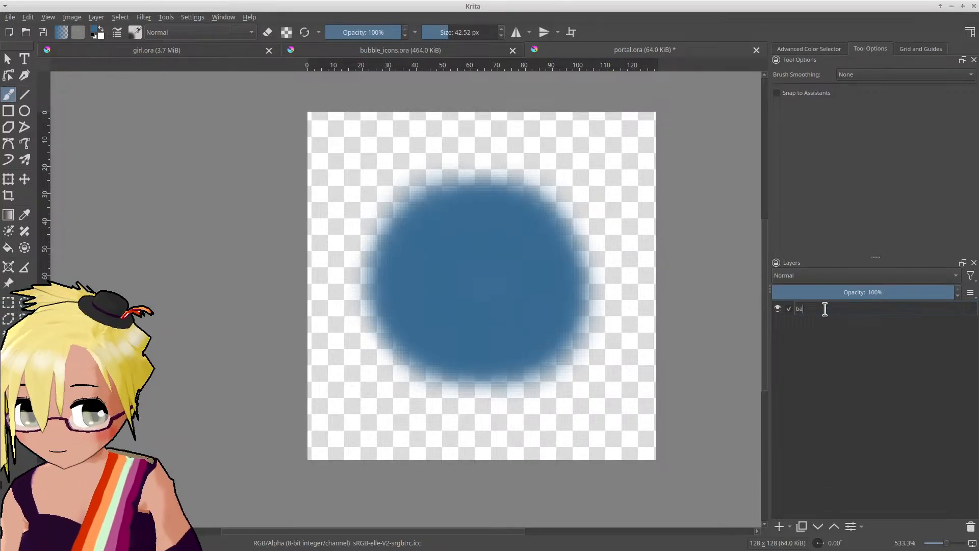
key(BackSpace)
key(BackSpace)
text(default)
key(Return)
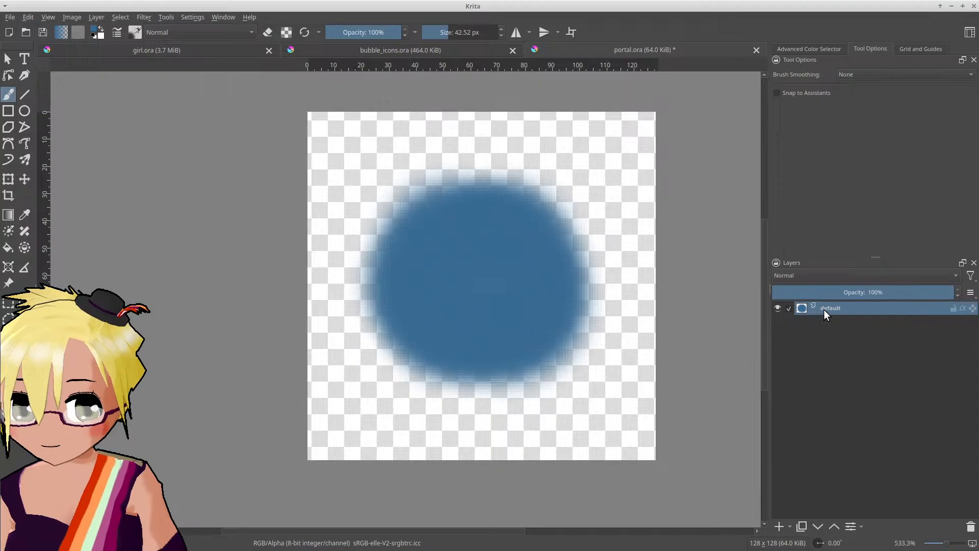
key(ctrl+s)
Step: Return to Godot and select the res://object/portal/ folder among the project files
click(950, 6)
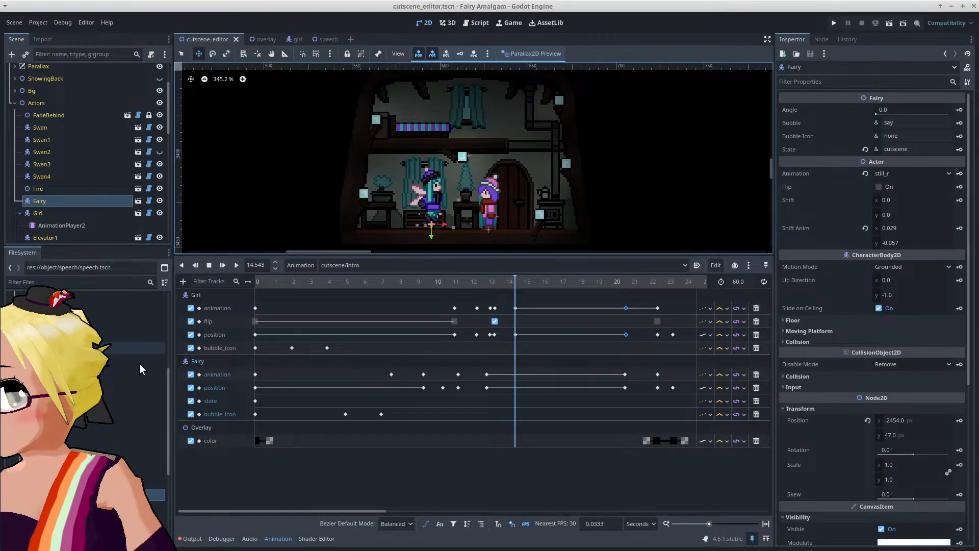
scroll(139, 364, up, 2)
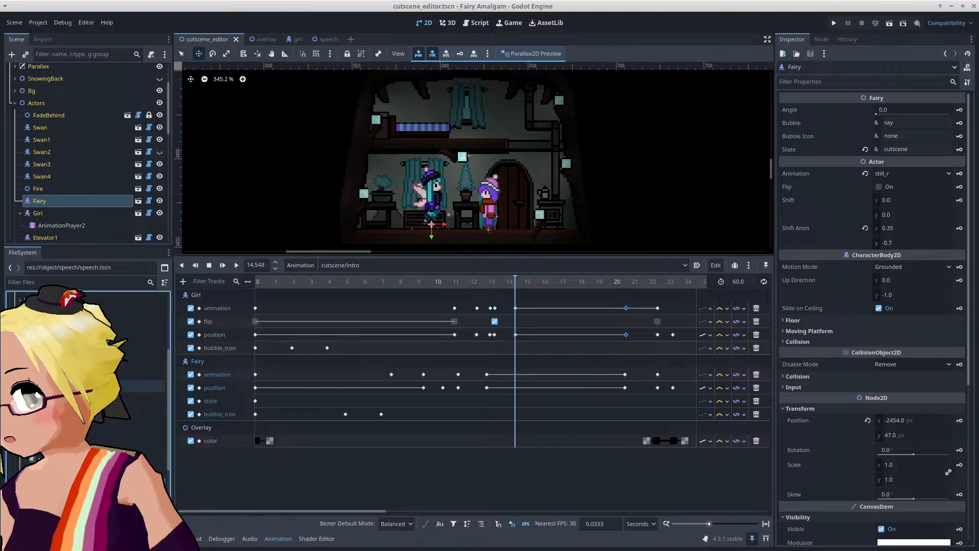
click(20, 447)
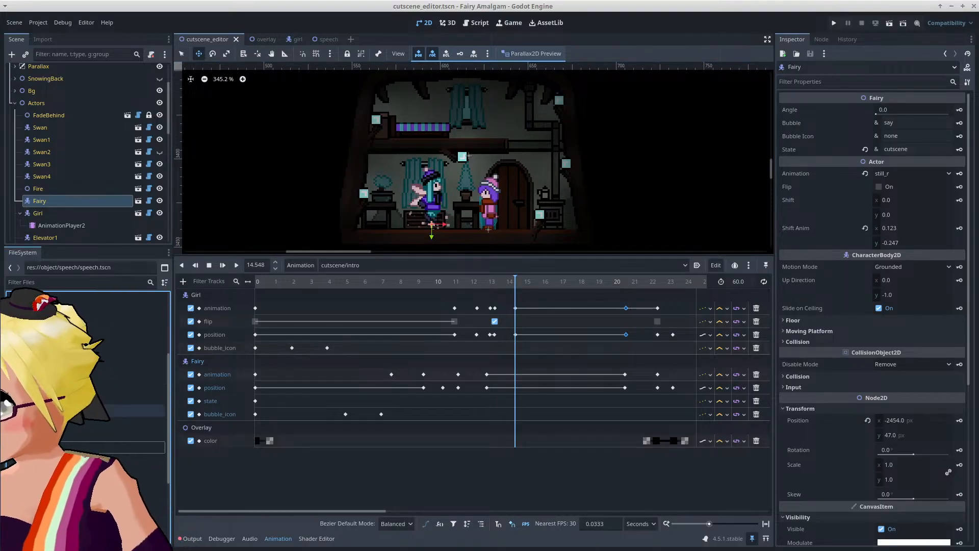
click(56, 411)
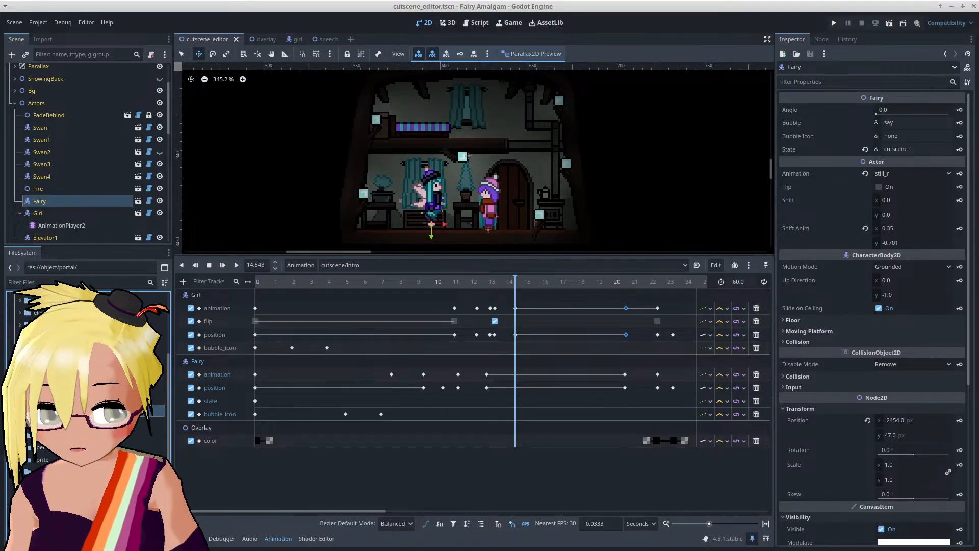
Step: Create a new scene named portal with a 2D Scene root in the res://object/portal/ folder
right_click(58, 410)
mouse_move(116, 346)
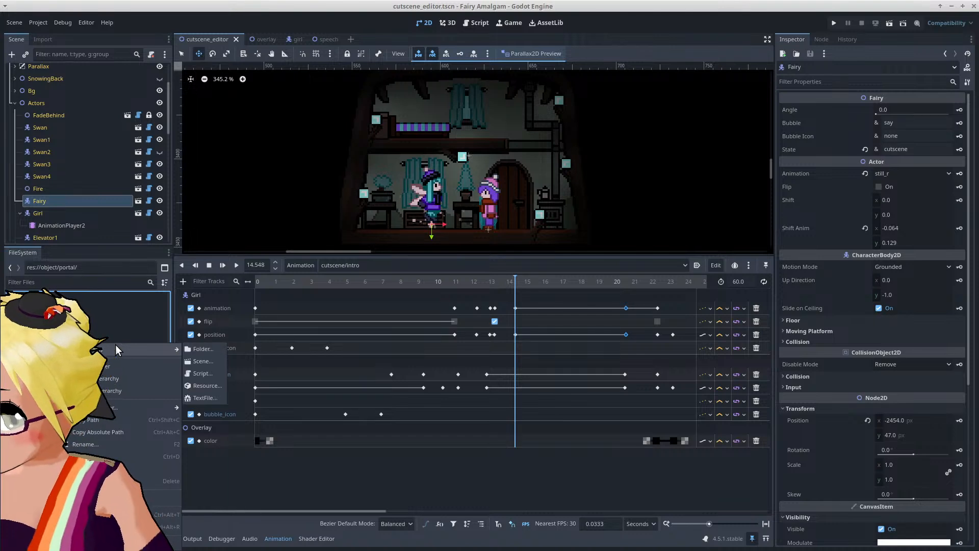
click(206, 362)
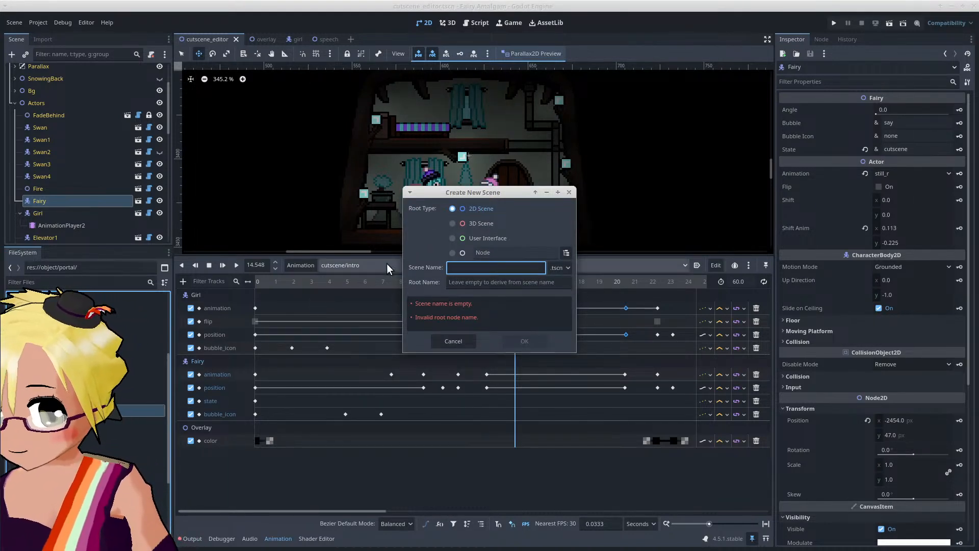
text(portal)
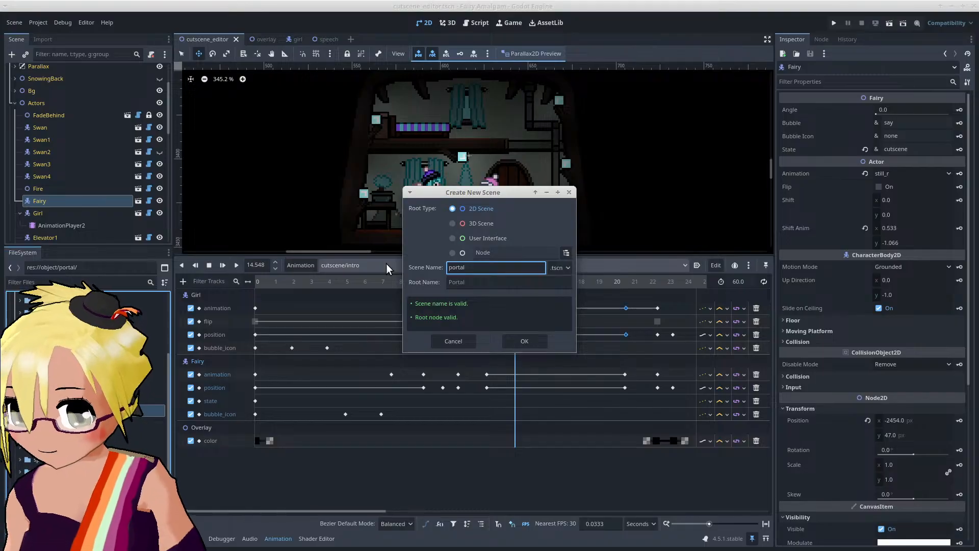
click(512, 337)
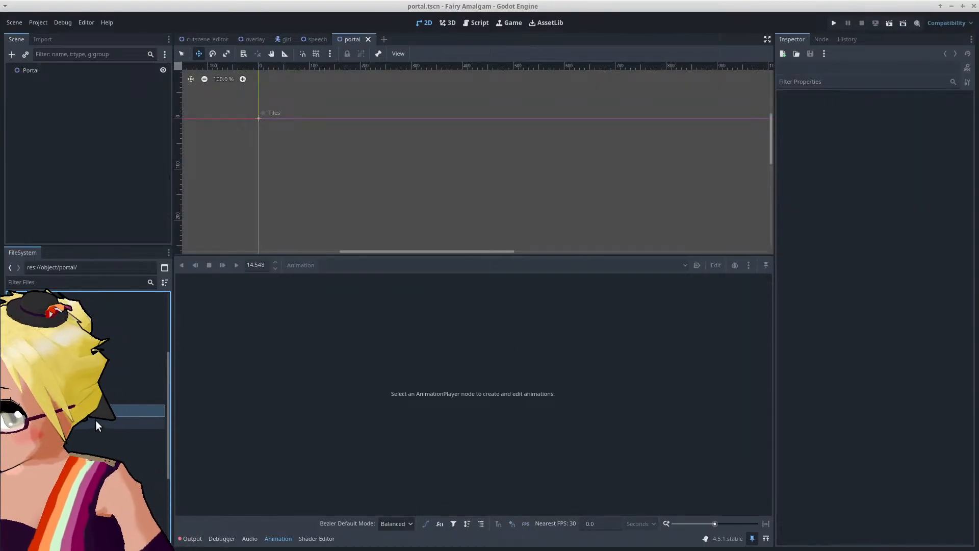
Step: Add an AnimatedSprite2D node as a child of the Portal root
click(35, 69)
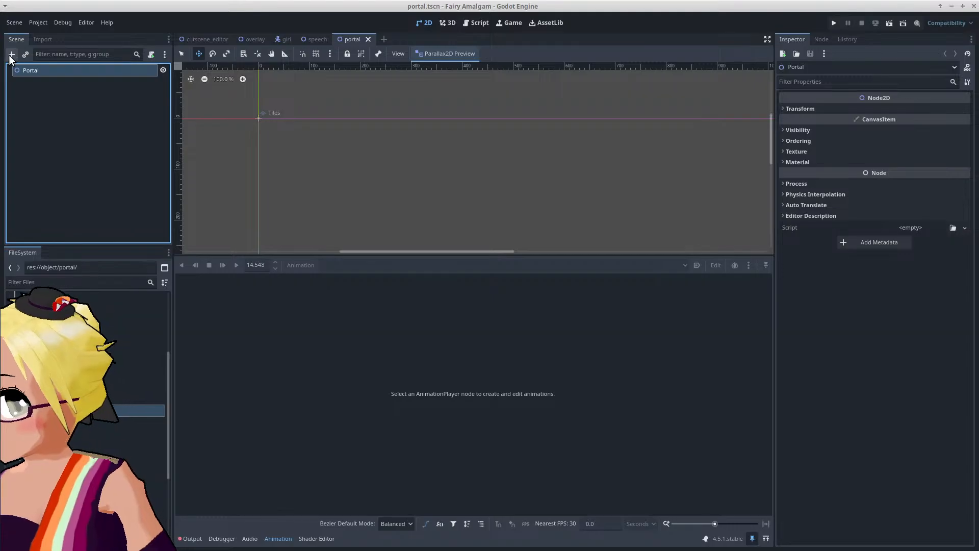
click(10, 53)
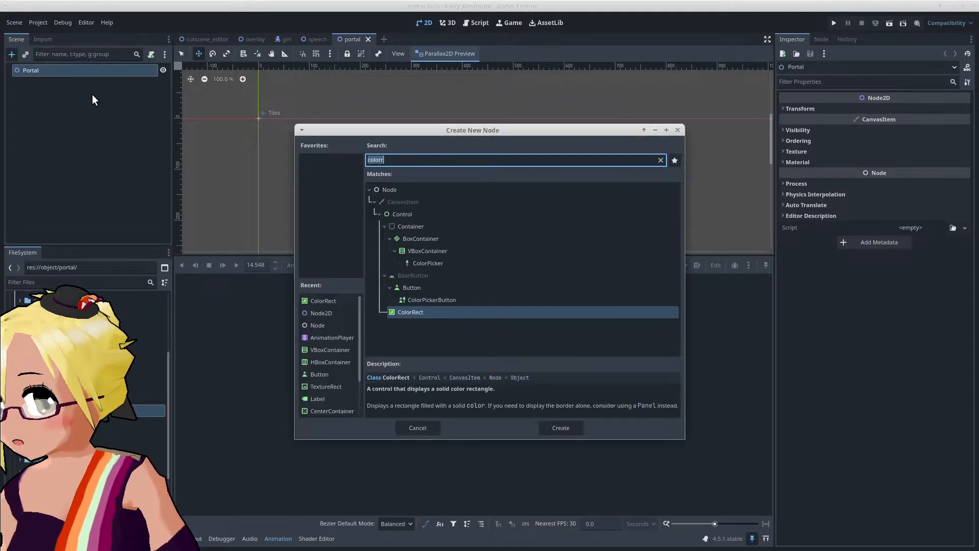
text(ab)
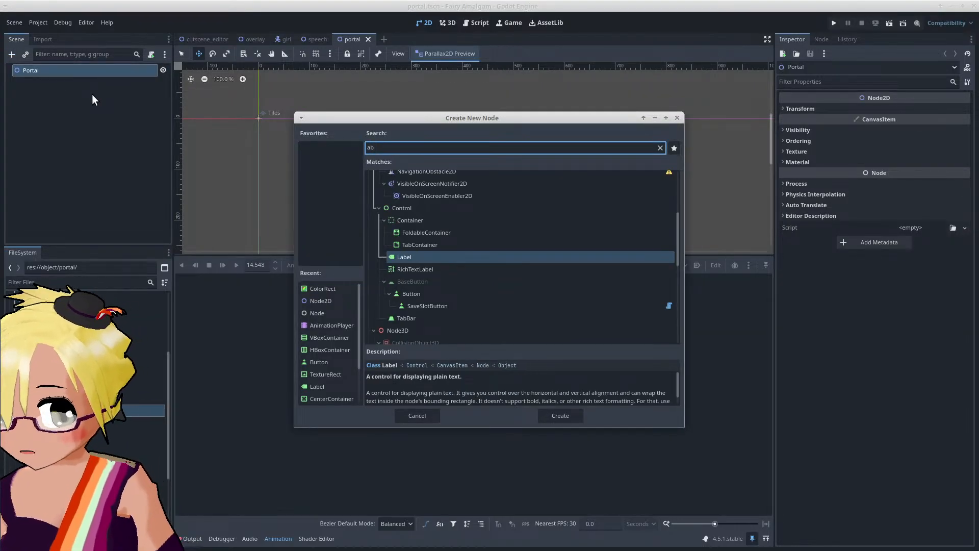
key(BackSpace)
text(nimatedsp)
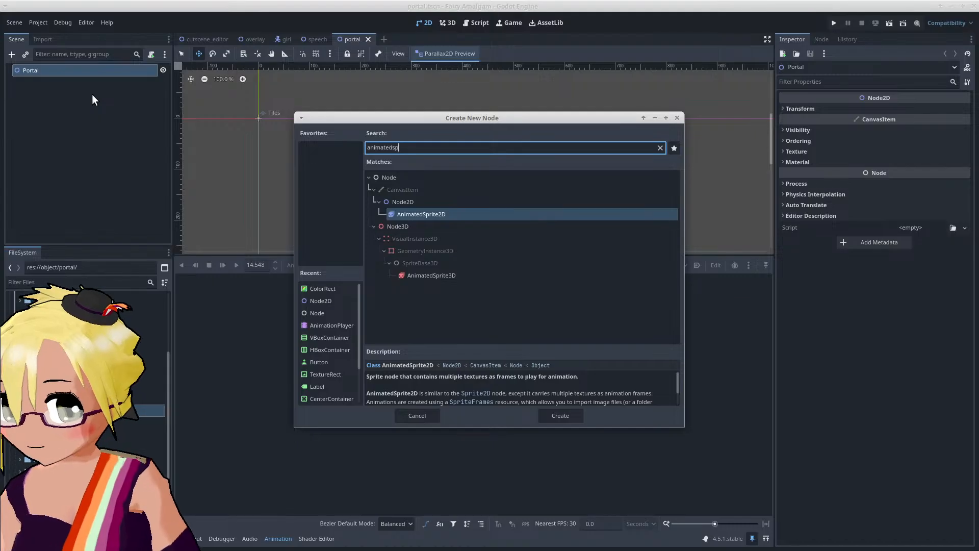
click(452, 213)
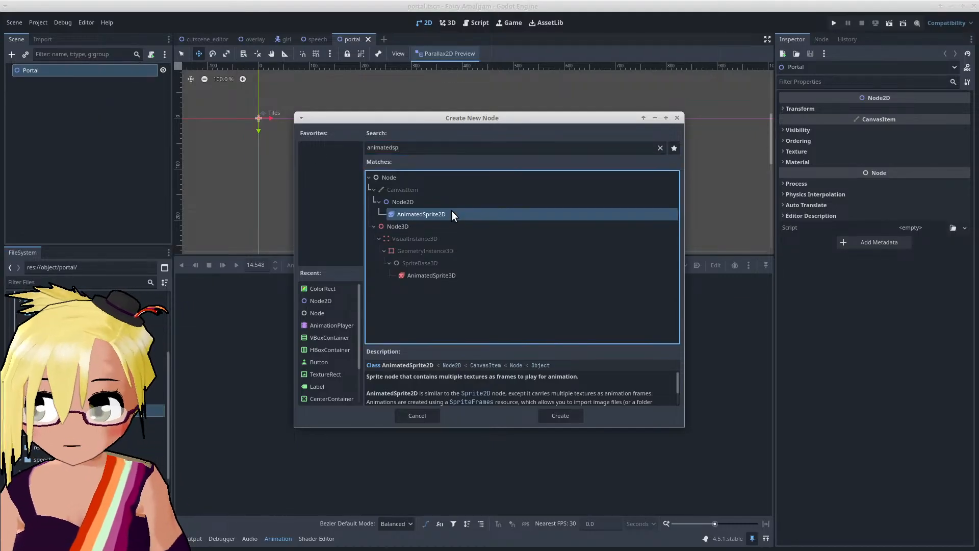
double_click(452, 212)
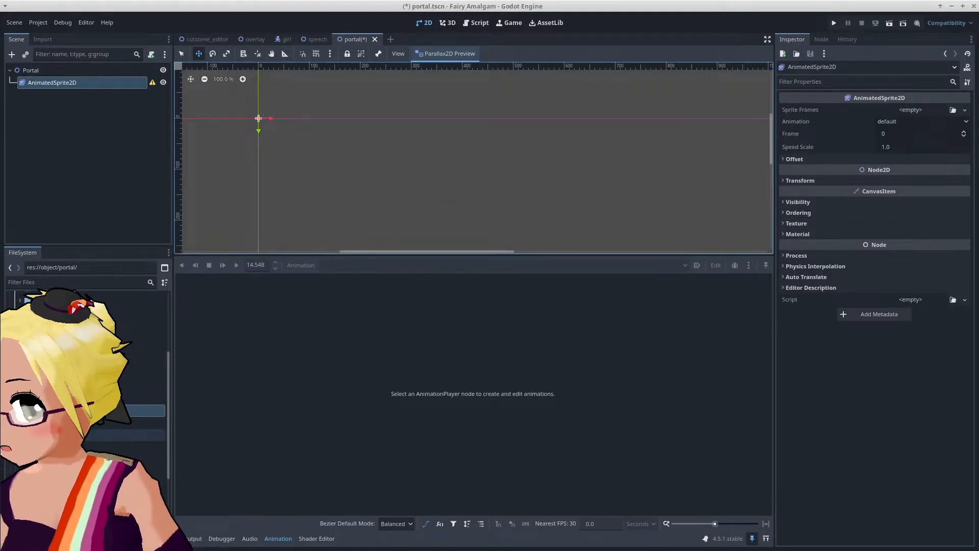
Step: Assign portal.ora as the AnimatedSprite2D's sprite frames and save the portal scene
drag(102, 422, 97, 83)
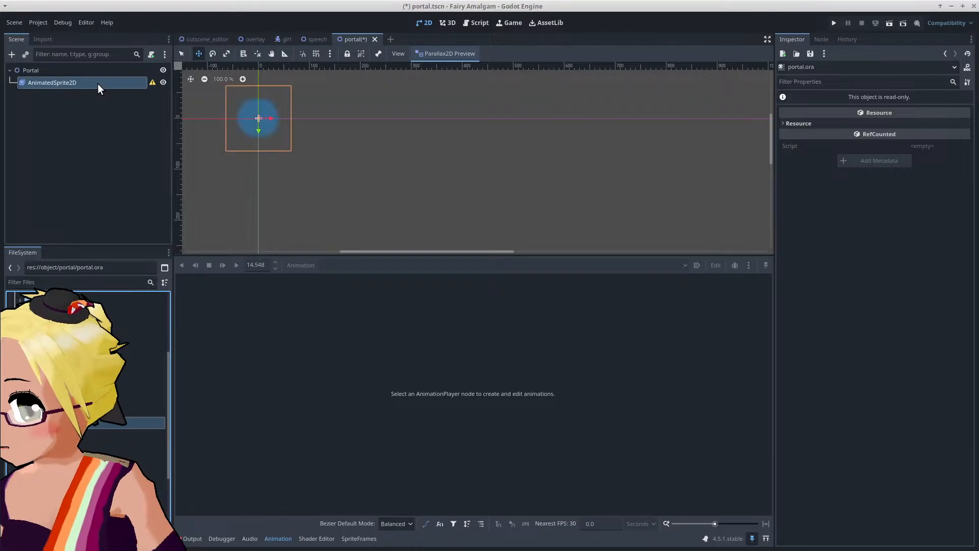
scroll(320, 149, up, 3)
middle_drag(320, 149, 449, 176)
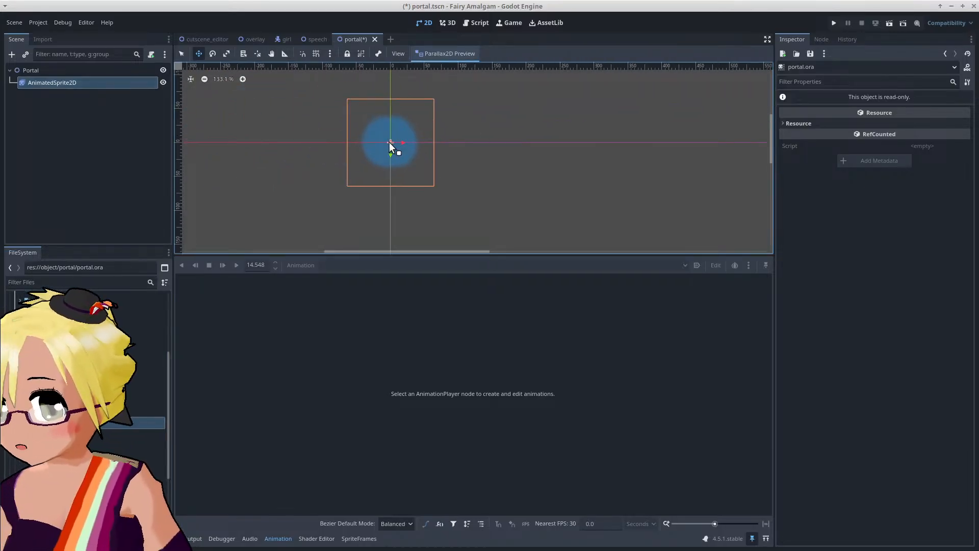
scroll(399, 137, up, 4)
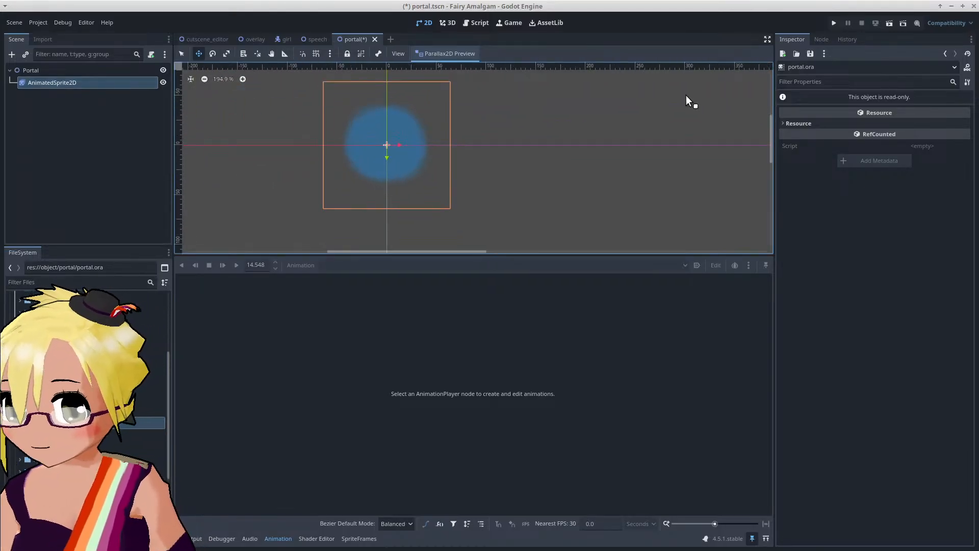
key(ctrl+s)
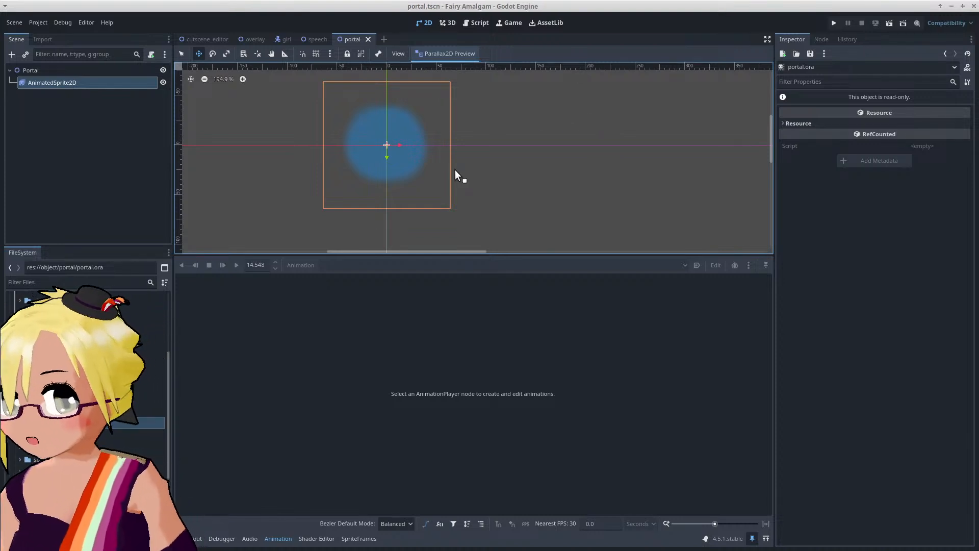
Step: Rename the AnimatedSprite2D node to Sprite
click(78, 84)
click(78, 83)
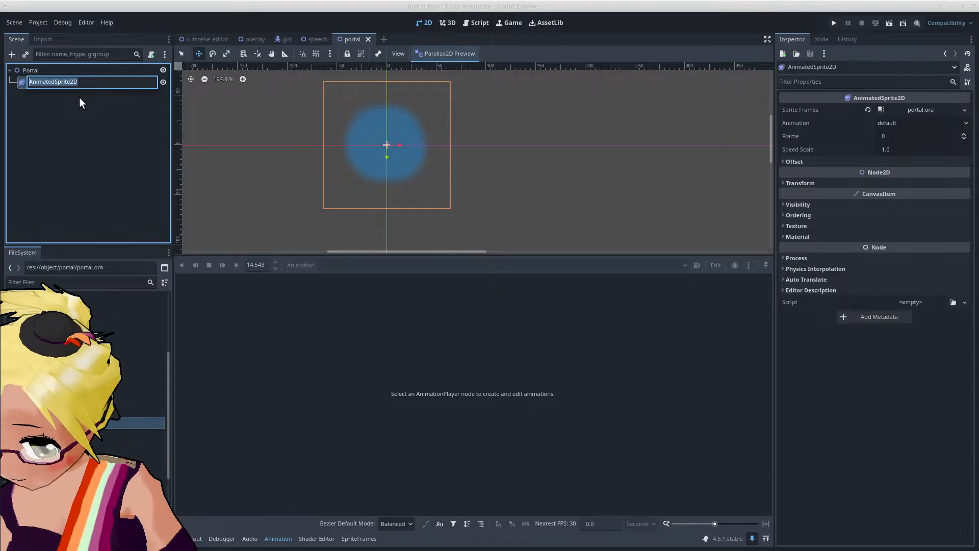
text(Spr)
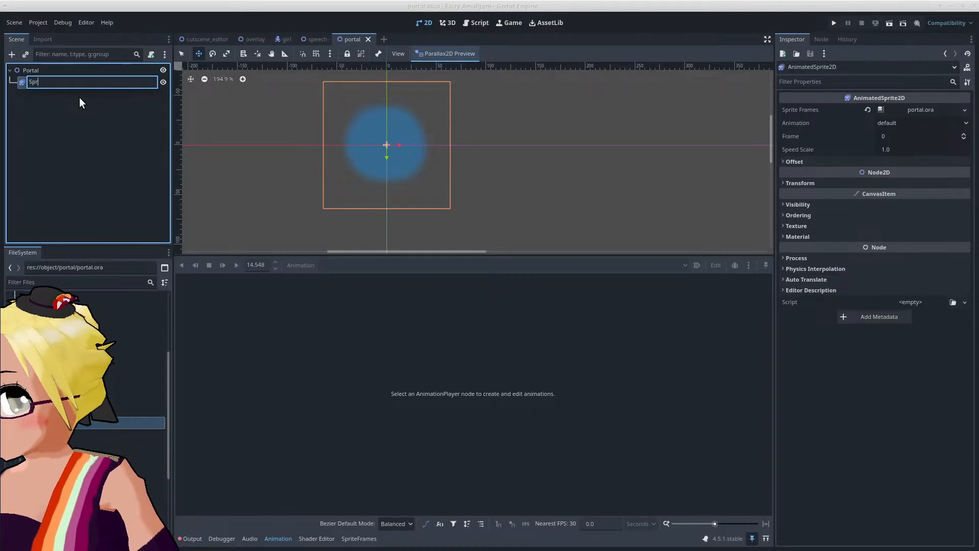
text(ite)
key(Return)
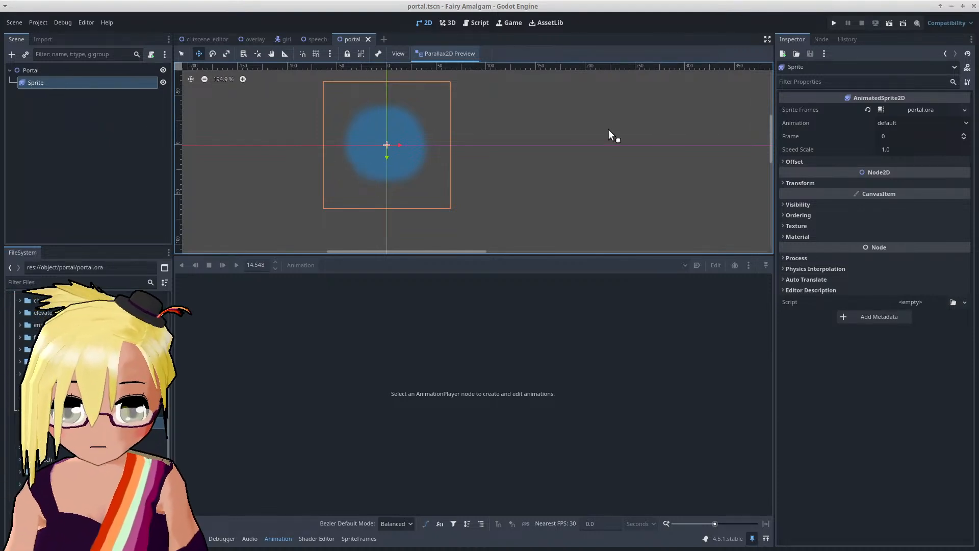
Step: Open the level.tscn scene from the project's level folder
click(212, 38)
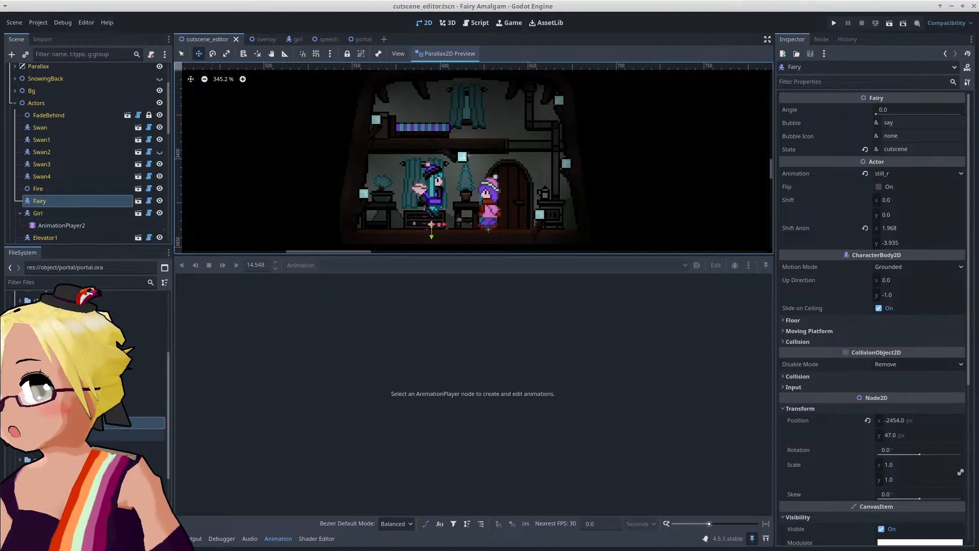
scroll(87, 388, up, 3)
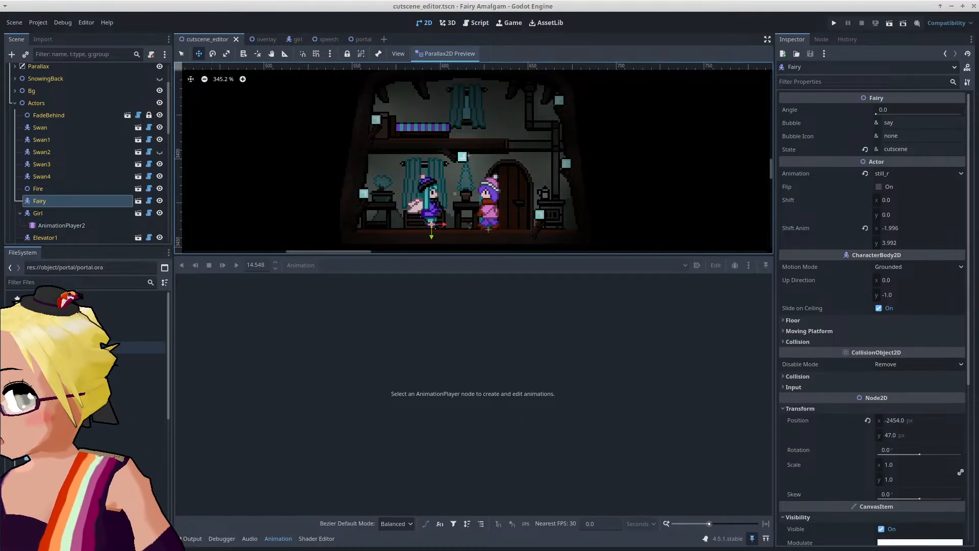
scroll(87, 388, down, 1)
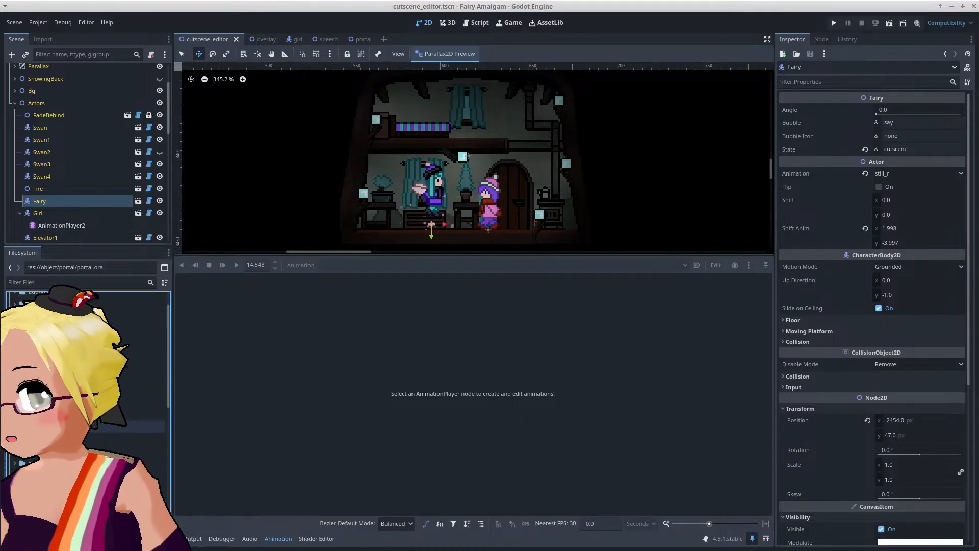
click(76, 427)
double_click(77, 426)
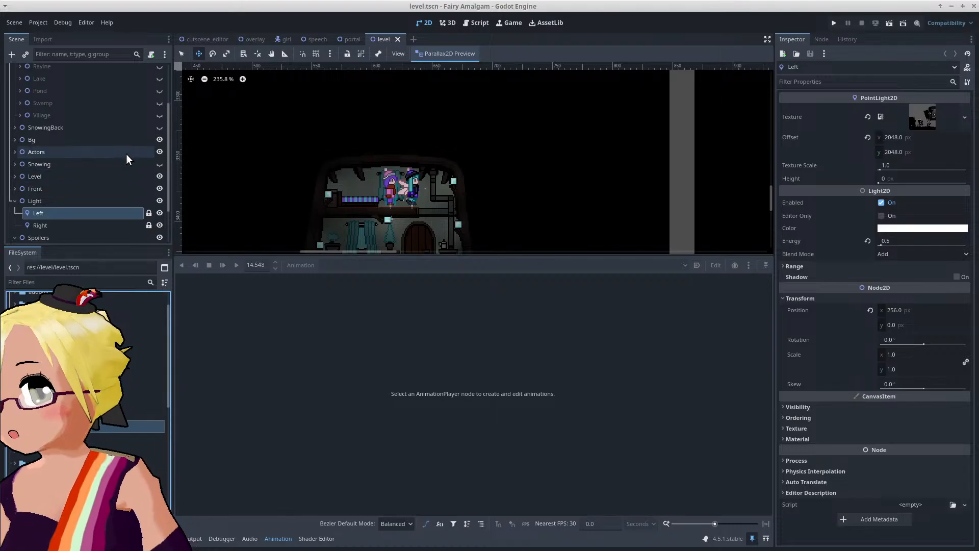
Step: Collapse the Parallax, Light and Spoilers branches of the level's scene tree and expand the Actors branch
scroll(126, 153, up, 3)
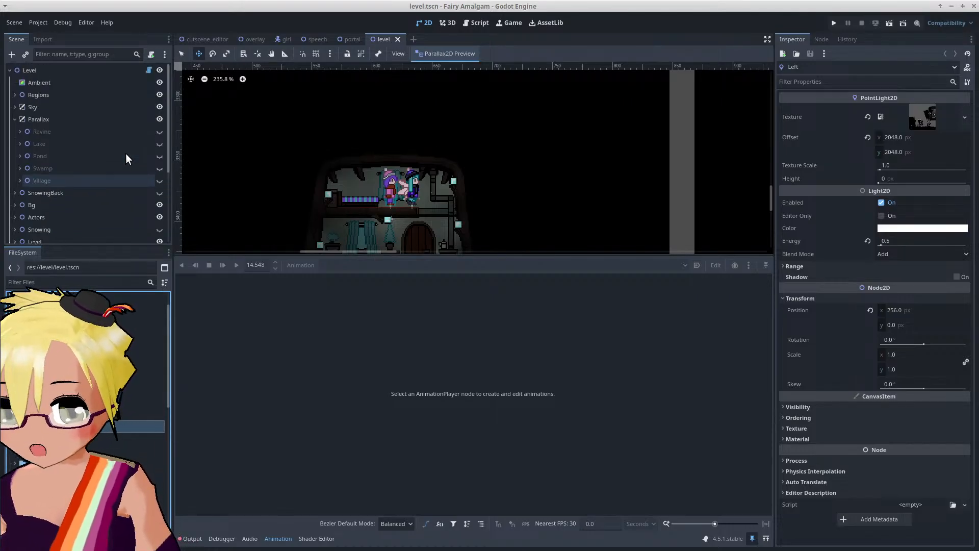
click(13, 119)
scroll(32, 192, down, 2)
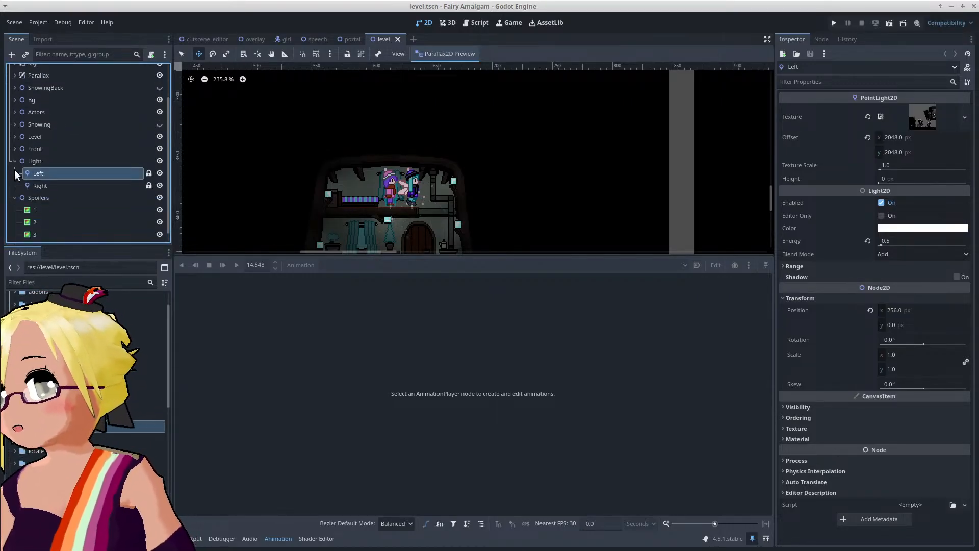
click(14, 162)
click(11, 184)
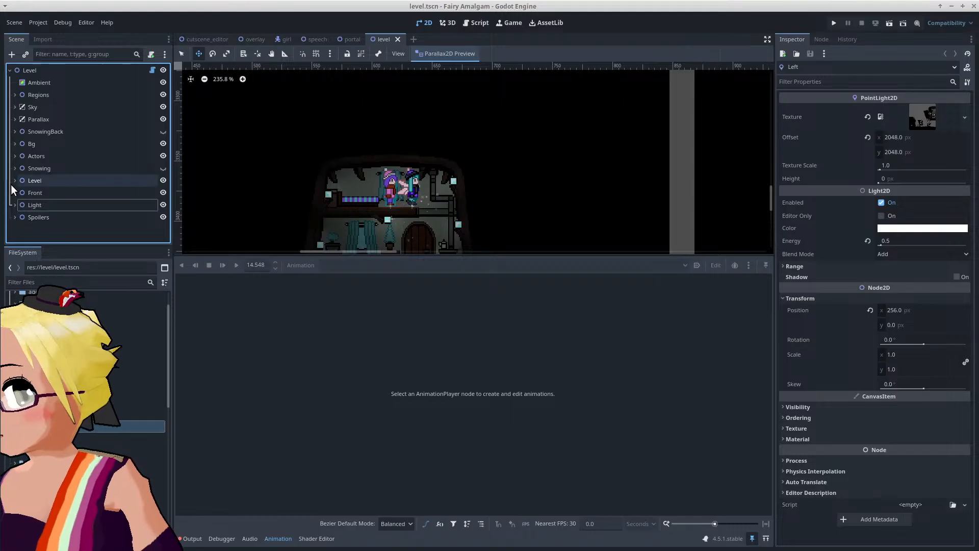
click(15, 155)
scroll(60, 151, down, 3)
scroll(60, 150, up, 2)
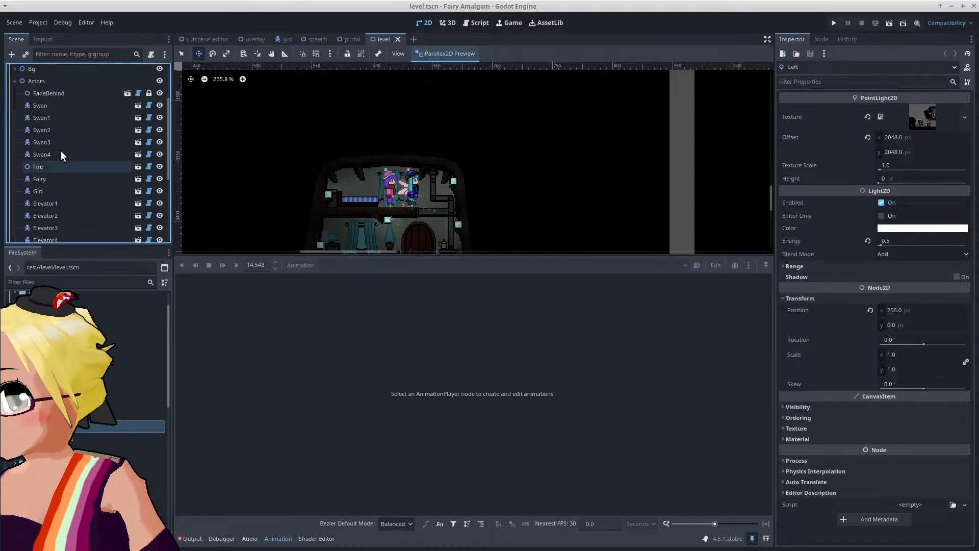
Step: Instance portal.tscn as a child of the Actors node
click(56, 106)
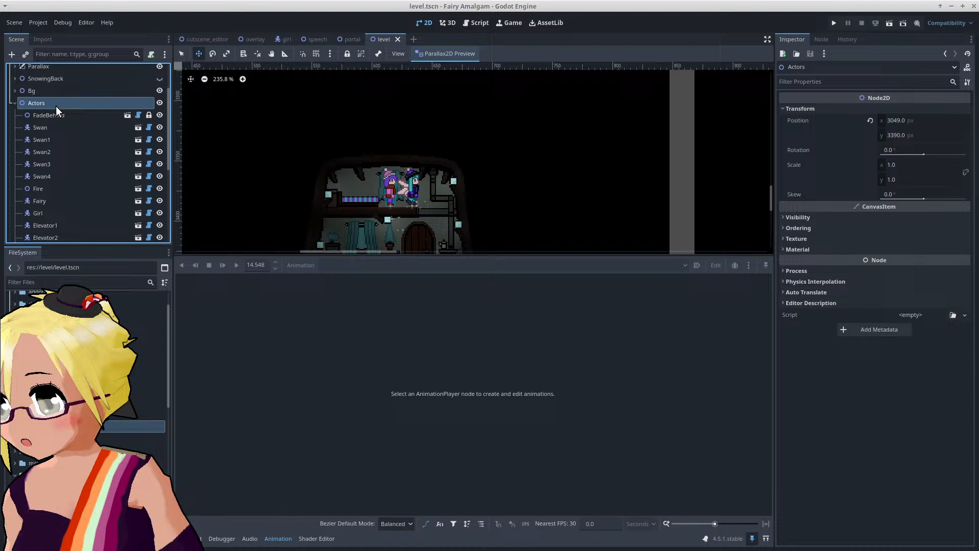
click(25, 54)
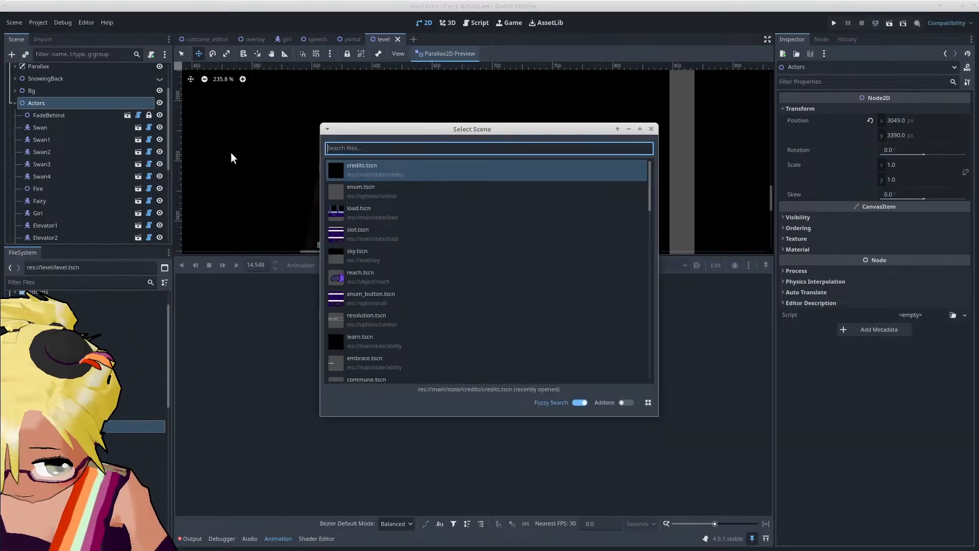
text(portal)
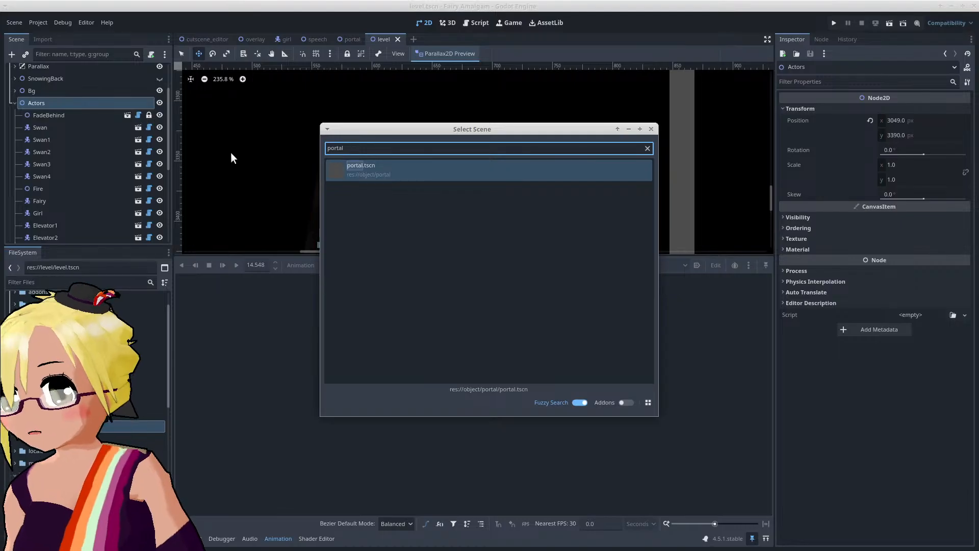
double_click(412, 174)
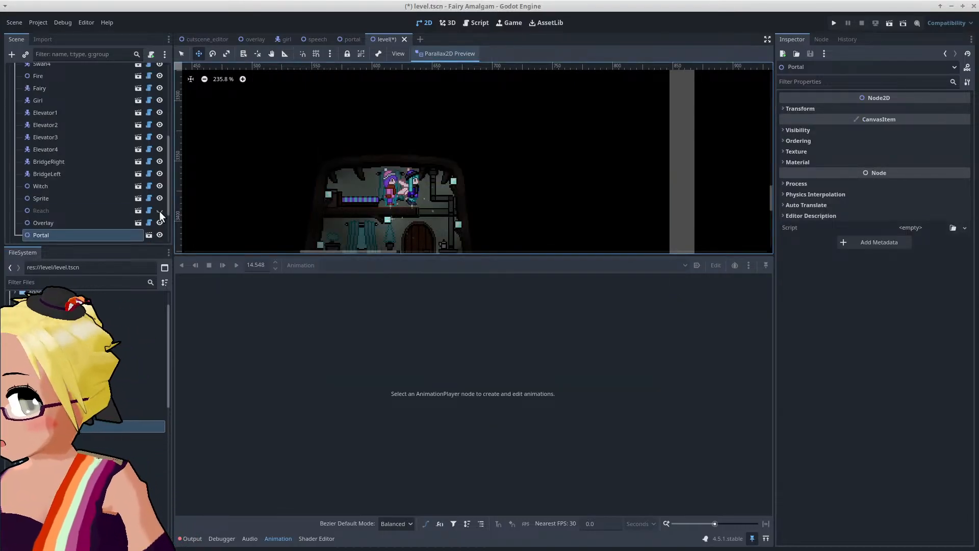
Step: Move the Portal instance into the middle of the small house interior where the Girl and Fairy are
scroll(367, 169, down, 10)
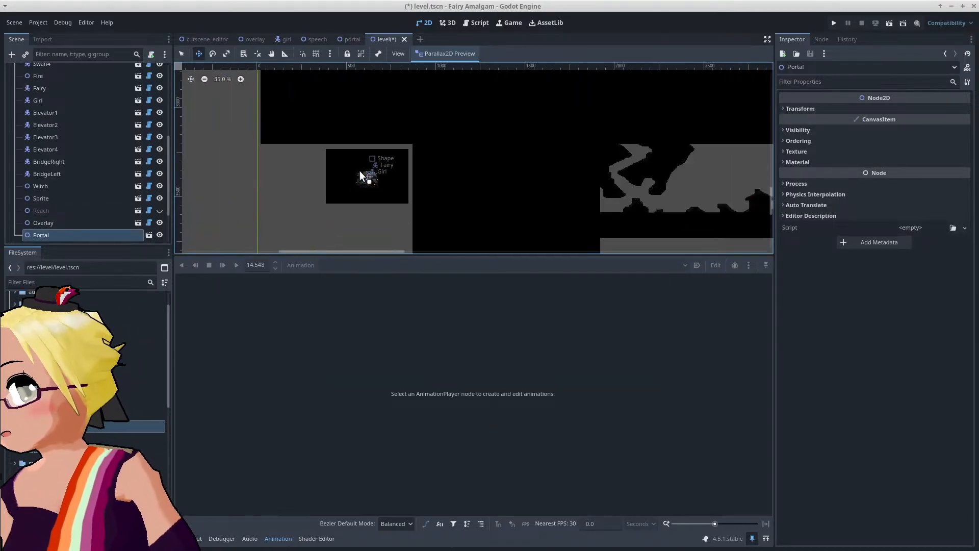
scroll(359, 171, down, 2)
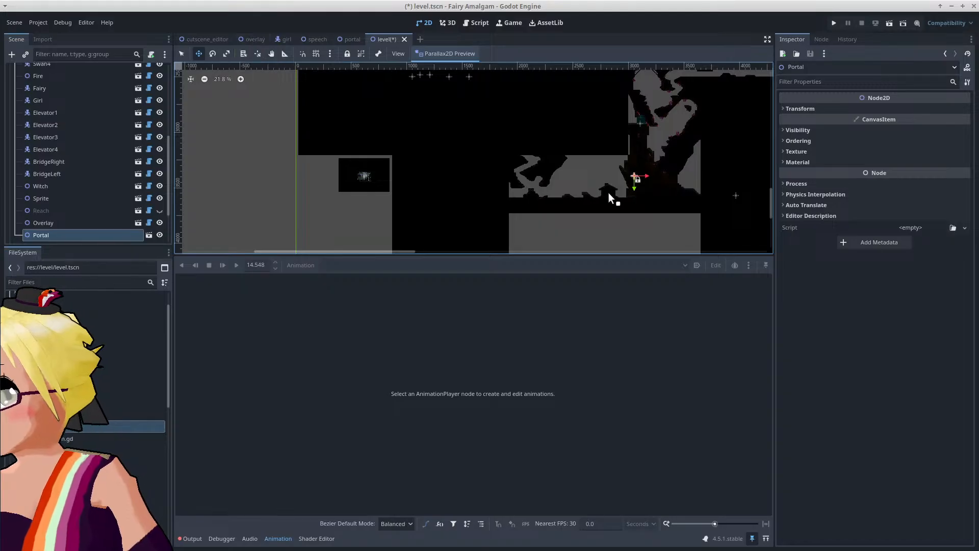
drag(609, 195, 345, 192)
scroll(359, 182, up, 4)
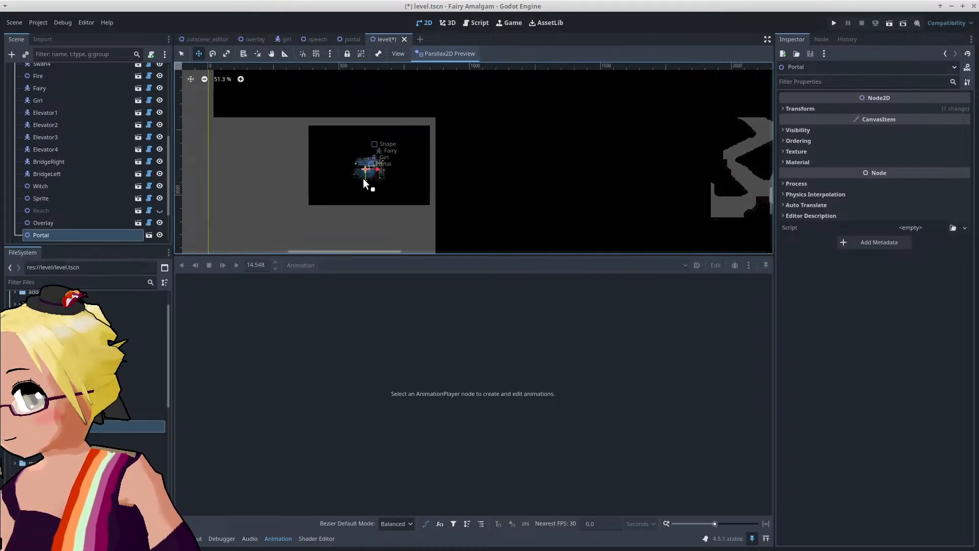
scroll(363, 178, up, 8)
drag(368, 179, 386, 179)
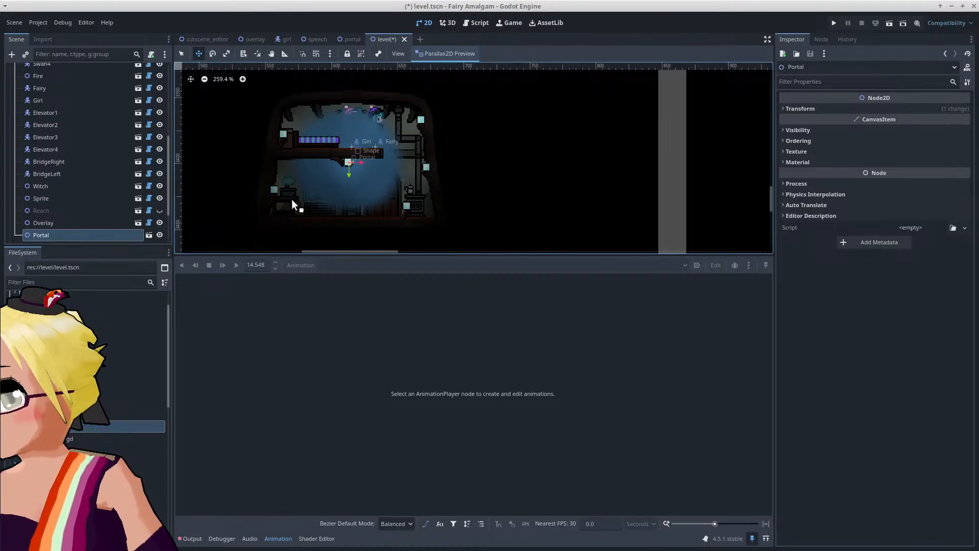
Step: Compare the Ordering settings of the Portal instance, the Level branch's Tiles layer and the Overlay node
scroll(99, 193, down, 3)
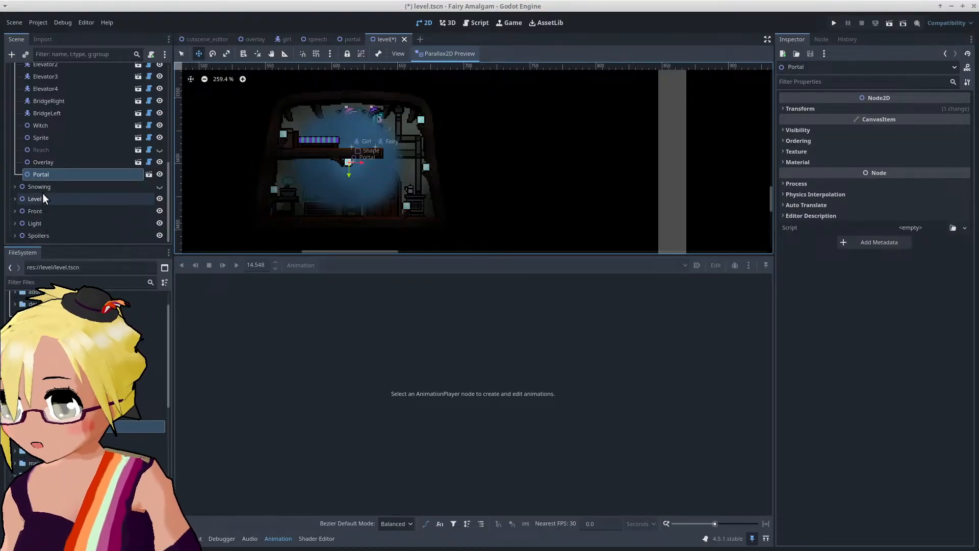
click(810, 142)
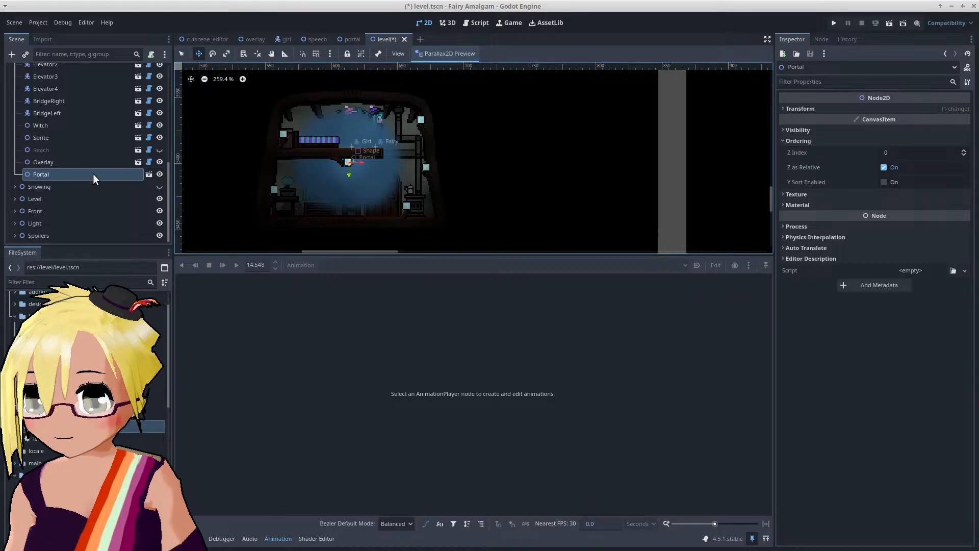
click(75, 200)
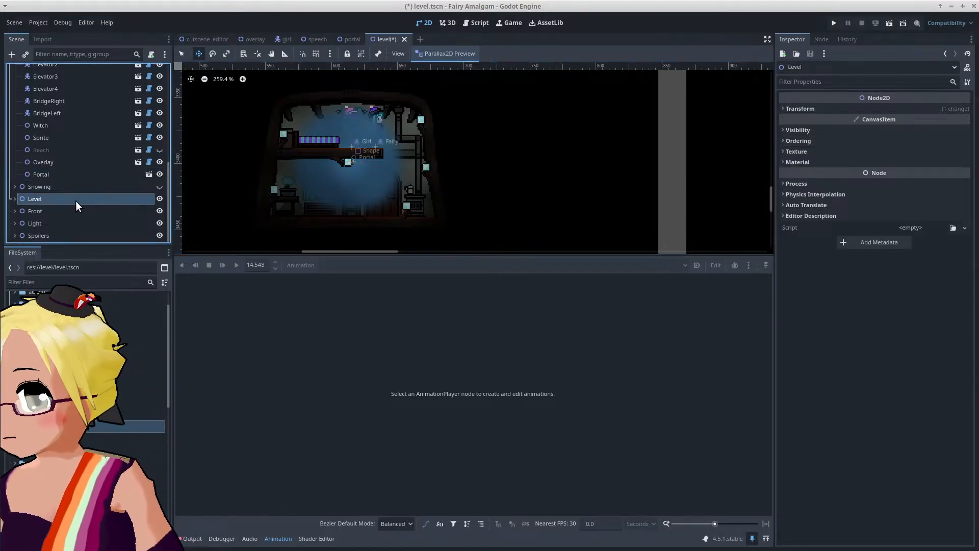
click(14, 199)
scroll(18, 199, down, 2)
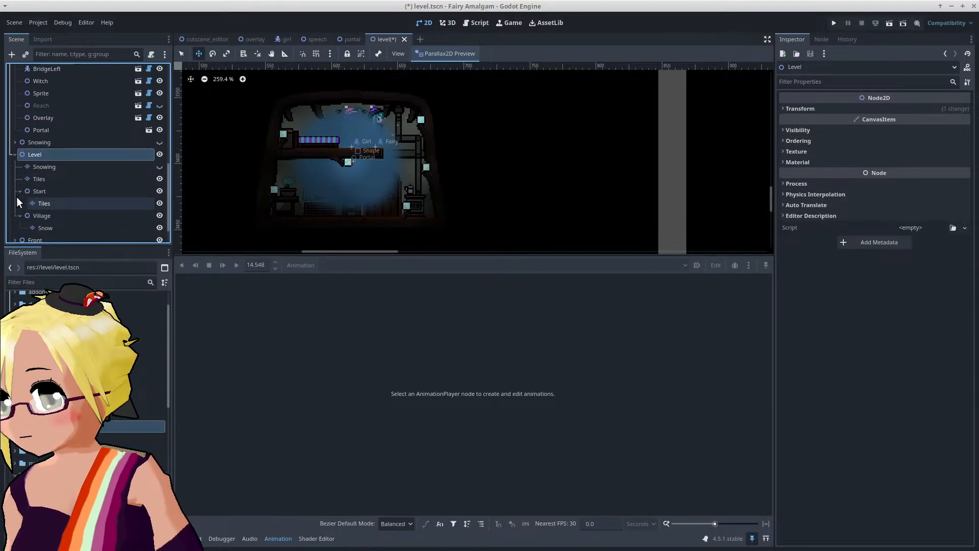
scroll(16, 198, down, 2)
click(57, 151)
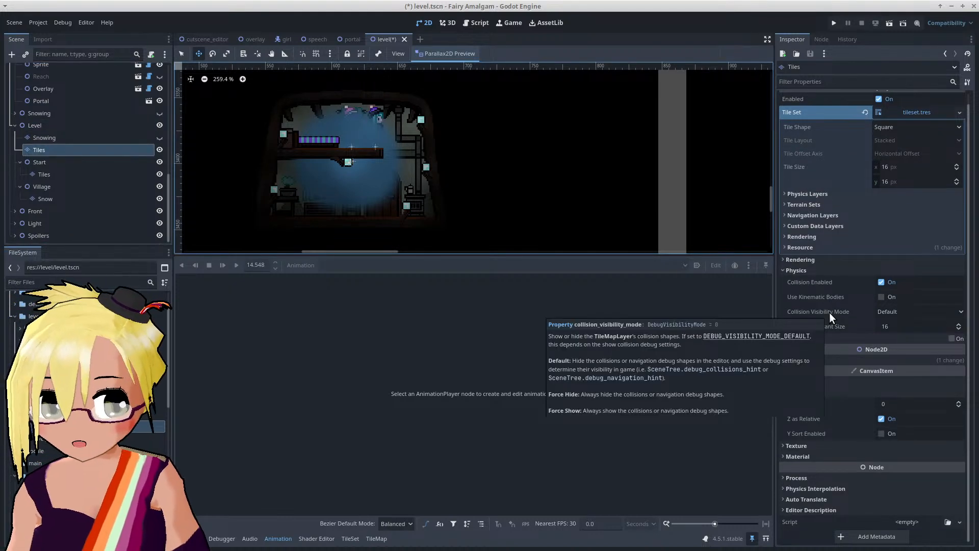
click(15, 125)
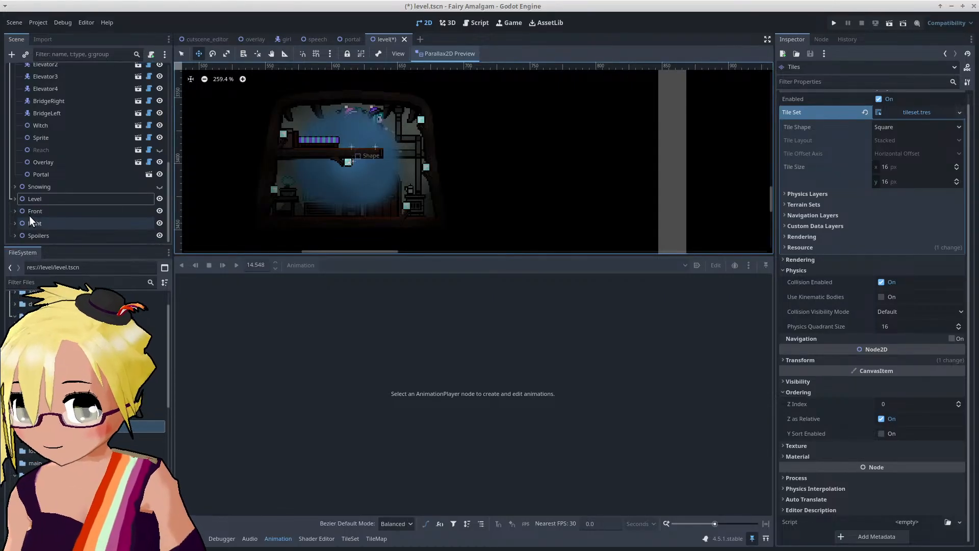
click(48, 162)
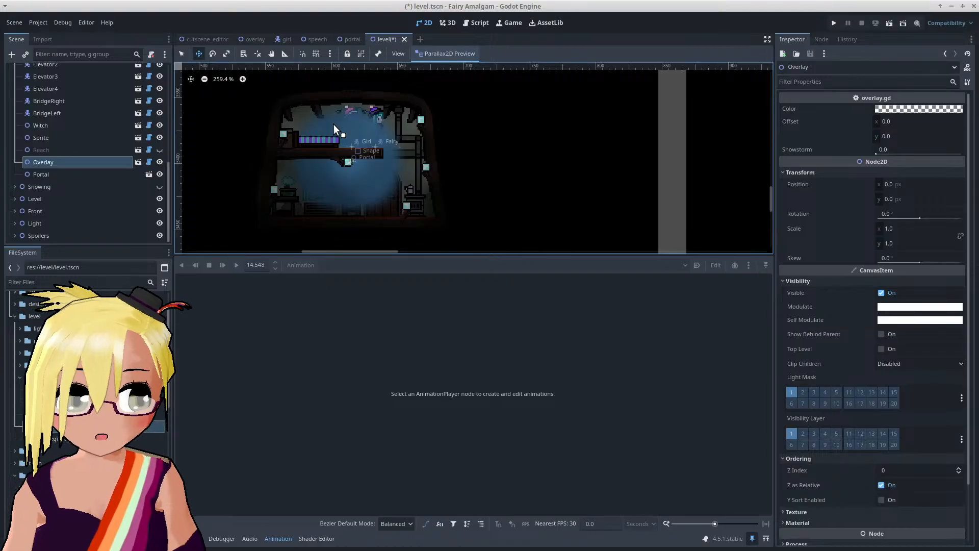
Step: Set the Portal instance's Z Index to 300 and save the level scene
click(54, 174)
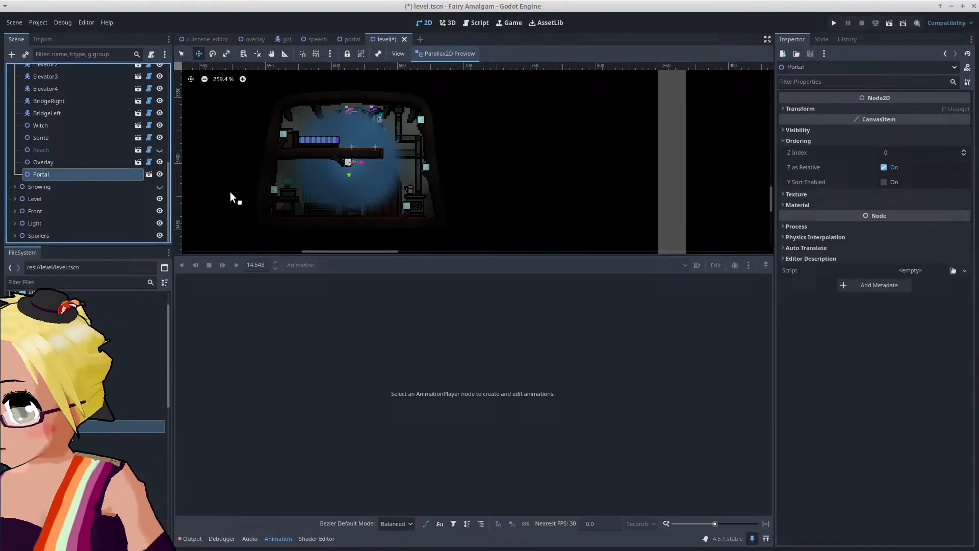
click(910, 156)
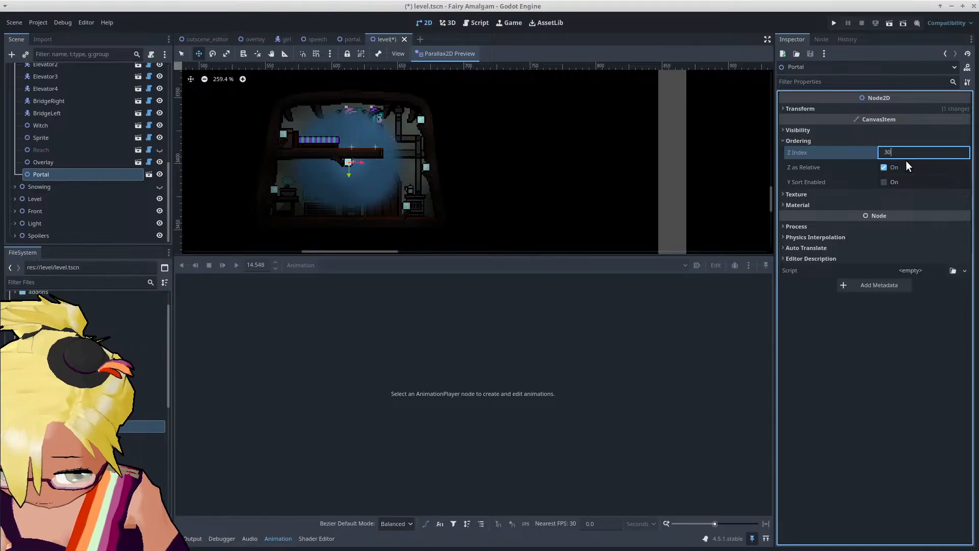
text(300)
key(Return)
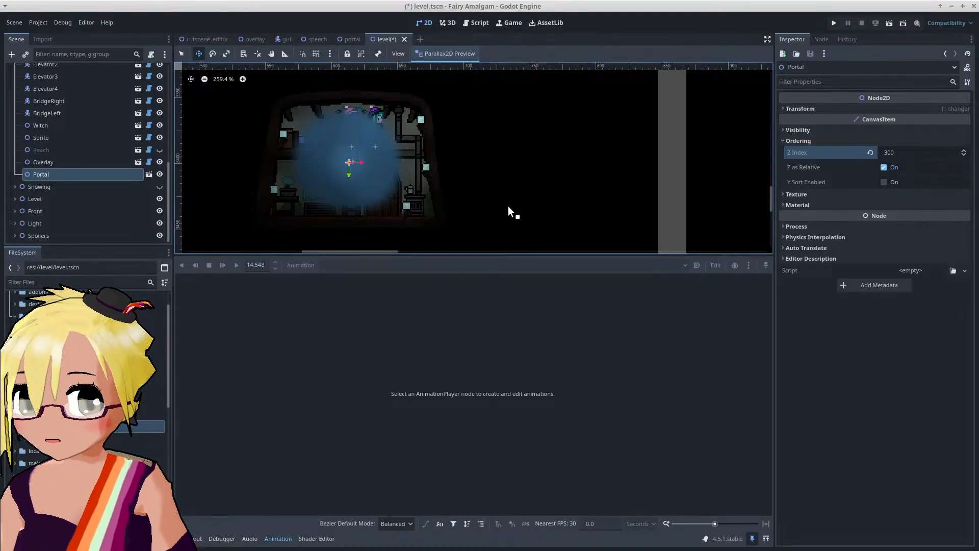
scroll(479, 193, up, 4)
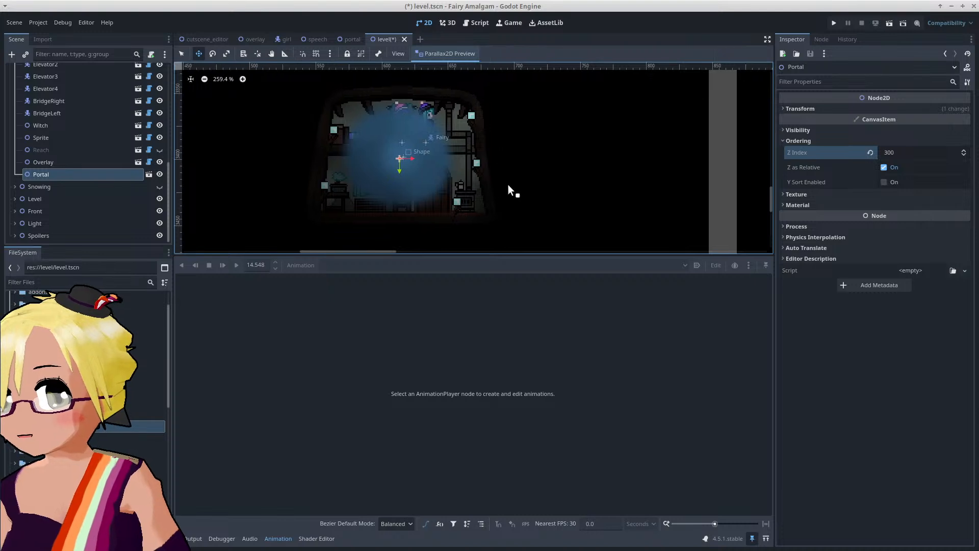
scroll(480, 184, up, 1)
middle_drag(427, 185, 530, 184)
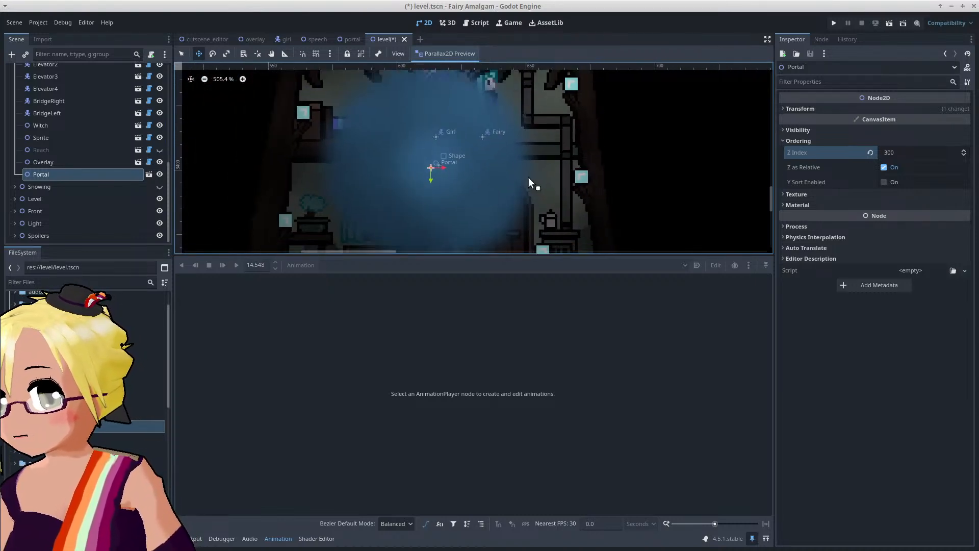
scroll(528, 181, down, 4)
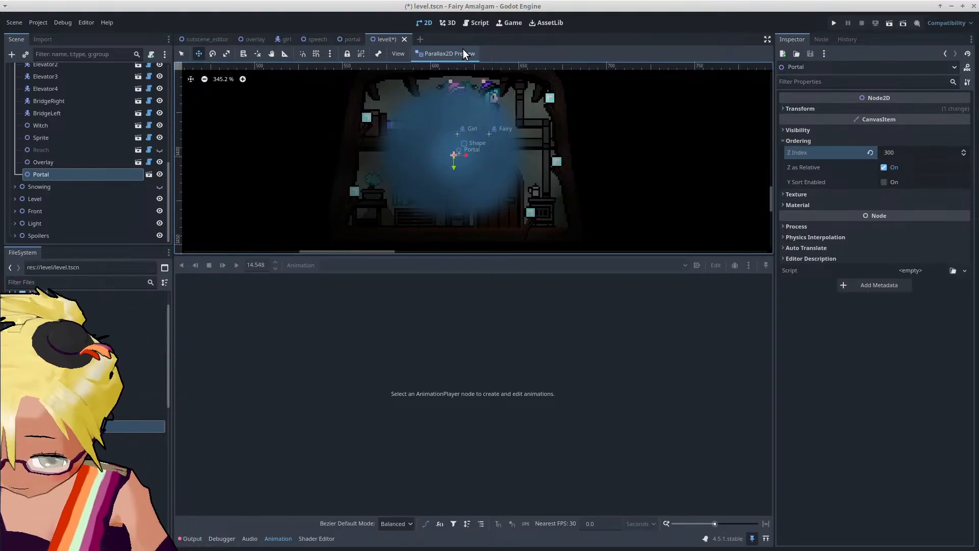
key(ctrl+s)
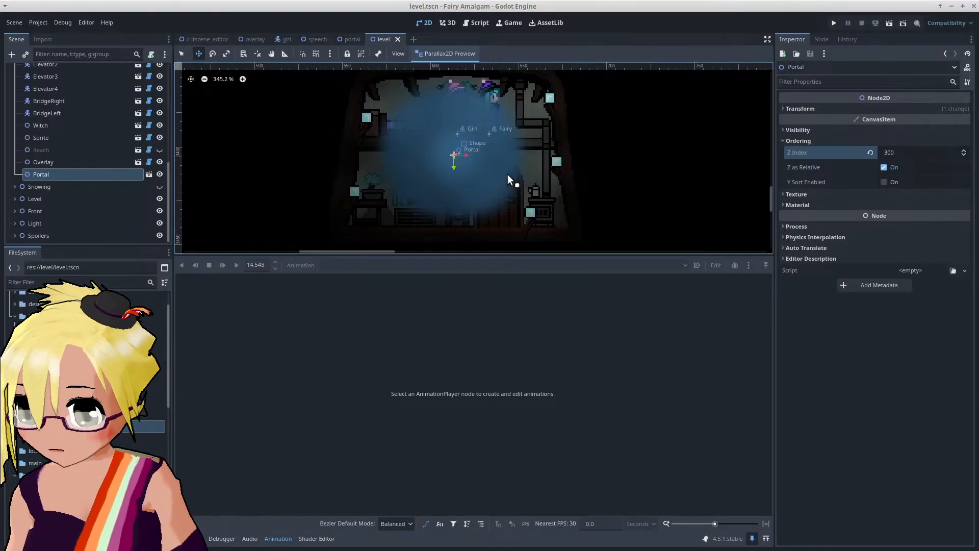
Step: Nudge the Portal instance slightly within the house interior and save the level scene
scroll(509, 180, down, 2)
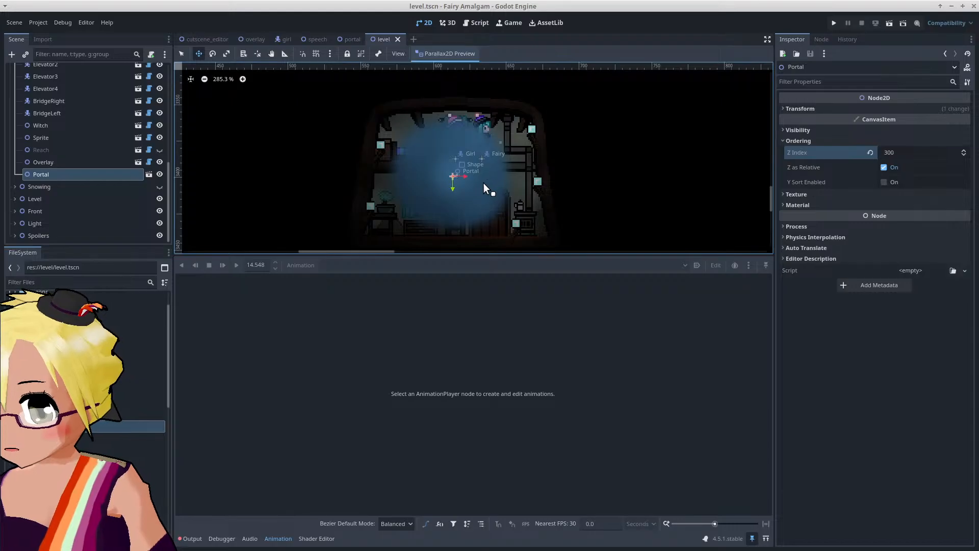
middle_drag(483, 189, 479, 173)
mouse_move(479, 172)
mouse_down()
mouse_move(516, 172)
mouse_move(475, 167)
mouse_up()
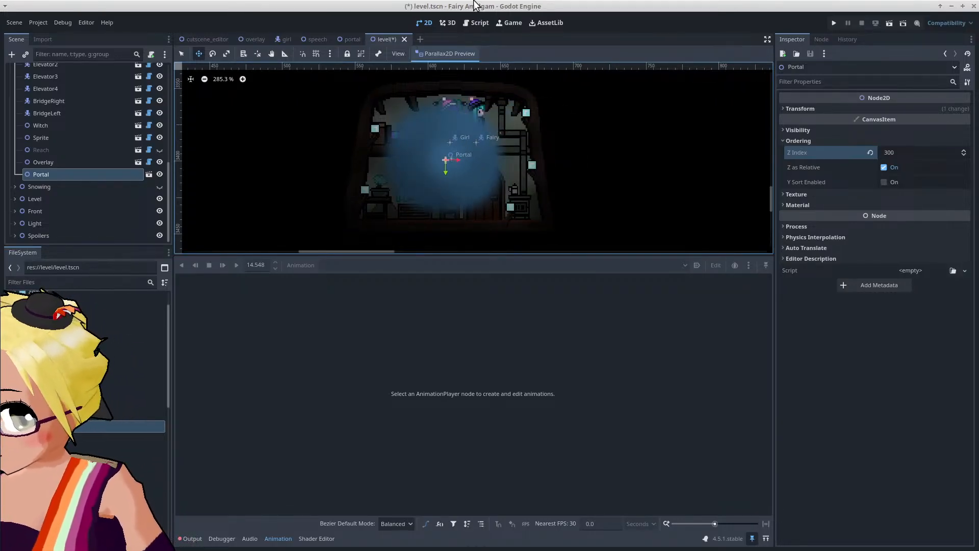
key(ctrl+s)
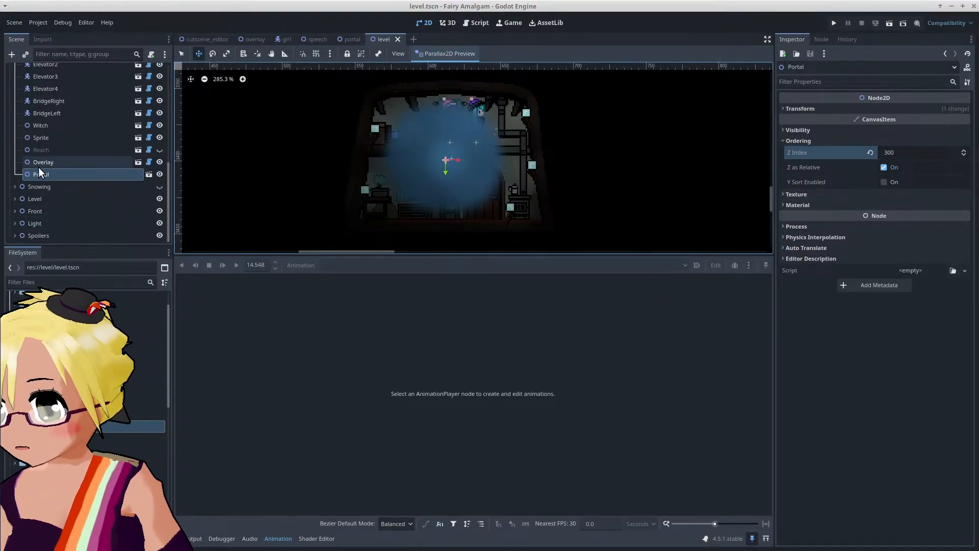
Step: Add an AnimationPlayer node as a child of the Portal root in the portal scene
click(352, 37)
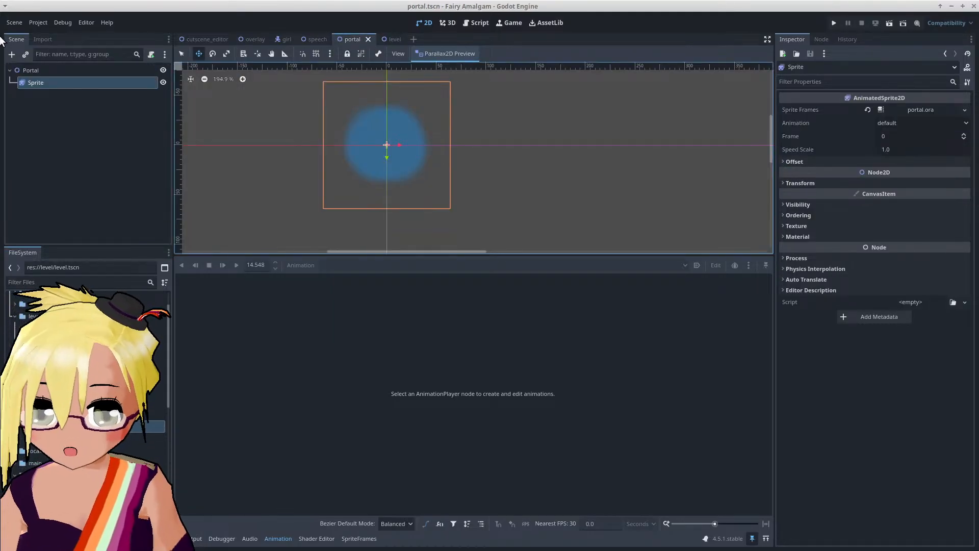
click(40, 72)
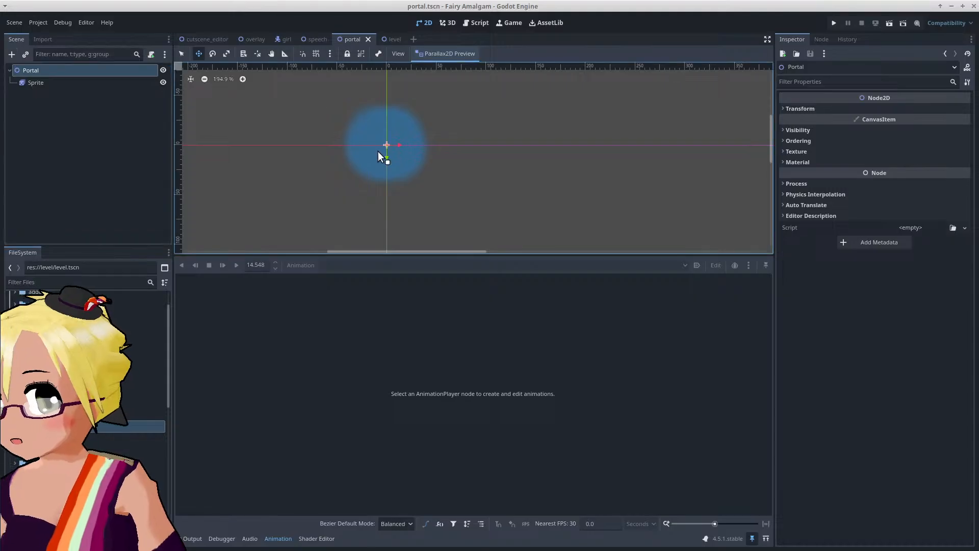
click(9, 56)
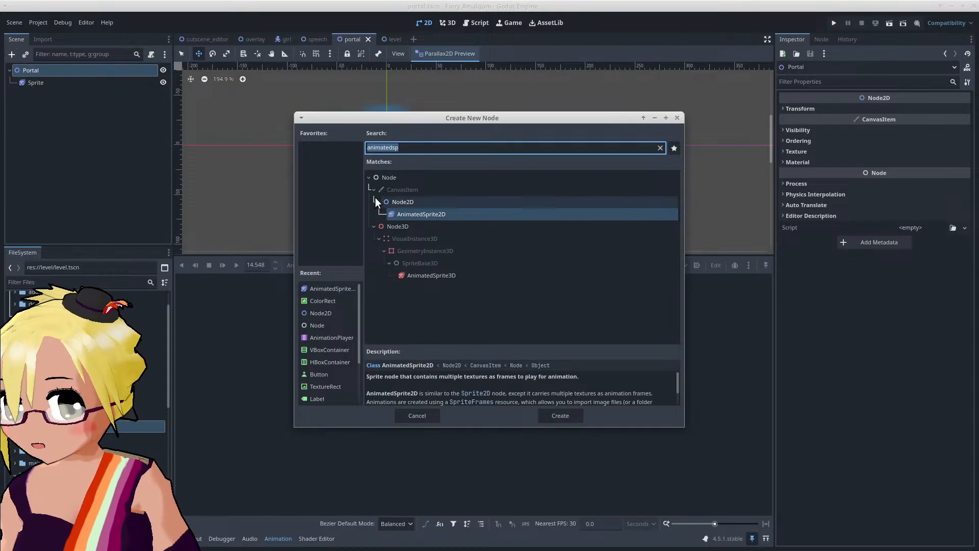
text(animationpl)
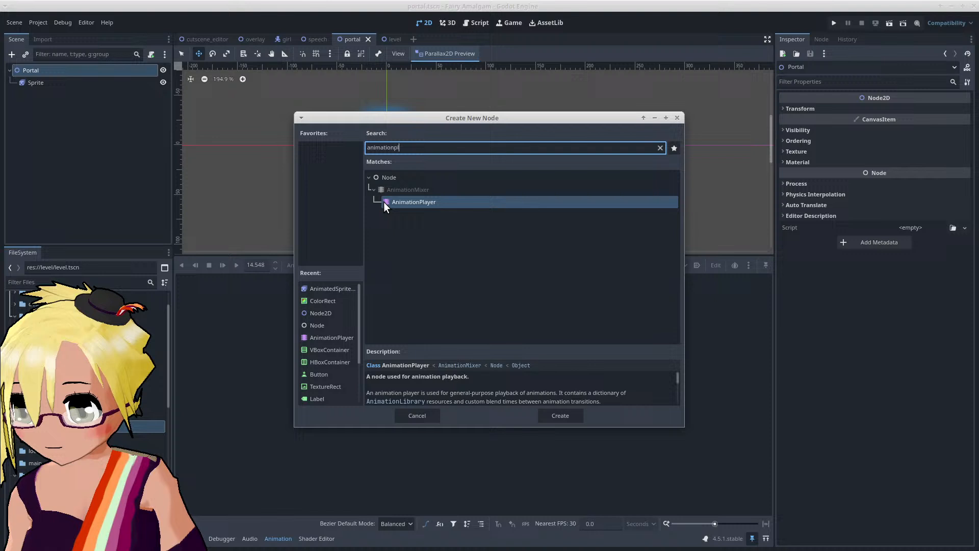
double_click(386, 201)
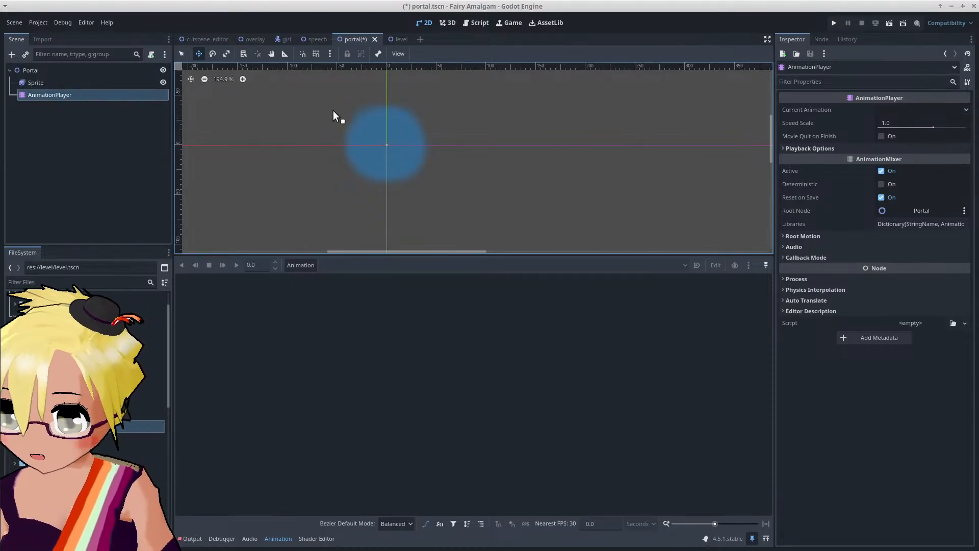
Step: Create a new animation named "hidden" in the portal's AnimationPlayer
click(289, 264)
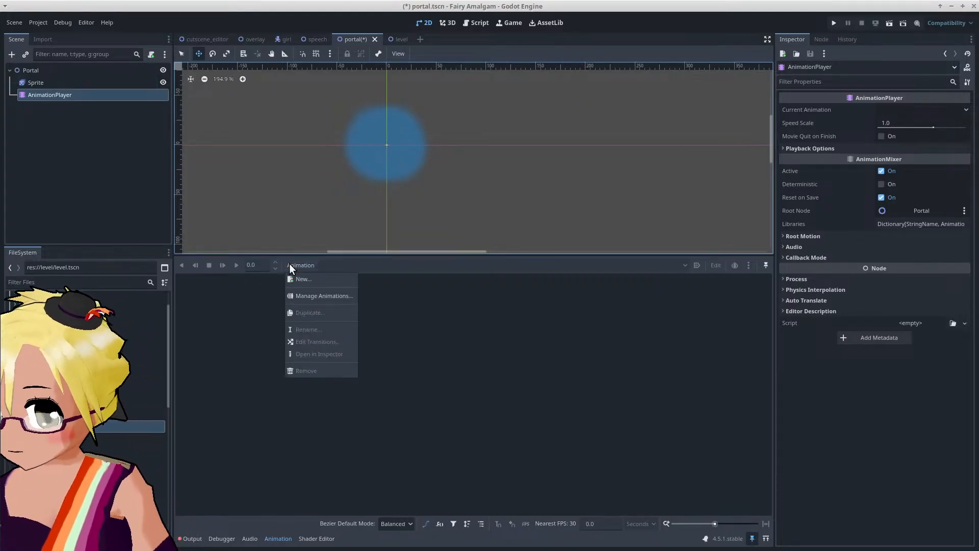
click(289, 265)
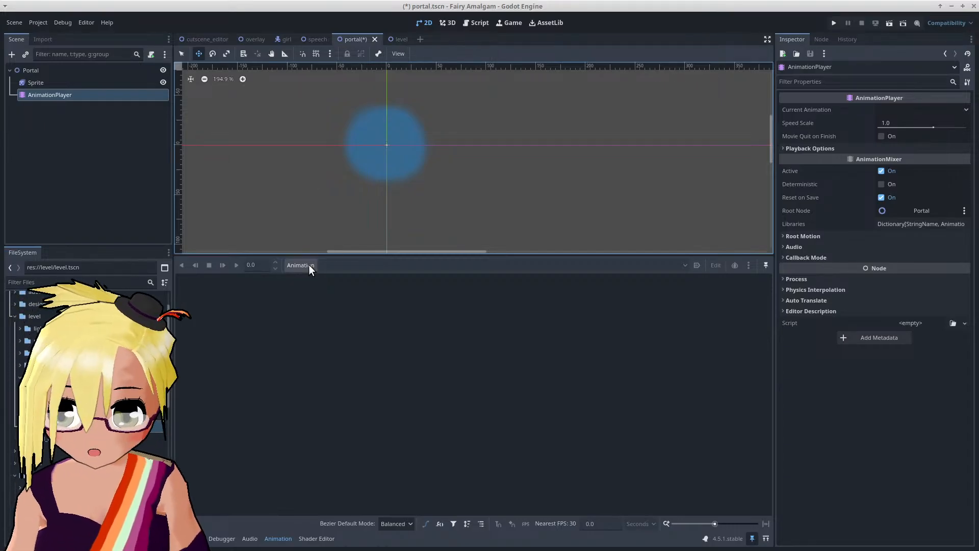
click(294, 266)
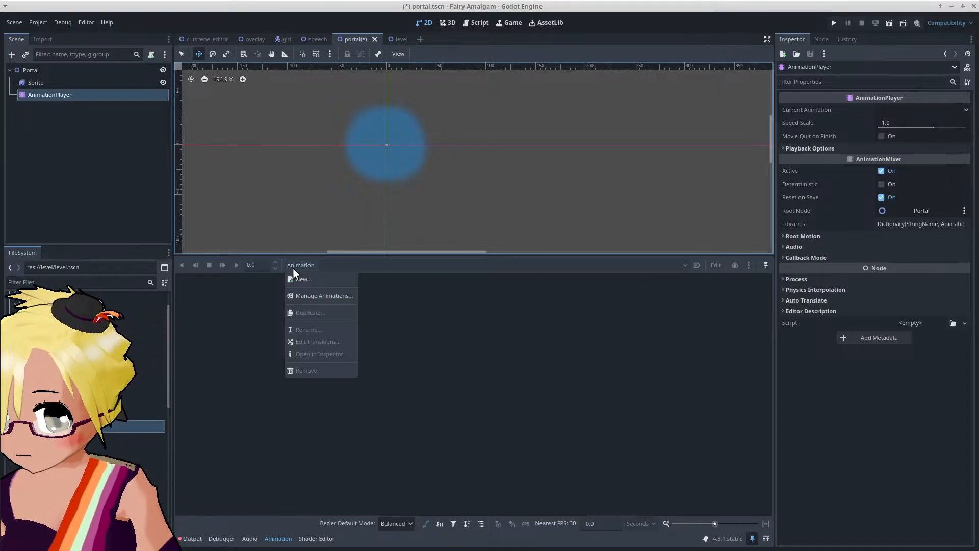
click(298, 278)
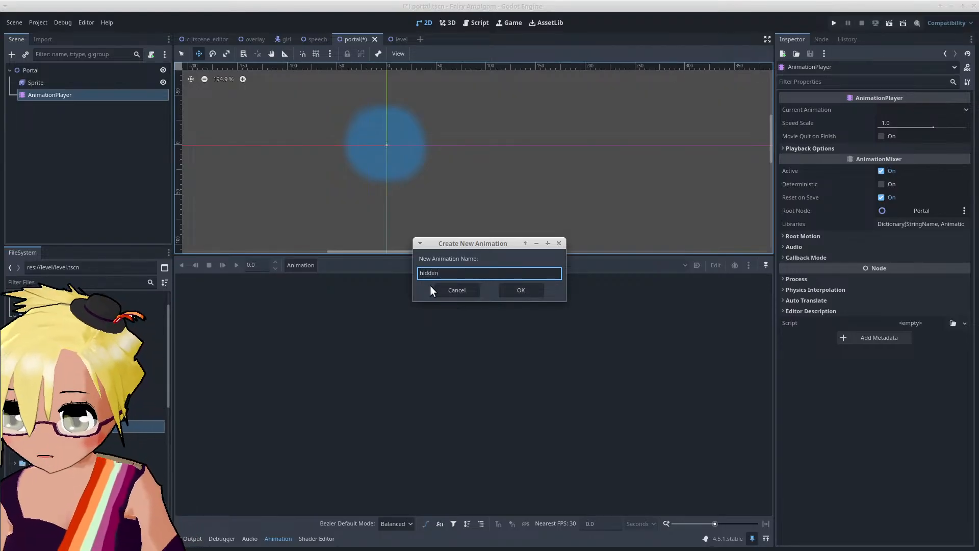
key(Return)
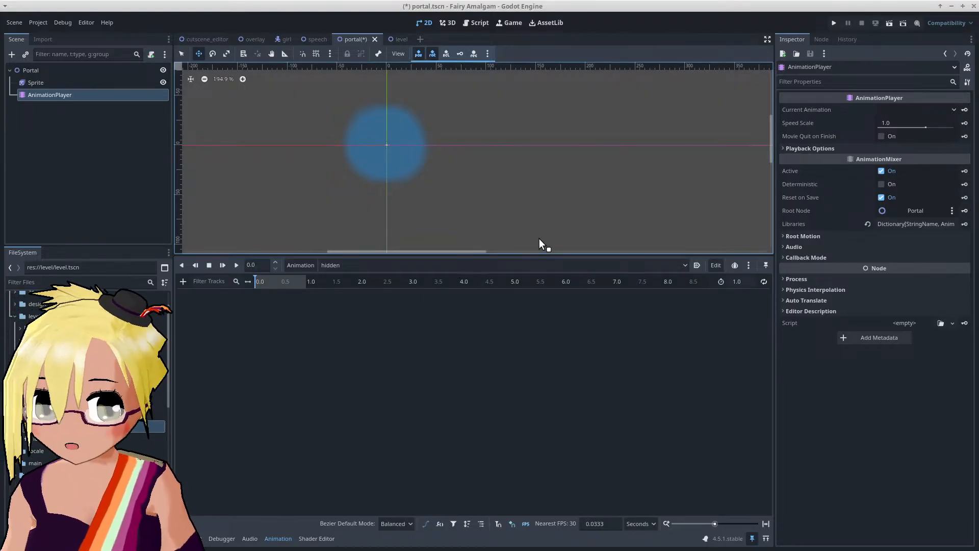
Step: Create a second animation named "cast" in the portal's AnimationPlayer
click(48, 79)
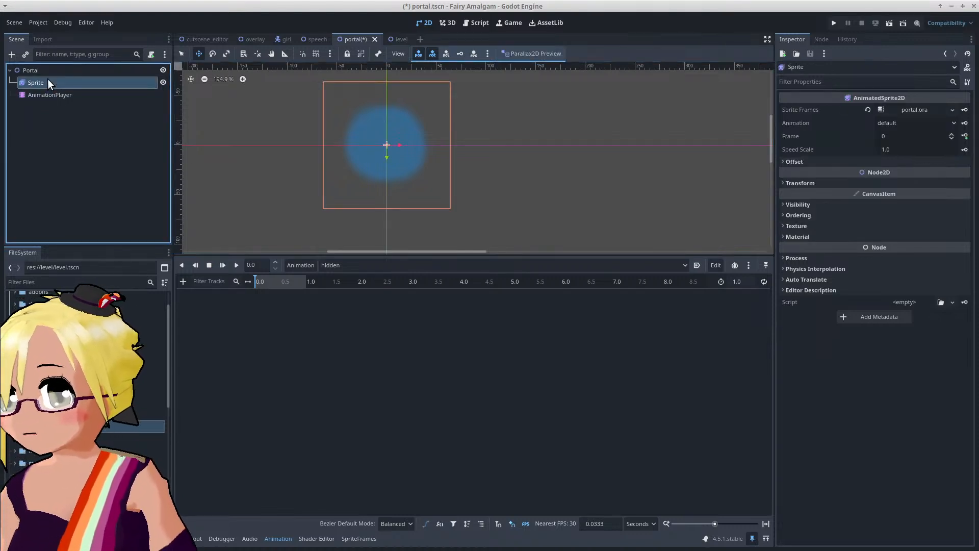
click(69, 94)
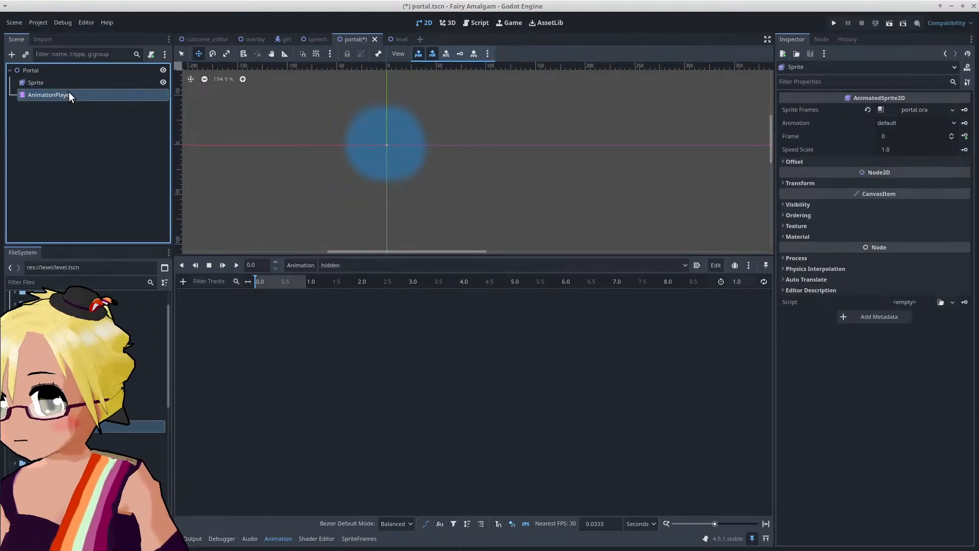
click(301, 265)
click(307, 278)
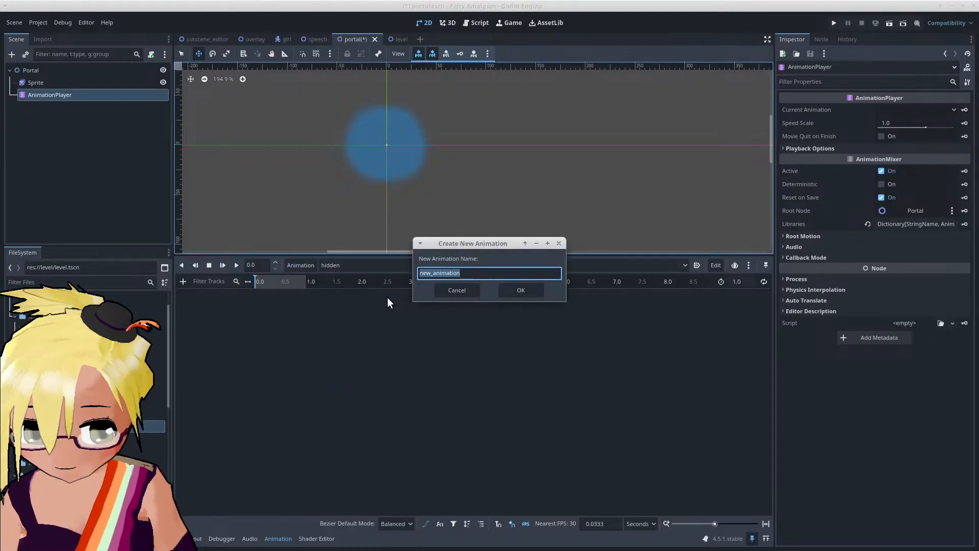
text(cast)
key(Return)
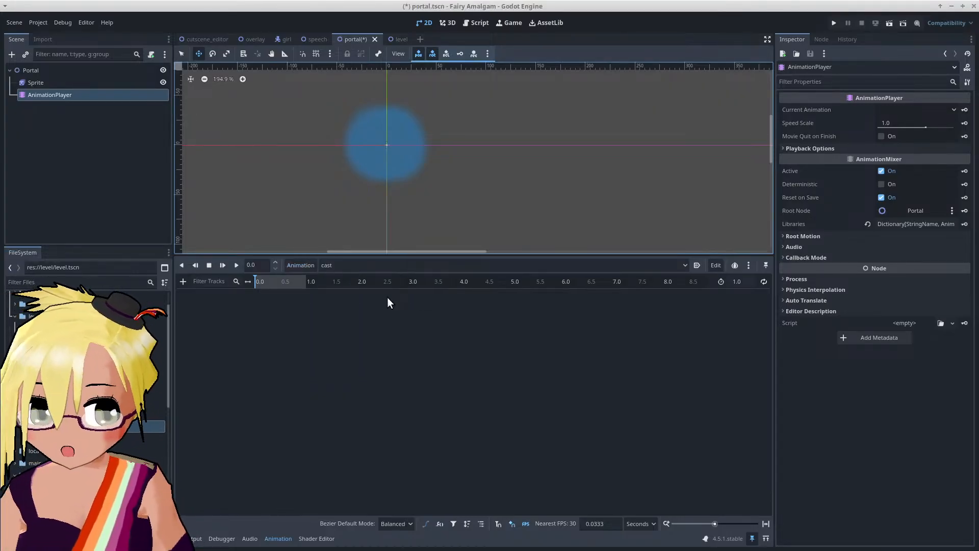
Step: Key the Sprite's position, rotation and scale at 0 seconds in the cast animation
click(75, 83)
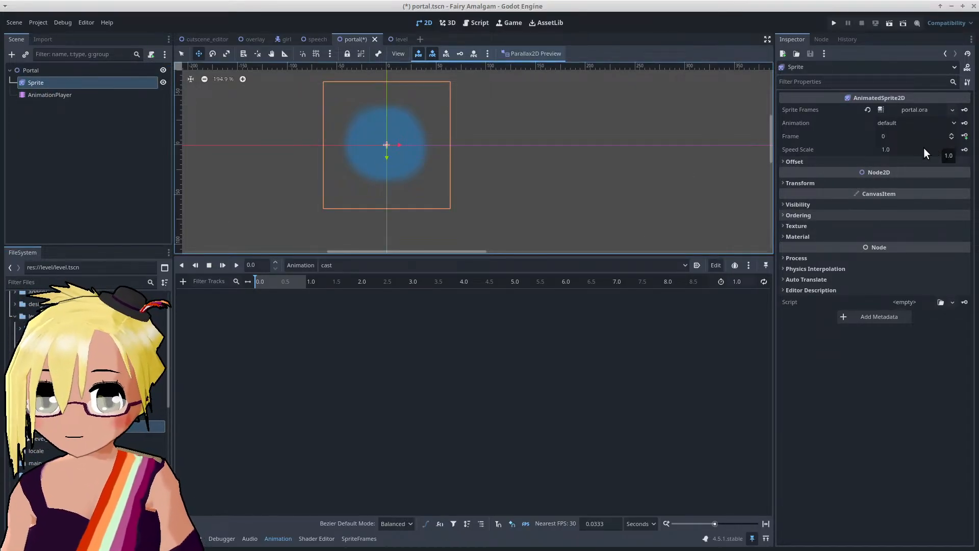
click(818, 185)
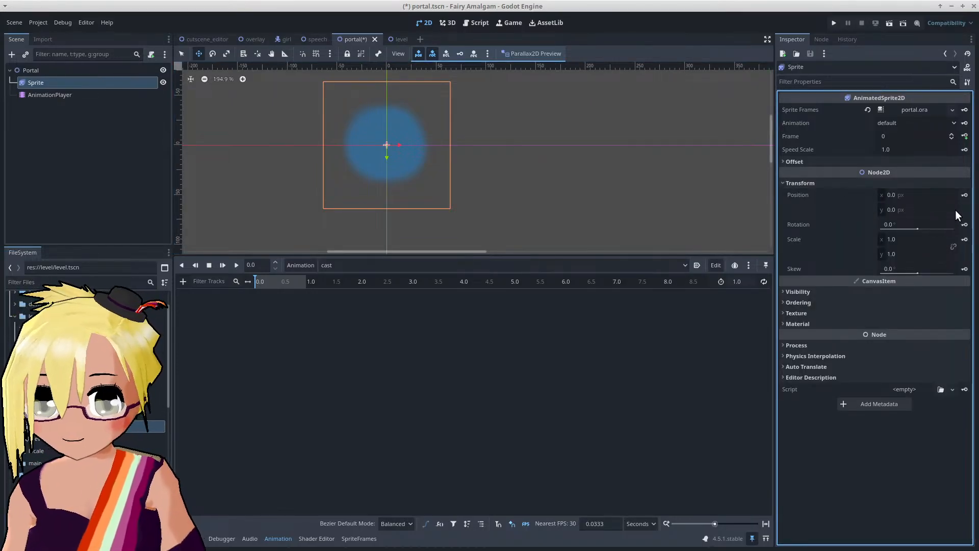
click(965, 195)
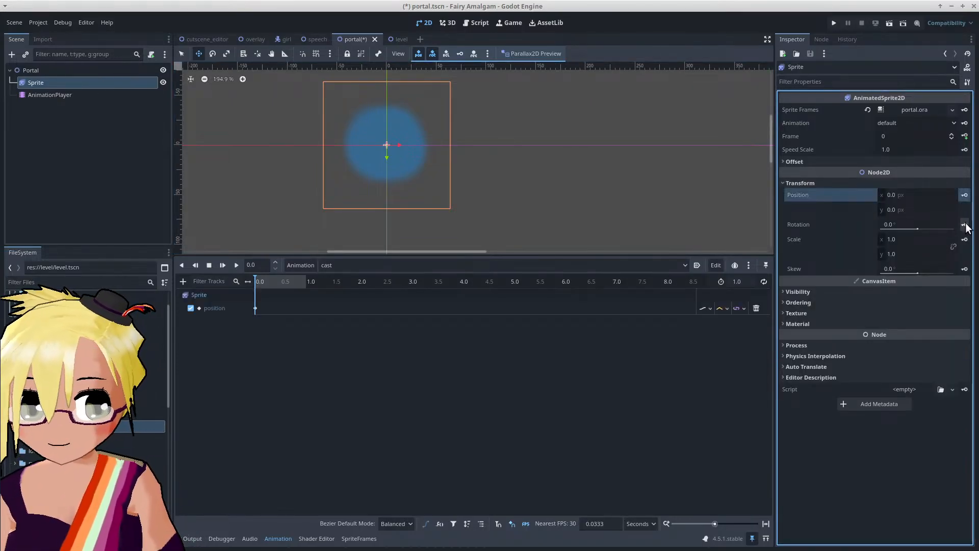
click(964, 224)
click(965, 240)
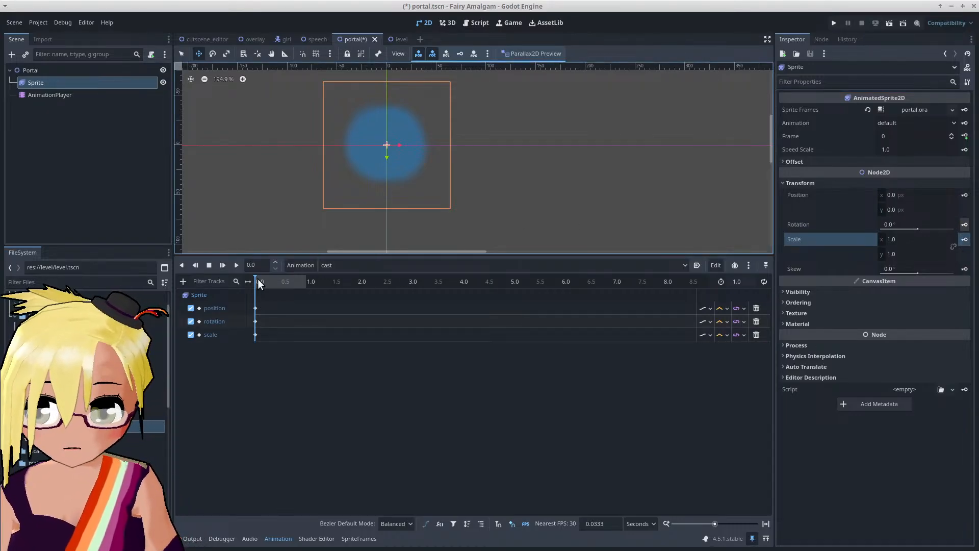
Step: Key the Sprite's position and rotation at 0 seconds in the hidden animation
click(336, 264)
click(370, 305)
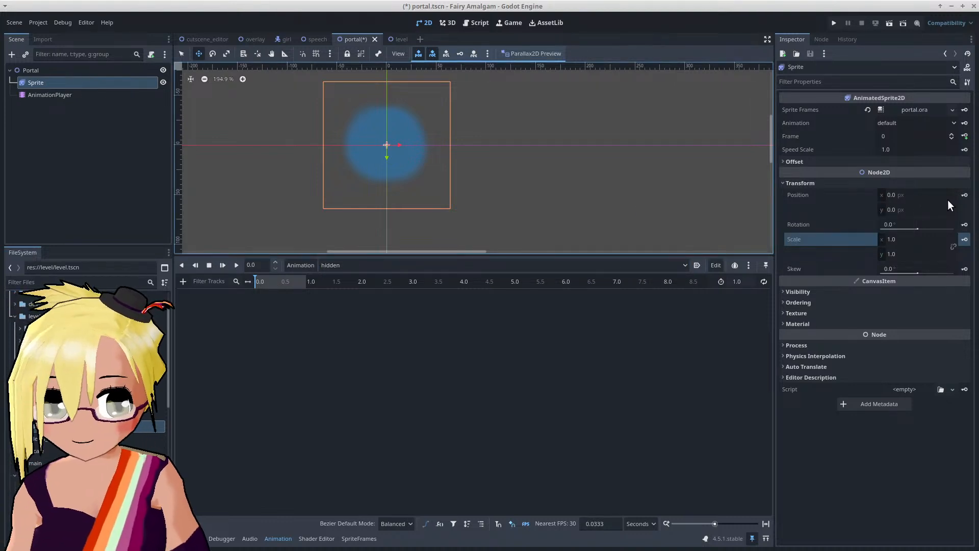
click(964, 195)
click(964, 224)
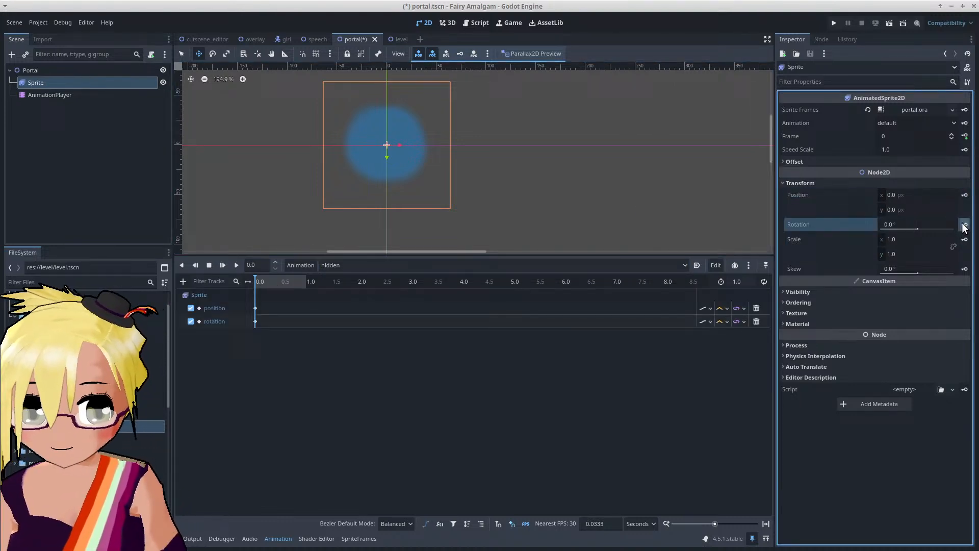
Step: Set the Sprite's scale to 0 on both x and y and key it at 0 seconds in the hidden animation
click(917, 239)
text(0)
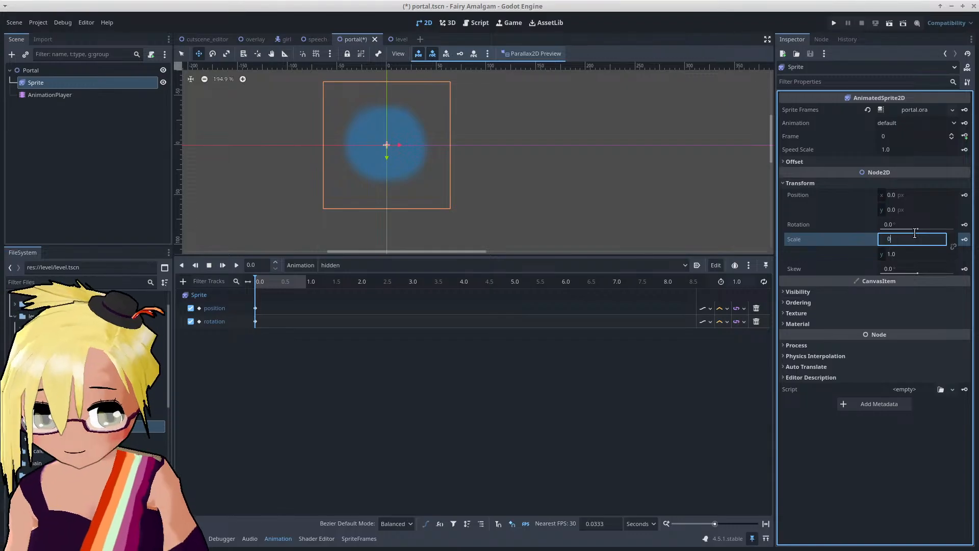
key(Return)
click(911, 252)
text(0)
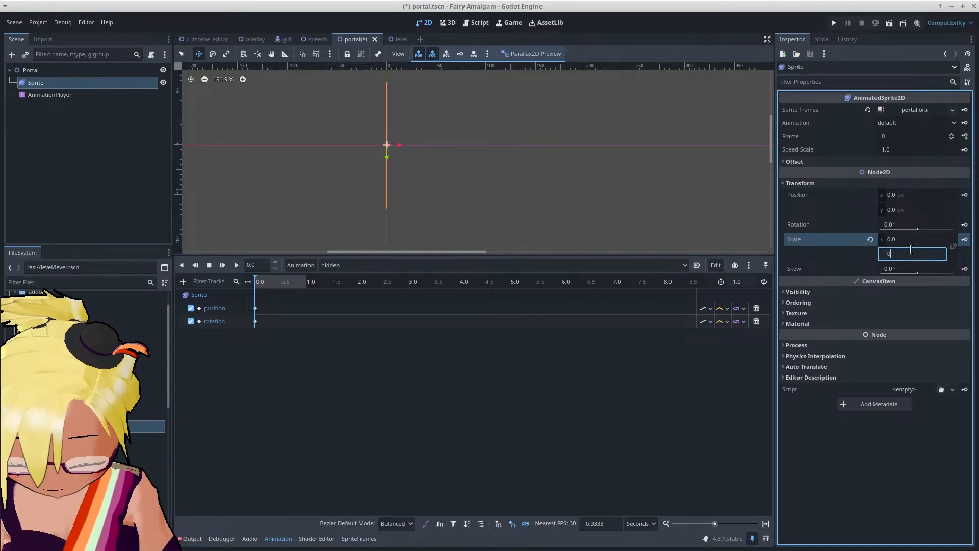
key(Return)
click(964, 240)
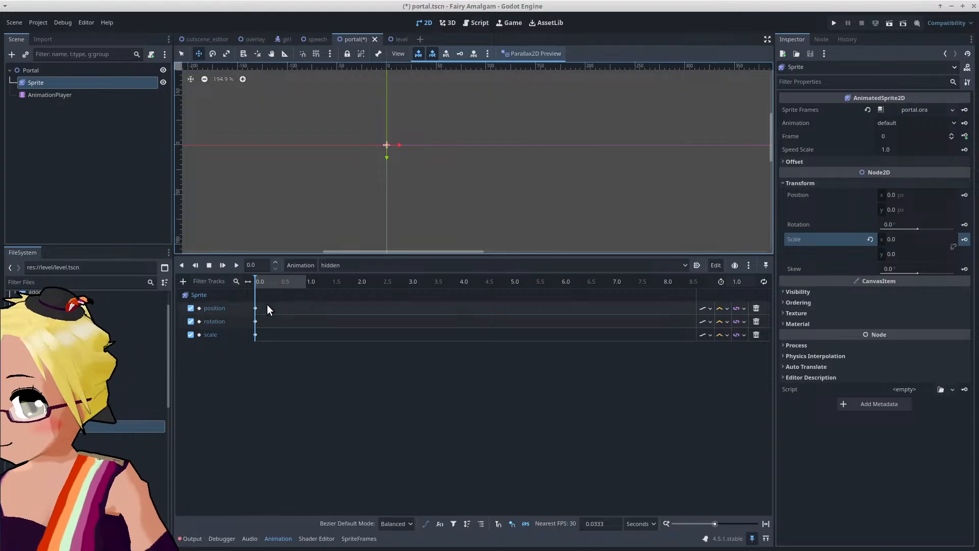
Step: Copy the Sprite's position, rotation and scale keys from the hidden animation
drag(268, 303, 257, 333)
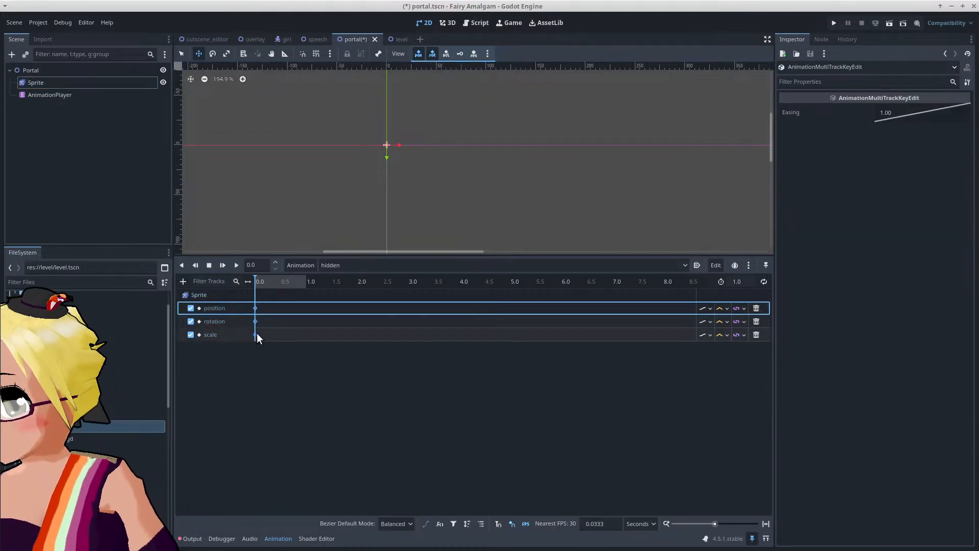
right_click(262, 305)
click(304, 352)
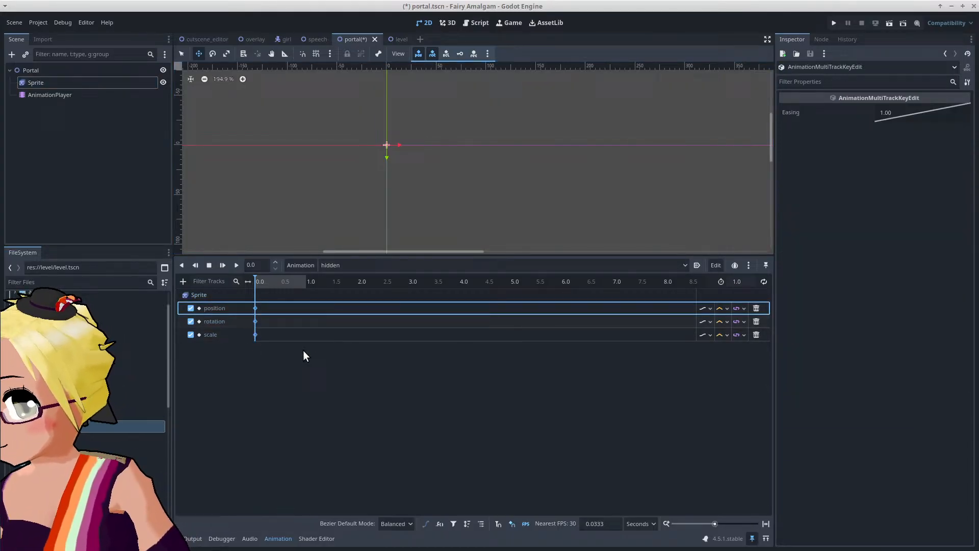
Step: Move the Sprite's position, rotation and scale keys in the cast animation from the start to about 0.8 seconds
click(346, 269)
click(357, 292)
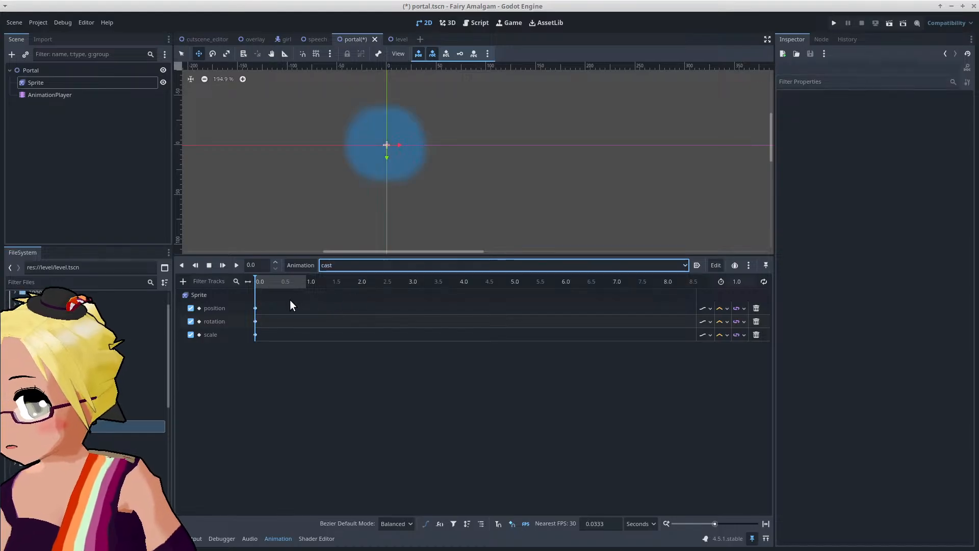
drag(273, 305, 254, 338)
drag(258, 335, 303, 332)
Step: Paste the copied hidden keys at 0 seconds in the cast animation and play it back
click(251, 284)
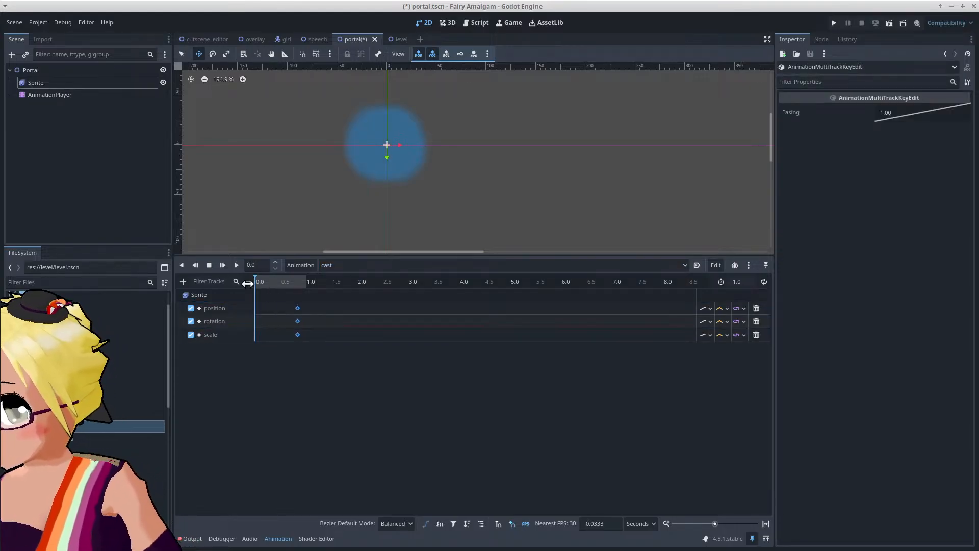
right_click(262, 307)
click(289, 367)
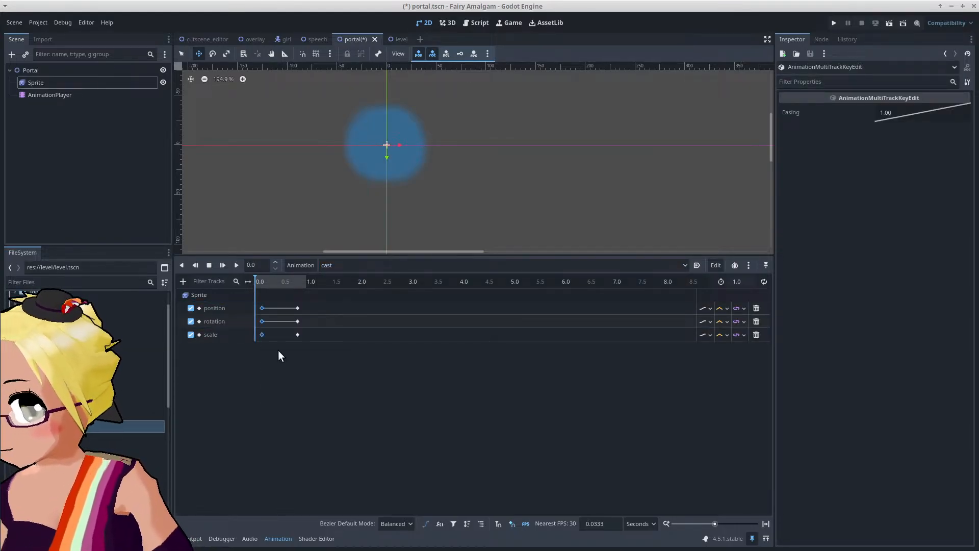
click(262, 312)
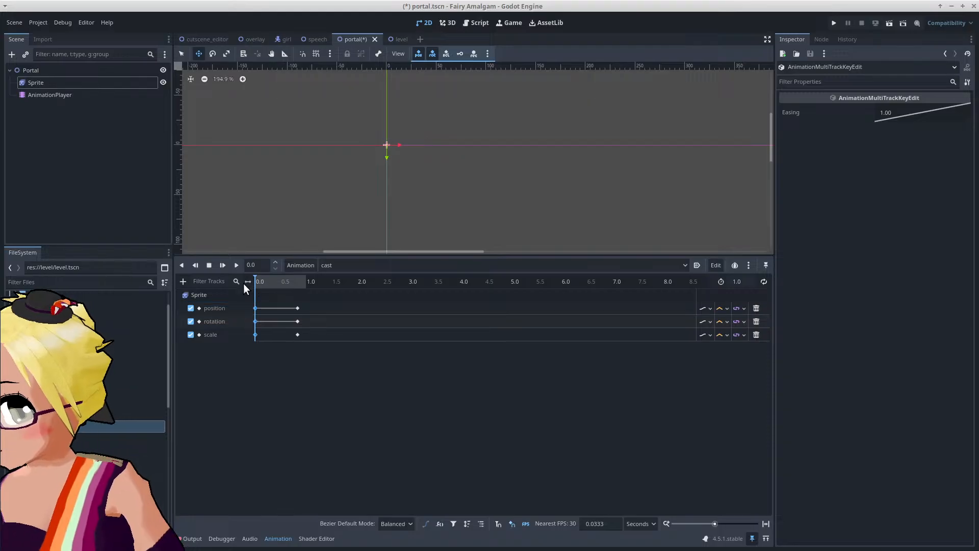
click(236, 269)
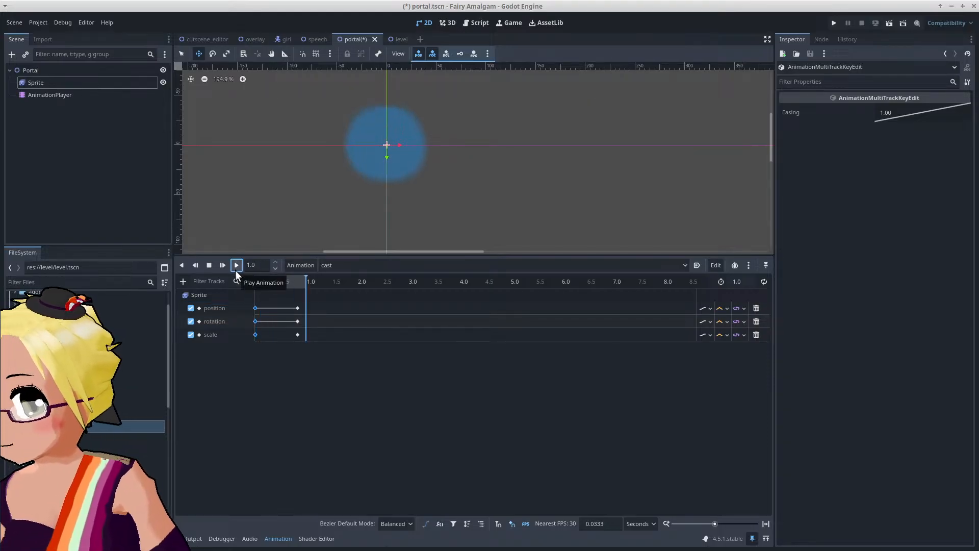
click(208, 267)
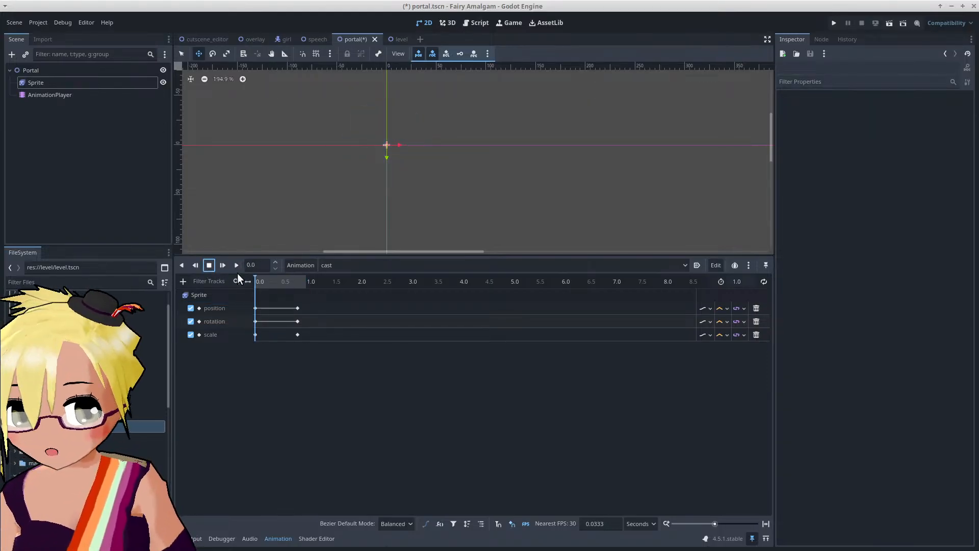
Step: Move the cast animation's three end keys to 1.0 second and play the animation from the start
drag(255, 283, 320, 300)
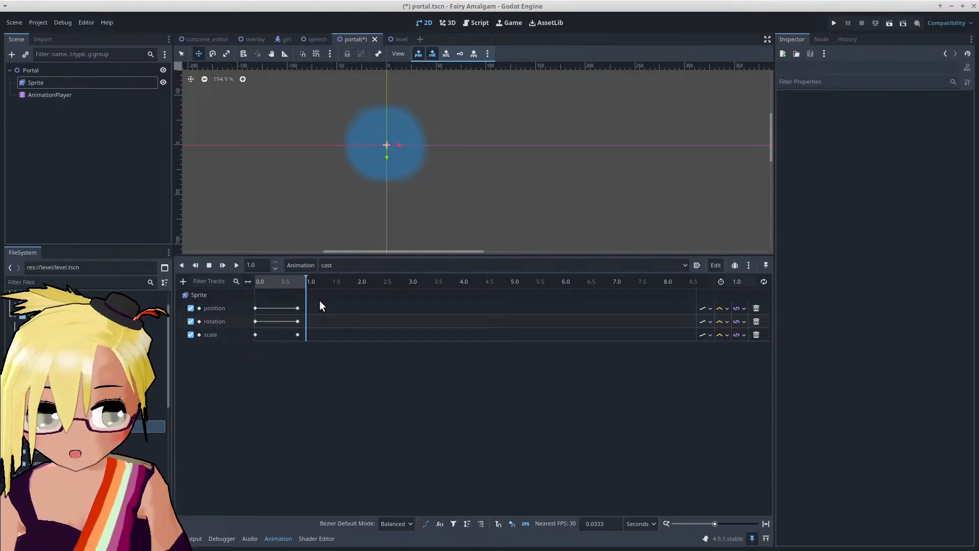
drag(303, 307, 304, 335)
click(261, 280)
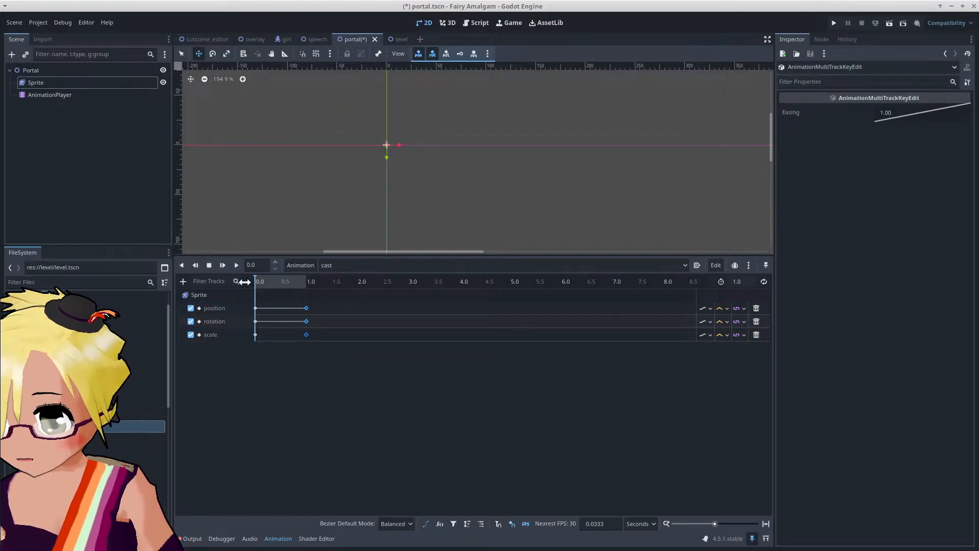
click(236, 268)
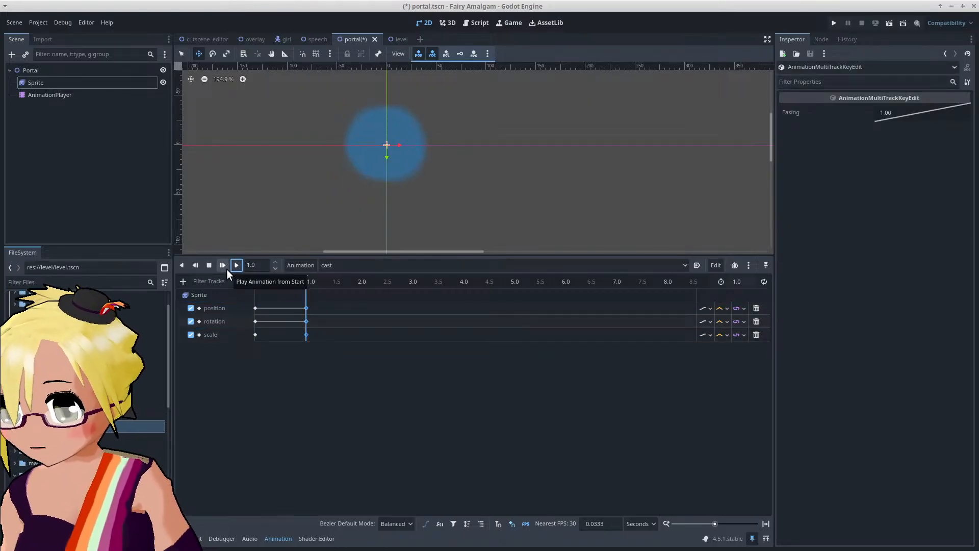
click(210, 269)
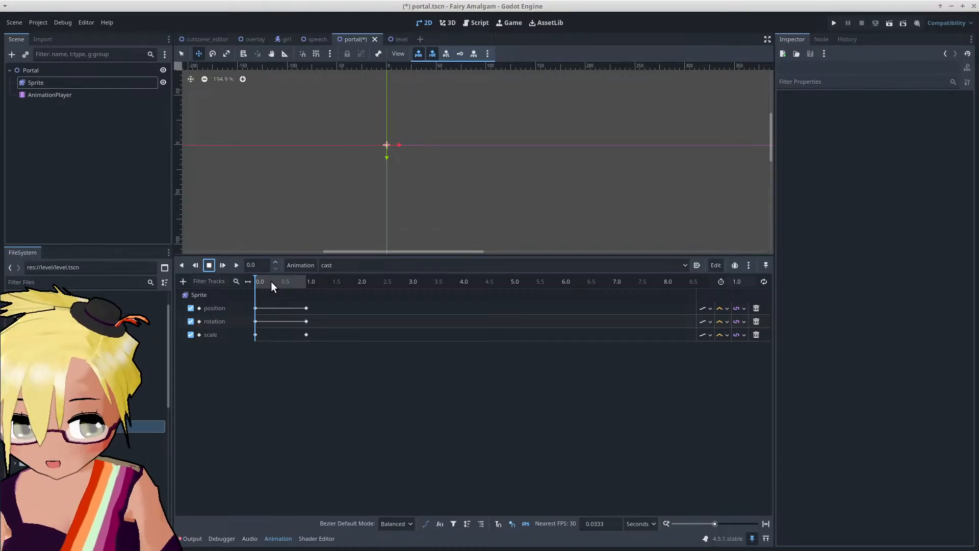
Step: Scrub the cast animation to 1.0 second and save the portal scene
click(259, 220)
drag(278, 280, 311, 284)
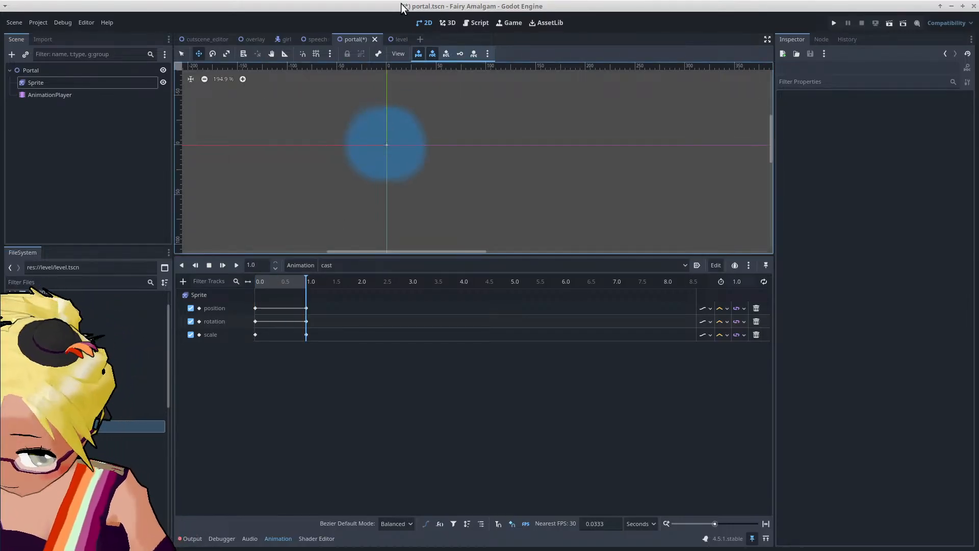
key(ctrl+s)
Step: Add a GPUParticles2D node as a child of the Portal root
click(28, 70)
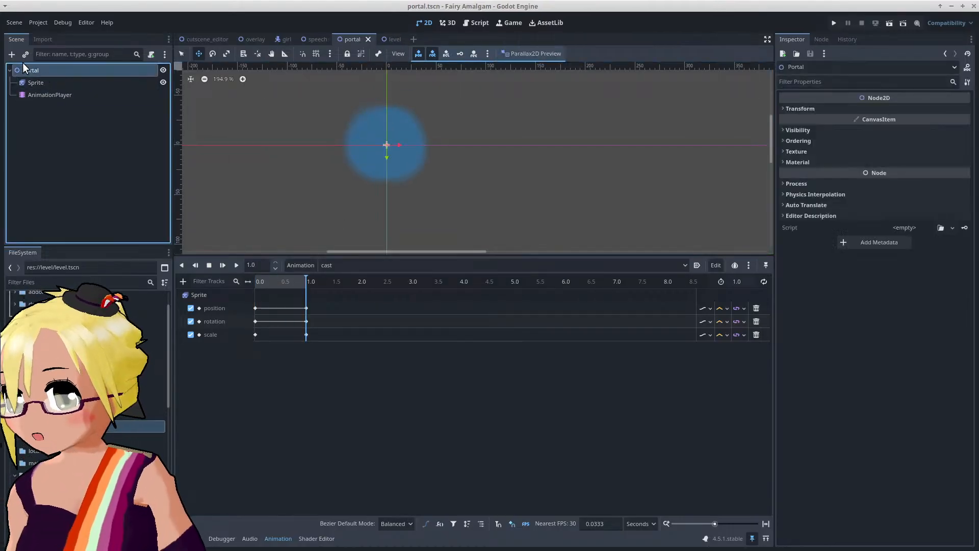
click(12, 54)
text(gpupar)
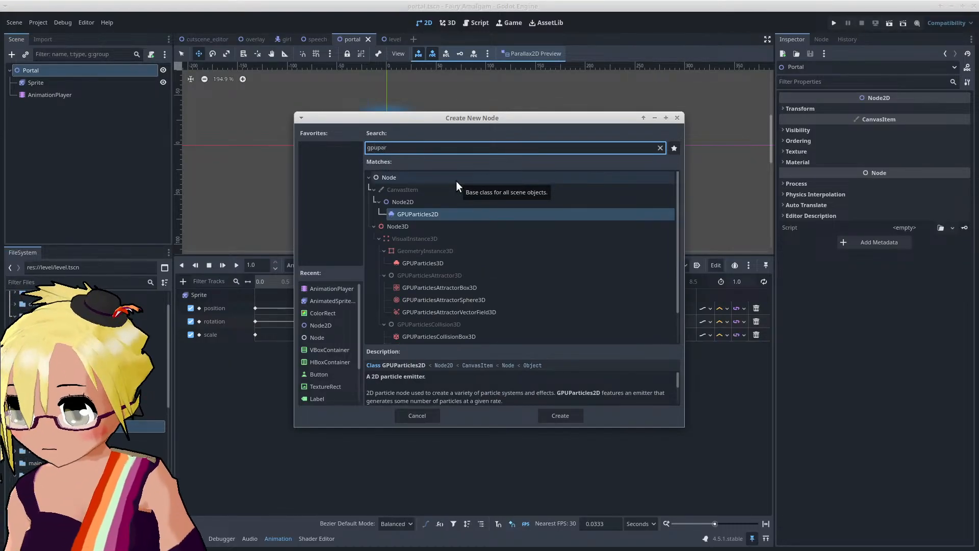
double_click(438, 212)
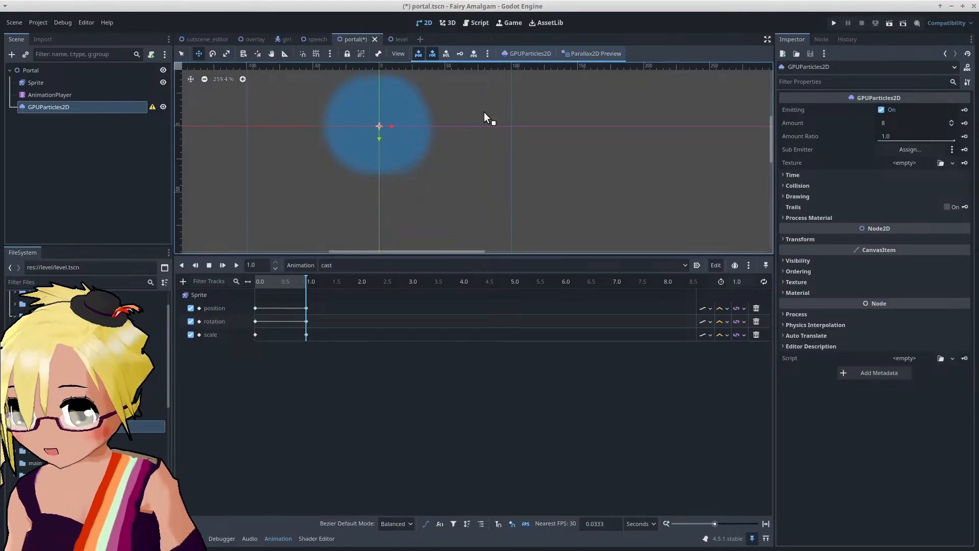
scroll(517, 134, up, 3)
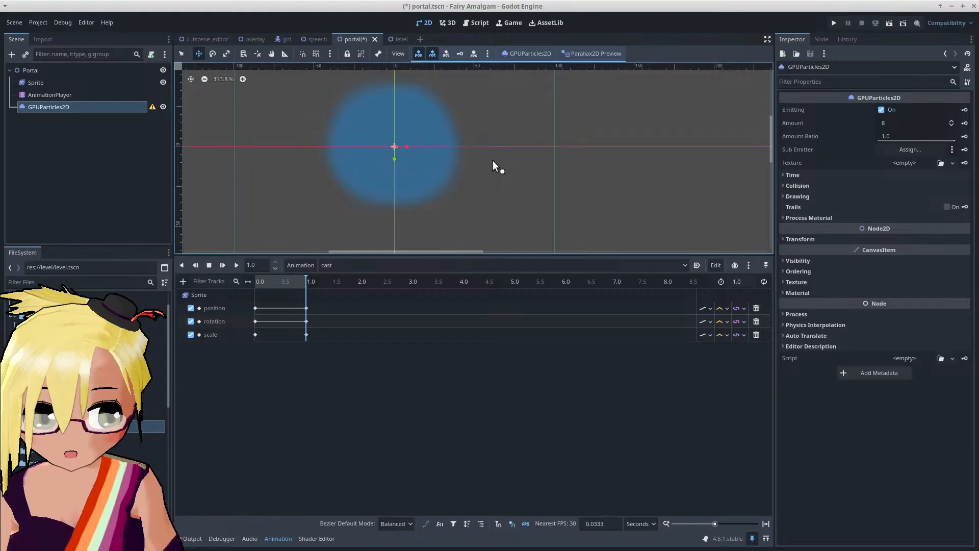
middle_drag(500, 170, 589, 173)
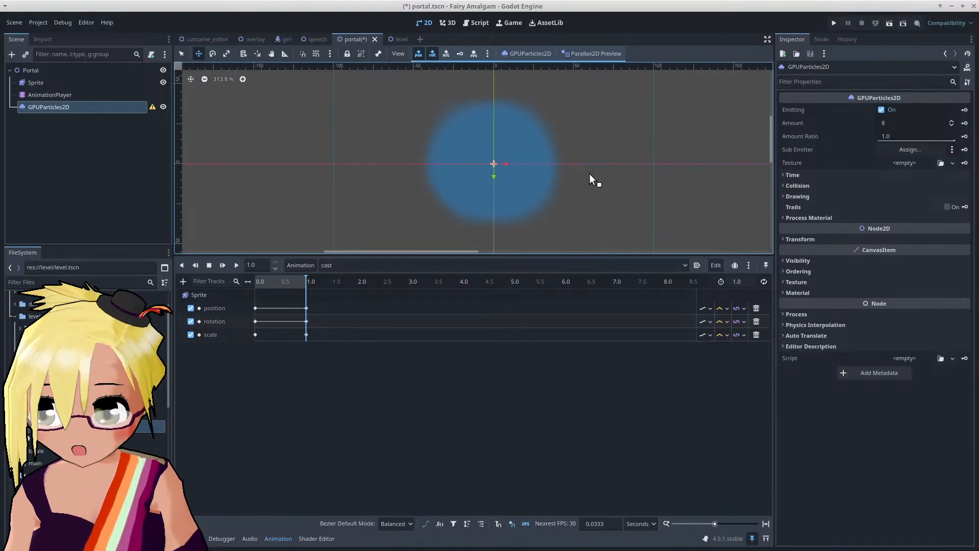
scroll(590, 173, down, 1)
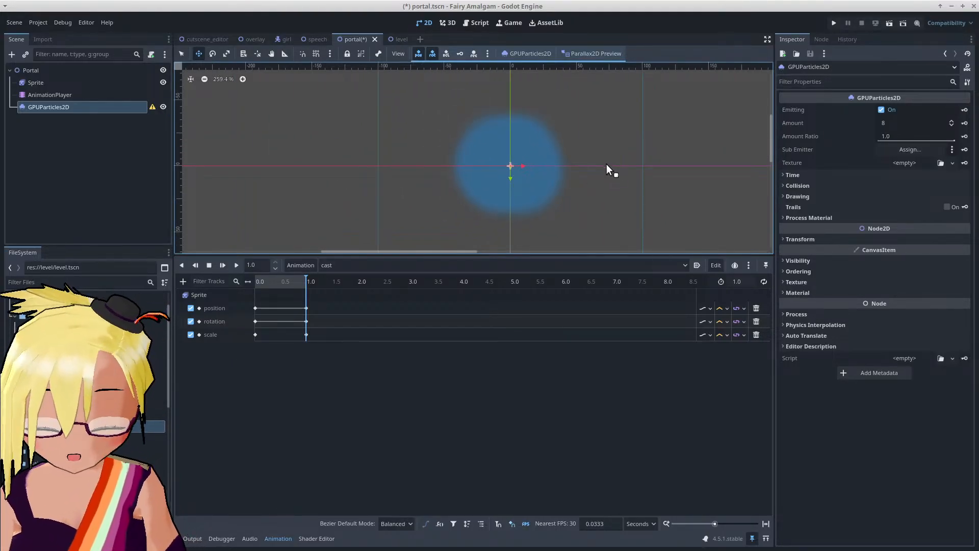
scroll(595, 167, down, 1)
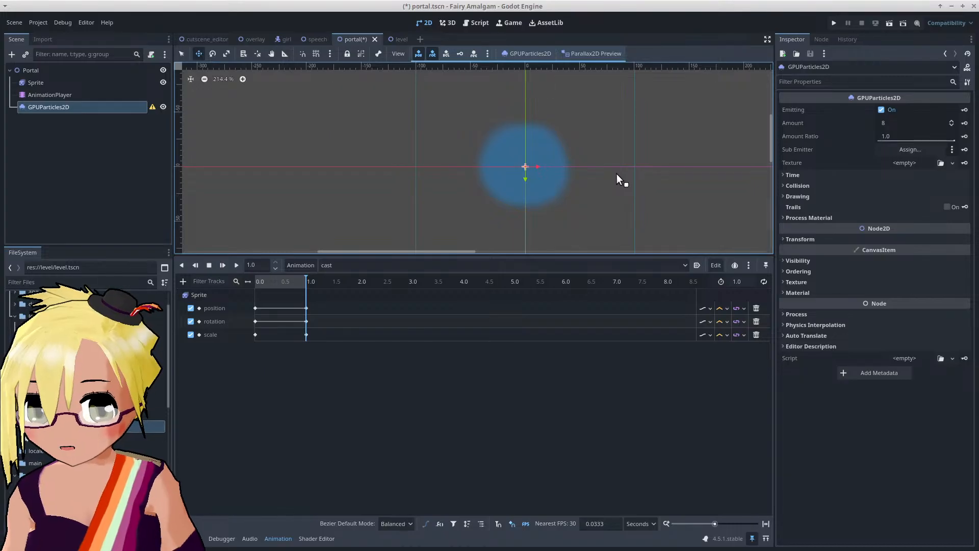
middle_drag(617, 176, 526, 171)
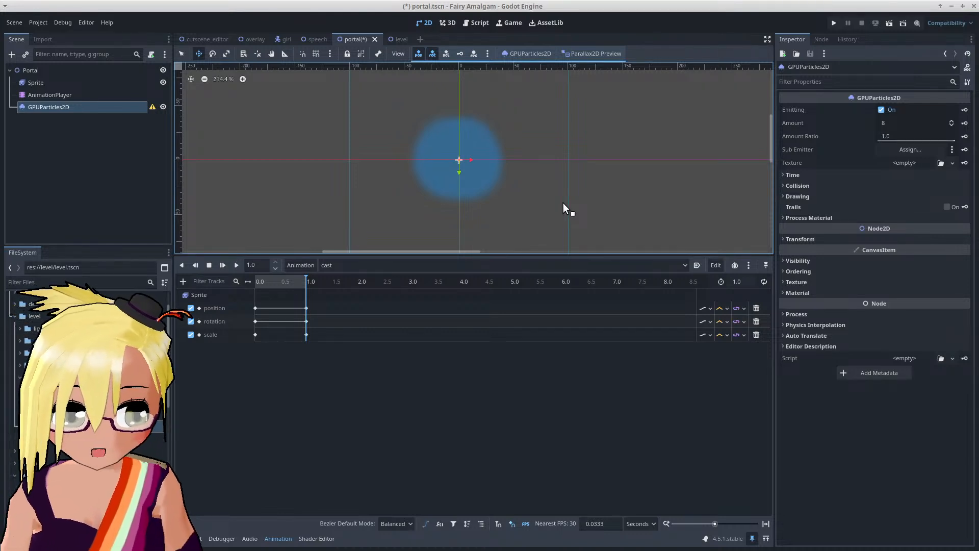
scroll(563, 203, down, 1)
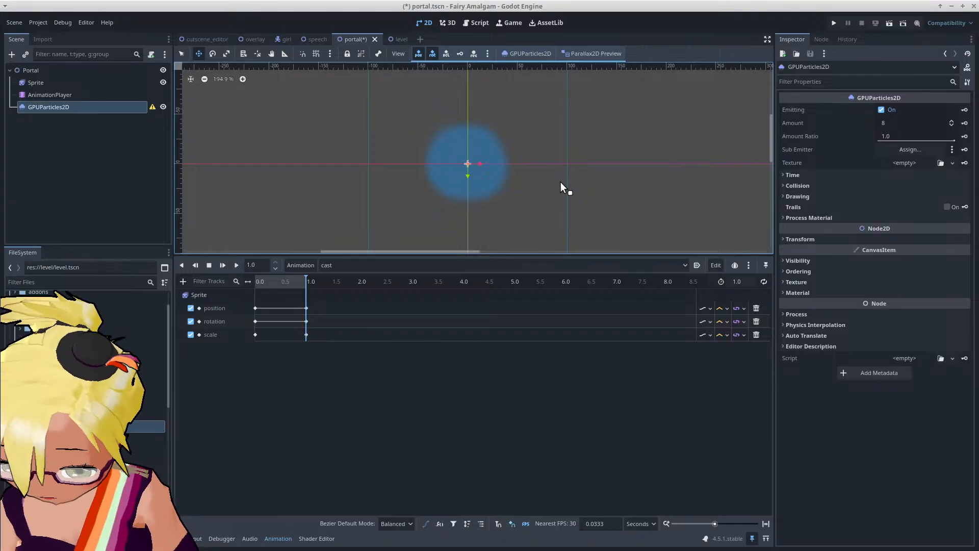
Step: Save the portal scene with its particle node and play back the cast animation
key(ctrl+s)
click(232, 263)
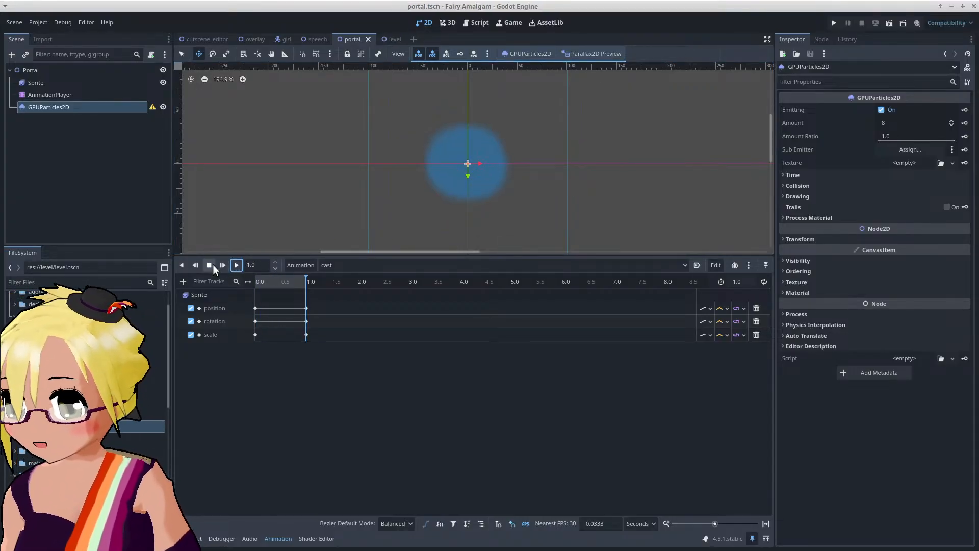
Step: Attach a new GDScript to the Portal root at res://object/portal/portal.gd
click(68, 72)
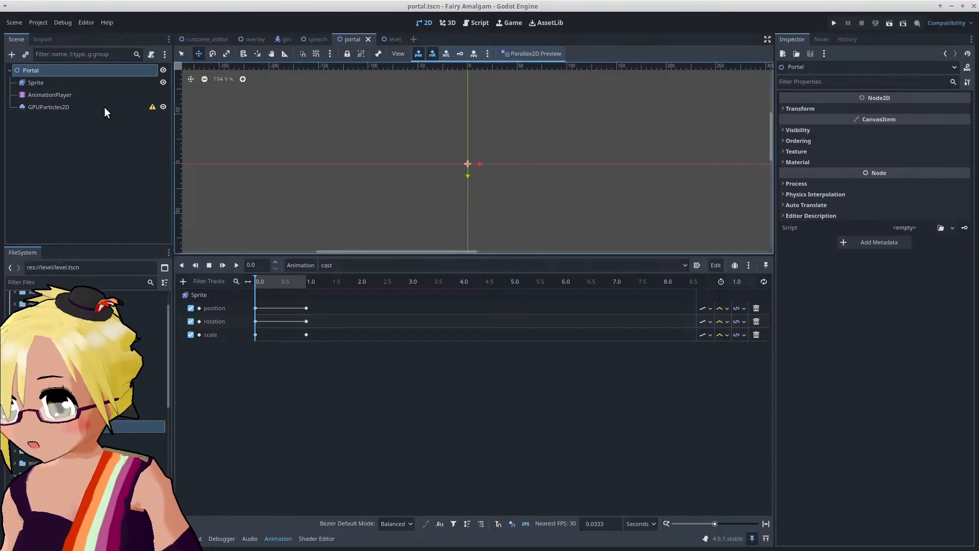
right_click(104, 71)
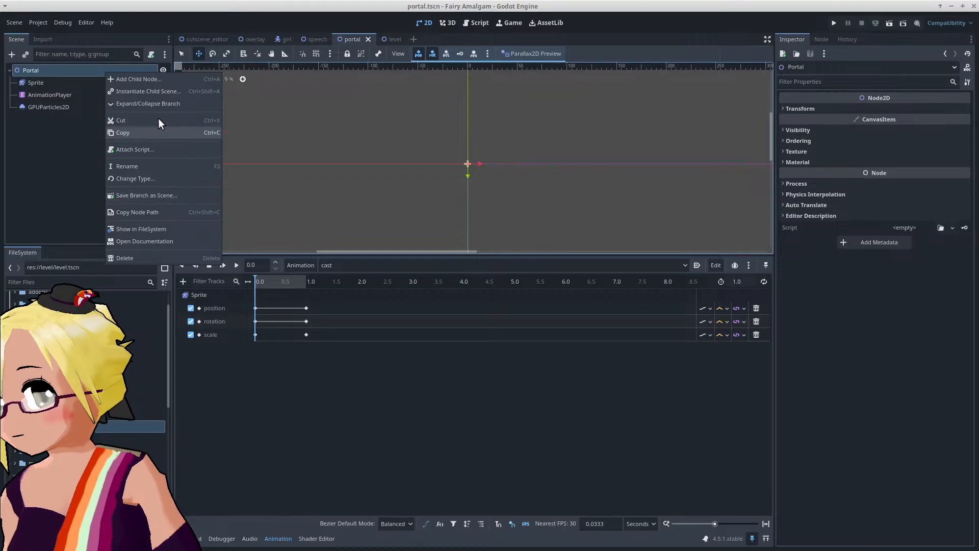
click(133, 149)
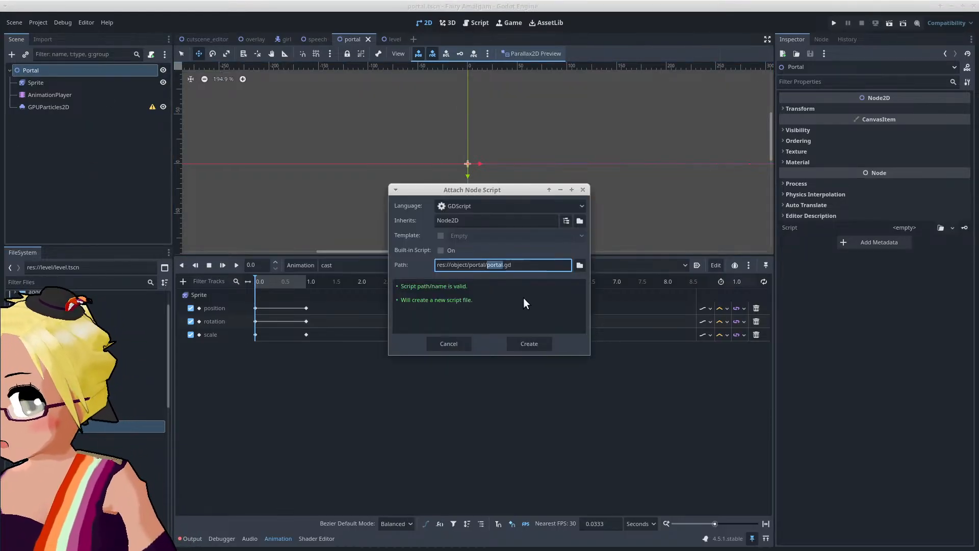
click(529, 343)
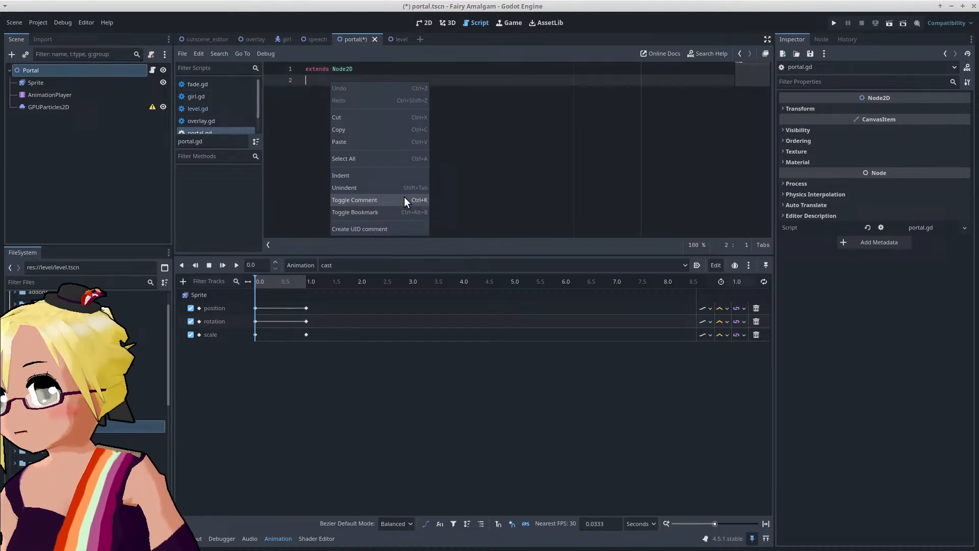
Step: Insert a UID comment at the beginning of portal.gd and save the script
click(390, 234)
right_click(356, 160)
click(391, 306)
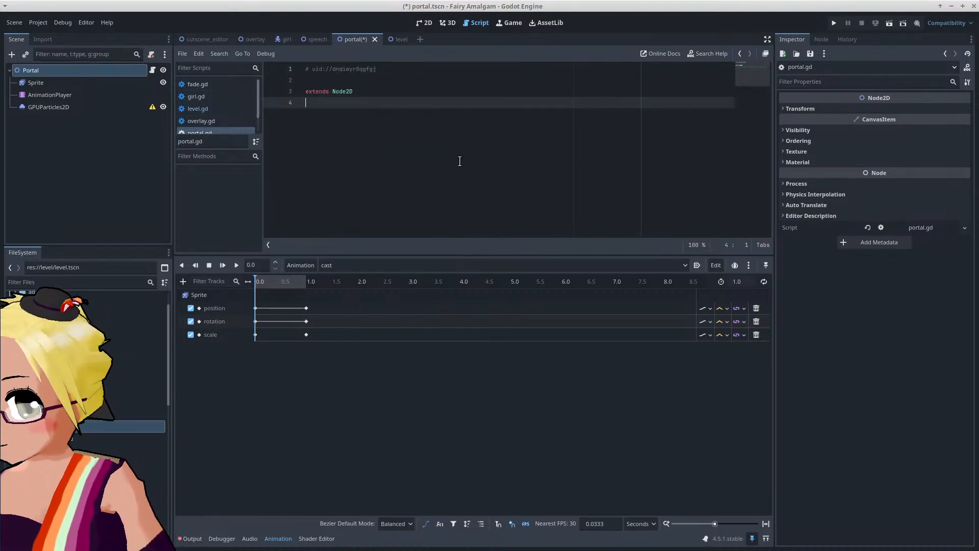
key(ctrl+s)
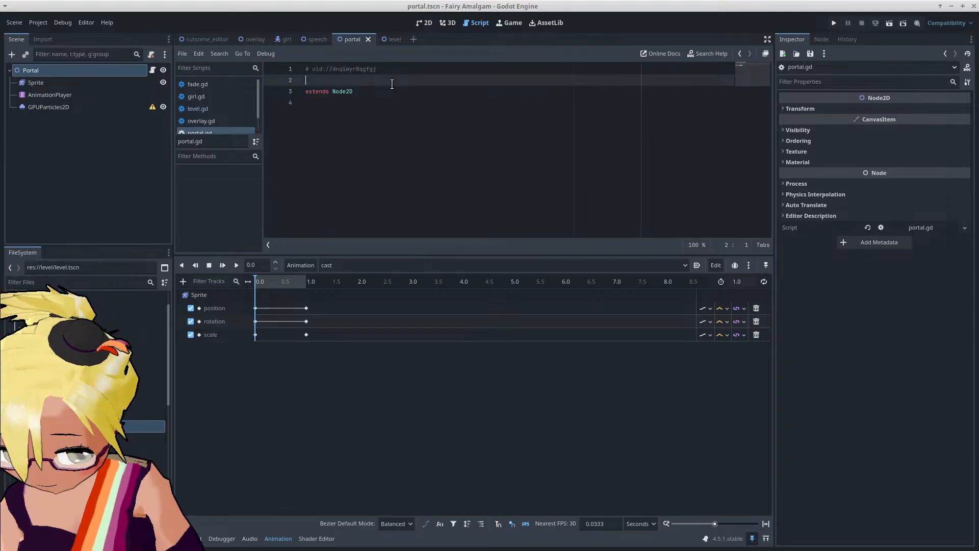
key(Return)
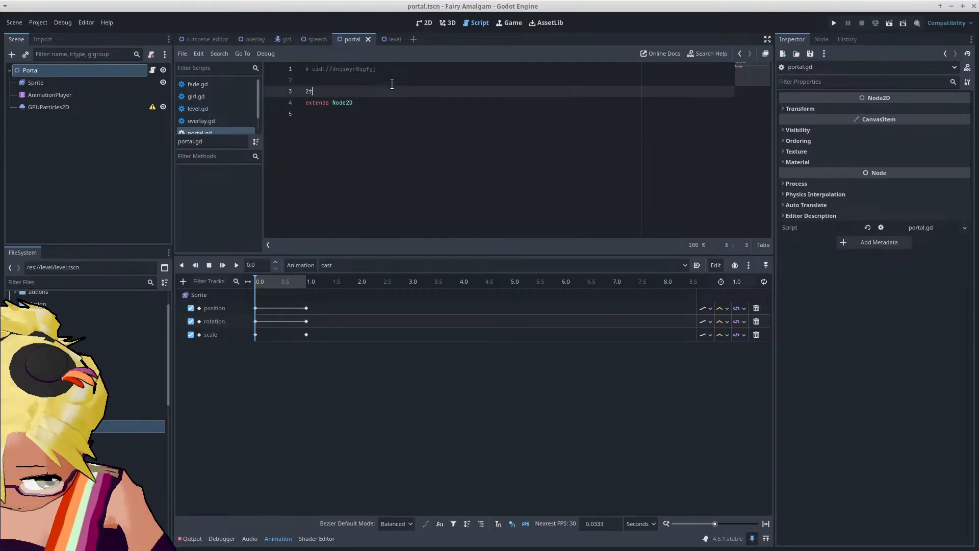
text(@tool)
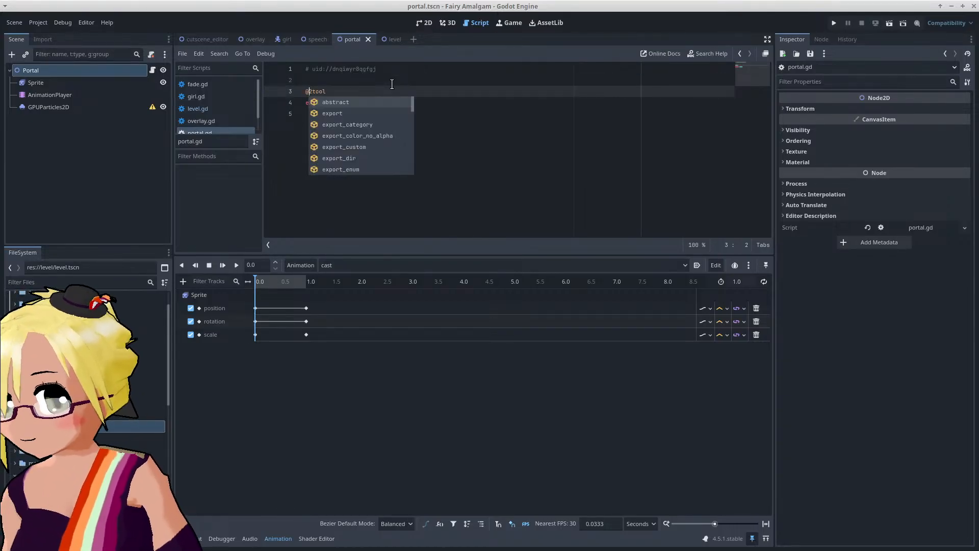
key(Escape)
key(Down)
key(Down)
key(Return)
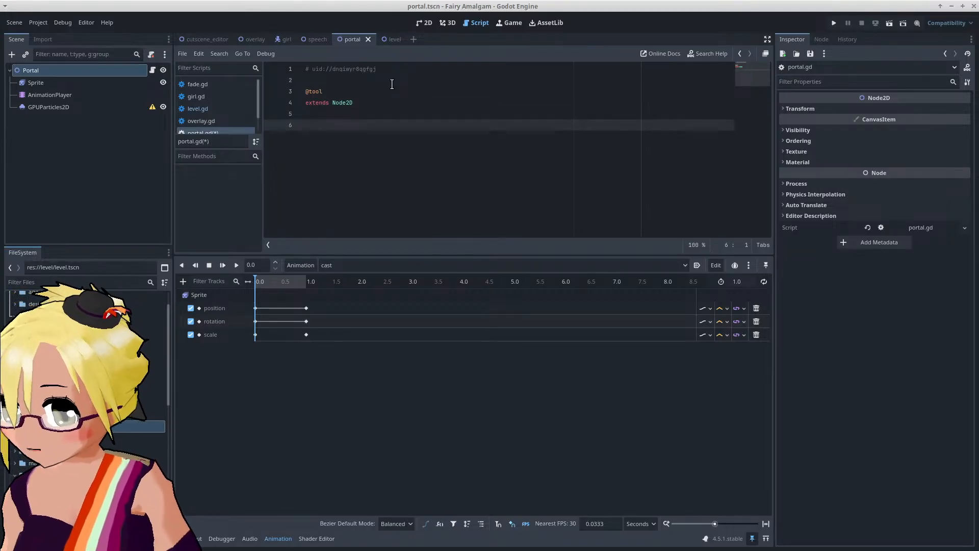
click(51, 95)
ctrl+click(51, 94)
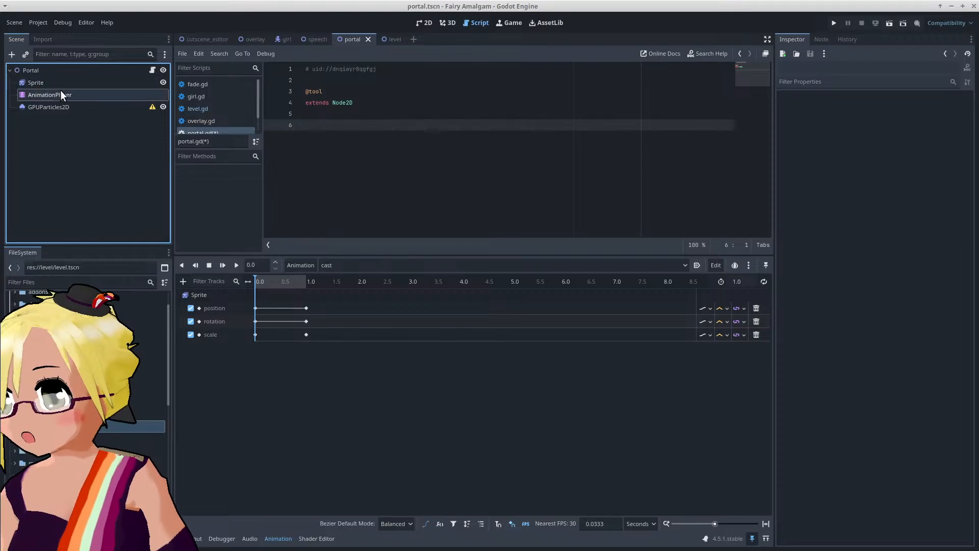
ctrl+drag(60, 92, 322, 126)
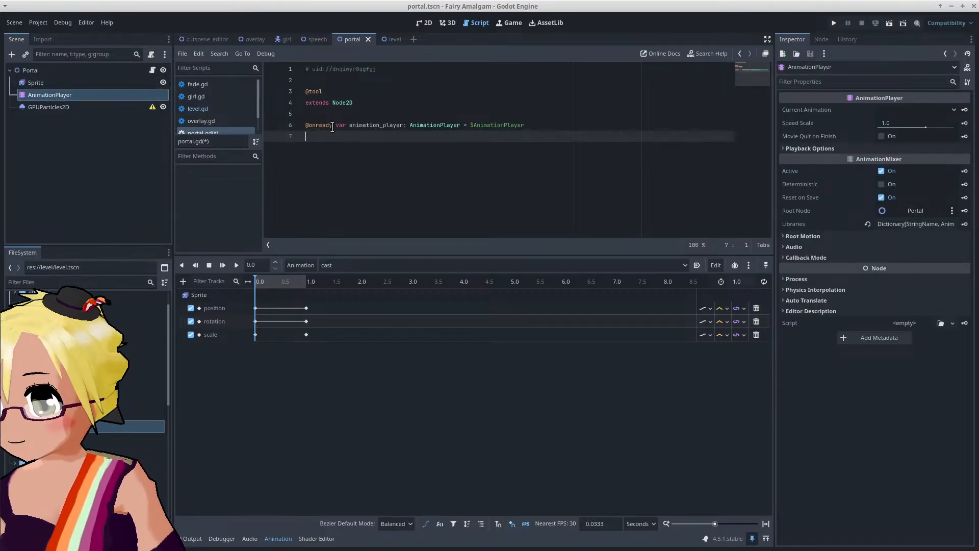
click(350, 126)
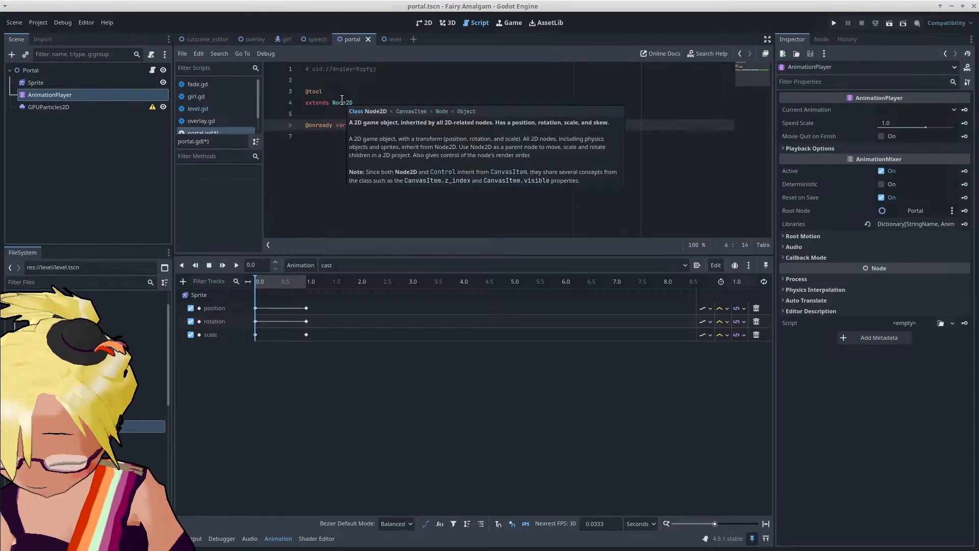
text(_anim)
key(ctrl+Delete)
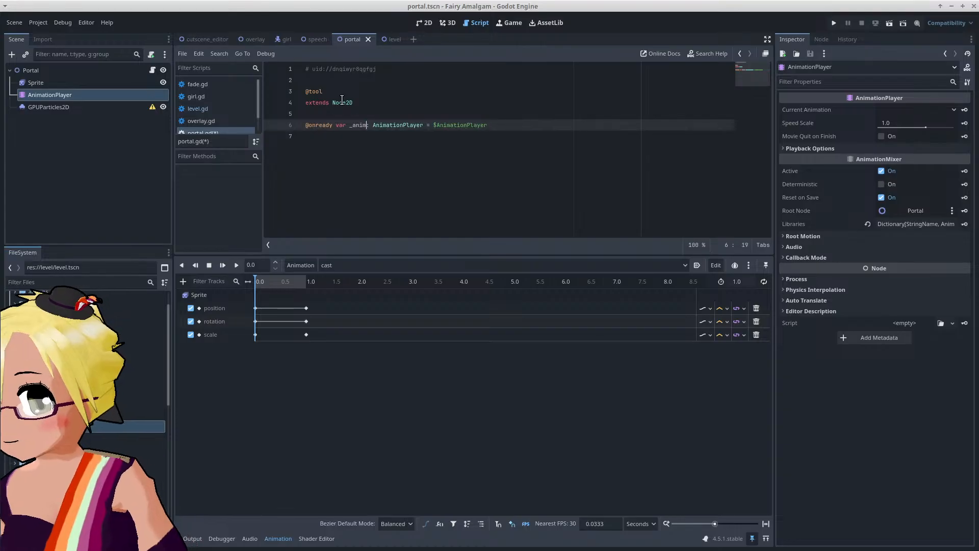
key(Return)
key(Return)
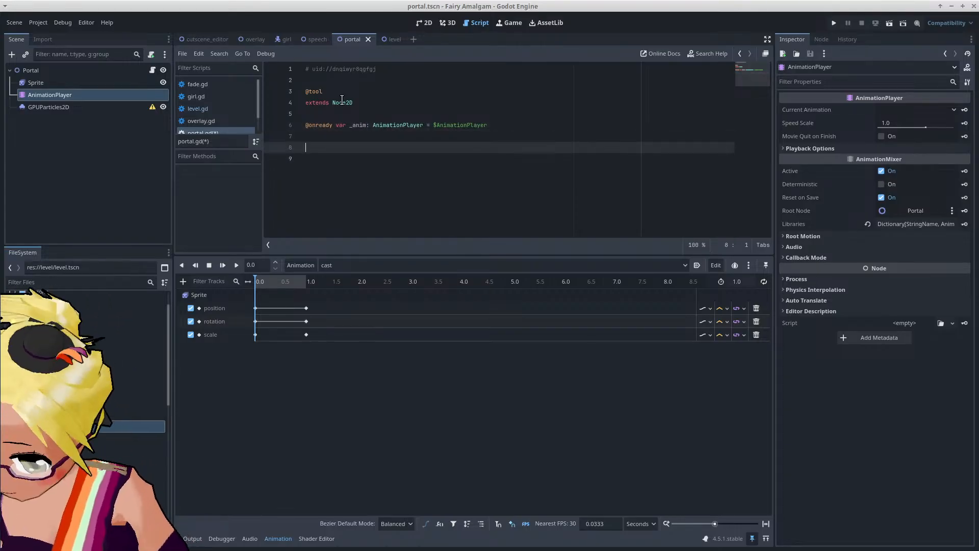
key(Up)
key(Up)
key(Up)
key(Return)
key(Return)
key(Up)
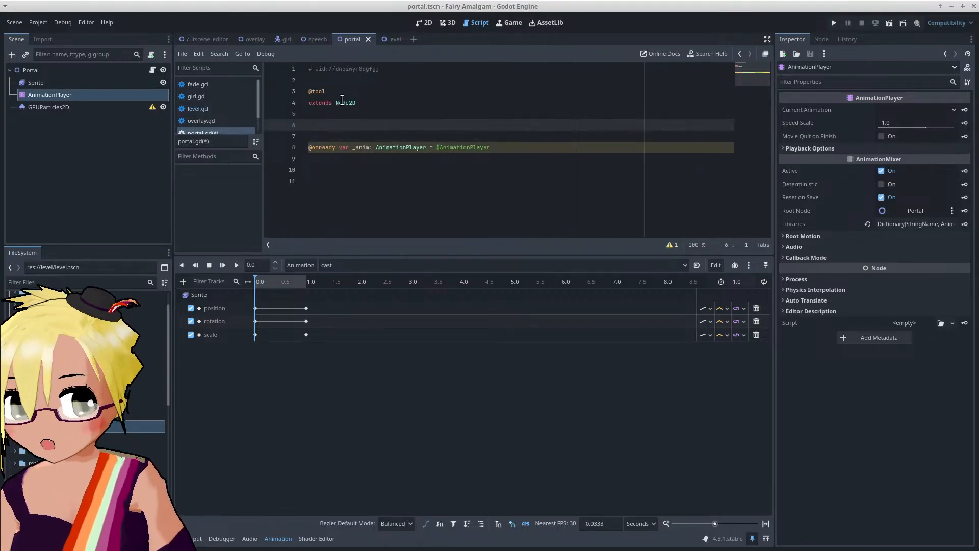
text(@export)
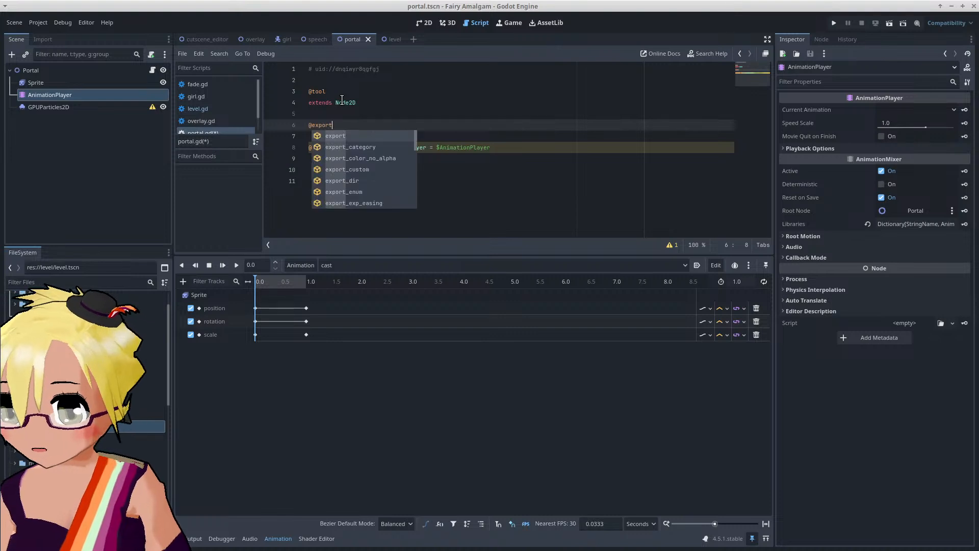
text( var a)
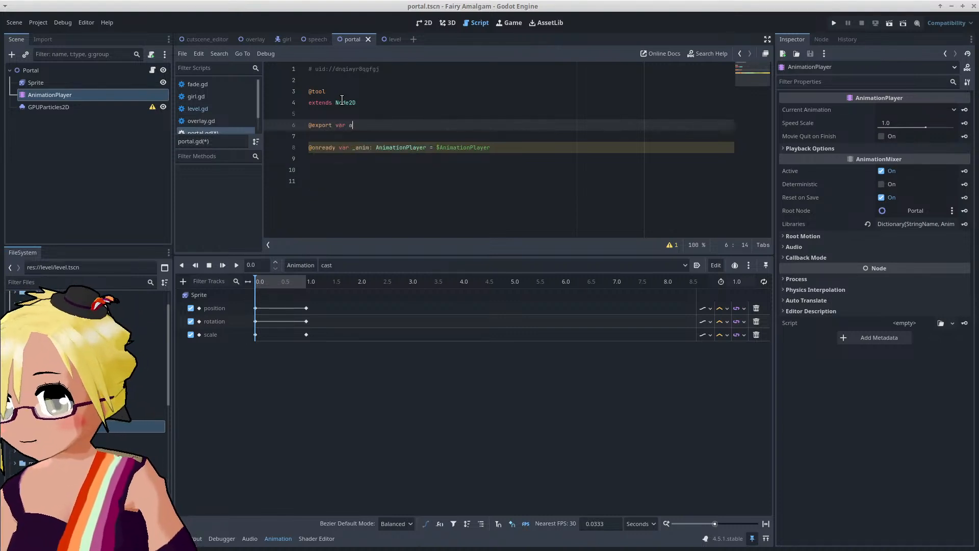
text(nimation: String)
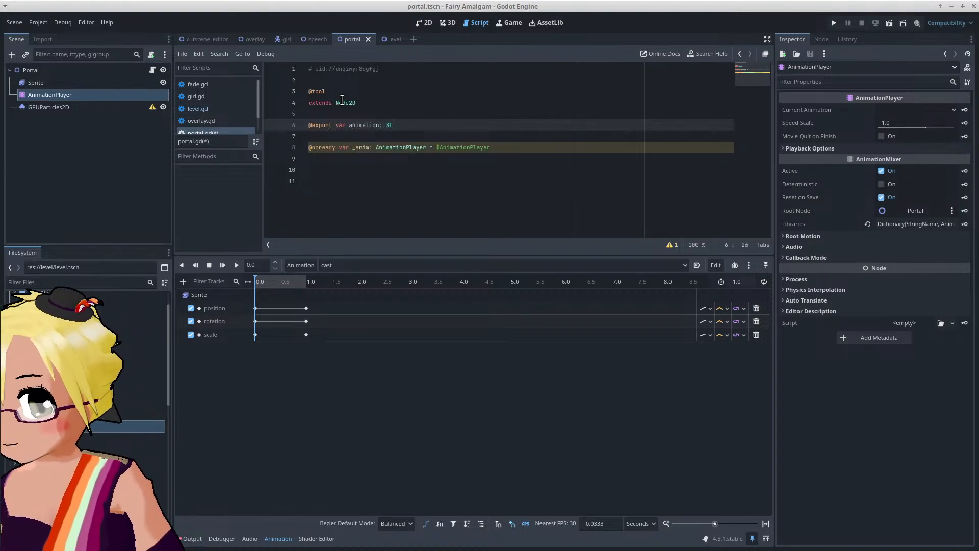
Step: Write the function set_animation(v: StringName) -> void below the exported variable, assigning v to animation
key(Return)
key(Return)
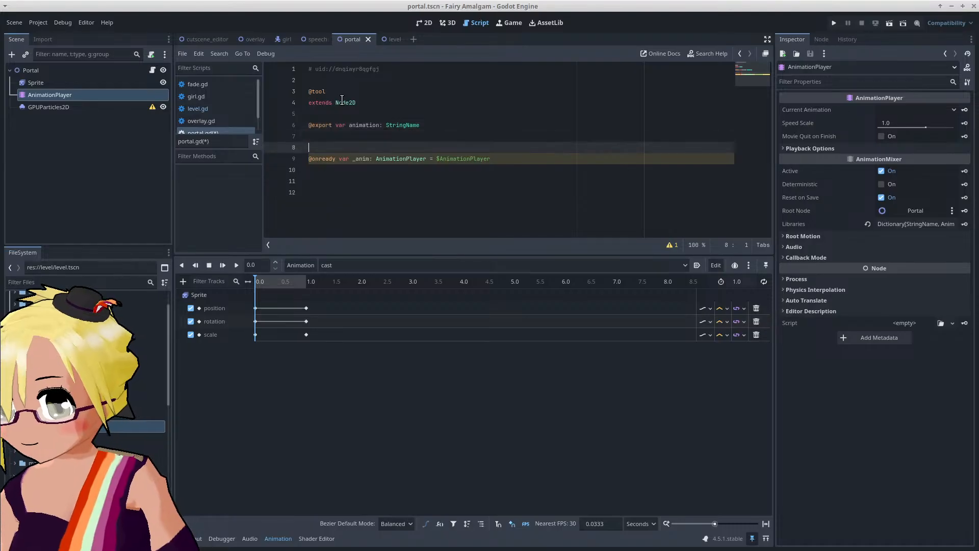
text(func set_animation(v: St)
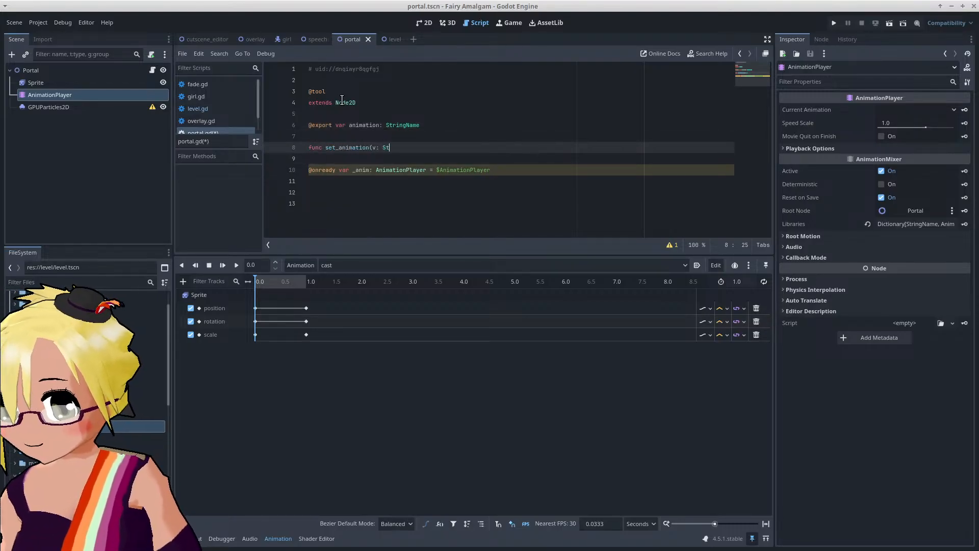
text(ringName) -)
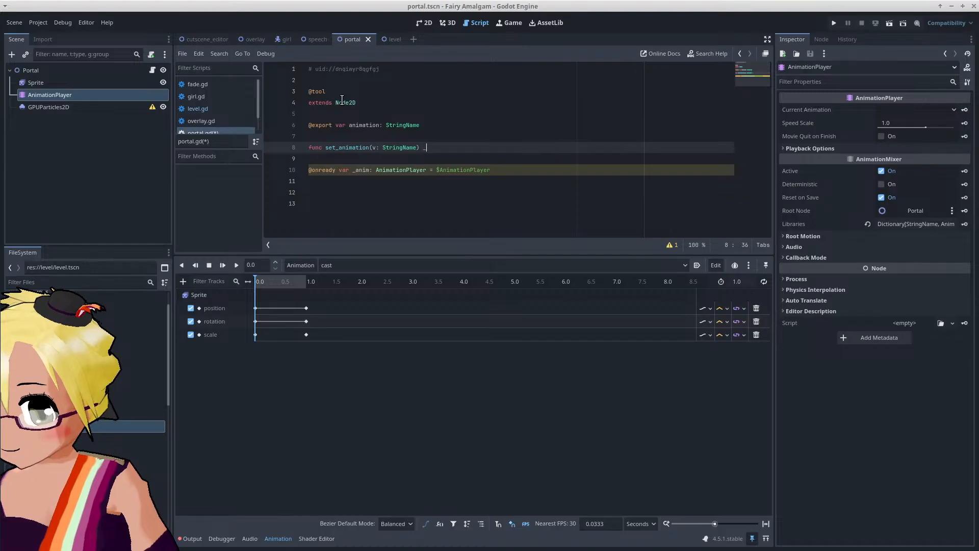
text(> void:;)
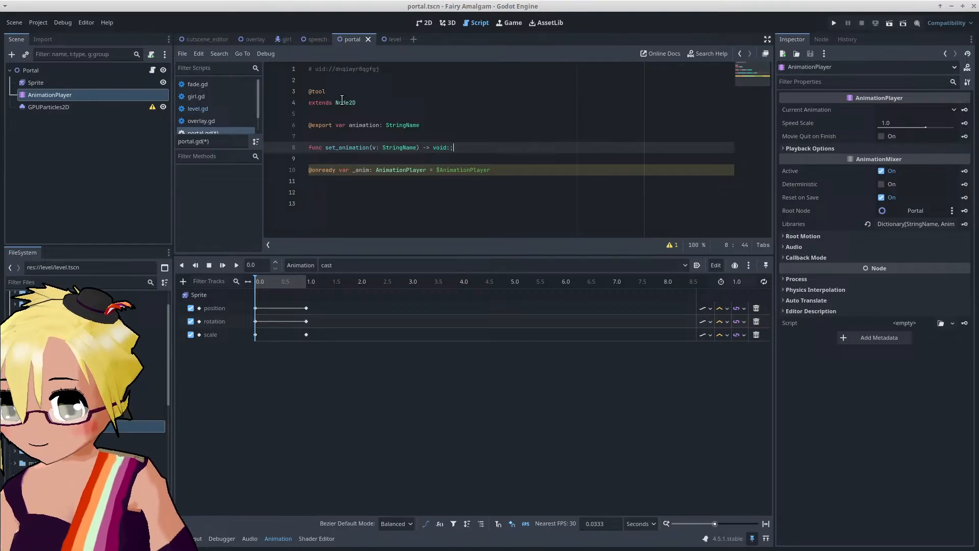
key(Return)
text(animation = v)
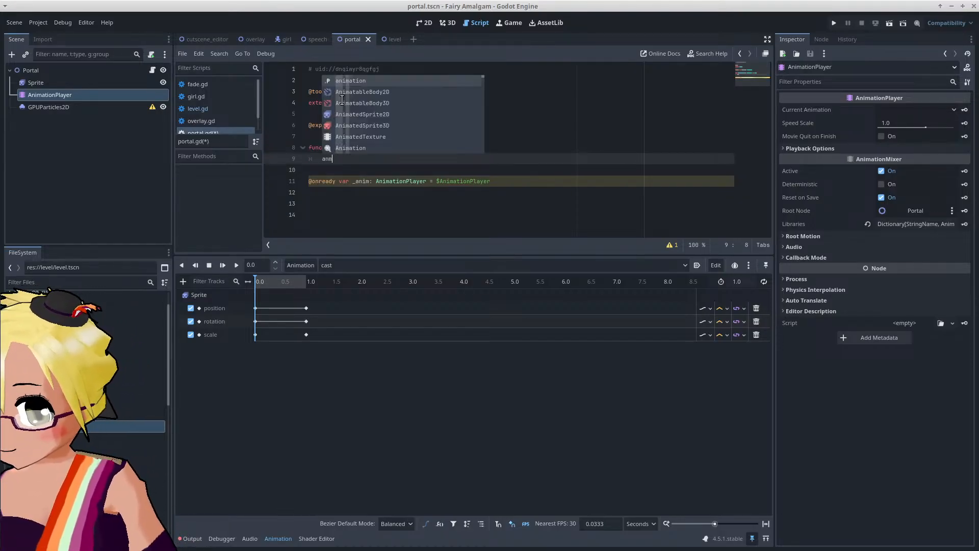
key(Escape)
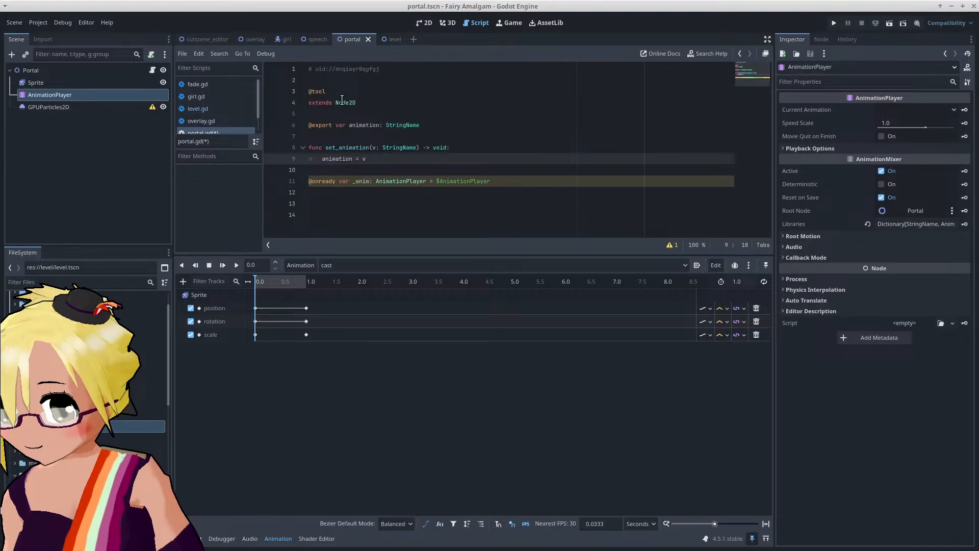
key(Up)
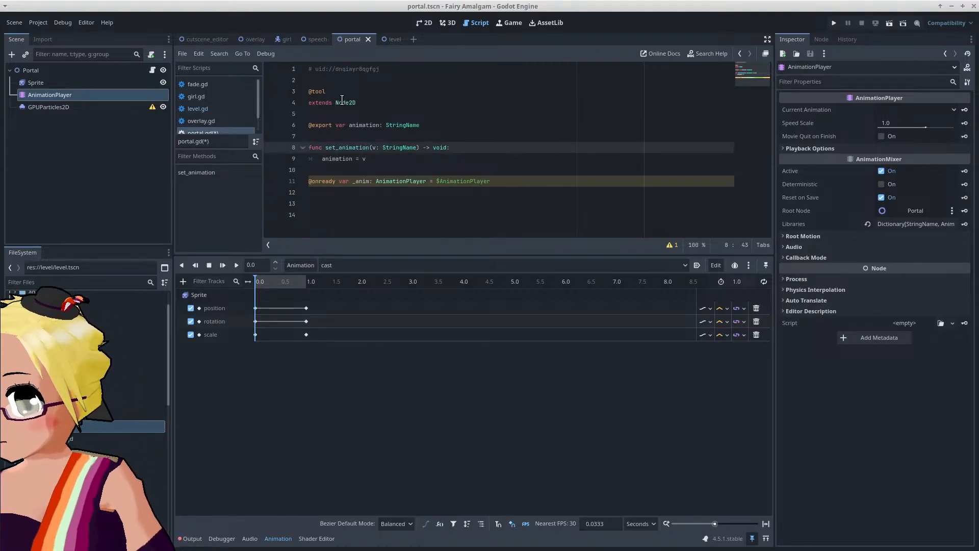
key(Down)
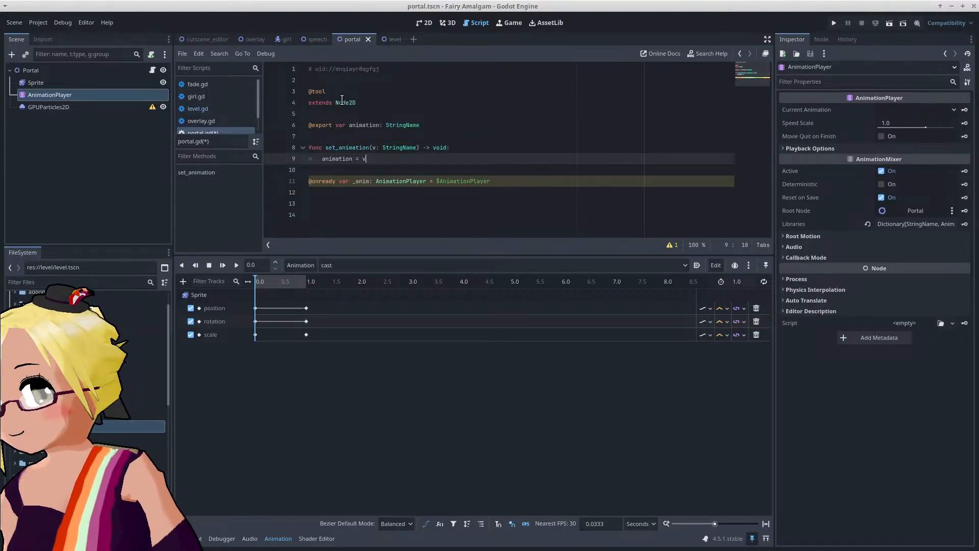
key(Down)
key(Return)
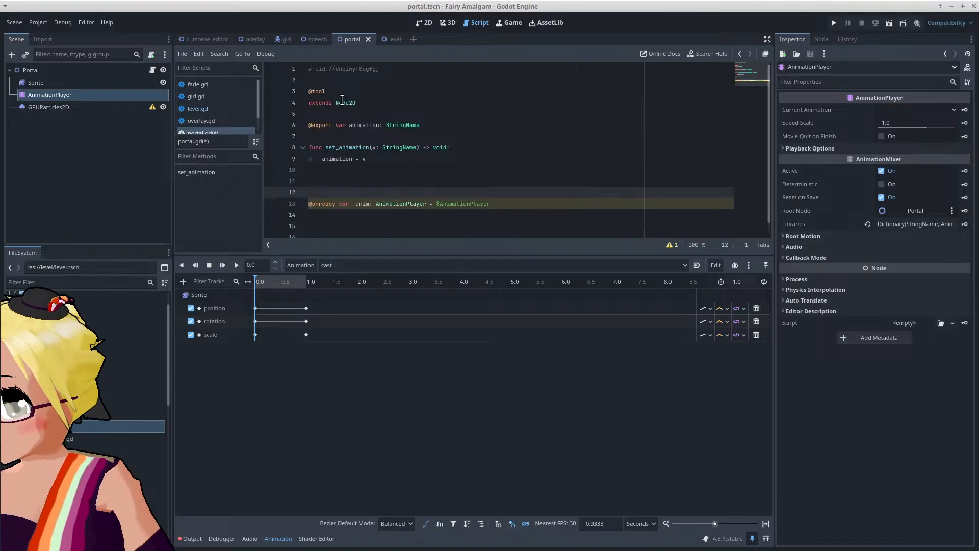
key(Delete)
key(Down)
key(Down)
key(Down)
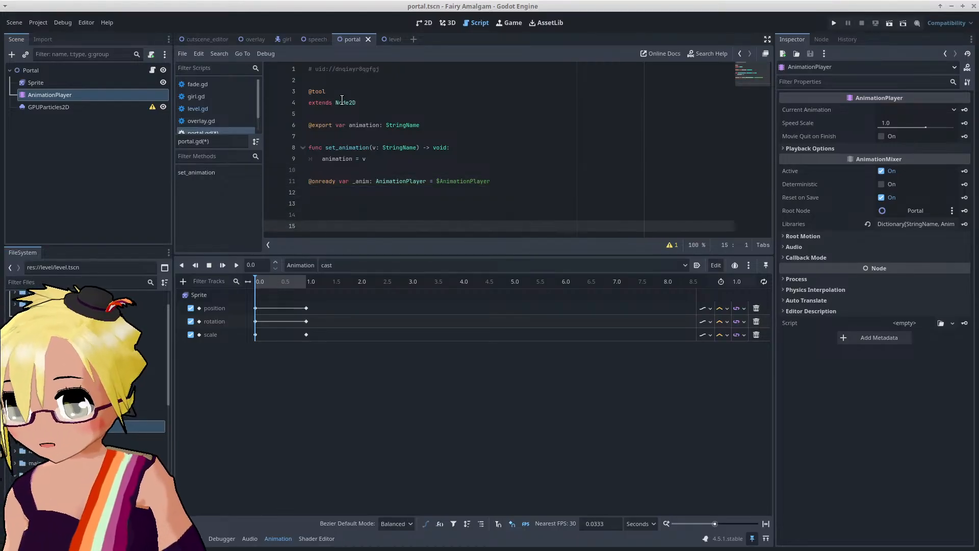
key(BackSpace)
text(func )
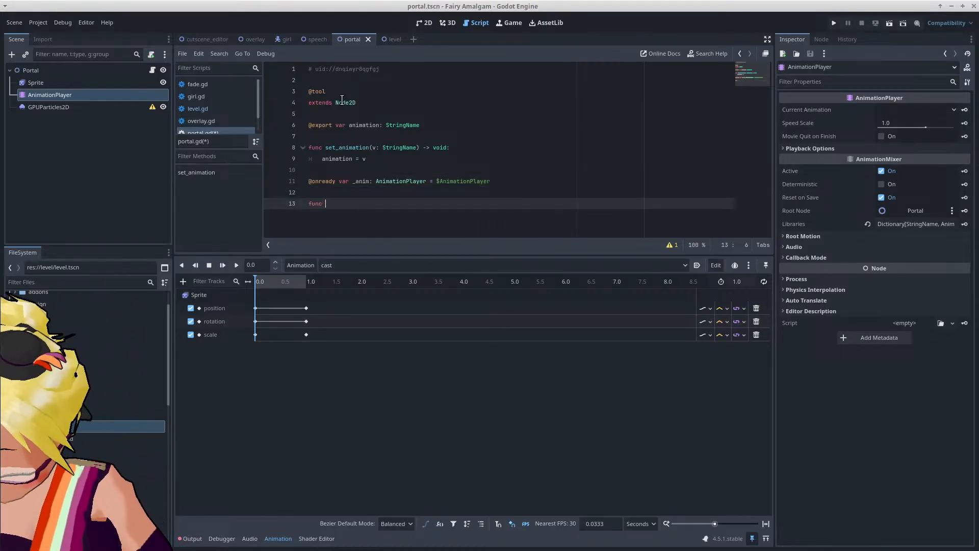
text(_sync_anim() -)
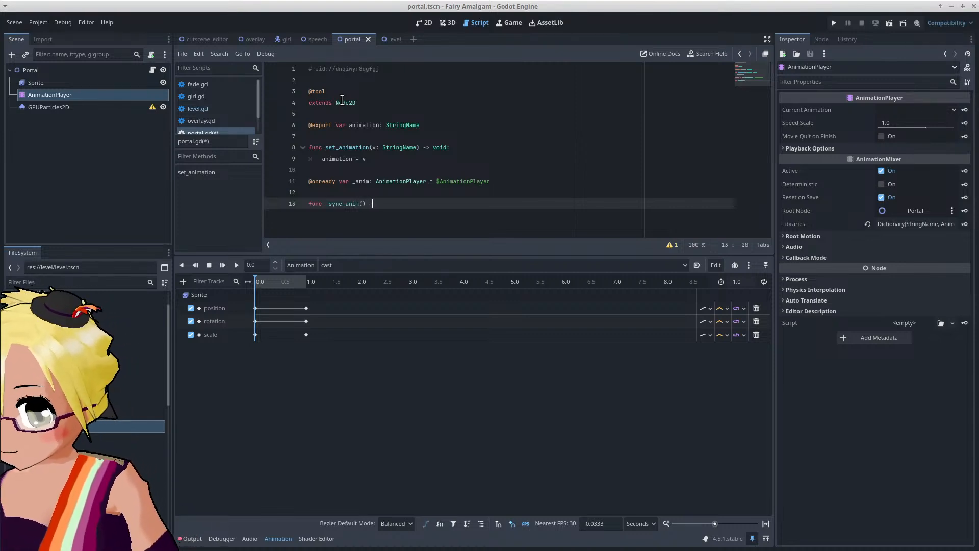
text(> void:)
key(Return)
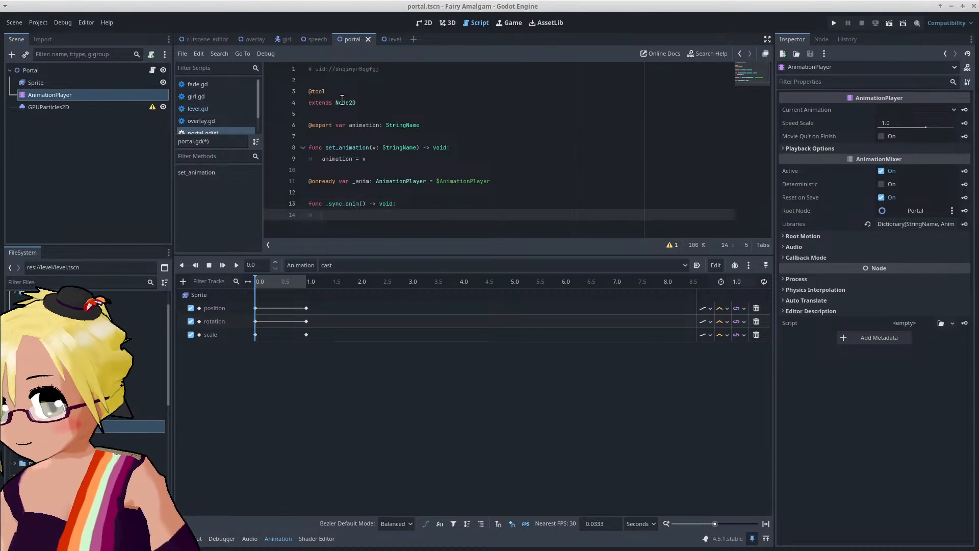
text(_anim)
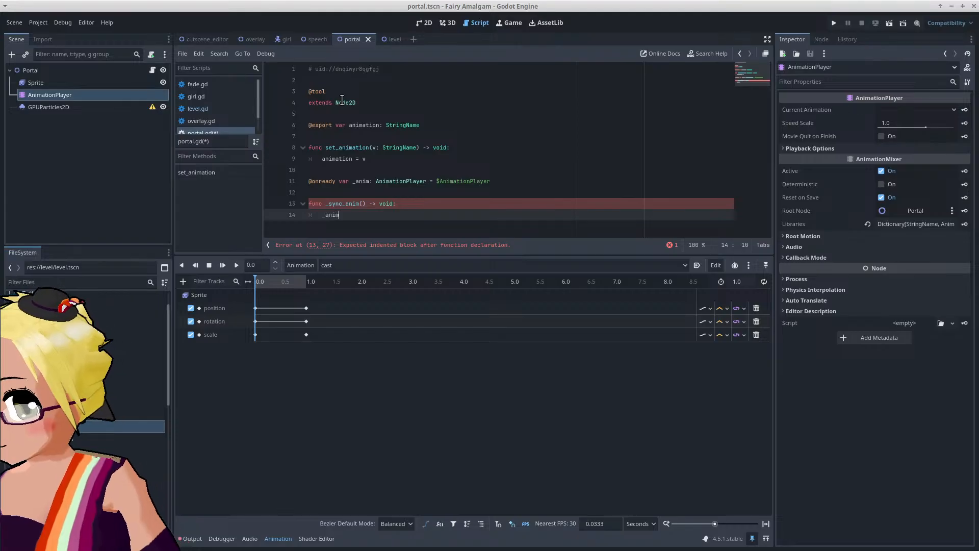
text(.play()
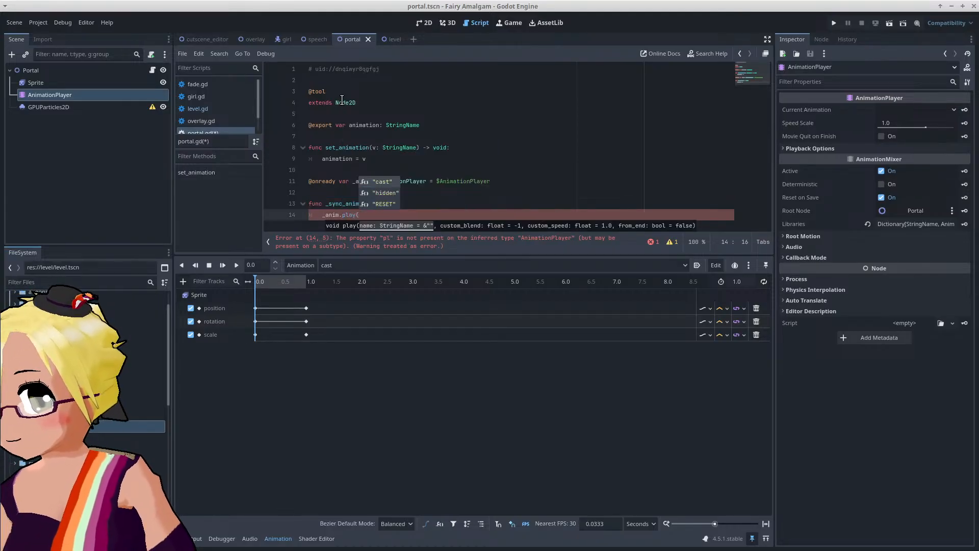
text(animation))
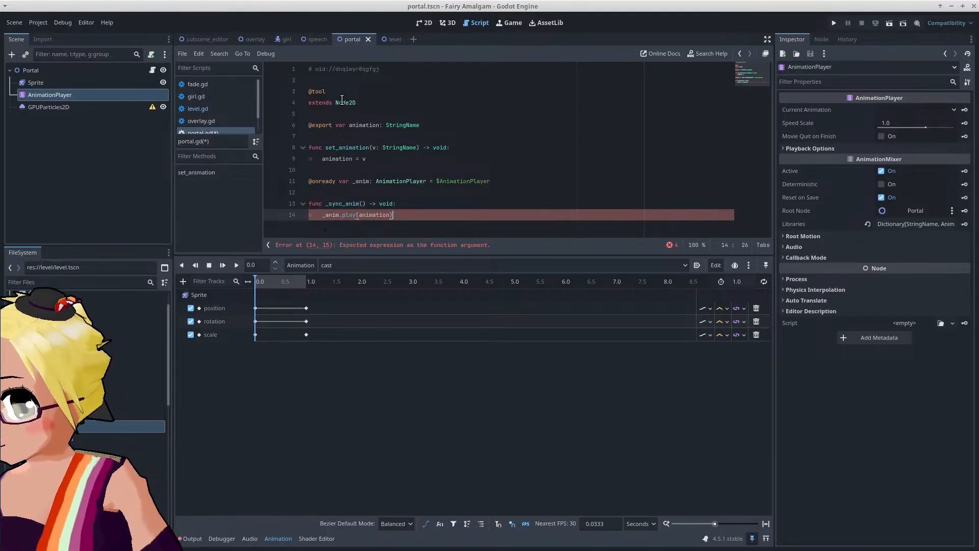
Step: Wrap the play call in _sync_anim in an if _anim != null: check
key(Up)
key(Return)
text(if _a)
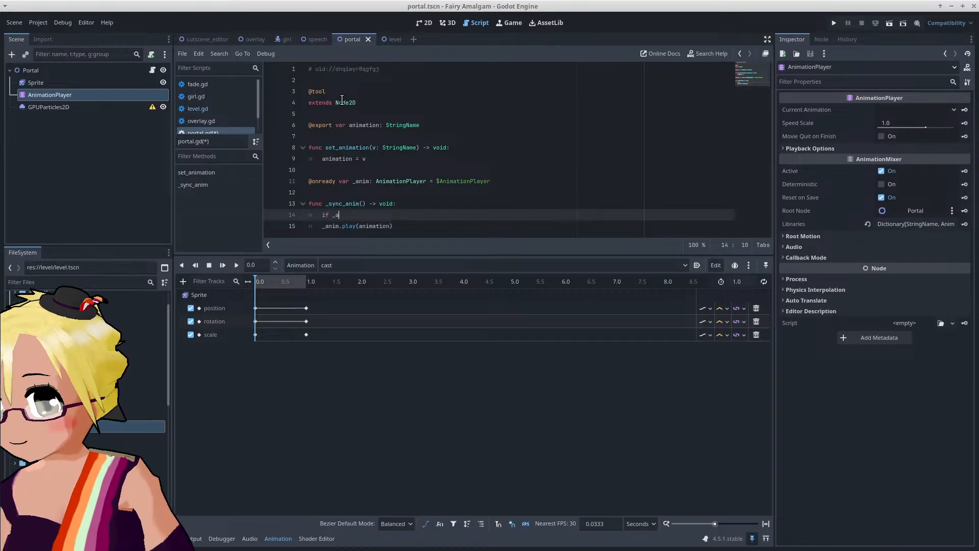
text(nim != null)
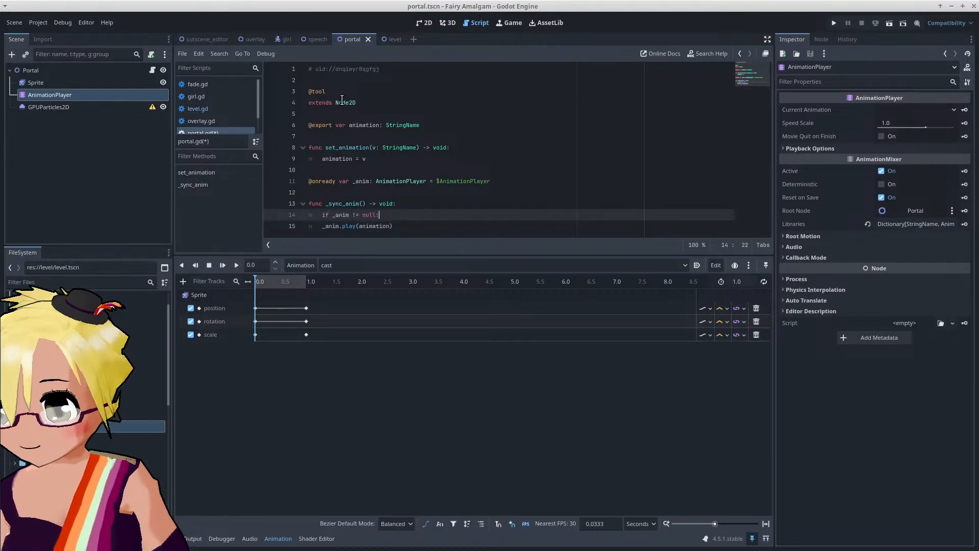
text(:)
key(Down)
key(Home)
key(Home)
key(Tab)
key(Return)
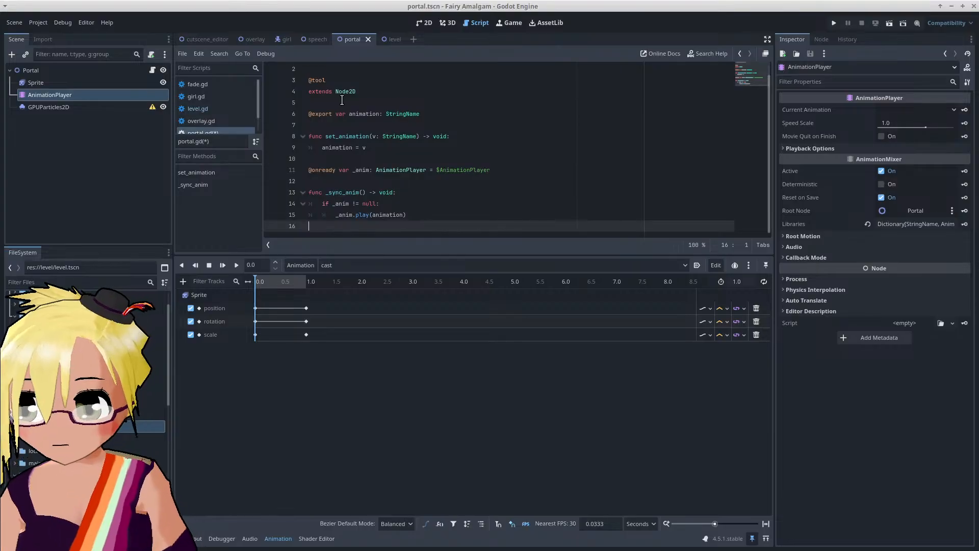
key(Return)
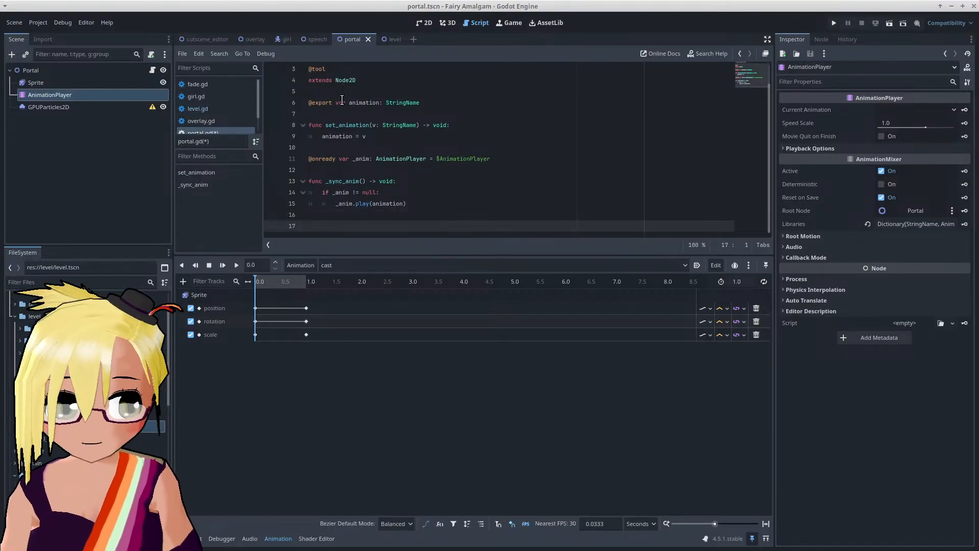
key(BackSpace)
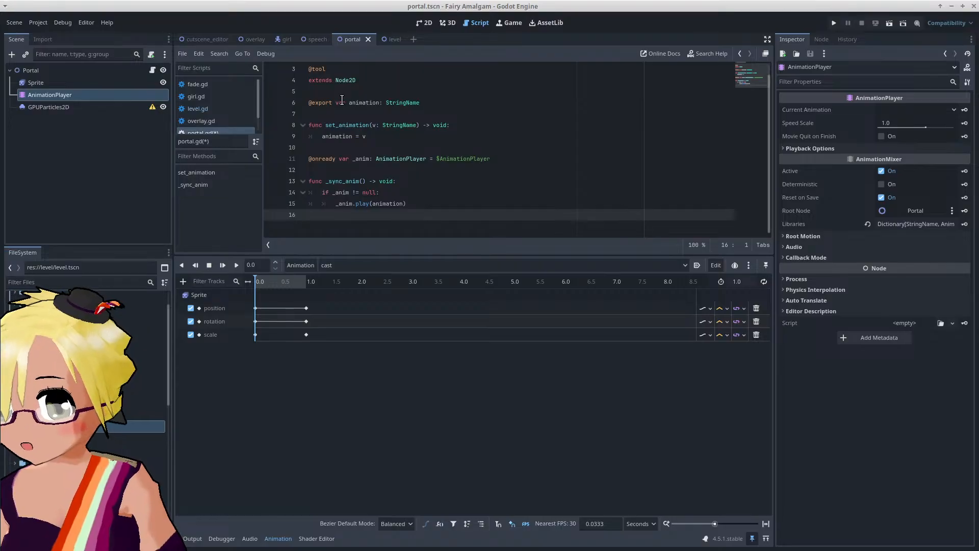
key(Up)
key(Up)
key(Up)
key(Up)
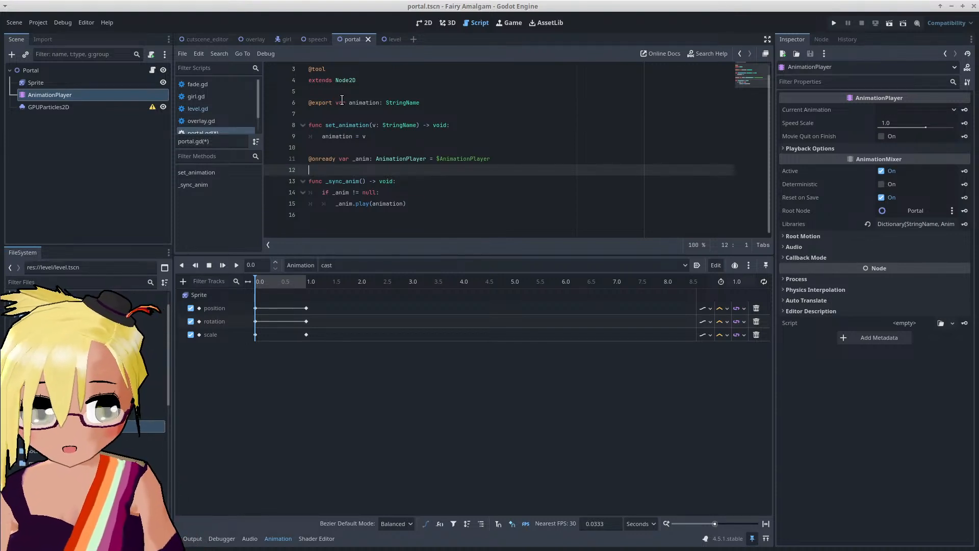
key(Up)
key(Down)
key(Down)
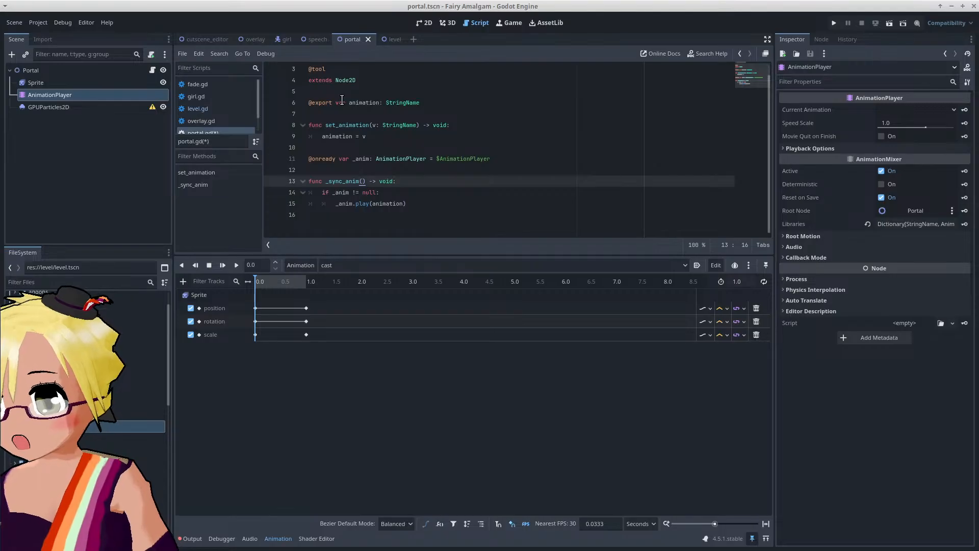
key(Up)
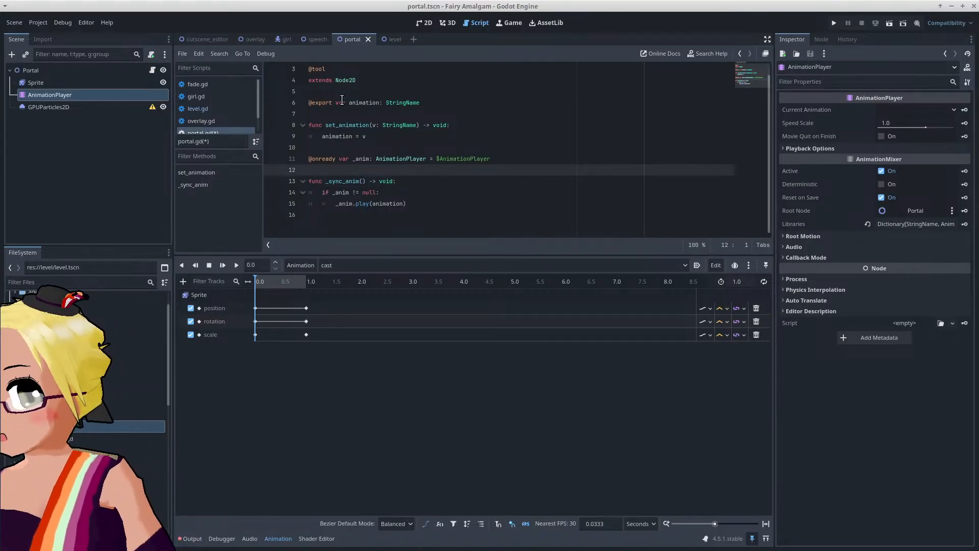
key(Return)
key(Return)
key(Up)
text(_re)
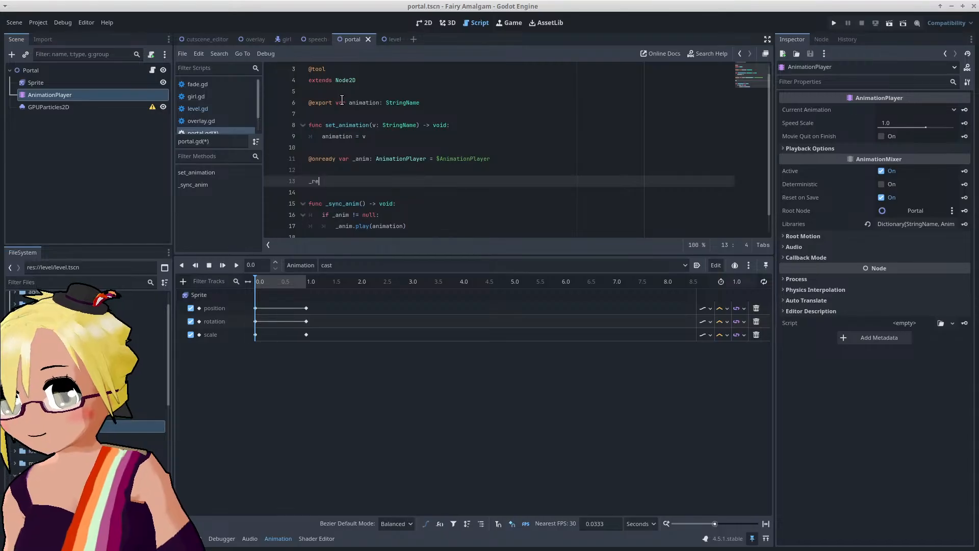
text(ad)
key(BackSpace)
key(BackSpace)
key(BackSpace)
key(BackSpace)
key(BackSpace)
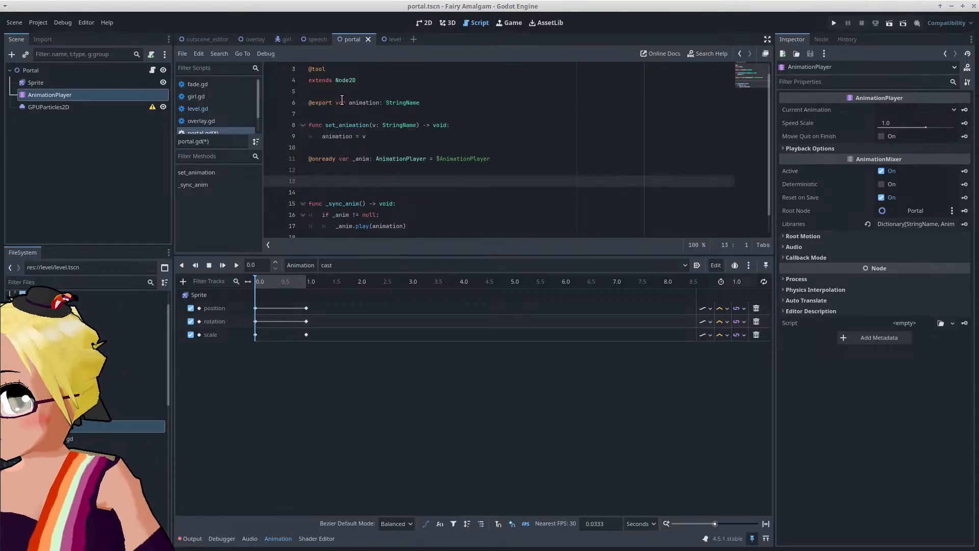
text(func _read)
key(Return)
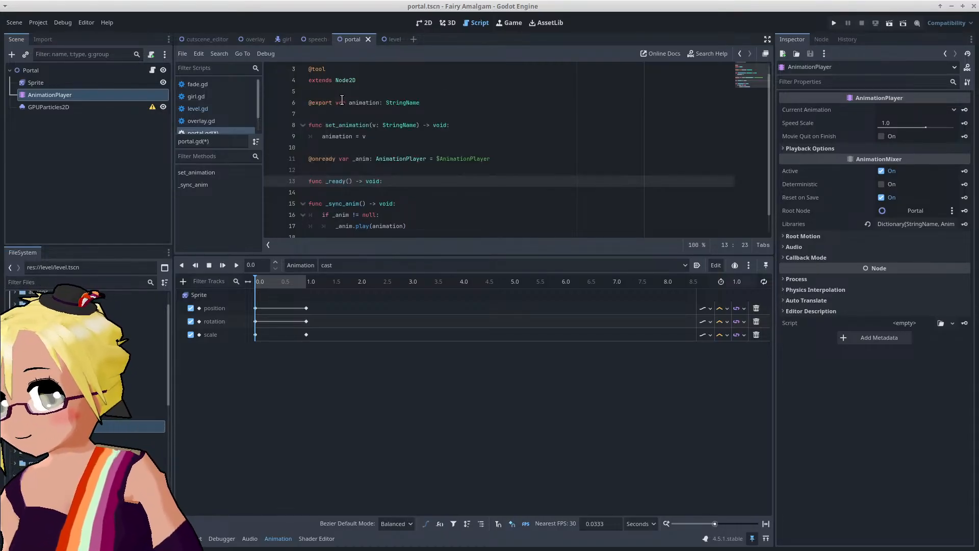
key(Return)
text(_sync_)
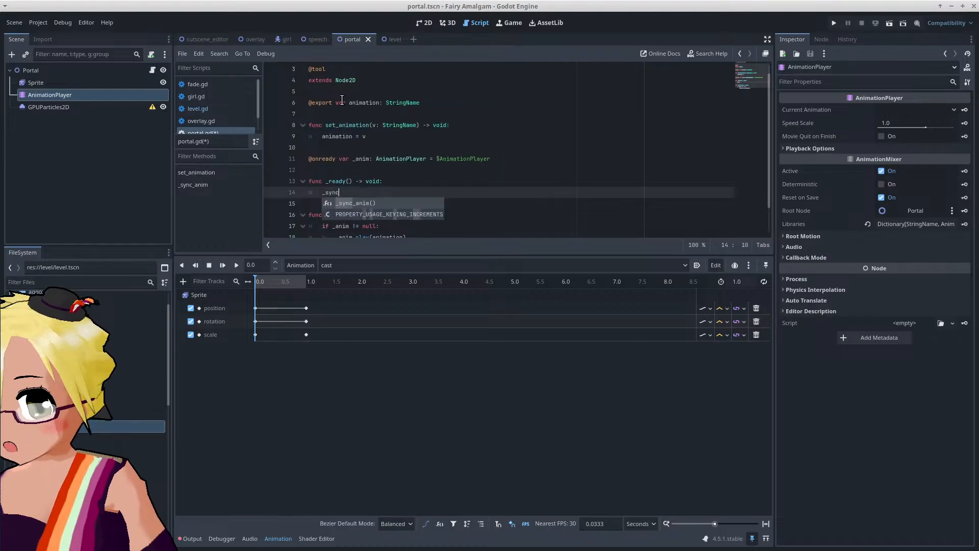
key(Return)
Step: Add a _sync_anim() call to set_animation, below the line animation = v
key(Up)
key(Up)
key(Up)
key(Up)
key(Up)
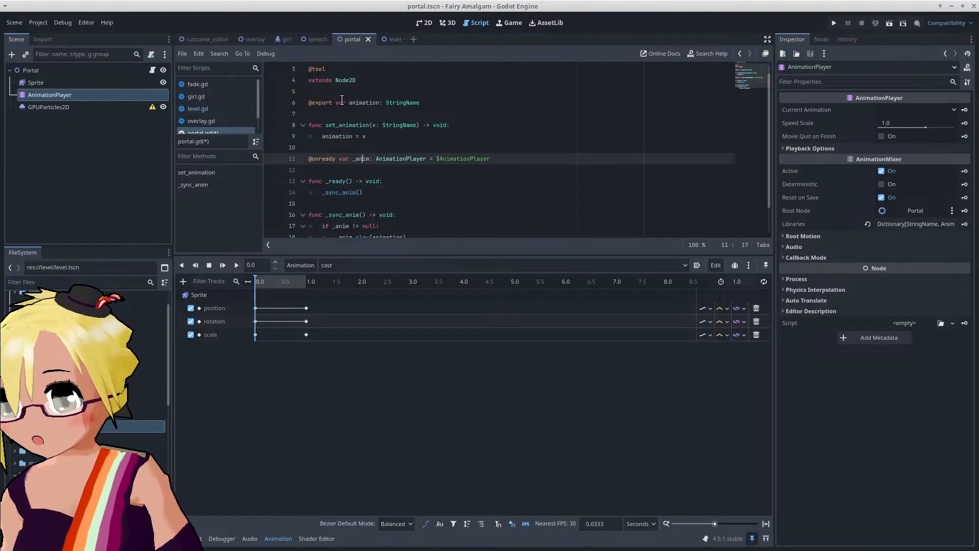
key(End)
key(Return)
text(_)
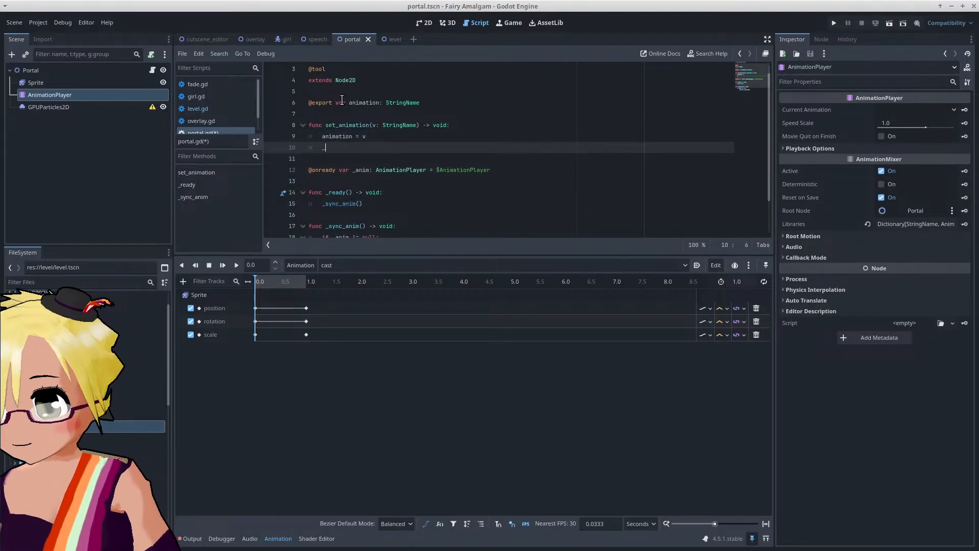
text(sync)
key(Return)
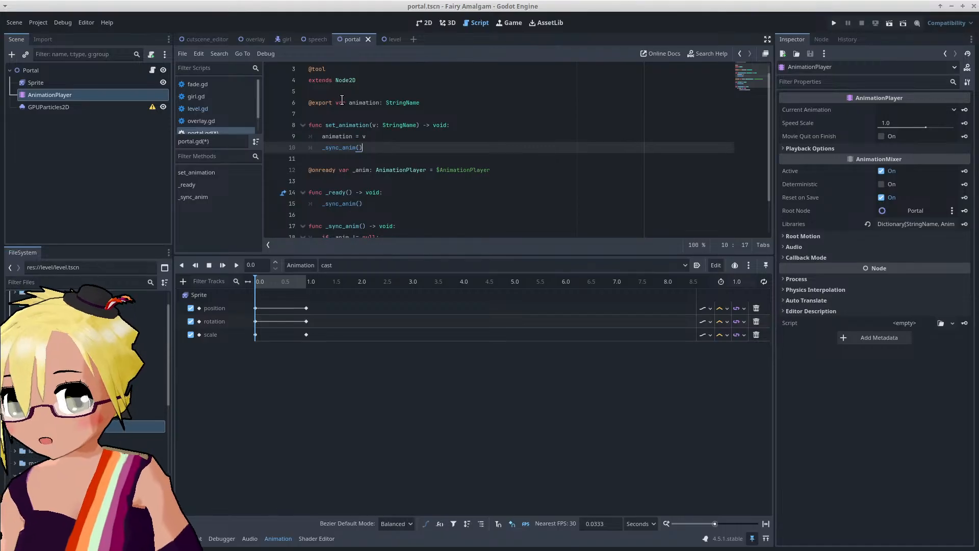
Step: Give the exported animation variable a setter by adding the indented line set = set_animation beneath its declaration
key(Right)
key(Up)
key(Up)
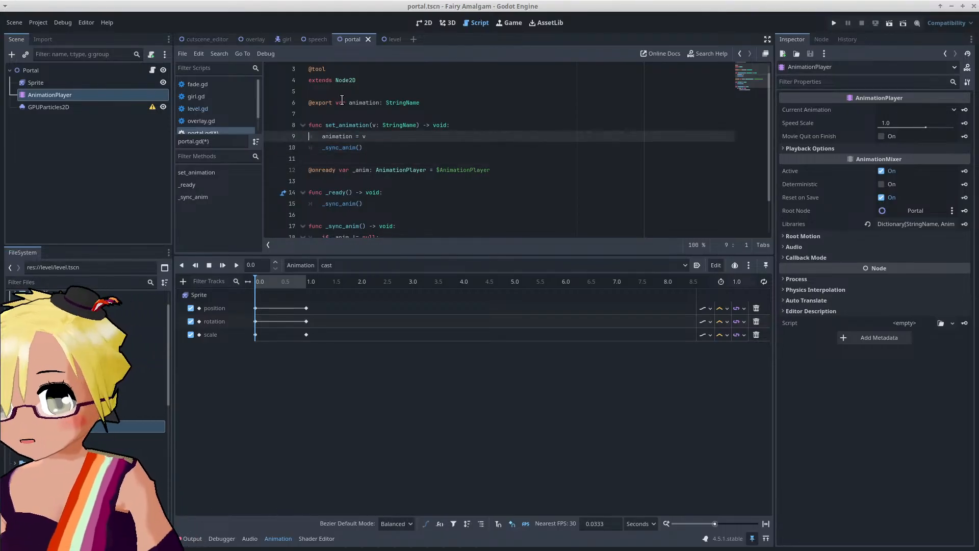
key(Down)
key(Down)
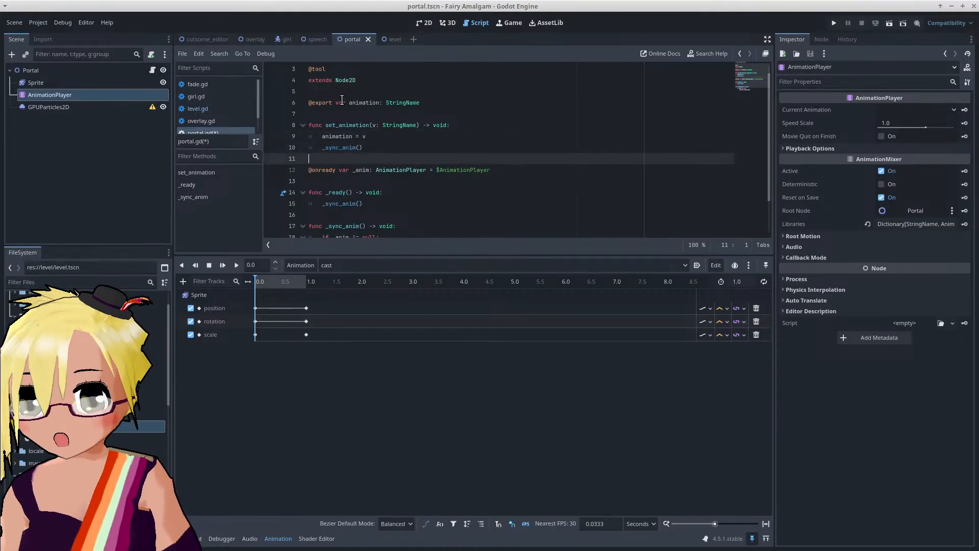
key(Up)
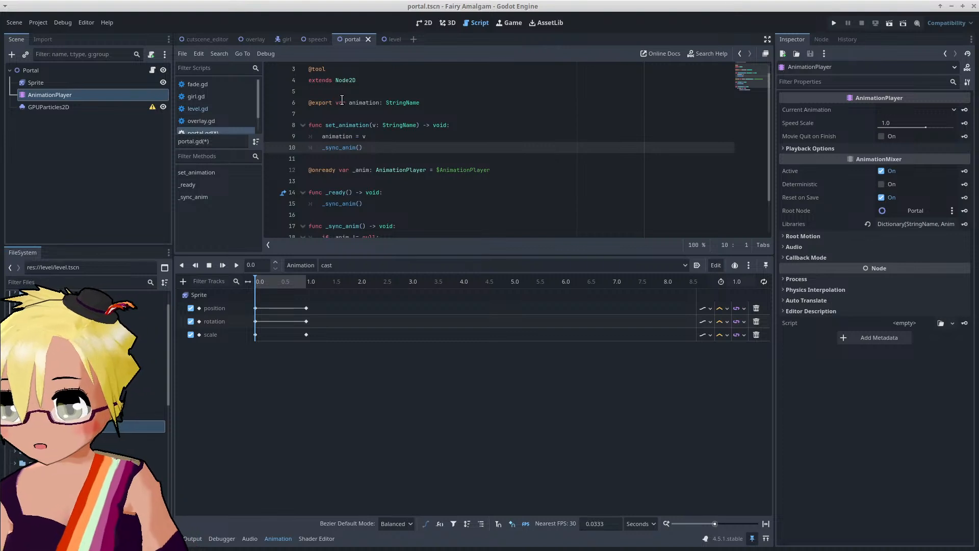
key(Up)
key(Up)
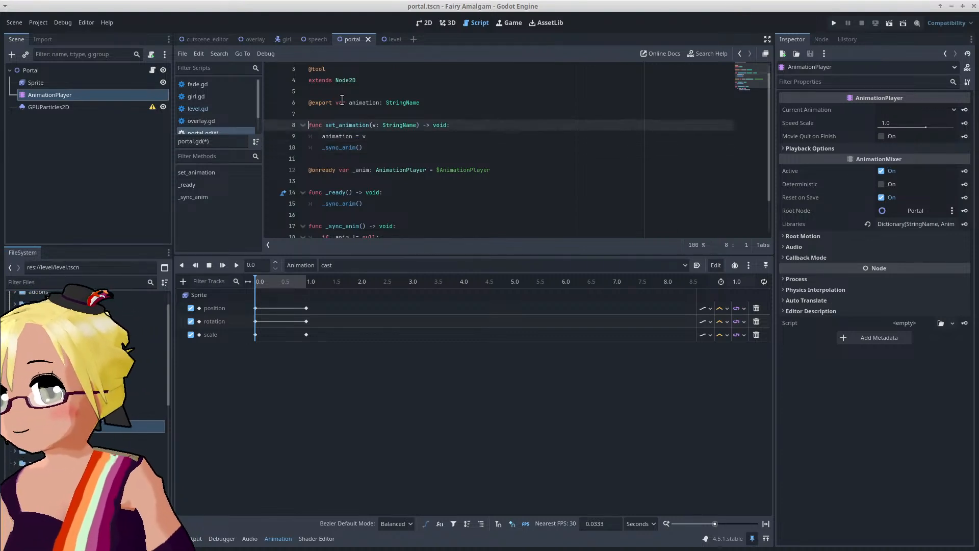
key(Up)
key(Up)
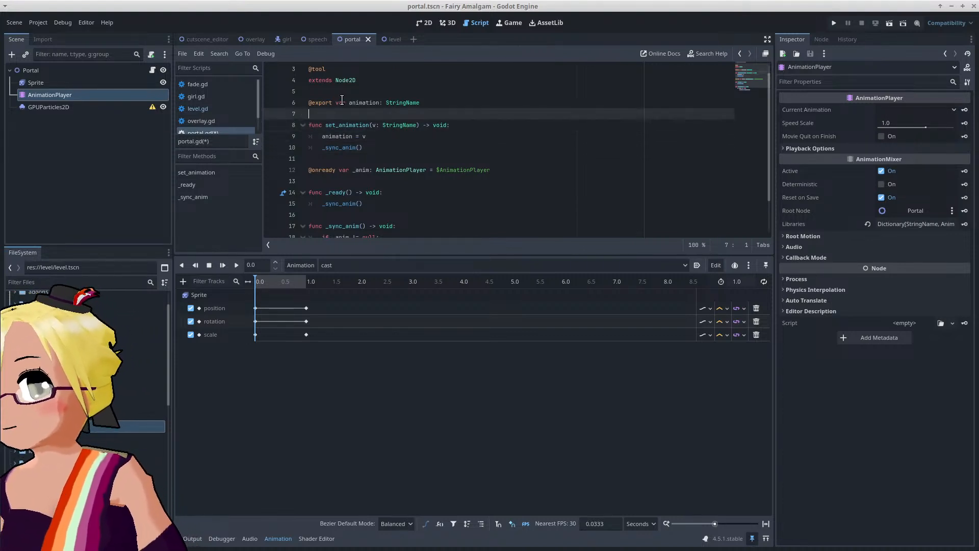
key(End)
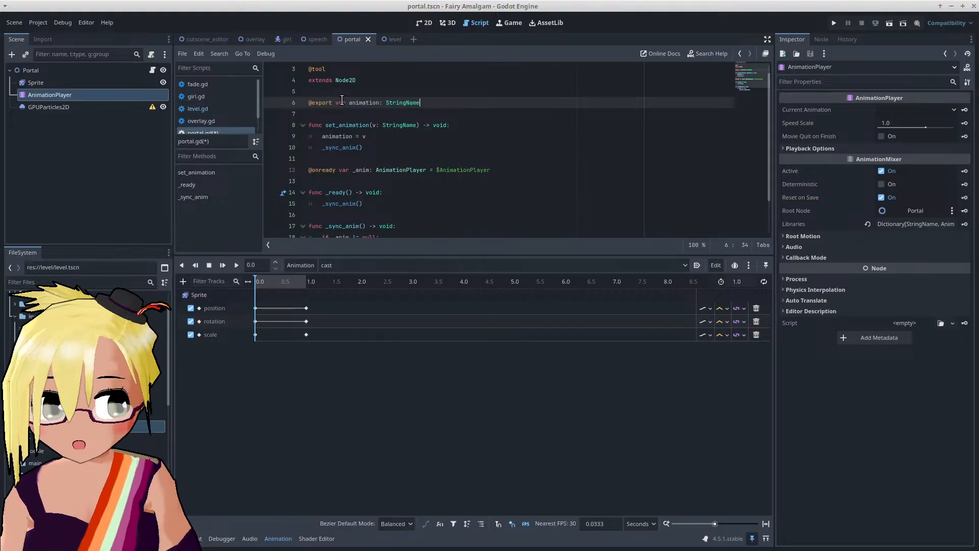
key(Down)
key(Down)
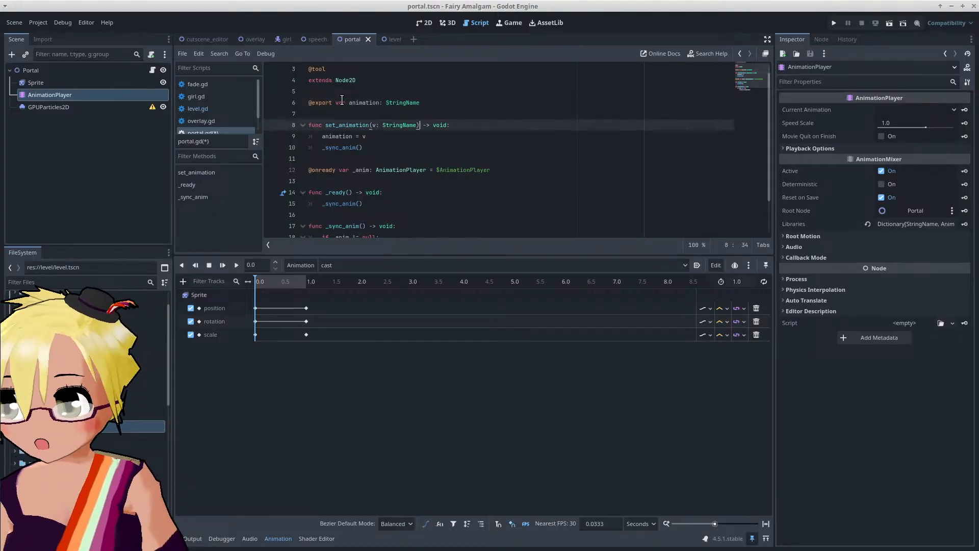
key(Up)
key(Up)
text(:)
key(Return)
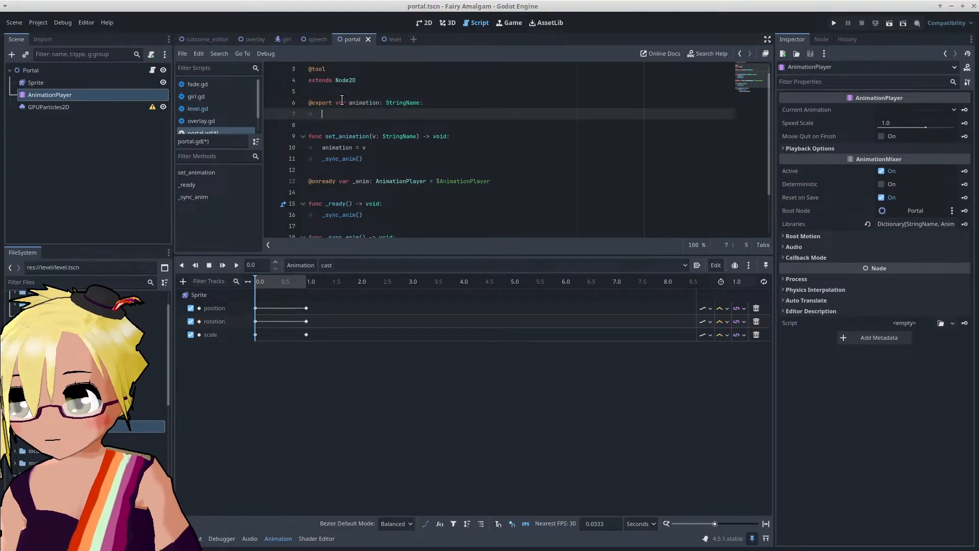
text(set = set_an)
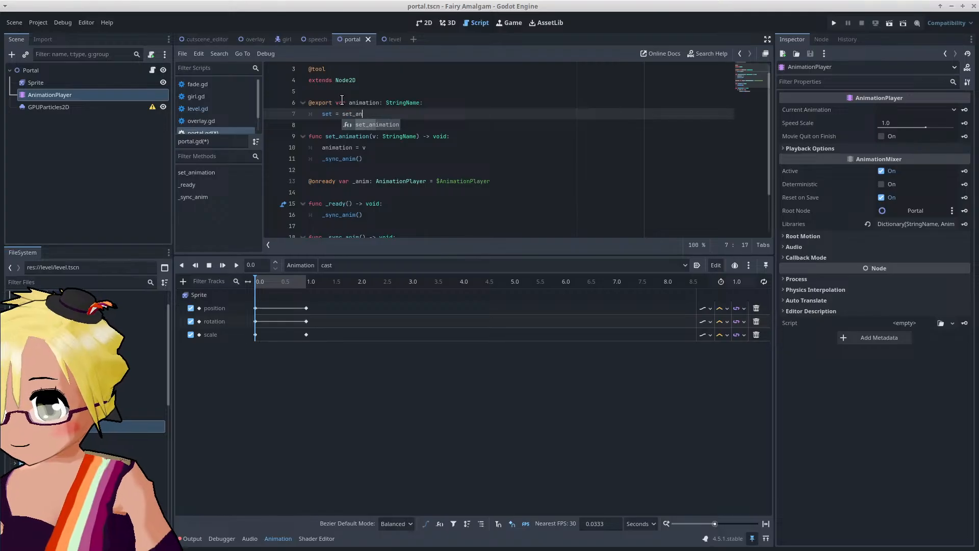
text(imation)
key(Right)
Step: Review the portal script from the exported variable and its setter down to the _sync_anim function
key(Up)
key(Up)
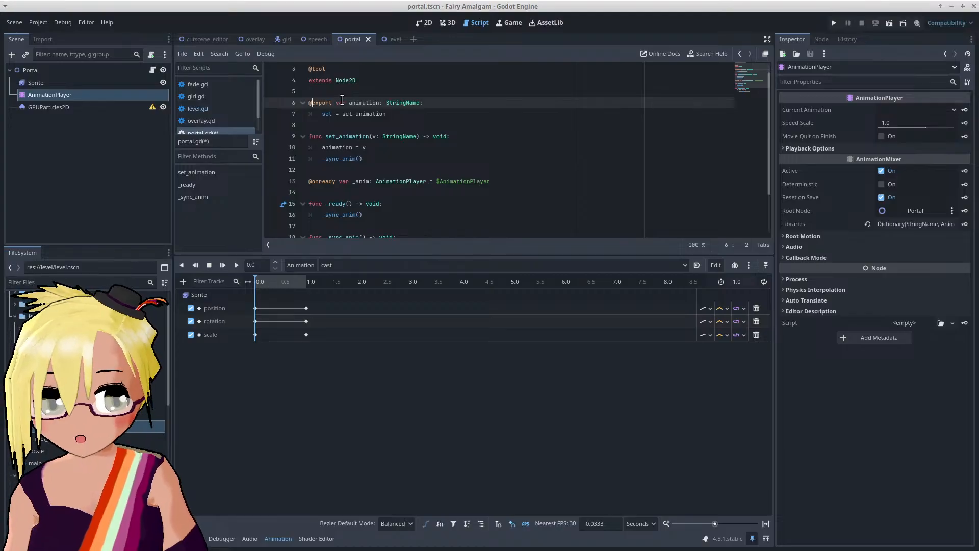
key(Down)
key(Down)
key(Down)
key(Down)
key(Down)
key(Down)
key(Down)
key(Down)
key(Down)
key(Down)
key(Down)
key(Down)
key(Down)
key(Down)
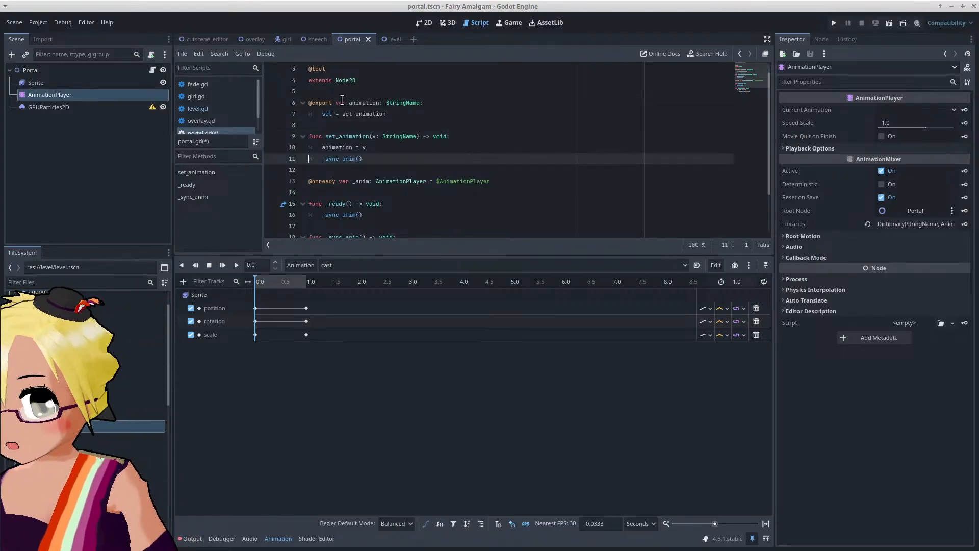
key(Up)
key(Up)
key(Up)
key(Up)
key(Up)
key(Up)
key(Up)
key(Up)
key(Up)
key(Up)
key(Up)
key(Up)
key(Up)
key(Up)
key(Up)
key(Up)
key(Up)
key(Up)
key(Up)
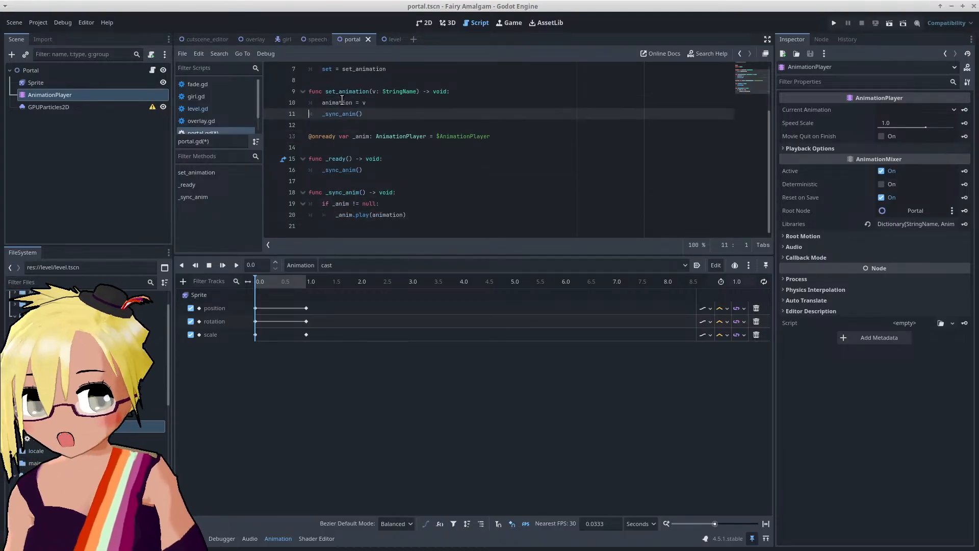
key(Down)
key(Down)
key(Down)
key(Down)
key(Down)
key(Down)
key(Down)
key(Down)
key(Down)
key(Down)
key(Down)
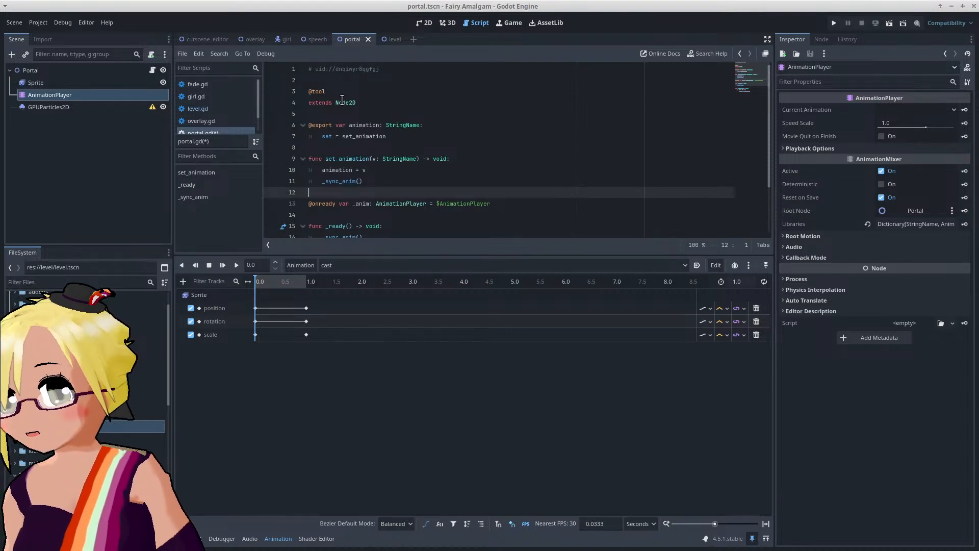
Step: Save the portal scene and its script
key(ctrl+s)
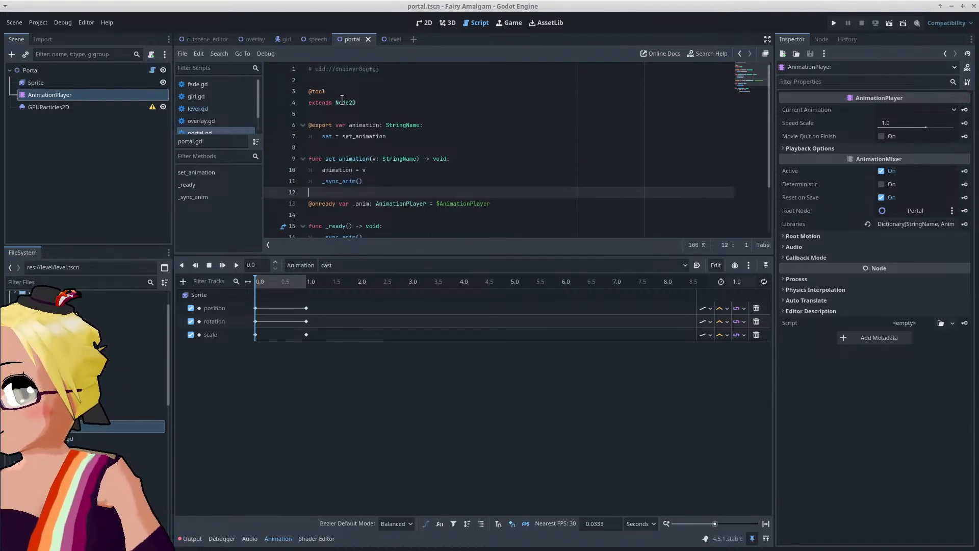
scroll(357, 153, down, 2)
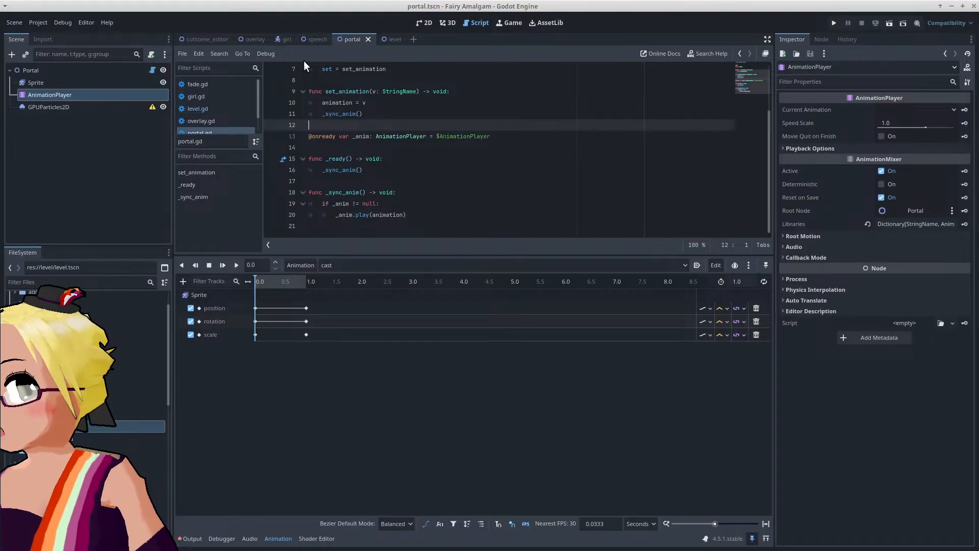
Step: Assign snowflake.png from res://level/snow as the texture of the GPUParticles2D node
click(86, 108)
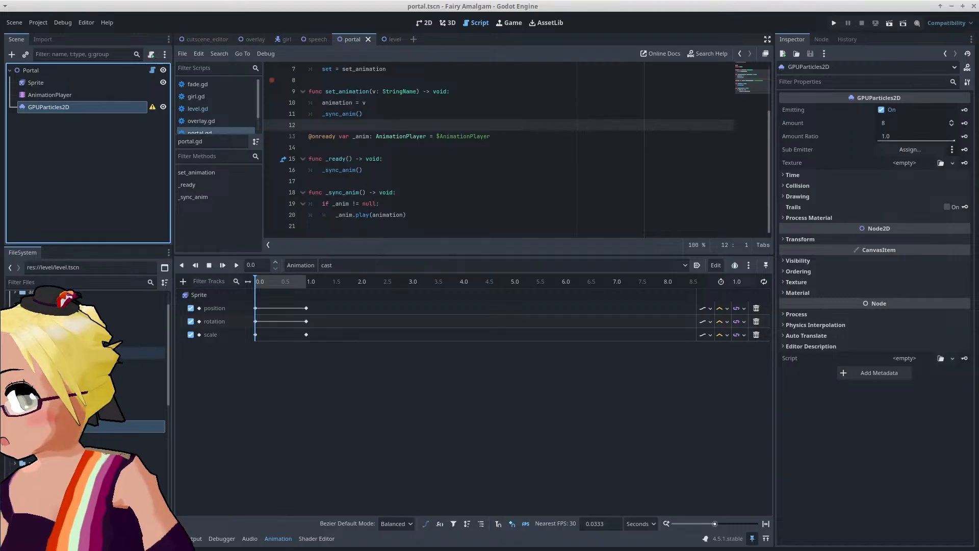
click(15, 353)
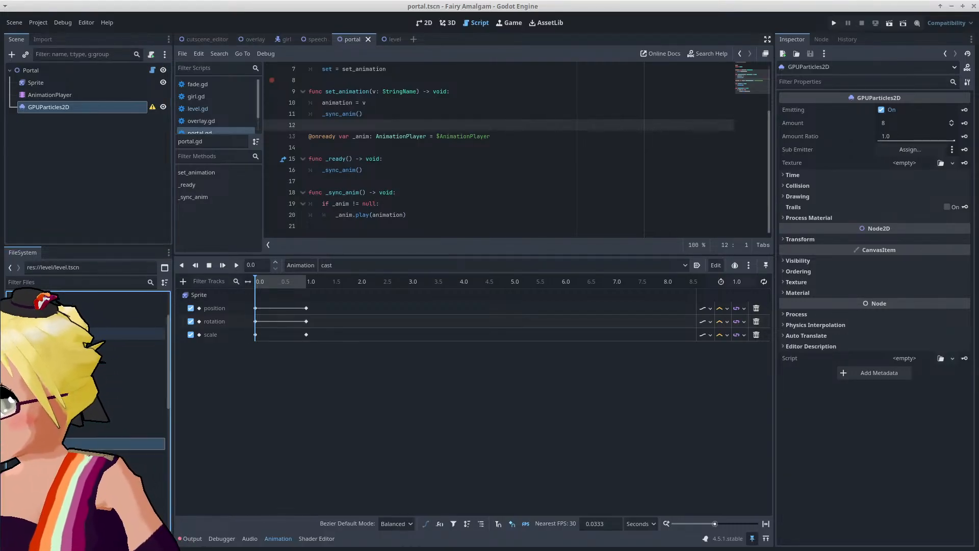
scroll(87, 395, down, 1)
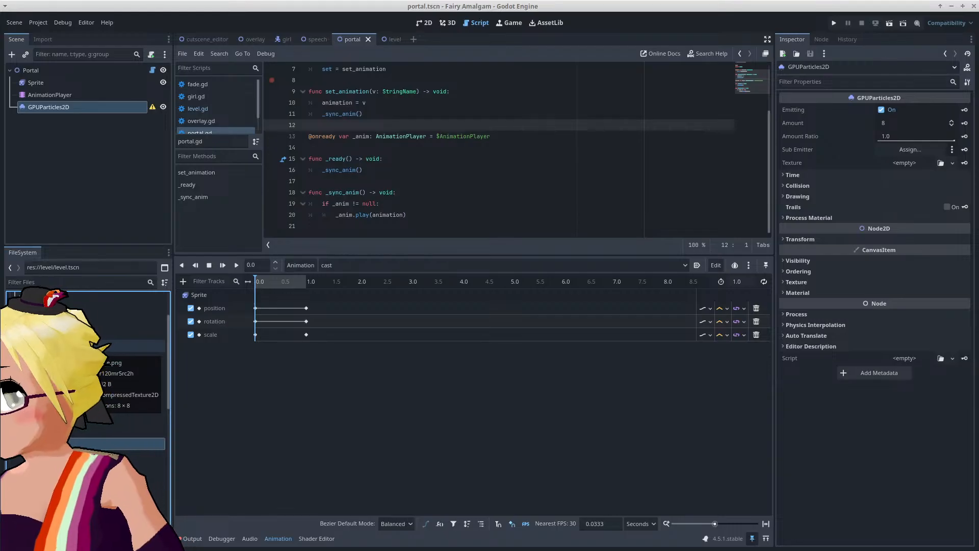
click(51, 346)
drag(51, 345, 884, 169)
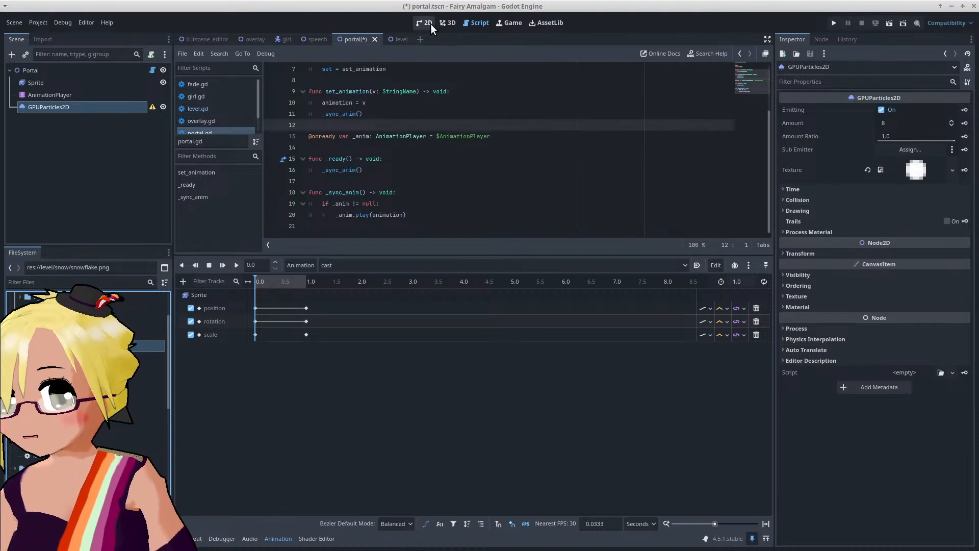
Step: Give GPUParticles2D a new ParticleProcessMaterial as its process material and inspect the emitted particles in the 2D view
click(862, 232)
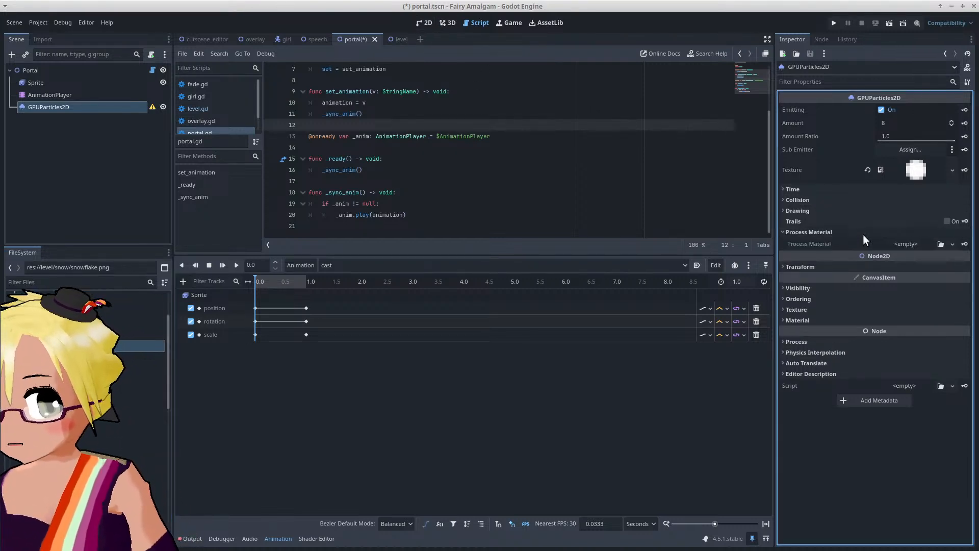
click(911, 244)
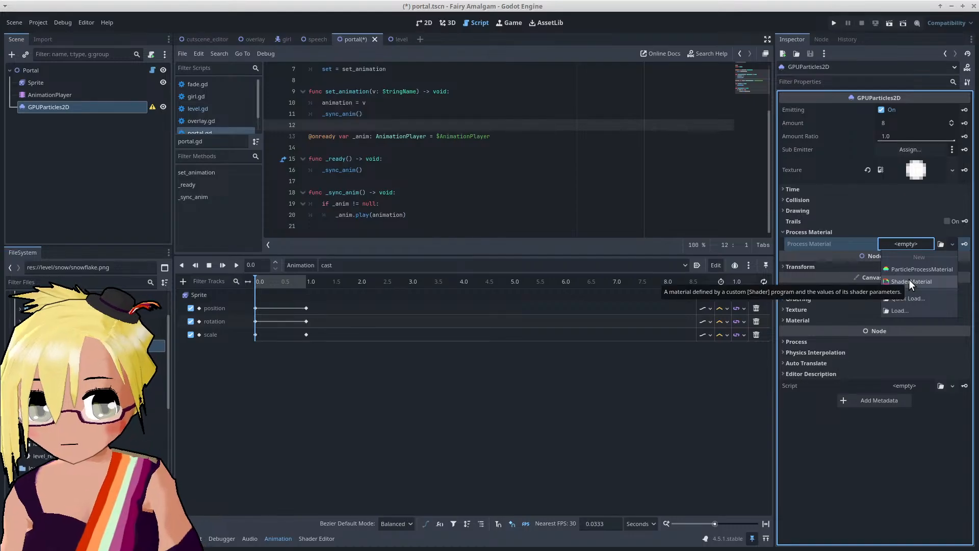
click(908, 269)
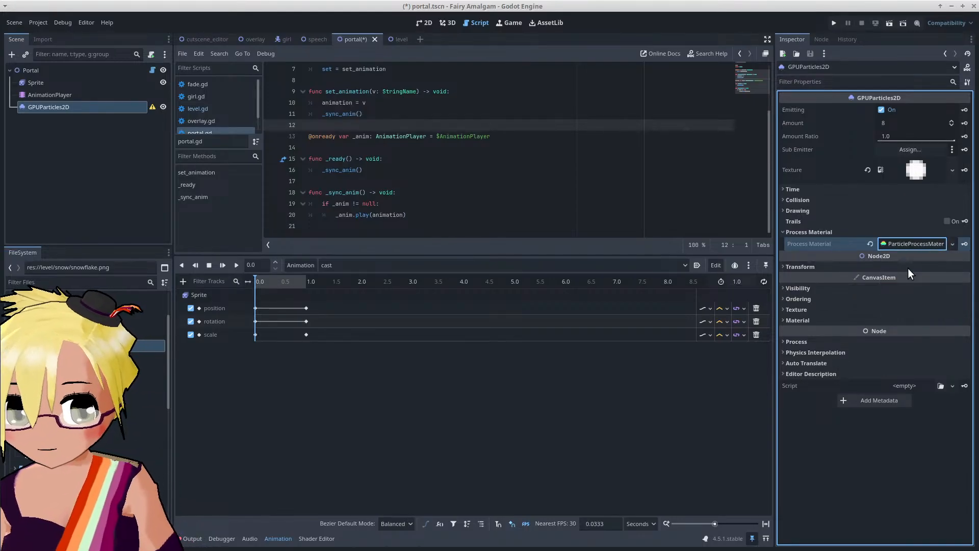
click(427, 23)
scroll(472, 173, up, 5)
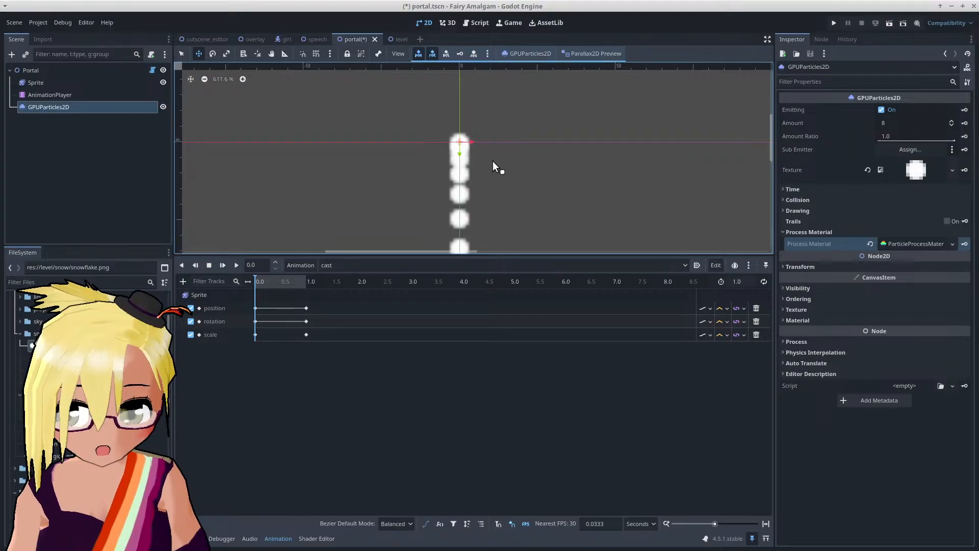
scroll(494, 170, down, 3)
scroll(495, 163, down, 3)
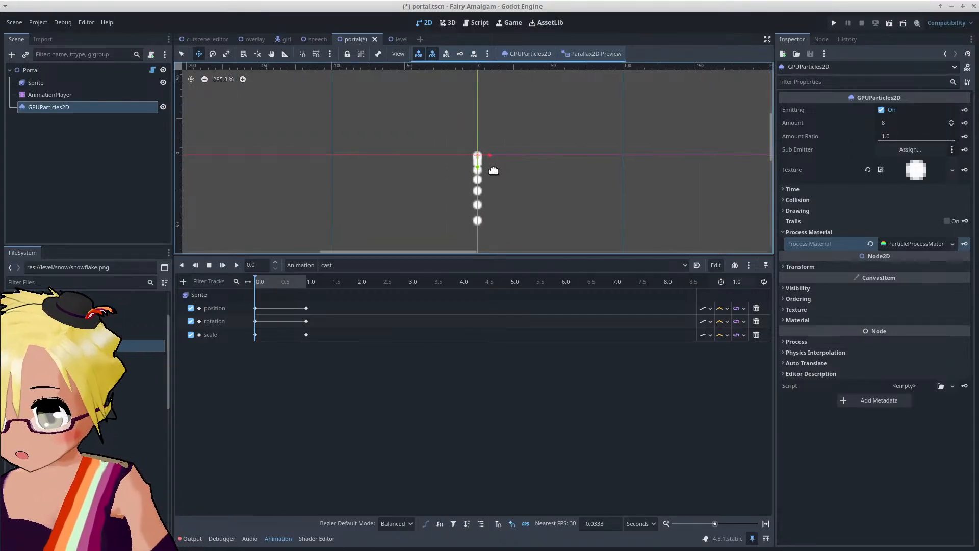
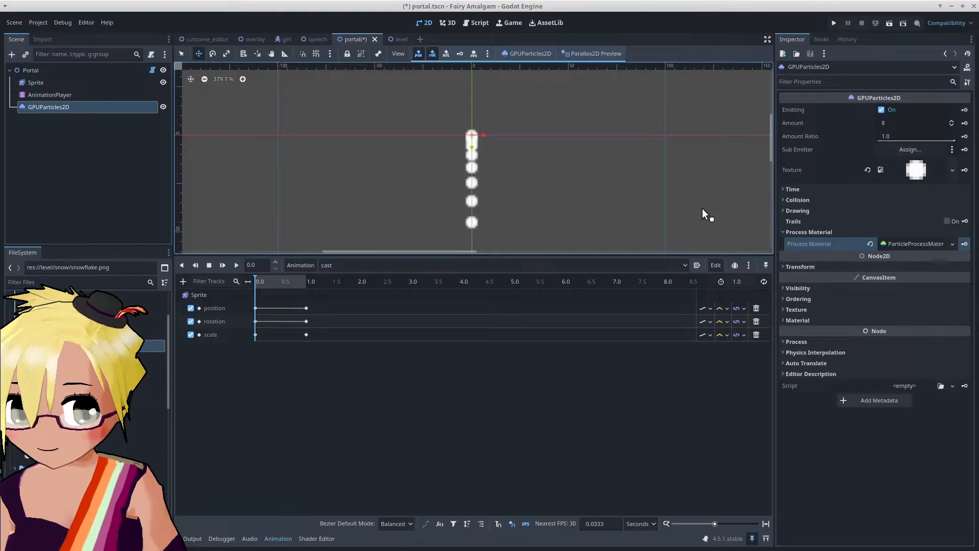
Step: Expand the particle process material and set its gravity to 0 on the Y axis
click(913, 244)
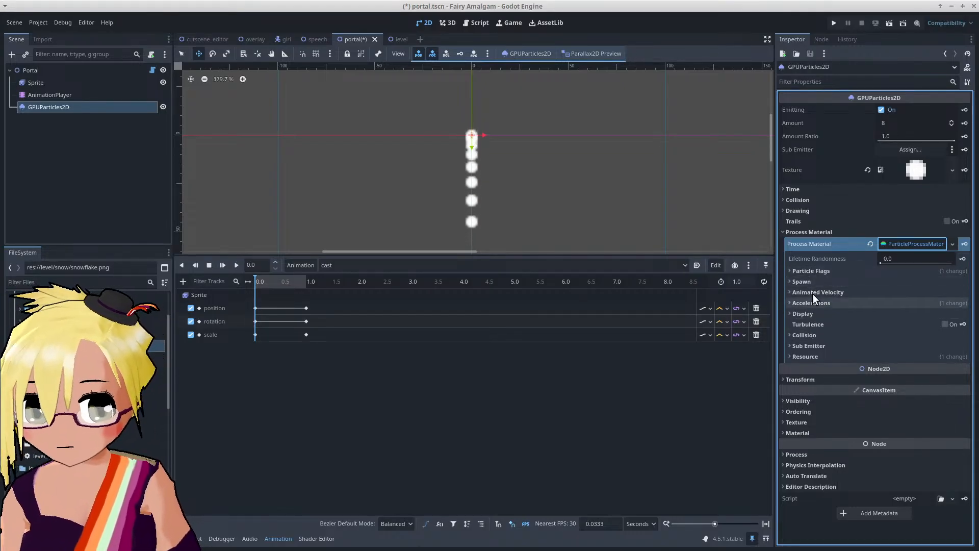
click(810, 280)
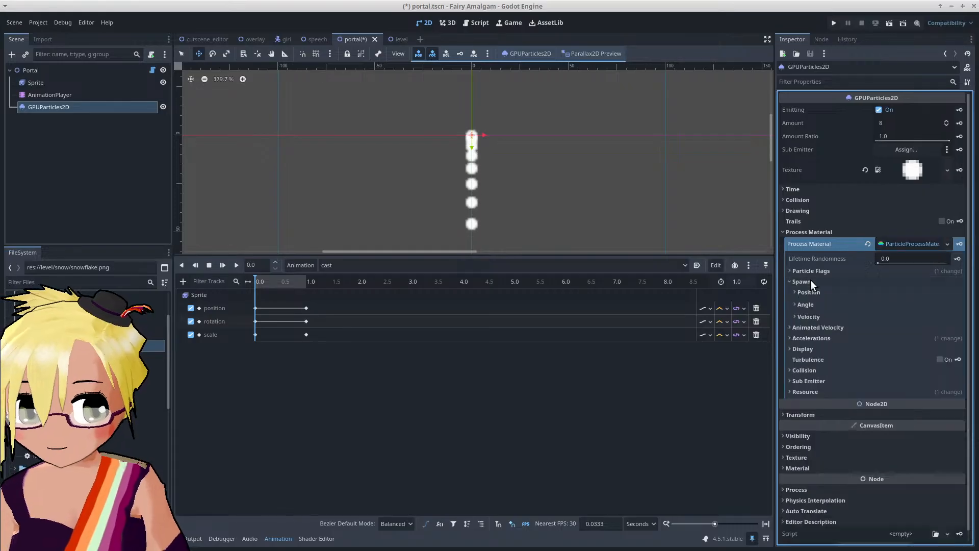
click(810, 279)
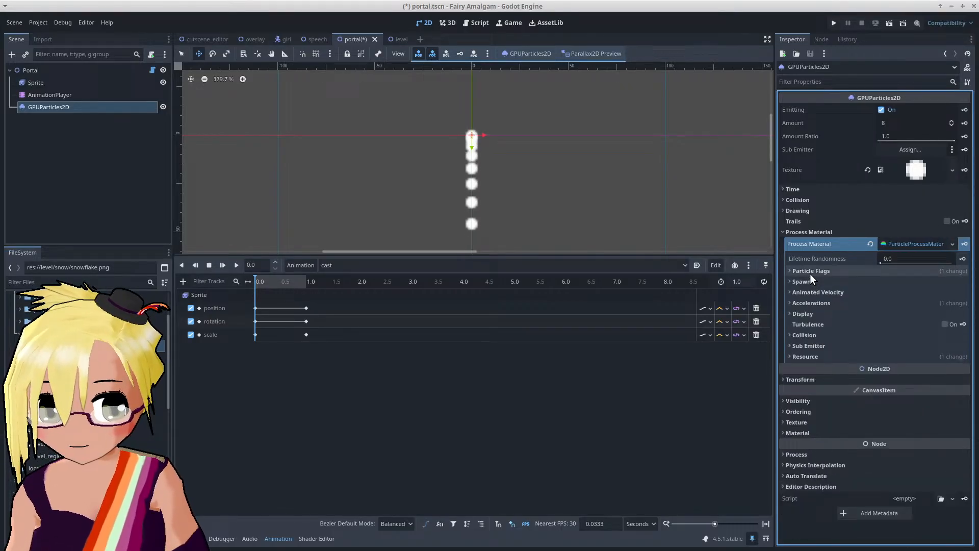
click(809, 302)
click(811, 315)
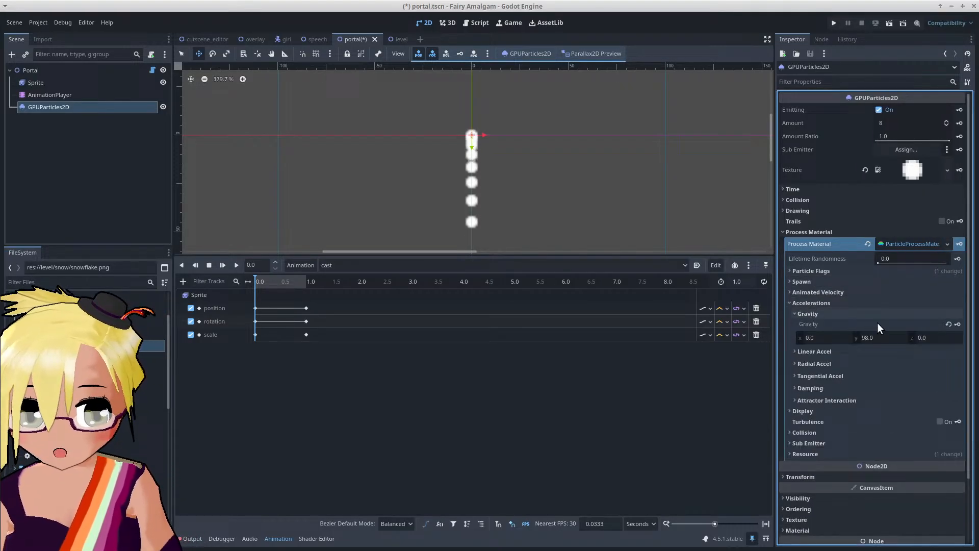
click(949, 325)
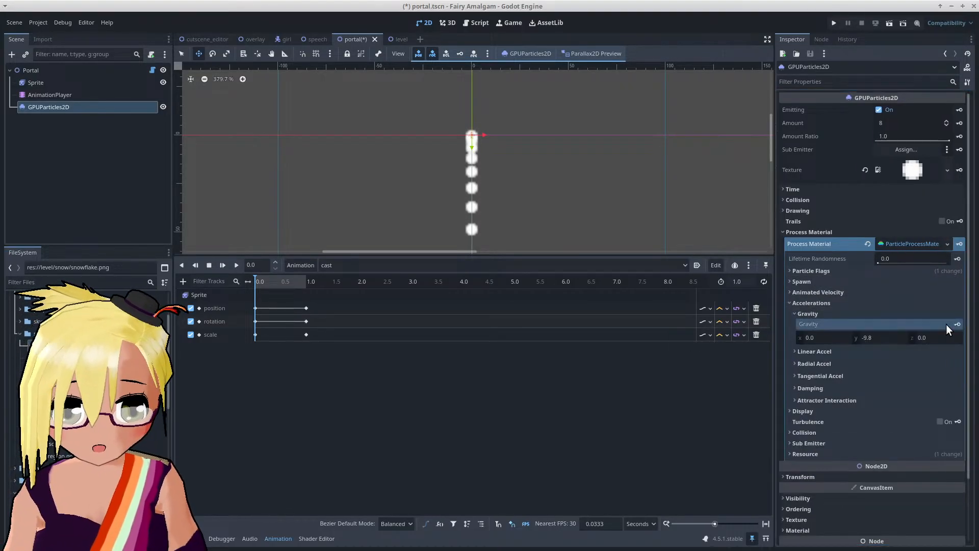
click(876, 340)
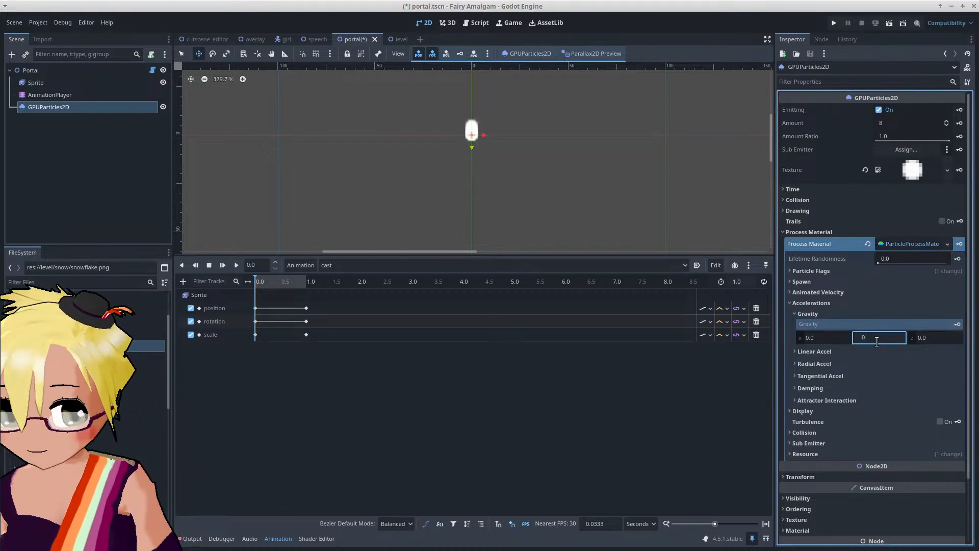
text(0)
click(831, 312)
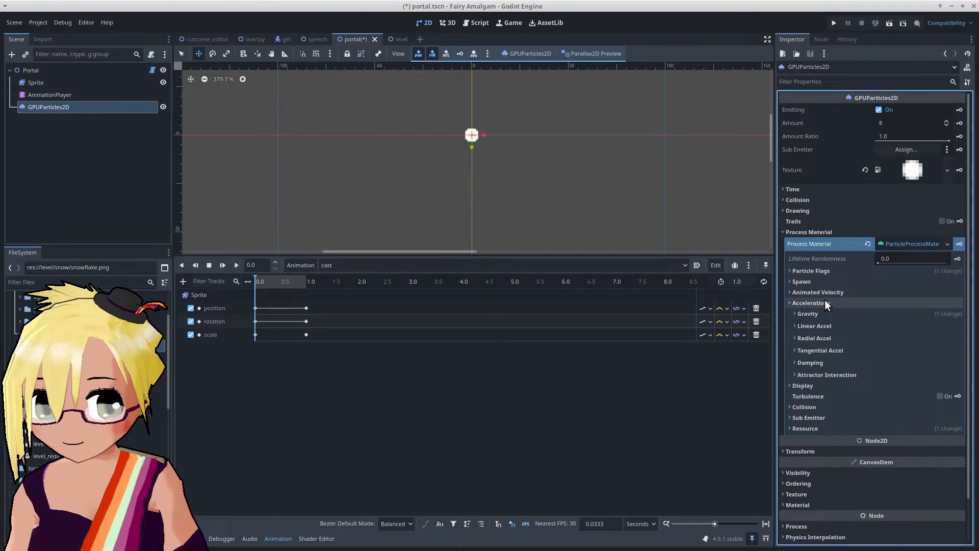
Step: Set the particles' spawn angle range to a minimum of -720° and a maximum of 720°
click(826, 284)
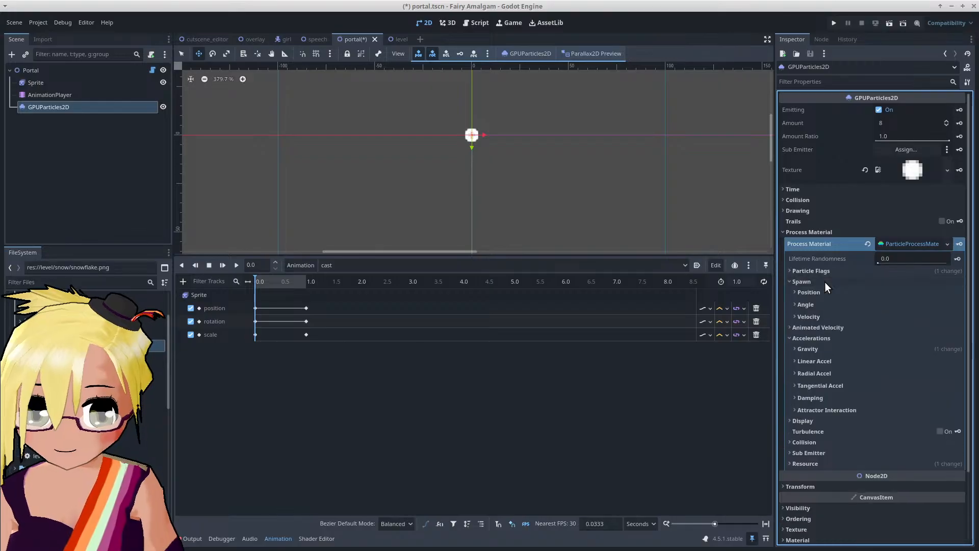
click(818, 306)
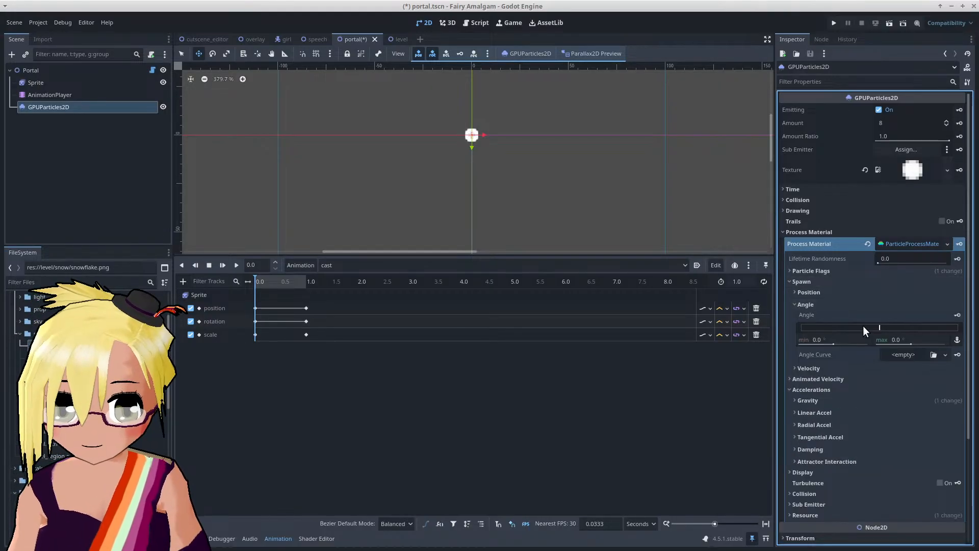
drag(874, 328, 773, 325)
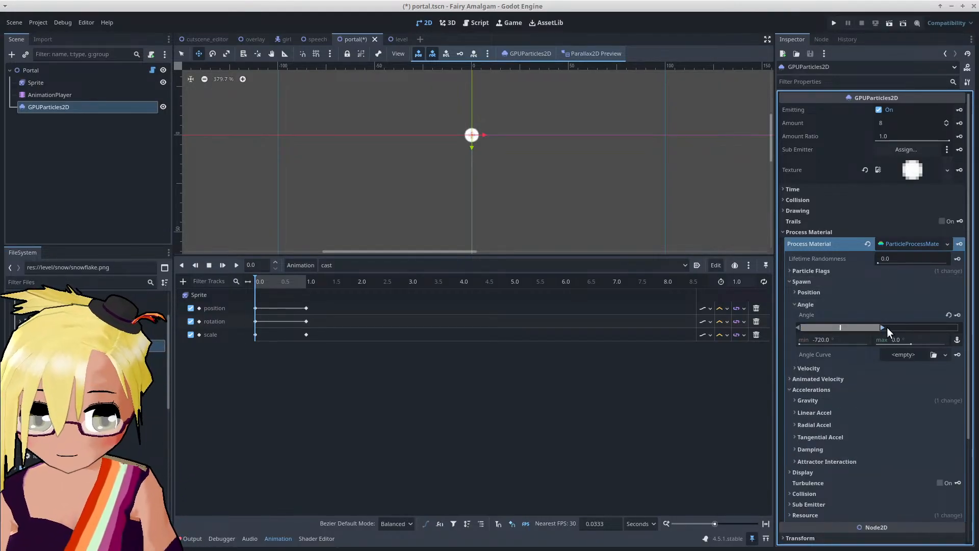
drag(887, 327, 967, 334)
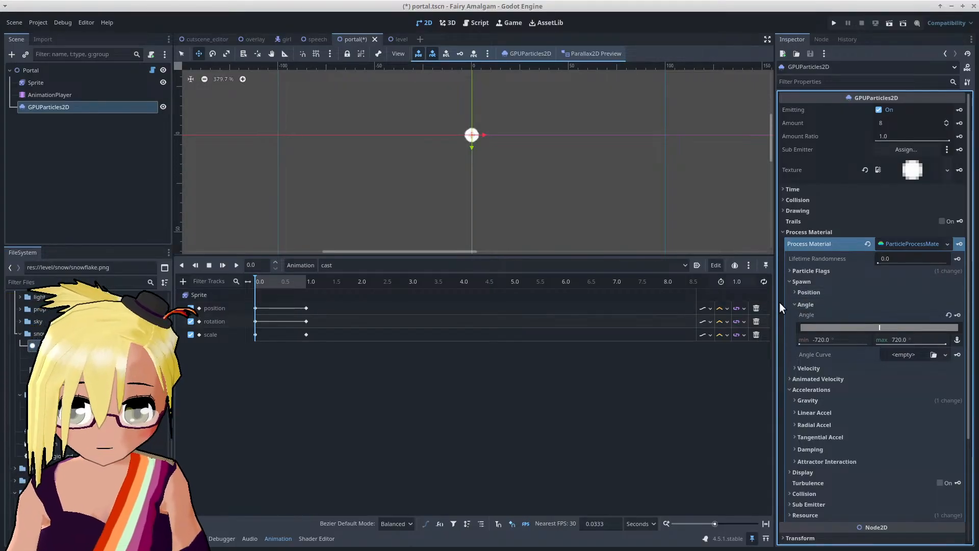
click(792, 304)
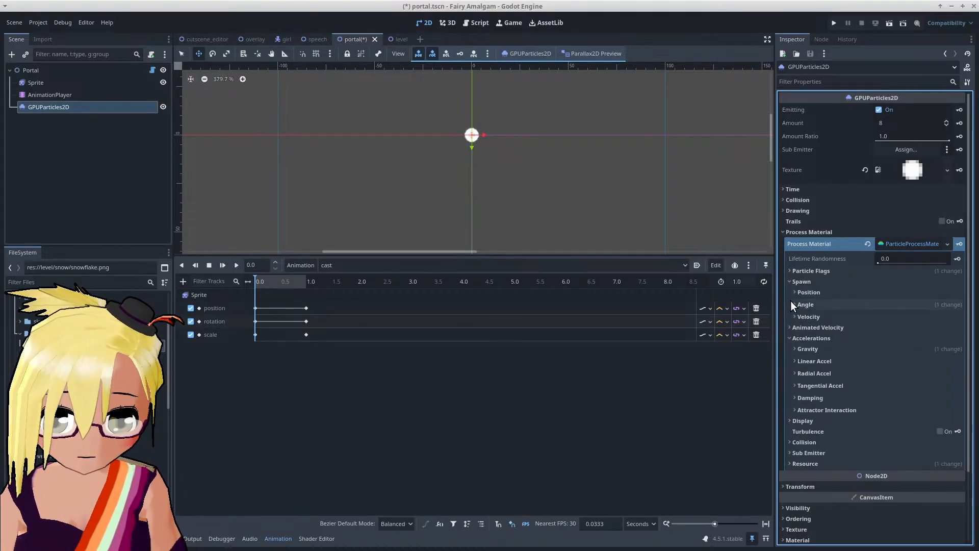
Step: Set the particles' spawn velocity spread to 180 and the initial velocity range to about 71.43 to 246.75
click(792, 317)
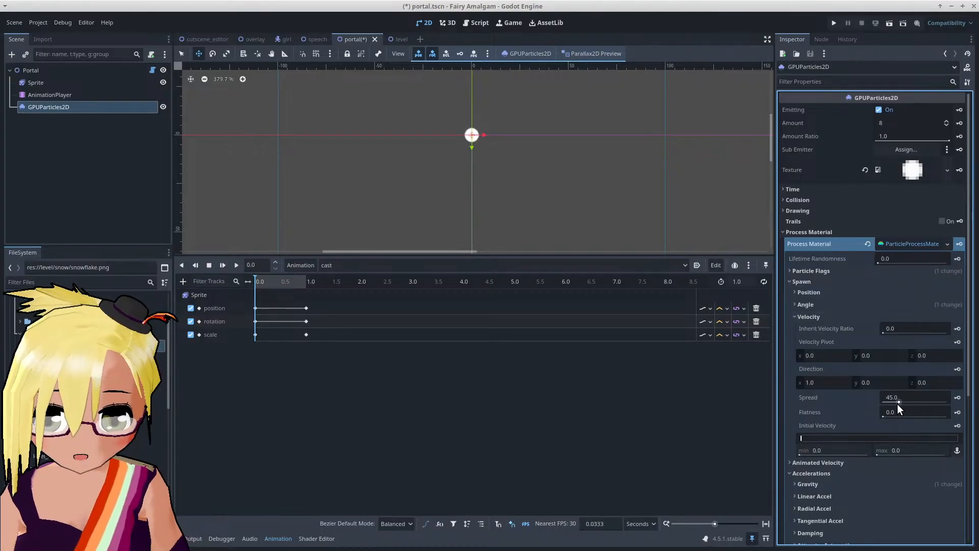
drag(899, 400, 949, 401)
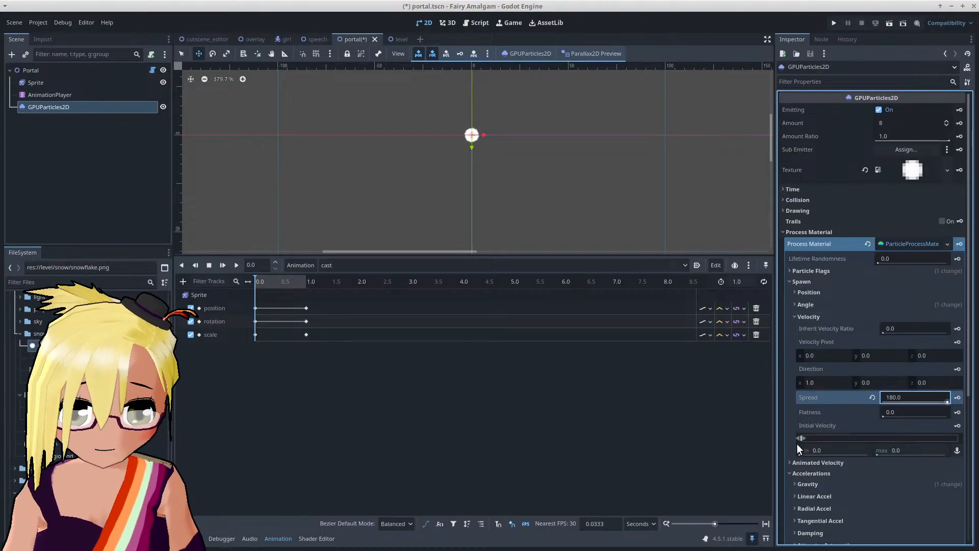
drag(805, 439, 843, 438)
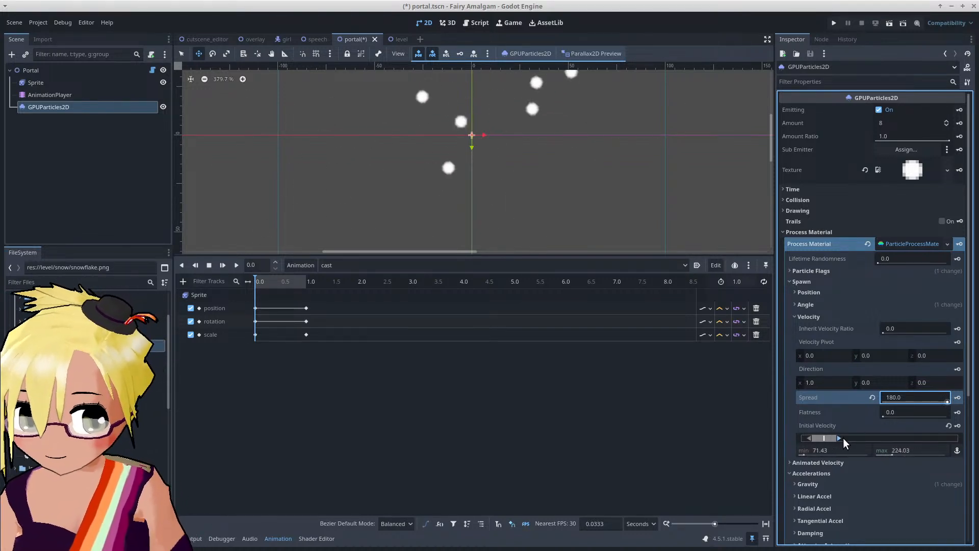
scroll(680, 192, down, 3)
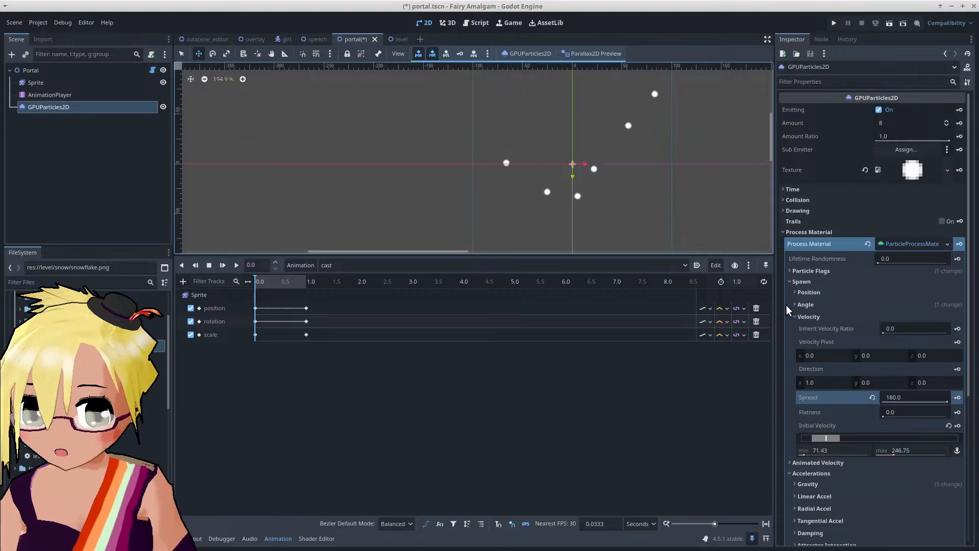
Step: Show the cast animation at 1.0 s and set the particles' display scale to minimum 0.25 and maximum 0.75
scroll(812, 435, down, 4)
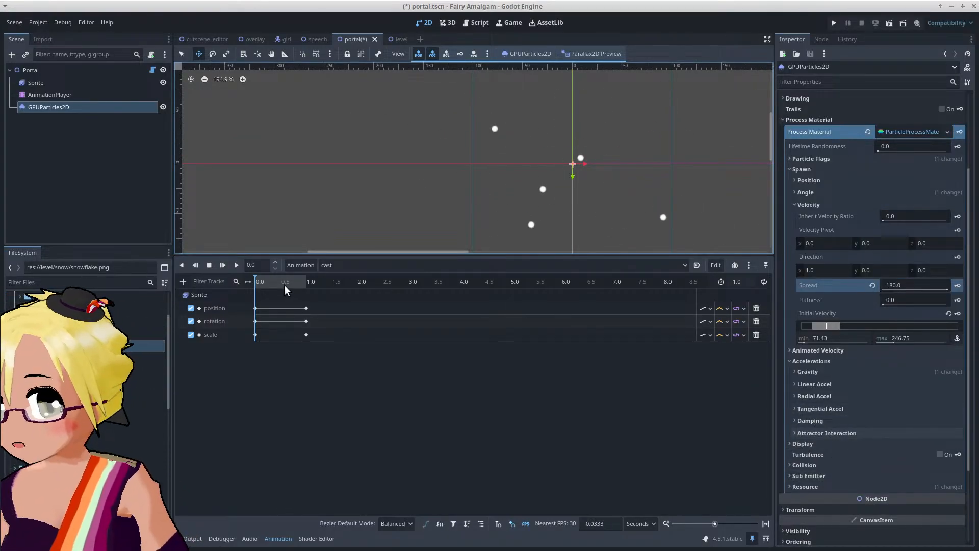
drag(284, 285, 335, 284)
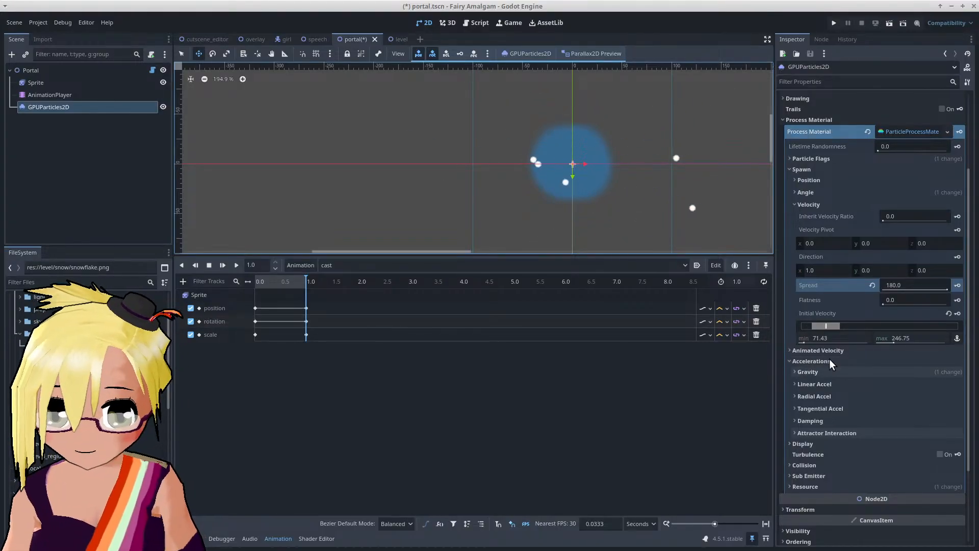
click(831, 443)
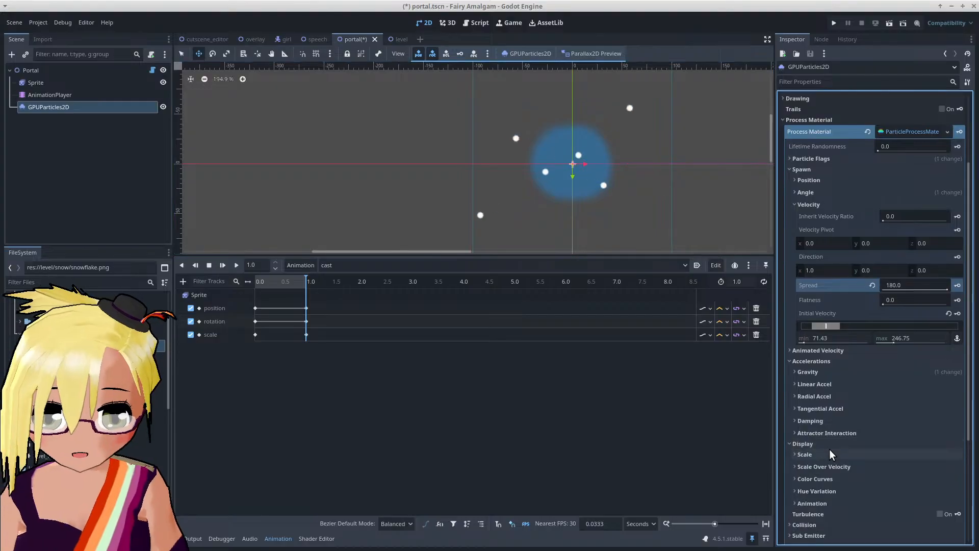
click(827, 455)
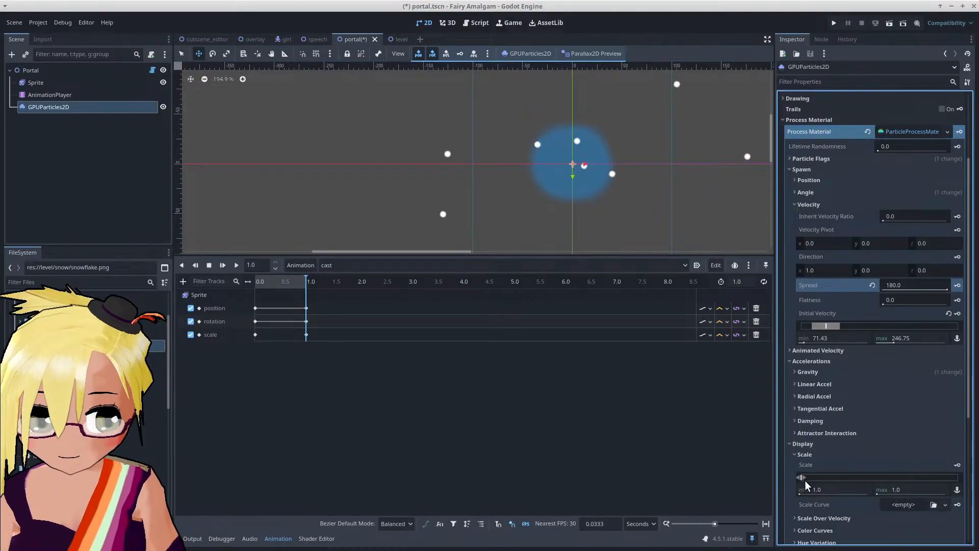
click(829, 488)
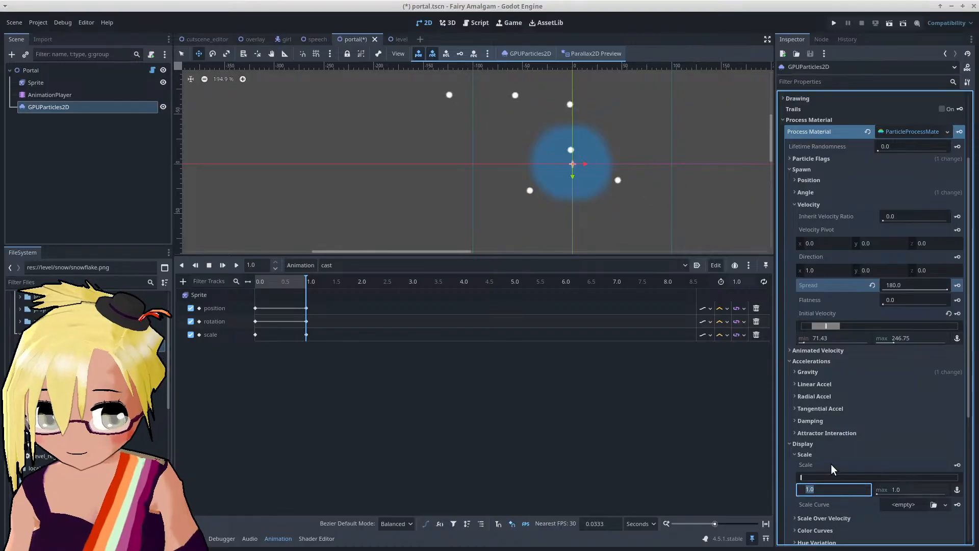
text(0.25)
key(Return)
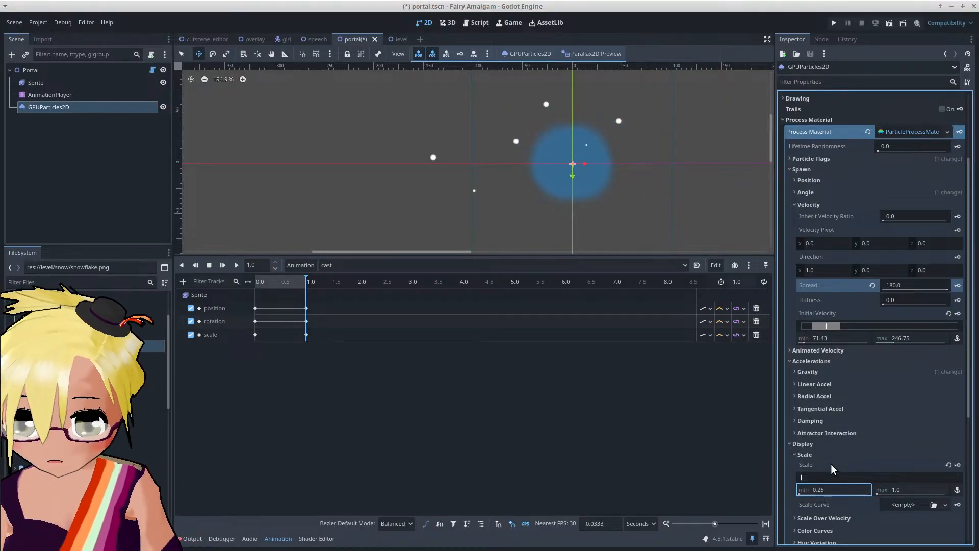
click(907, 489)
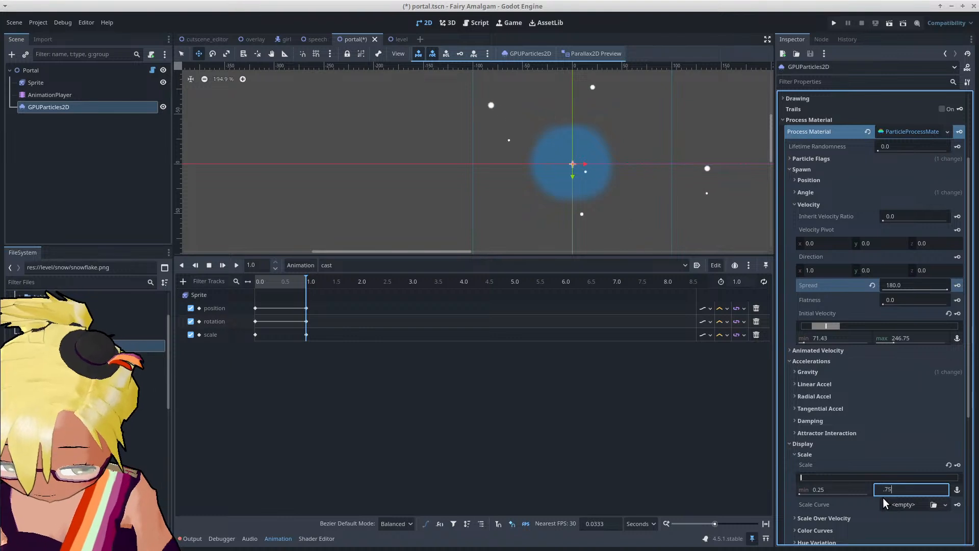
text(0.75)
key(Return)
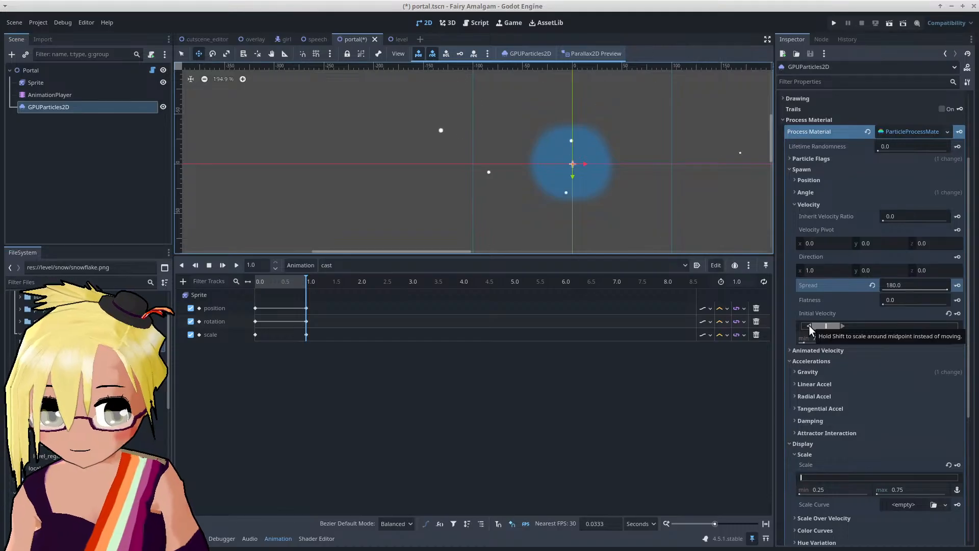
Step: Raise the particles' minimum initial velocity to about 152.6 and collapse the Display settings
drag(818, 325, 820, 326)
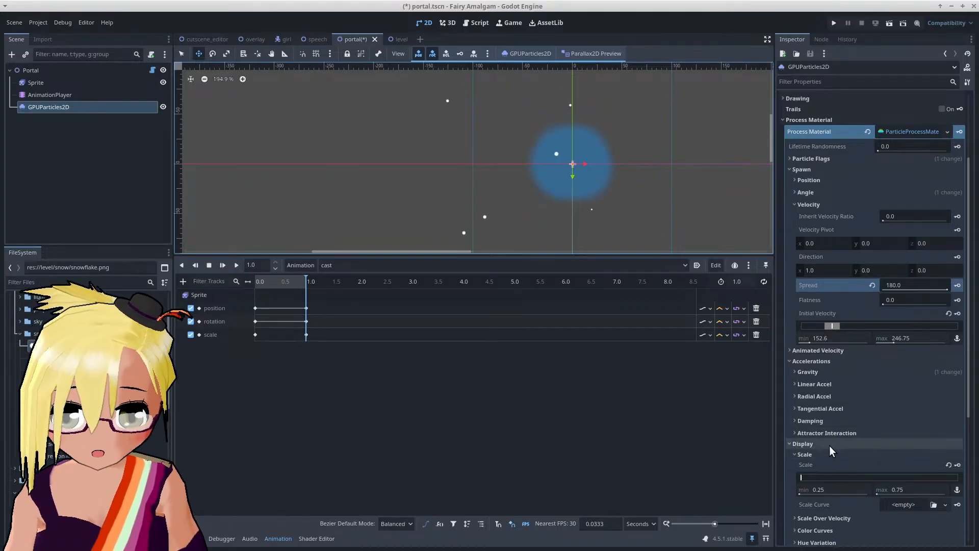
scroll(831, 449, down, 3)
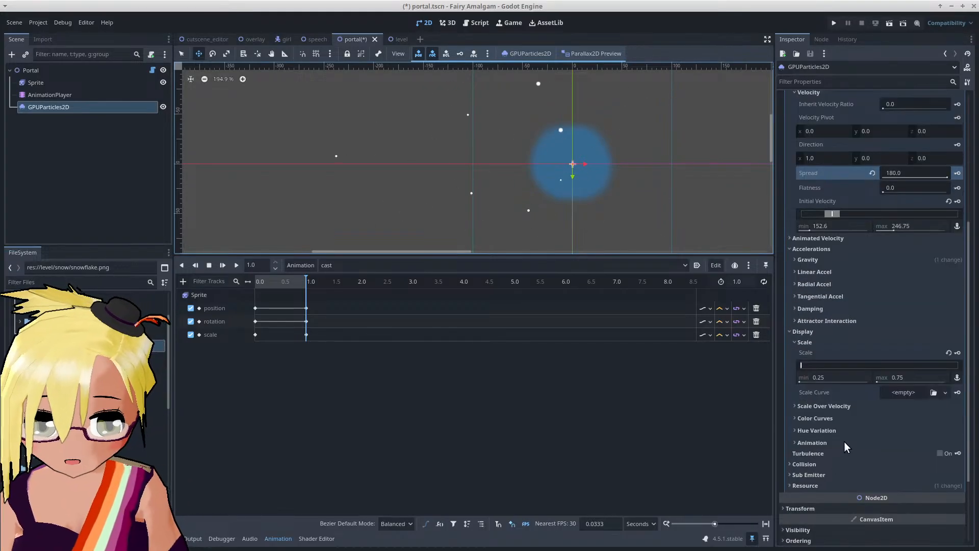
click(821, 334)
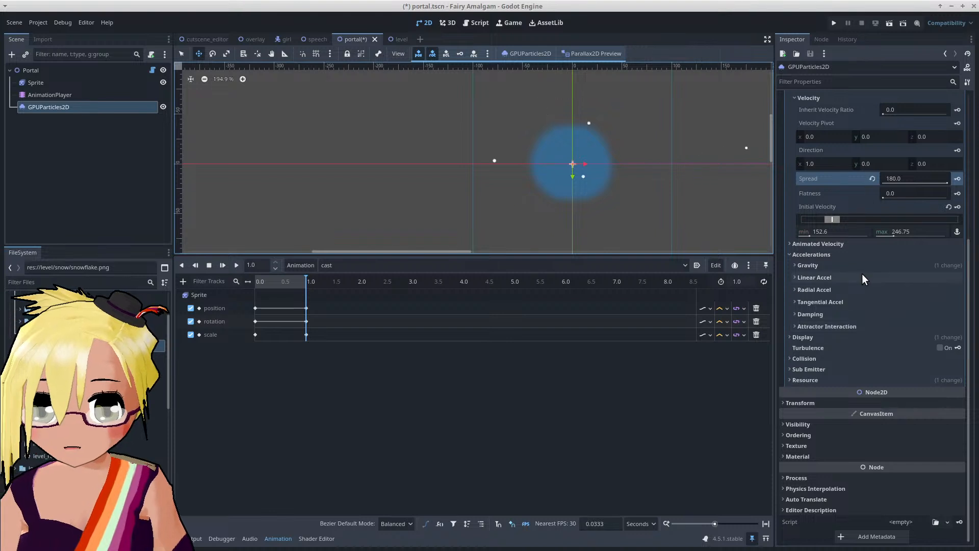
Step: Try a new CurveXYZTexture as the Directional Velocity curve, inspect its axis curves and clear it again
click(837, 245)
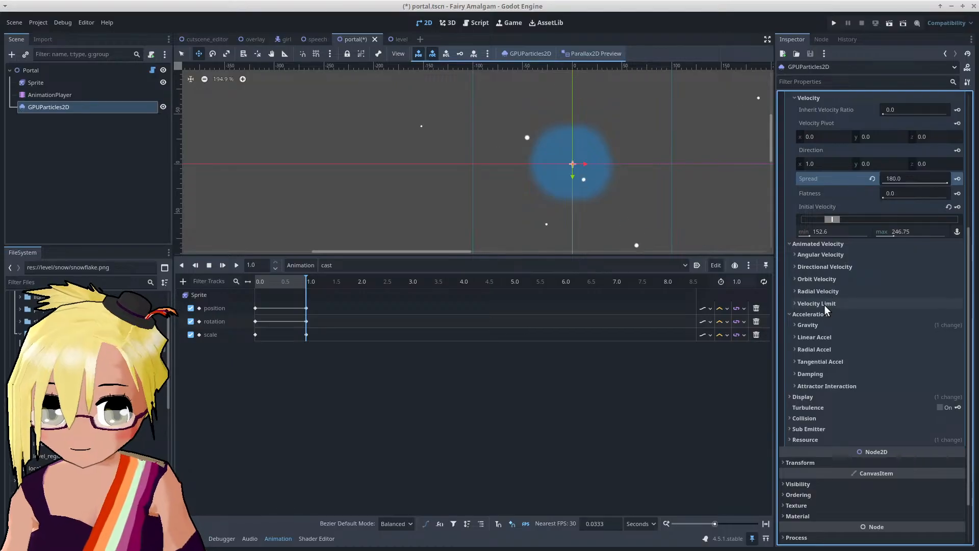
click(816, 268)
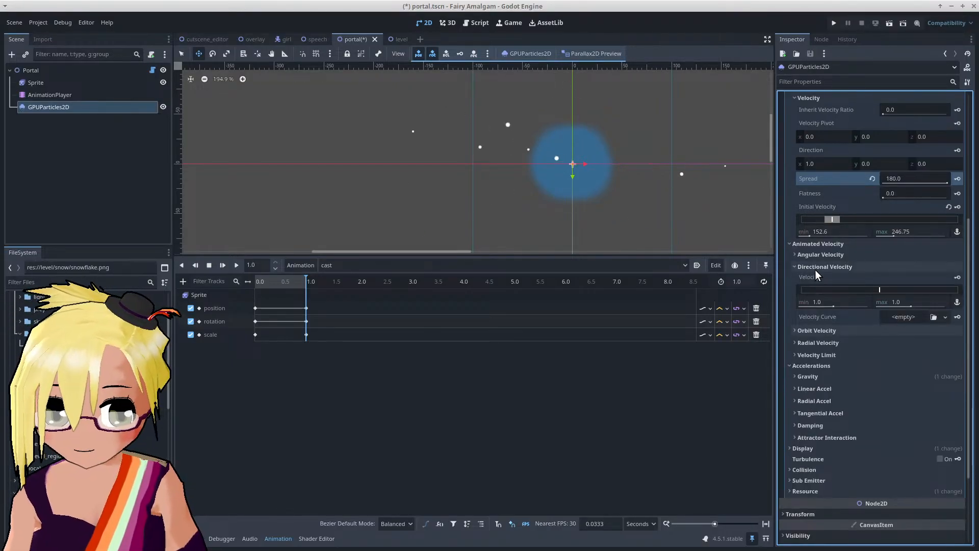
click(904, 318)
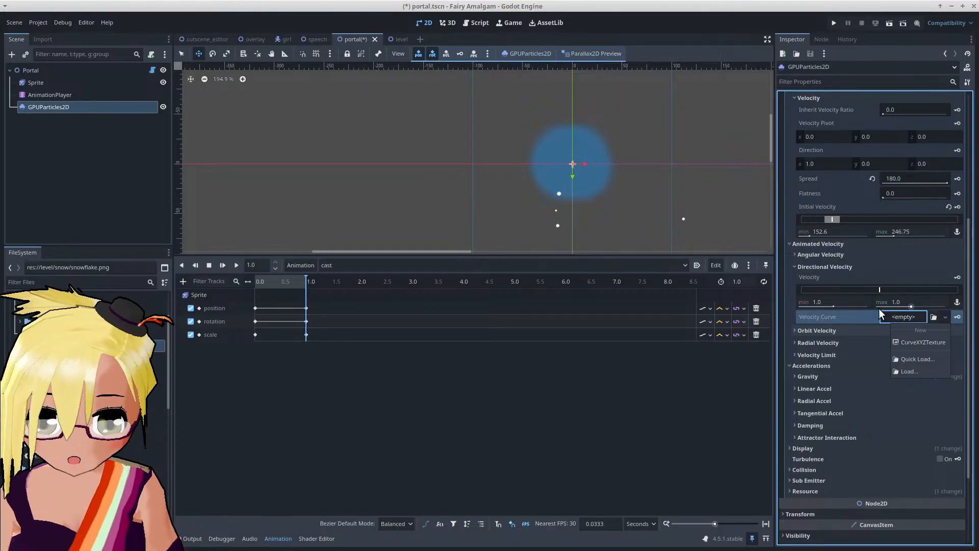
click(906, 341)
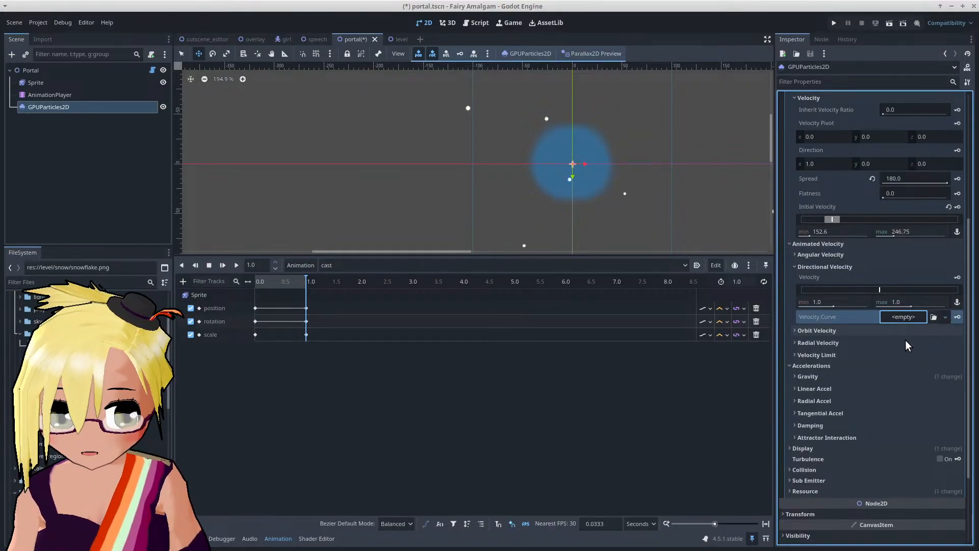
click(900, 316)
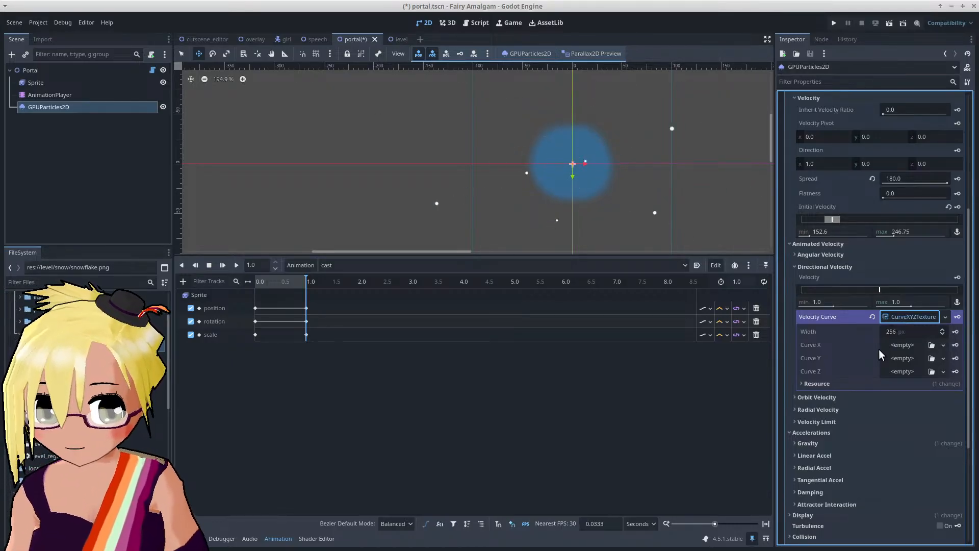
click(872, 318)
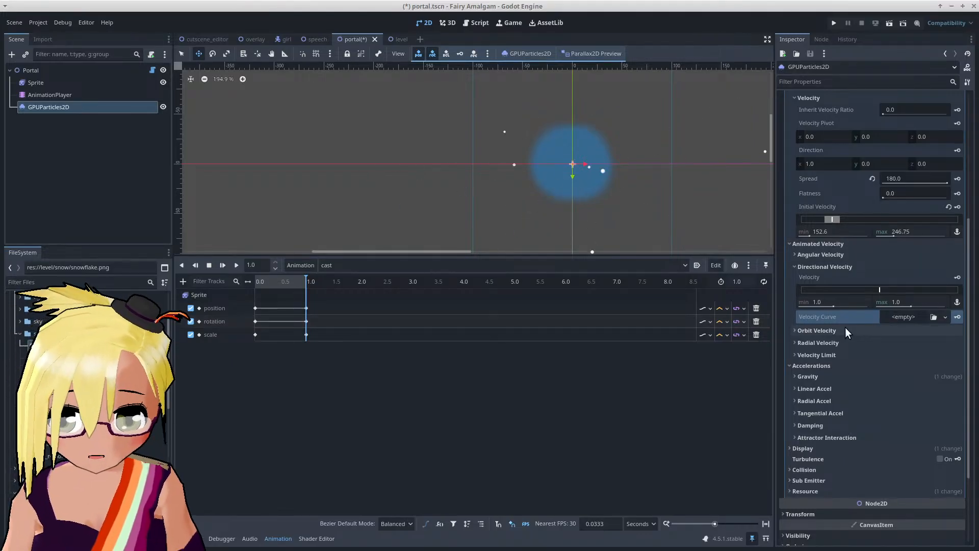
click(819, 266)
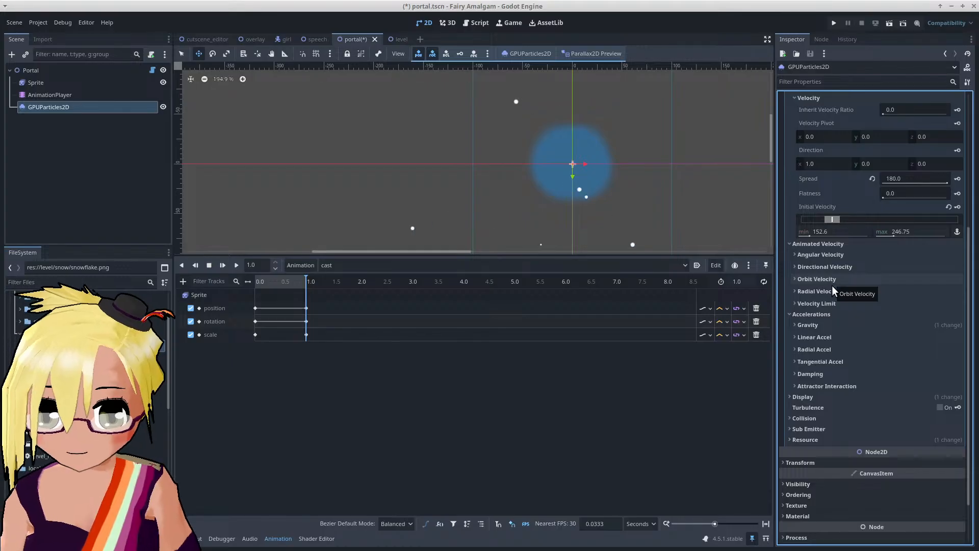
Step: Assign a new CurveTexture as the particles' Velocity Limit curve and open a new Curve inside it for editing
click(832, 302)
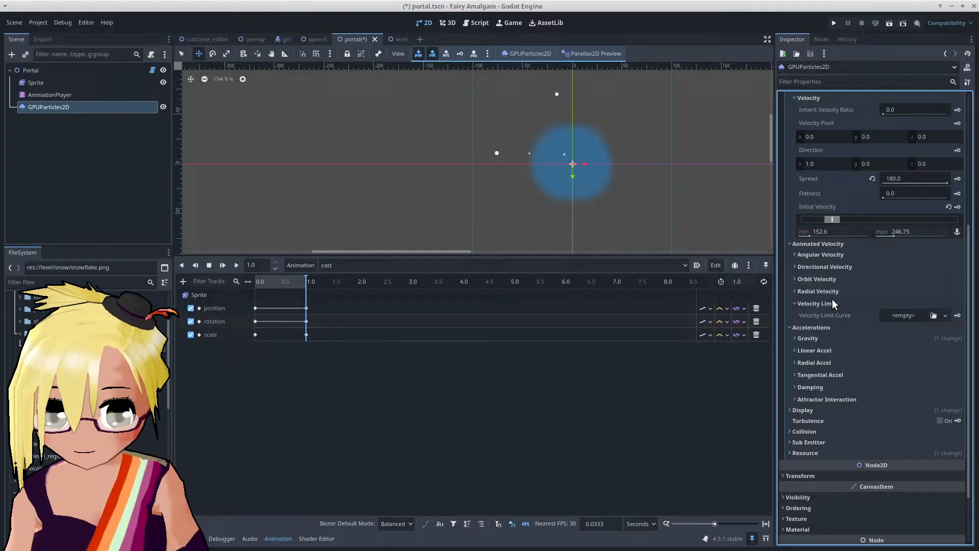
click(894, 315)
click(918, 339)
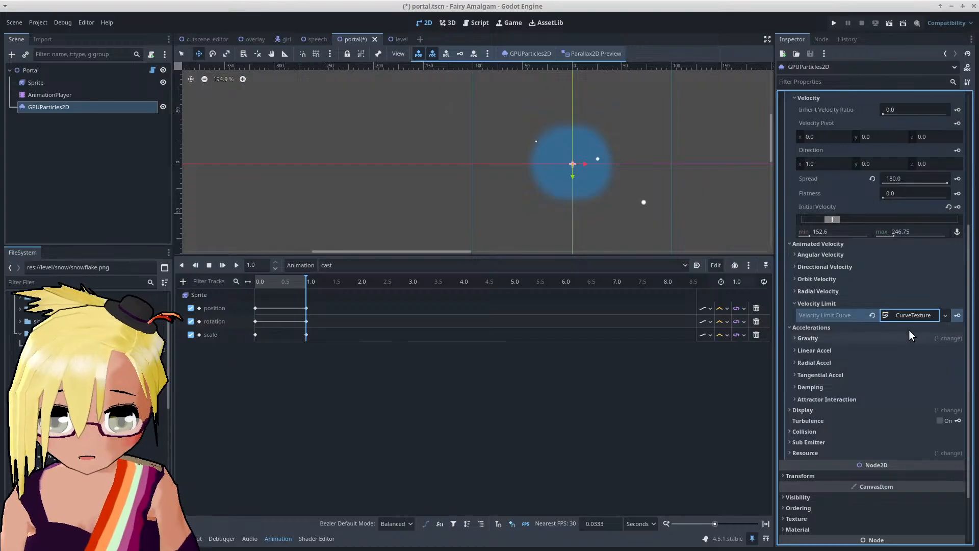
click(903, 314)
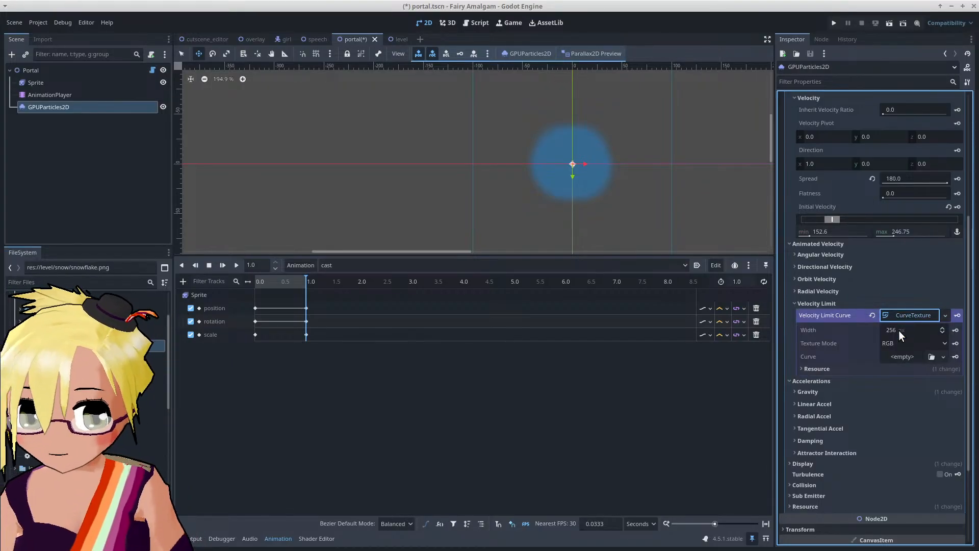
click(899, 353)
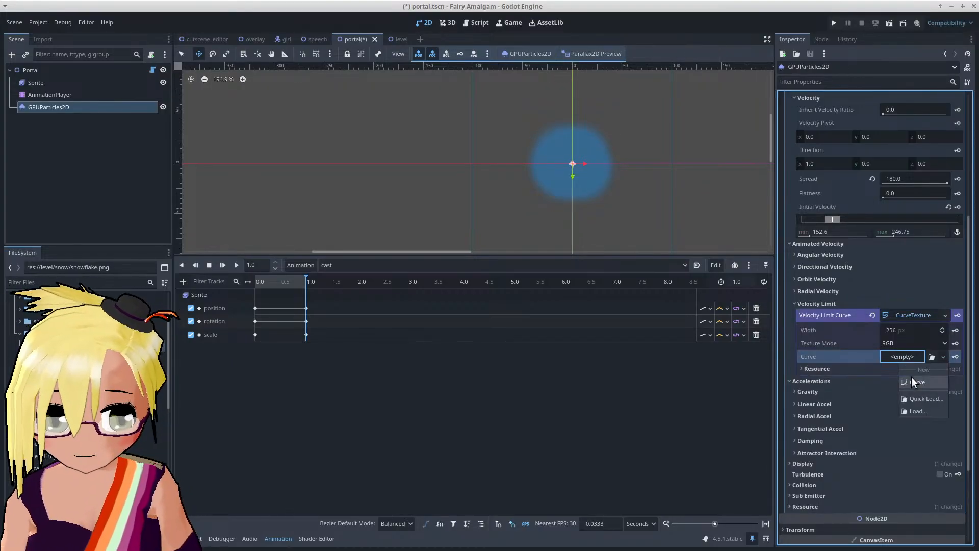
click(912, 376)
click(900, 364)
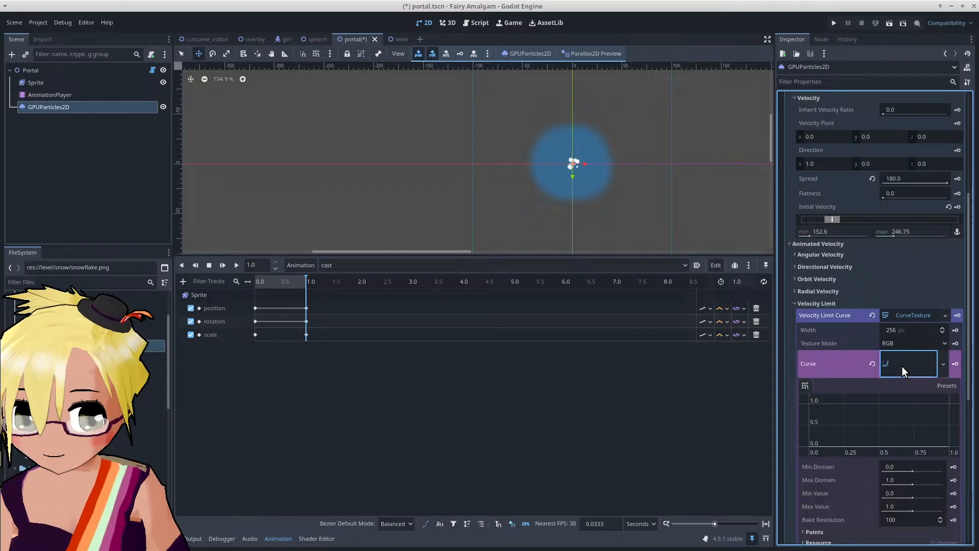
Step: Add a point at each end of the Velocity Limit curve, the end point at 1.0 and the start point at about 0.54
drag(929, 443, 955, 384)
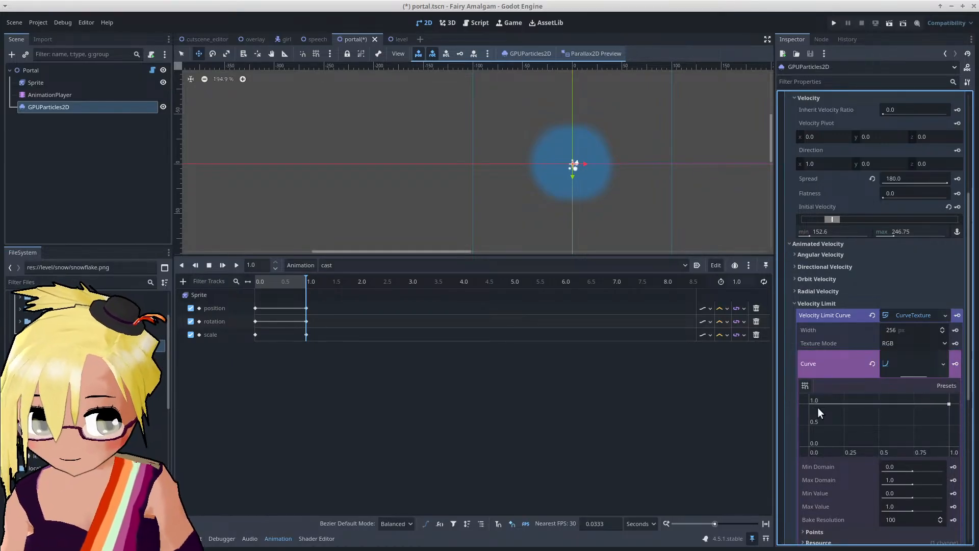
drag(818, 408, 793, 460)
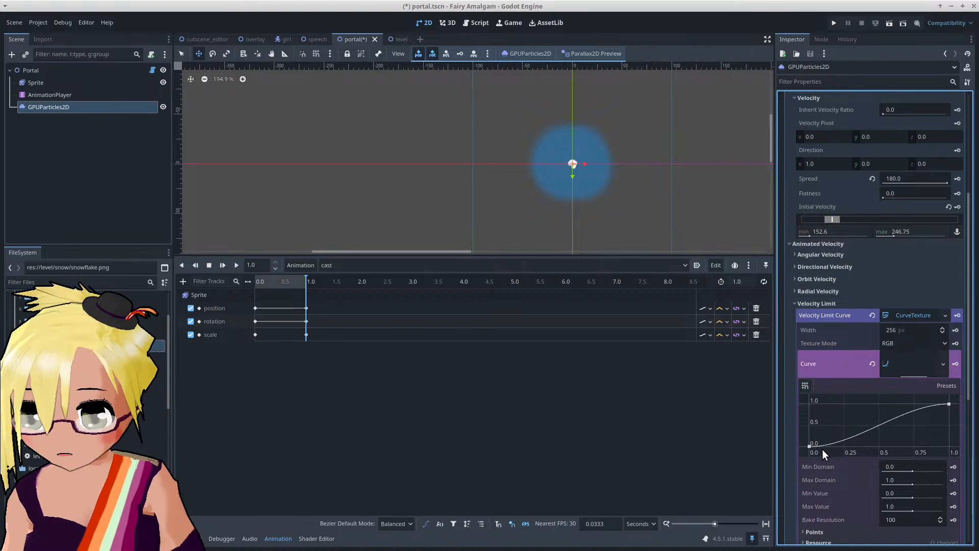
drag(810, 445, 803, 423)
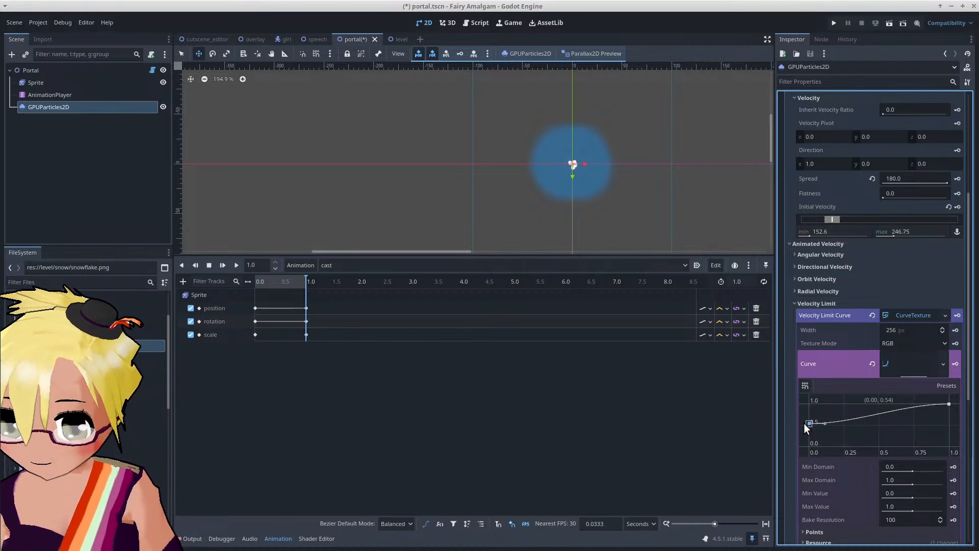
scroll(587, 153, up, 5)
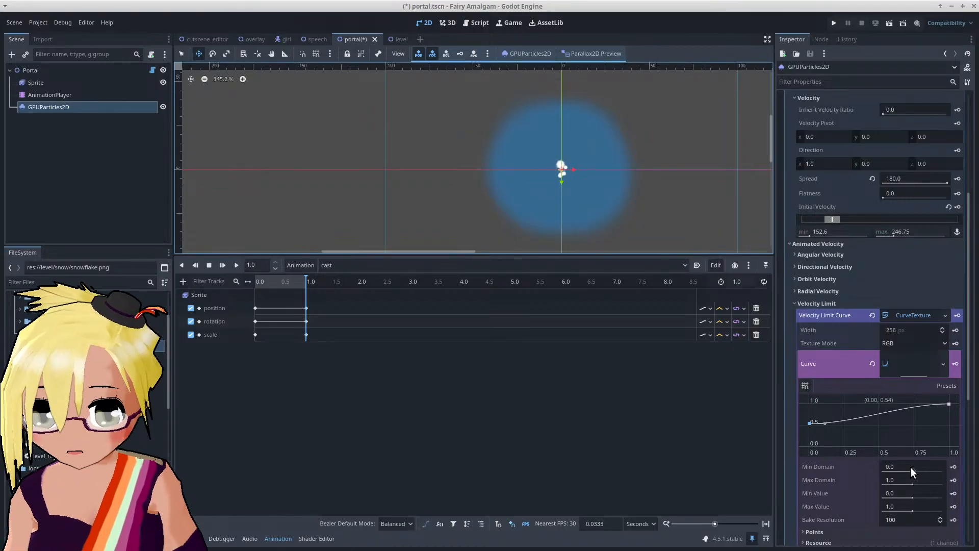
Step: Set the Velocity Limit curve's maximum value to 256 and bend it into a gentle rise from 0 to slightly above 128
click(894, 505)
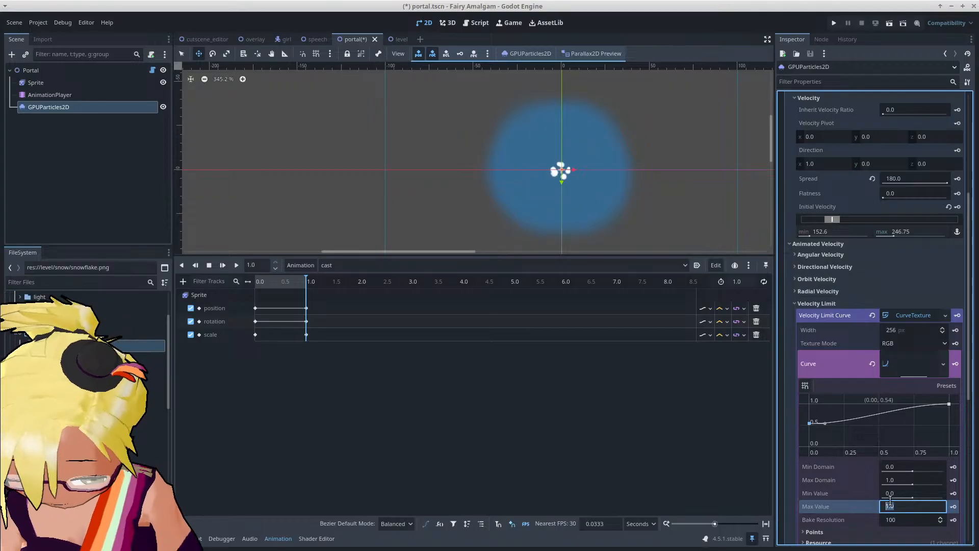
text(256)
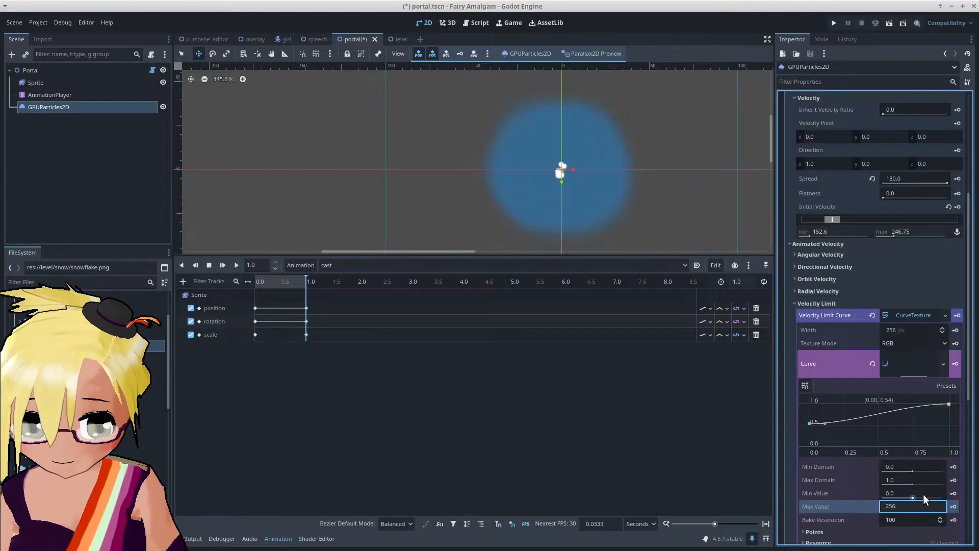
key(Return)
drag(945, 445, 935, 417)
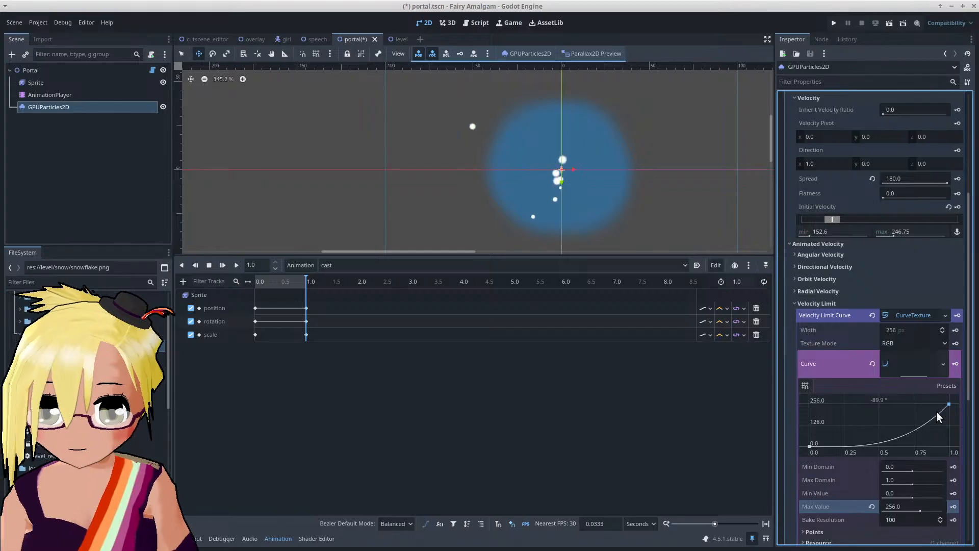
drag(950, 406, 936, 428)
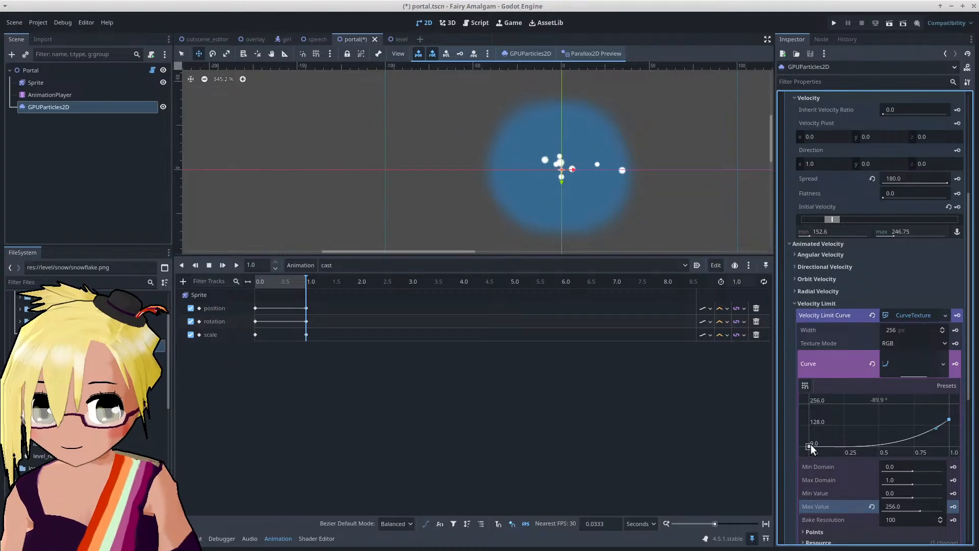
drag(934, 428, 928, 426)
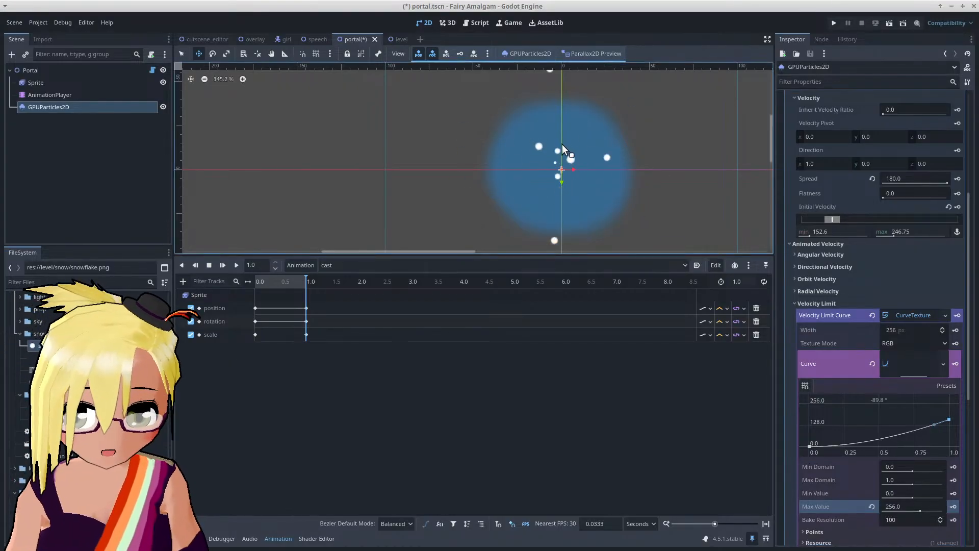
Step: Set the particle amount to 64 and check the burst around the portal
scroll(594, 173, down, 1)
scroll(595, 172, down, 2)
scroll(866, 215, up, 5)
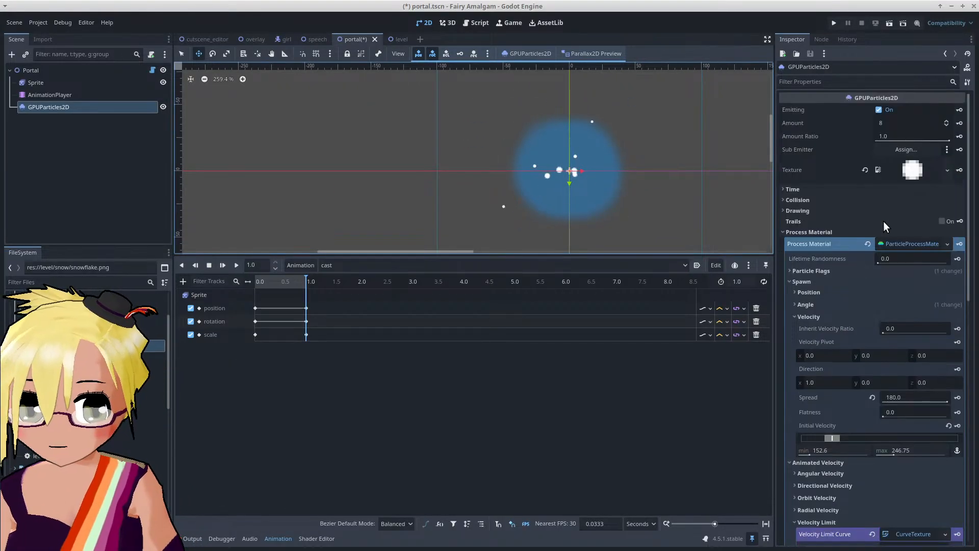
click(887, 126)
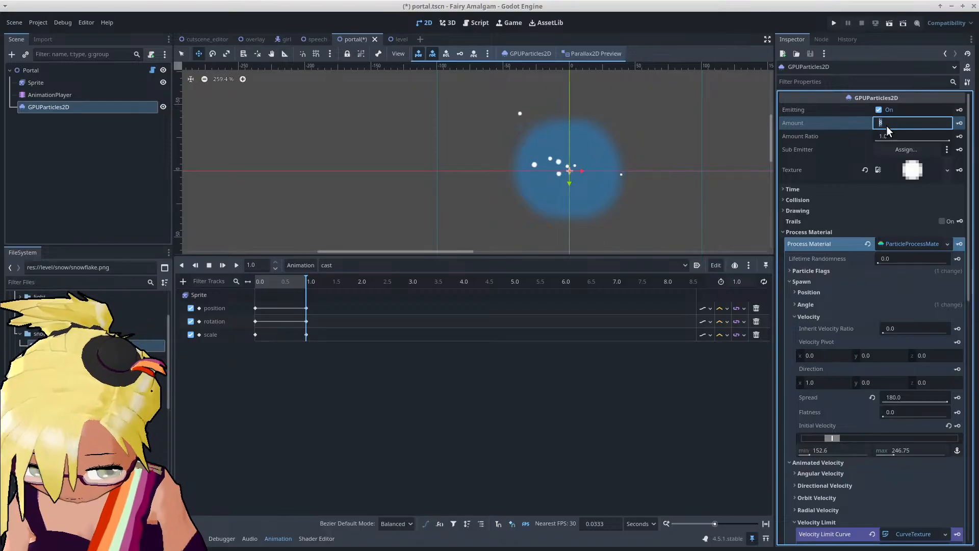
text(64)
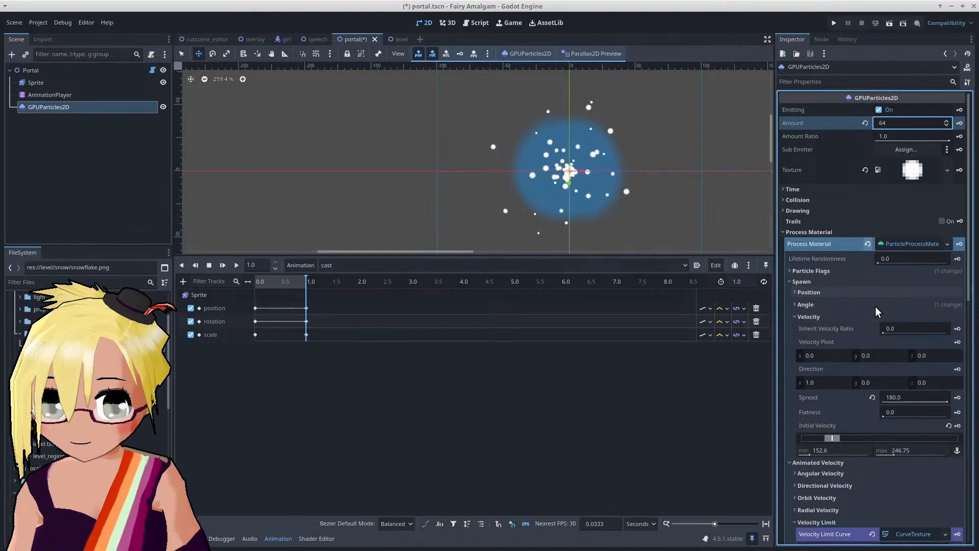
scroll(867, 317, down, 5)
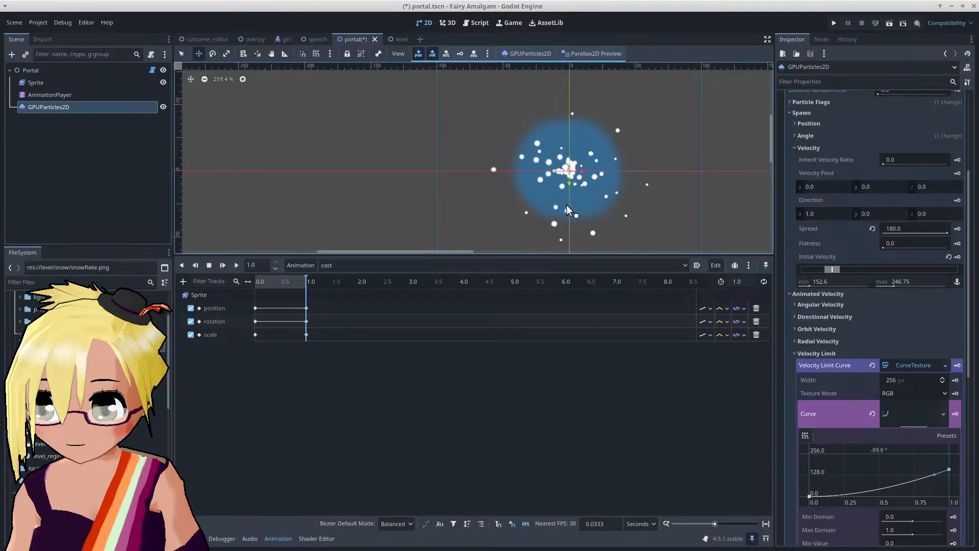
scroll(602, 192, up, 3)
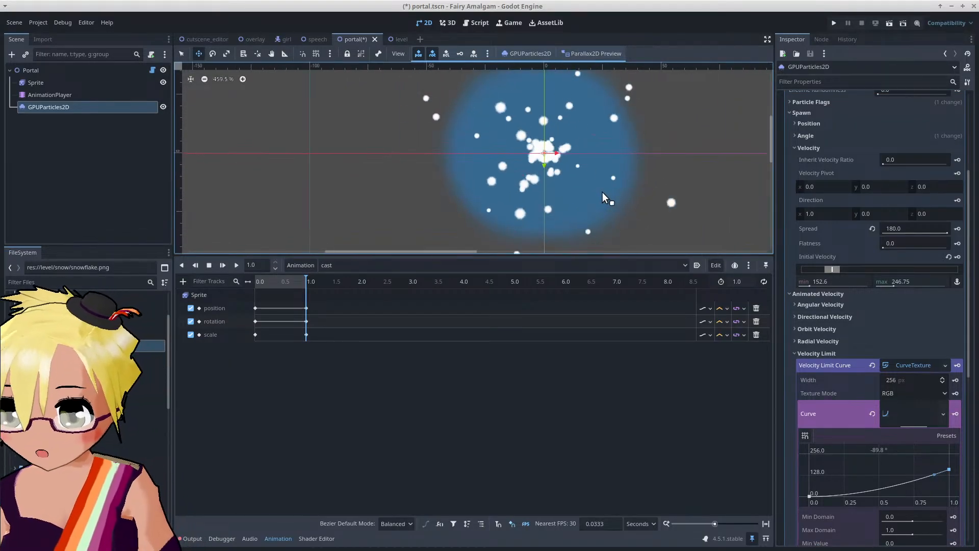
Step: Assign a new GradientTexture1D as the particles' Color Ramp in the Display settings and open its gradient for editing
scroll(918, 327, down, 6)
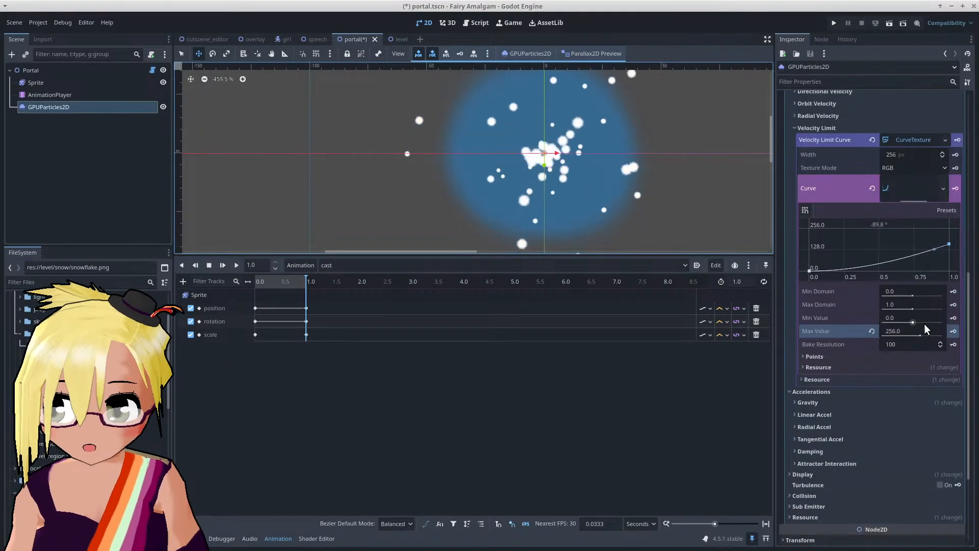
scroll(924, 323, down, 3)
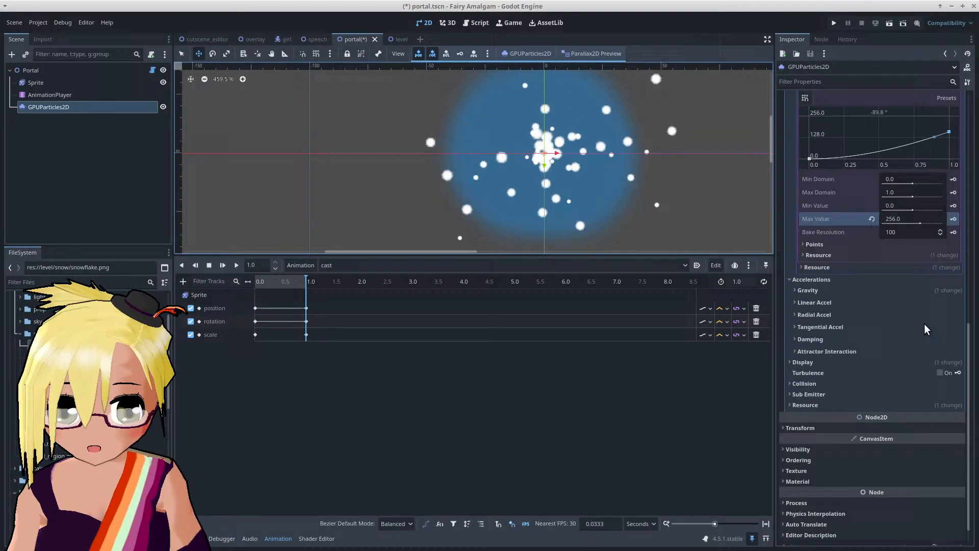
click(826, 365)
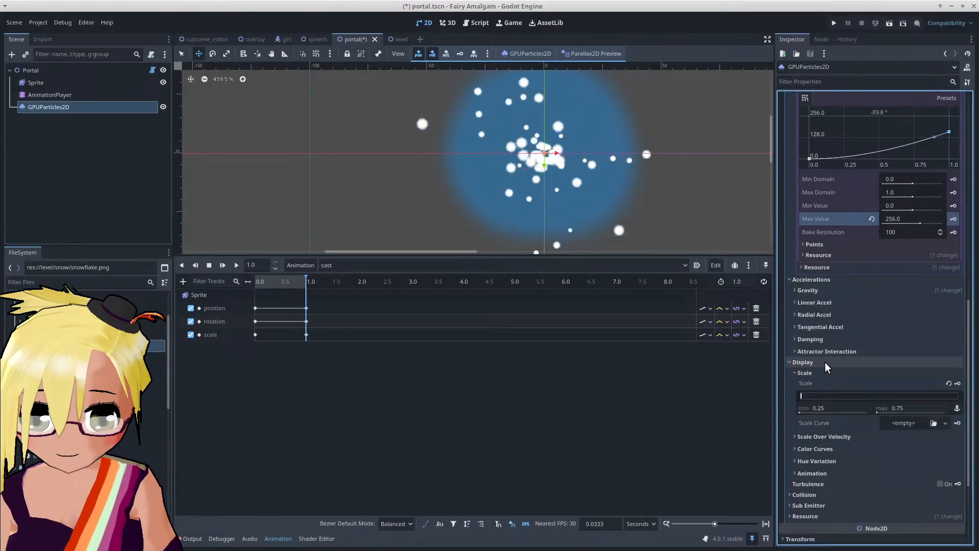
click(823, 448)
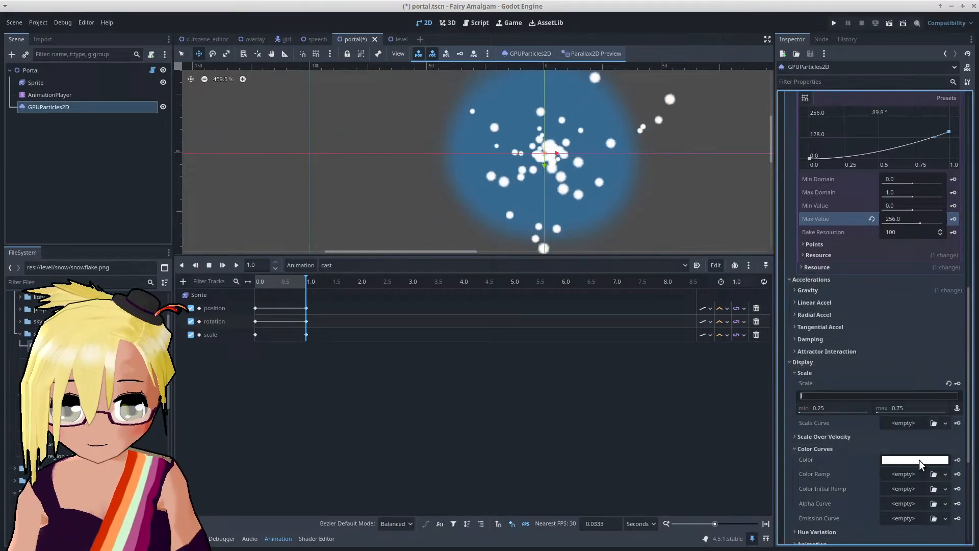
click(817, 444)
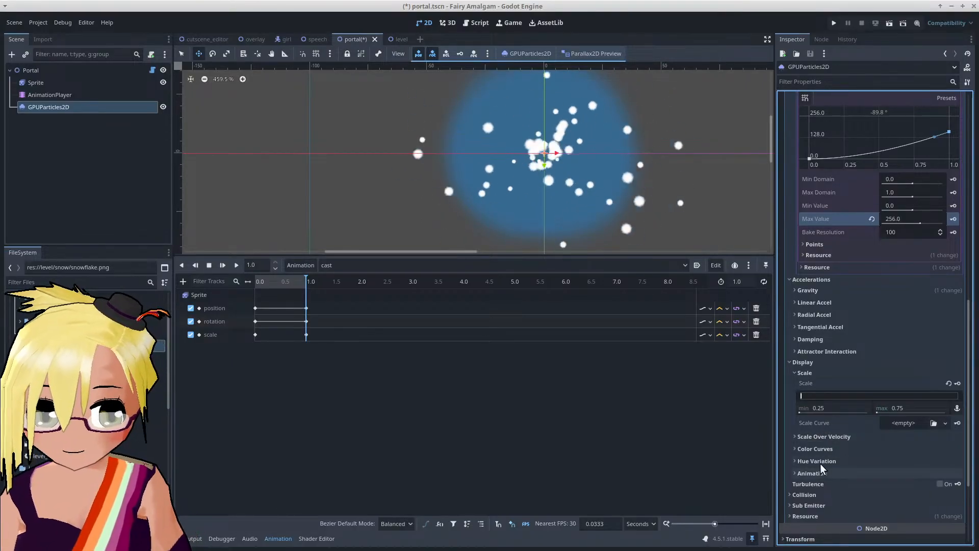
click(814, 375)
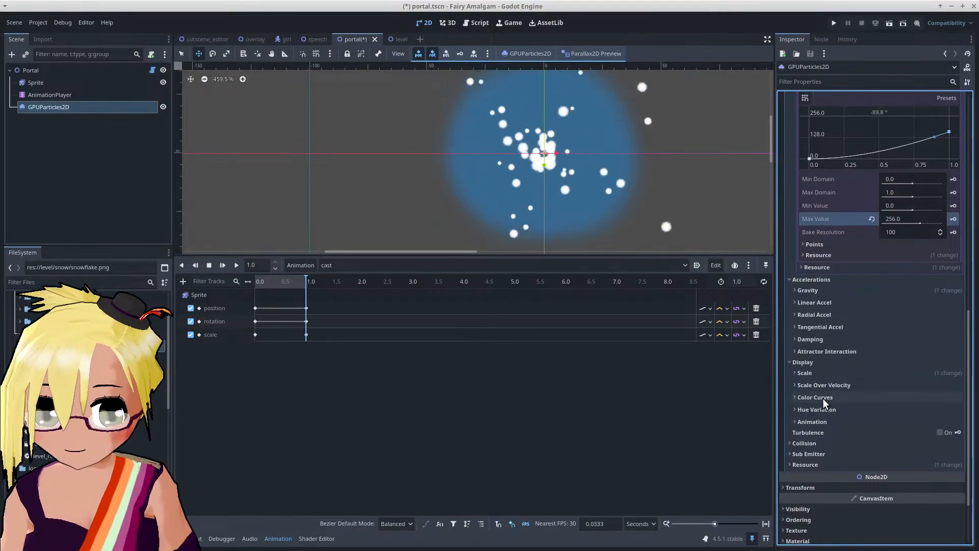
click(823, 399)
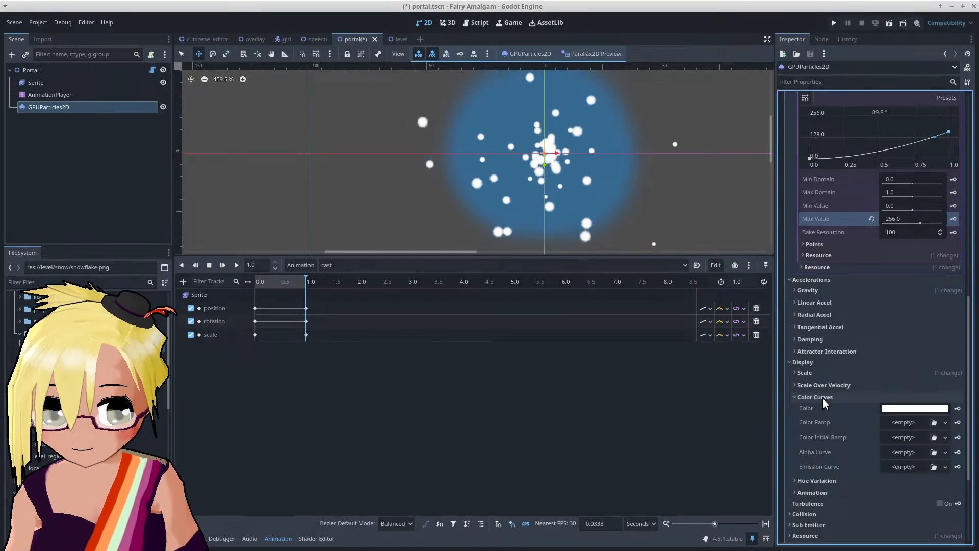
click(903, 422)
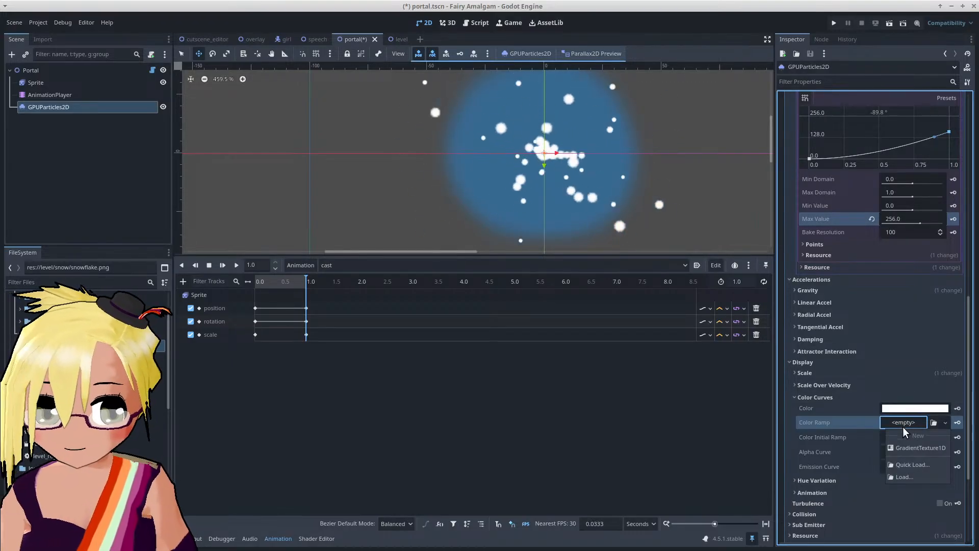
click(907, 449)
click(905, 422)
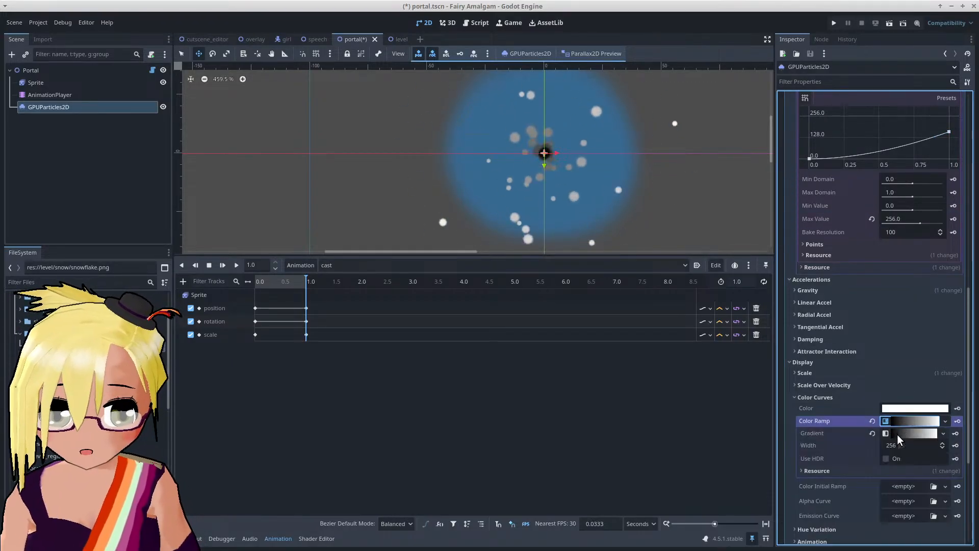
click(905, 434)
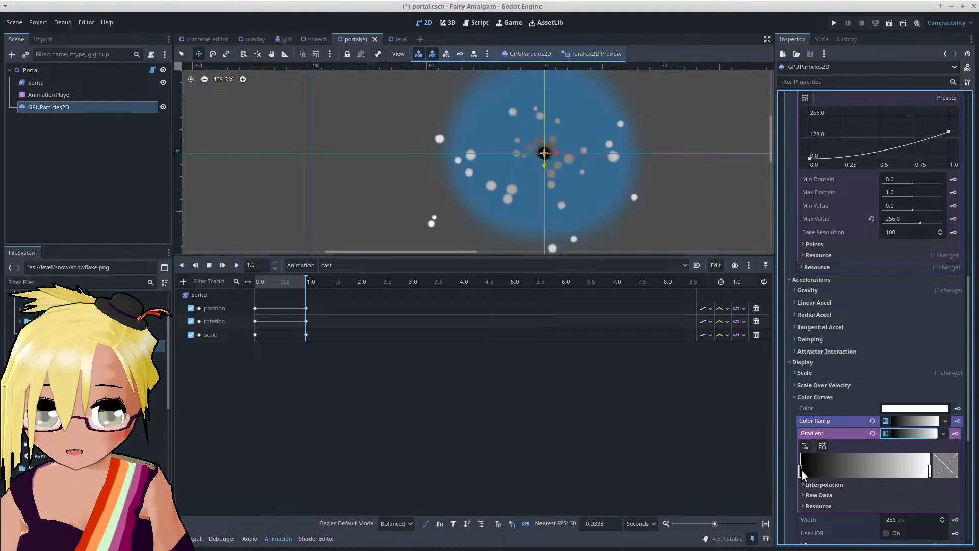
Step: Add a stop near the start of the Color Ramp gradient and make it fully transparent white, ffffff00
click(825, 460)
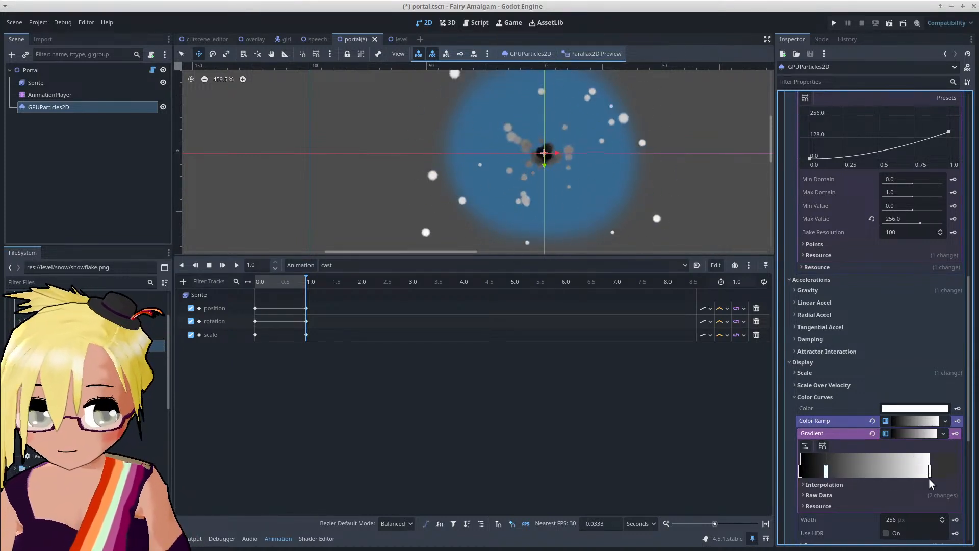
click(948, 465)
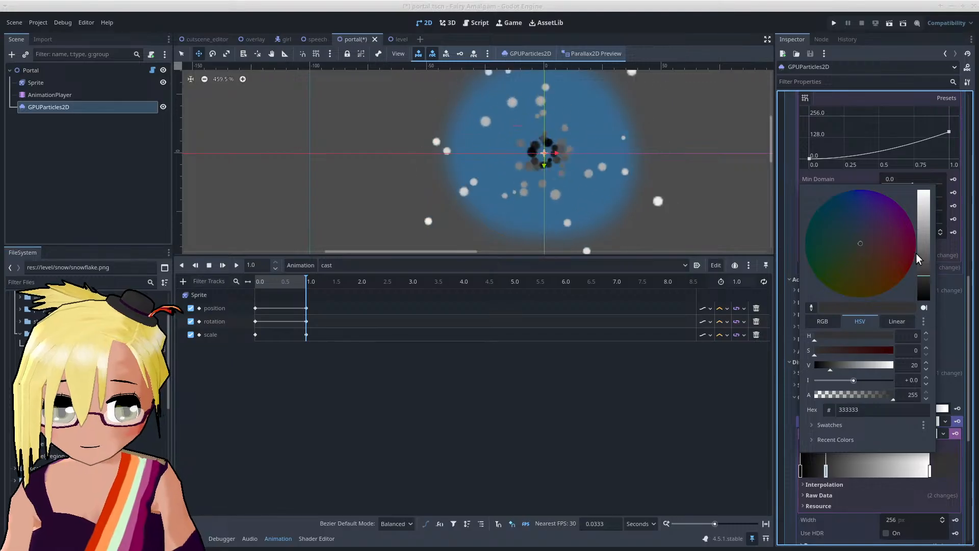
drag(923, 255, 947, 116)
click(800, 472)
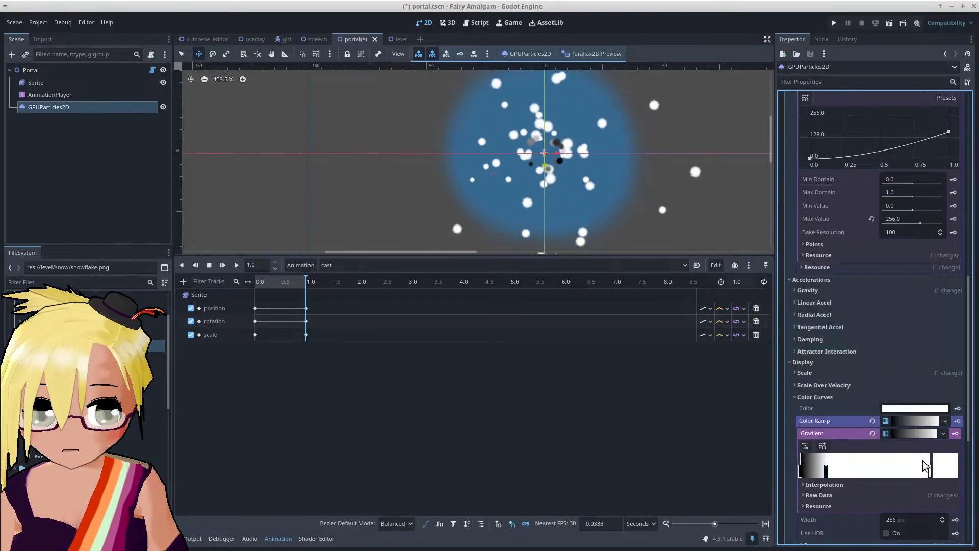
click(938, 458)
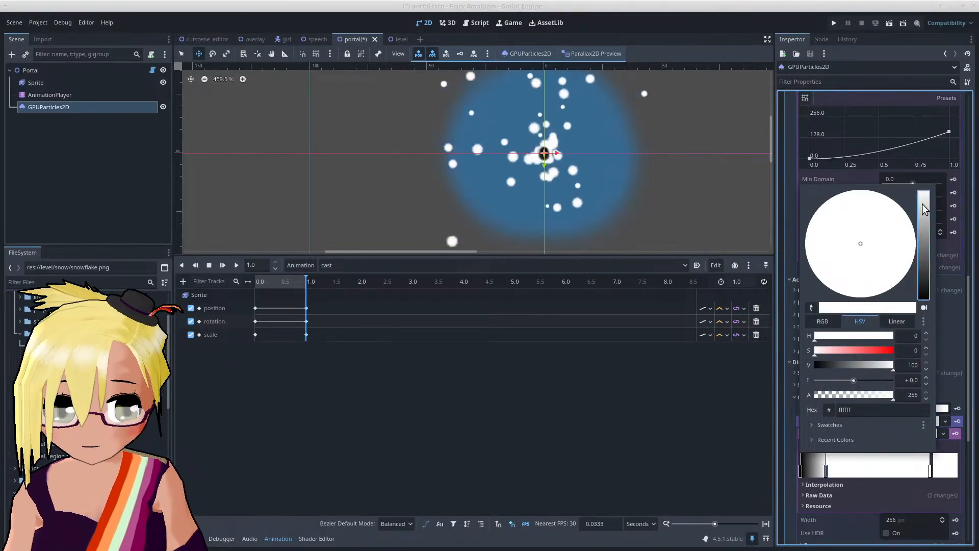
drag(877, 395, 706, 400)
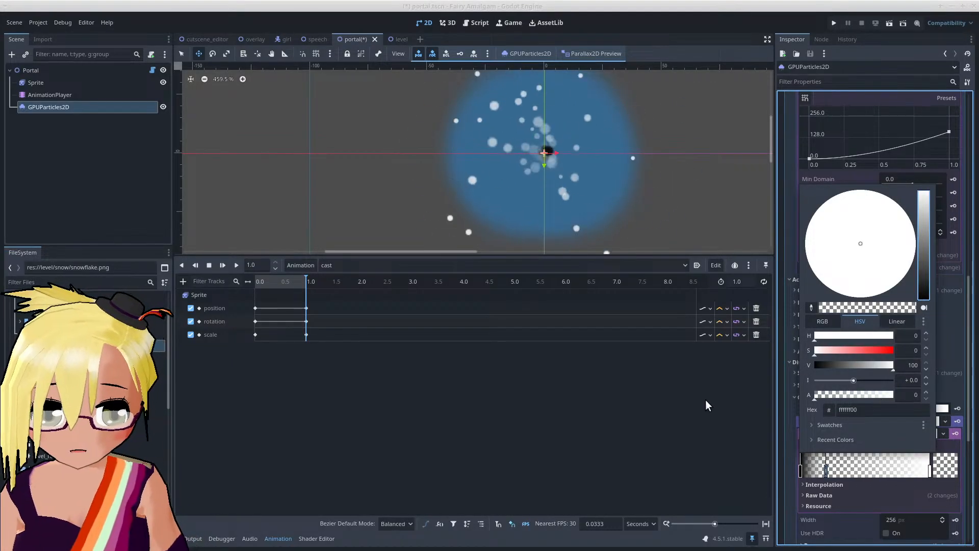
Step: Move the transparent stop to the very start of the Color Ramp gradient and place the black stop shortly after it
click(801, 471)
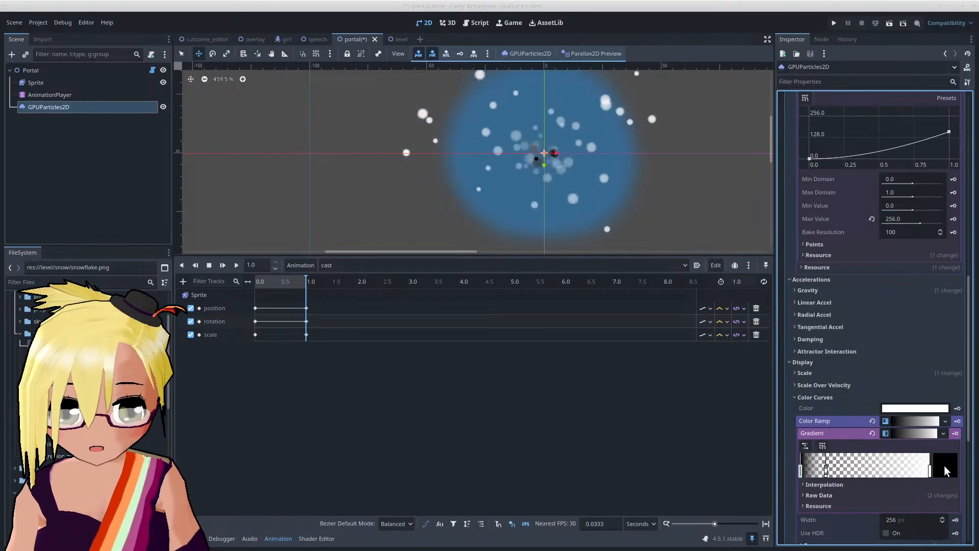
click(944, 466)
click(803, 469)
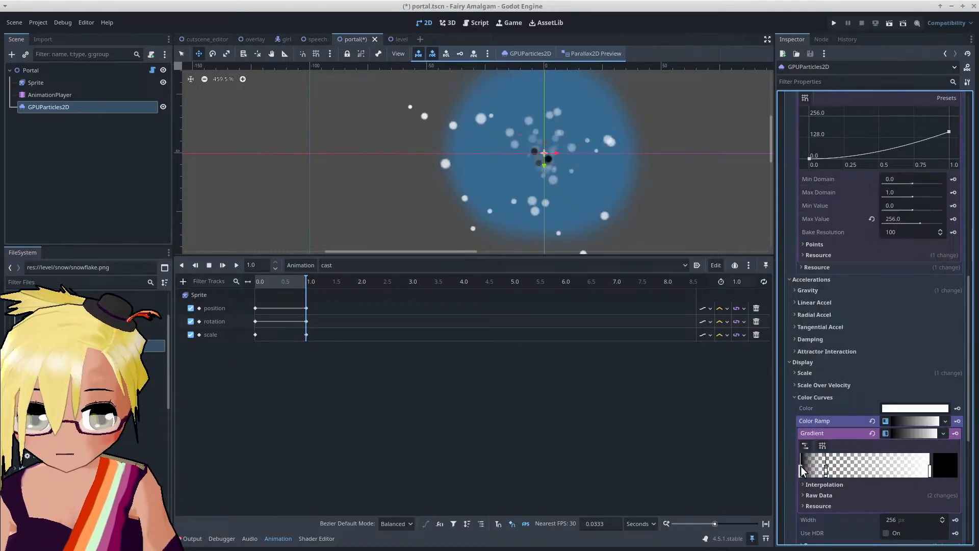
drag(801, 465, 769, 468)
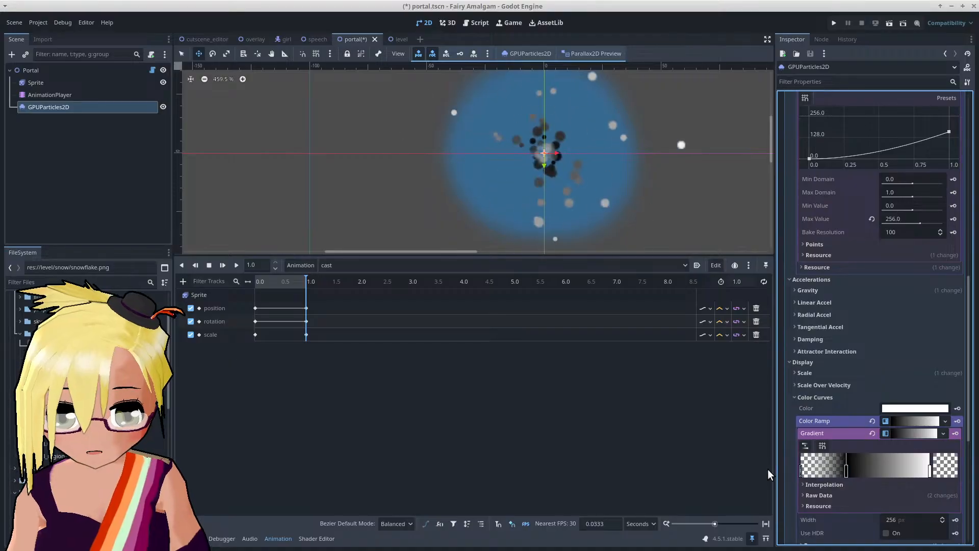
drag(846, 470, 822, 470)
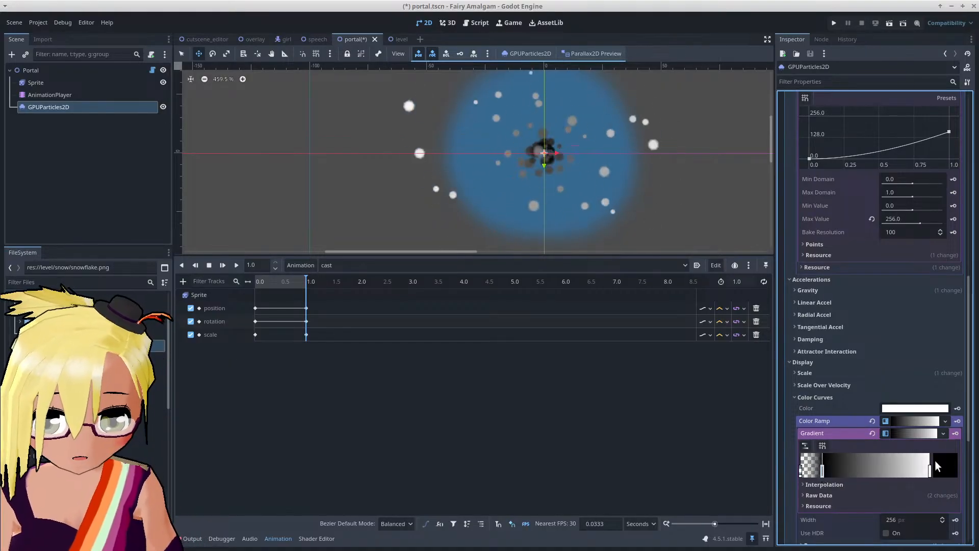
Step: Recolor the gradient's black stop to opaque white, ffffff, and shift it toward the middle of the ramp
click(946, 459)
drag(927, 251, 930, 173)
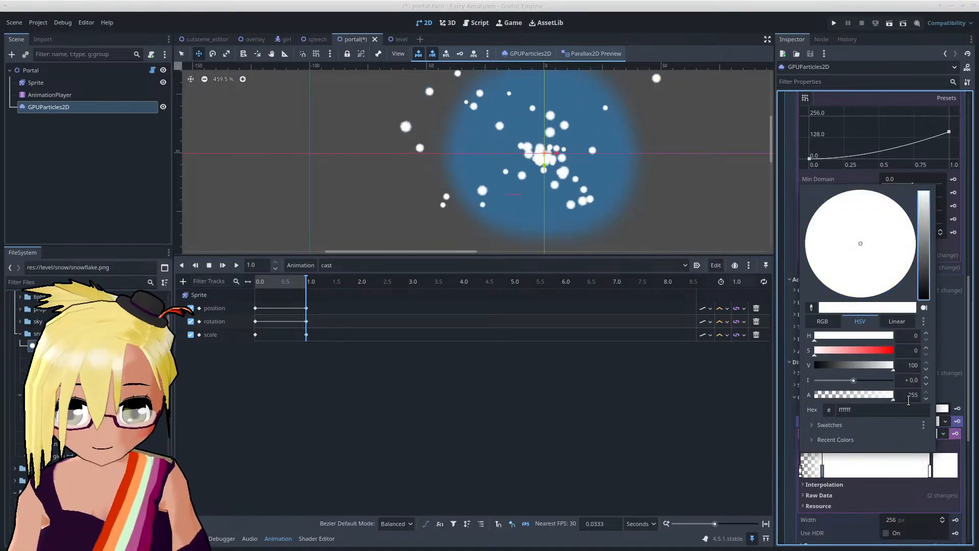
click(822, 468)
drag(822, 469, 864, 472)
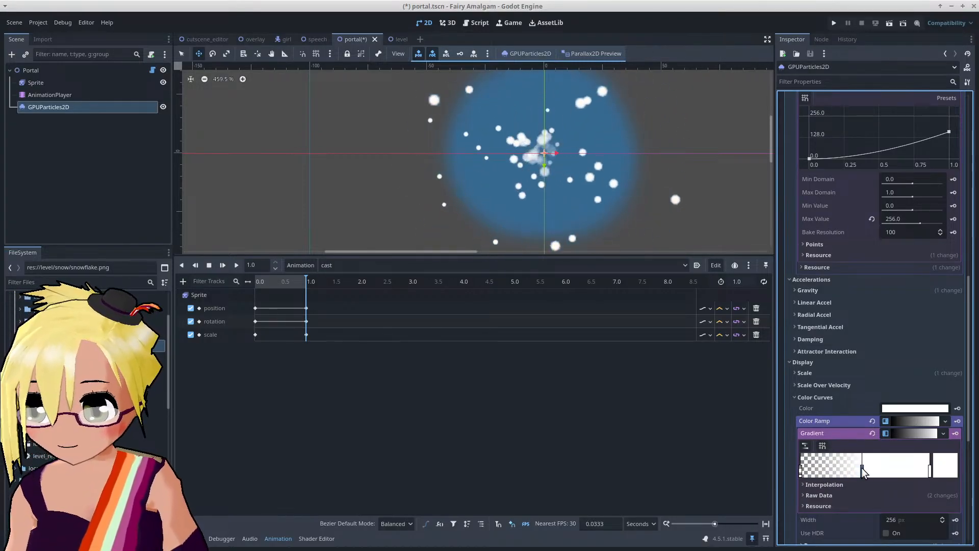
scroll(553, 153, down, 5)
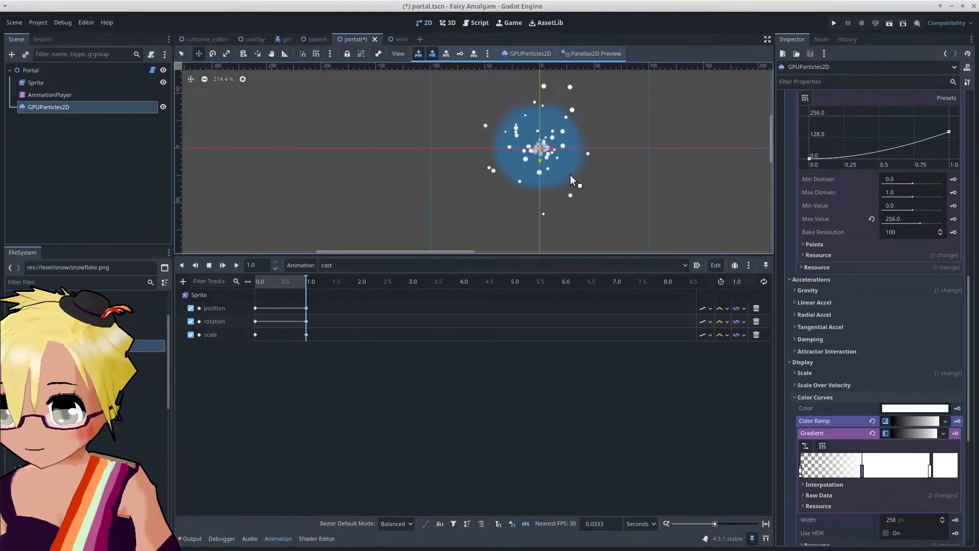
Step: Make the gradient's last stop fully transparent and move the opaque white stop back to about one fifth of the ramp
double_click(930, 472)
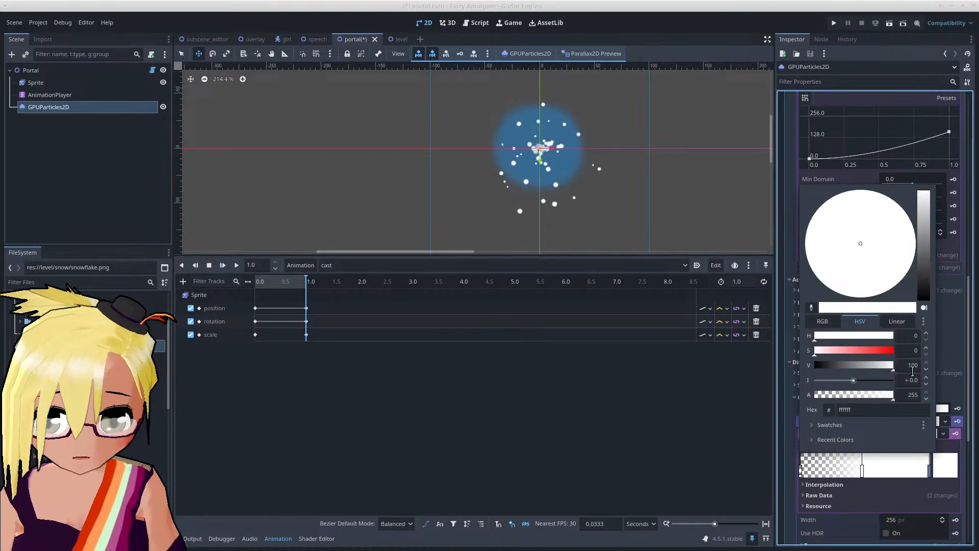
drag(873, 393, 764, 393)
click(860, 474)
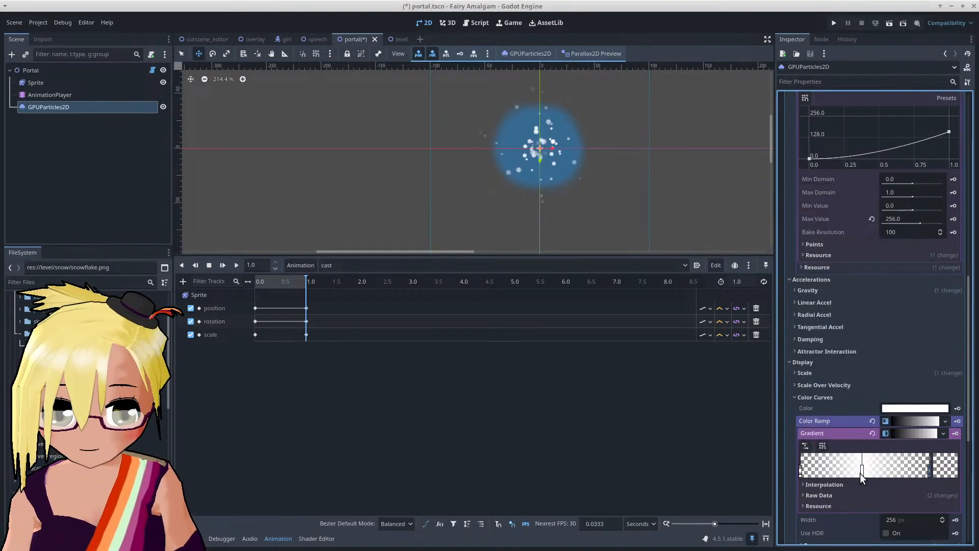
drag(862, 473, 826, 473)
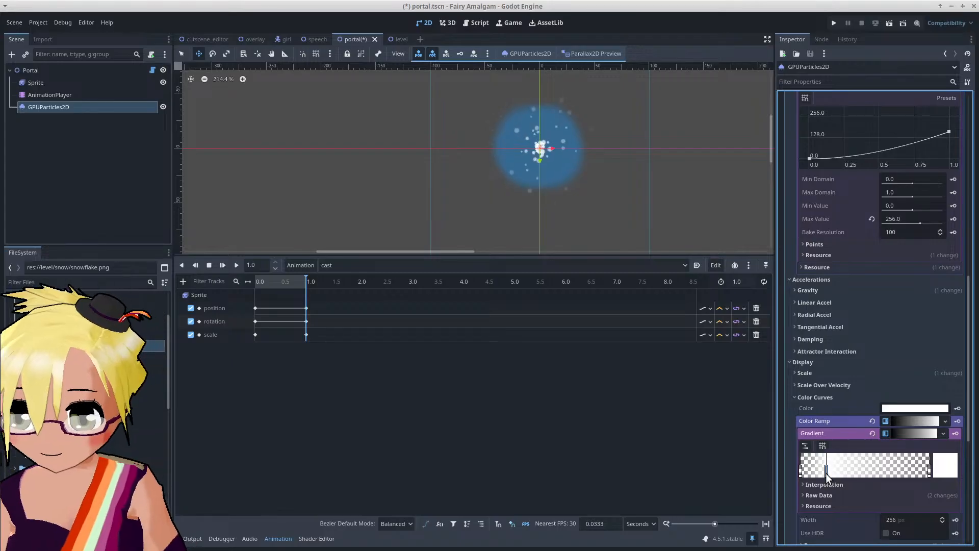
scroll(581, 151, up, 4)
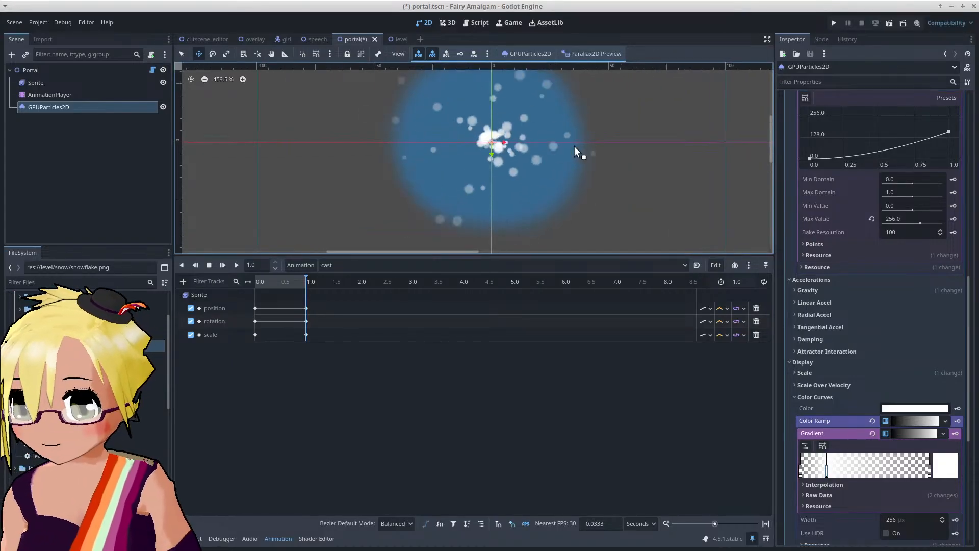
scroll(627, 175, down, 1)
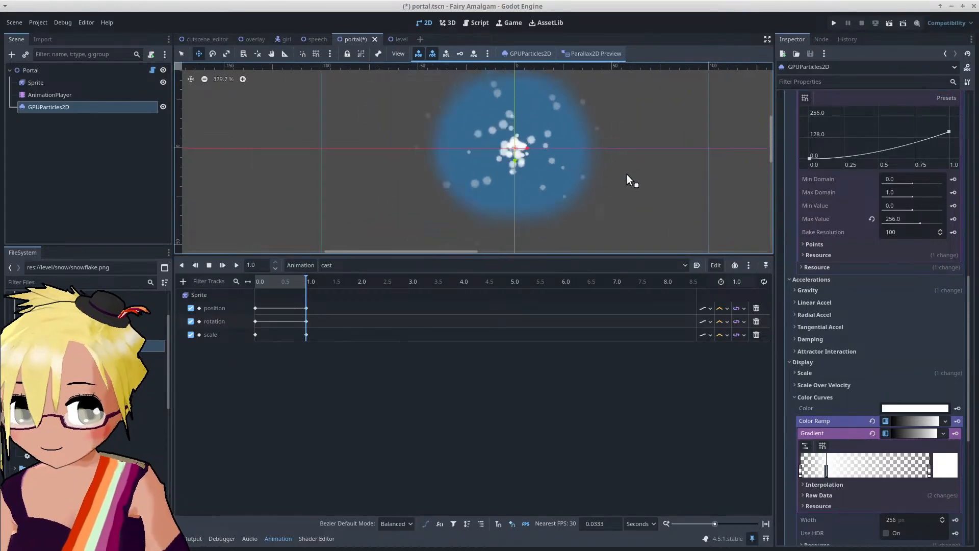
scroll(627, 175, down, 2)
Step: Raise the Velocity Limit curve's start point to about 43 and its end point to about 187, adjusting the start tangent
scroll(834, 226, up, 5)
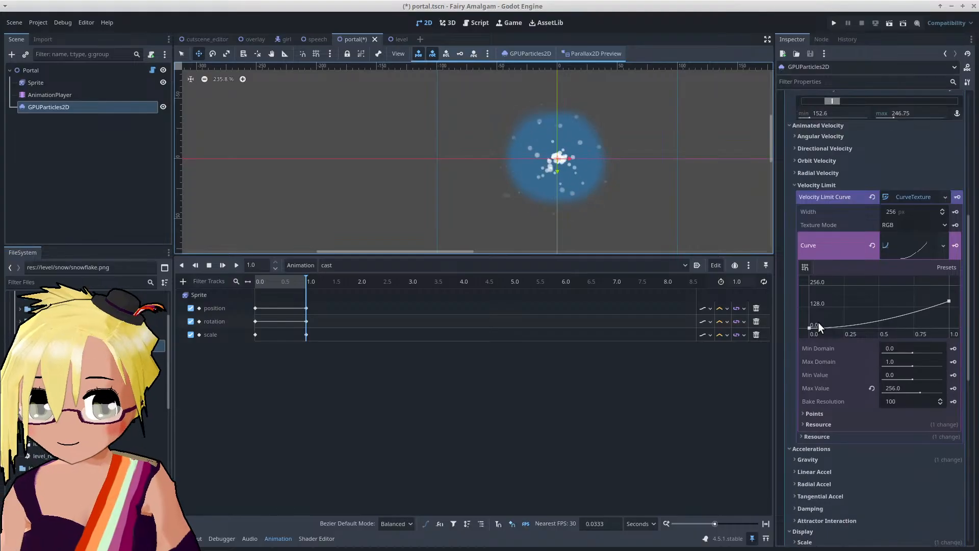
click(810, 329)
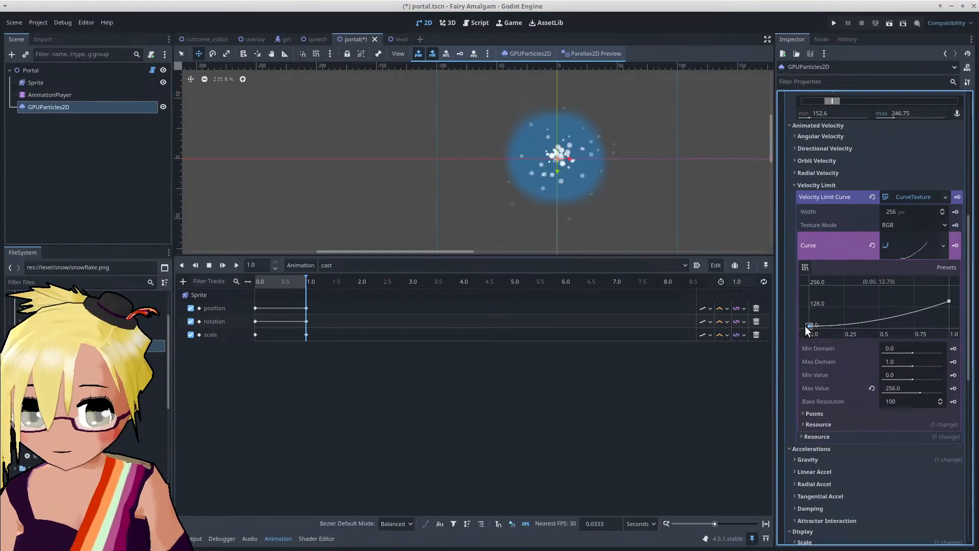
drag(805, 326, 795, 321)
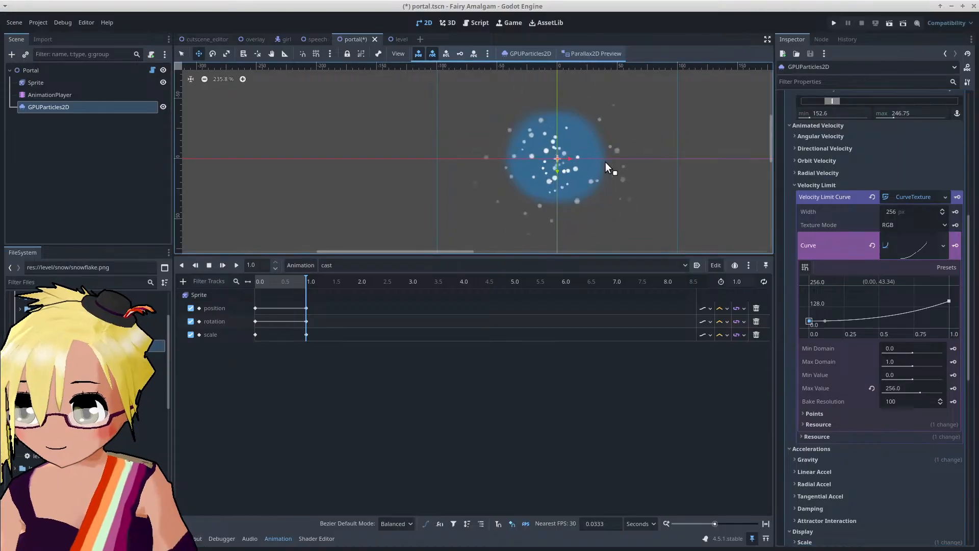
scroll(604, 168, up, 5)
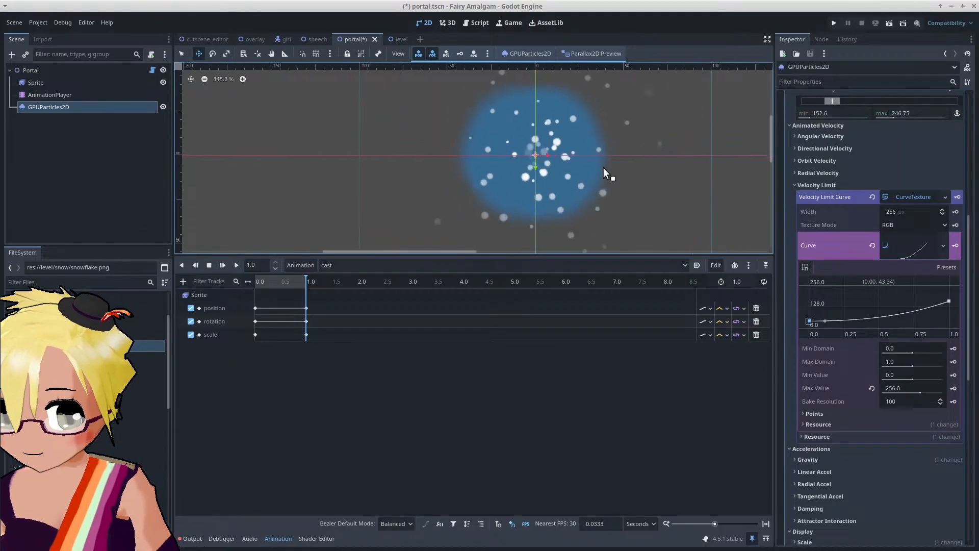
click(823, 322)
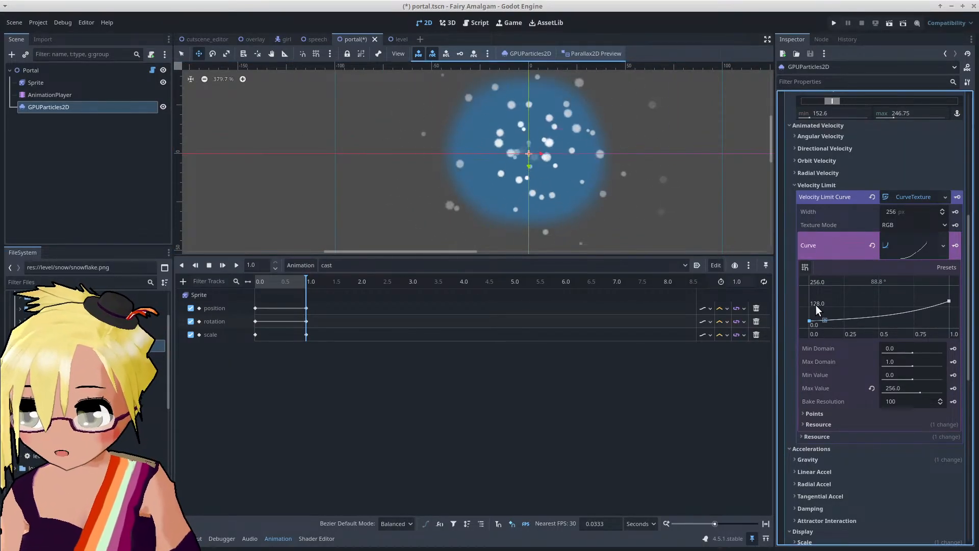
scroll(528, 153, up, 7)
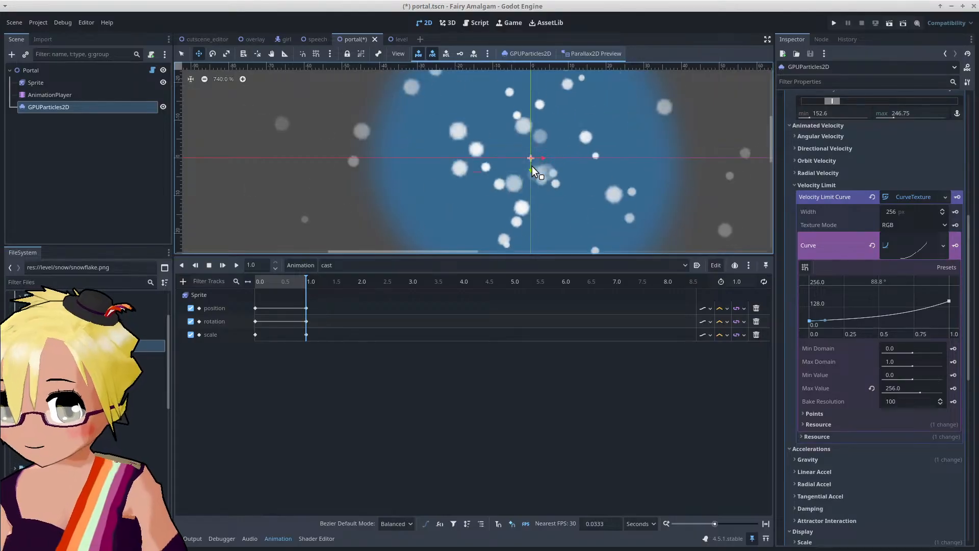
scroll(532, 166, down, 8)
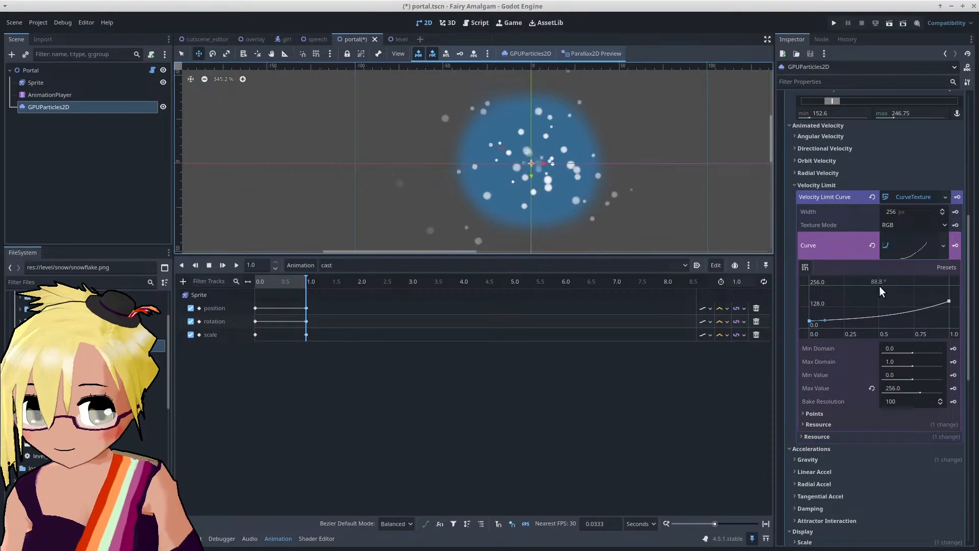
drag(949, 301, 949, 298)
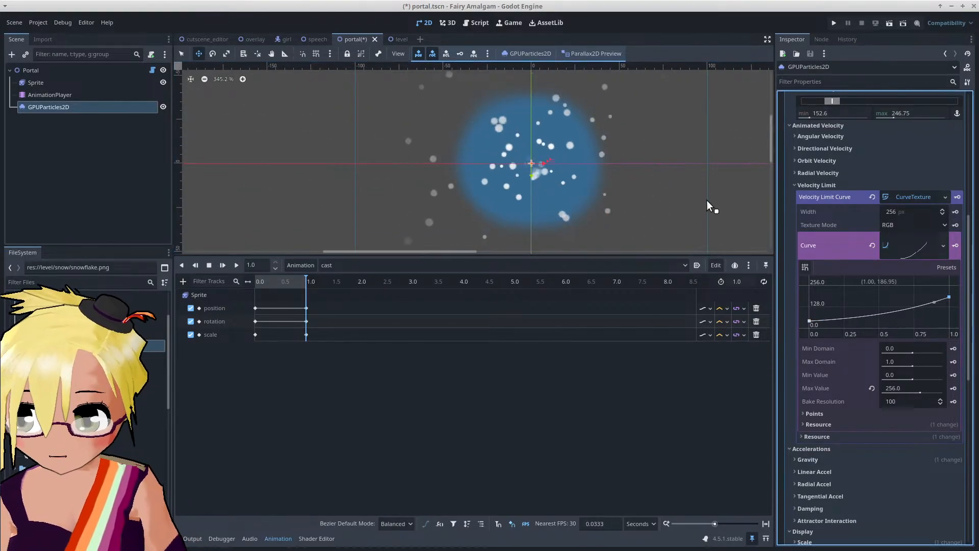
scroll(680, 201, down, 7)
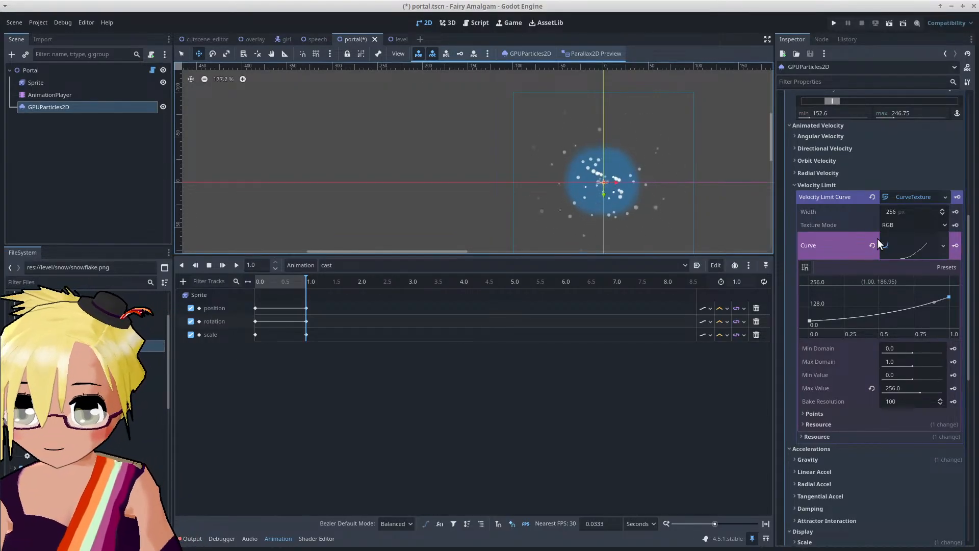
Step: Shorten the particles' Lifetime to 0.53 s in the Time settings
drag(966, 275, 976, 132)
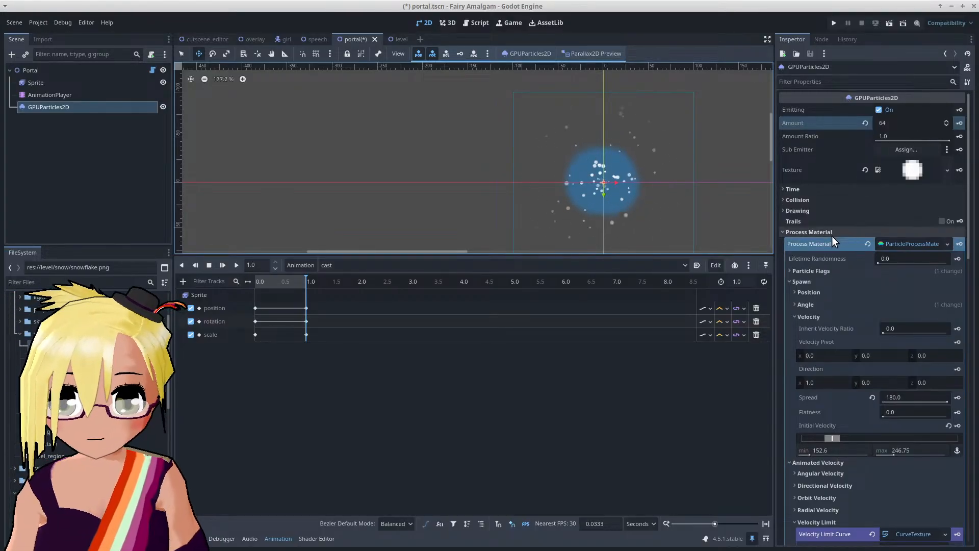
click(804, 191)
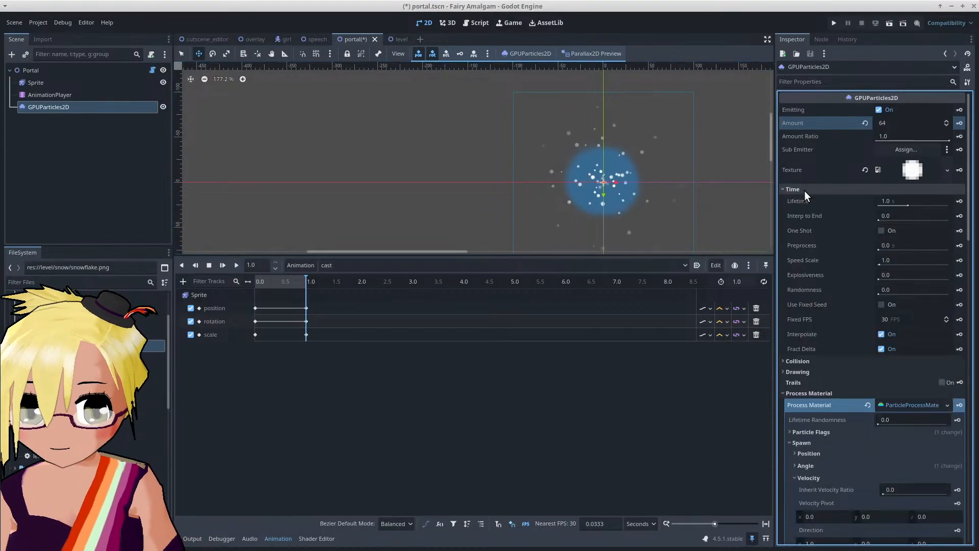
mouse_move(904, 203)
mouse_down()
mouse_move(894, 205)
mouse_move(903, 206)
mouse_up()
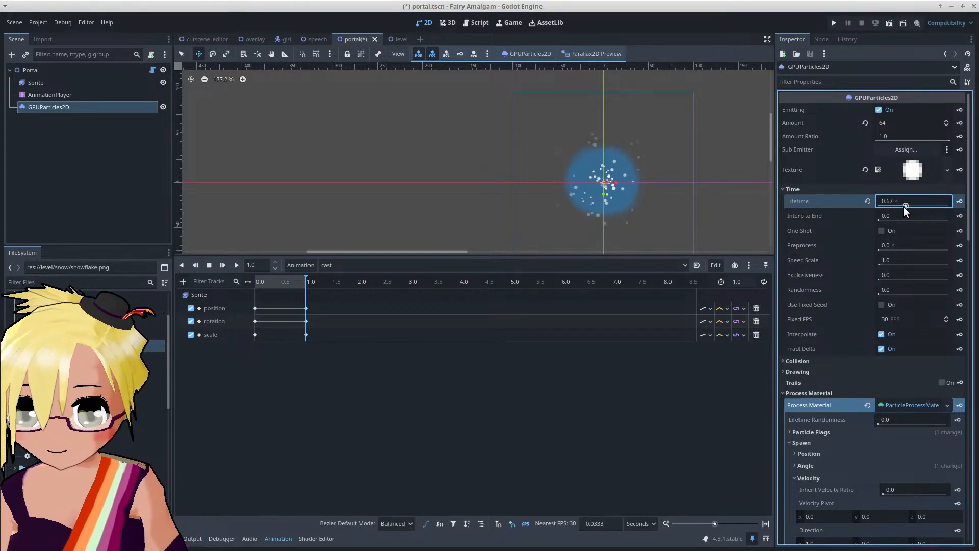
drag(904, 206, 902, 207)
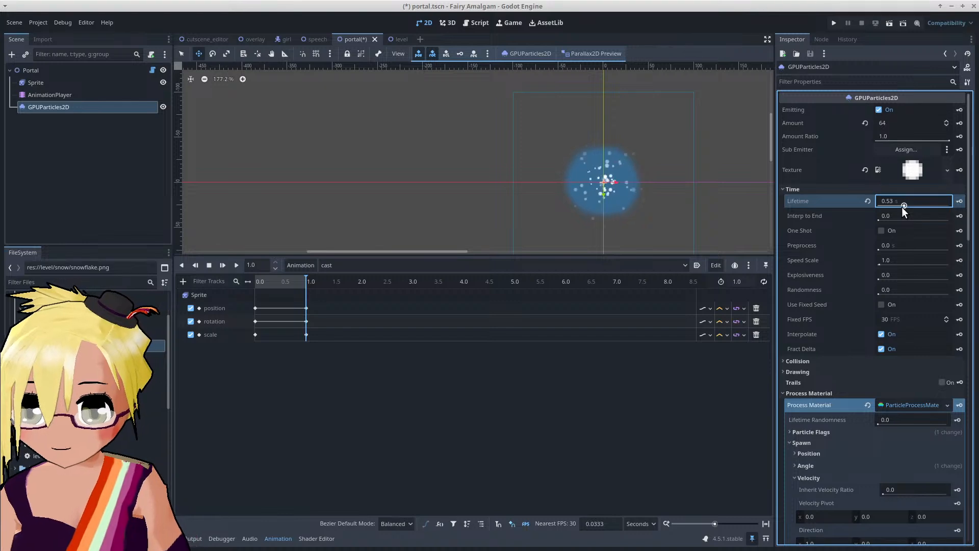
Step: Lower the particles' Initial Velocity range to a minimum of 19.48 and a maximum of 113.63
scroll(871, 272, down, 8)
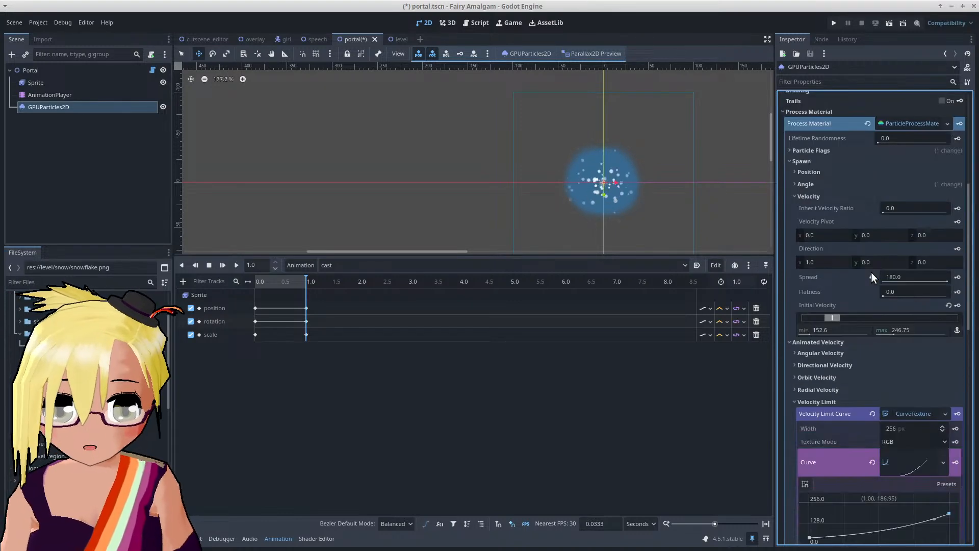
scroll(872, 273, down, 1)
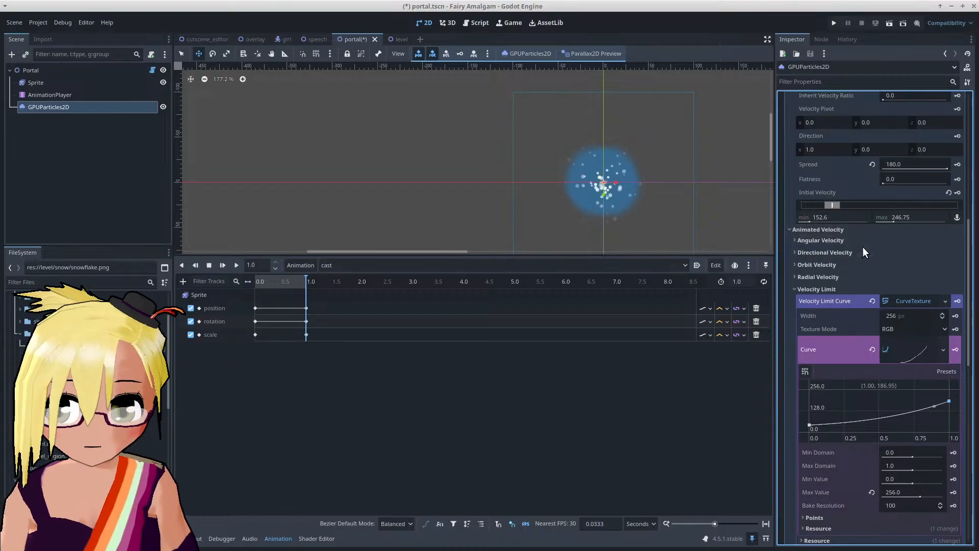
scroll(862, 247, up, 1)
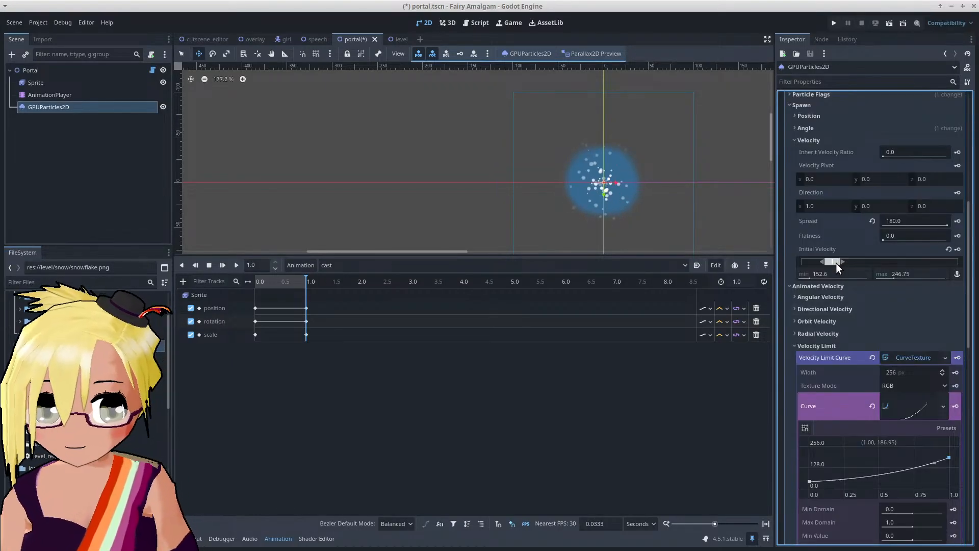
drag(835, 263, 815, 266)
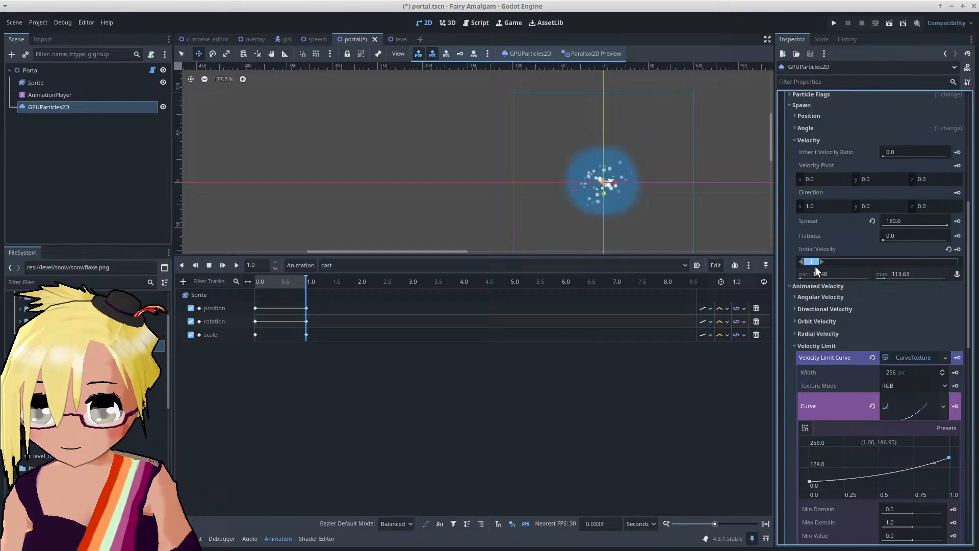
scroll(624, 203, up, 4)
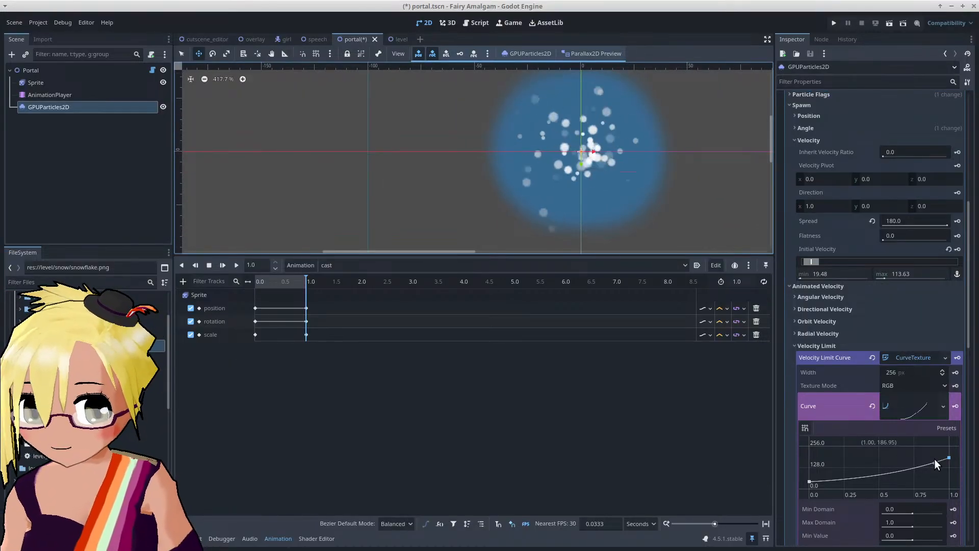
Step: Reduce the Velocity Limit curve's maximum value to 186.95 and pull its end point down below the 93.47 mark, flattening the curve
scroll(934, 459, down, 1)
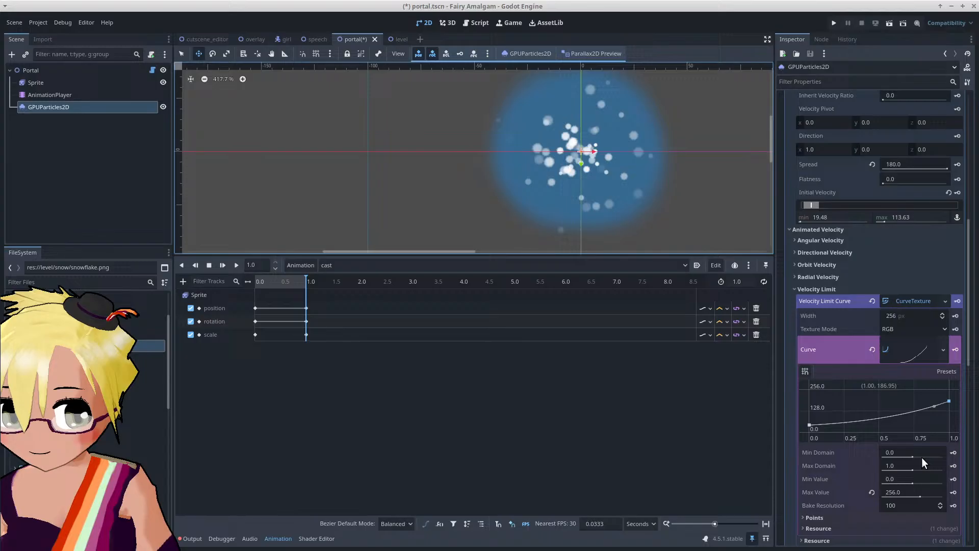
click(872, 492)
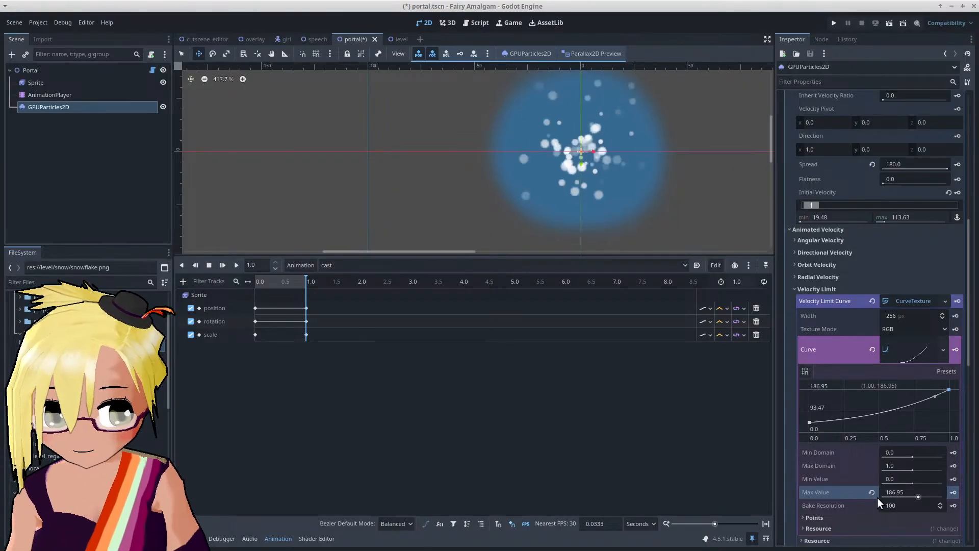
click(919, 494)
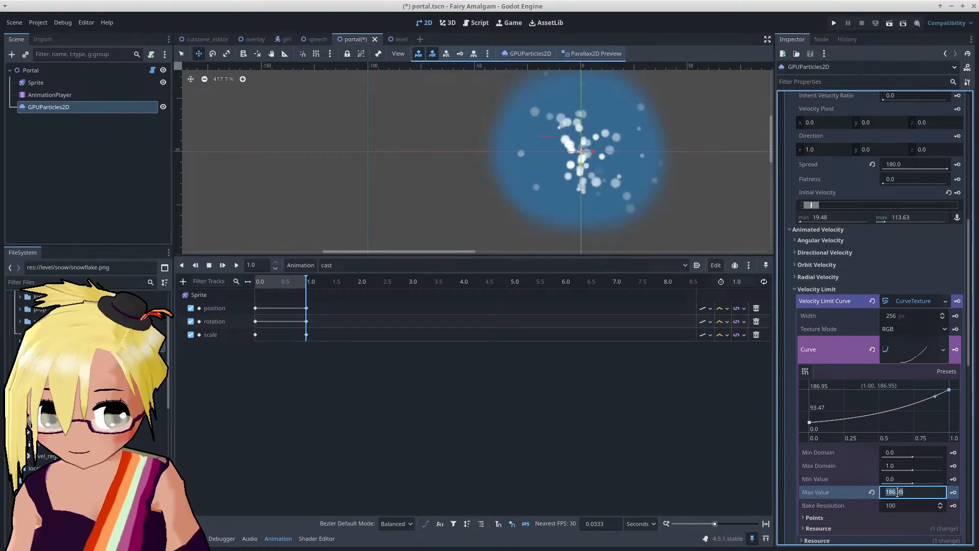
text(1)
key(Escape)
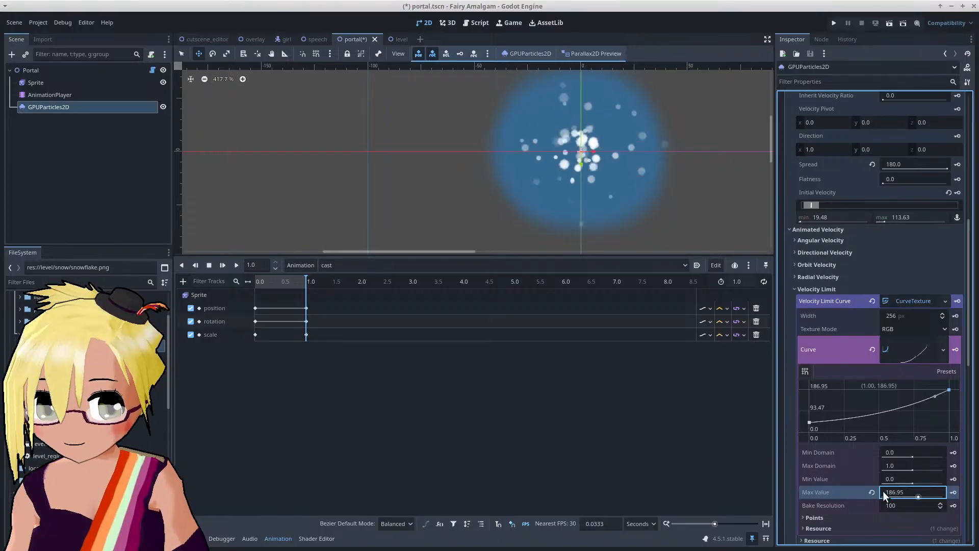
drag(949, 390, 933, 418)
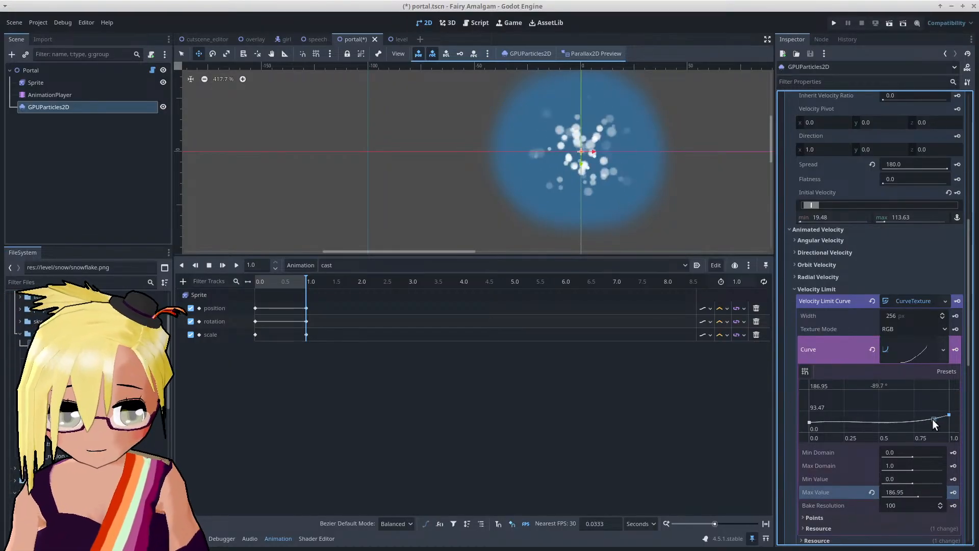
Step: Drop the Velocity Limit curve's start point to 0, reshape the end tangent, and reduce the curve's maximum value to 42.81
drag(805, 423, 795, 436)
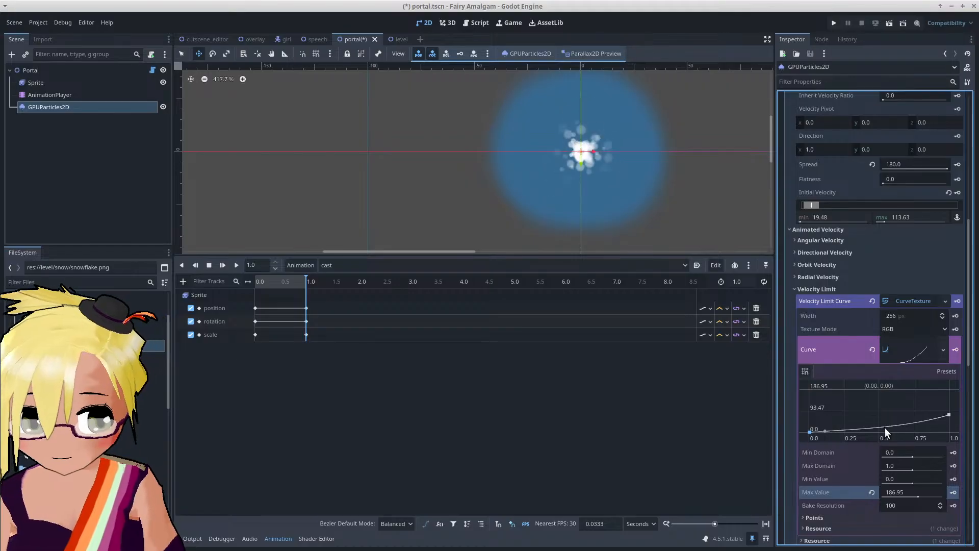
mouse_move(947, 416)
mouse_down()
mouse_move(953, 426)
mouse_move(932, 426)
mouse_up()
drag(891, 491, 873, 494)
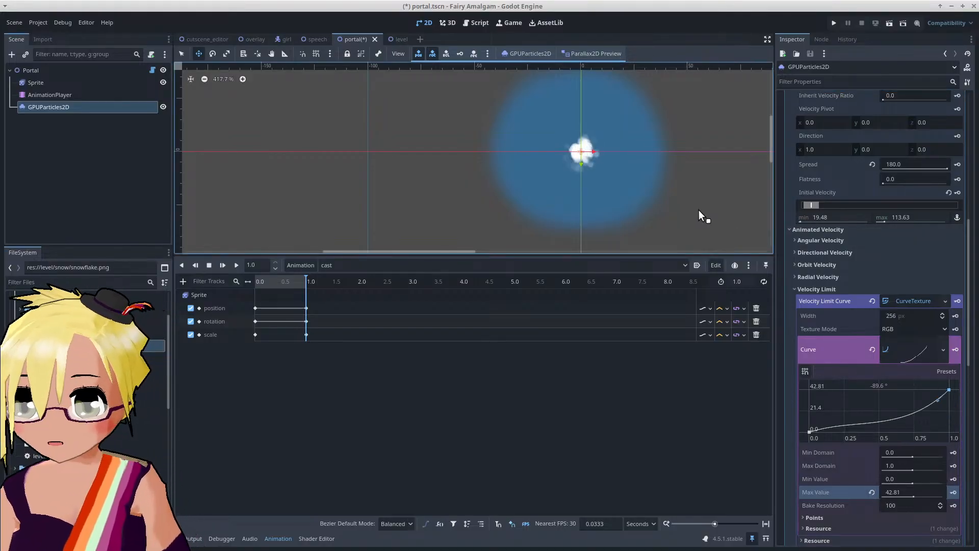
Step: Empty the Velocity Limit texture's Curve and raise the Initial Velocity range to a minimum of 269.48 and a maximum of 363.63
mouse_move(815, 204)
mouse_down()
mouse_move(922, 214)
mouse_move(805, 212)
mouse_move(825, 205)
mouse_up()
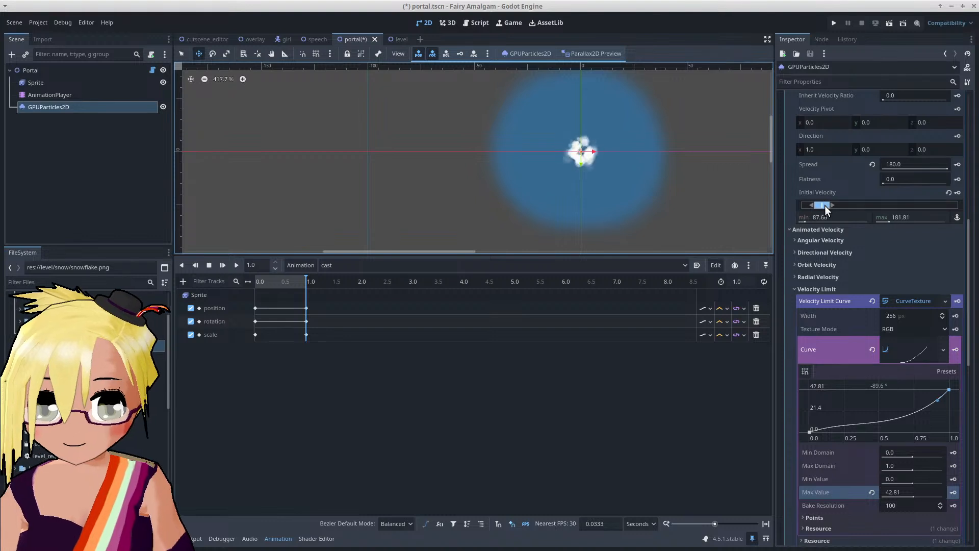
click(943, 349)
click(869, 348)
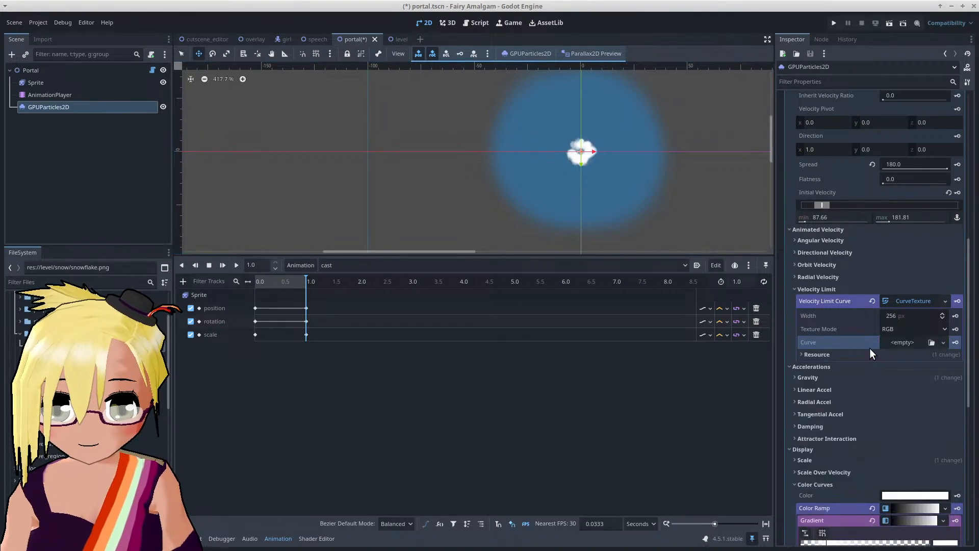
drag(821, 203, 851, 206)
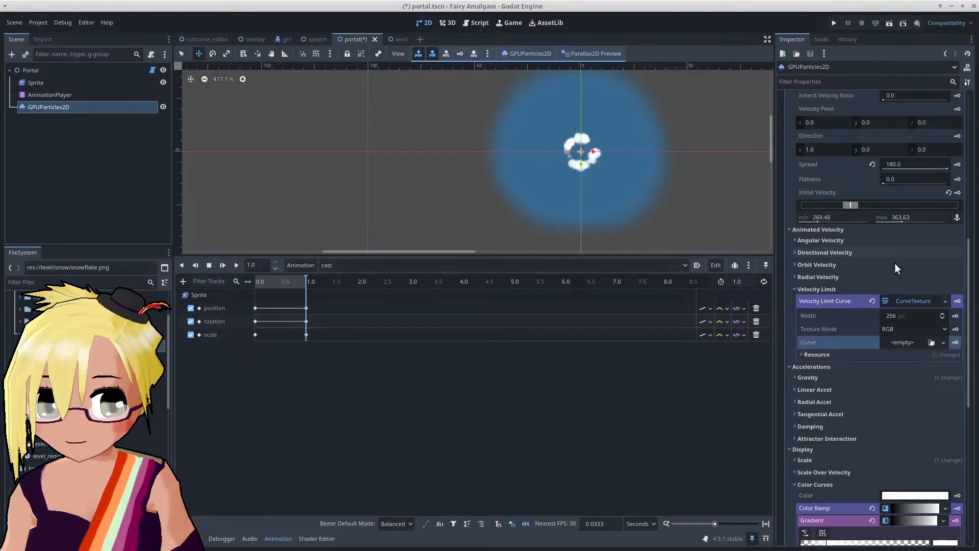
Step: Clear the Velocity Limit Curve texture and lower the Initial Velocity range to a minimum of 16.23 and a maximum of 77.91
click(872, 301)
drag(850, 205, 809, 206)
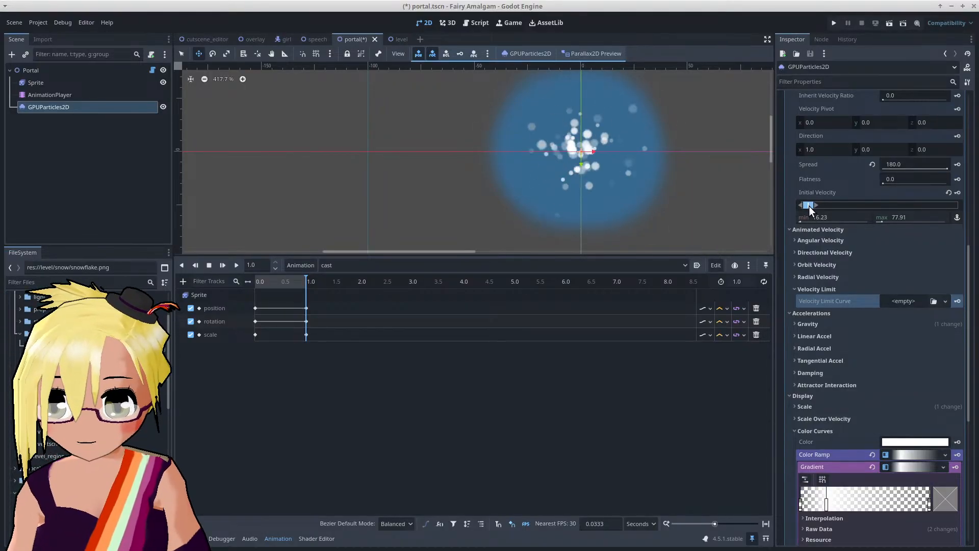
scroll(628, 179, down, 5)
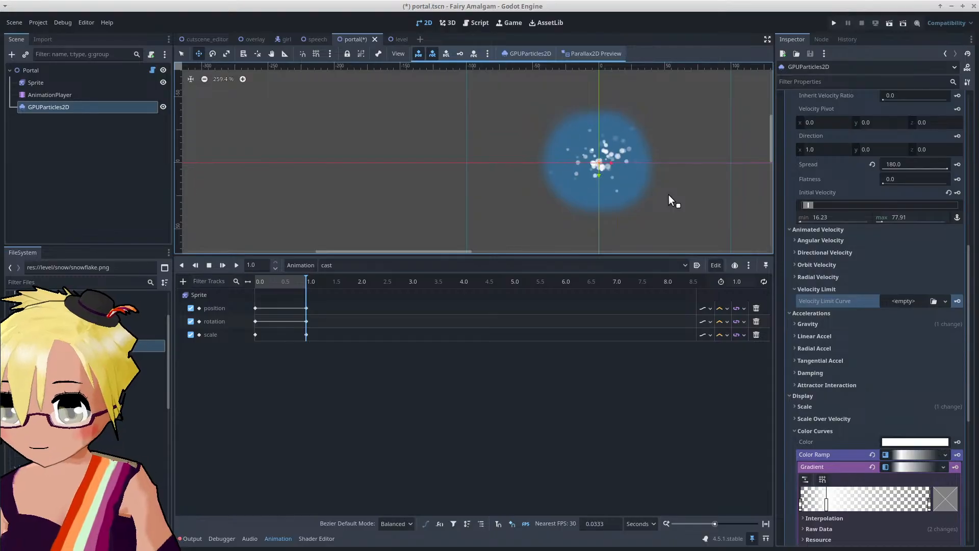
Step: Reduce the maximum Initial Velocity to 16.23 and set the Linear Accel range from 38.96 to 100
mouse_move(969, 267)
mouse_down()
mouse_move(968, 209)
mouse_move(969, 248)
mouse_up()
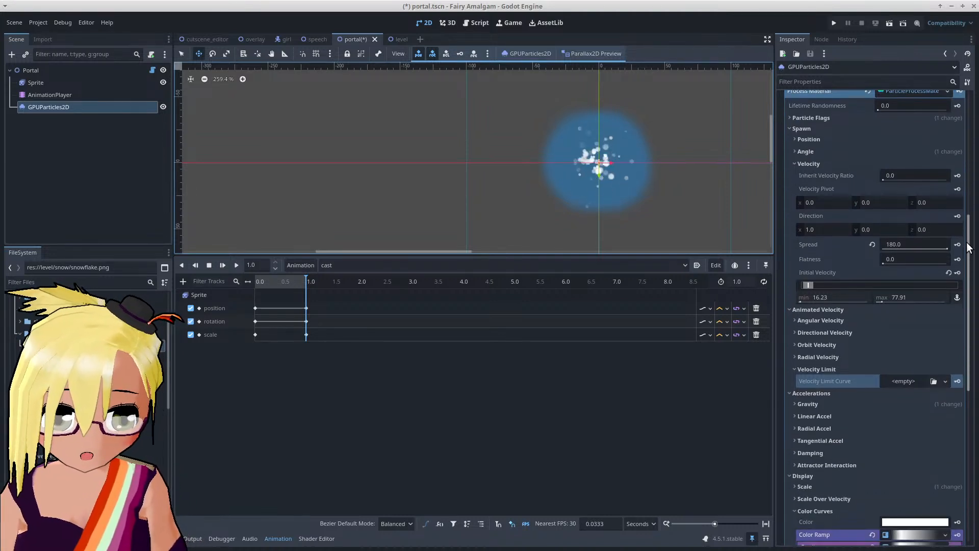
scroll(960, 269, down, 3)
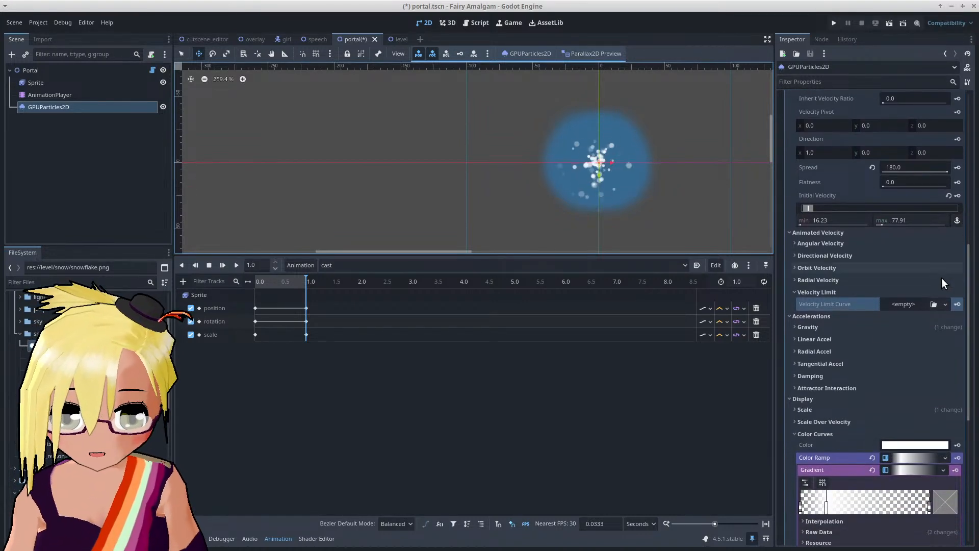
click(847, 339)
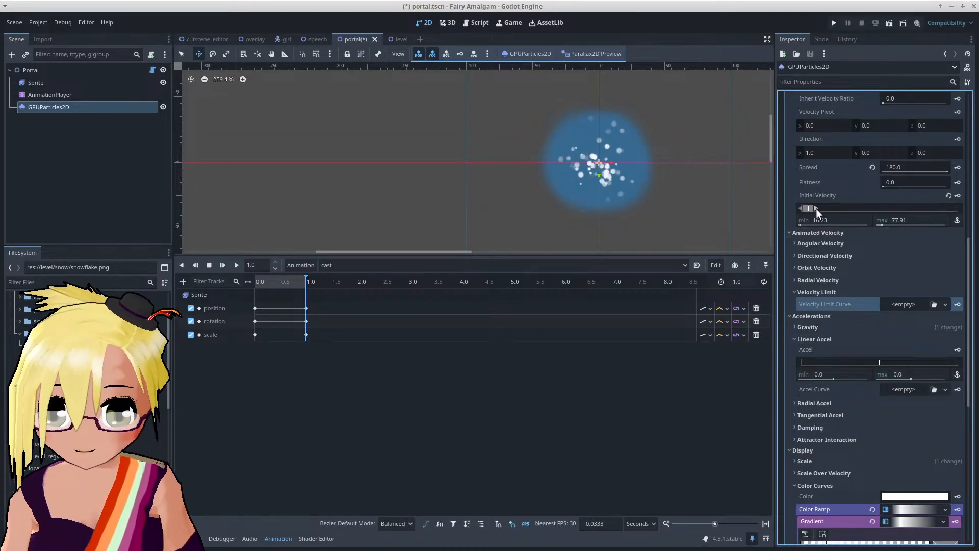
drag(817, 208, 802, 210)
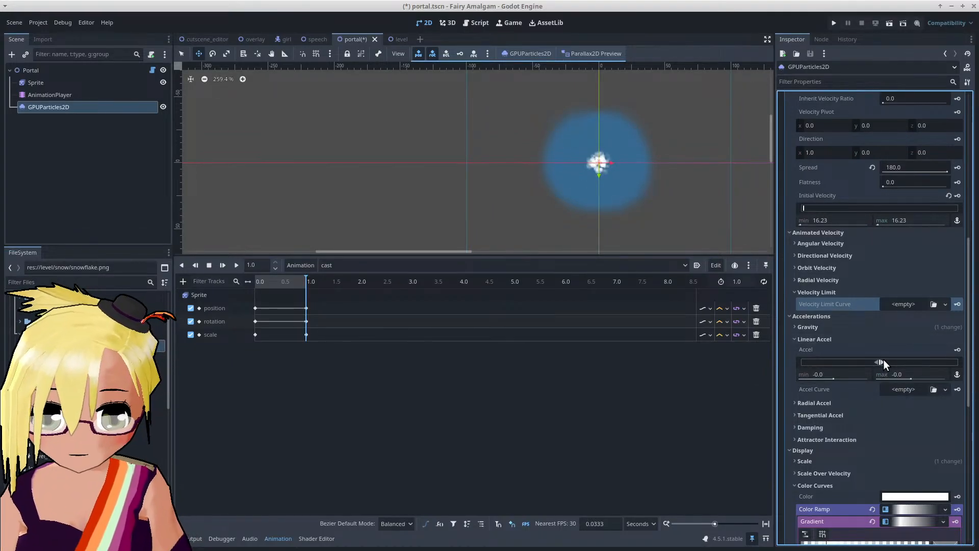
drag(882, 360, 951, 363)
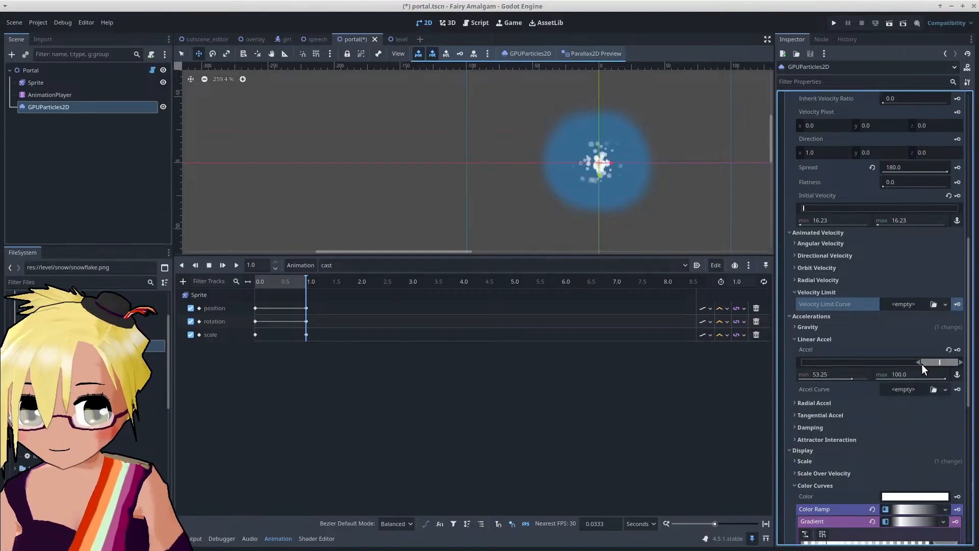
mouse_move(919, 362)
mouse_down()
mouse_move(931, 363)
mouse_move(907, 362)
mouse_up()
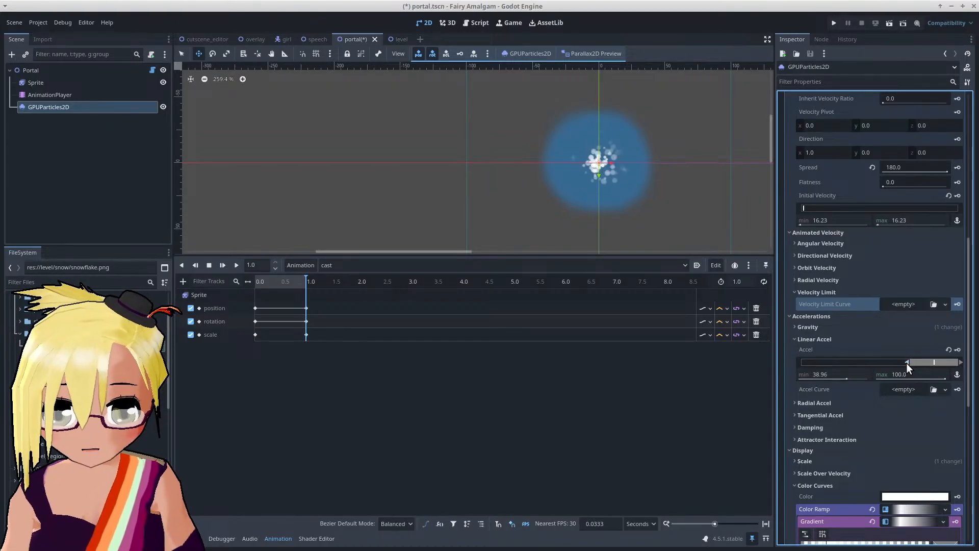
Step: Set the particles' Radial Accel range from 14.94 to 74.03 and inspect the motion in the viewport
click(842, 400)
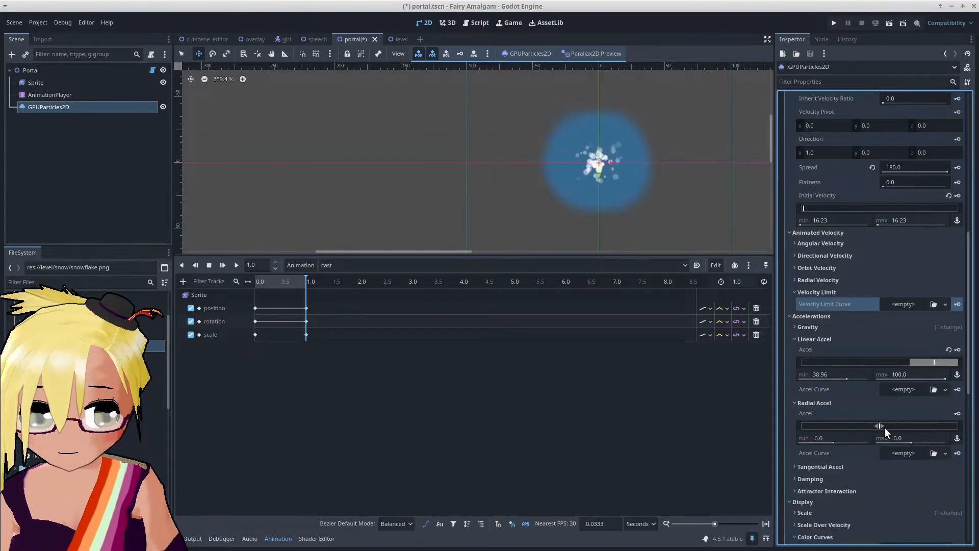
drag(882, 426, 940, 421)
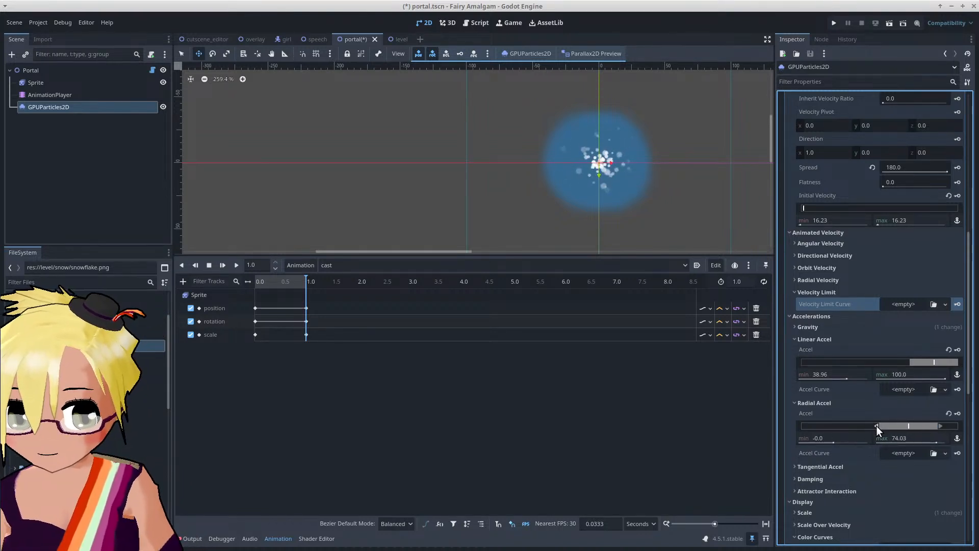
mouse_move(877, 426)
mouse_down()
mouse_move(899, 427)
mouse_move(888, 427)
mouse_up()
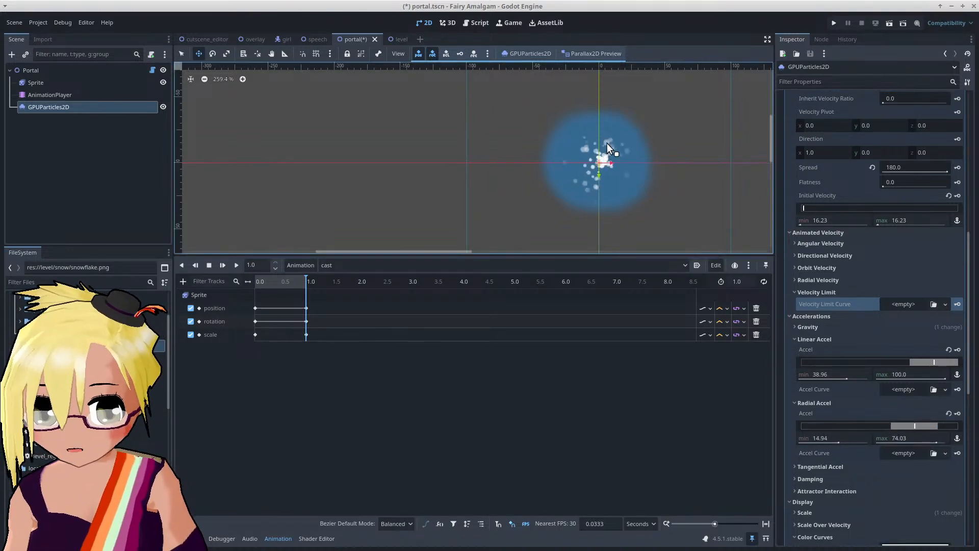
scroll(622, 145, up, 5)
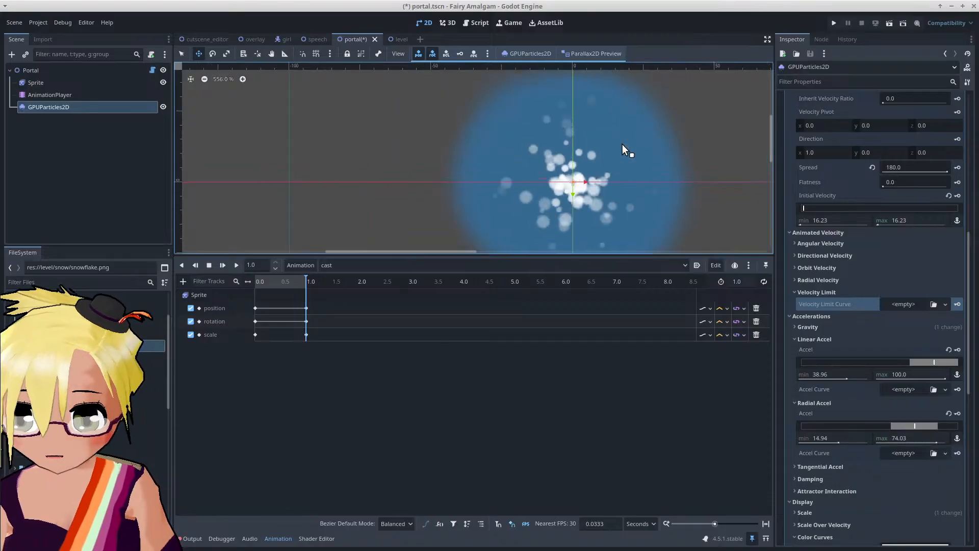
scroll(648, 179, down, 1)
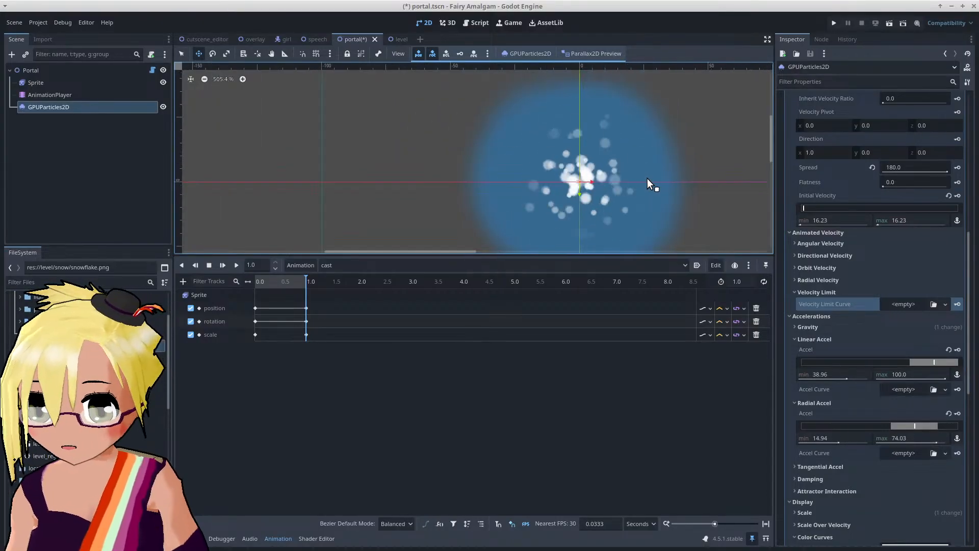
scroll(647, 179, down, 3)
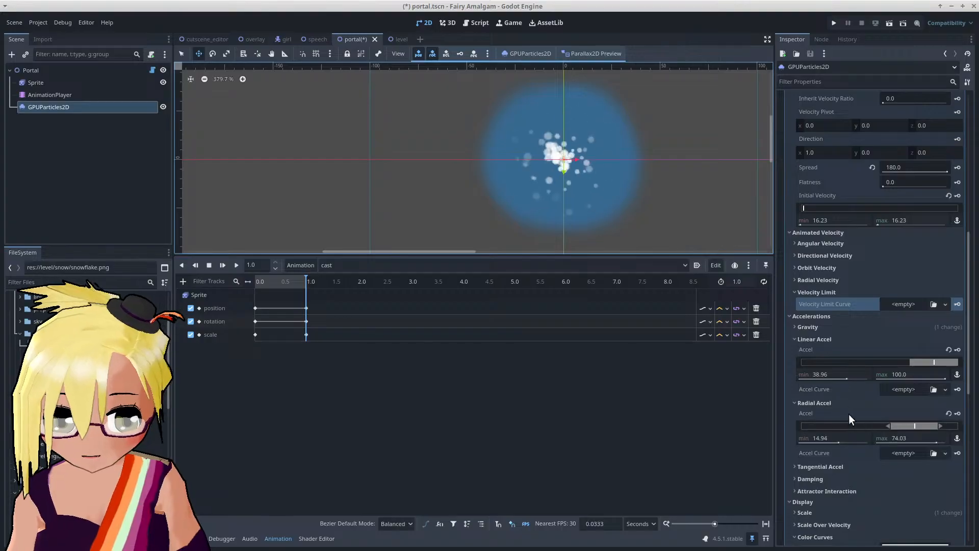
Step: Lower the Initial Velocity minimum and maximum to 0 and reset the Radial Accel to its default
click(949, 413)
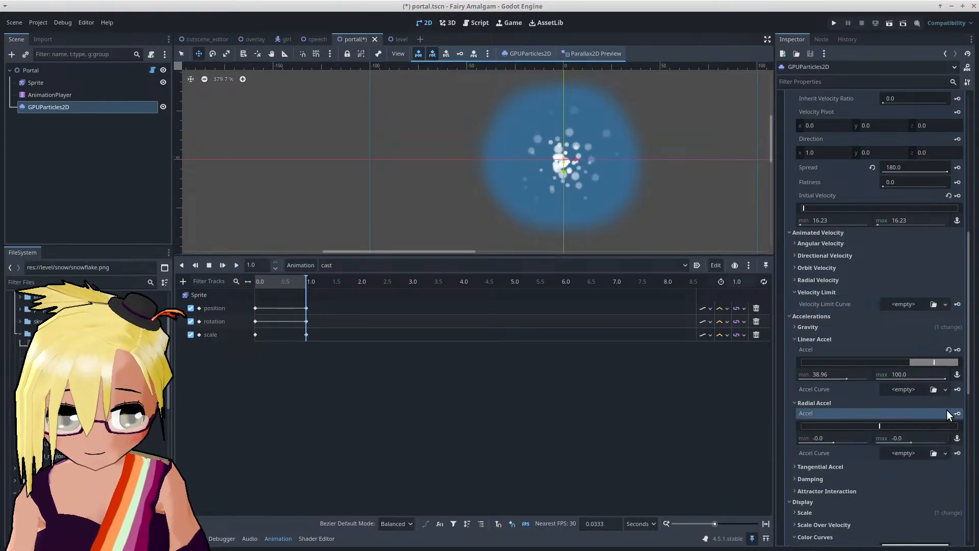
click(947, 342)
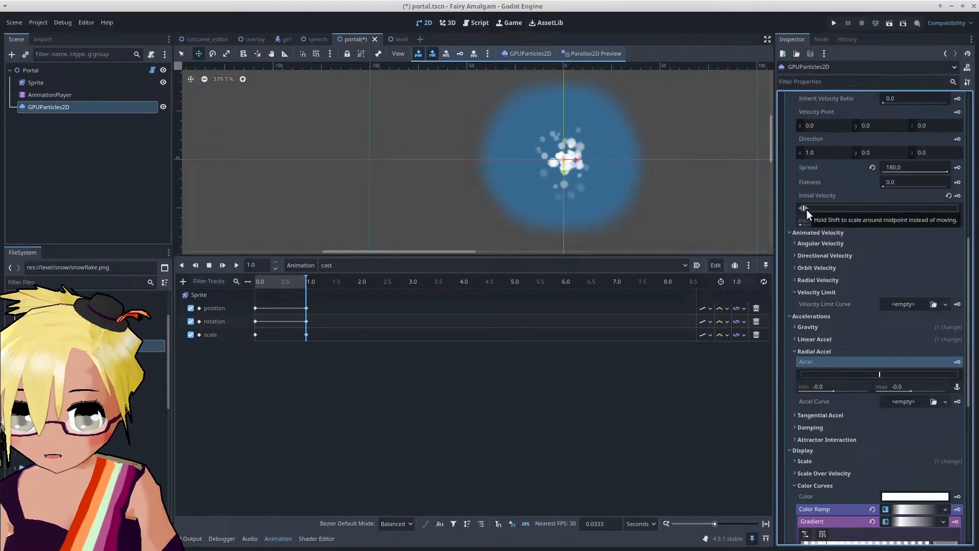
drag(807, 209, 795, 209)
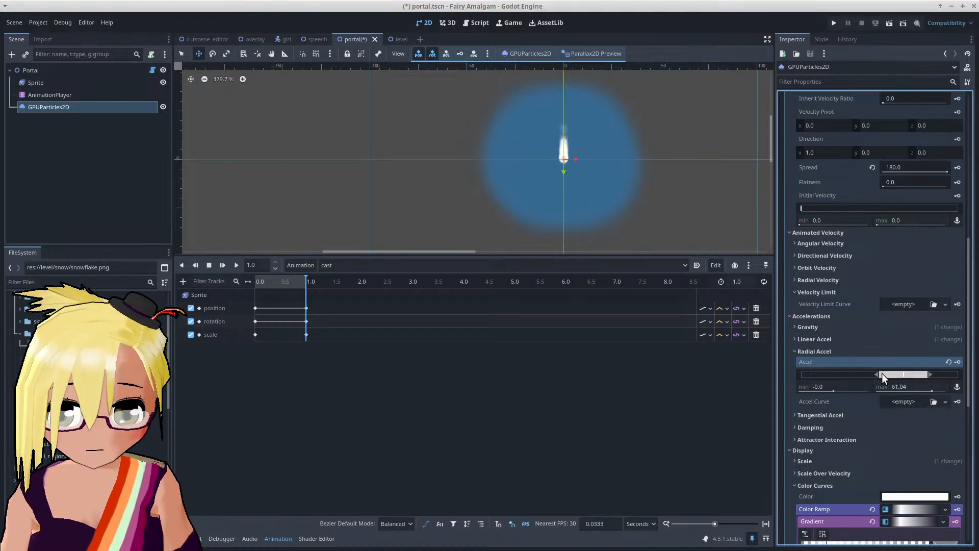
click(948, 361)
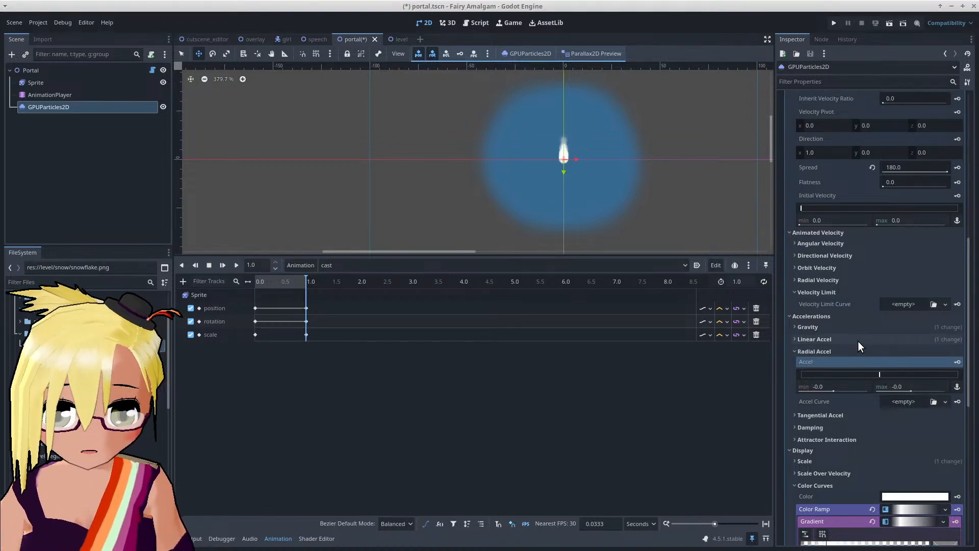
Step: Reset the Linear Accel range, and set both its minimum and maximum to 83.77
click(858, 340)
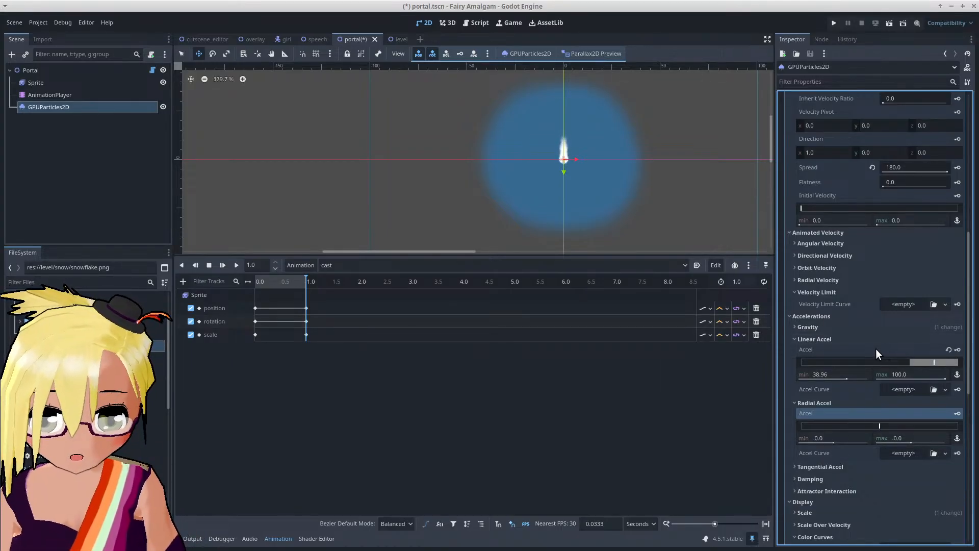
click(949, 350)
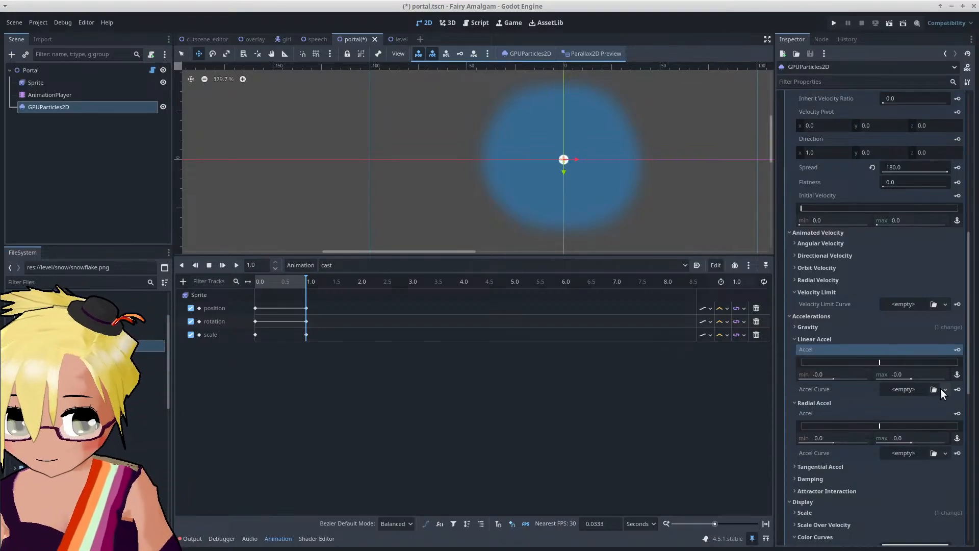
drag(883, 364, 948, 367)
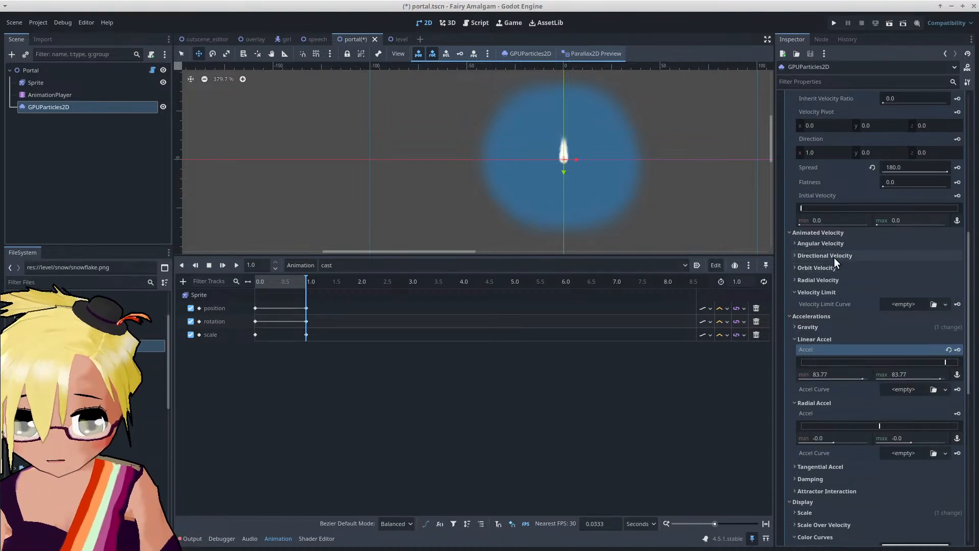
Step: Look over the process material's spawn Angle settings and collapse the Velocity section
scroll(897, 352, up, 3)
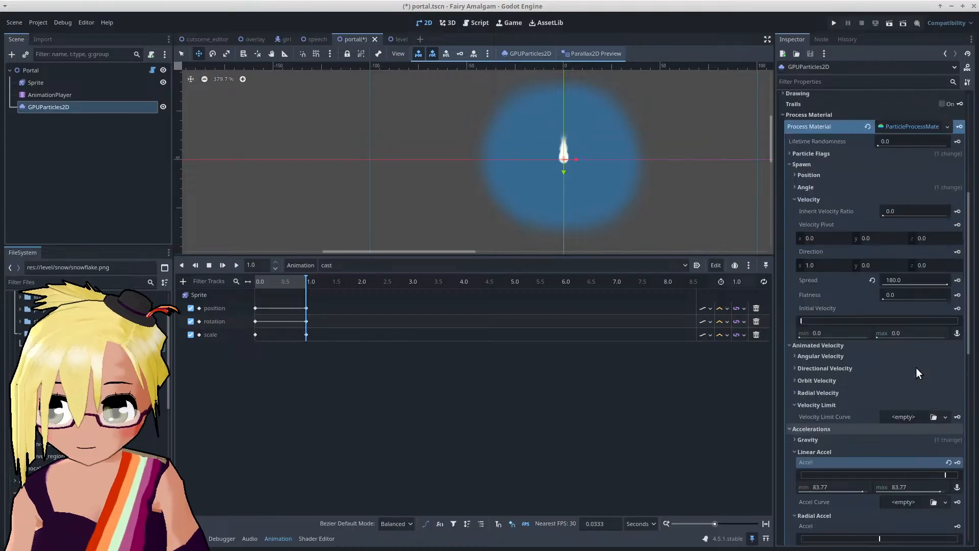
click(823, 187)
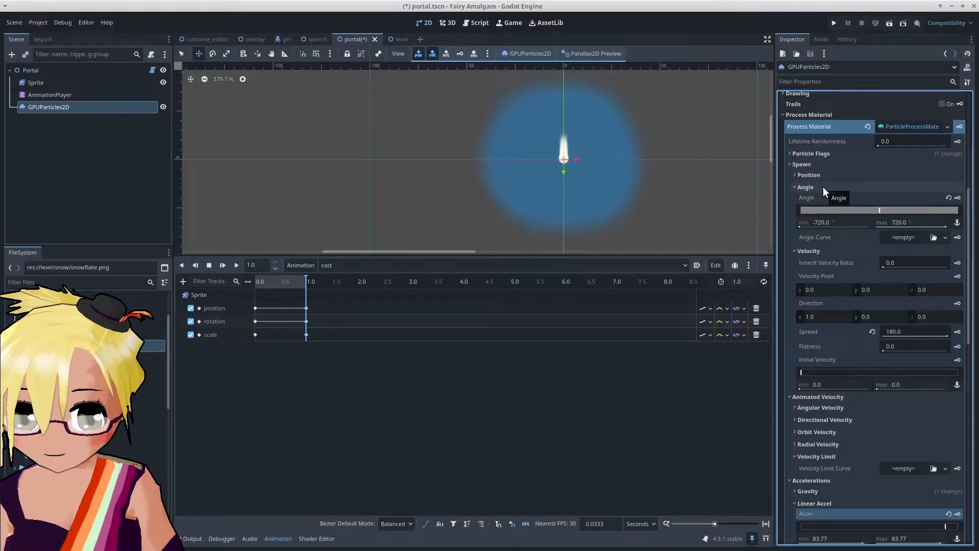
click(822, 188)
click(823, 187)
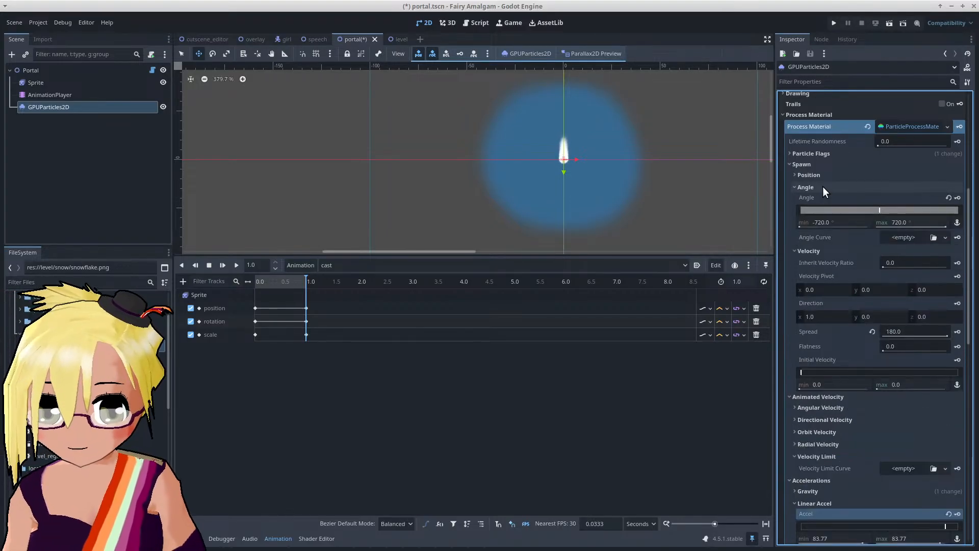
click(813, 251)
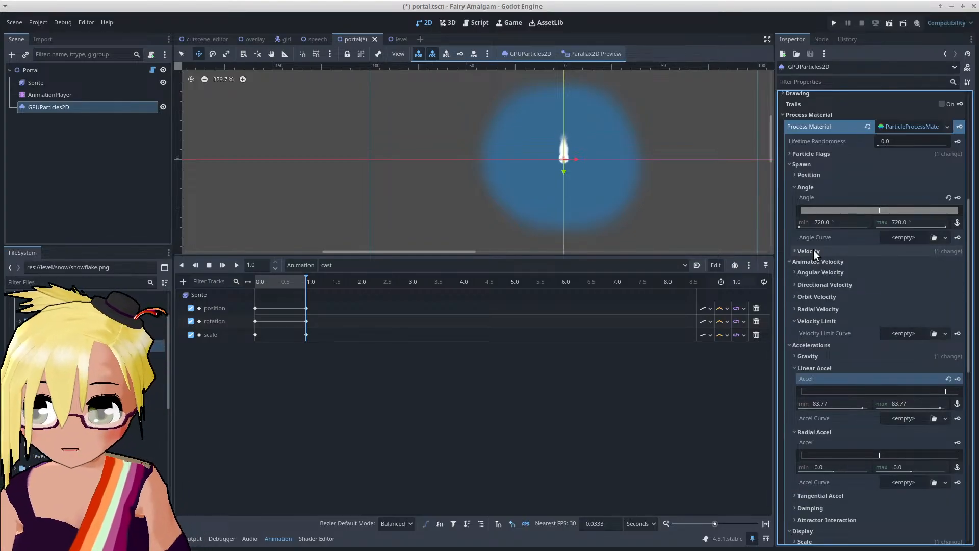
scroll(855, 273, down, 5)
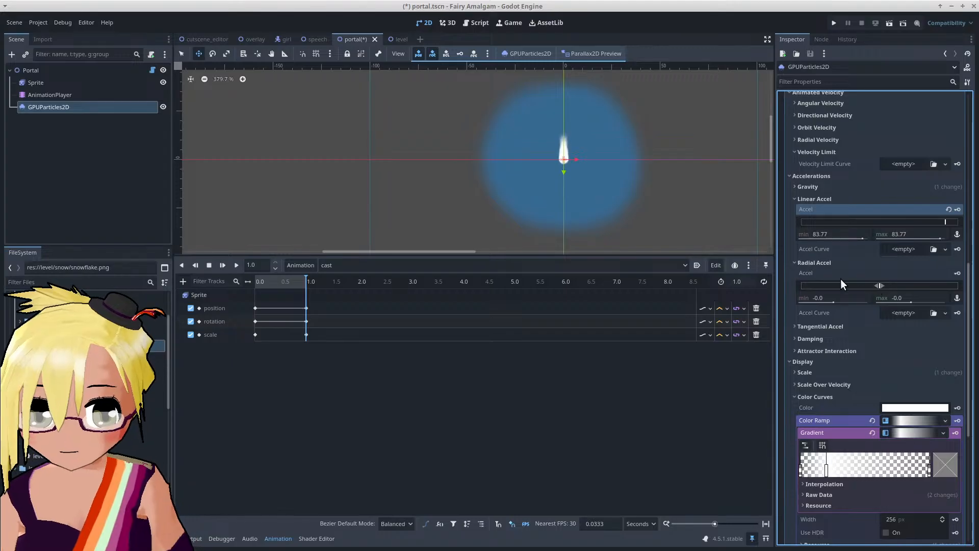
Step: Try a Radial Accel maximum of 100, and reset both the Radial Accel and the Linear Accel to their defaults
drag(880, 286, 967, 302)
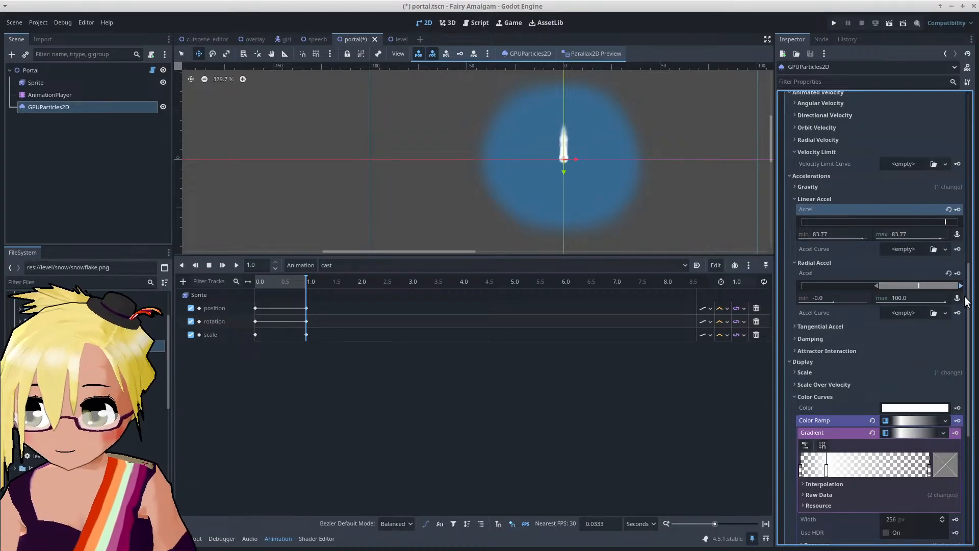
click(947, 277)
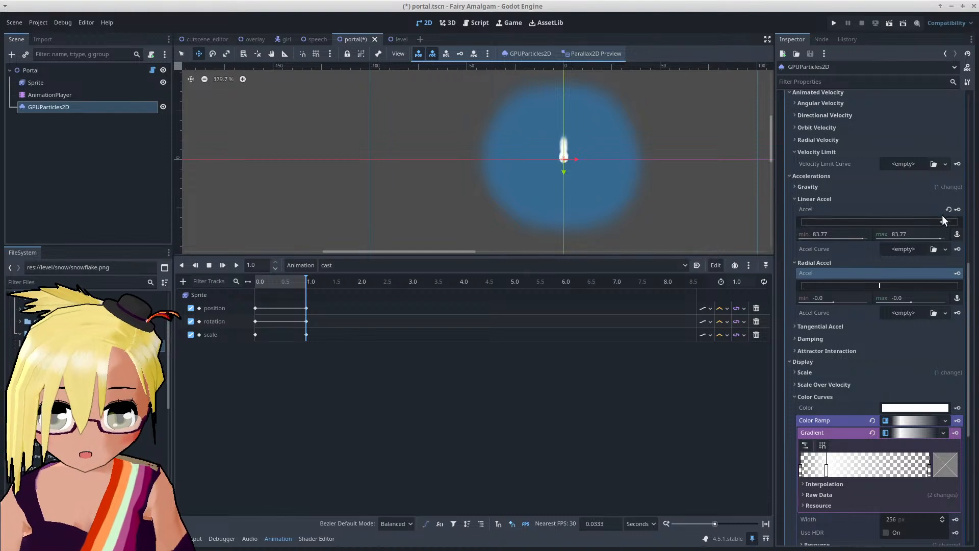
click(949, 209)
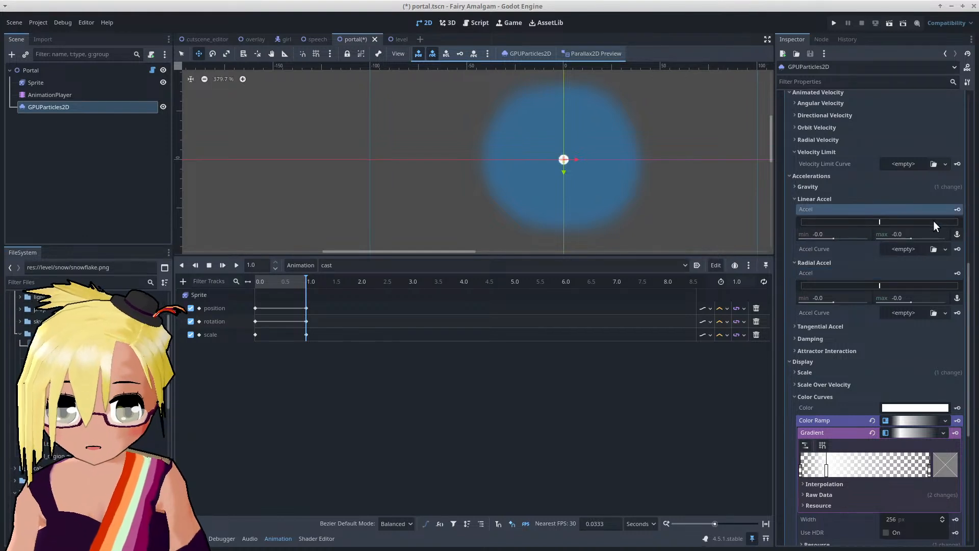
Step: Try a Tangential Accel range with a maximum of 88.96 and a raised minimum, and reset it to the default
click(828, 327)
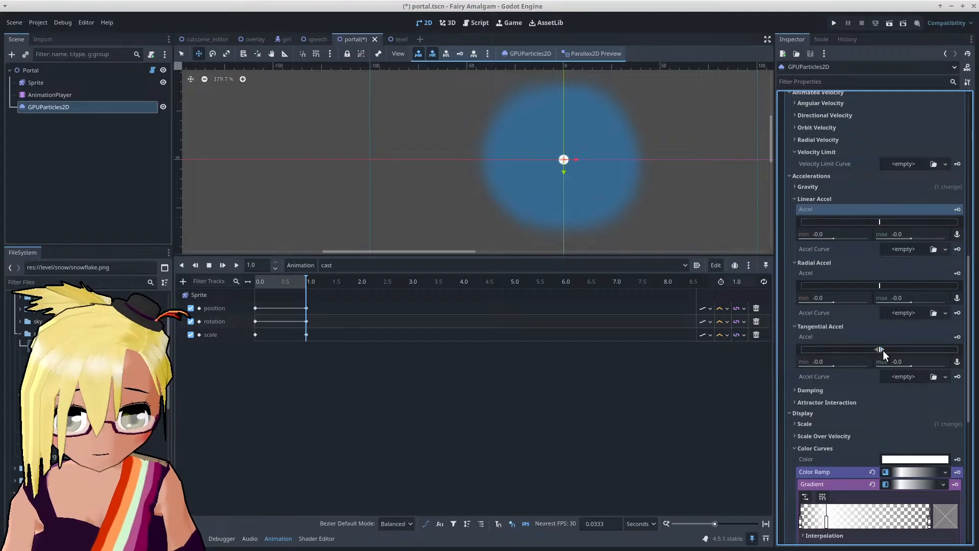
drag(883, 350, 950, 347)
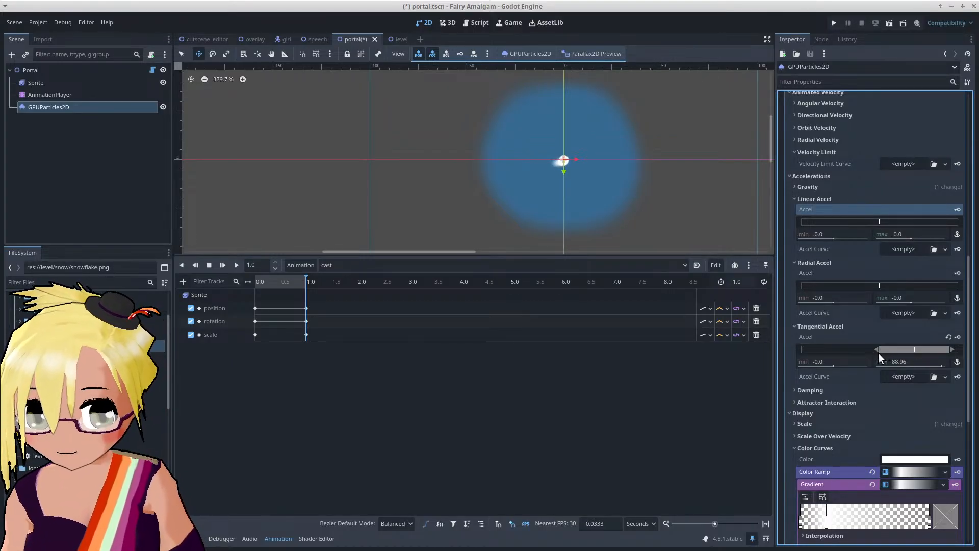
drag(879, 353, 941, 350)
click(948, 337)
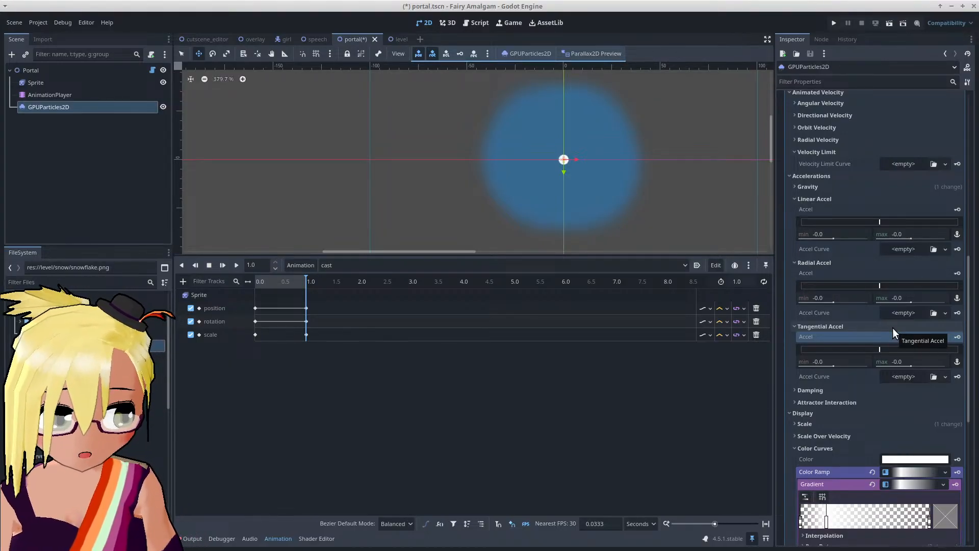
Step: Look over the Damping and Spawn settings of the process material and examine the particles in the viewport
click(825, 391)
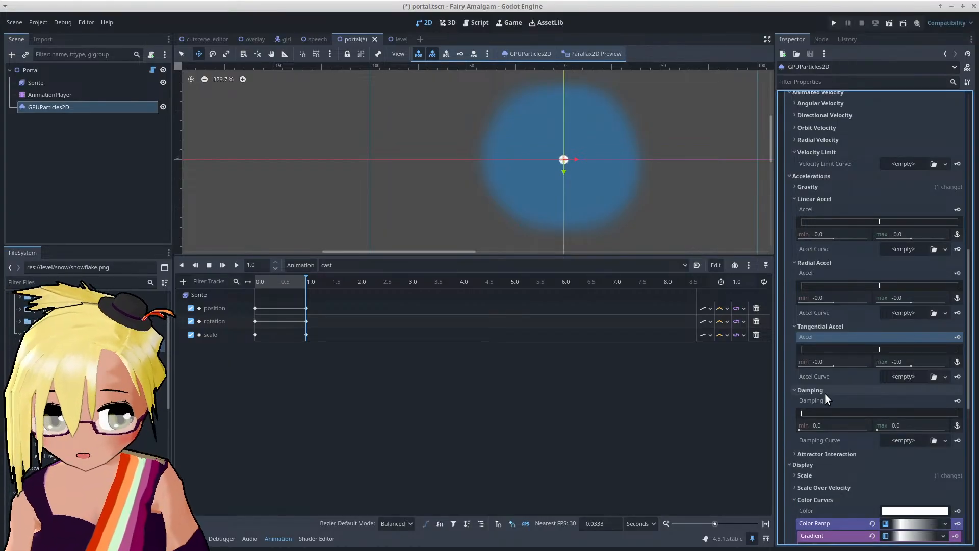
click(825, 392)
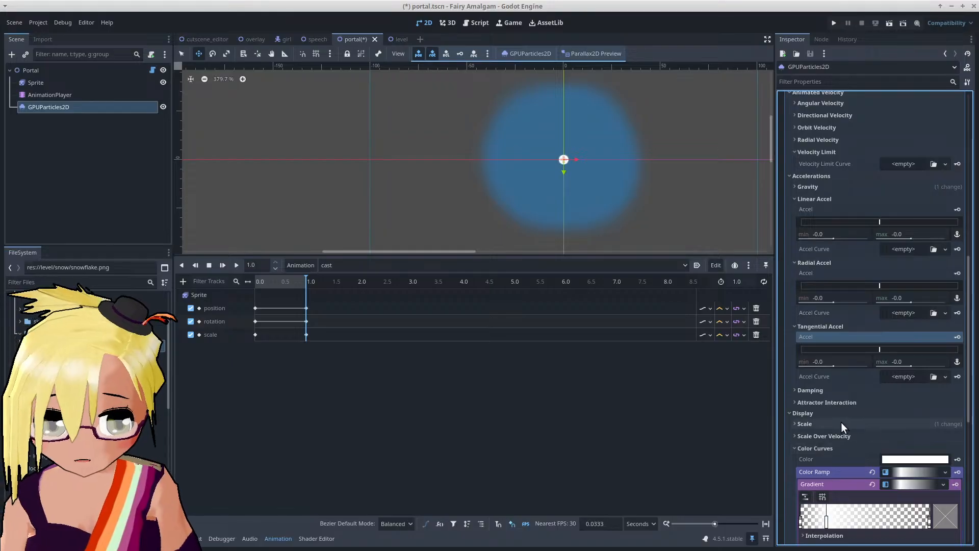
scroll(856, 186, up, 4)
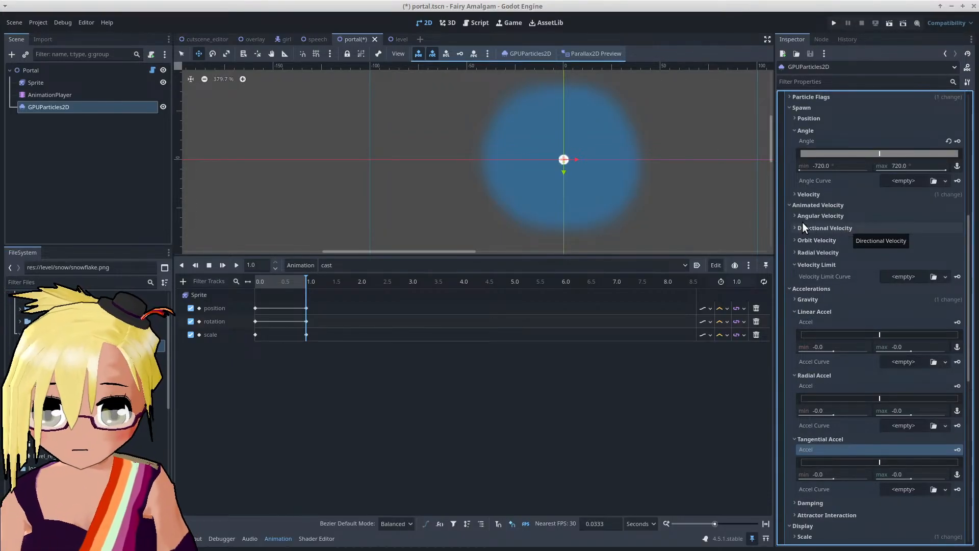
scroll(791, 228, up, 2)
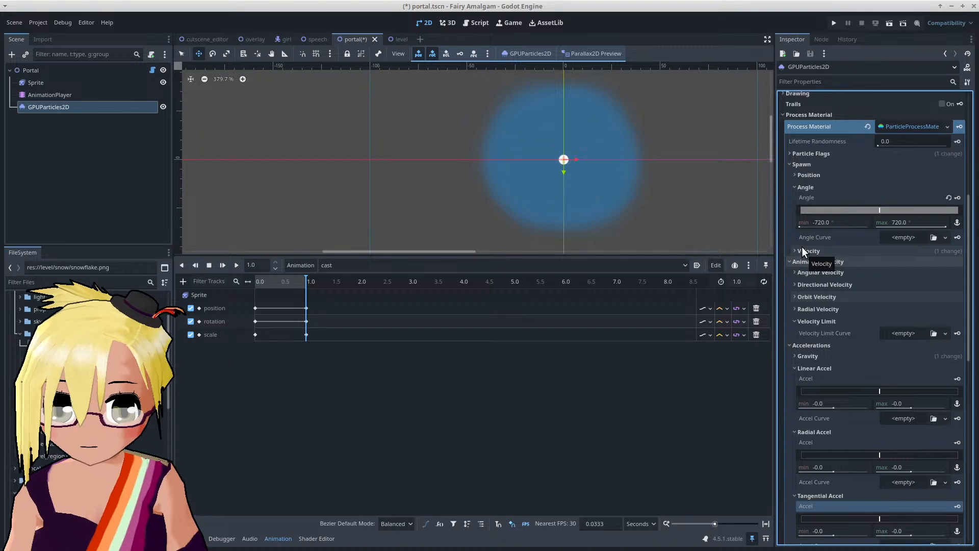
scroll(597, 159, up, 7)
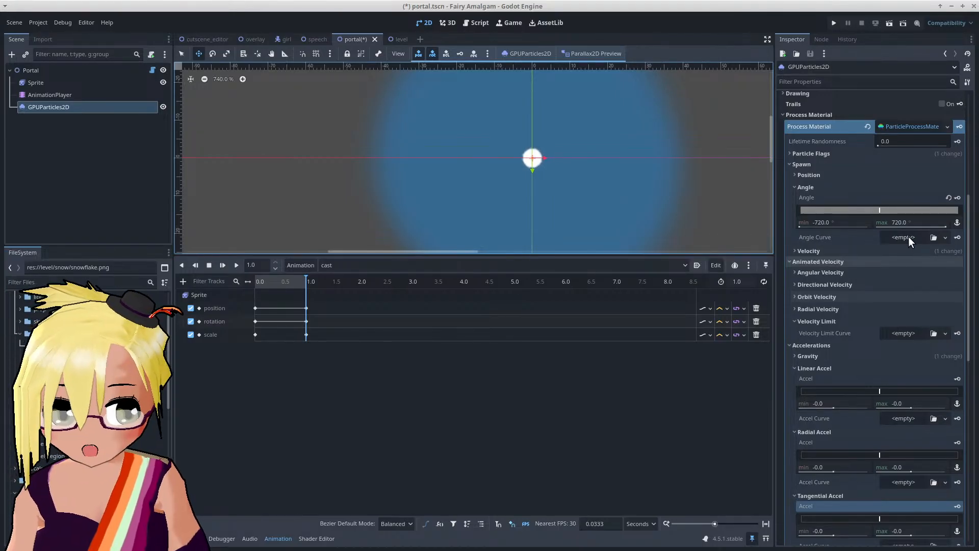
scroll(608, 156, down, 4)
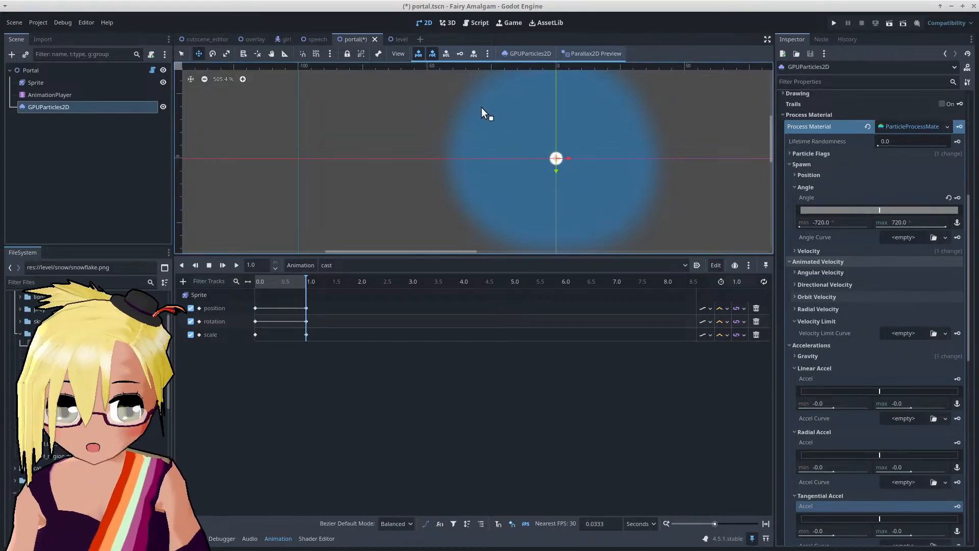
Step: Collapse the Linear Accel, Radial Accel and Tangential Accel sections
click(835, 370)
click(825, 380)
click(822, 393)
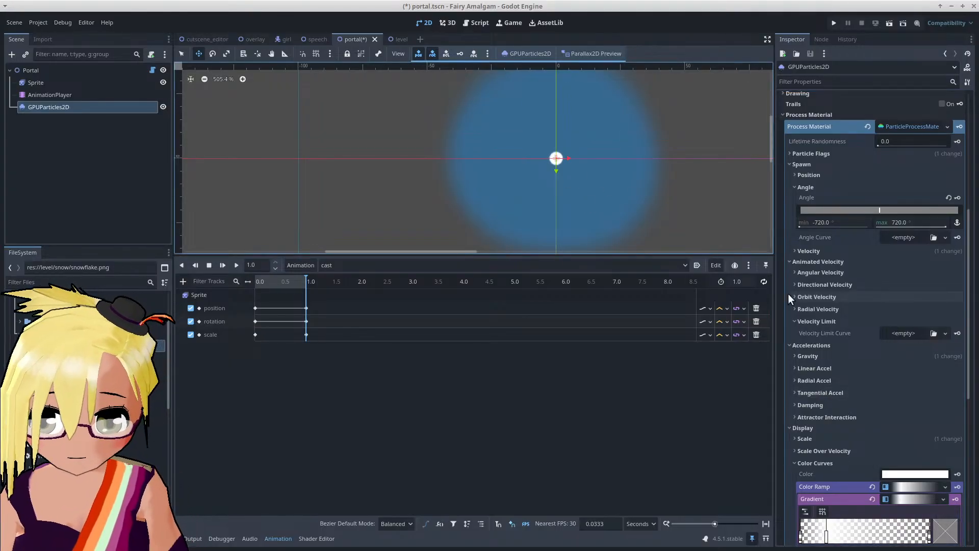
Step: Expand Orbit Velocity and set its range to a minimum of 1.494 and a maximum of 2.0
click(827, 298)
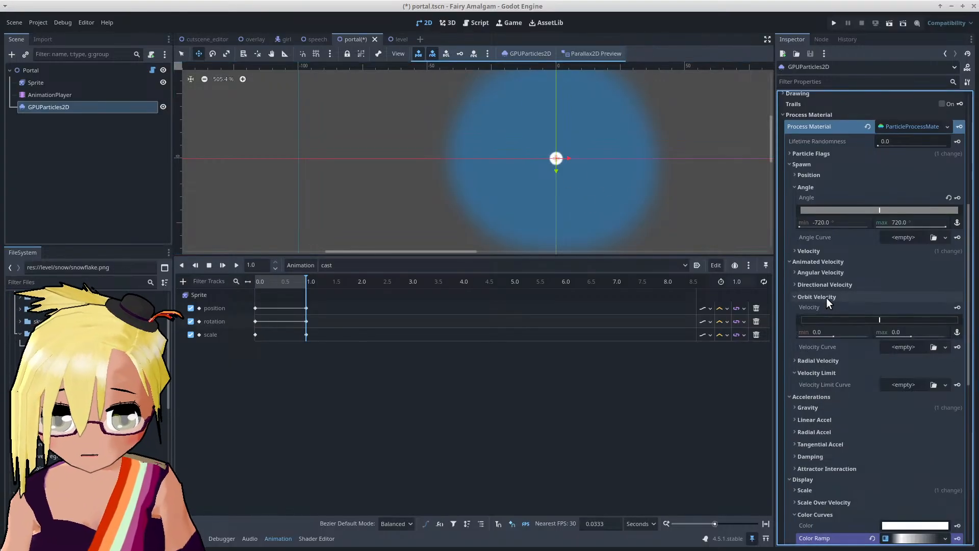
drag(883, 320, 887, 322)
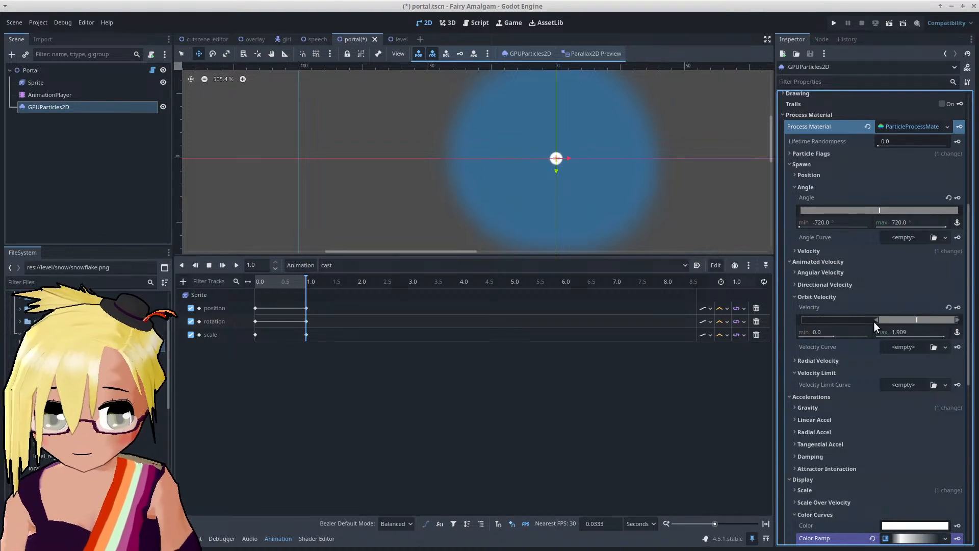
drag(877, 321, 934, 327)
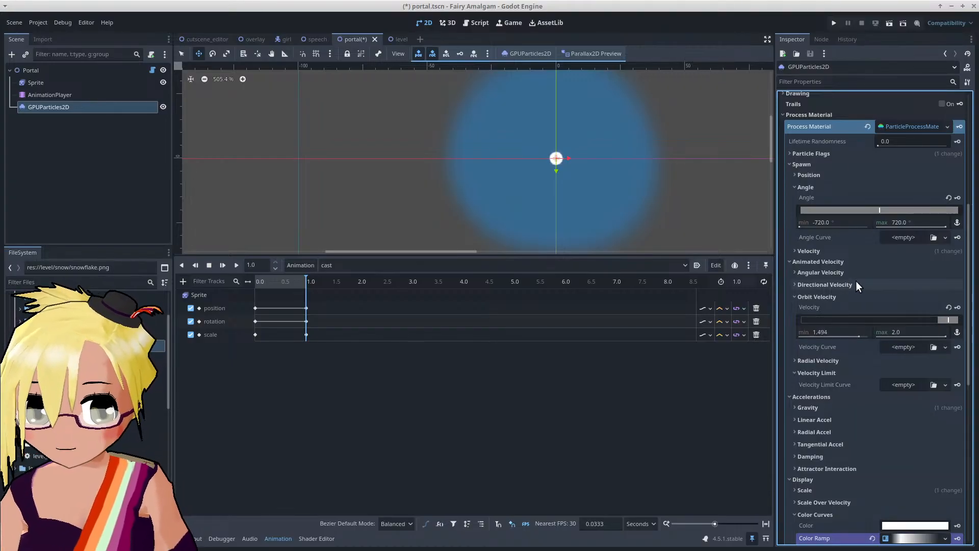
Step: Expand the spawn Velocity section and raise the Initial Velocity range to a minimum of 81.17 and a maximum of 214.28
click(845, 252)
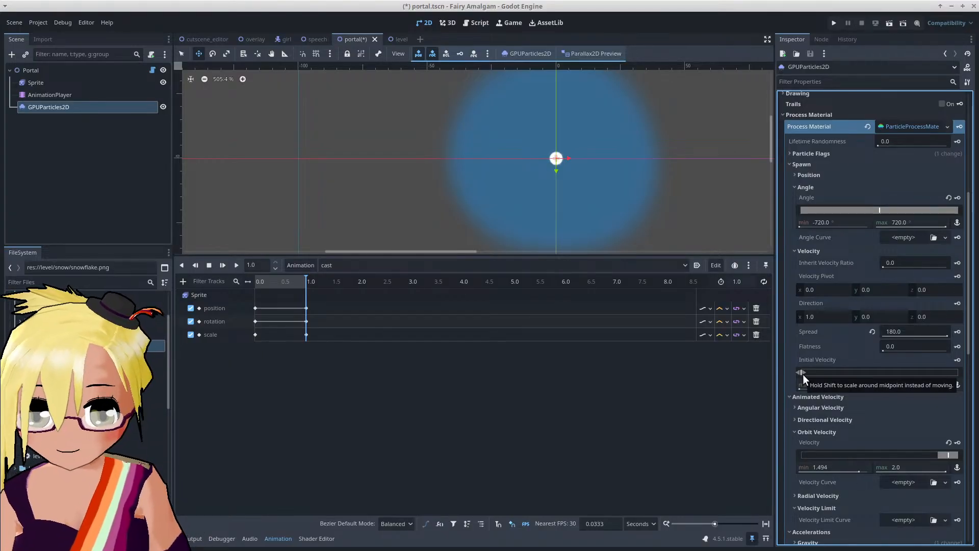
drag(804, 374, 837, 376)
scroll(630, 242, down, 3)
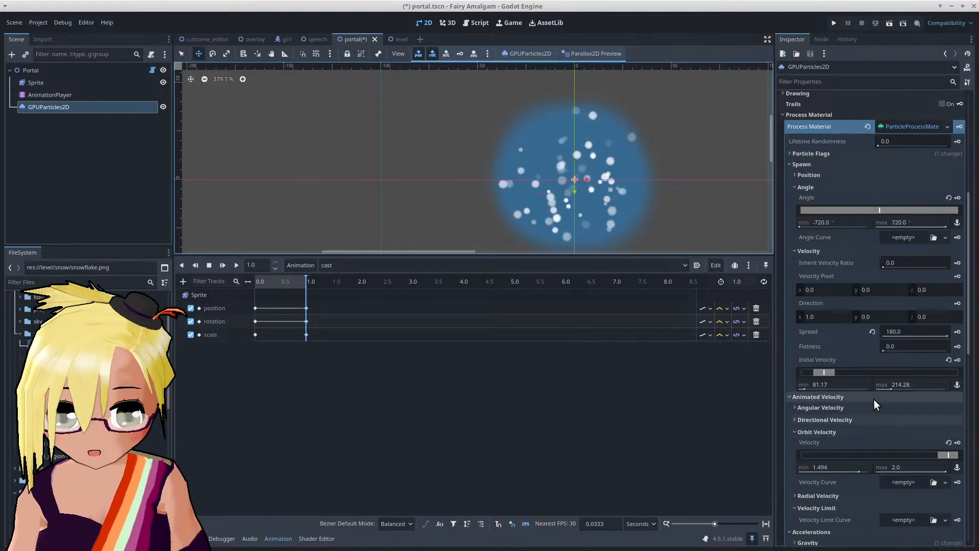
Step: Lower the Orbit Velocity range to a minimum of 0.481 and a maximum of 0.987
scroll(874, 399, down, 3)
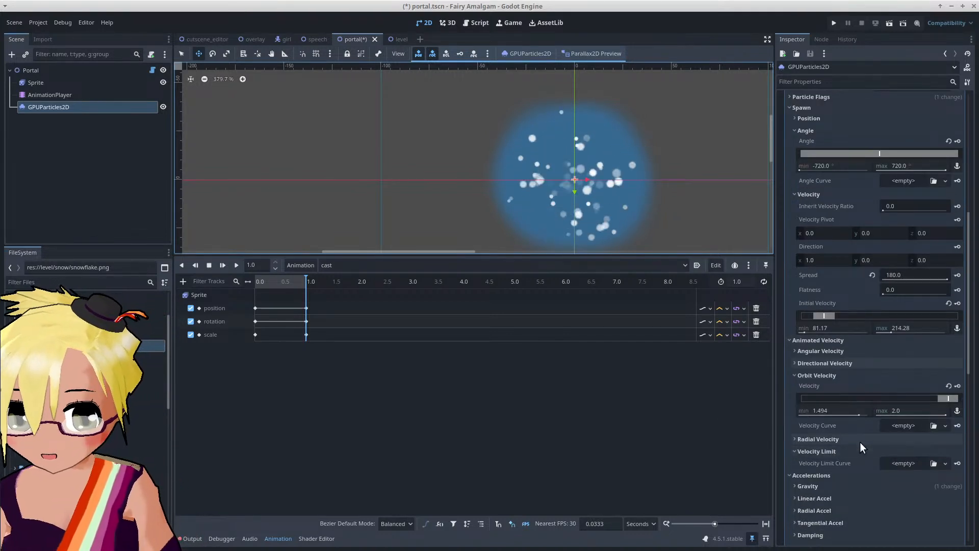
drag(950, 397, 911, 398)
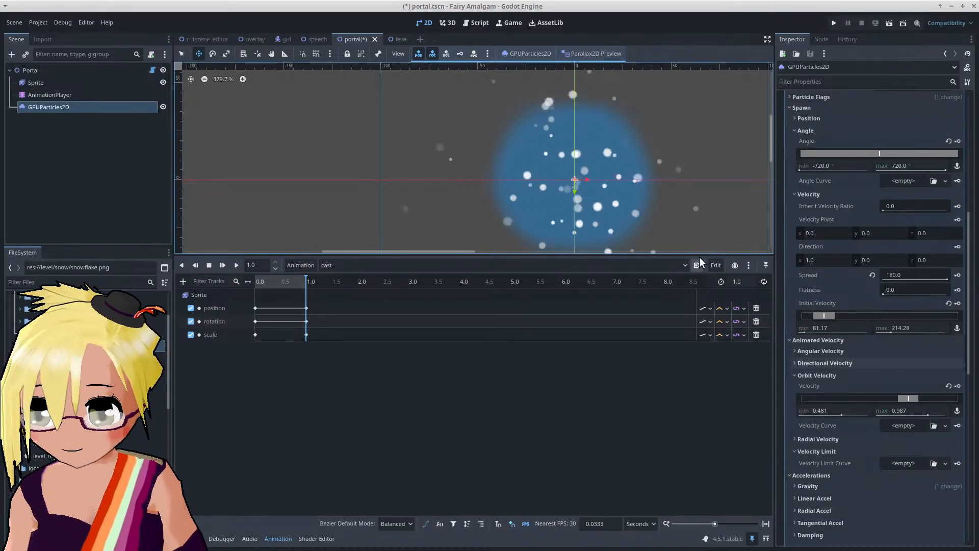
scroll(671, 213, down, 1)
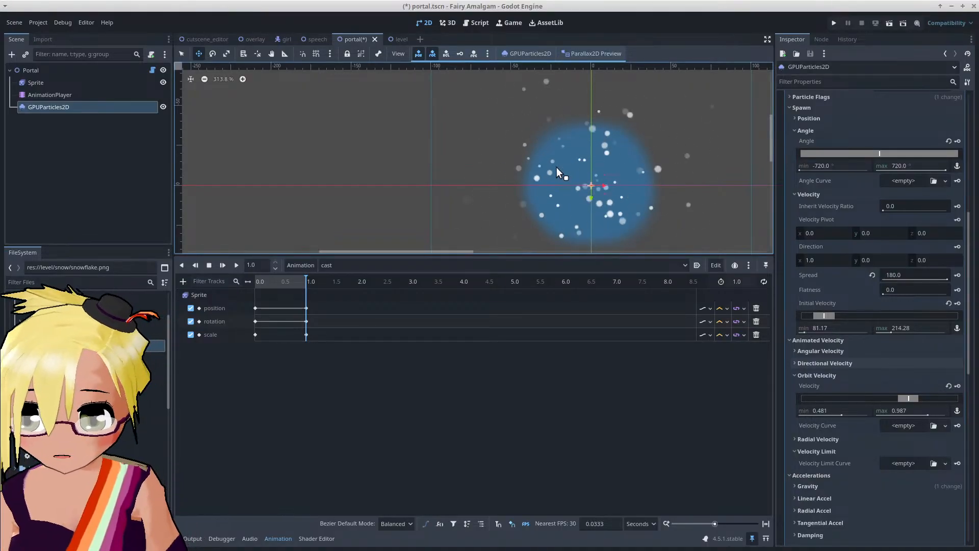
Step: Collapse the Orbit Velocity section, check the Directional Velocity settings, and review the particles' motion around the portal
click(848, 375)
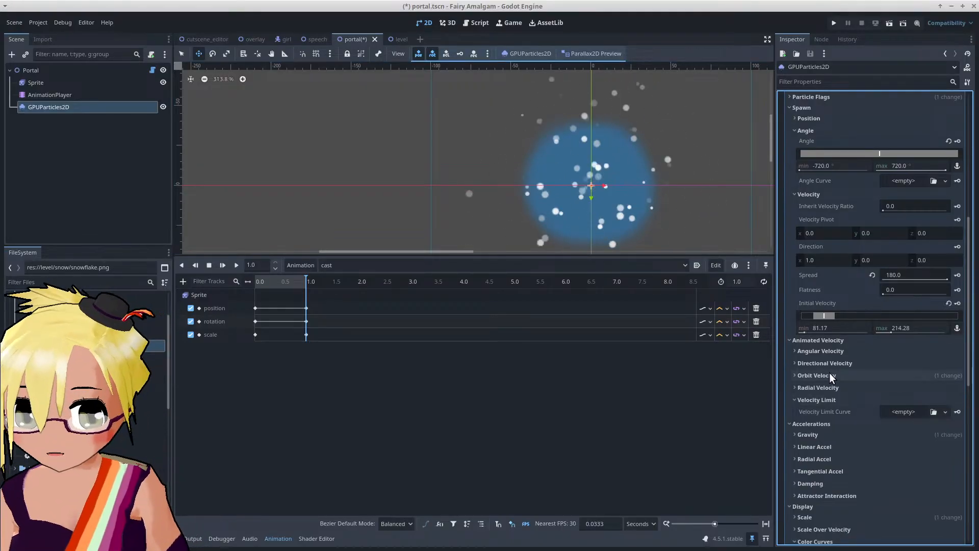
click(829, 366)
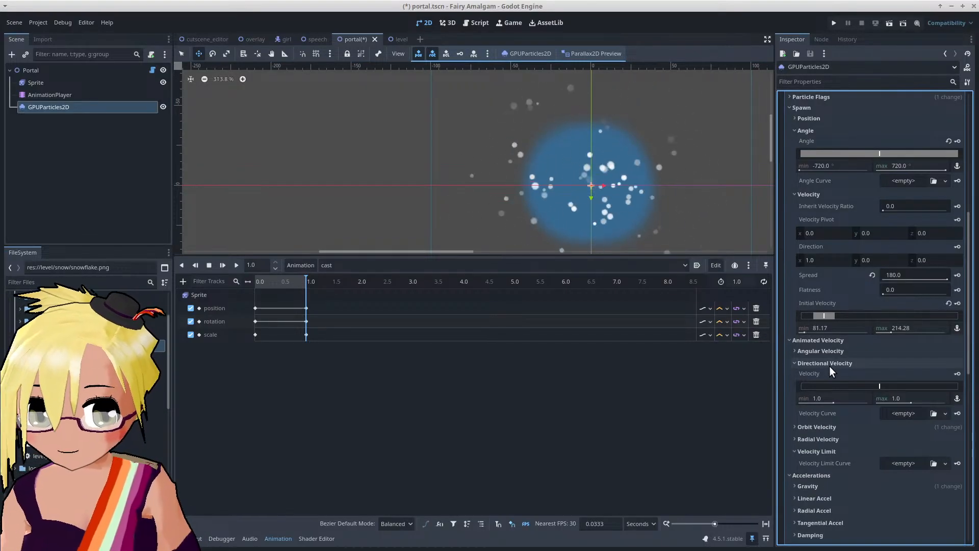
click(830, 366)
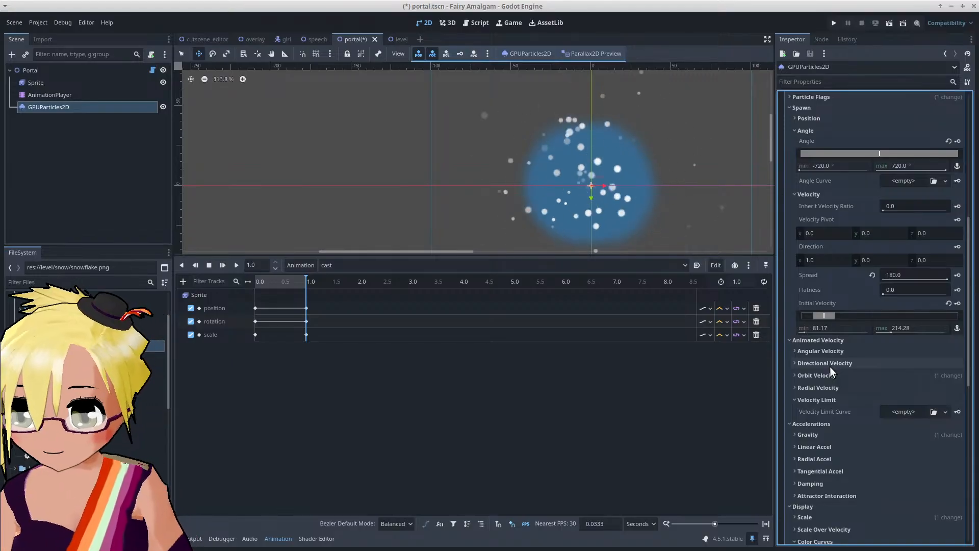
scroll(838, 373, down, 5)
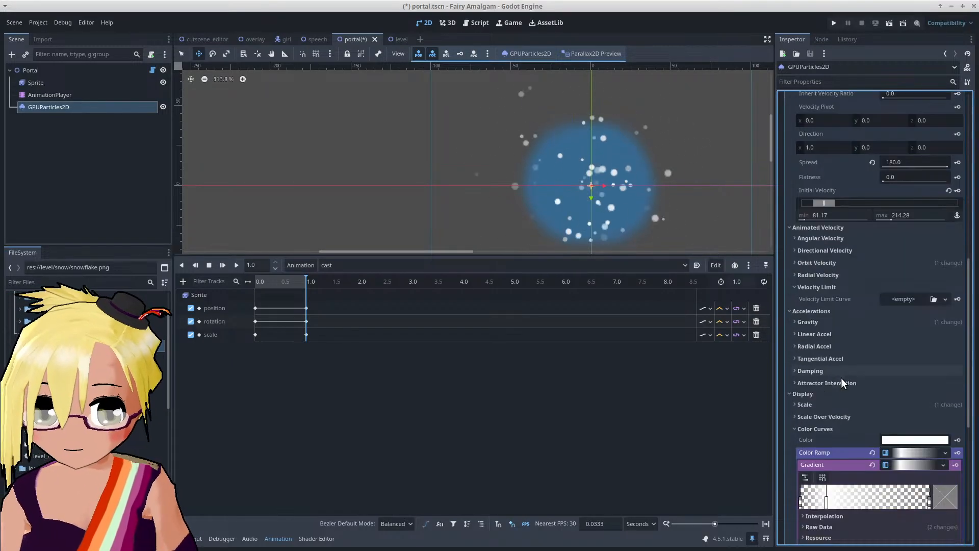
scroll(850, 410, down, 3)
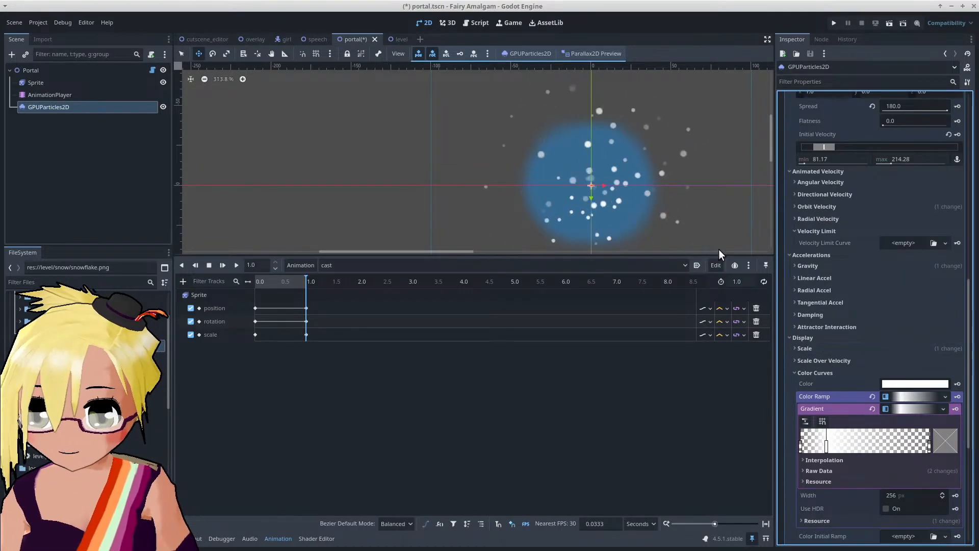
scroll(608, 148, down, 3)
Step: Check the particle sizes over the portal and set the maximum particle Scale to 0.5
click(821, 349)
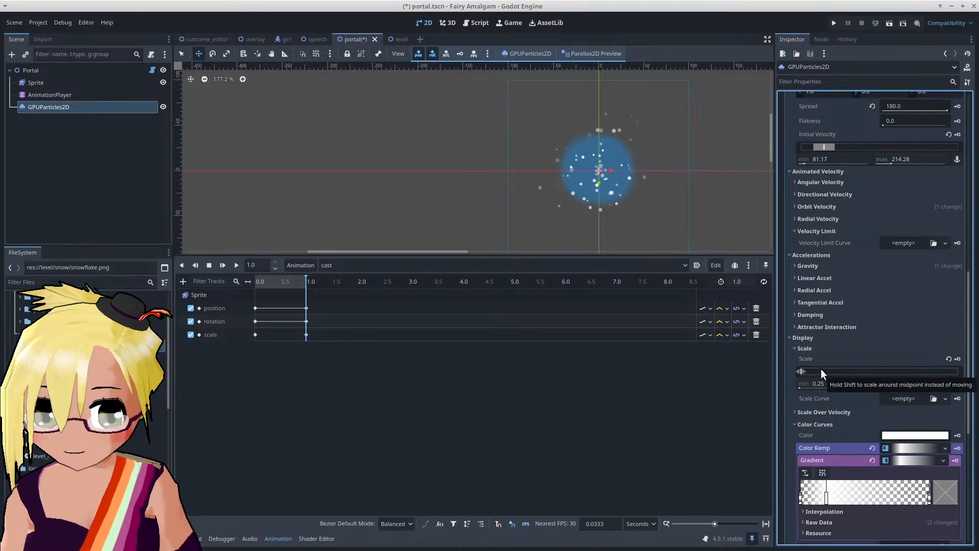
click(817, 348)
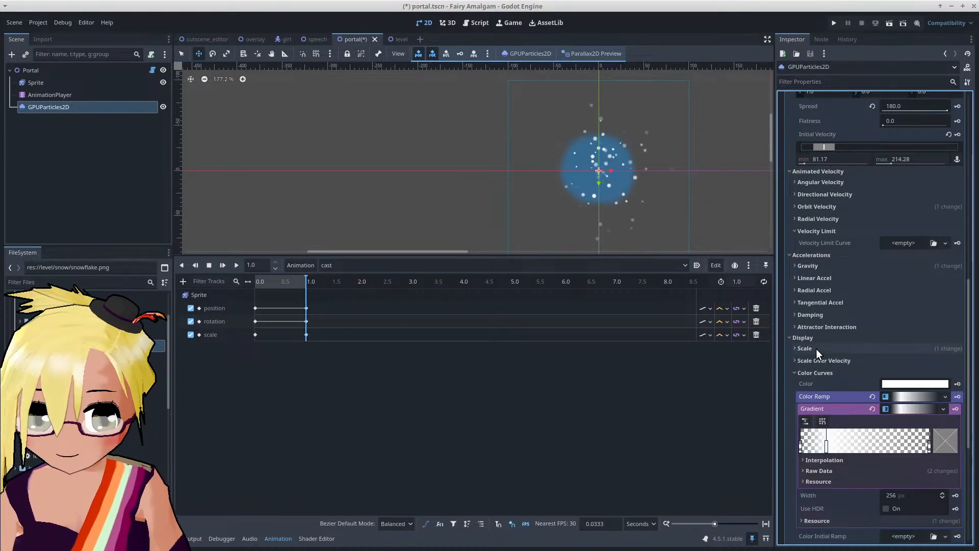
click(817, 349)
scroll(595, 160, up, 3)
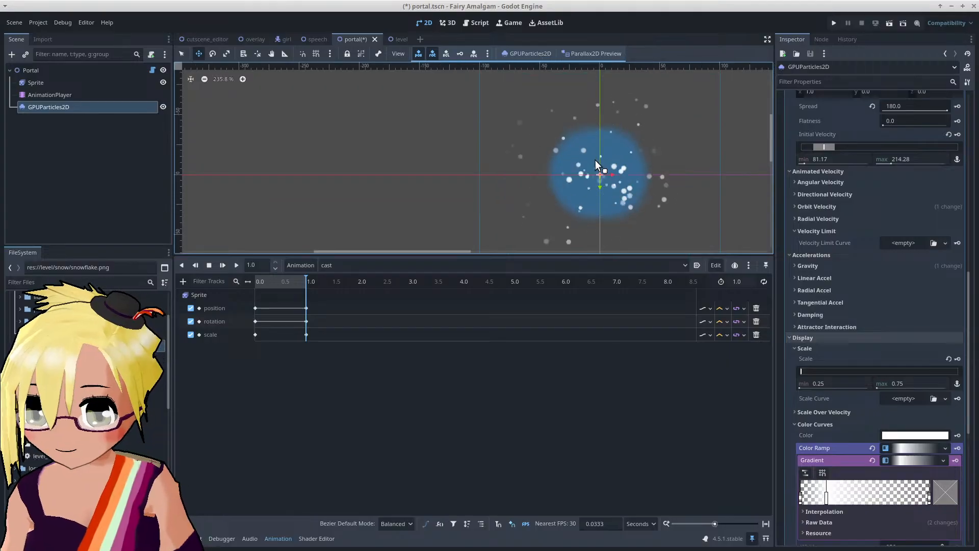
scroll(560, 169, up, 7)
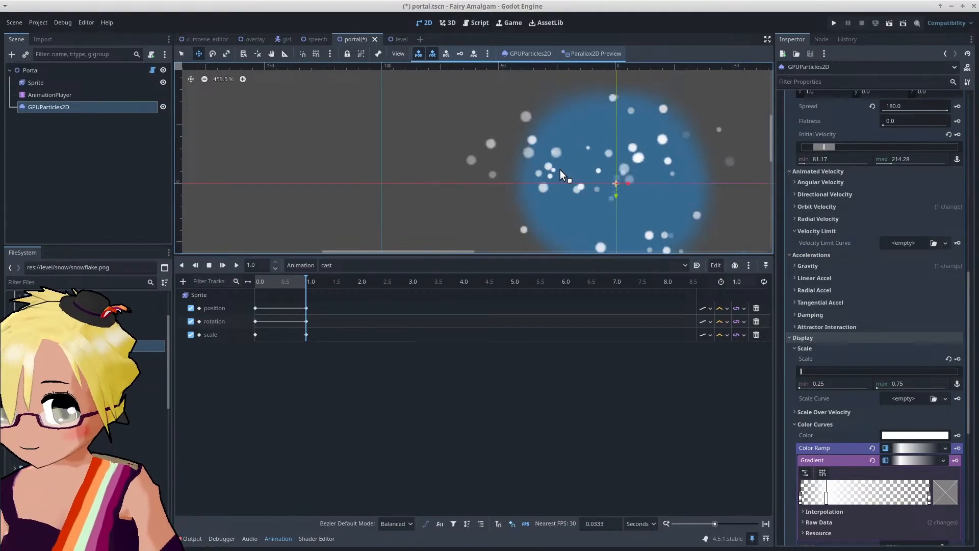
scroll(560, 170, down, 8)
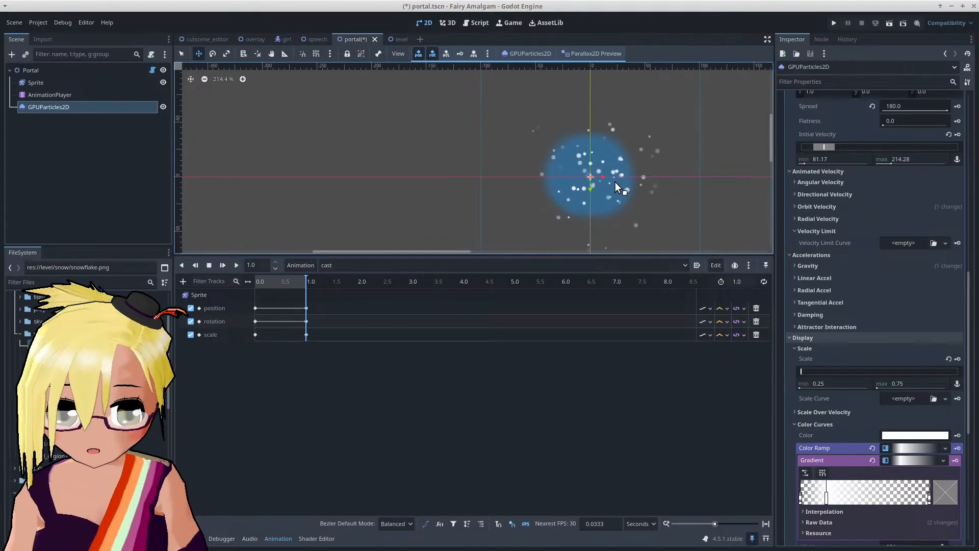
scroll(615, 181, down, 1)
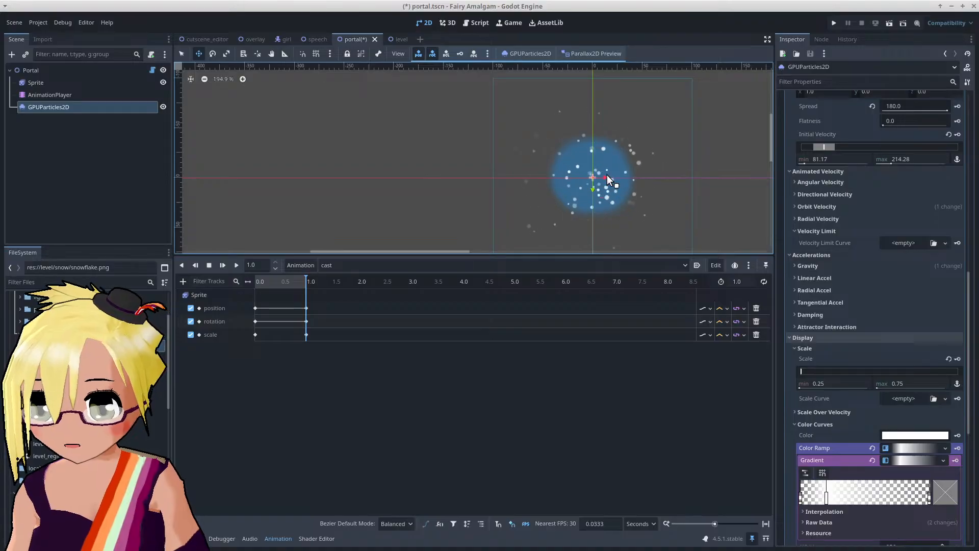
scroll(607, 174, up, 3)
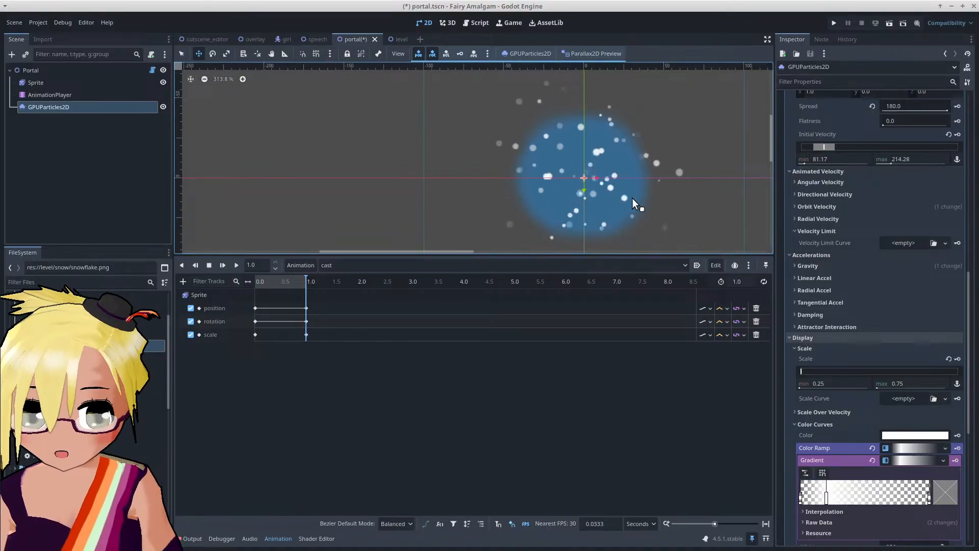
click(917, 382)
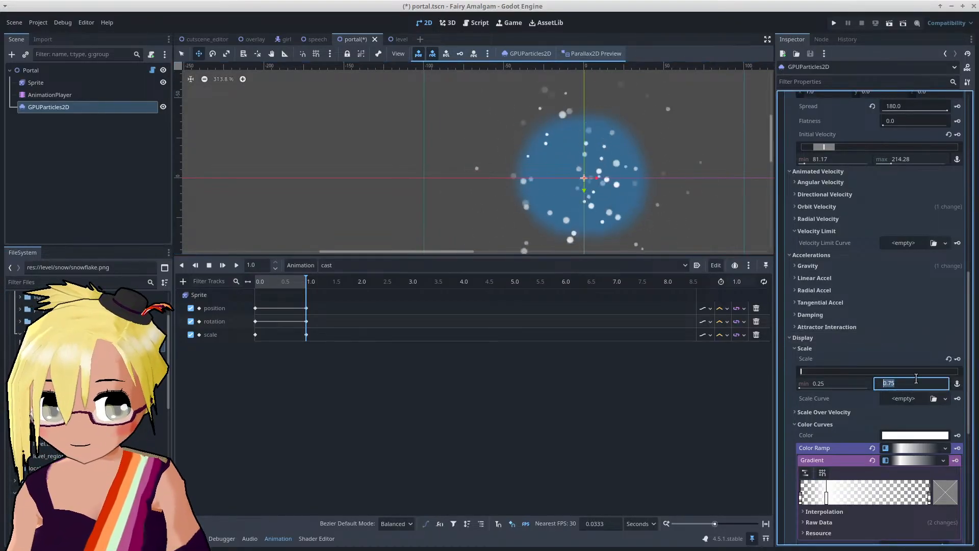
text(0.5)
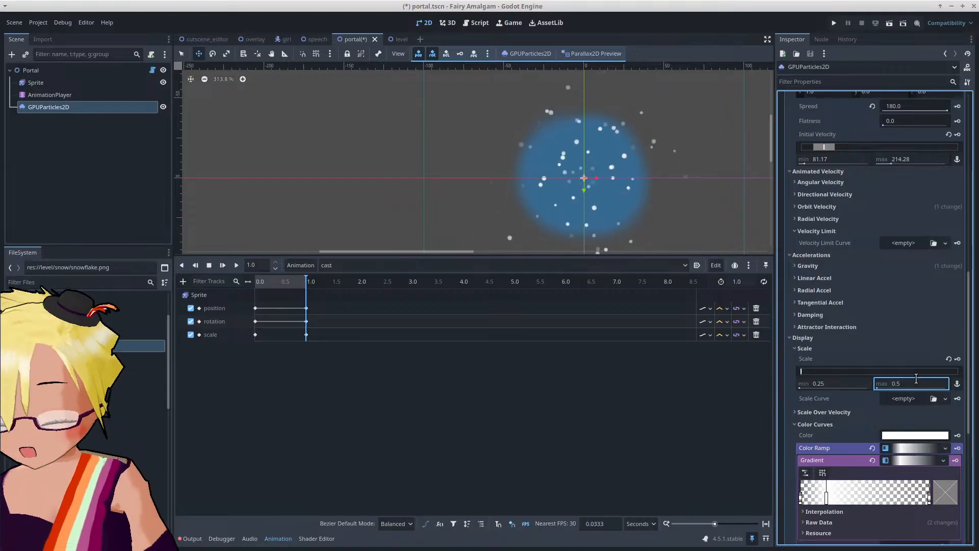
key(Return)
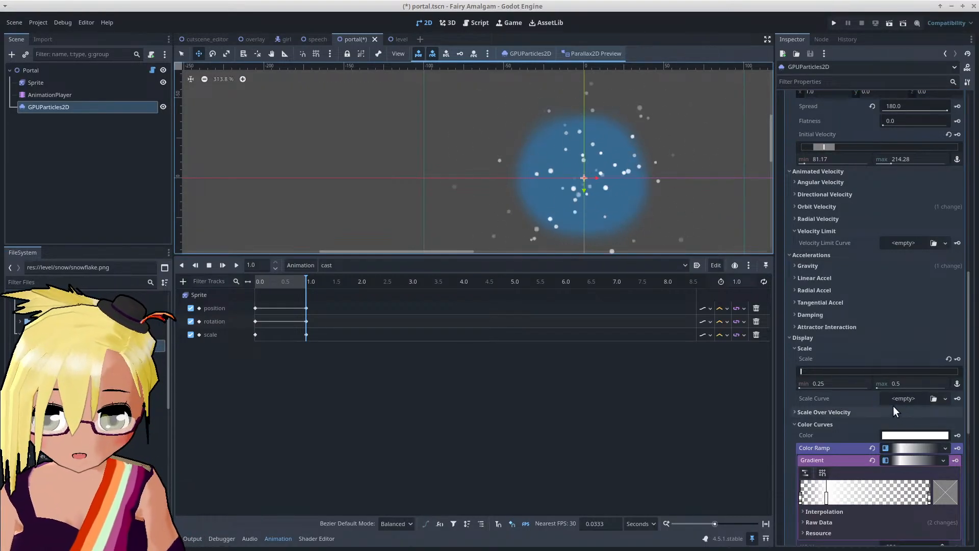
Step: Set the maximum particle scale to 0.75 and move the color ramp gradient's middle stop slightly earlier
click(900, 379)
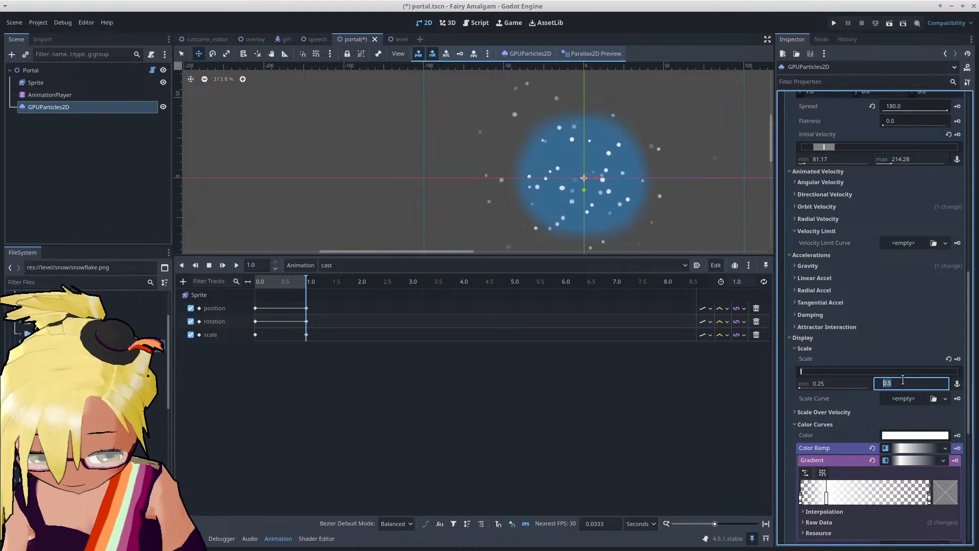
text(0.75)
key(Return)
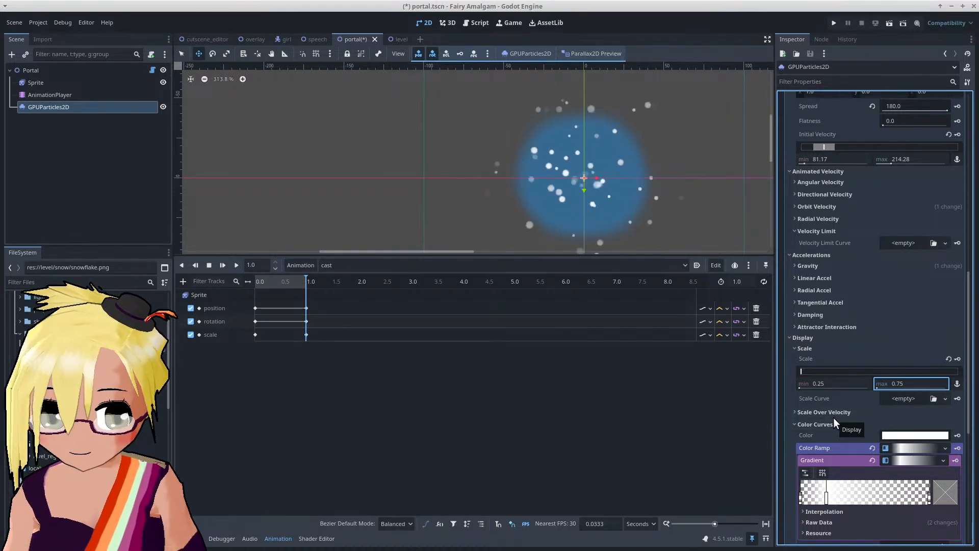
scroll(826, 418, down, 3)
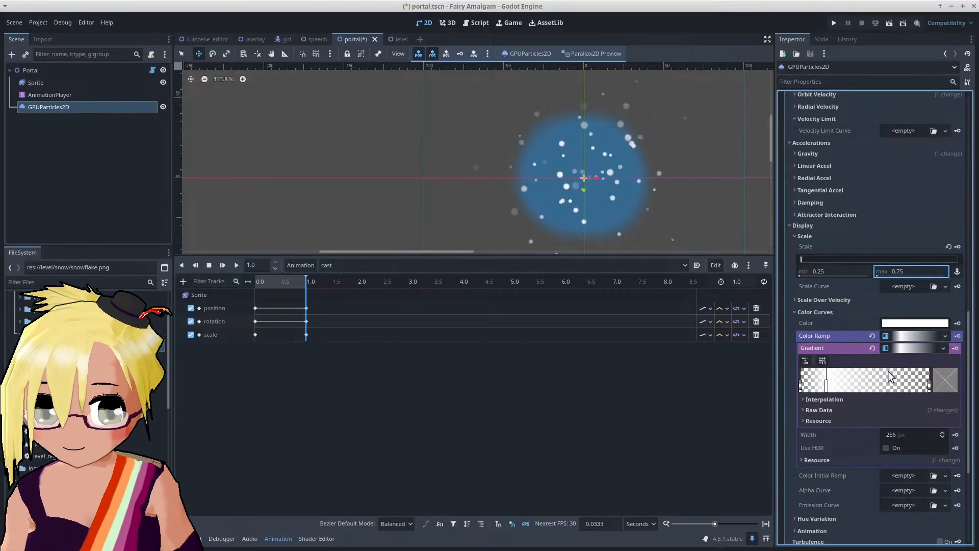
mouse_move(827, 381)
mouse_down()
mouse_move(802, 392)
mouse_move(824, 390)
mouse_up()
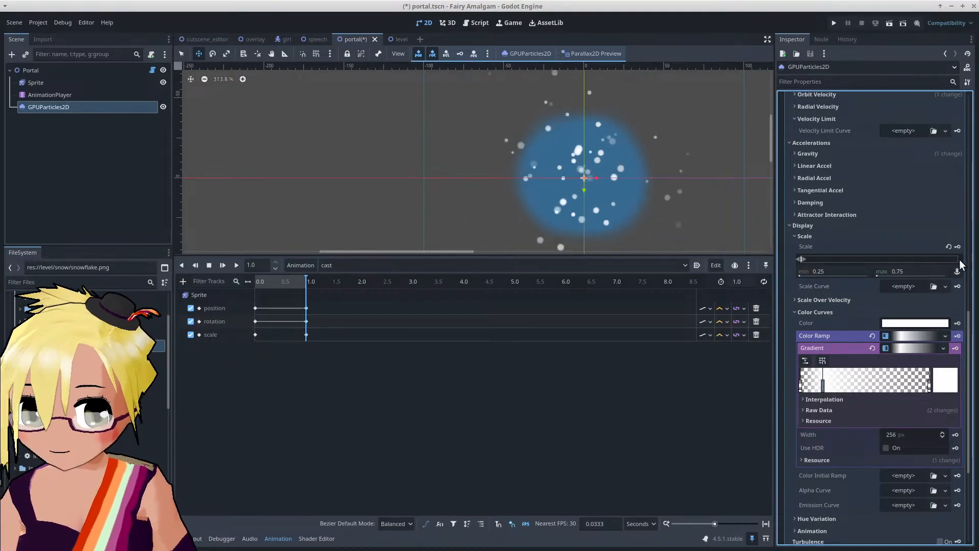
Step: Lower the particles' initial velocity range to a minimum of 6.5 and a maximum of 84.41
scroll(973, 328, up, 5)
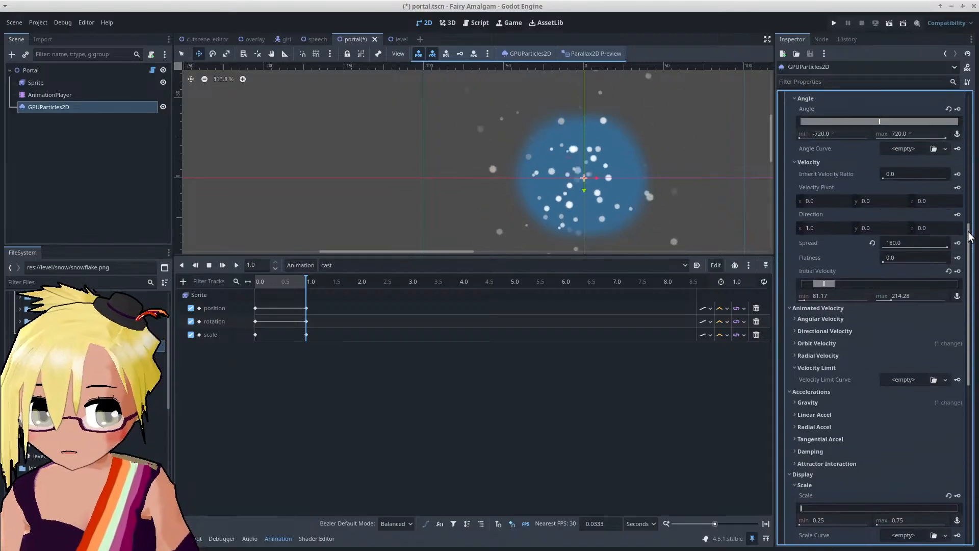
drag(836, 300, 820, 302)
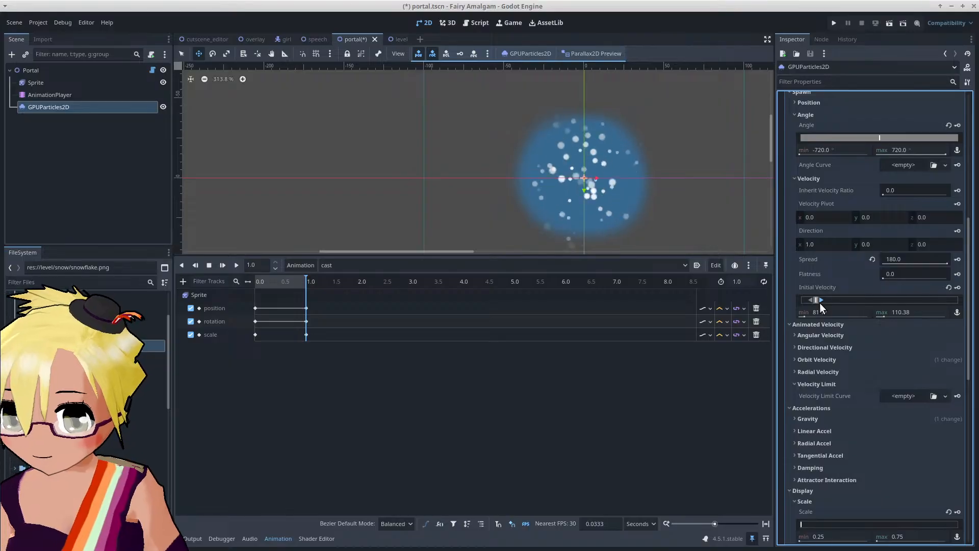
drag(822, 301, 824, 301)
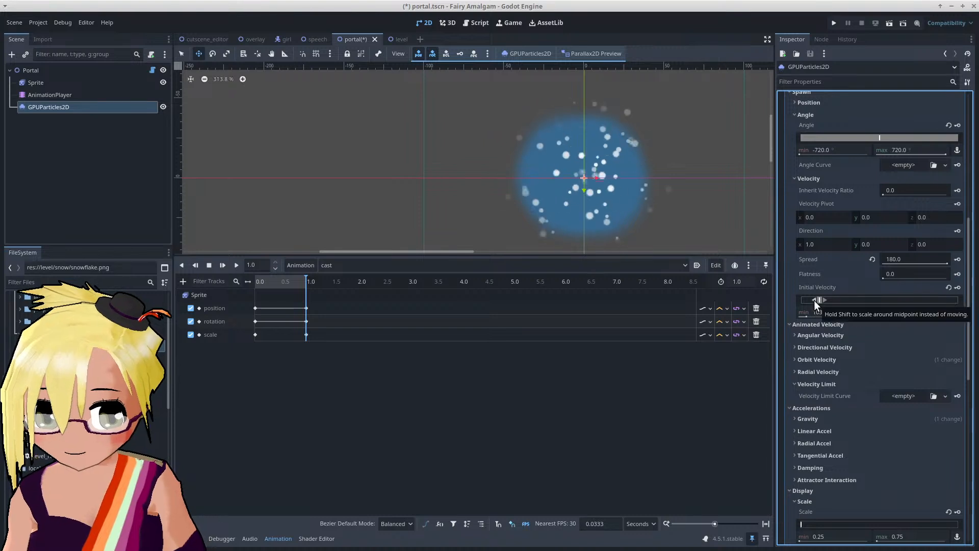
drag(815, 300, 809, 302)
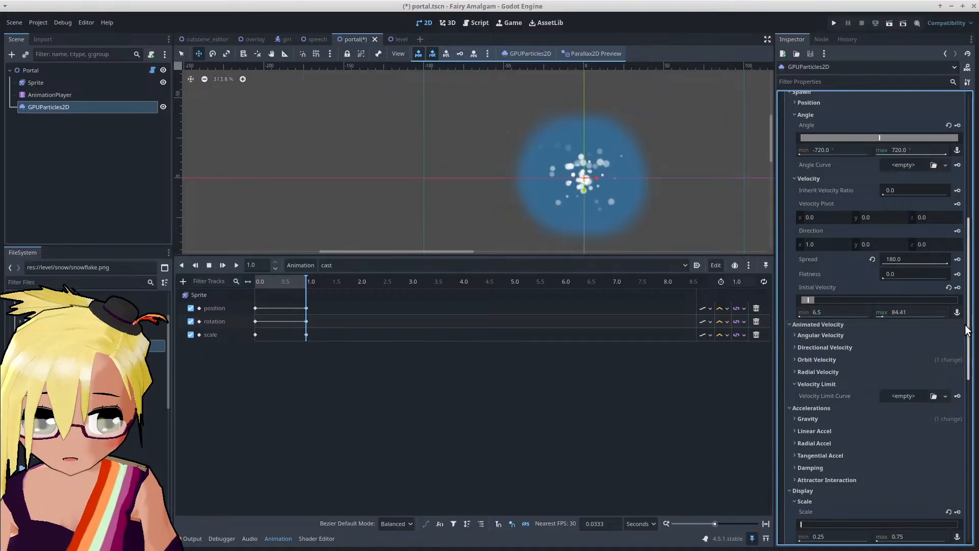
Step: Reset the particle lifetime to its default and raise it to 3.55 s
scroll(960, 251, up, 5)
scroll(959, 239, up, 5)
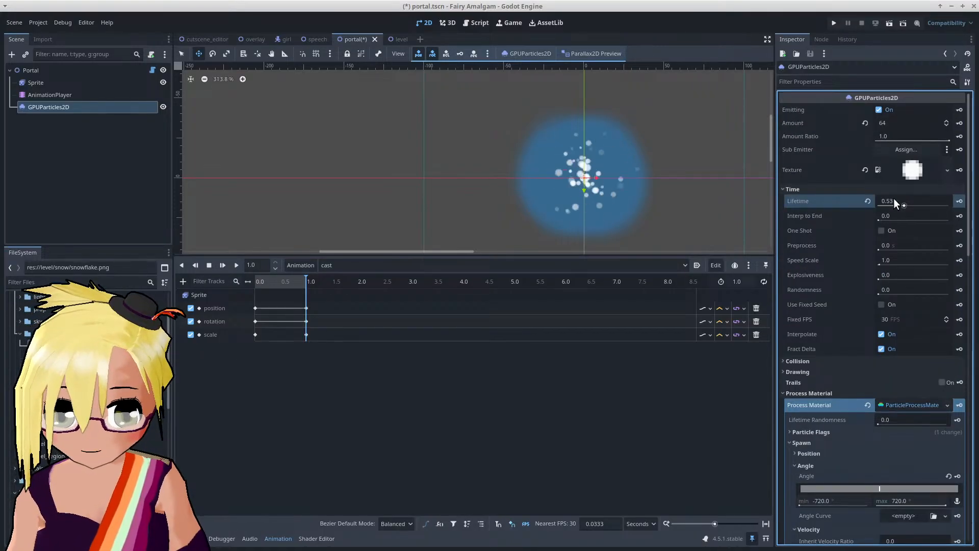
click(868, 201)
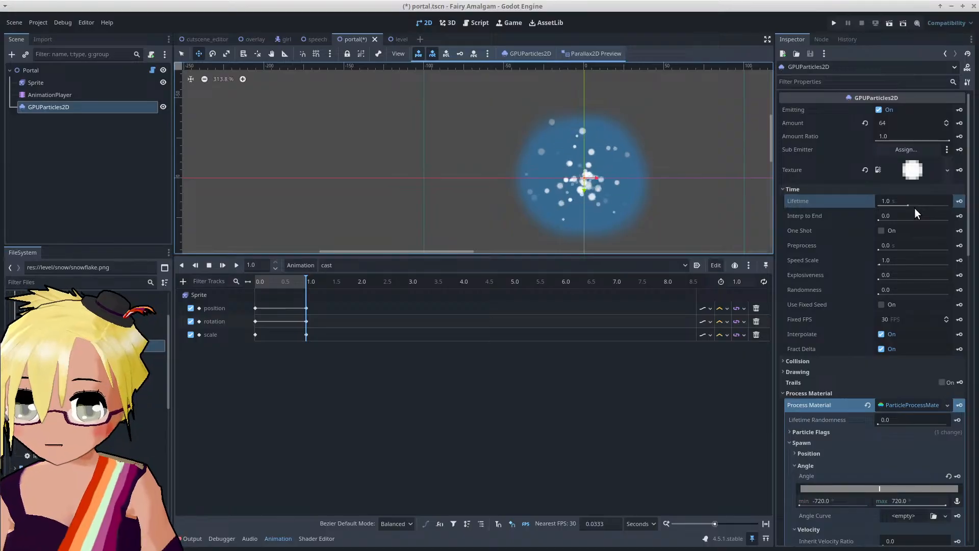
drag(906, 206, 915, 205)
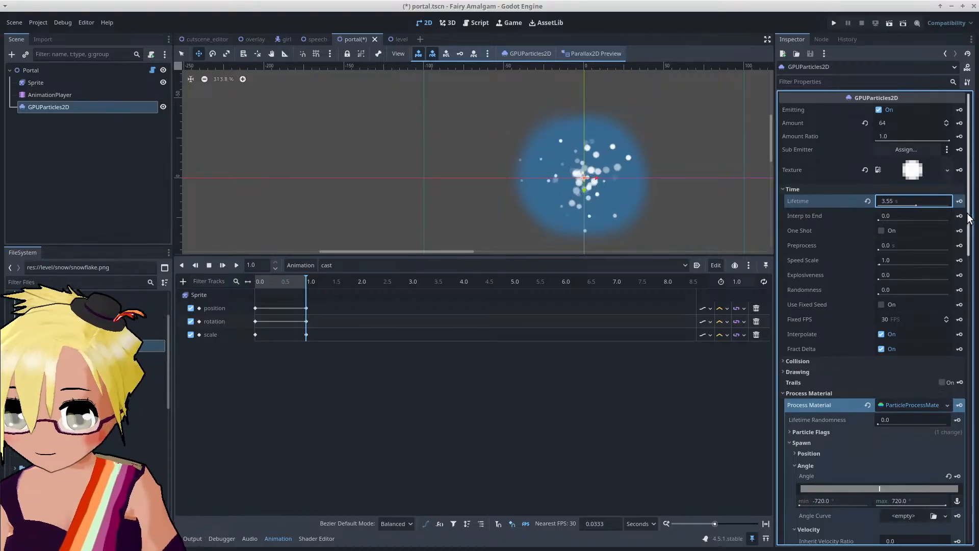
scroll(623, 149, down, 1)
scroll(616, 148, down, 1)
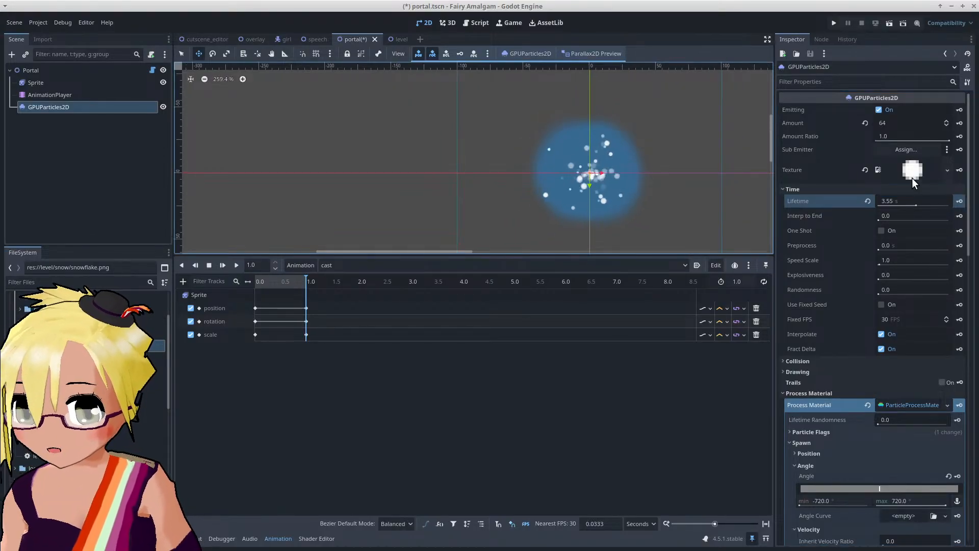
Step: Increase the particle amount to 256
click(901, 123)
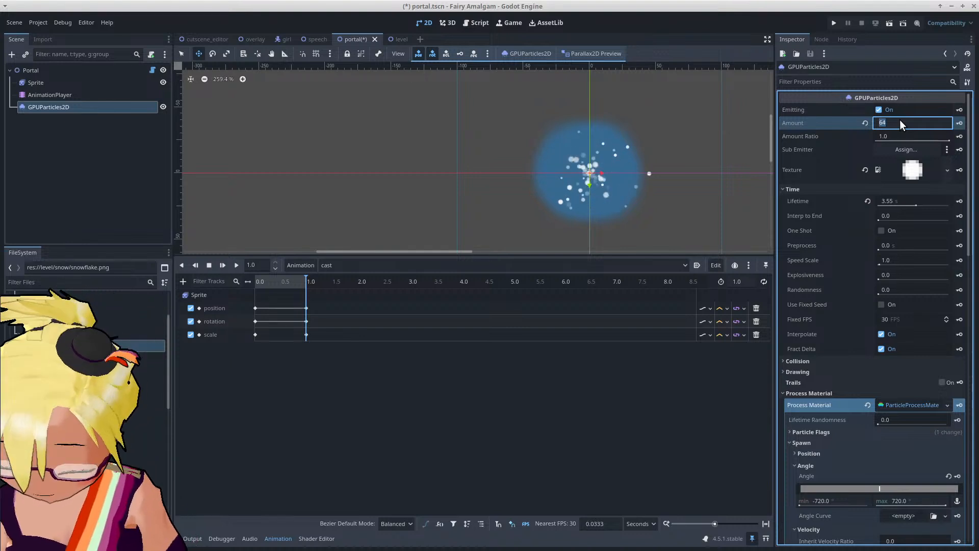
text(256)
key(Return)
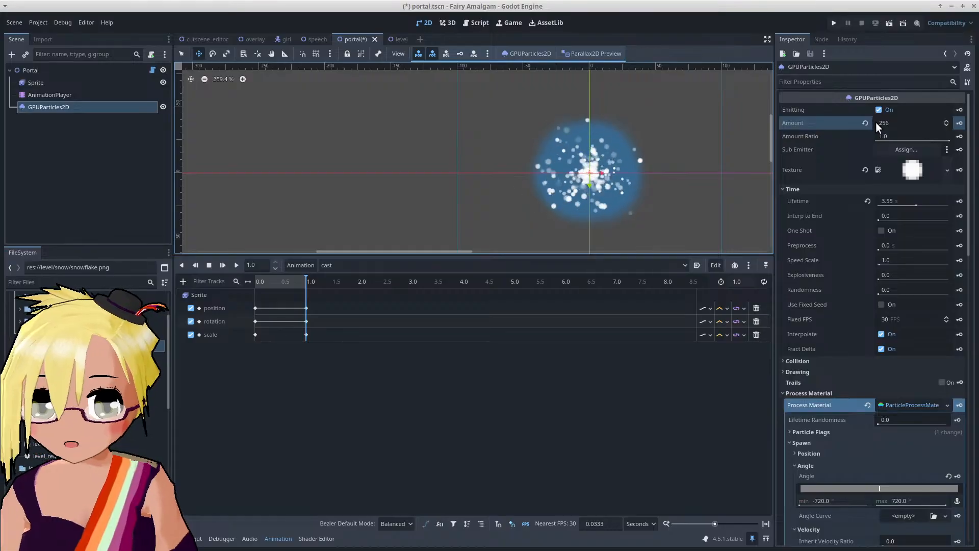
Step: Set the particle amount to 128
click(904, 121)
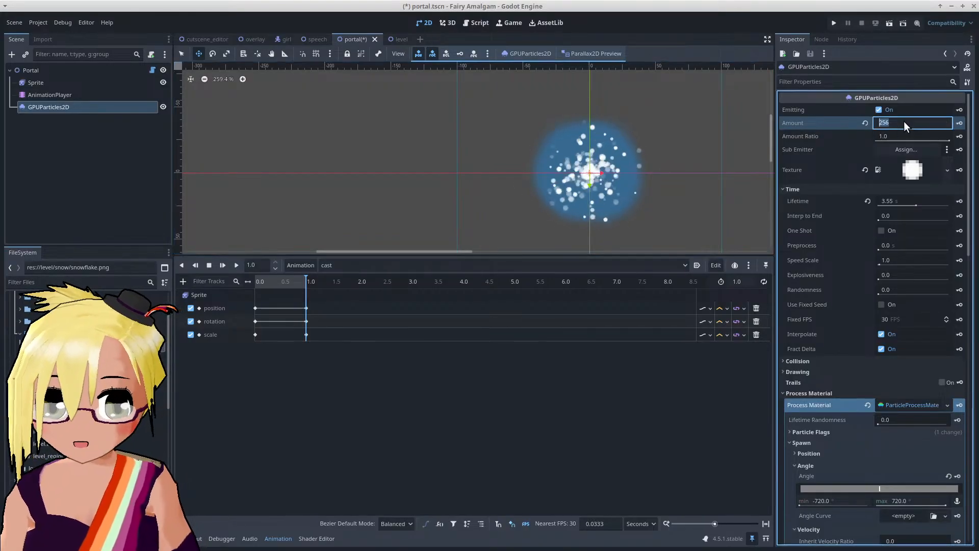
text(128)
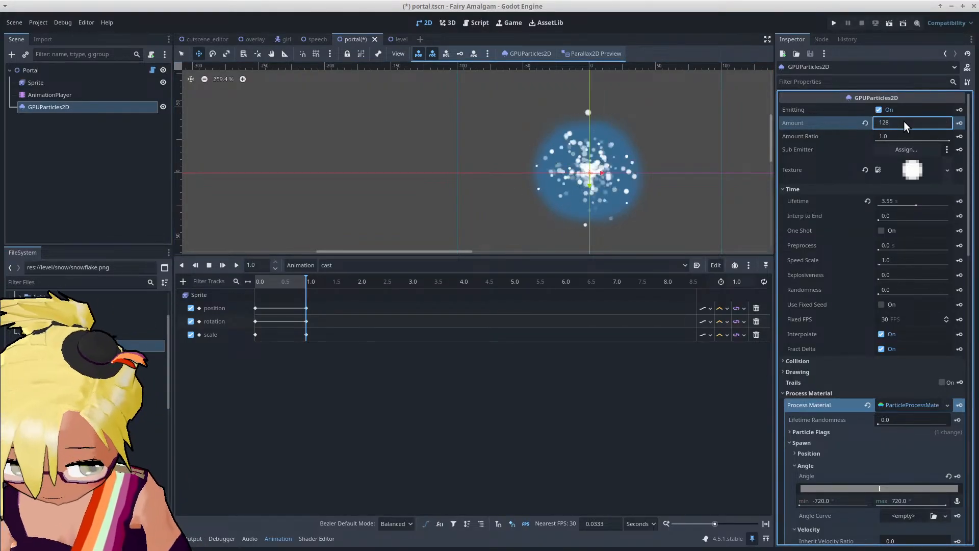
key(Return)
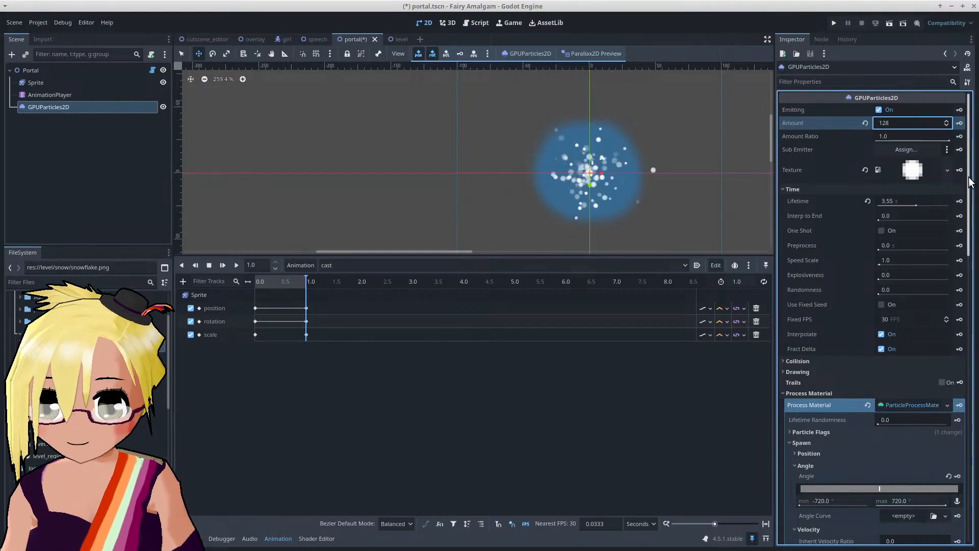
Step: Collapse the Display properties and reduce the orbit velocity range to a minimum of 0.053 and a maximum of 0.234
scroll(954, 234, down, 10)
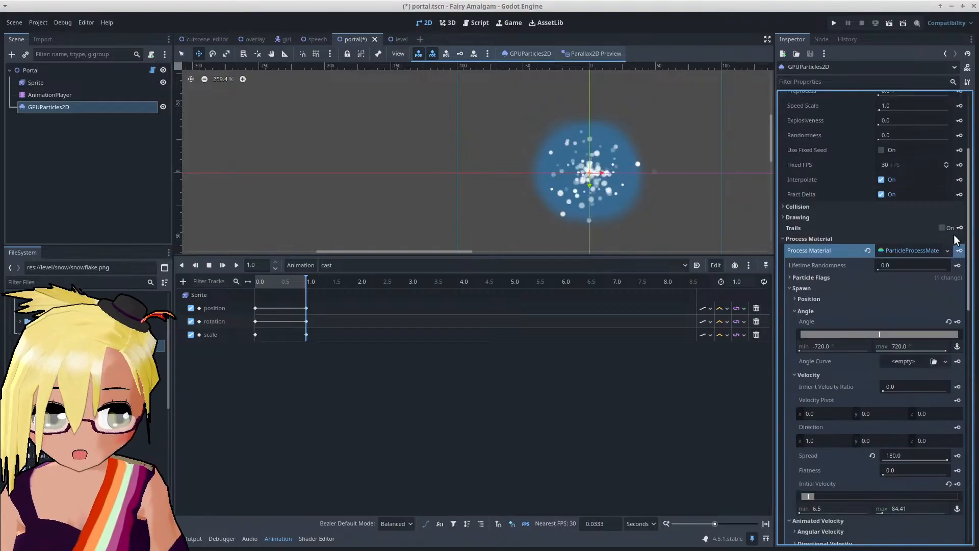
scroll(950, 373, down, 4)
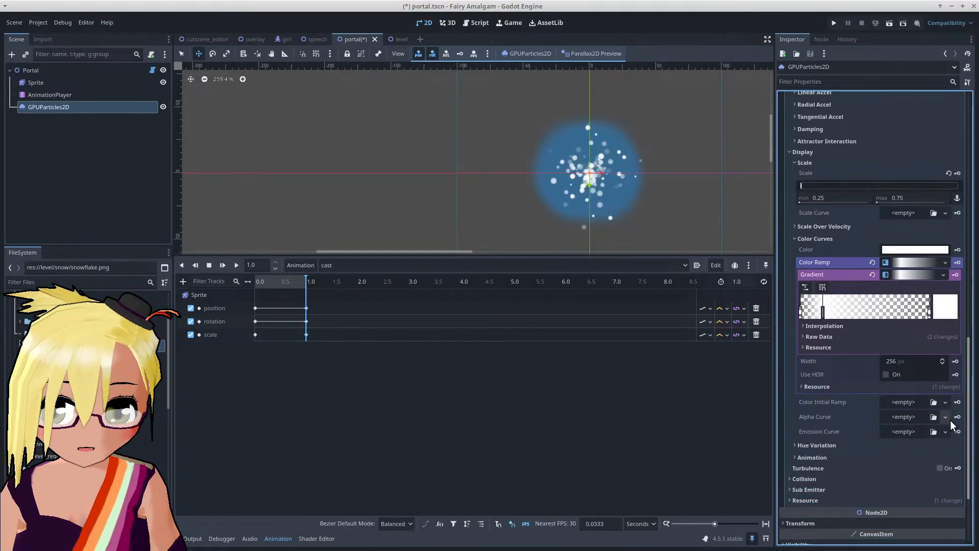
scroll(951, 420, down, 4)
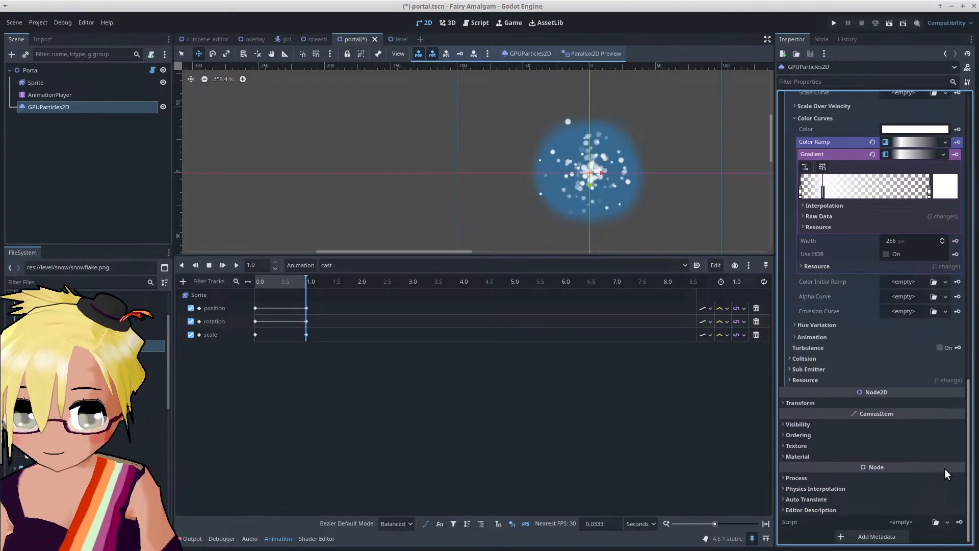
scroll(947, 460, up, 5)
scroll(954, 408, up, 3)
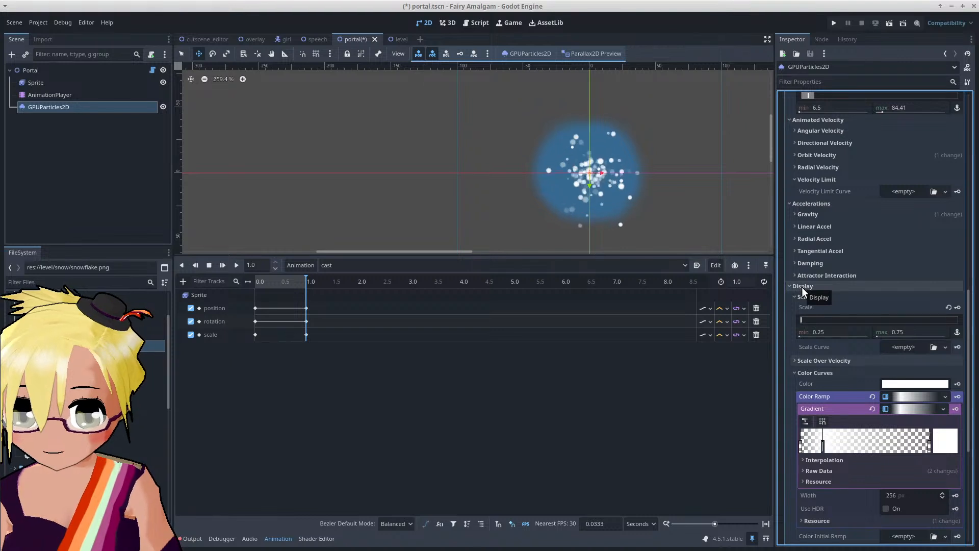
click(802, 288)
click(833, 207)
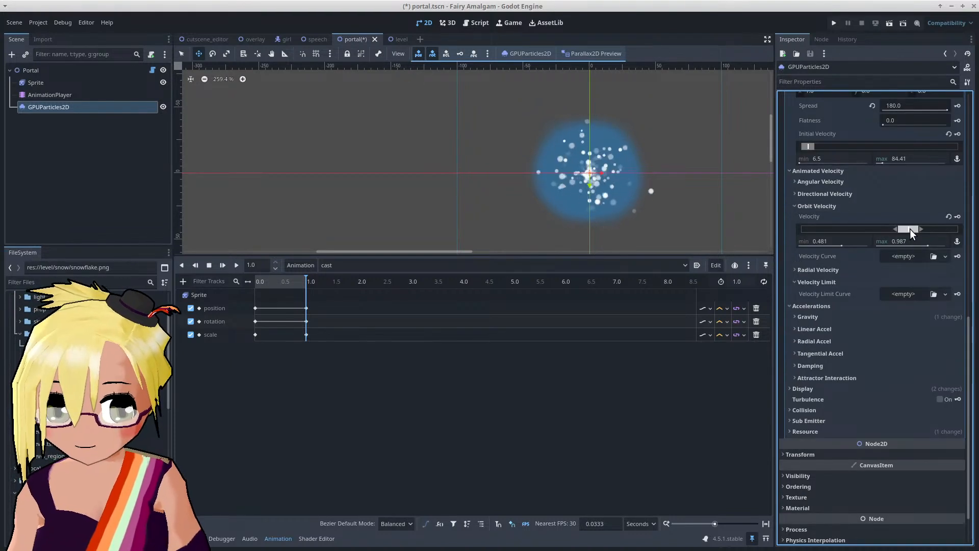
drag(910, 228, 890, 227)
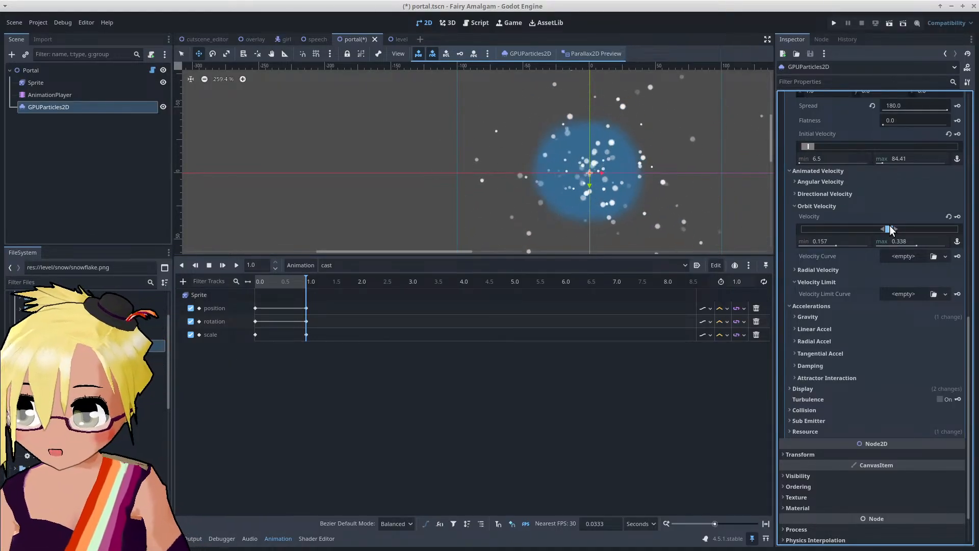
drag(890, 228, 885, 228)
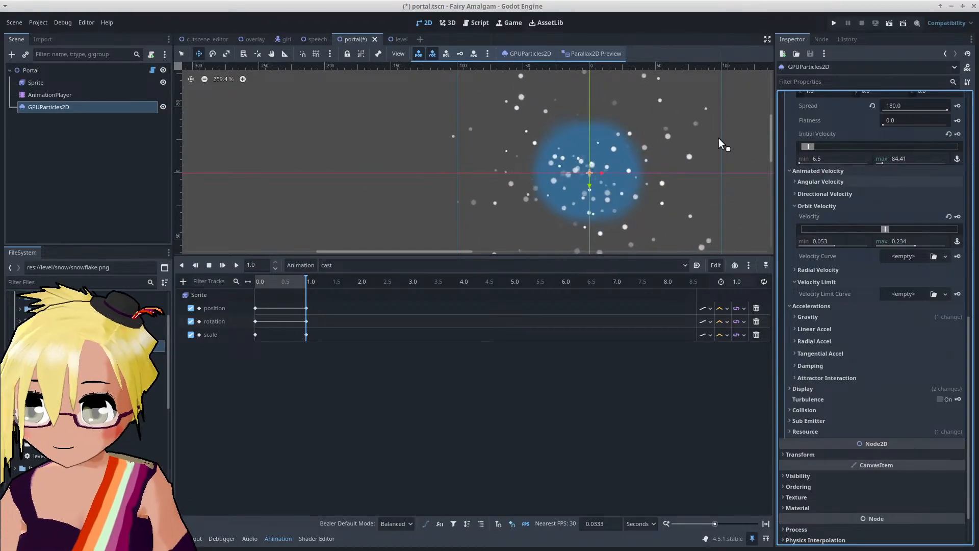
Step: Shorten the particle lifetime to 1.88 s
scroll(667, 137, down, 3)
scroll(664, 137, down, 2)
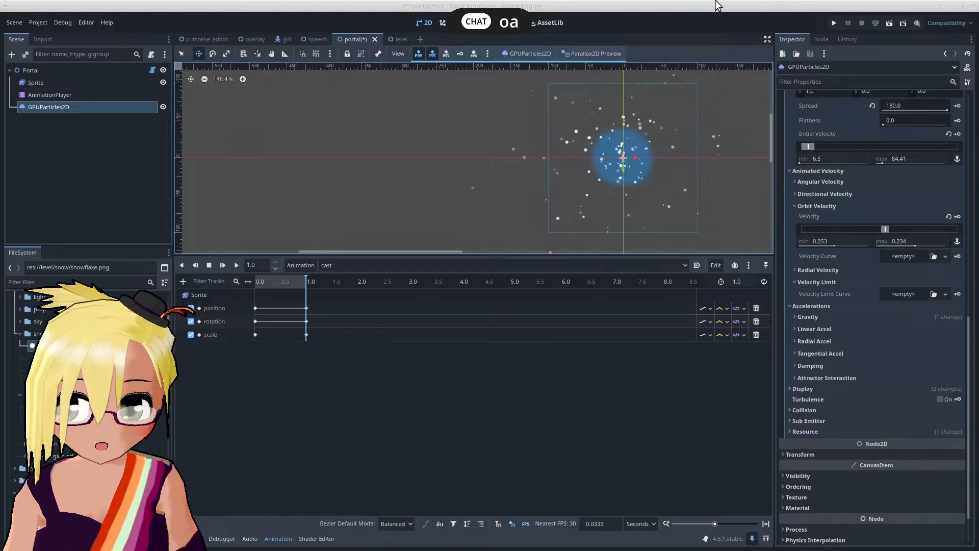
scroll(650, 156, up, 4)
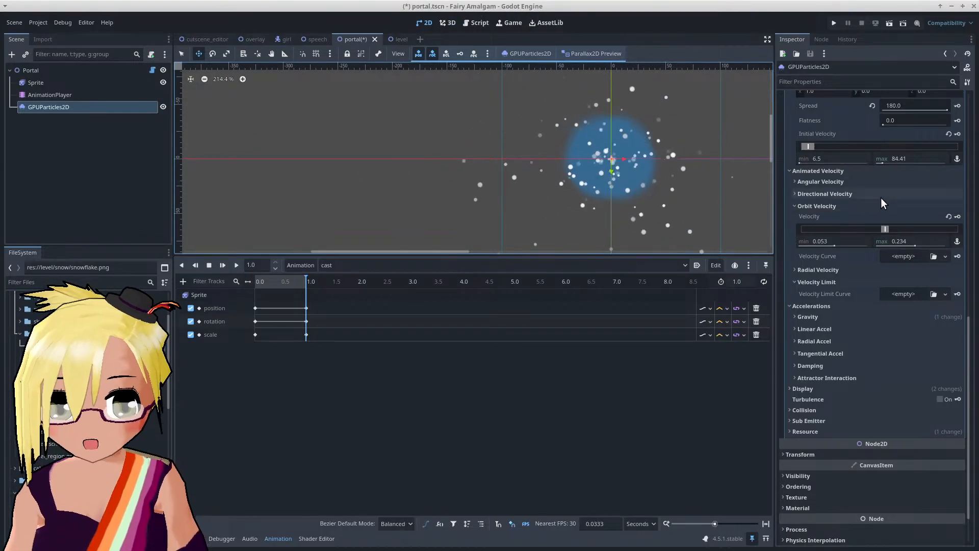
scroll(881, 200, up, 10)
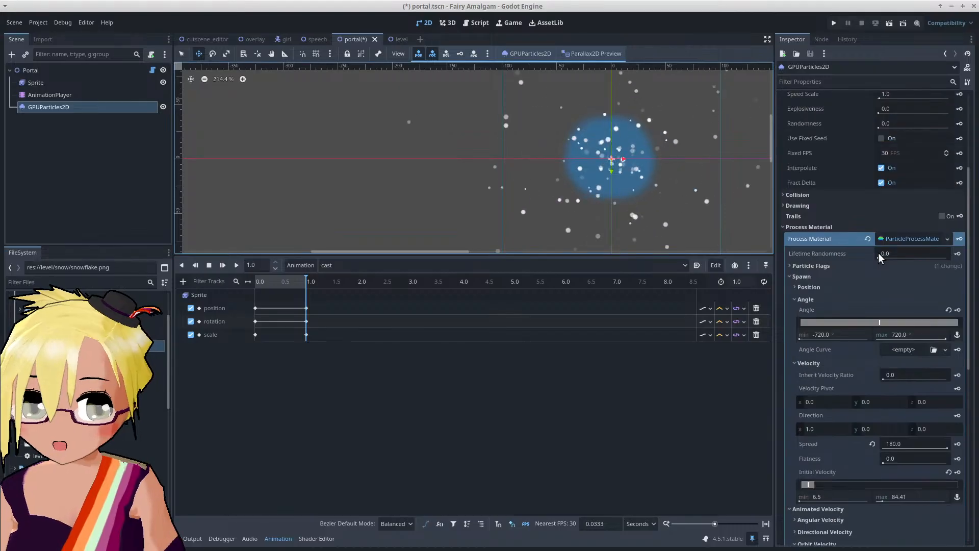
drag(915, 152, 912, 154)
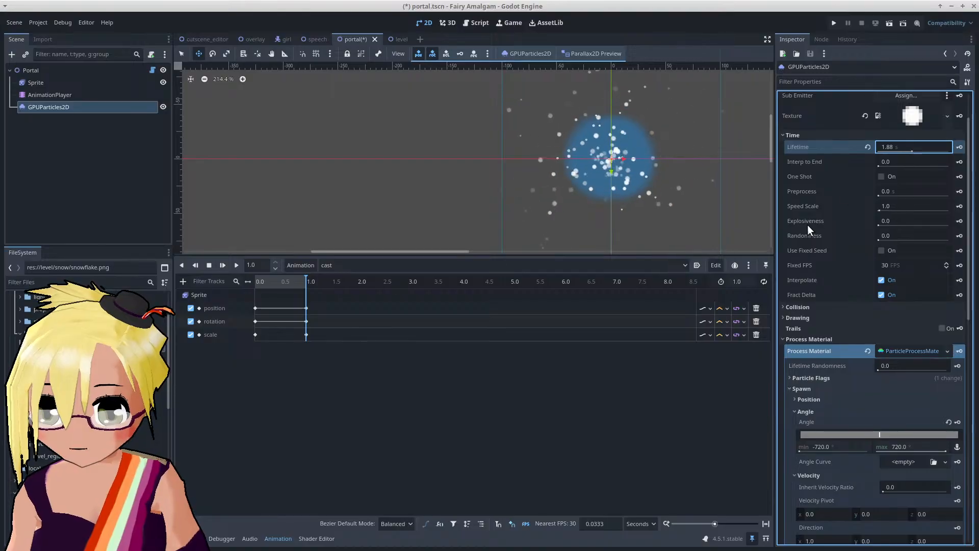
Step: Reduce the maximum initial velocity of the particles to 42.2, keeping the minimum at 6.5
scroll(826, 247, down, 4)
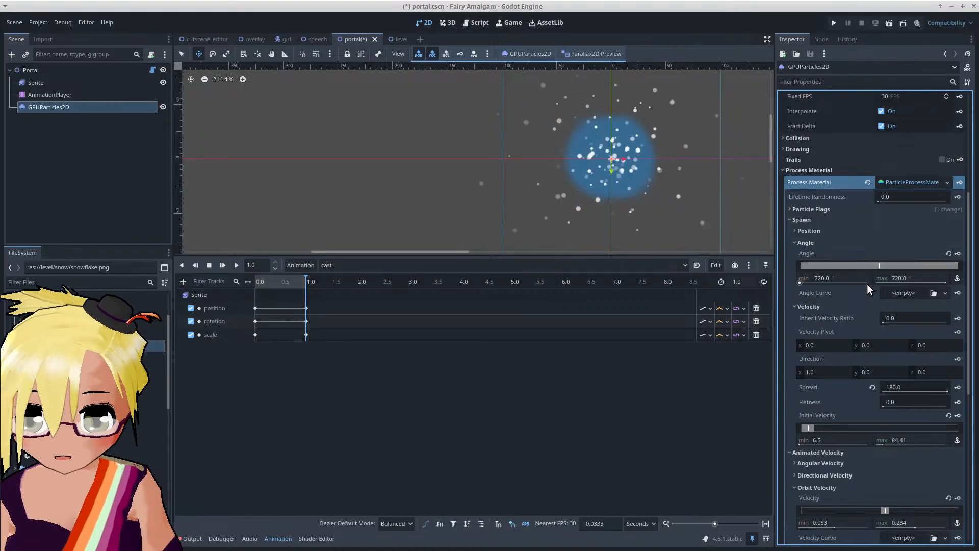
scroll(862, 314, down, 3)
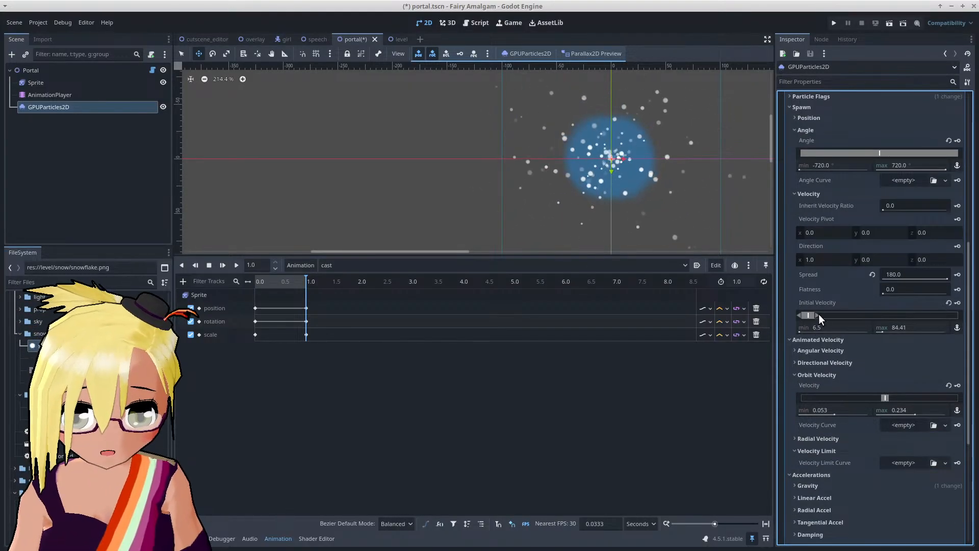
drag(816, 316, 808, 318)
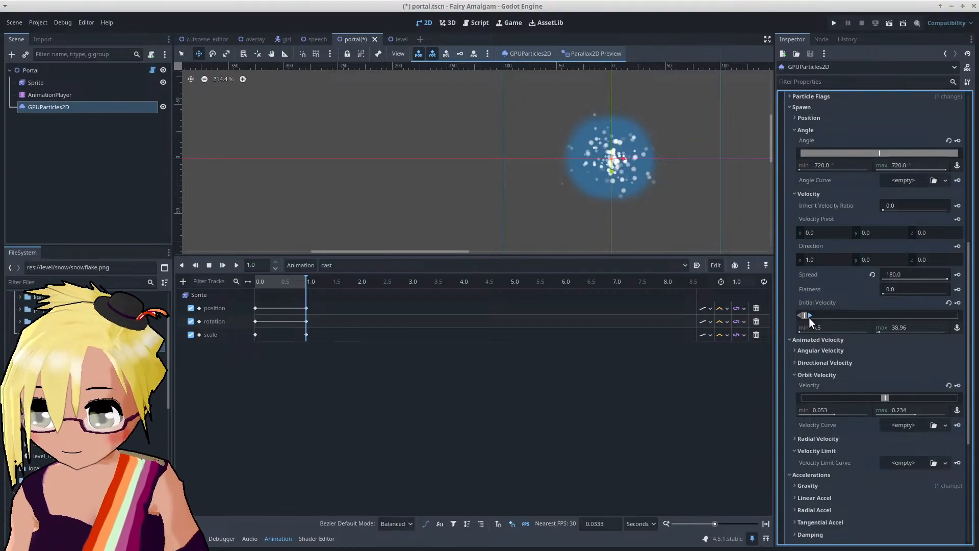
drag(808, 318, 810, 318)
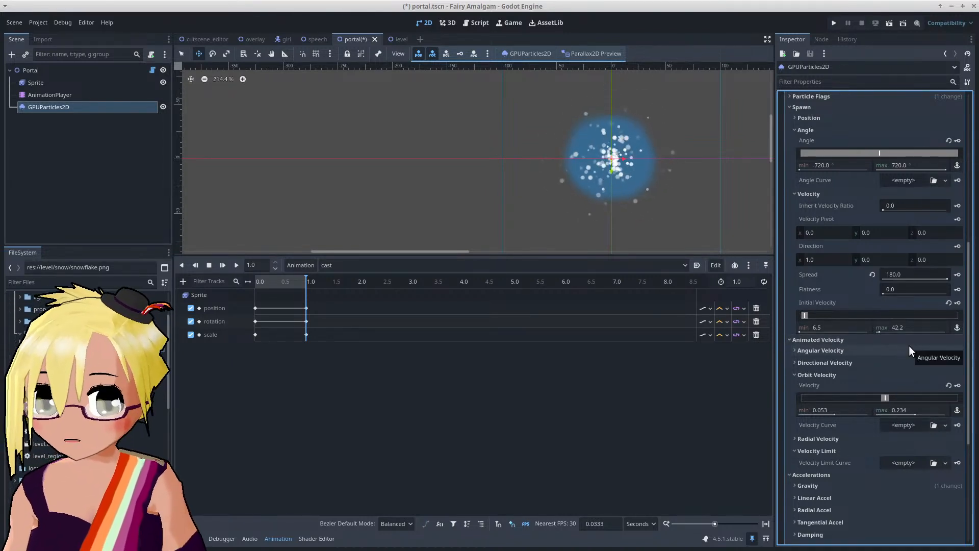
scroll(873, 405, down, 8)
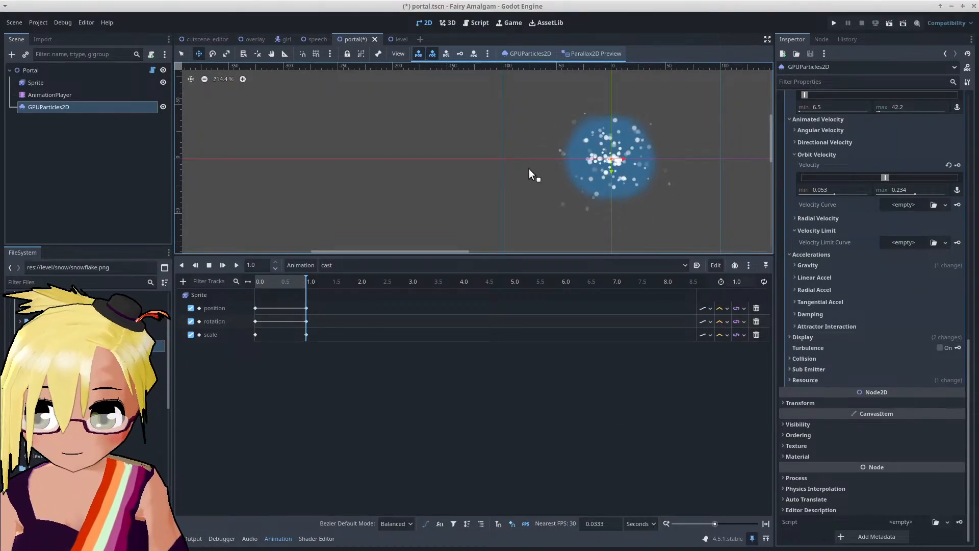
scroll(675, 174, up, 3)
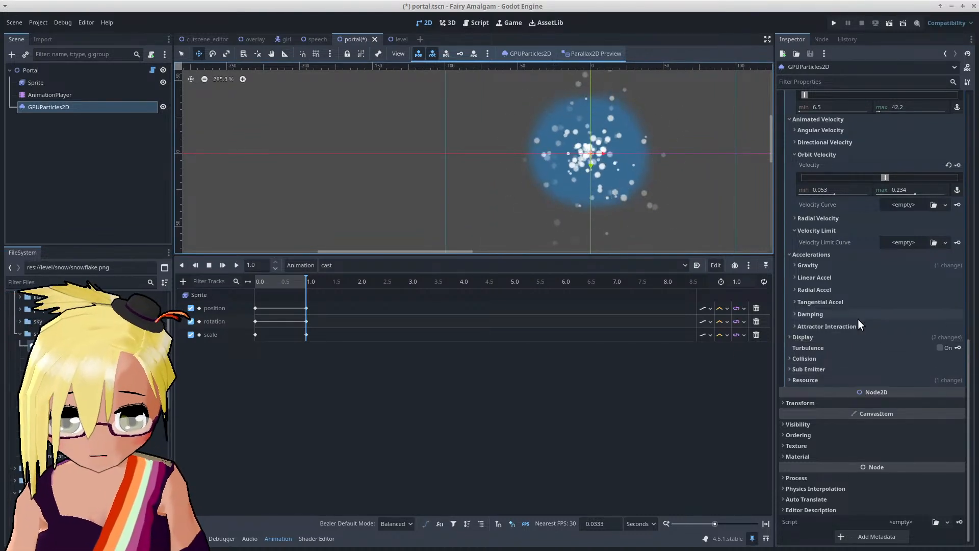
scroll(850, 305, up, 10)
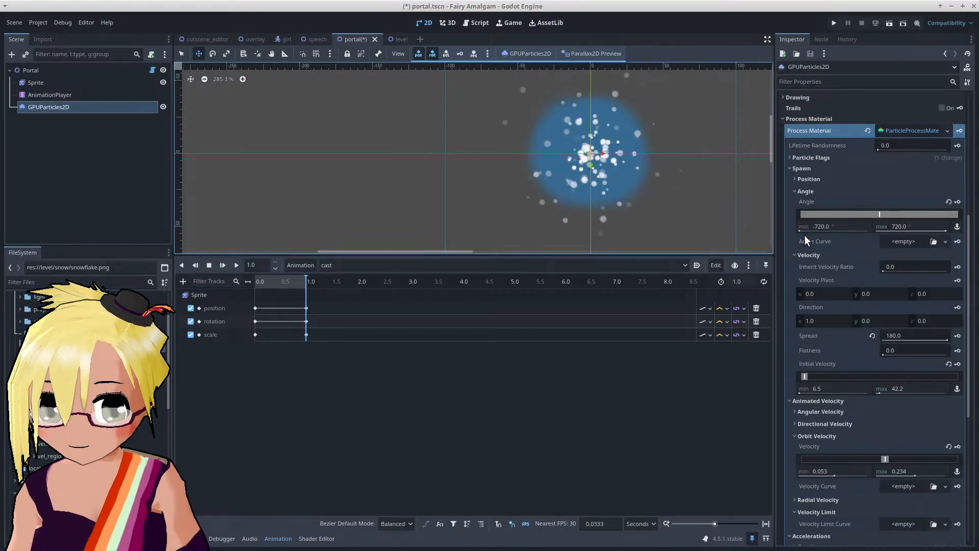
Step: Assign a new CurveTexture as the particles' scale curve in the Display properties and open its curve for editing
click(789, 169)
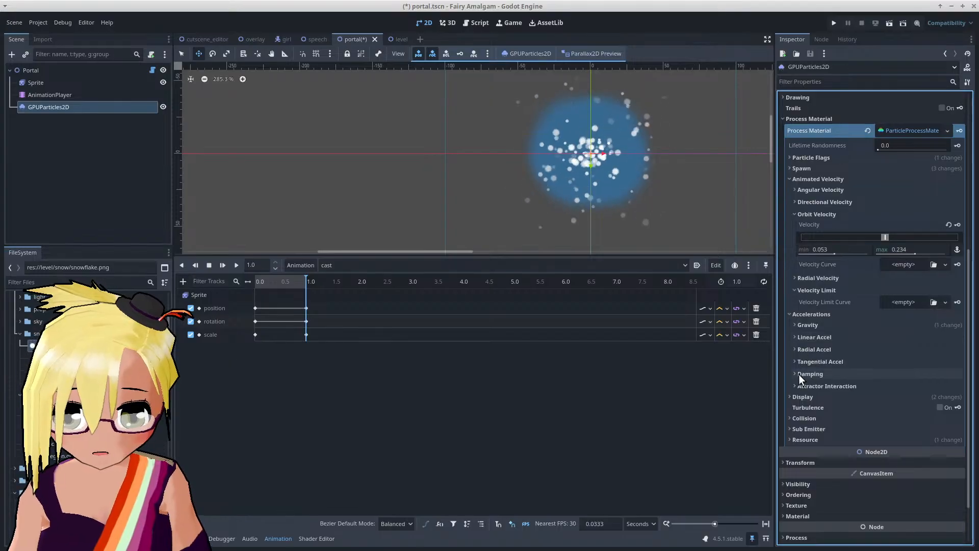
click(791, 397)
scroll(794, 393, down, 5)
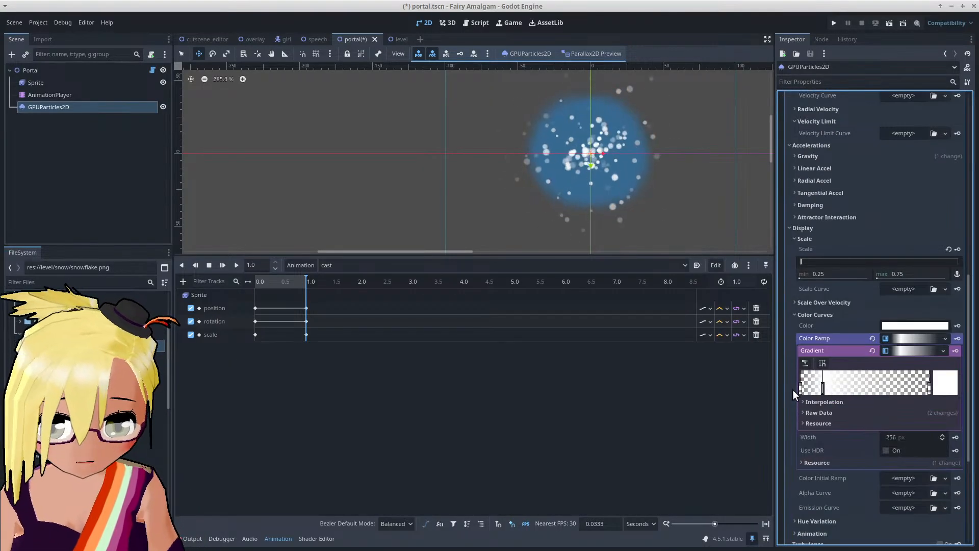
scroll(790, 367, down, 2)
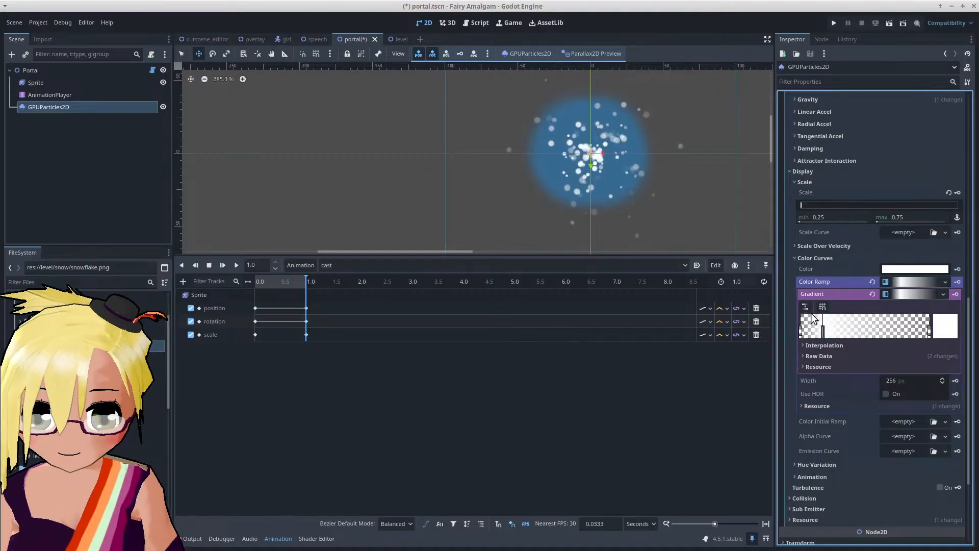
click(904, 230)
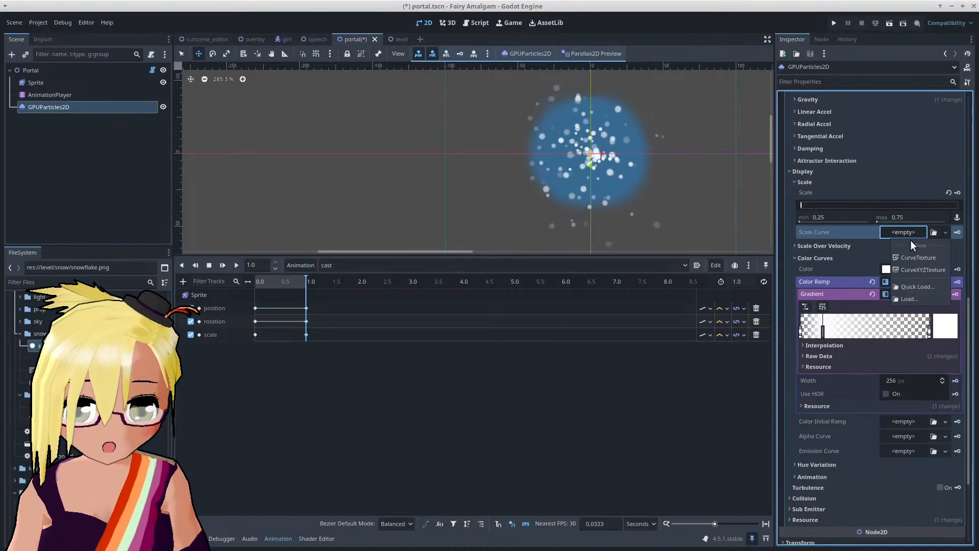
click(918, 258)
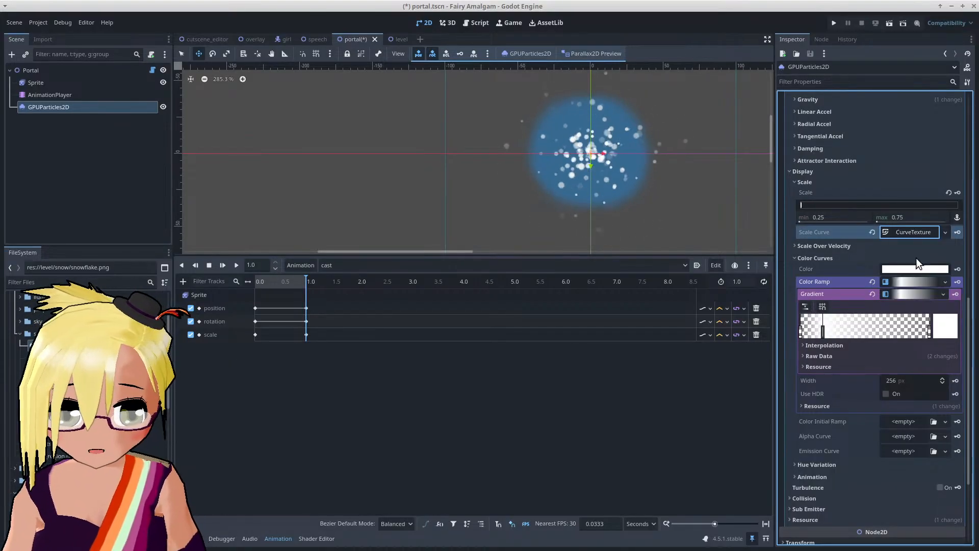
click(908, 228)
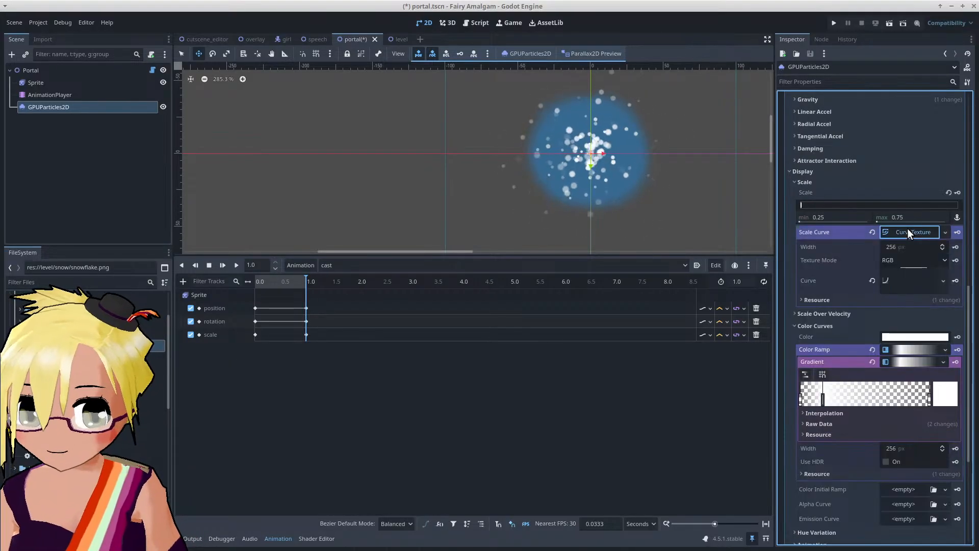
click(895, 279)
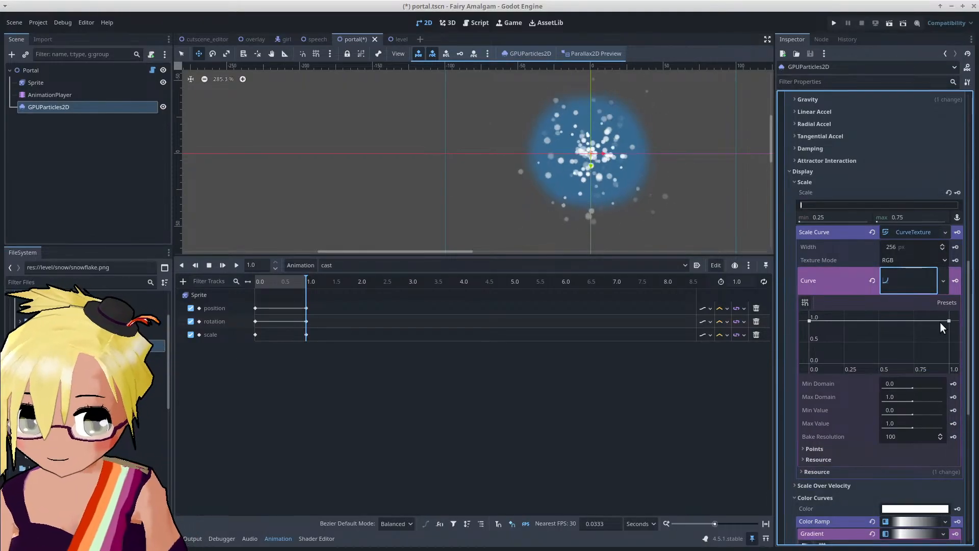
Step: Shape the scale curve to start at (0, 0) with a tangent of about 66° and ease up to 1.0, and collapse the curve editor
drag(809, 321, 800, 367)
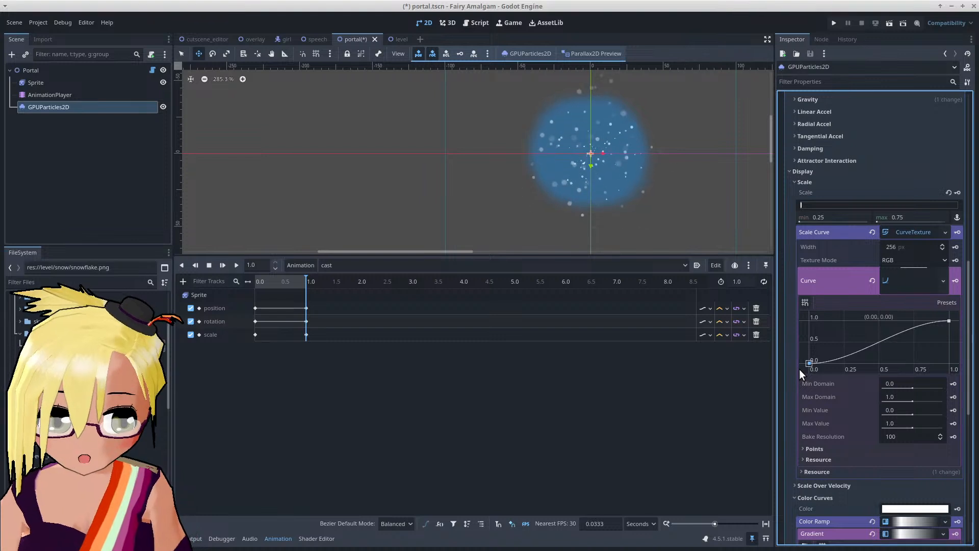
drag(824, 361, 824, 353)
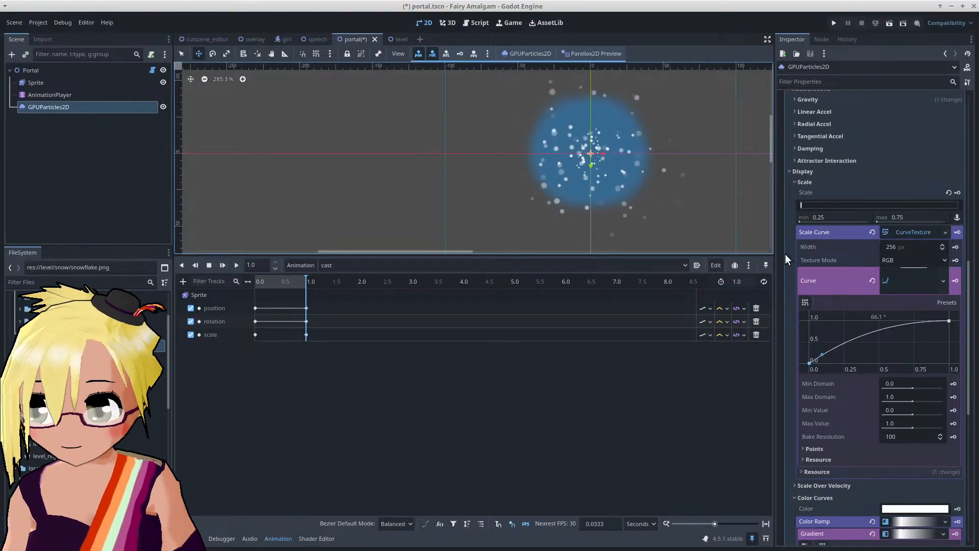
click(897, 282)
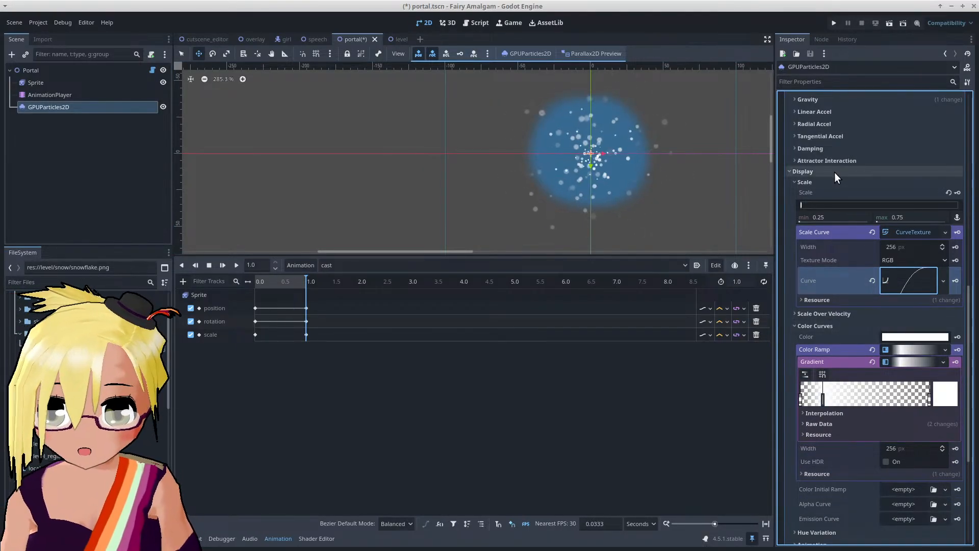
Step: Try maximum particle scales of 4 and 0.4, followed by a minimum scale of 4.35
click(902, 214)
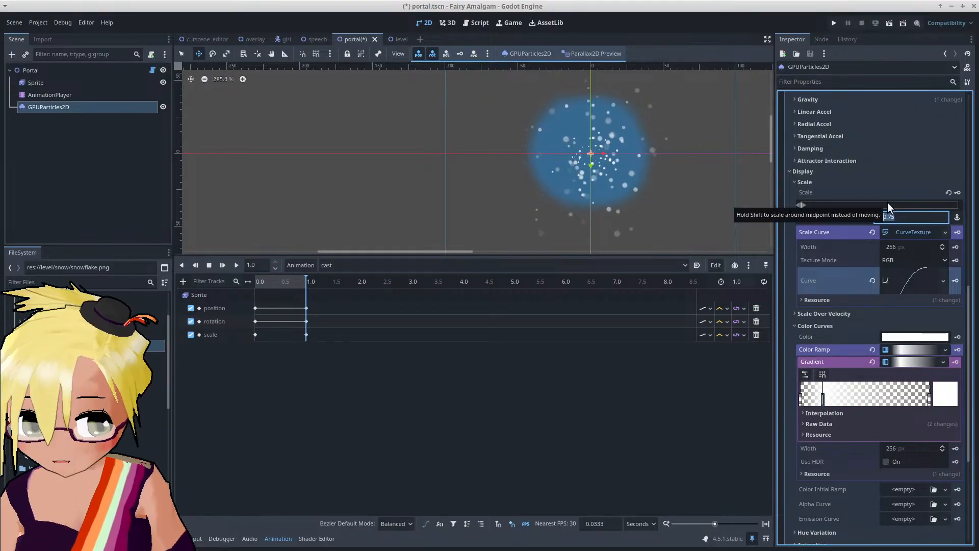
text(4)
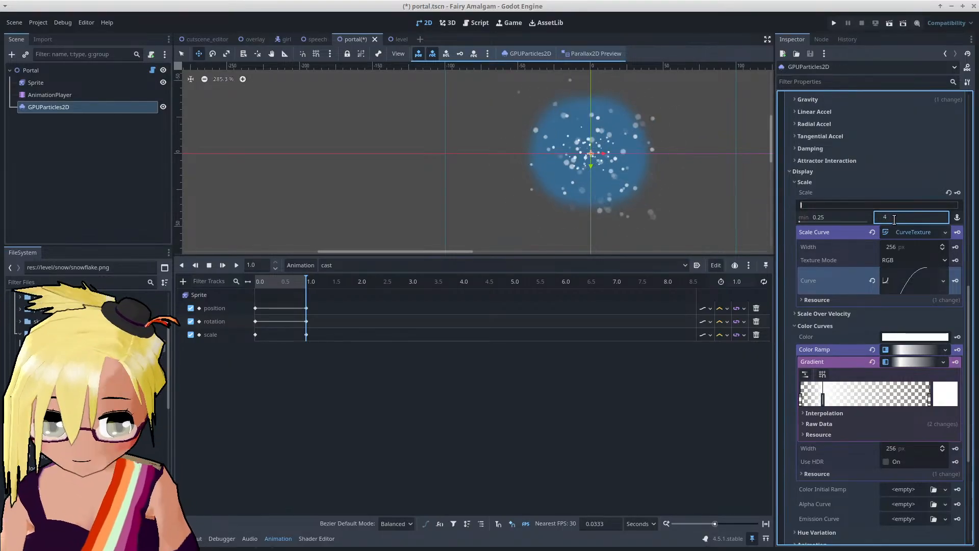
key(Return)
click(897, 218)
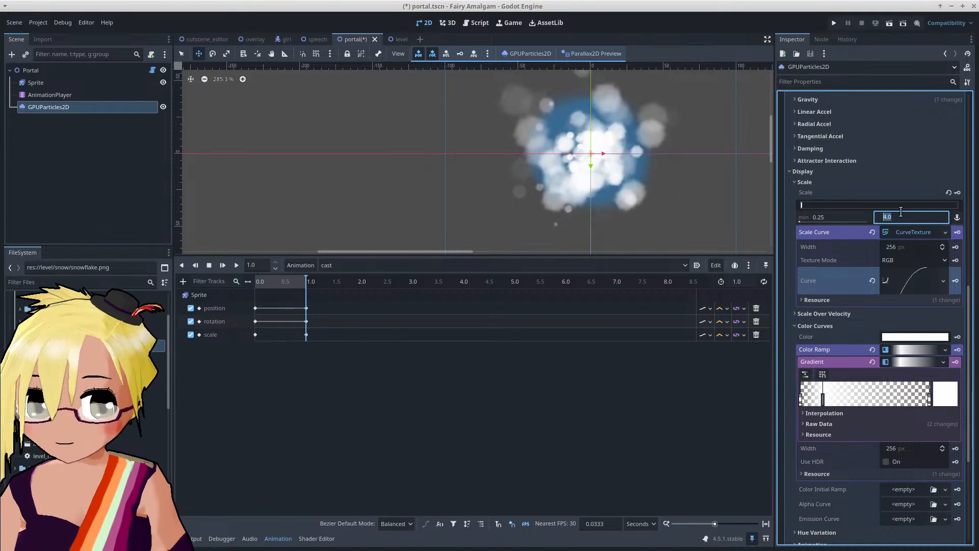
text(.4)
key(Return)
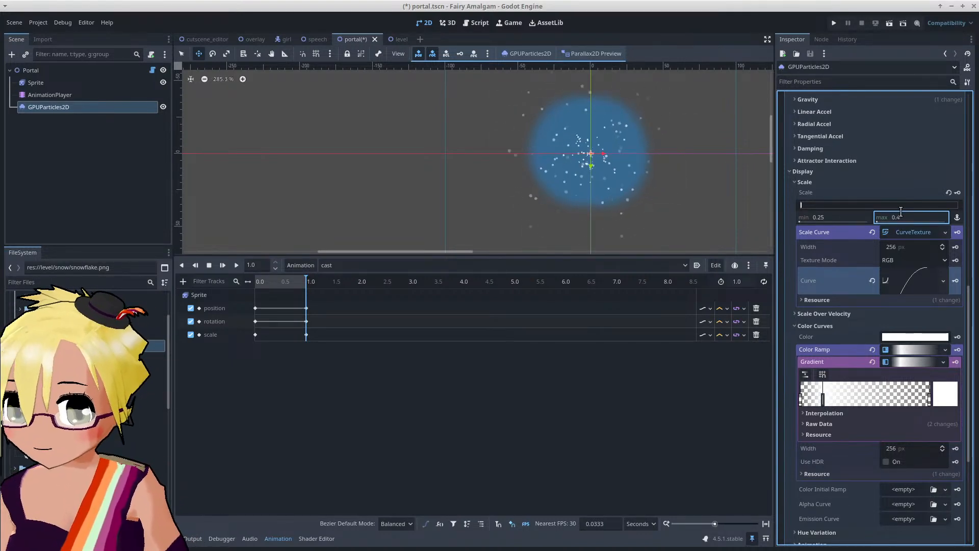
click(835, 216)
text(4.35)
key(Return)
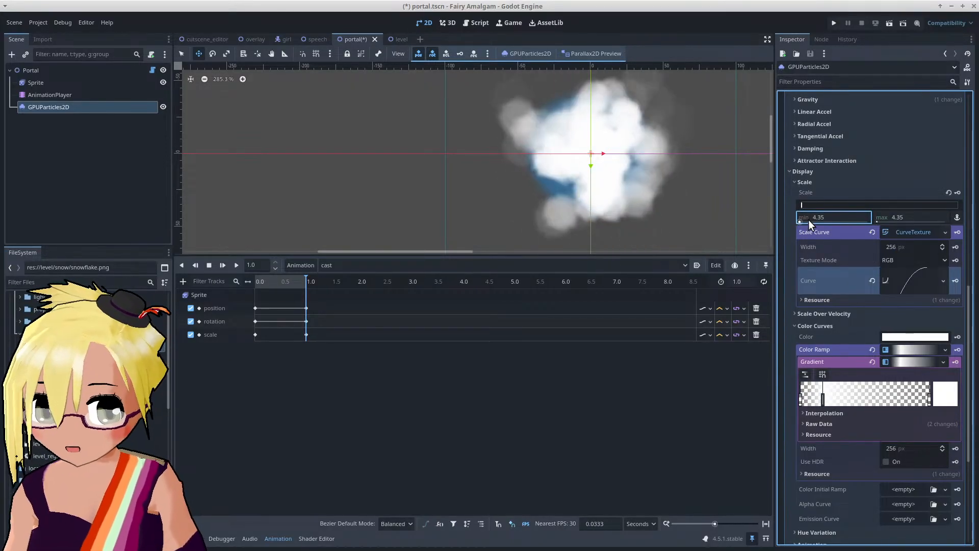
Step: Set the particle scale range to a minimum of 0.4 and a maximum of 0.6, and save the portal scene
click(808, 220)
key(BackSpace)
text(0.4)
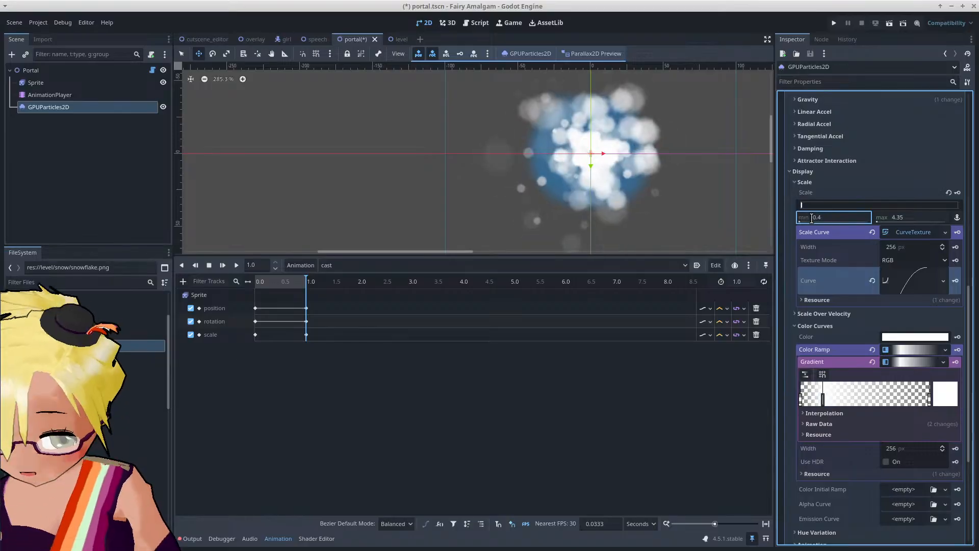
click(912, 215)
text(0.6)
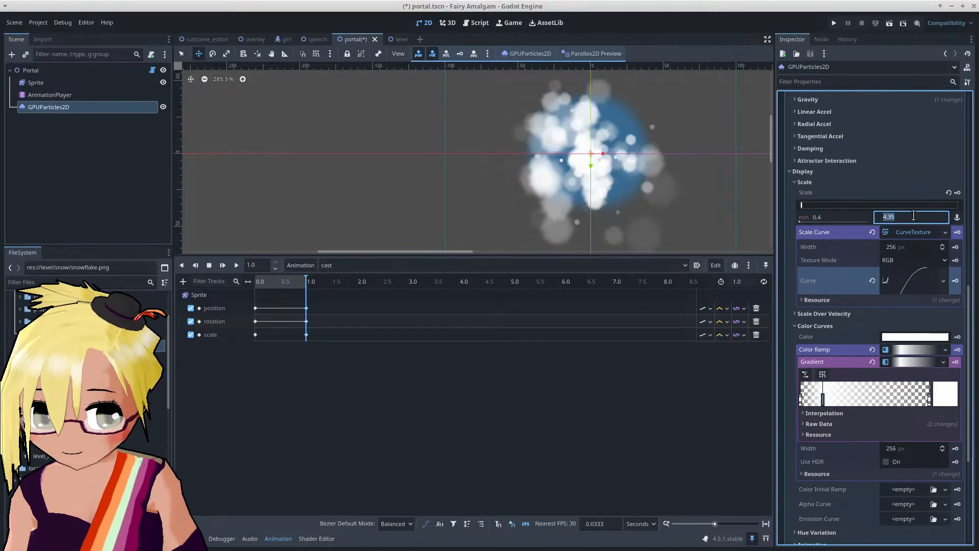
key(Return)
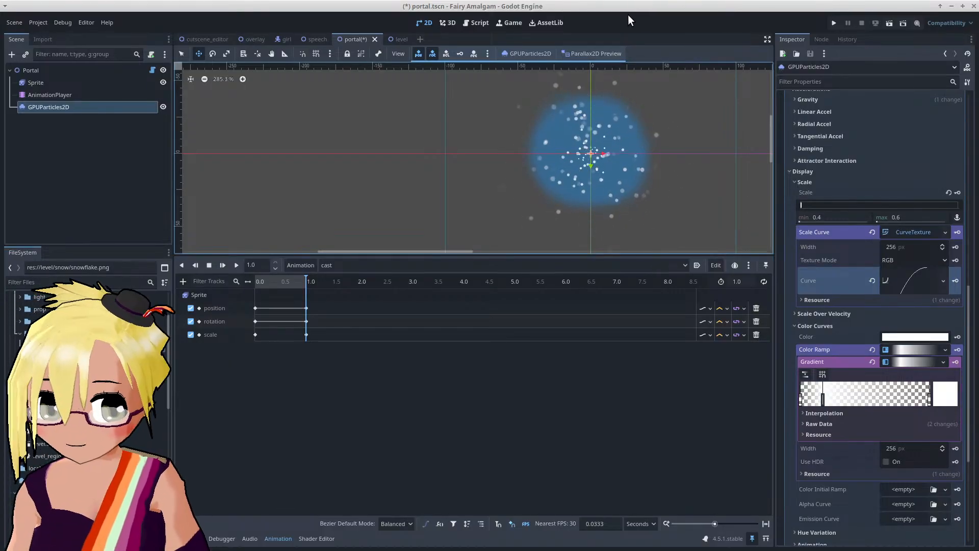
key(ctrl+s)
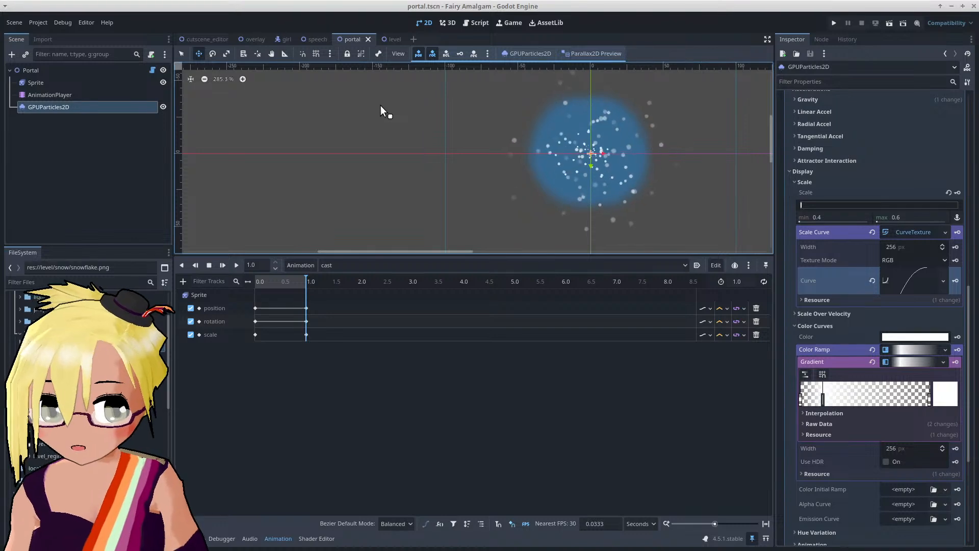
Step: Examine the portal's particle effect up close and from farther away in the level scene
click(389, 39)
scroll(400, 172, up, 3)
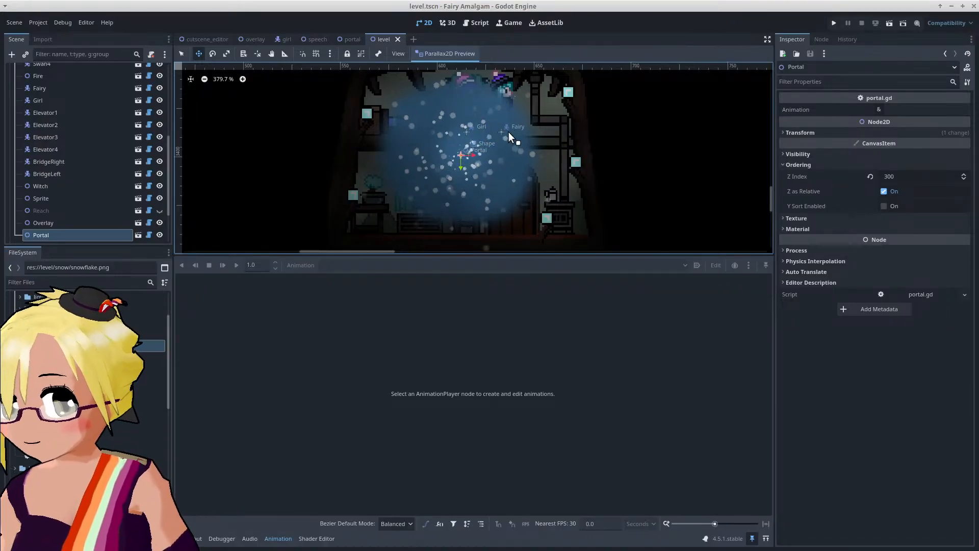
scroll(522, 100, up, 11)
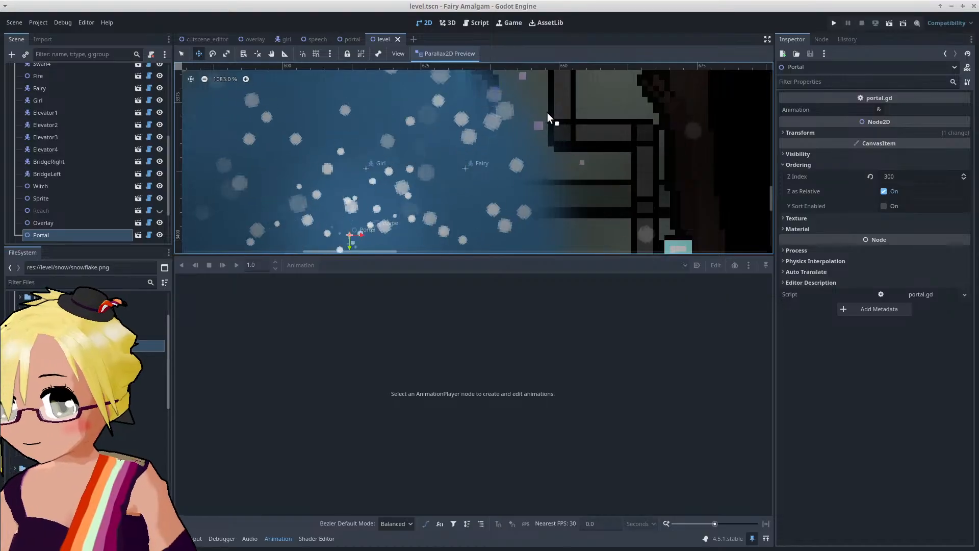
scroll(441, 164, down, 5)
scroll(441, 162, down, 7)
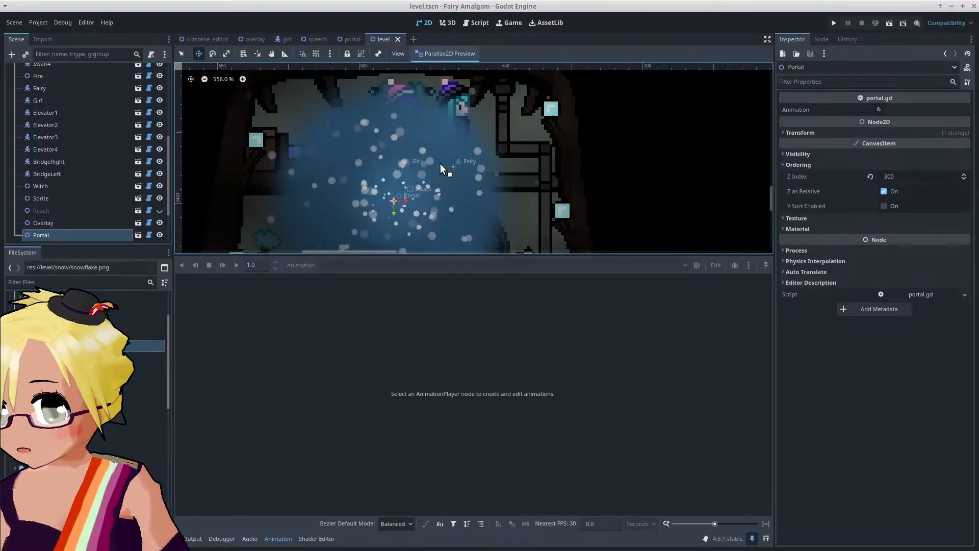
scroll(441, 163, up, 2)
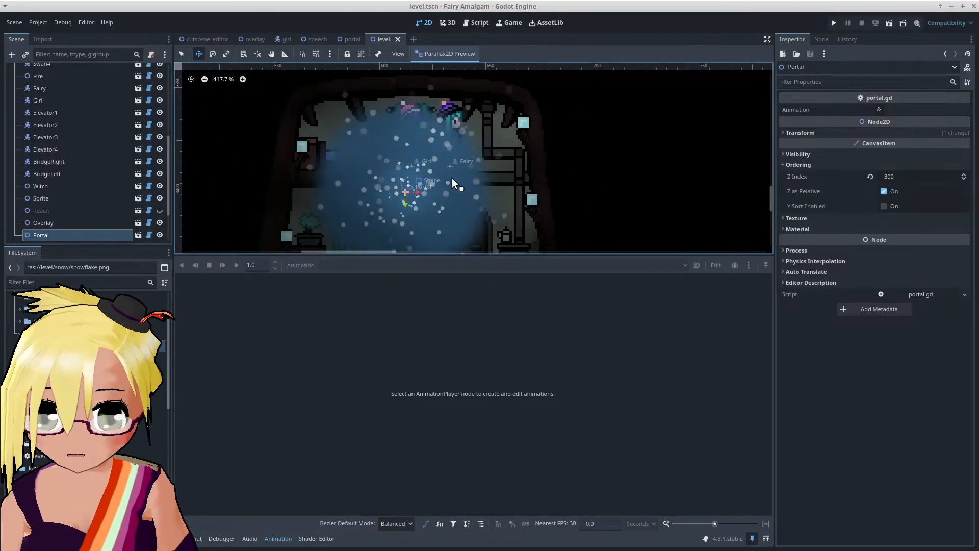
scroll(452, 178, down, 1)
middle_drag(453, 177, 548, 135)
scroll(548, 133, down, 1)
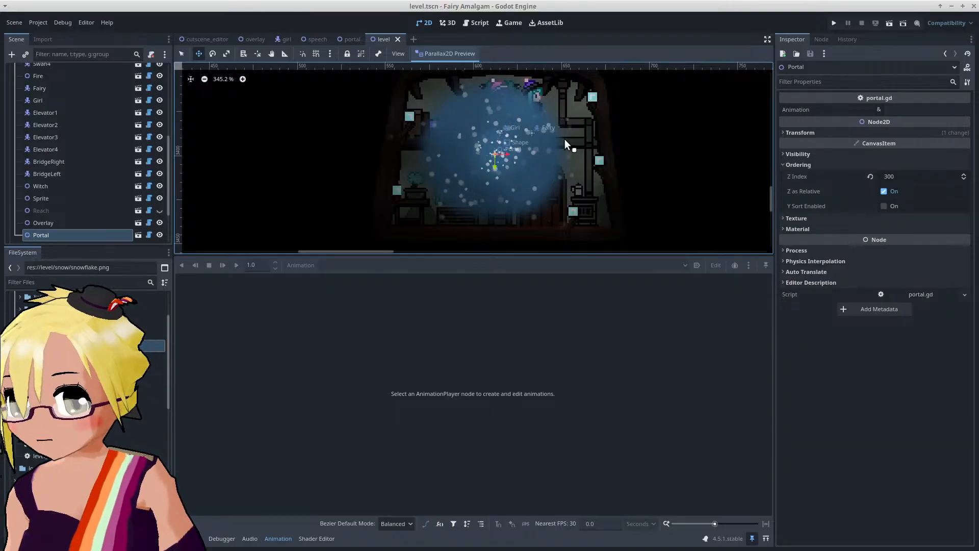
Step: Run the game from the first save slot to check the portal effect, and close the game window
click(834, 24)
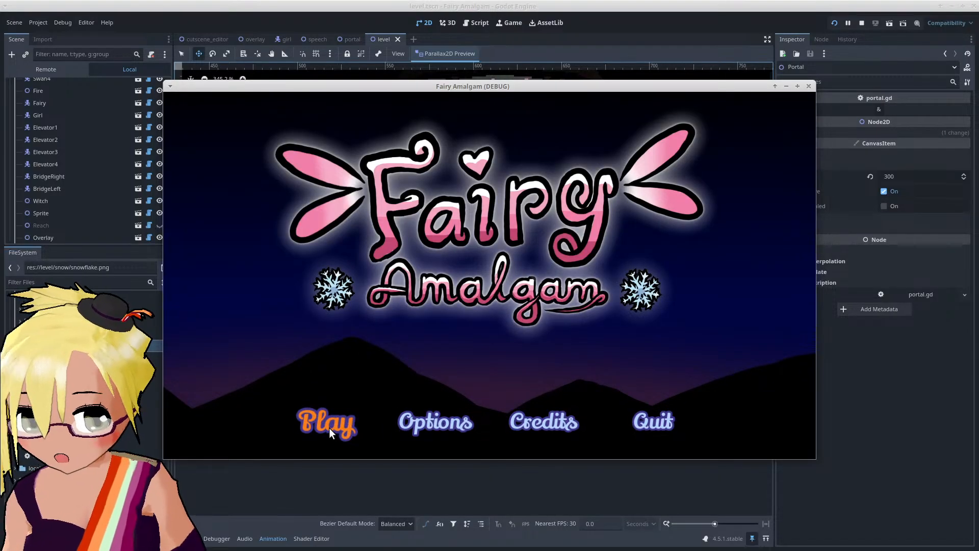
click(335, 427)
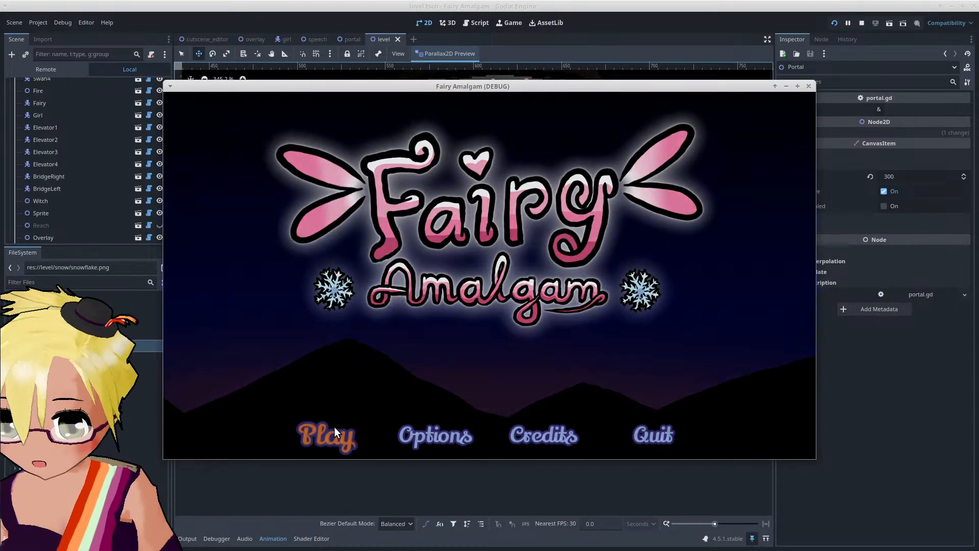
click(327, 282)
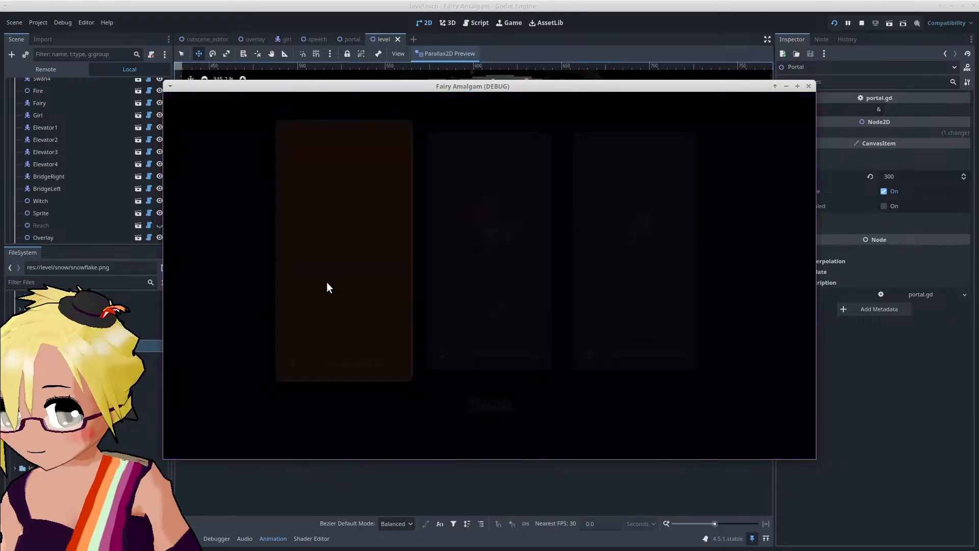
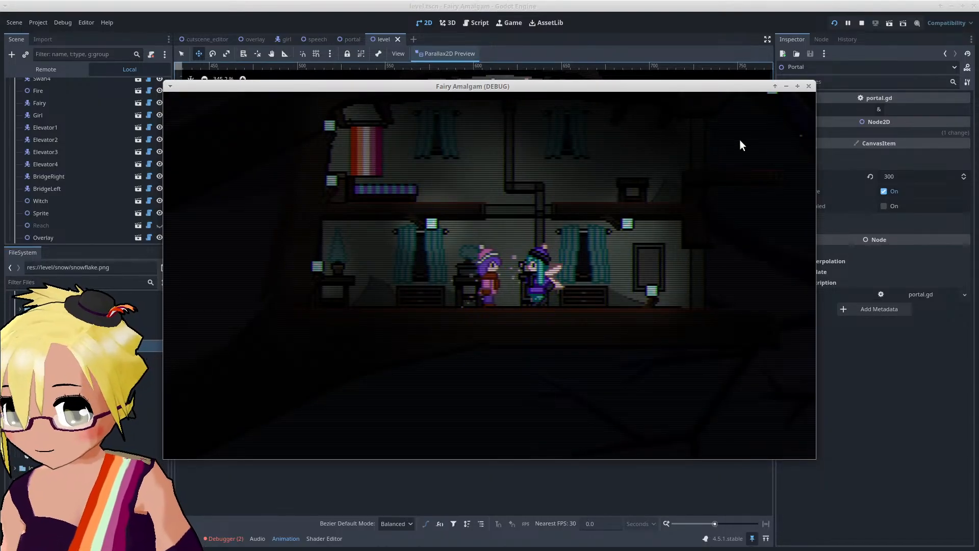
click(810, 88)
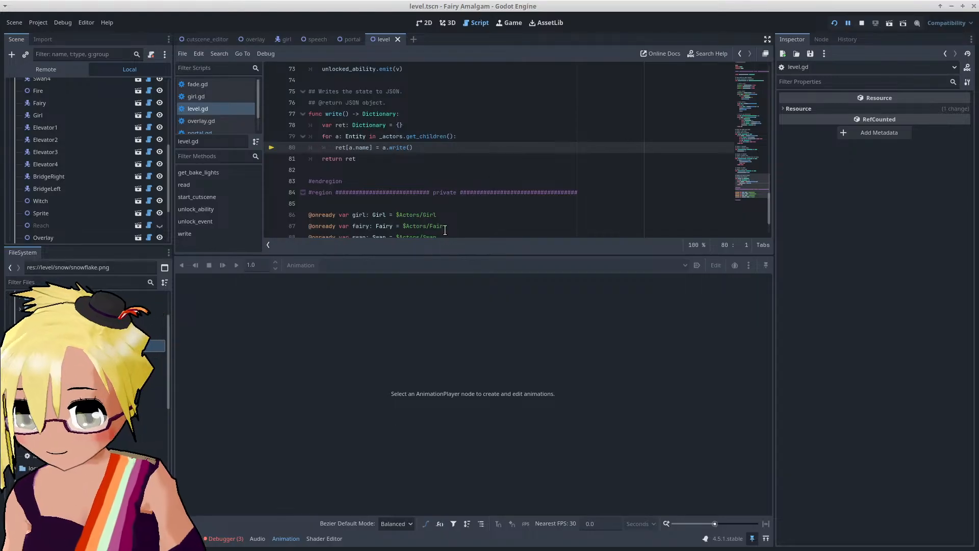
Step: Make the main editing area taller and return to the portal scene in the 2D view
drag(452, 255, 459, 349)
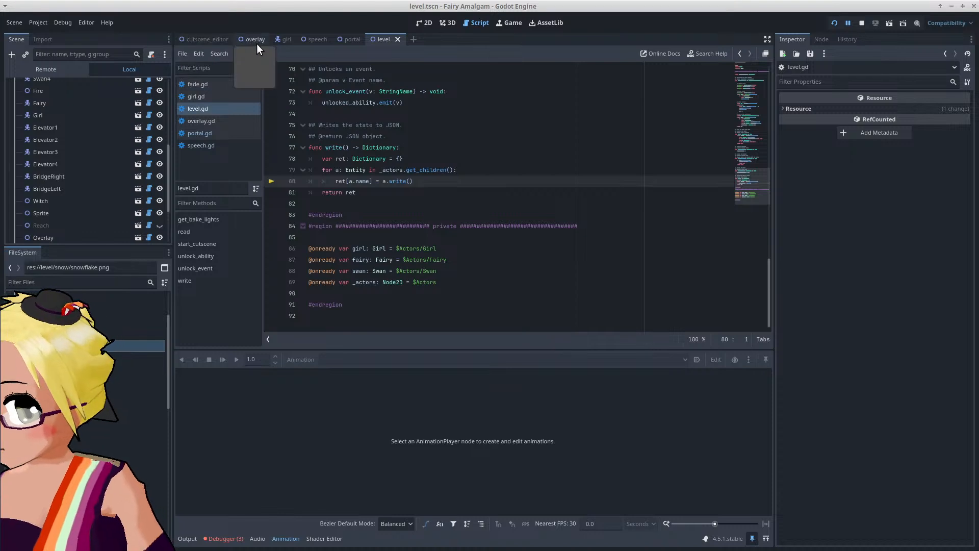
click(347, 40)
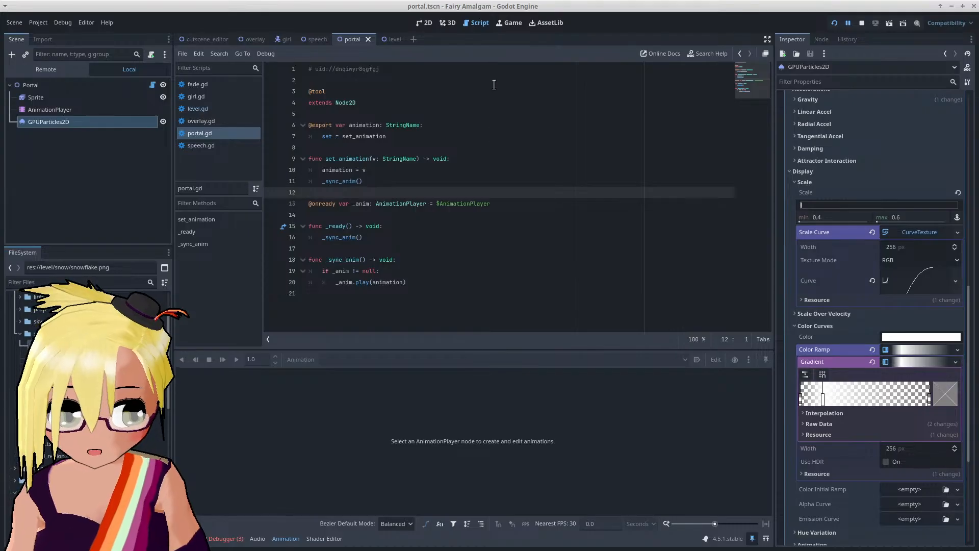
click(428, 23)
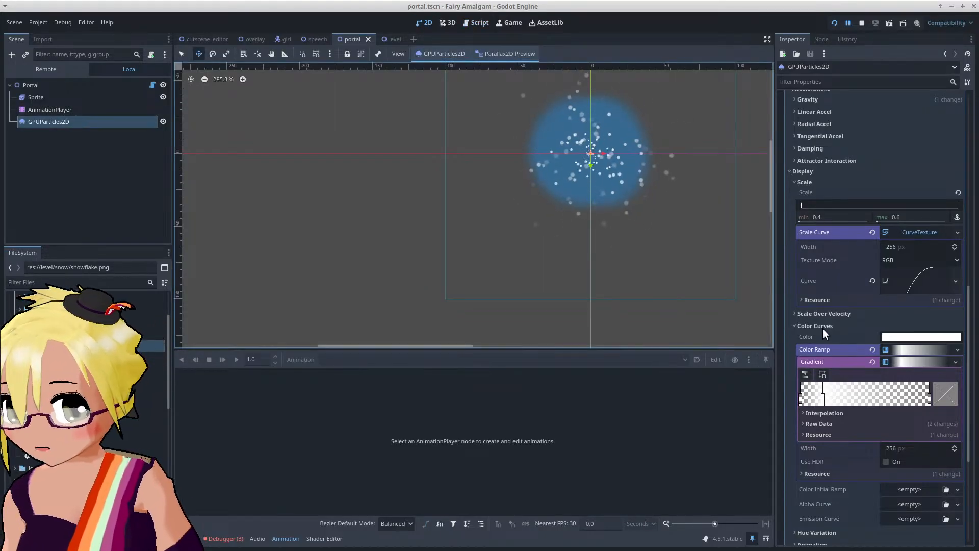
Step: Set the particle color to the pale blue b8c4f9 in the GPUParticles2D color curves and save the portal scene
click(910, 338)
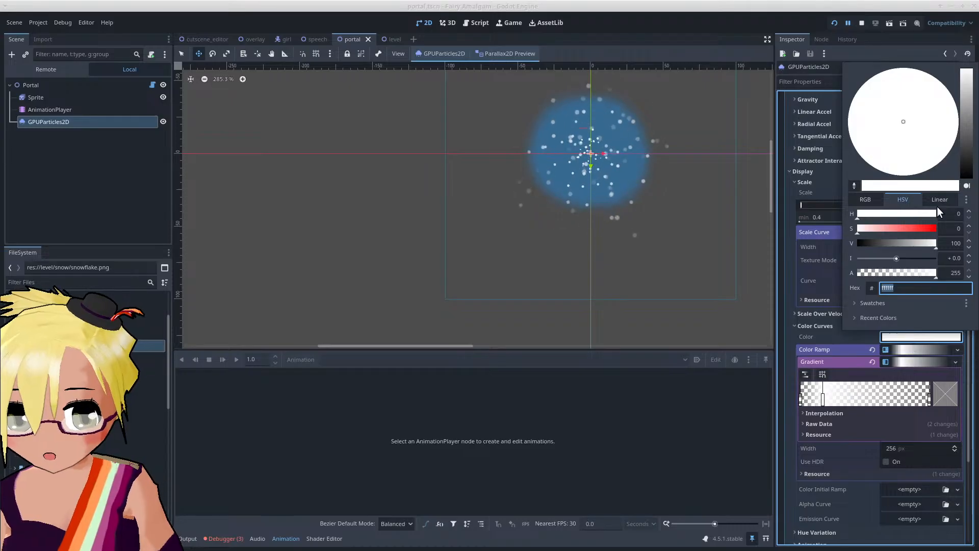
click(918, 228)
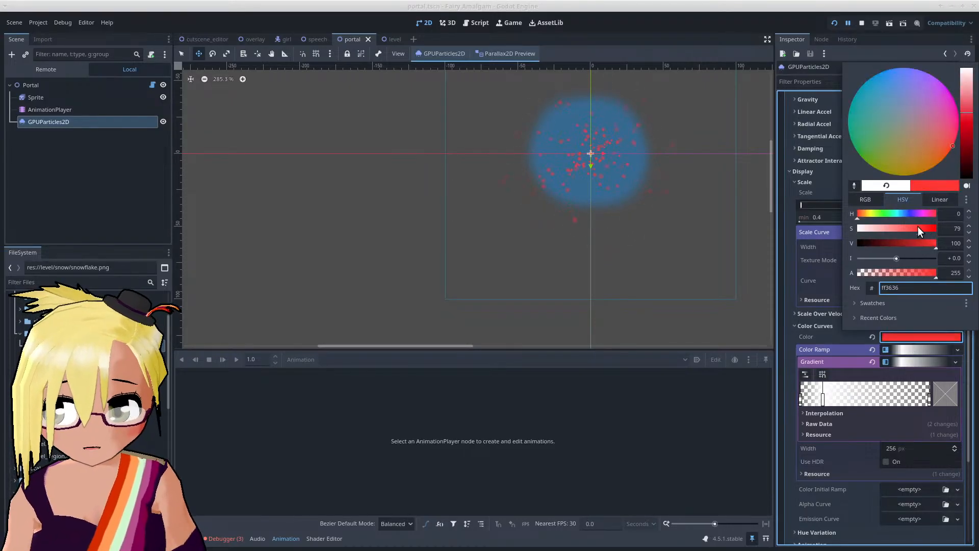
click(919, 75)
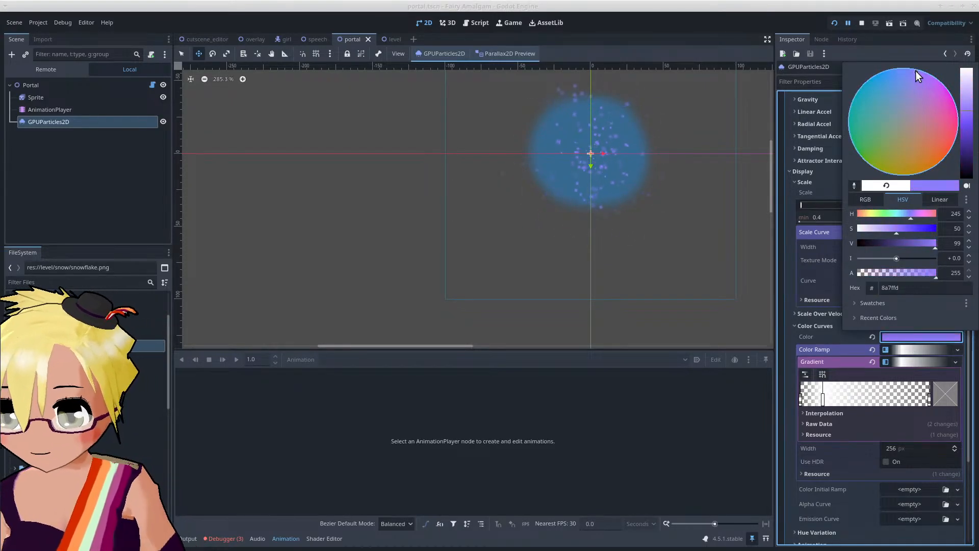
drag(916, 70, 908, 81)
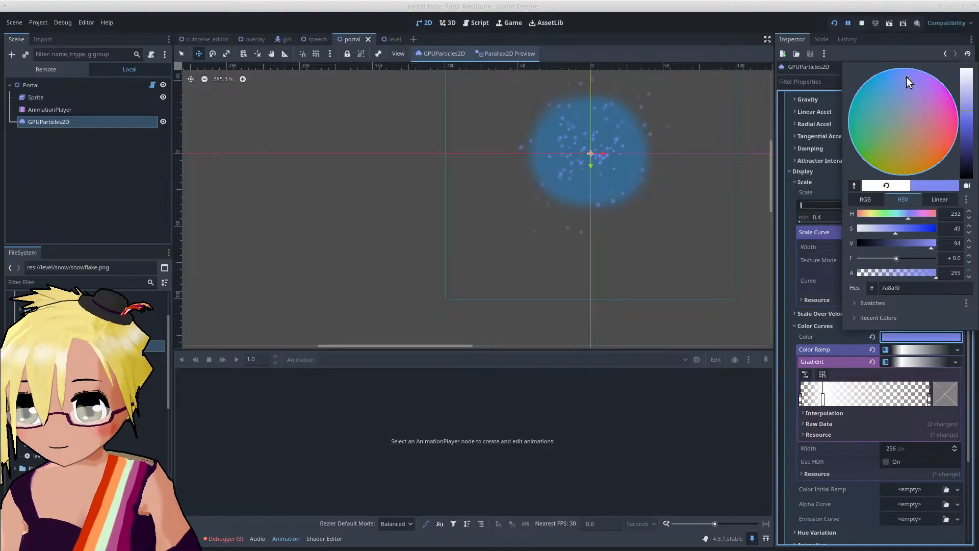
drag(967, 115, 968, 95)
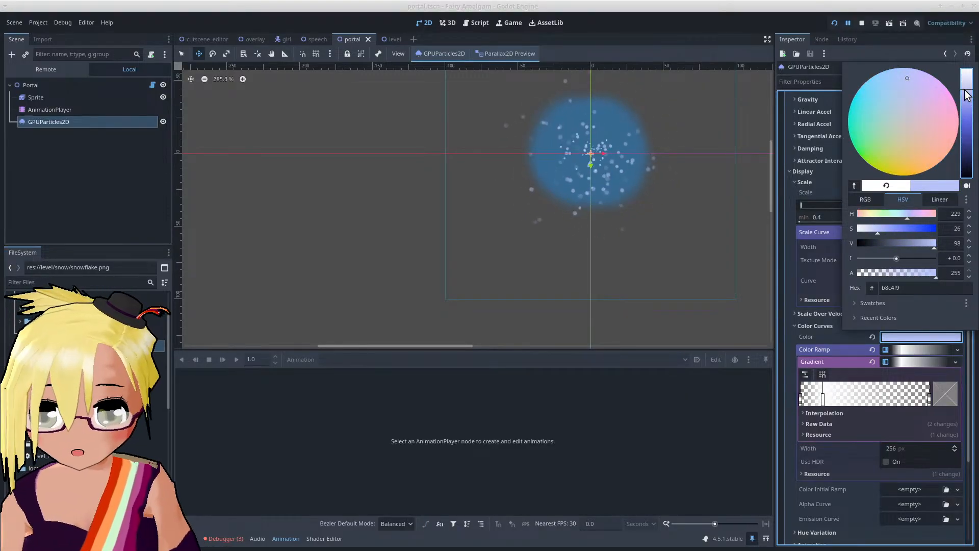
click(785, 335)
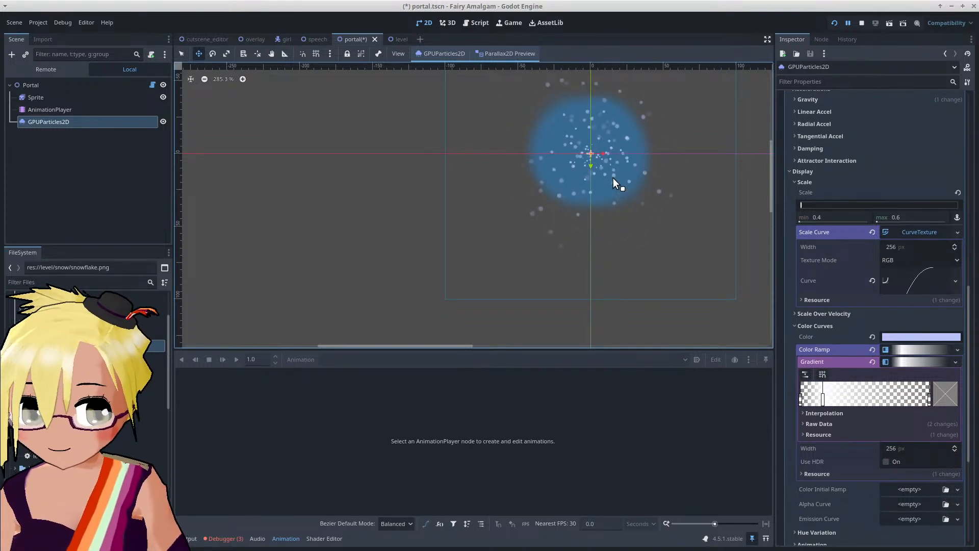
key(ctrl+s)
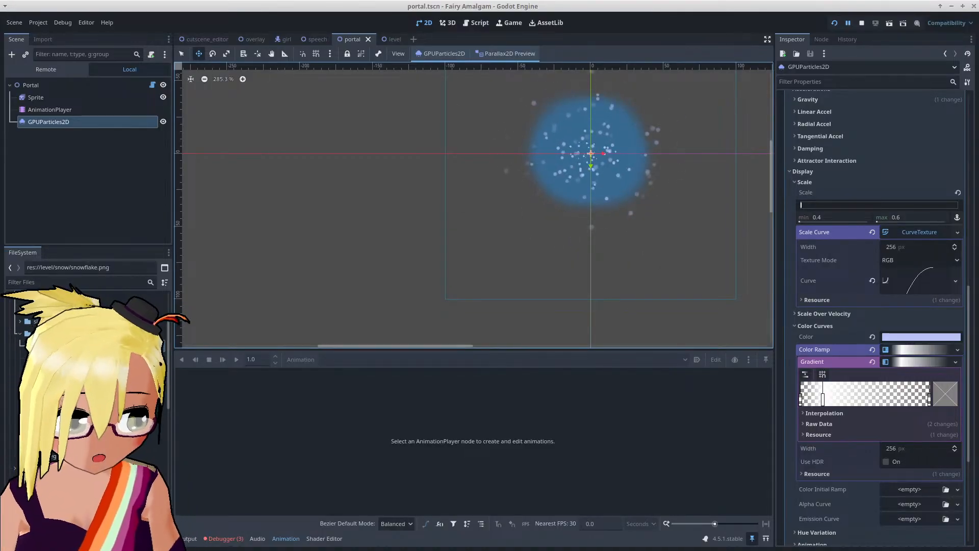
Step: Switch to Krita with the portal.ora image
key(alt+Tab)
scroll(453, 320, up, 1)
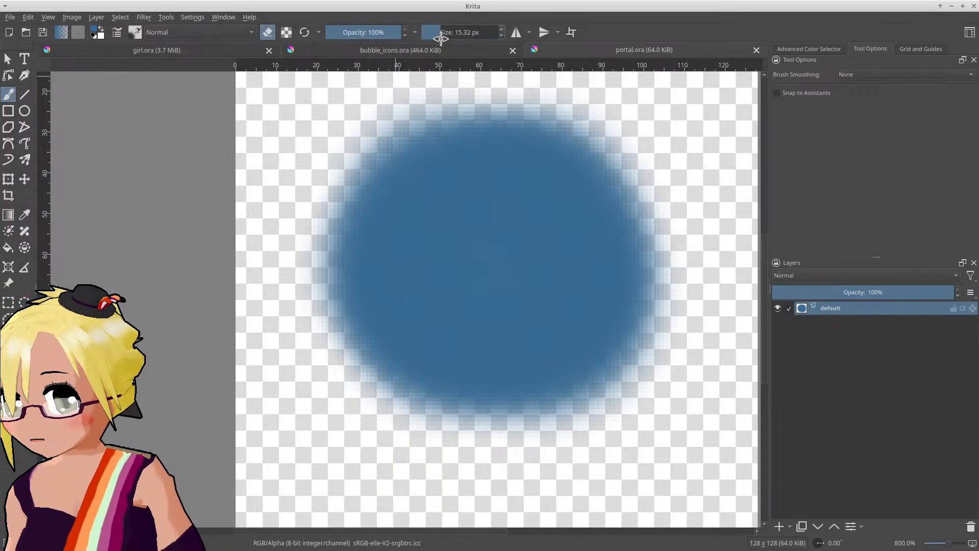
Step: Try erasing a curved stroke across the blue circle's lower-left edge, including with a 29.43 px brush at 32% opacity, and undo it
drag(333, 212, 485, 397)
key(ctrl+z)
drag(364, 36, 350, 35)
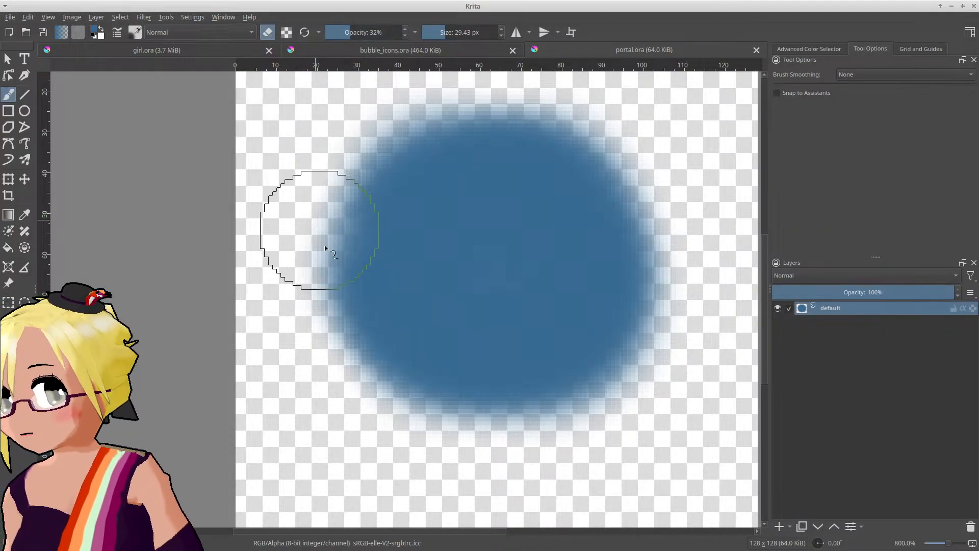
drag(299, 223, 516, 413)
key(ctrl+z)
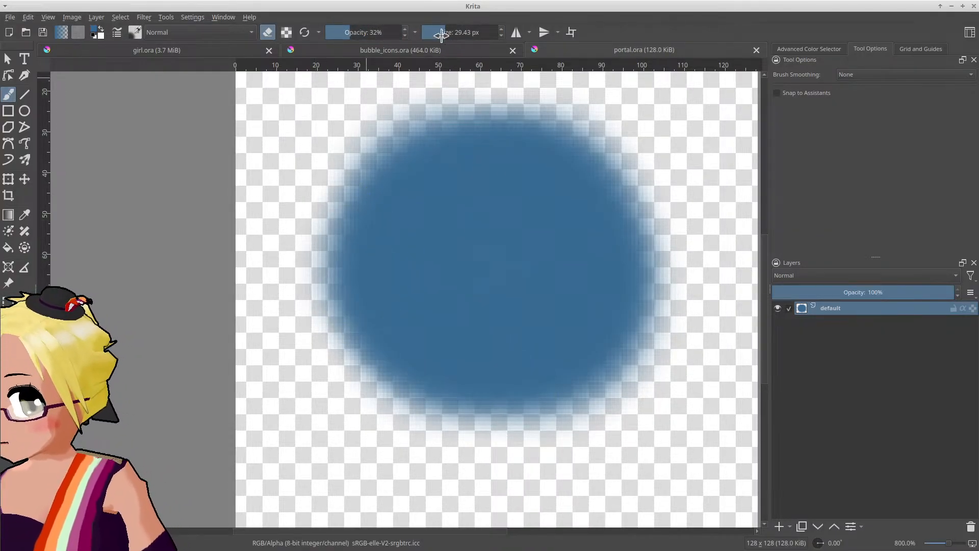
Step: Try the lower-left erased curve with a 2.43 px and a 19.36 px brush at 32% opacity, undoing each stroke
drag(441, 33, 427, 33)
mouse_move(334, 245)
mouse_down()
mouse_move(367, 327)
mouse_move(331, 247)
mouse_up()
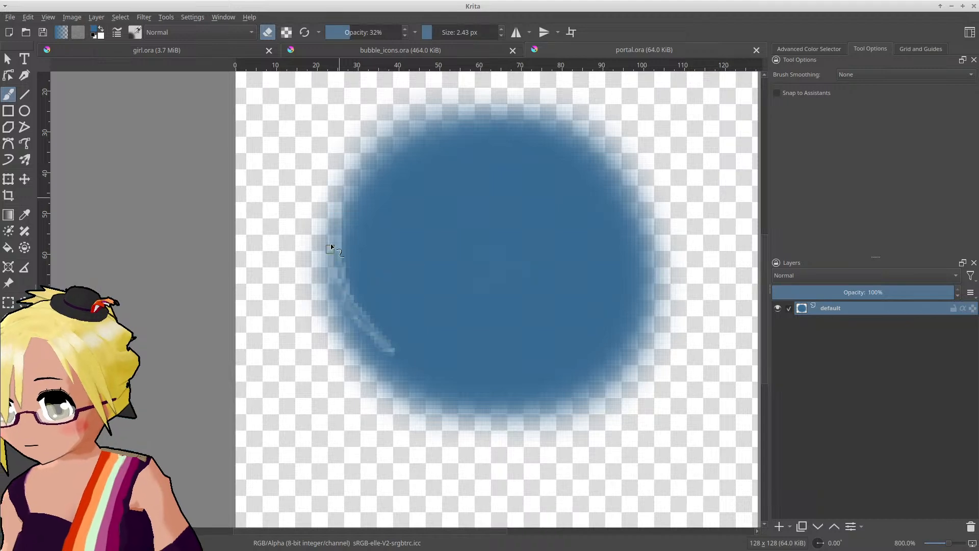
key(ctrl+z)
drag(427, 32, 441, 36)
drag(323, 231, 467, 401)
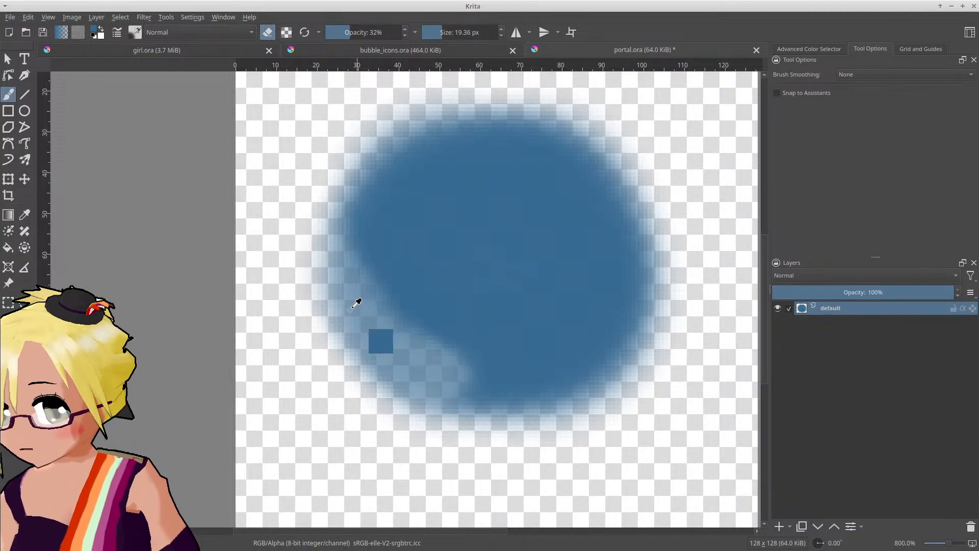
key(ctrl+z)
scroll(332, 285, down, 1)
click(135, 32)
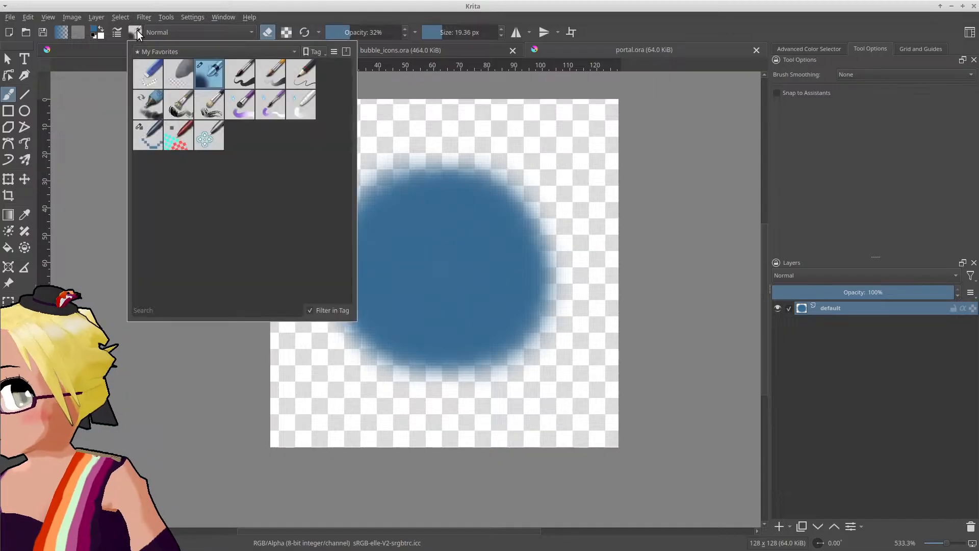
click(136, 33)
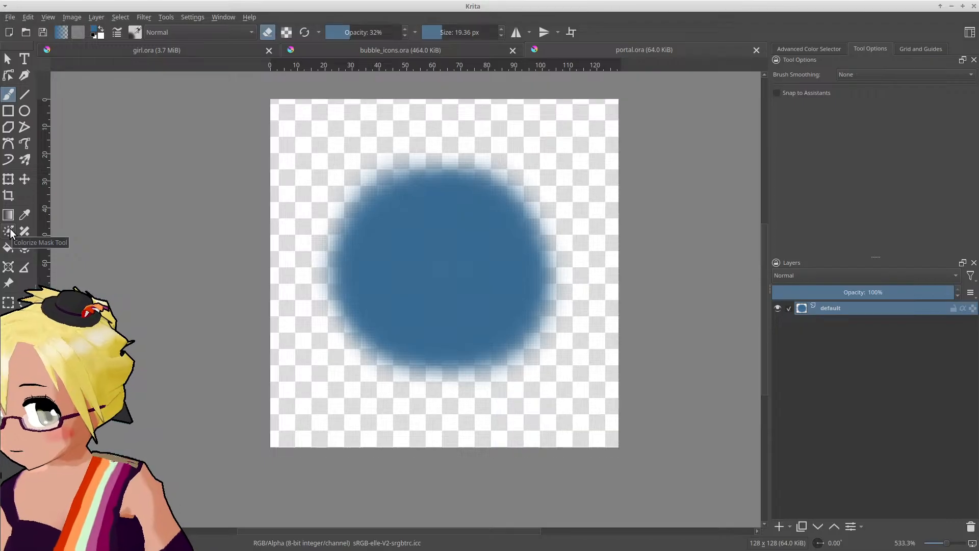
click(170, 16)
mouse_move(179, 30)
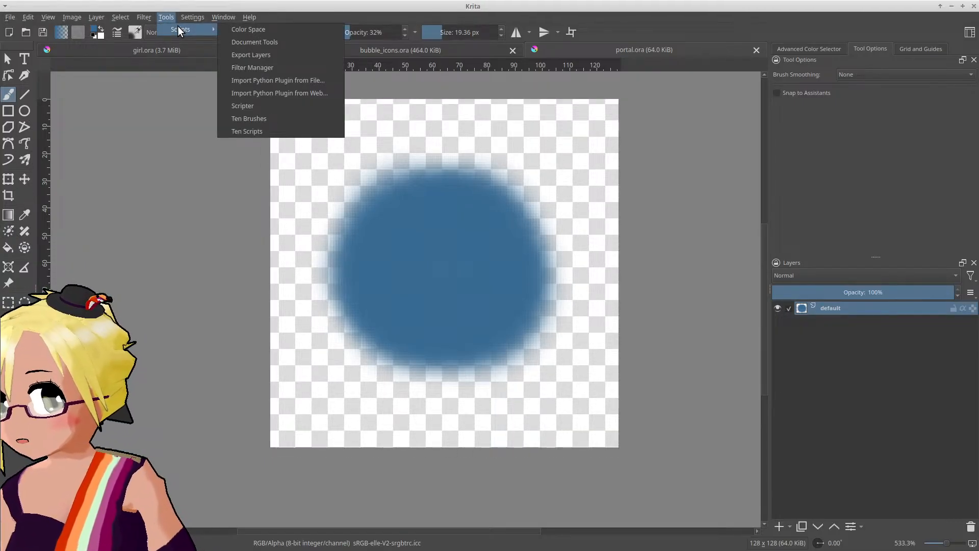
key(Escape)
key(Escape)
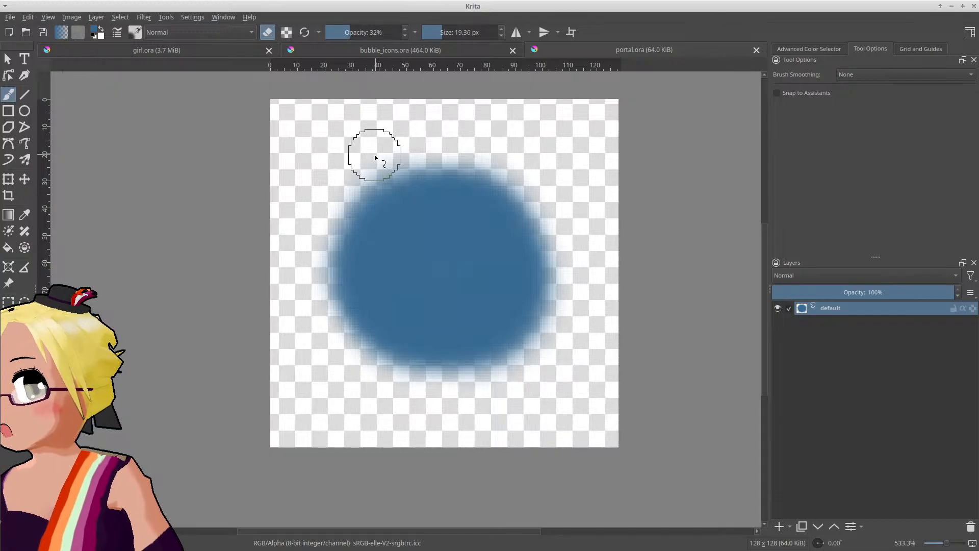
Step: Try erasing a short curve inside the circle's left edge with a 9.02 px brush at 32% opacity, and undo it
drag(443, 32, 432, 32)
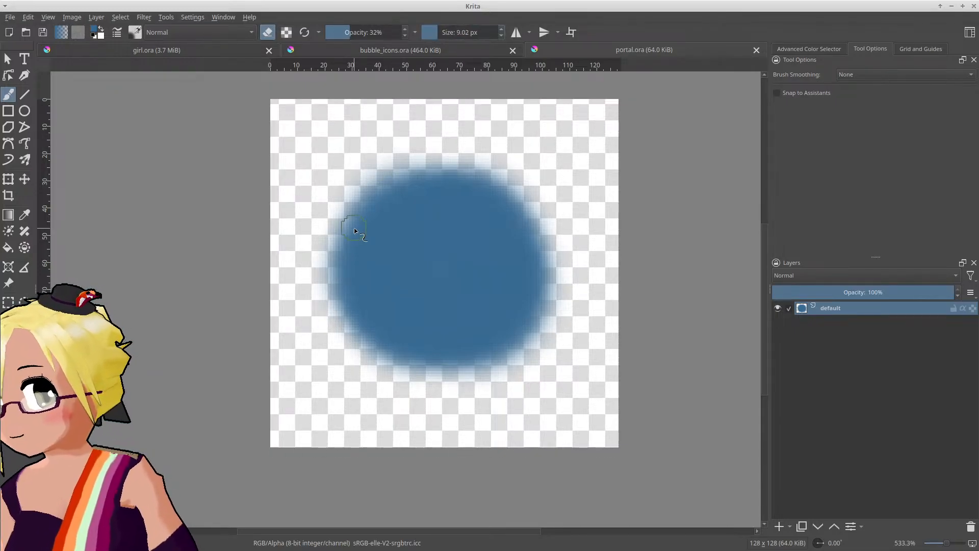
mouse_move(355, 230)
mouse_down()
mouse_move(339, 240)
mouse_move(383, 318)
mouse_up()
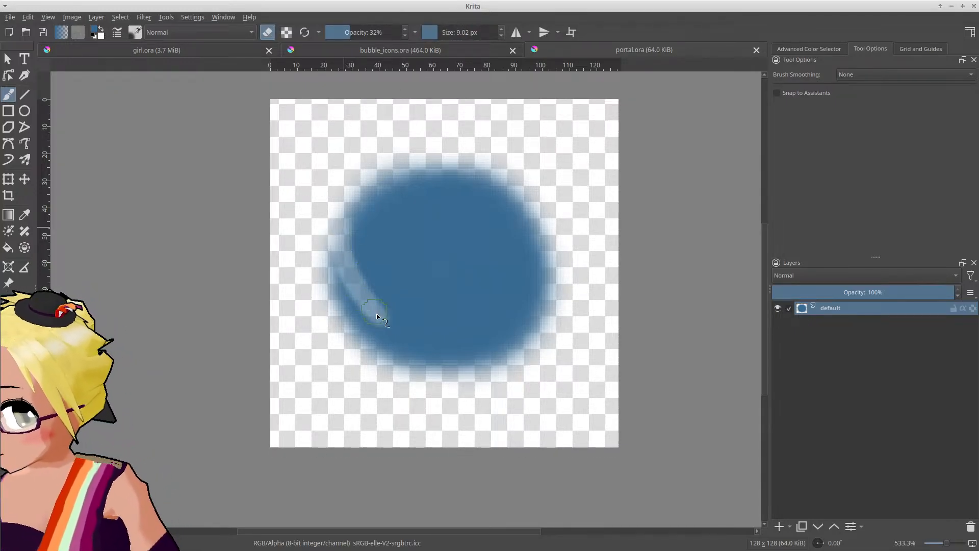
key(ctrl+z)
Step: Erase four curved swirl lines spaced around the blue circle's rim with a 4.19 px brush at 100% opacity
mouse_move(363, 32)
mouse_down()
mouse_move(398, 41)
mouse_move(418, 32)
mouse_up()
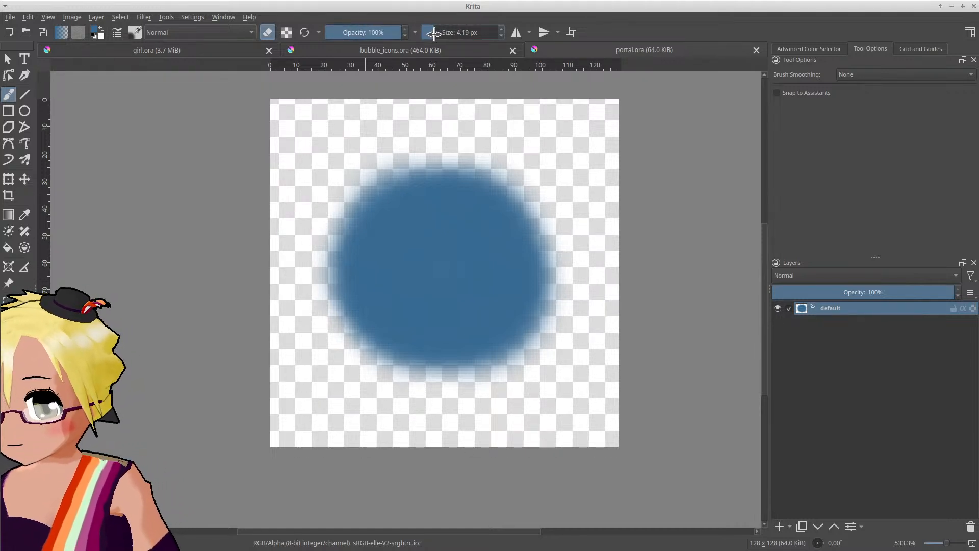
ctrl+scroll(327, 262, up, 1)
mouse_move(335, 245)
mouse_down()
mouse_move(390, 332)
mouse_move(428, 357)
mouse_up()
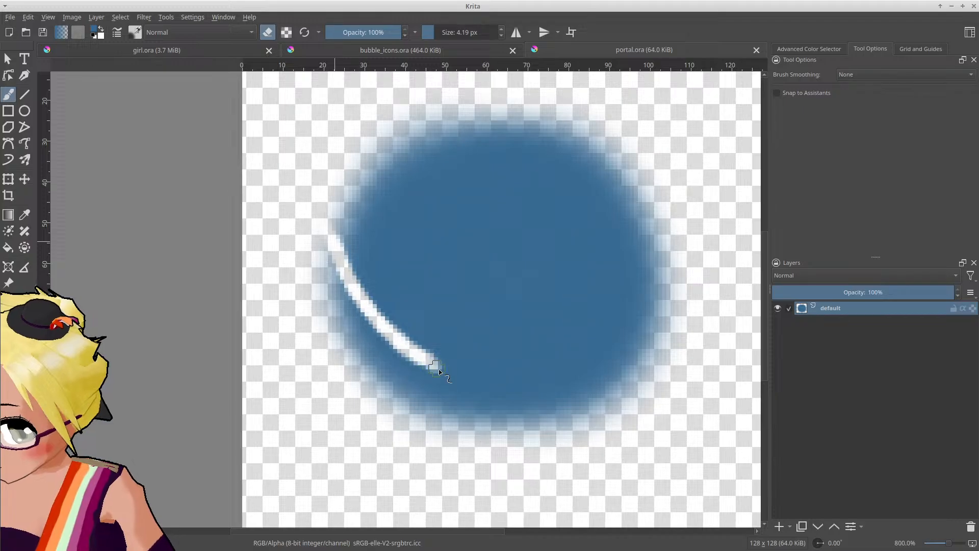
key(ctrl+z)
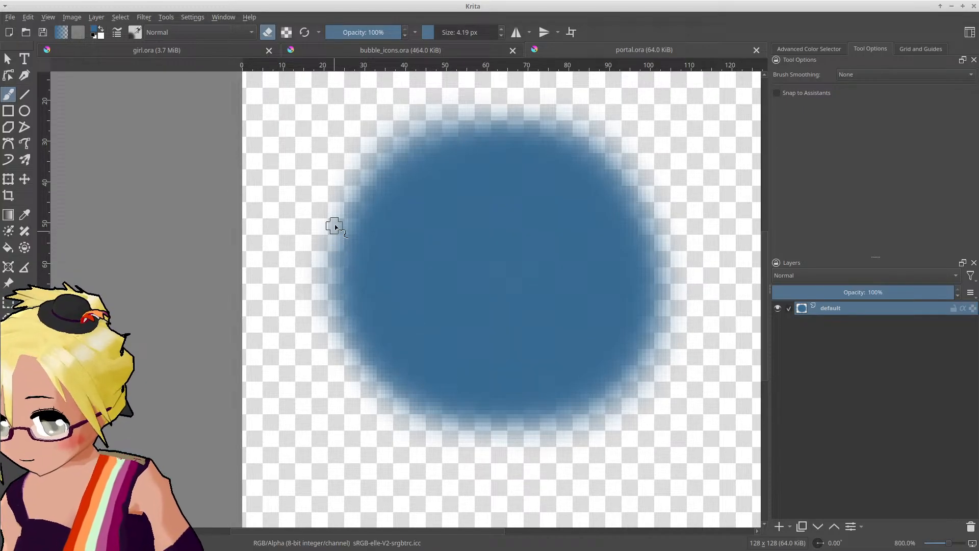
mouse_move(334, 225)
mouse_down()
mouse_move(360, 299)
mouse_move(447, 380)
mouse_up()
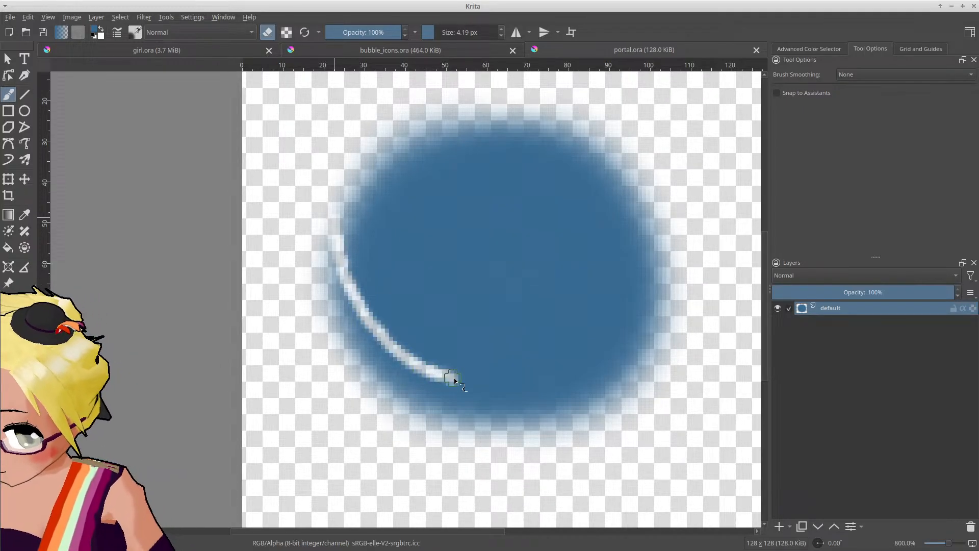
mouse_move(516, 442)
mouse_down()
mouse_move(614, 332)
mouse_move(624, 301)
mouse_up()
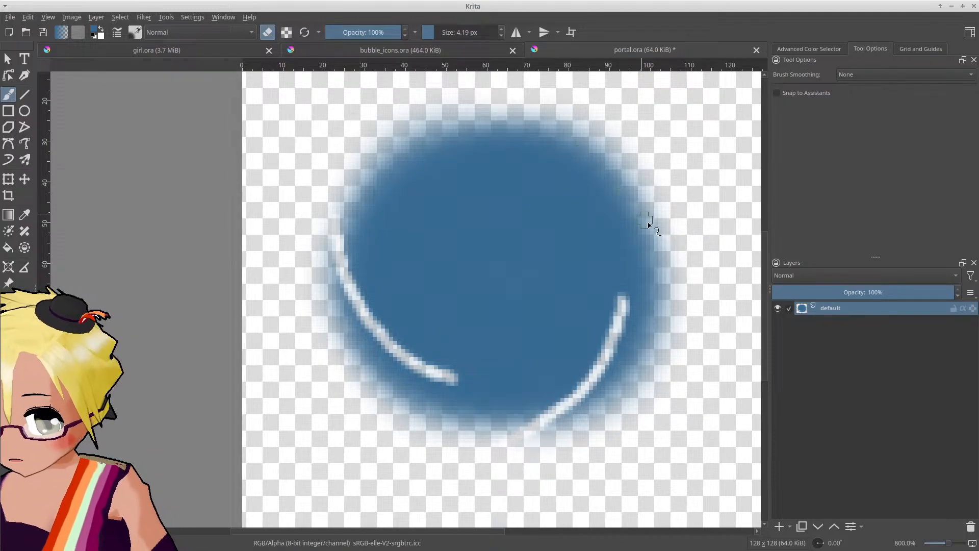
drag(649, 231, 556, 159)
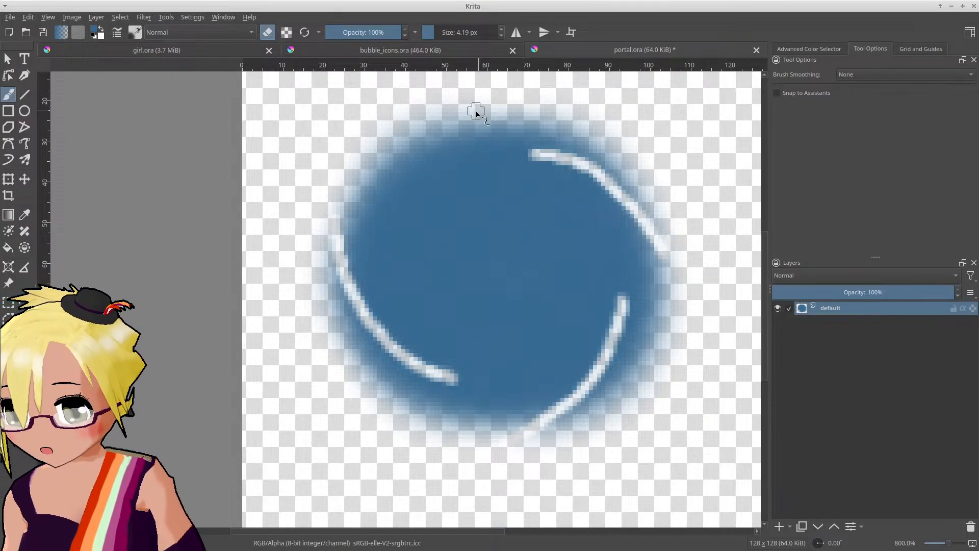
mouse_move(476, 114)
mouse_down()
mouse_move(398, 180)
mouse_move(363, 273)
mouse_move(372, 280)
mouse_up()
key(ctrl+z)
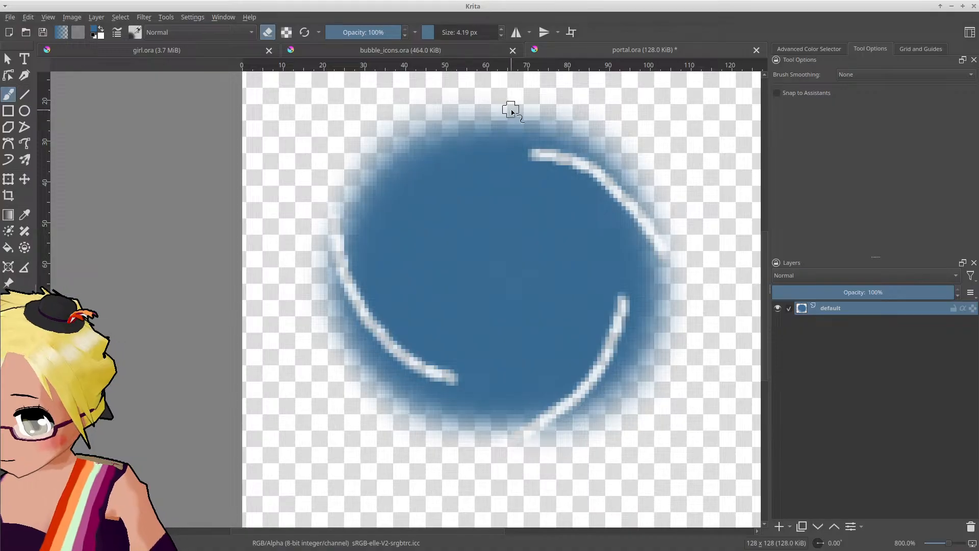
mouse_move(512, 113)
mouse_down()
mouse_move(414, 156)
mouse_move(377, 248)
mouse_up()
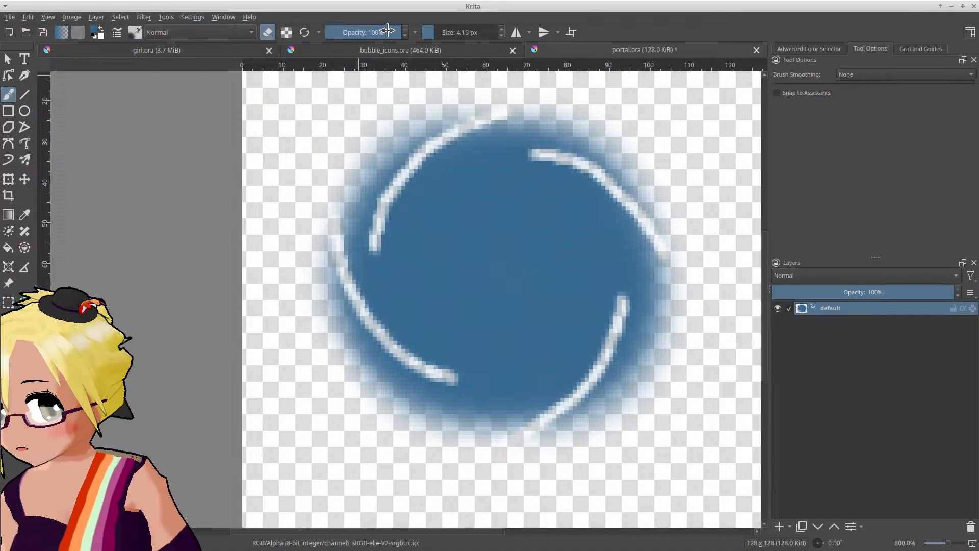
Step: Turn off eraser mode and choose a blue watercolor splatter brush from the complete collection of brush presets
key(e)
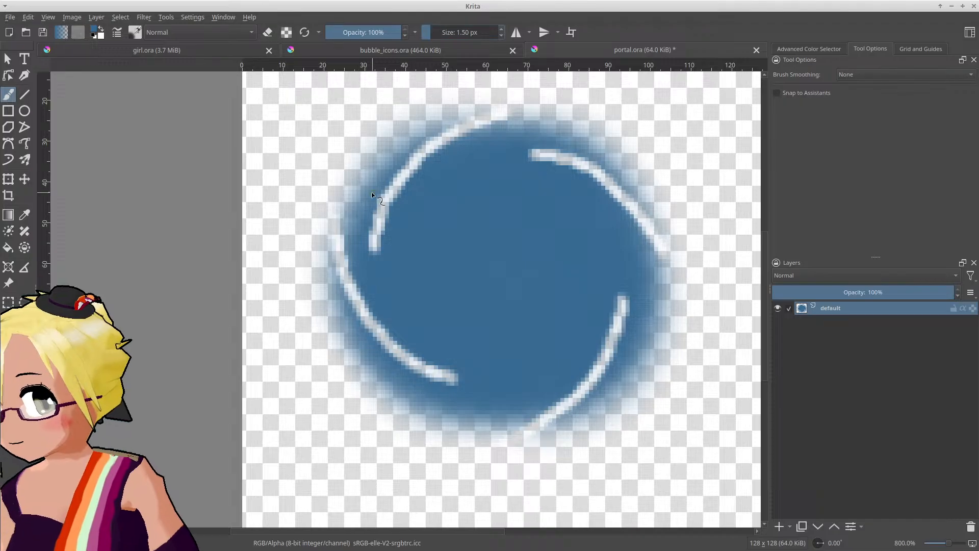
ctrl+scroll(372, 196, up, 1)
drag(427, 32, 435, 34)
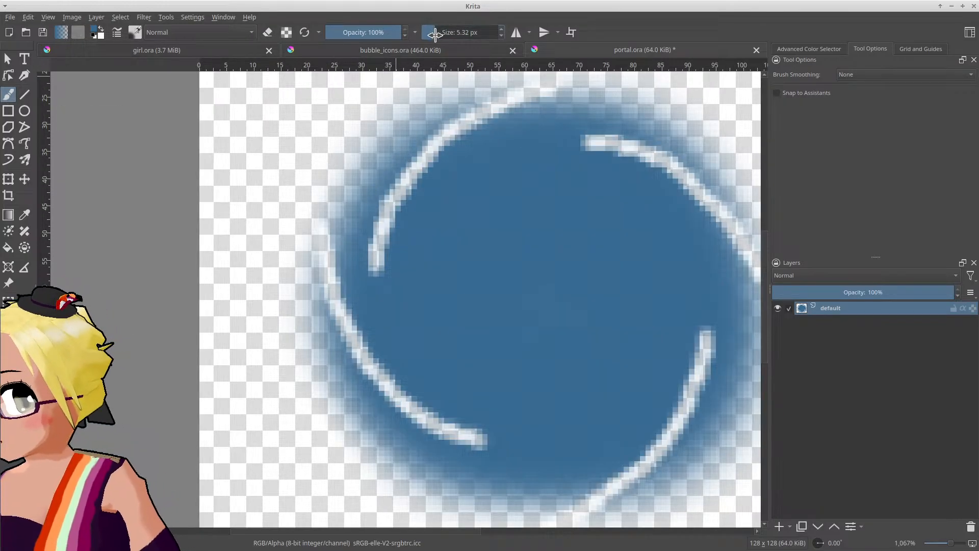
click(140, 35)
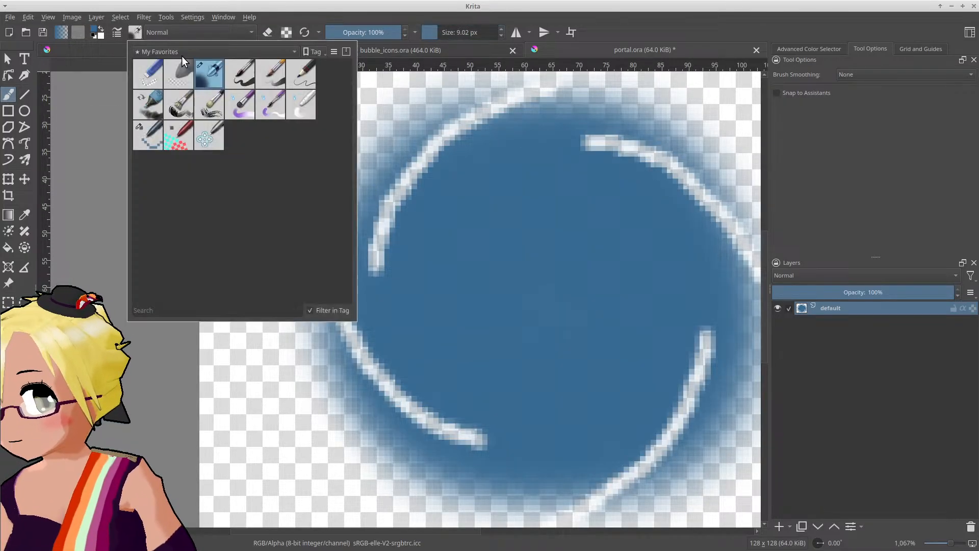
click(227, 53)
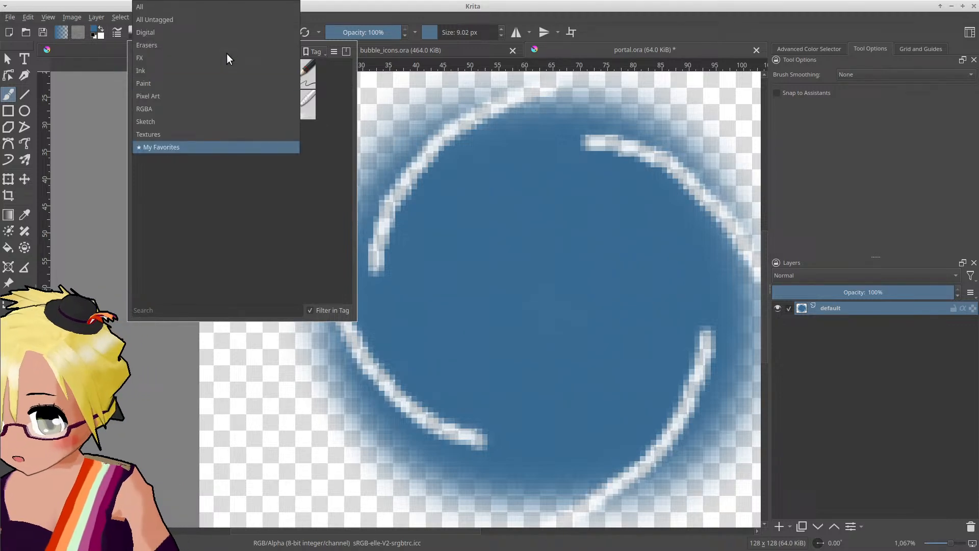
click(200, 9)
scroll(273, 215, down, 4)
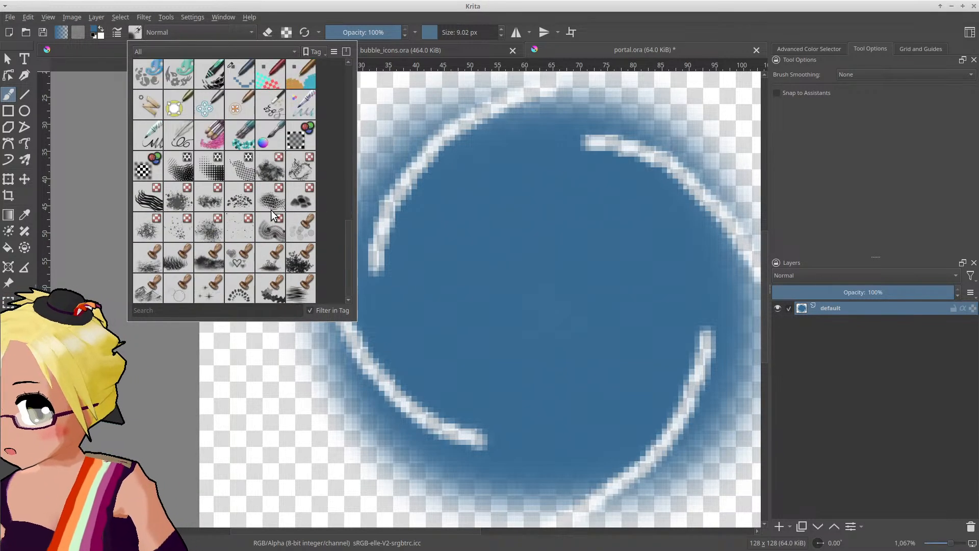
scroll(273, 215, up, 5)
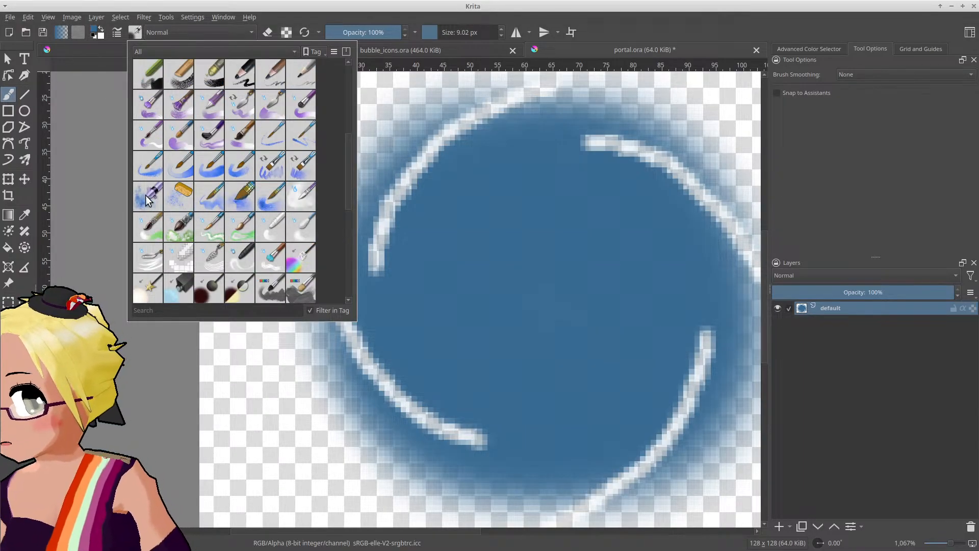
click(145, 195)
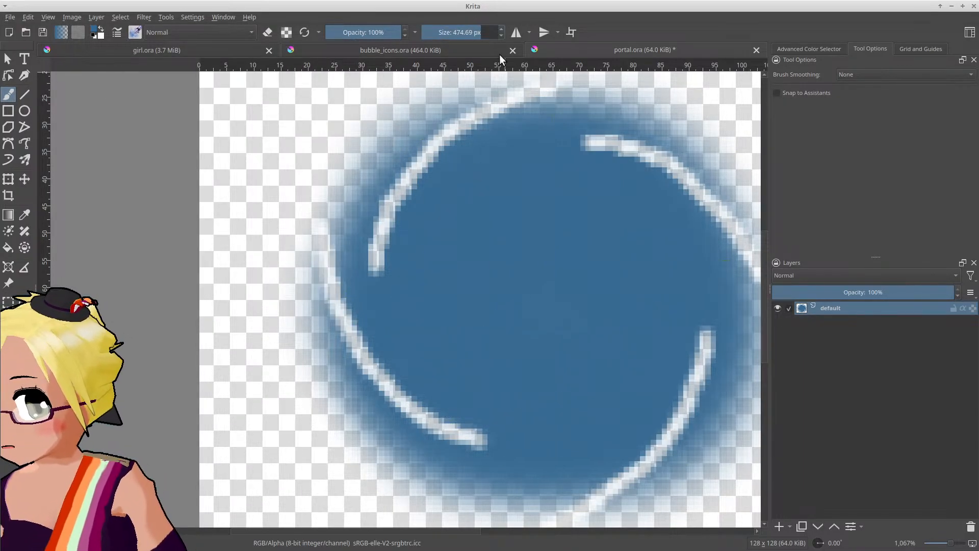
Step: Try painting blue splatter along the circle's upper-left edge with a 55.99 px brush, and undo the strokes
mouse_move(419, 178)
mouse_down()
mouse_move(442, 137)
mouse_move(431, 149)
mouse_move(406, 121)
mouse_move(353, 249)
mouse_up()
key(ctrl+z)
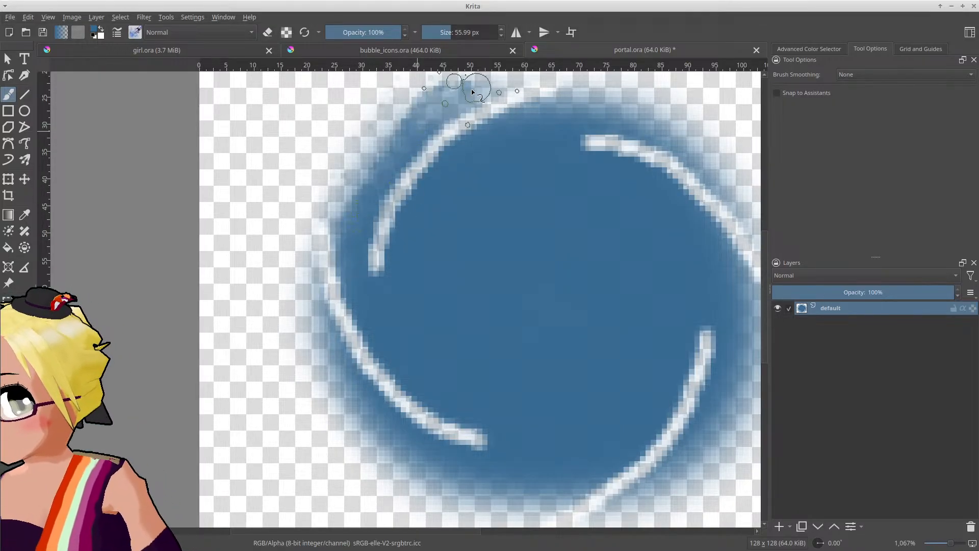
middle_drag(470, 89, 475, 130)
key(ctrl+z)
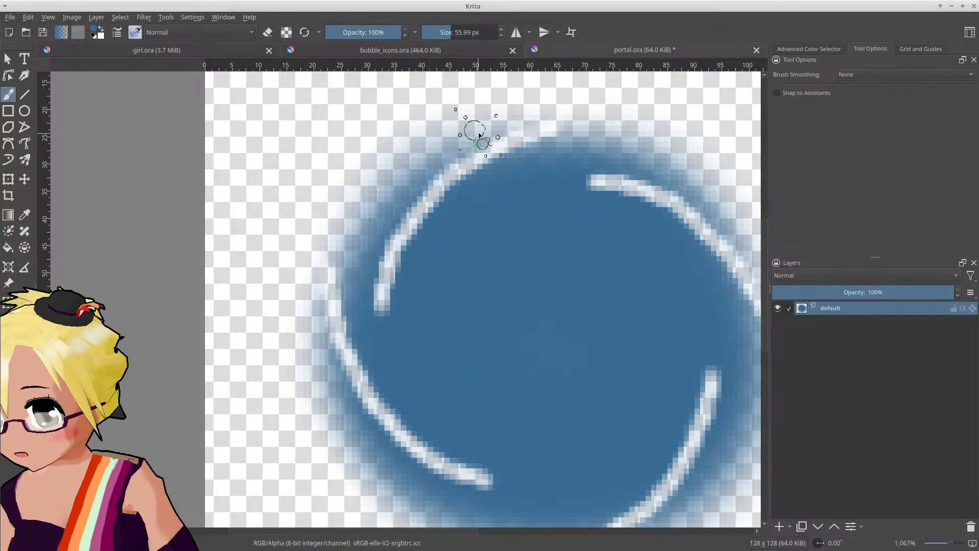
Step: Paint blue splatter along the circle's upper-left and top edge with the 55.99 px brush at 100% opacity
drag(479, 134, 376, 292)
middle_drag(387, 361, 383, 302)
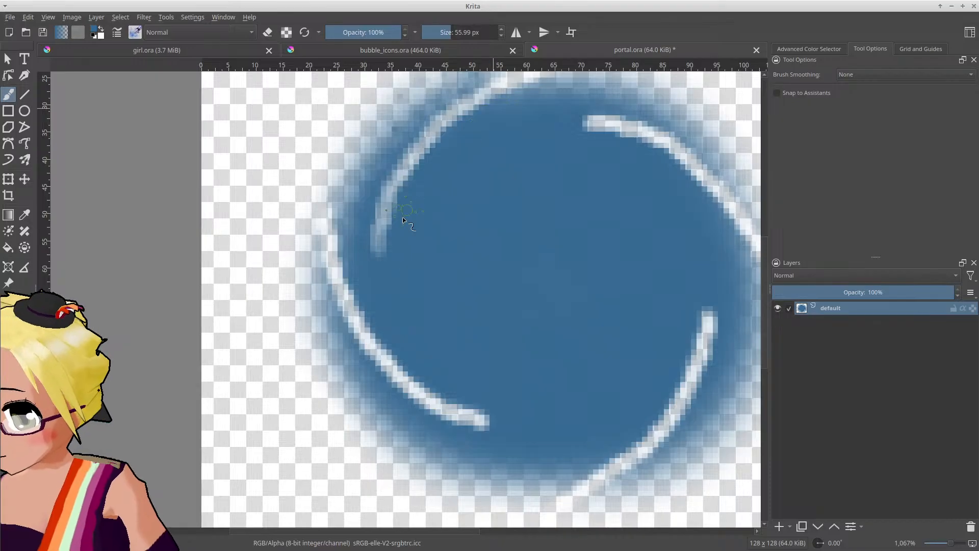
middle_drag(489, 133, 444, 304)
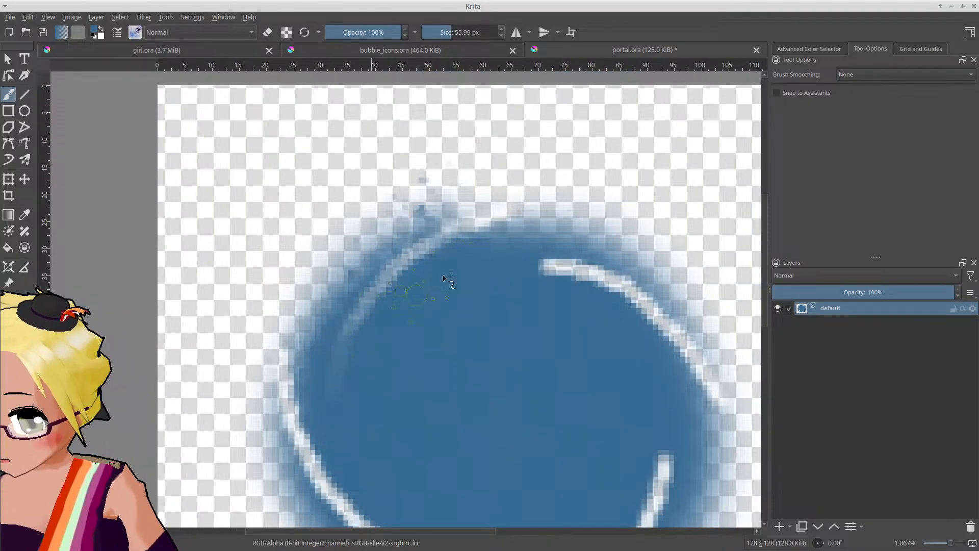
mouse_move(444, 279)
mouse_down()
mouse_move(492, 227)
mouse_move(497, 201)
mouse_move(480, 211)
mouse_move(536, 202)
mouse_up()
key(ctrl+z)
middle_drag(596, 295, 516, 260)
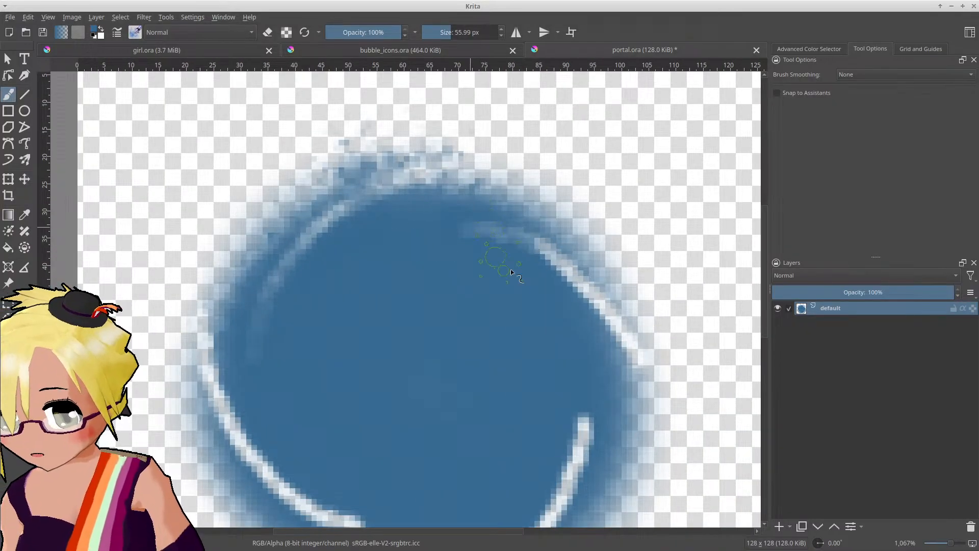
Step: Paint blue splatter along the circle's right and upper-right edge, outside the white swirl line
mouse_move(612, 324)
mouse_down()
mouse_move(674, 444)
mouse_move(591, 344)
mouse_up()
middle_drag(633, 388, 608, 286)
key(ctrl+z)
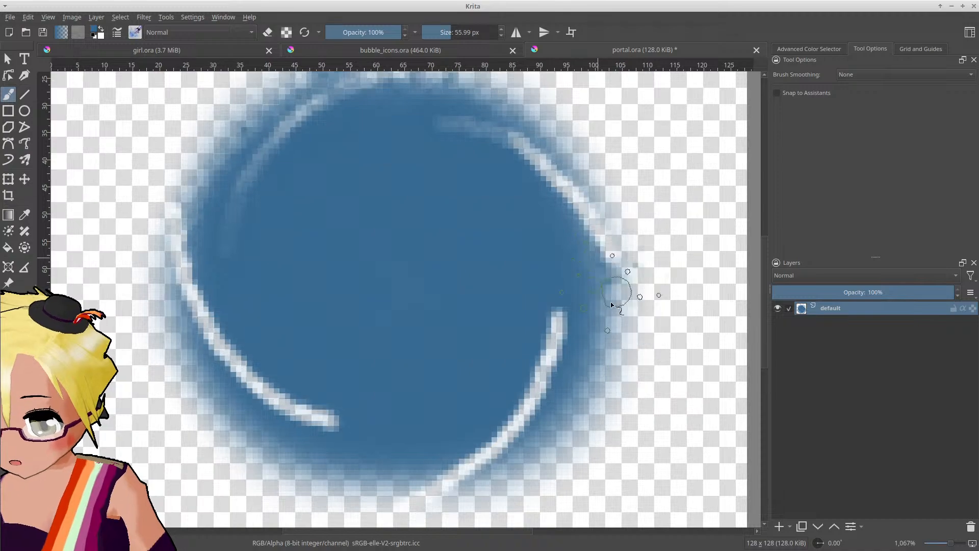
drag(617, 289, 612, 410)
drag(621, 306, 596, 446)
middle_drag(646, 288, 667, 319)
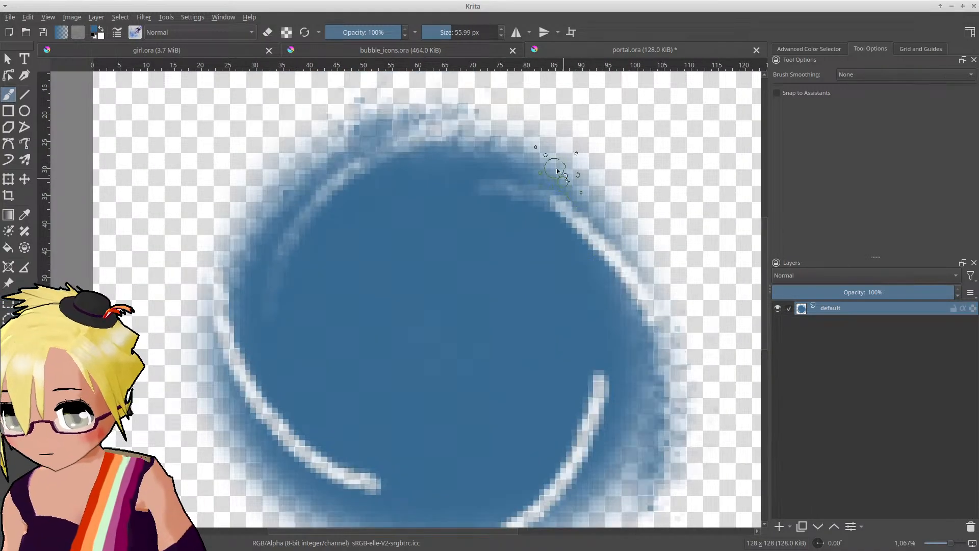
drag(558, 156, 704, 322)
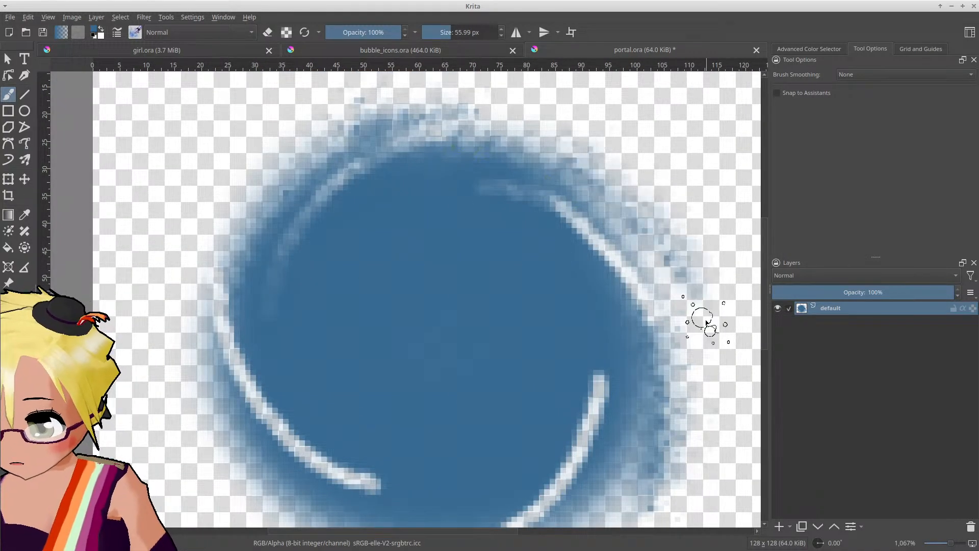
Step: Paint blue splatter around the circle's lower-right and bottom edge, partly covering the lower-right swirl line
middle_drag(513, 351, 527, 193)
drag(656, 309, 480, 454)
key(ctrl+z)
mouse_move(614, 321)
mouse_down()
mouse_move(542, 393)
mouse_move(459, 428)
mouse_up()
mouse_move(619, 227)
mouse_down()
mouse_move(563, 351)
mouse_move(618, 219)
mouse_move(520, 375)
mouse_move(224, 387)
mouse_up()
middle_drag(321, 338, 306, 350)
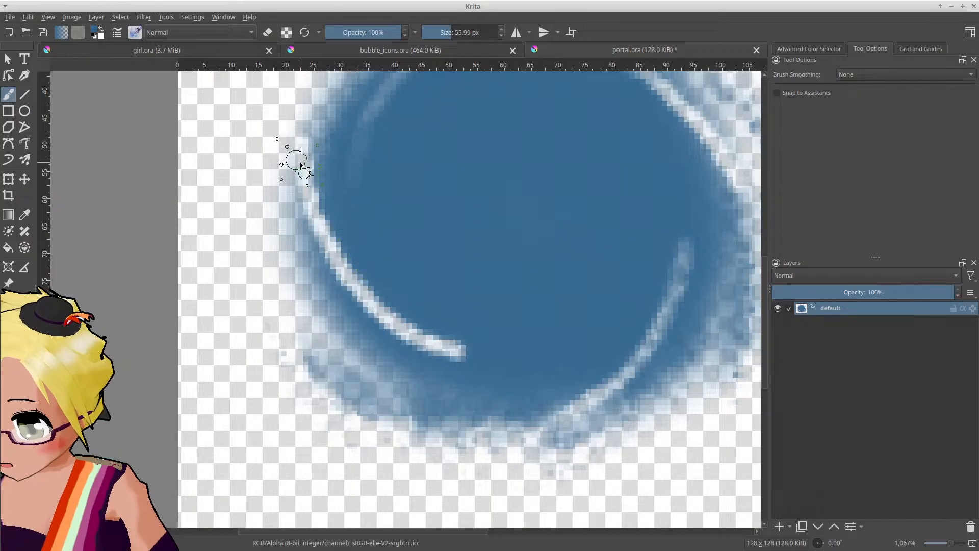
Step: Fade the inner end of the lower-left swirl line by painting blue splatter over it
mouse_move(301, 164)
mouse_down()
mouse_move(366, 299)
mouse_move(454, 352)
mouse_up()
key(ctrl+z)
mouse_move(326, 291)
mouse_down()
mouse_move(431, 342)
mouse_move(487, 350)
mouse_up()
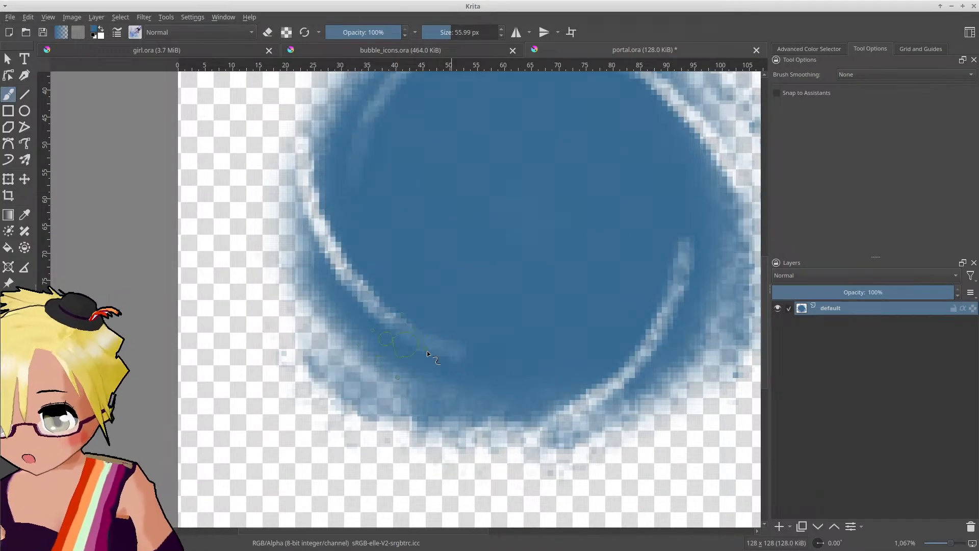
Step: Paint blue splatter along the circle's left edge, outside the lower-left swirl line
mouse_move(475, 360)
middle_down()
mouse_move(488, 373)
mouse_move(595, 413)
middle_up()
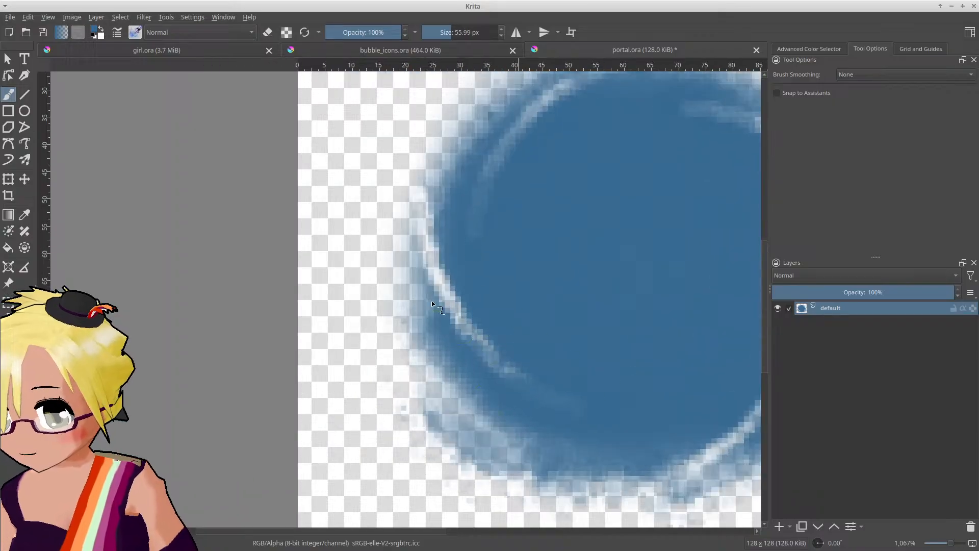
drag(437, 311, 400, 178)
drag(396, 265, 428, 352)
drag(433, 127, 406, 181)
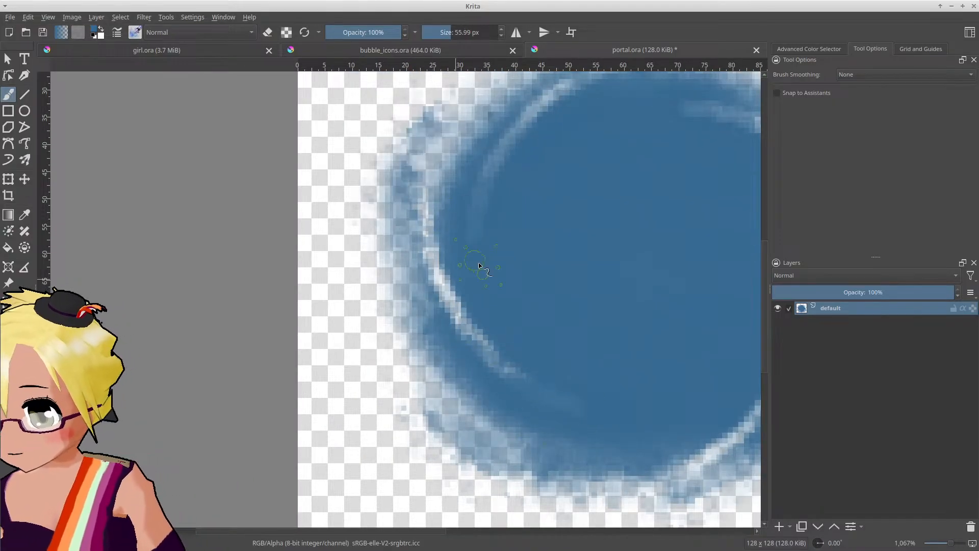
middle_drag(478, 265, 455, 427)
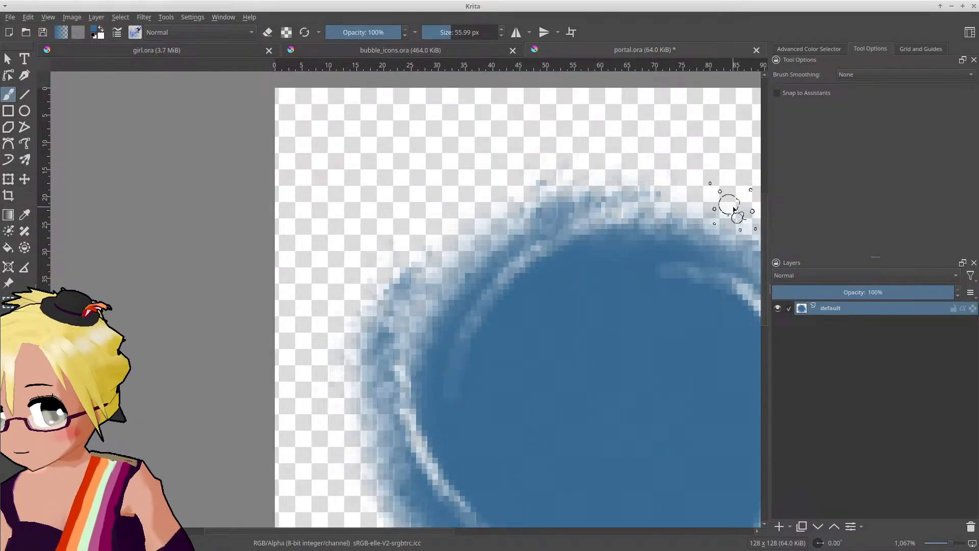
Step: Turn on eraser mode and erase lightly along the splattered left edge with the 55.99 px splatter brush
ctrl+scroll(549, 258, down, 1)
key(e)
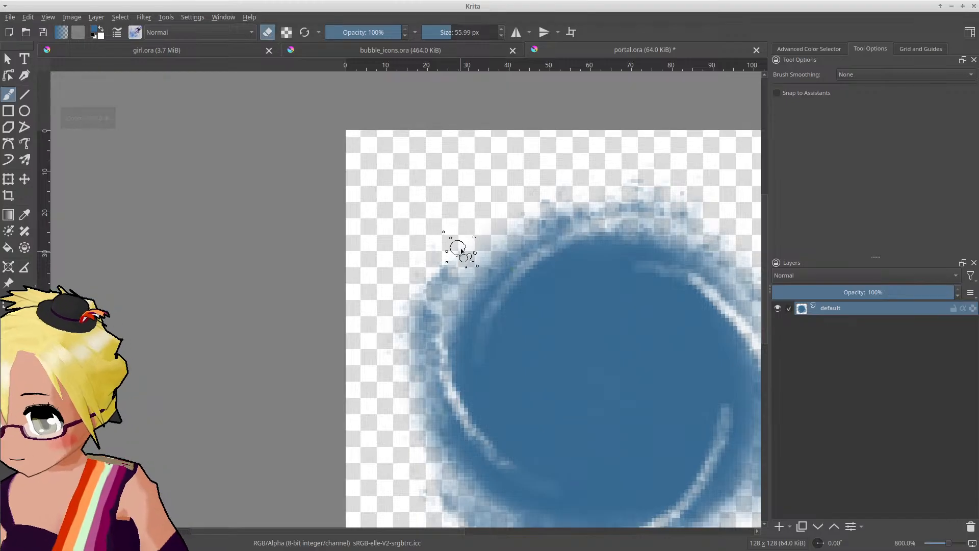
mouse_move(440, 270)
mouse_down()
mouse_move(411, 338)
mouse_move(443, 267)
mouse_up()
key(ctrl+z)
drag(420, 308, 422, 427)
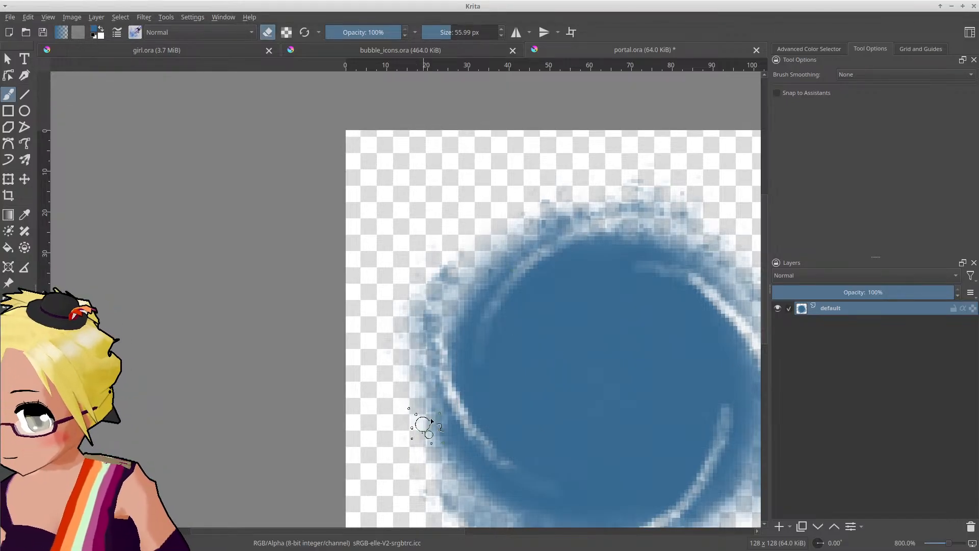
Step: Try erasing a splattered curve along the upper-left swirl at 100% opacity, and undo each stroke
middle_drag(521, 366, 519, 343)
drag(500, 280, 533, 419)
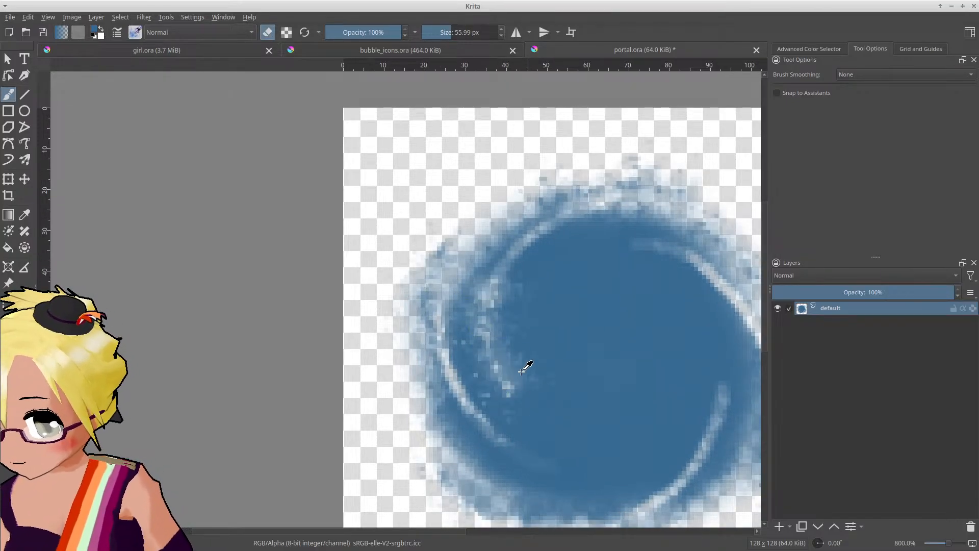
key(ctrl+z)
mouse_move(632, 188)
mouse_down()
mouse_move(586, 201)
mouse_move(508, 359)
mouse_up()
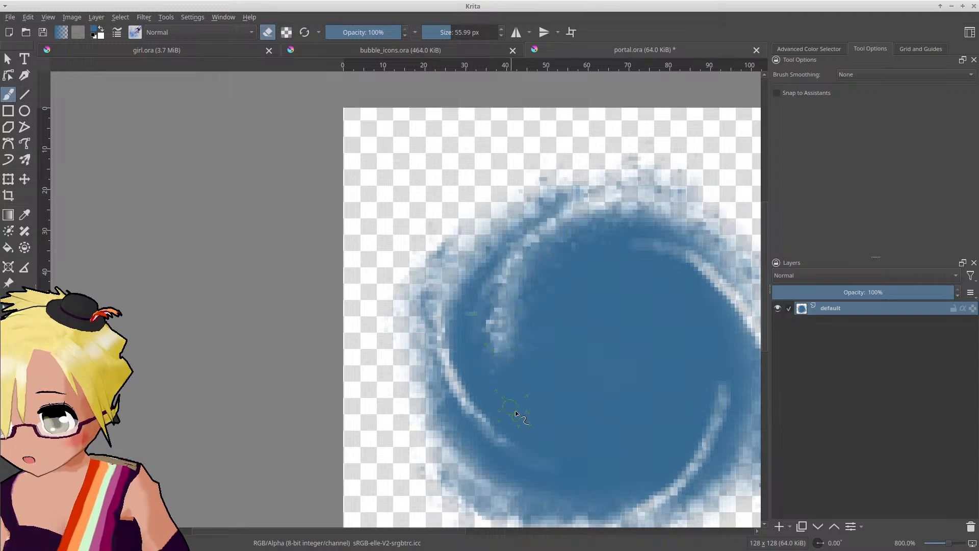
key(ctrl+z)
drag(636, 180, 437, 373)
key(ctrl+z)
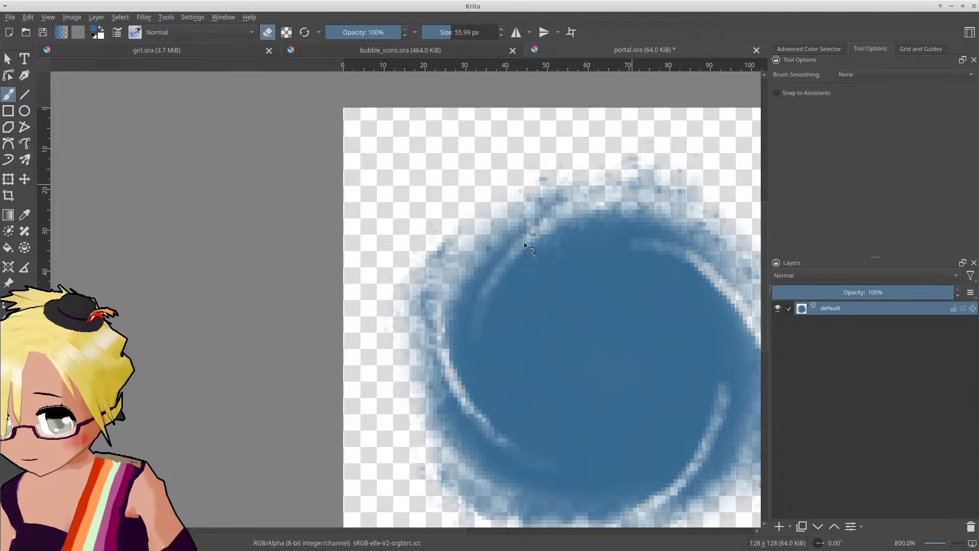
Step: Erase splattered curves along the upper-left, upper-right and lower-right swirls at 100% opacity
drag(525, 240, 522, 408)
middle_drag(603, 355, 552, 319)
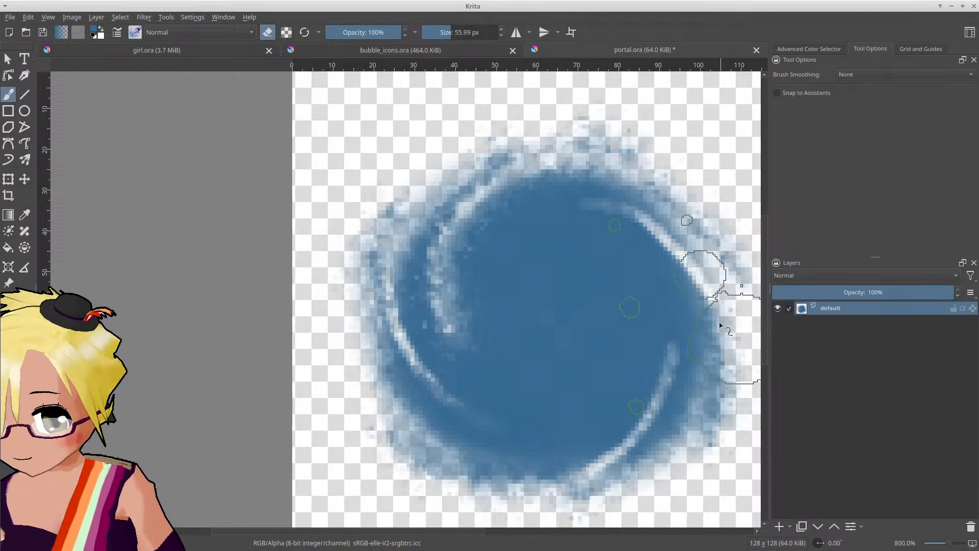
mouse_move(712, 286)
mouse_down()
mouse_move(633, 217)
mouse_move(553, 214)
mouse_up()
middle_drag(656, 375, 657, 301)
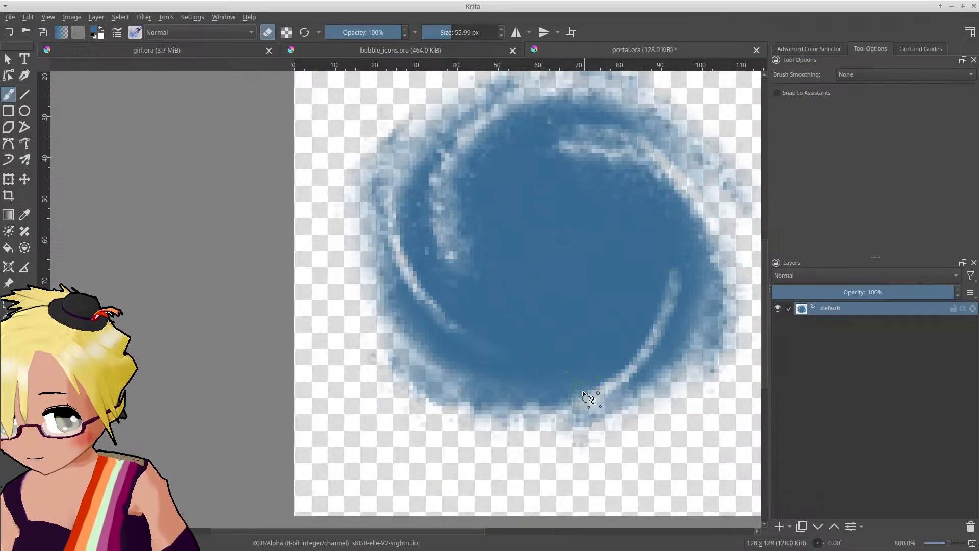
mouse_move(556, 416)
mouse_down()
mouse_move(580, 401)
mouse_move(668, 266)
mouse_up()
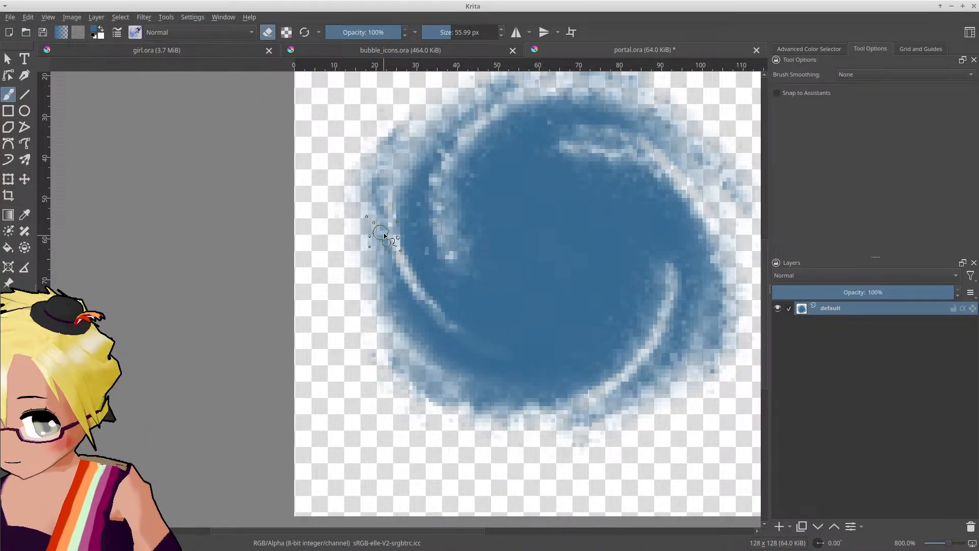
Step: Try erasing along the lower-left swirl at 100% opacity, and undo the strokes
mouse_move(392, 219)
mouse_down()
mouse_move(407, 250)
mouse_move(523, 360)
mouse_up()
key(ctrl+z)
drag(411, 281, 476, 337)
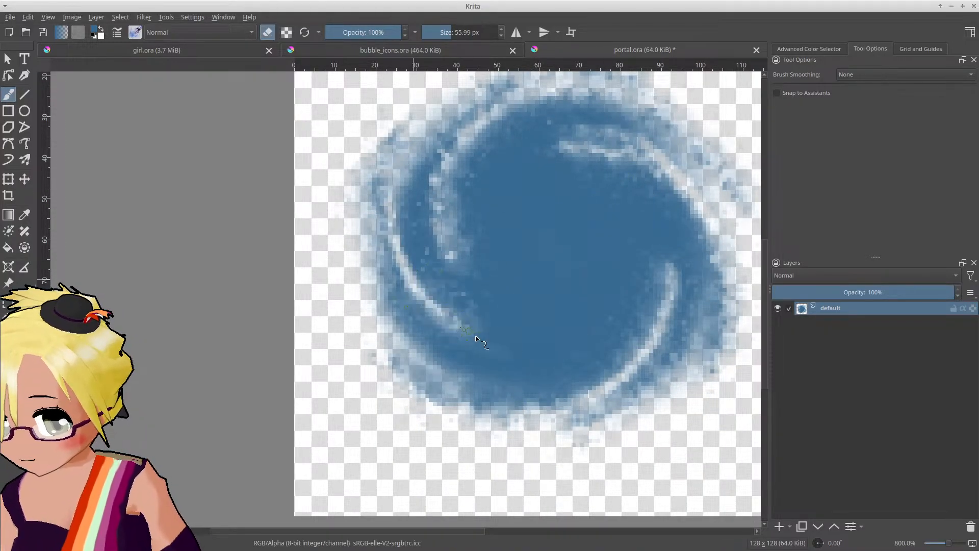
key(ctrl+z)
Step: Set the brush opacity to 43% and softly erase the inner ends of the lower-left, lower-right and upper-left swirls
drag(378, 32, 358, 34)
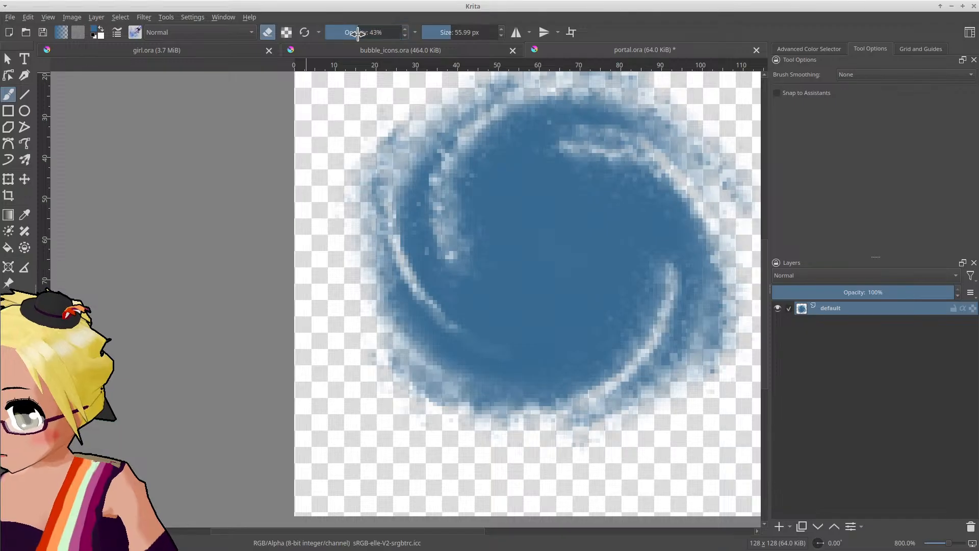
drag(428, 300, 515, 345)
drag(434, 218, 505, 270)
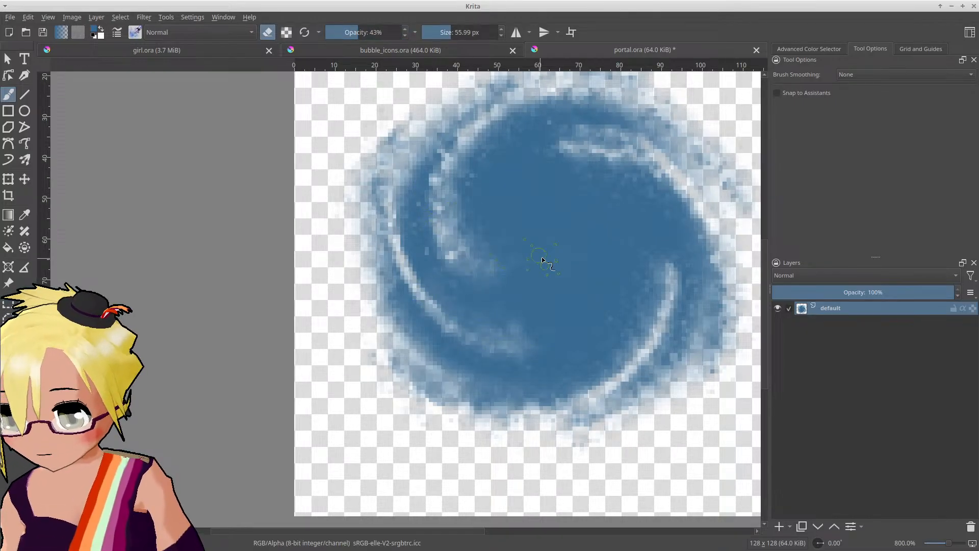
key(ctrl+z)
mouse_move(643, 227)
mouse_down()
mouse_move(666, 302)
mouse_move(648, 346)
mouse_up()
drag(447, 346, 409, 295)
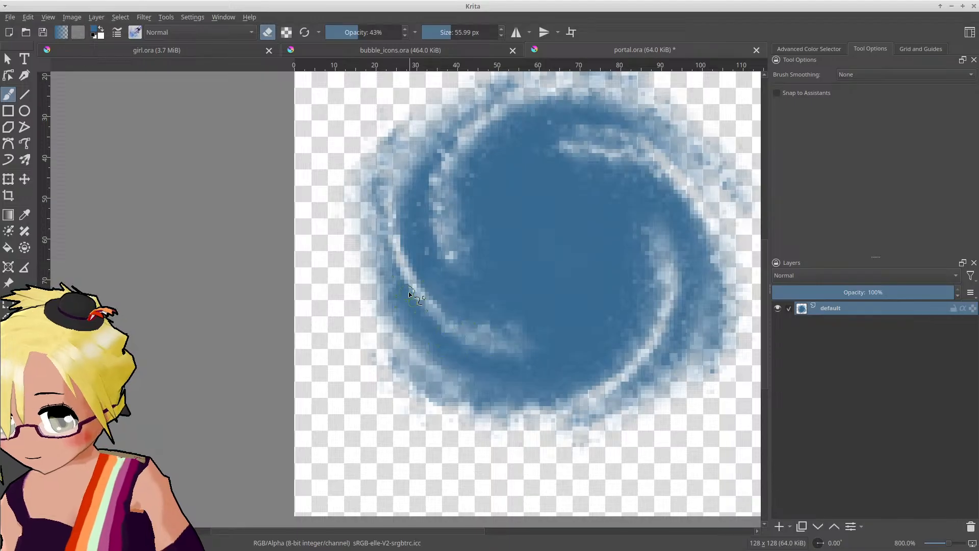
drag(445, 236, 503, 210)
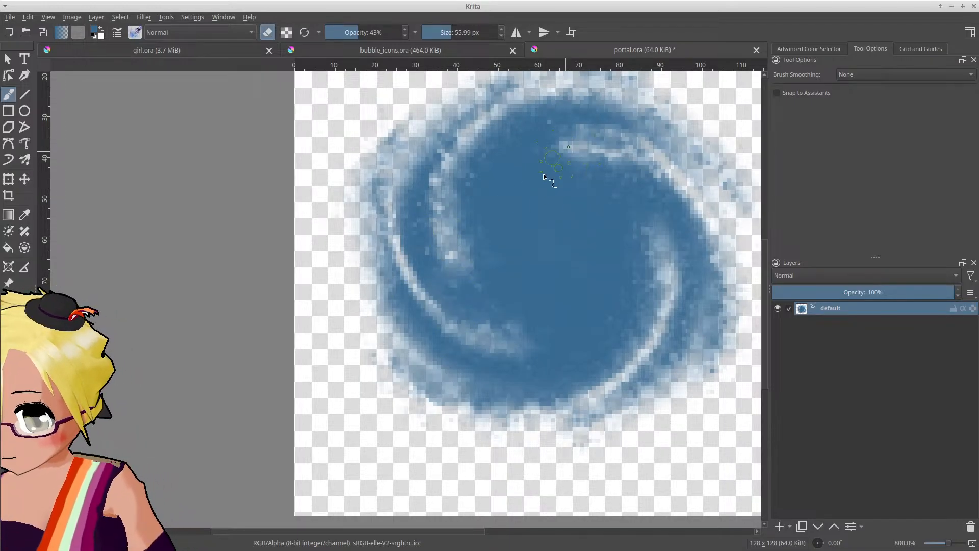
Step: Turn off eraser mode and paint faint blue splatter around the portal's outer edge at 43% opacity
key(e)
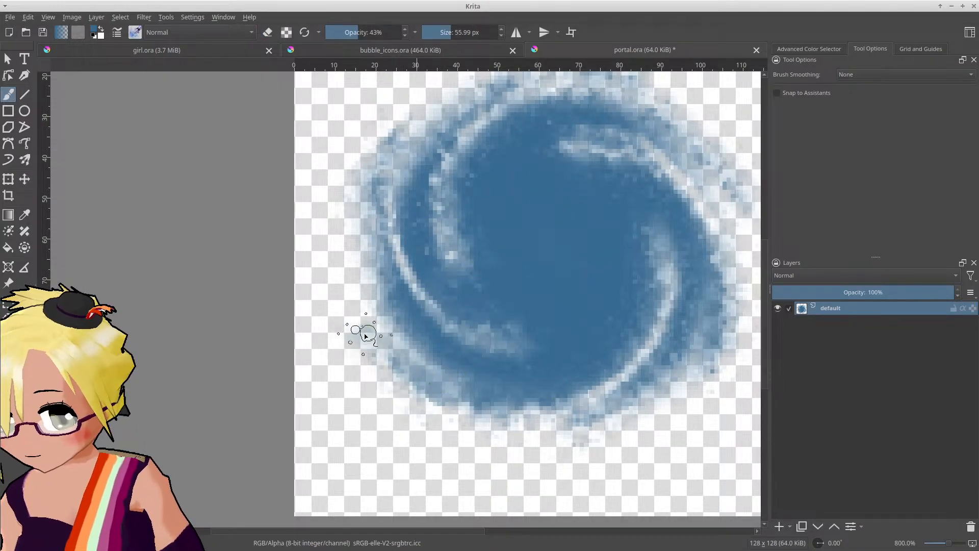
mouse_move(365, 332)
mouse_down()
mouse_move(369, 356)
mouse_move(359, 344)
mouse_move(547, 426)
mouse_move(491, 466)
mouse_move(653, 363)
mouse_up()
middle_drag(653, 364, 546, 434)
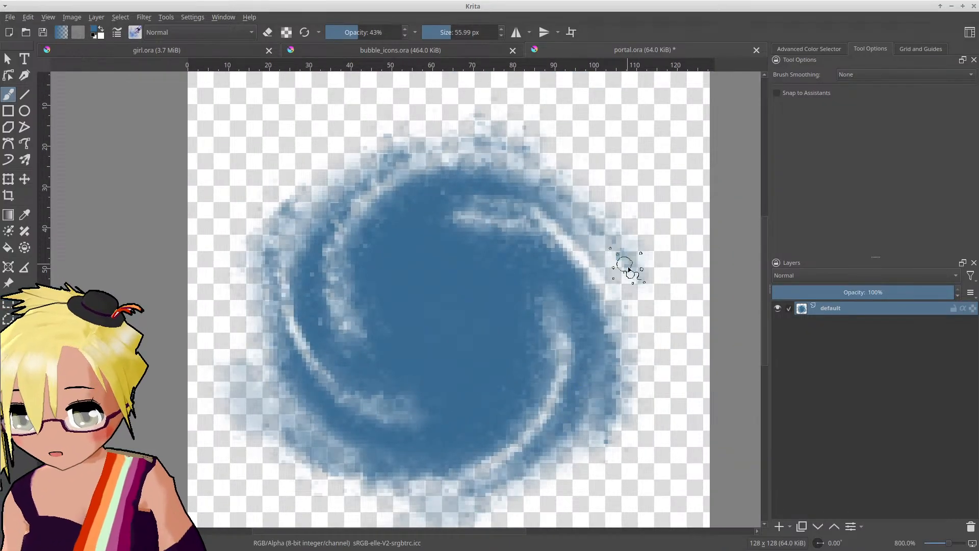
mouse_move(629, 271)
mouse_down()
mouse_move(632, 280)
mouse_move(619, 264)
mouse_up()
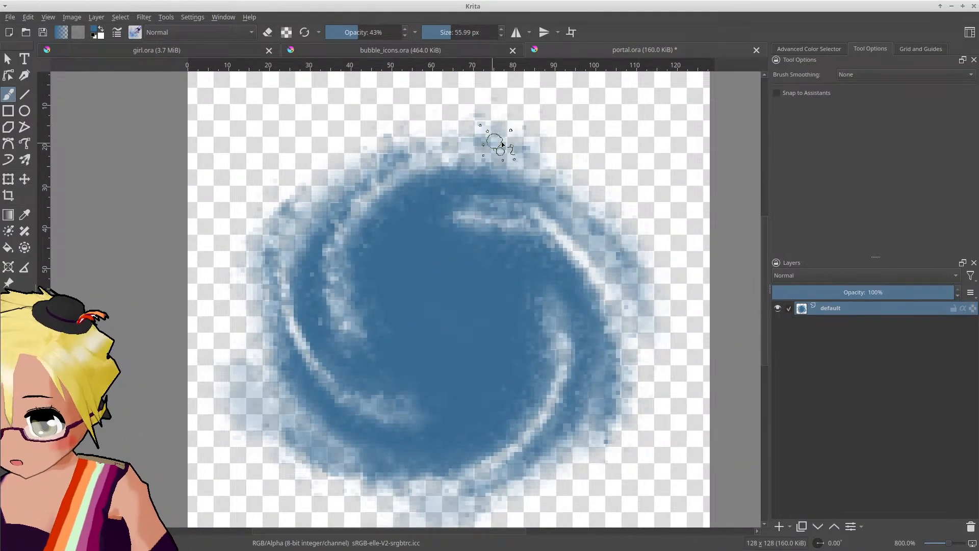
mouse_move(502, 144)
mouse_down()
mouse_move(437, 127)
mouse_move(536, 131)
mouse_move(381, 149)
mouse_move(296, 192)
mouse_up()
scroll(338, 219, down, 1)
scroll(360, 255, up, 1)
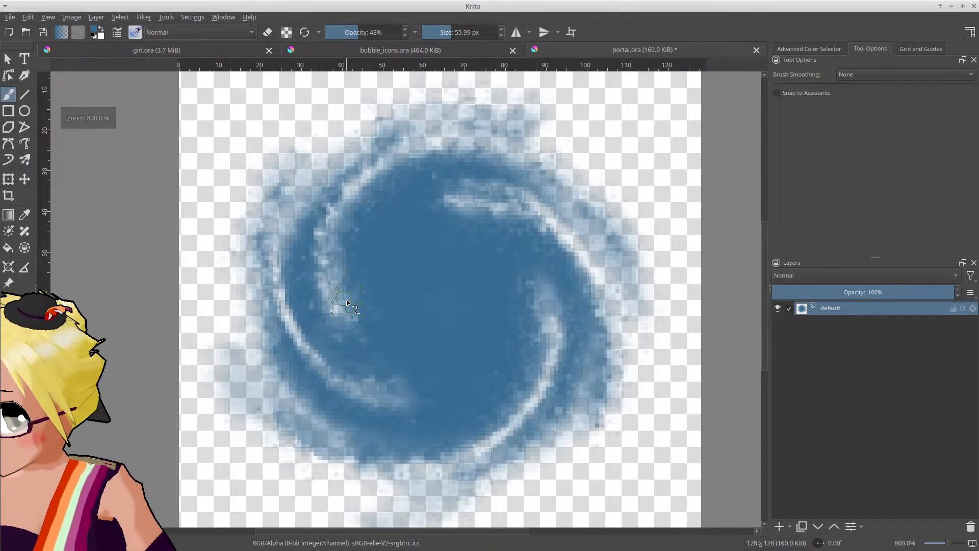
Step: Try erasing along the upper-left swirl at 43% opacity, and undo the stroke
key(e)
mouse_move(357, 215)
mouse_down()
mouse_move(328, 247)
mouse_move(368, 182)
mouse_up()
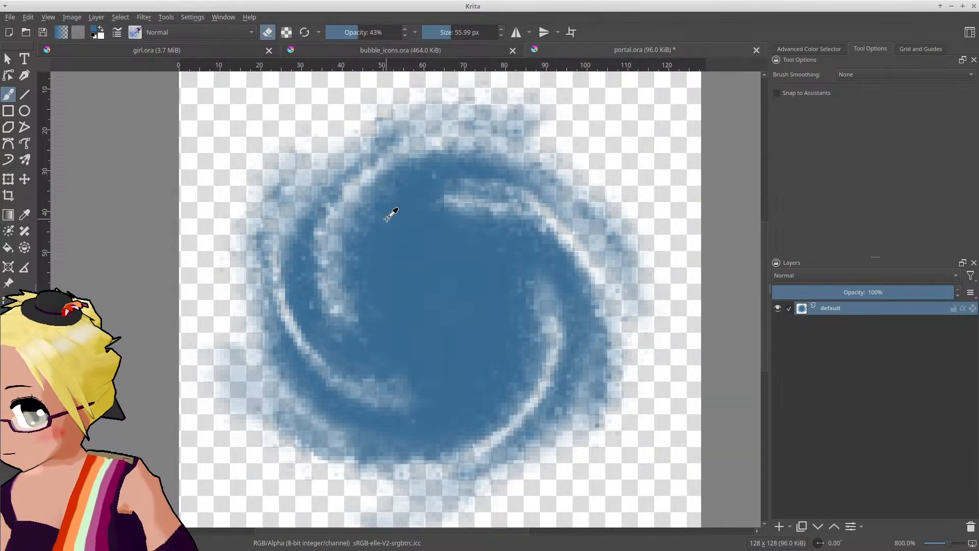
key(ctrl+z)
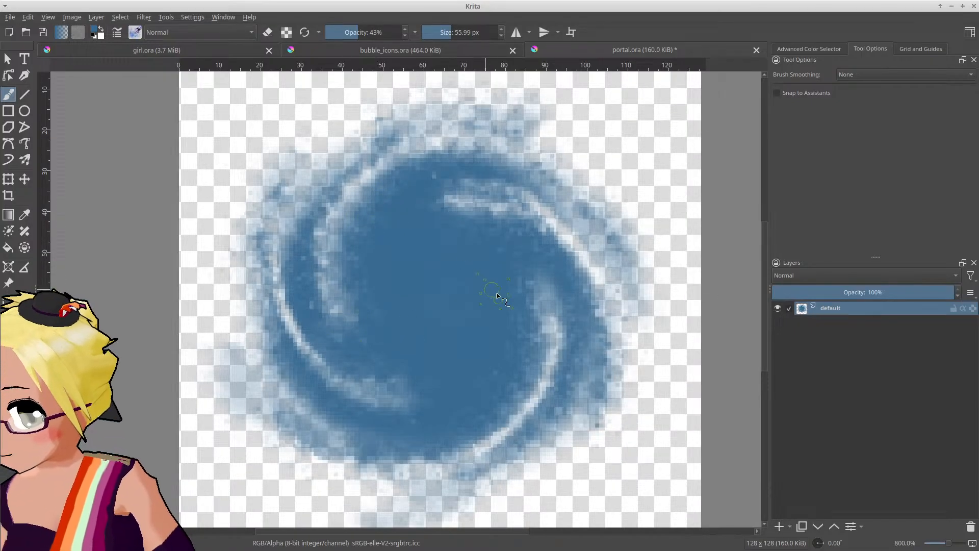
Step: Turn on eraser mode and extend the inner ends of the four swirls toward the portal's centre at 43% opacity
key(e)
mouse_move(530, 286)
mouse_down()
mouse_move(531, 276)
mouse_move(459, 265)
mouse_move(536, 285)
mouse_up()
mouse_move(401, 389)
mouse_down()
mouse_move(446, 359)
mouse_move(444, 370)
mouse_up()
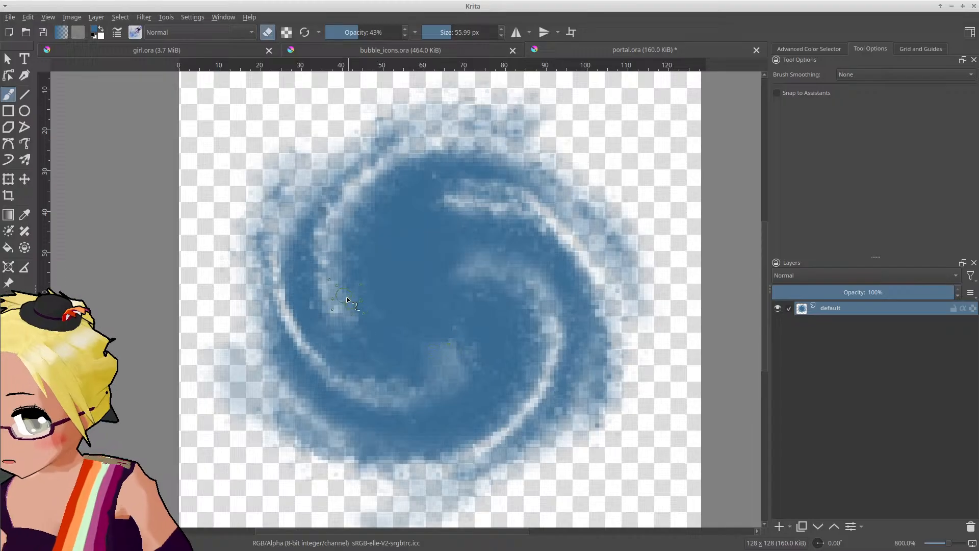
mouse_move(437, 196)
mouse_down()
mouse_move(424, 225)
mouse_move(424, 203)
mouse_up()
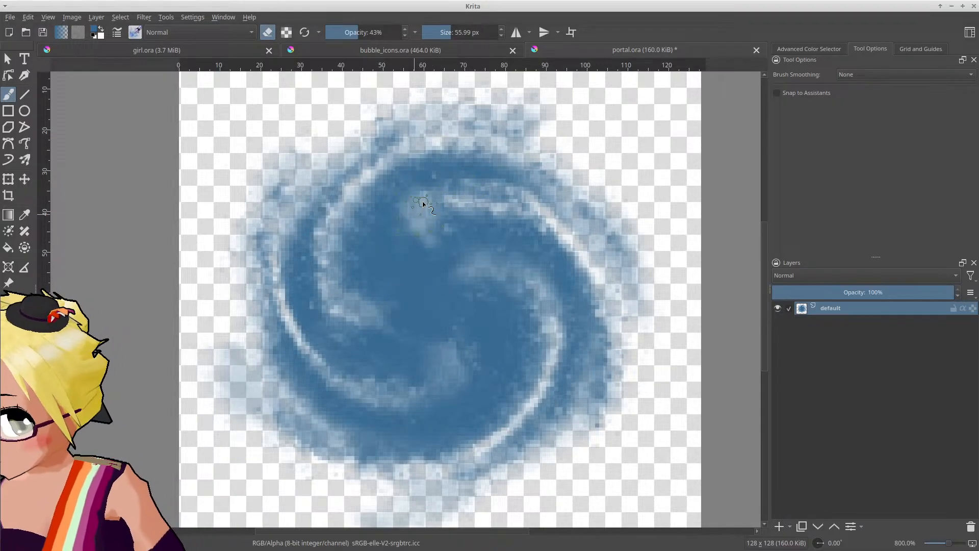
scroll(441, 207, down, 1)
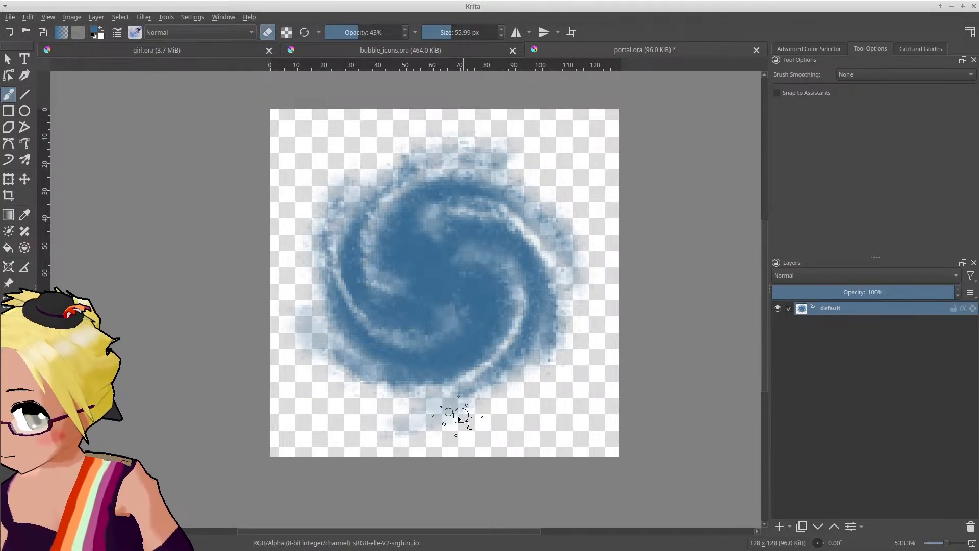
Step: Pick the soft airbrush preset from My Favorites and erase stray splatter around the portal's outer edge at 100% opacity and 9.02 px
click(135, 33)
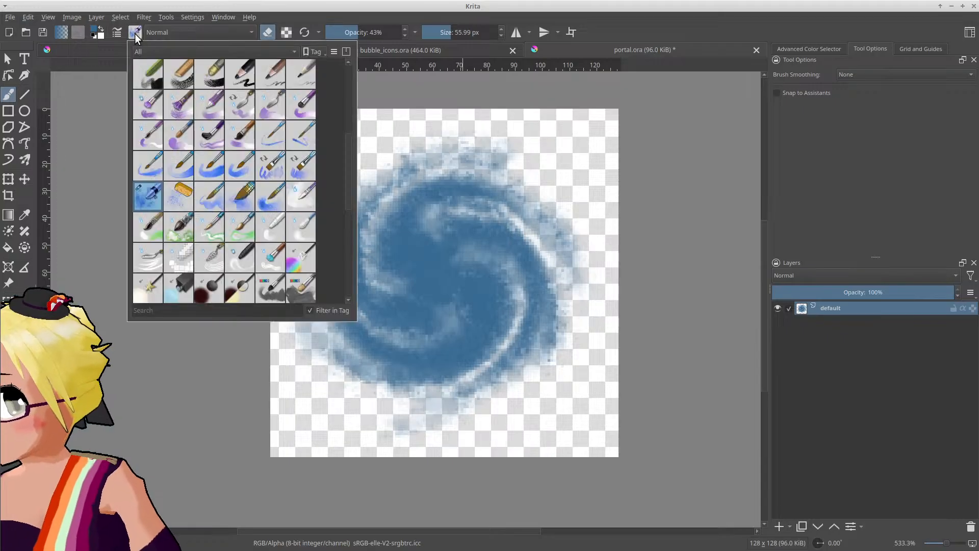
click(164, 52)
click(168, 193)
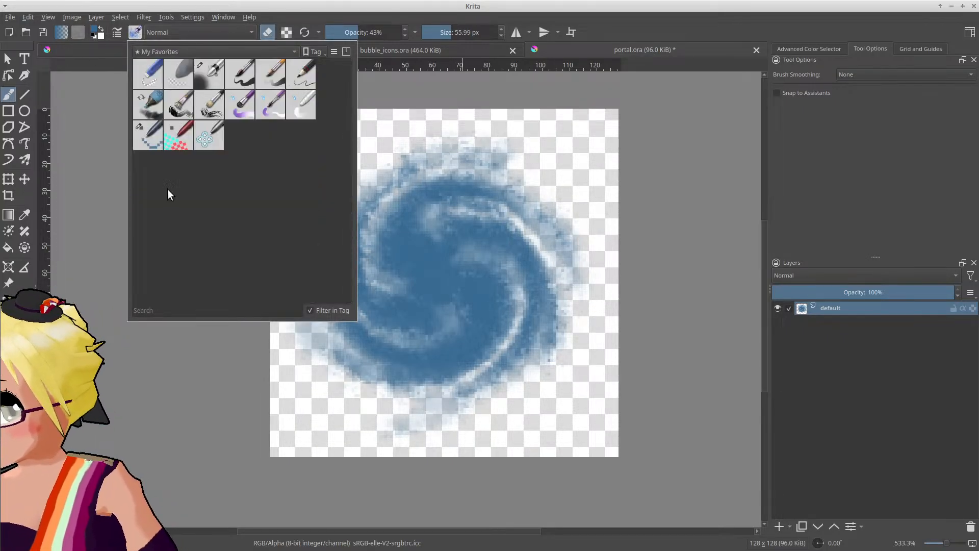
click(216, 78)
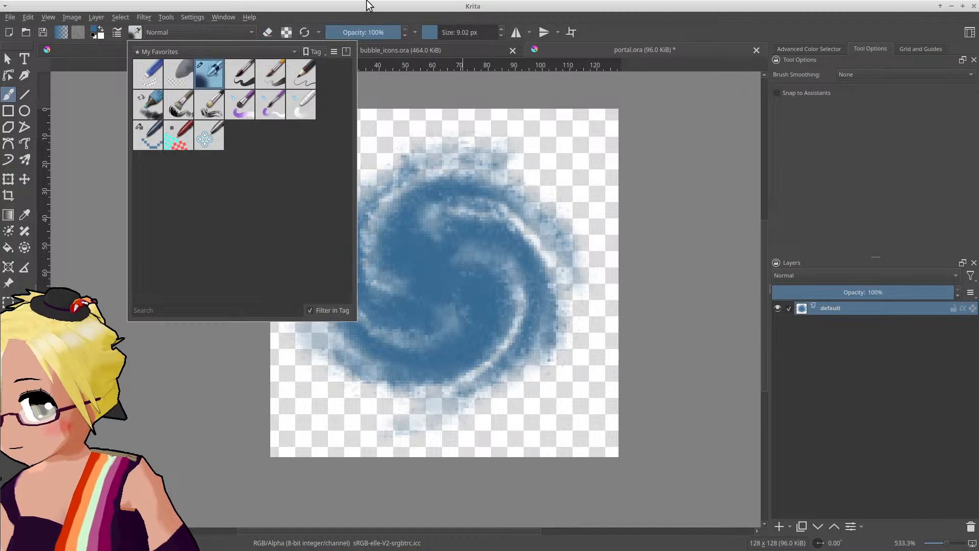
drag(450, 416, 380, 432)
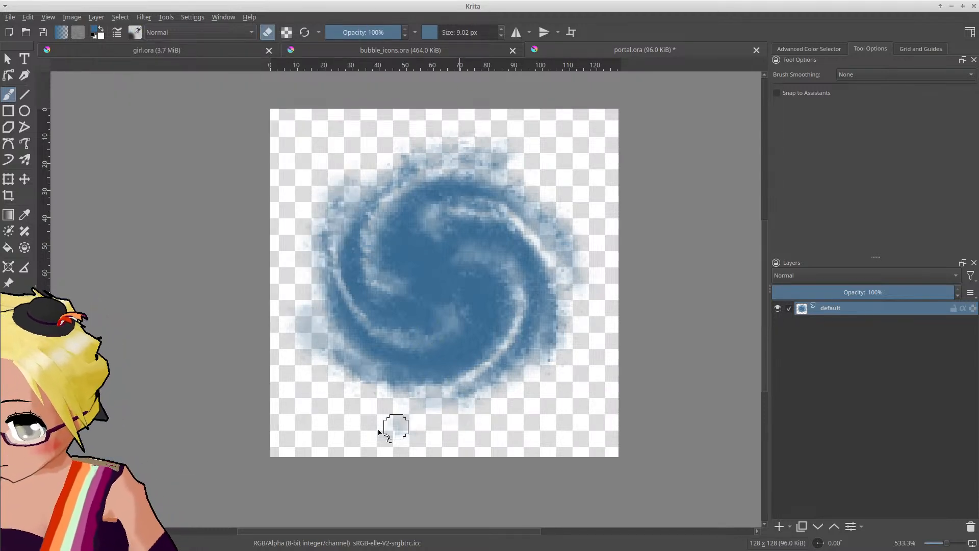
drag(294, 318, 298, 332)
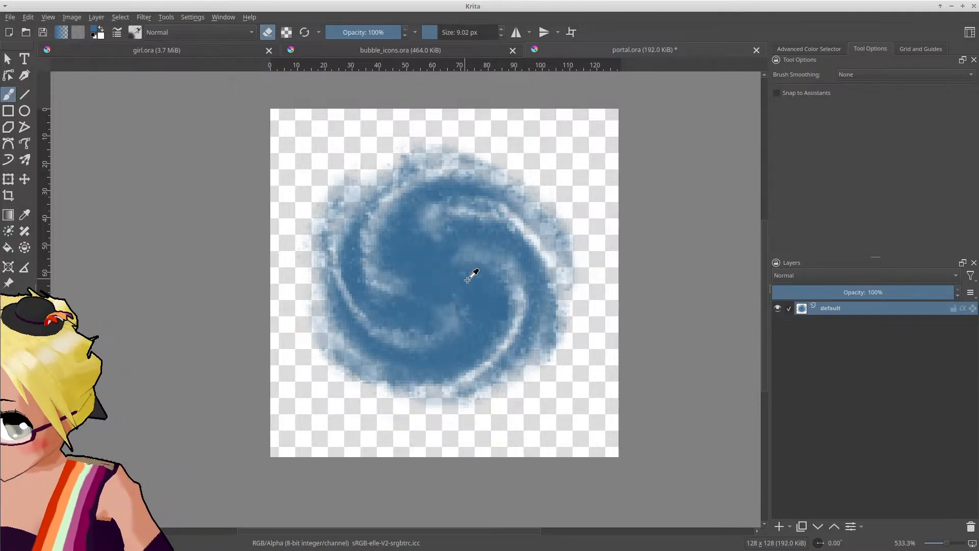
Step: Save portal.ora and switch to Godot to inspect the repainted portal together with its particles
key(ctrl+s)
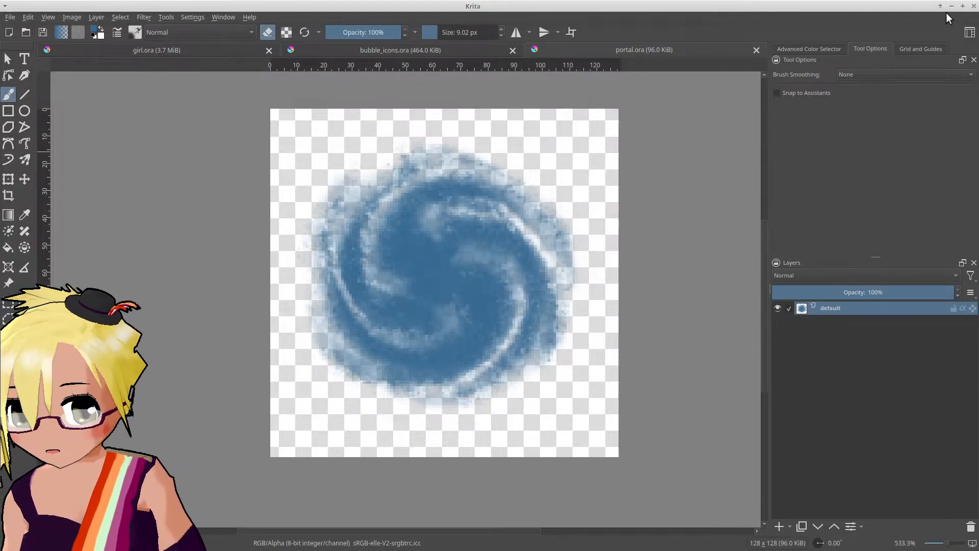
click(948, 8)
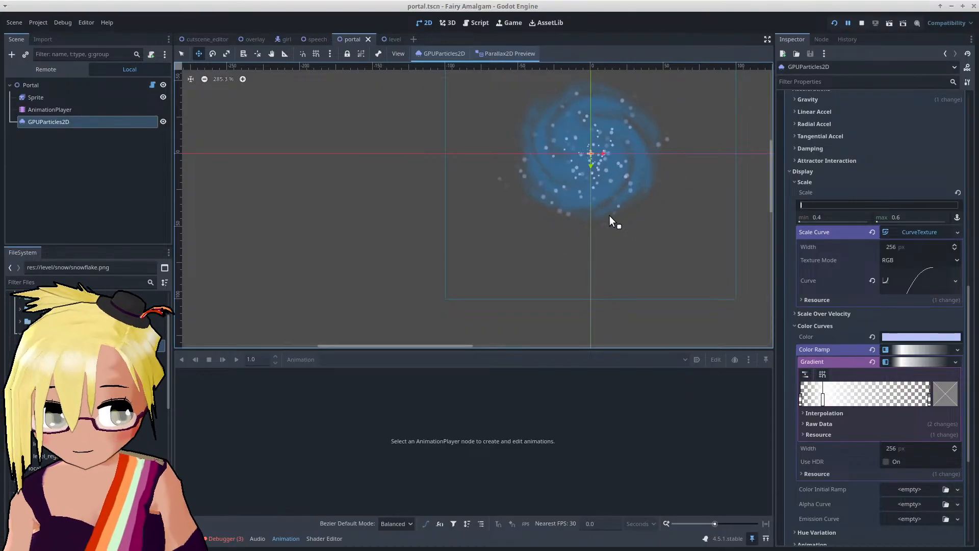
middle_drag(577, 166, 508, 200)
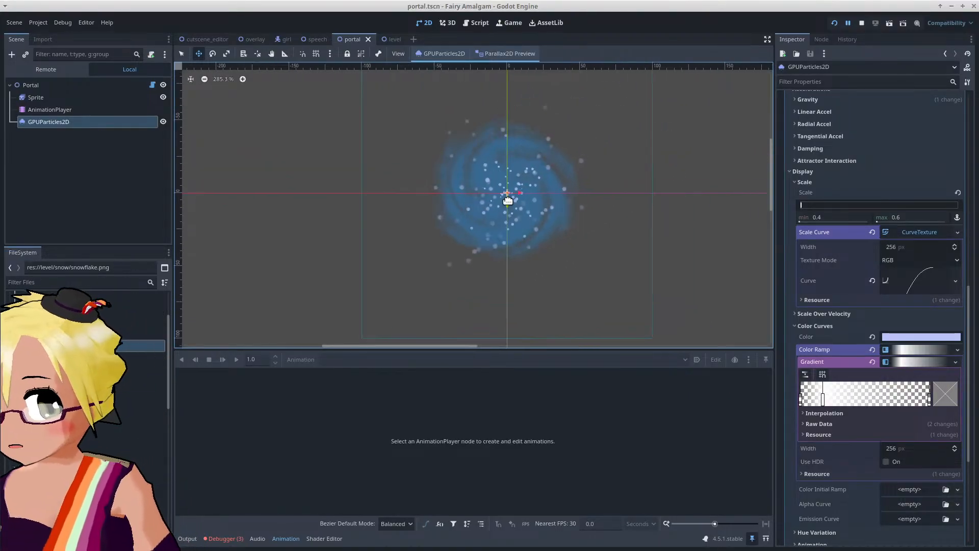
scroll(508, 200, up, 2)
scroll(508, 200, up, 3)
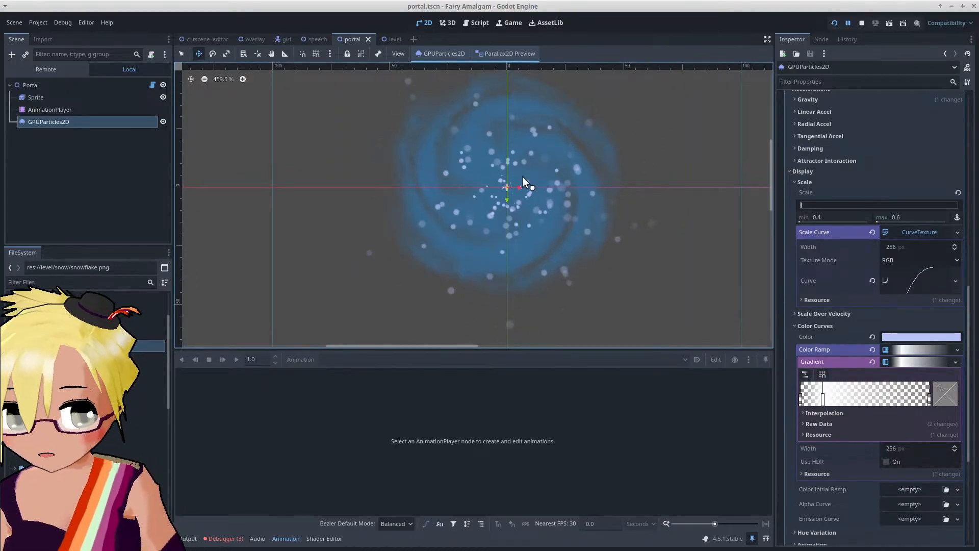
Step: Set the Sprite's rotation key at 1.0 s in the cast animation to 360°
click(67, 109)
click(60, 99)
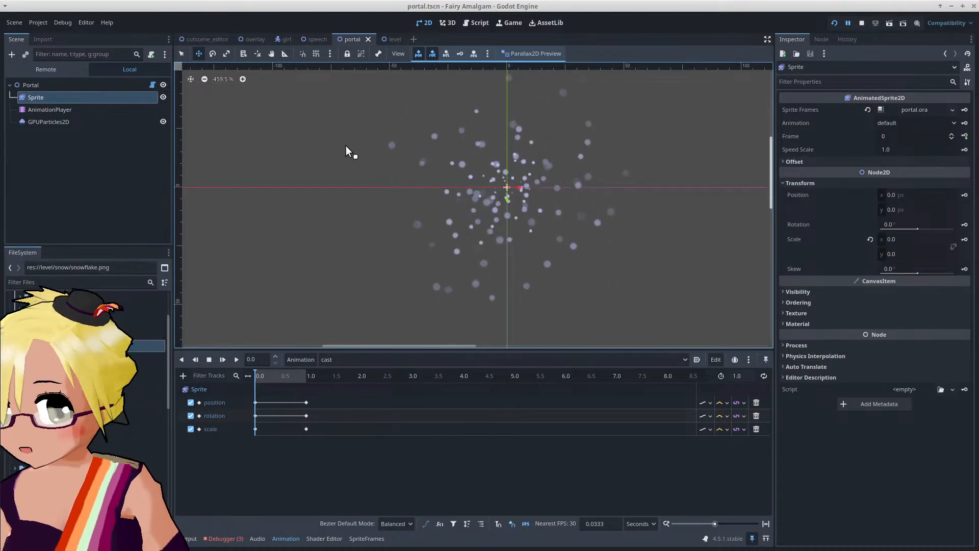
scroll(360, 155, down, 2)
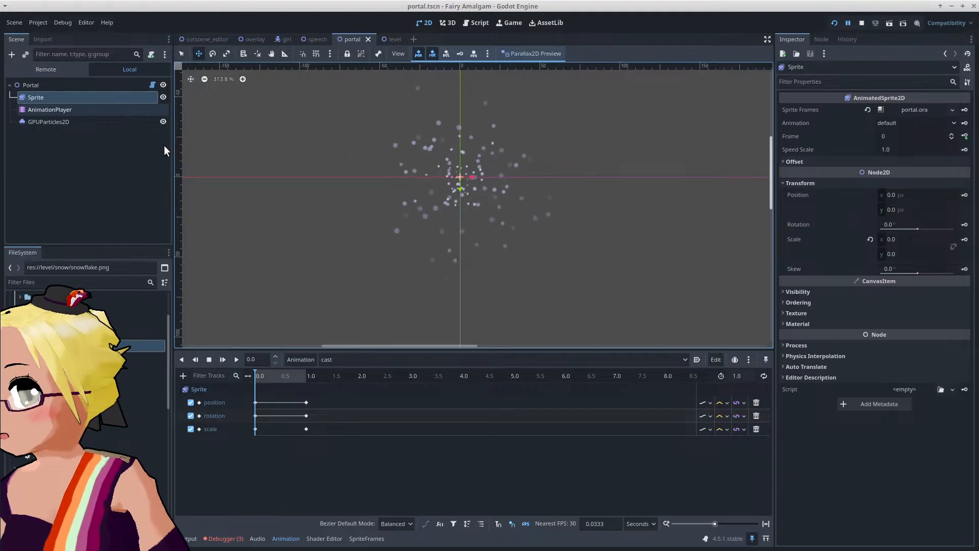
drag(266, 377, 315, 382)
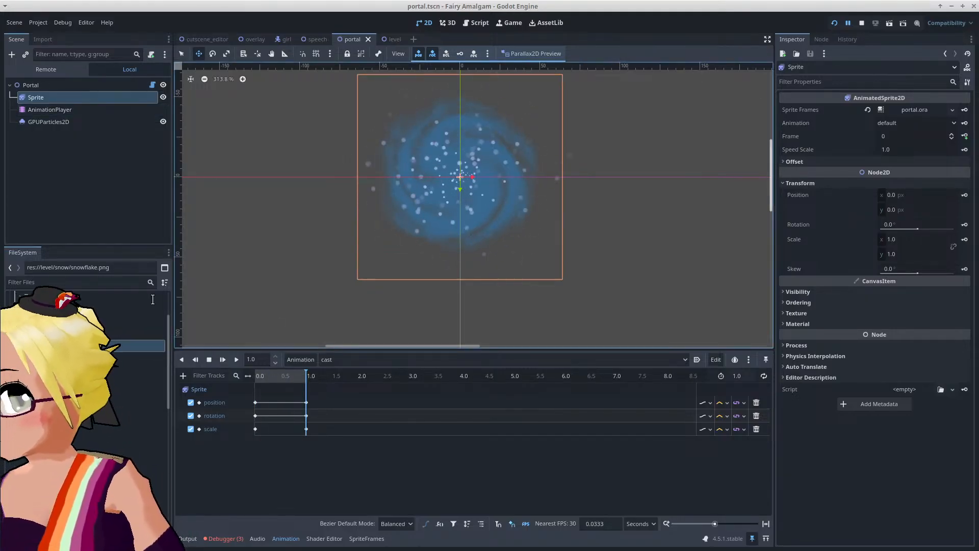
click(346, 361)
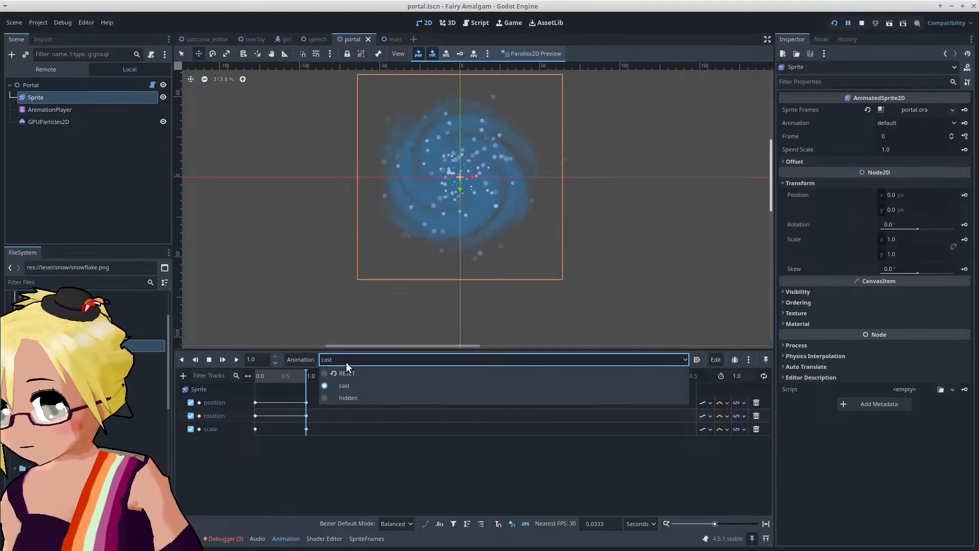
click(366, 388)
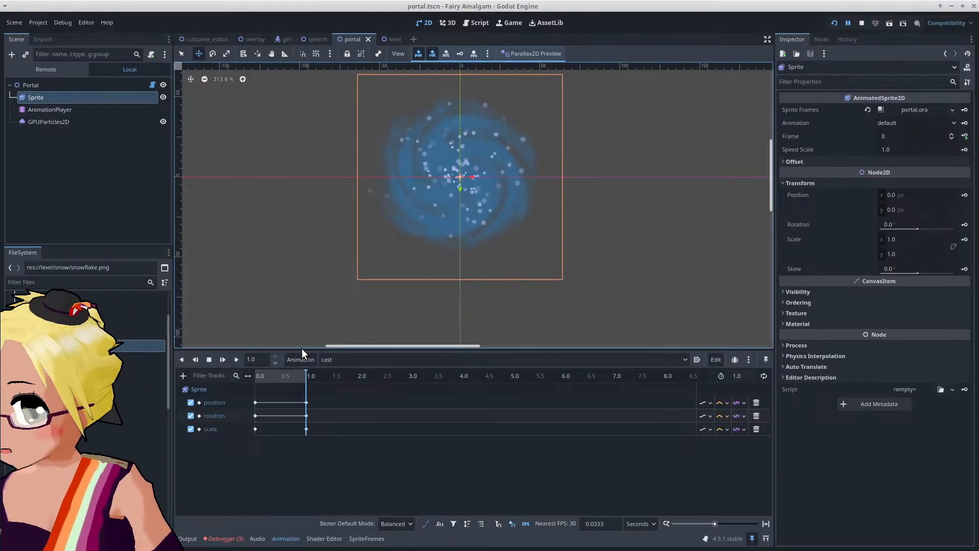
click(306, 416)
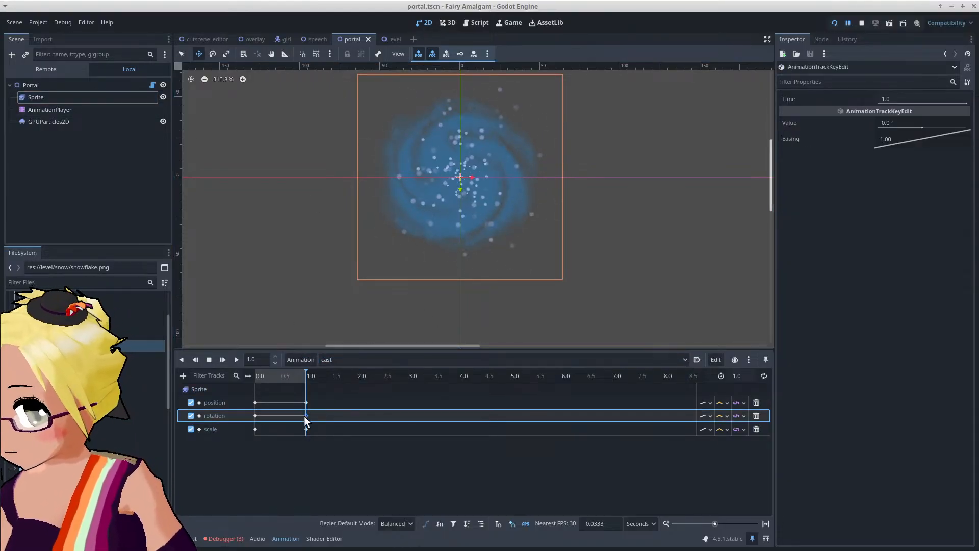
click(918, 129)
text(360)
key(Return)
Step: Play the cast animation twice and scrub its opening frames to check how the spinning portal appears
click(236, 360)
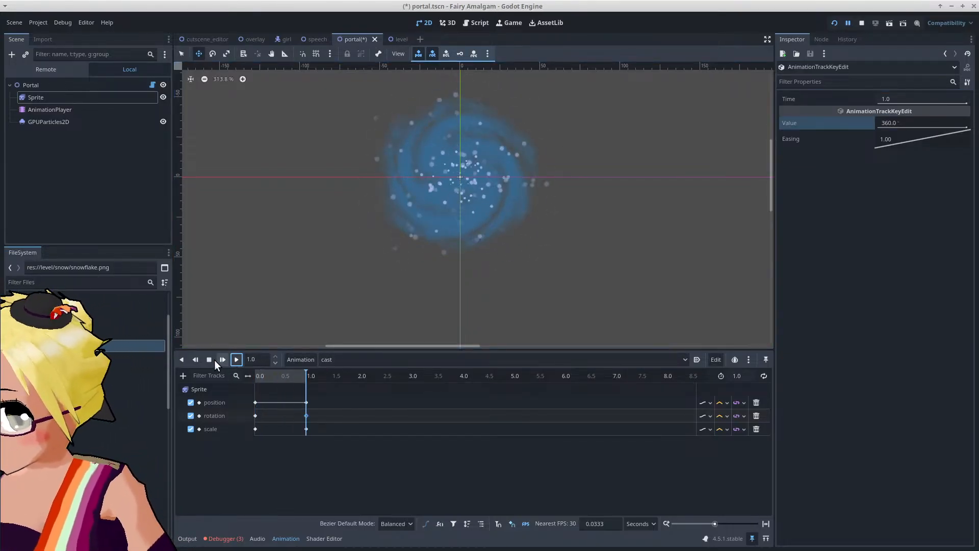
click(207, 360)
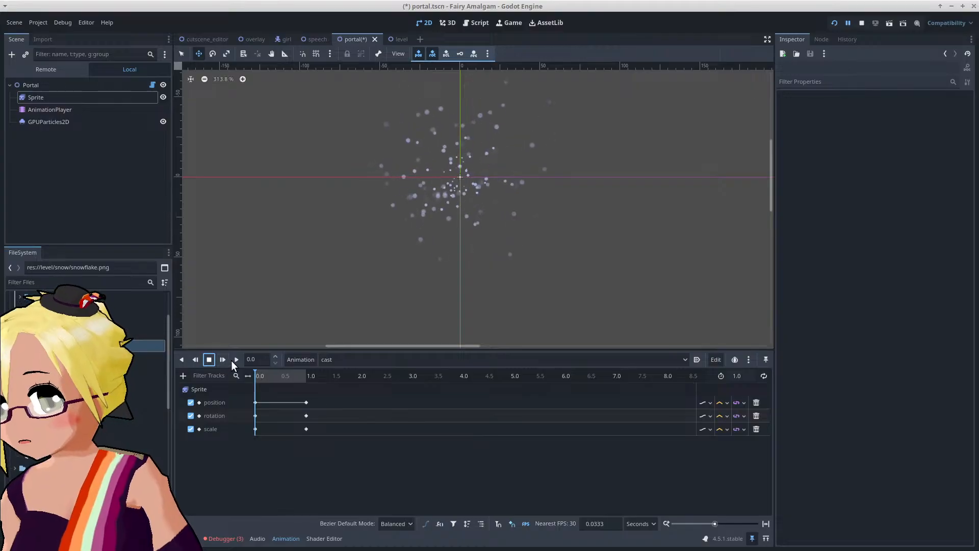
click(233, 360)
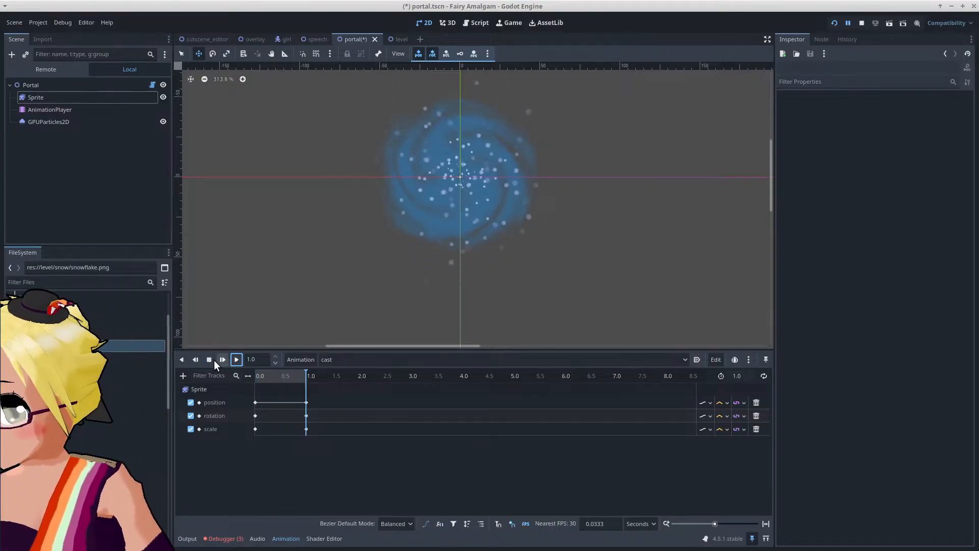
click(213, 359)
click(262, 372)
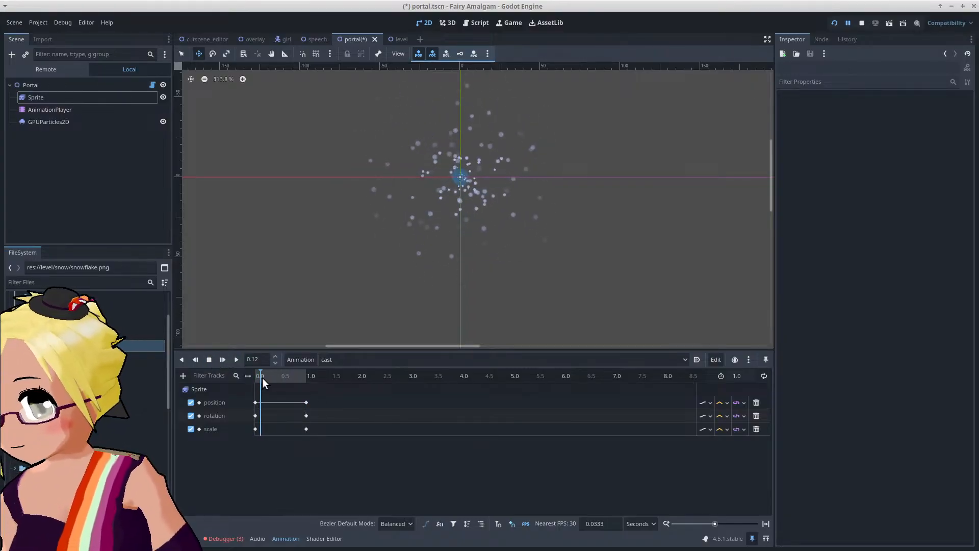
mouse_move(263, 378)
mouse_down()
mouse_move(352, 399)
mouse_move(294, 396)
mouse_move(250, 367)
mouse_up()
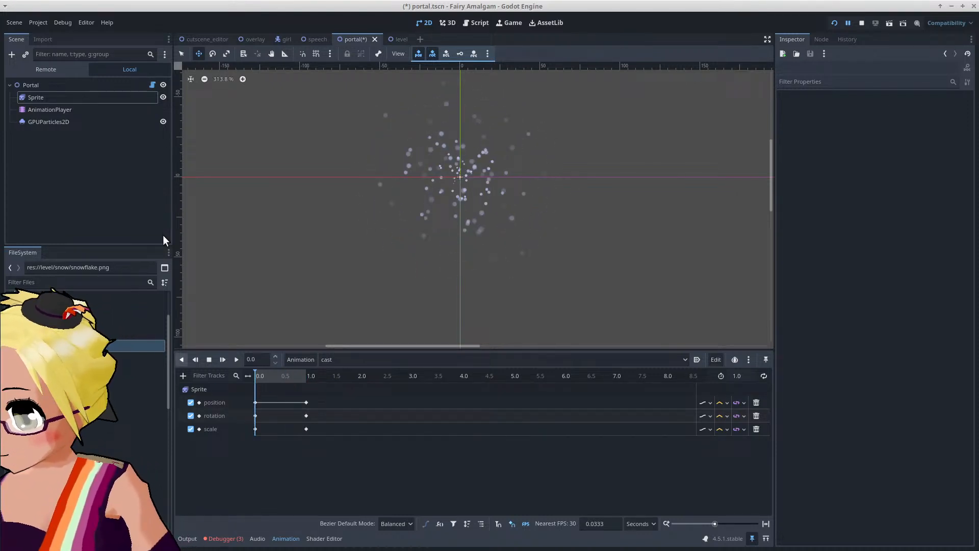
Step: Set the GPUParticles2D Amount Ratio to 0.0 and key it at the start of the cast animation
click(98, 127)
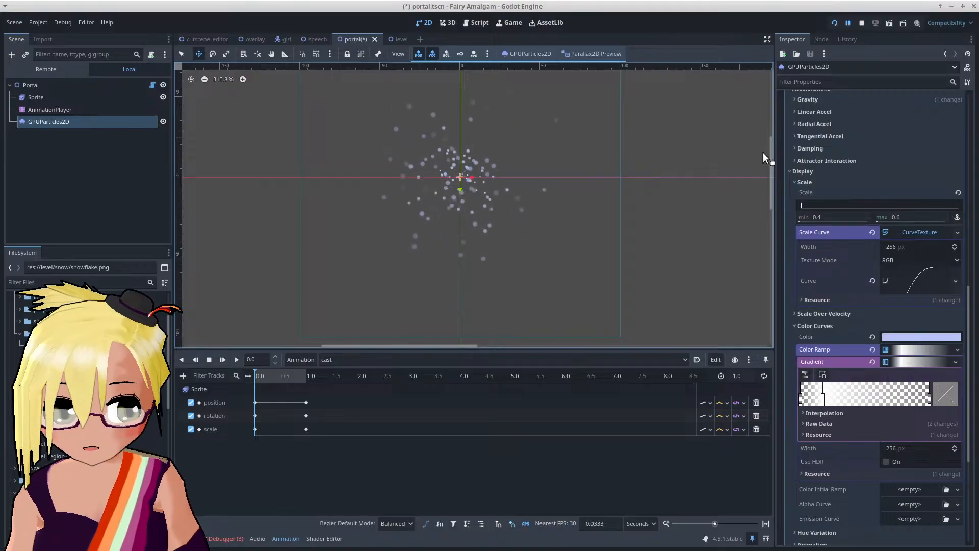
scroll(783, 163, up, 5)
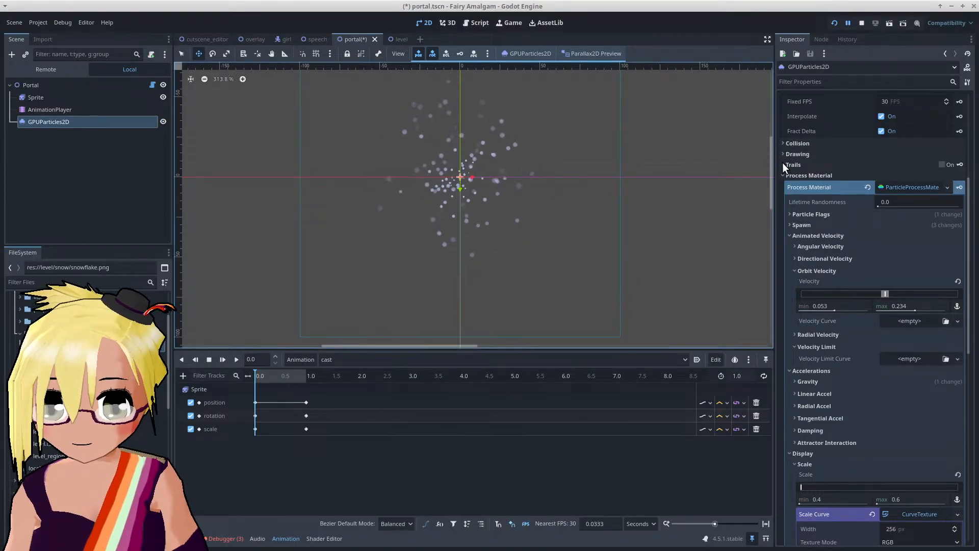
click(263, 376)
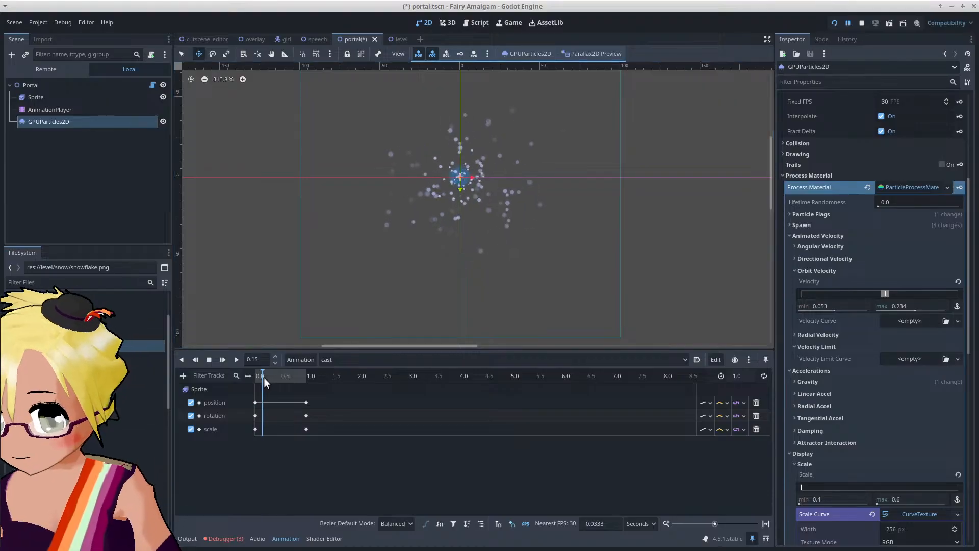
drag(264, 377, 207, 384)
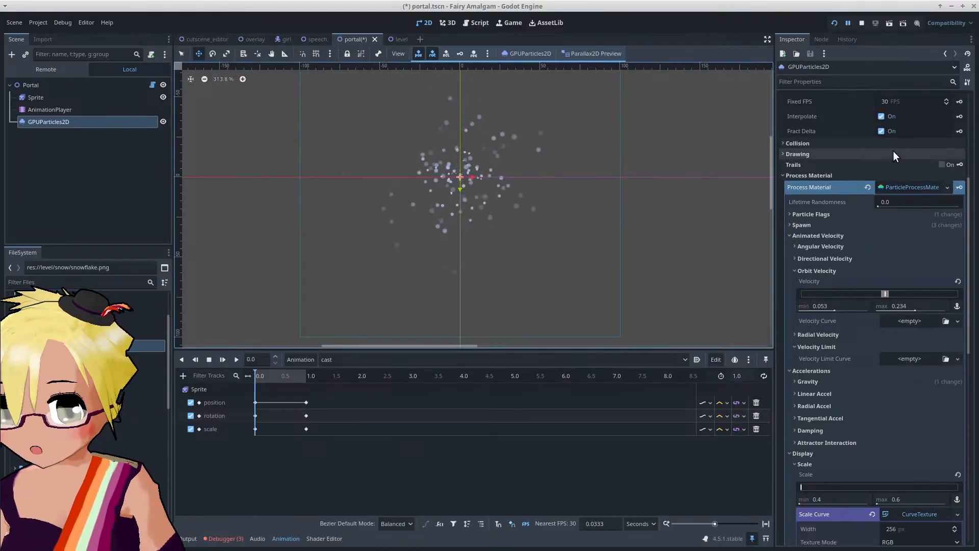
scroll(889, 176, up, 2)
scroll(852, 195, up, 2)
scroll(842, 207, down, 3)
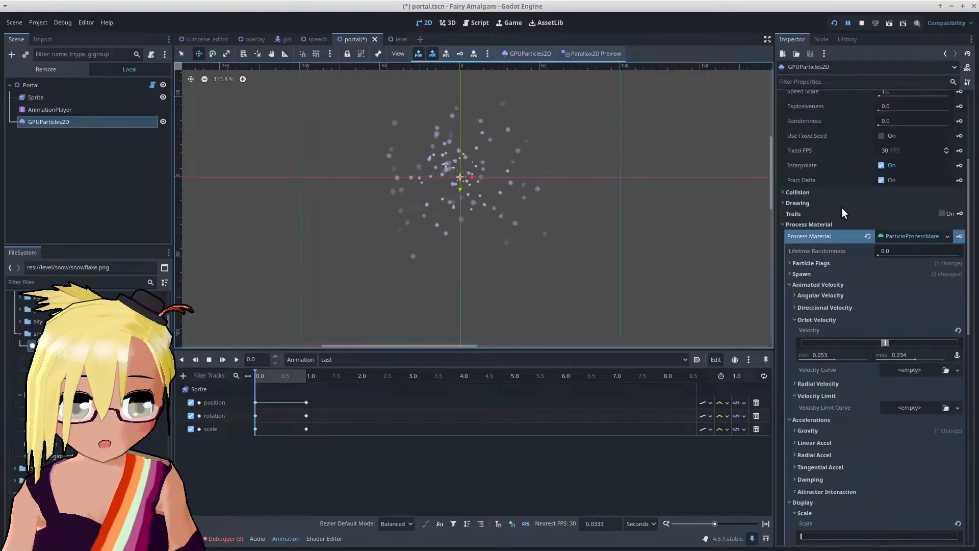
drag(969, 173, 969, 112)
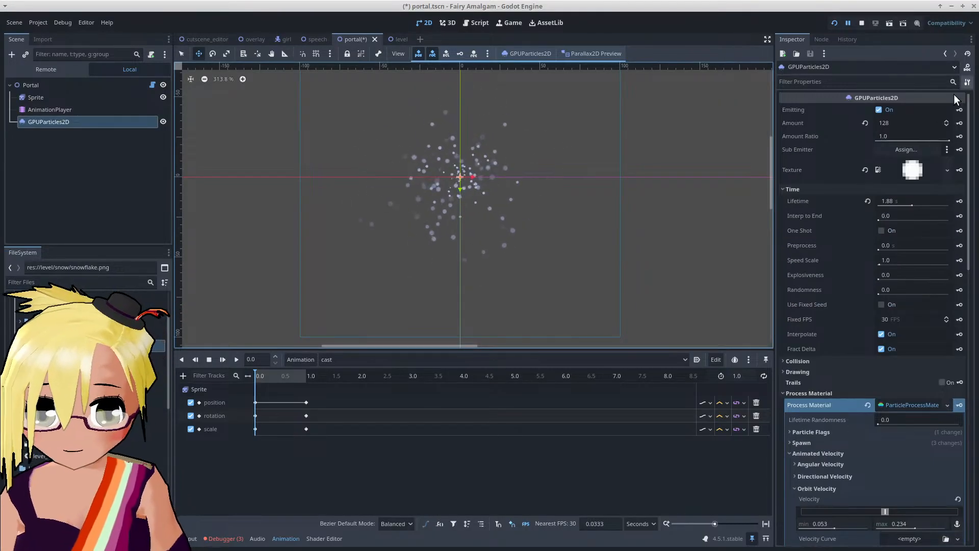
drag(950, 137, 834, 142)
click(959, 136)
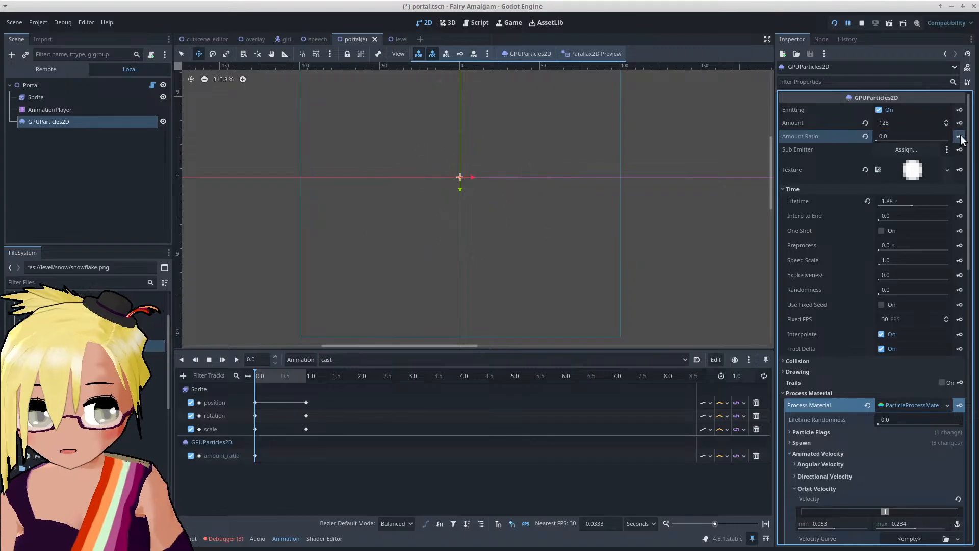
Step: Add a second Amount Ratio key for the particles at 1.0 s and play the cast animation from the start
click(303, 375)
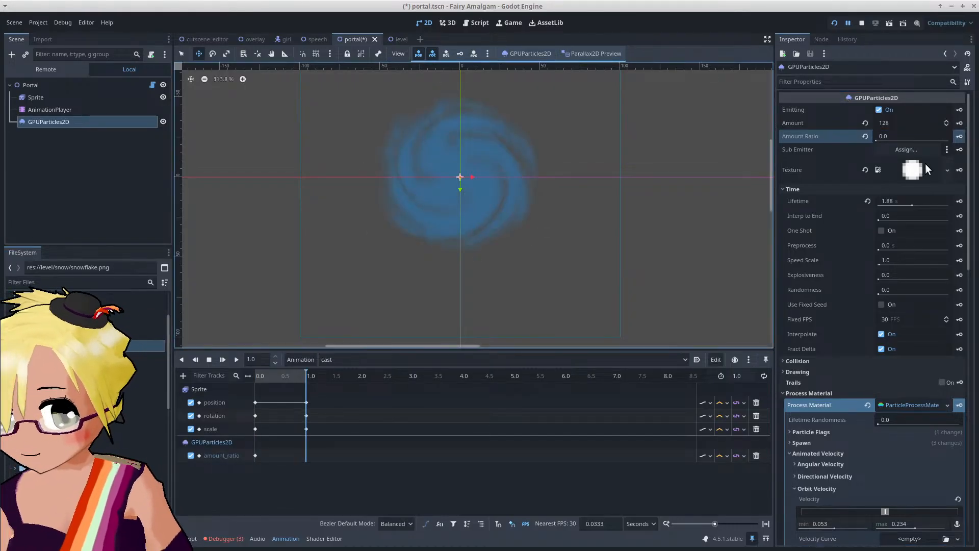
click(960, 136)
drag(307, 376, 219, 369)
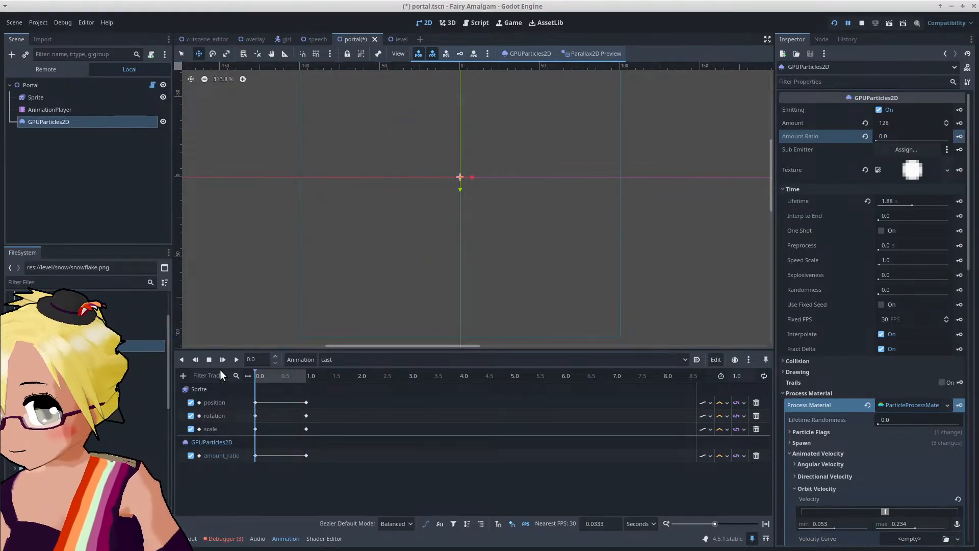
click(236, 359)
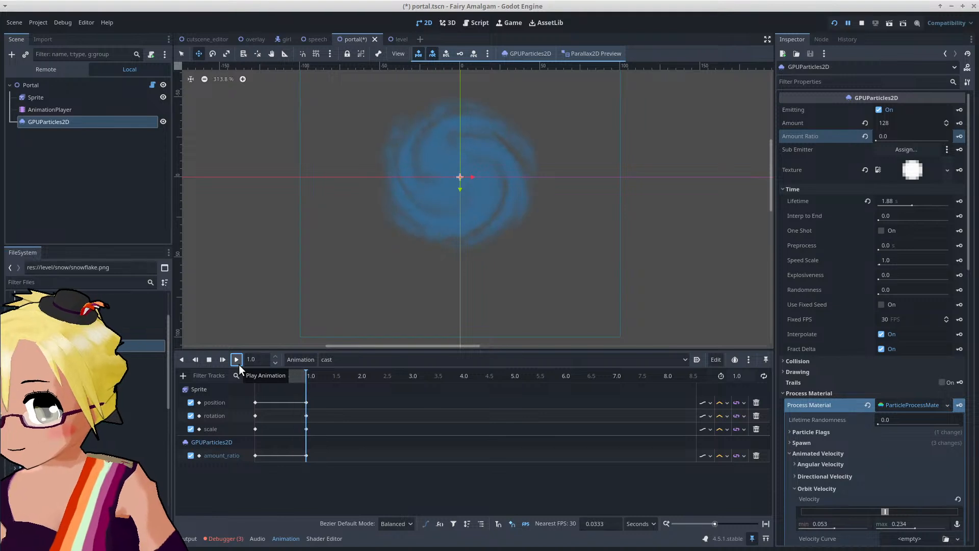
click(209, 359)
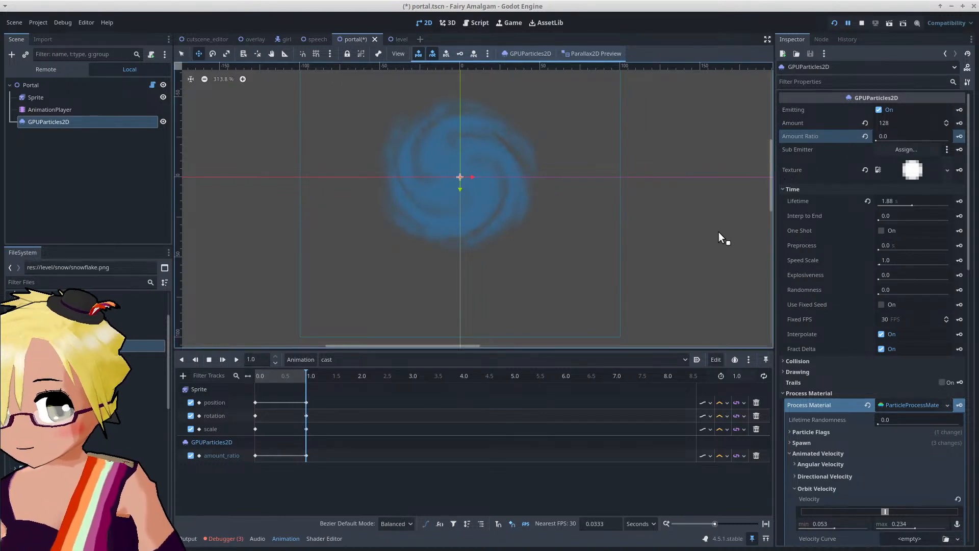
Step: Try raising the particles' Amount Ratio to 1.0 at 1.0 s, and replay the cast animation from the start
drag(872, 139, 960, 146)
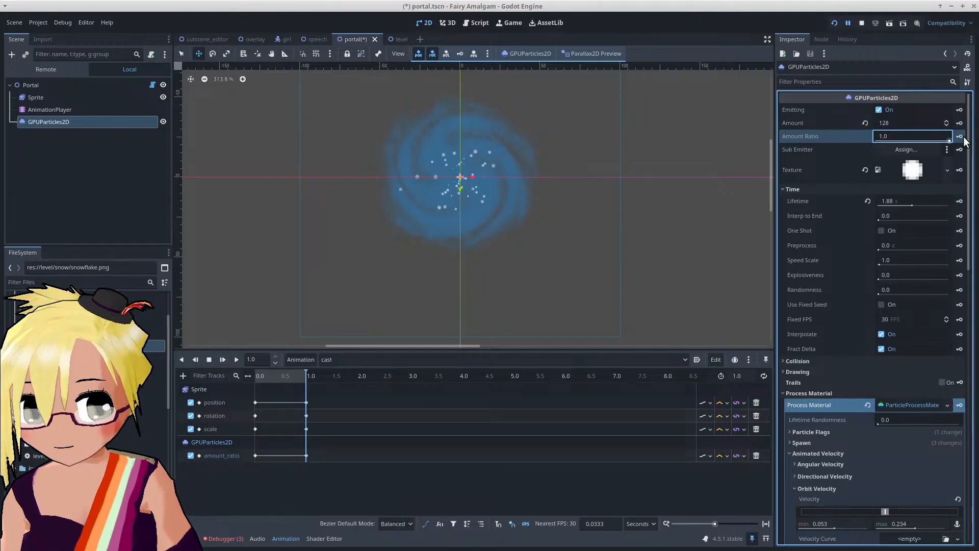
click(256, 376)
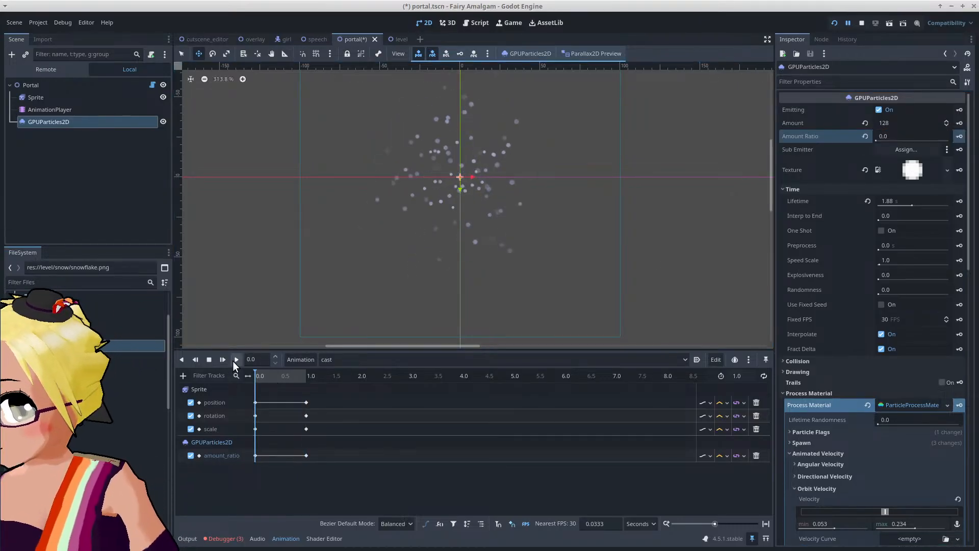
click(234, 361)
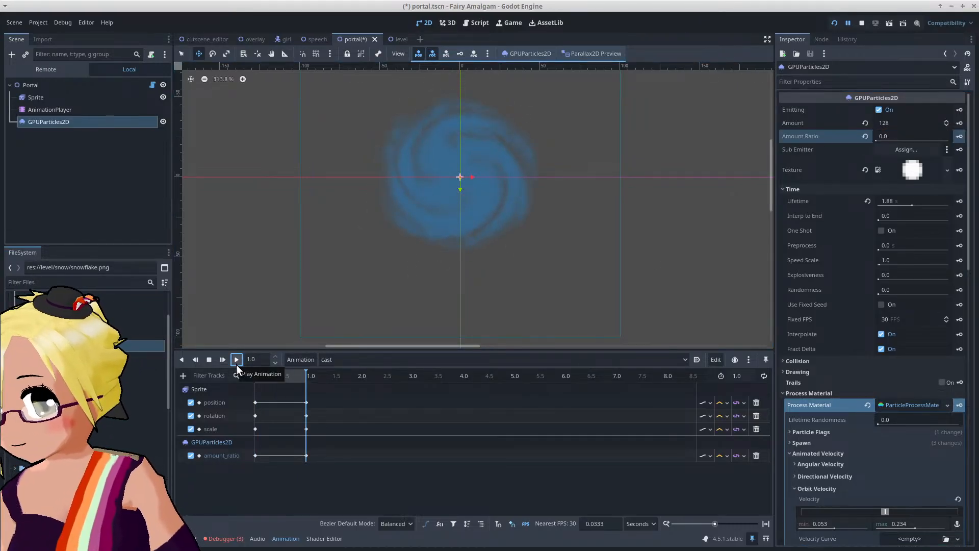
Step: Set the particles' amount_ratio key at 1.0 s to 1.0, check the opening key, and play the cast animation
click(306, 454)
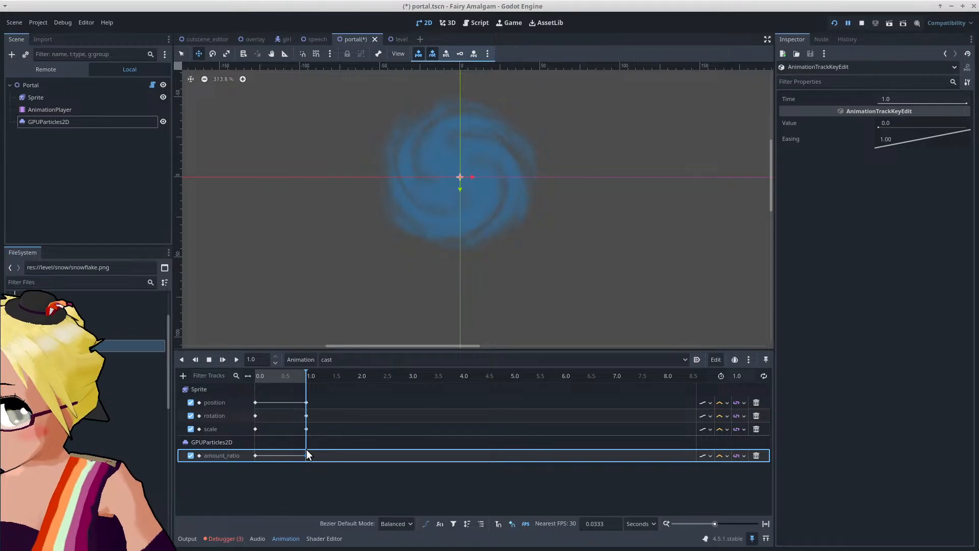
click(887, 123)
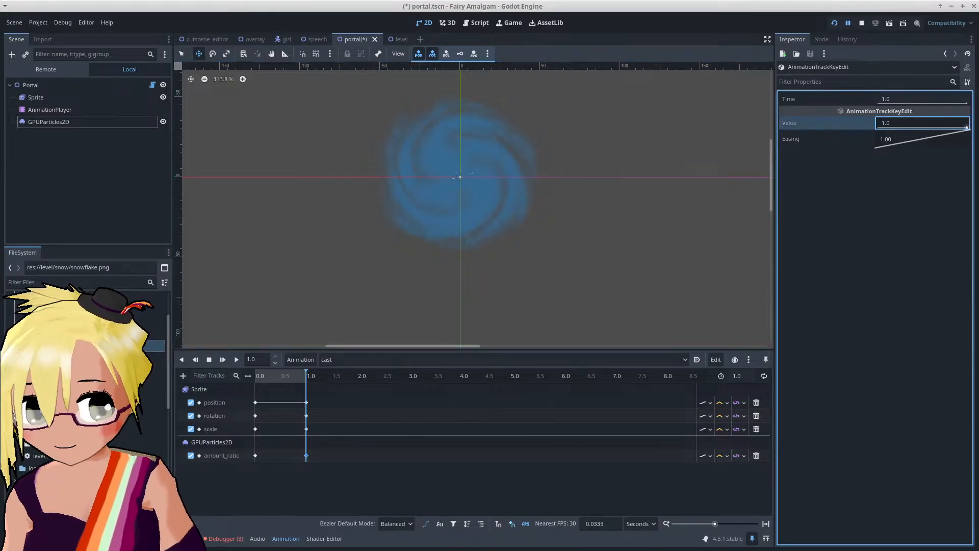
text(1)
key(Return)
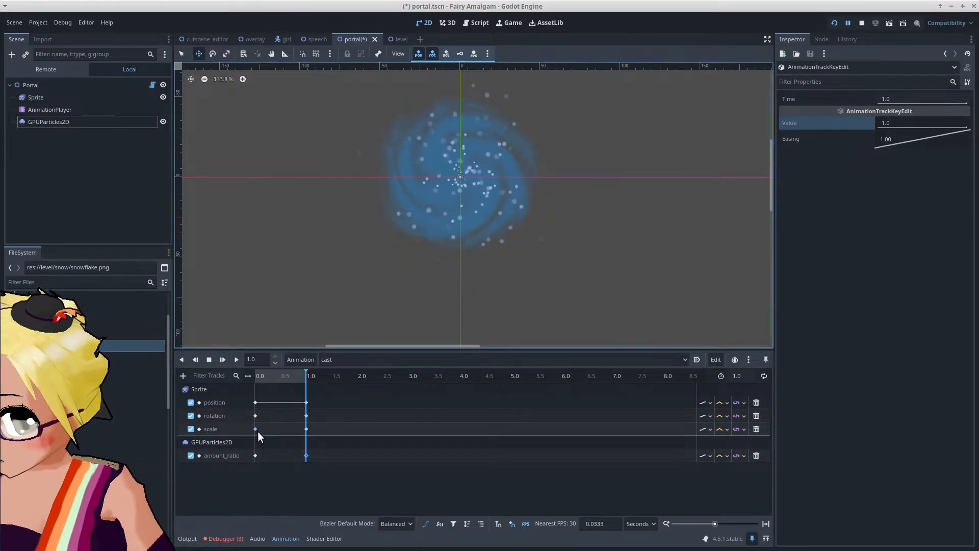
click(255, 456)
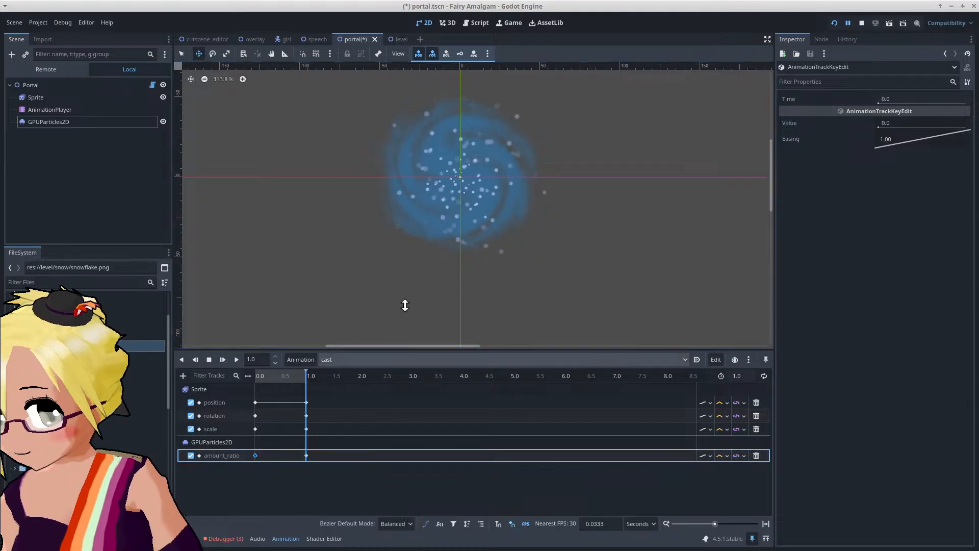
click(262, 375)
click(232, 359)
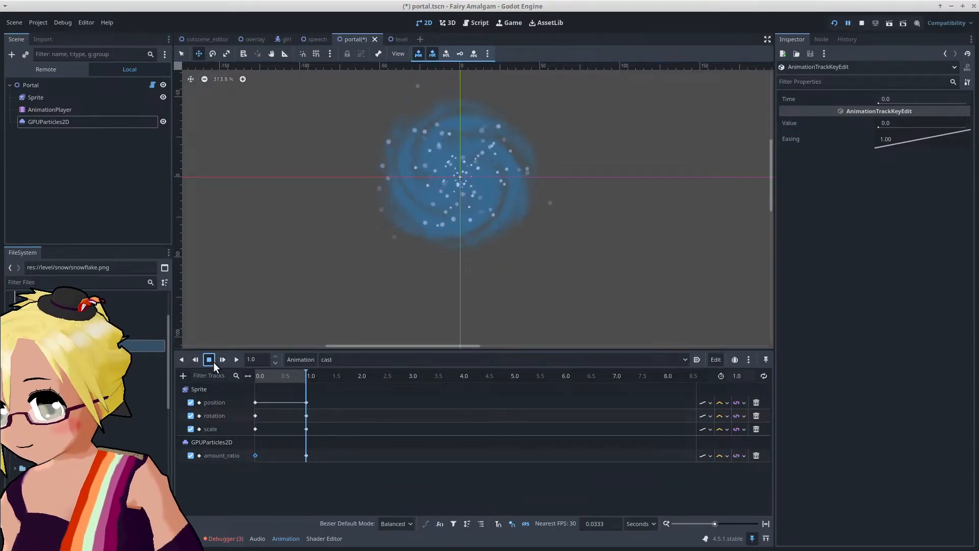
click(214, 363)
Step: Move the second amount_ratio key to 0.5 s and play the cast animation from the start
drag(305, 454, 280, 456)
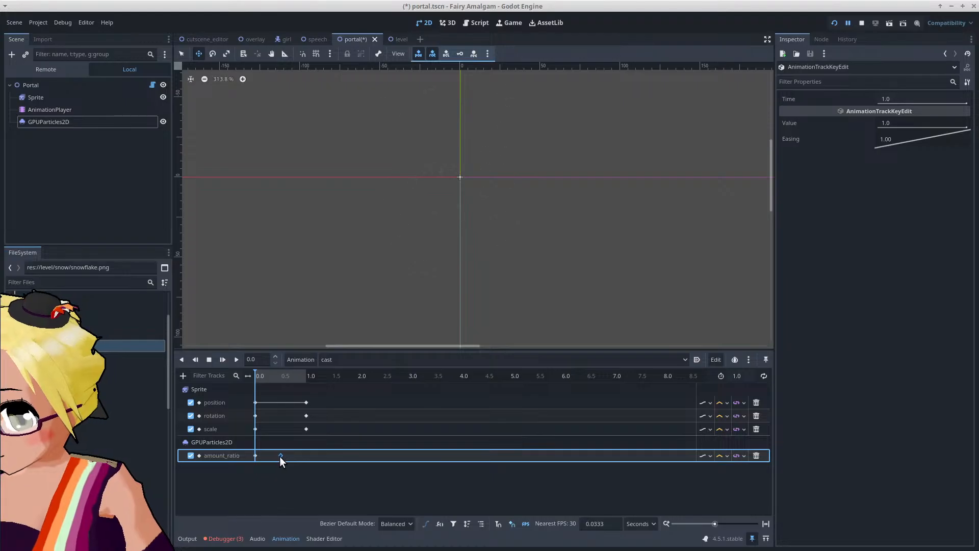
click(237, 359)
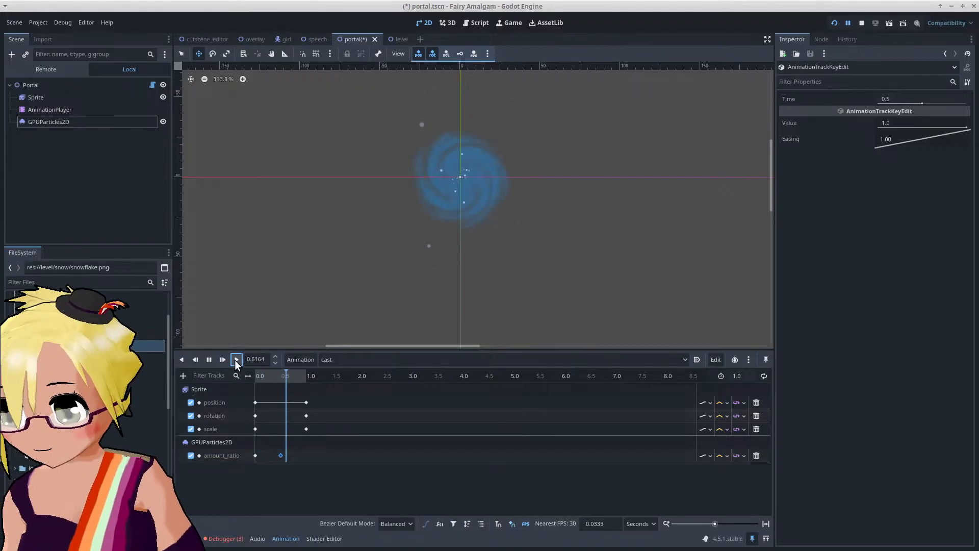
click(210, 361)
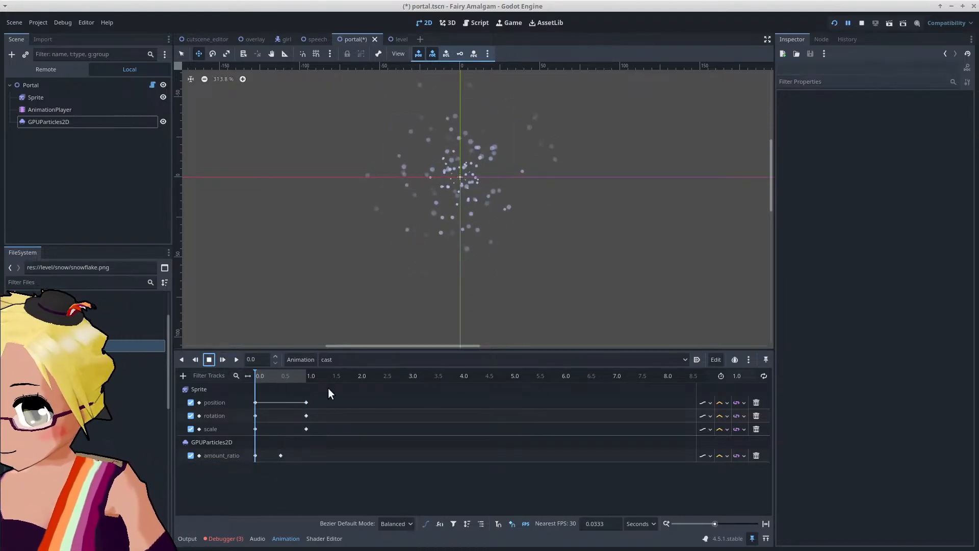
Step: Set the length of the cast animation to 7.0 seconds
click(738, 377)
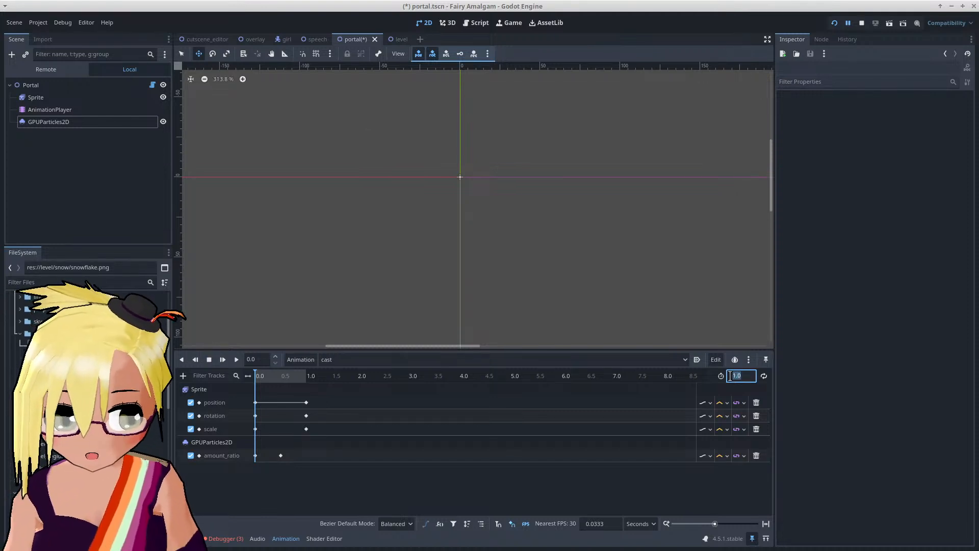
text(7)
key(Return)
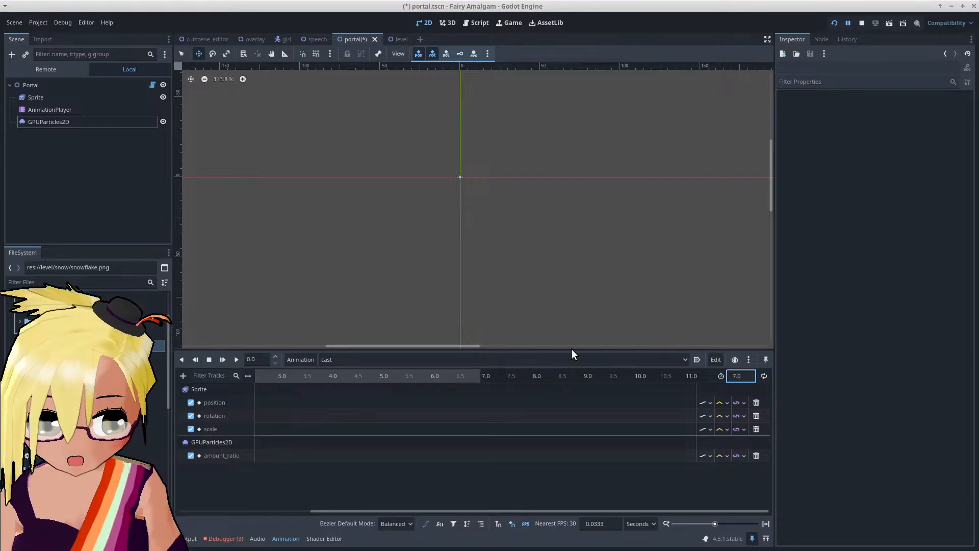
Step: Play the lengthened cast animation from near its start and save the portal scene
click(266, 378)
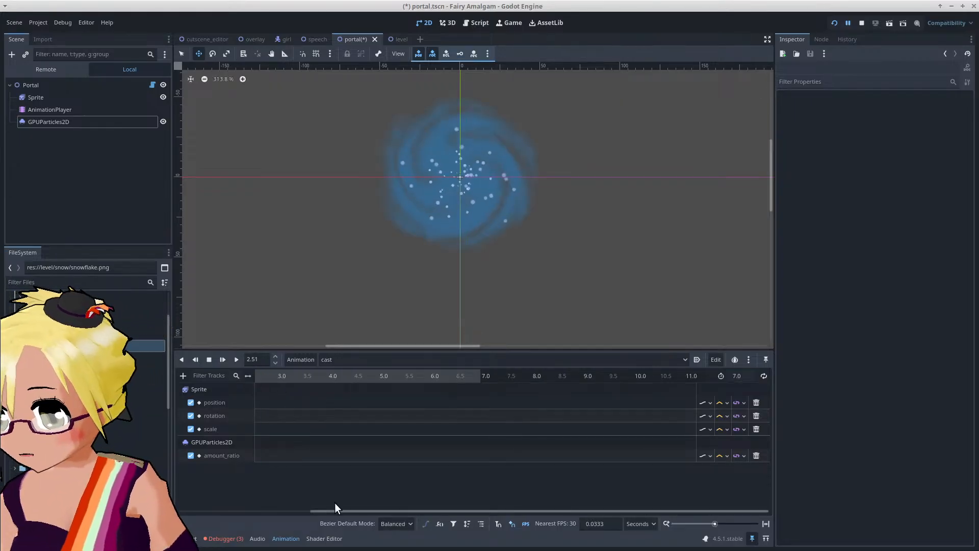
drag(341, 512, 203, 511)
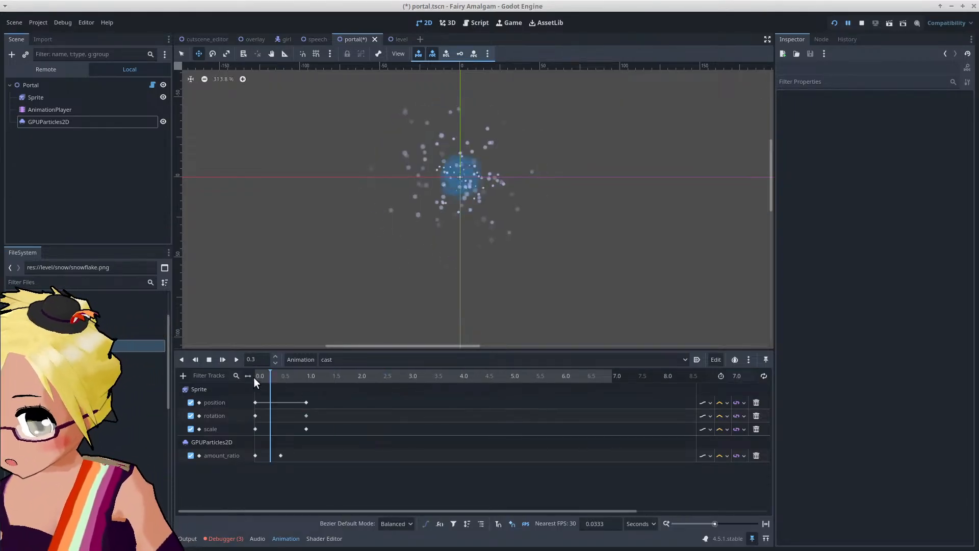
click(237, 360)
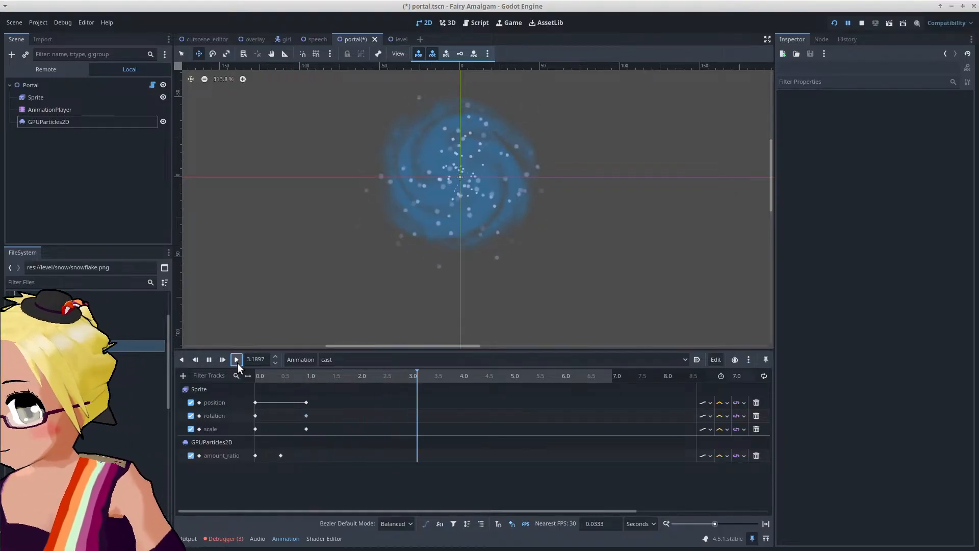
click(210, 360)
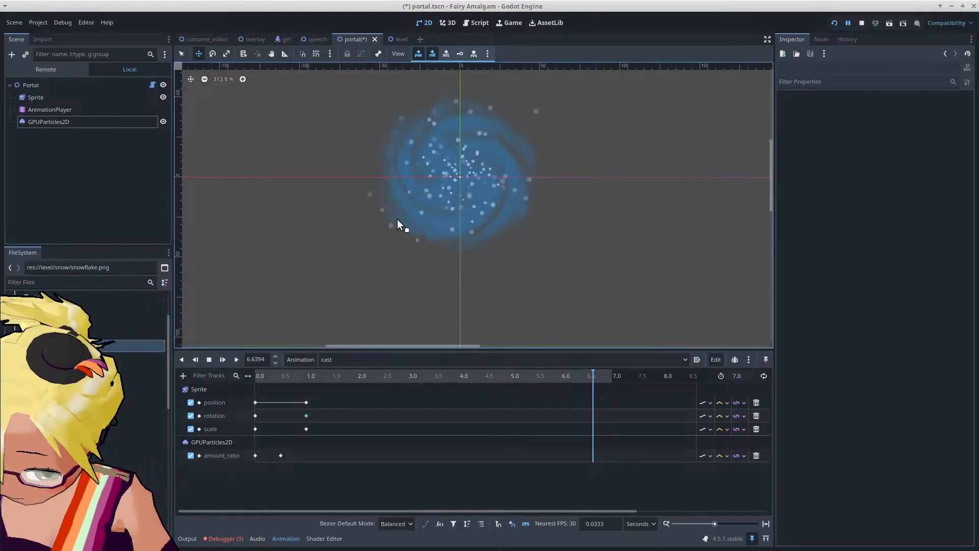
key(ctrl+s)
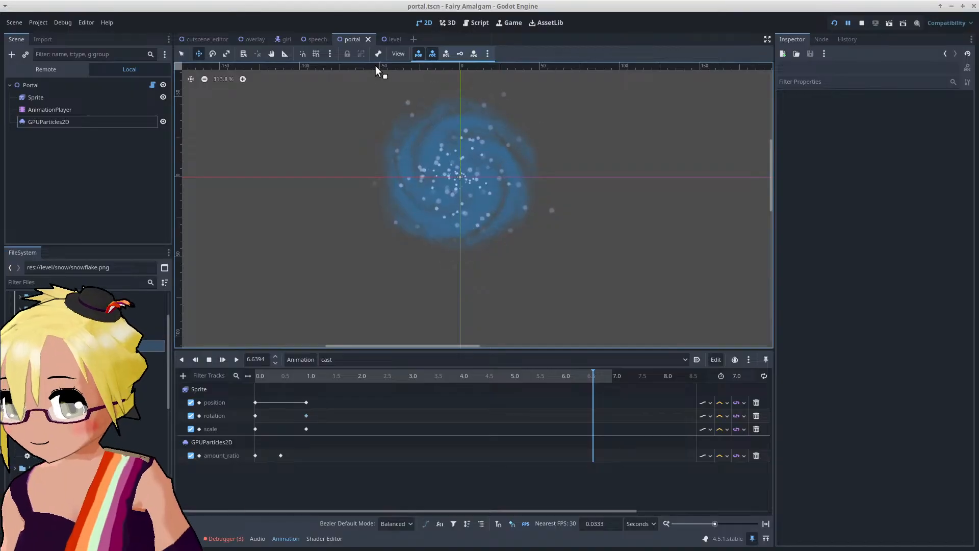
Step: In the cutscene_editor scene, load cutscene/intro from the Girl's AnimationPlayer2, preview its opening moments, and enlarge the track area
click(195, 37)
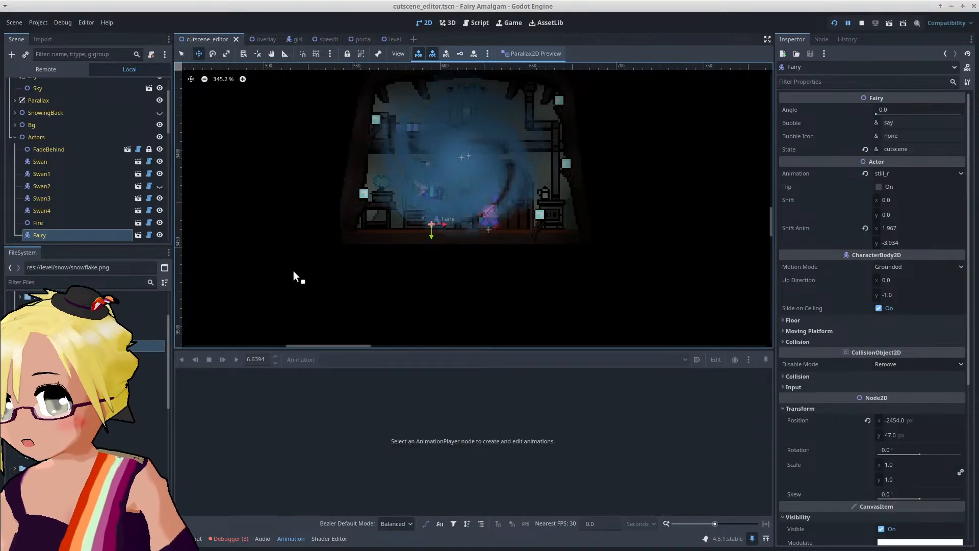
scroll(66, 153, down, 3)
click(69, 180)
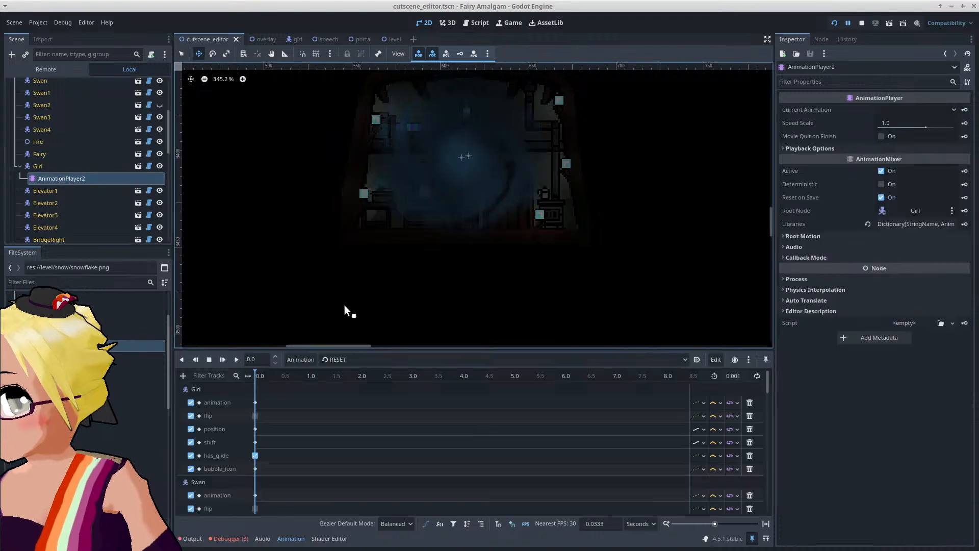
click(371, 360)
click(381, 398)
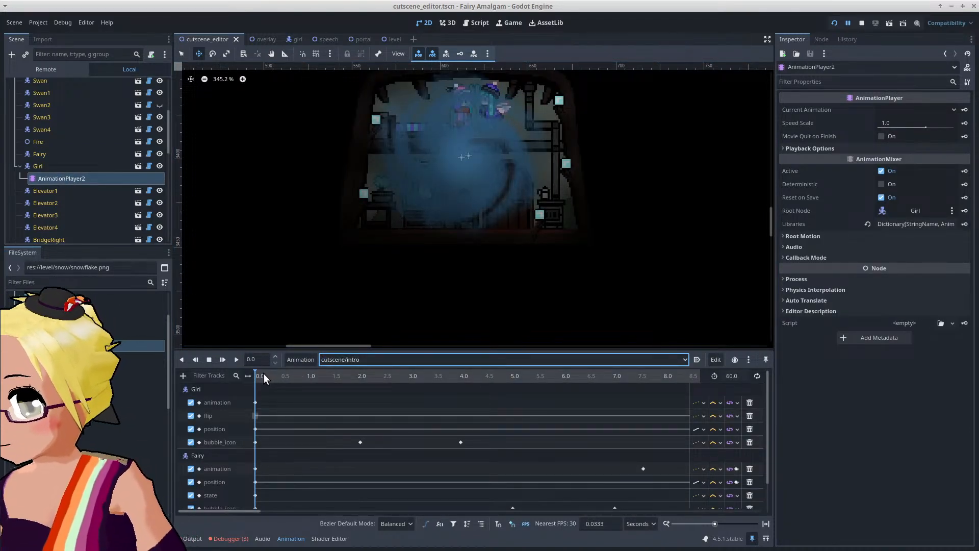
drag(263, 374, 292, 379)
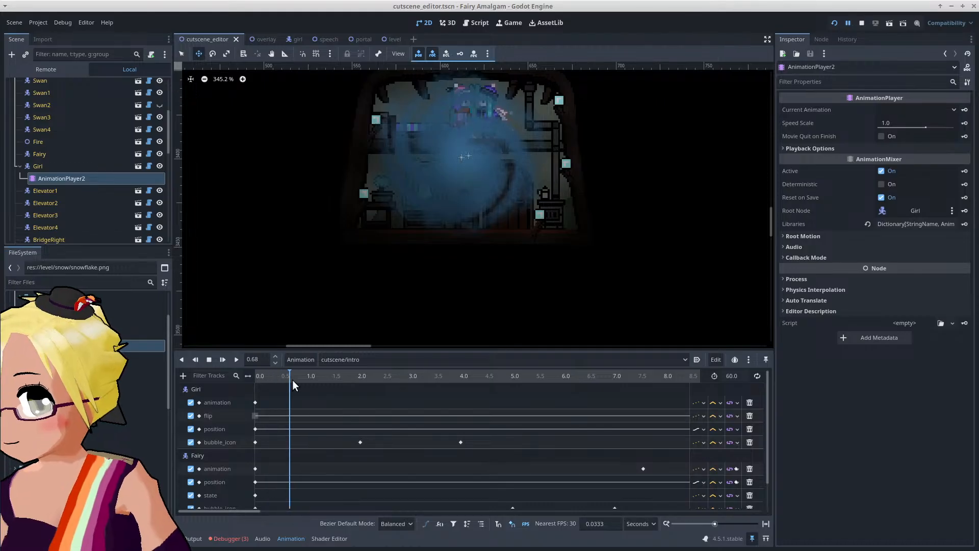
click(259, 376)
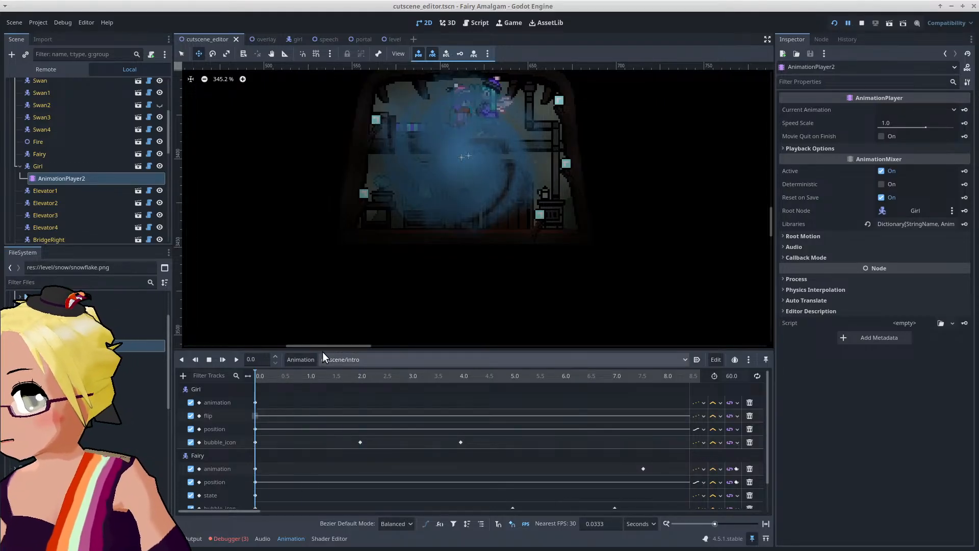
drag(322, 350, 329, 259)
Step: Set the Girl's Z Index to 400 and key it at 0.0 s in the cutscene/intro animation
click(76, 167)
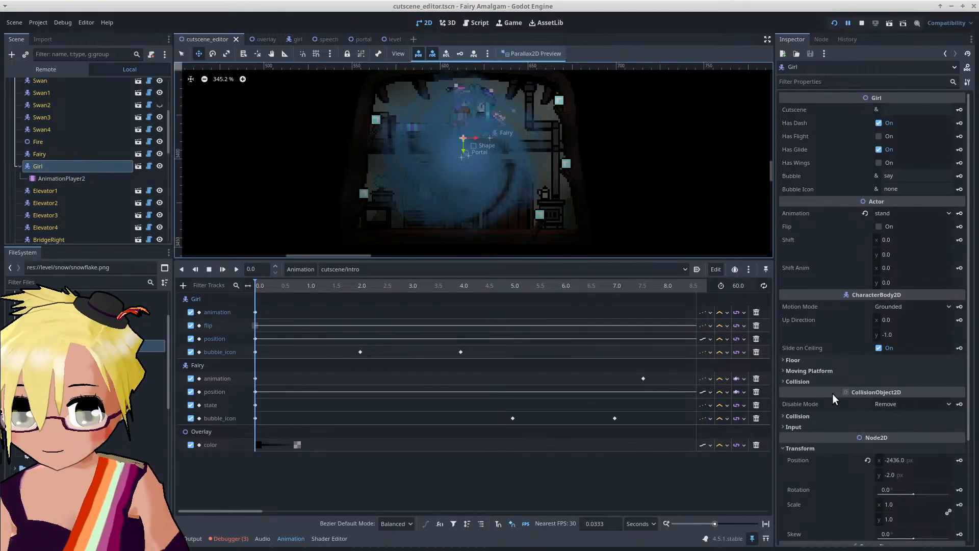
scroll(832, 393, down, 5)
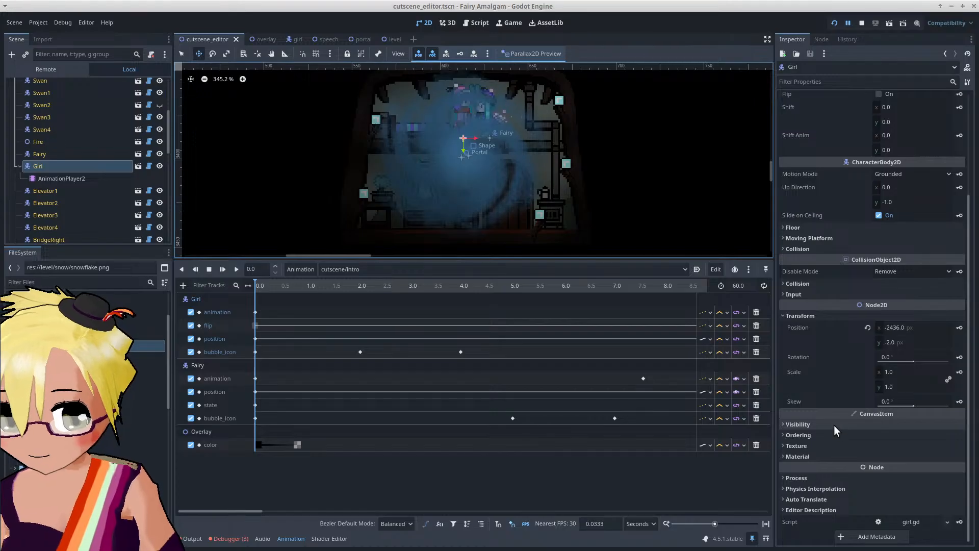
click(826, 435)
click(903, 446)
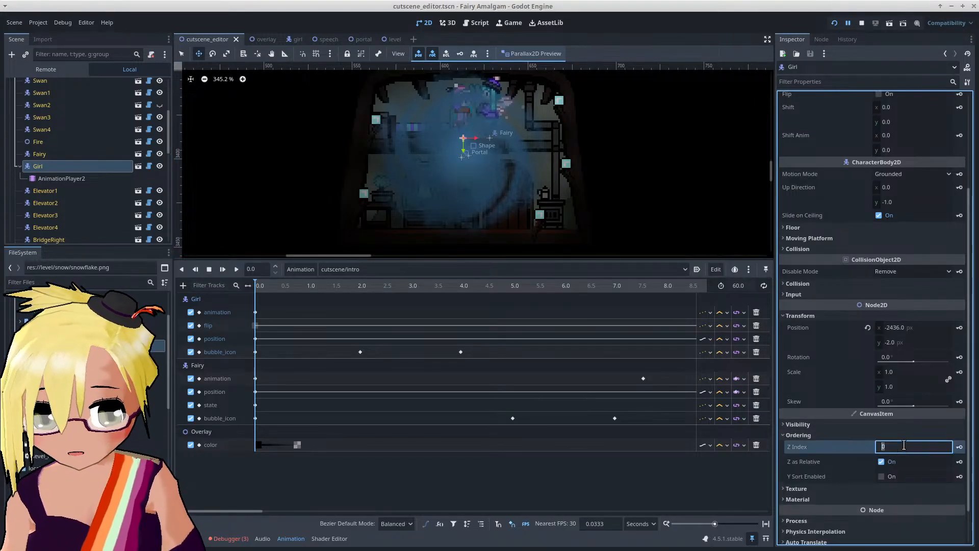
text(400)
key(Return)
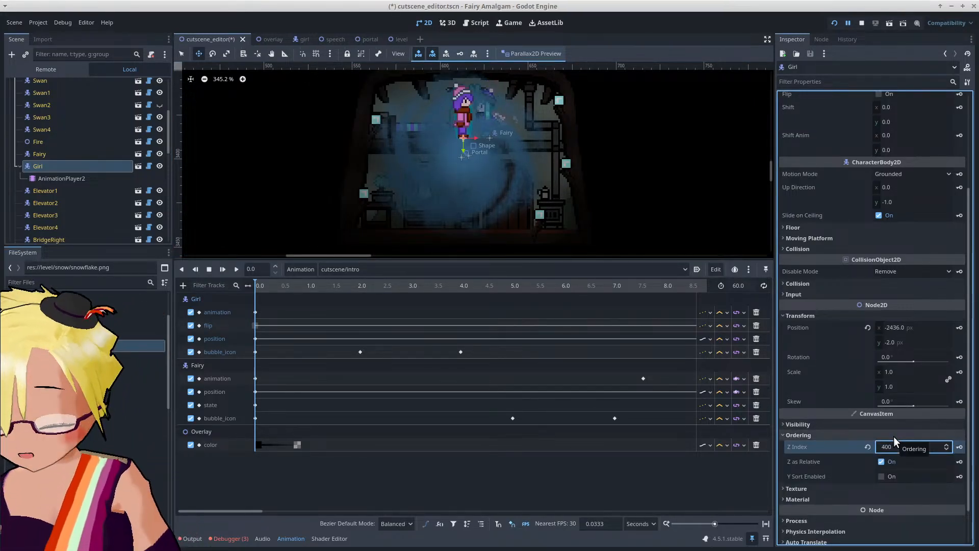
click(960, 447)
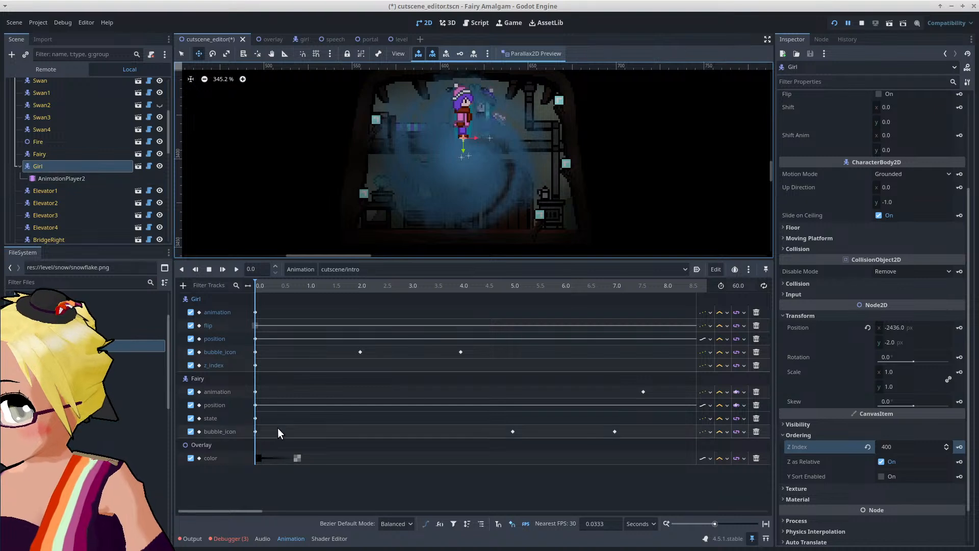
Step: Move the Girl's z_index key to about 11.17 s and insert another key on that track at about 4.83 s
mouse_move(255, 431)
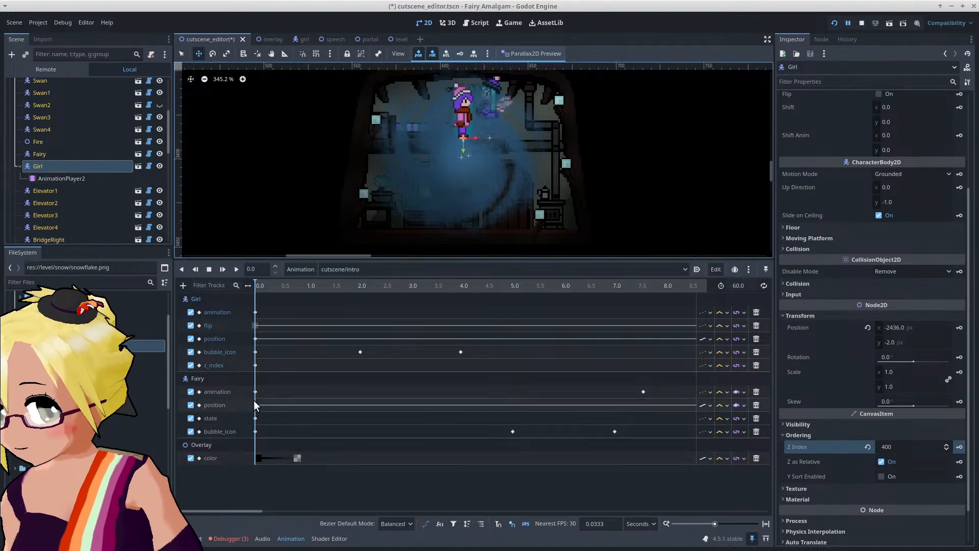
drag(256, 365, 522, 373)
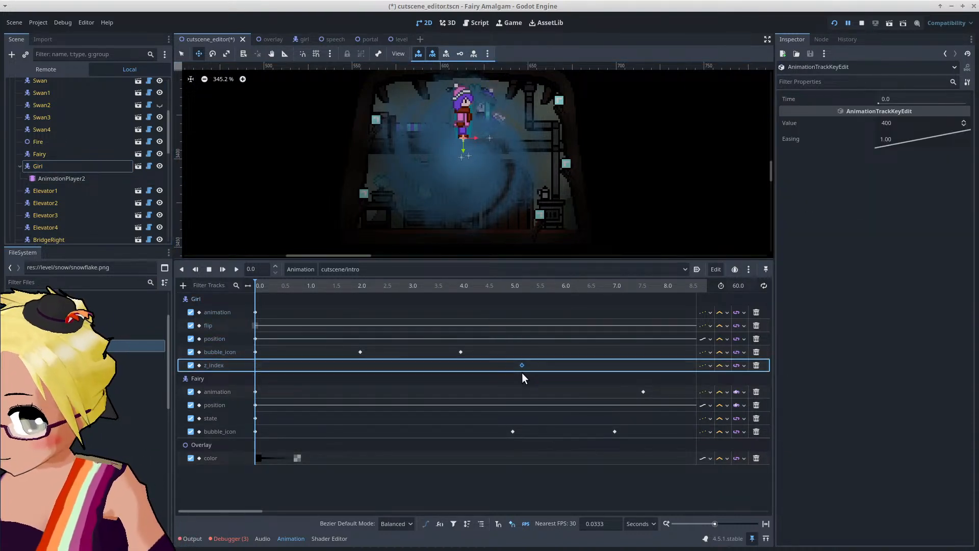
ctrl+scroll(522, 372, down, 6)
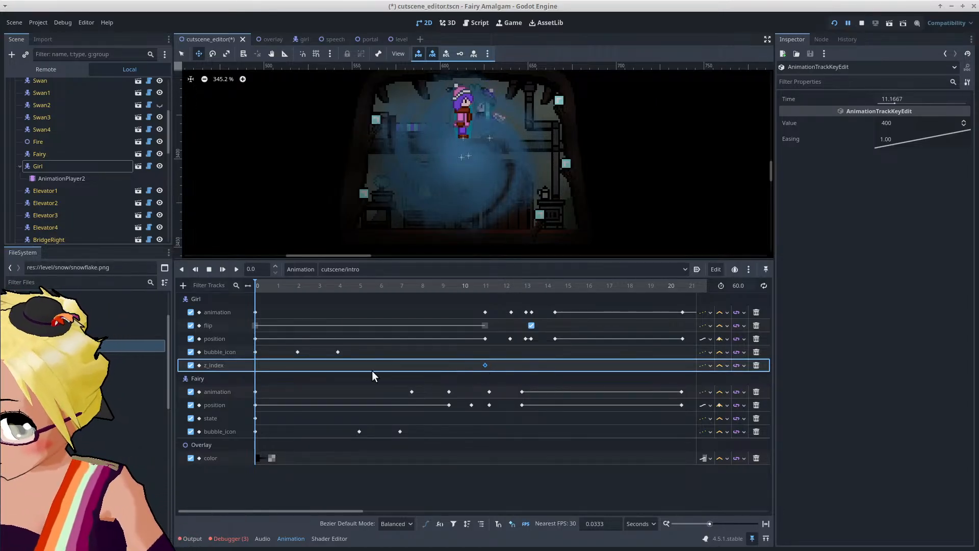
right_click(353, 367)
click(366, 397)
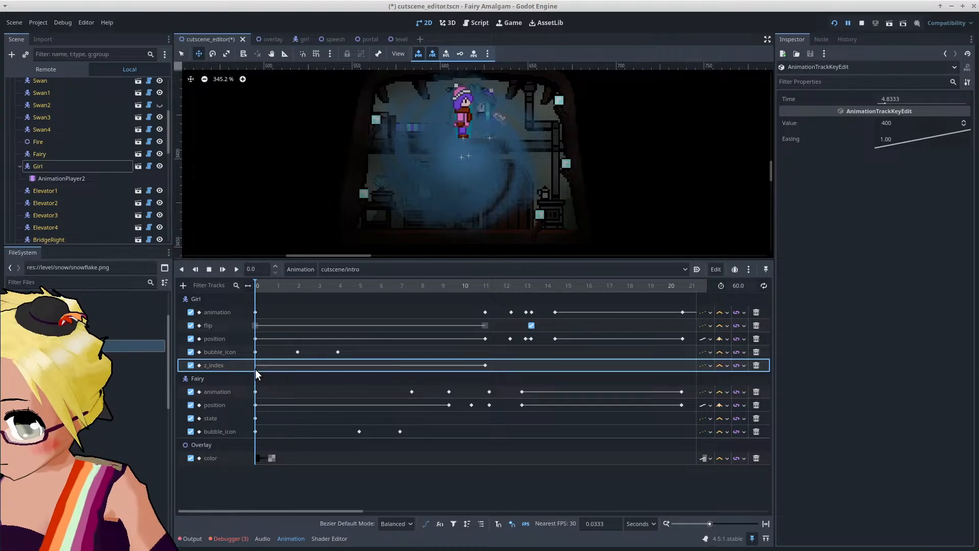
Step: Change the interpolation mode of the Girl's z_index track and place its earlier key at 0.0 s
click(718, 366)
click(725, 376)
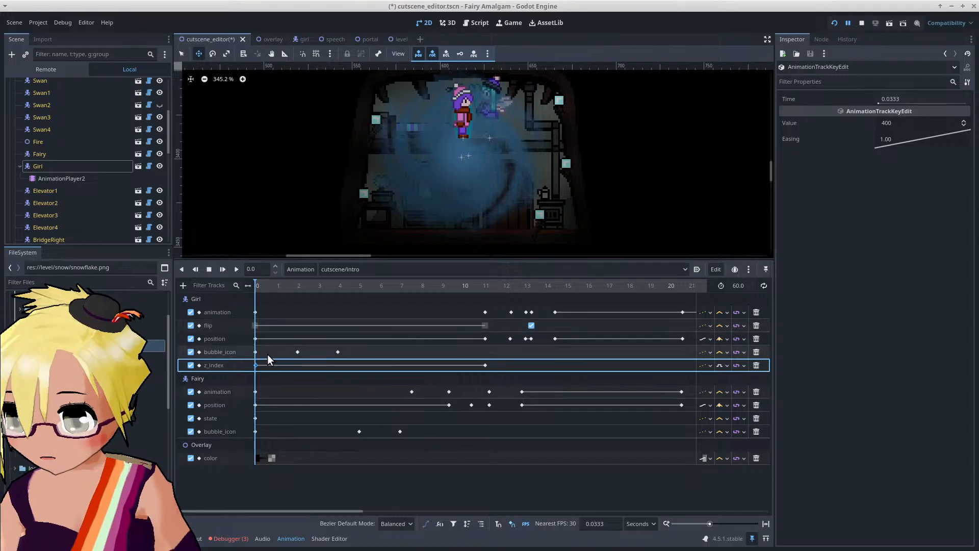
click(254, 365)
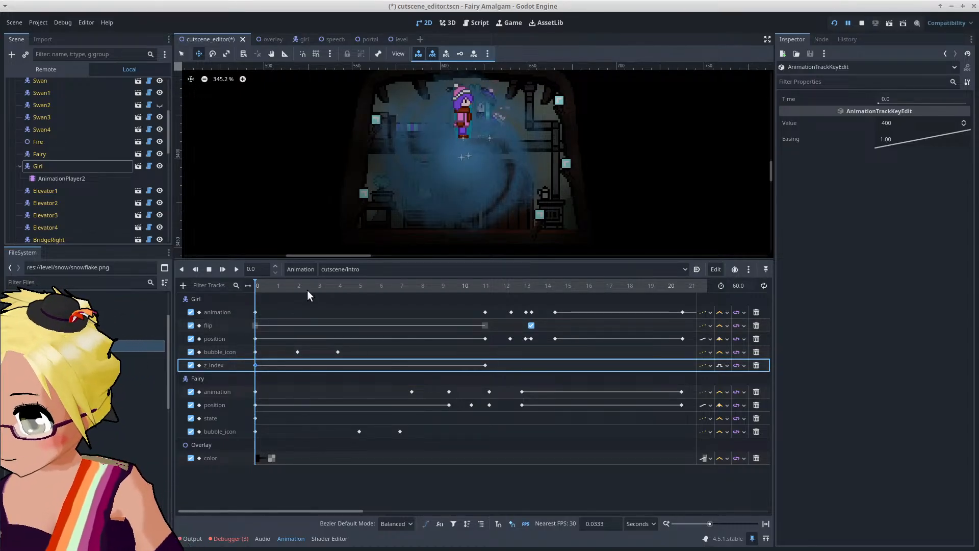
Step: Scrub the intro to find the Girl's landing in the room and move the later z_index key to 17.2 s
drag(307, 290, 609, 312)
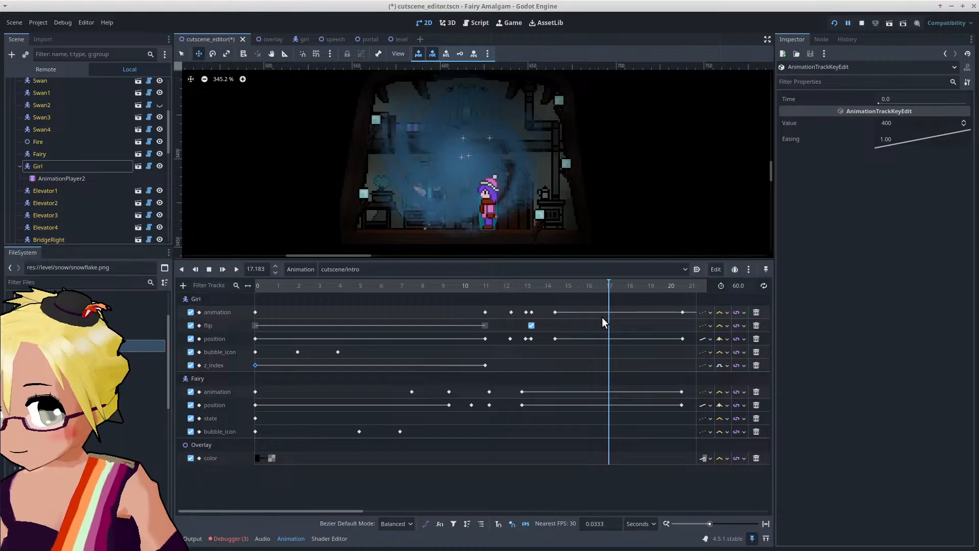
drag(485, 365, 607, 368)
drag(568, 284, 205, 295)
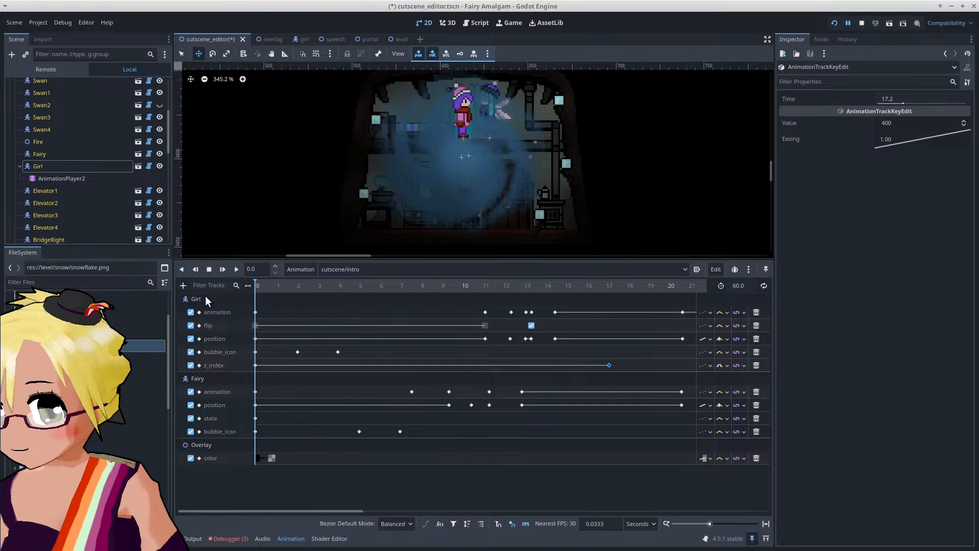
Step: Set the value of the Girl's z_index key at 0.0 s to 0
click(255, 365)
click(907, 123)
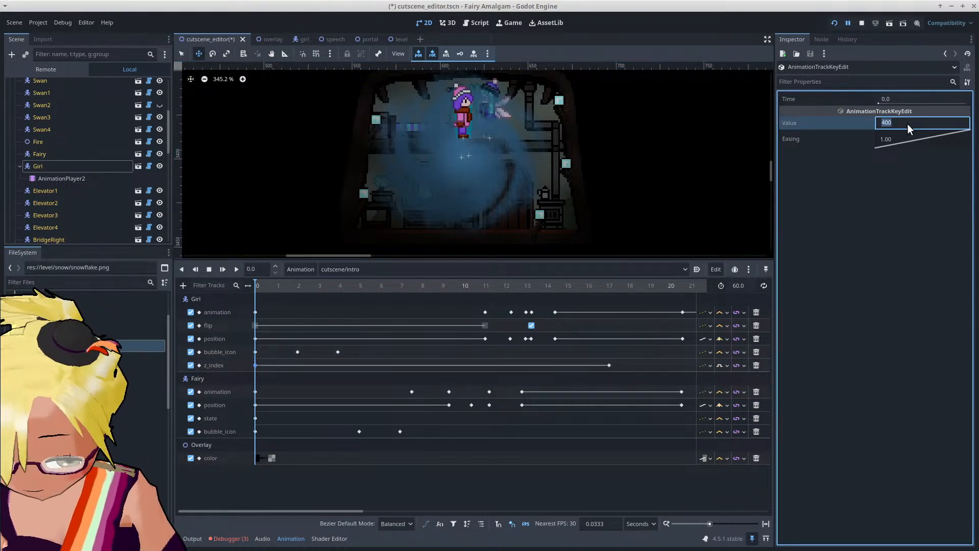
text(0)
key(Return)
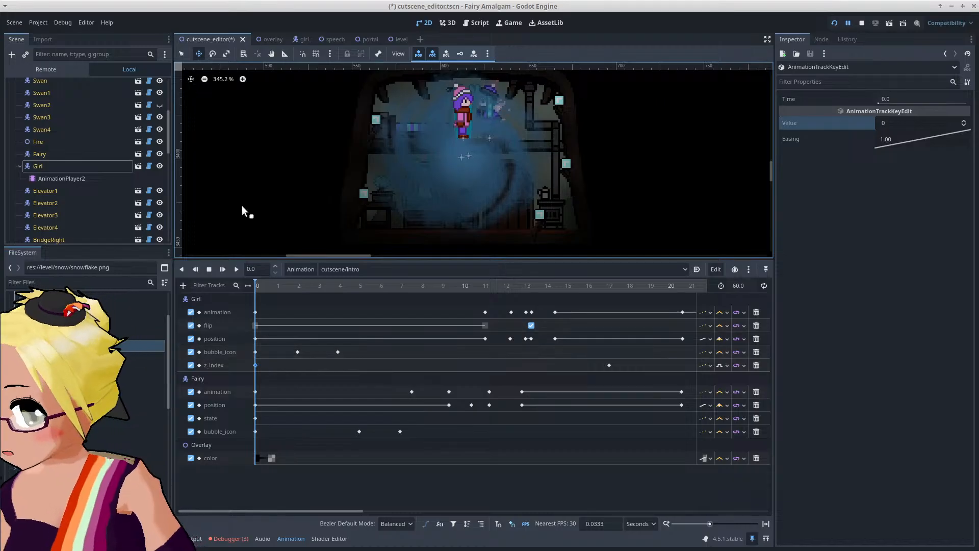
Step: Play back the intro cutscene to check the Girl's layering, stop it, and move her later z_index key to about 15.67 s
click(240, 272)
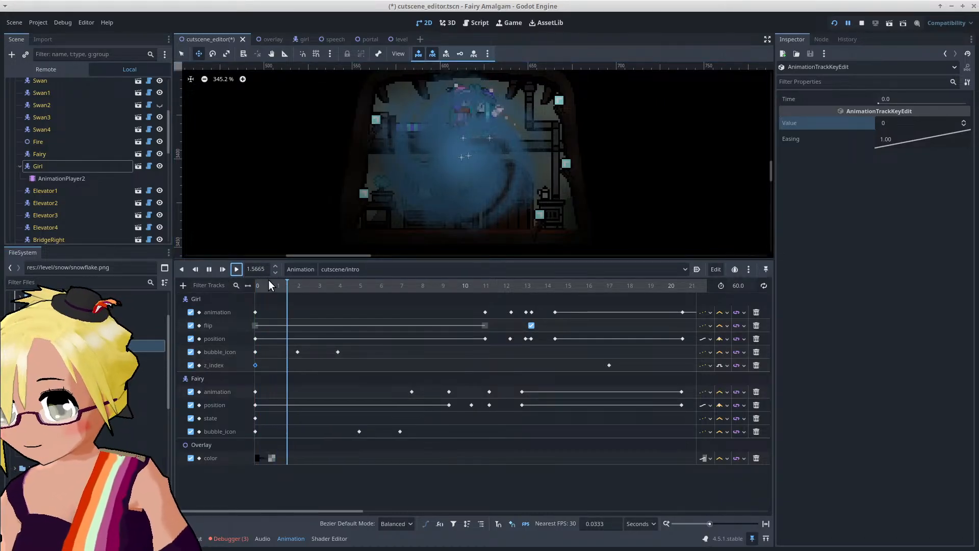
ctrl+scroll(381, 341, down, 2)
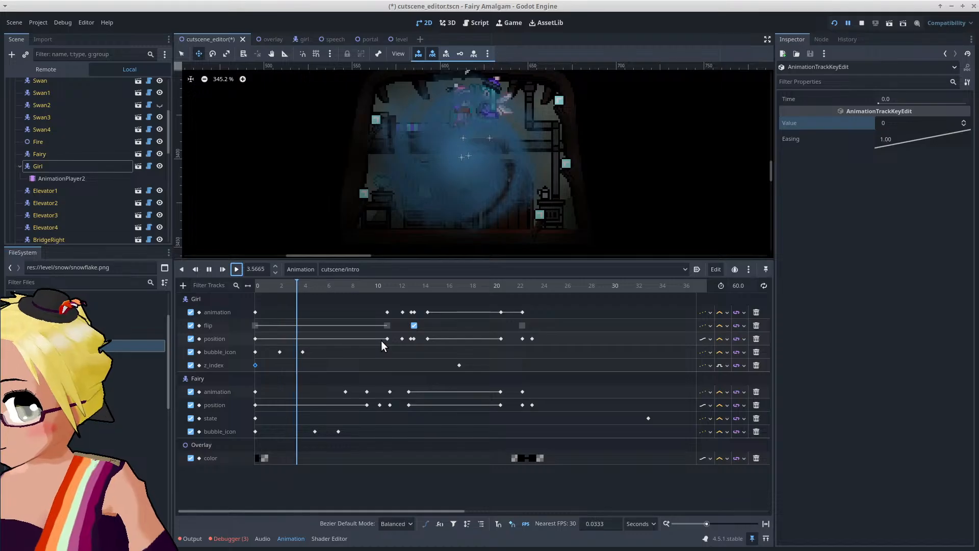
ctrl+scroll(381, 341, down, 1)
scroll(482, 140, down, 2)
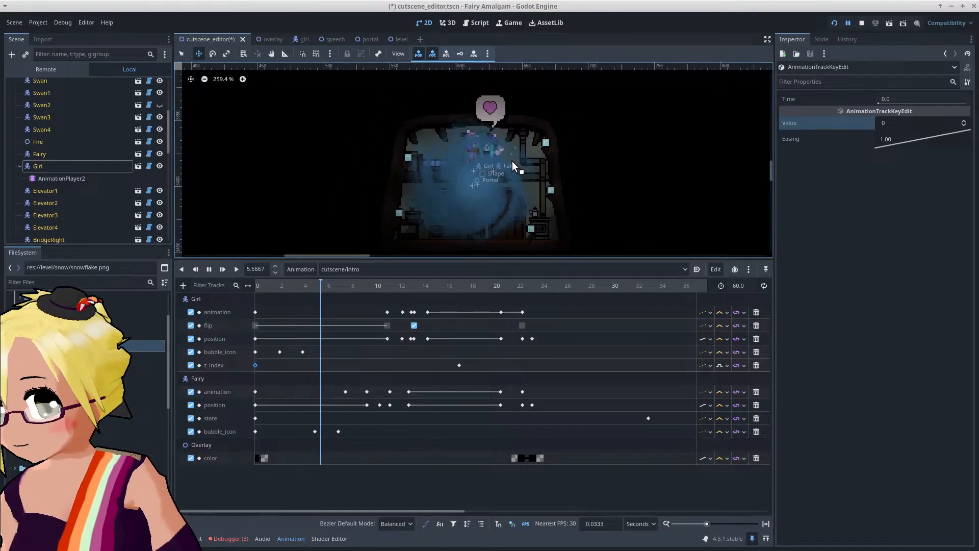
scroll(608, 167, down, 1)
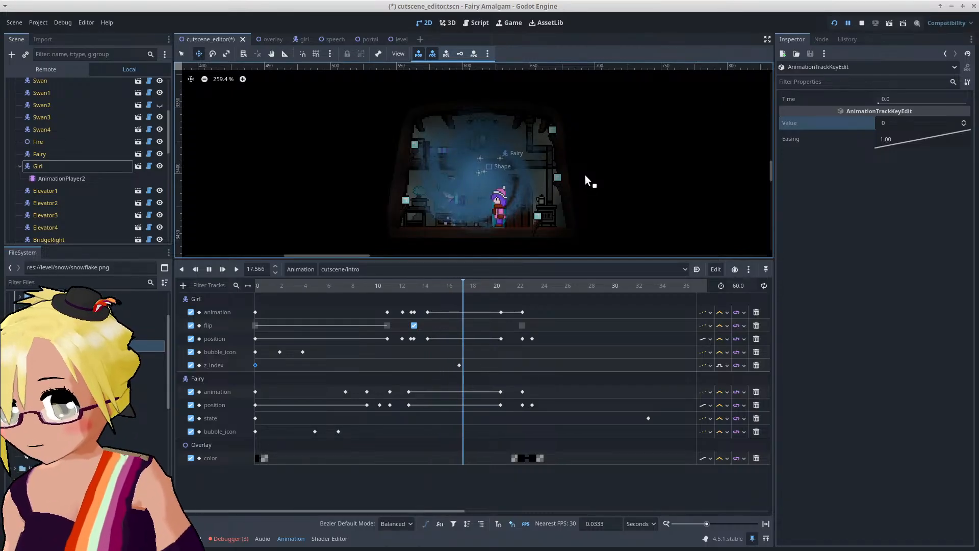
click(209, 269)
drag(464, 366, 439, 368)
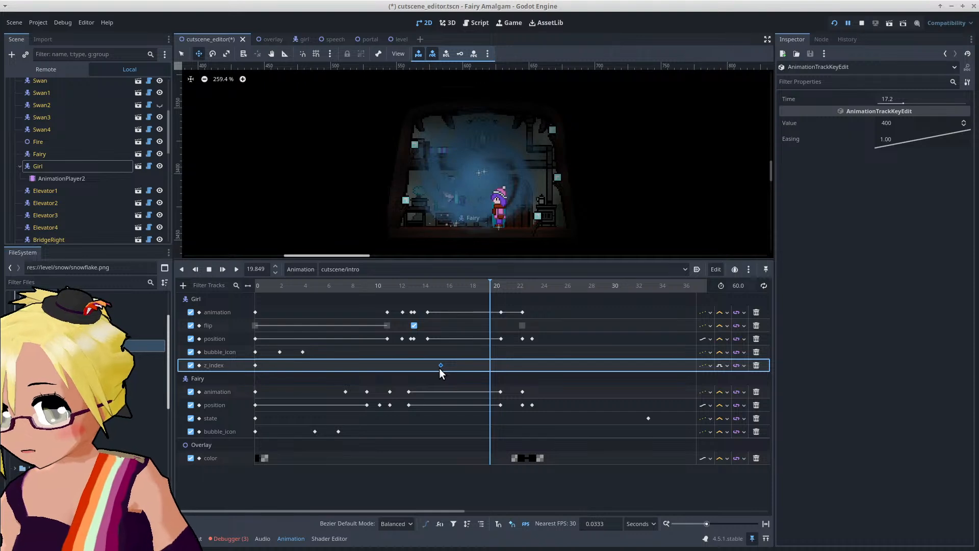
Step: Insert a z_index key with value 0 for the Fairy and move it to the start of the intro, at 0.0667 s
click(50, 154)
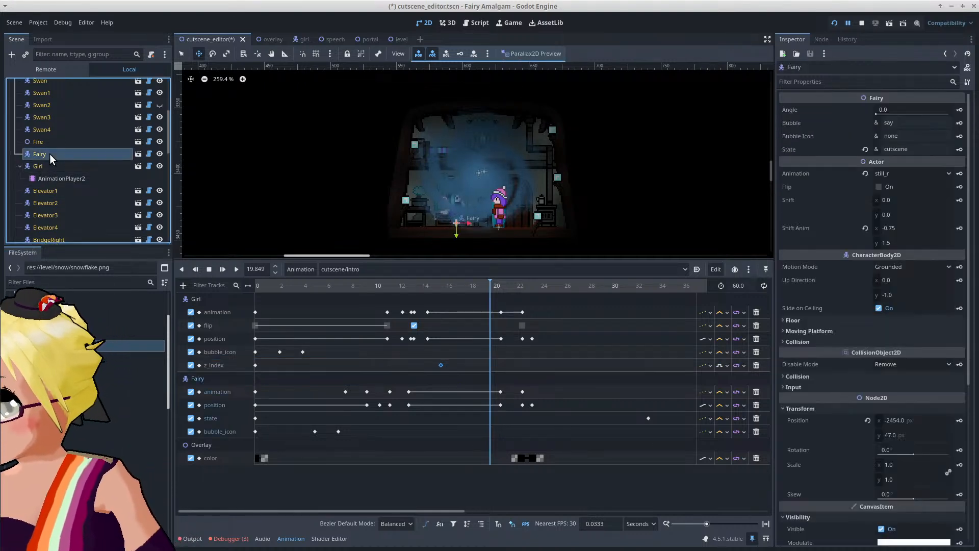
scroll(822, 296, down, 5)
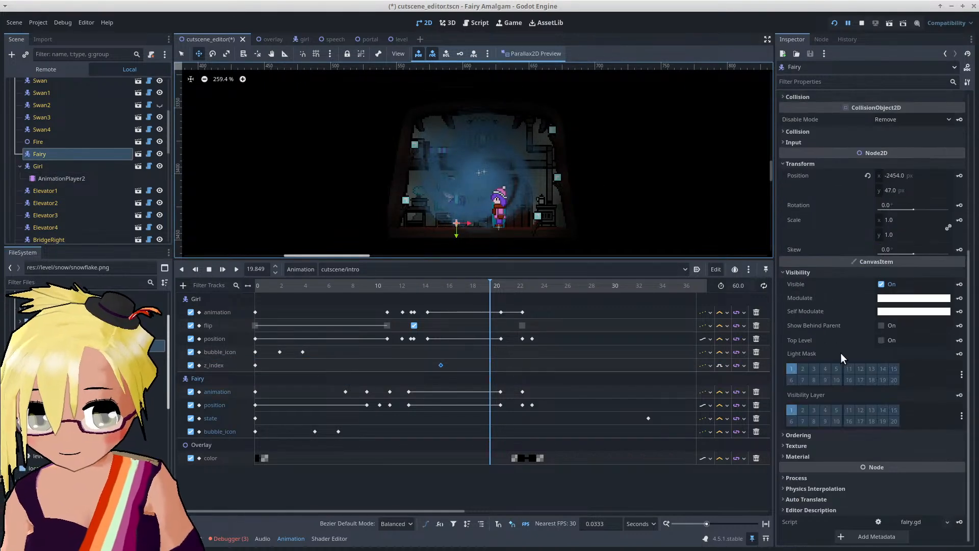
click(831, 437)
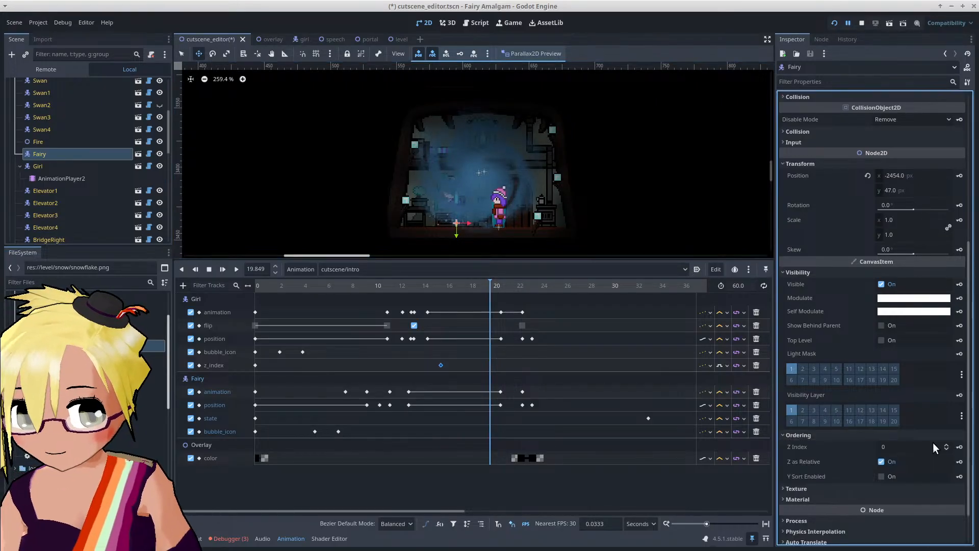
click(903, 444)
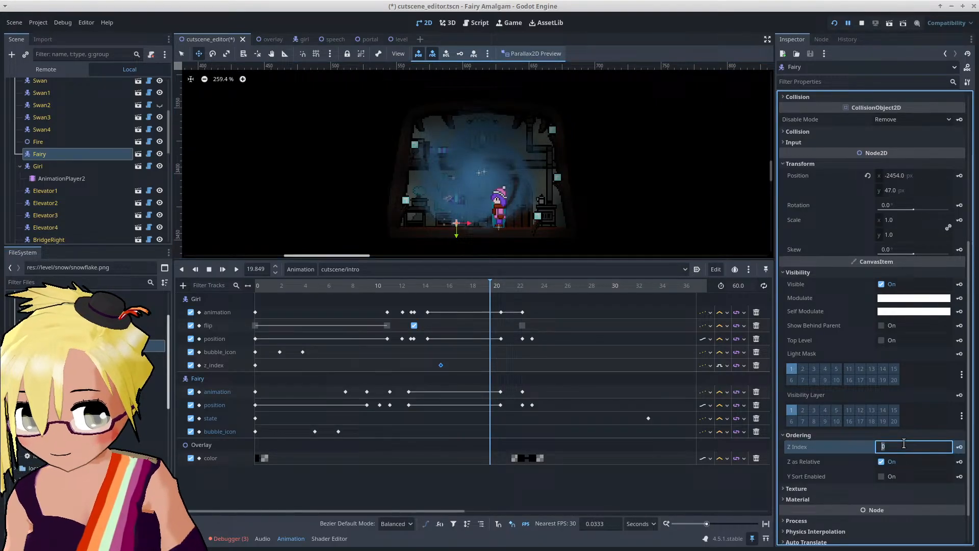
click(960, 447)
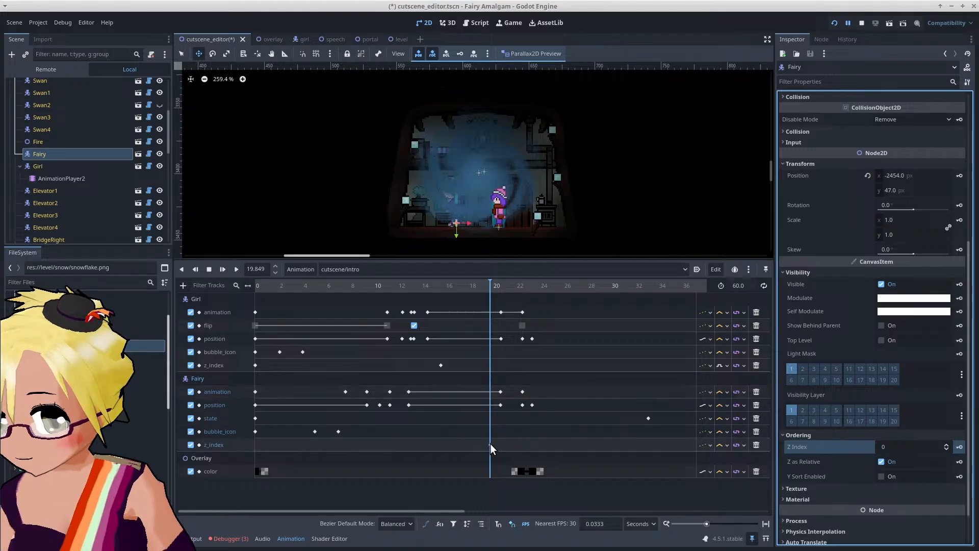
drag(491, 444, 255, 451)
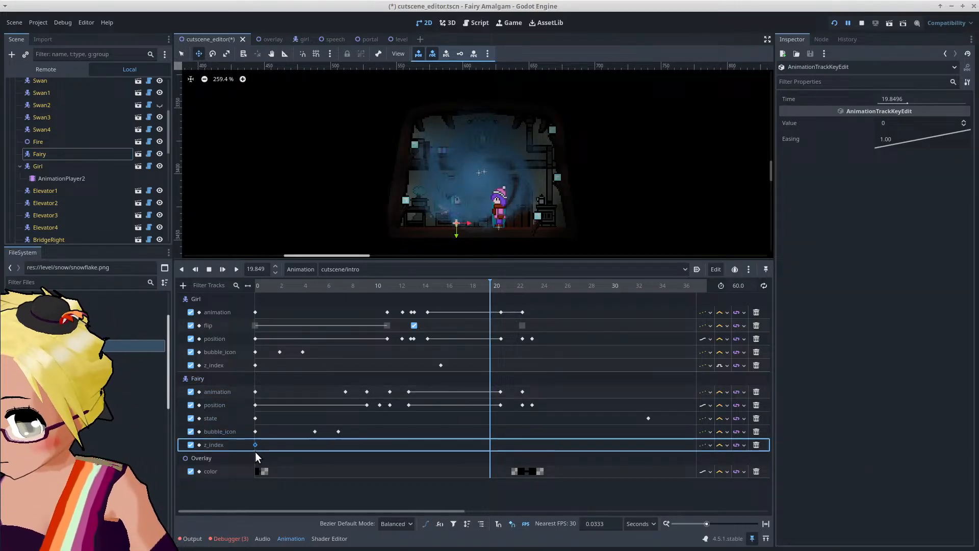
Step: Set the Fairy's Z Index to 400, key it, and align that key with the Girl's at 15.6667 s
click(87, 155)
click(895, 445)
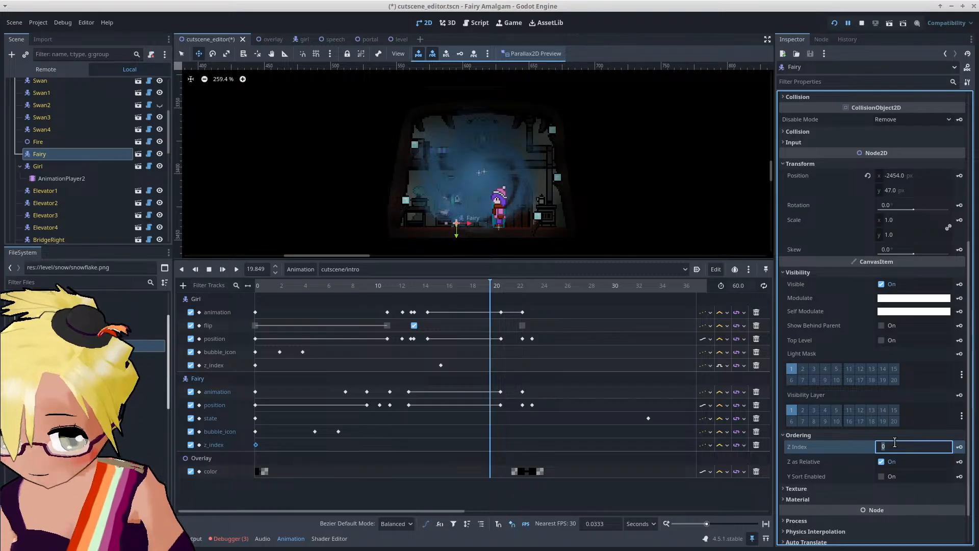
text(400)
key(Return)
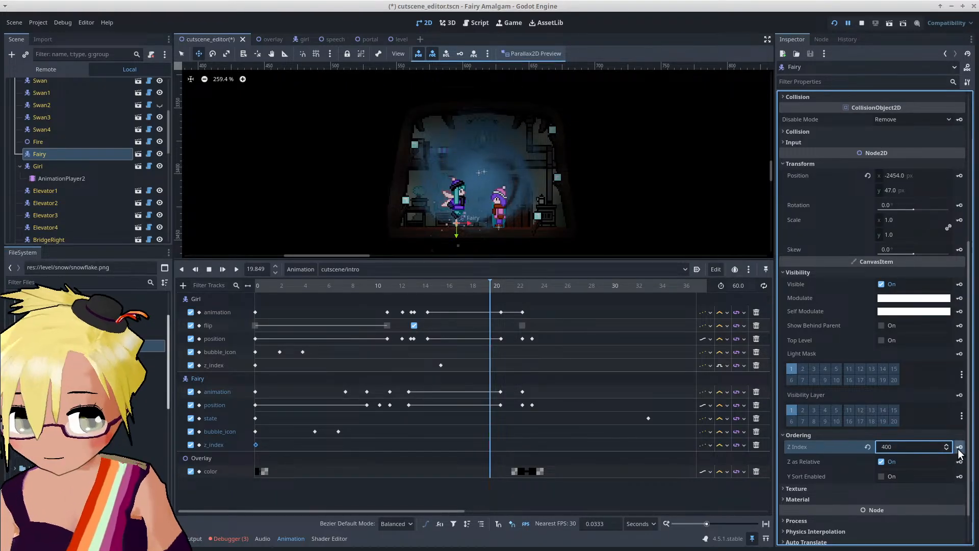
click(960, 448)
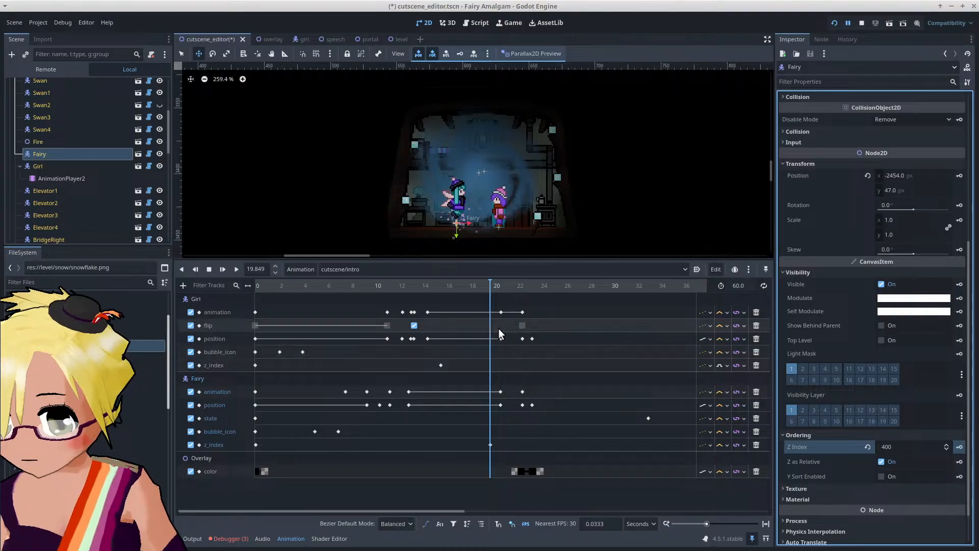
drag(438, 287, 440, 286)
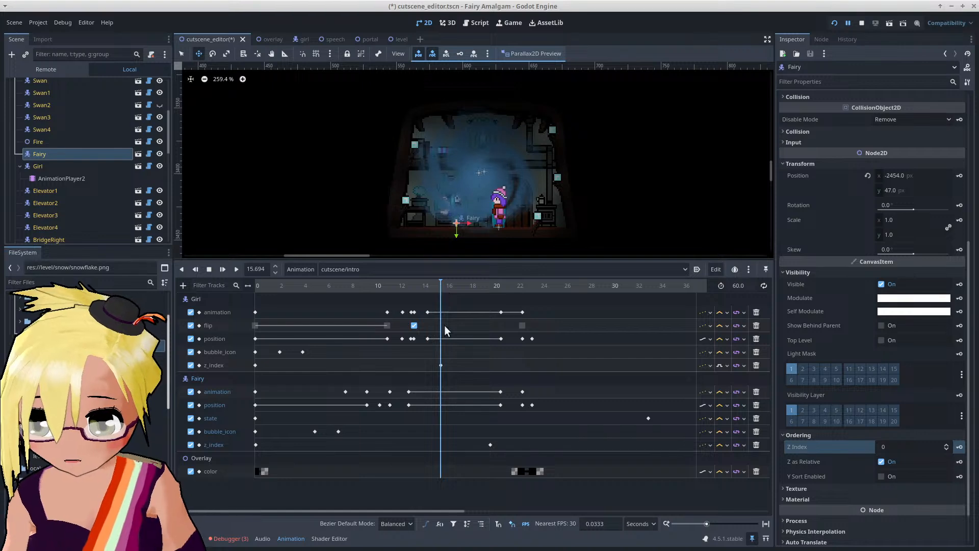
drag(490, 445, 441, 449)
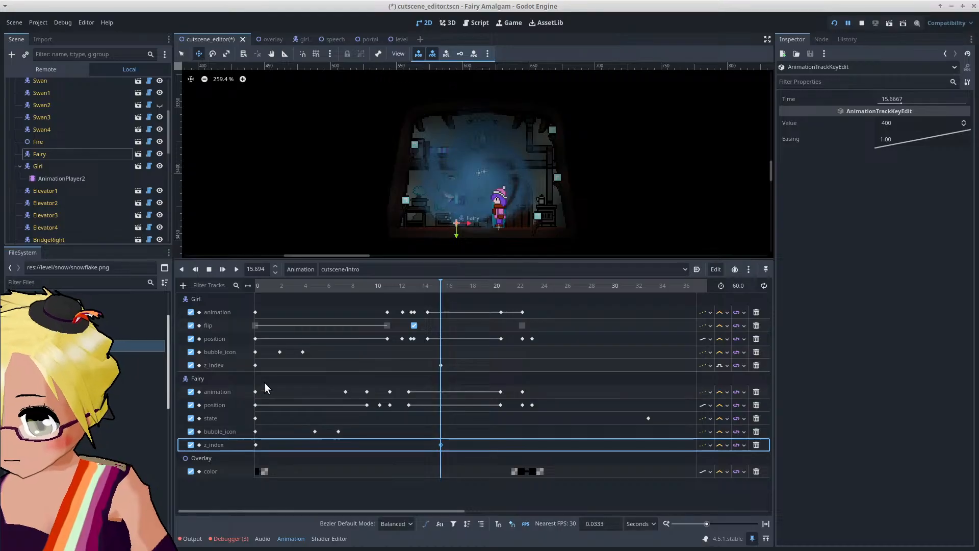
Step: Duplicate the Girl's z_index key from 0.0 s to 32.1333 s, near the end of the intro
click(255, 366)
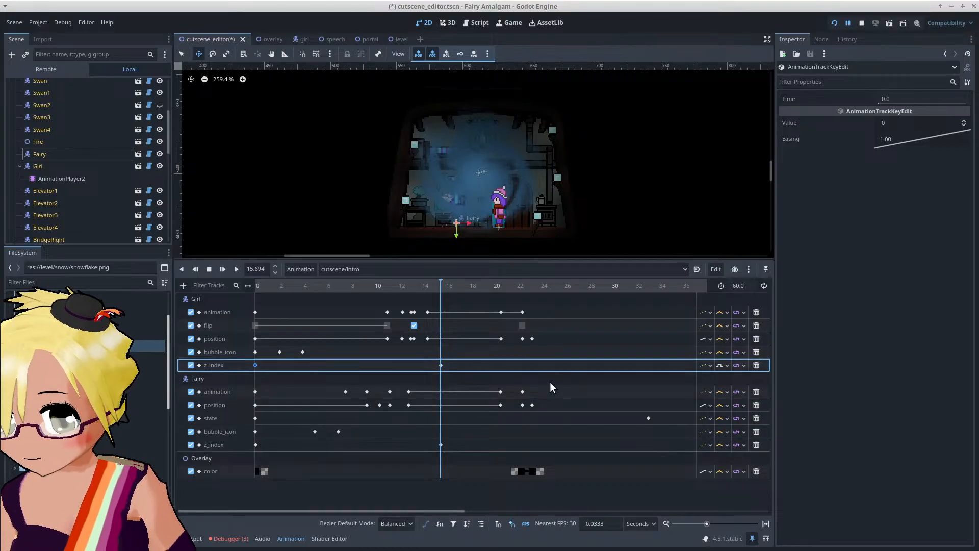
right_click(635, 364)
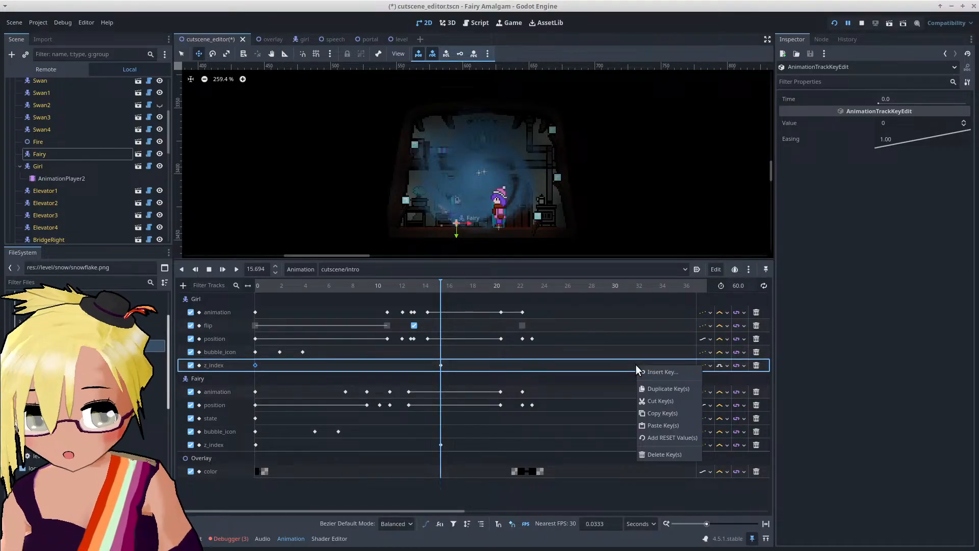
click(654, 385)
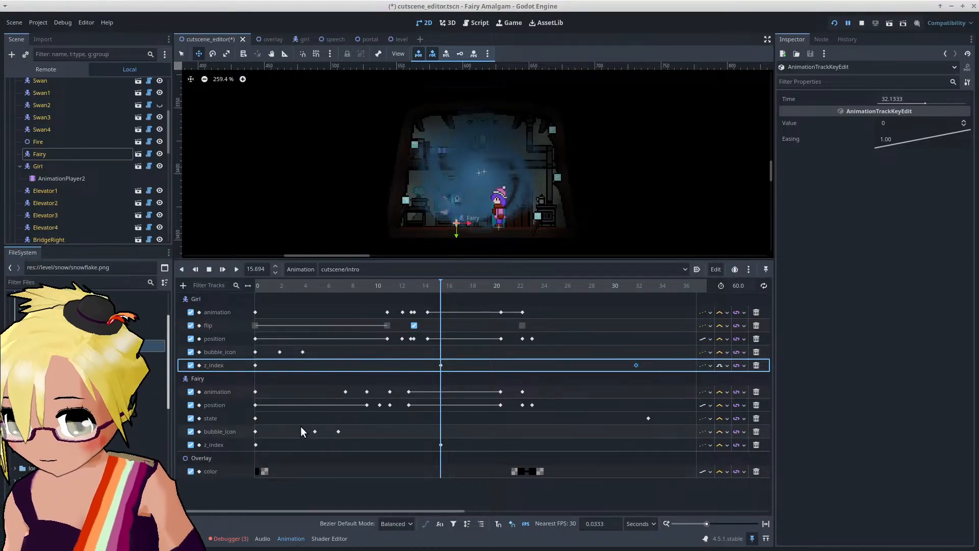
Step: Duplicate the Fairy's first z_index key to 32.0667 s and save the scene
click(255, 445)
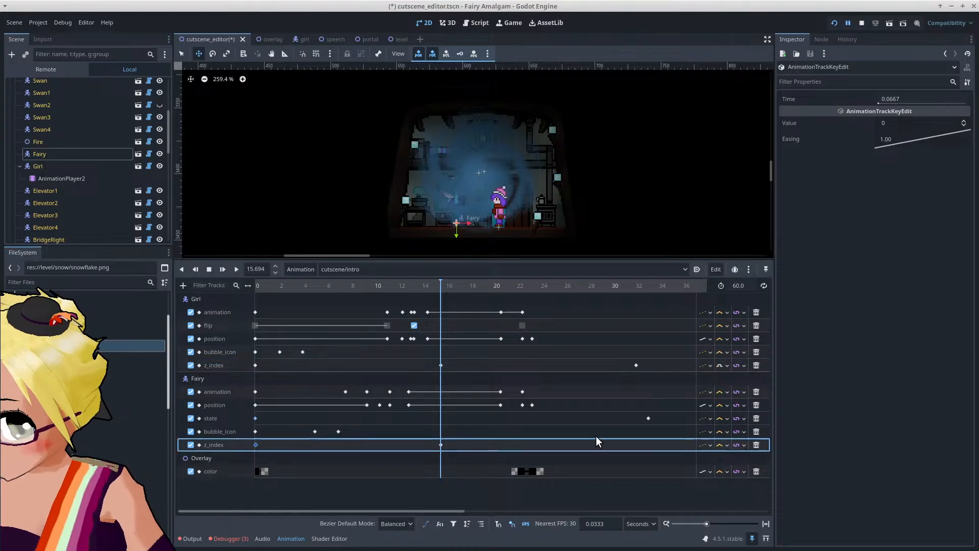
right_click(634, 445)
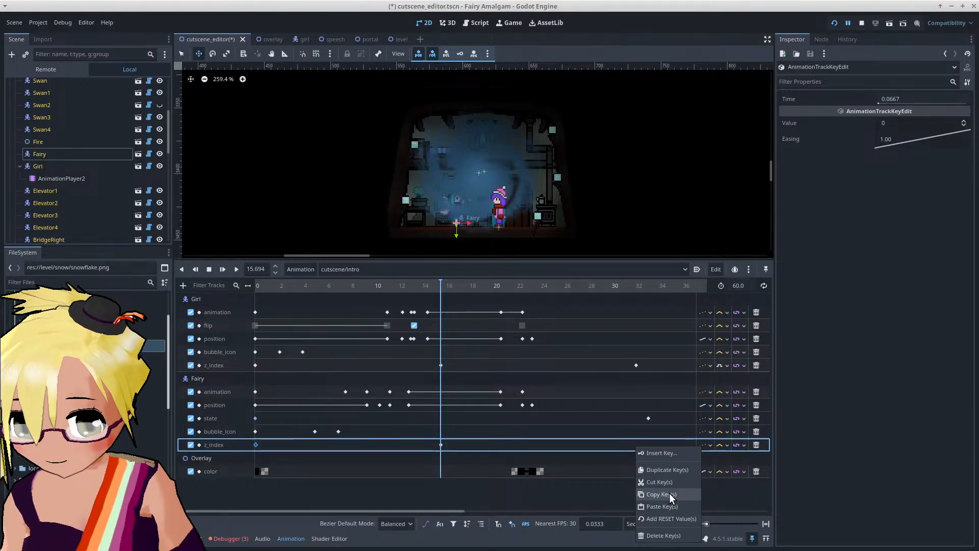
click(666, 472)
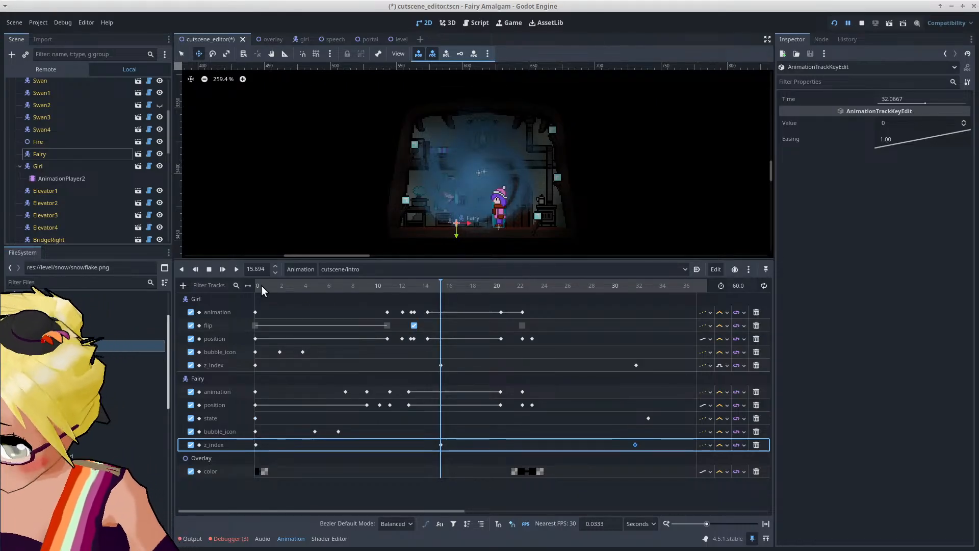
key(ctrl+s)
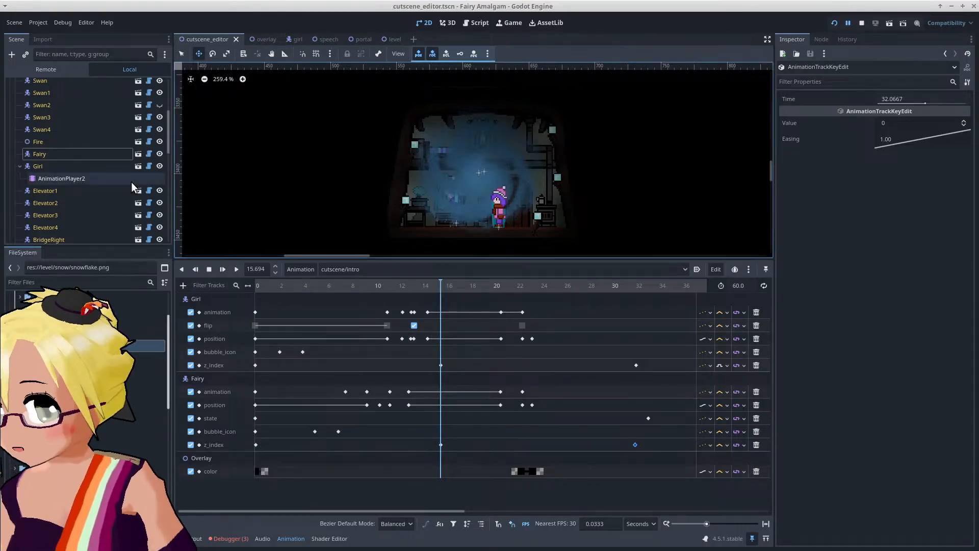
Step: Set the Portal node's Animation property to cast and insert a key for it at about 15.69 s in the intro
scroll(127, 178, down, 5)
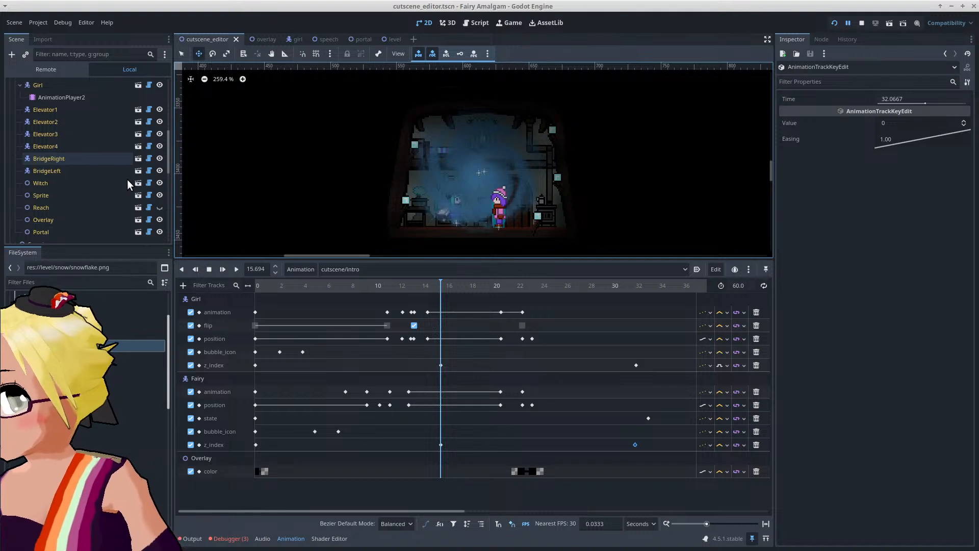
scroll(126, 179, up, 5)
scroll(126, 180, down, 5)
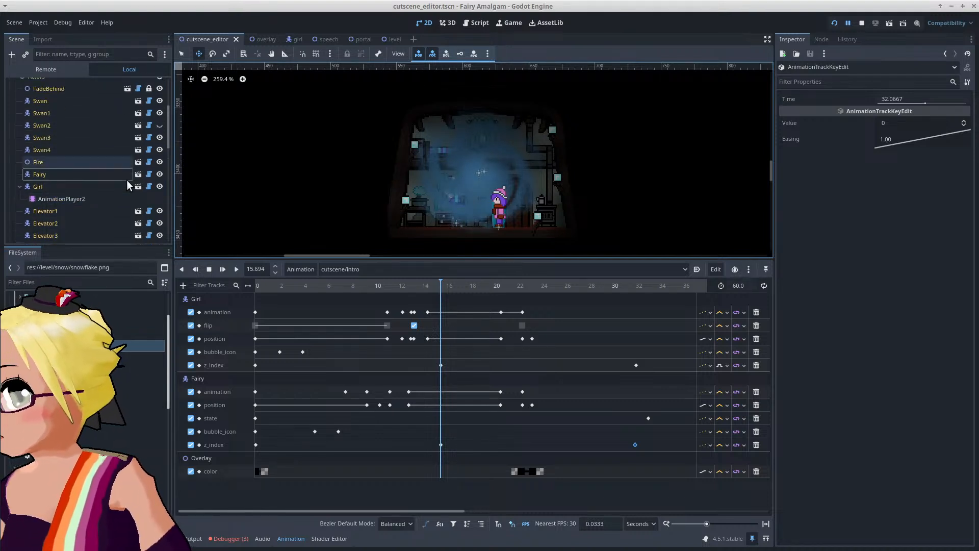
scroll(126, 180, down, 3)
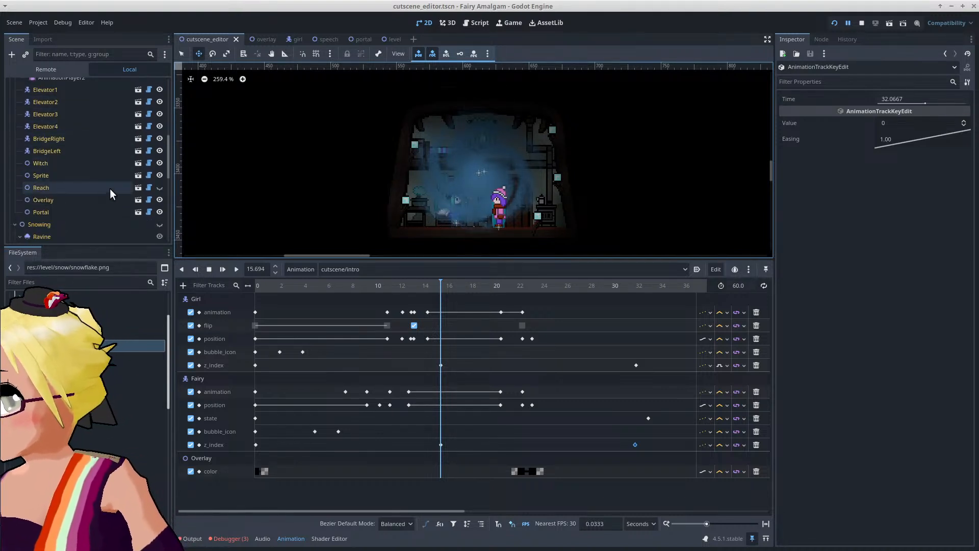
click(72, 212)
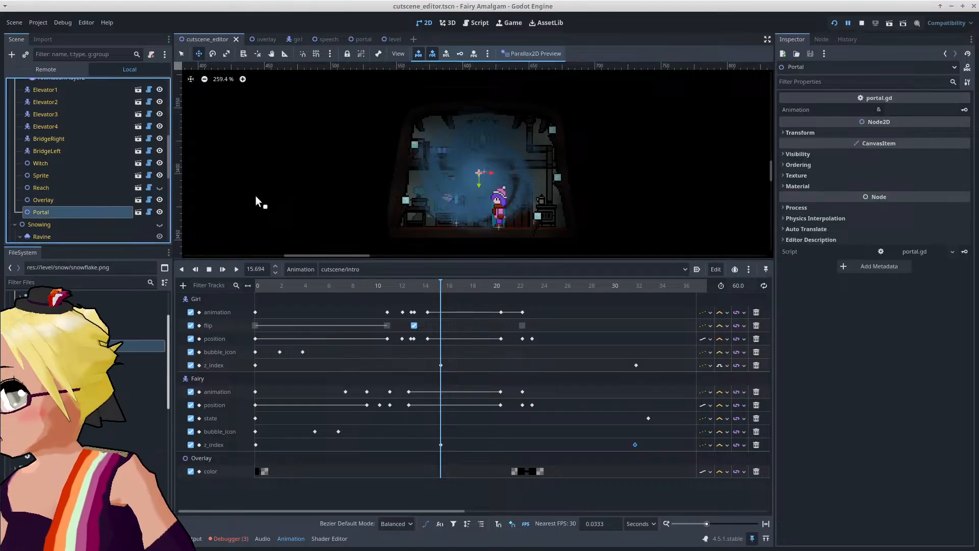
click(902, 110)
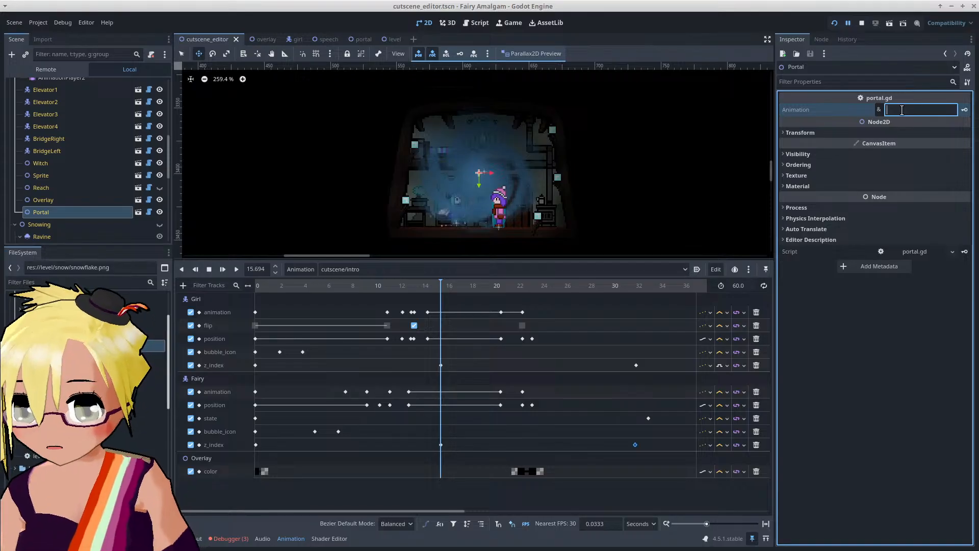
text(cast)
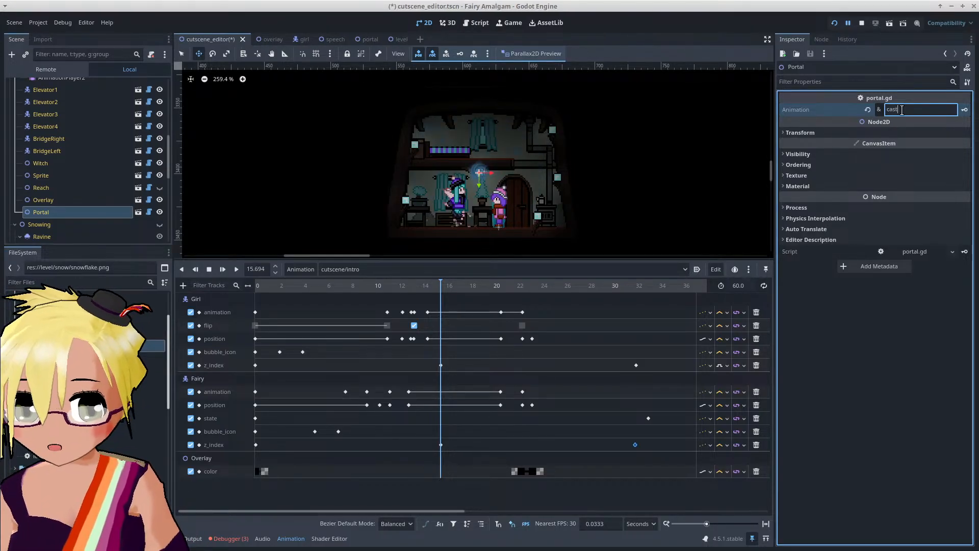
click(964, 109)
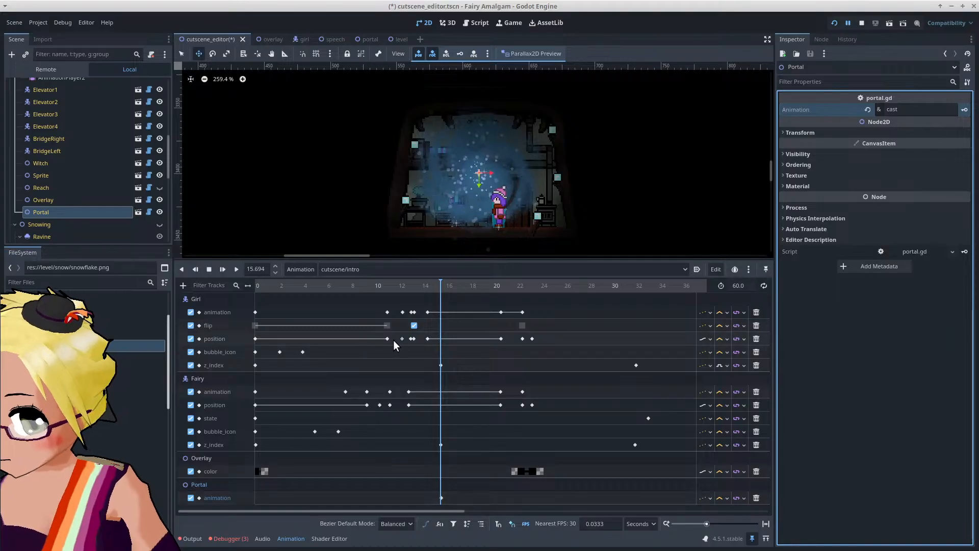
Step: Set the Portal's Animation property to hidden at 0.0 s and insert a key for it
drag(280, 286, 228, 286)
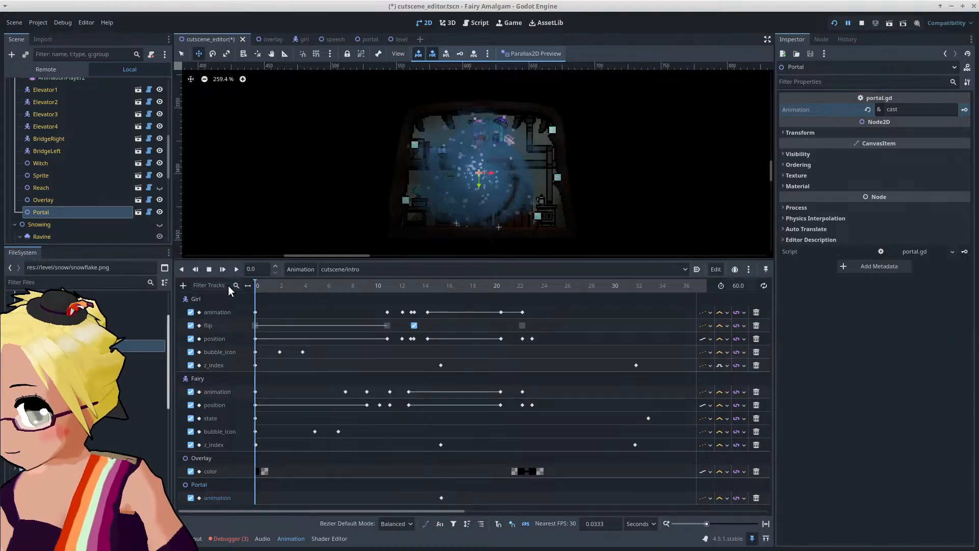
double_click(909, 112)
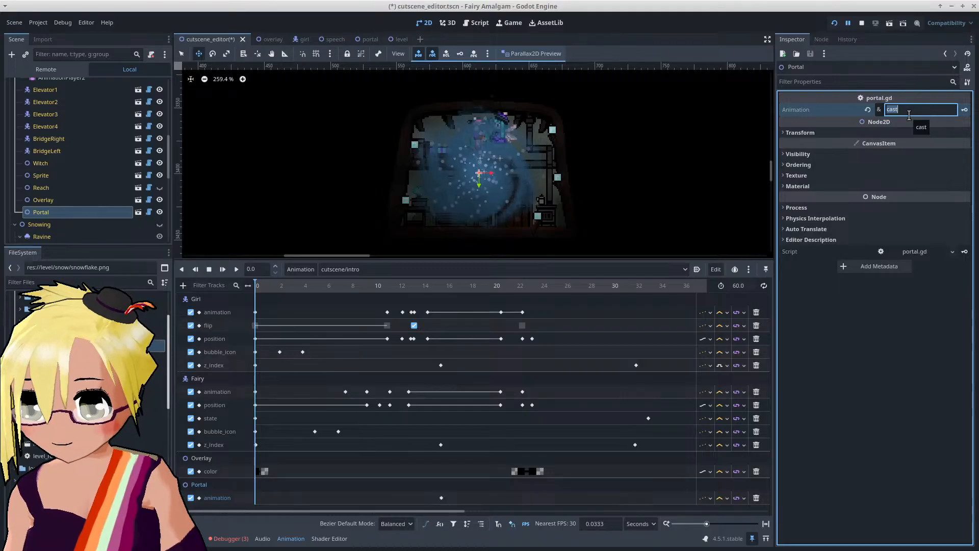
text(hidden)
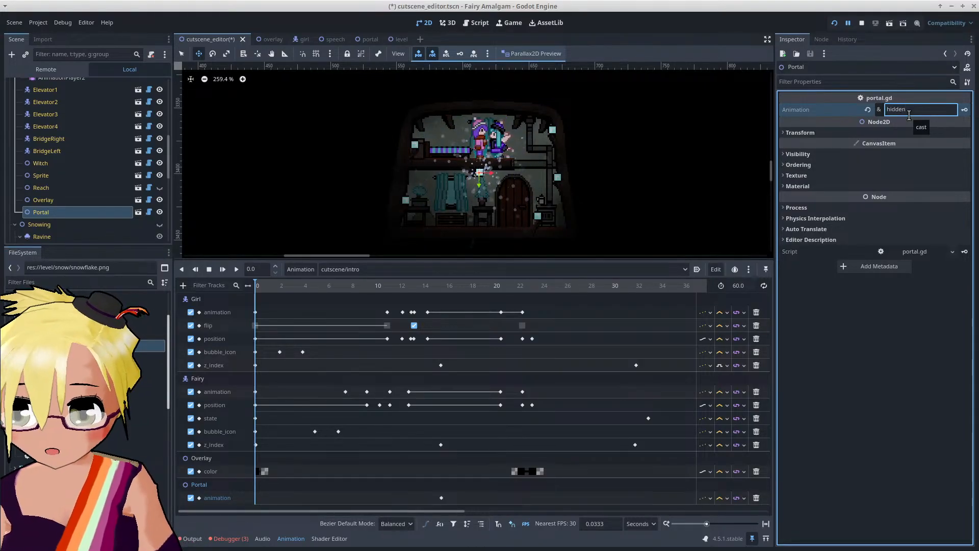
click(963, 110)
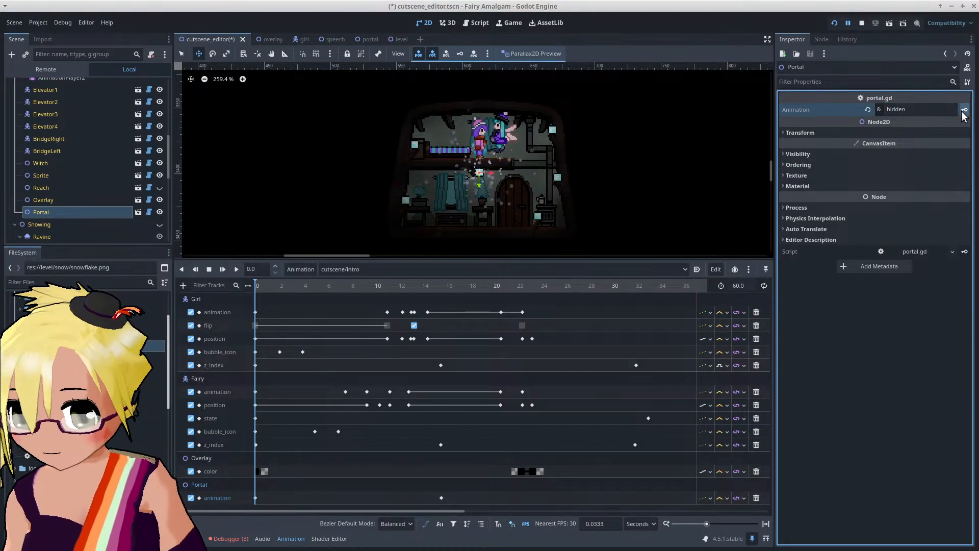
Step: Open the portal.gd line behind the first "Animation not found" entry in the debugger's error list
click(229, 537)
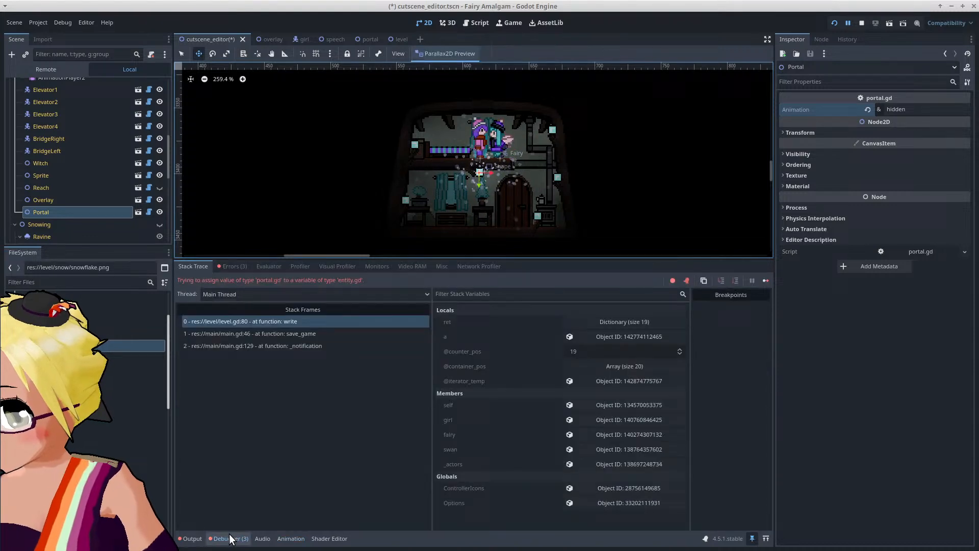
click(232, 266)
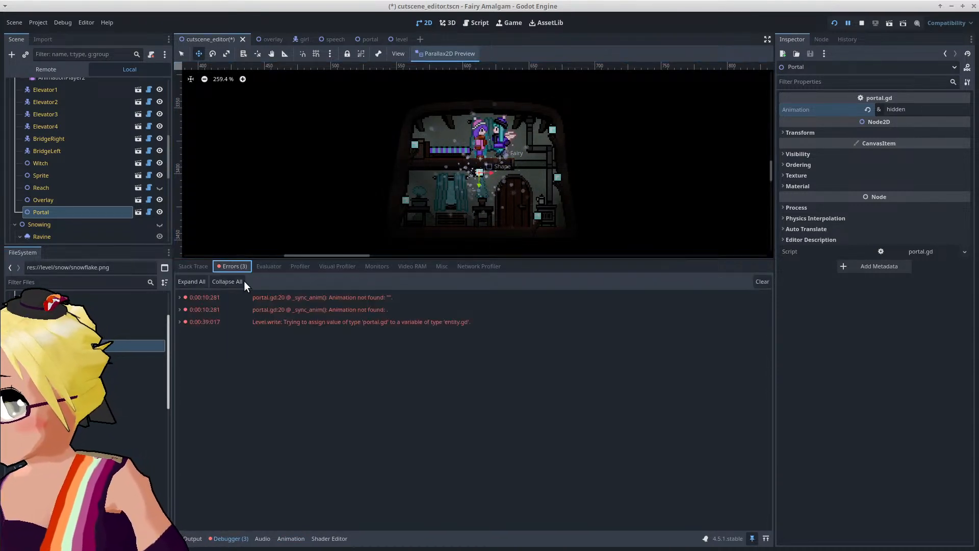
click(312, 301)
Step: On line 20 of portal.gd, extend the _anim.play argument to "animation if animation.empty() else animation"
click(410, 202)
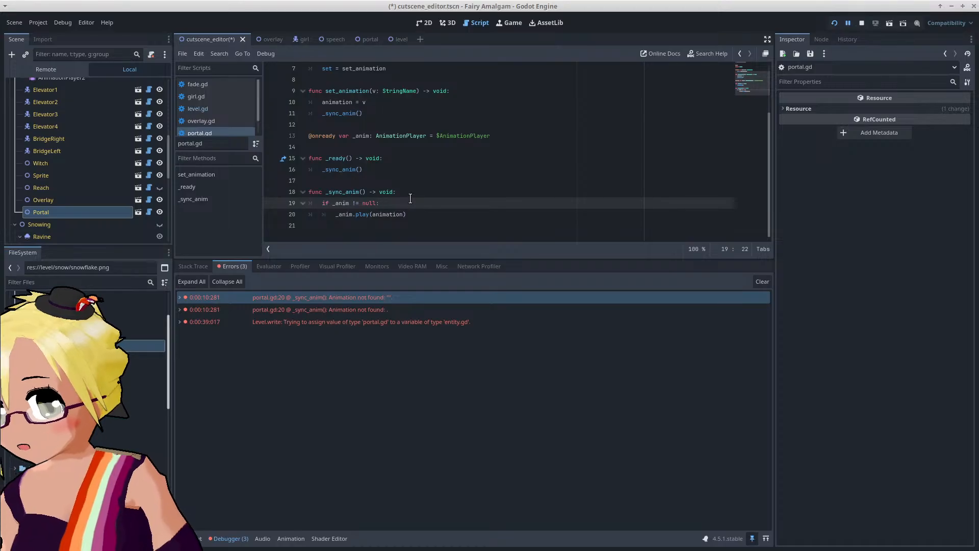
key(Down)
key(End)
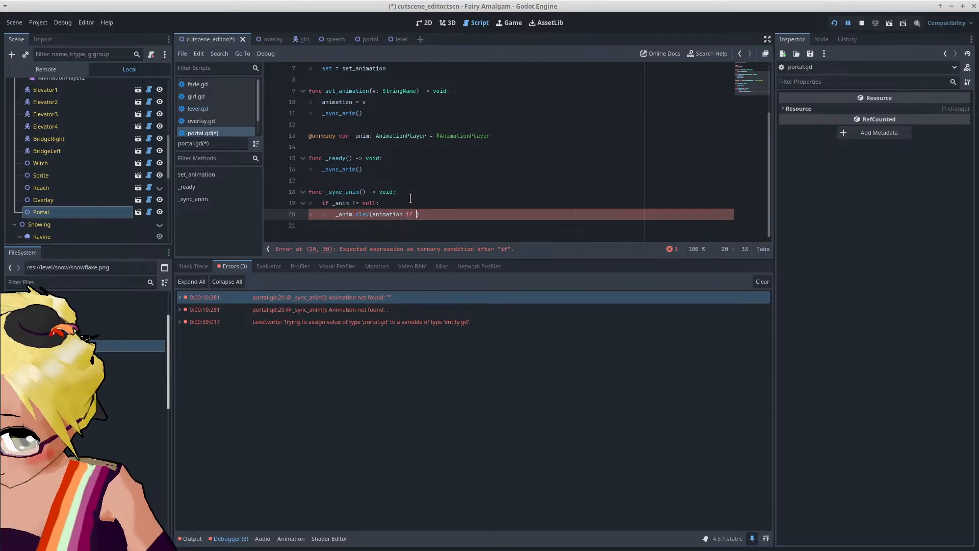
text(animation.em)
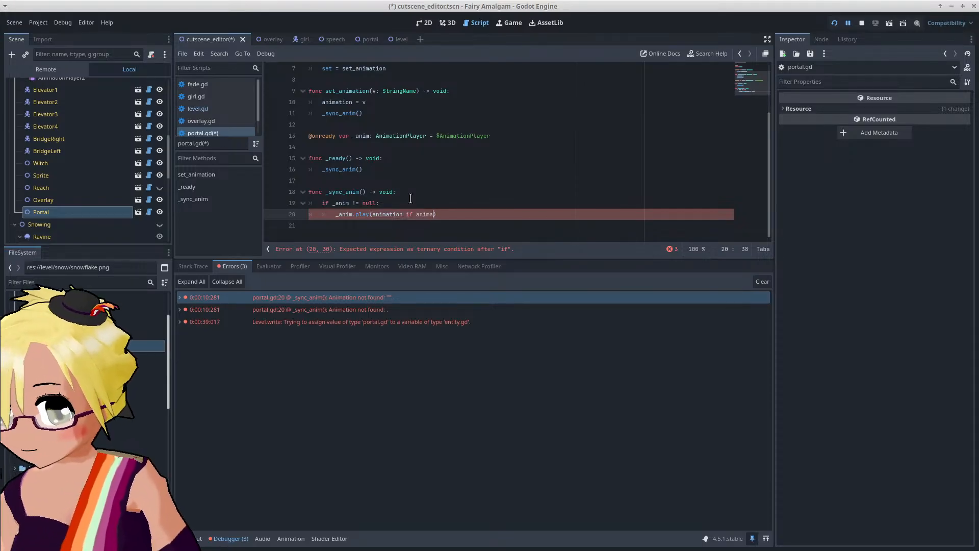
text(pty()
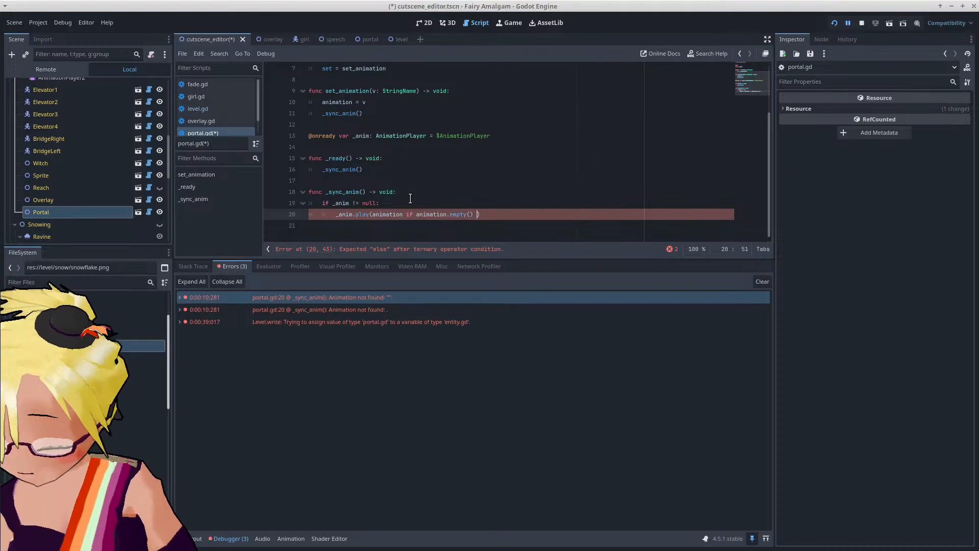
Step: Replace the first value in the _anim.play conditional with the StringName &"hidden"
key(ctrl+Left)
key(ctrl+Left)
key(ctrl+Left)
key(ctrl+Left)
key(ctrl+Left)
key(ctrl+Left)
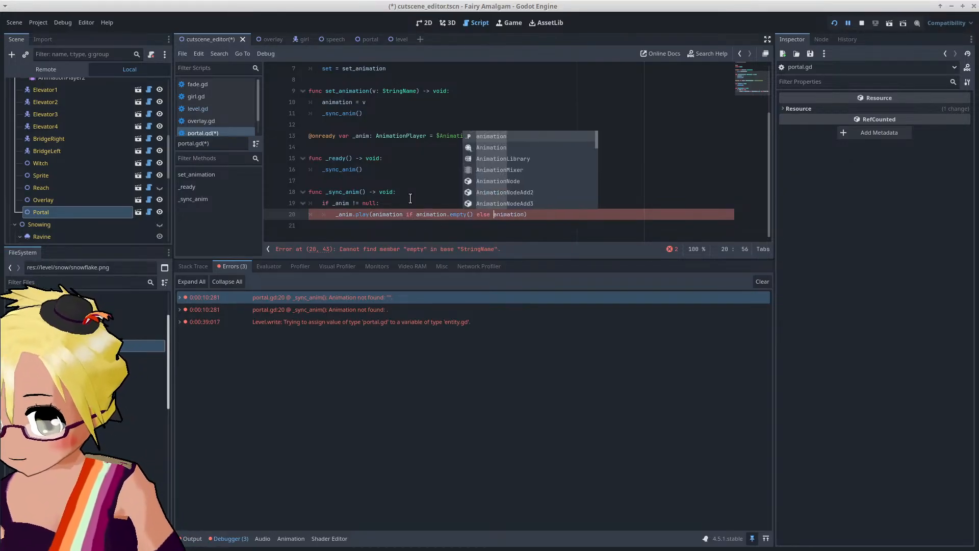
key(ctrl+shift+Right)
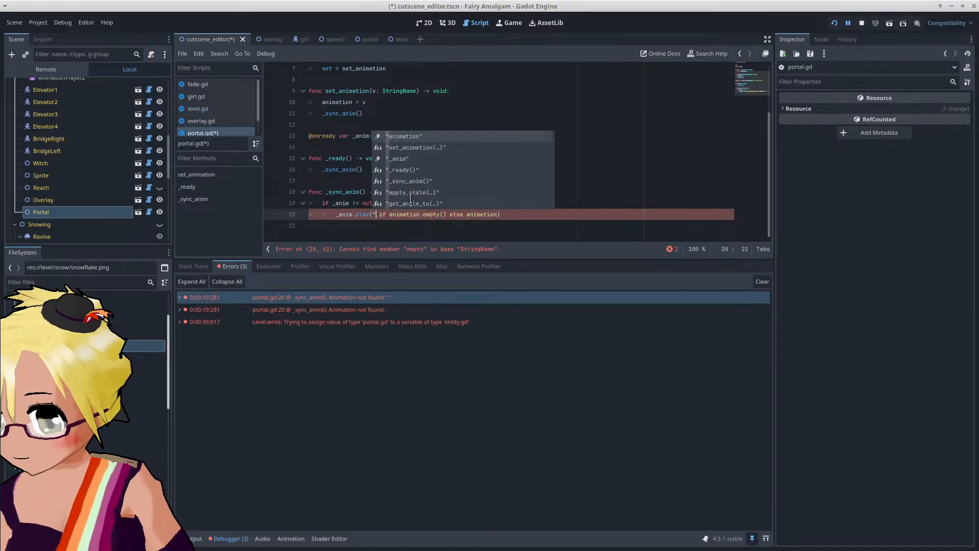
text("hidden")
key(ctrl+Left)
key(Left)
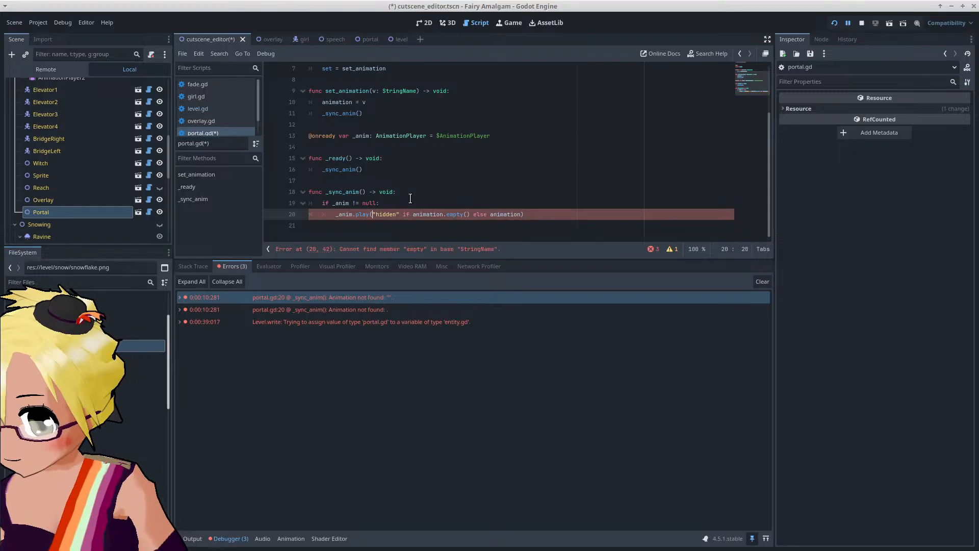
key(Down)
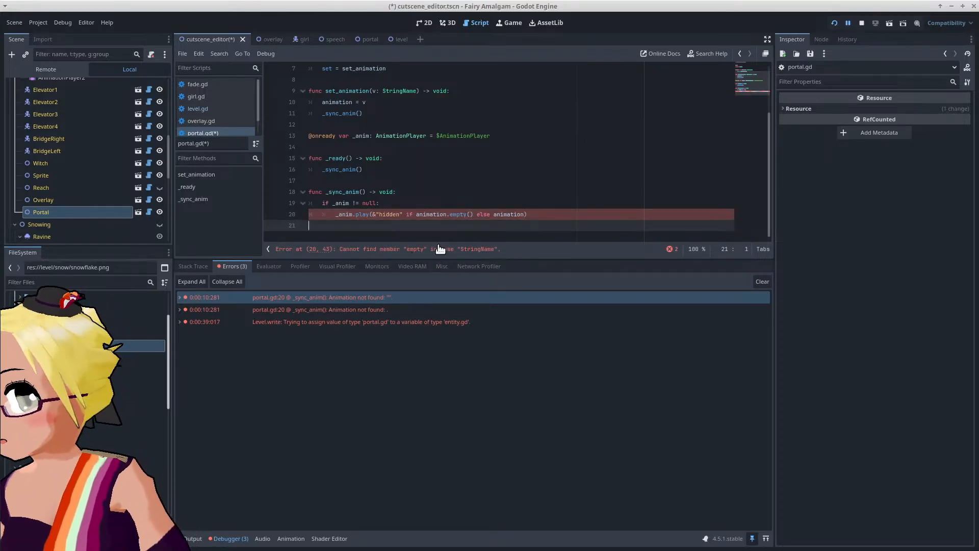
Step: Correct the emptiness check in the _anim.play conditional to animation.is_empty() and save the script
click(418, 251)
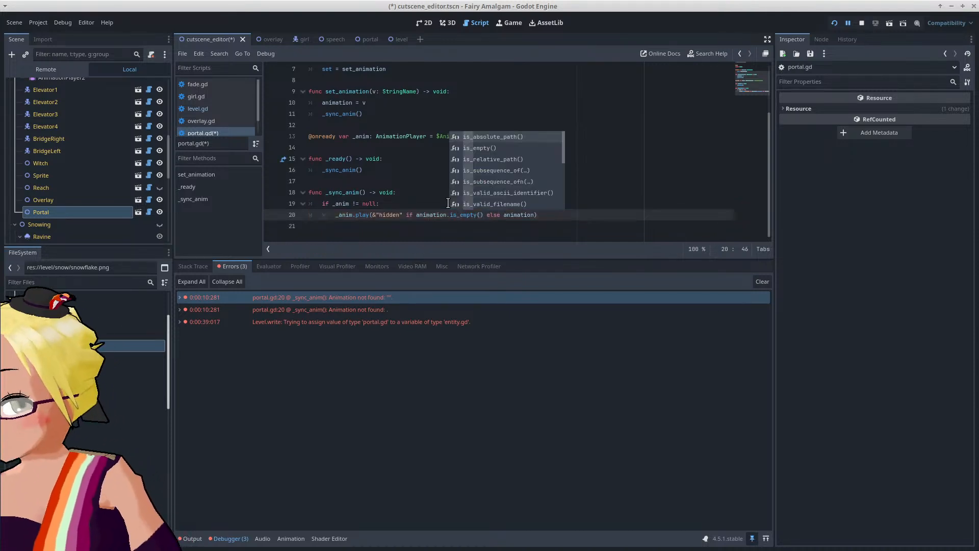
key(Right)
key(ctrl+s)
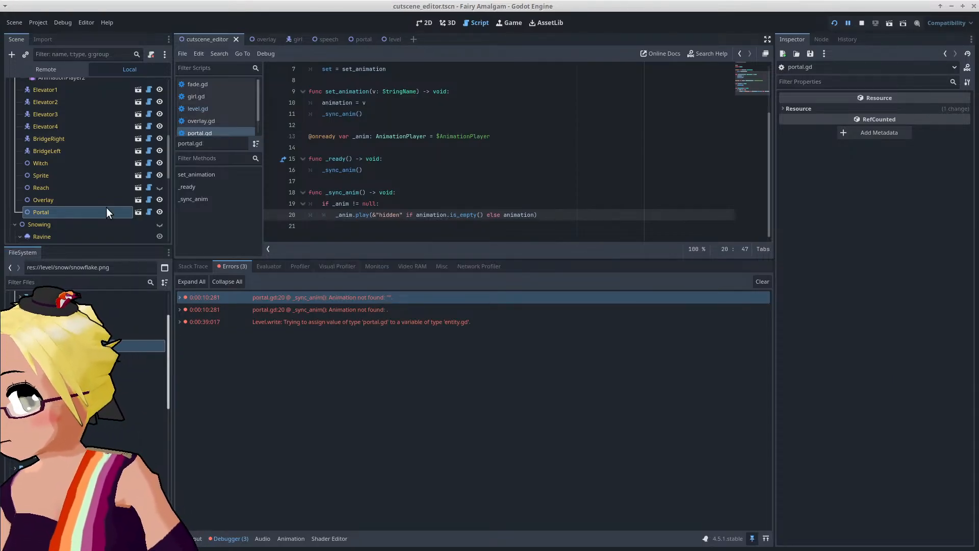
Step: Make the portal script extend Entity, save it, and clear the debugger's error list
click(146, 210)
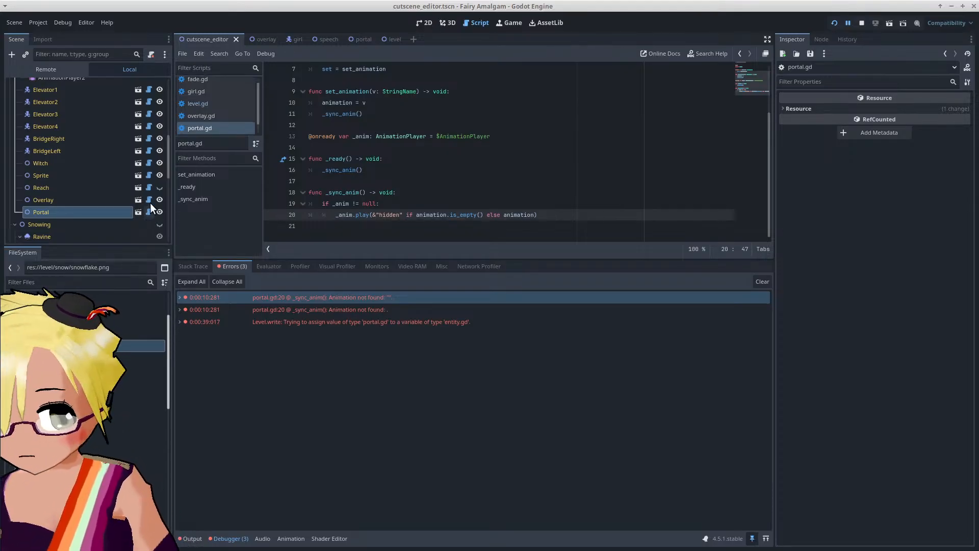
scroll(389, 123, up, 1)
scroll(389, 122, up, 1)
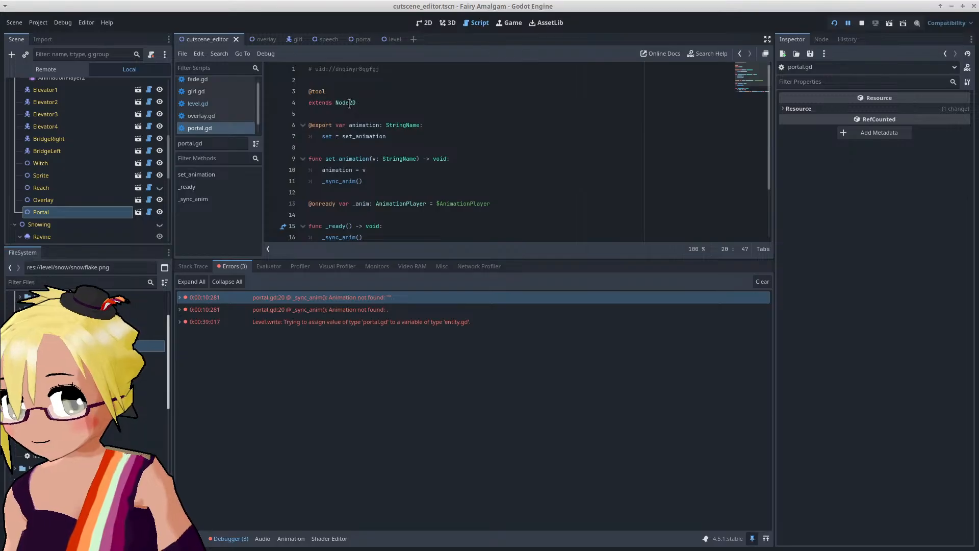
click(349, 104)
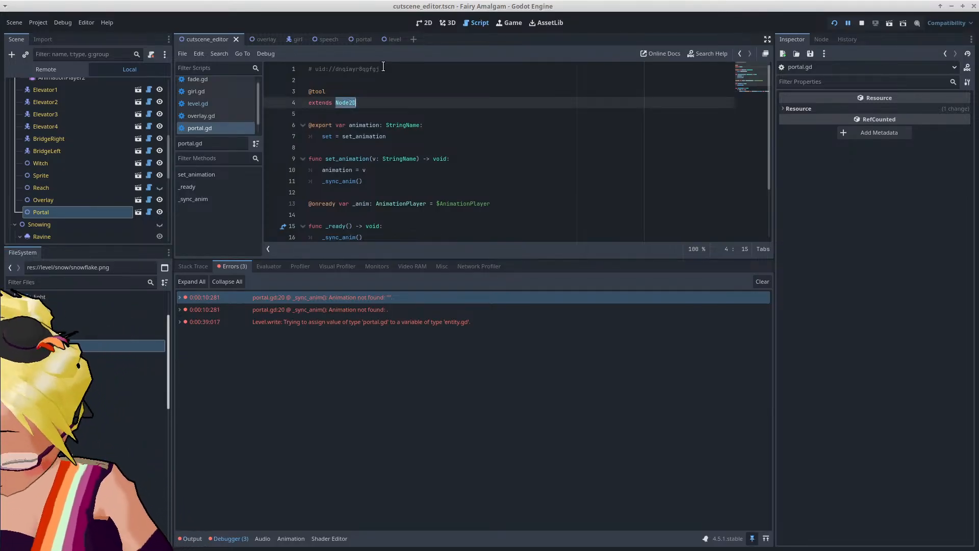
key(Escape)
key(Down)
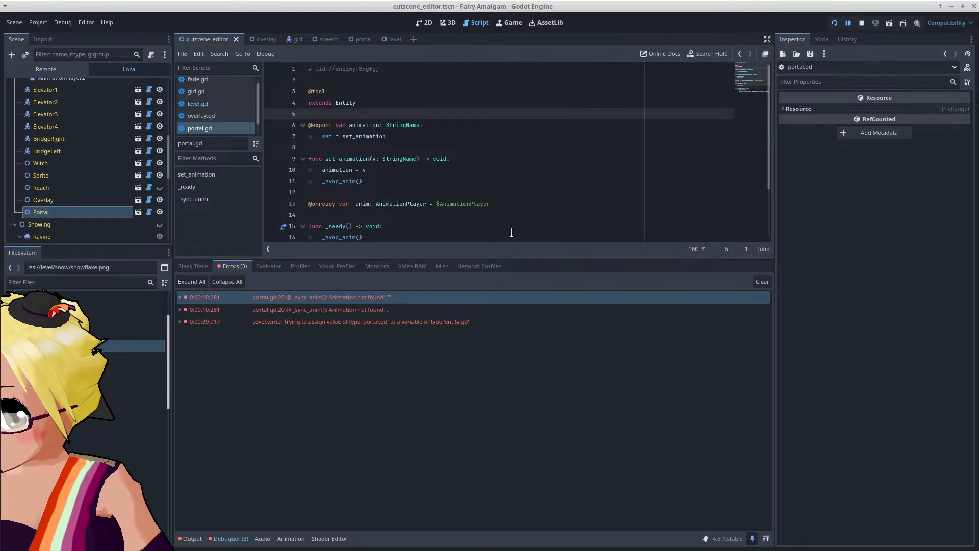
click(760, 282)
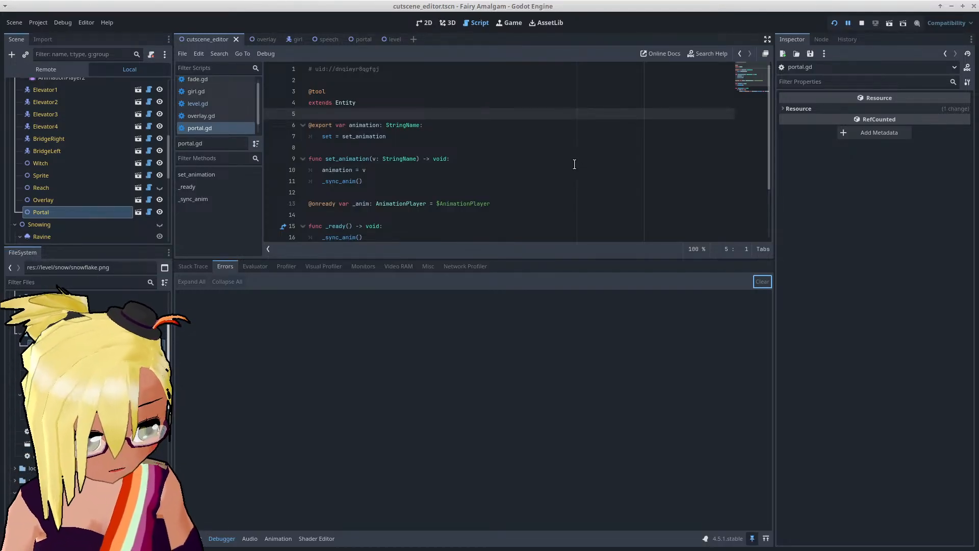
click(455, 170)
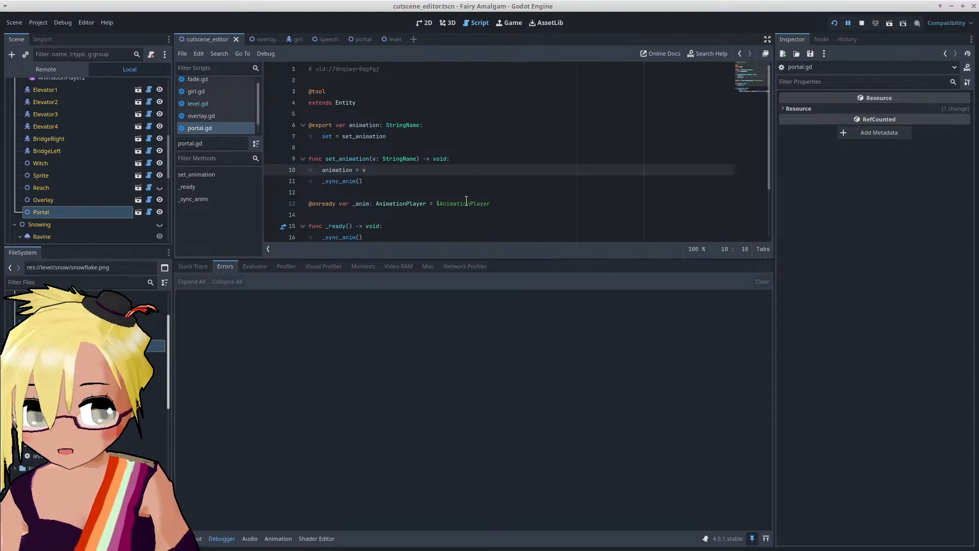
scroll(402, 173, down, 2)
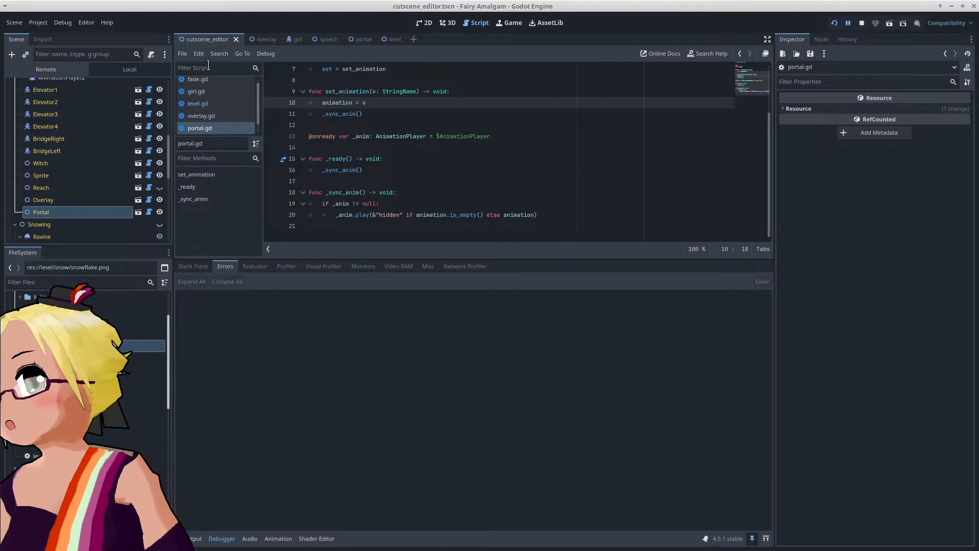
Step: Return to the 2D view with a taller viewport and show the Girl's AnimationPlayer2 in the animation editor
click(425, 22)
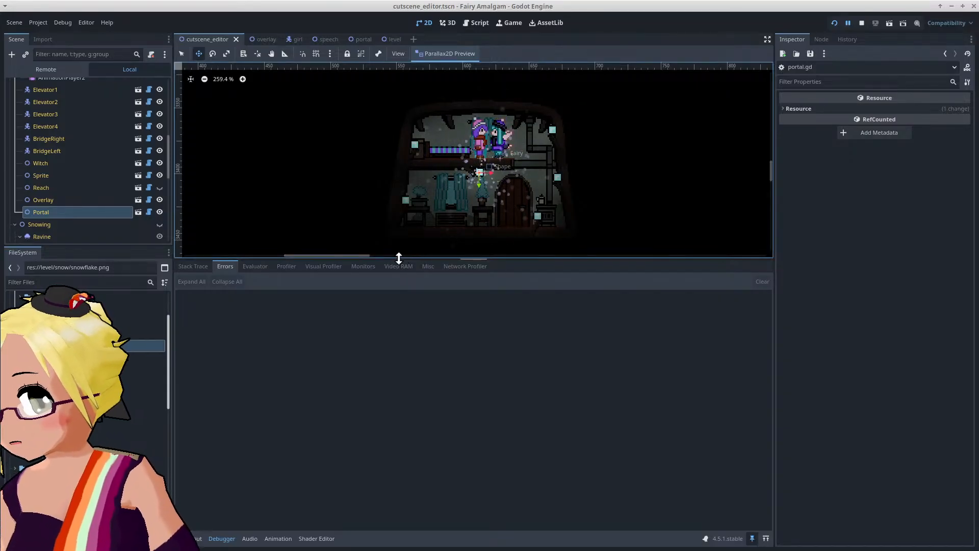
drag(399, 257, 396, 376)
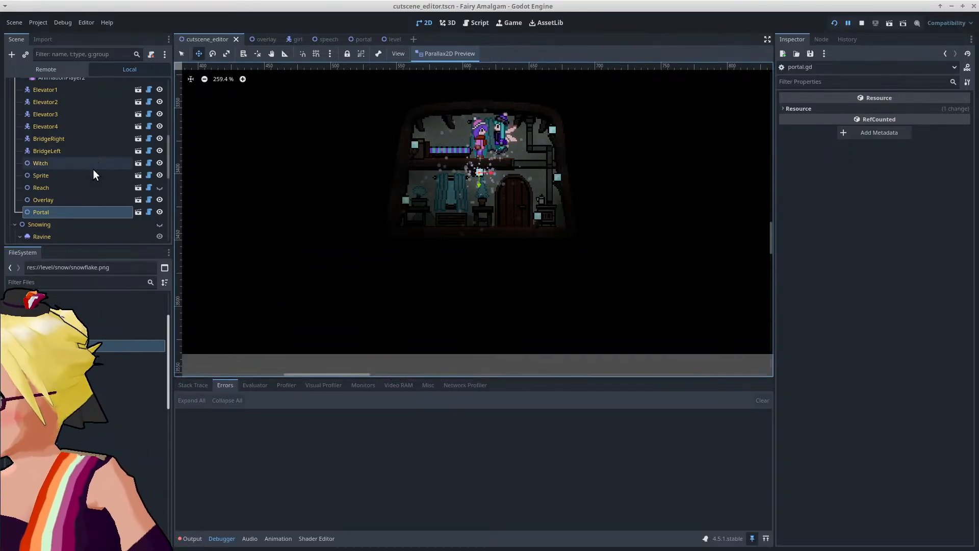
scroll(91, 170, up, 3)
click(65, 118)
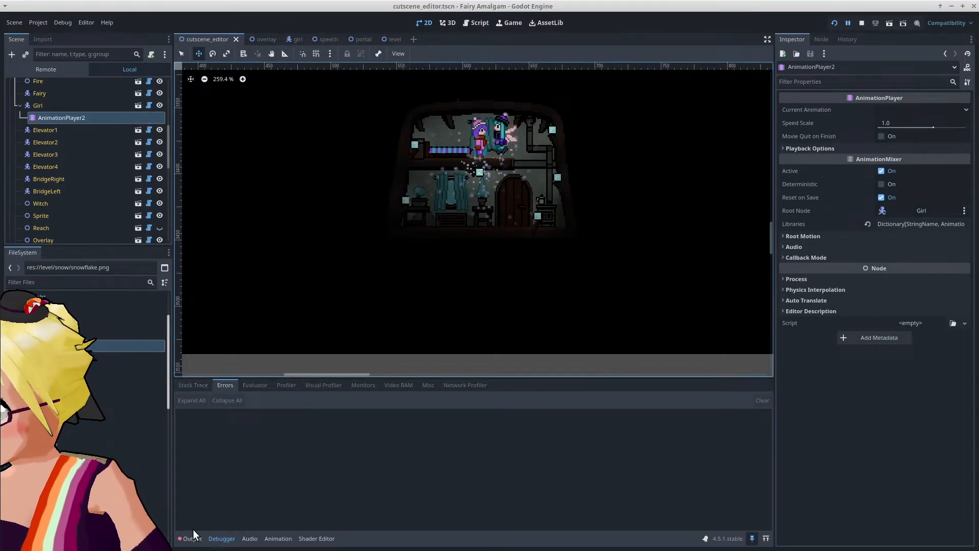
click(278, 539)
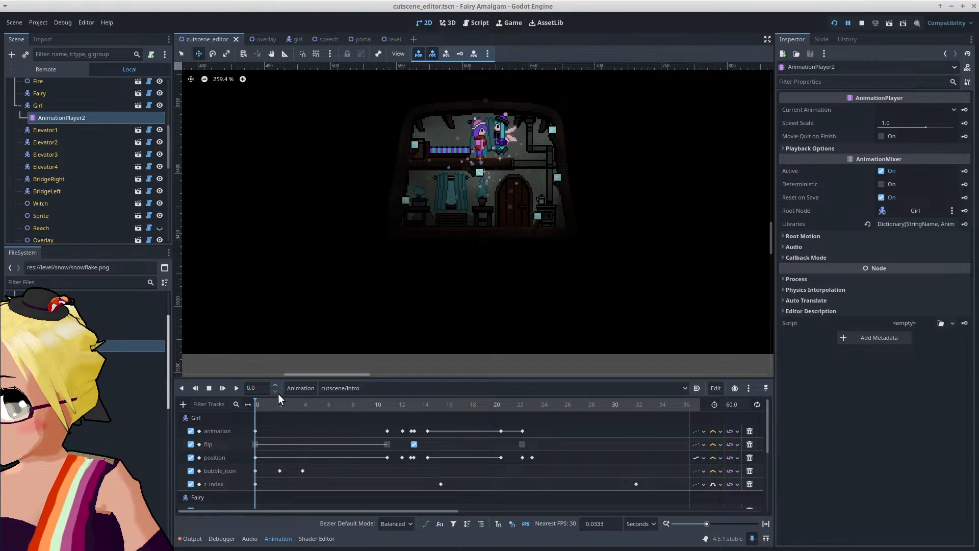
Step: Open the portal scene and load the hidden animation of its AnimationPlayer for editing
scroll(109, 142, down, 3)
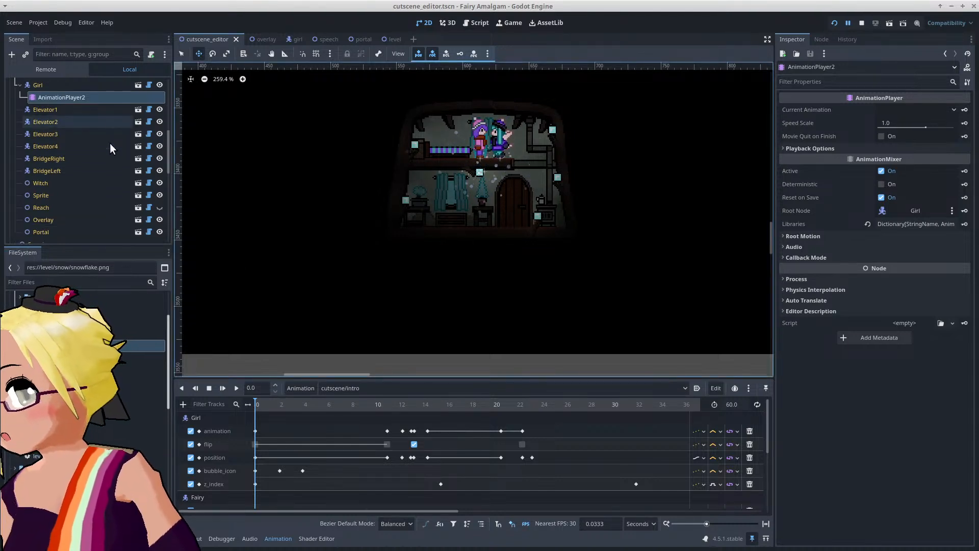
click(138, 191)
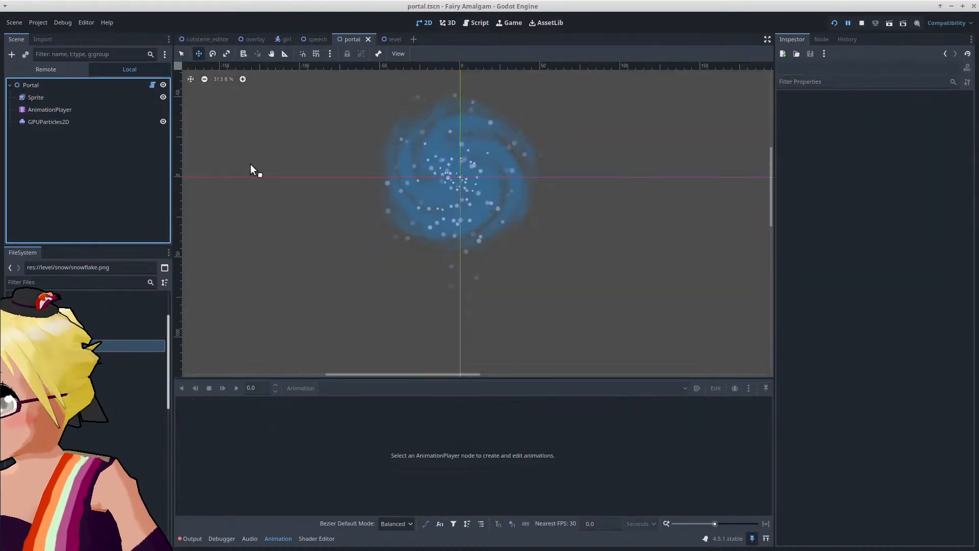
click(39, 110)
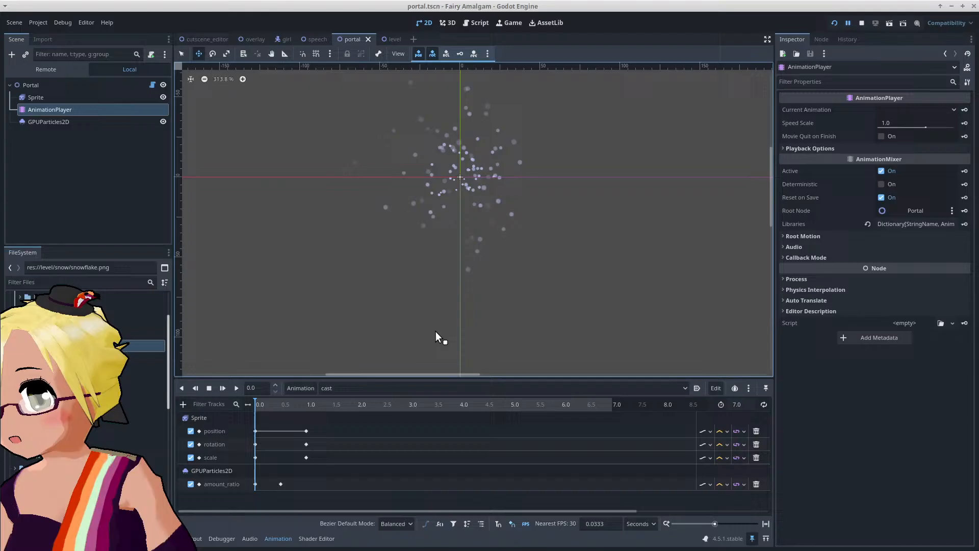
click(366, 388)
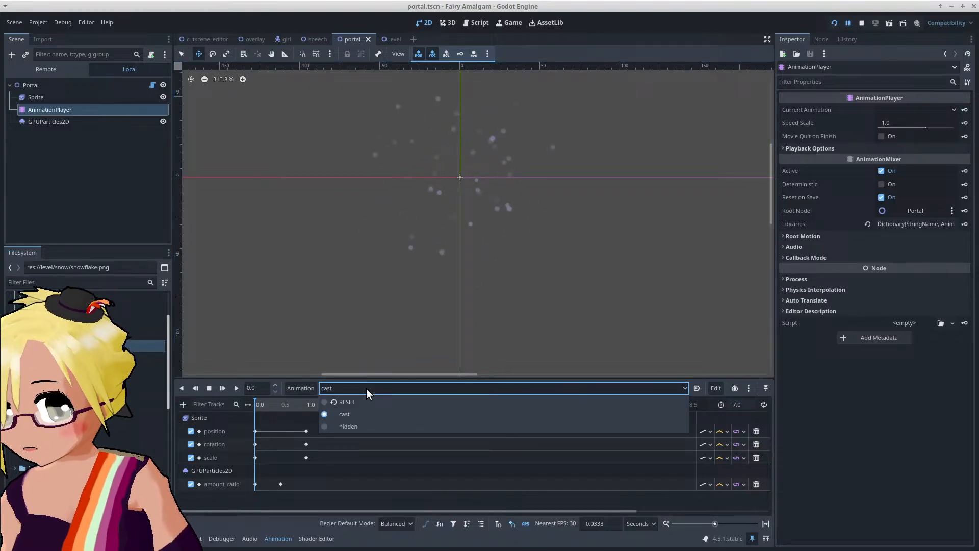
click(353, 427)
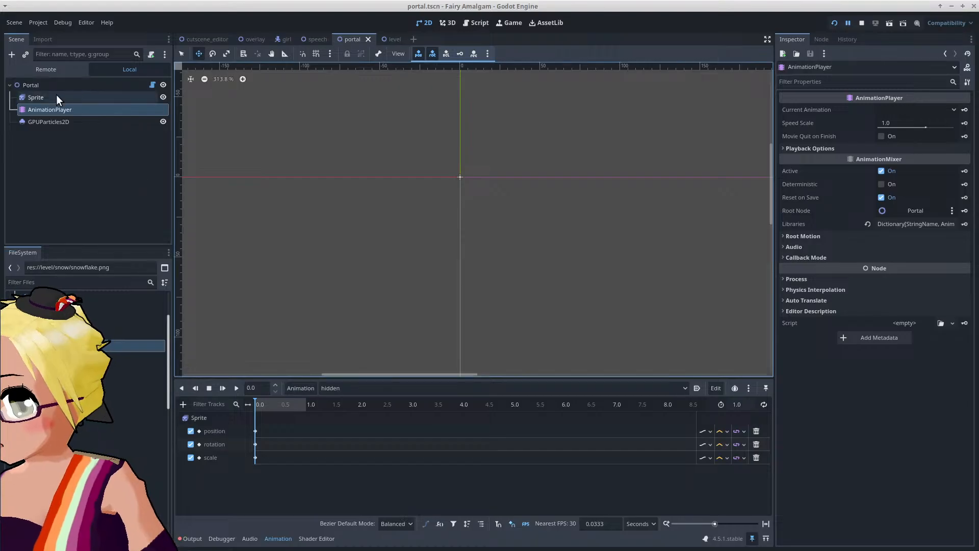
Step: Key the GPUParticles2D node's Amount Ratio of 0.0 at 0.0 s in the hidden animation and save the scene
click(72, 121)
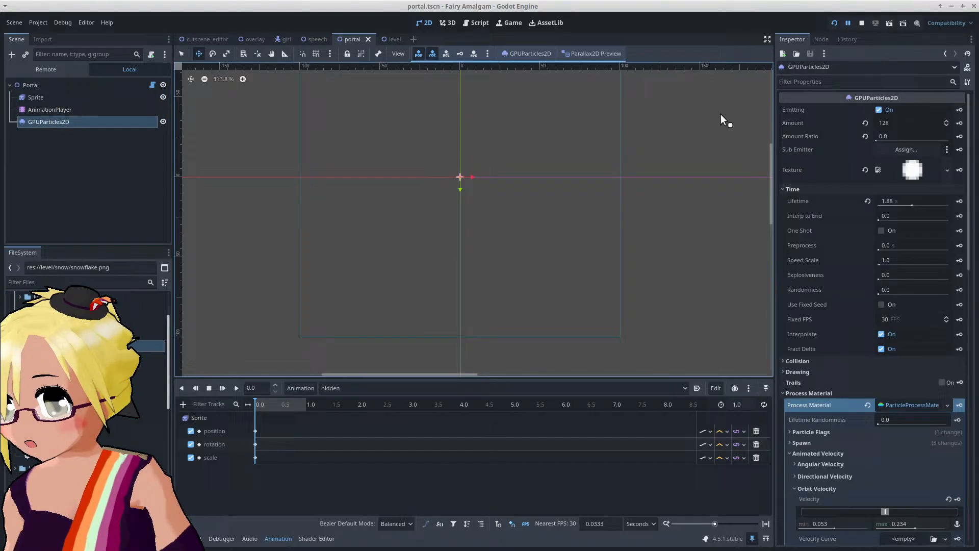
click(959, 136)
click(518, 228)
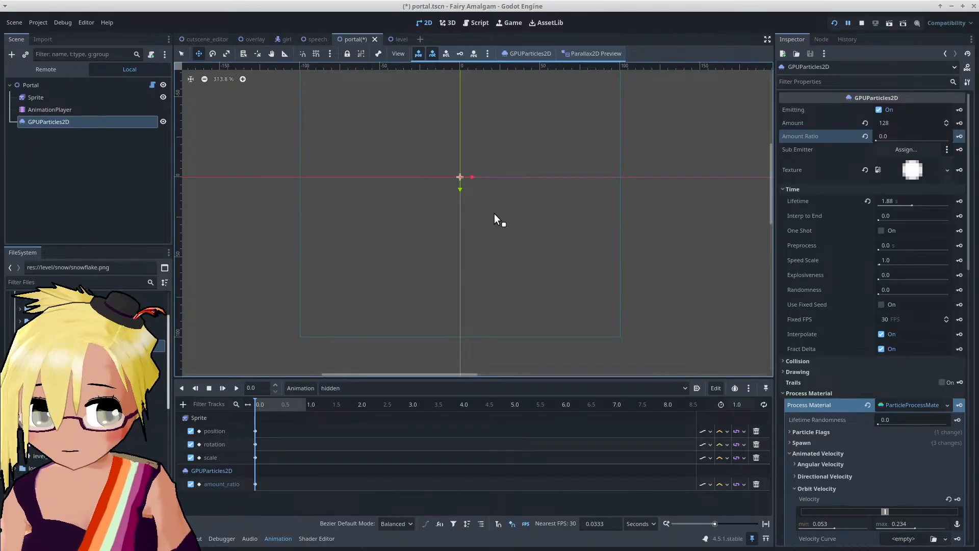
key(ctrl+s)
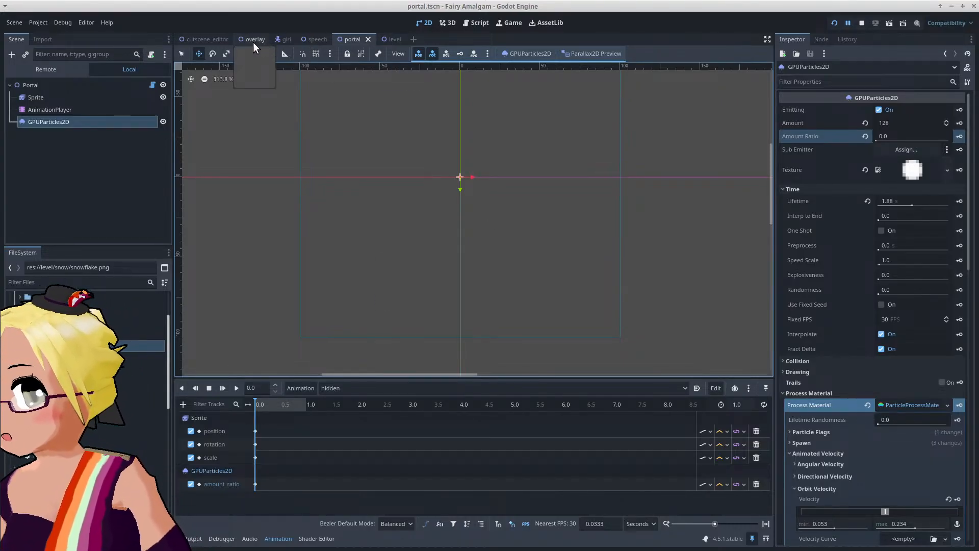
Step: Go back to the cutscene_editor scene and scrub the cutscene/intro animation to about 13.85 s
click(203, 41)
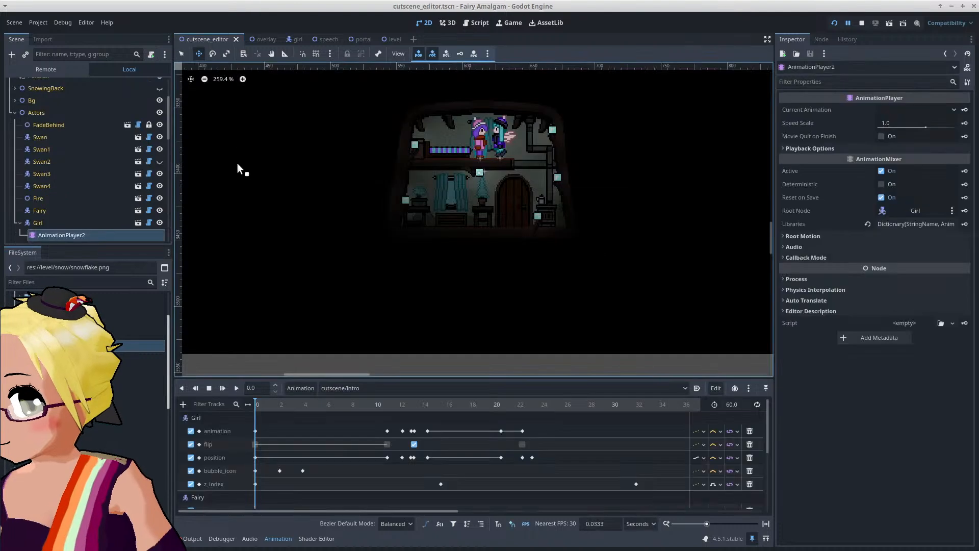
click(385, 389)
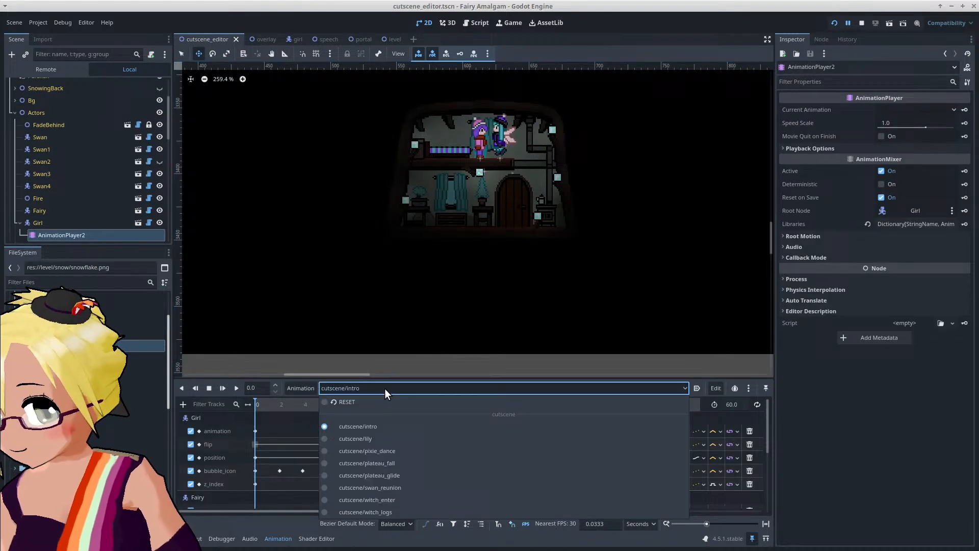
click(370, 428)
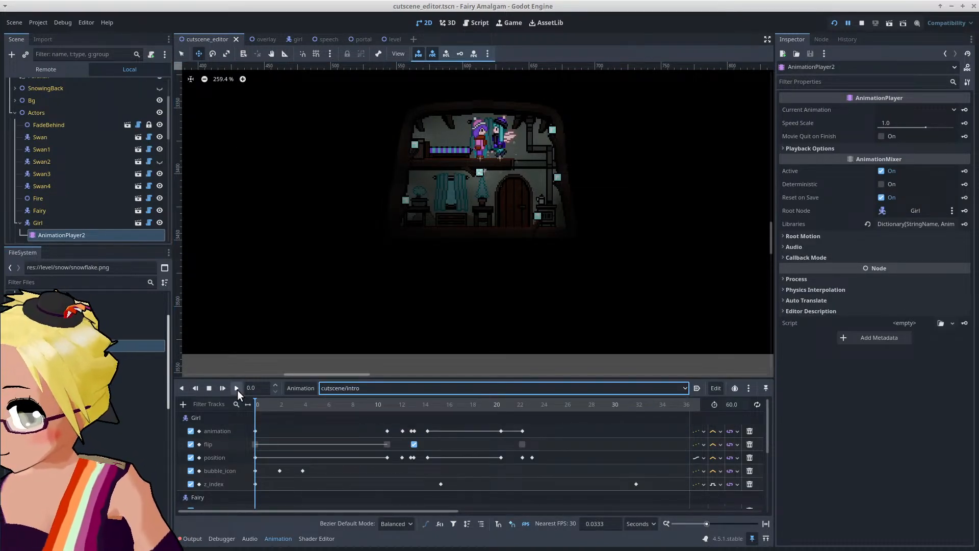
drag(389, 403, 420, 419)
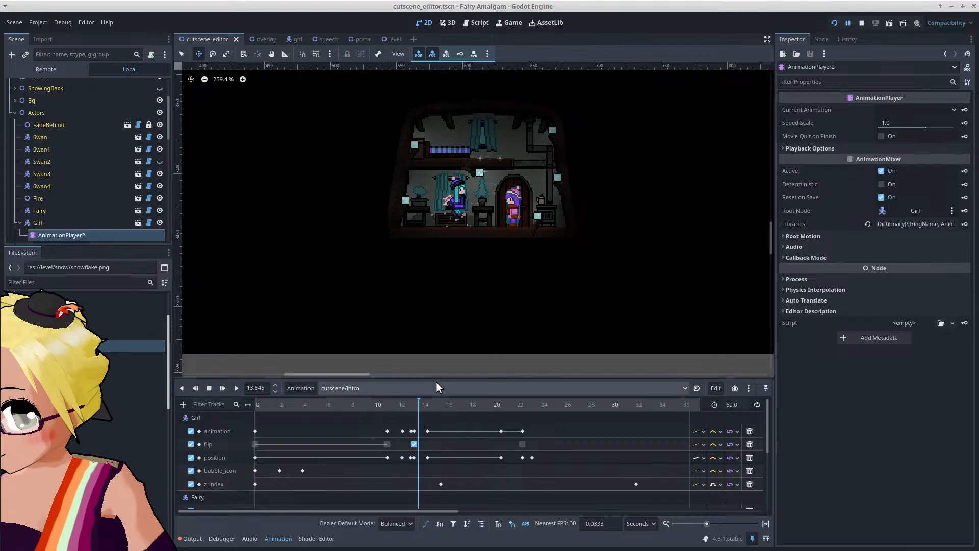
Step: Duplicate the Portal animation track's hidden key from 0.0 s to about 13.37 s in the cutscene/intro animation
drag(443, 379, 237, 346)
click(431, 347)
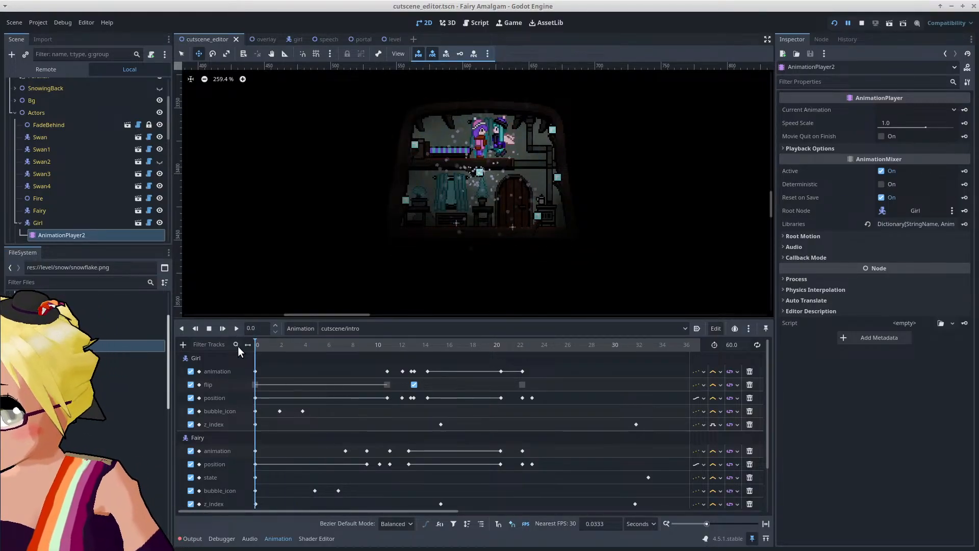
scroll(265, 449, down, 3)
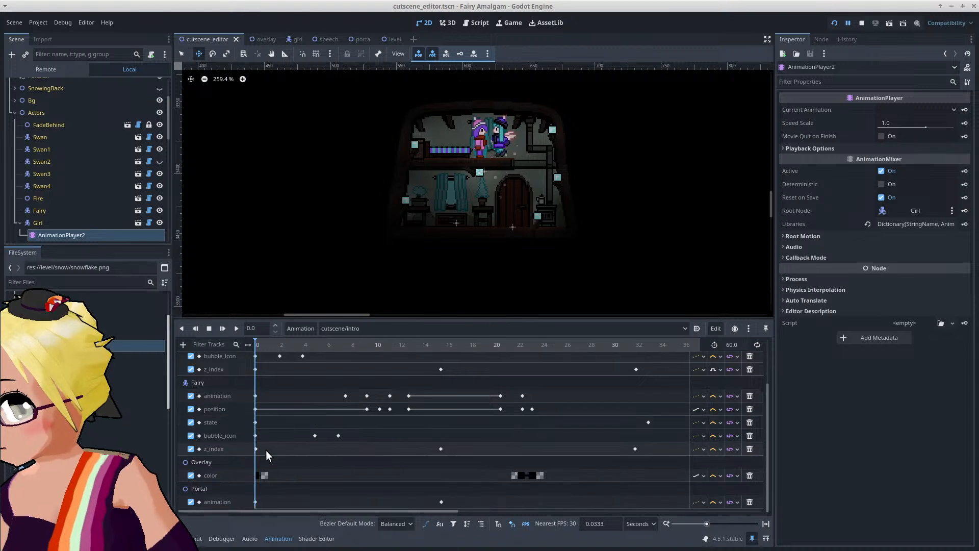
click(255, 503)
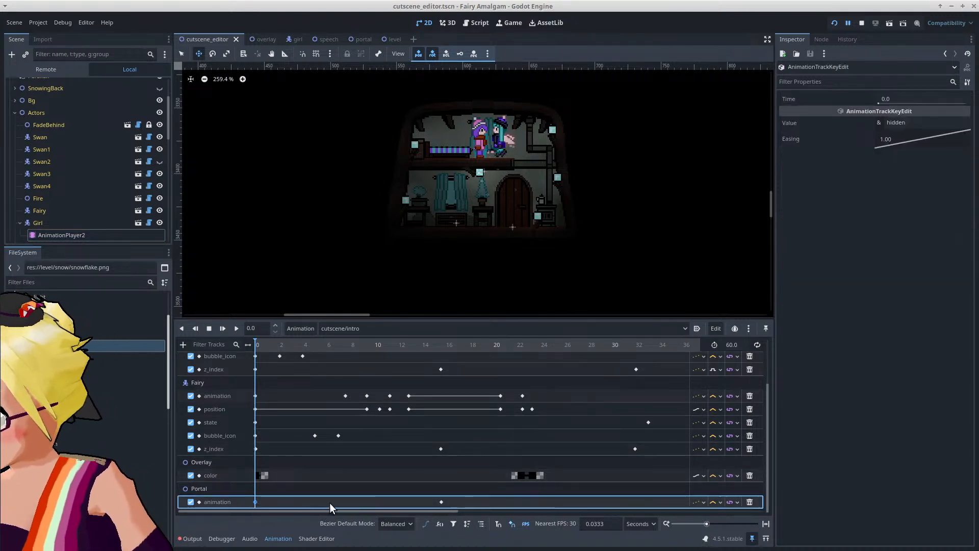
right_click(412, 502)
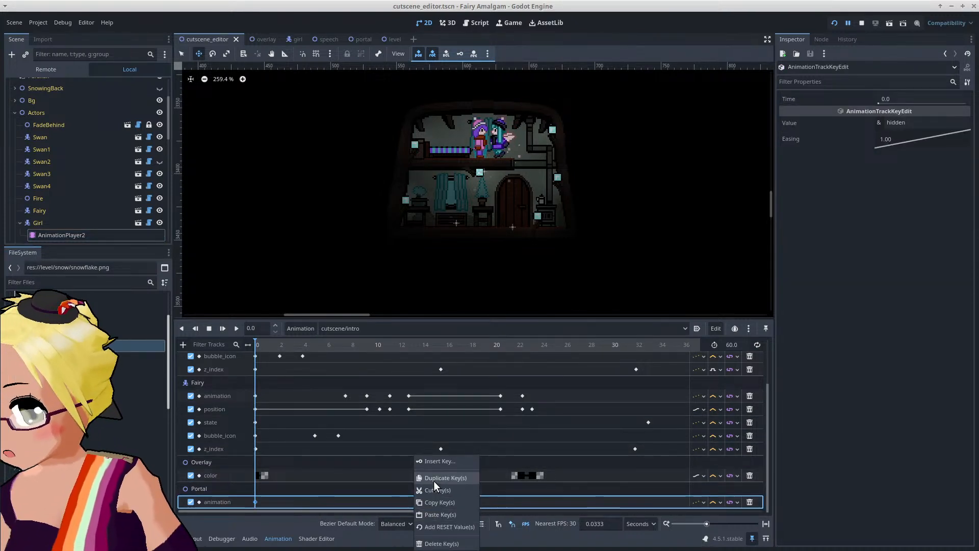
click(433, 480)
Step: Play the intro animation from about 12.6 s to check when the portal appears
click(403, 344)
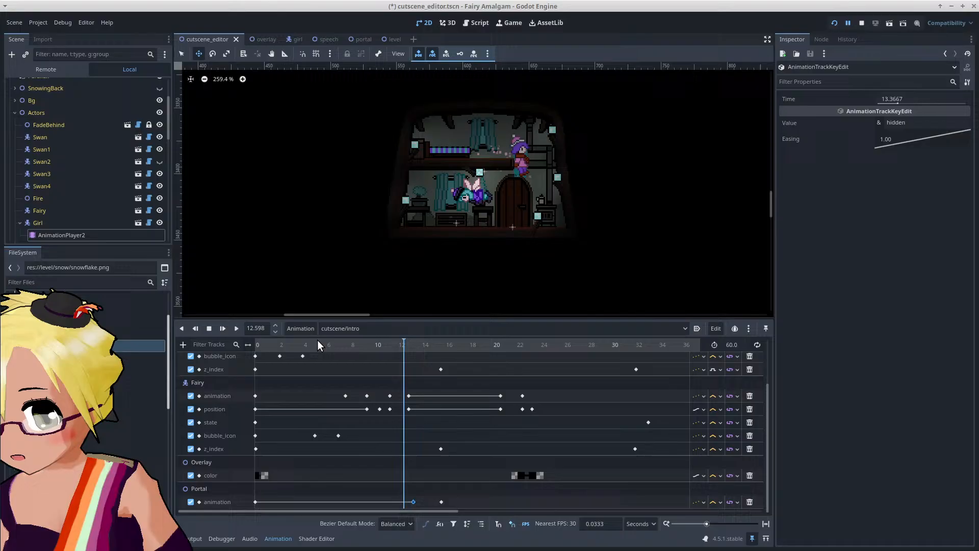
click(235, 328)
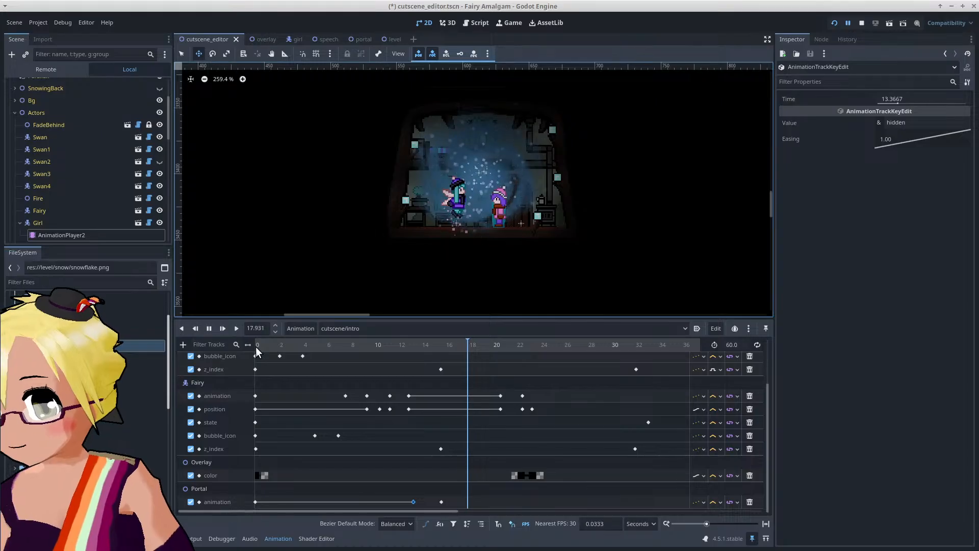
click(209, 328)
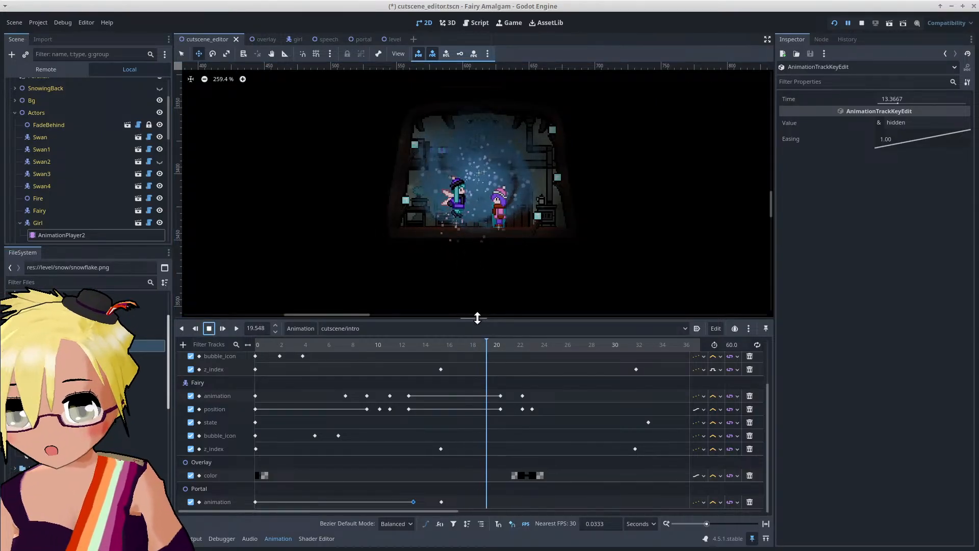
Step: Move the Portal animation track's cast key to 17.5333 s, leaving the characters' z_index keys in place
drag(482, 319, 484, 258)
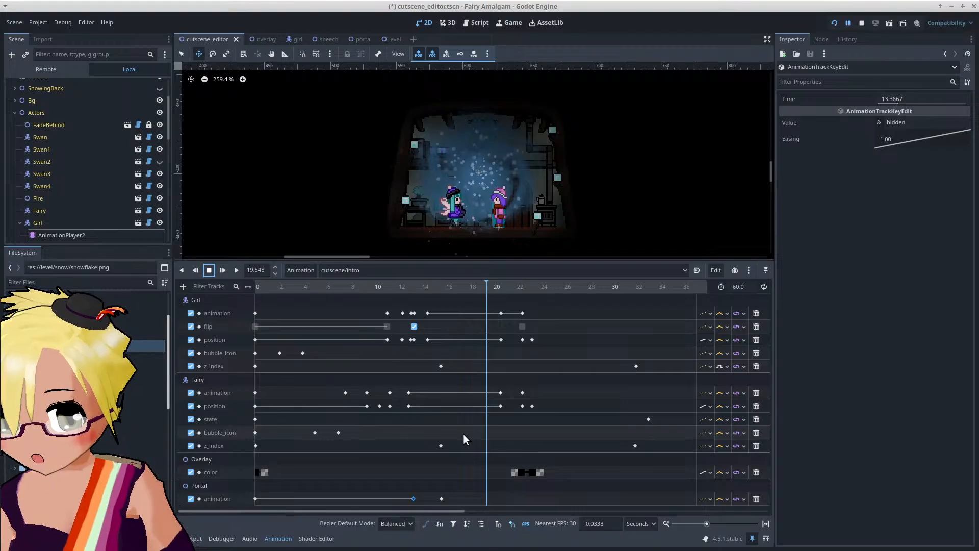
drag(393, 288, 442, 297)
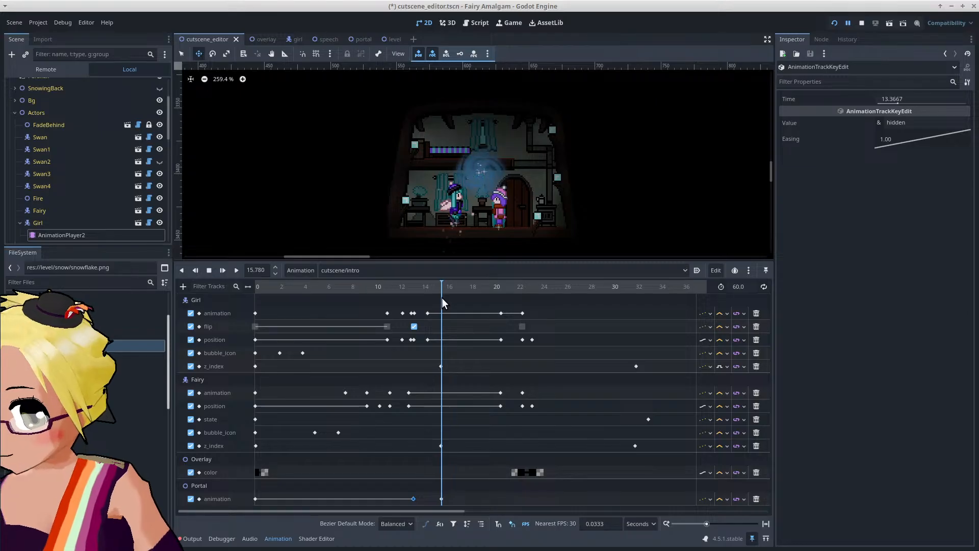
drag(454, 442, 462, 502)
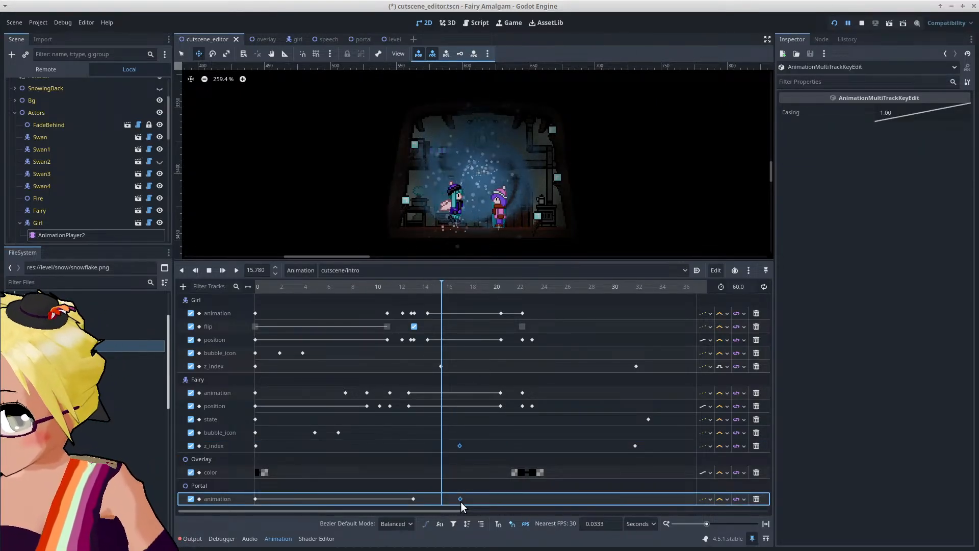
mouse_move(460, 498)
mouse_down()
mouse_move(442, 494)
mouse_move(463, 497)
mouse_up()
click(441, 500)
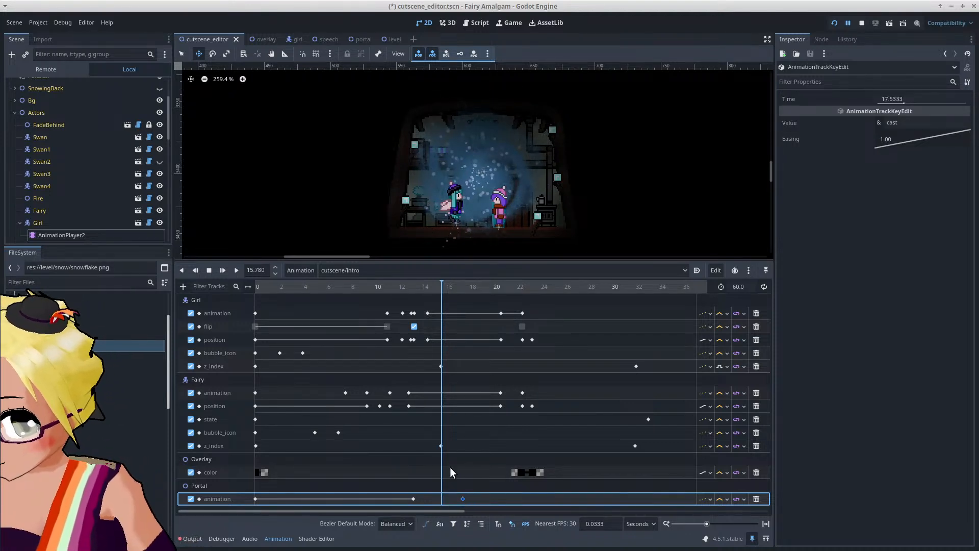
Step: Play the intro animation from about 11.35 s to check the new portal cast timing
click(390, 286)
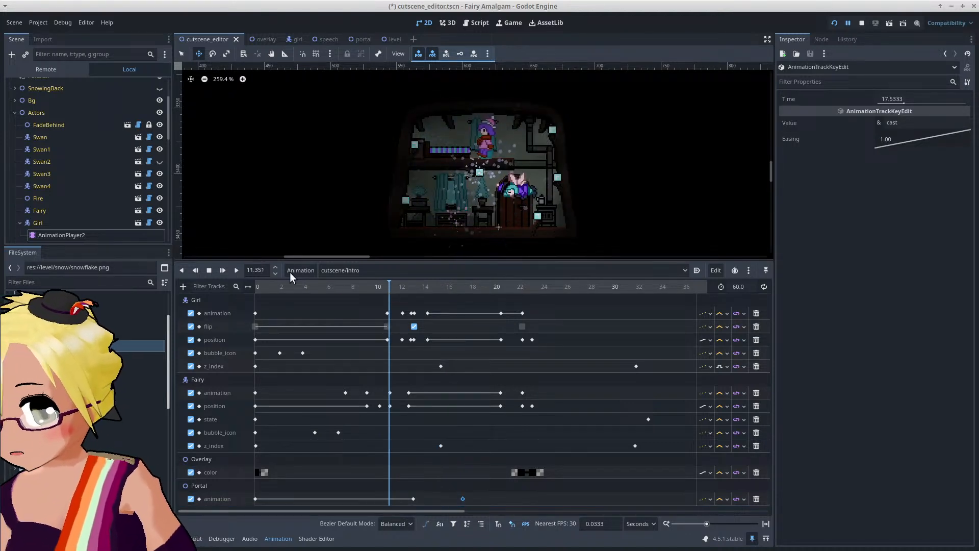
click(234, 270)
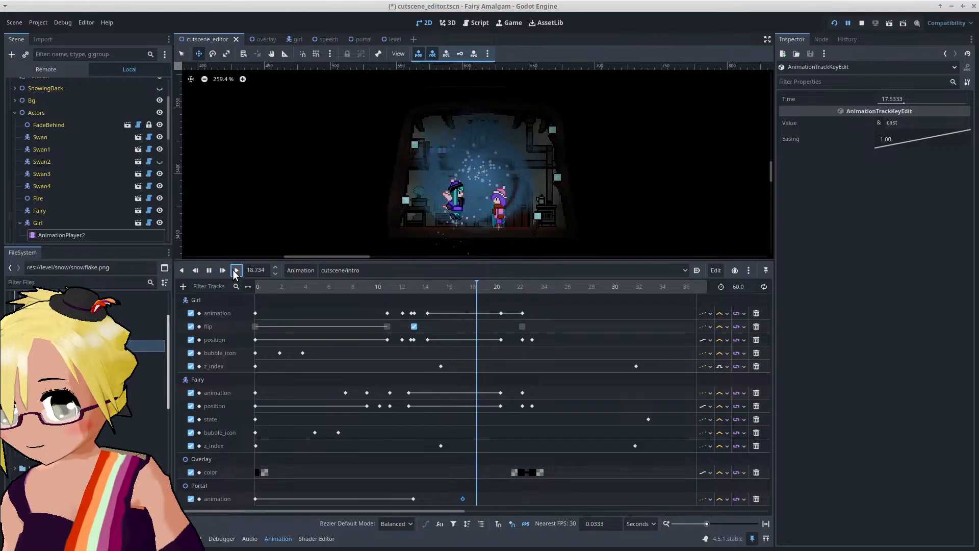
click(210, 269)
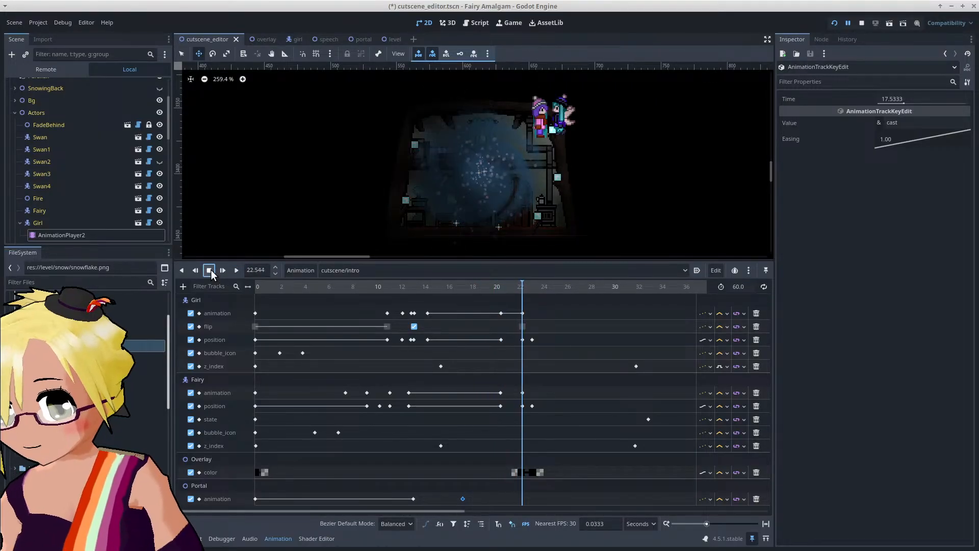
Step: Shift the Girl's and Fairy's animation, flip and position keys at about 22.5 s slightly later, and scrub to 22.445 s
click(466, 286)
drag(467, 290, 531, 406)
click(504, 286)
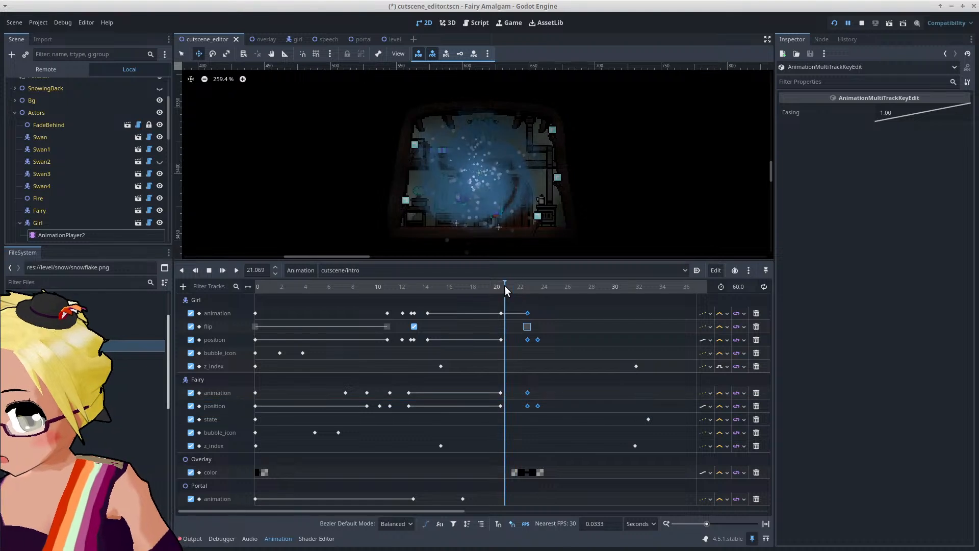
drag(503, 285, 521, 293)
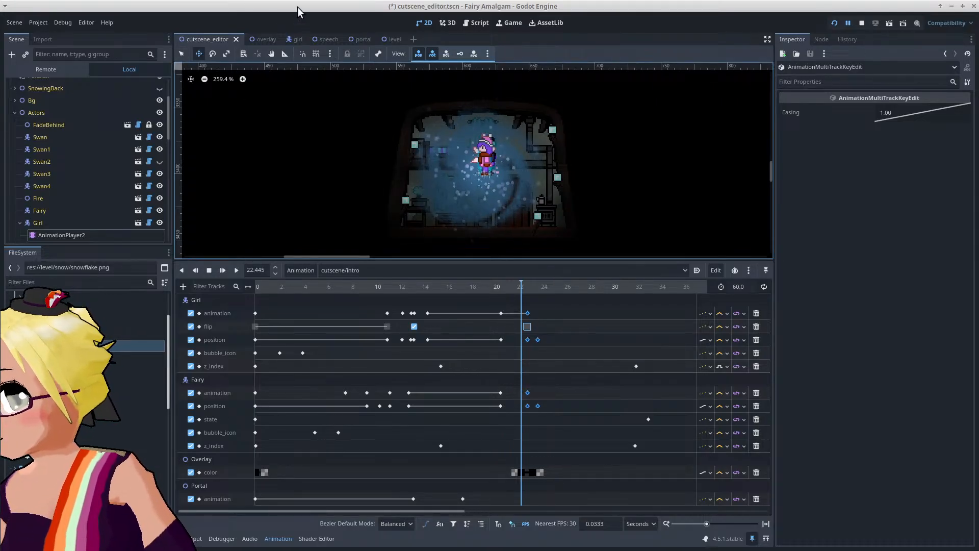
Step: Select the Girl node under Actors and set her rotation to about -150.2°
scroll(455, 134, up, 5)
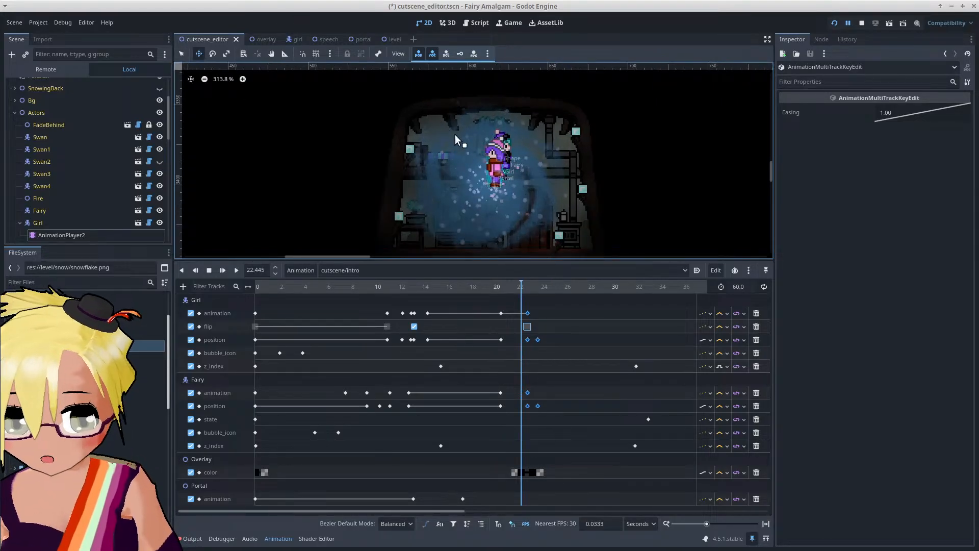
scroll(486, 170, up, 1)
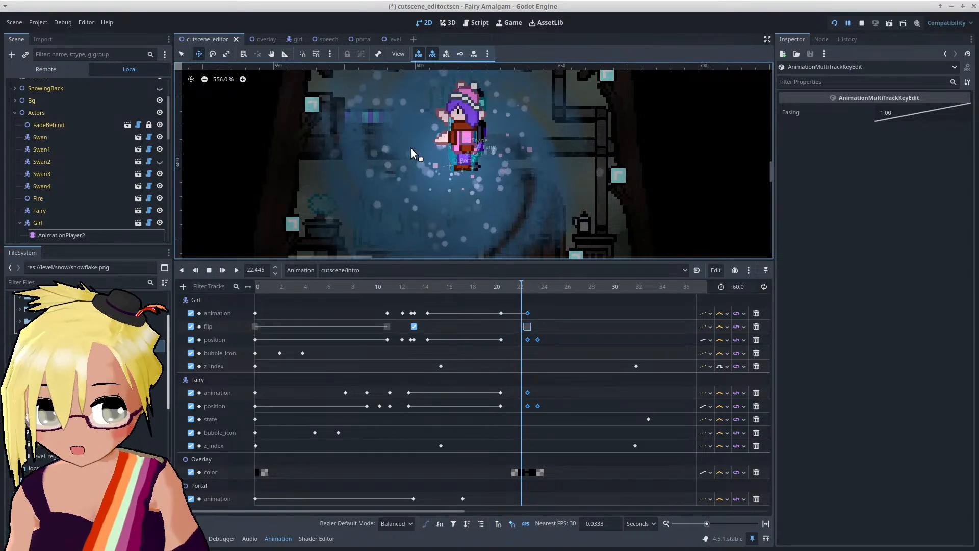
scroll(390, 163, down, 3)
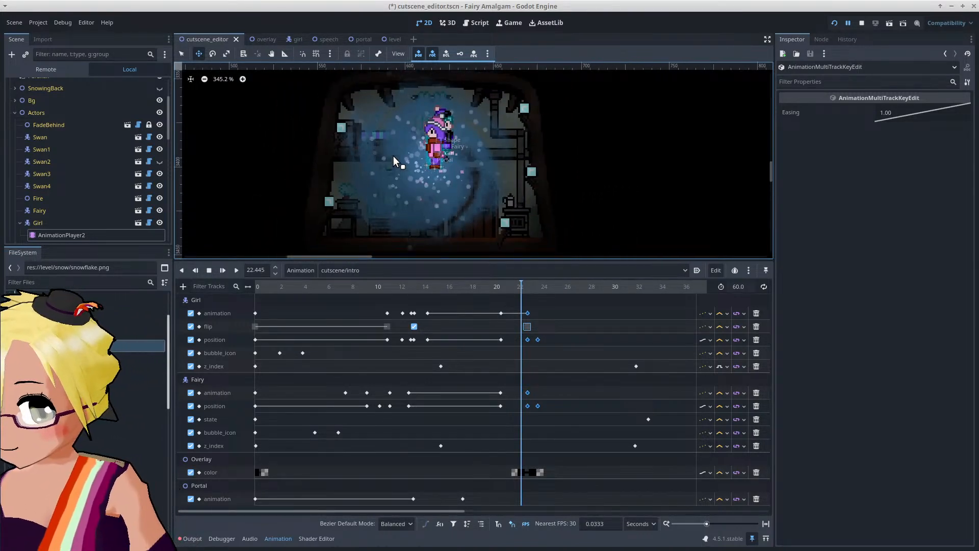
click(433, 150)
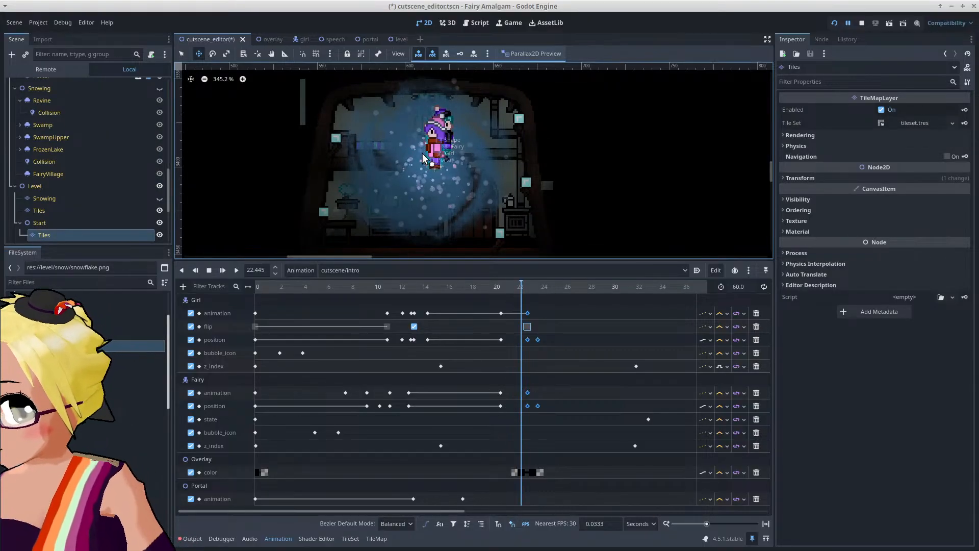
scroll(106, 186, down, 5)
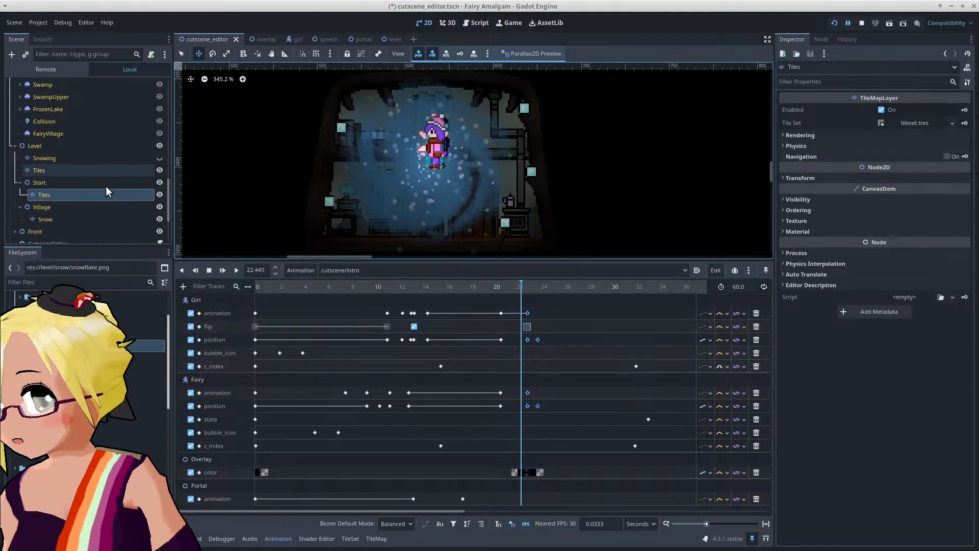
scroll(106, 186, up, 5)
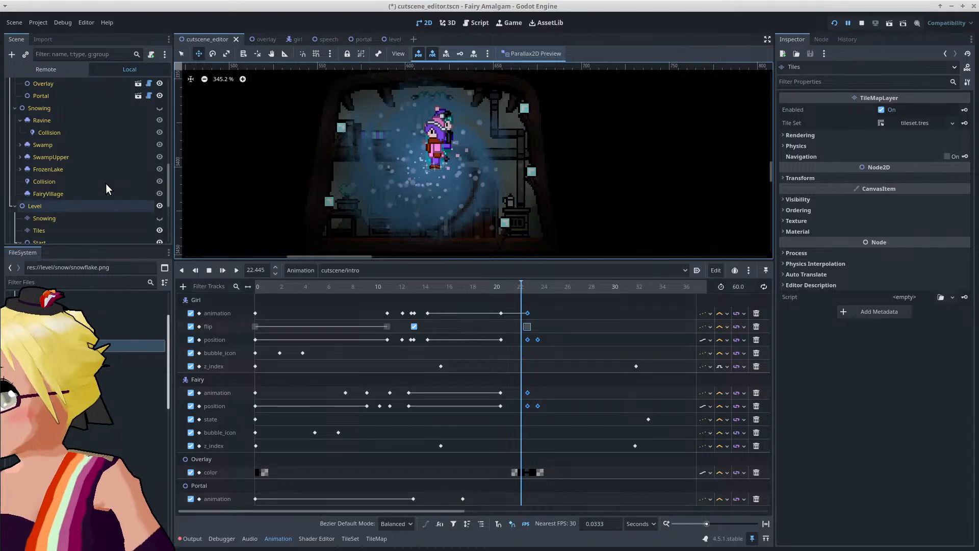
scroll(83, 160, up, 4)
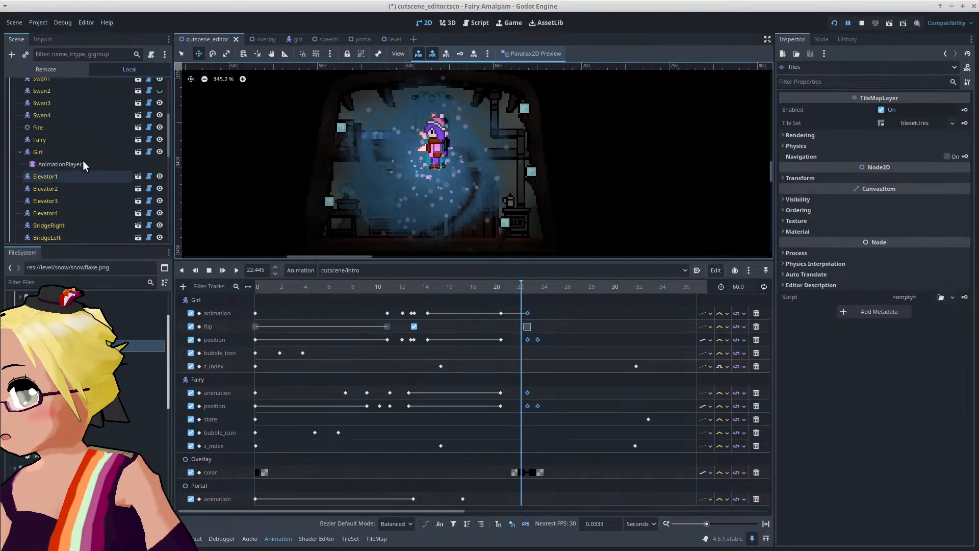
click(61, 152)
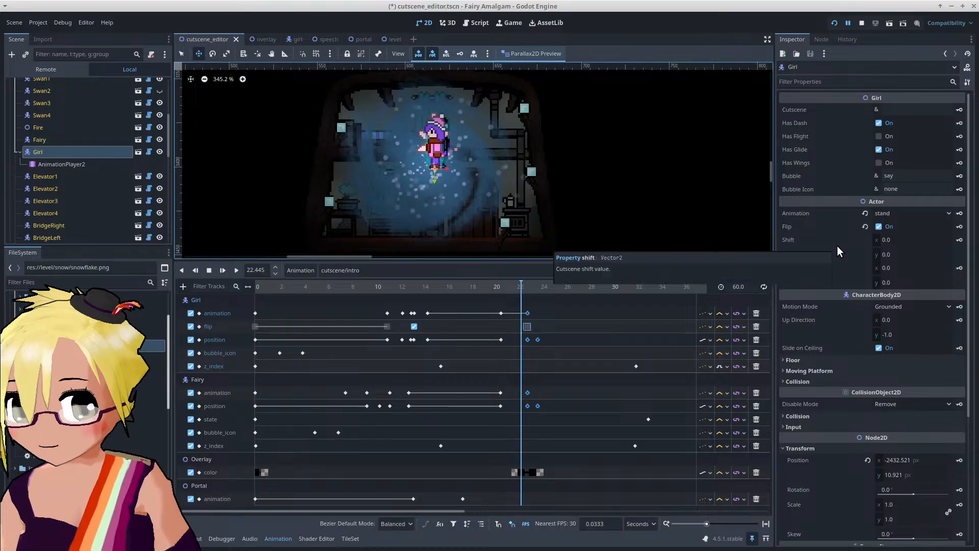
scroll(837, 246, down, 3)
scroll(836, 249, down, 5)
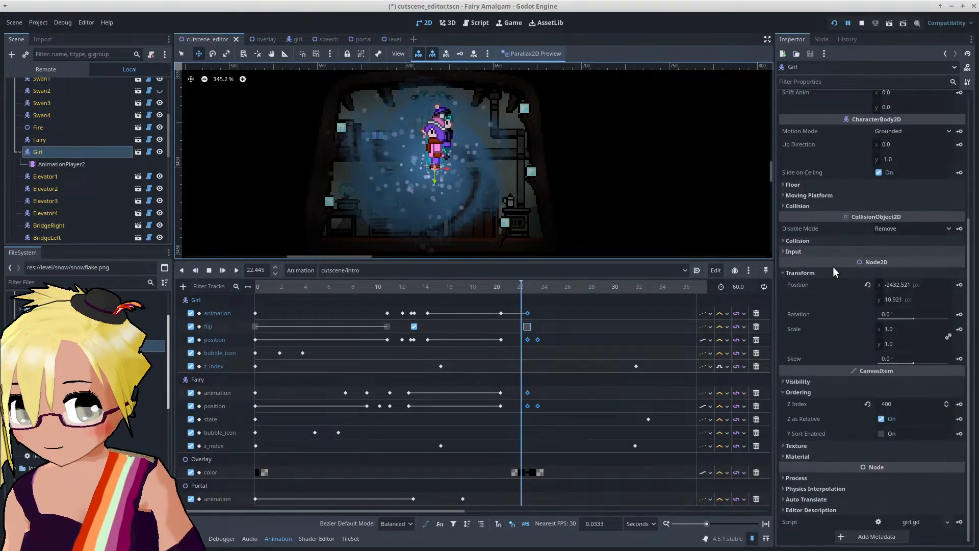
click(913, 319)
drag(920, 321, 898, 313)
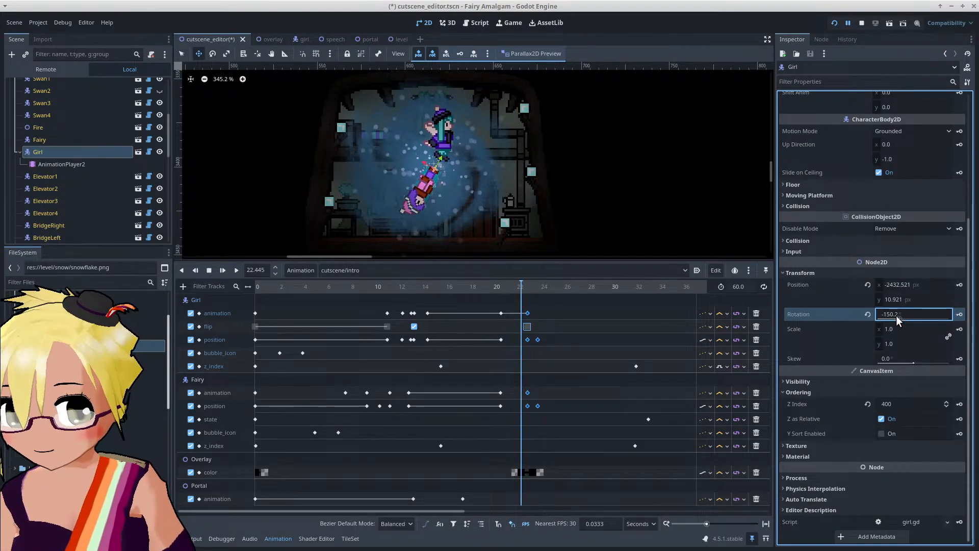
Step: Set the Girl's scale to 0.25 on both axes and move her to position (-2432, 5) in the portal
click(896, 329)
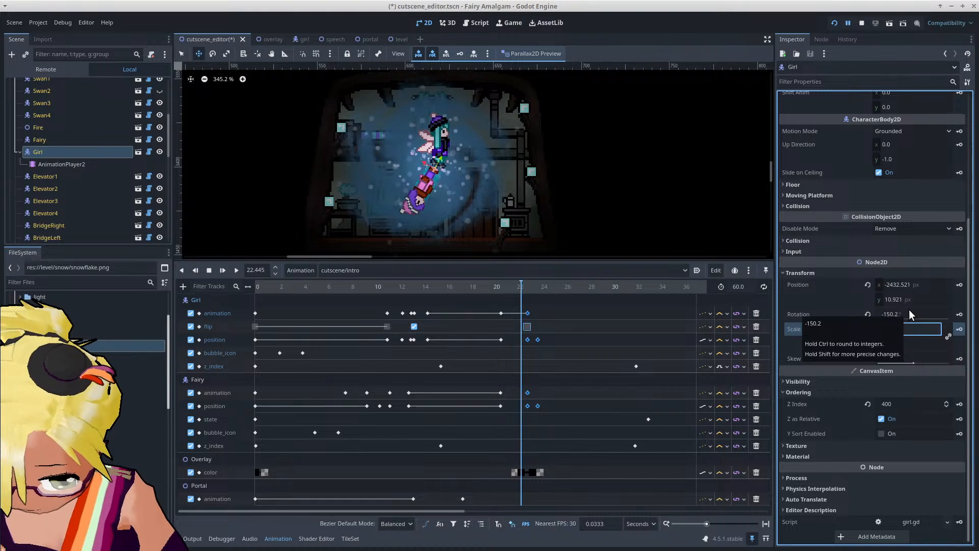
text(0.25)
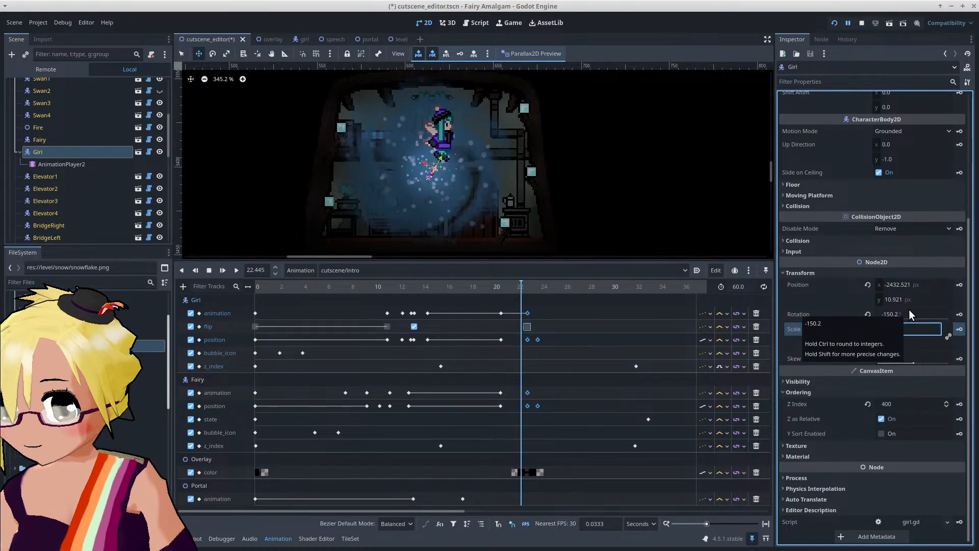
key(Return)
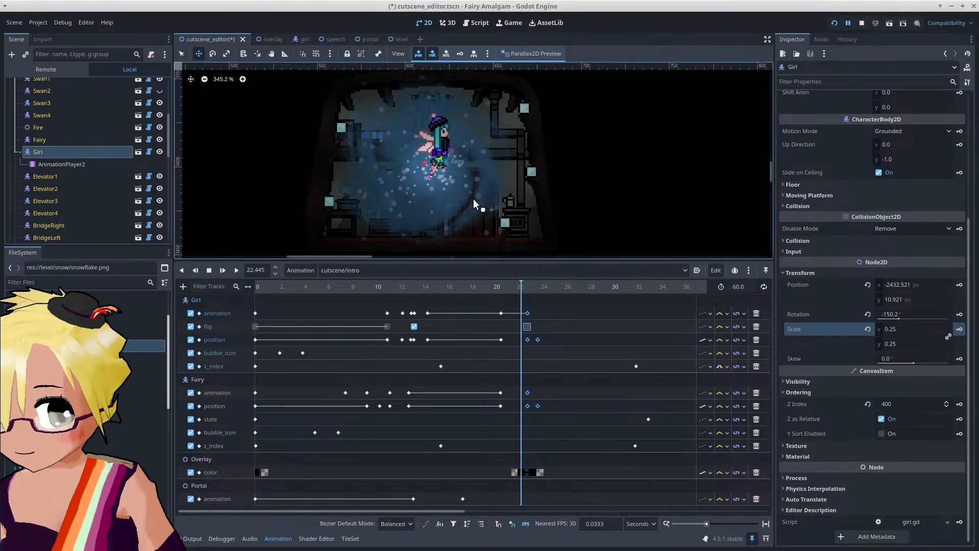
scroll(457, 171, up, 4)
scroll(457, 171, up, 2)
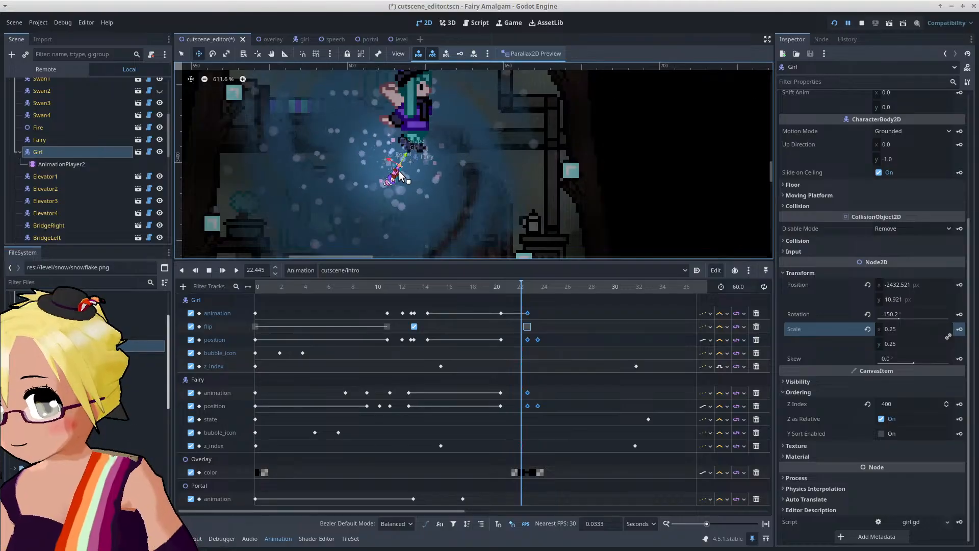
mouse_move(402, 177)
mouse_down()
mouse_move(402, 157)
mouse_move(408, 163)
mouse_up()
scroll(408, 163, down, 4)
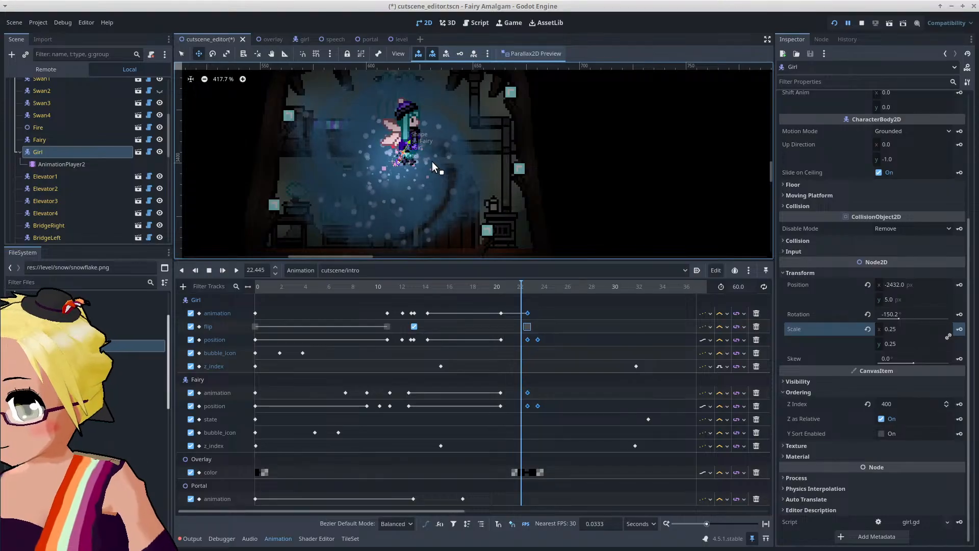
Step: Set the Girl's rotation to 360° and position to (-2437, 12), and key both properties at 22.445 s
click(890, 311)
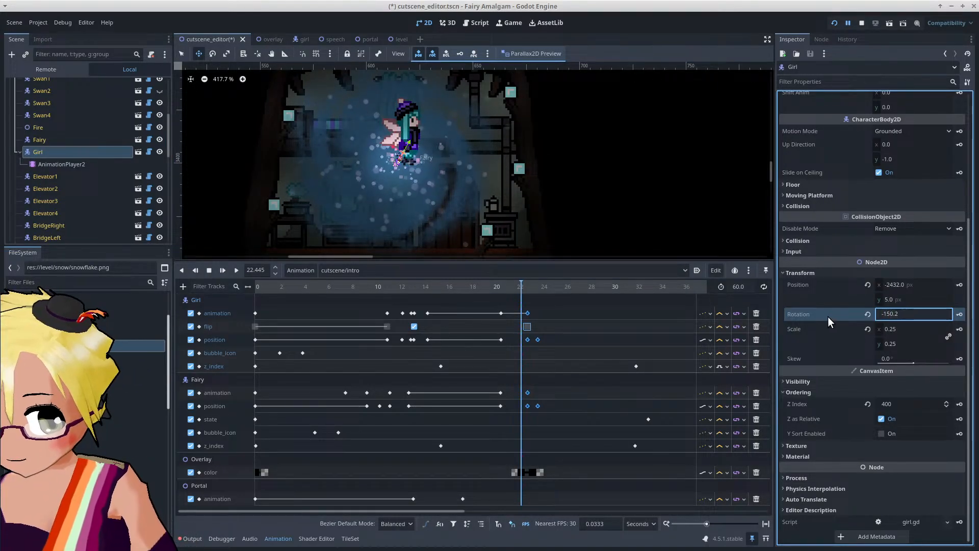
key(Return)
drag(899, 317, 951, 321)
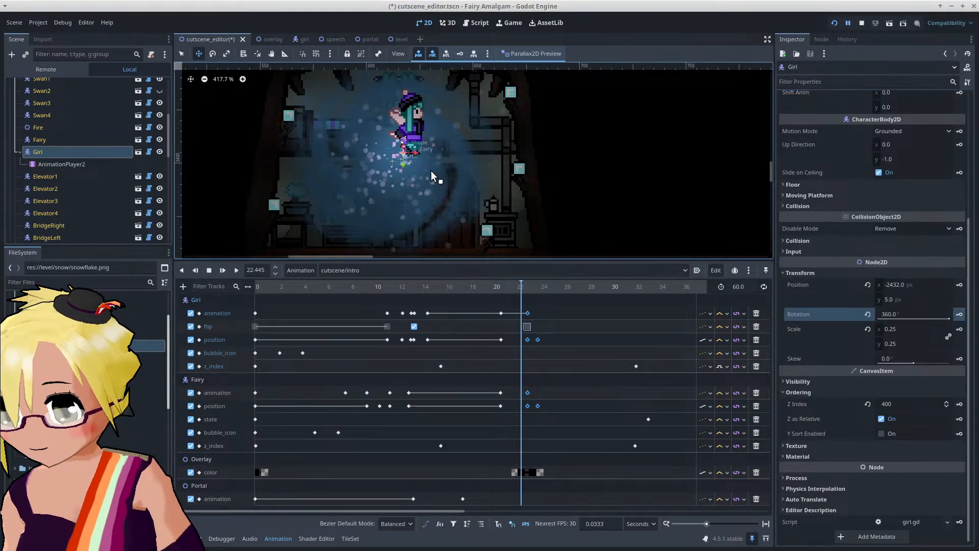
drag(415, 167, 403, 180)
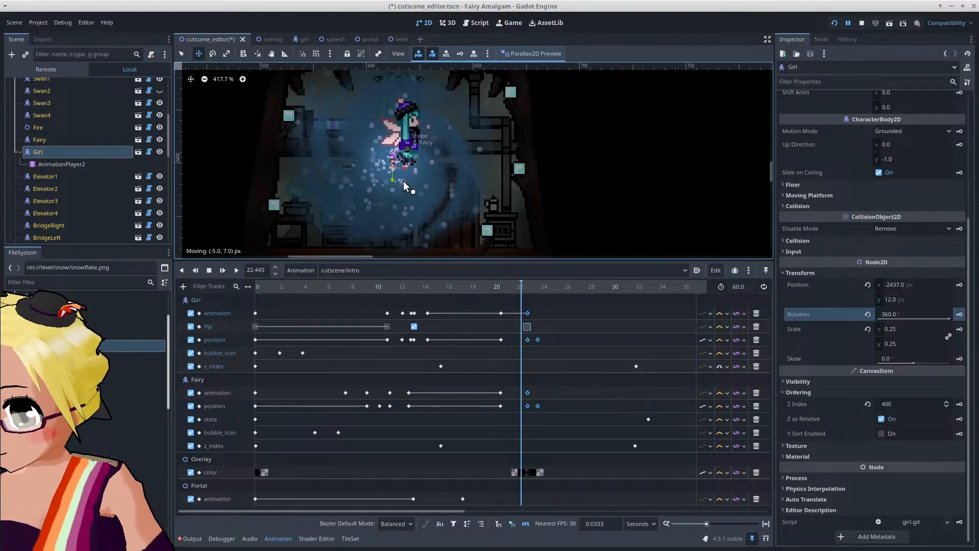
click(960, 314)
click(959, 285)
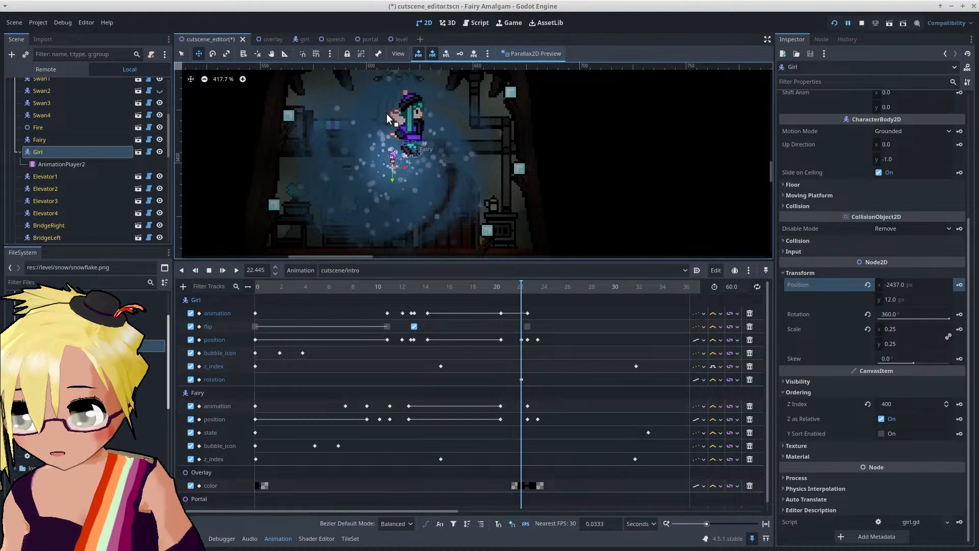
Step: Select the Fairy node and set her rotation to 360° and her scale to 0.25 on both axes
click(61, 139)
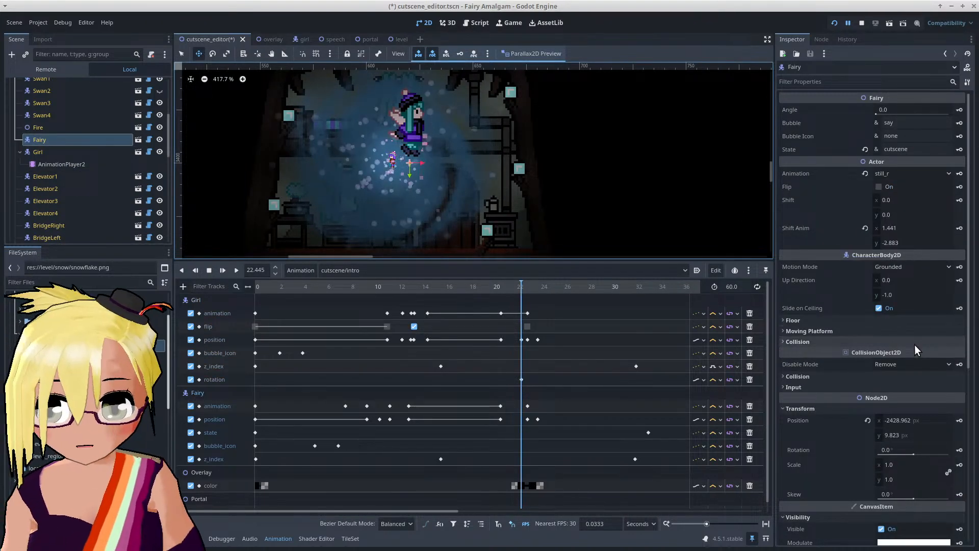
drag(913, 453, 950, 453)
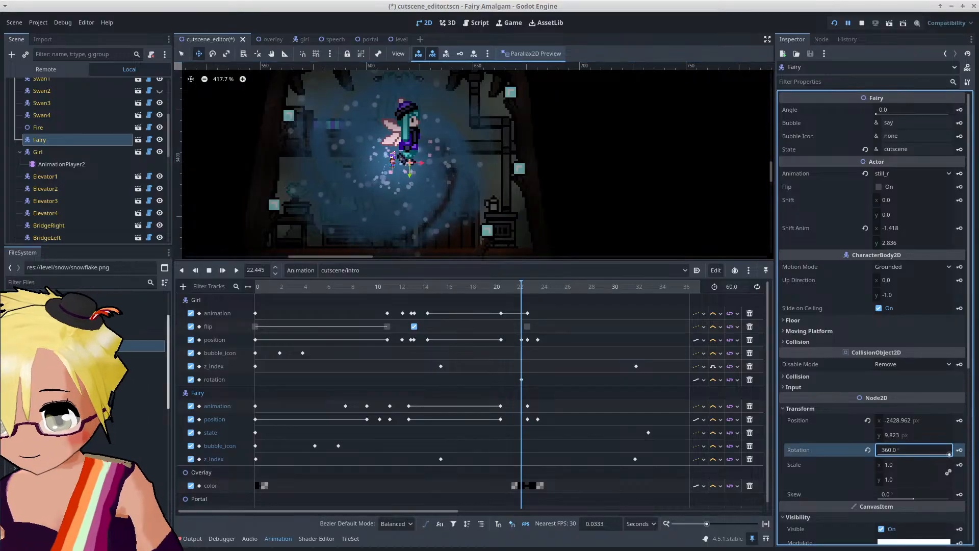
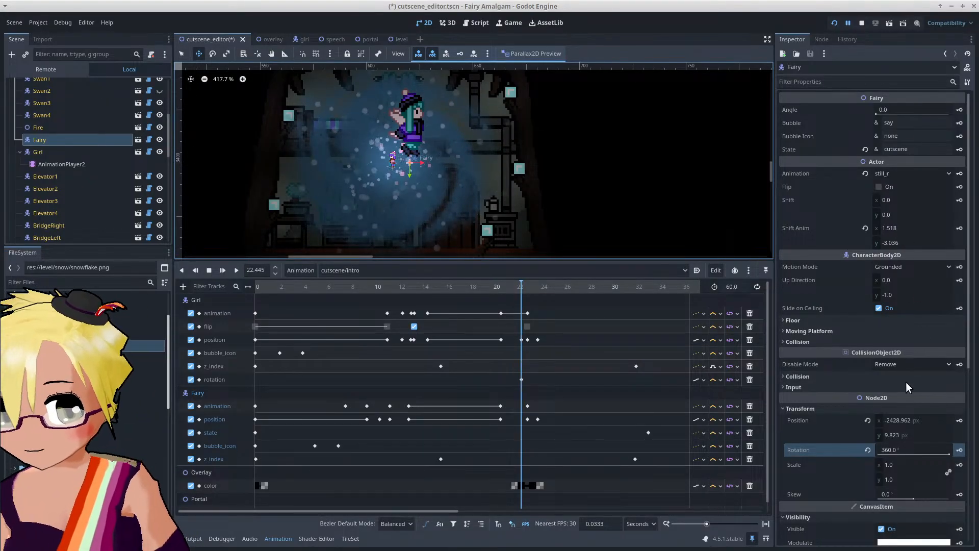
click(911, 465)
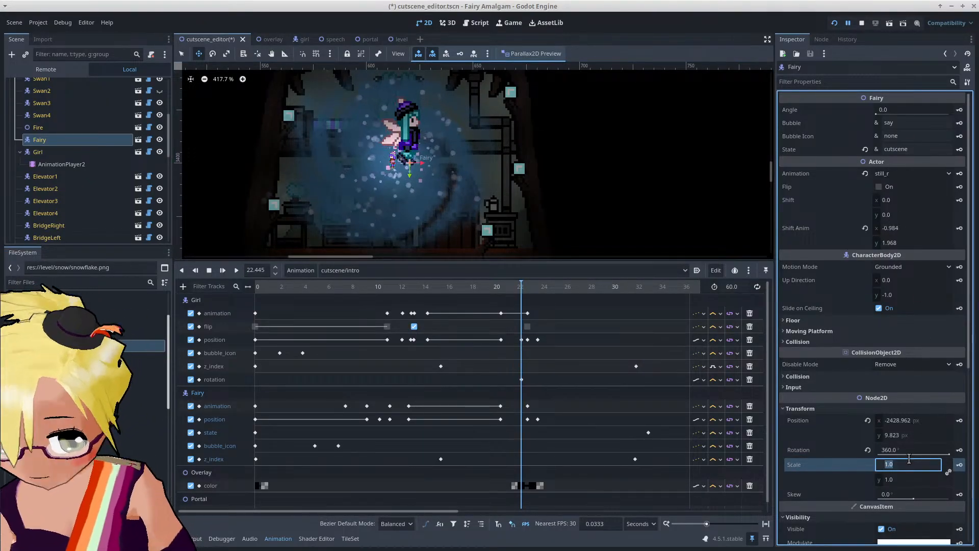
text(0.25)
key(Return)
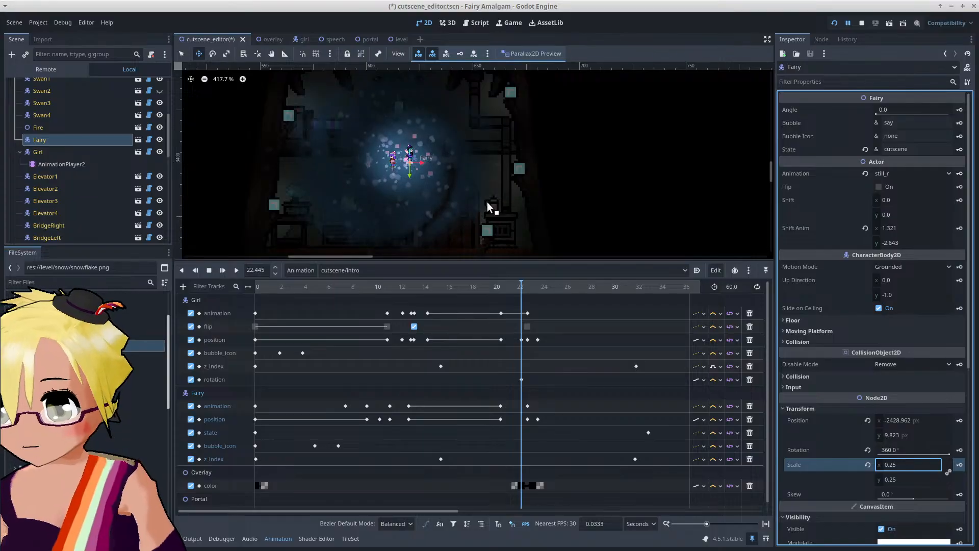
Step: Move the Fairy to position (-2436, 12) in the portal and key her position, rotation and scale at 22.445 s
scroll(360, 136, up, 8)
drag(436, 198, 403, 210)
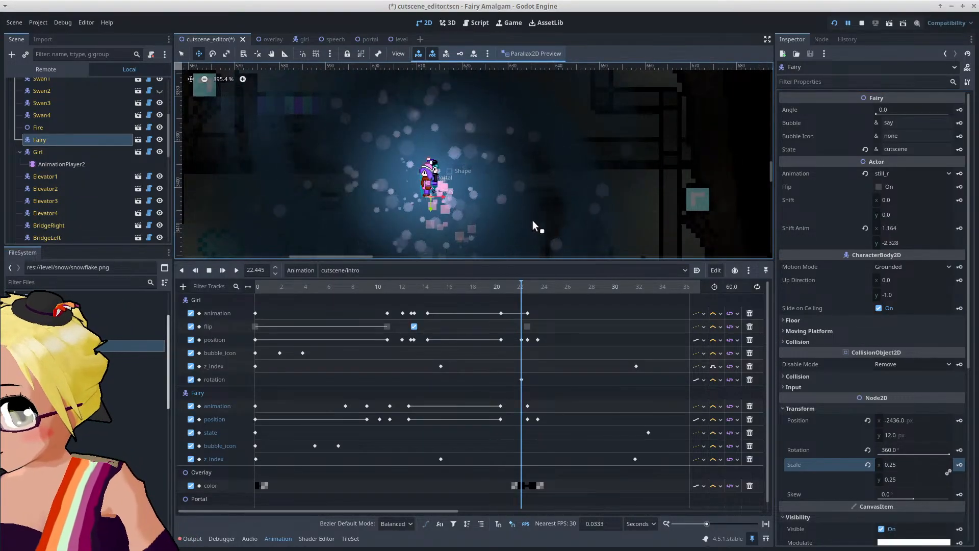
click(960, 420)
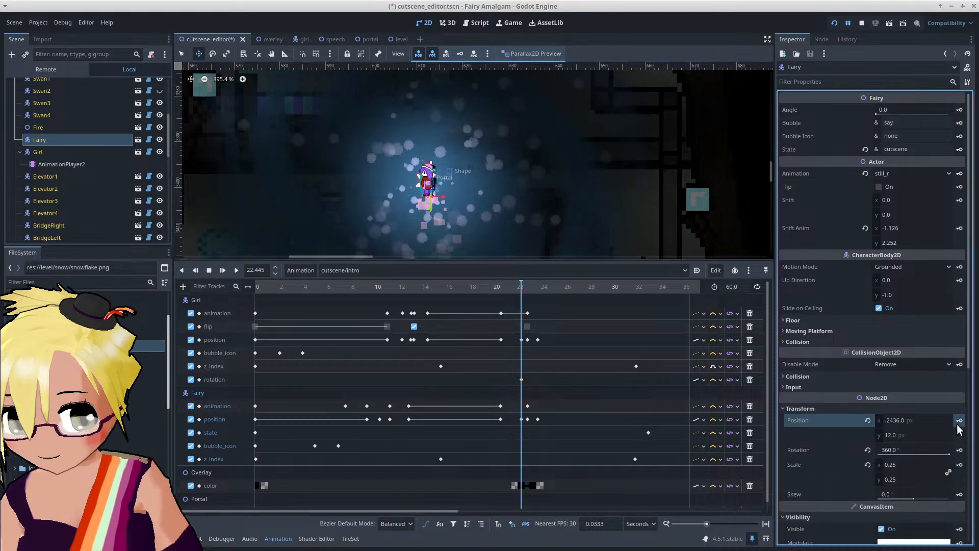
click(959, 450)
click(960, 465)
scroll(452, 162, down, 9)
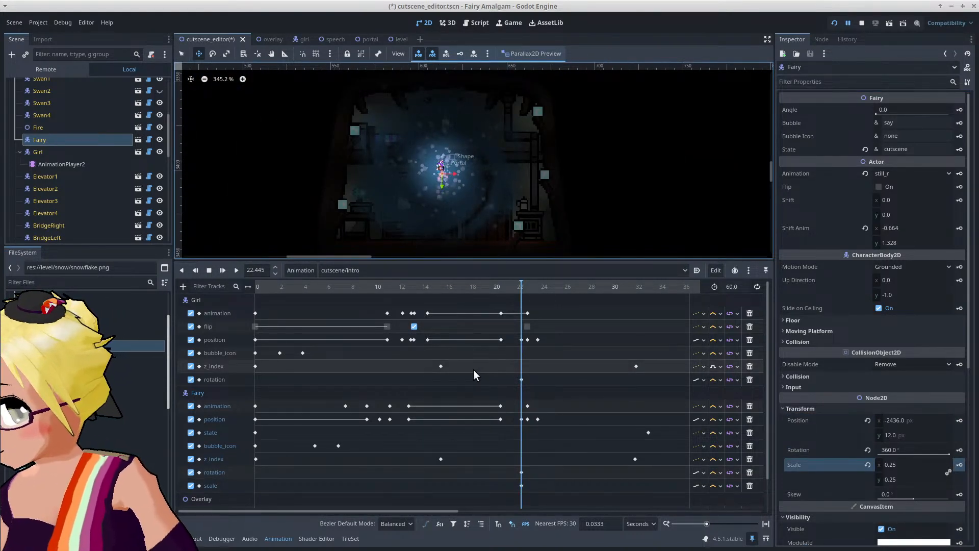
Step: Duplicate the Girl's 22.445 s rotation key to about 20.87 s on the same track
click(516, 380)
right_click(506, 381)
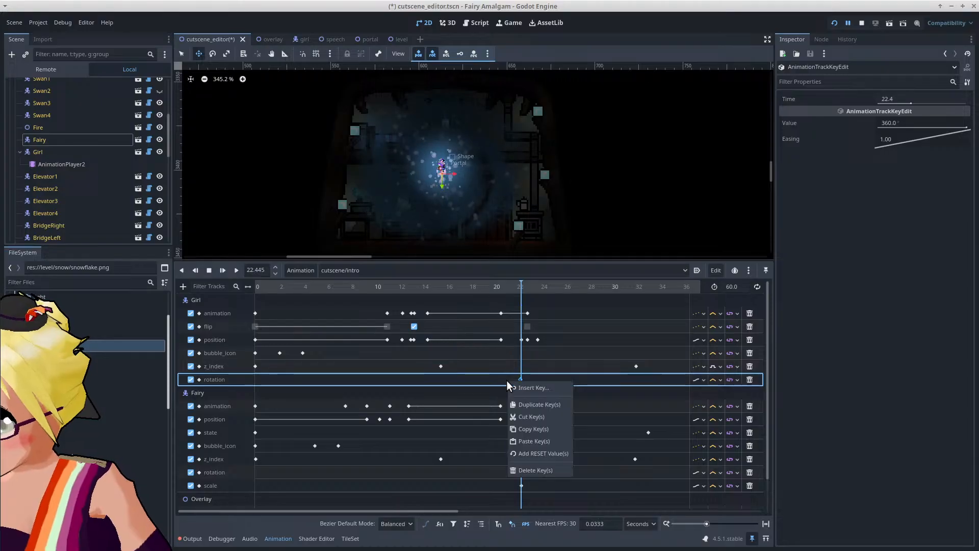
click(505, 383)
drag(518, 380, 519, 380)
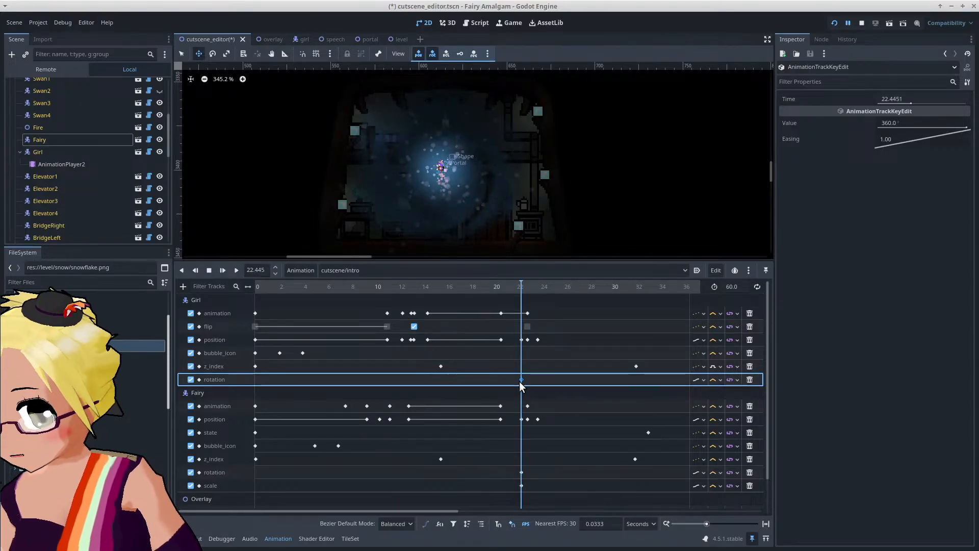
right_click(503, 379)
click(517, 402)
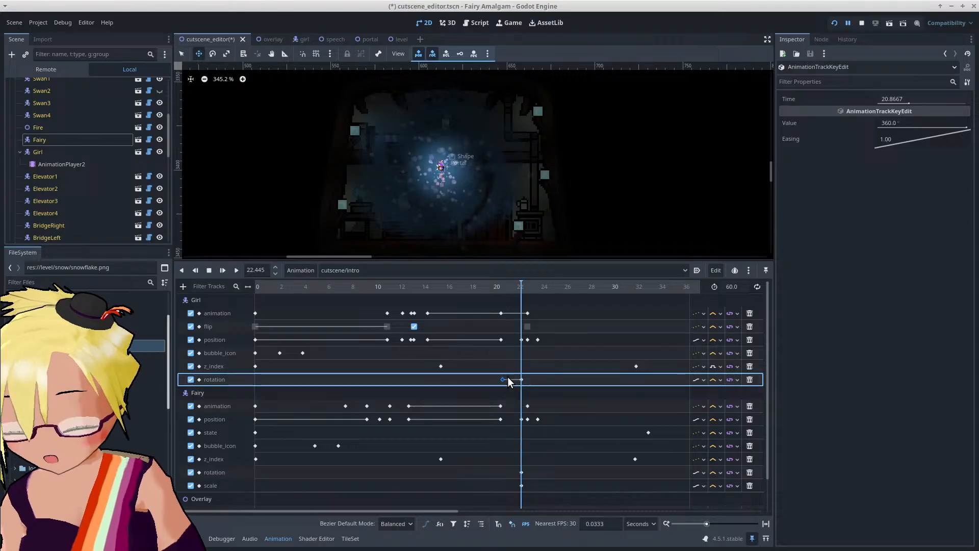
Step: Set the Girl's duplicated rotation key to 0° and shift it to 20.7 s
click(907, 123)
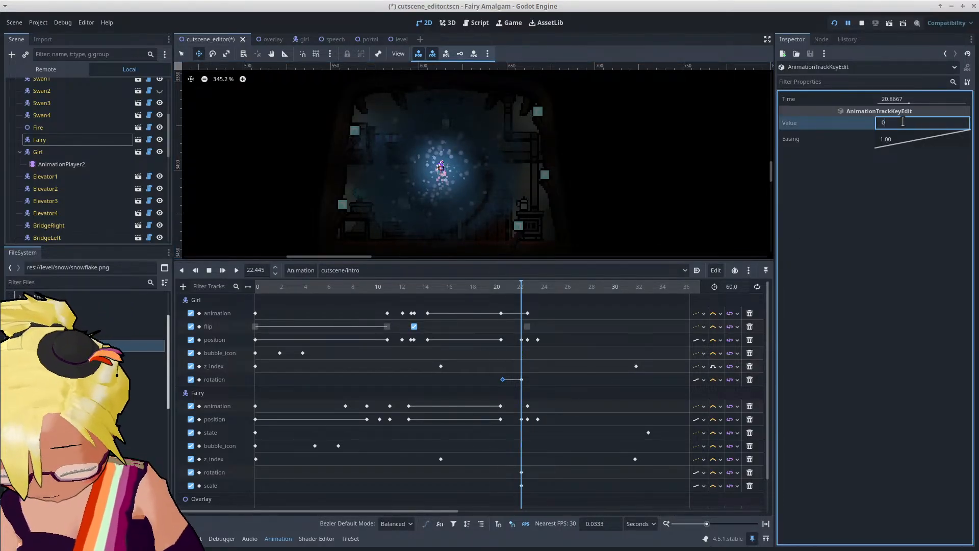
key(Return)
click(501, 380)
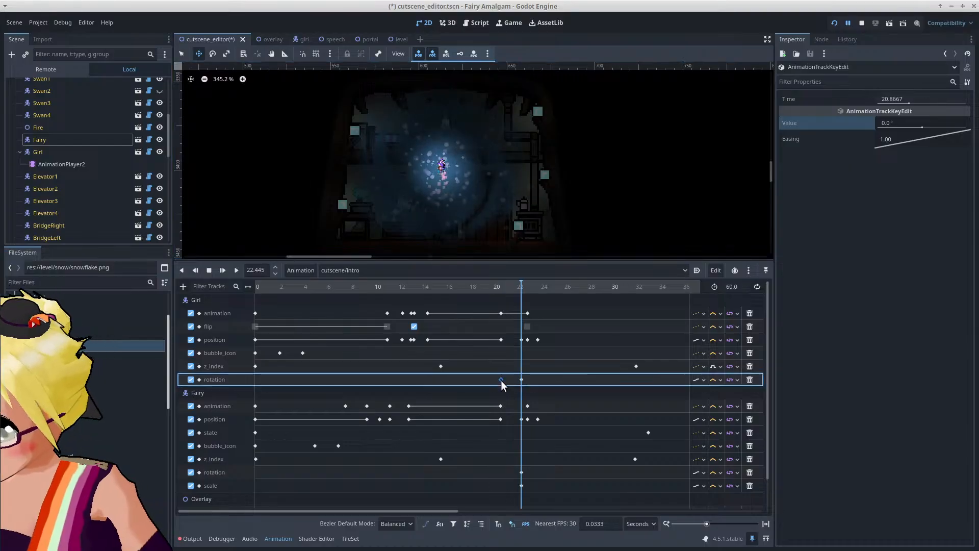
drag(501, 380, 500, 381)
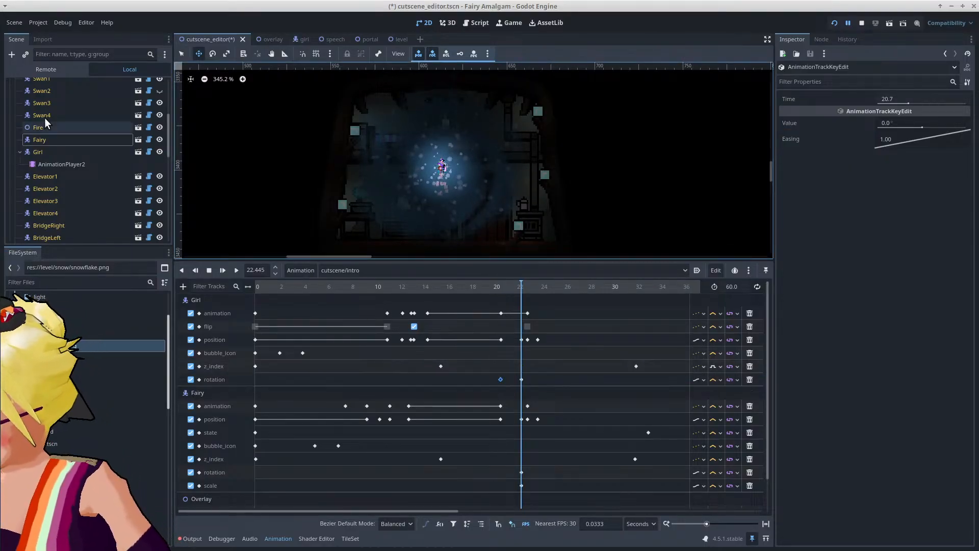
Step: Select the Fairy and key her 0.25 scale again at 22.445 s
click(46, 138)
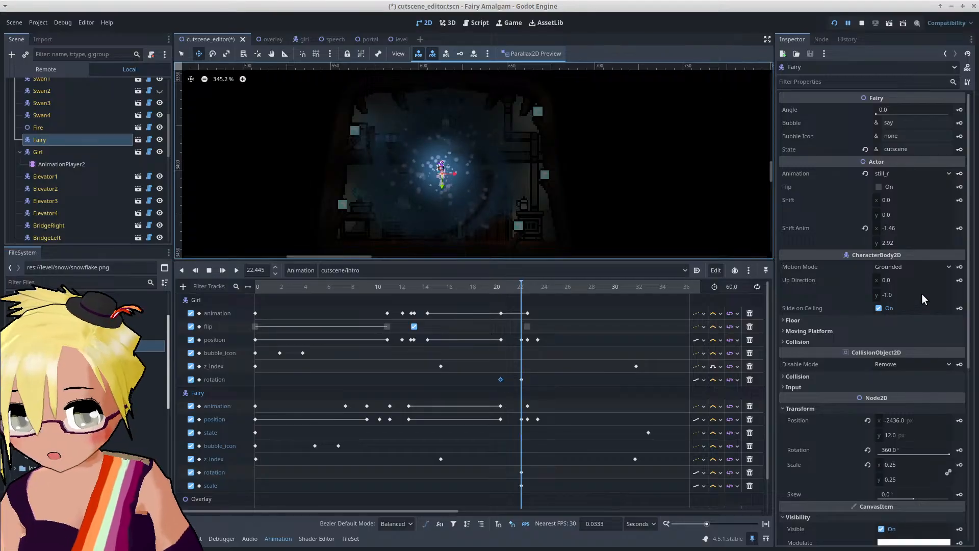
click(960, 466)
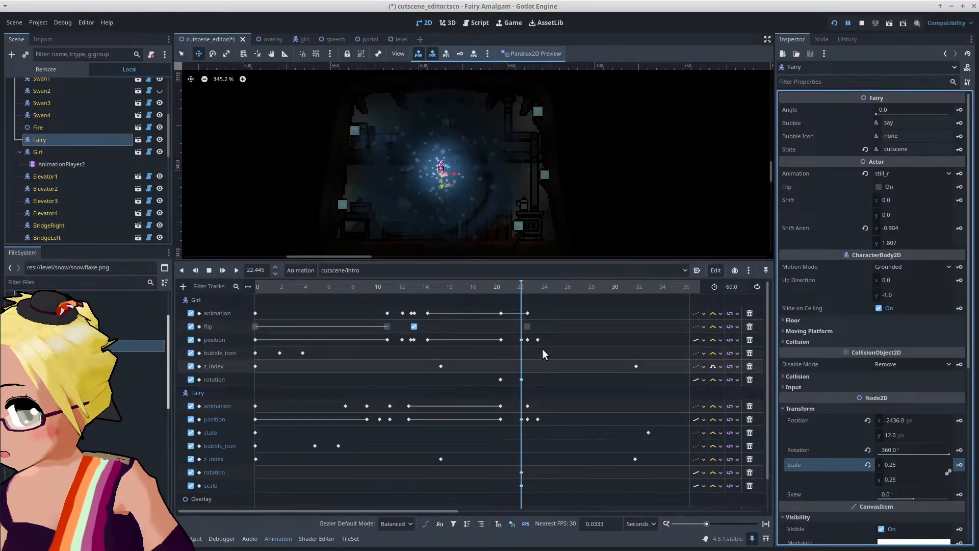
scroll(537, 355, down, 1)
scroll(535, 356, up, 1)
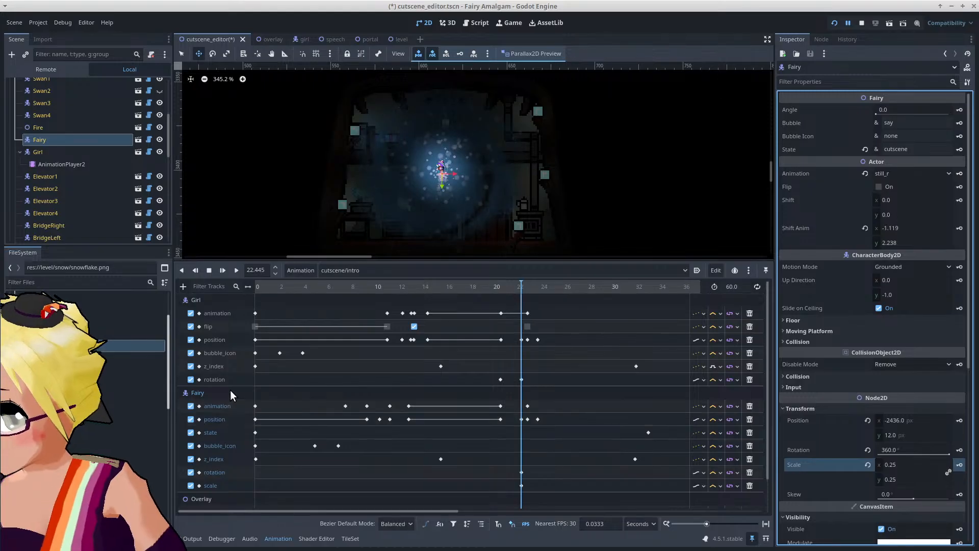
Step: Key the Girl's 0.25 scale at 22.445 s and duplicate that key to about 20.77 s
click(62, 152)
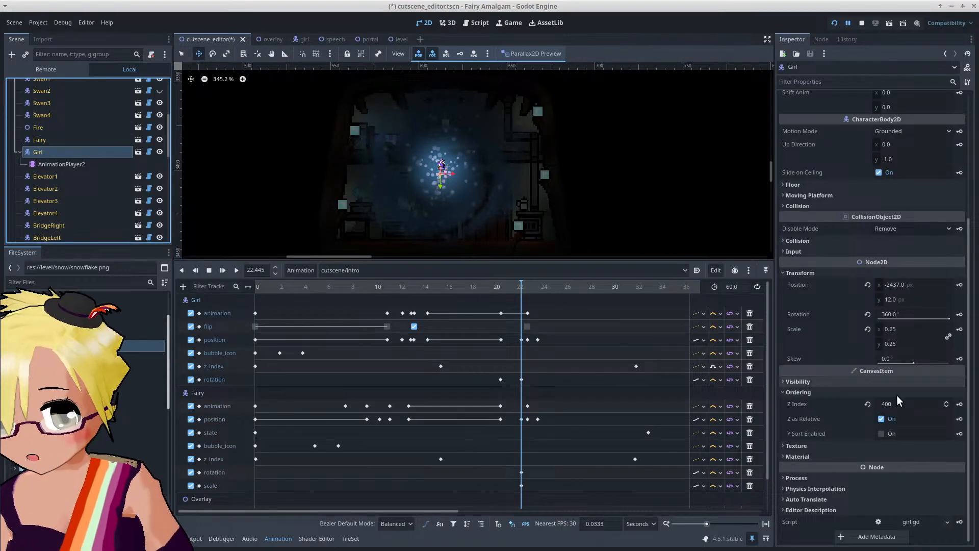
click(959, 329)
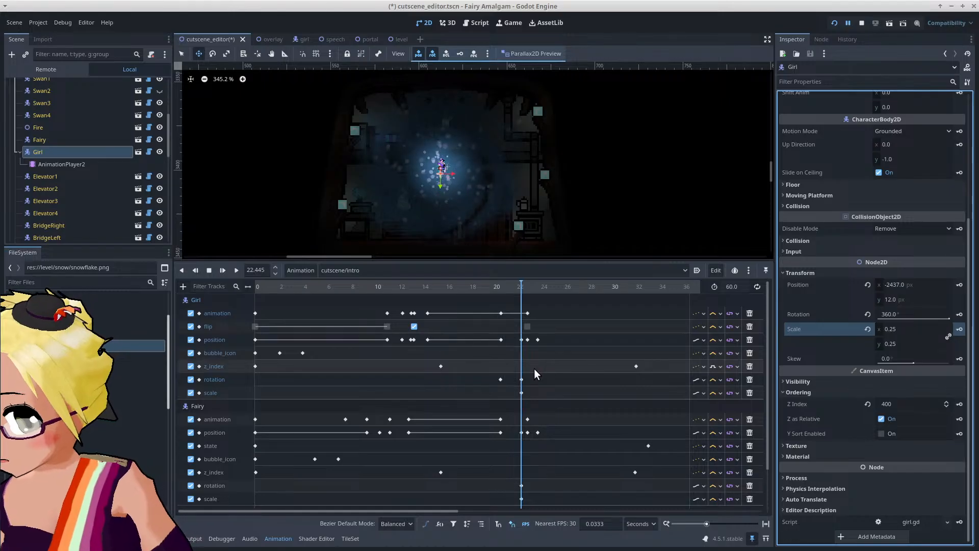
click(520, 393)
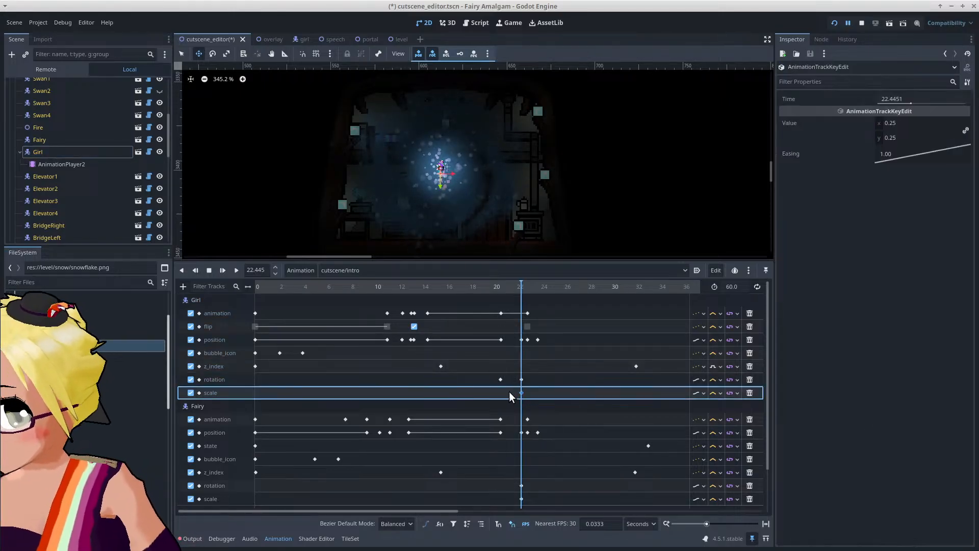
right_click(499, 392)
click(500, 398)
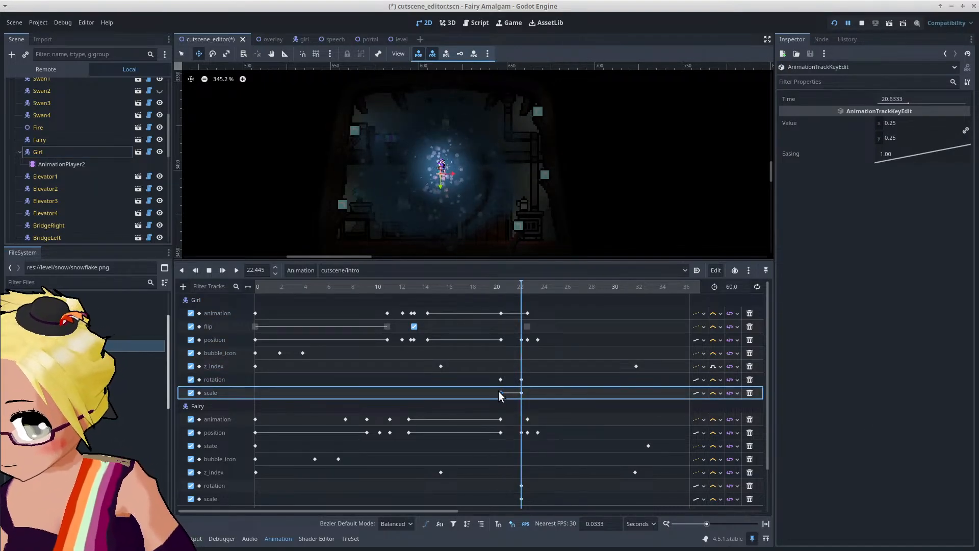
drag(499, 394, 501, 393)
Step: Set the Girl's earlier scale key to 1 on both axes and align it with her earlier rotation key
click(901, 124)
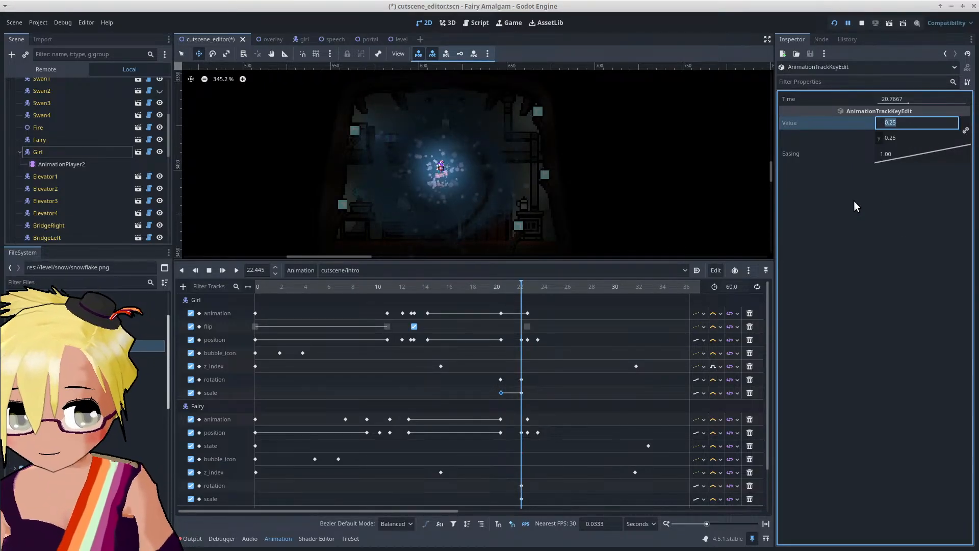
text(1)
key(Return)
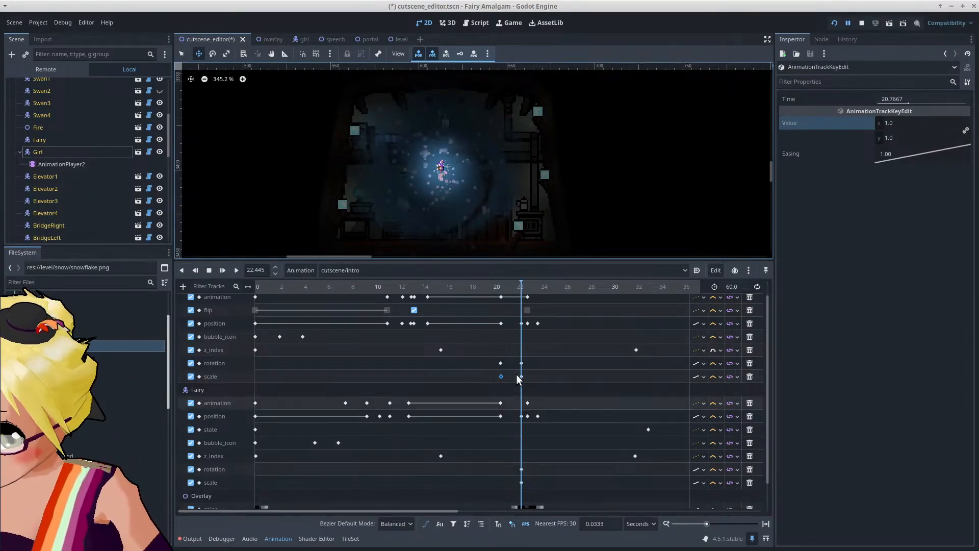
scroll(516, 376, down, 2)
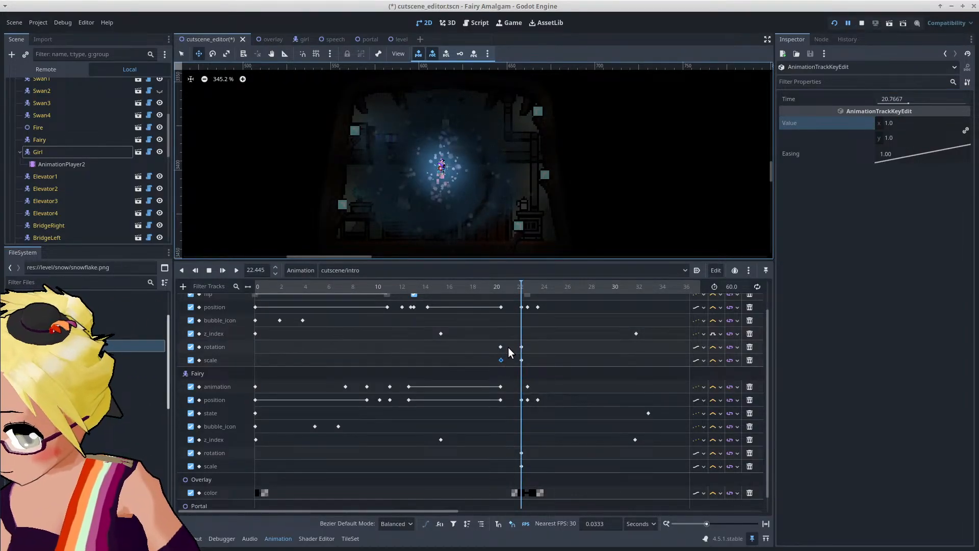
drag(499, 360, 497, 363)
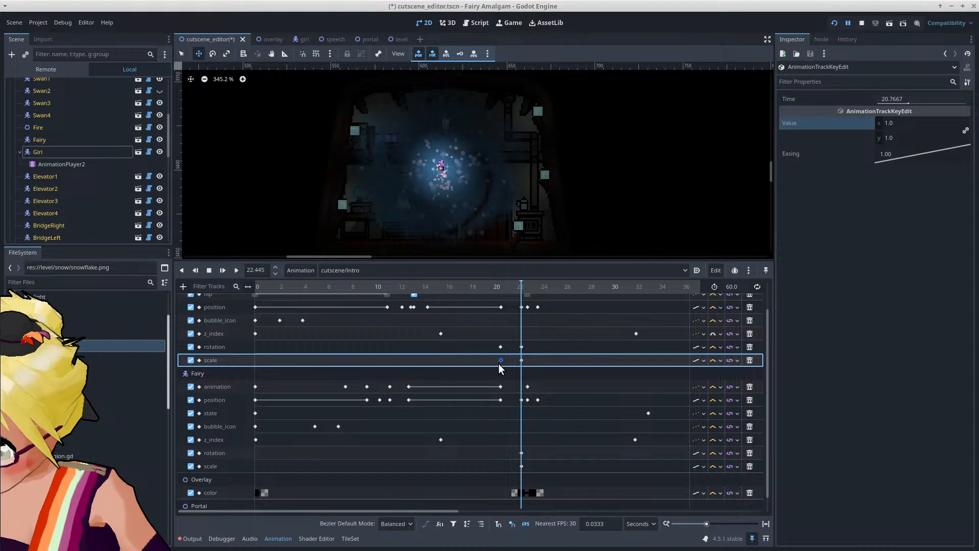
Step: Duplicate the Fairy's rotation and scale keys to 20.6 s and set the new rotation key to 0°
drag(532, 449, 512, 468)
right_click(498, 453)
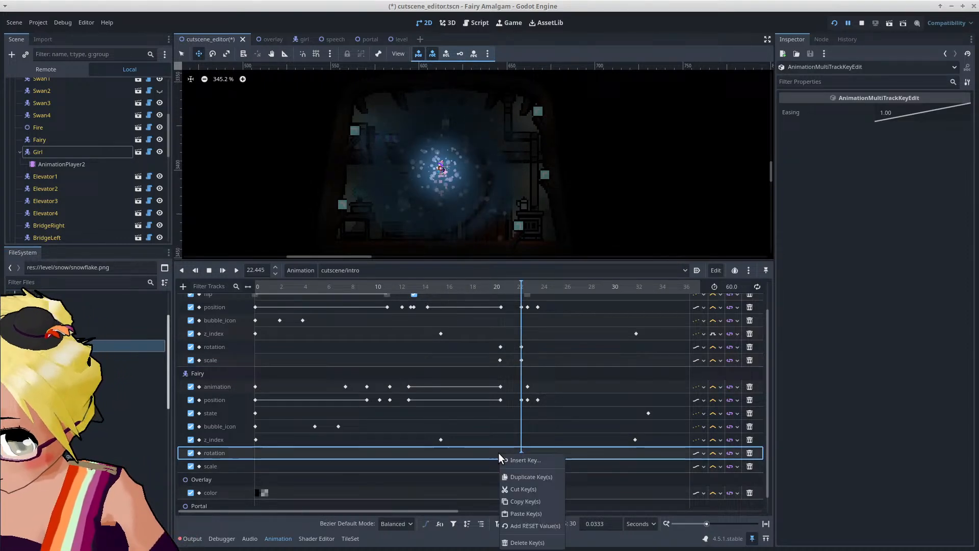
click(515, 477)
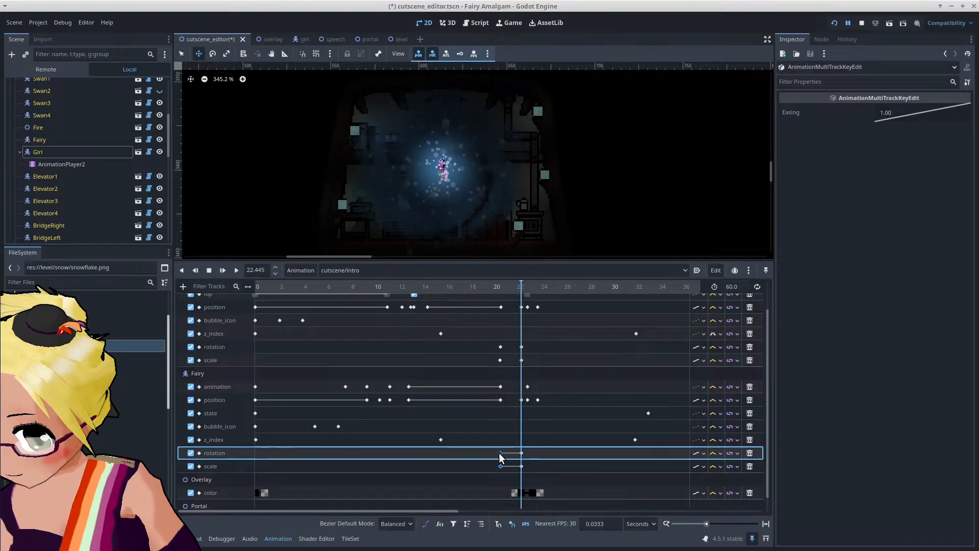
click(499, 453)
click(900, 123)
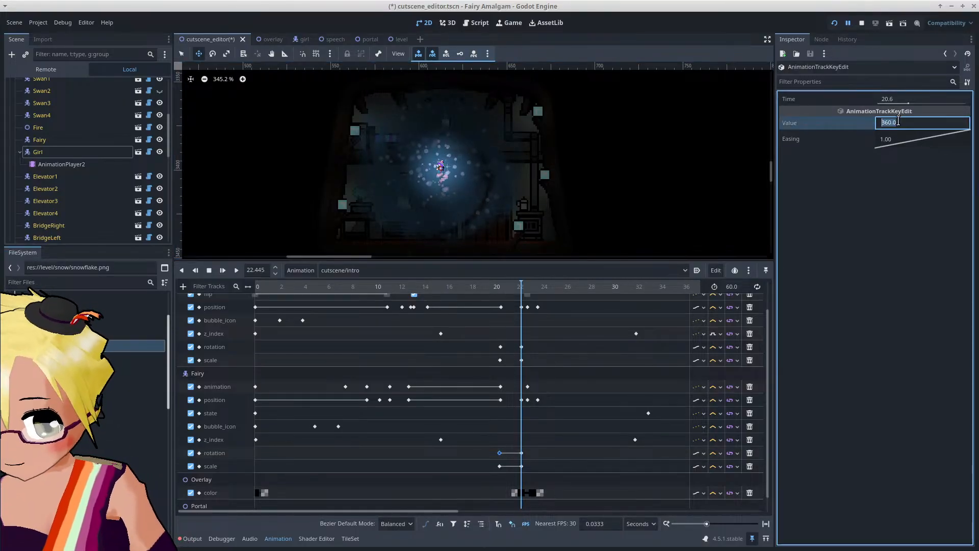
key(Return)
Step: Set the Fairy's 20.6 s scale key to 1 on both axes and preview the cutscene from just before 14 s
click(499, 466)
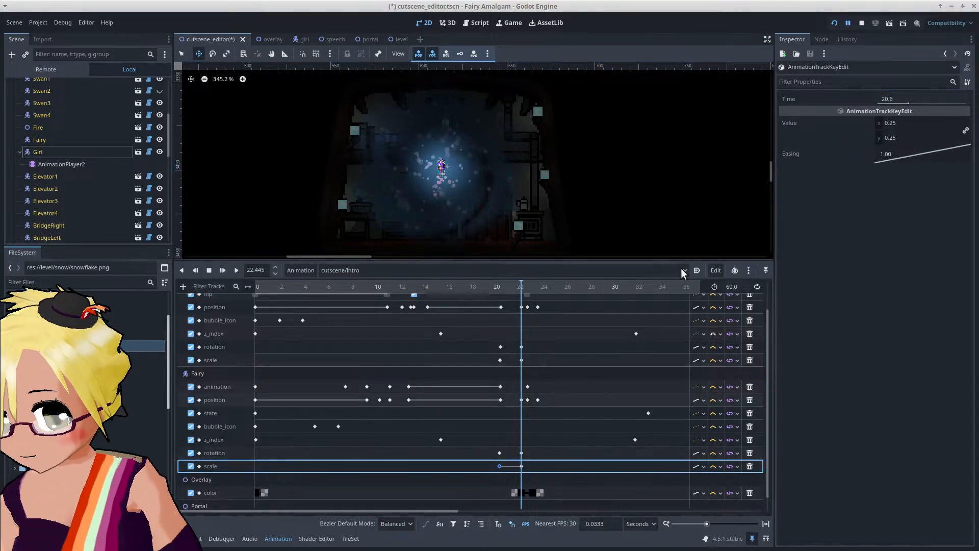
click(904, 124)
text(0)
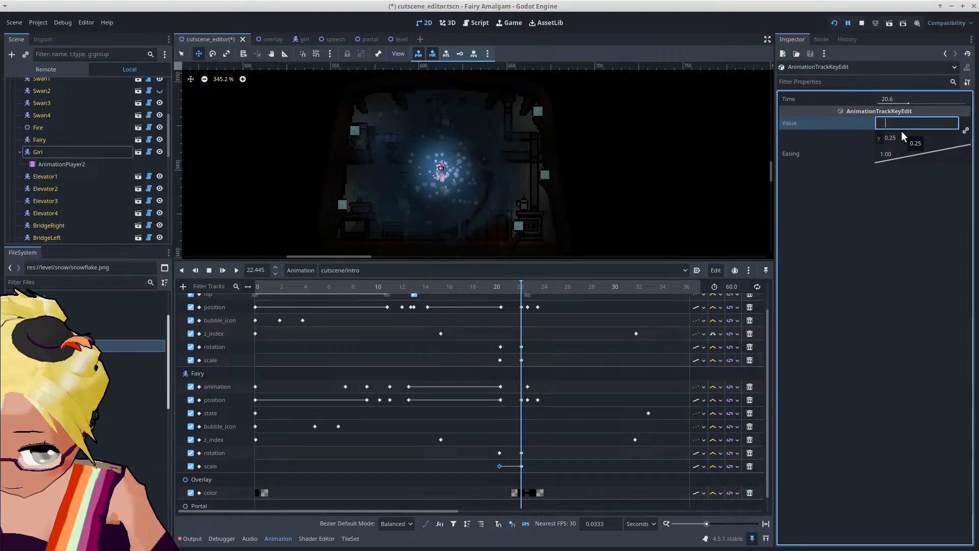
text(1)
key(Return)
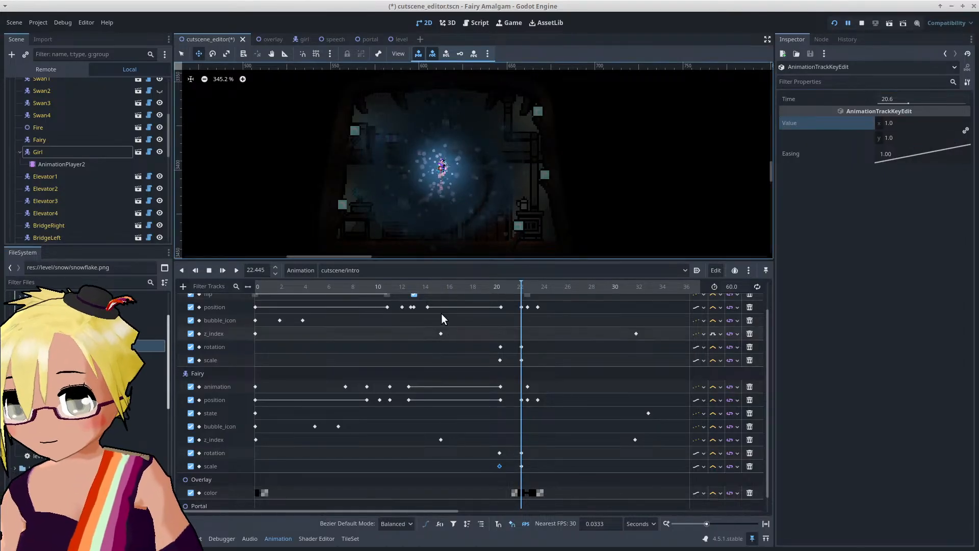
click(420, 286)
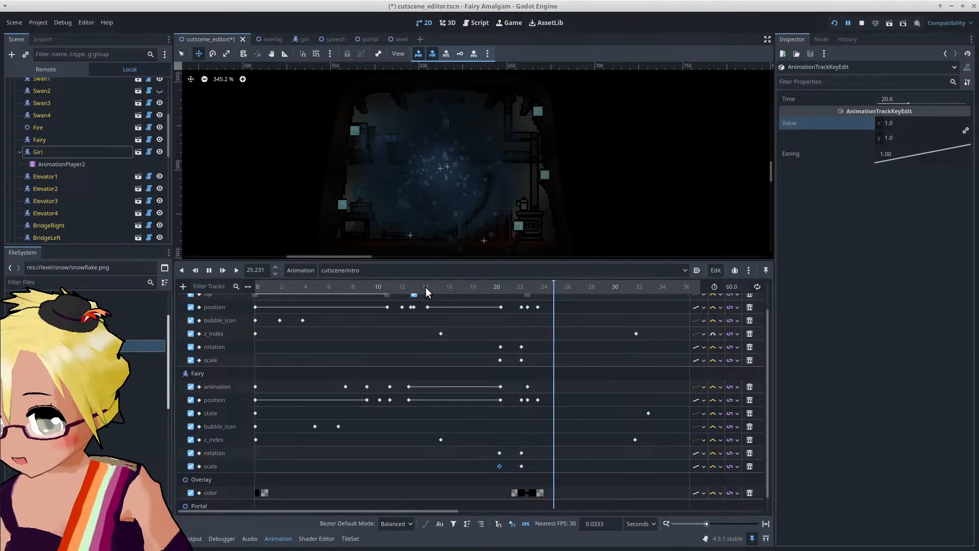
Step: At about 21.1 s in the intro animation, move the Girl to position -2416, 11 and insert a position key
drag(411, 286, 502, 312)
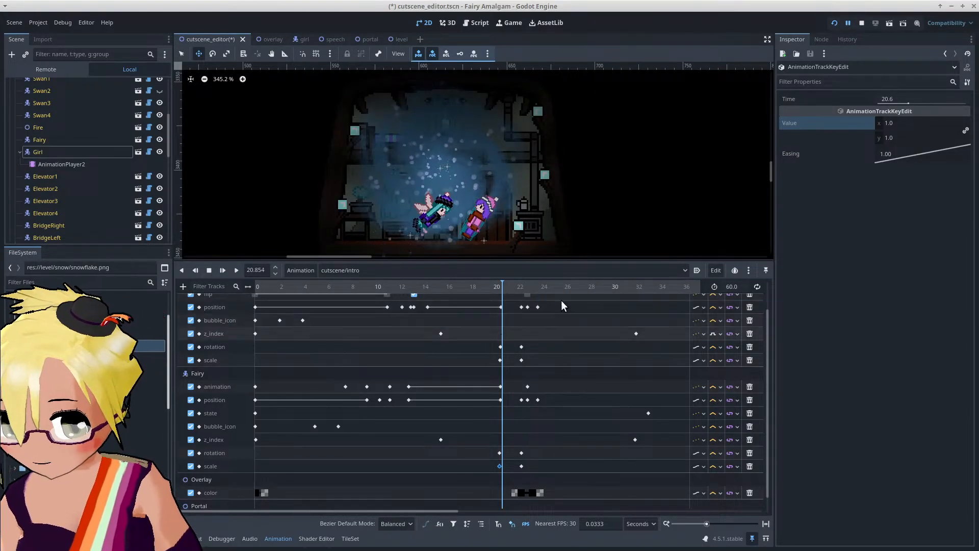
scroll(407, 209, up, 3)
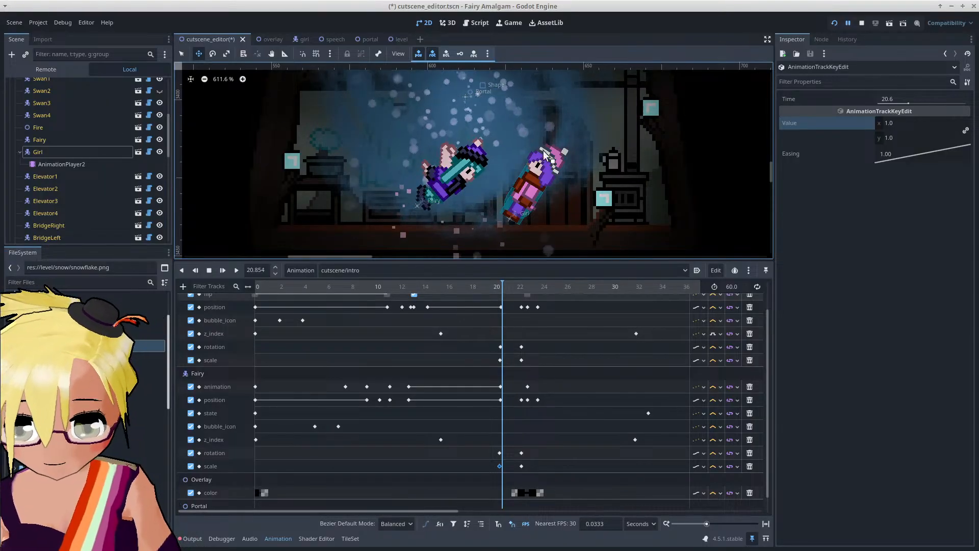
scroll(536, 188, down, 3)
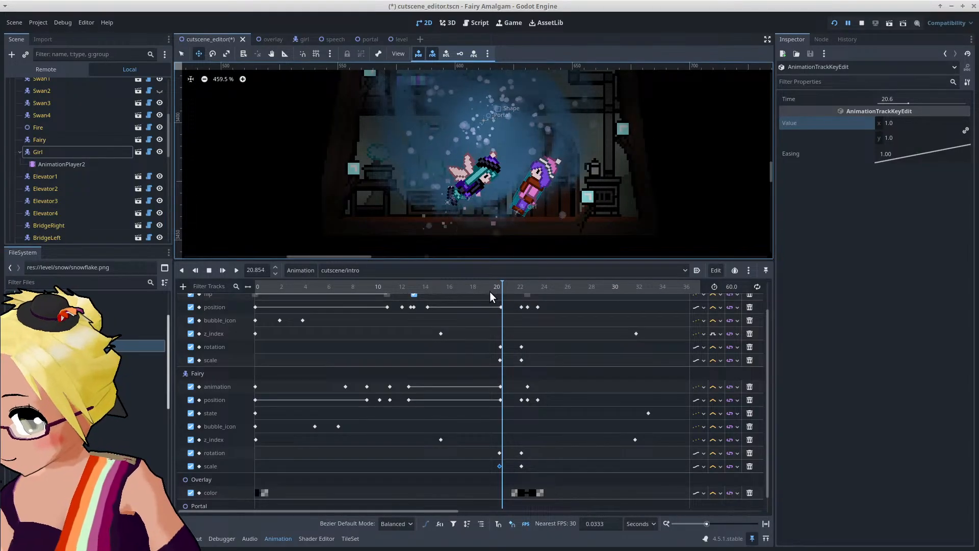
drag(500, 289, 505, 292)
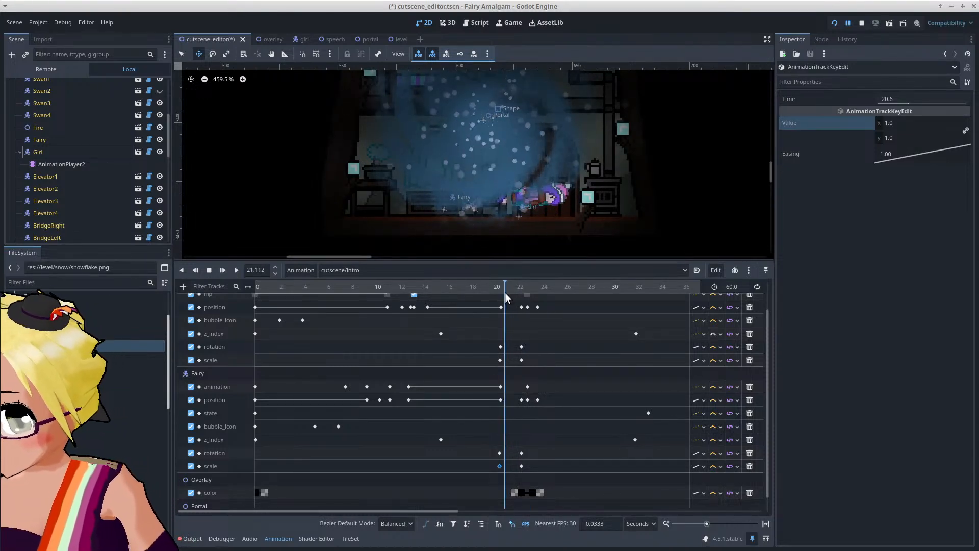
click(87, 151)
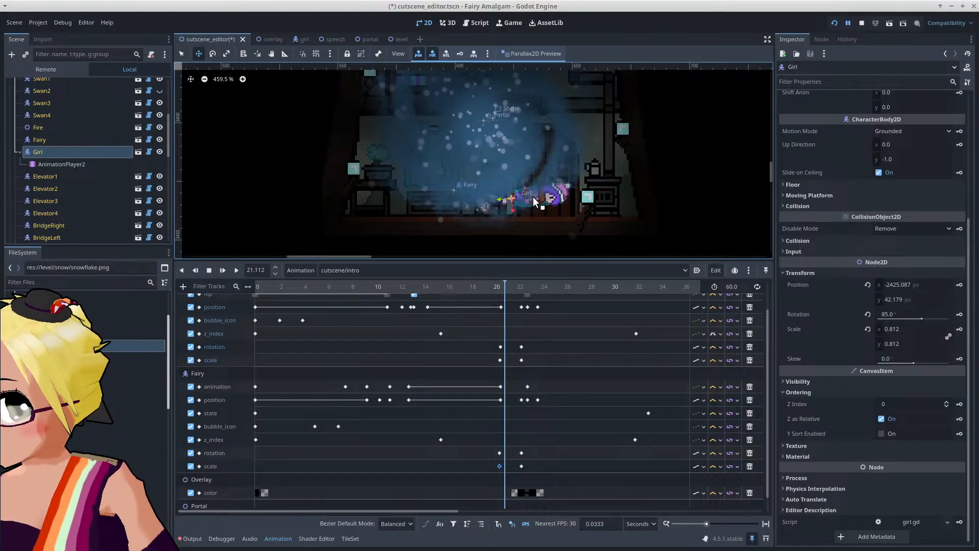
drag(534, 197, 556, 123)
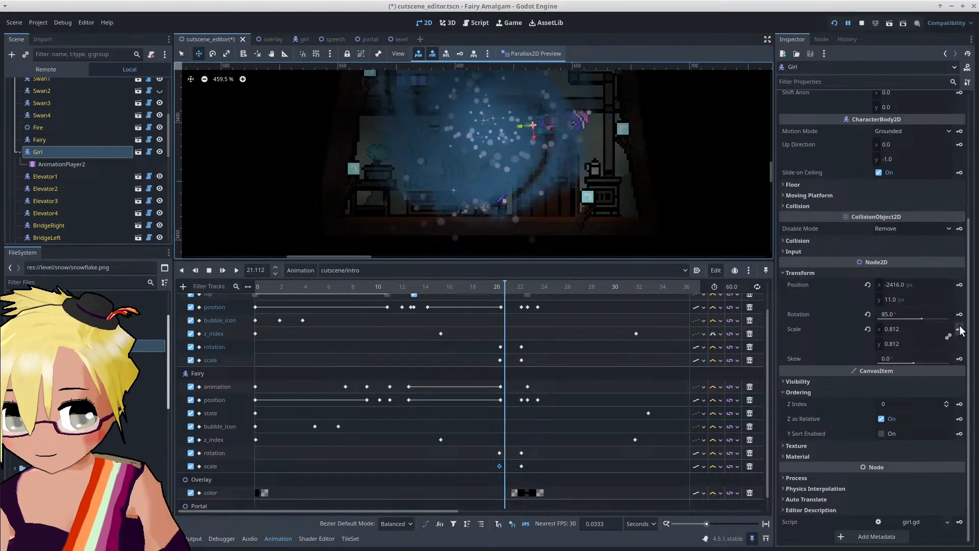
click(960, 284)
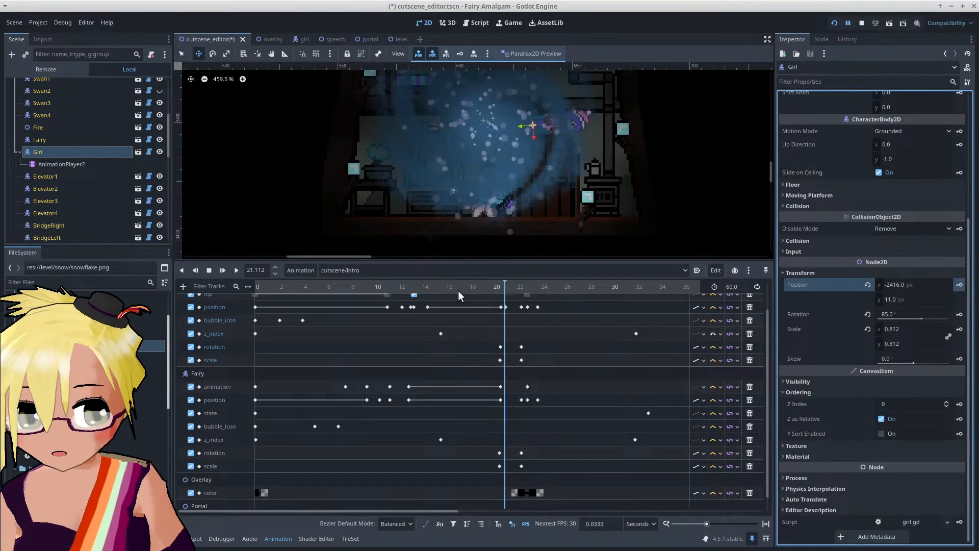
Step: Try vertical Shift values of 8, 24 and 16 on the Fairy, then settle on 14
click(72, 140)
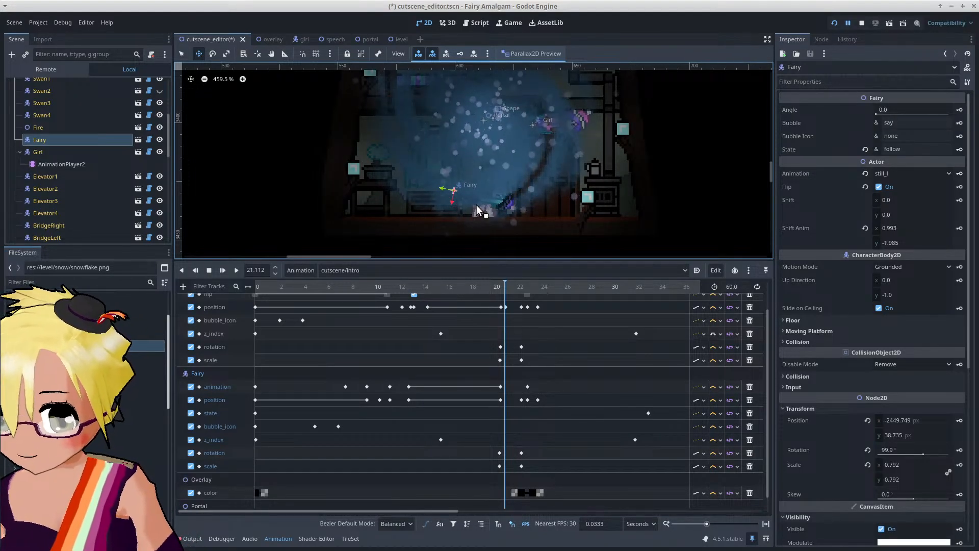
click(898, 213)
text(8)
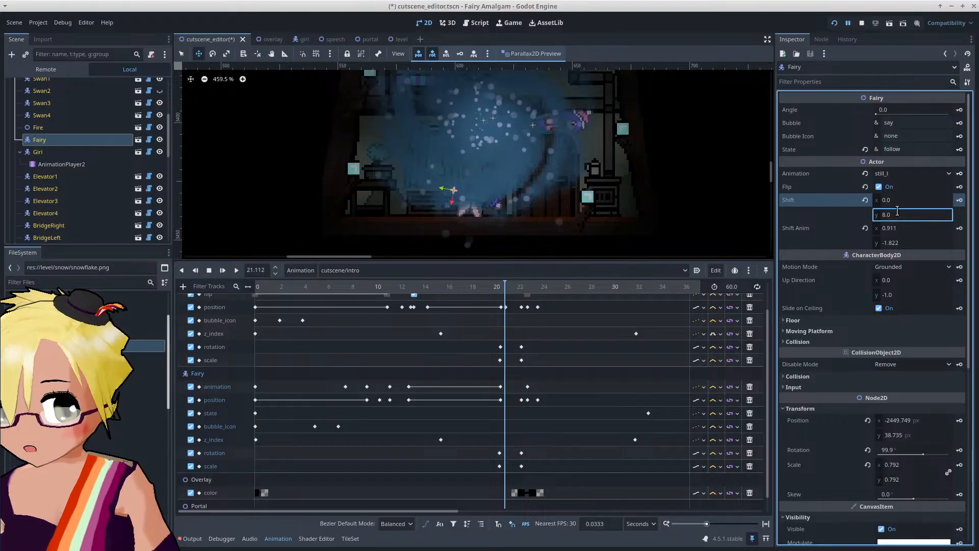
click(898, 211)
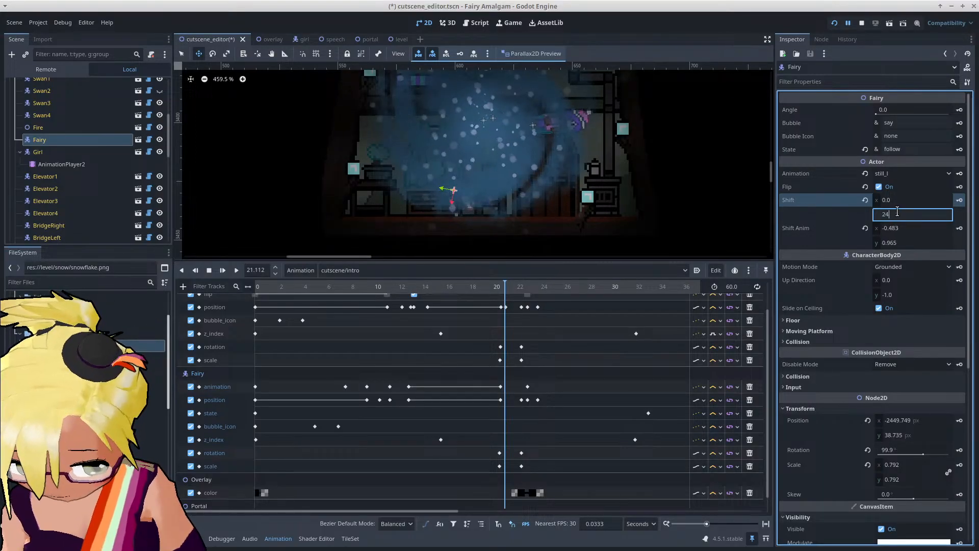
key(Return)
click(897, 213)
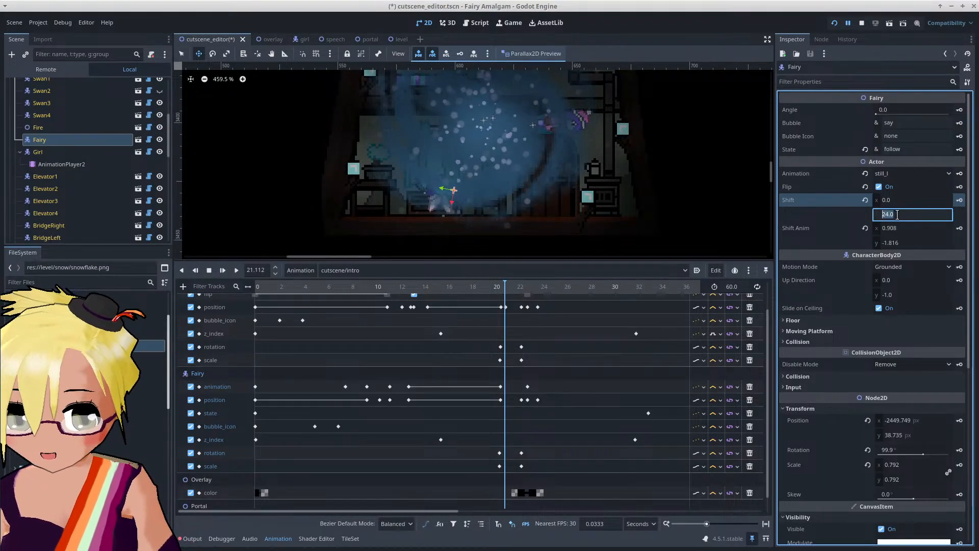
text(16)
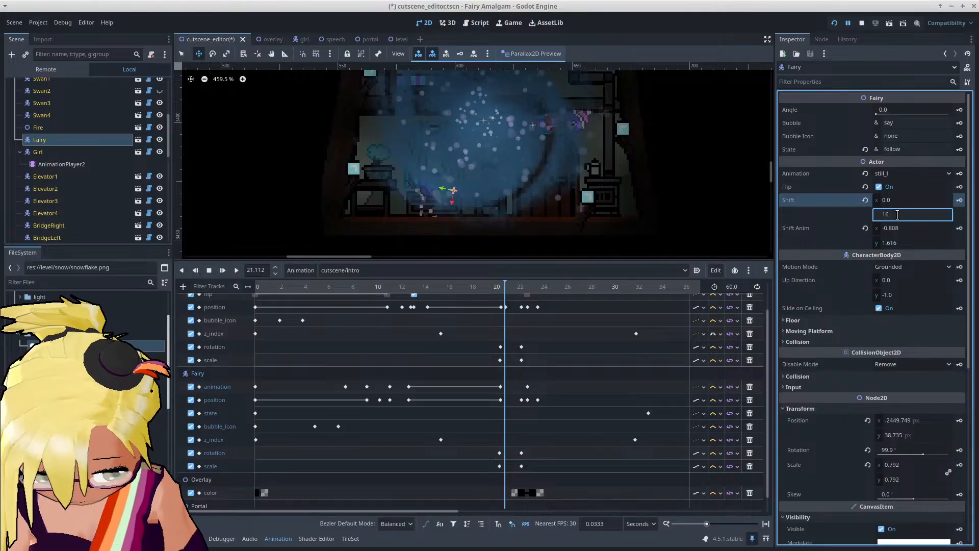
key(Return)
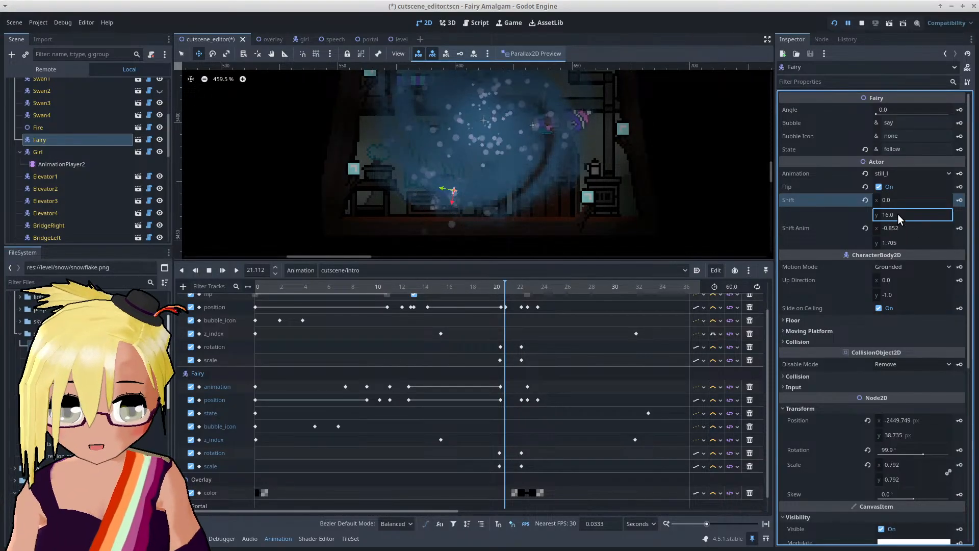
click(898, 214)
text(14)
key(Return)
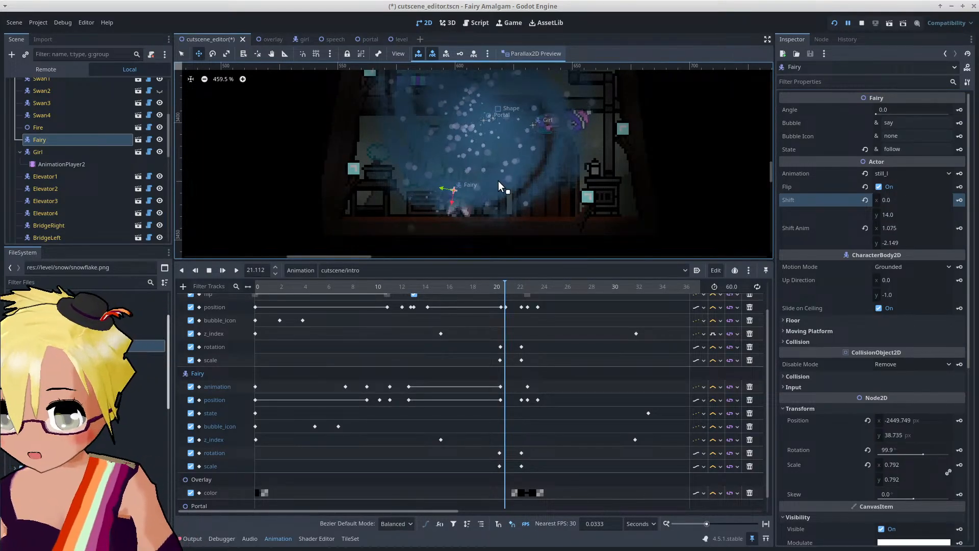
Step: Insert a key for the Fairy's Shift and move it along the track to about 21.4 s
scroll(462, 199, up, 4)
scroll(440, 193, up, 2)
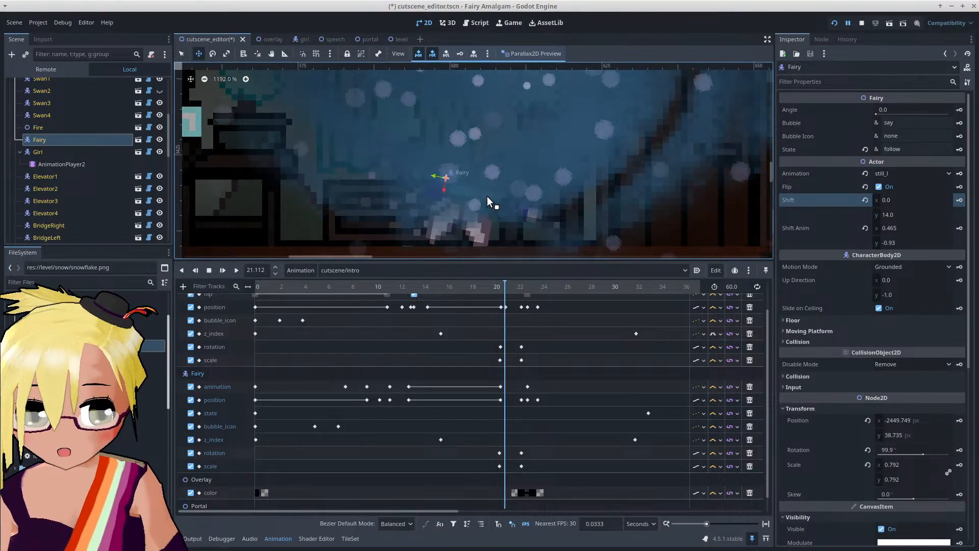
scroll(544, 182, down, 1)
scroll(544, 182, down, 2)
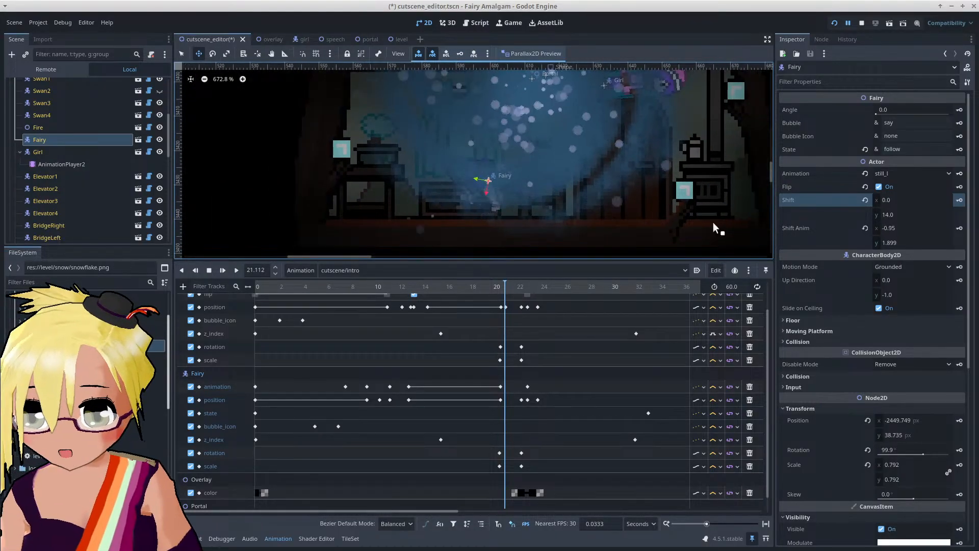
click(960, 200)
scroll(572, 363, down, 1)
scroll(572, 362, down, 1)
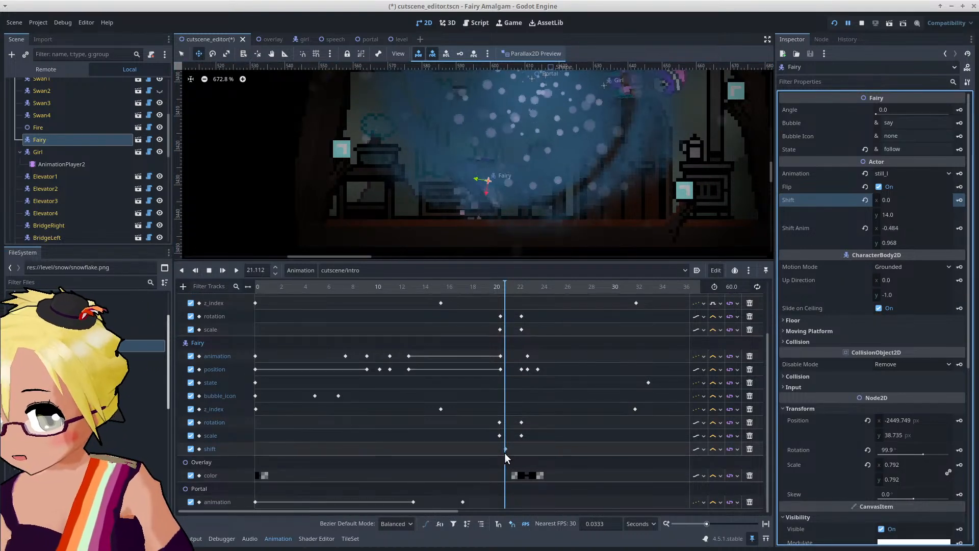
drag(505, 450, 508, 451)
right_click(508, 450)
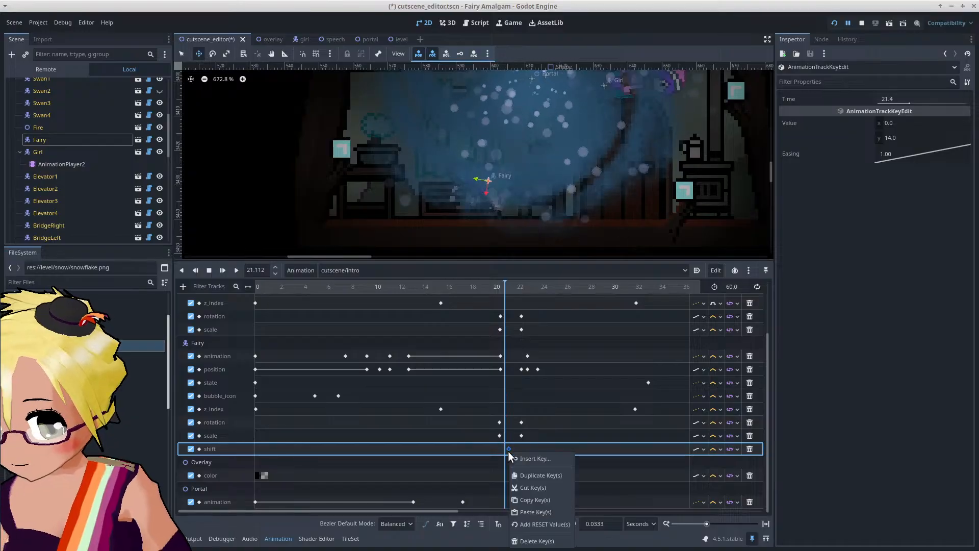
click(490, 448)
Step: Insert another key on the Fairy's shift track at about 20.63 s and set its Y value to 0
right_click(497, 450)
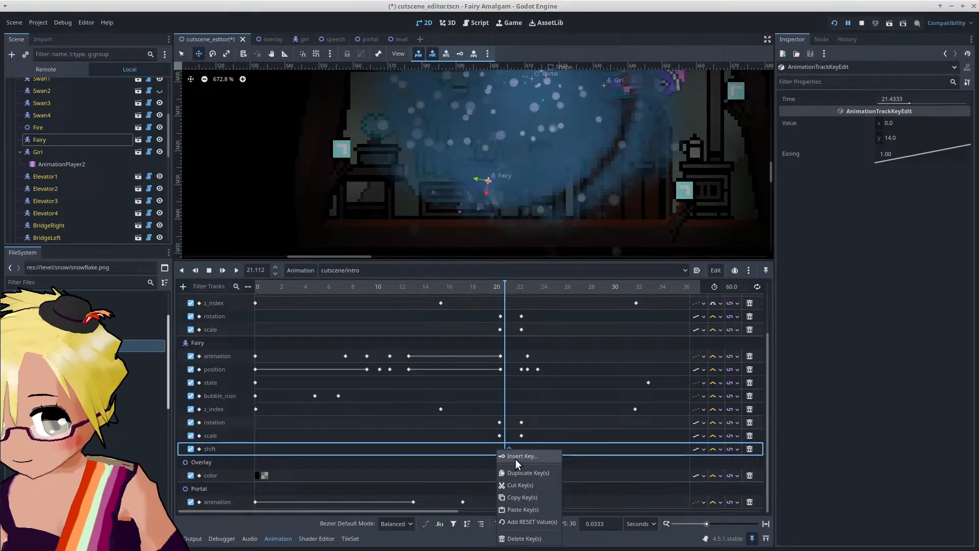
click(516, 459)
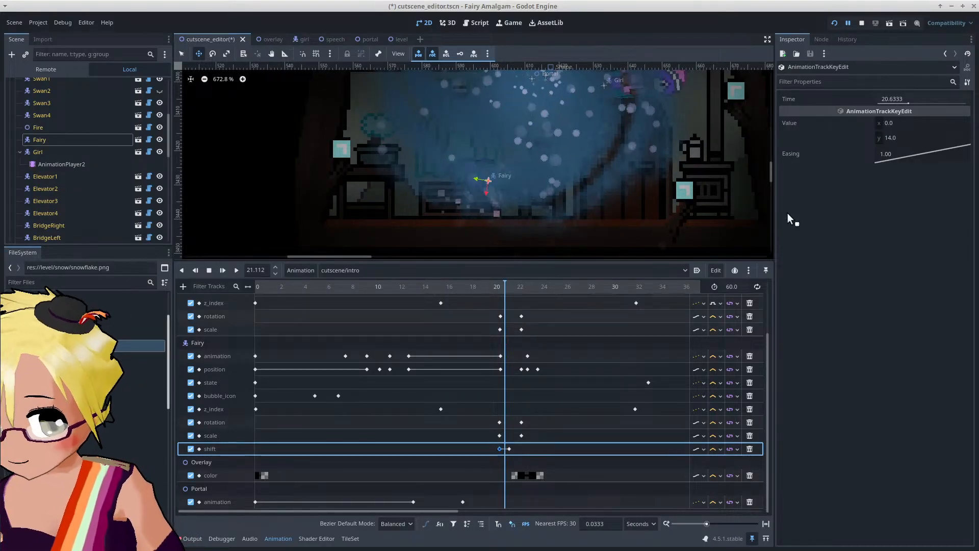
click(903, 137)
text(0)
key(Return)
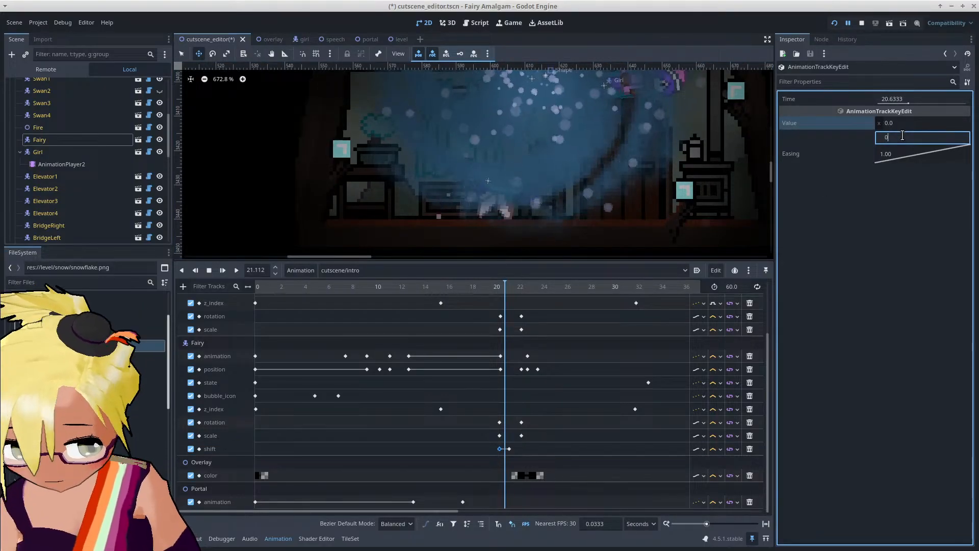
Step: Insert a Shift key of 0, 0 for the Girl at about 20.64 s
scroll(564, 127, down, 3)
middle_drag(582, 137, 562, 182)
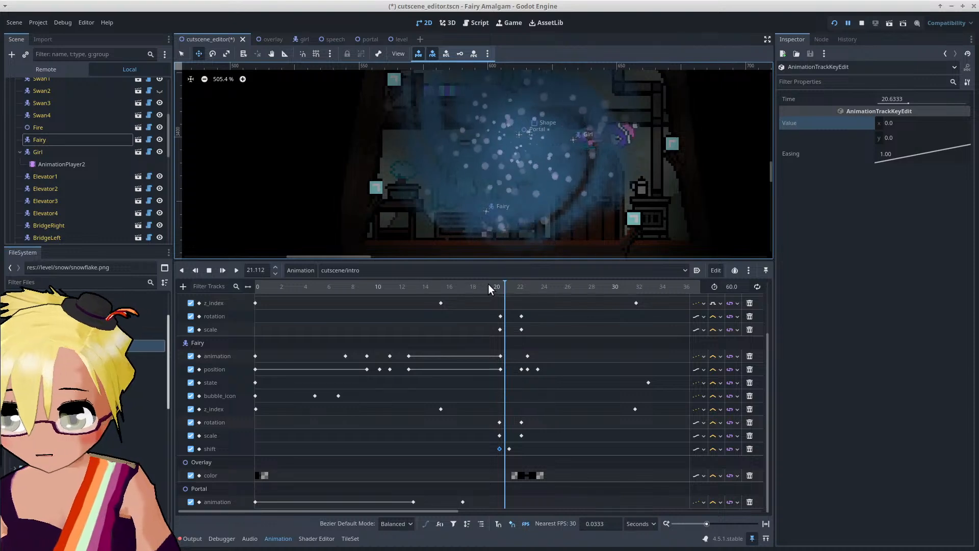
mouse_move(487, 289)
mouse_down()
mouse_move(525, 296)
mouse_move(499, 299)
mouse_up()
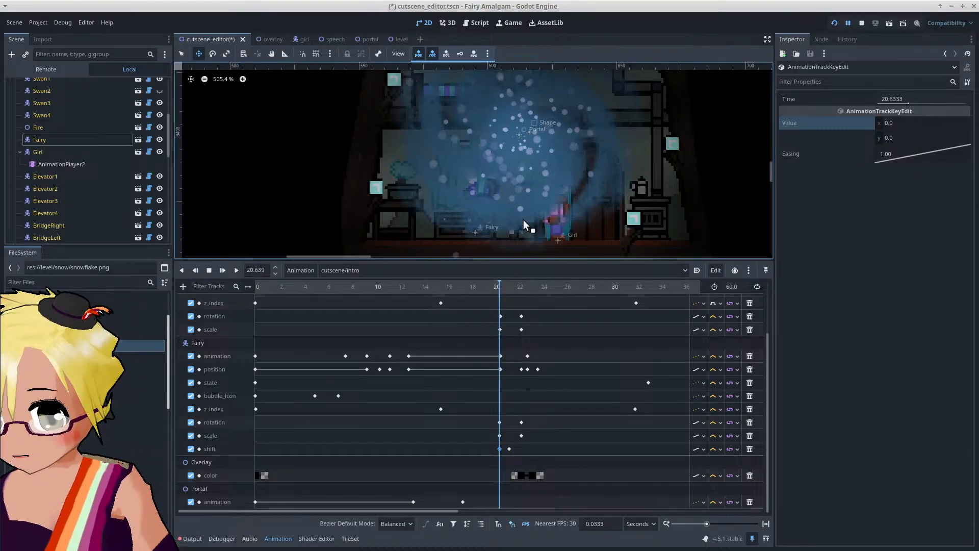
scroll(537, 202, down, 2)
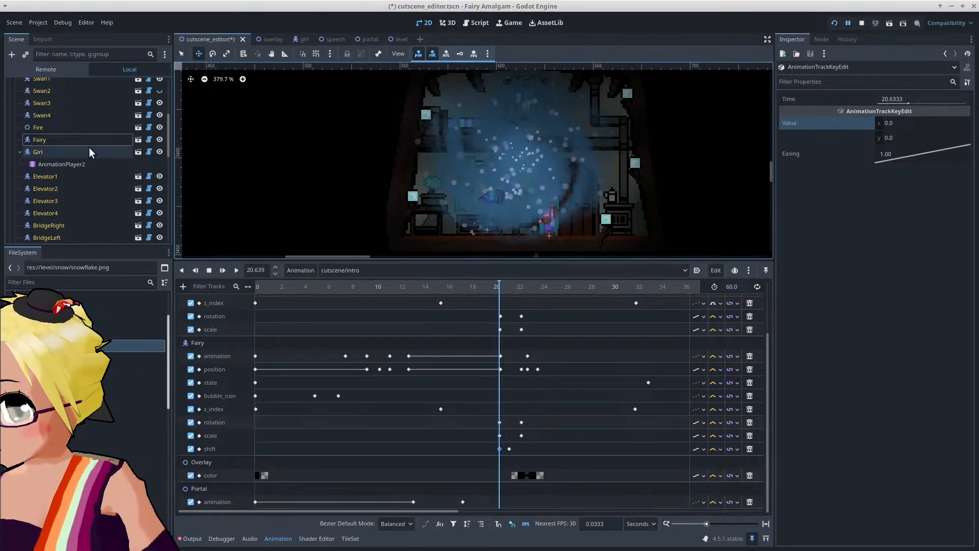
click(59, 151)
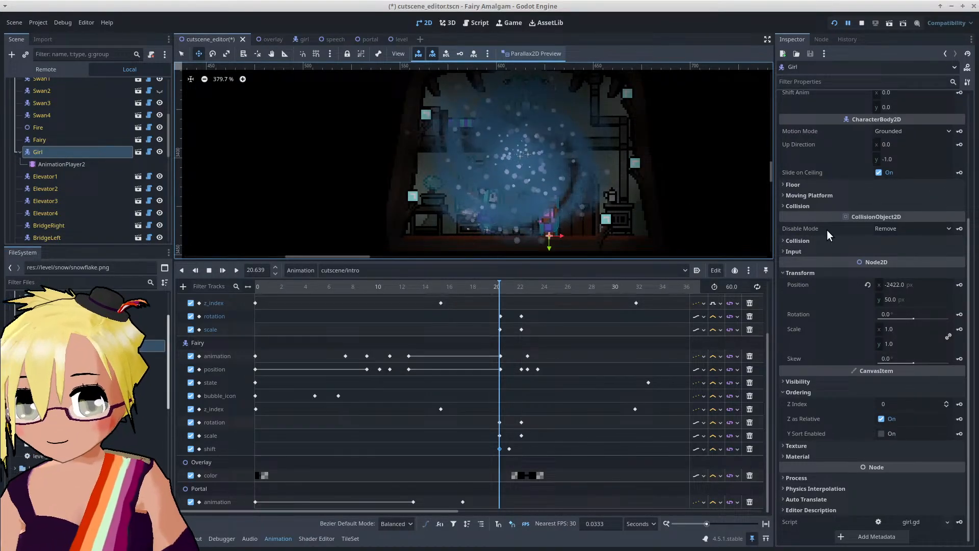
scroll(831, 214, up, 4)
scroll(834, 214, up, 3)
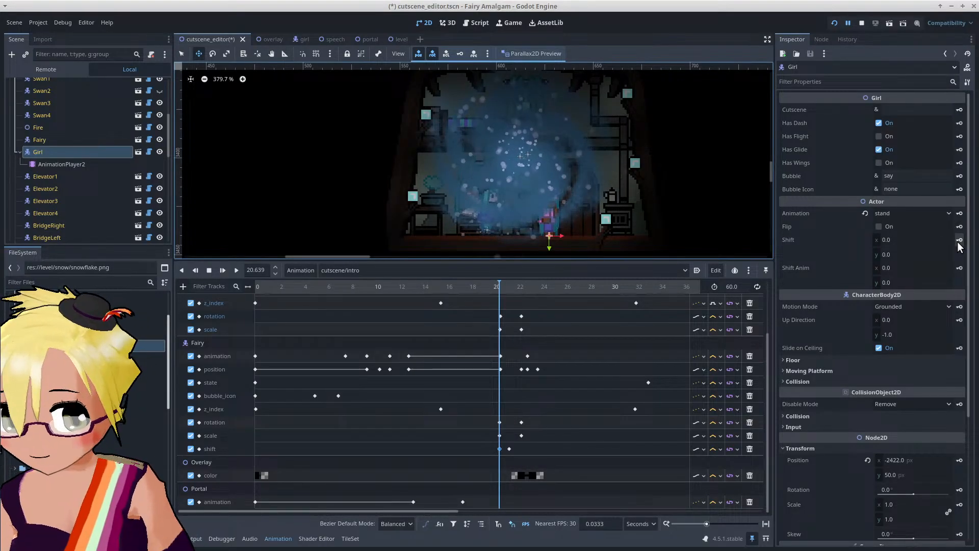
click(959, 240)
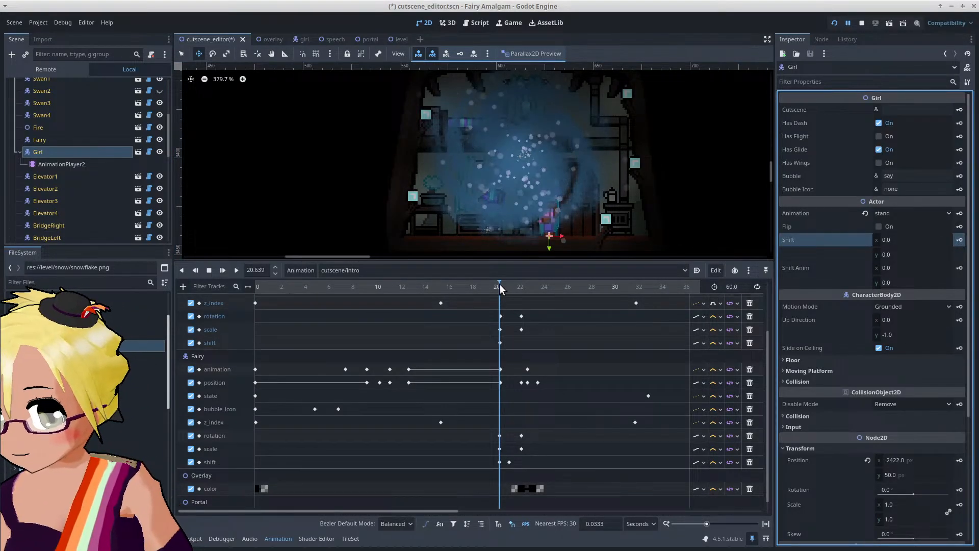
Step: Set the Girl's vertical Shift to 12 after trying 16, key it, and move that key to 21.5 s
drag(500, 285, 510, 291)
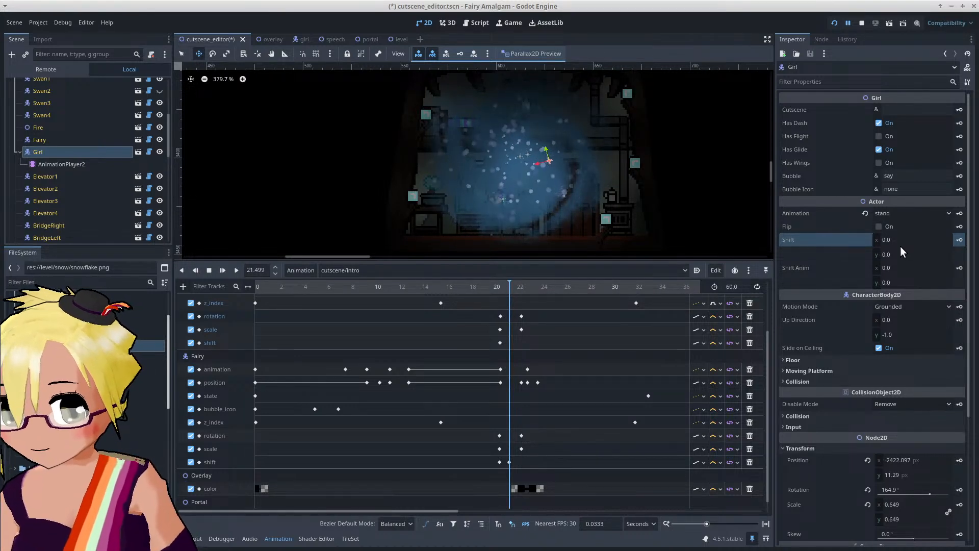
click(478, 287)
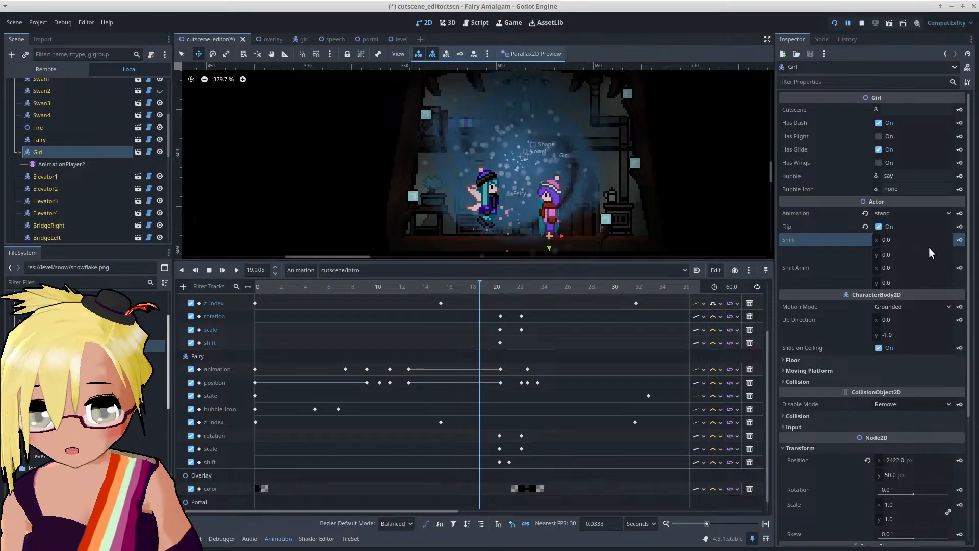
click(904, 252)
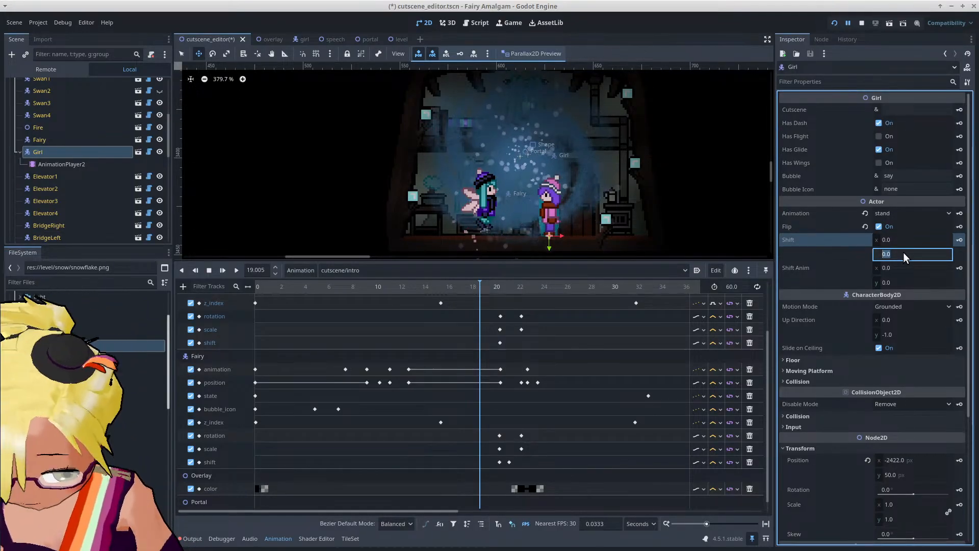
text(16)
key(Return)
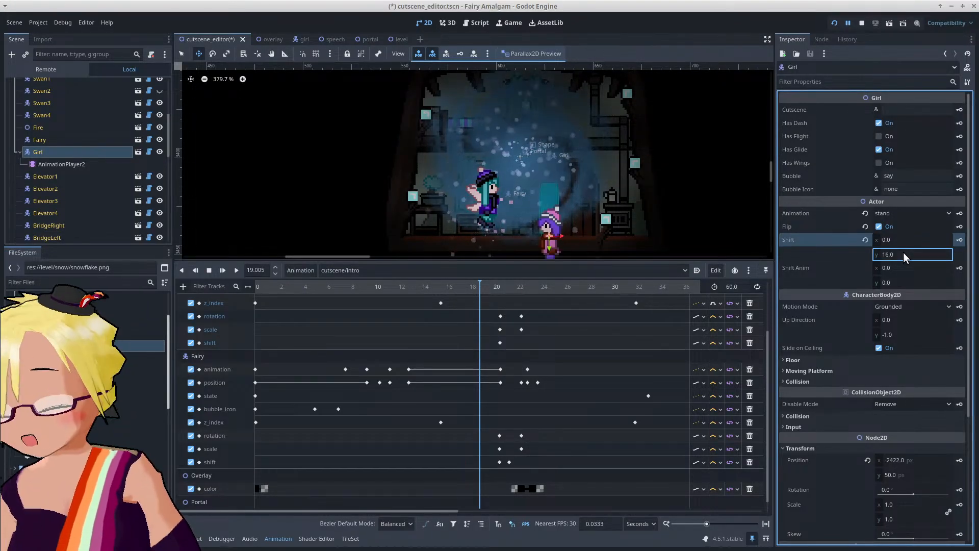
middle_drag(578, 235, 582, 183)
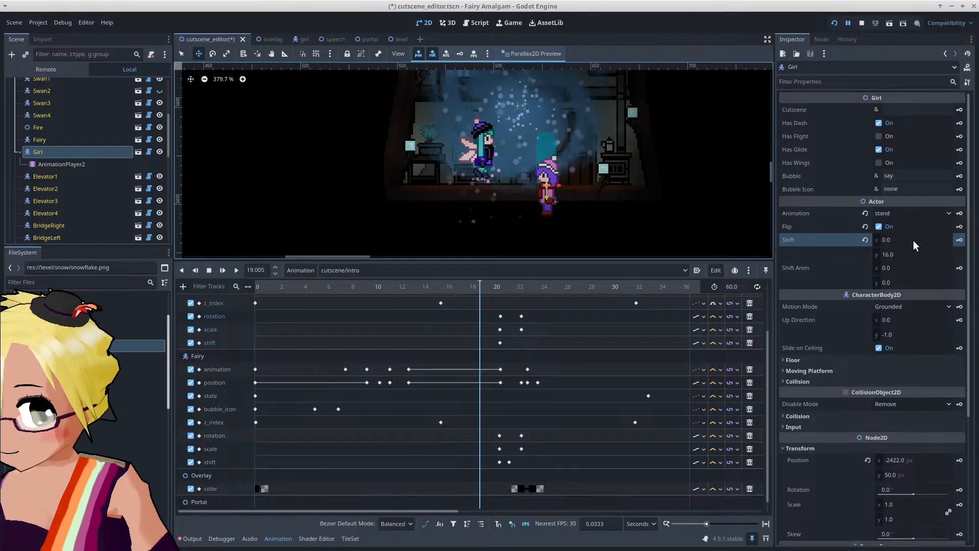
click(910, 255)
text(12.0)
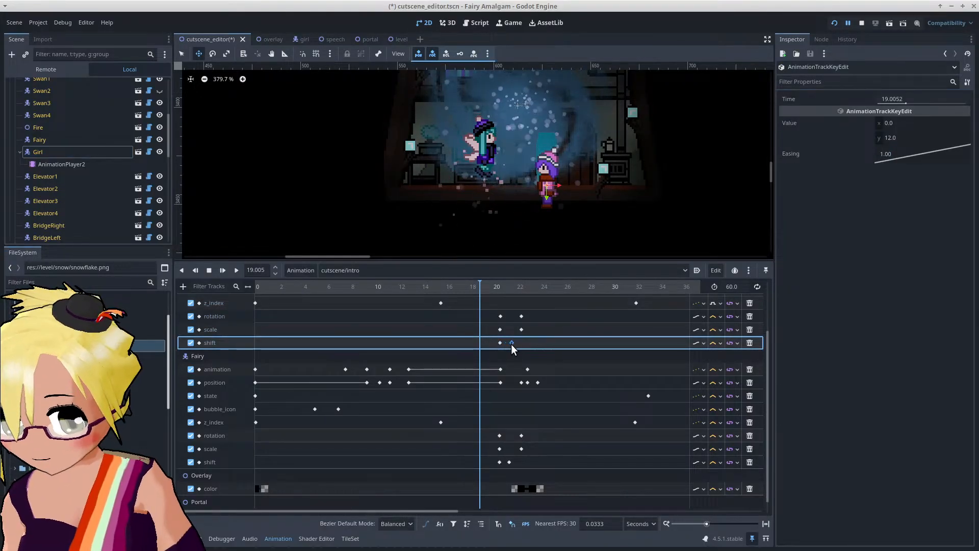
drag(511, 343, 510, 344)
Step: Play the intro animation from about 19.7 s to check how the Girl and Fairy enter the portal
click(489, 283)
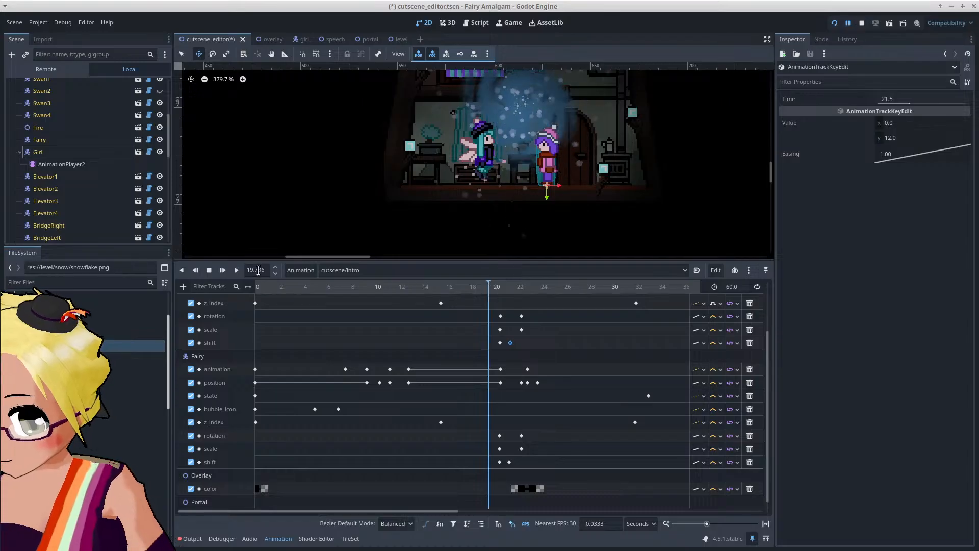
click(237, 271)
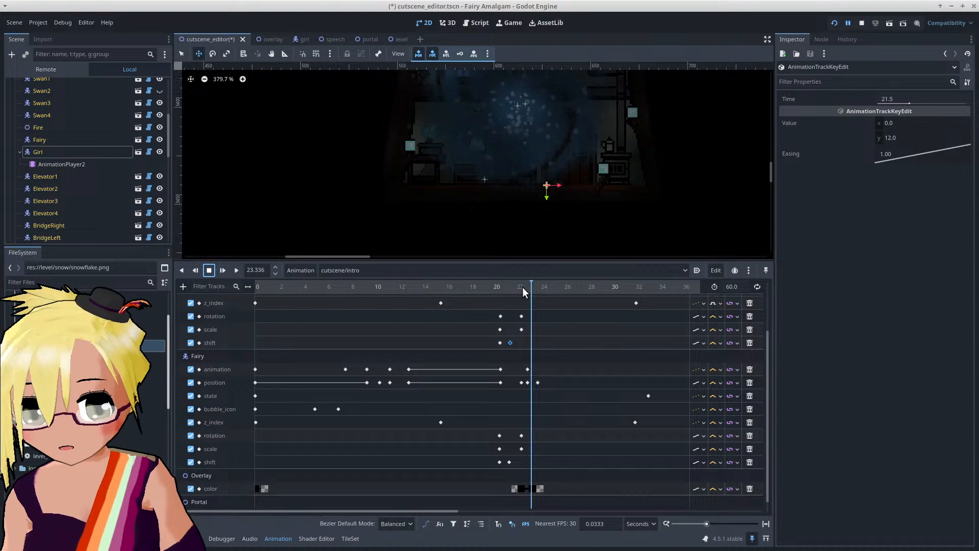
Step: Move the Girl to position -2440, 2 at about 21.97 s of the intro animation and key her position
click(500, 286)
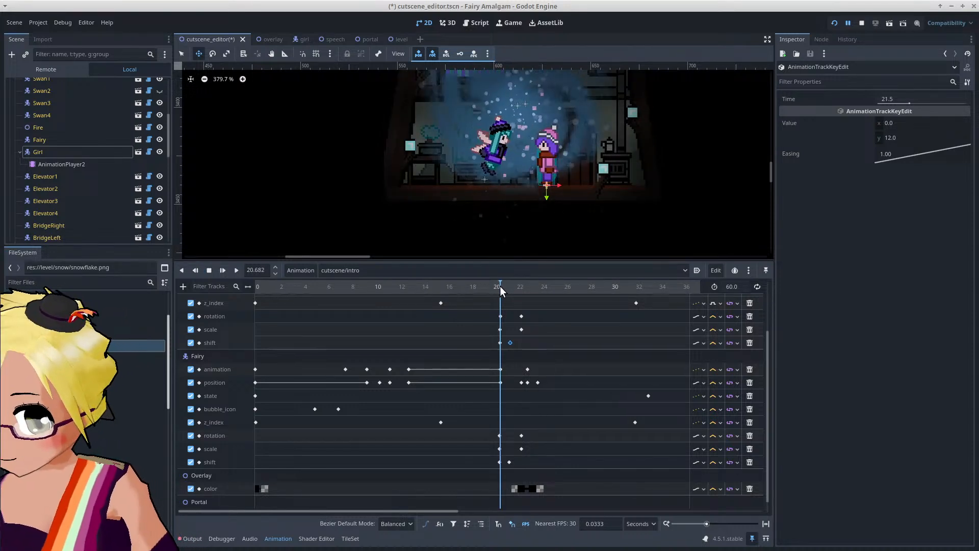
drag(500, 287, 498, 286)
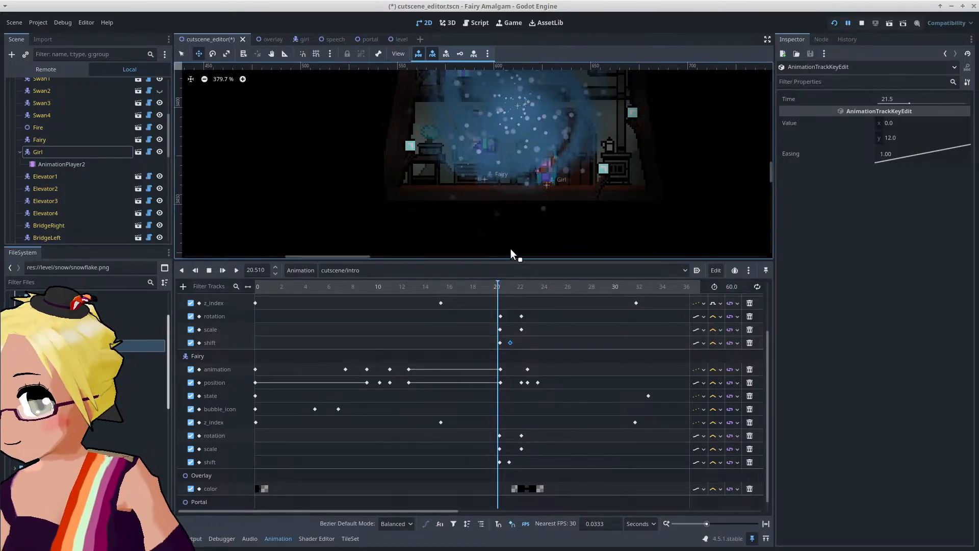
click(494, 288)
drag(495, 288, 515, 291)
click(103, 152)
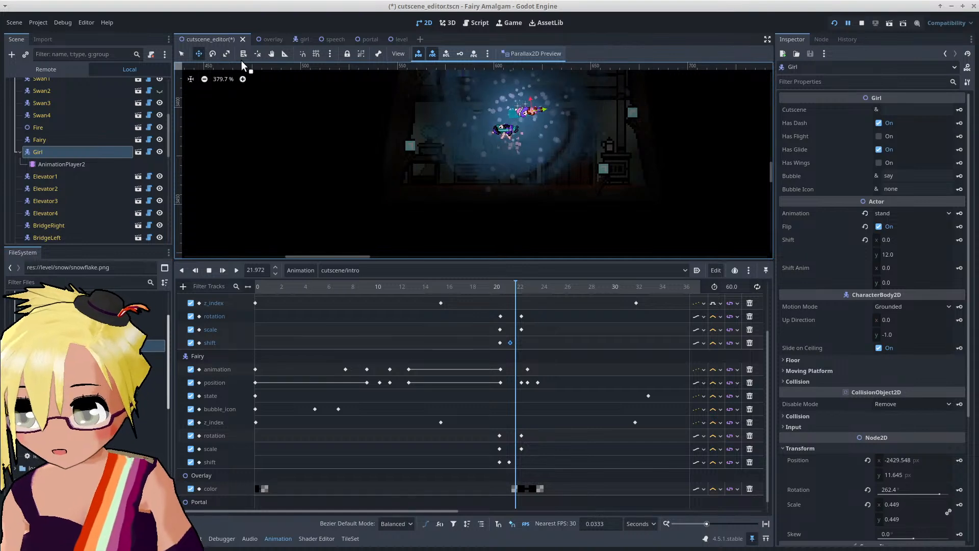
middle_drag(460, 146, 461, 186)
drag(537, 169, 517, 148)
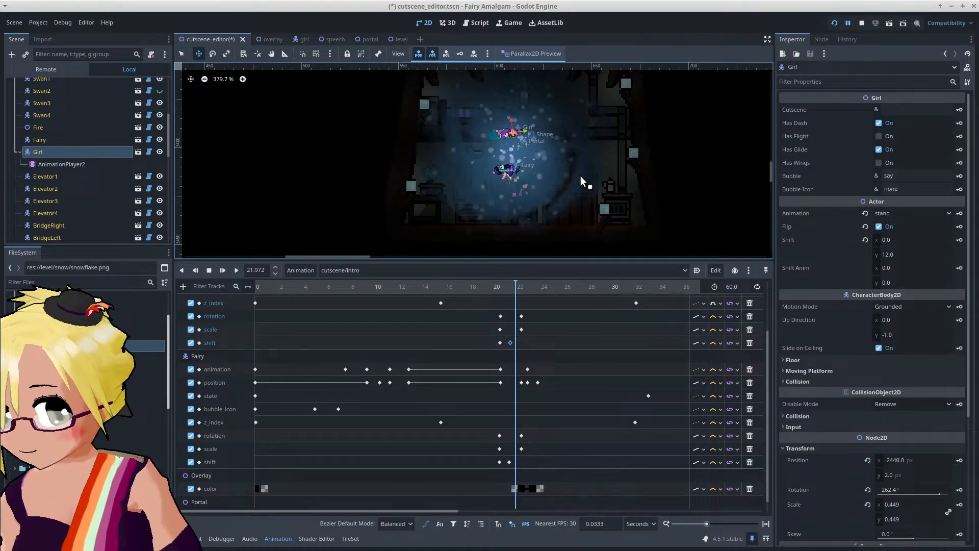
click(959, 460)
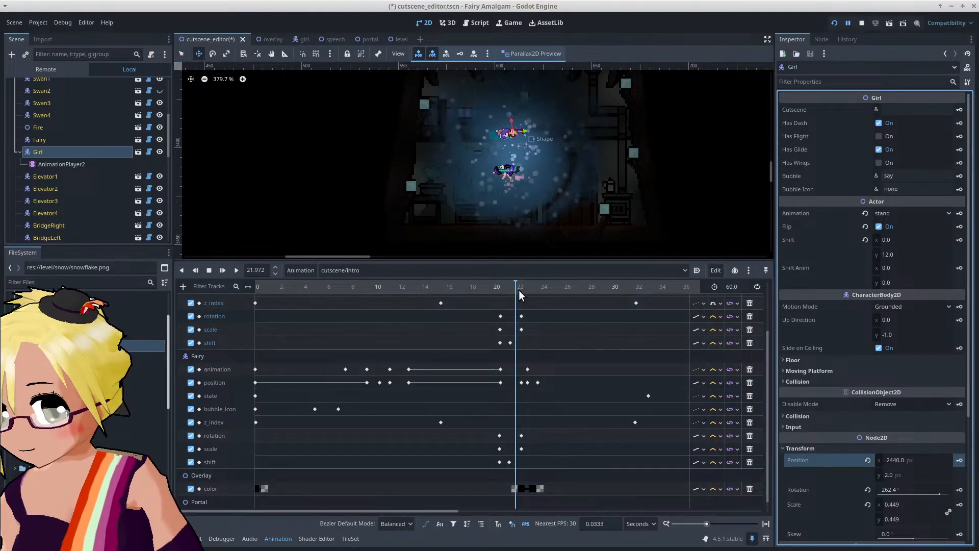
Step: Move the Girl's new position key at about 21.97 s earlier, to 21.6667 s
scroll(534, 331, up, 3)
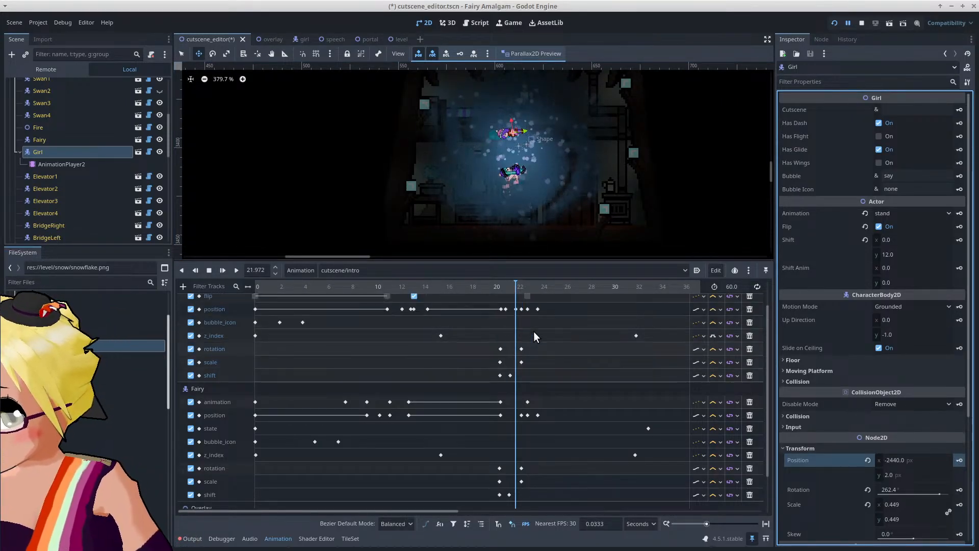
click(517, 286)
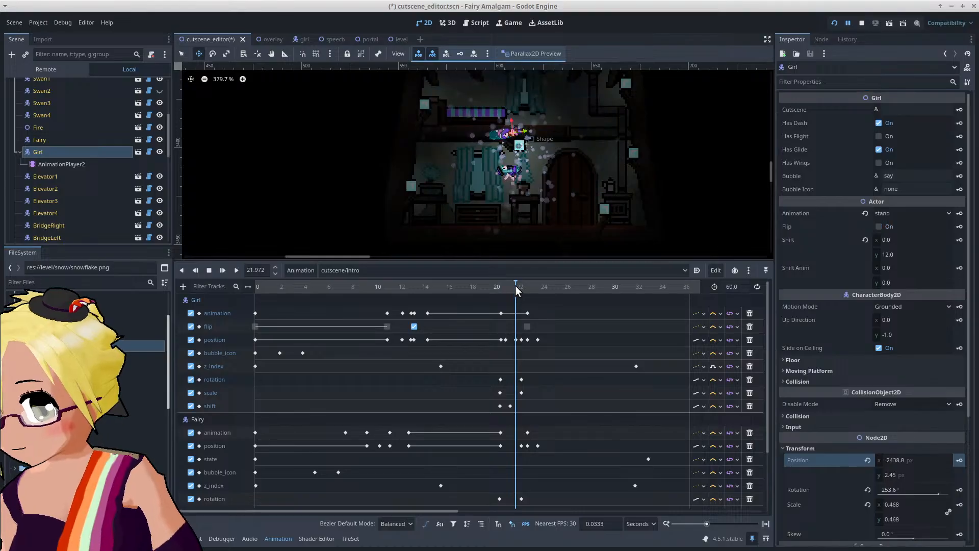
click(518, 287)
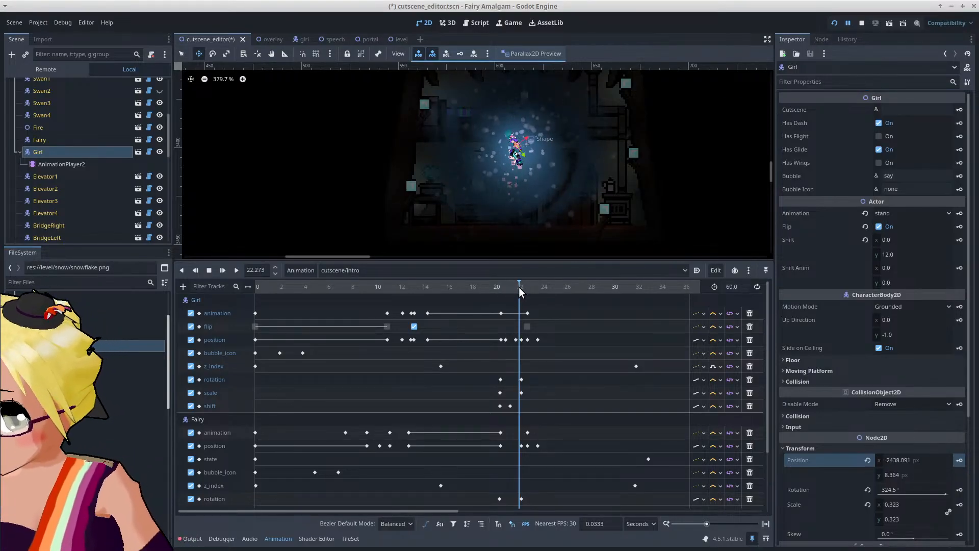
click(515, 340)
drag(514, 340, 509, 339)
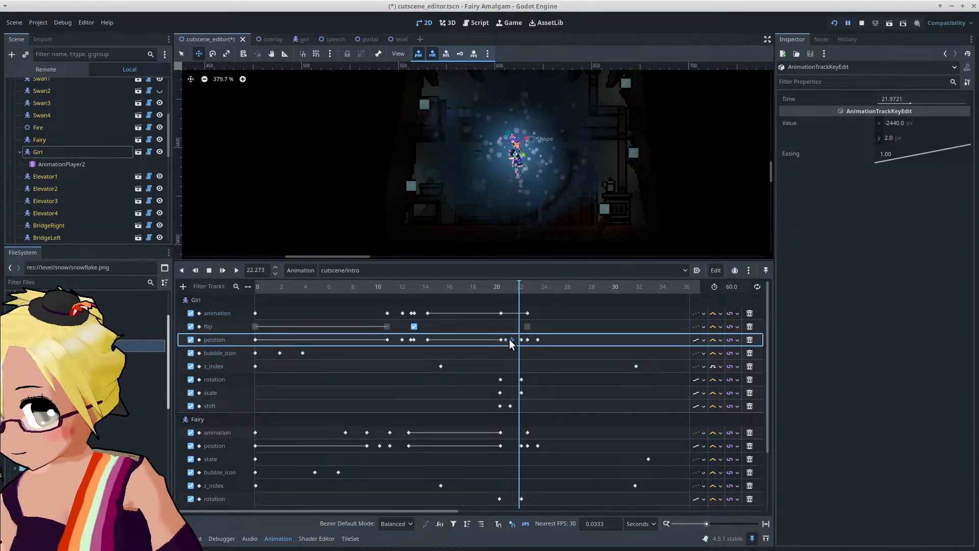
Step: Move the Girl to position -2444, 15 at about 22.1 s and key her position
click(516, 286)
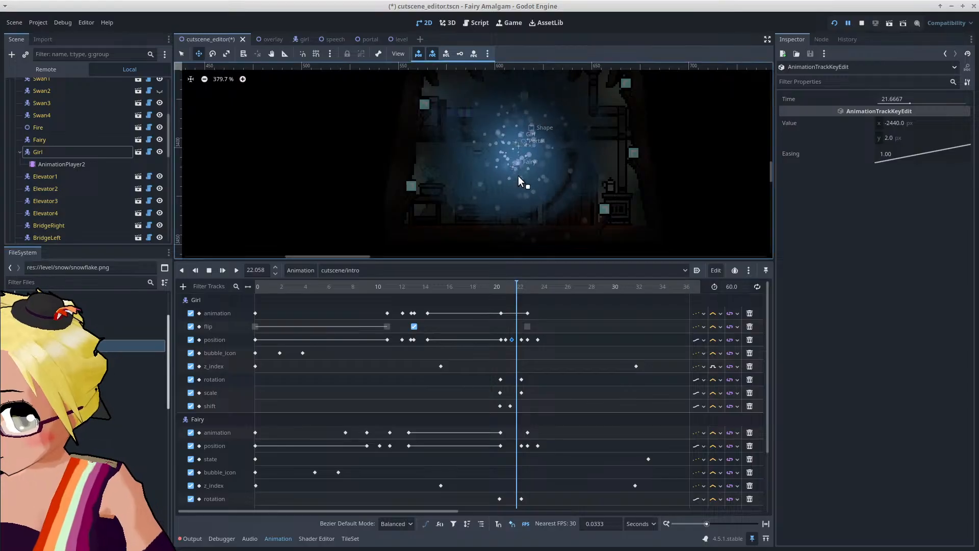
scroll(527, 146, up, 5)
scroll(529, 143, up, 1)
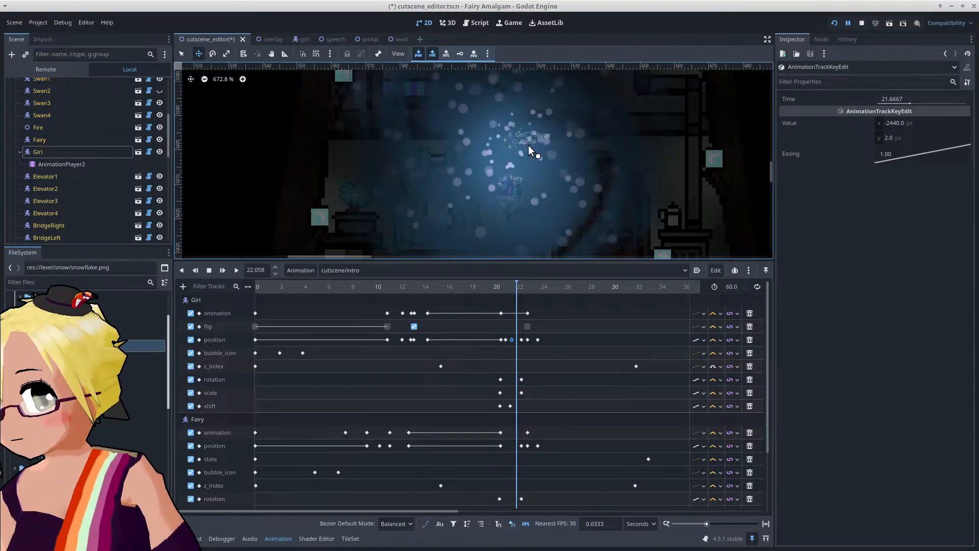
drag(324, 290, 517, 304)
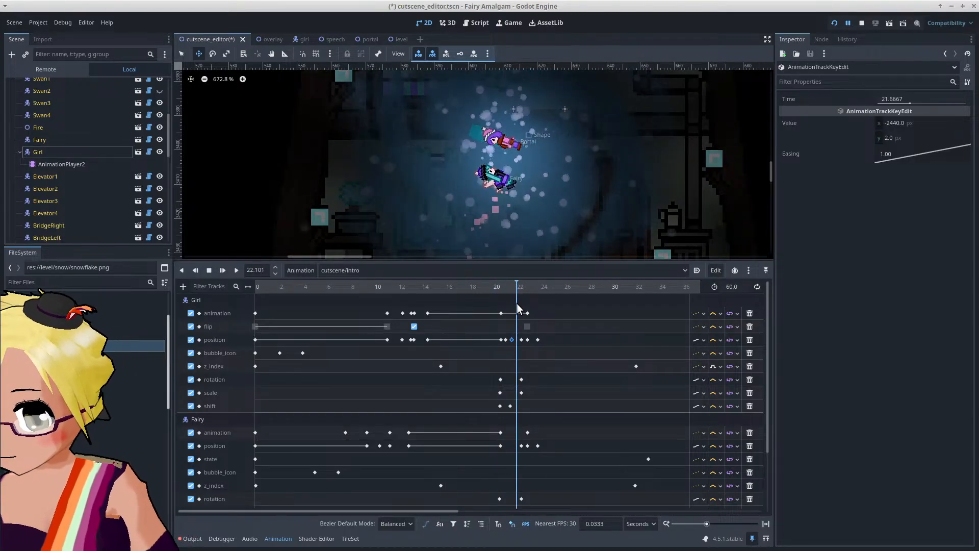
scroll(518, 158, down, 1)
click(515, 155)
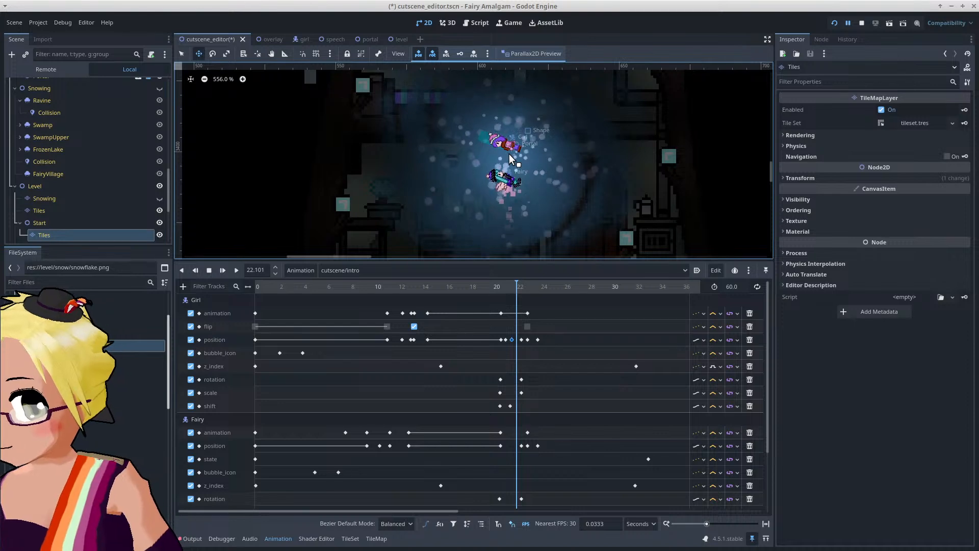
scroll(83, 196, up, 5)
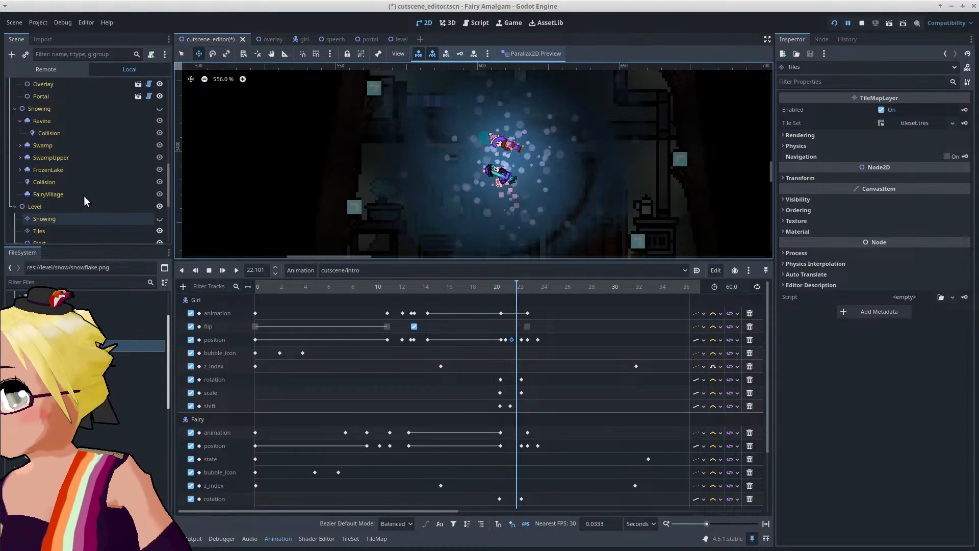
scroll(82, 194, up, 8)
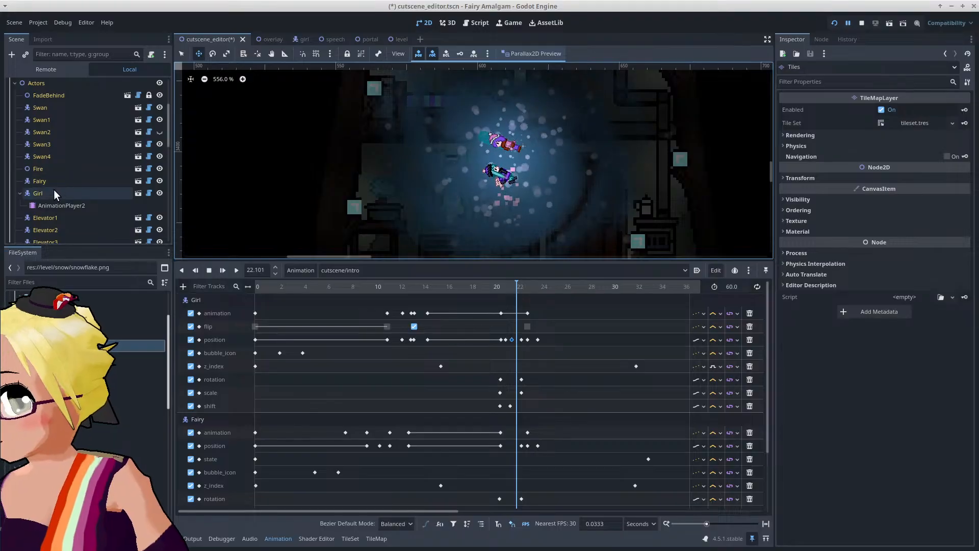
click(53, 191)
drag(463, 153, 448, 173)
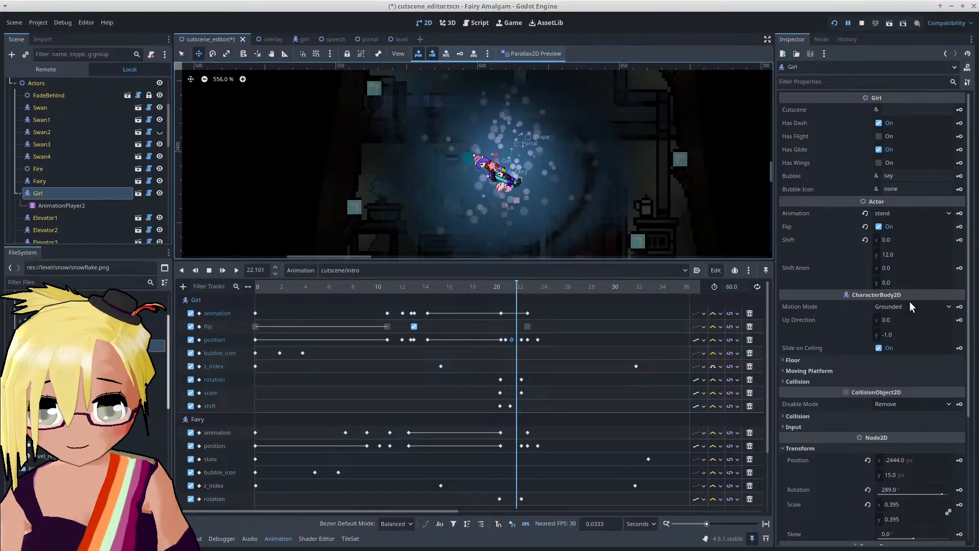
click(959, 461)
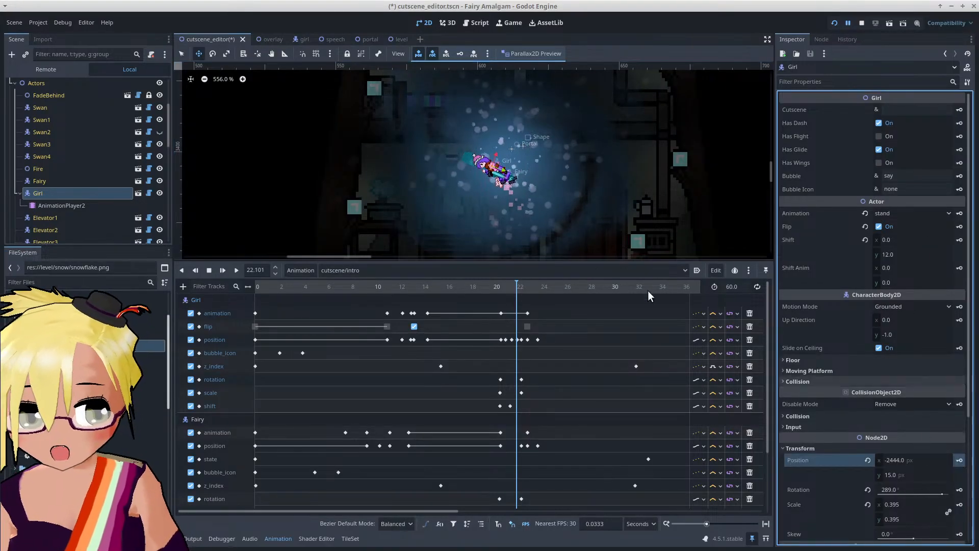
Step: Duplicate the Girl's z_index key at 15.67 s and move the copy to about 20.23 s
click(484, 287)
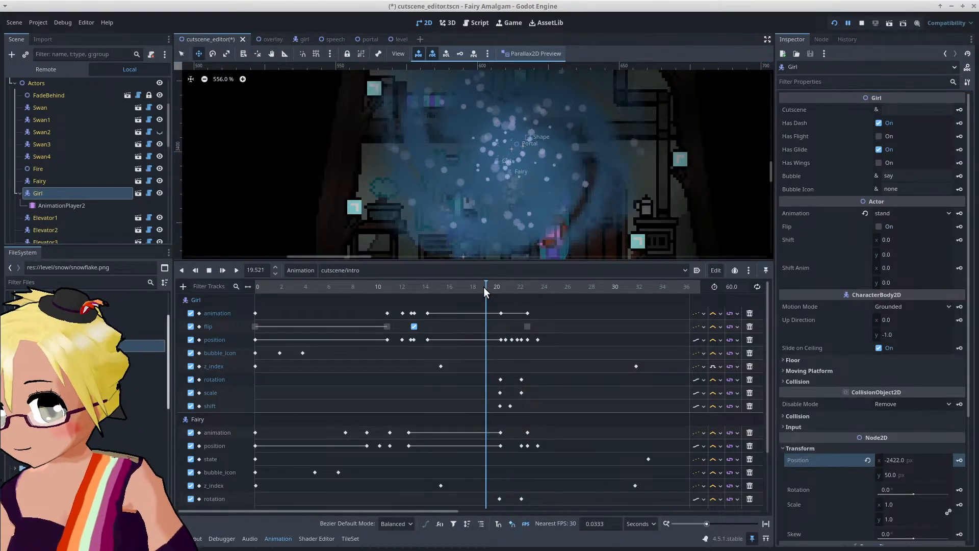
scroll(519, 222, down, 3)
click(419, 284)
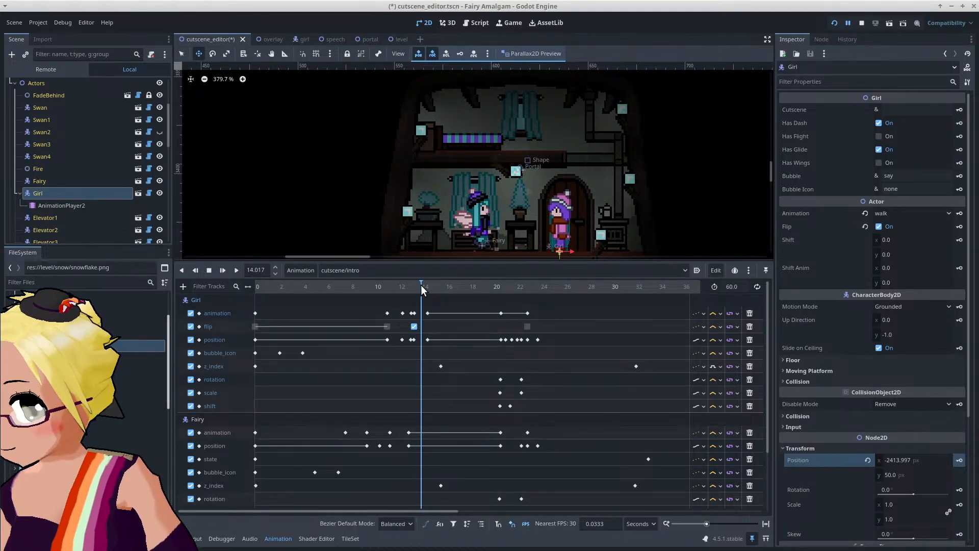
click(441, 366)
right_click(485, 365)
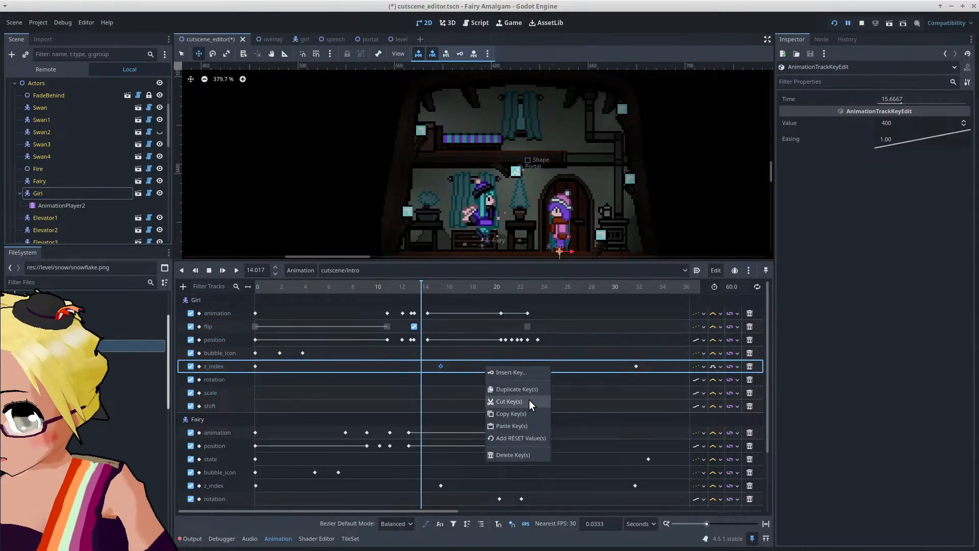
click(520, 388)
drag(485, 367, 494, 368)
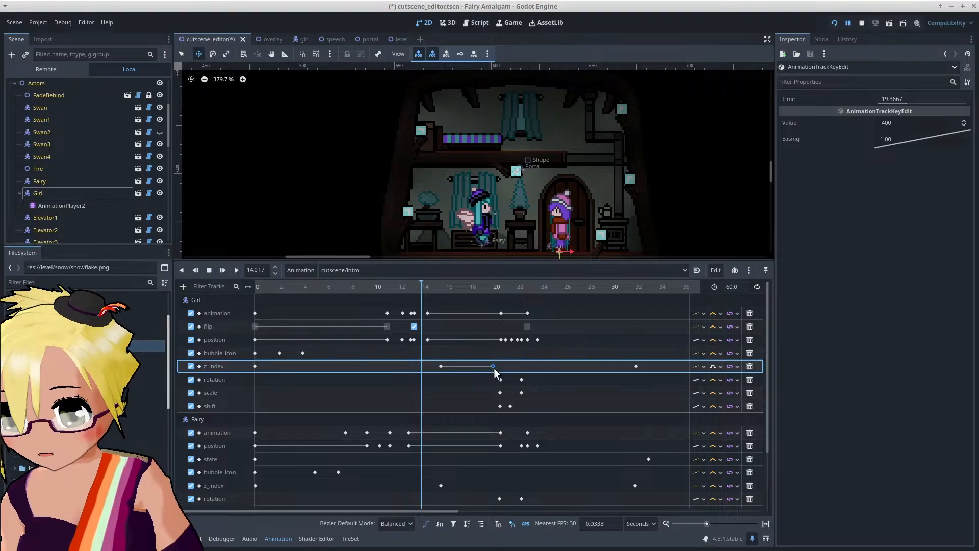
Step: Play the intro animation from about 19.2 s to check the Girl's path into the portal
click(481, 287)
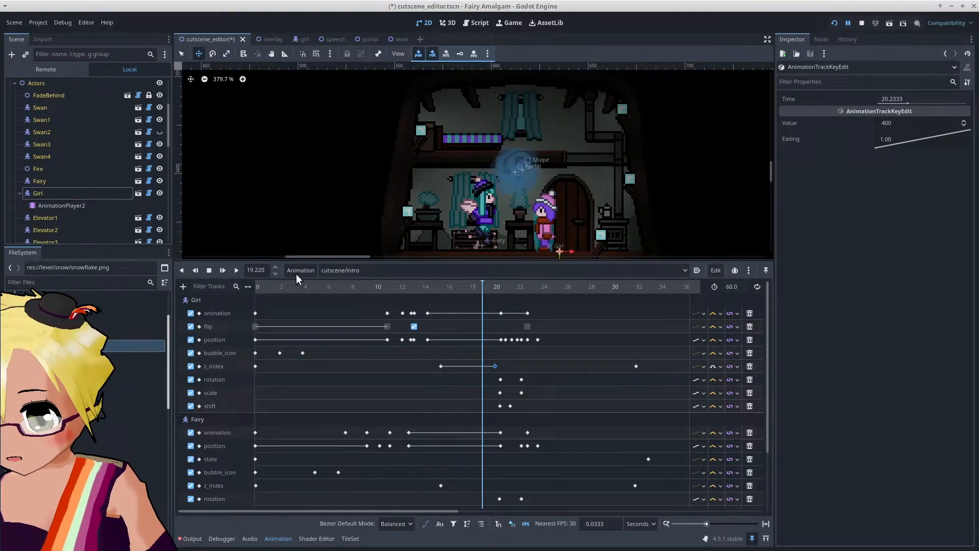
click(236, 270)
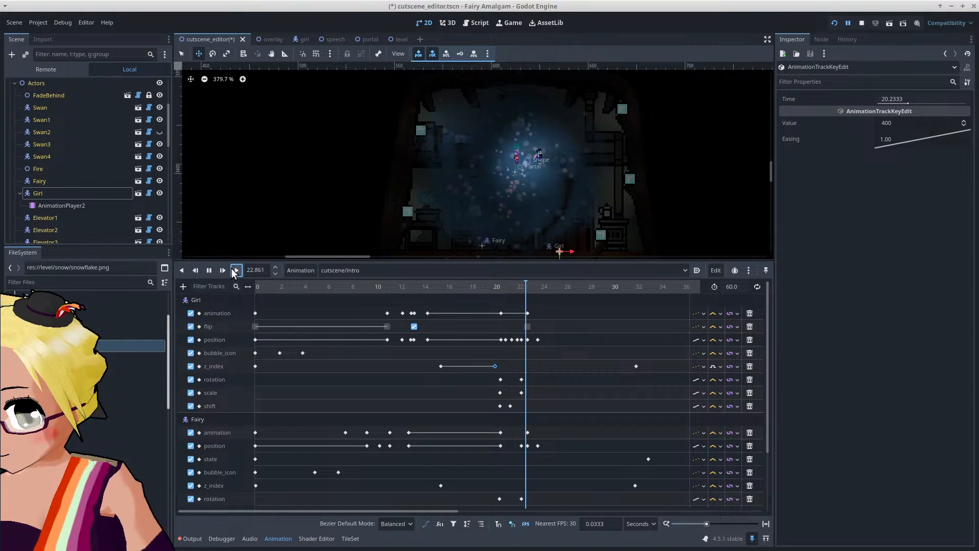
click(209, 270)
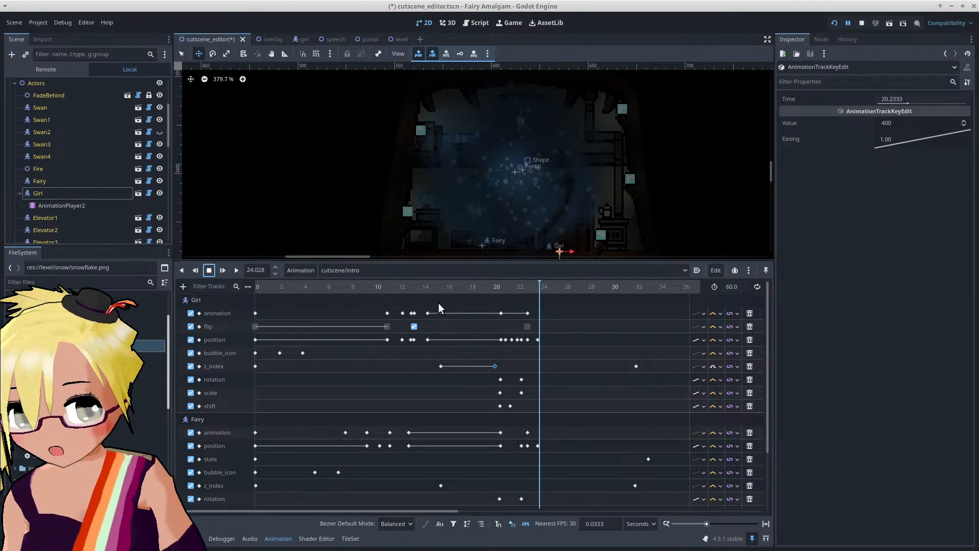
Step: Set the Girl's rotation key at about 22.45 s to -360 degrees
drag(468, 287, 503, 300)
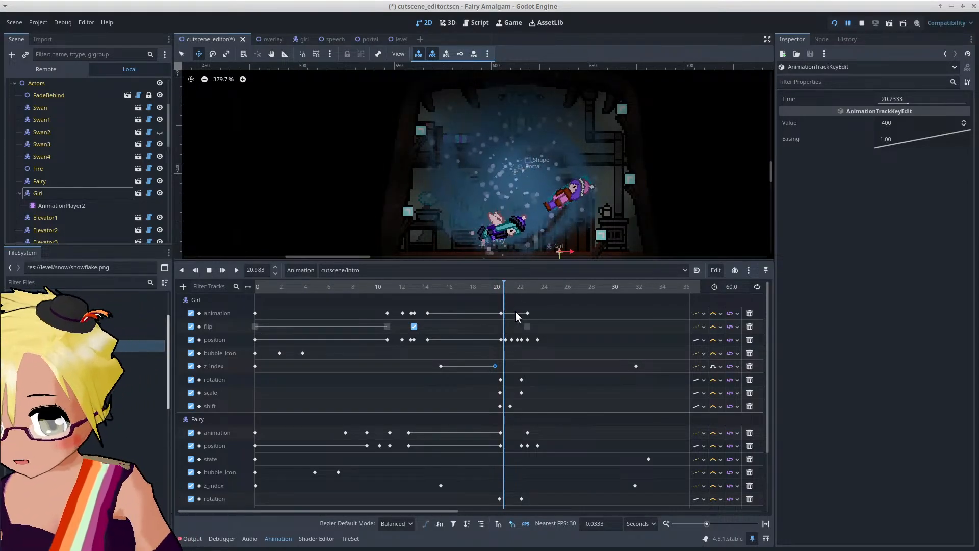
click(522, 380)
click(959, 124)
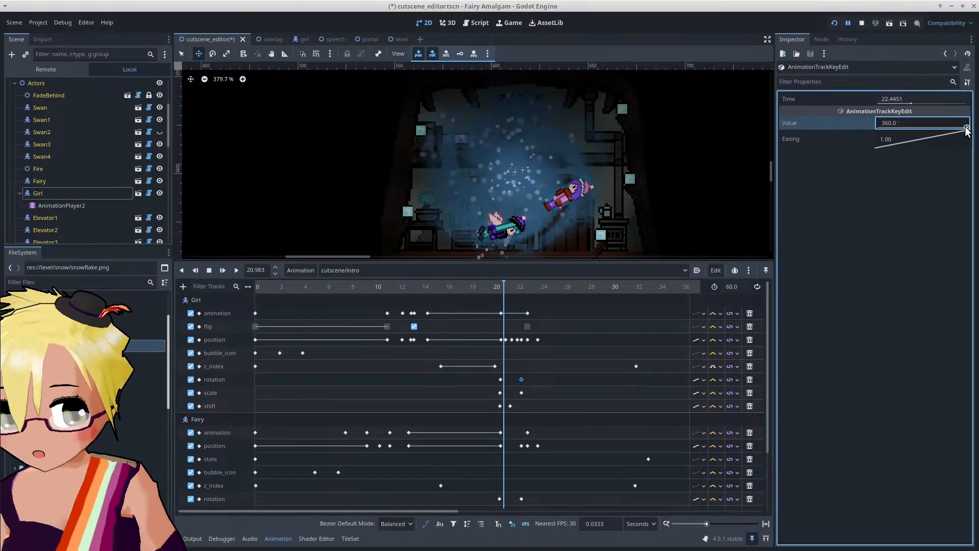
text(-360)
key(Return)
Step: Play the intro animation from about 20.1 s to check the Girl's reversed spin
mouse_move(486, 287)
mouse_down()
mouse_move(522, 299)
mouse_move(493, 301)
mouse_up()
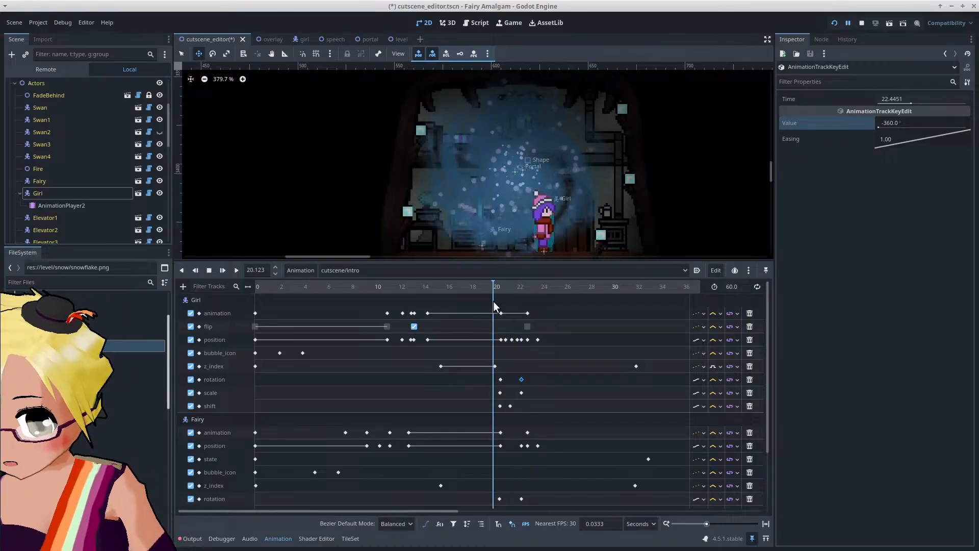
click(236, 271)
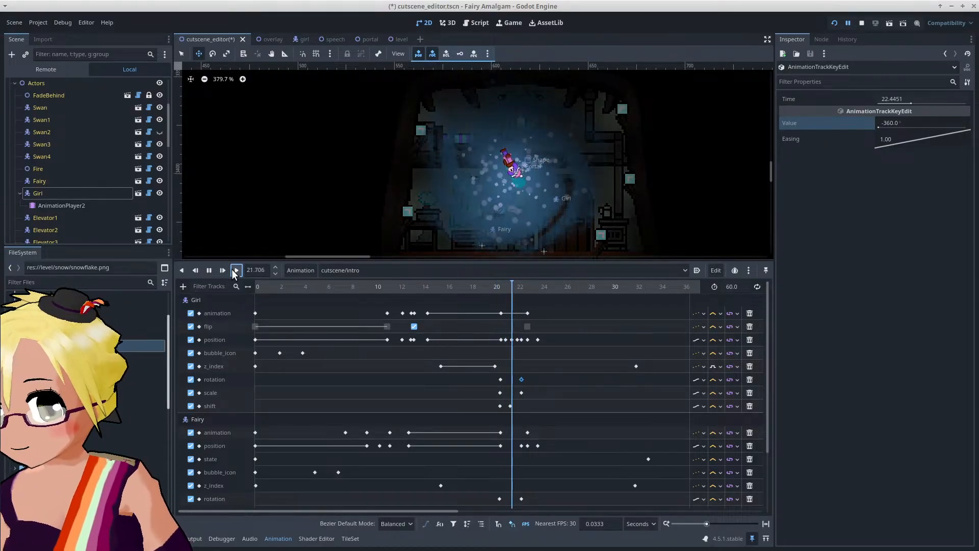
click(208, 271)
Step: Set the interpolation of the Girl's position track to Cubic
mouse_move(485, 286)
mouse_down()
mouse_move(534, 305)
mouse_move(488, 299)
mouse_up()
scroll(505, 219, down, 1)
scroll(505, 219, down, 3)
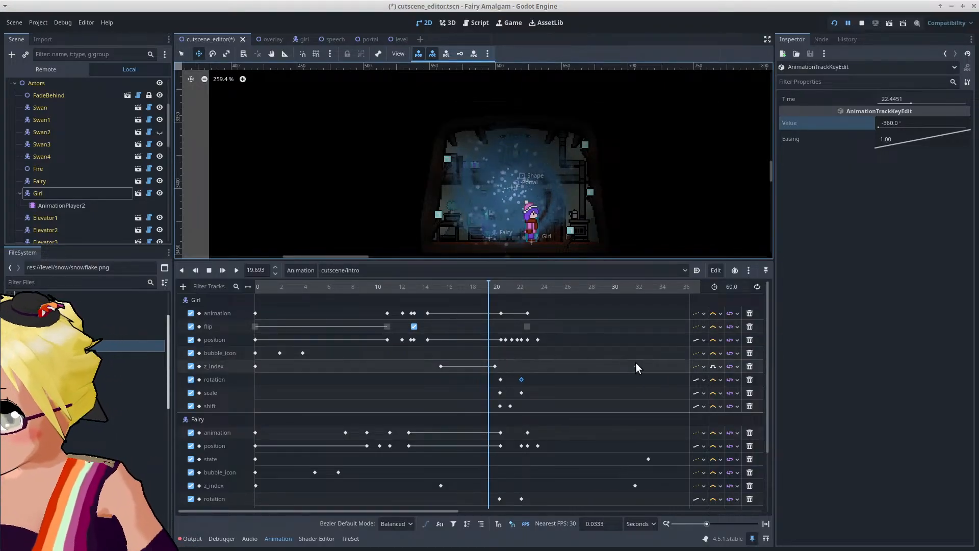
click(716, 340)
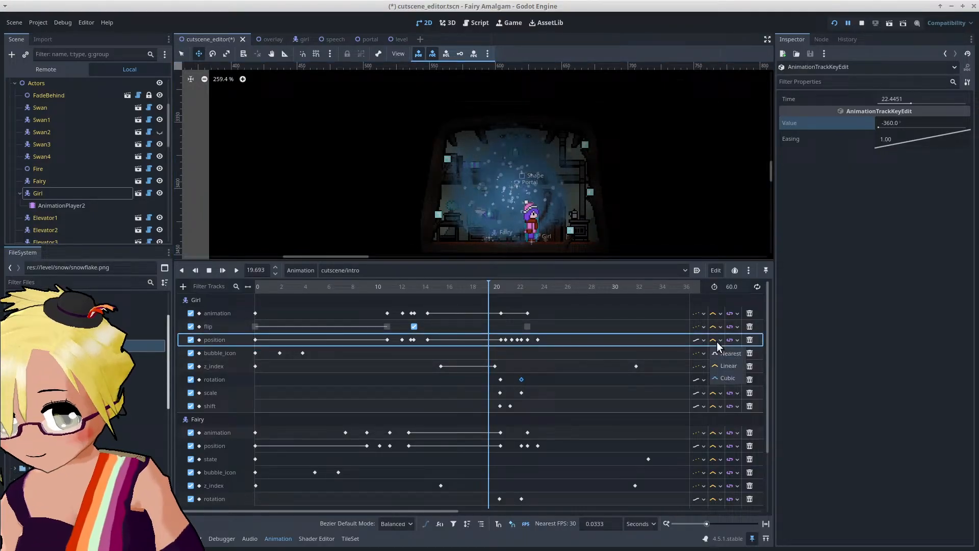
click(721, 379)
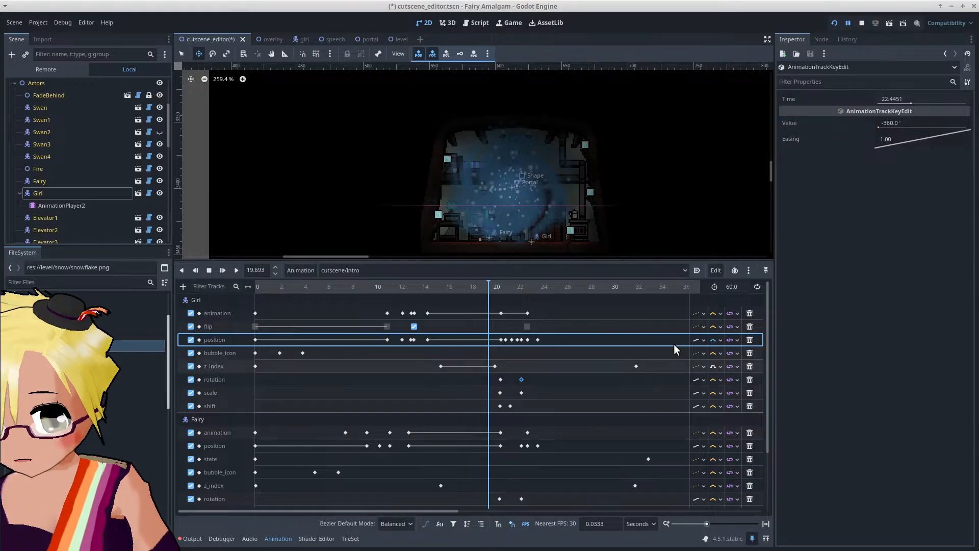
Step: Replay the portal swirl to check the Girl's movement with cubic interpolation
drag(457, 287, 489, 299)
click(236, 271)
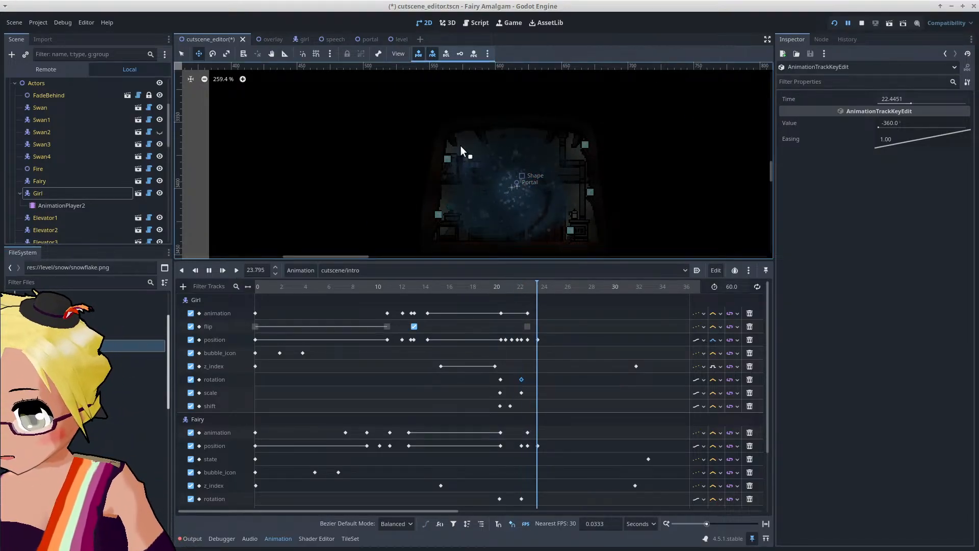
click(209, 271)
Step: Play the intro animation from the start and follow the Girl's path through the whole room
click(254, 286)
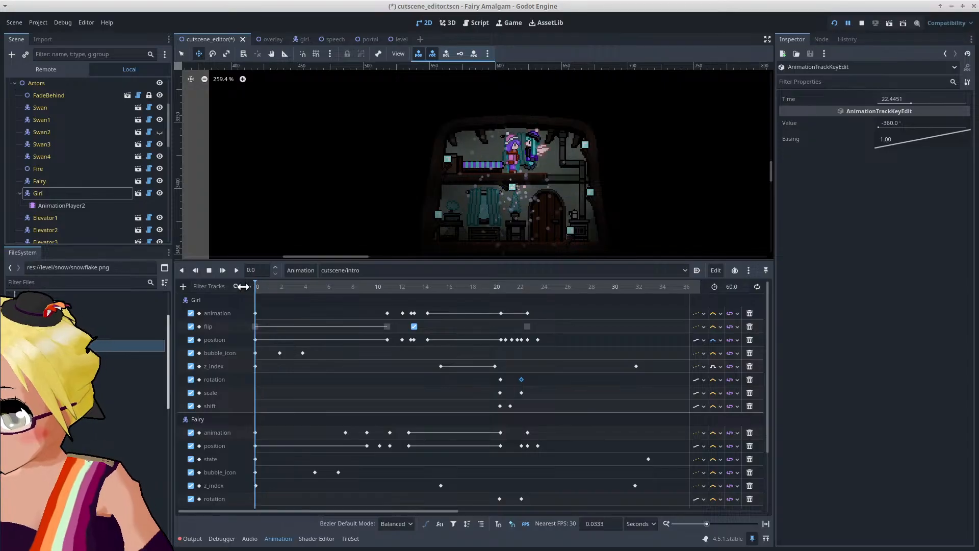
click(236, 270)
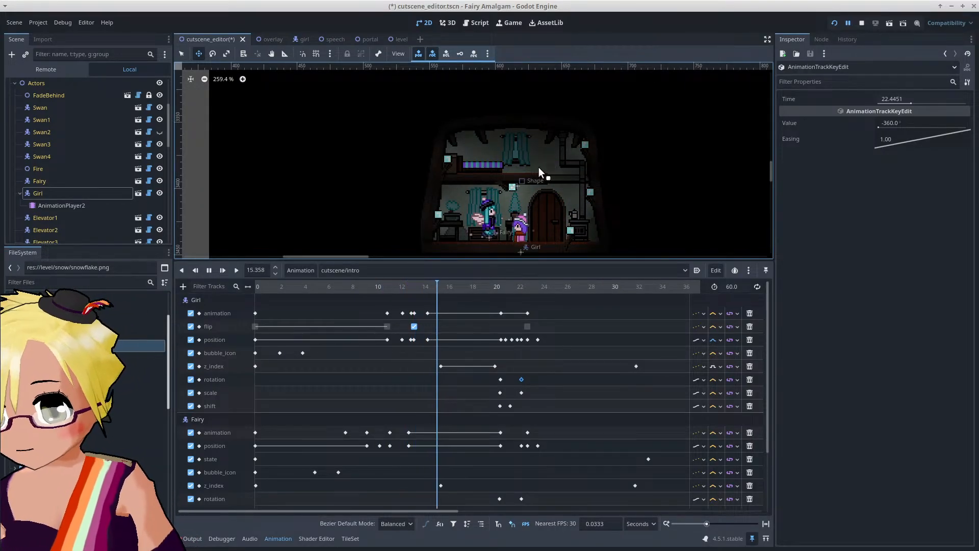
scroll(525, 193, down, 6)
middle_drag(525, 193, 509, 103)
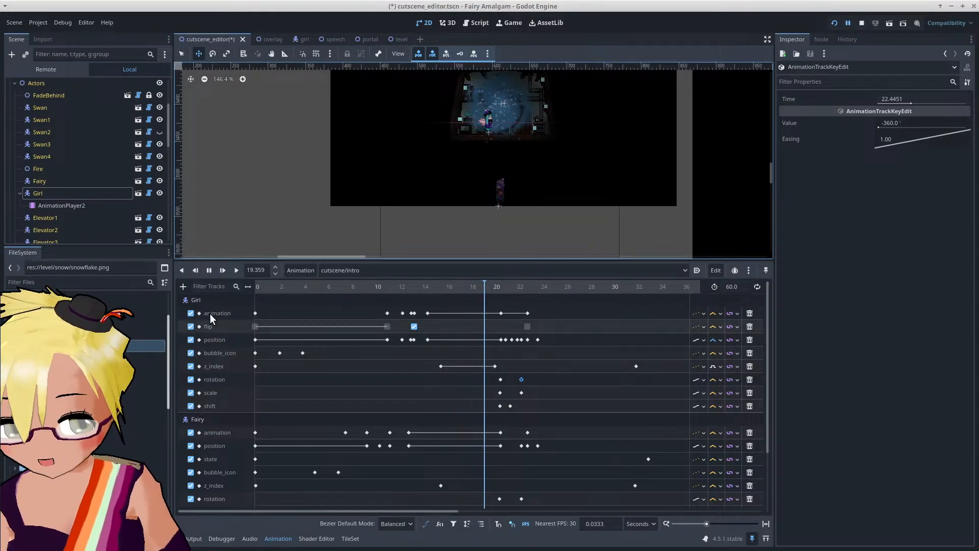
Step: Stop the playback and set the interpolation of the Girl's position track back to Linear
click(208, 269)
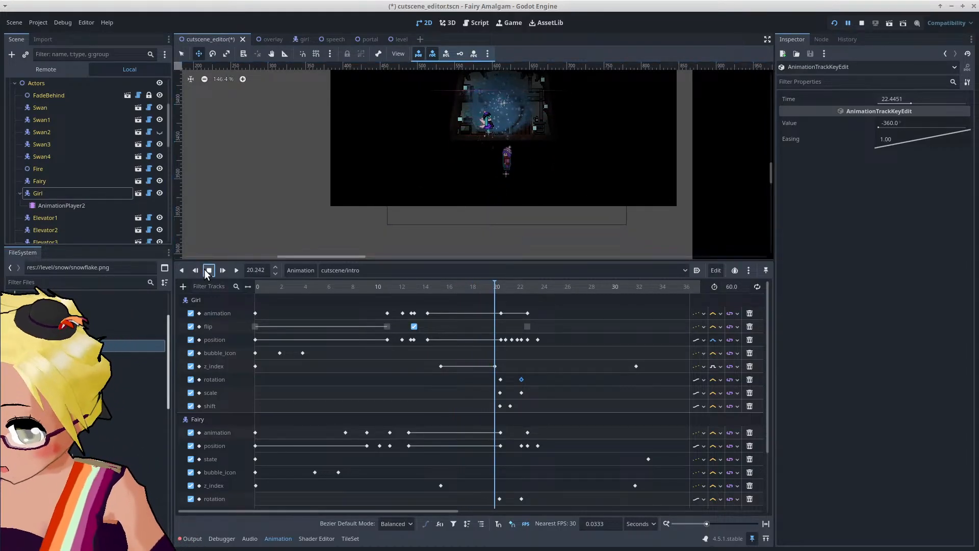
click(713, 340)
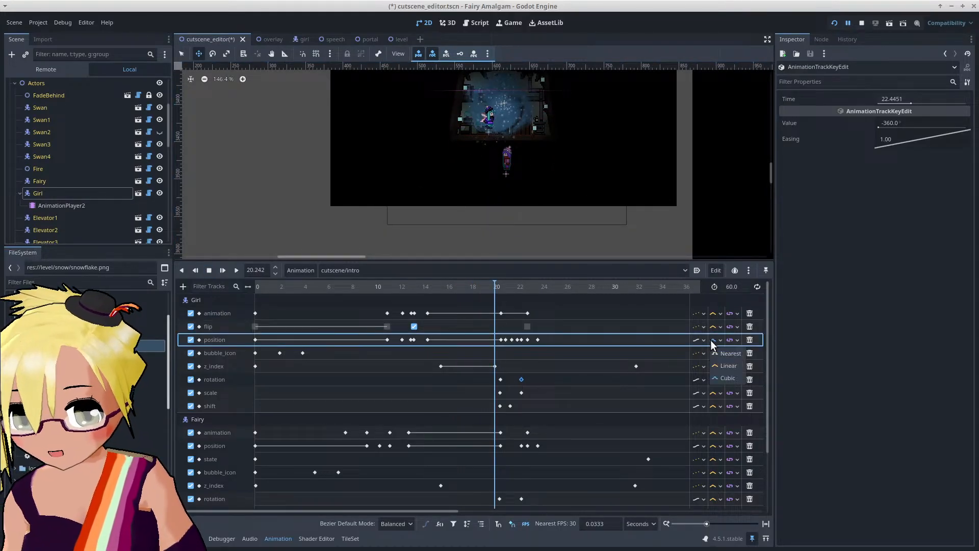
click(724, 365)
Step: Try to move the Girl in the scene at the 21.1 s position key, then undo the move
scroll(540, 170, up, 3)
scroll(532, 191, up, 8)
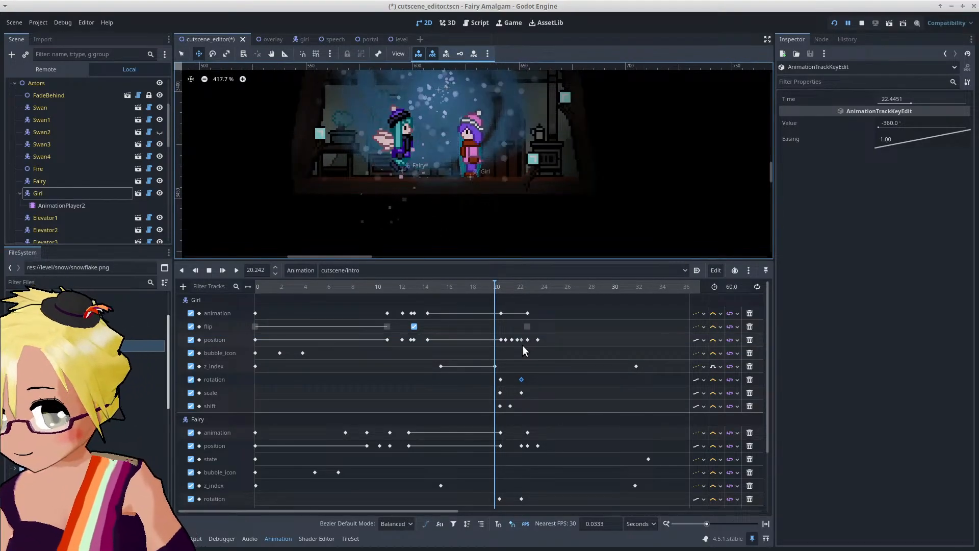
ctrl+scroll(513, 358, up, 2)
ctrl+scroll(513, 357, up, 7)
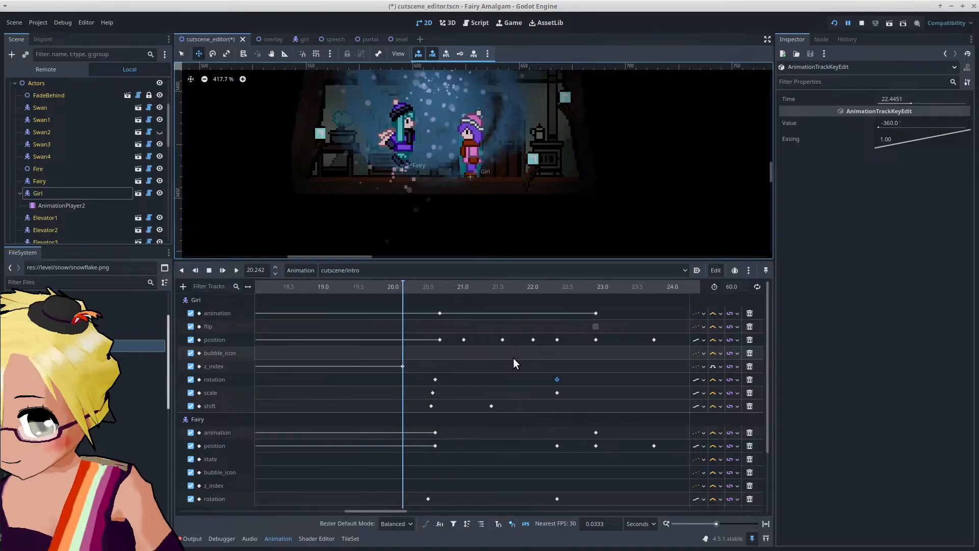
middle_drag(474, 159, 496, 247)
scroll(496, 247, up, 2)
drag(387, 288, 456, 301)
click(456, 340)
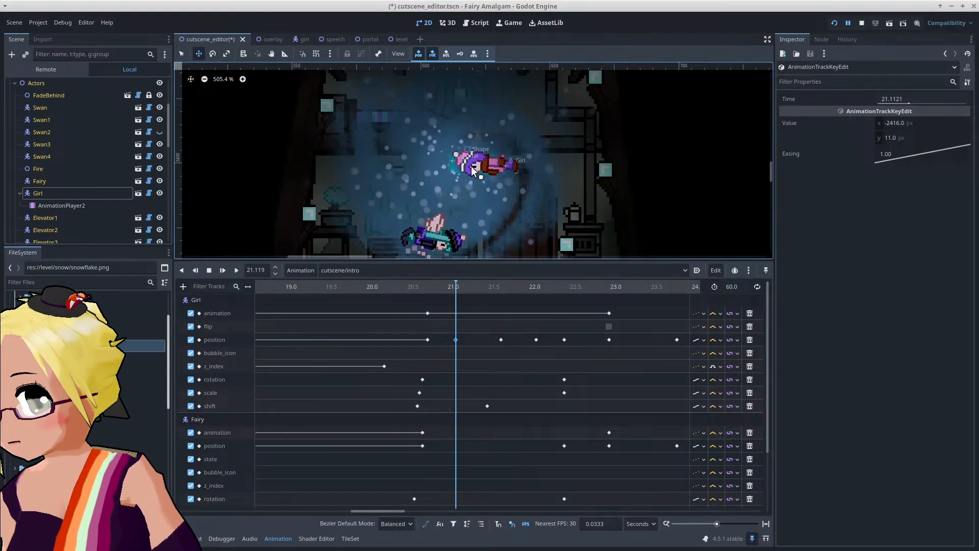
drag(483, 168, 497, 171)
key(ctrl+z)
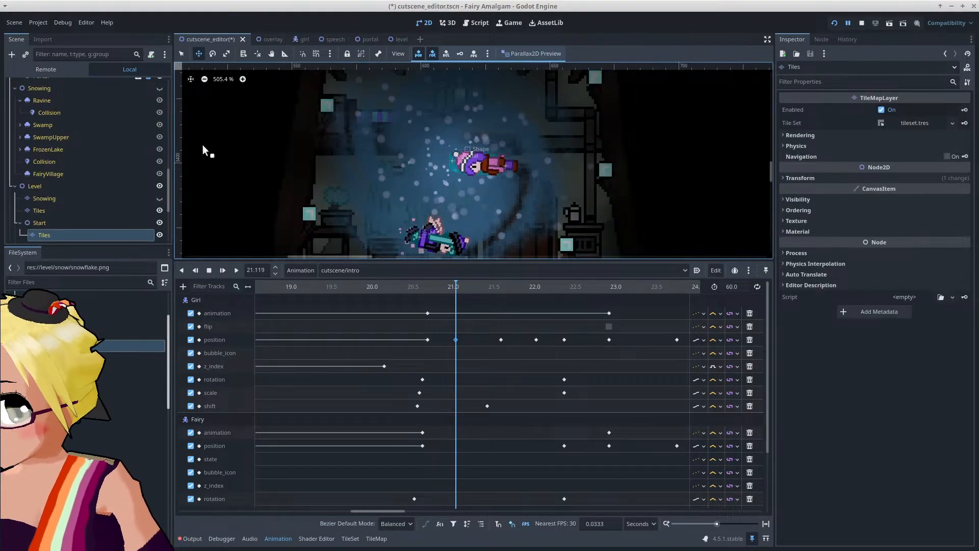
Step: Select the Girl node and move it outward from the portal to x -2407, y 11 px at about 21.1 s
scroll(70, 202, down, 1)
scroll(69, 201, up, 8)
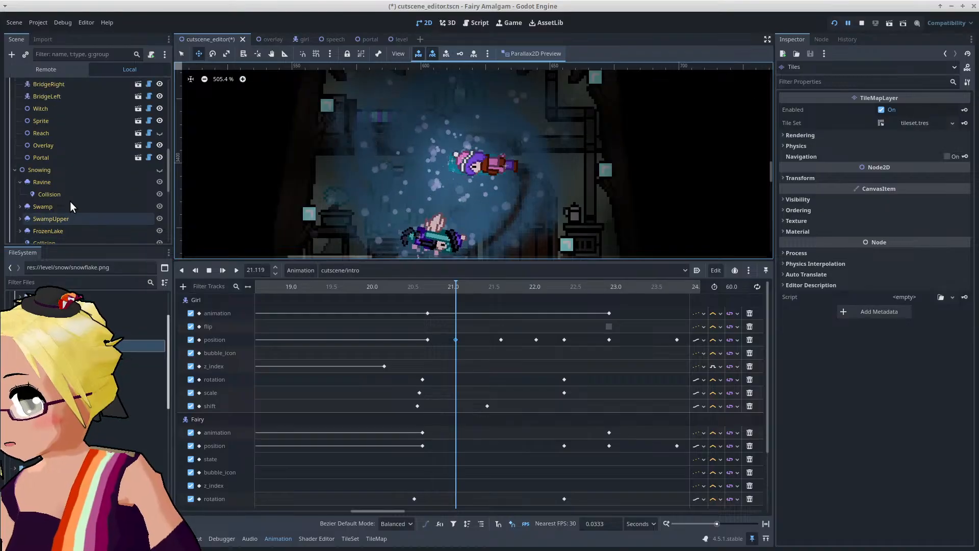
click(61, 152)
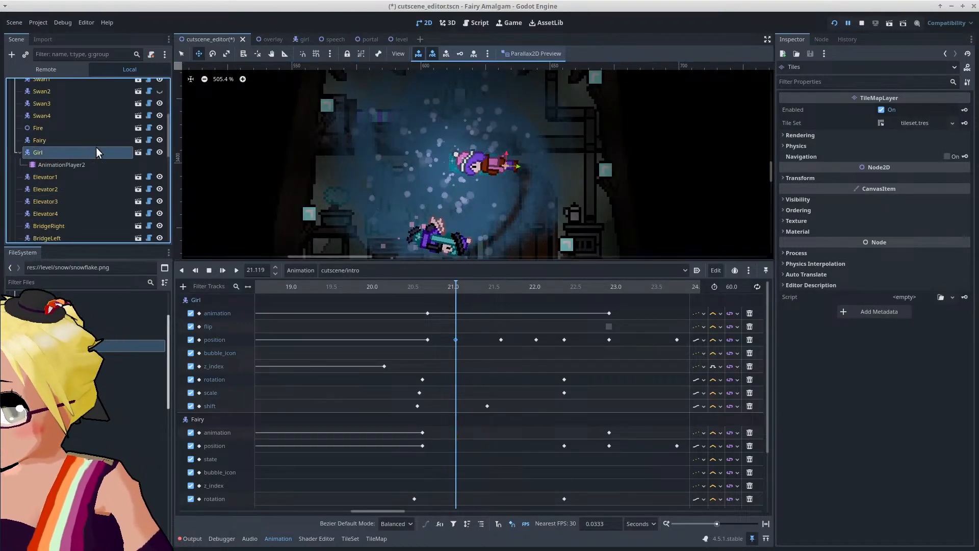
drag(500, 195, 533, 193)
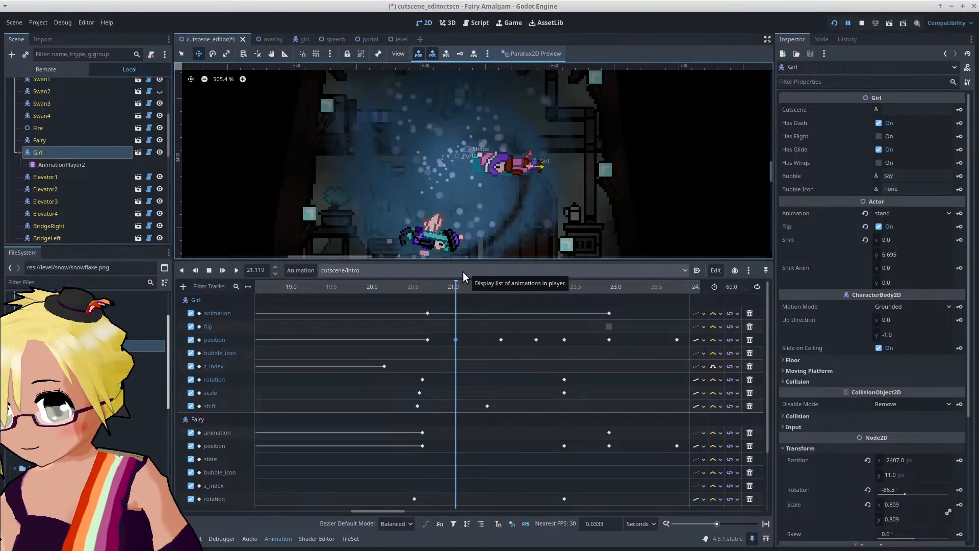
Step: Move the second shift key earlier on both characters, to 20.9667 s for the Girl and 21.0333 s for the Fairy
scroll(474, 189, down, 4)
ctrl+scroll(450, 371, down, 8)
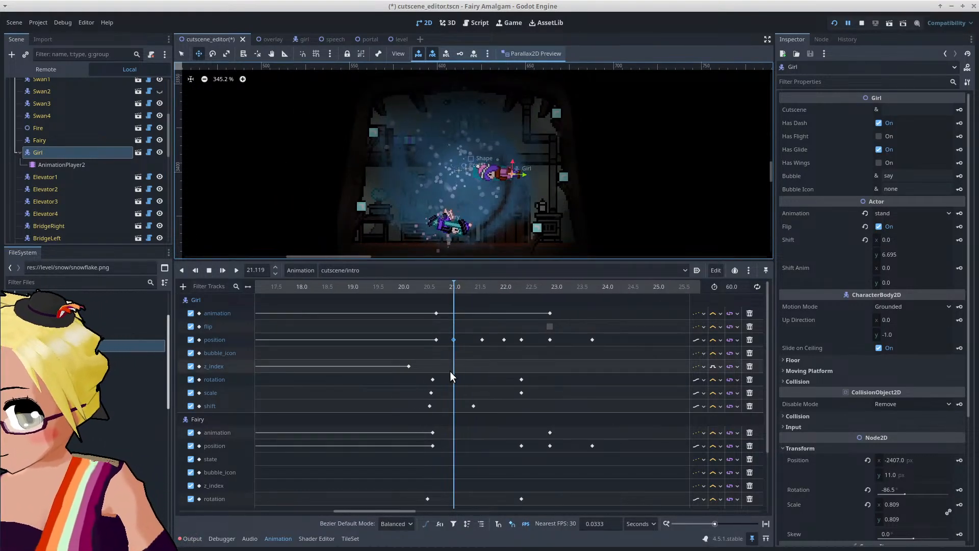
scroll(450, 372, down, 3)
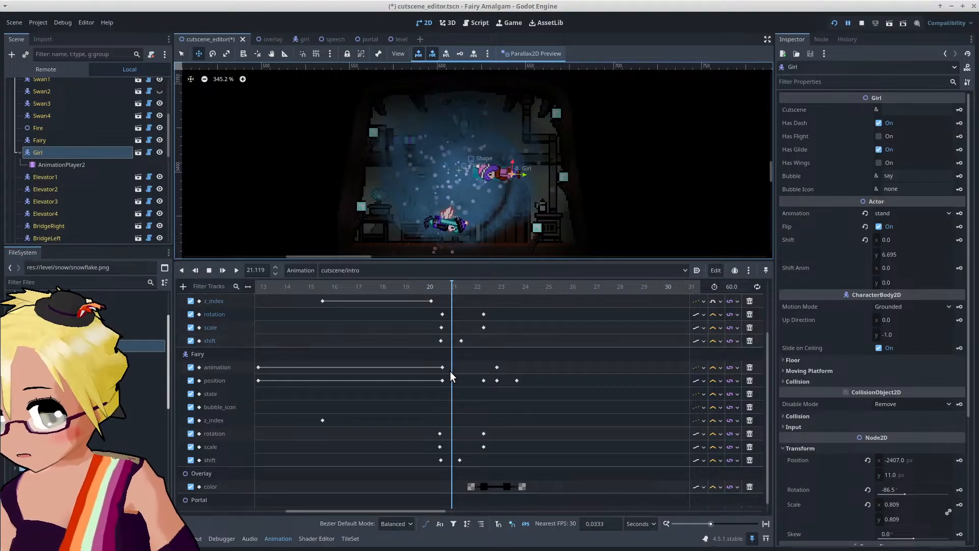
scroll(450, 372, down, 1)
drag(461, 341, 452, 342)
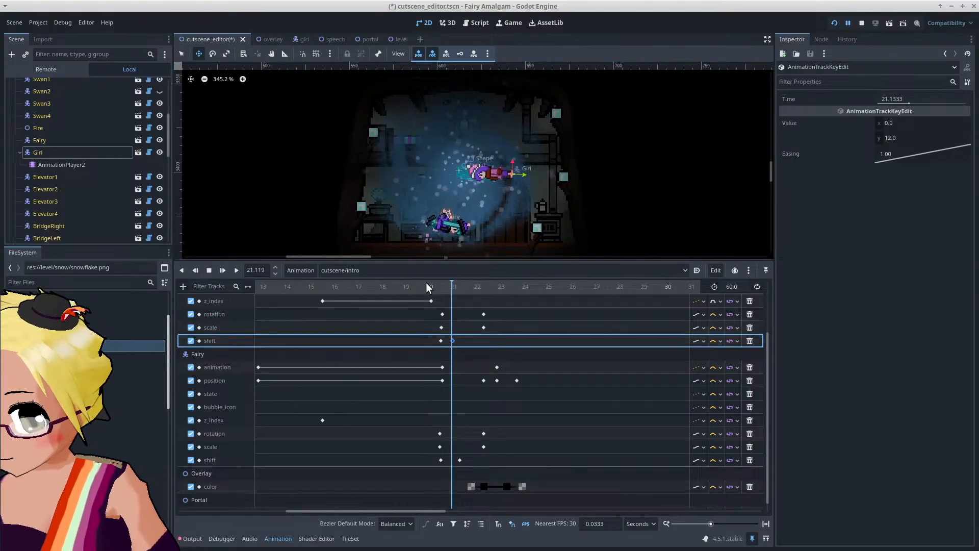
drag(426, 283, 449, 339)
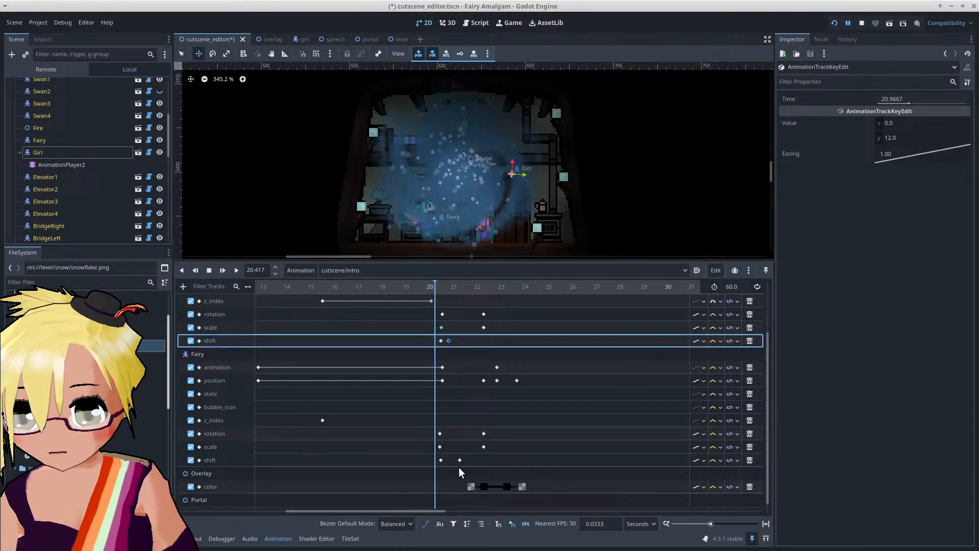
drag(459, 460, 447, 461)
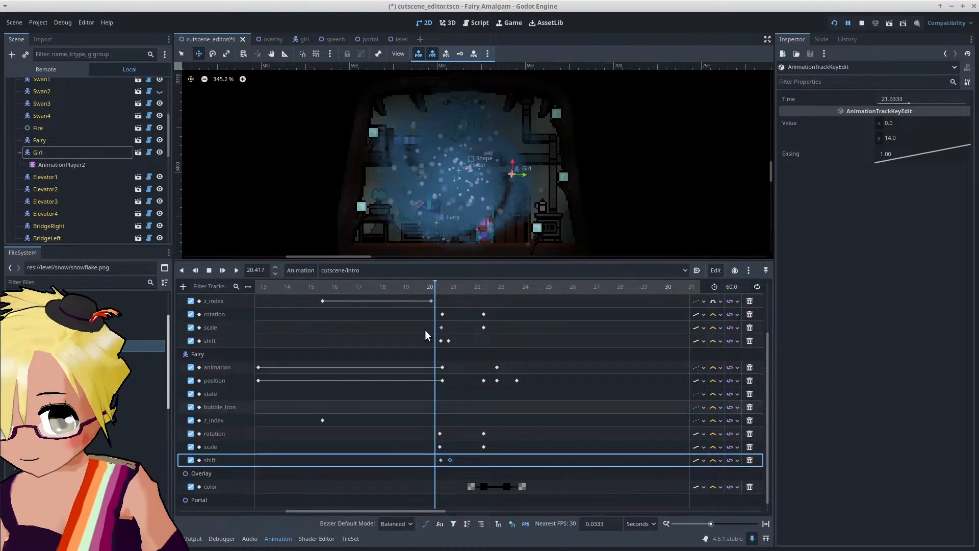
Step: Scrub through the start of the swirl up to about 21.2 s to check the retimed shift keys
drag(428, 286, 454, 325)
scroll(455, 324, up, 4)
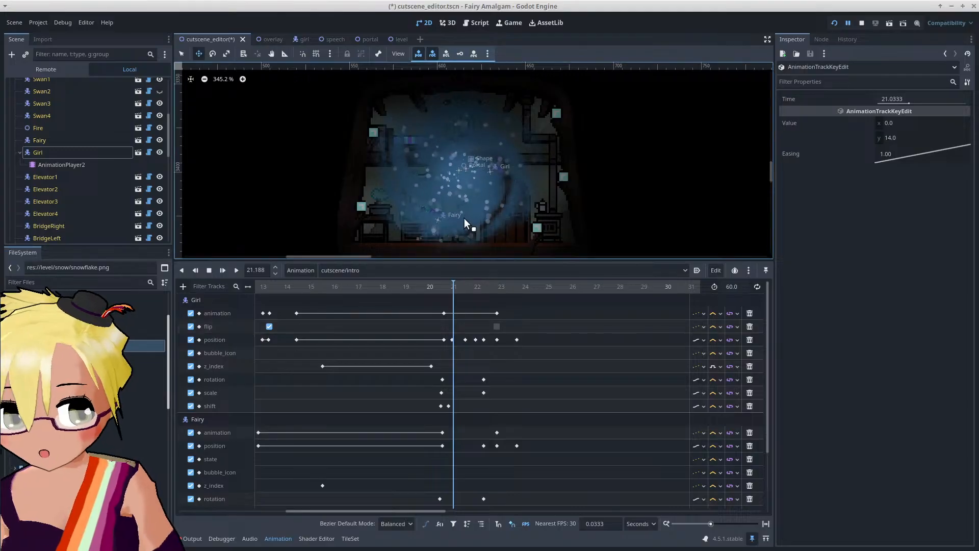
mouse_move(439, 292)
mouse_down()
mouse_move(463, 295)
mouse_move(444, 294)
mouse_up()
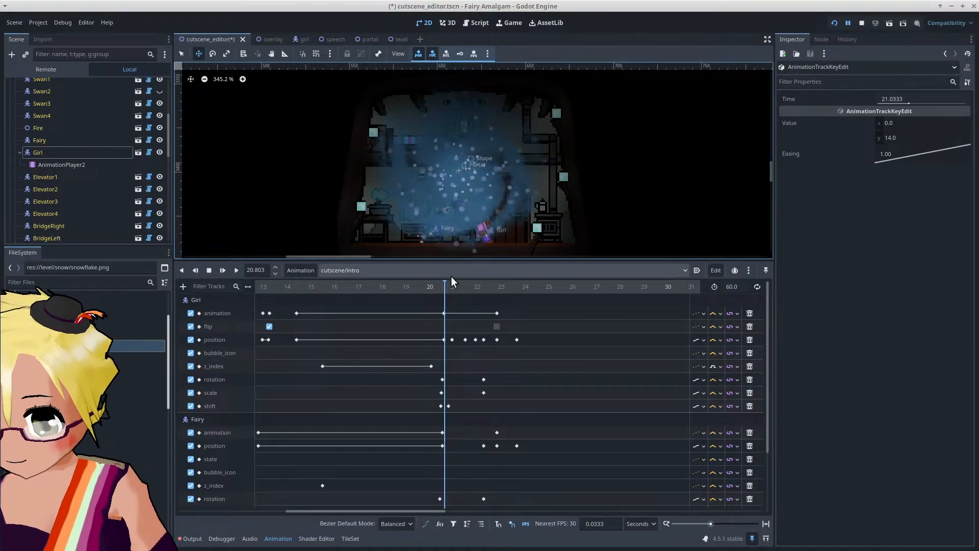
drag(436, 285, 451, 288)
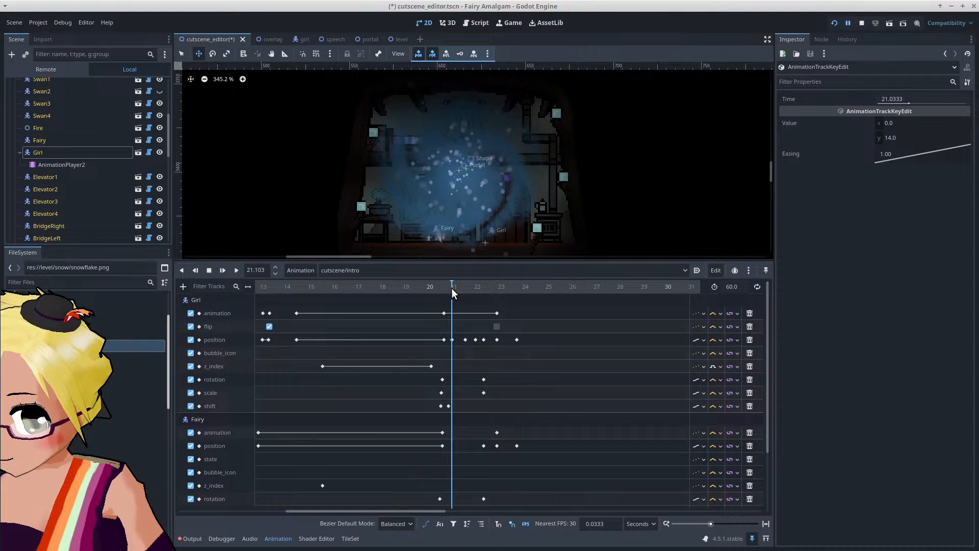
Step: Move the Girl up to x -2439, y -8 px at about 21.66 s and key the position
scroll(471, 218, up, 1)
drag(427, 291, 465, 306)
click(465, 340)
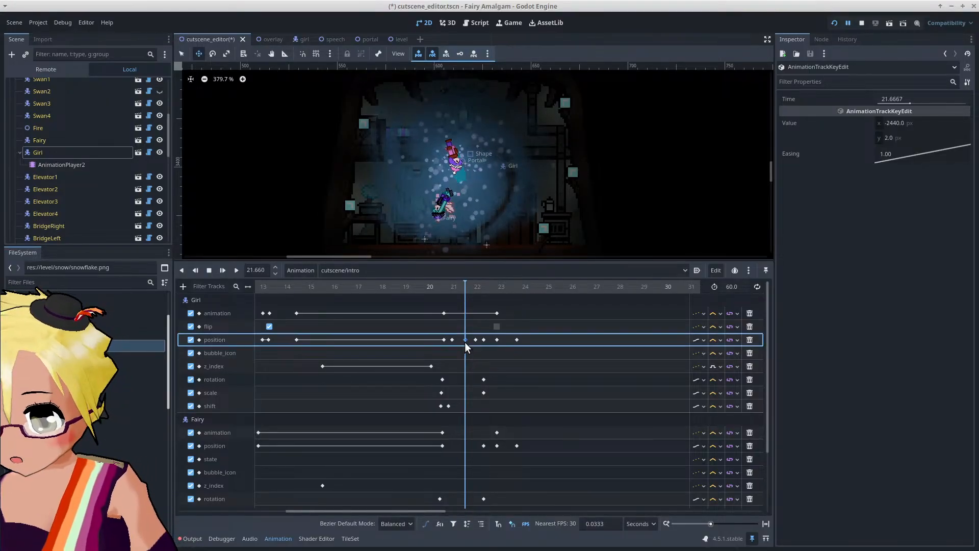
scroll(457, 151, up, 3)
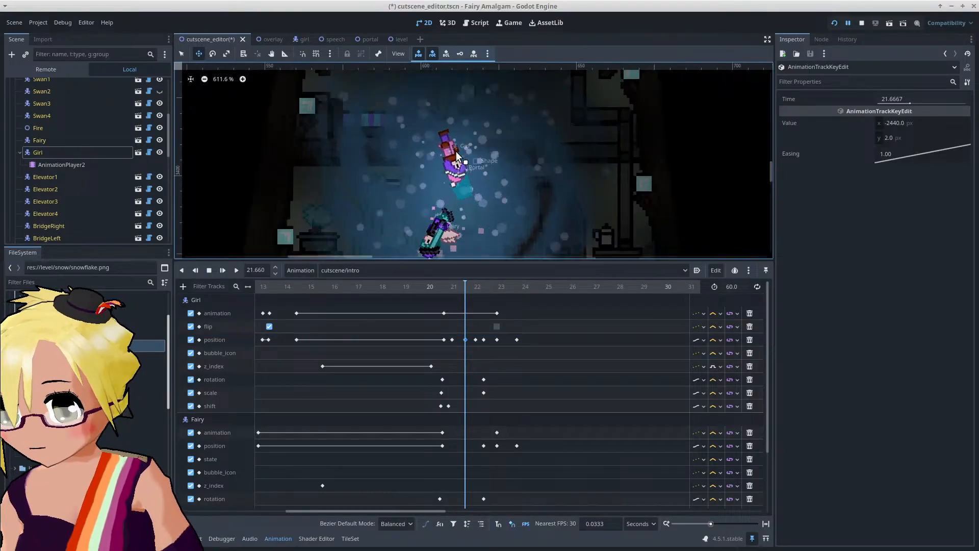
click(112, 152)
drag(439, 166, 452, 128)
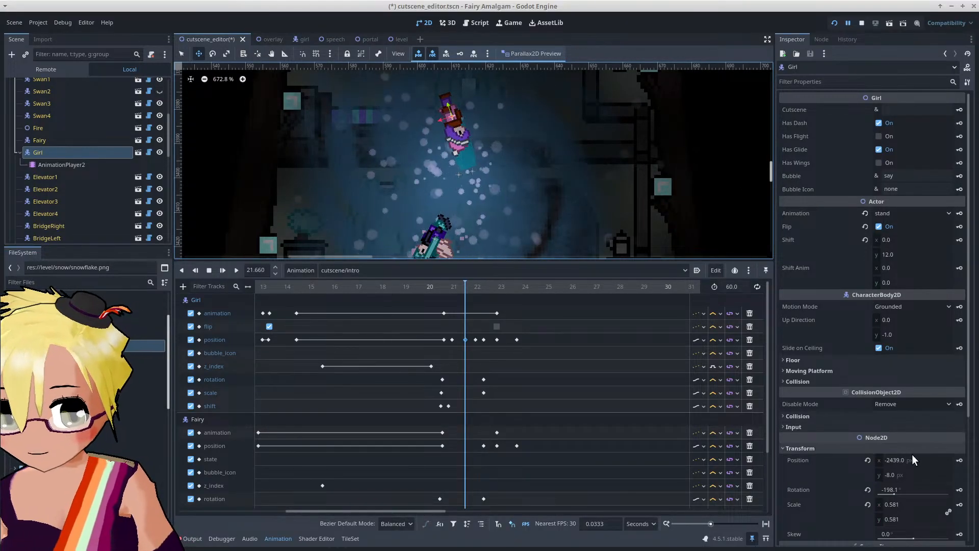
click(959, 460)
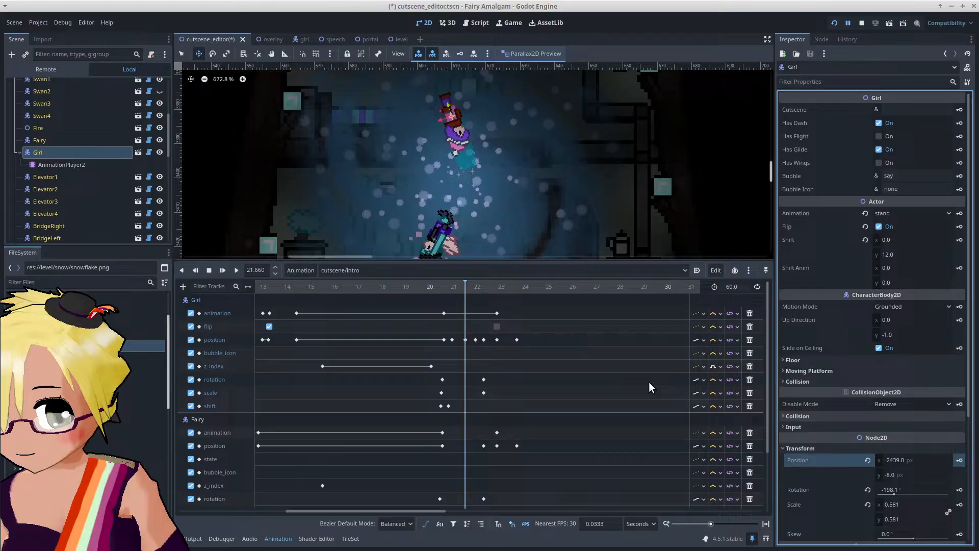
Step: Move the Girl's older position key to 21.8333 s, scrub the motion, and delete the newly added key near 21.66 s
click(469, 340)
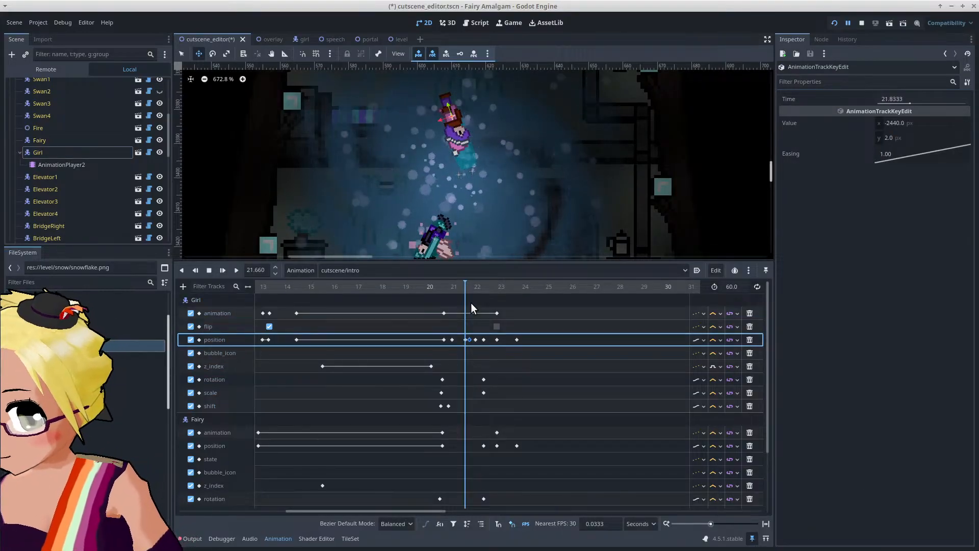
click(470, 289)
mouse_move(470, 289)
mouse_down()
mouse_move(457, 292)
mouse_move(472, 296)
mouse_up()
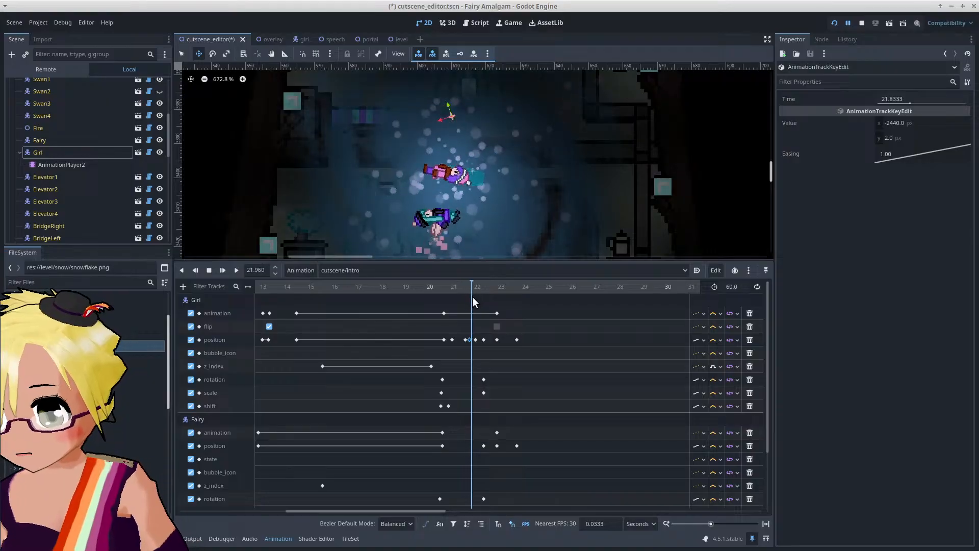
click(464, 340)
key(Delete)
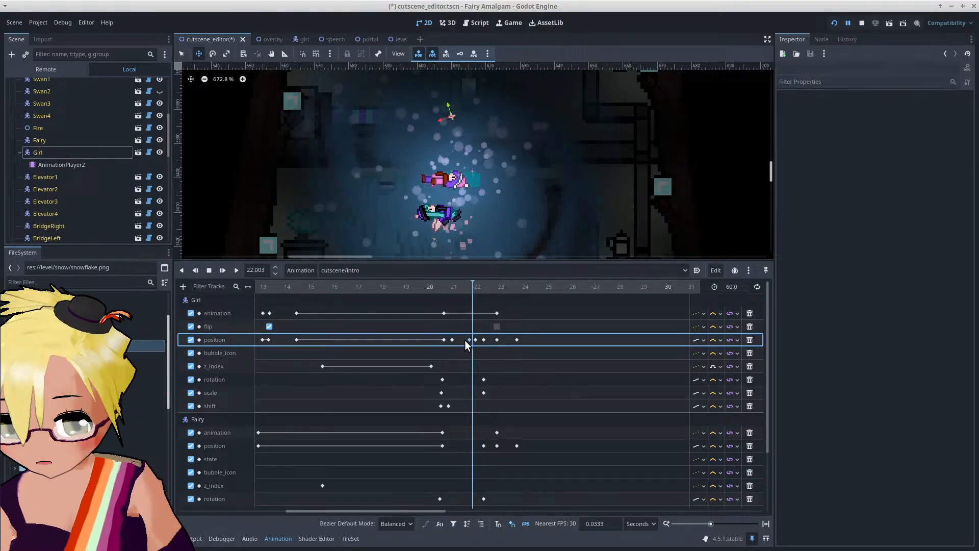
Step: Delete the Girl's old position key near 21.6 s and key a new position of x -2440, y -8 px at about 21.64 s
drag(469, 339, 463, 340)
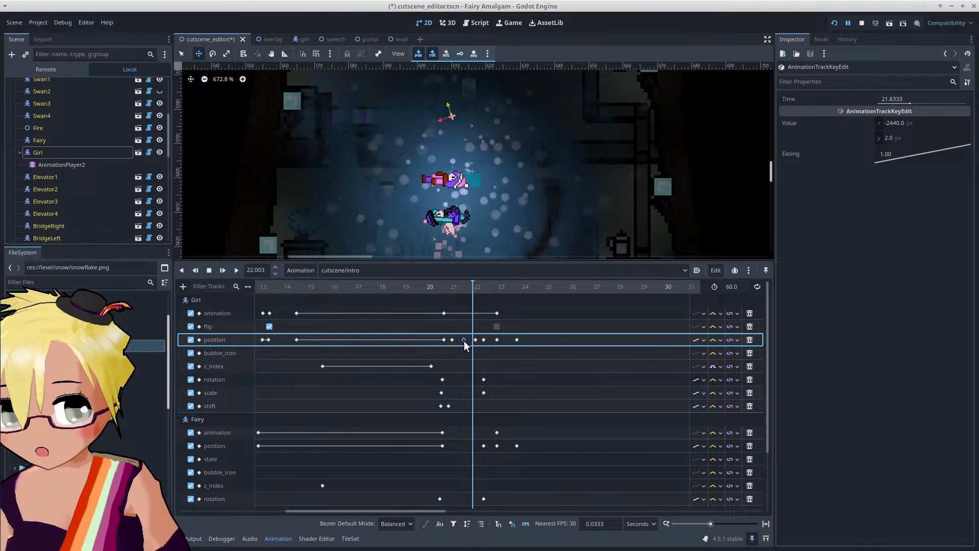
click(454, 292)
drag(456, 293, 464, 296)
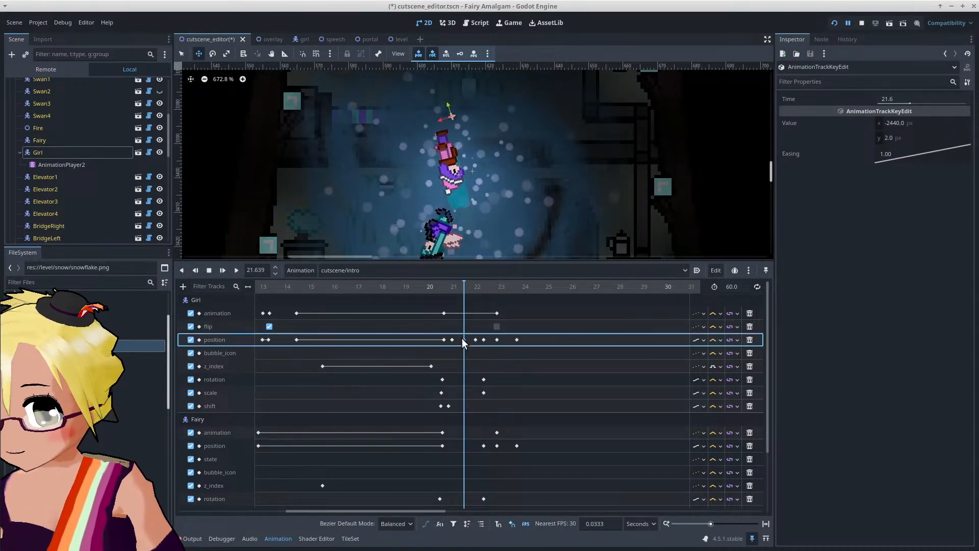
key(Delete)
click(118, 154)
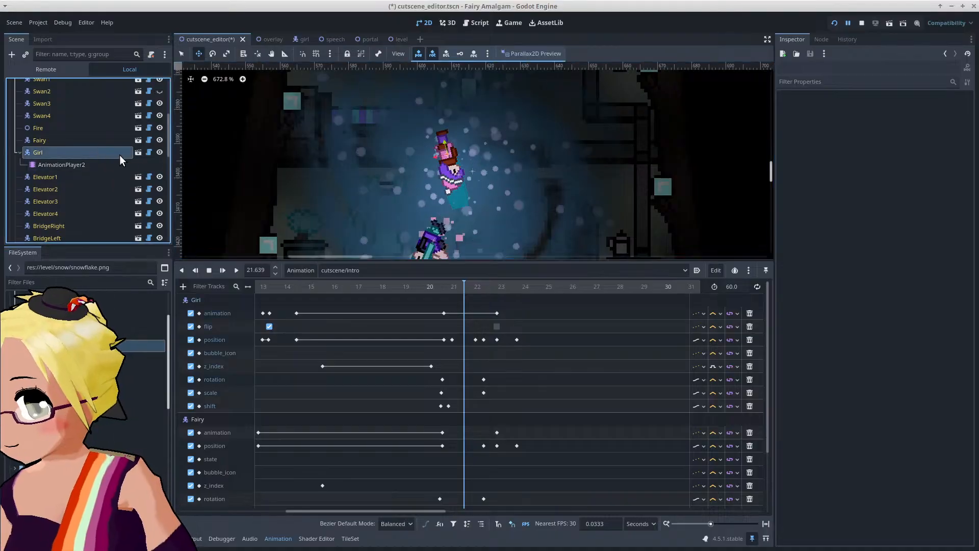
drag(447, 182, 447, 145)
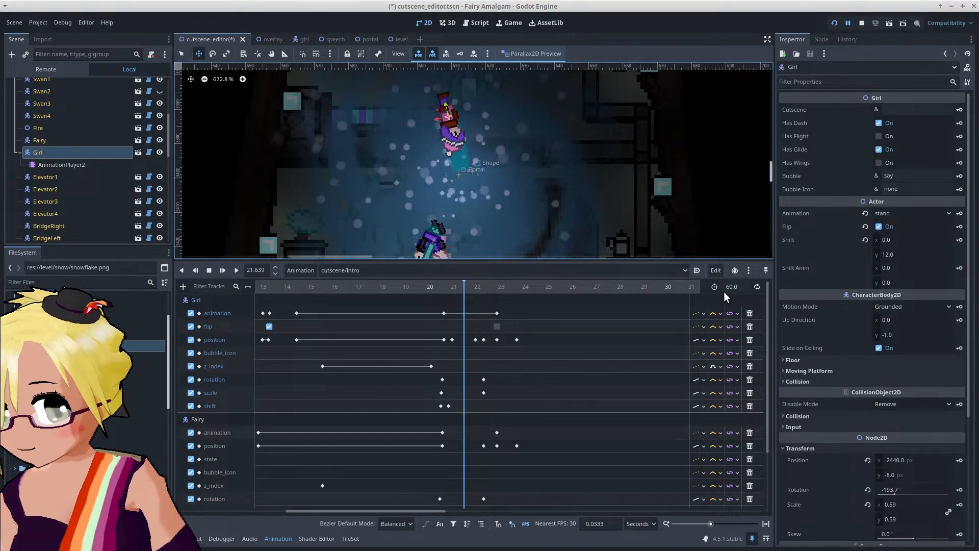
click(959, 460)
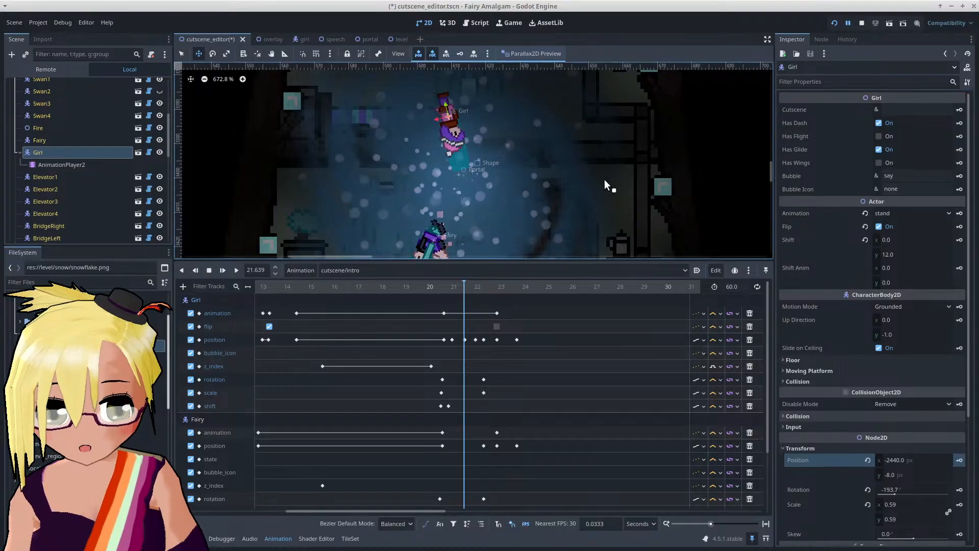
Step: Set the X value of the Girl's 21.11 s position key to -2410 px and scrub through the swirl to check the path
scroll(576, 171, down, 3)
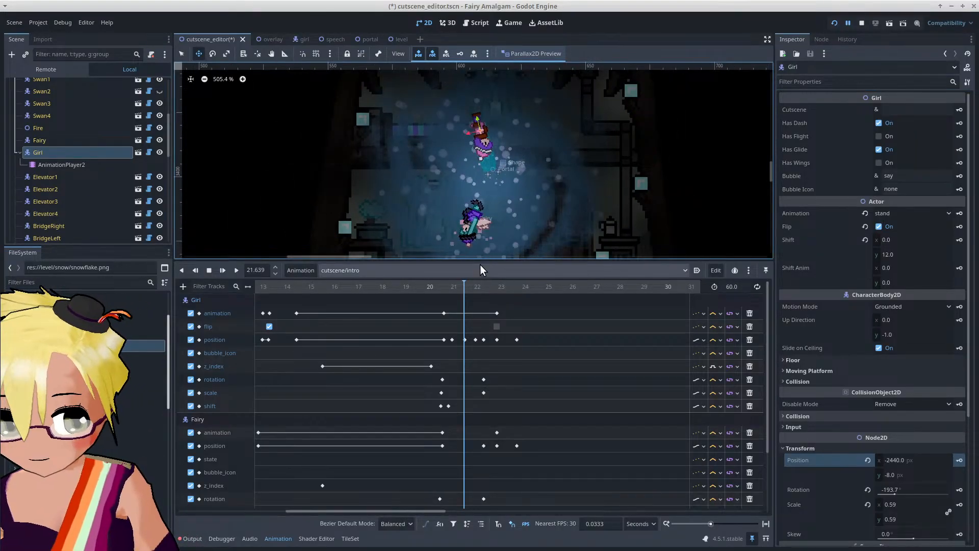
drag(466, 284, 431, 300)
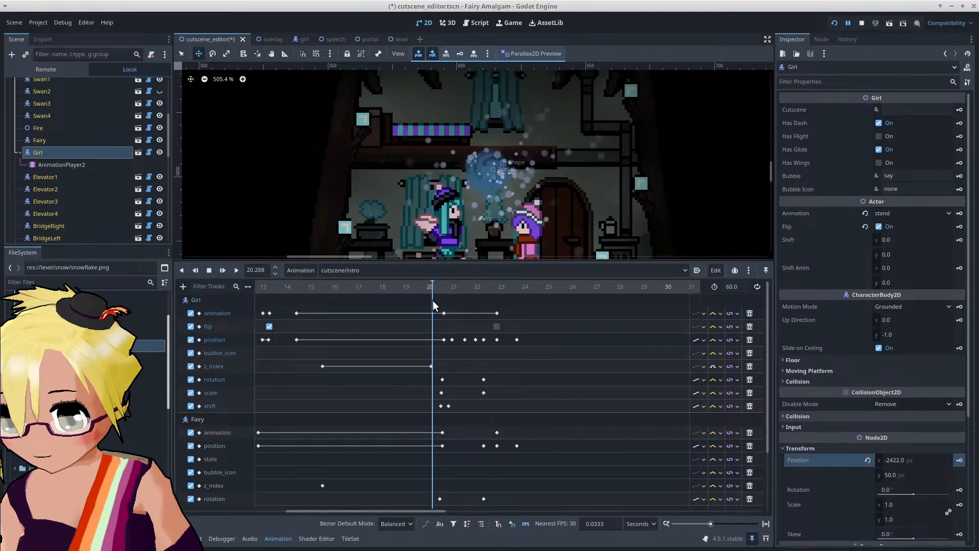
click(452, 340)
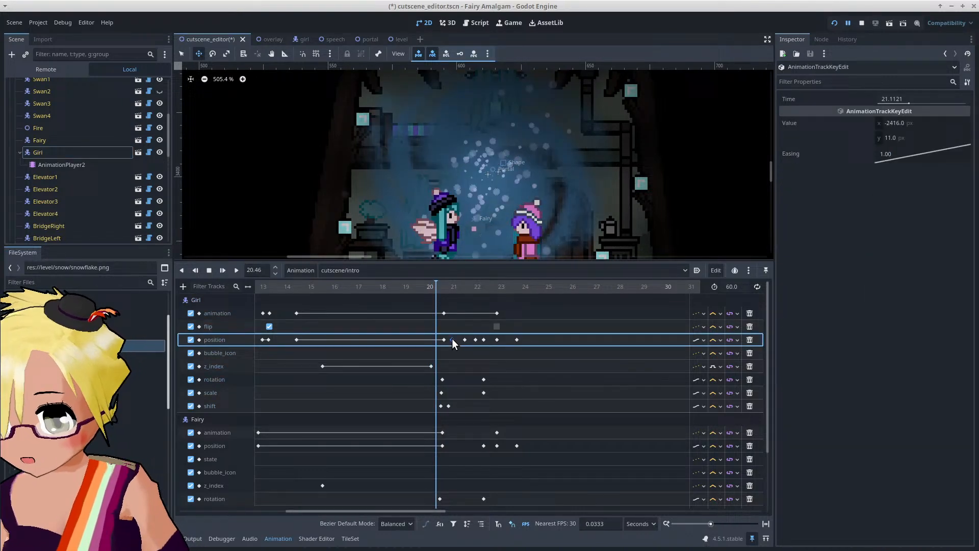
click(910, 123)
key(Delete)
text(0)
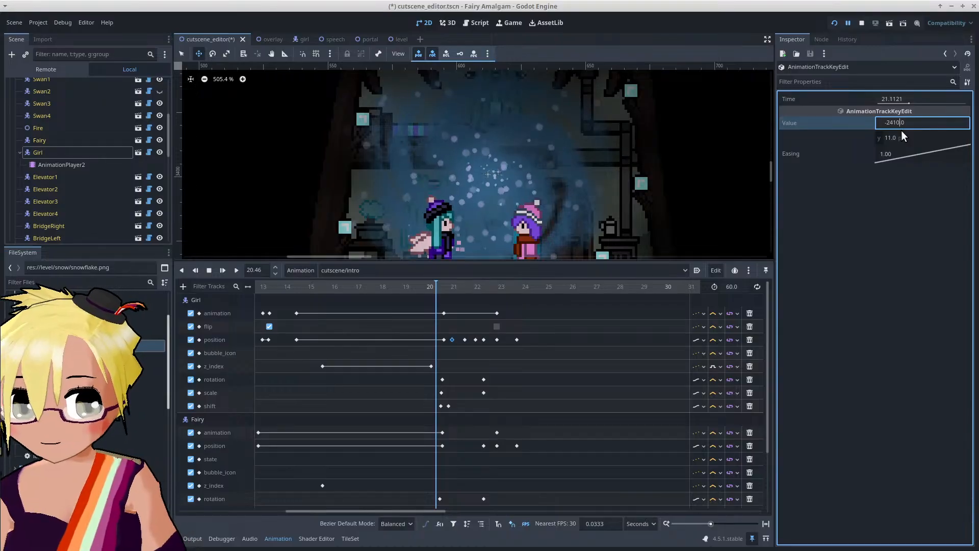
click(524, 258)
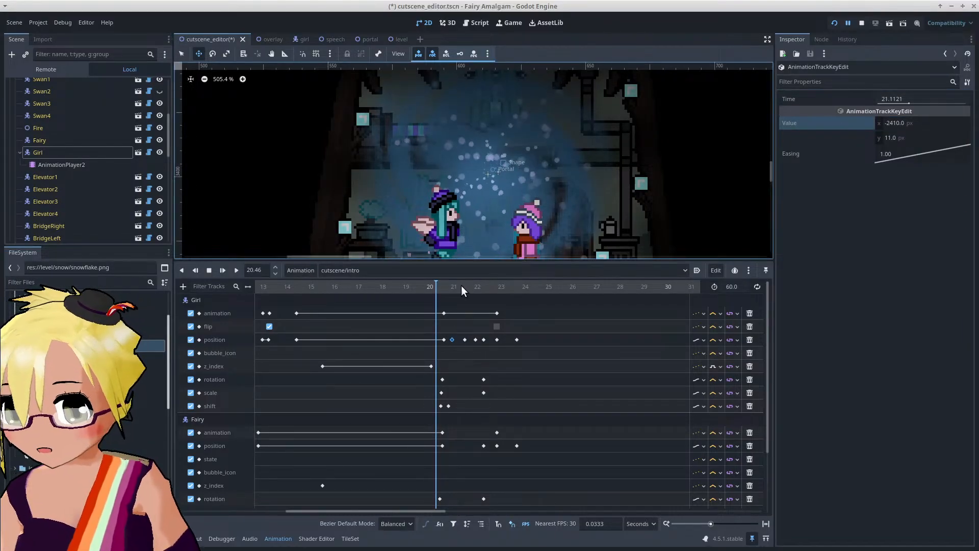
drag(437, 284, 458, 305)
scroll(525, 174, up, 2)
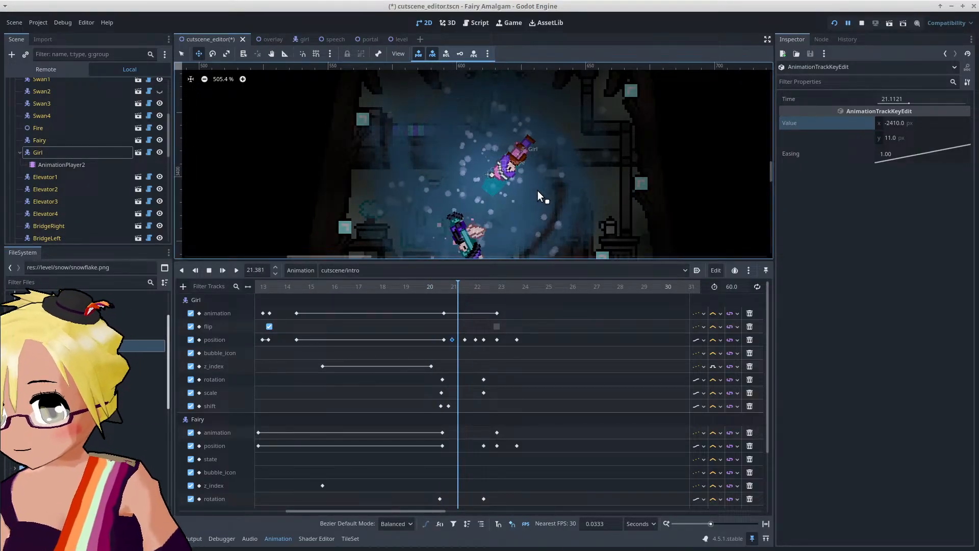
Step: Move the Girl to x -2420, y -6 px at about 21.38 s and key the position
click(520, 149)
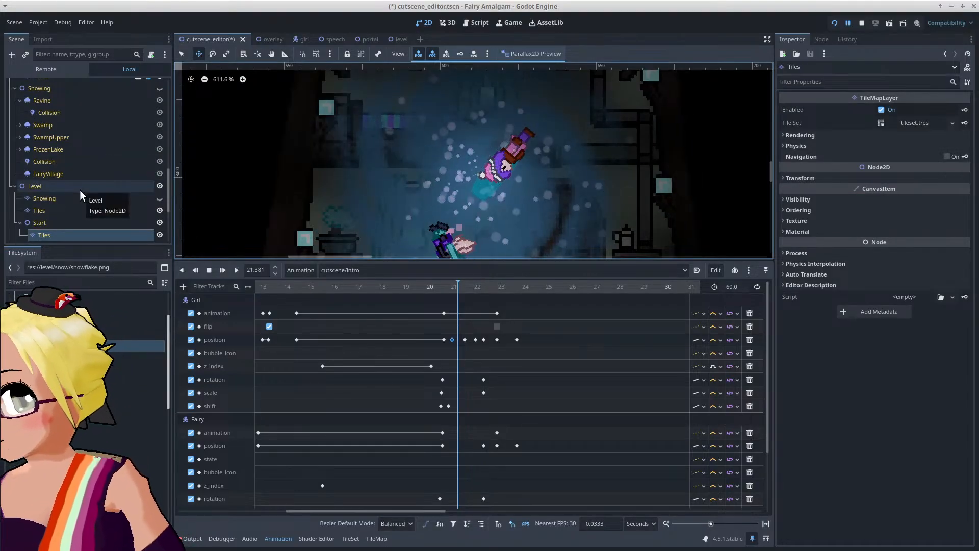
scroll(100, 151, up, 10)
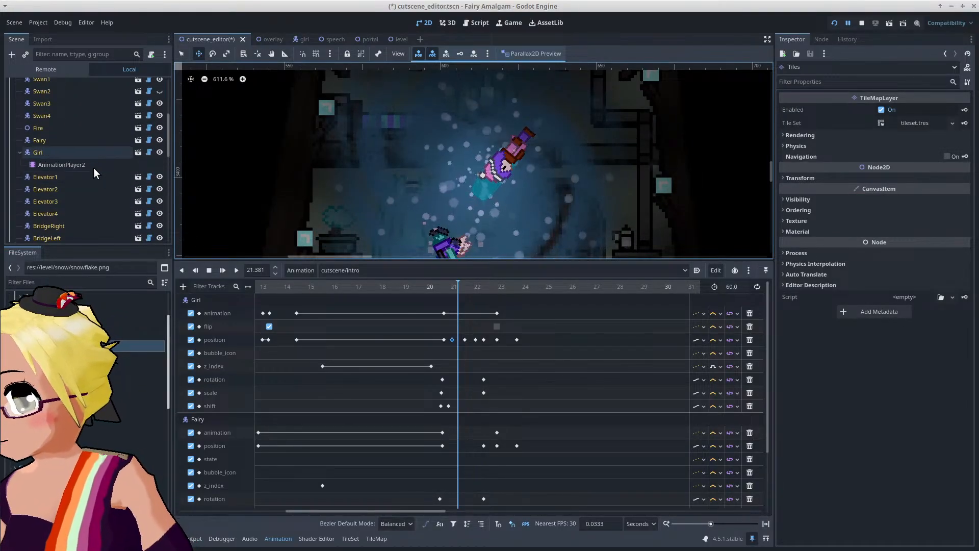
click(482, 149)
drag(504, 171, 521, 148)
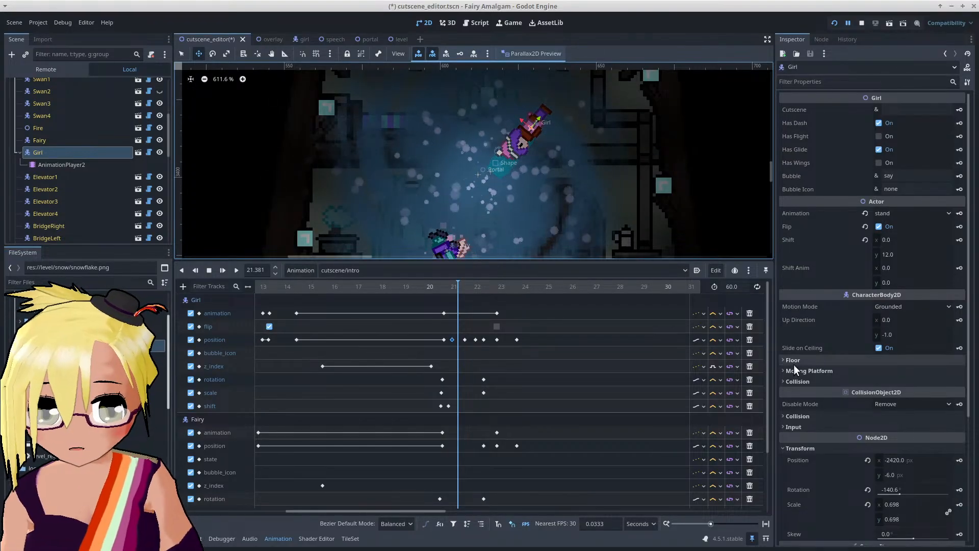
click(960, 461)
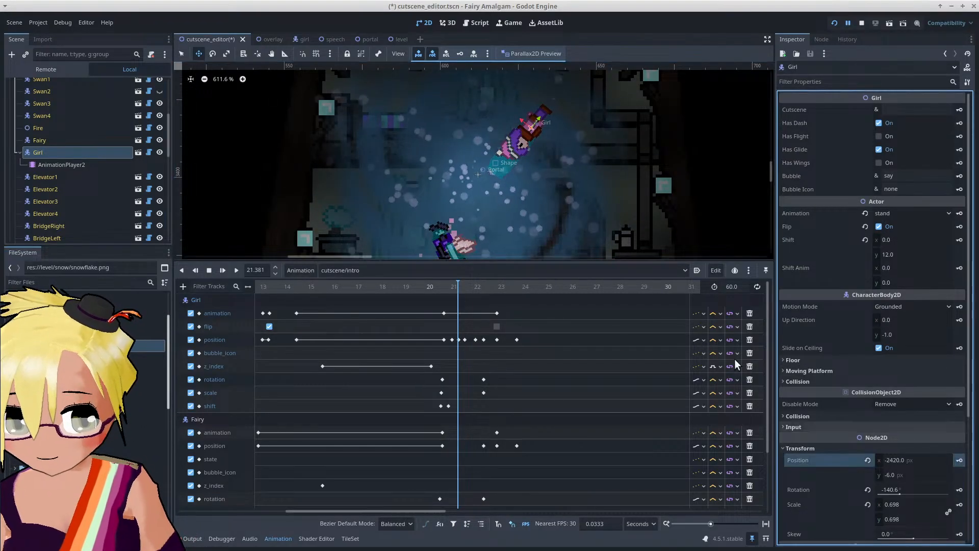
Step: Scrub through the swirl and set the X value of the Girl's 22.1 s position key to -2450 px
click(444, 289)
drag(446, 292, 485, 345)
scroll(494, 357, down, 3)
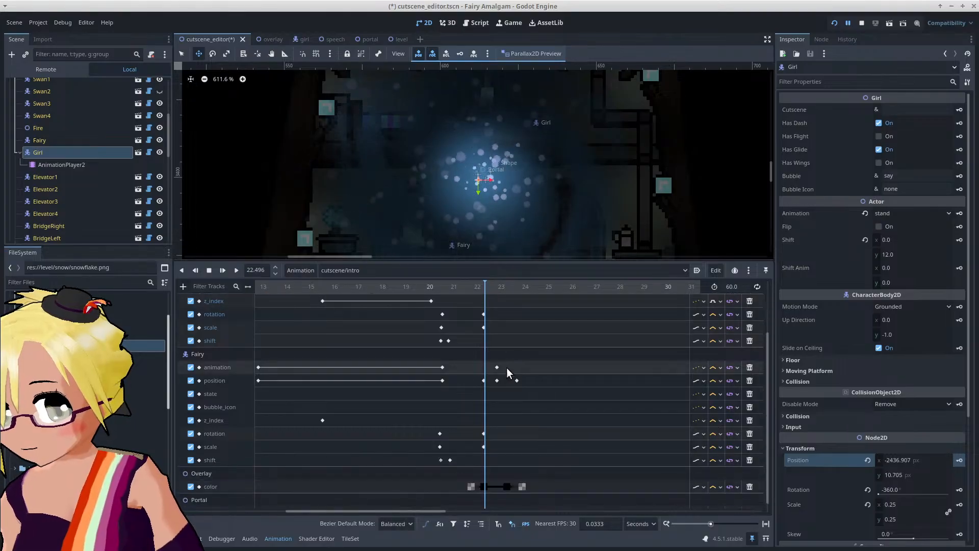
scroll(501, 314, up, 2)
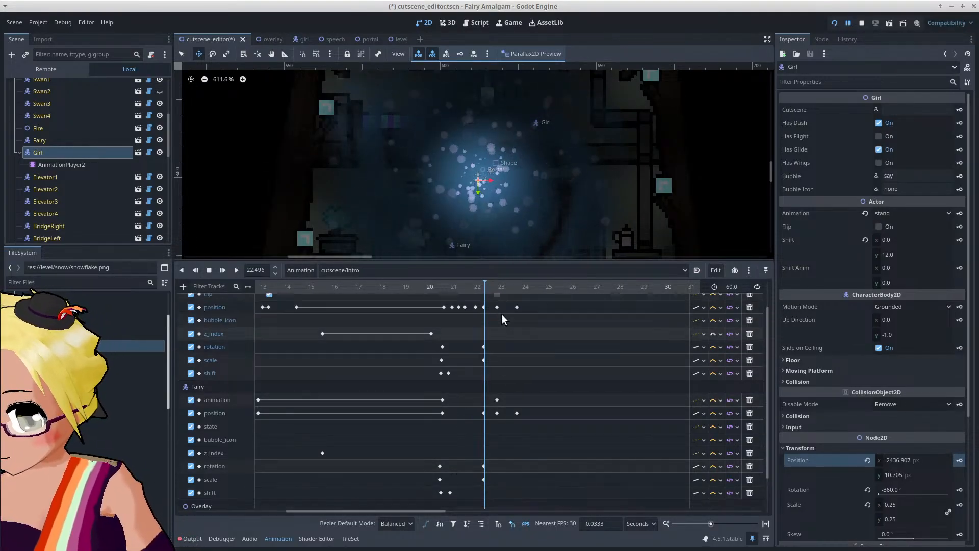
scroll(458, 324, up, 2)
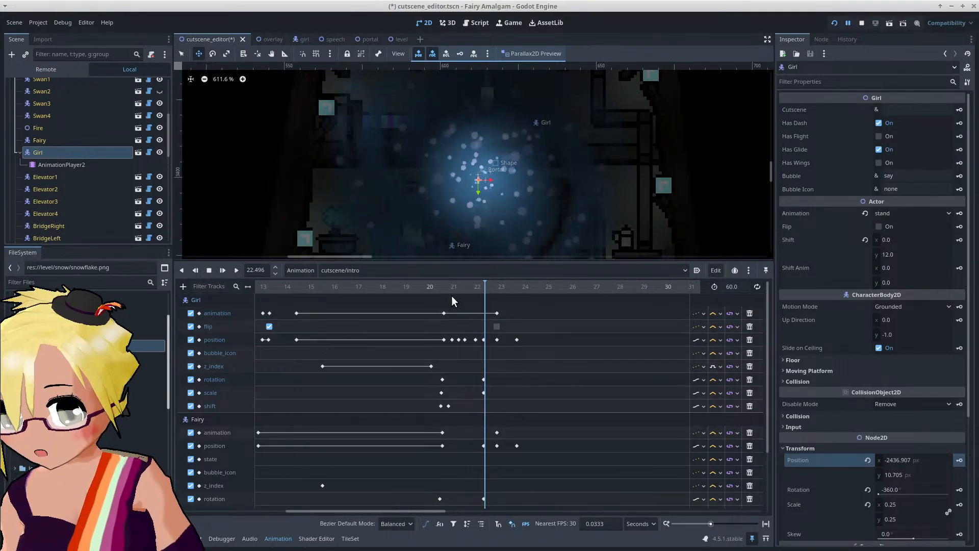
drag(442, 287, 475, 304)
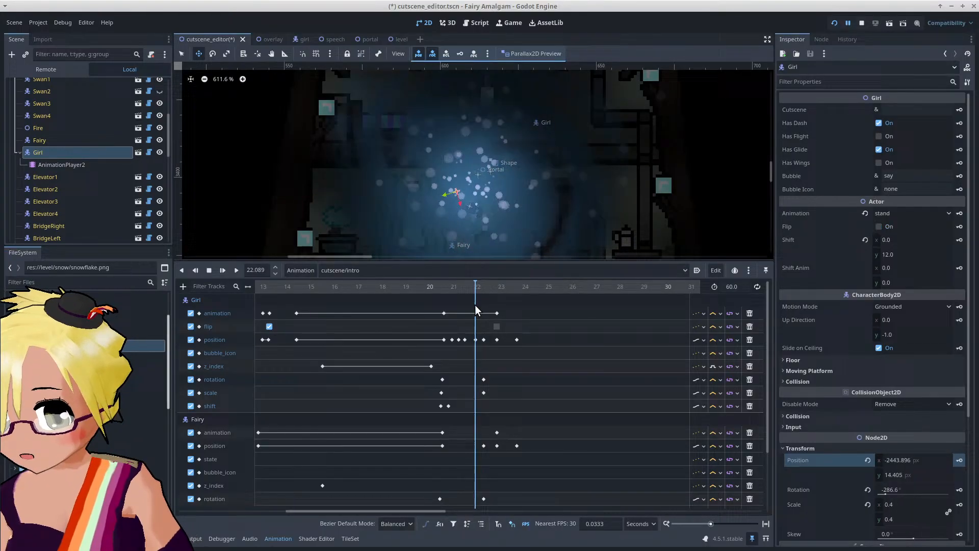
click(476, 340)
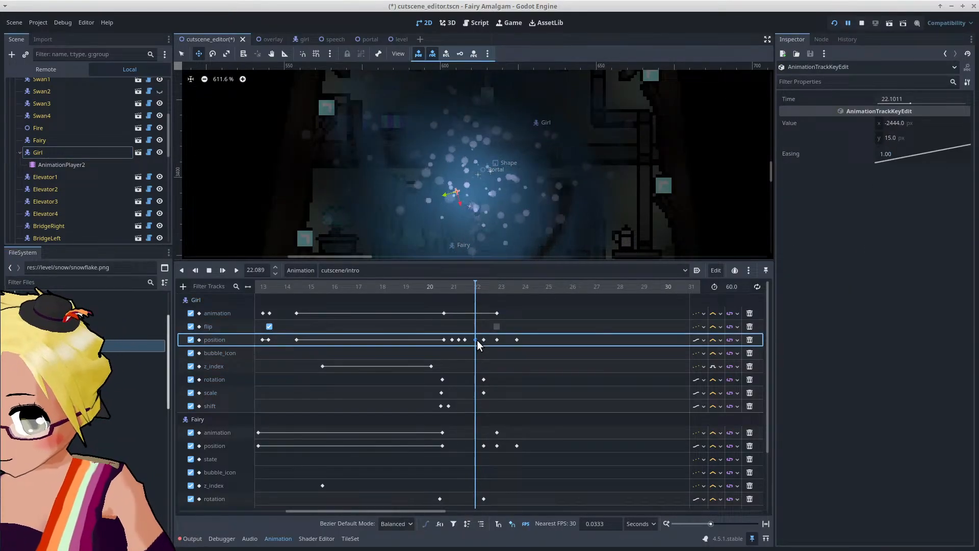
click(910, 127)
click(920, 126)
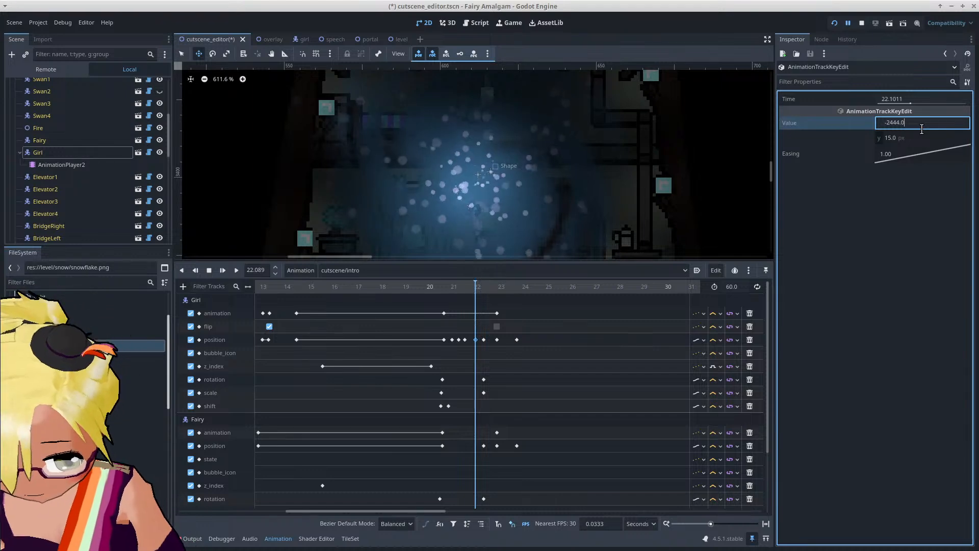
text(-)
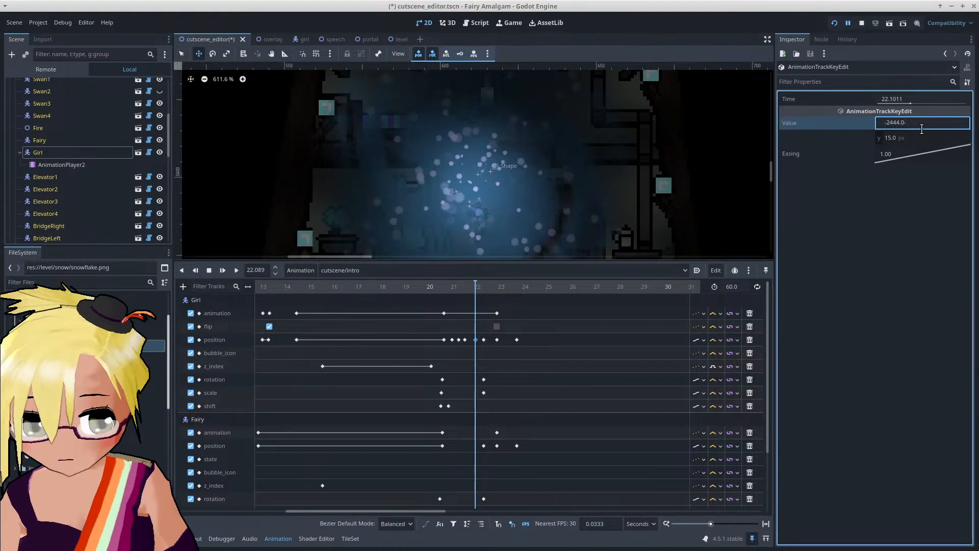
text(6)
key(Return)
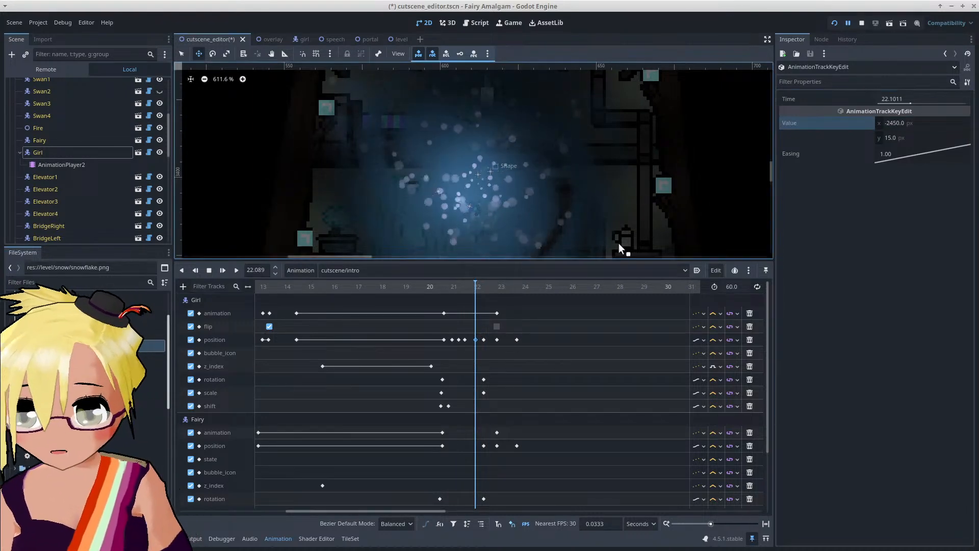
Step: Play back the swirl from about 20 s and move the Girl's position key near 22.43 s to 22.6667 s
click(441, 286)
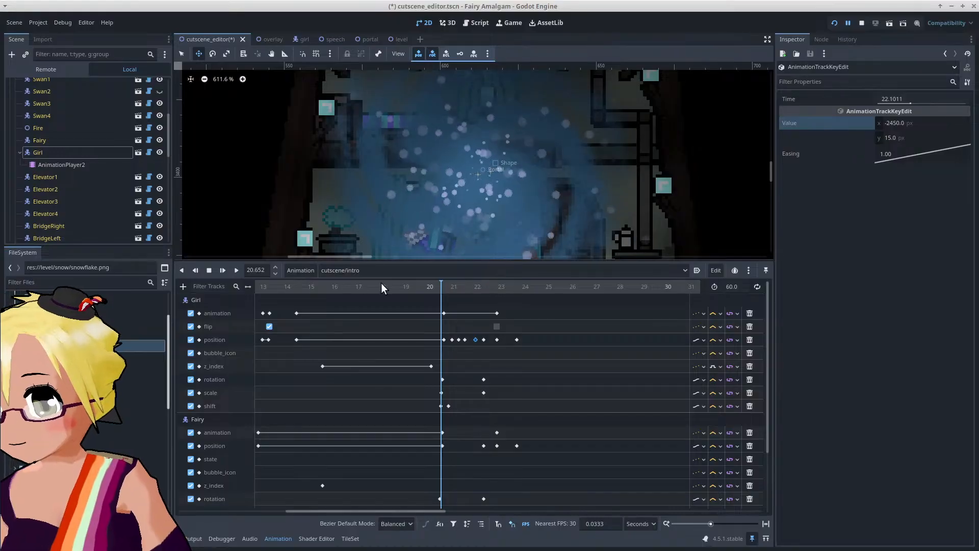
click(424, 287)
click(236, 270)
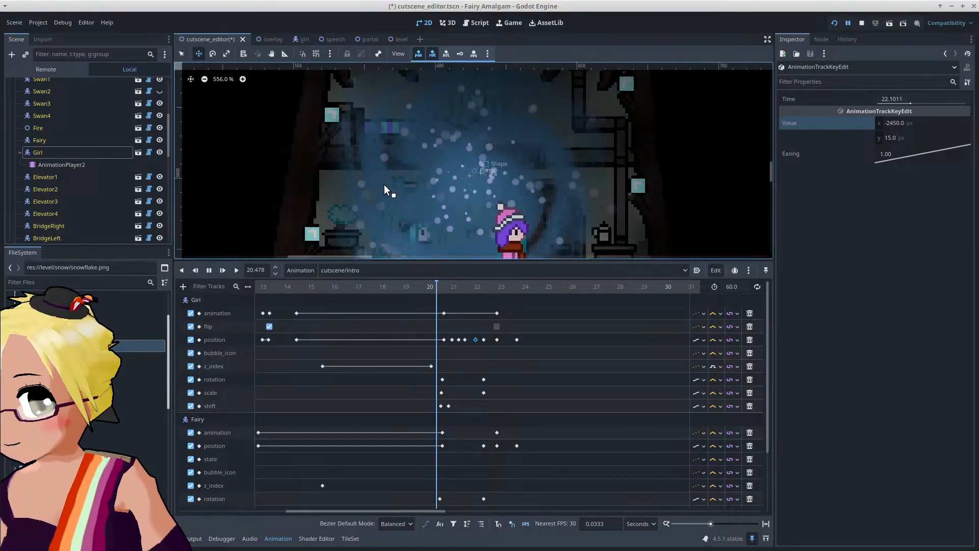
scroll(384, 185, down, 2)
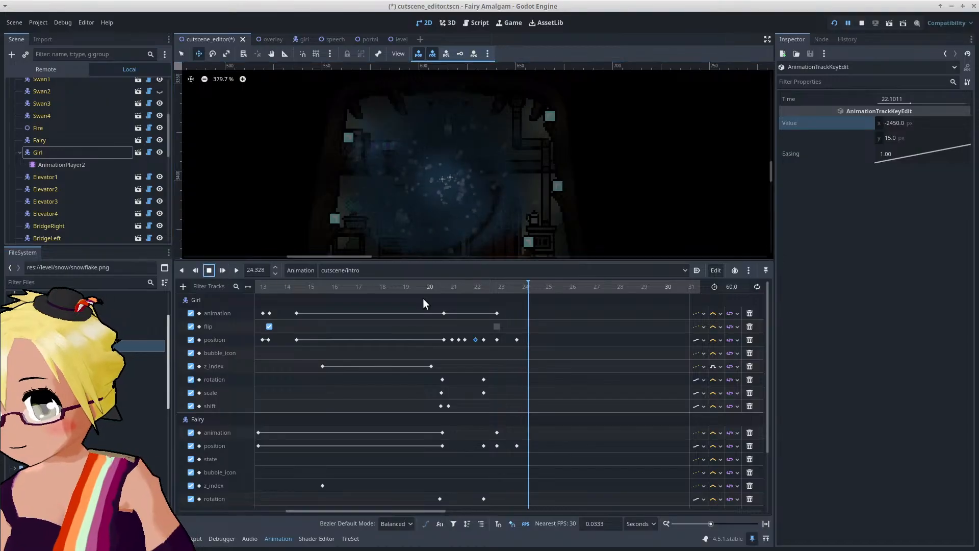
drag(454, 287, 484, 296)
scroll(494, 361, down, 3)
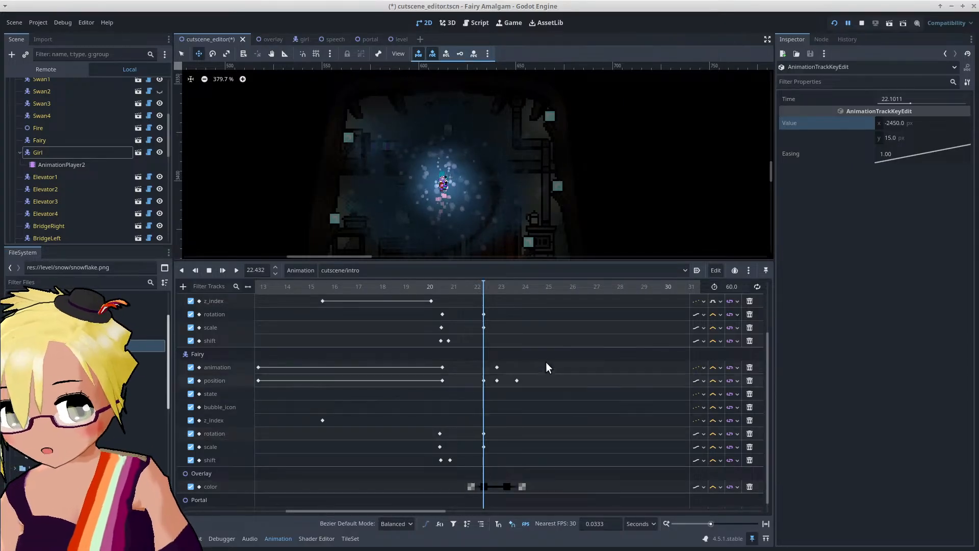
scroll(531, 337, up, 3)
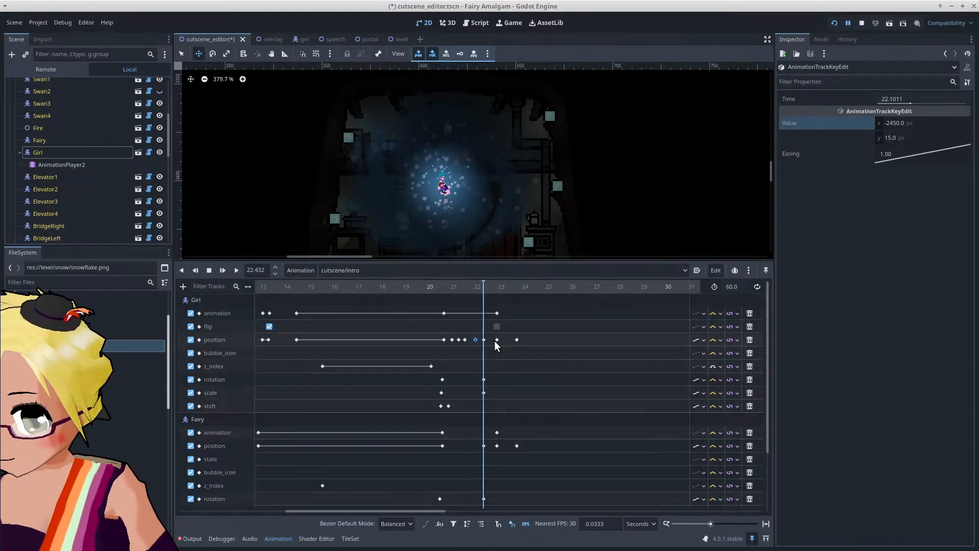
drag(482, 340, 488, 340)
Step: Move the Girl to x -2439, y 18 px at about 22.35 s and key the position
scroll(473, 185, up, 2)
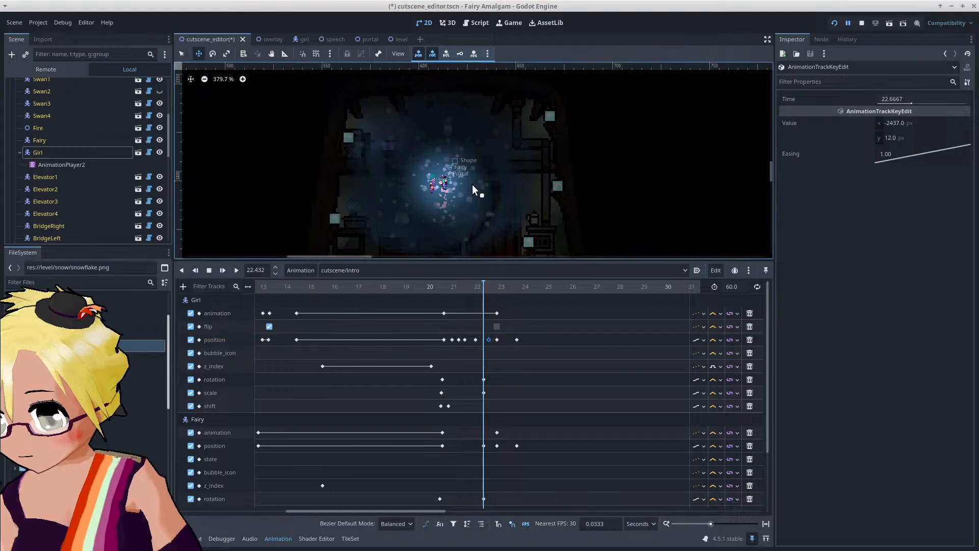
scroll(460, 185, up, 8)
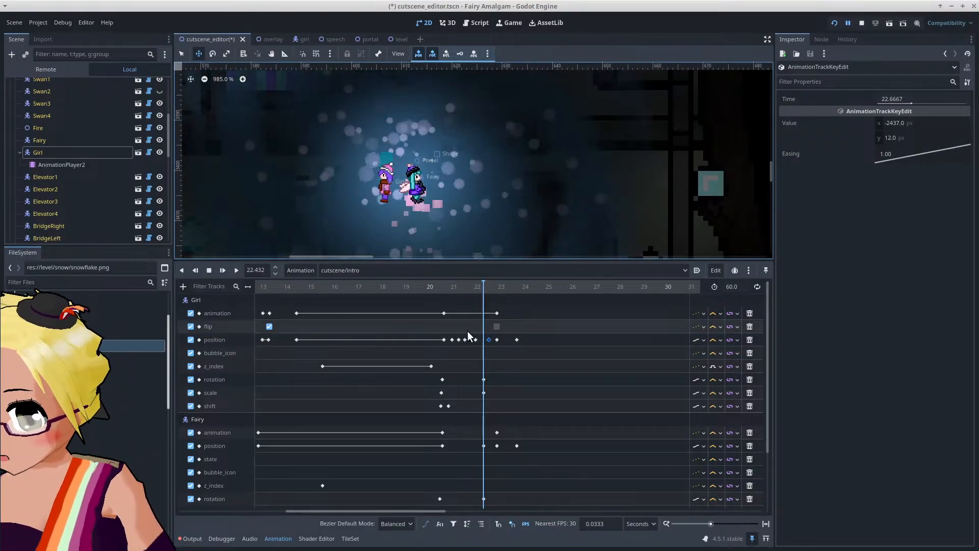
mouse_move(484, 289)
mouse_down()
mouse_move(427, 292)
mouse_move(480, 300)
mouse_up()
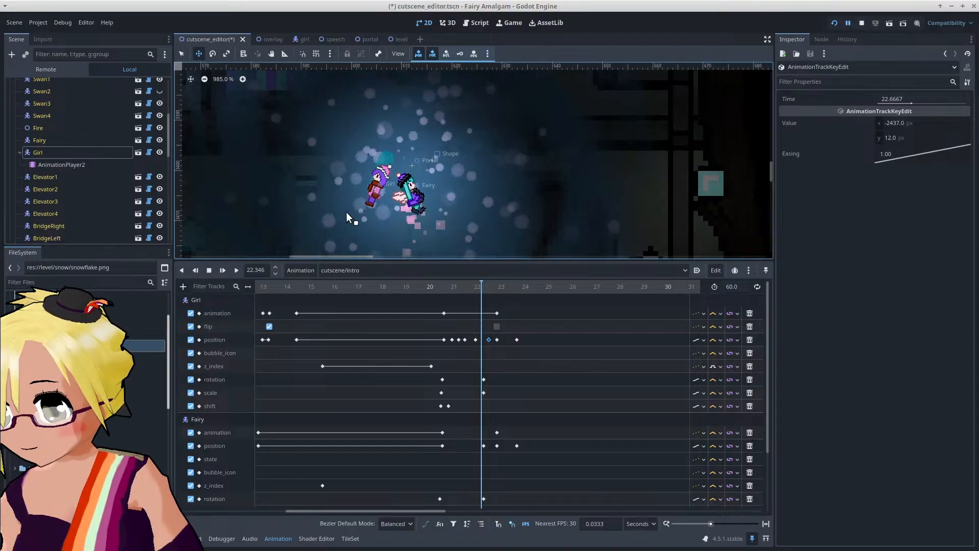
click(75, 152)
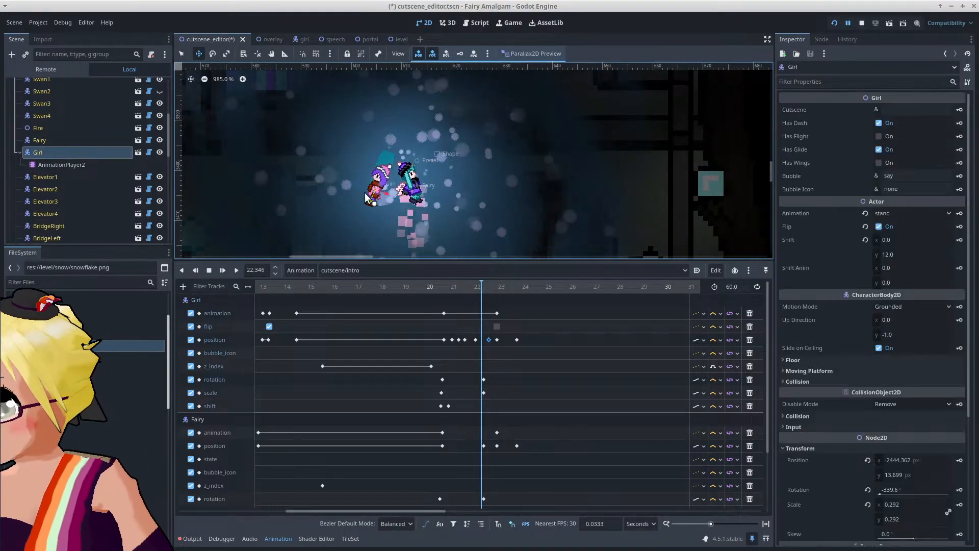
drag(377, 197, 404, 219)
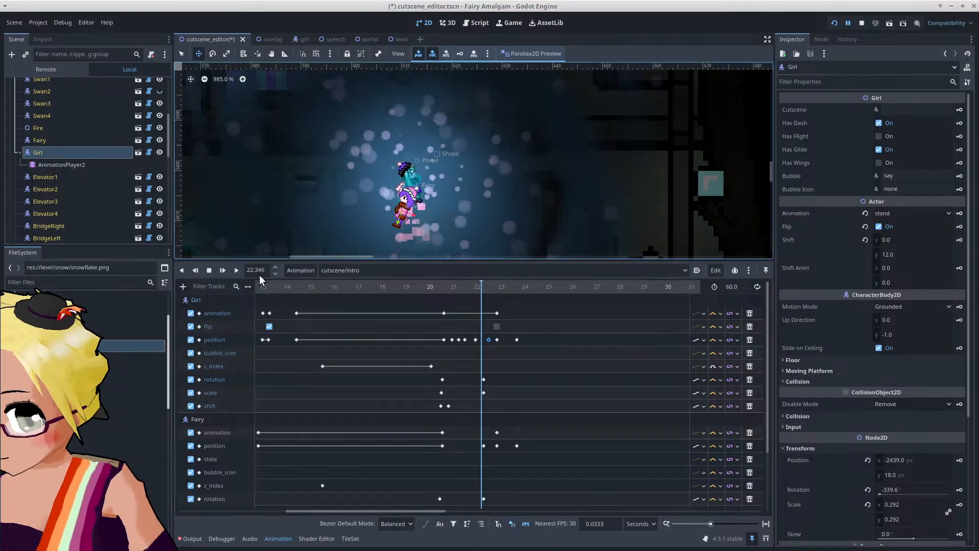
click(960, 460)
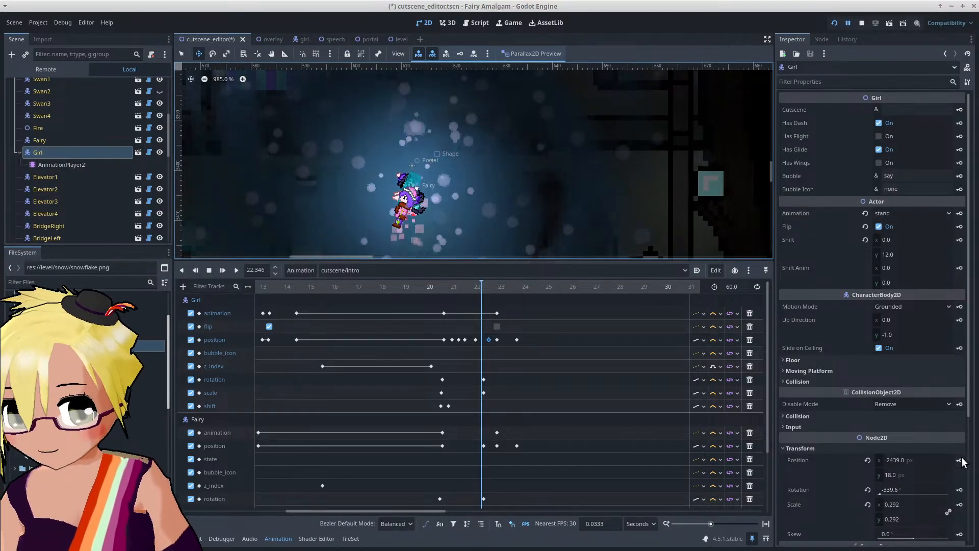
Step: Set the X value of the Girl's 22.6667 s position key to -2432 px
drag(482, 289, 490, 289)
click(489, 339)
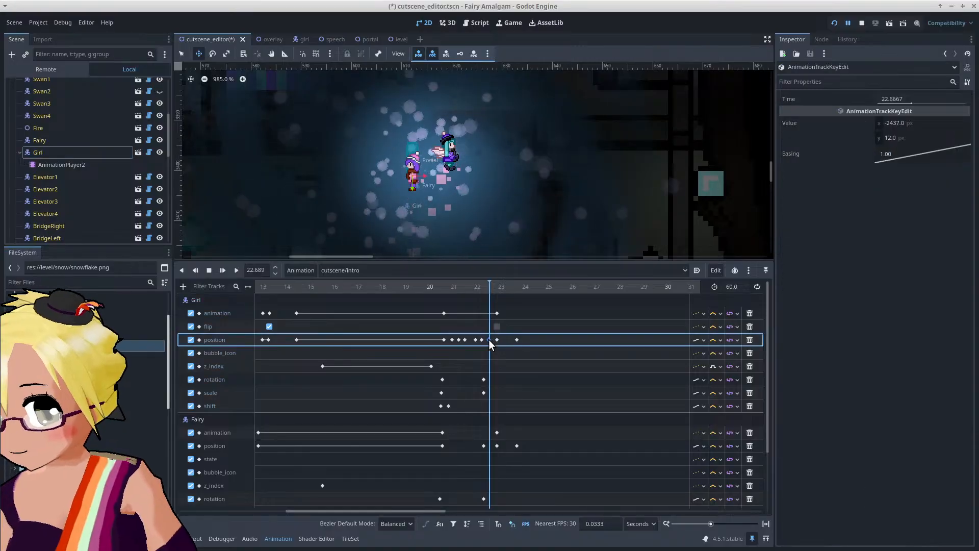
click(920, 123)
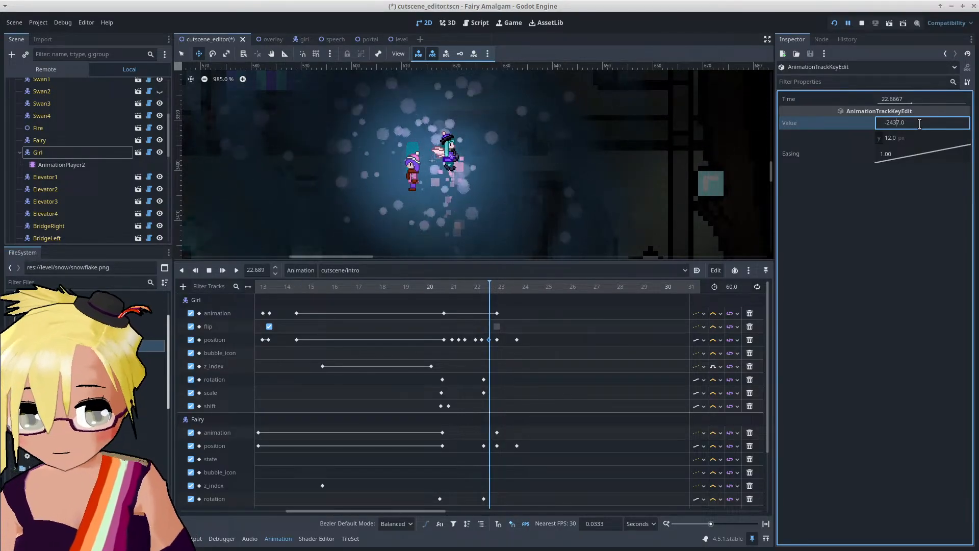
key(BackSpace)
key(BackSpace)
key(BackSpace)
text(2)
key(Return)
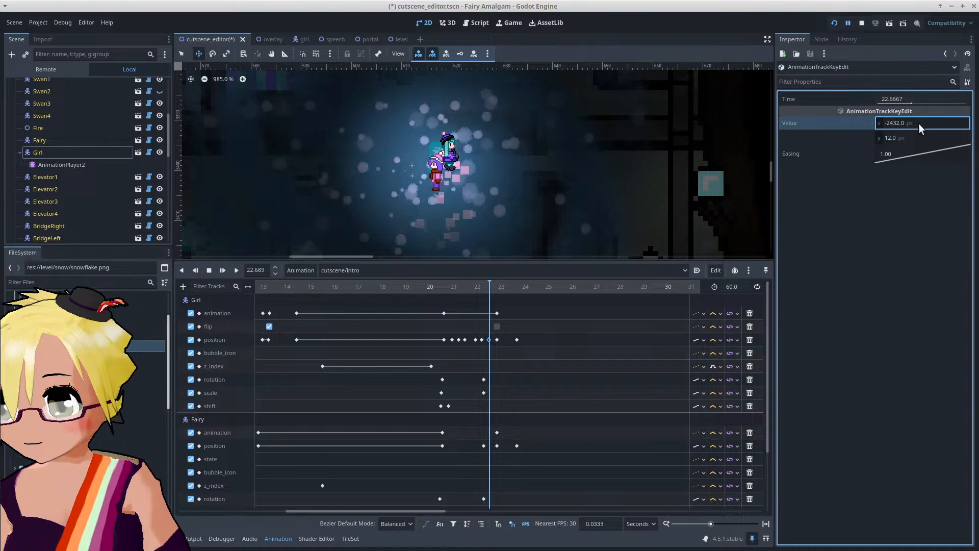
Step: Play the cutscene from about 20 s through the fade-out to review the Girl's path into the portal
click(442, 288)
scroll(479, 175, down, 4)
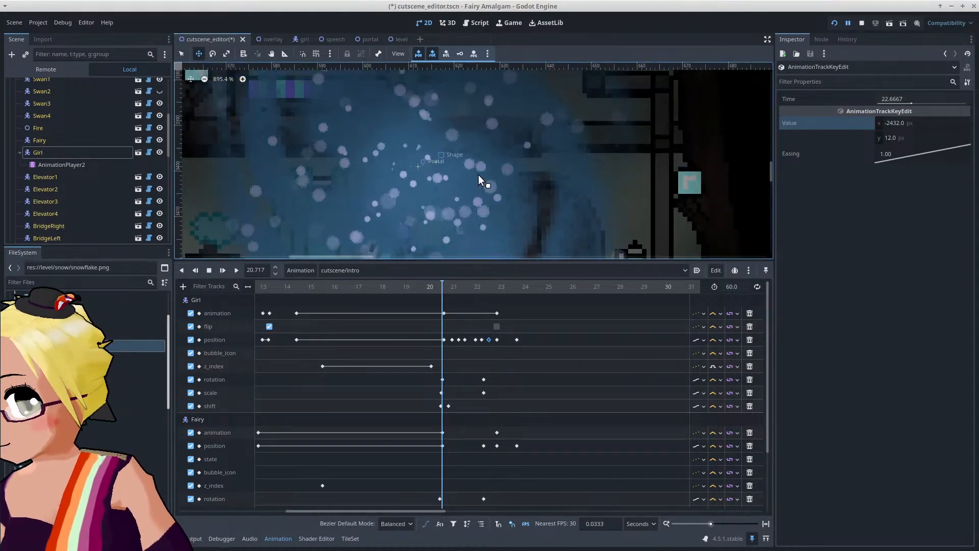
click(429, 288)
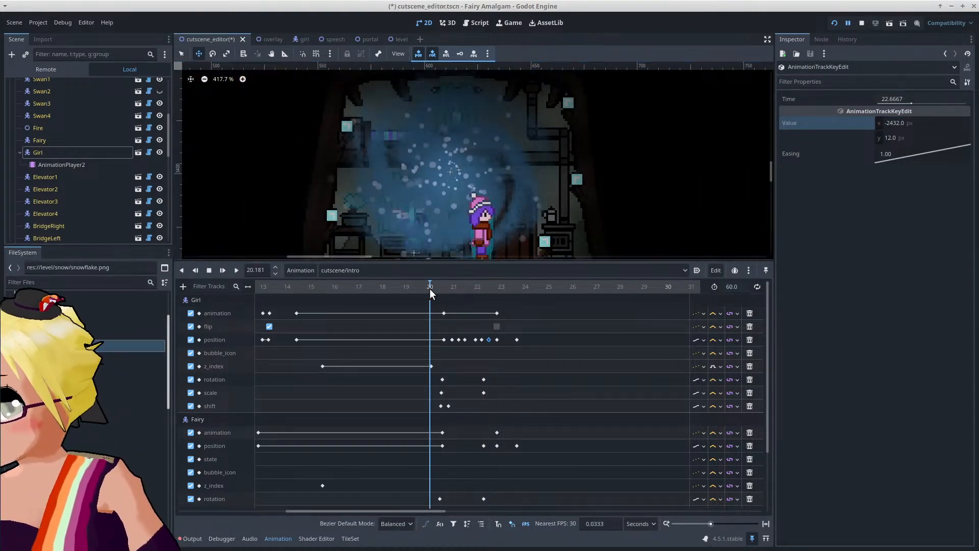
click(236, 270)
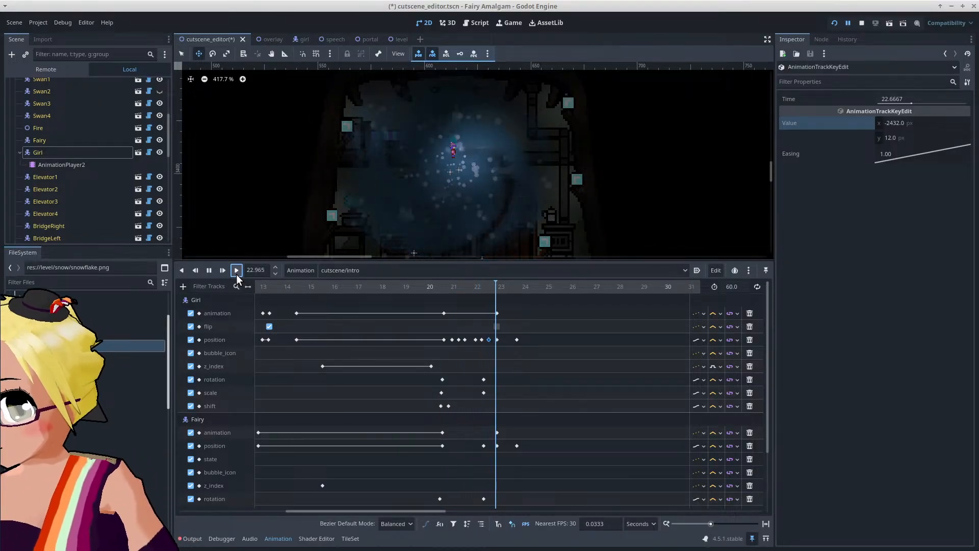
click(210, 271)
scroll(503, 188, down, 3)
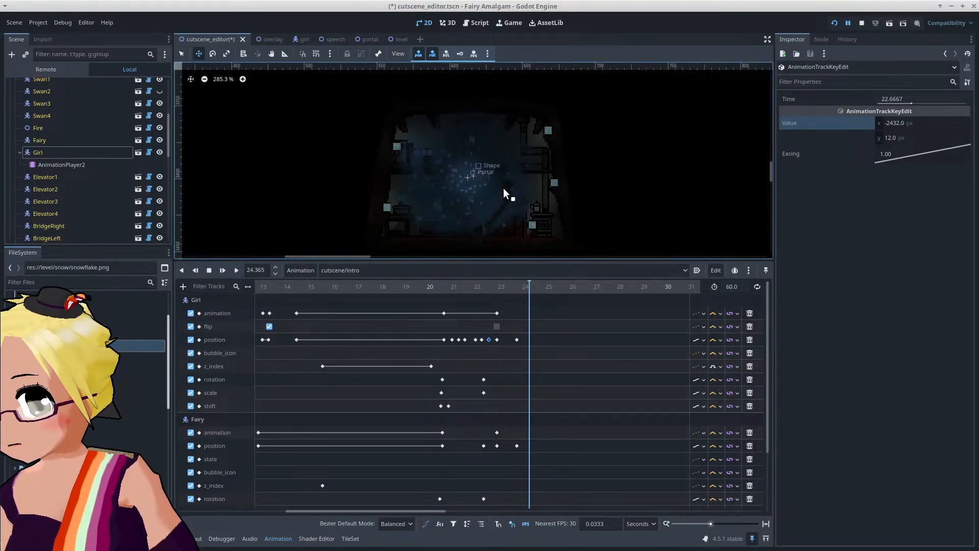
Step: Scrub back to before the swirl and forward to about 20.95 s to examine how the Girl and Fairy lift off
click(546, 288)
drag(547, 294, 422, 293)
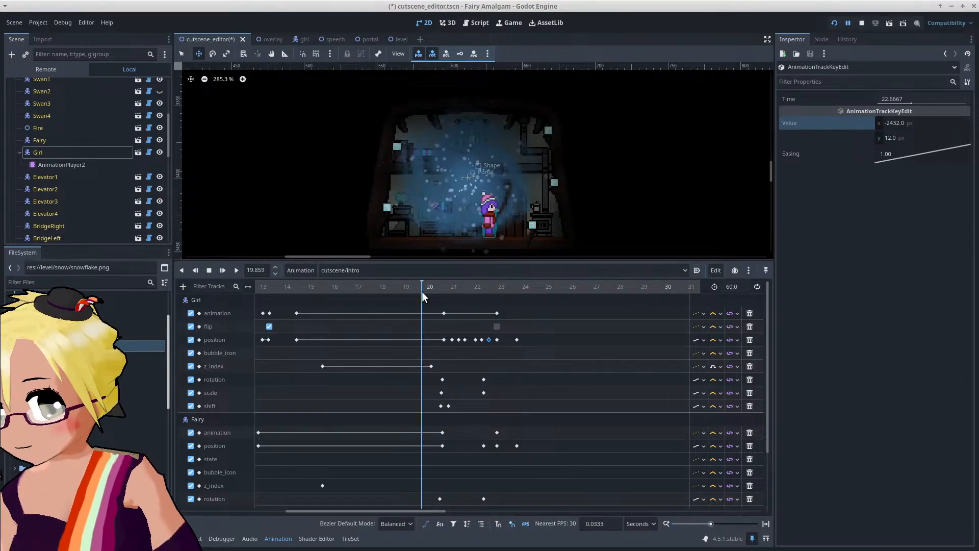
scroll(535, 358, down, 2)
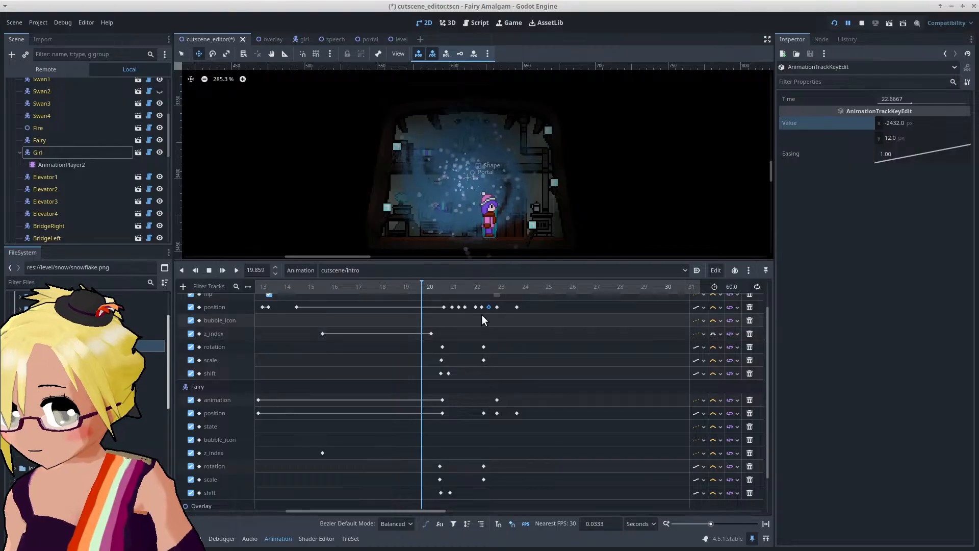
mouse_move(447, 310)
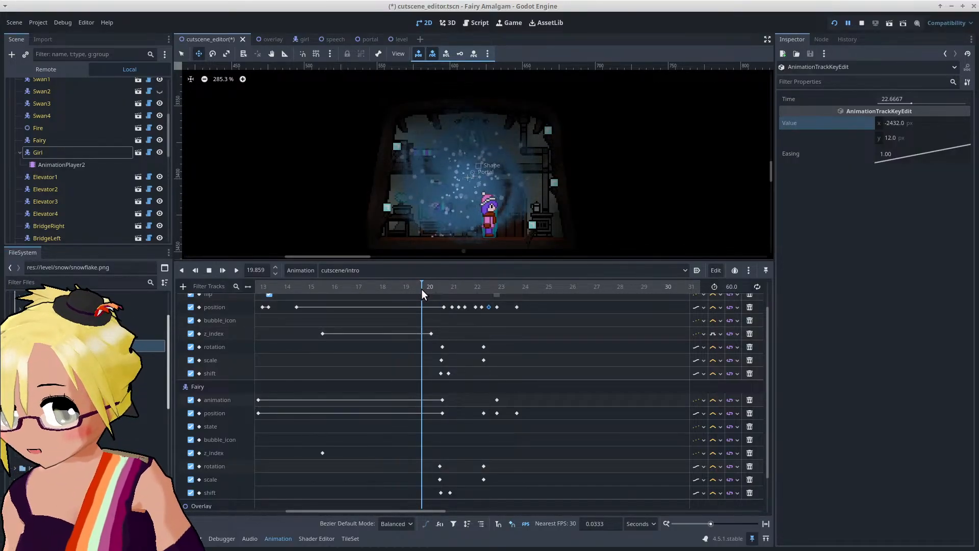
drag(422, 289, 443, 303)
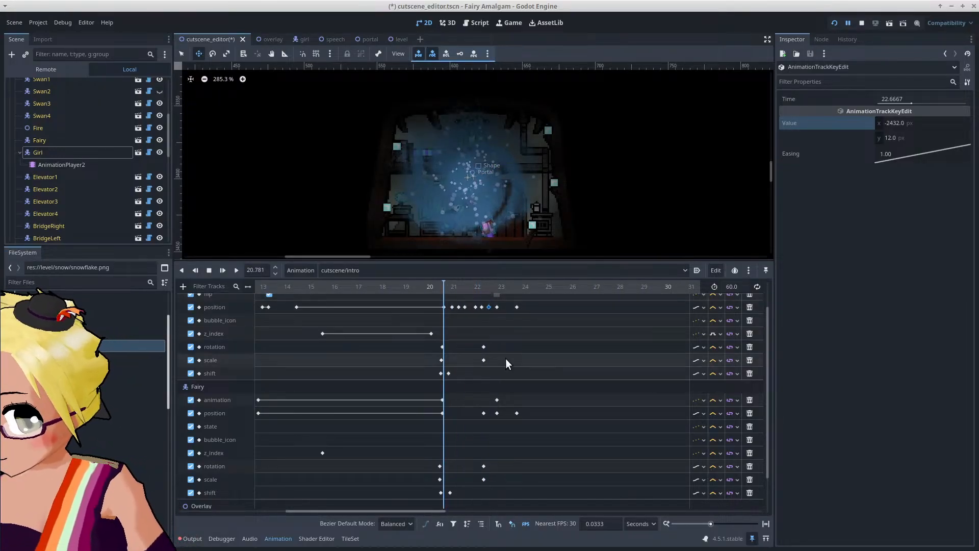
scroll(506, 358, up, 2)
click(448, 291)
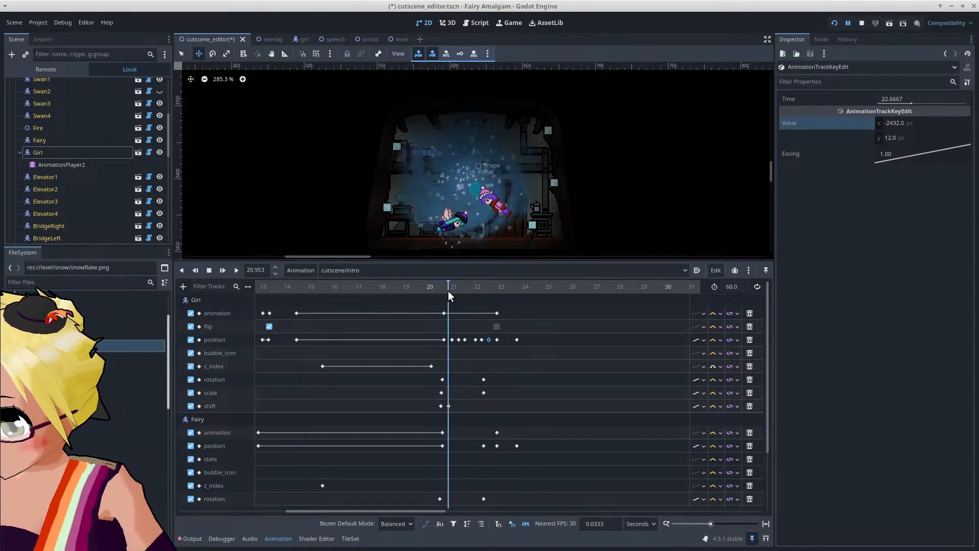
Step: Try the glide animation on the Girl at about 20.78 s
drag(447, 290, 444, 292)
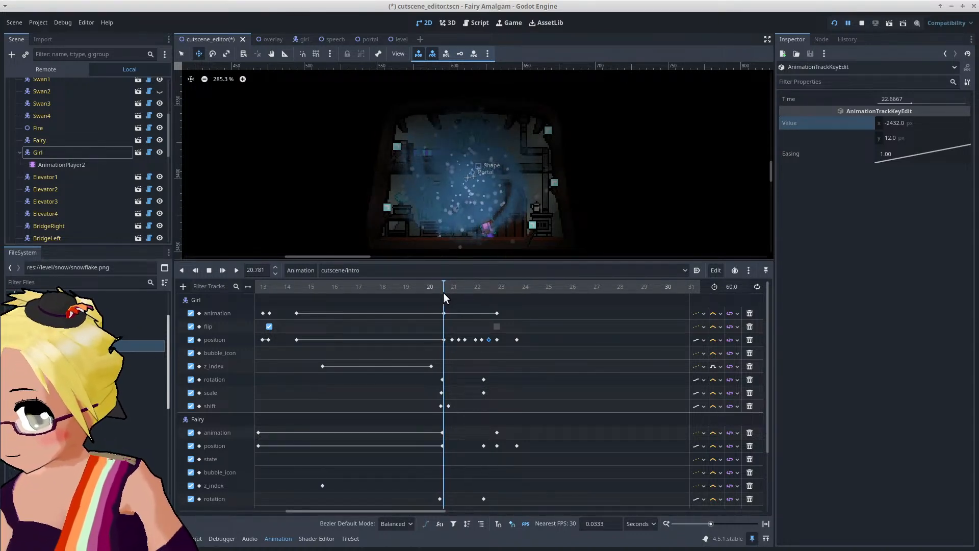
click(63, 154)
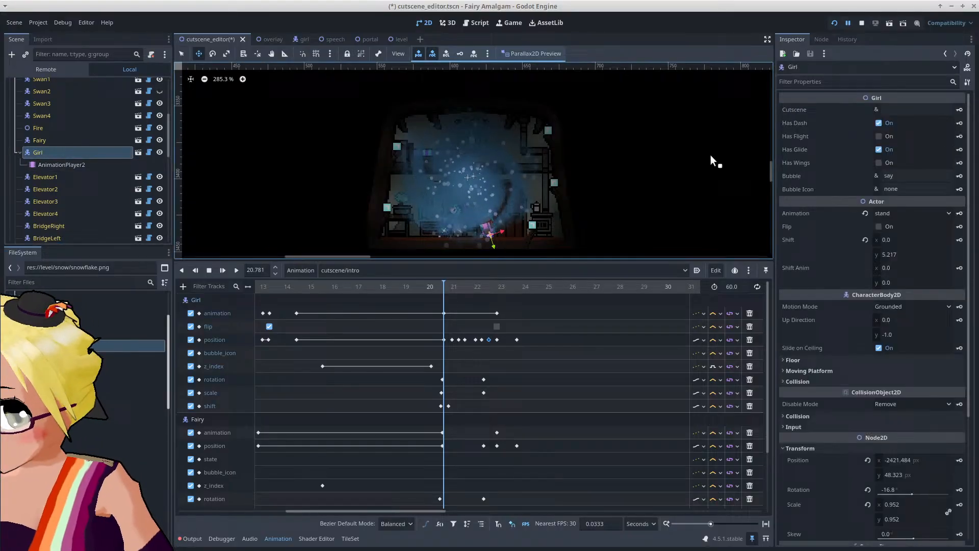
click(913, 215)
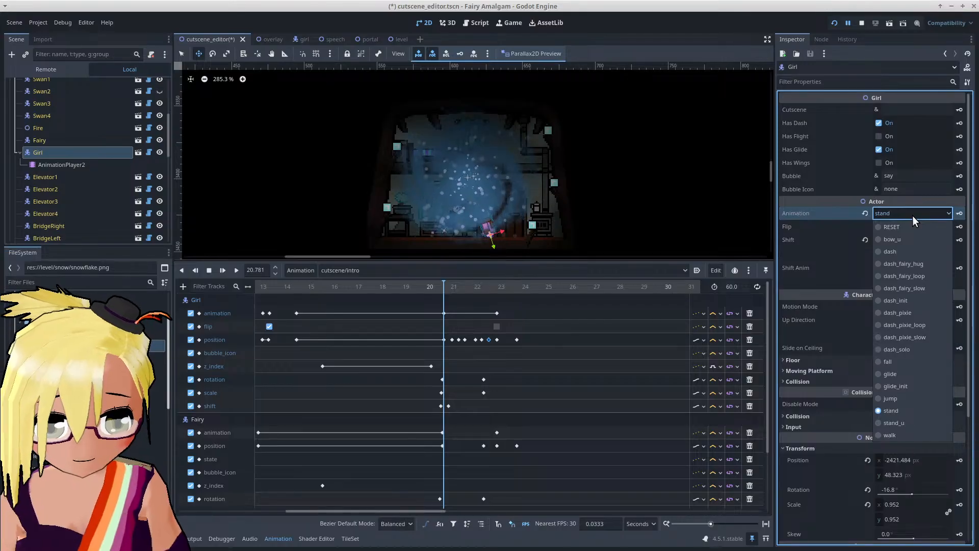
click(895, 375)
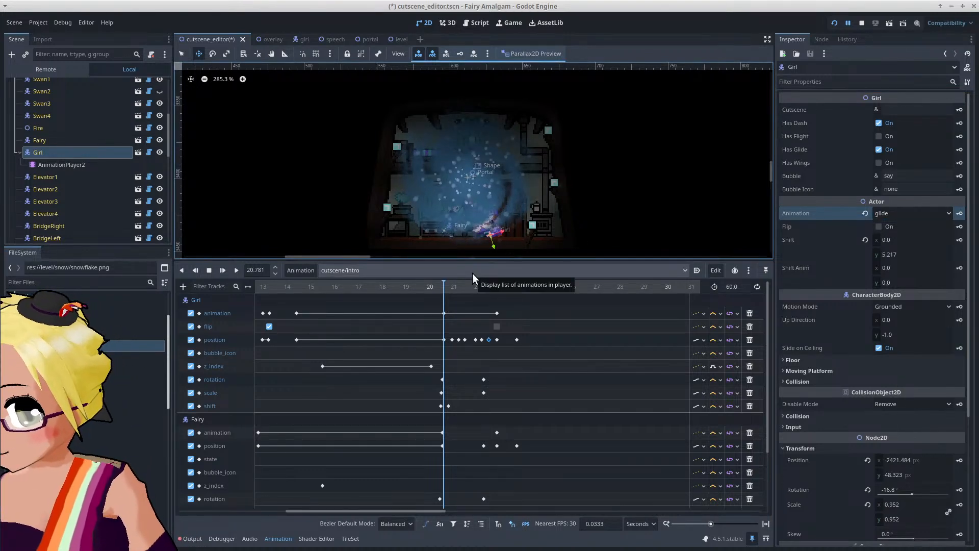
Step: Set the Girl's animation to glide around 21 s, key it, and place the key at 21.2 s
click(461, 286)
mouse_move(463, 287)
mouse_down()
mouse_move(439, 289)
mouse_move(449, 289)
mouse_up()
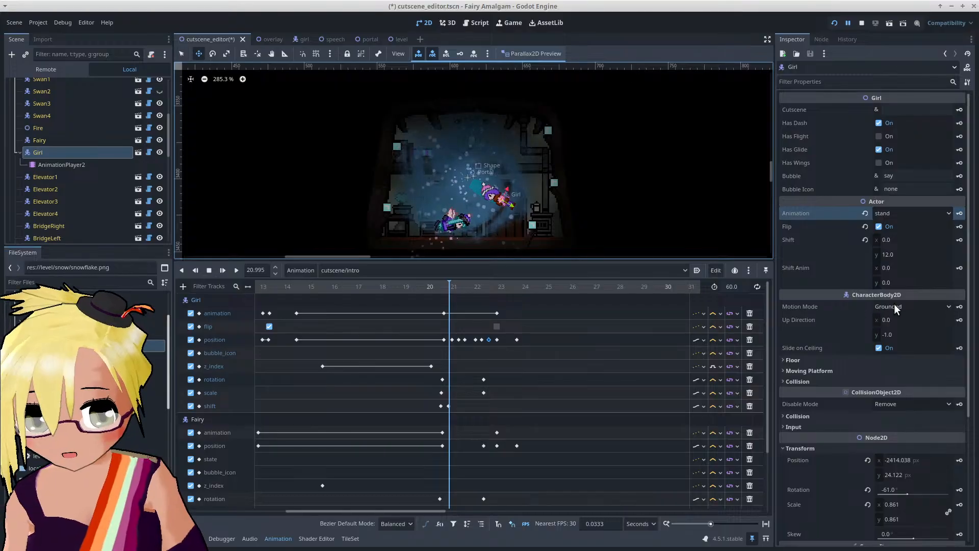
click(901, 214)
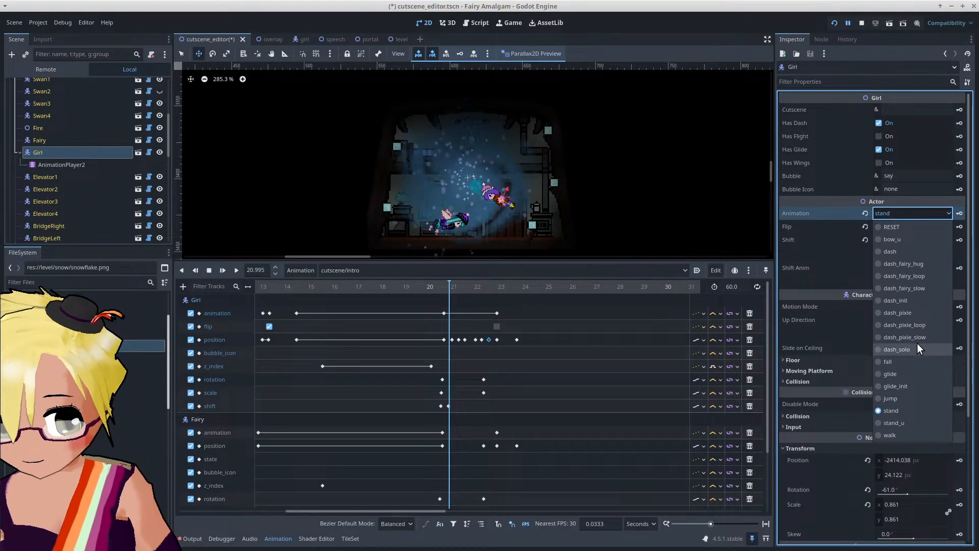
click(900, 375)
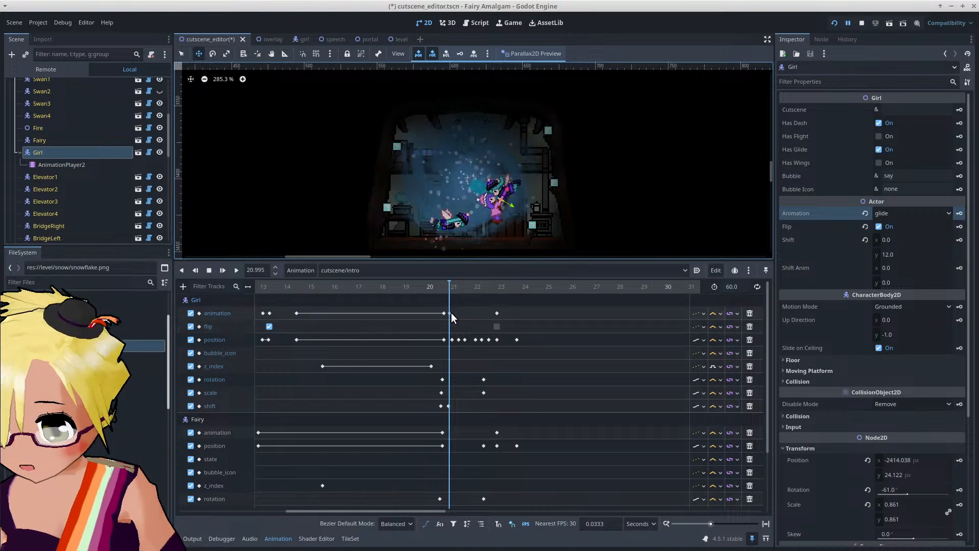
drag(451, 312, 454, 289)
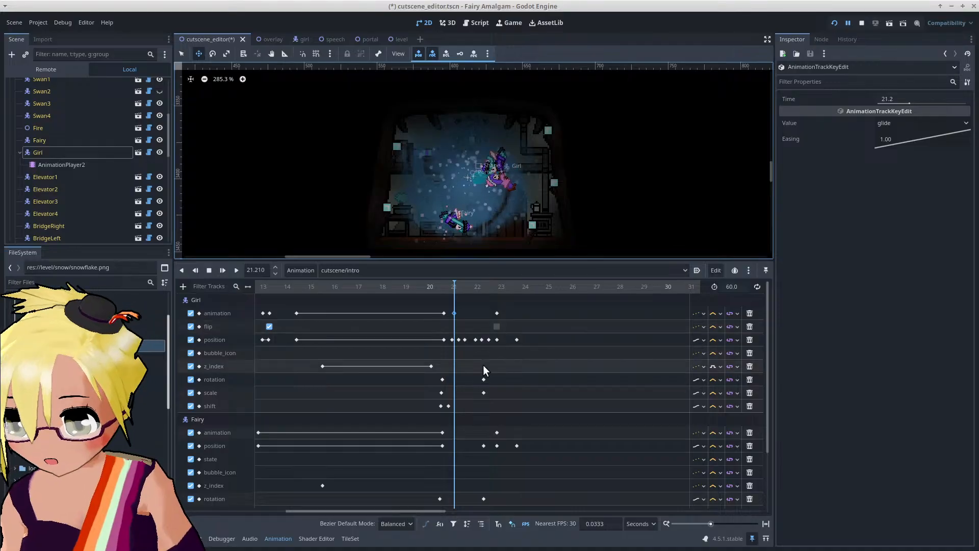
Step: At 21.21 s, rotate the Fairy to -88.1°, move it to x -2416, y 10 px, and key both rotation and position
scroll(482, 365, down, 4)
scroll(483, 365, down, 1)
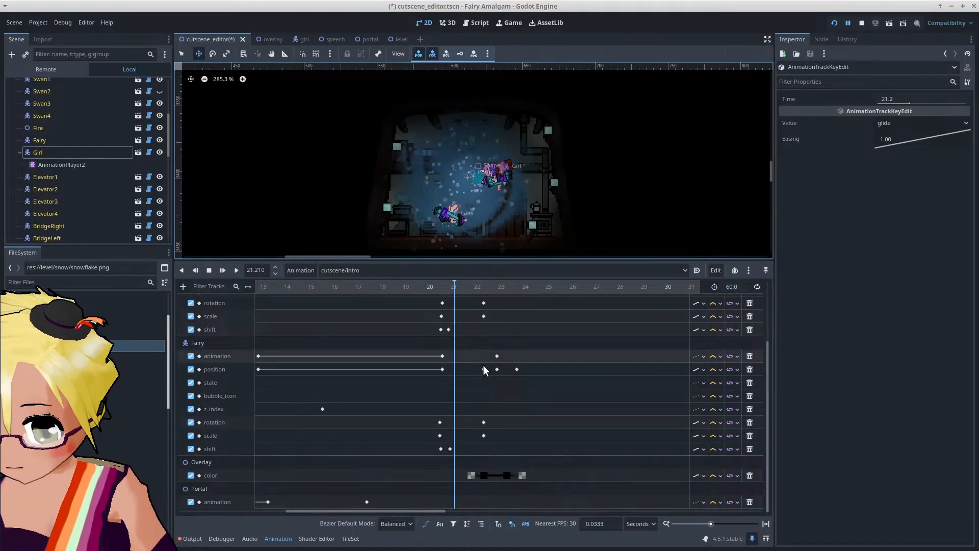
click(75, 140)
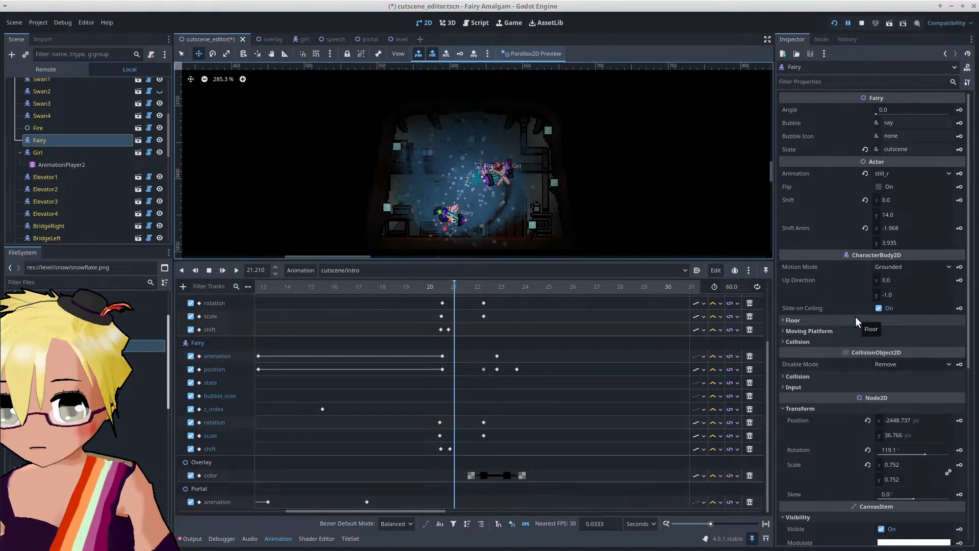
scroll(855, 316, down, 3)
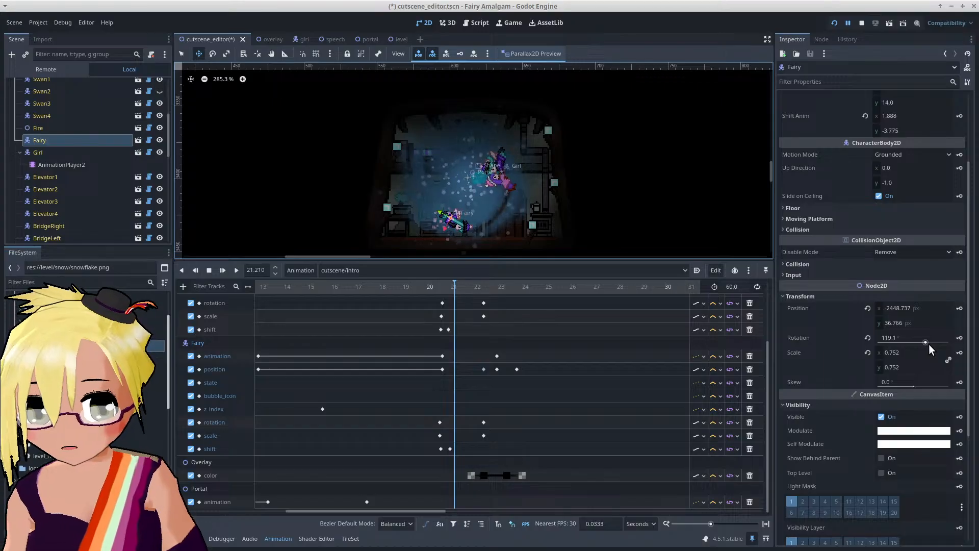
drag(926, 341, 905, 341)
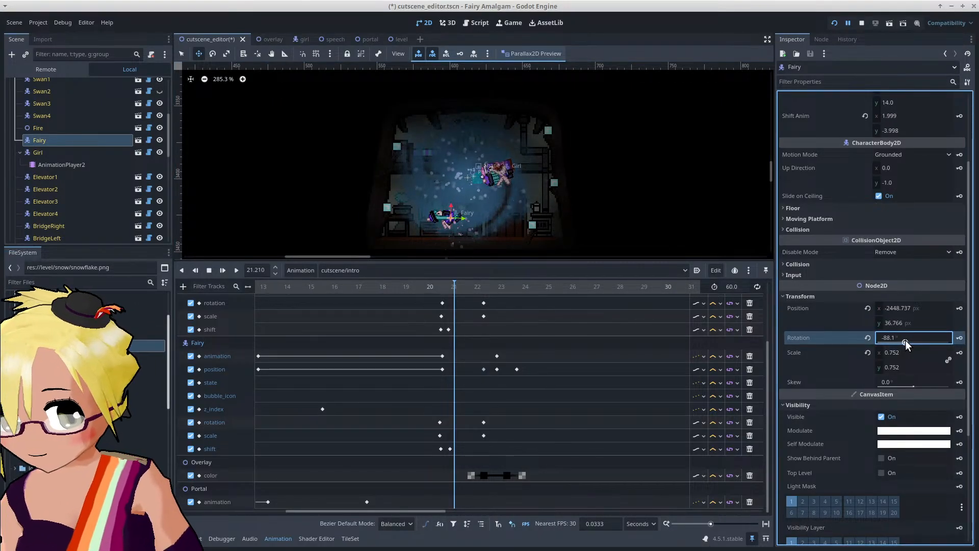
scroll(464, 216, up, 1)
scroll(462, 215, up, 7)
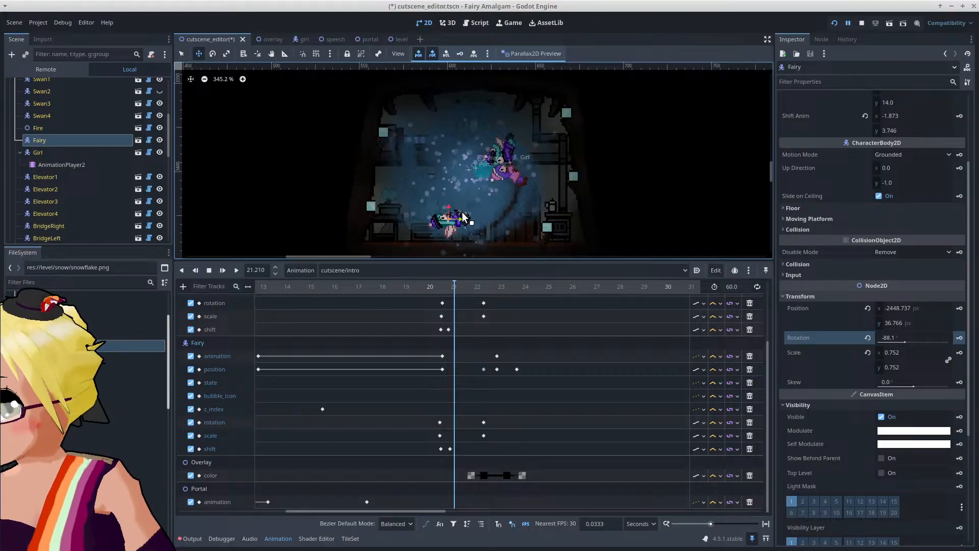
drag(456, 227, 550, 140)
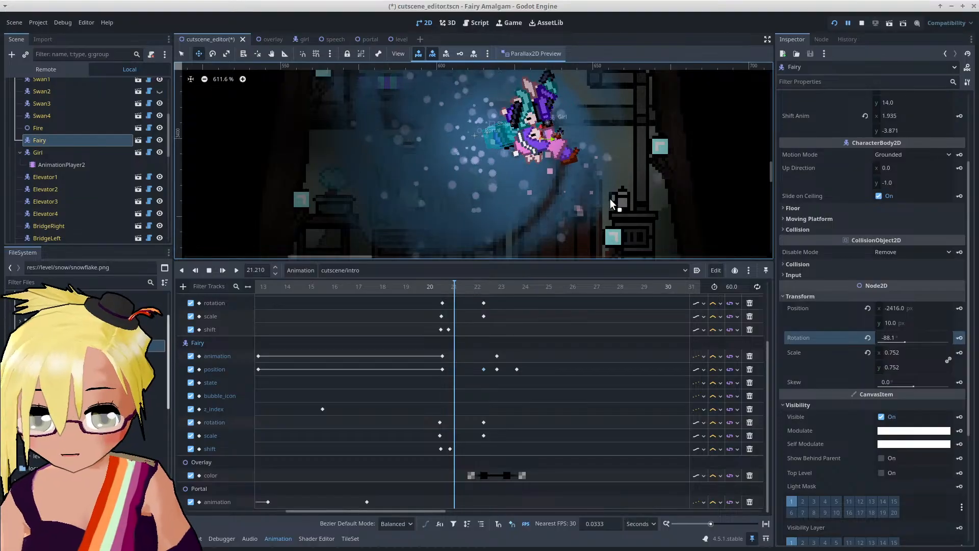
click(959, 337)
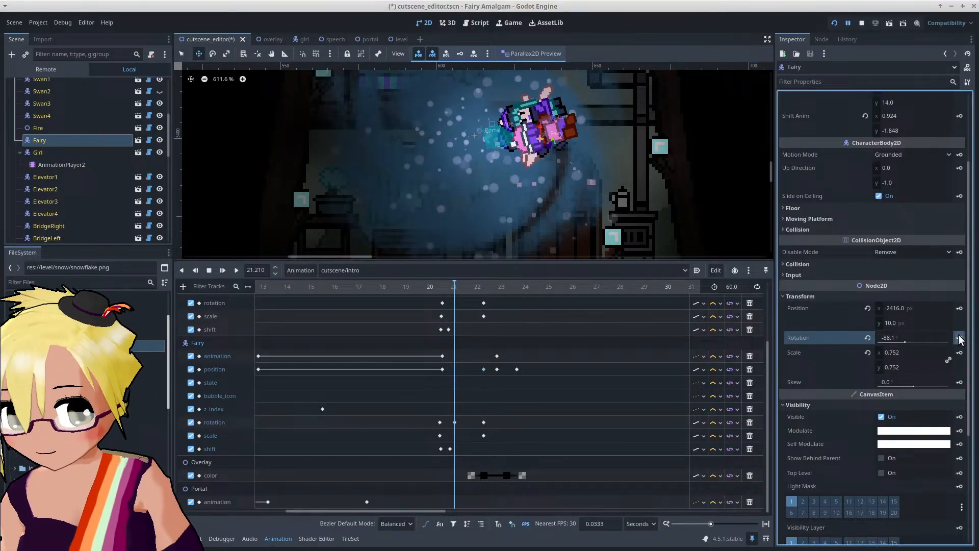
click(959, 308)
scroll(573, 164, down, 3)
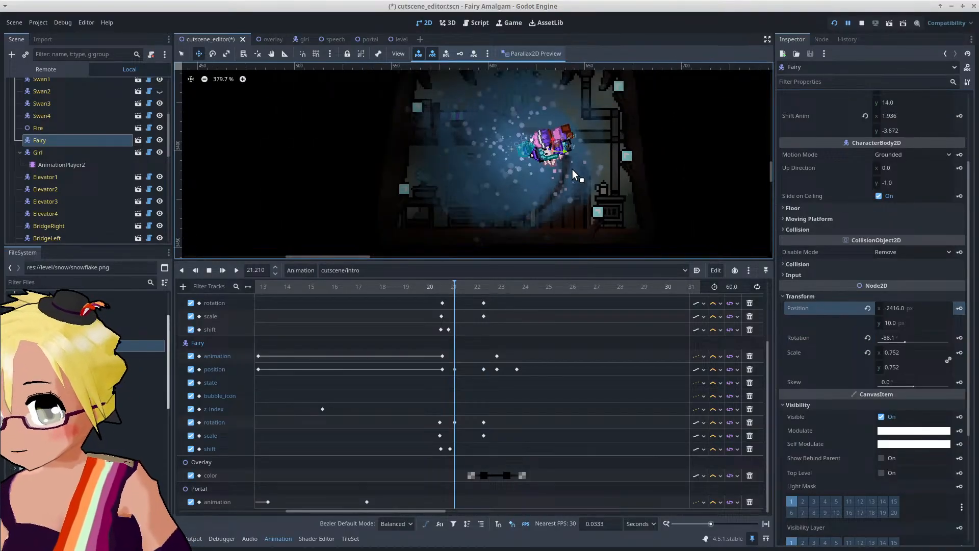
Step: Move the Fairy to x -2411, y 16 px at about 21.17 s, key the position, and delete its 21.21 s position key
drag(454, 287, 453, 288)
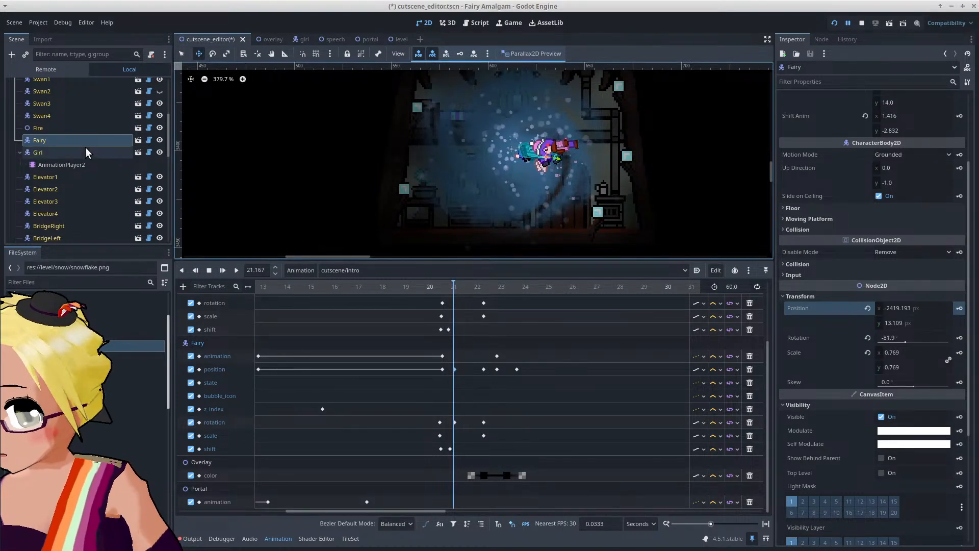
scroll(549, 172, up, 3)
drag(551, 172, 568, 175)
click(959, 309)
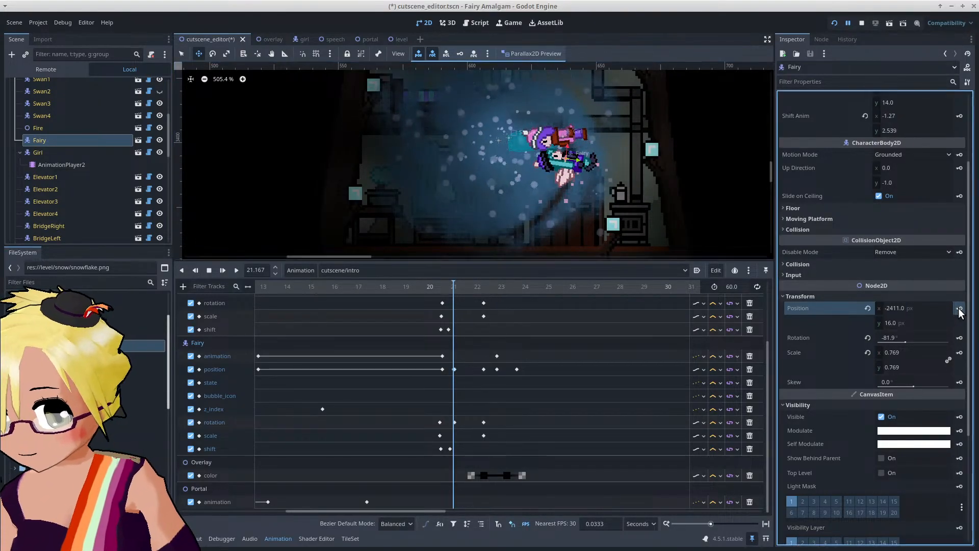
click(454, 370)
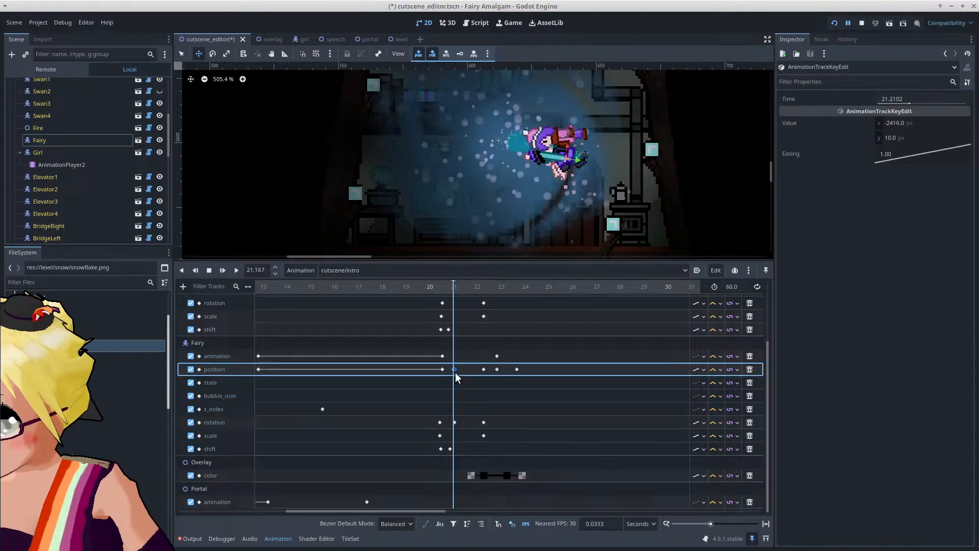
click(464, 321)
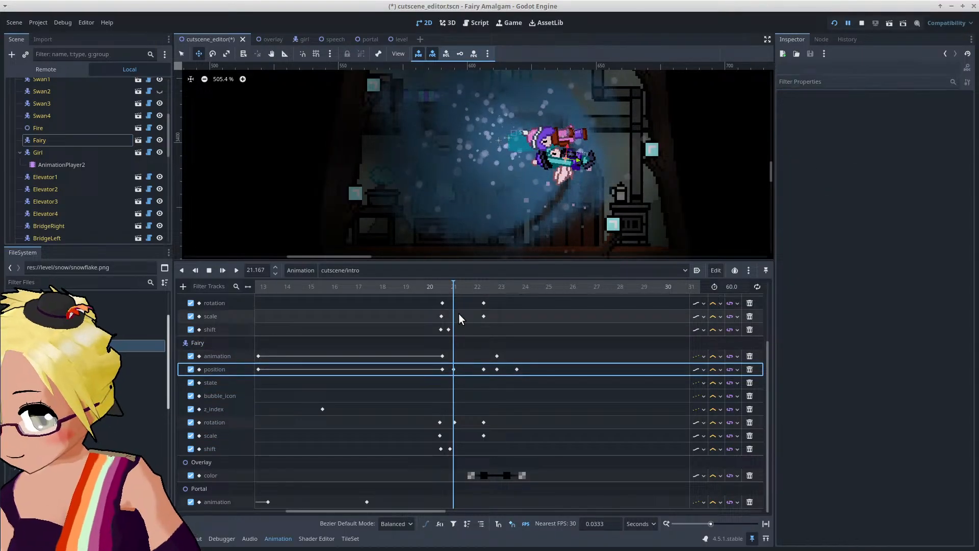
Step: Shift the Fairy's x -2411, y 16 px position key to 21.2 s
scroll(446, 301, up, 5)
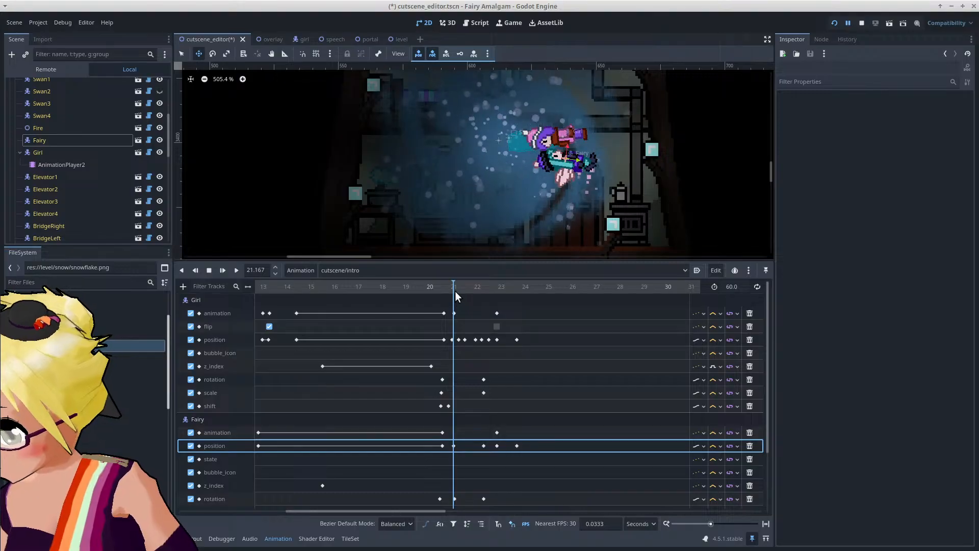
click(455, 291)
click(454, 447)
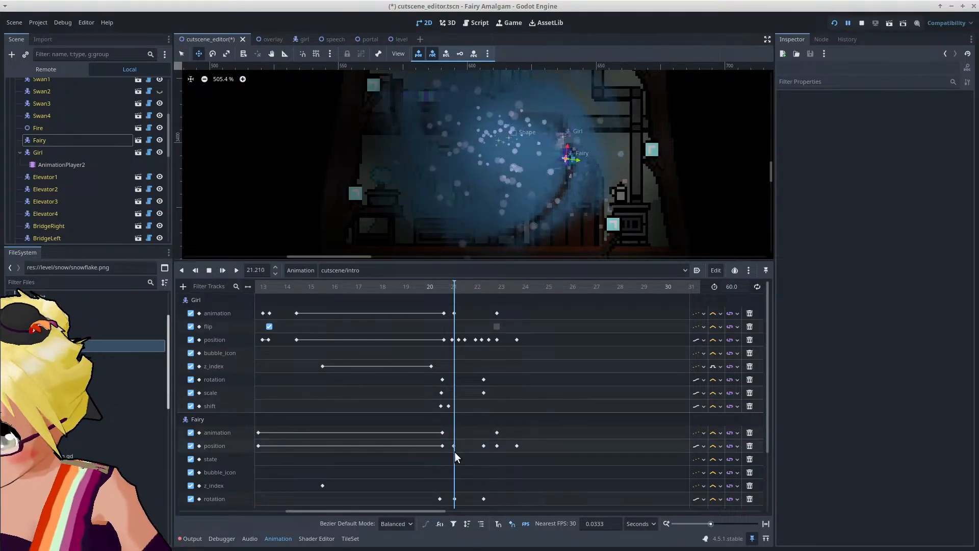
click(455, 447)
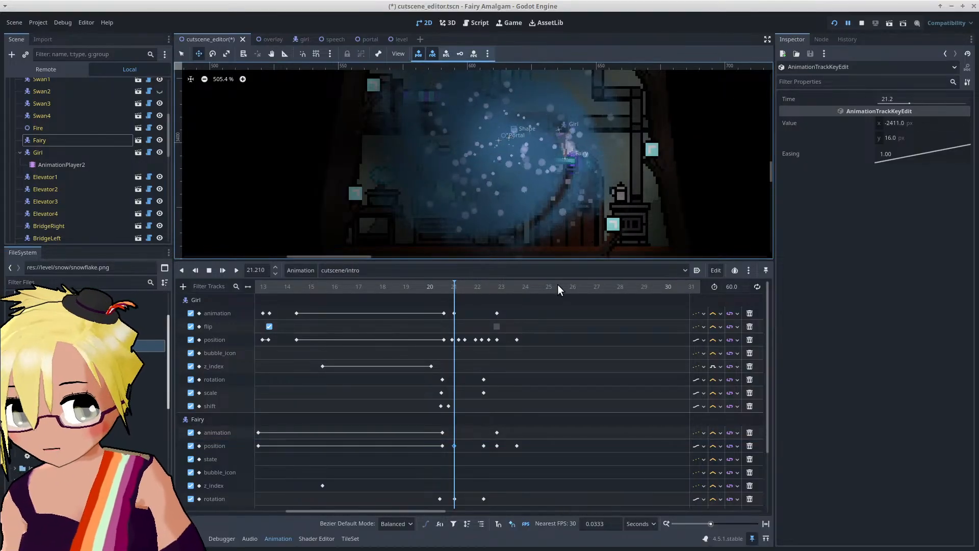
Step: Set the Fairy's animation to hide at 21.21 s and key it
click(81, 138)
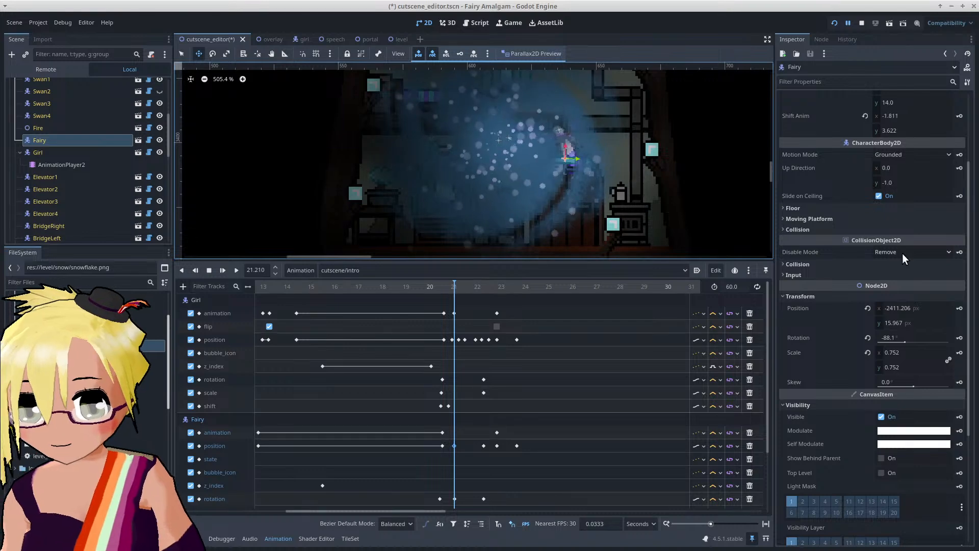
scroll(868, 234, up, 3)
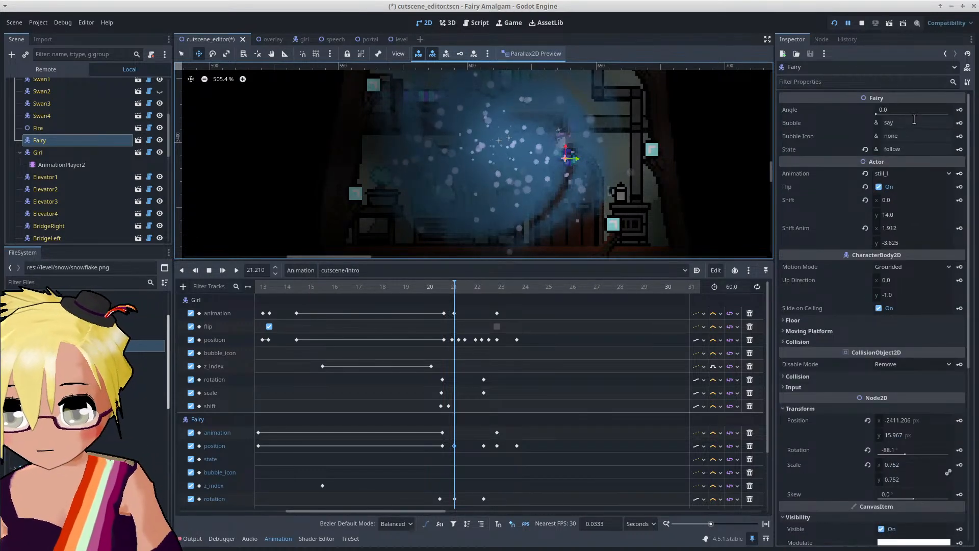
click(892, 172)
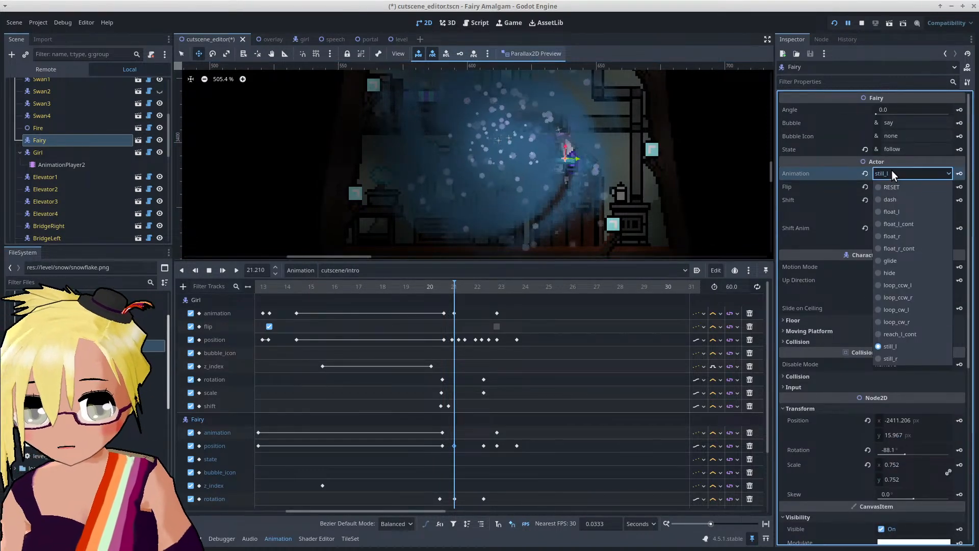
click(889, 272)
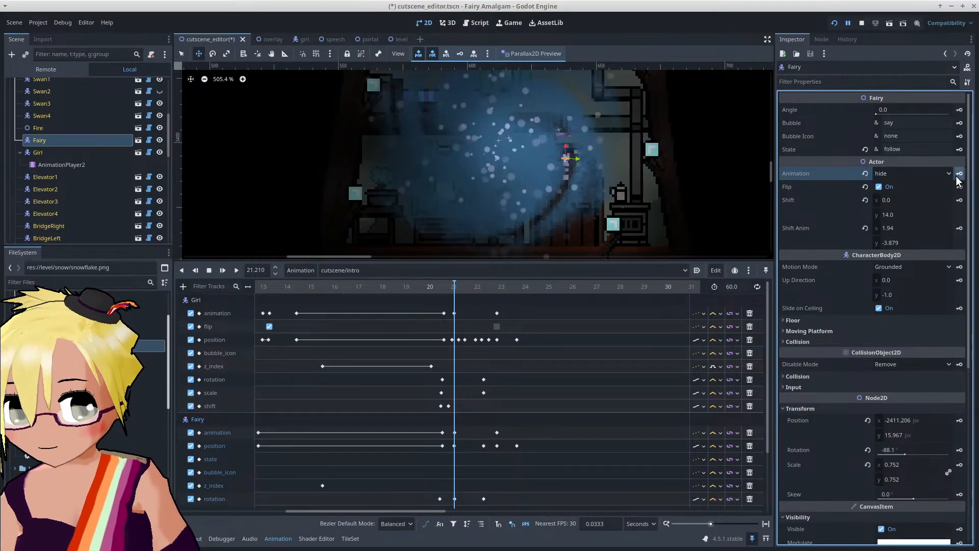
Step: Play the cutscene from about 17.8 s through the swirl to review how the Girl and Fairy are pulled in
drag(408, 290, 378, 296)
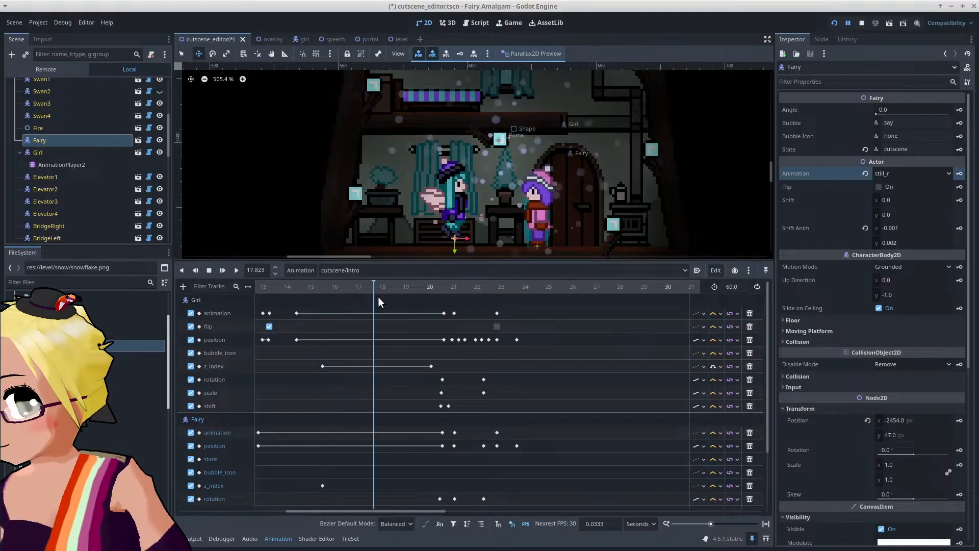
scroll(482, 169, down, 2)
click(237, 271)
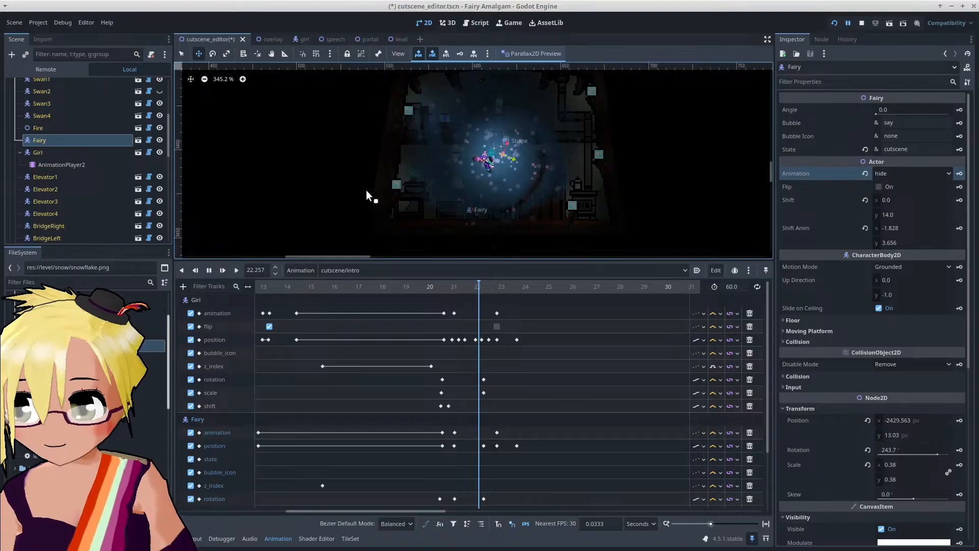
click(209, 270)
Step: Play the intro cutscene from about 2.1 s through the fade-out to review the whole sequence
drag(446, 288, 316, 313)
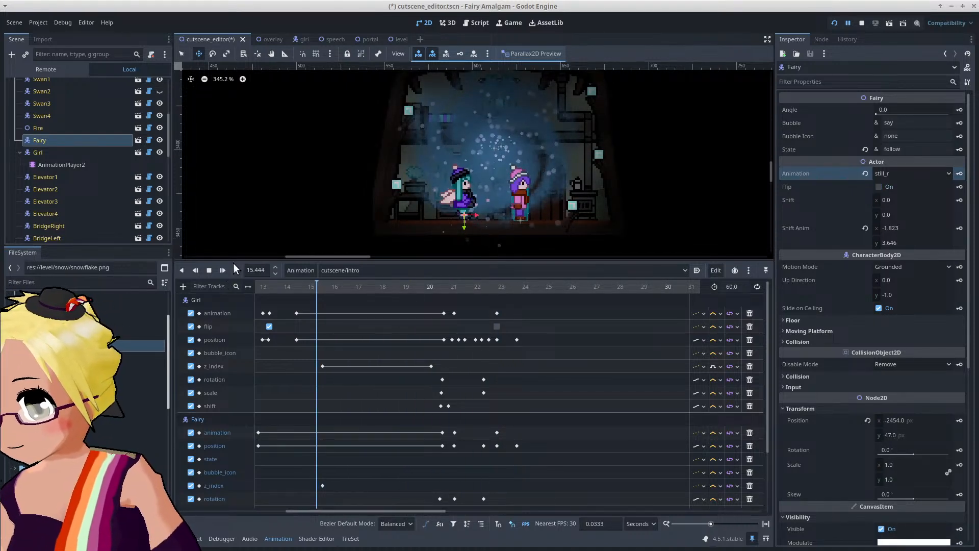
click(284, 286)
scroll(408, 211, down, 2)
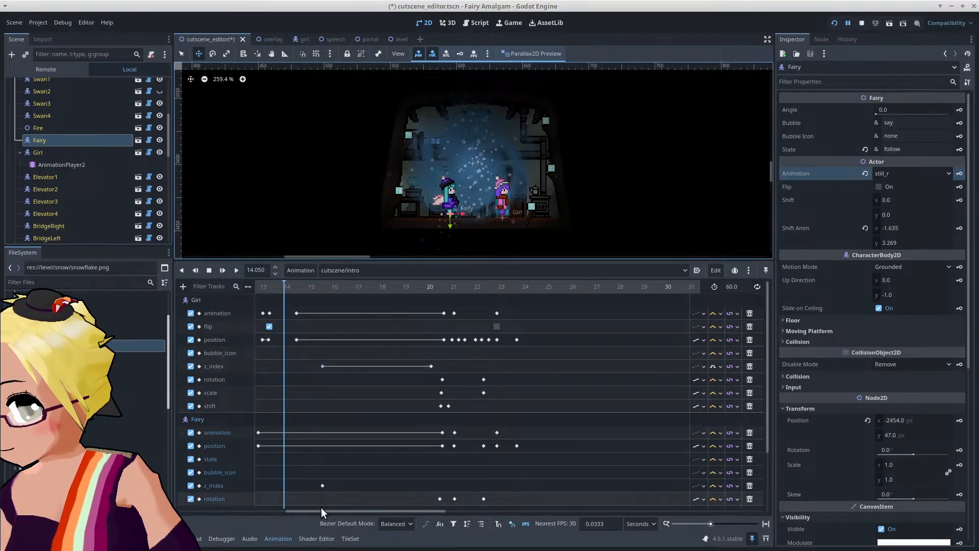
drag(321, 511, 217, 511)
drag(311, 284, 298, 286)
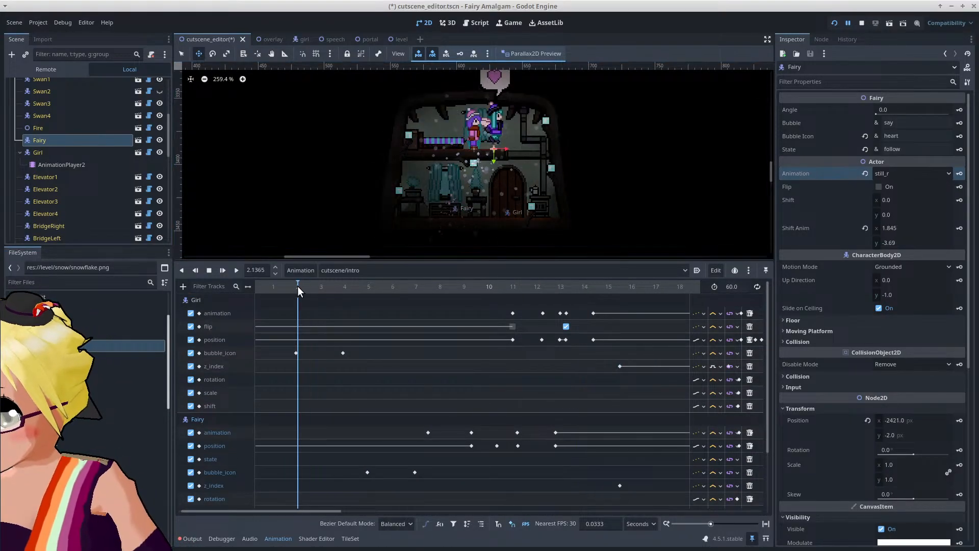
click(237, 275)
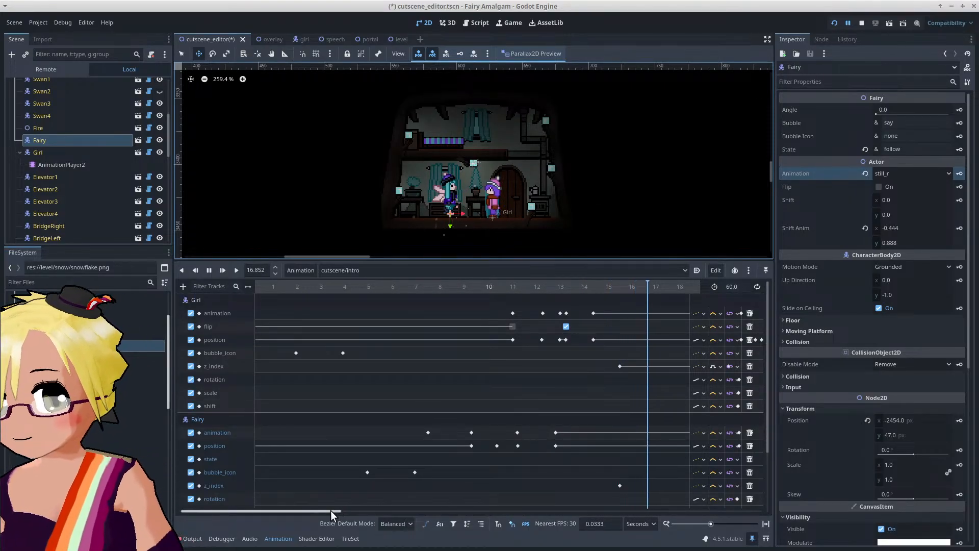
drag(330, 510, 436, 509)
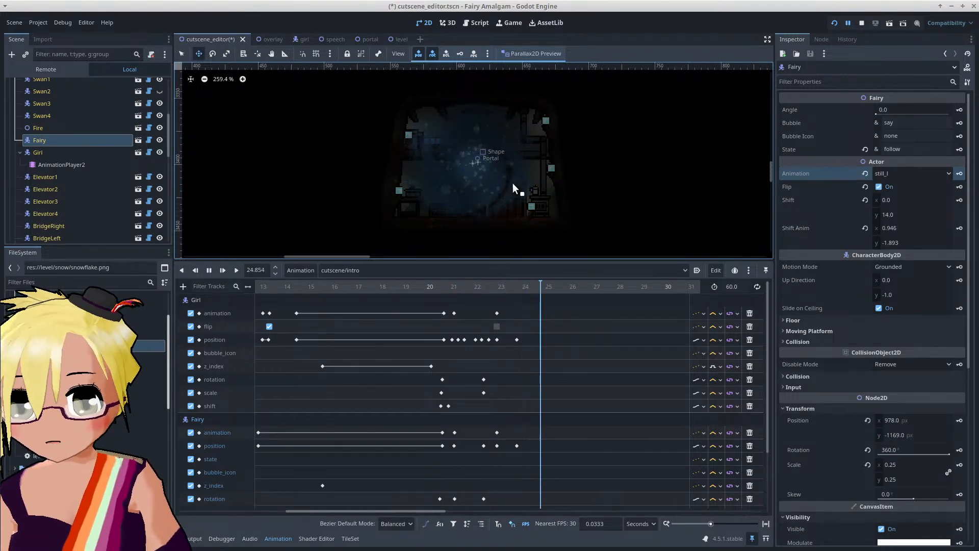
click(209, 271)
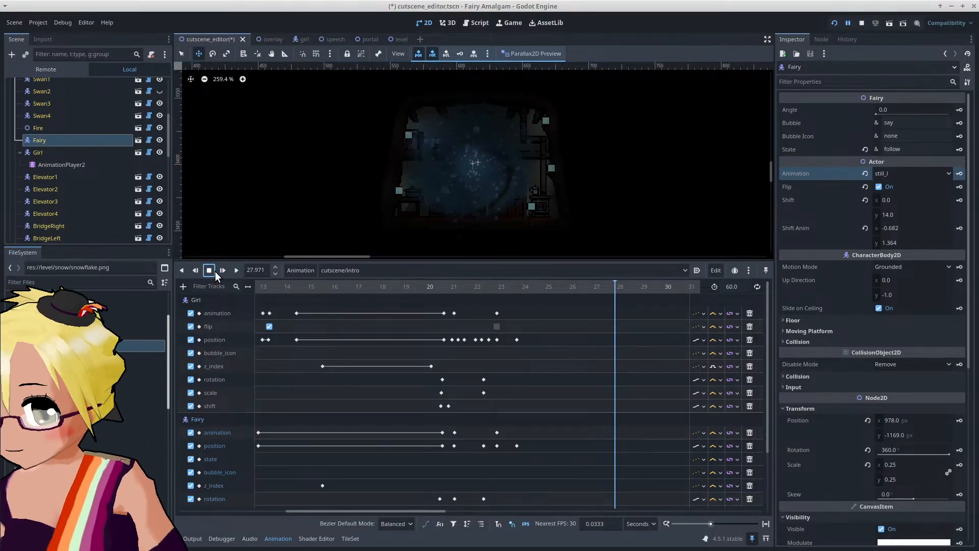
Step: Save the cutscene editor scene and add a PointLight2D node under the Portal root of the portal scene
key(ctrl+s)
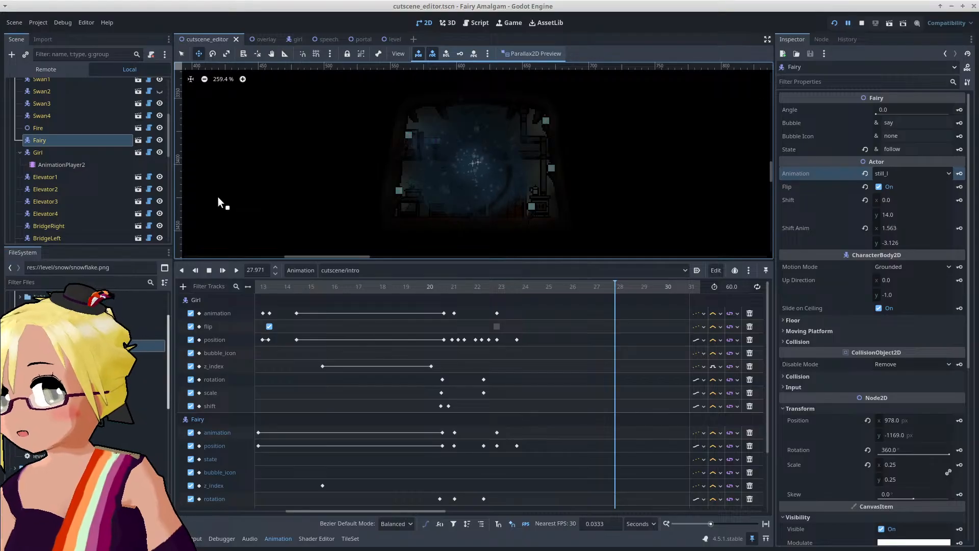
click(360, 41)
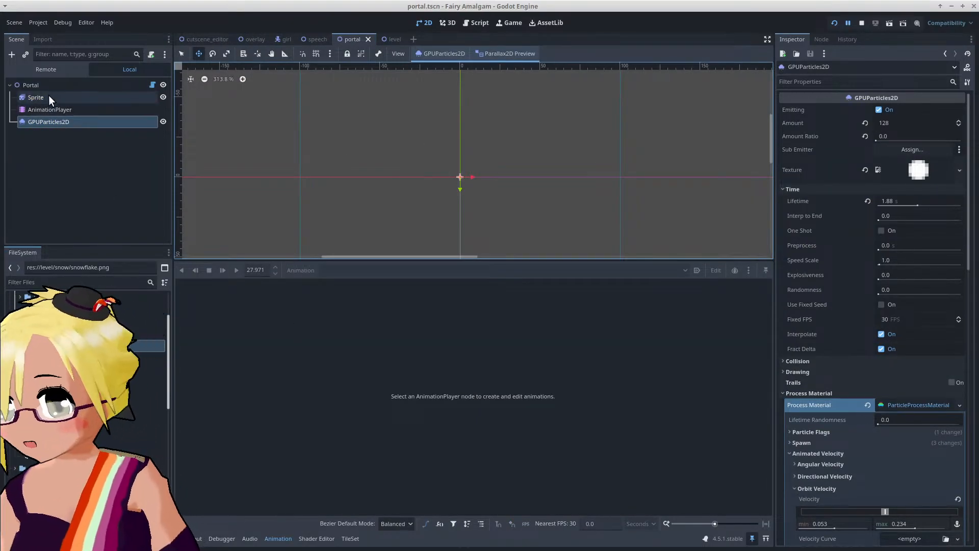
click(51, 109)
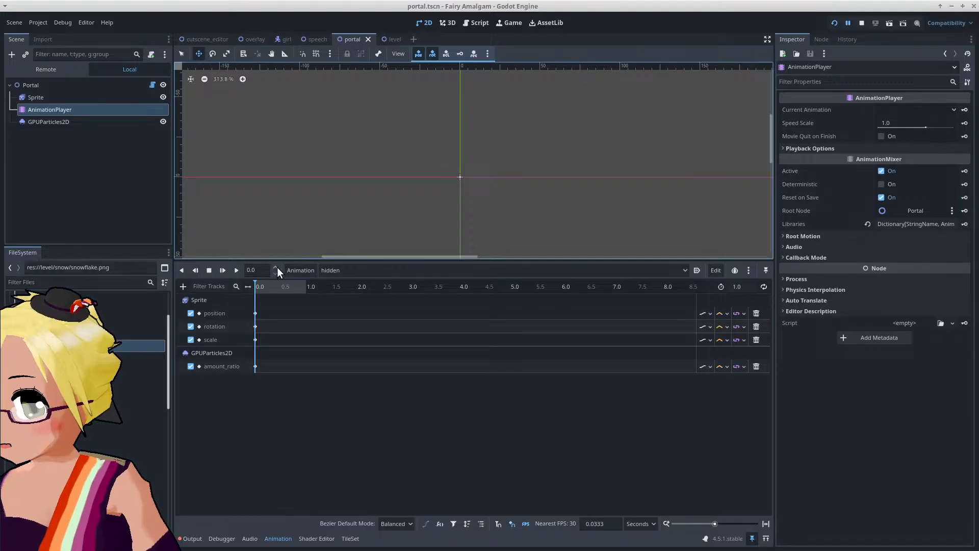
click(56, 88)
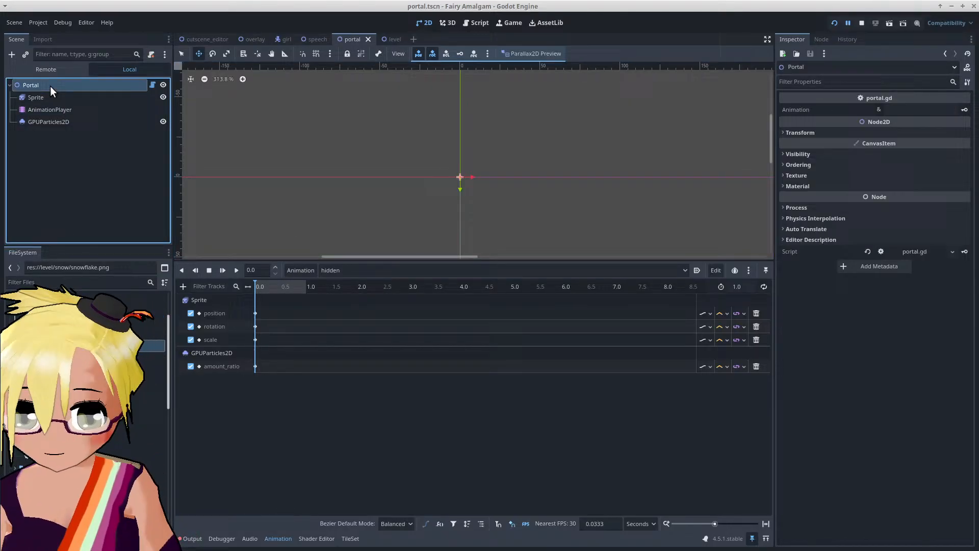
click(11, 54)
text(light2)
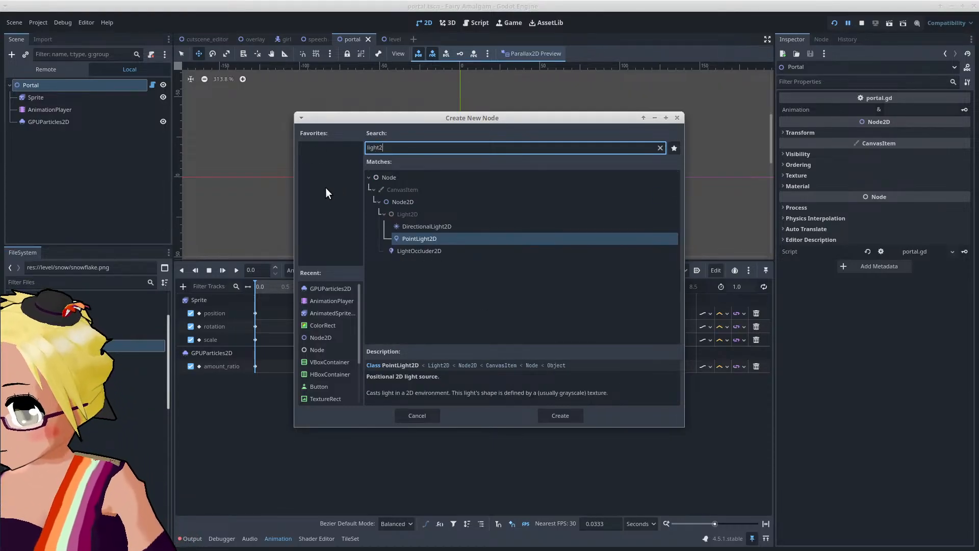
double_click(453, 239)
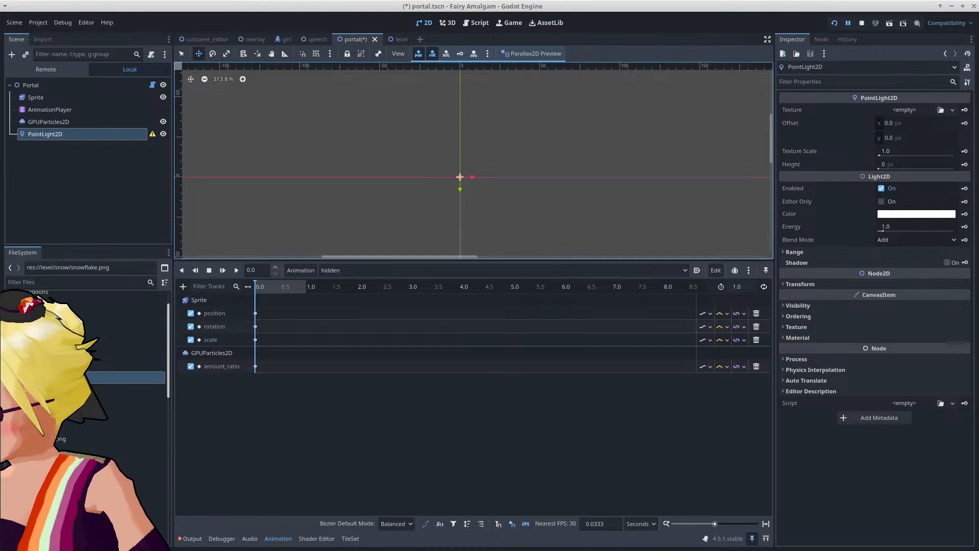
Step: Assign light.webp from the fairy folder as the PointLight2D's texture
click(25, 365)
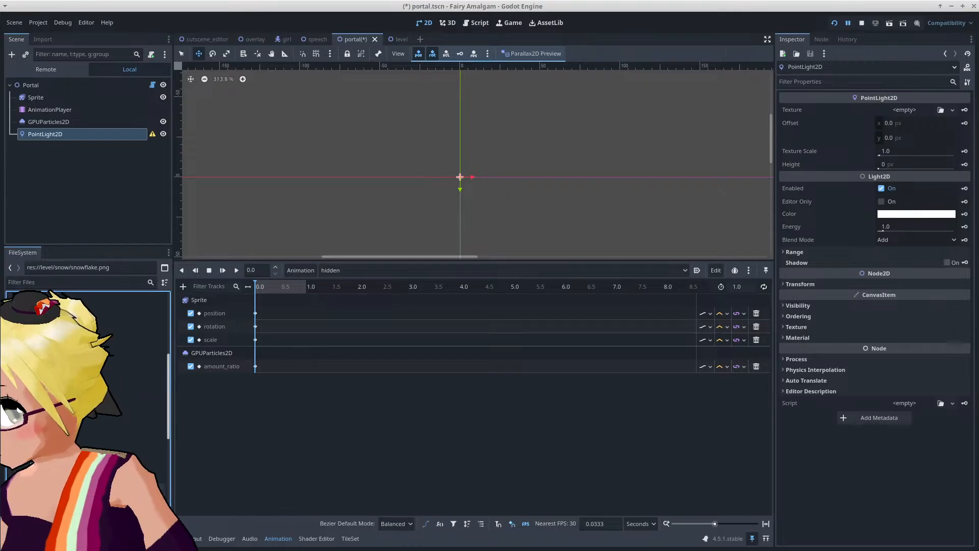
drag(145, 294, 126, 218)
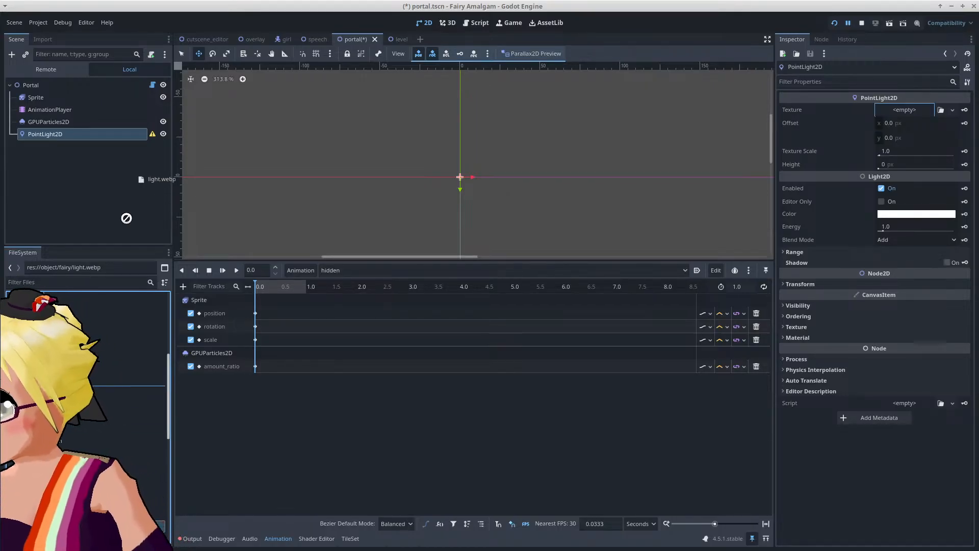
drag(422, 426, 889, 107)
scroll(559, 126, down, 2)
scroll(559, 125, down, 4)
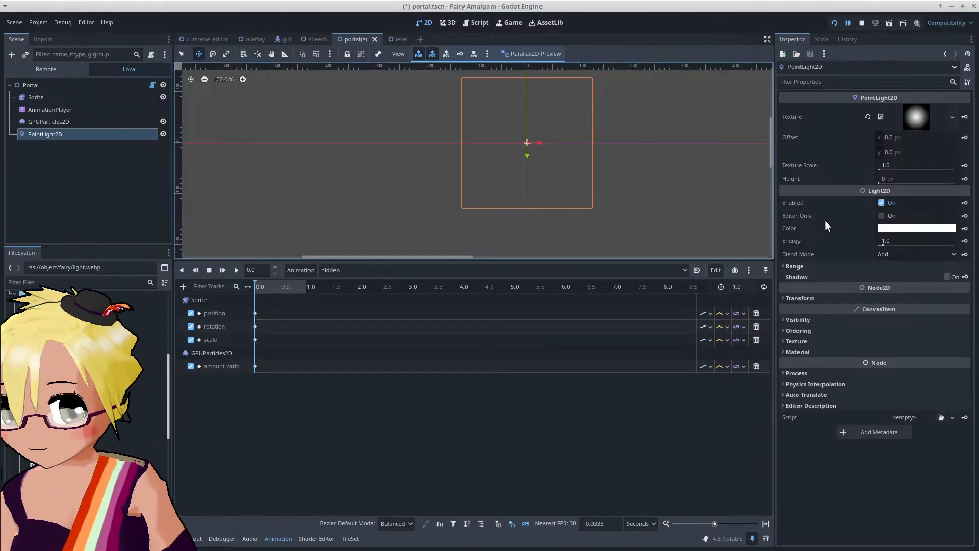
Step: Key the PointLight2D as disabled in the hidden animation and as enabled at 0 s in the cast animation
click(882, 203)
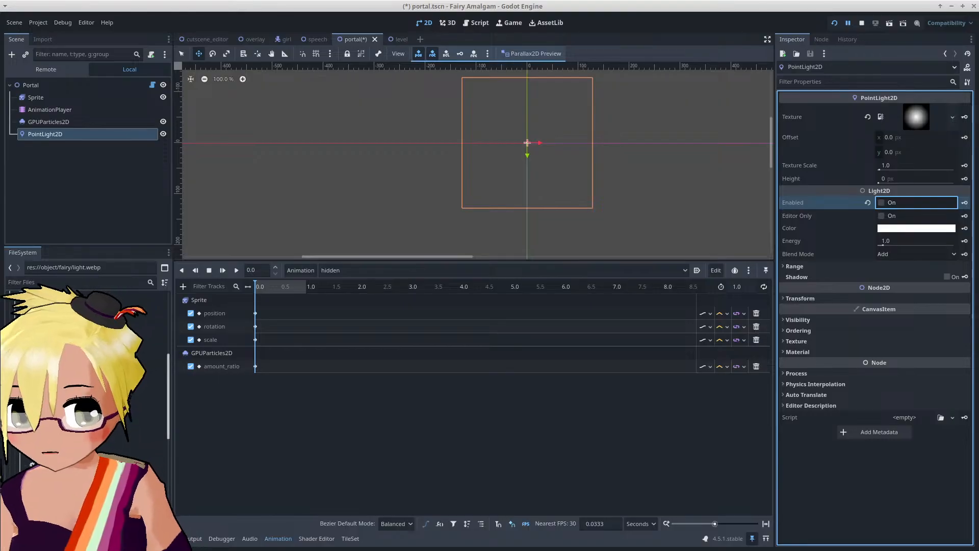
click(965, 203)
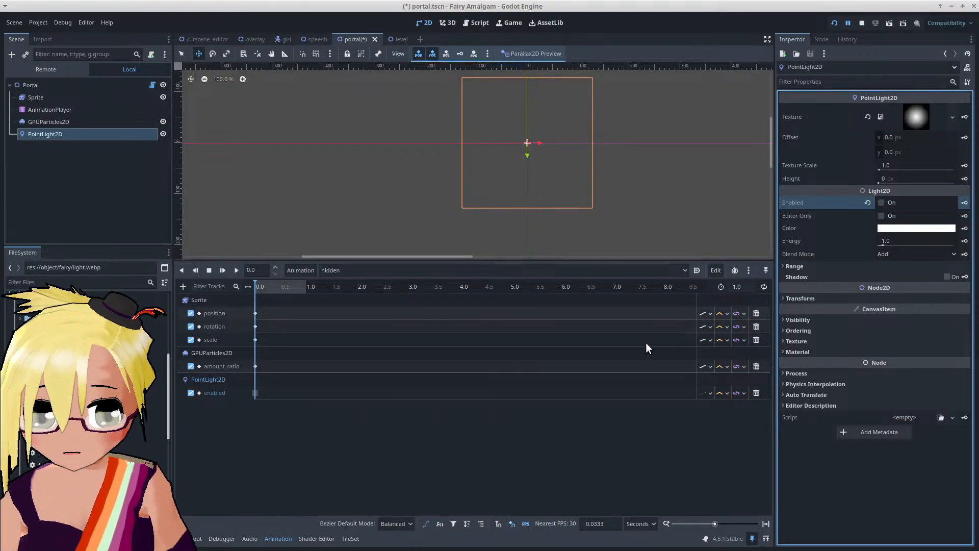
click(351, 271)
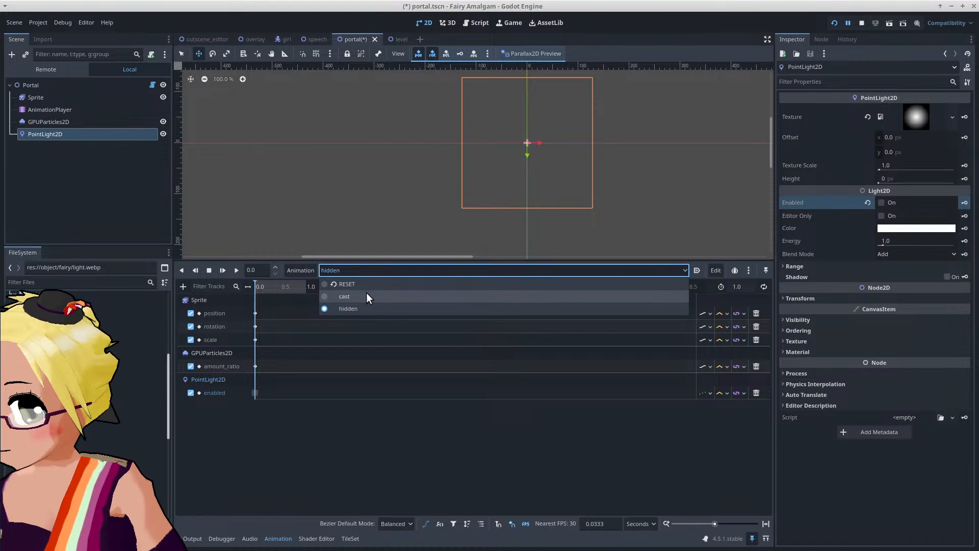
click(367, 295)
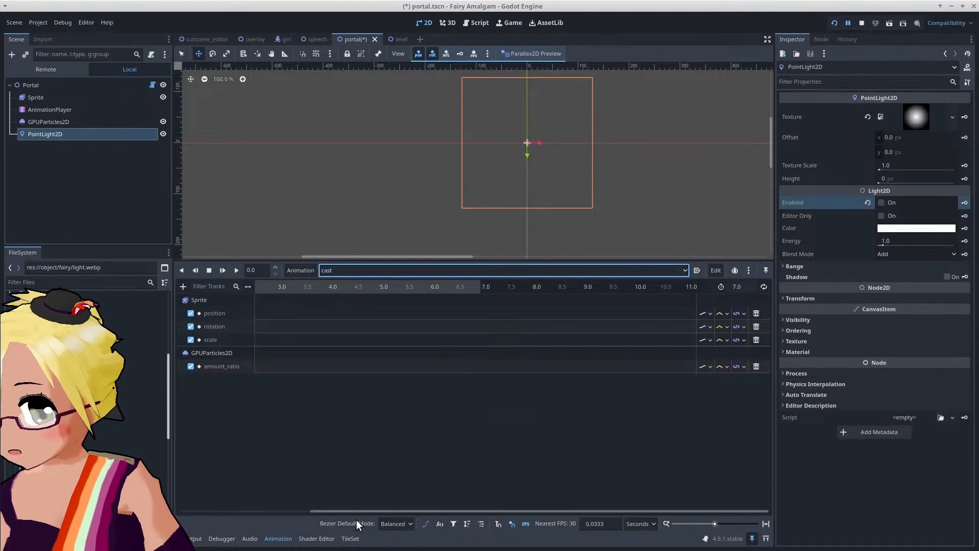
drag(353, 512, 221, 512)
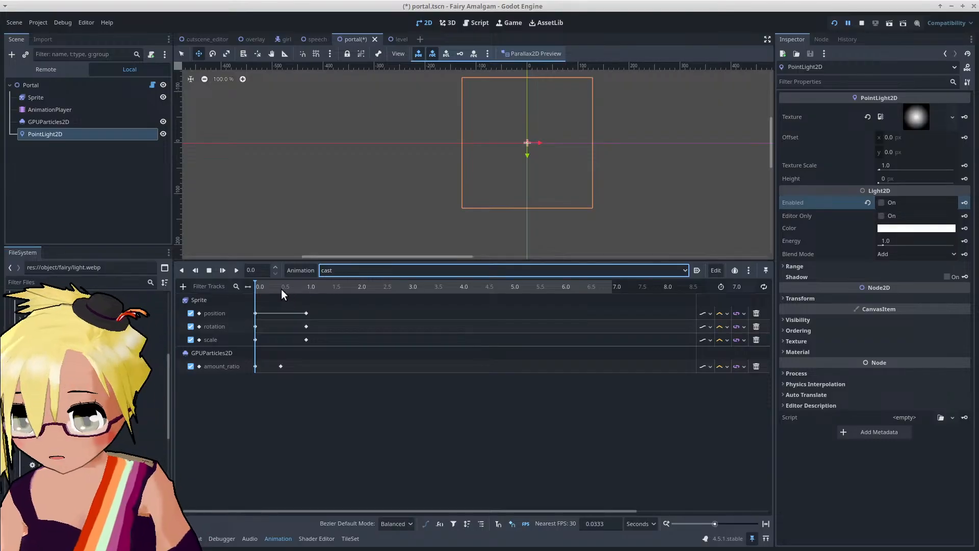
drag(270, 288, 249, 289)
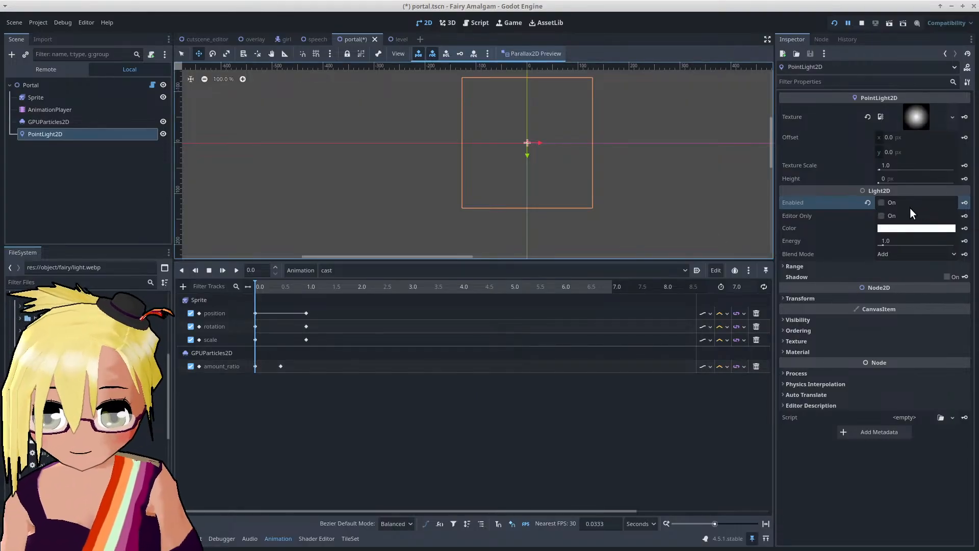
click(881, 203)
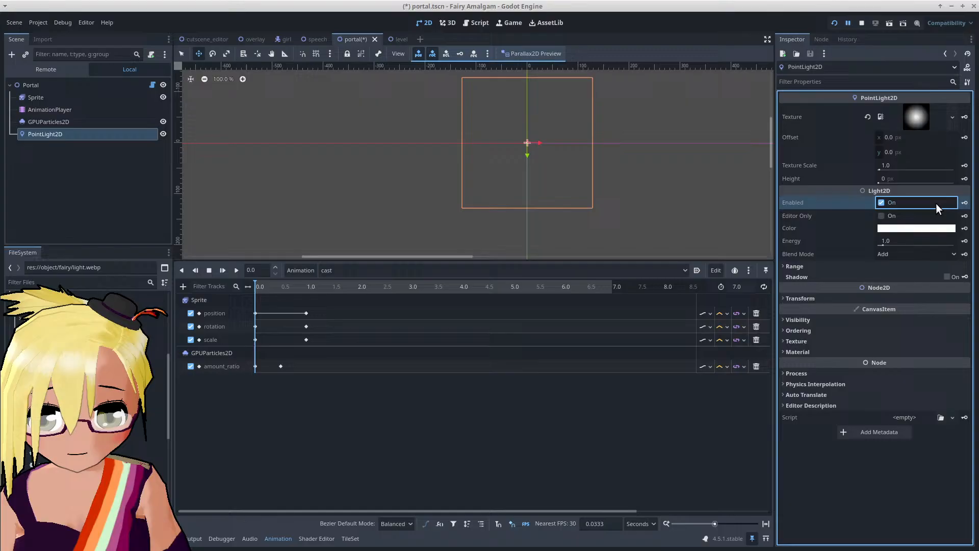
click(965, 203)
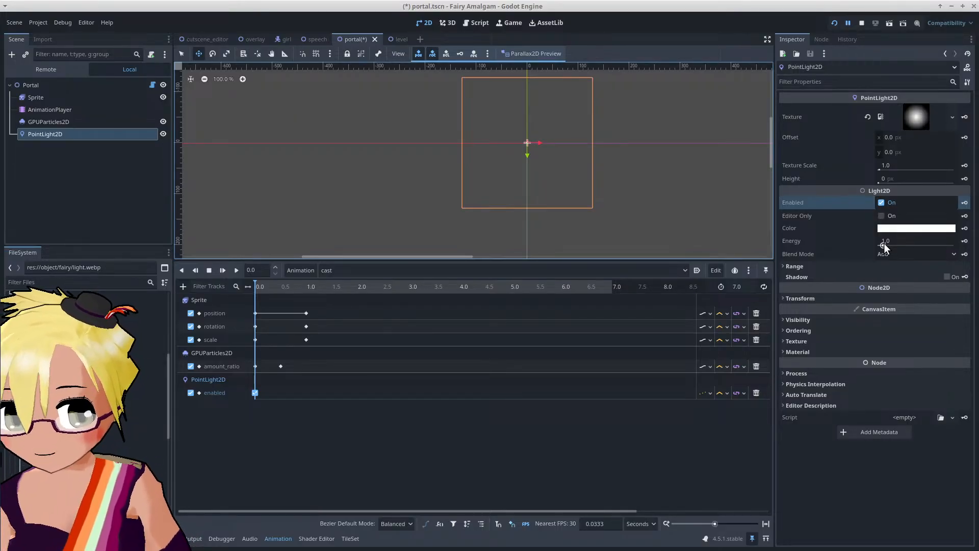
Step: Key the light's energy in the cast animation at 1.0 at 1 s and at 0.0 at 0 s
click(305, 285)
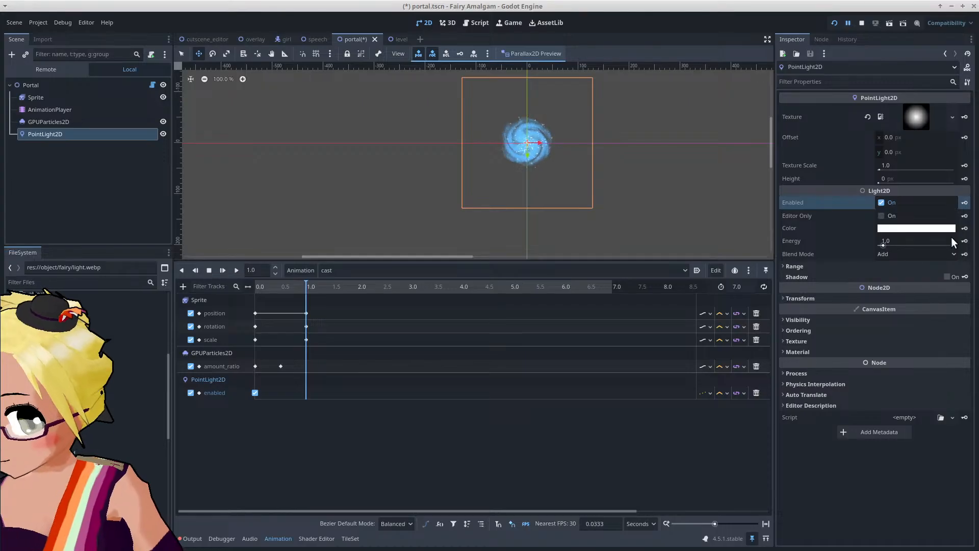
click(964, 240)
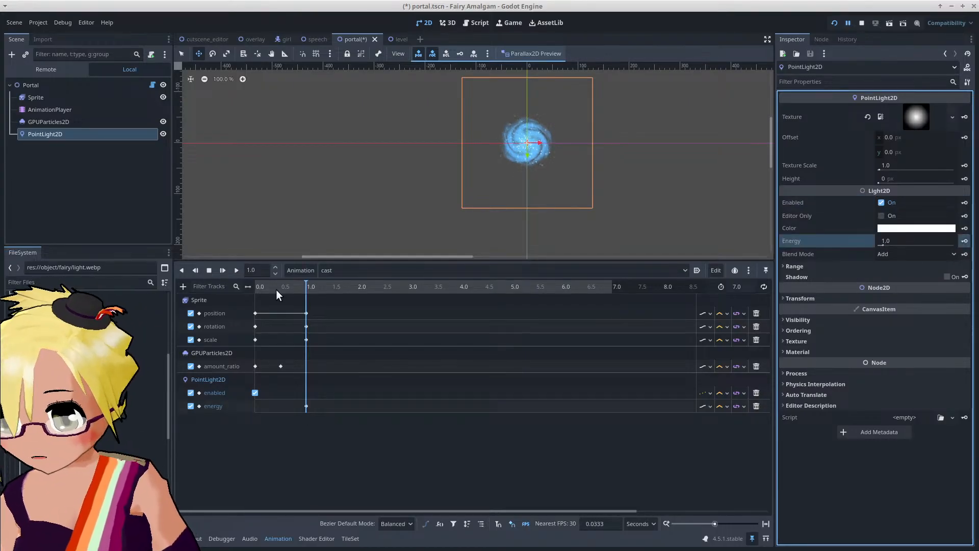
drag(276, 290, 244, 292)
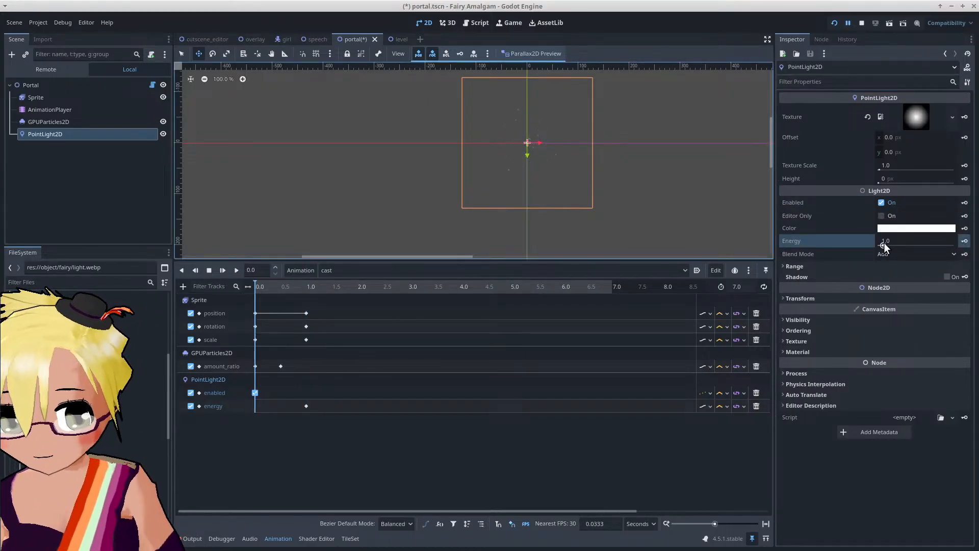
drag(884, 246, 879, 247)
click(965, 240)
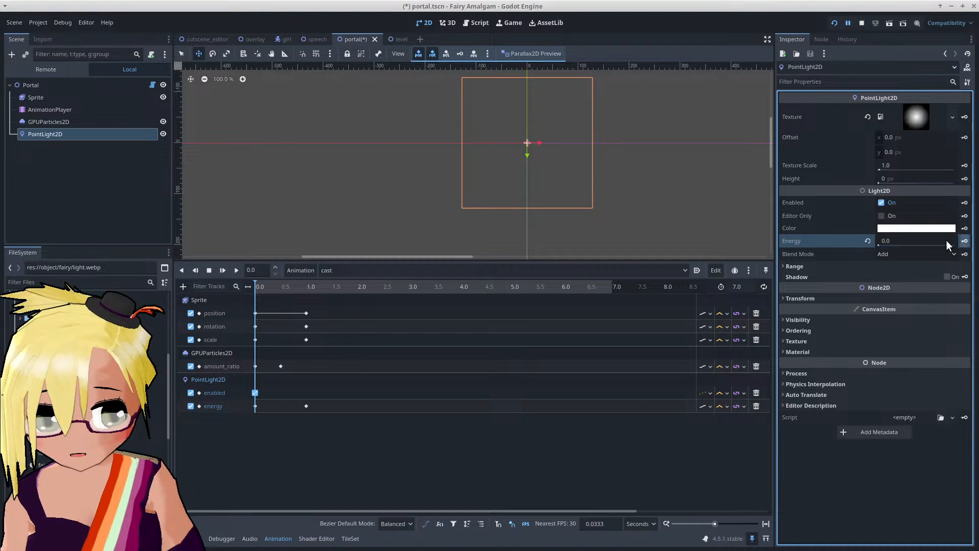
Step: Play the cast animation to review the portal with its light, and save the portal scene
click(236, 271)
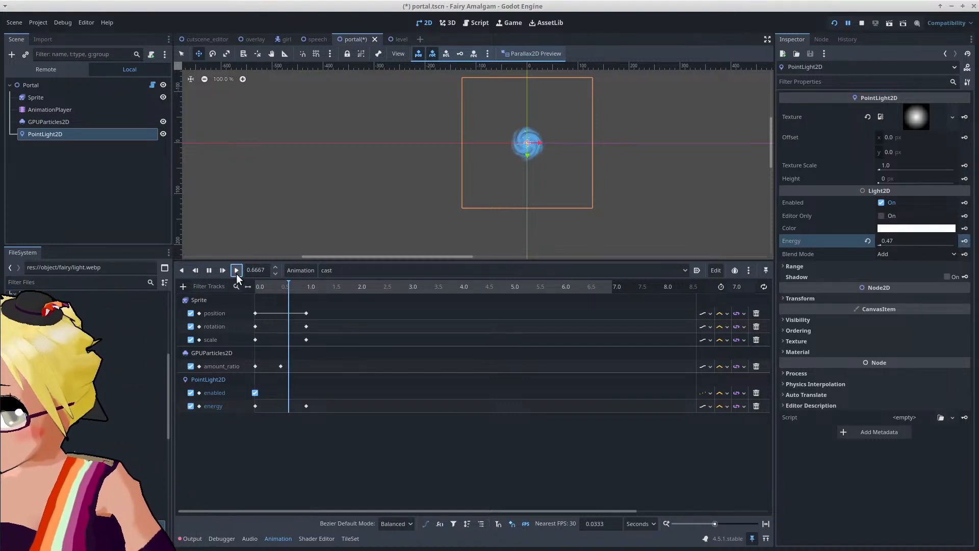
click(209, 272)
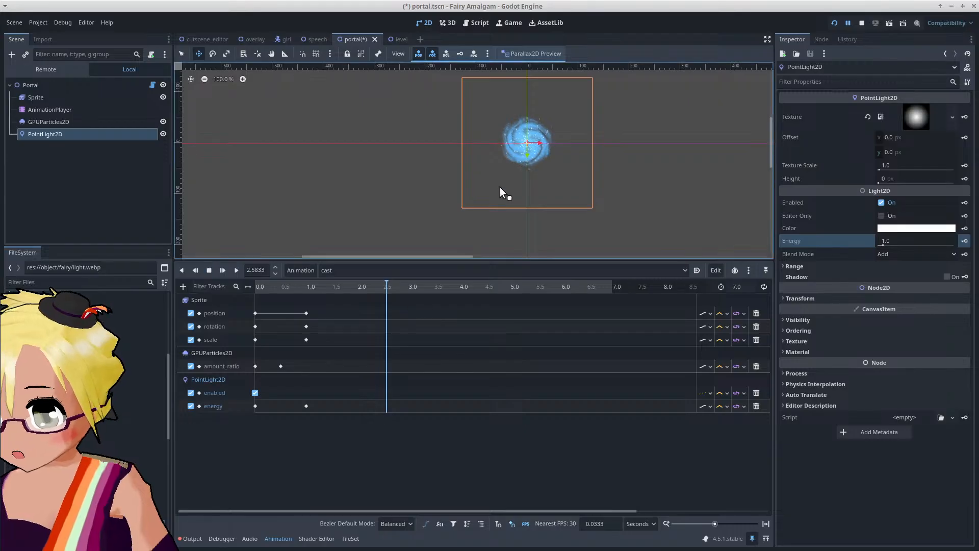
scroll(534, 112, up, 5)
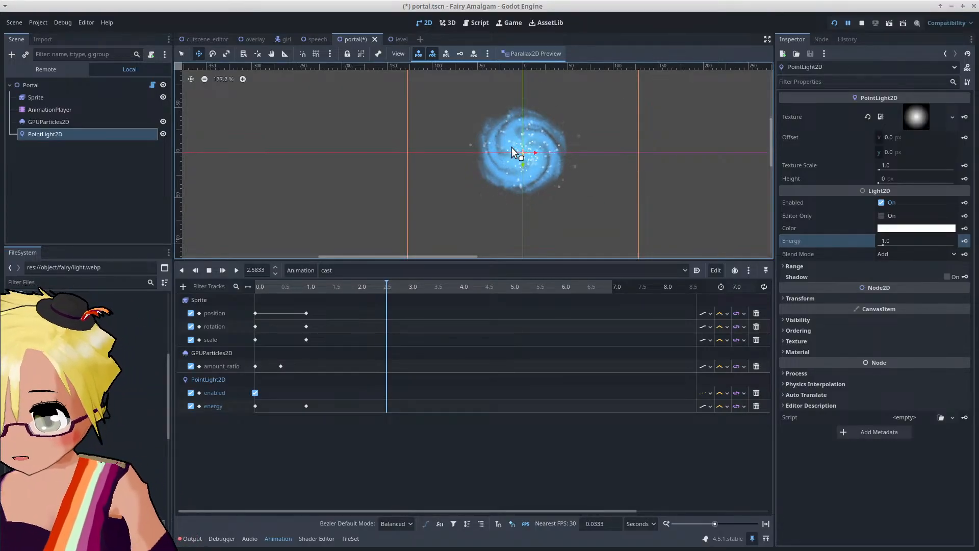
scroll(512, 152, up, 6)
scroll(603, 178, down, 8)
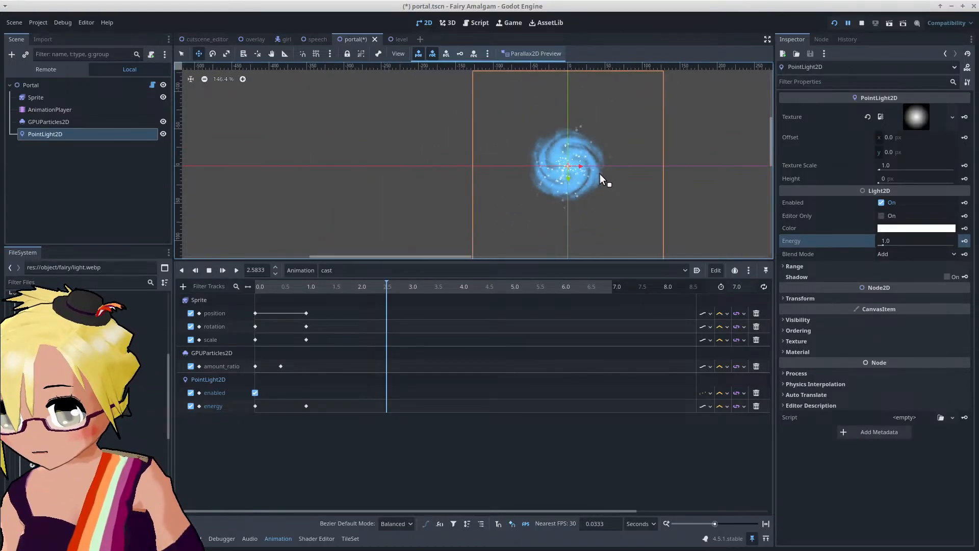
click(83, 134)
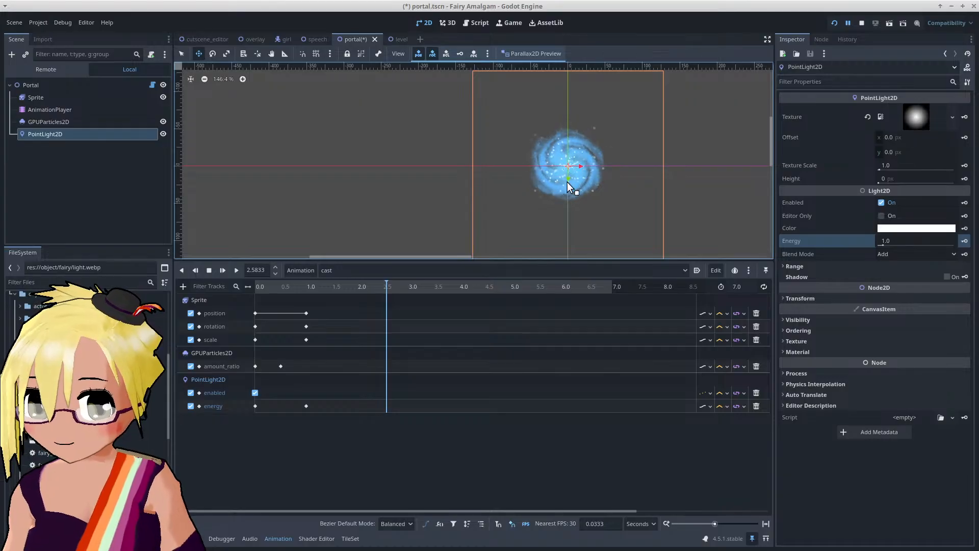
key(ctrl+s)
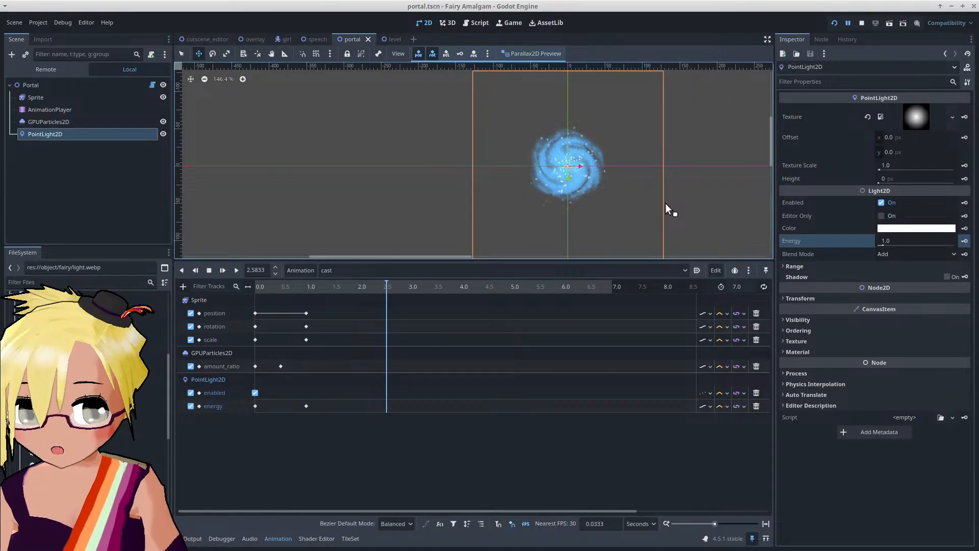
Step: Set the Sprite's rotation key at 1 s of the cast animation to 3600°
click(264, 288)
drag(260, 299, 337, 319)
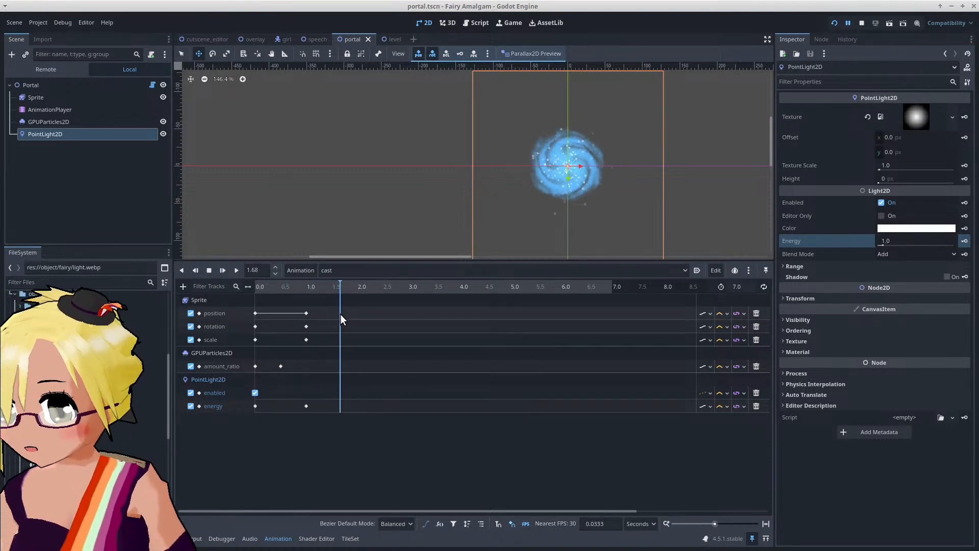
click(306, 326)
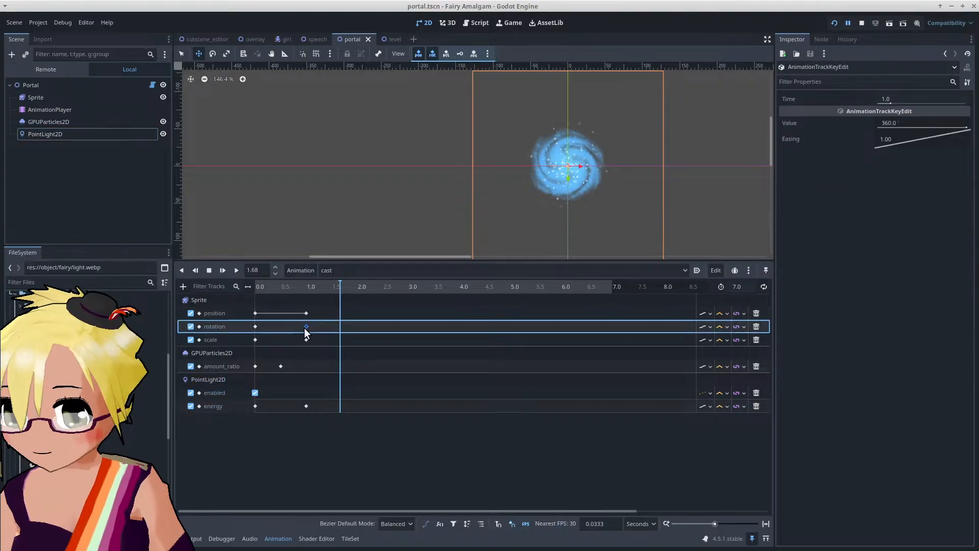
click(892, 124)
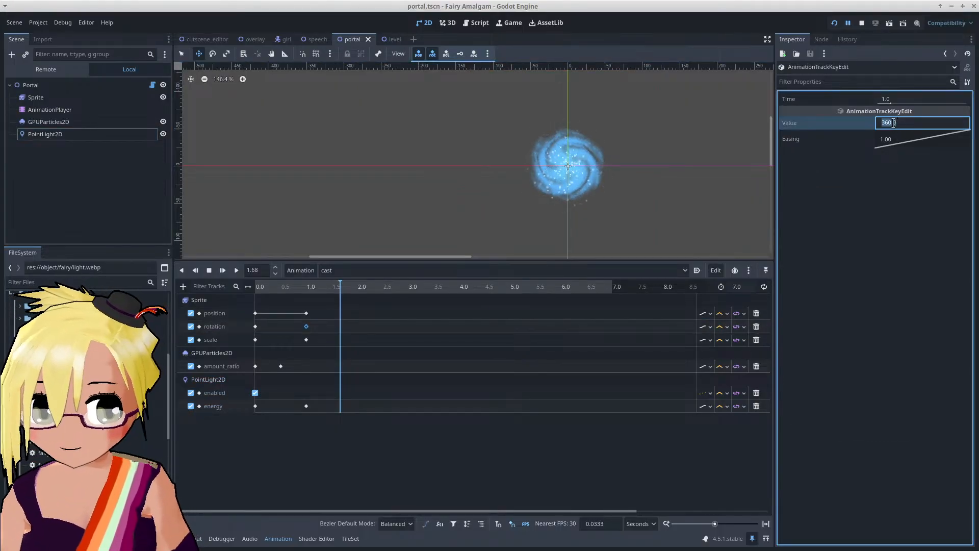
click(890, 122)
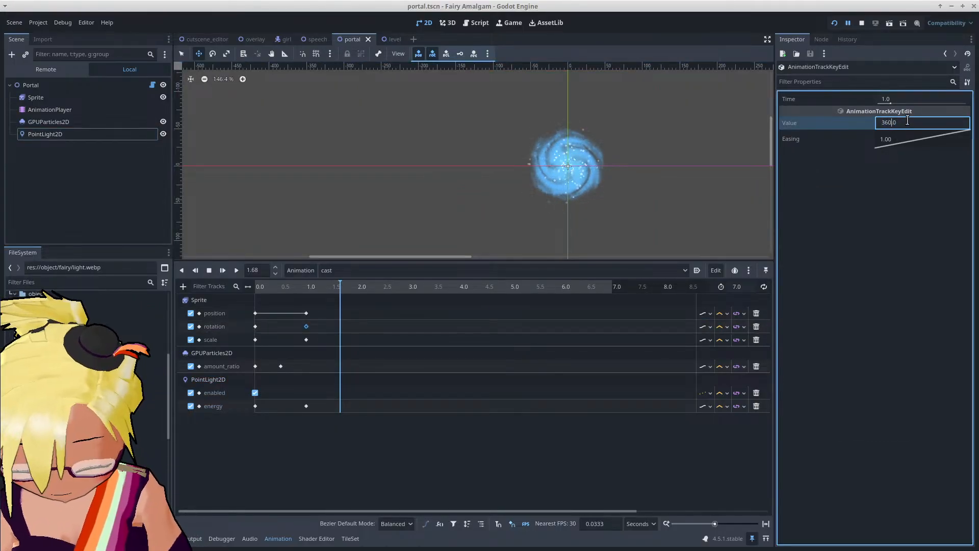
text(0)
key(Return)
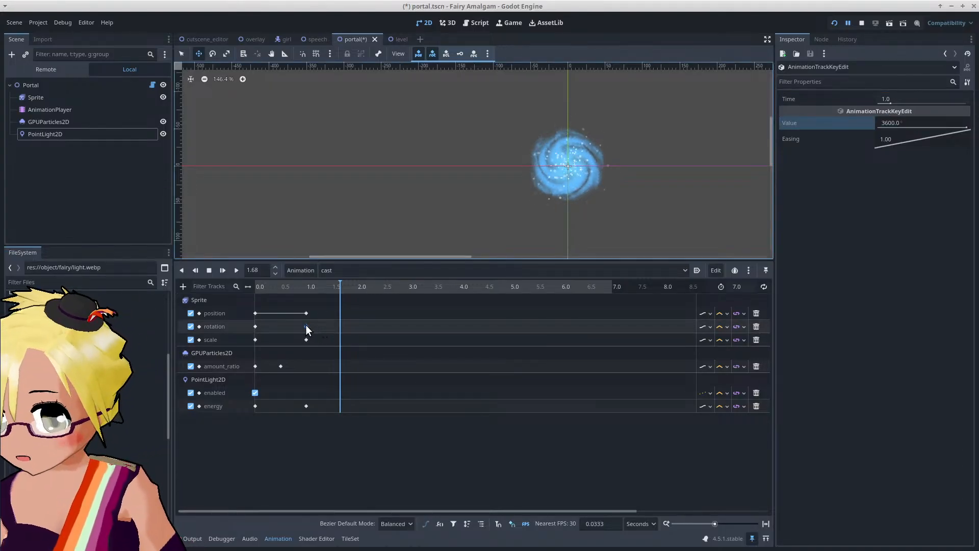
Step: Shift the Sprite's 3600° rotation key to 7 s and play the cast animation from the start to check the spin
drag(306, 327, 612, 339)
drag(296, 284, 251, 283)
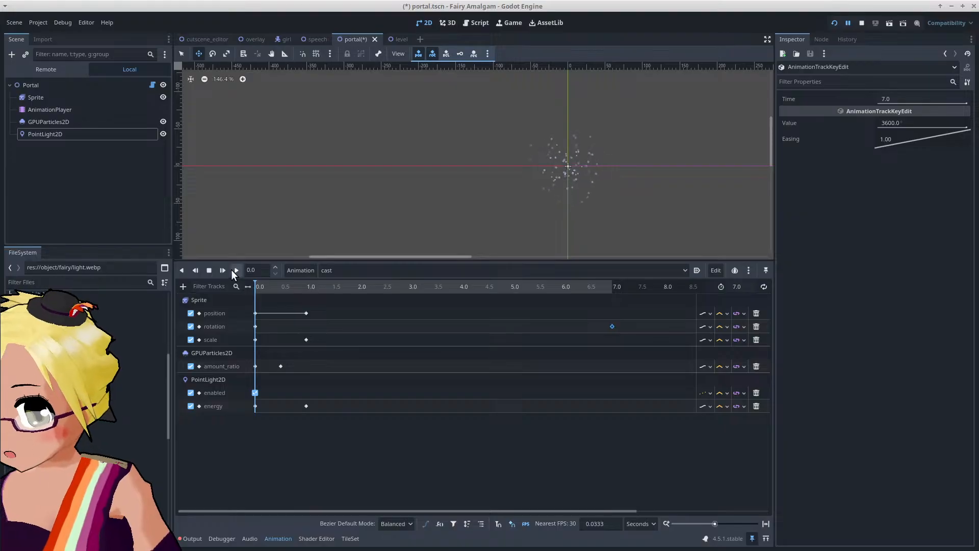
click(233, 271)
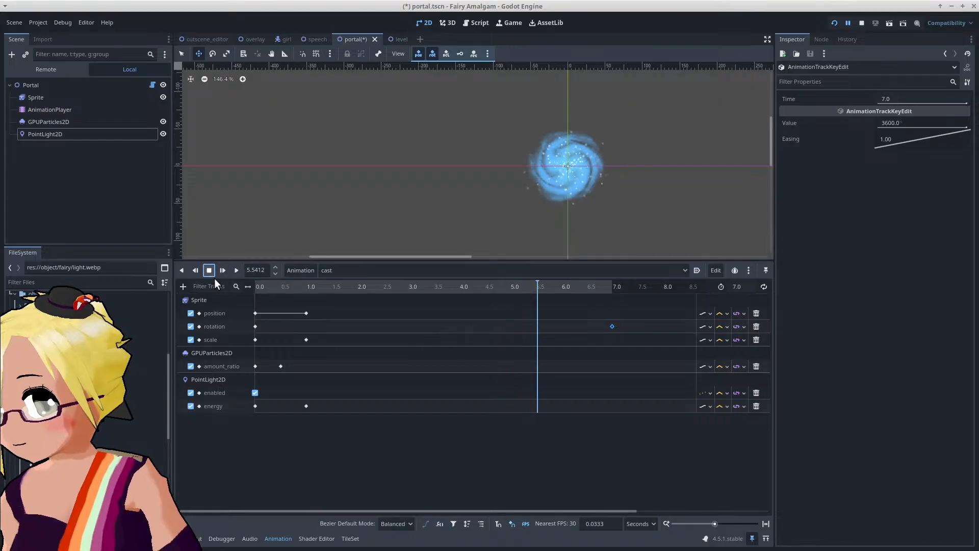
mouse_move(304, 341)
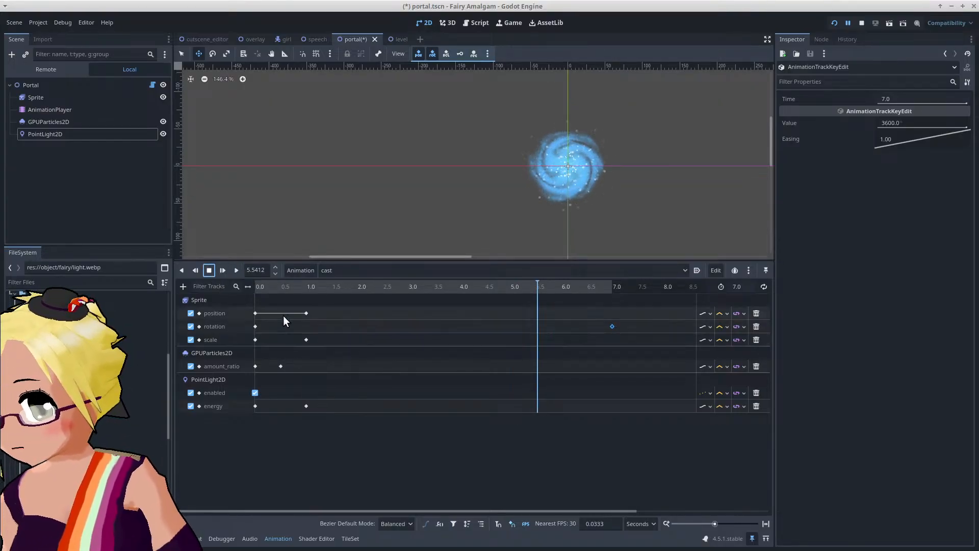
Step: Replay the cast animation, and duplicate the Sprite's 1 s scale key to 7 s
key(shift+d)
click(236, 270)
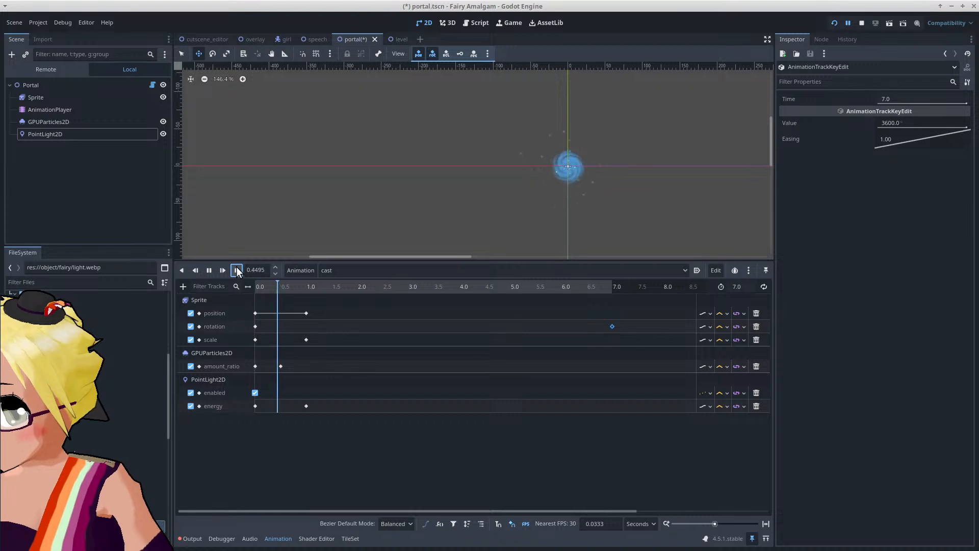
click(209, 271)
click(306, 340)
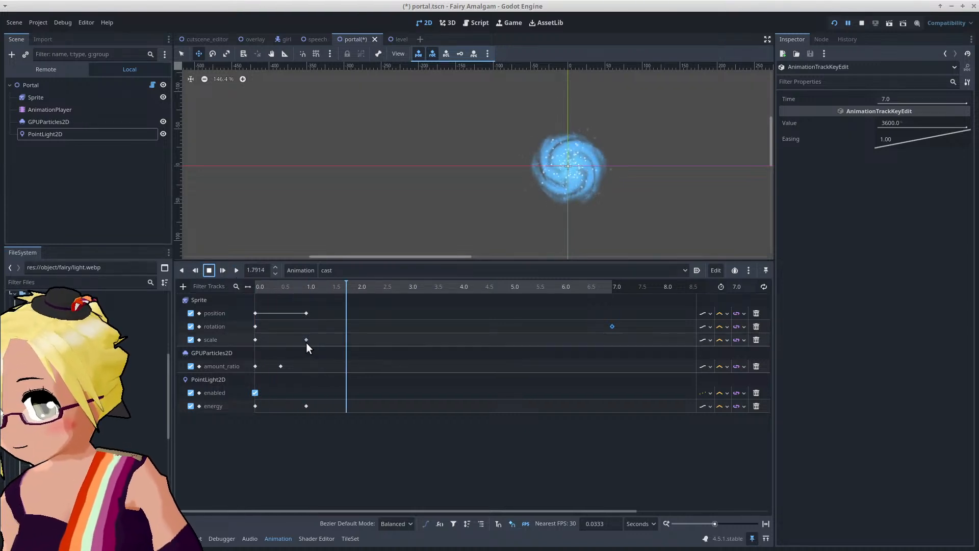
right_click(595, 339)
click(609, 344)
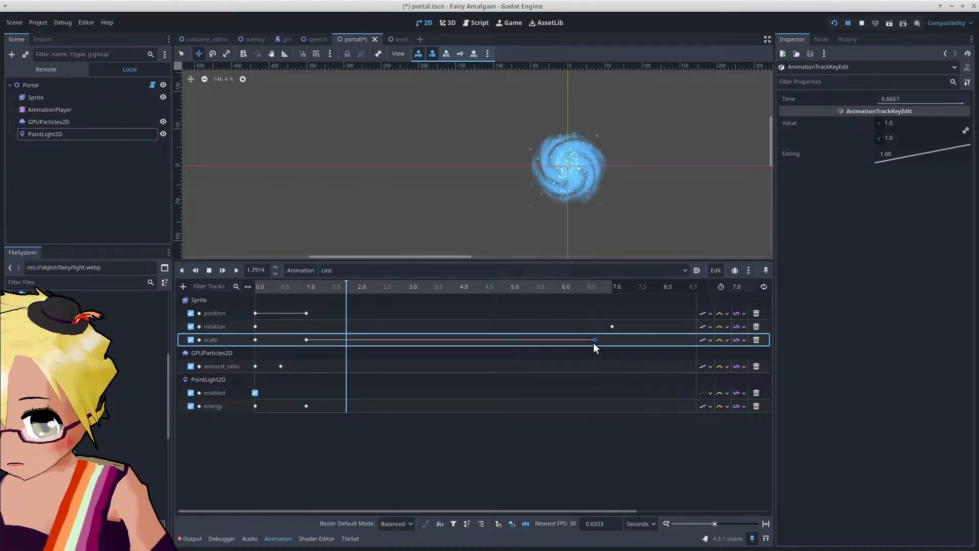
drag(608, 338, 612, 338)
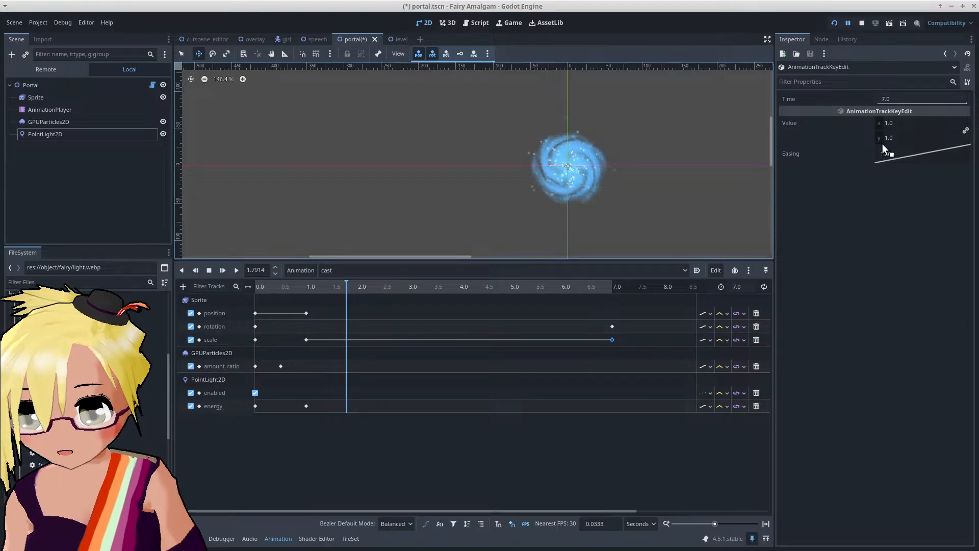
Step: Set the Sprite's scale key at 7 s to 3.0 on both axes
click(893, 124)
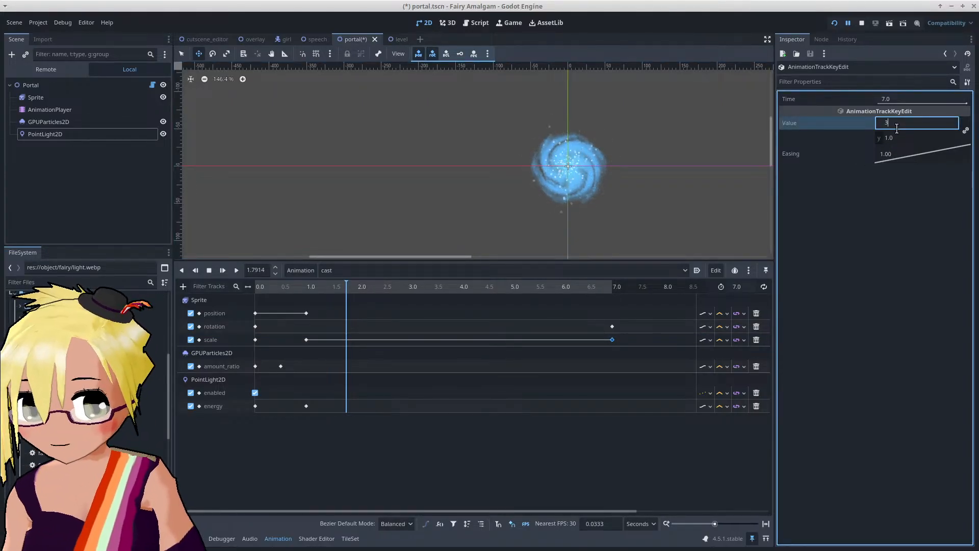
text(3)
key(Return)
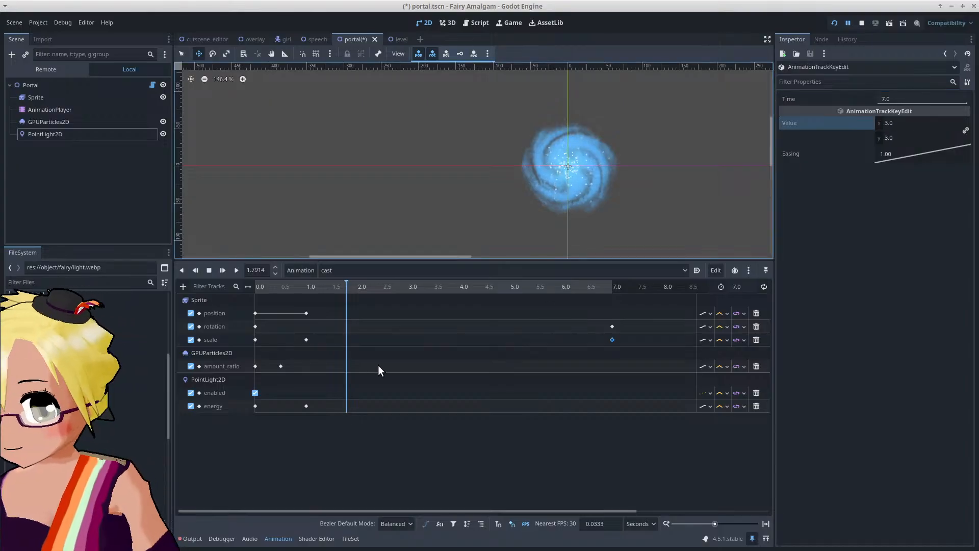
Step: Try an easing of 3.48 on the Sprite's 1 s scale key and play the cast animation
click(306, 340)
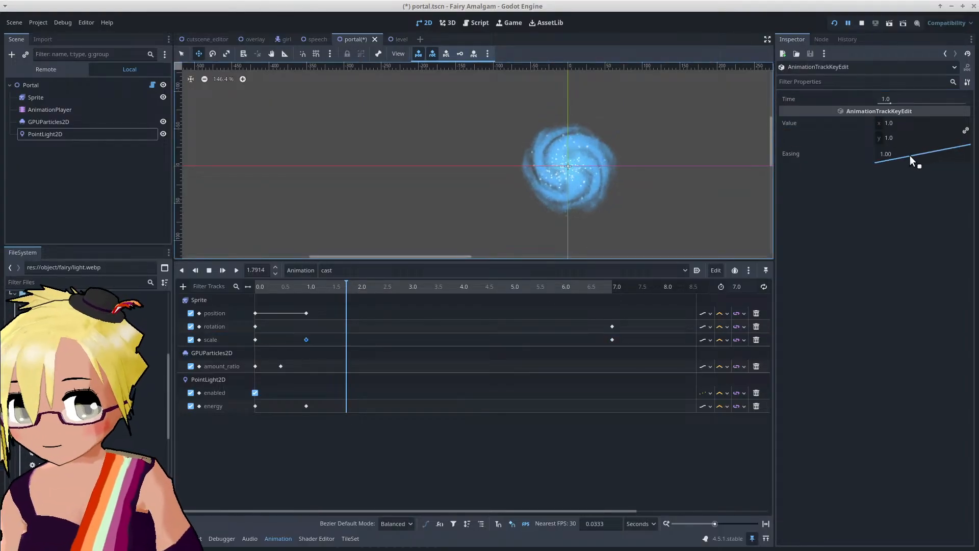
mouse_move(925, 164)
mouse_down()
mouse_move(919, 154)
mouse_move(928, 157)
mouse_up()
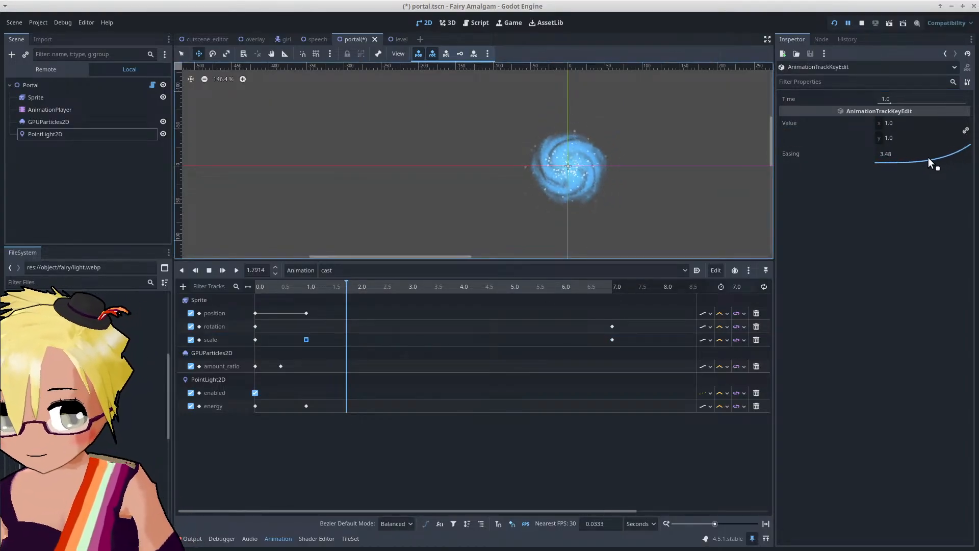
click(236, 271)
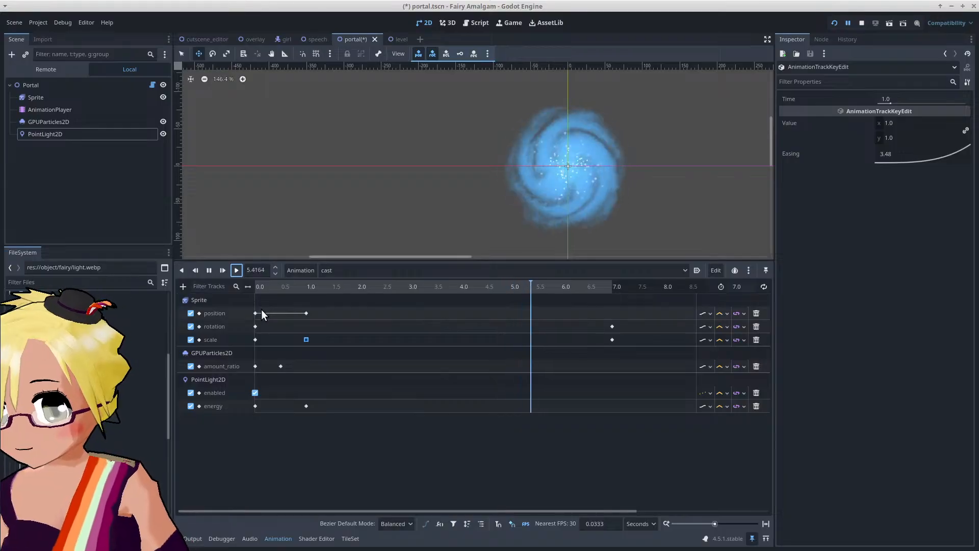
click(209, 270)
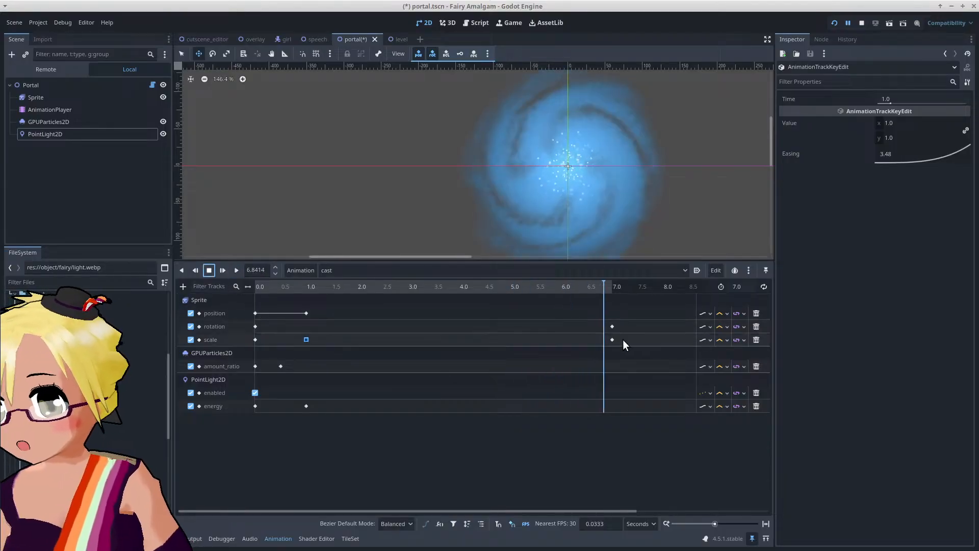
Step: Try an easing of 1.62 on the Sprite's 1 s scale key and scrub the timeline around 2 s
drag(923, 158, 911, 155)
drag(299, 289, 354, 289)
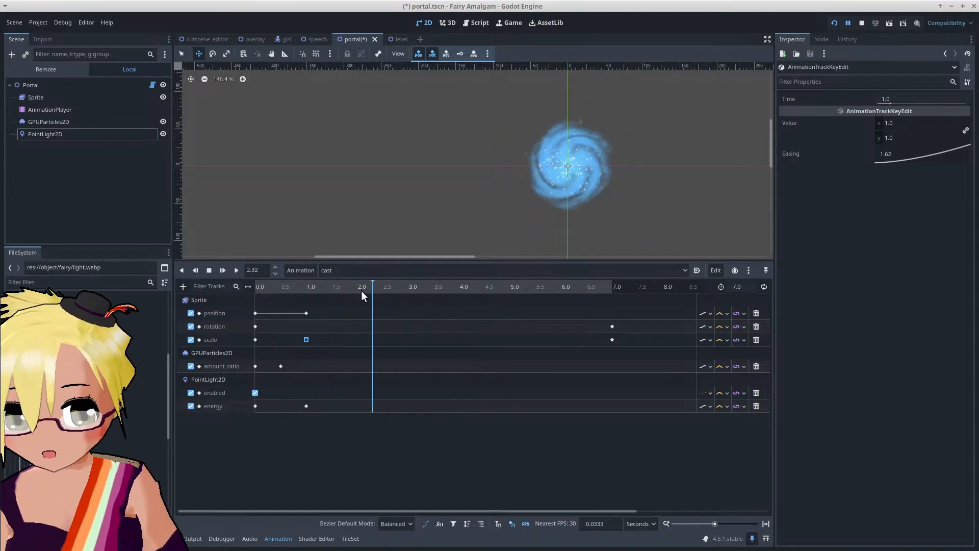
drag(361, 290, 350, 291)
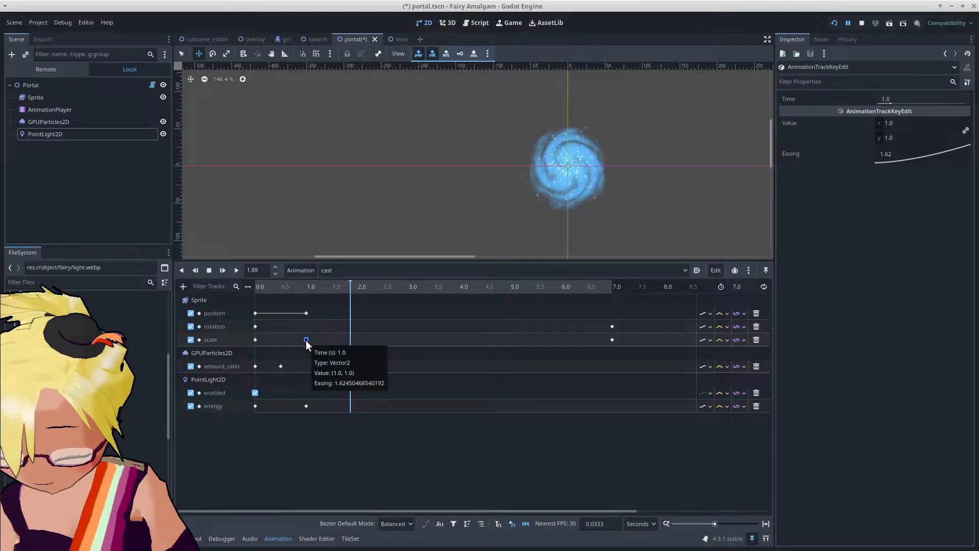
Step: Delete the Sprite's 1 s scale key, set the 0 s scale key's easing to 2.14, and play the cast animation
drag(305, 340, 256, 339)
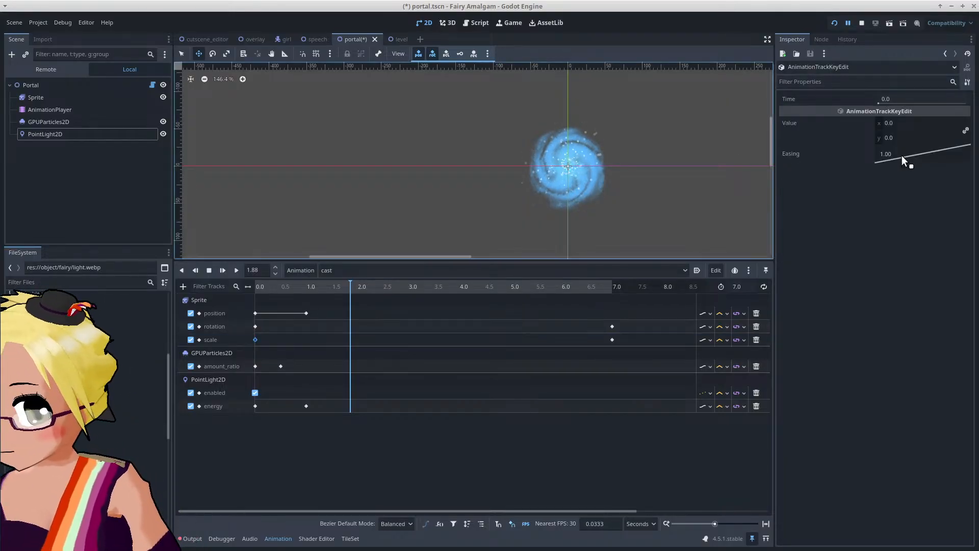
drag(903, 156, 914, 161)
click(260, 287)
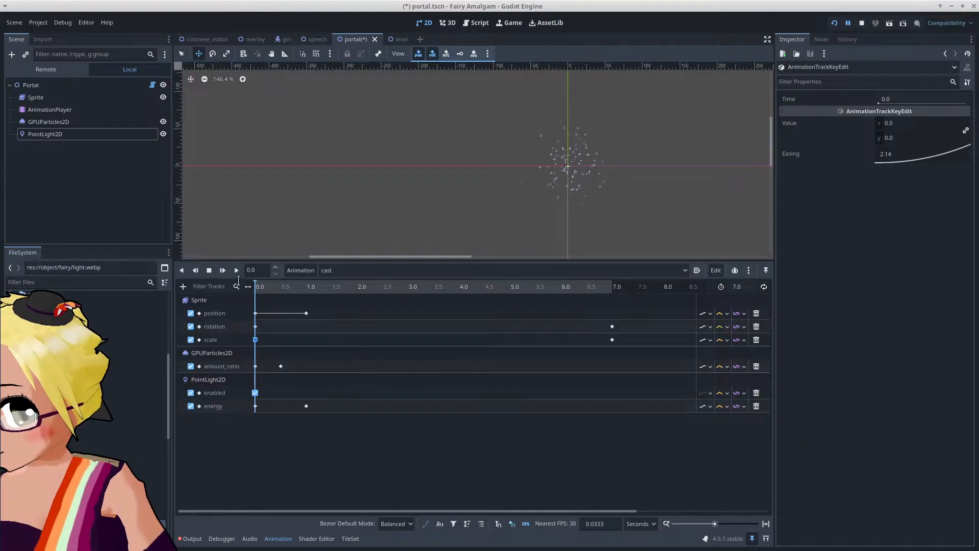
click(236, 271)
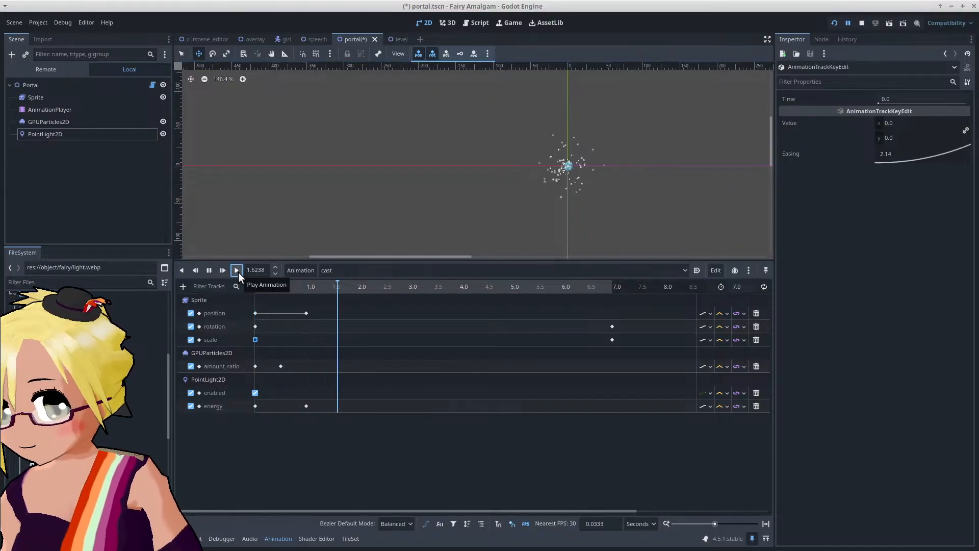
click(208, 270)
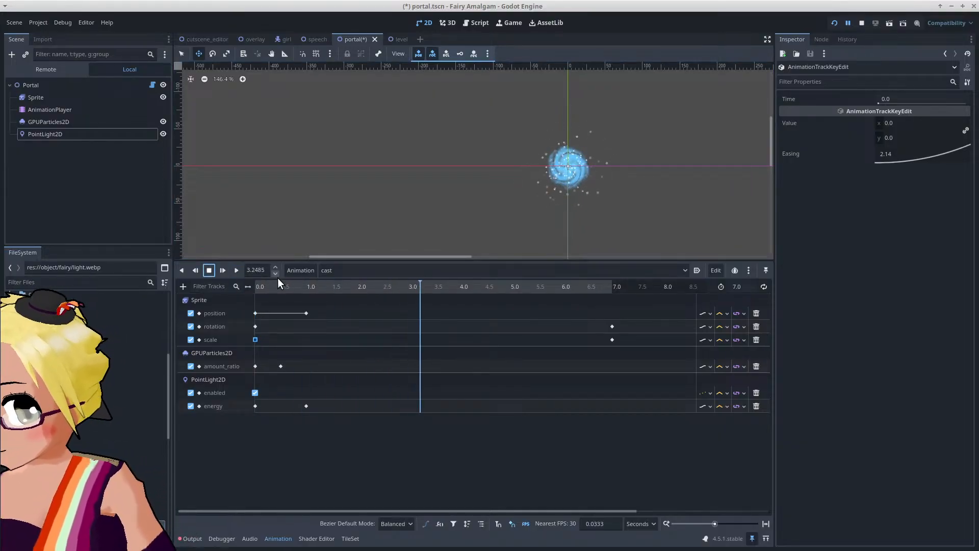
Step: Set the easing of the Sprite's 0 s scale key to 1.41, replay the cast animation, and save the portal scene
drag(923, 163, 911, 145)
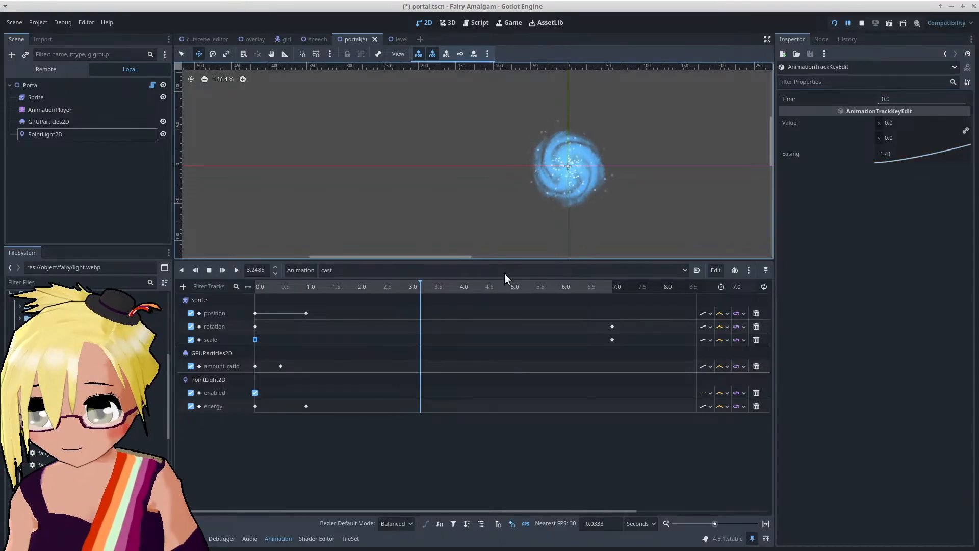
click(306, 287)
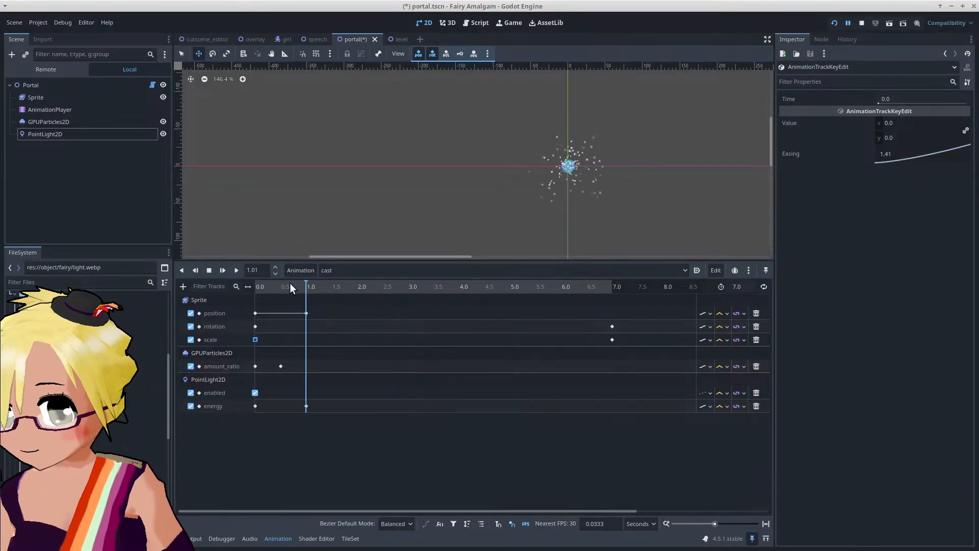
click(235, 271)
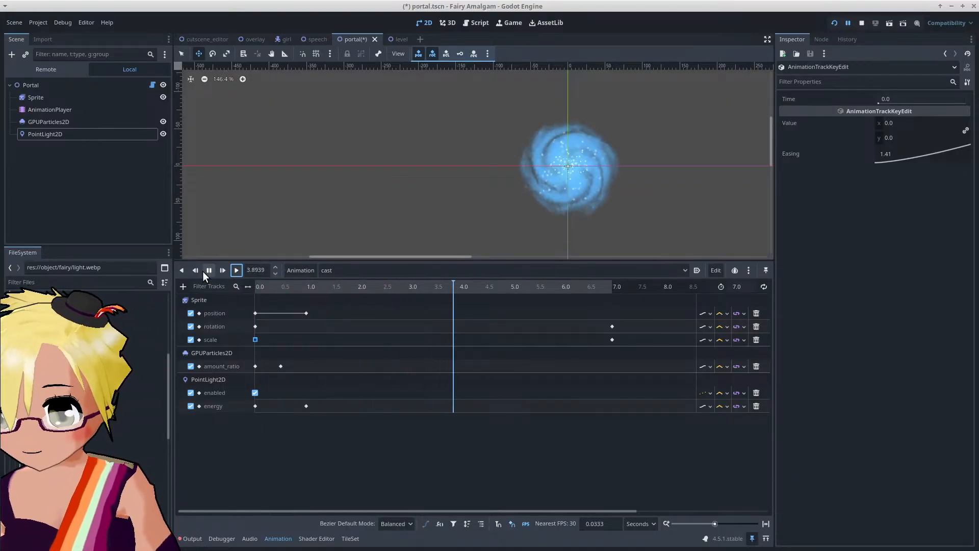
click(209, 270)
key(ctrl+s)
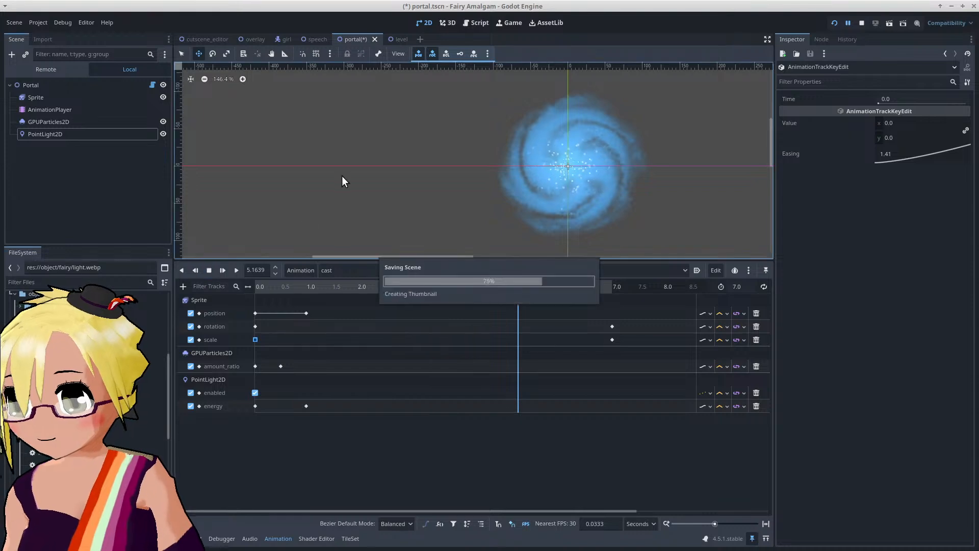
Step: Open the cutscene_editor scene, return to the portal scene, and examine the logged warnings and the PointLight2D node
click(391, 39)
click(211, 39)
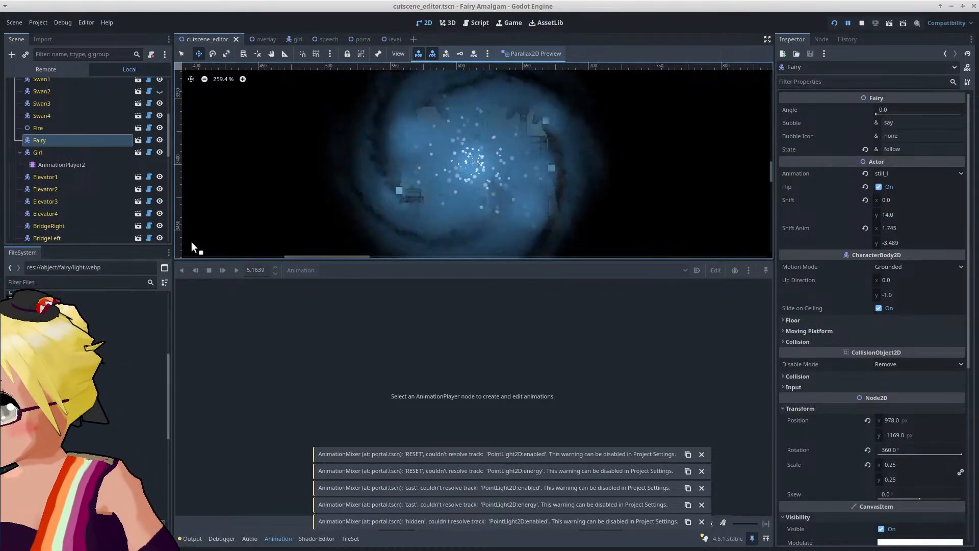
click(360, 39)
click(193, 539)
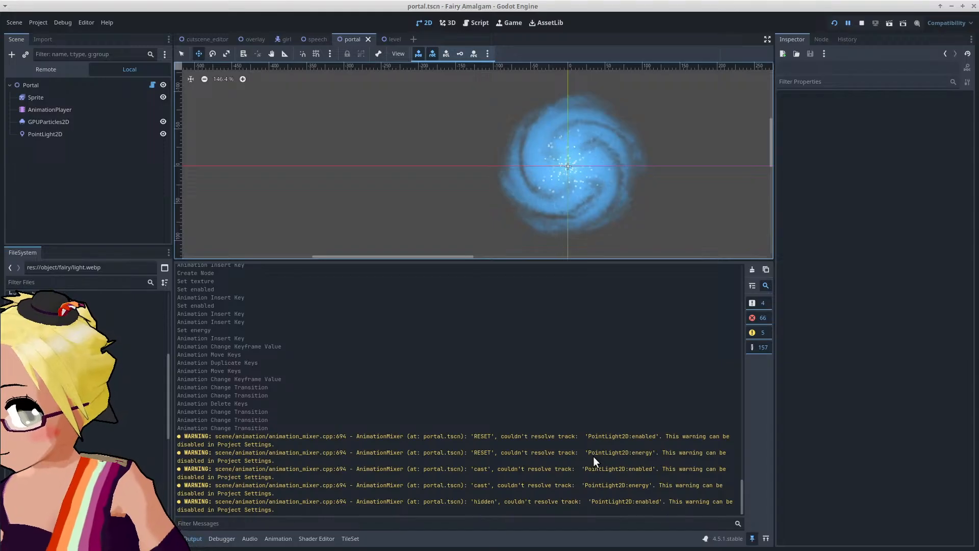
click(58, 136)
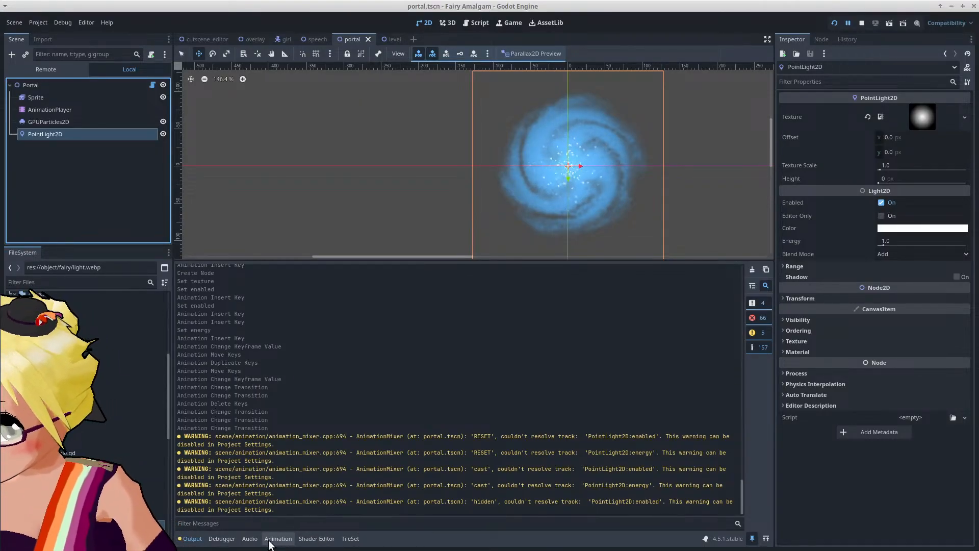
Step: Check the light tracks in the portal AnimationPlayer's hidden and cast animations, leave cast selected, and save the scene
click(278, 538)
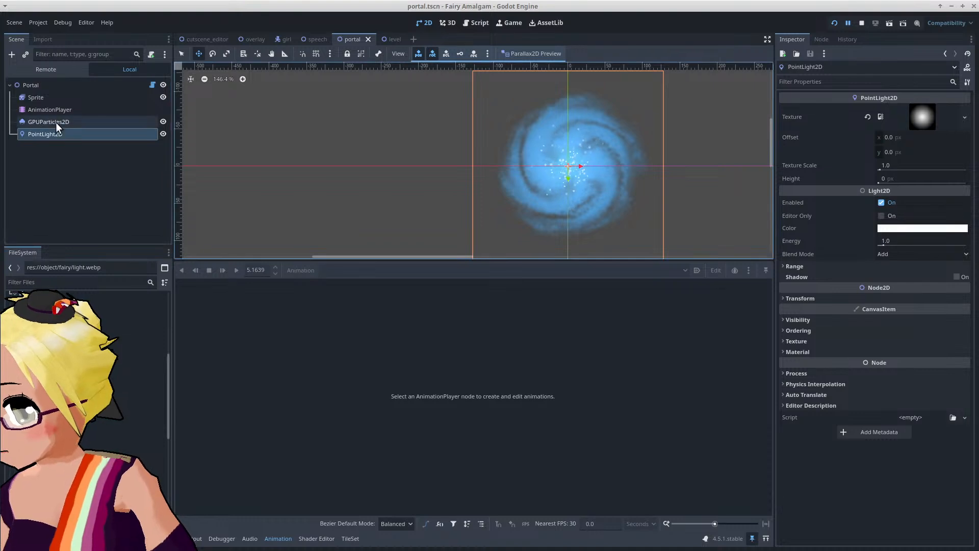
click(50, 109)
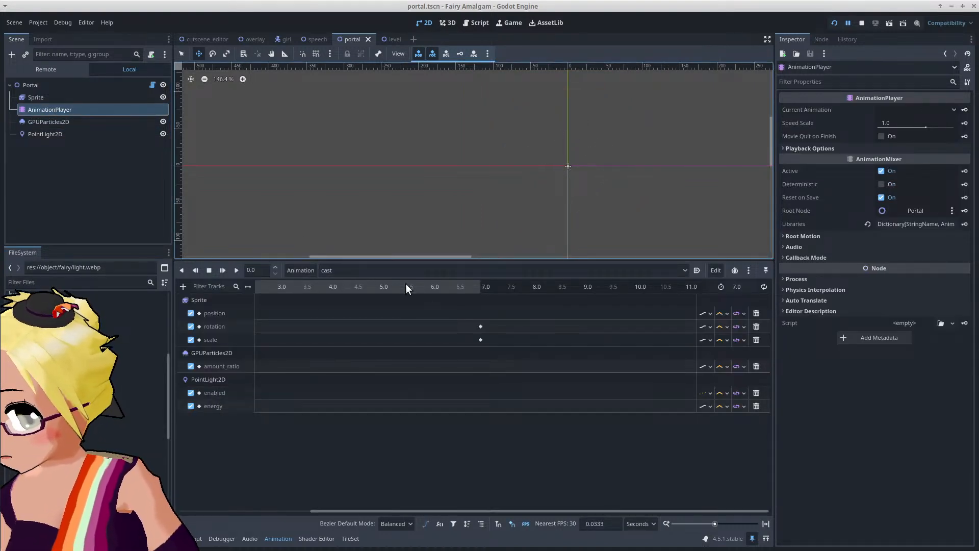
click(392, 272)
click(380, 308)
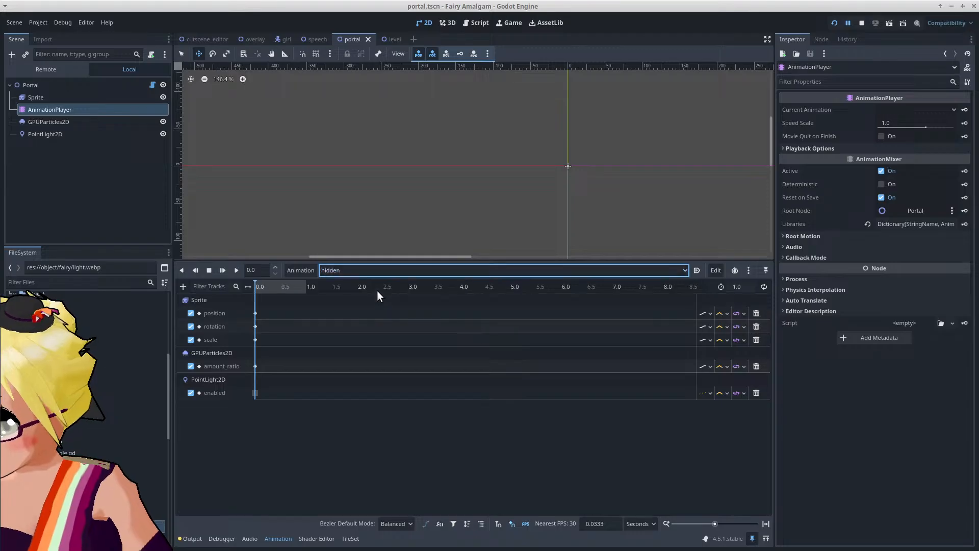
click(374, 270)
click(373, 291)
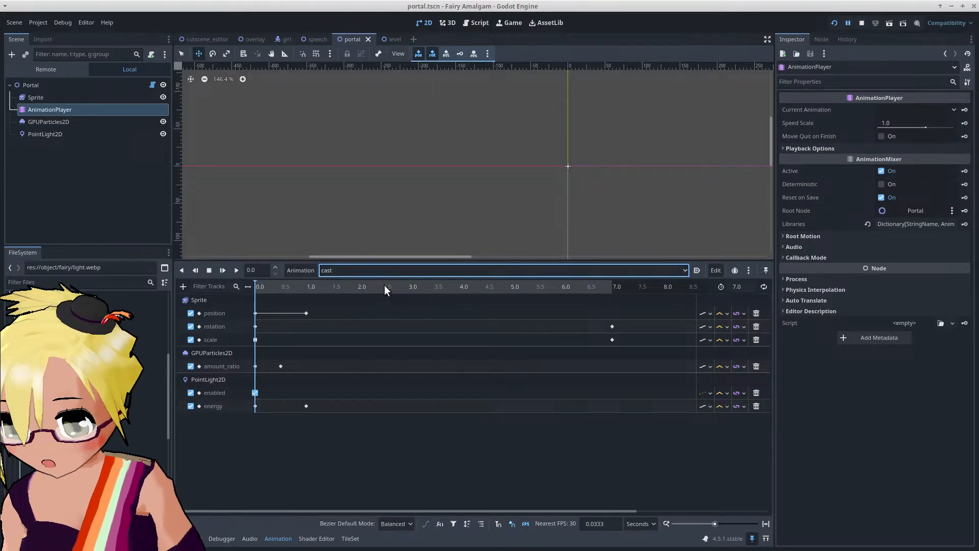
key(ctrl+s)
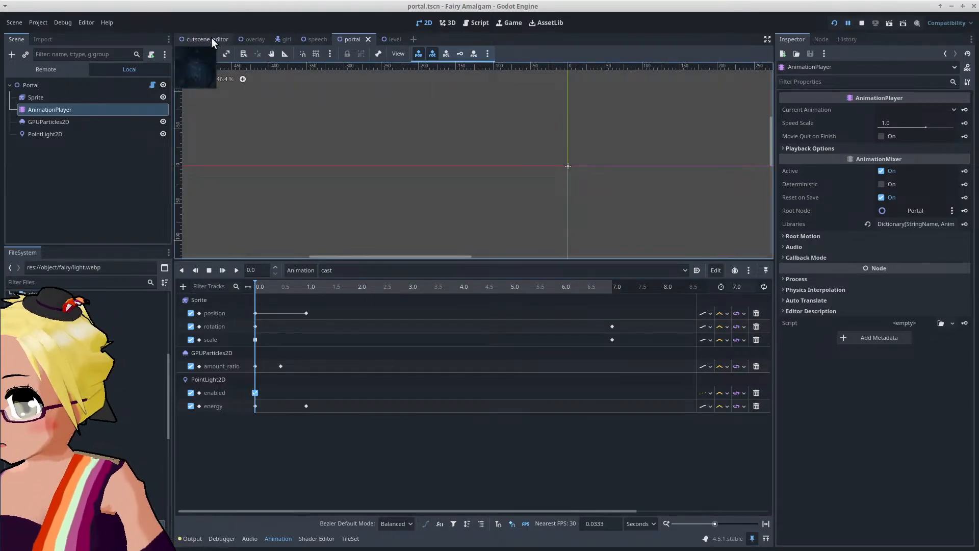
Step: In the cutscene_editor scene, load cutscene/intro from the Girl's AnimationPlayer2 and play it from shortly before 9 s
click(211, 39)
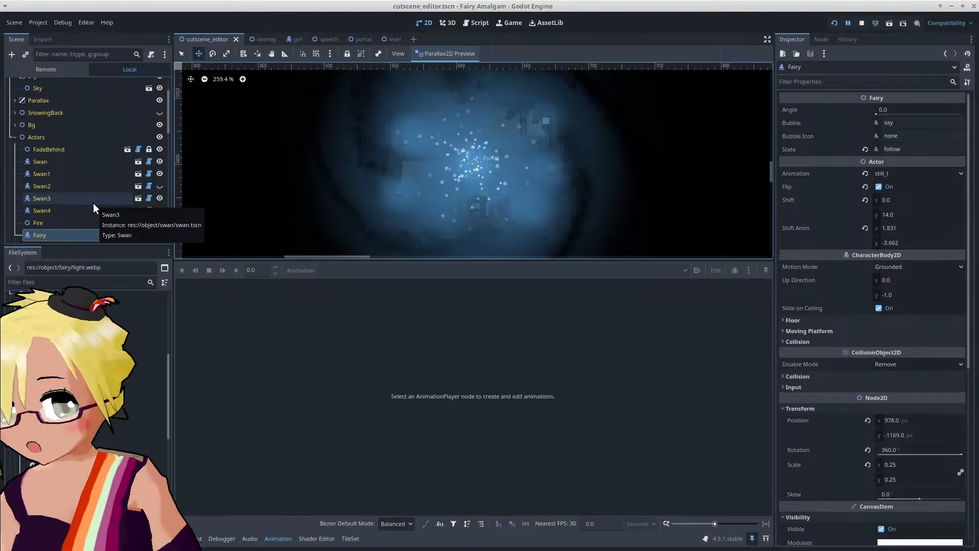
scroll(93, 203, down, 3)
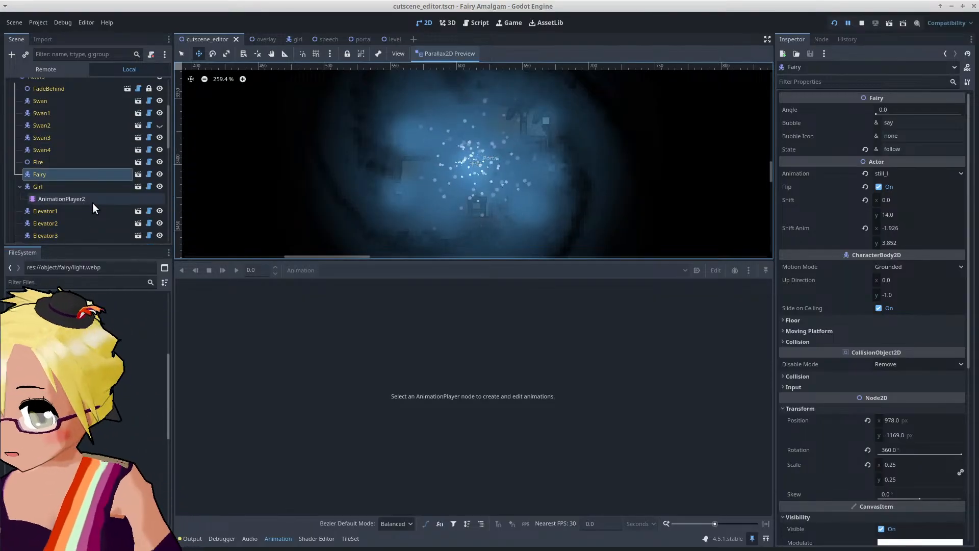
click(93, 203)
click(362, 271)
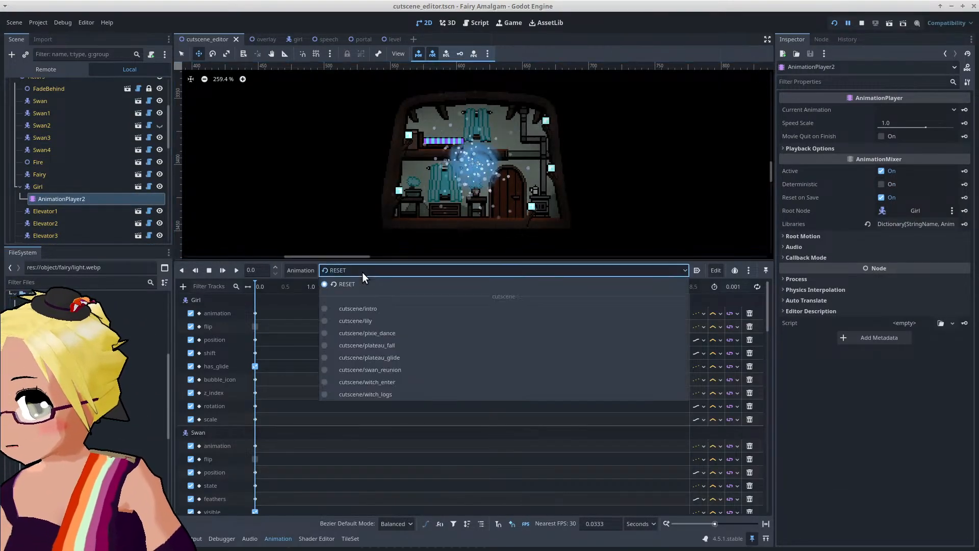
click(375, 309)
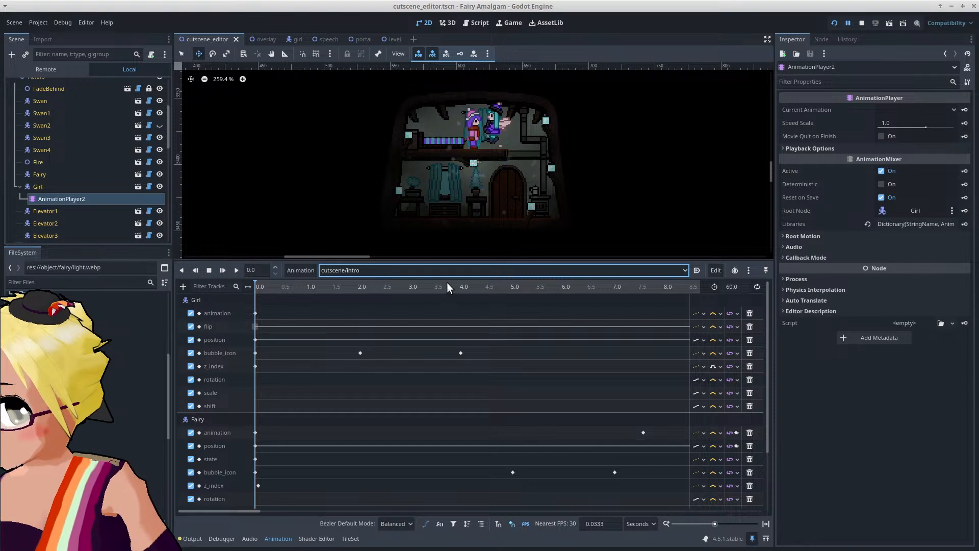
ctrl+scroll(468, 331, down, 6)
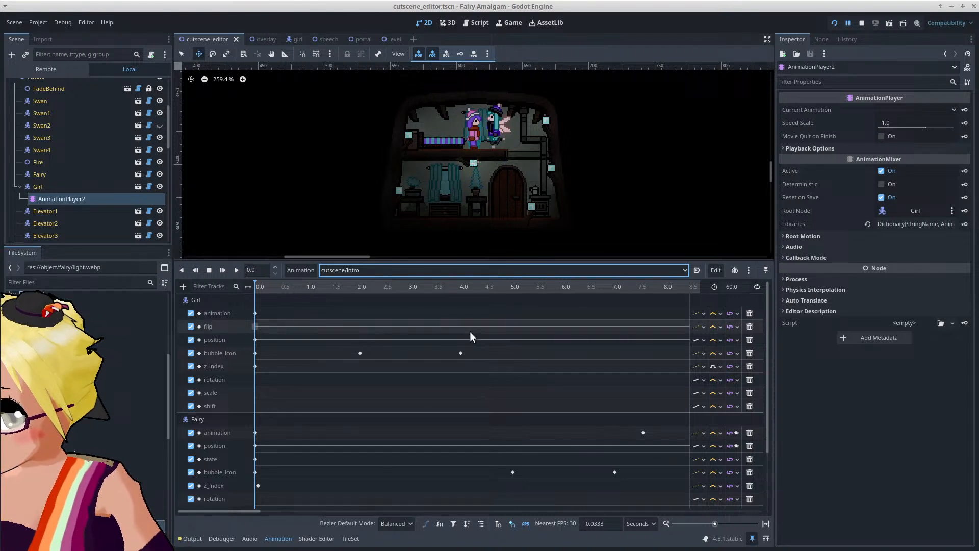
click(412, 288)
click(236, 270)
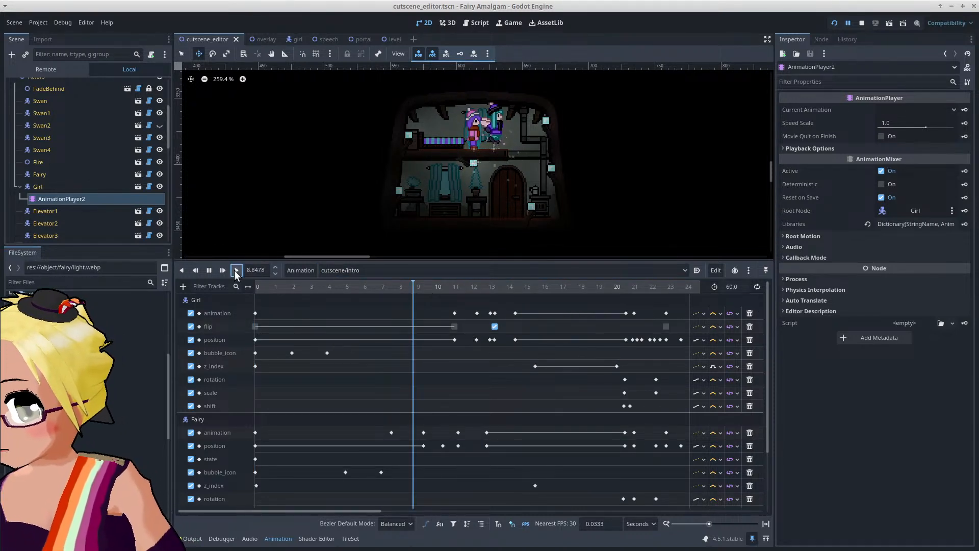
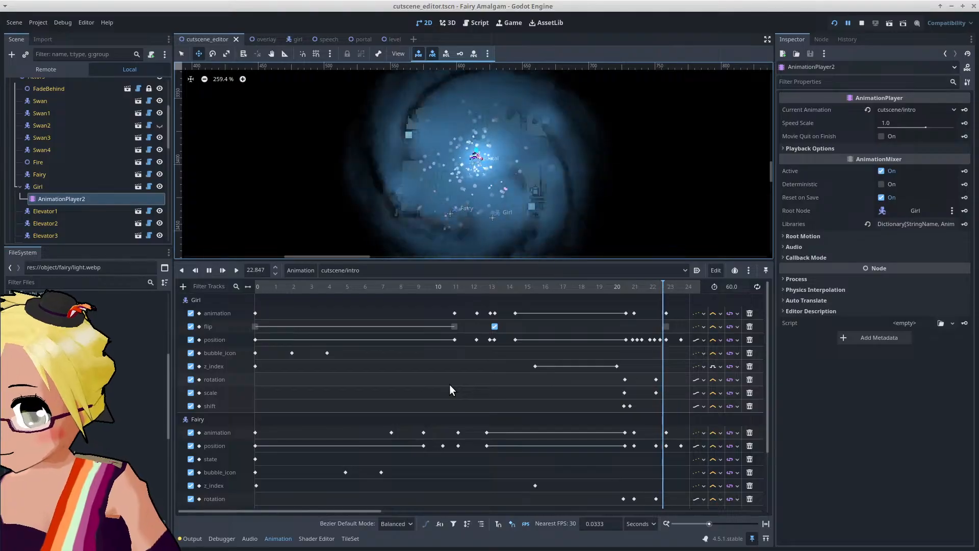
Step: Set the Sprite's 7 s scale key in the portal's cast animation to 2.0 on both axes, and save the scene
click(209, 270)
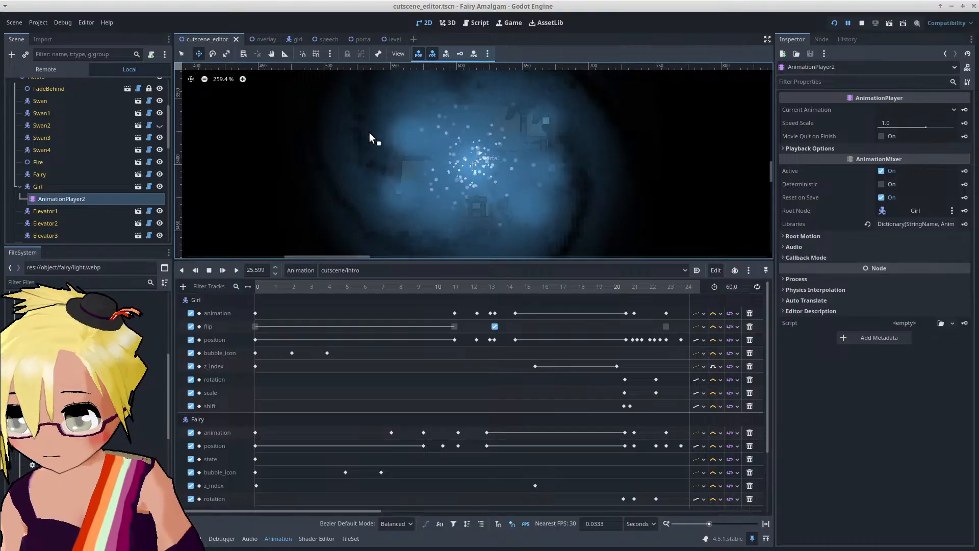
click(368, 41)
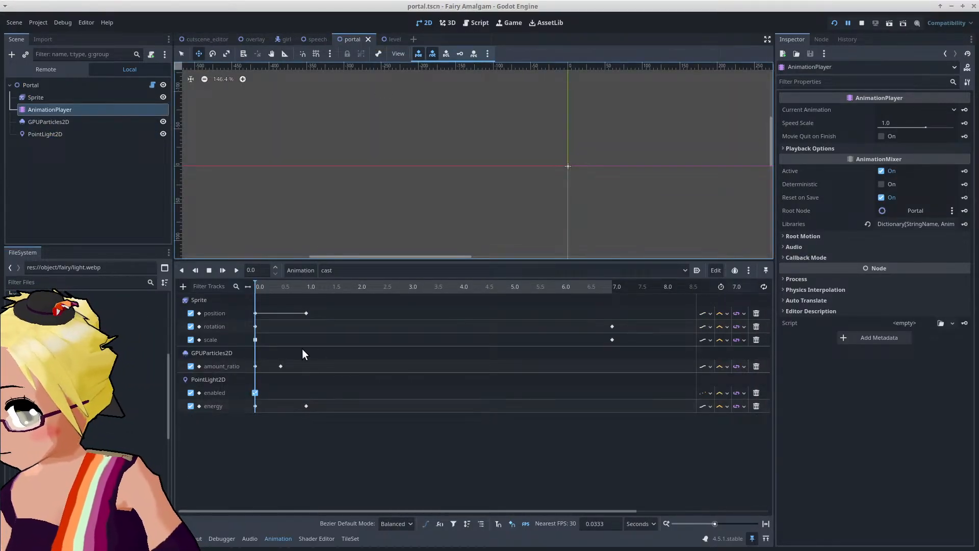
click(612, 340)
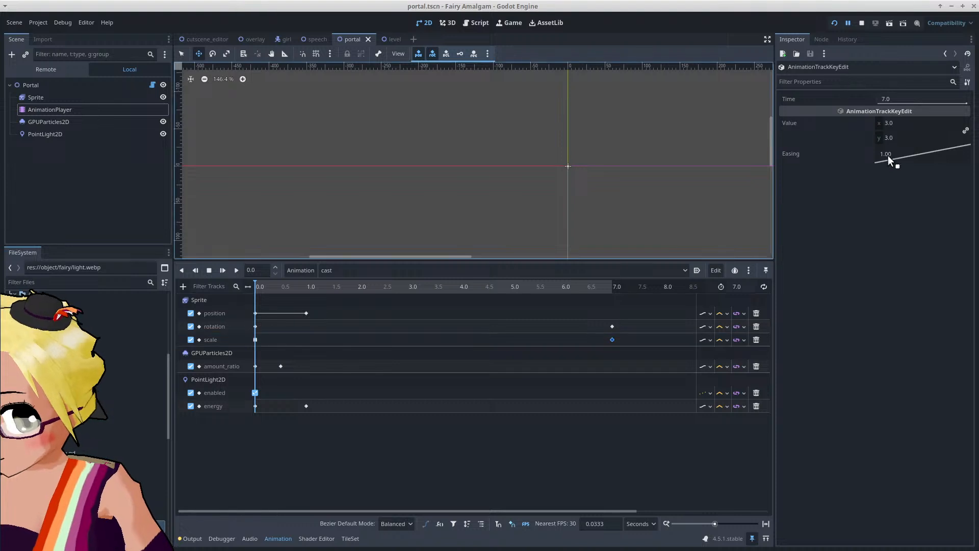
click(898, 122)
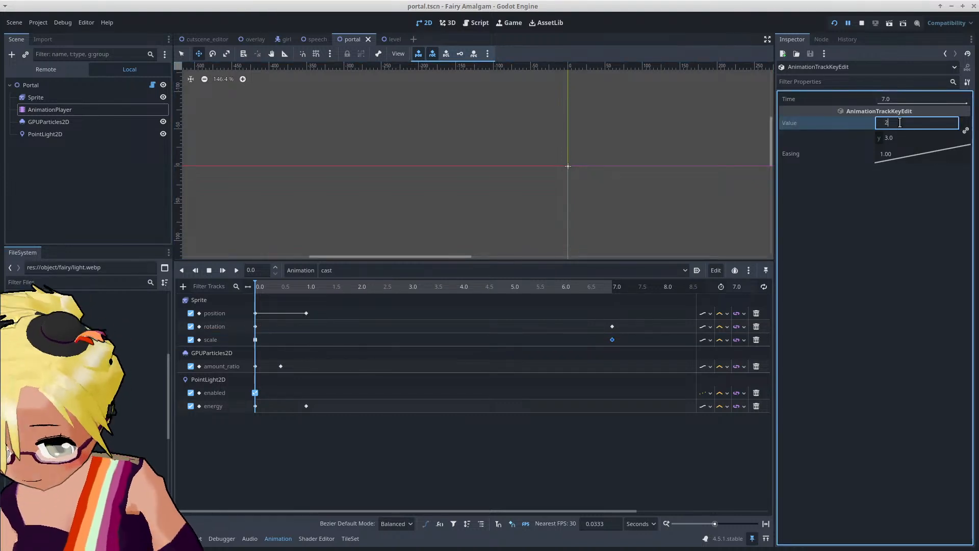
key(Return)
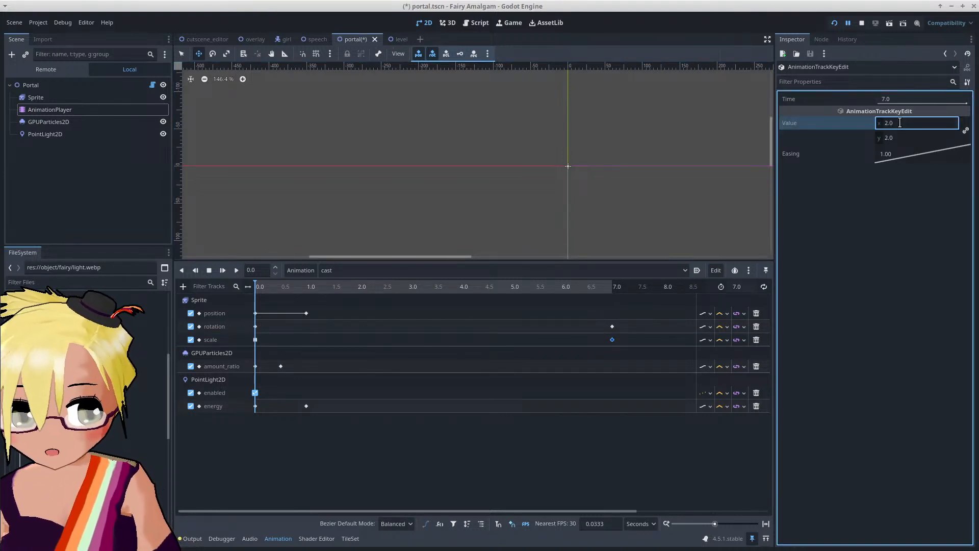
key(ctrl+s)
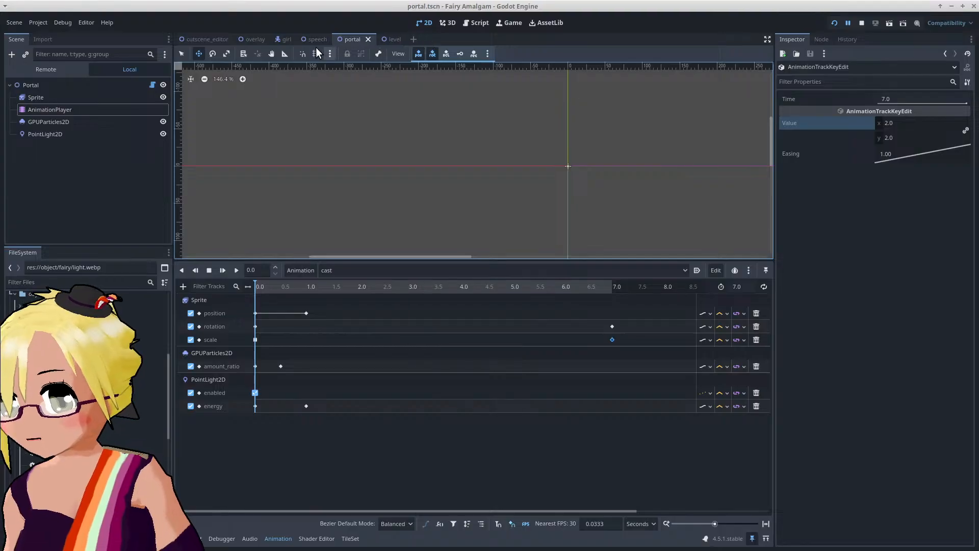
Step: Play the cutscene/intro animation in the cutscene_editor scene from about 15 s to check the portal's growth
click(209, 39)
drag(408, 287, 529, 298)
click(237, 270)
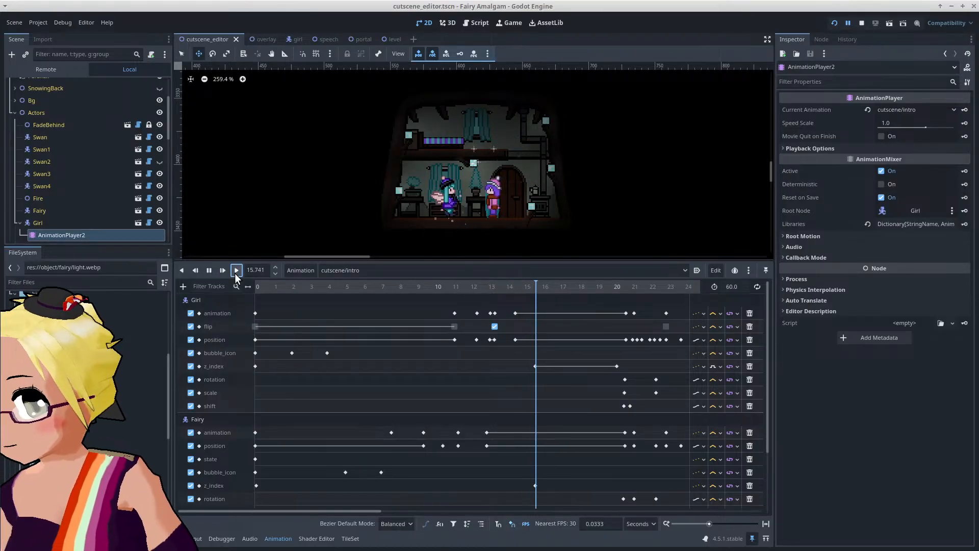
drag(374, 510, 411, 512)
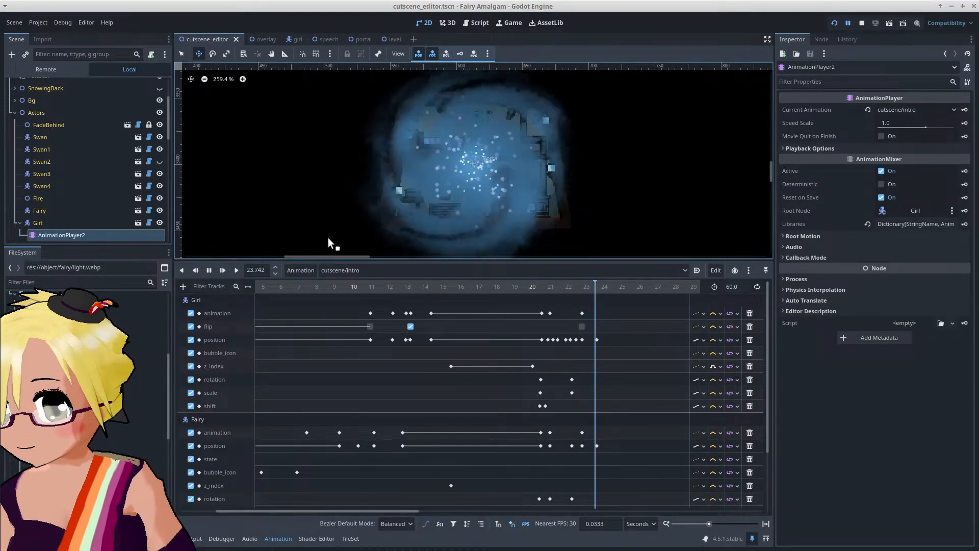
click(210, 270)
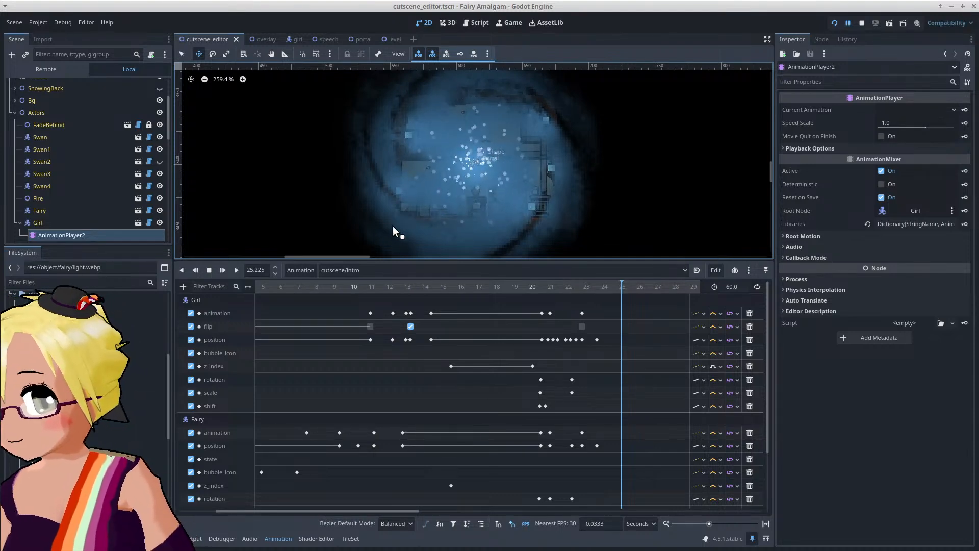
Step: Replay cutscene/intro from about 13 s through the portal sequence, and check the frames near 14 s and 10.6 s
click(386, 281)
drag(386, 281, 402, 283)
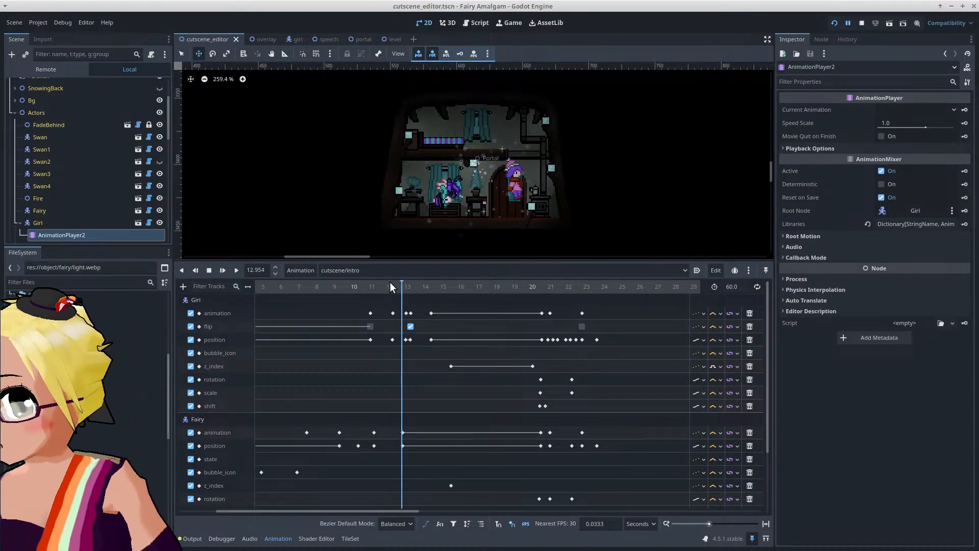
click(223, 271)
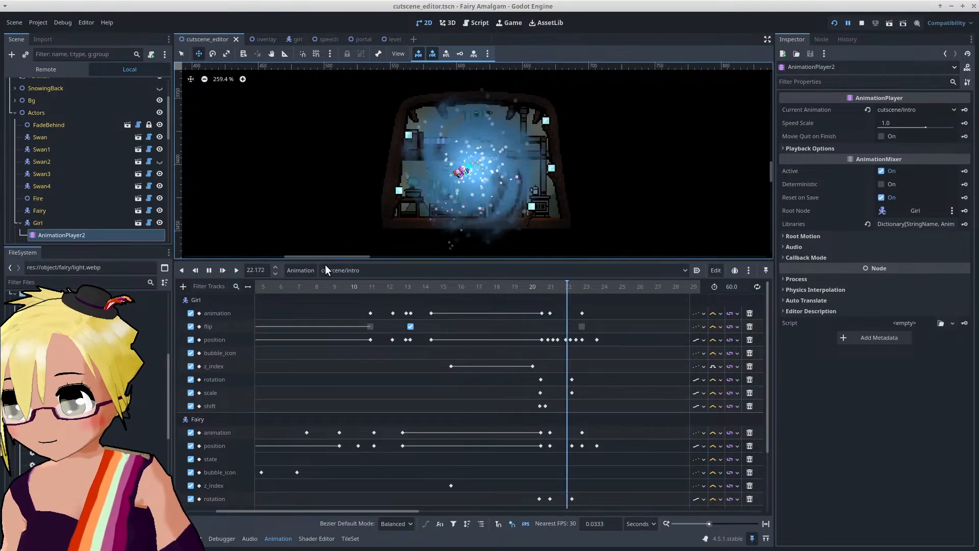
click(209, 270)
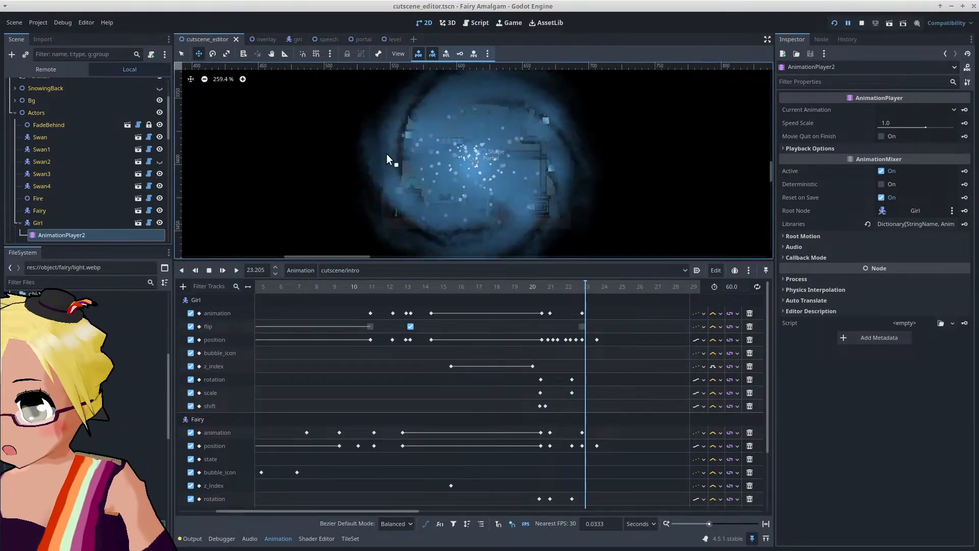
click(422, 289)
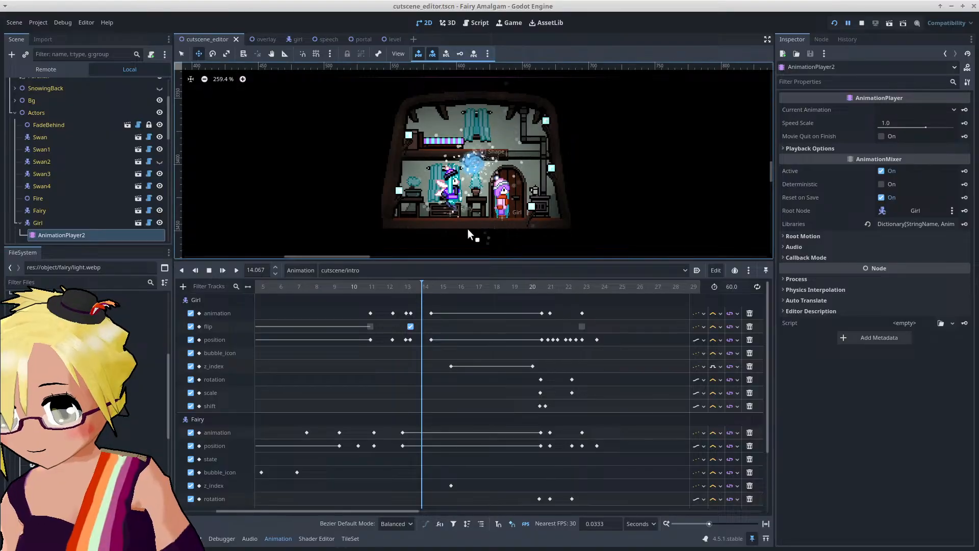
click(363, 288)
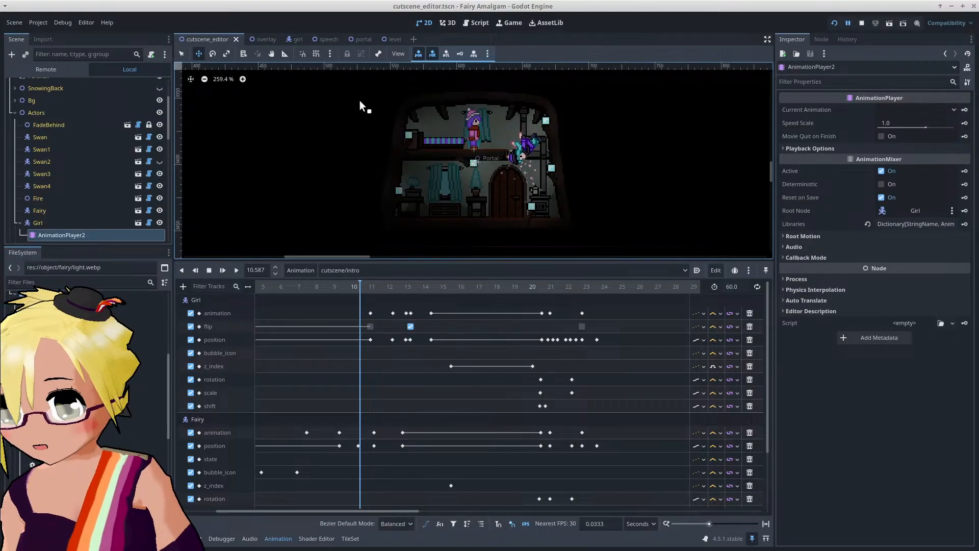
Step: Set the Sprite's 7 s rotation key in the portal scene's cast animation to 1200°
click(361, 39)
scroll(503, 151, down, 3)
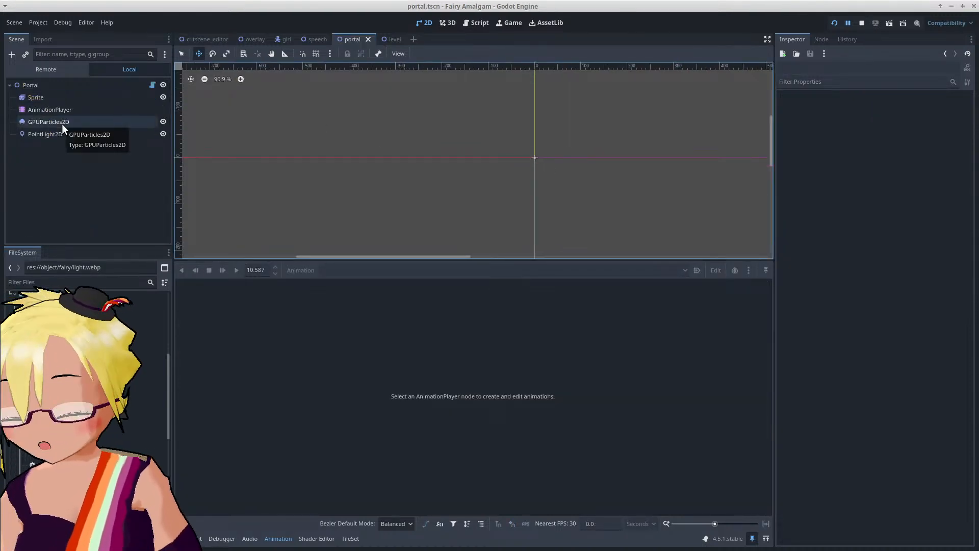
click(63, 110)
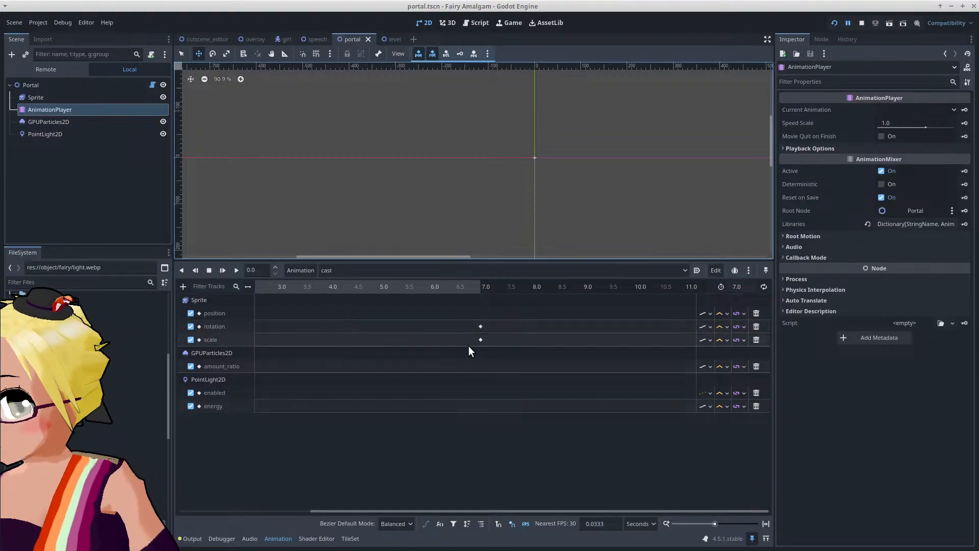
click(480, 328)
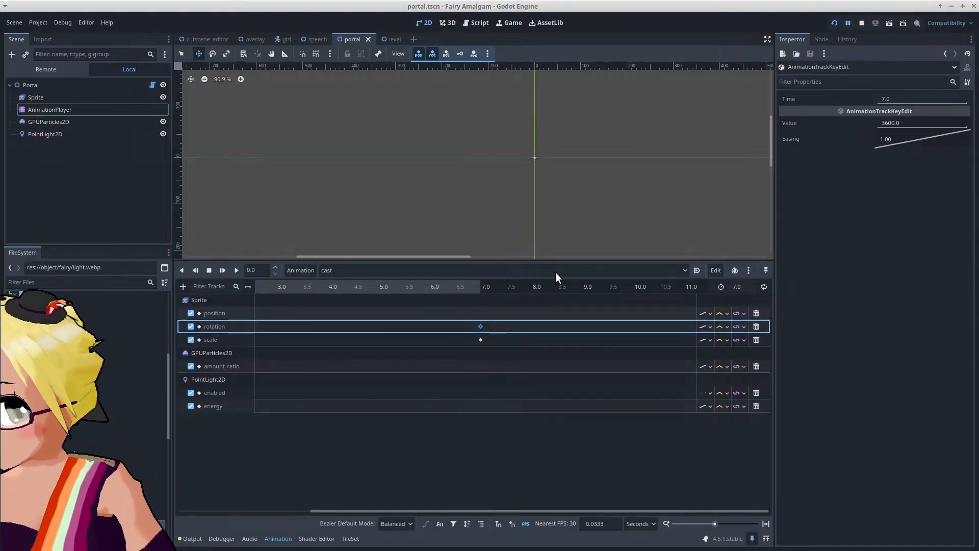
click(897, 125)
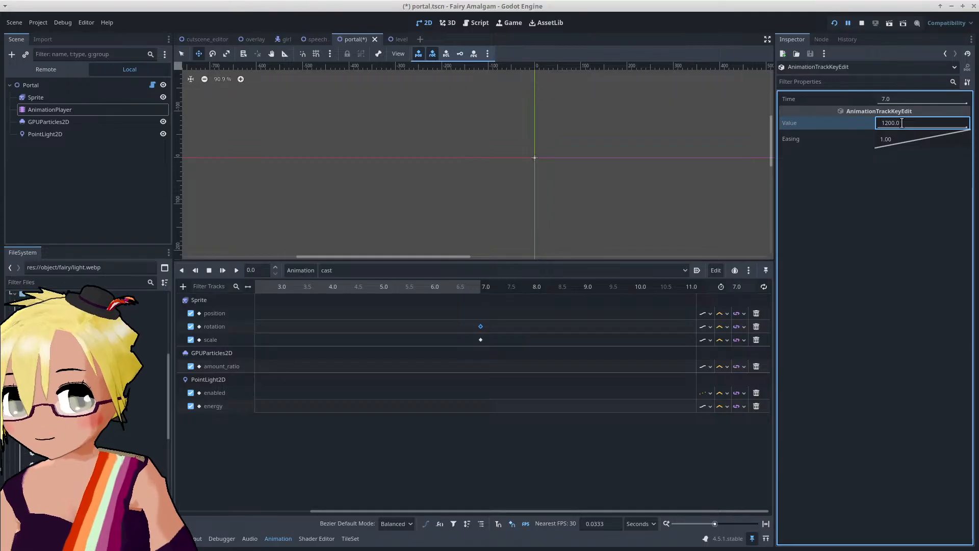
key(Return)
Step: Preview the slower spin by playing the cast animation to its end, and save the portal scene
click(271, 287)
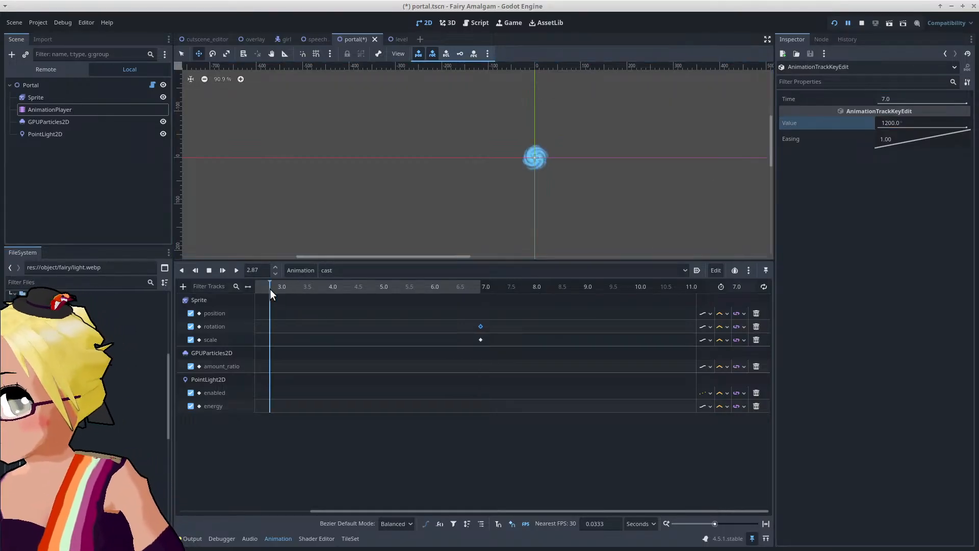
drag(372, 511, 240, 511)
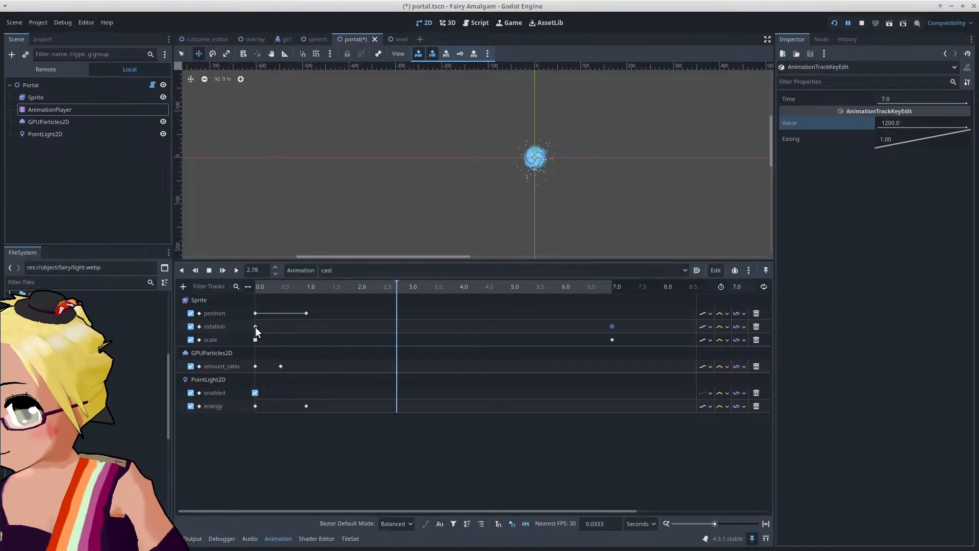
click(233, 269)
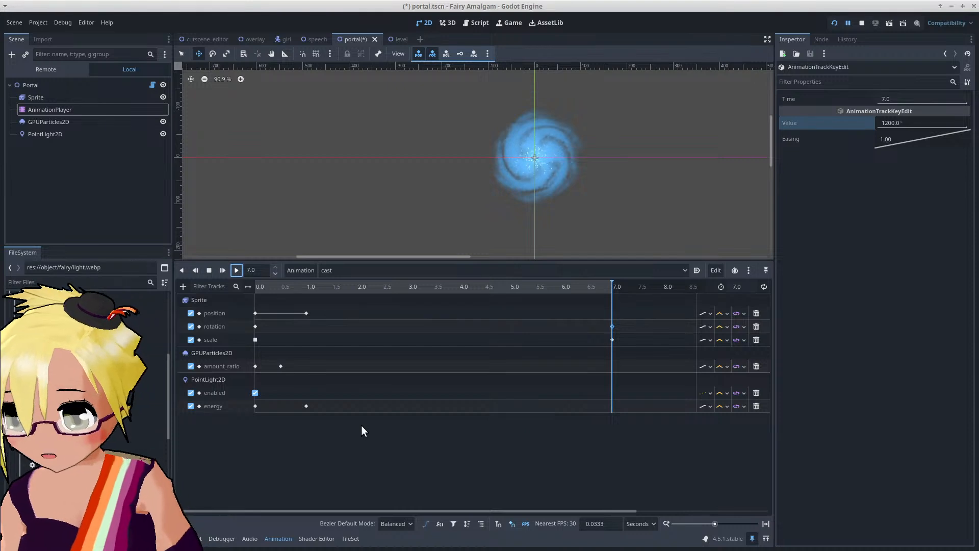
key(ctrl+s)
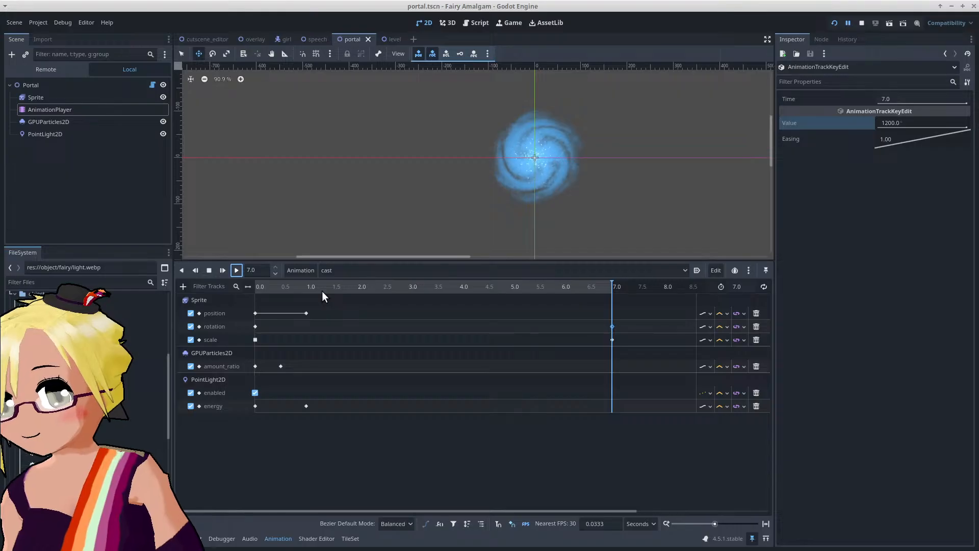
Step: Duplicate the portal's Sprite node and return the cast animation's timeline to 0 s
right_click(98, 97)
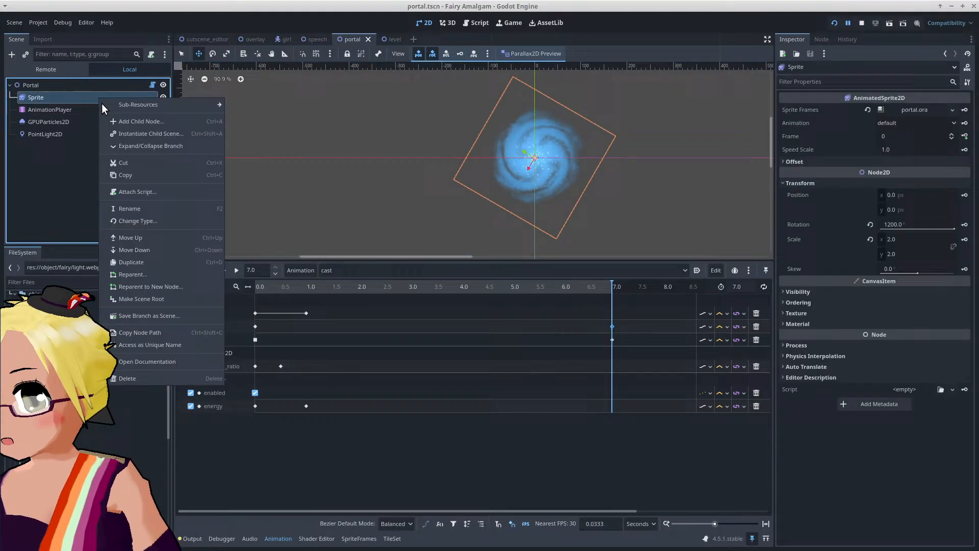
click(169, 260)
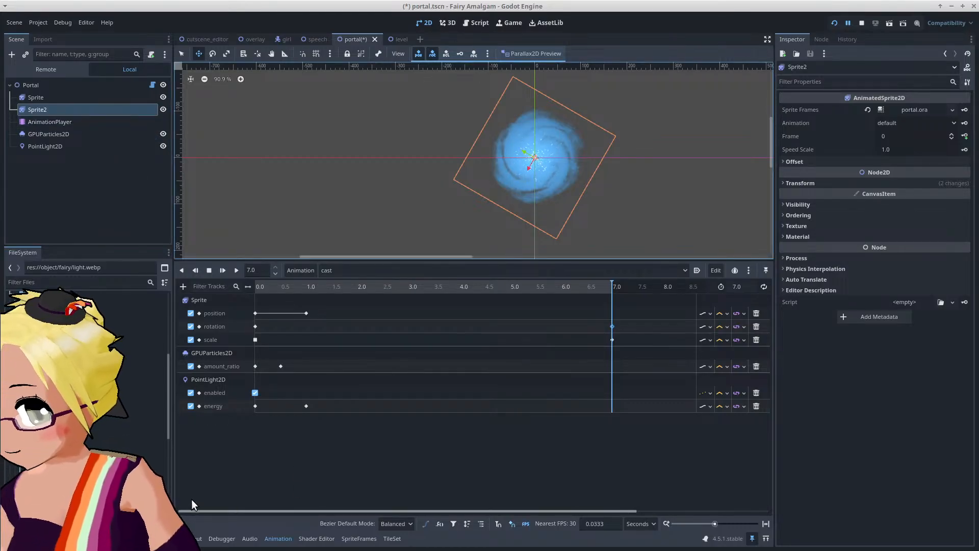
drag(276, 290, 228, 286)
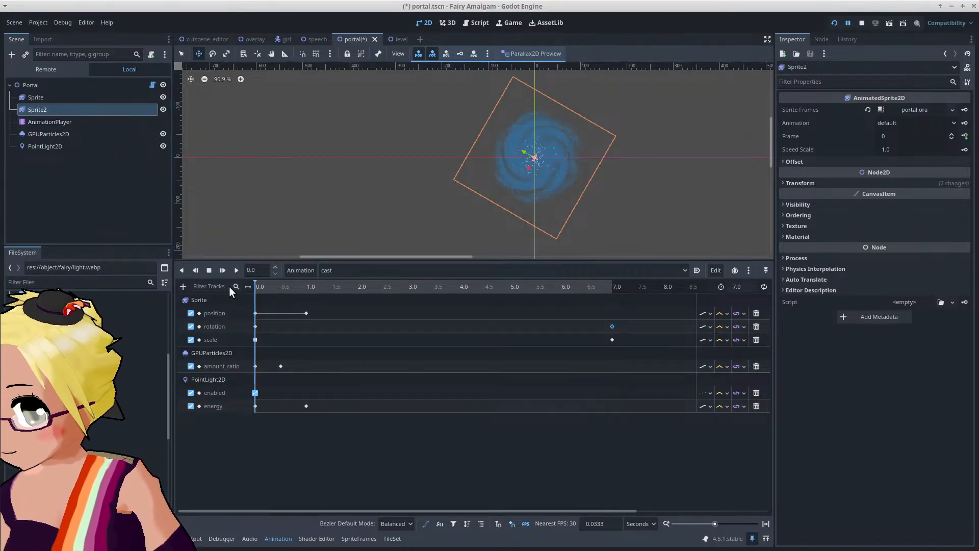
Step: Set the alpha of the original Sprite's Modulate colour to 127
click(99, 95)
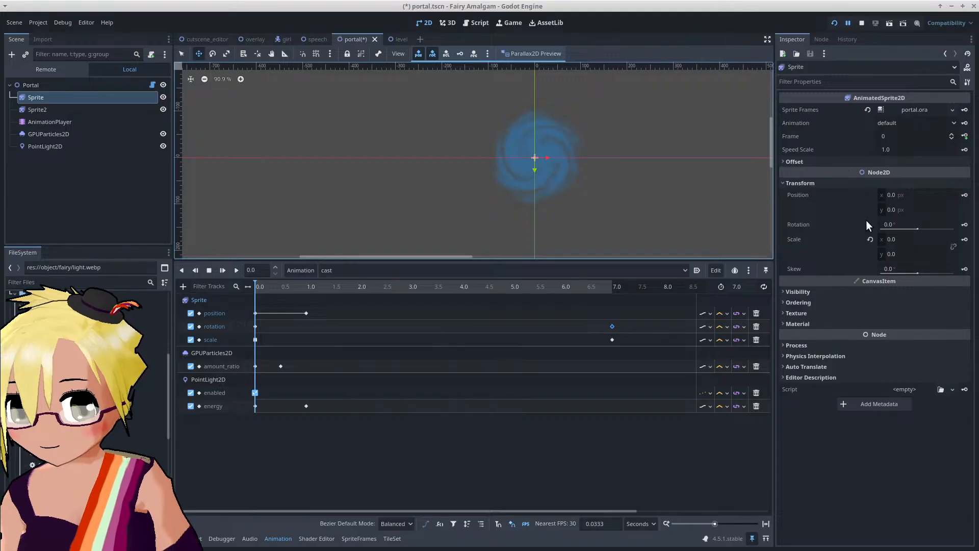
click(825, 291)
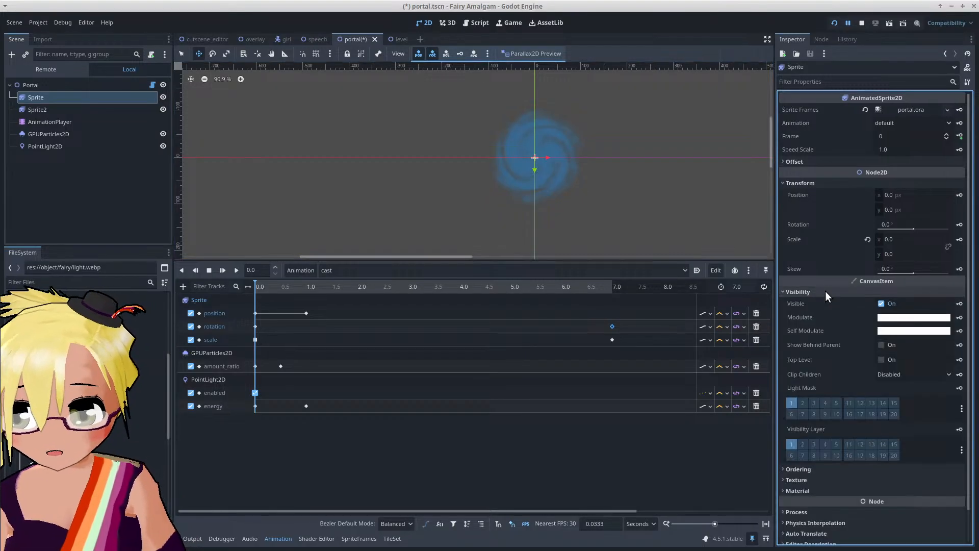
click(907, 319)
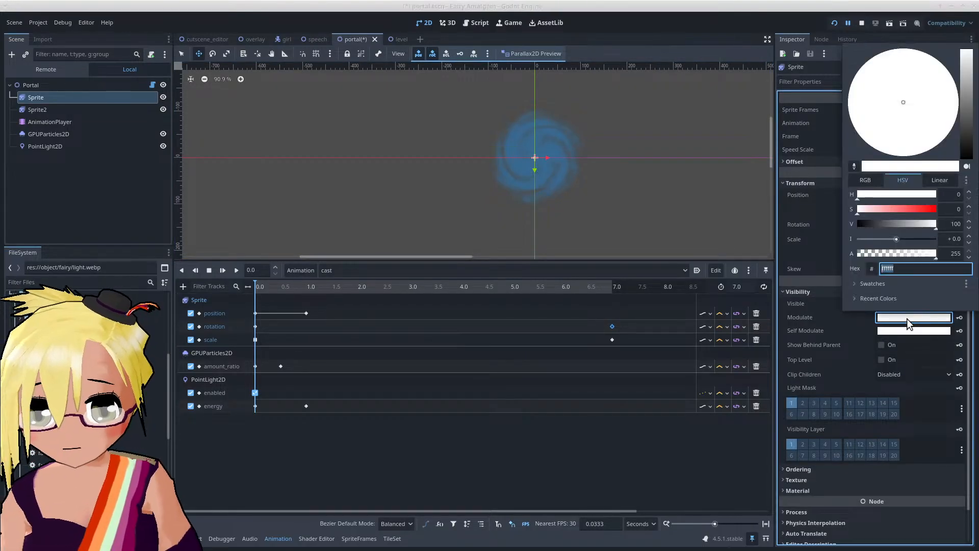
click(896, 253)
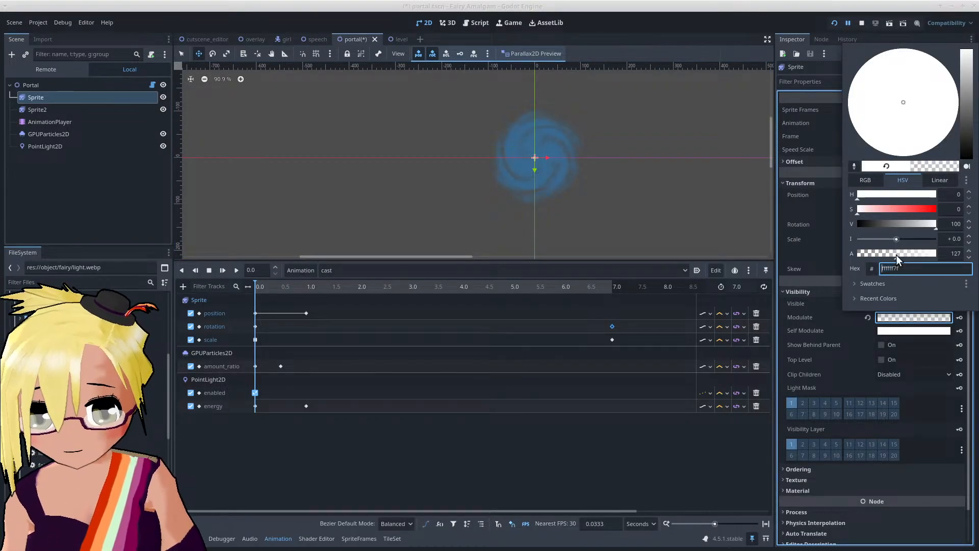
click(775, 474)
Step: Set the alpha of the Modulate colour on Sprite2 to 125
click(76, 109)
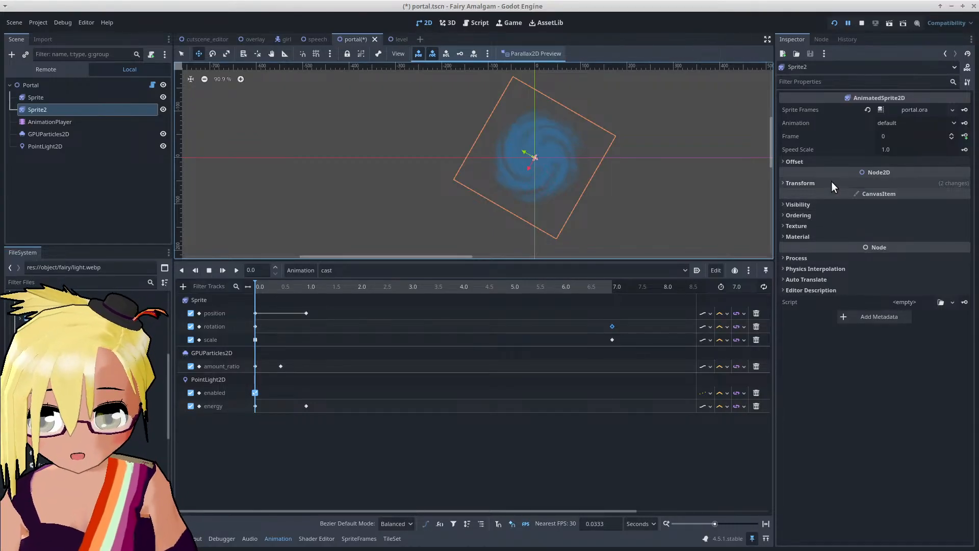
click(825, 206)
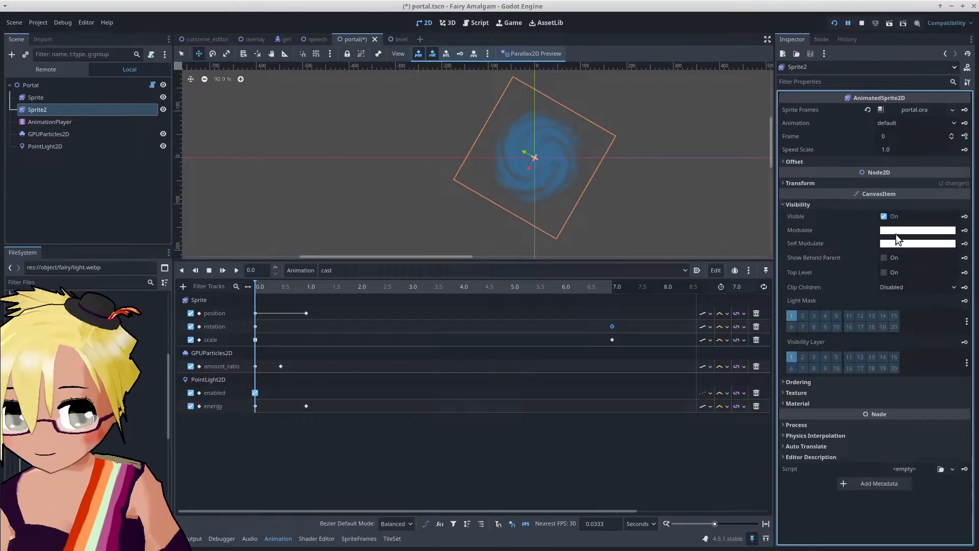
click(898, 230)
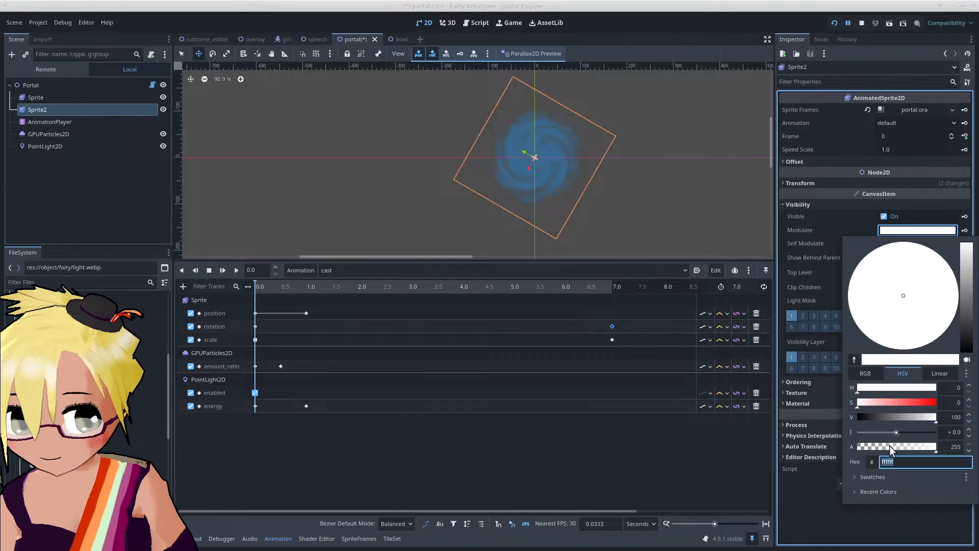
drag(890, 447, 897, 447)
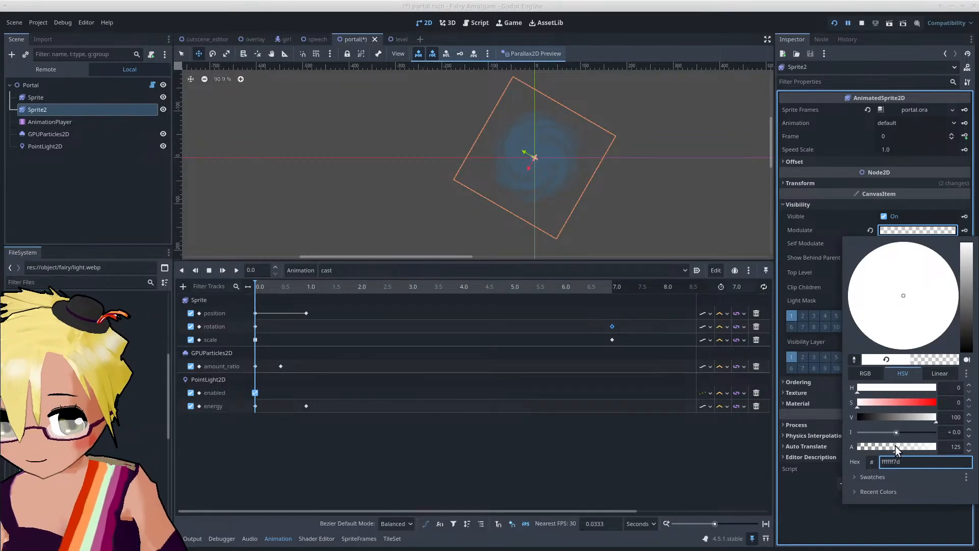
click(838, 531)
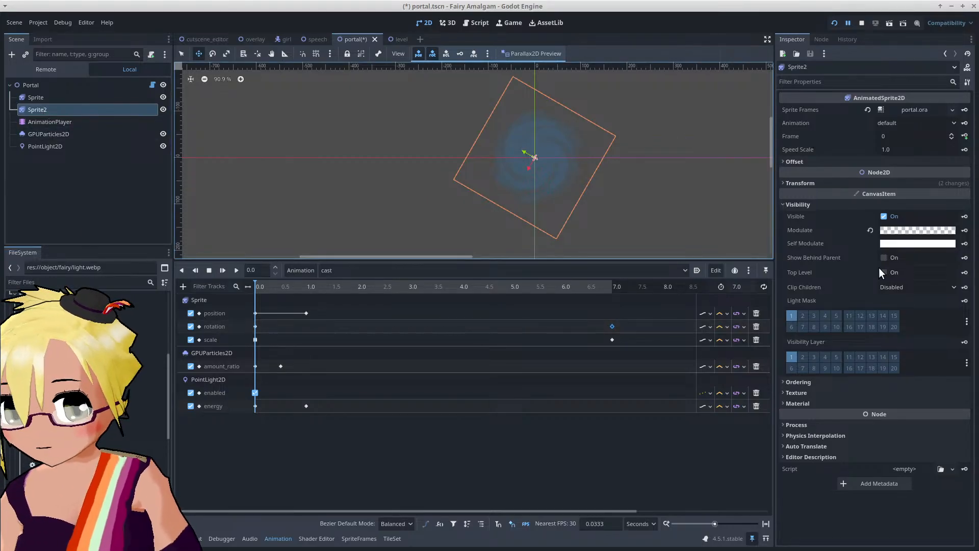
Step: Add a scale key of 2.0 for Sprite2 at 7 s in the cast animation
click(796, 204)
click(803, 182)
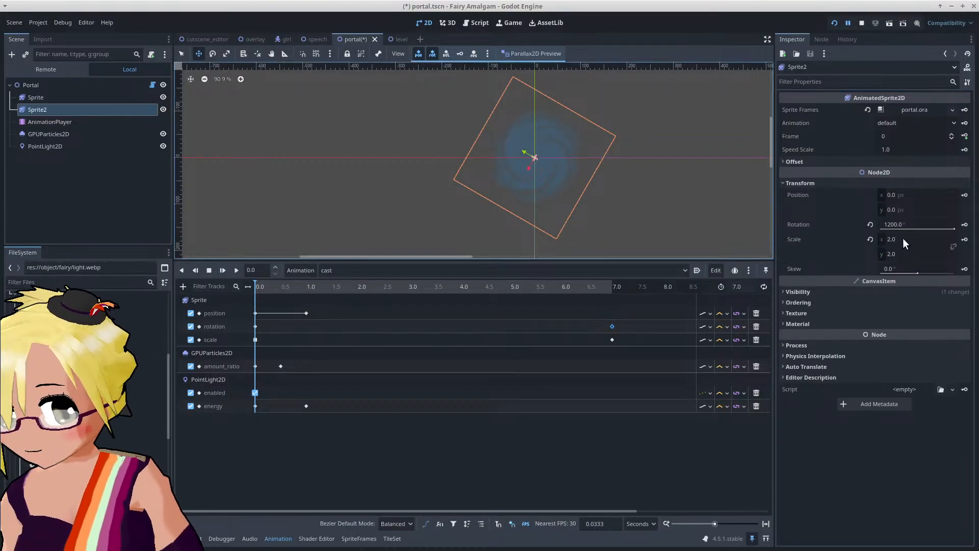
click(613, 286)
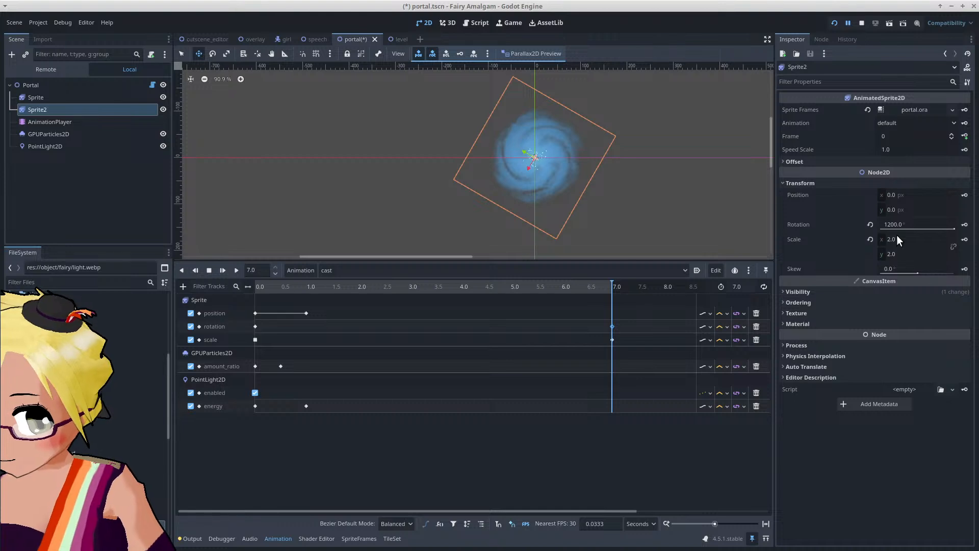
click(964, 241)
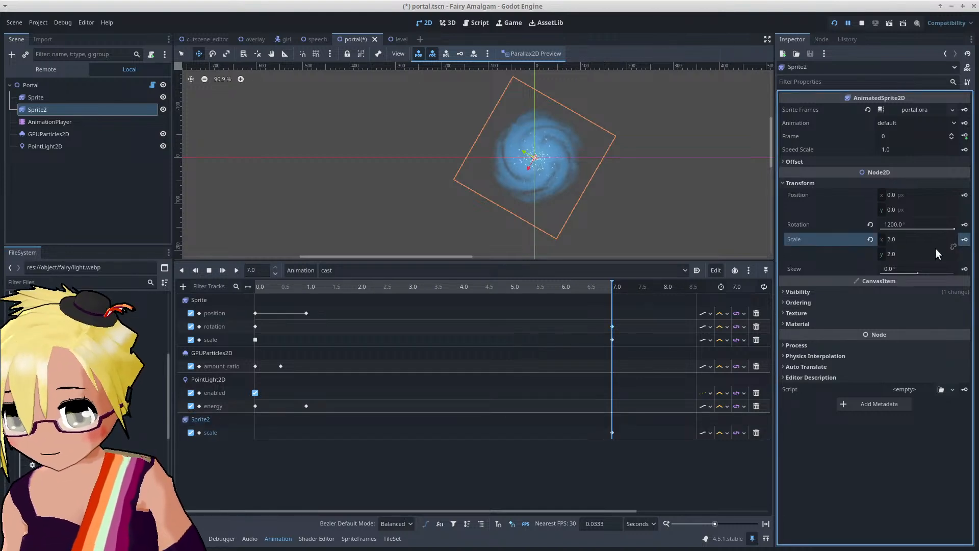
Step: Set Sprite2's x and y scale to 0 at 0 s and key it in the cast animation
click(209, 270)
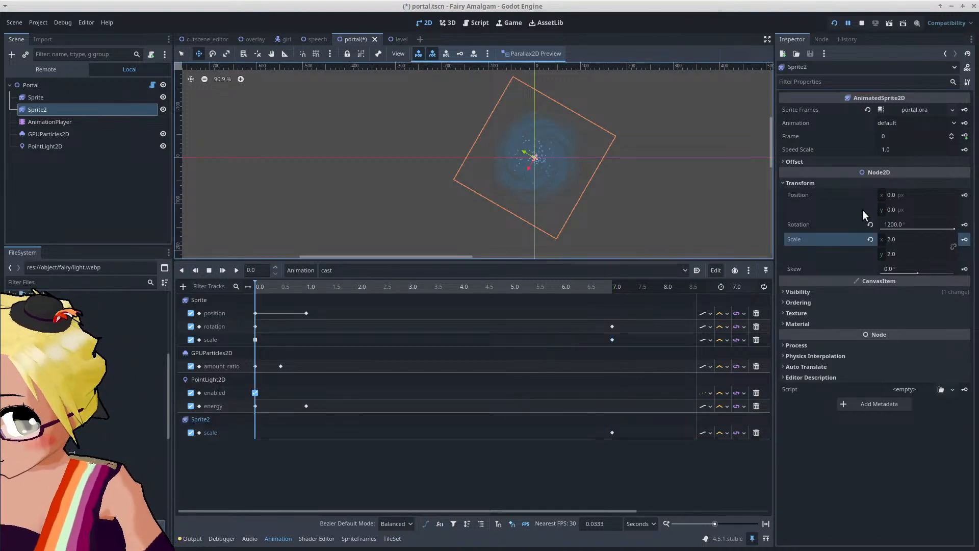
click(894, 236)
text(0)
key(Return)
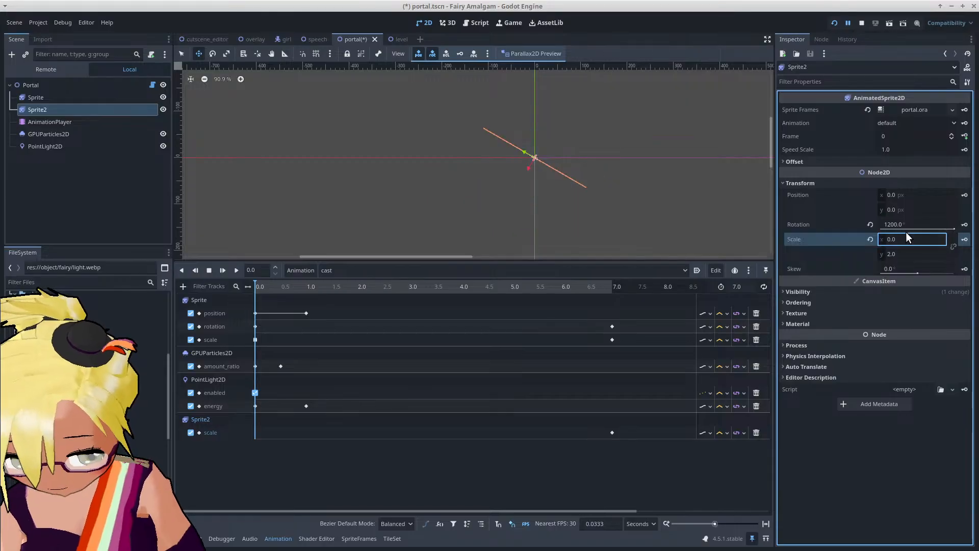
click(902, 255)
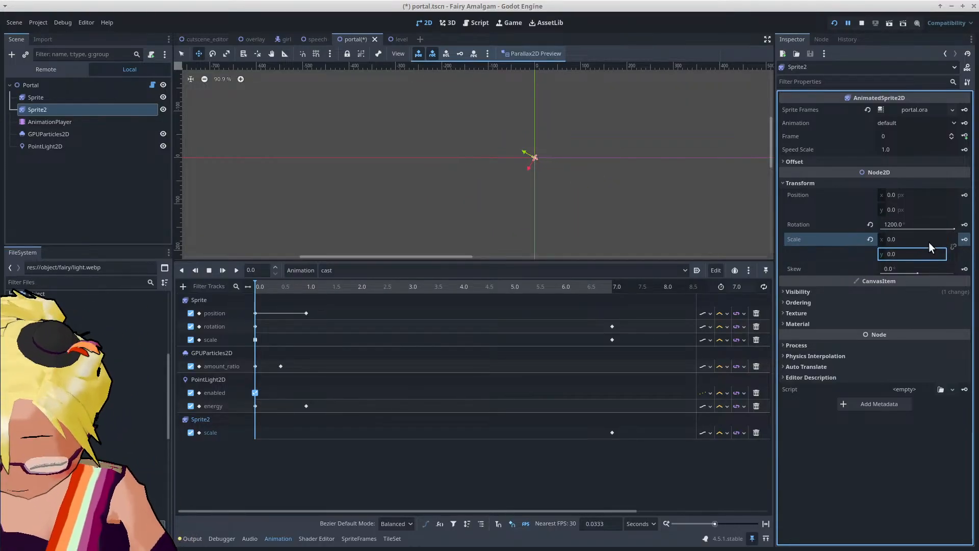
Step: Set the easing of the original Sprite's scale key at 0 s to 1.25
click(256, 340)
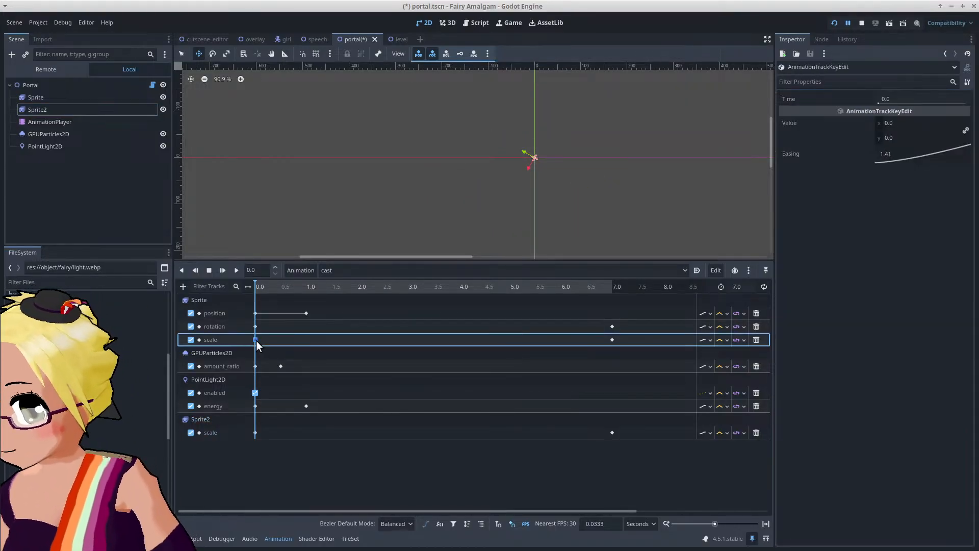
double_click(892, 151)
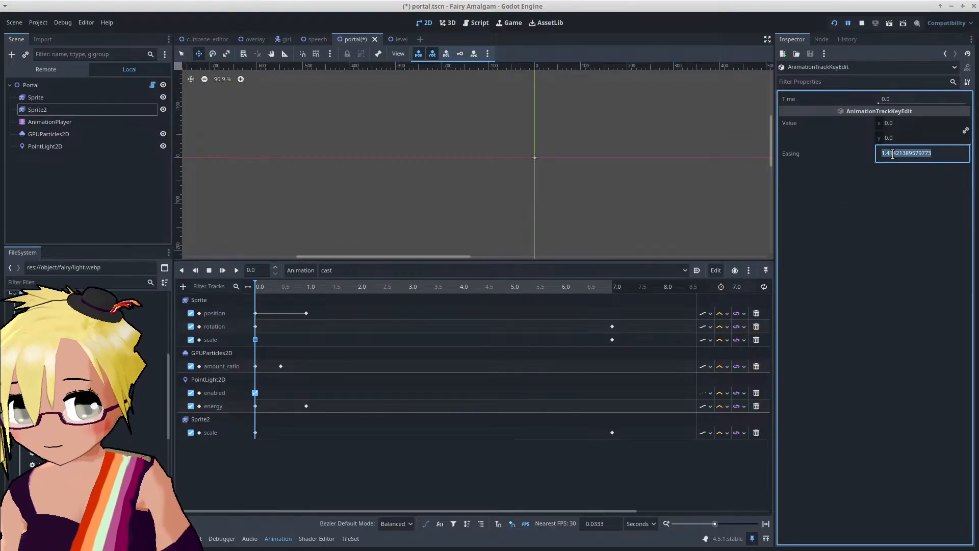
text(1.25)
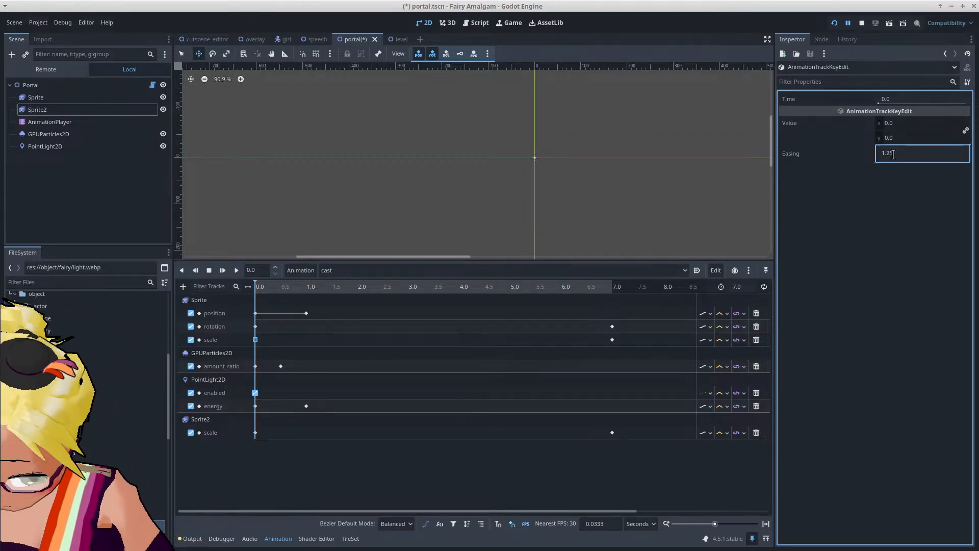
key(Return)
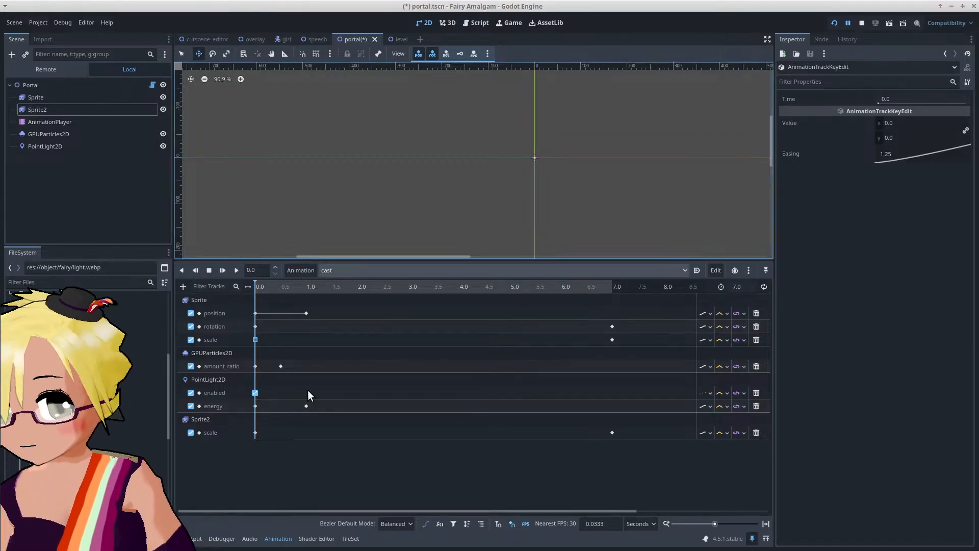
Step: Set the easing of Sprite2's scale key at 0 s to 1.25 and scrub the timeline to about 4.13 s to preview it
click(256, 432)
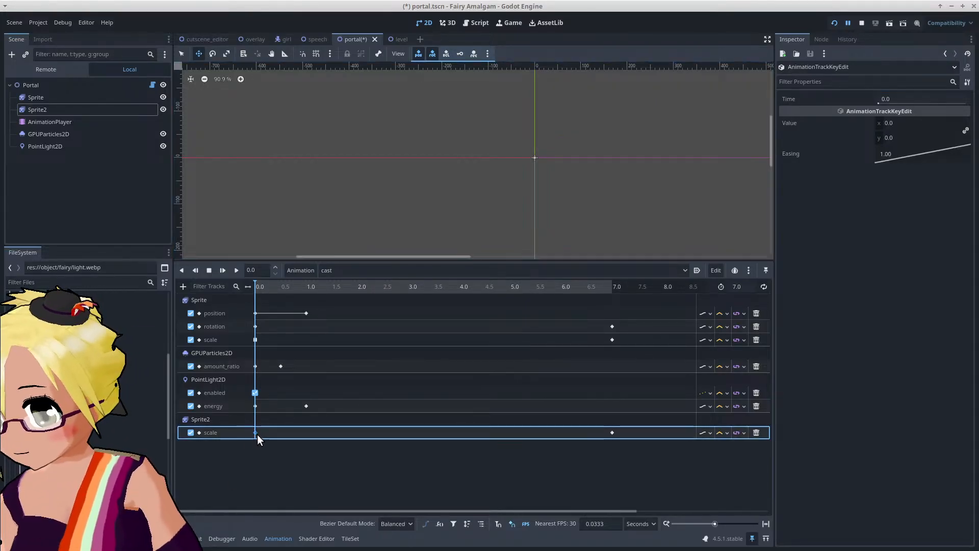
click(888, 152)
text(1.25)
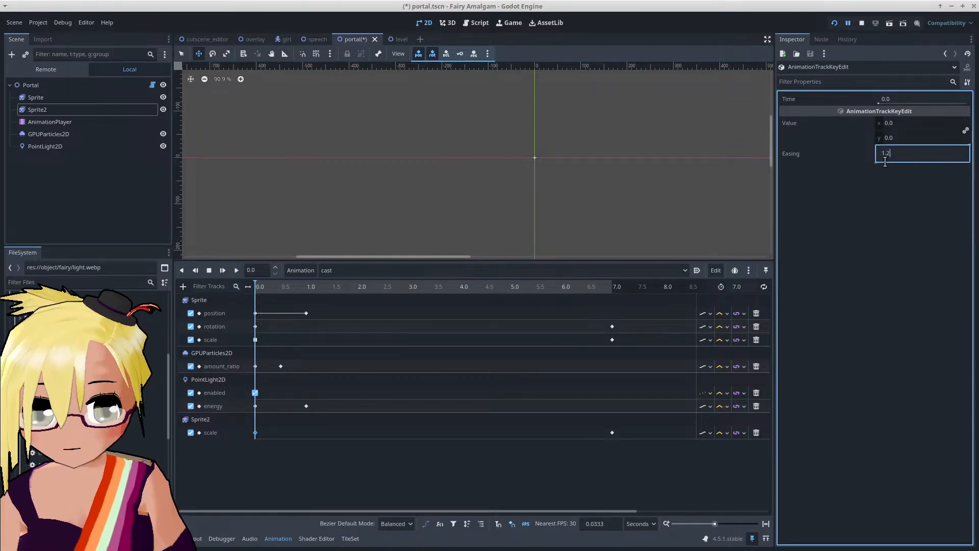
key(Return)
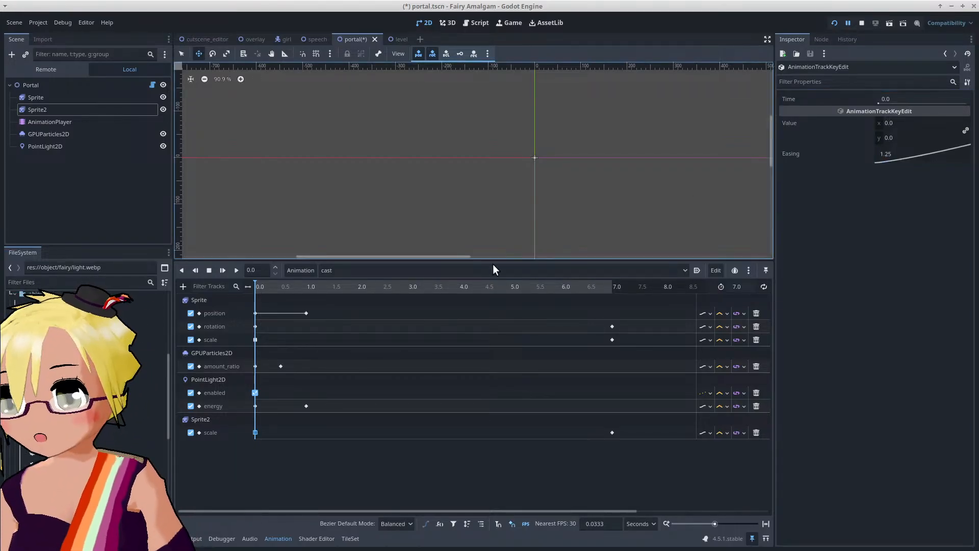
click(266, 289)
drag(253, 291, 466, 359)
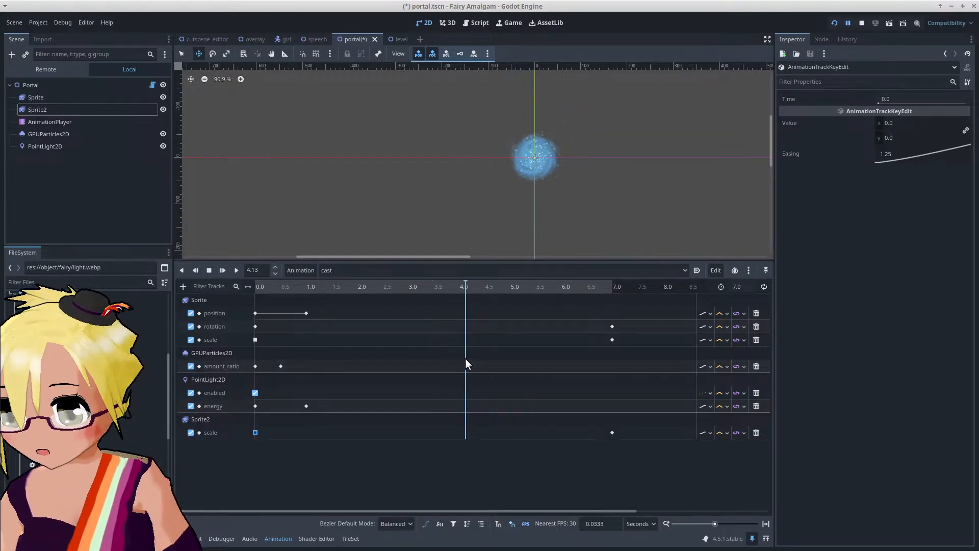
Step: Curve the easing of Sprite2's scale key at 7 s to about 0.499 and preview the cast animation
click(612, 433)
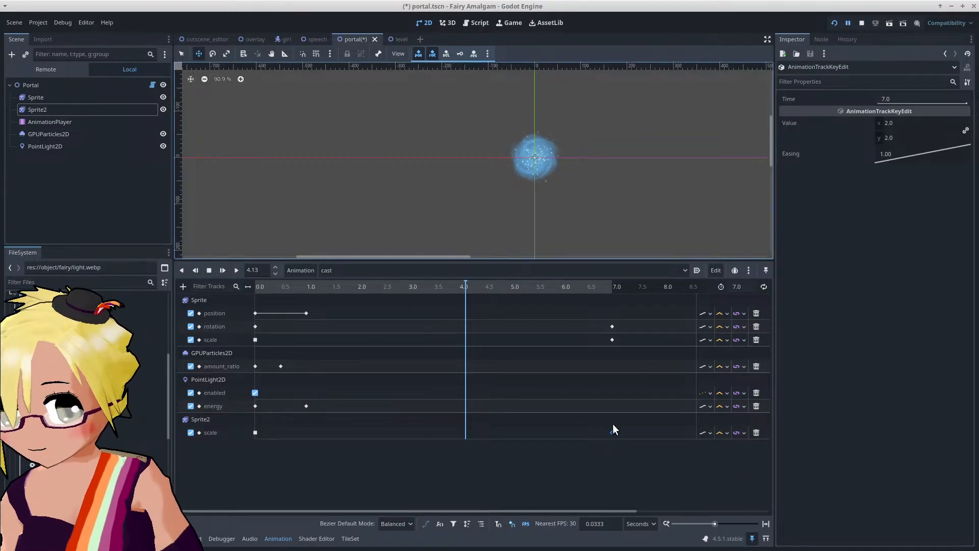
click(902, 122)
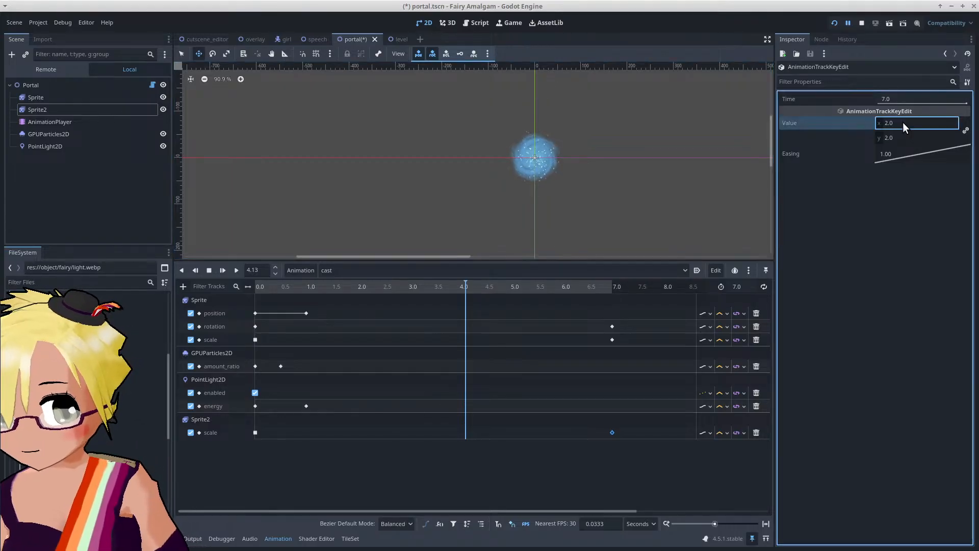
click(876, 192)
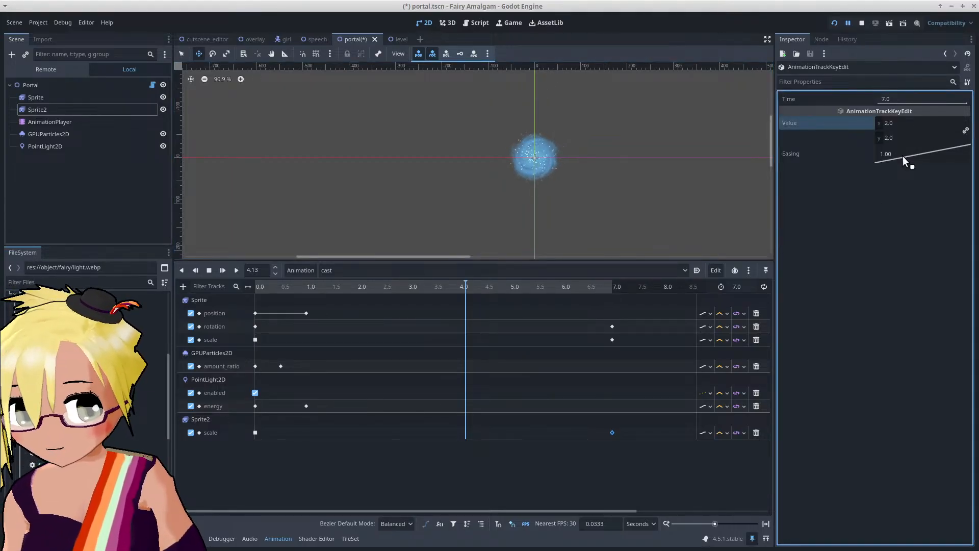
drag(903, 156, 893, 145)
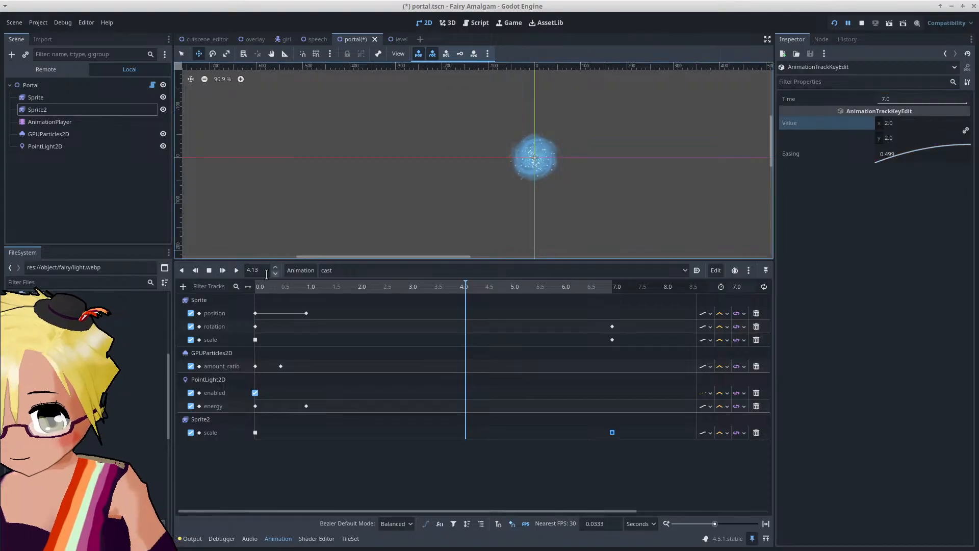
click(236, 270)
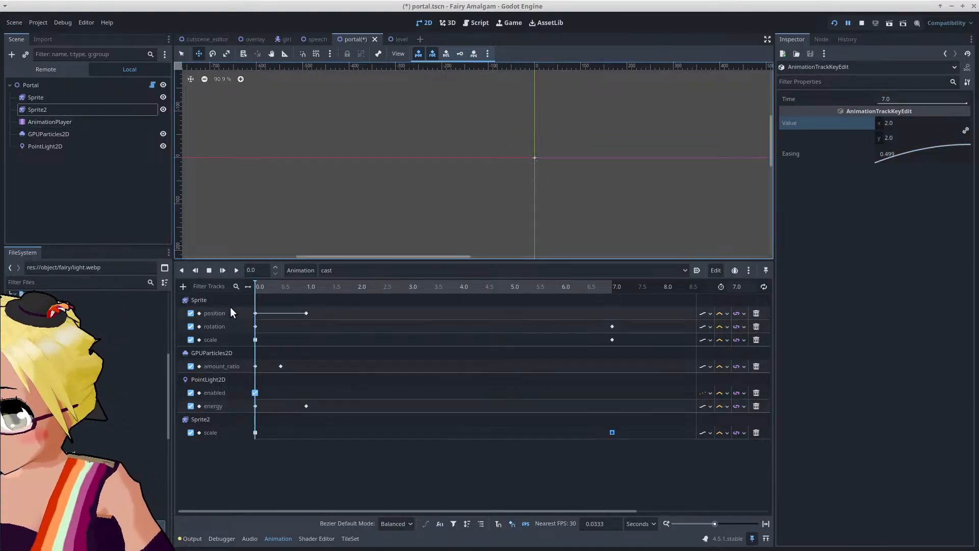
Step: Key Sprite2's rotation at 7 s, and add a second rotation key reset to 0° at 0 s
click(53, 105)
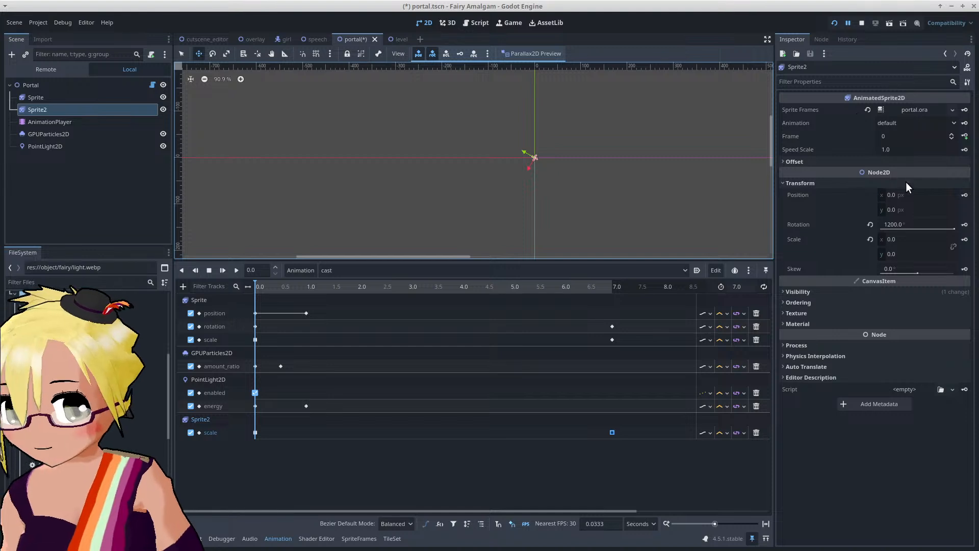
click(614, 286)
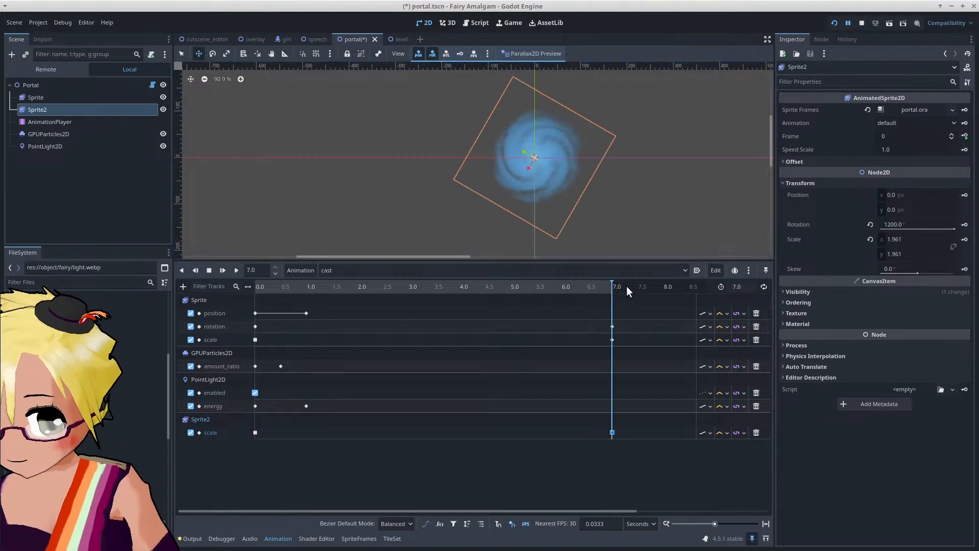
click(965, 225)
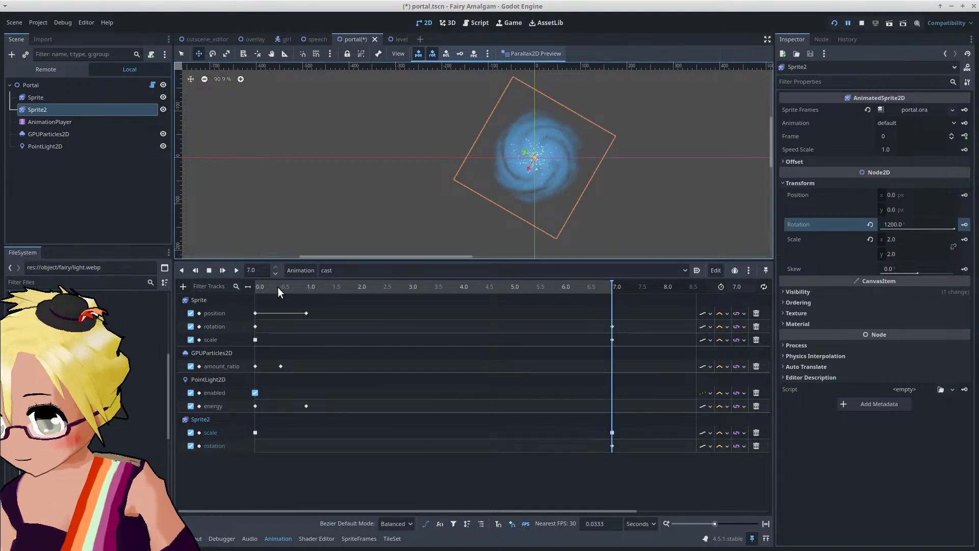
drag(278, 287, 255, 286)
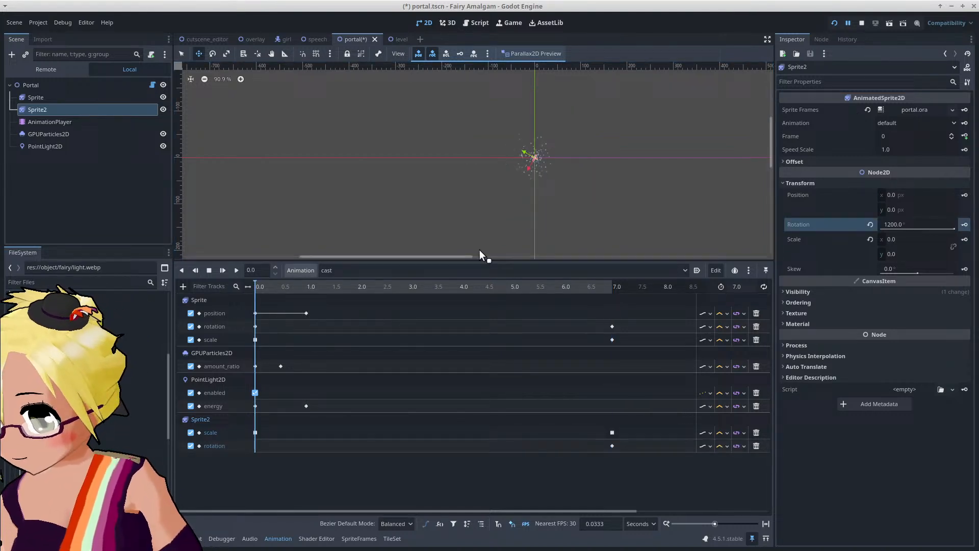
click(870, 225)
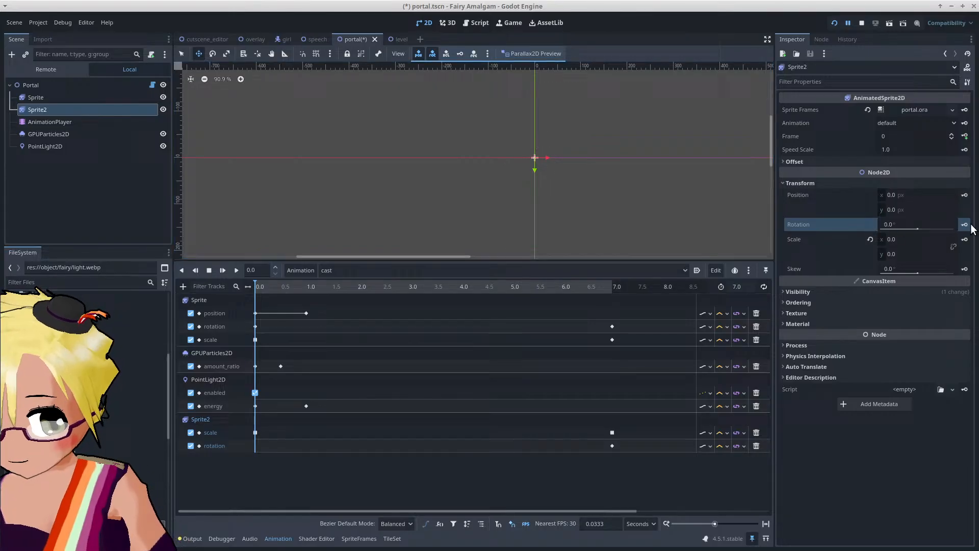
Step: Set the value of Sprite2's rotation key at 7 s to 2000°
click(615, 447)
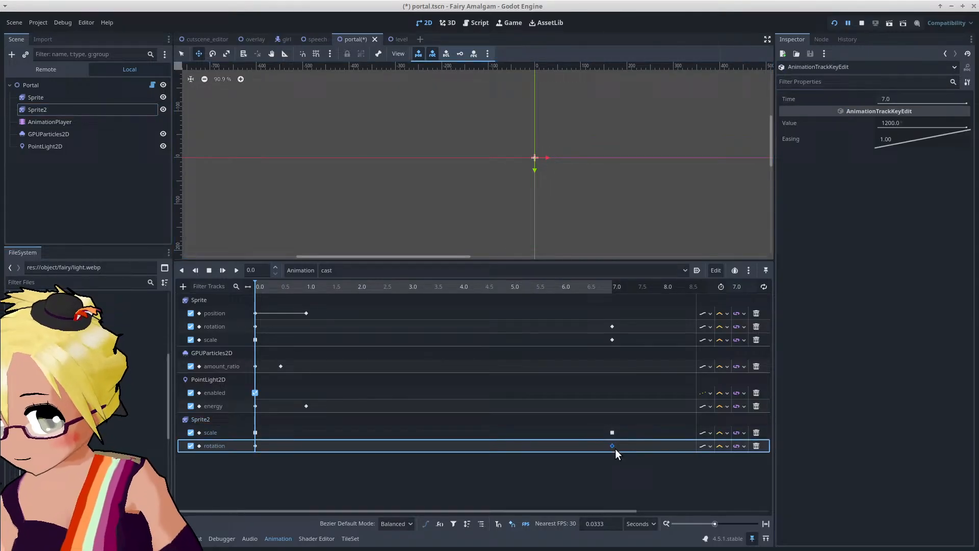
click(912, 123)
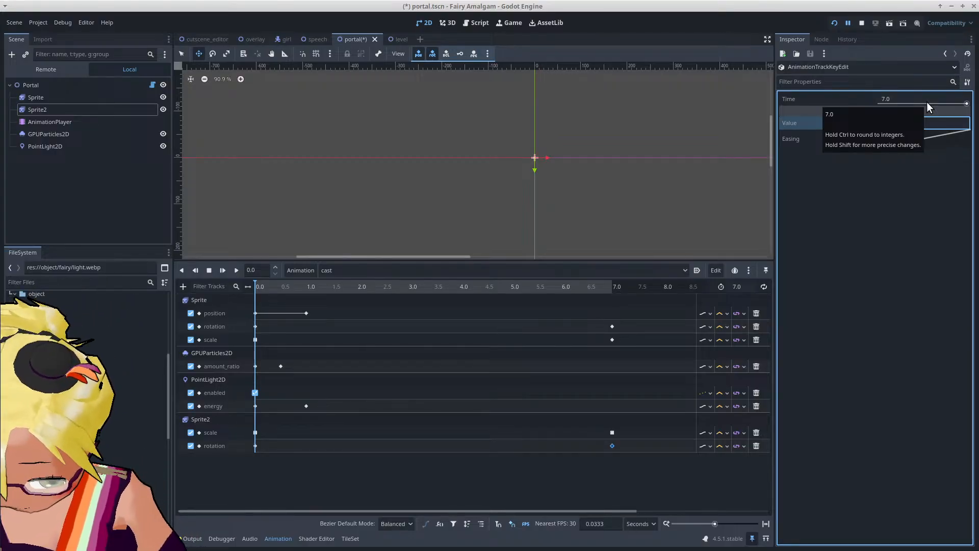
text(2000)
key(Return)
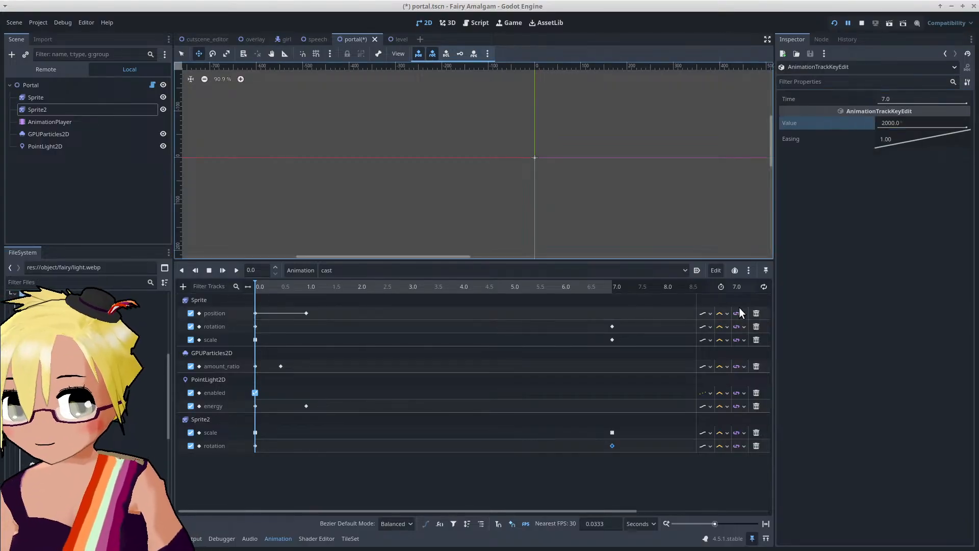
Step: Save the portal scene and preview the layered swirls up close by playing the cast animation from 0 s to its end
click(237, 271)
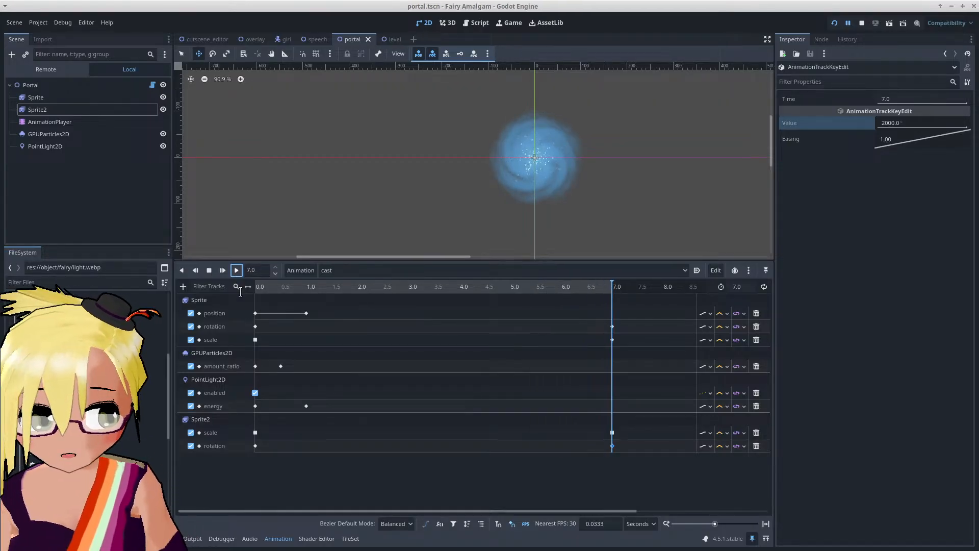
key(ctrl+s)
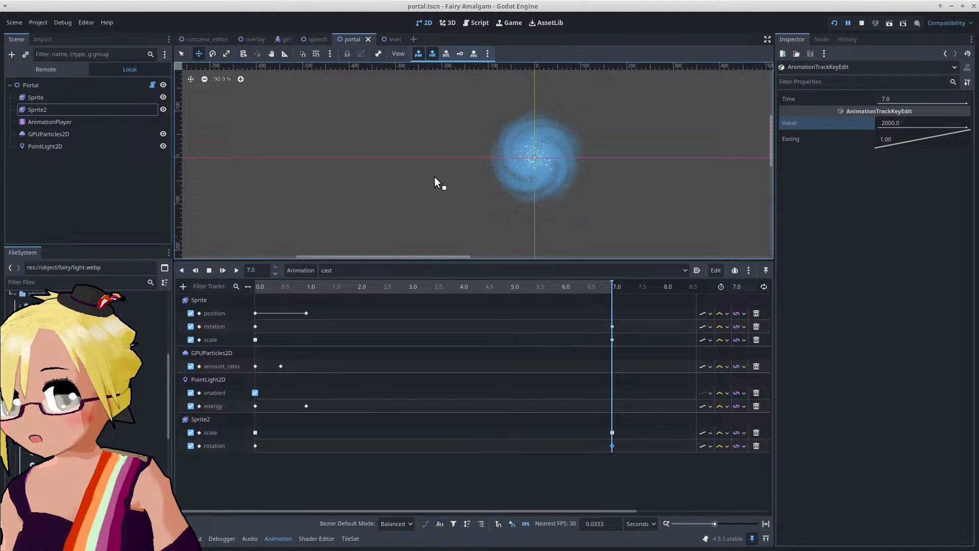
click(256, 287)
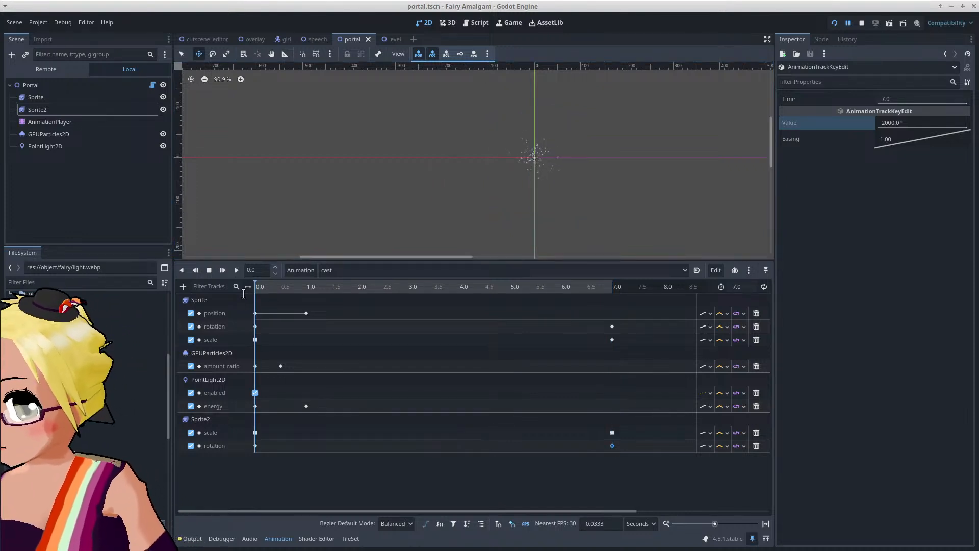
click(238, 270)
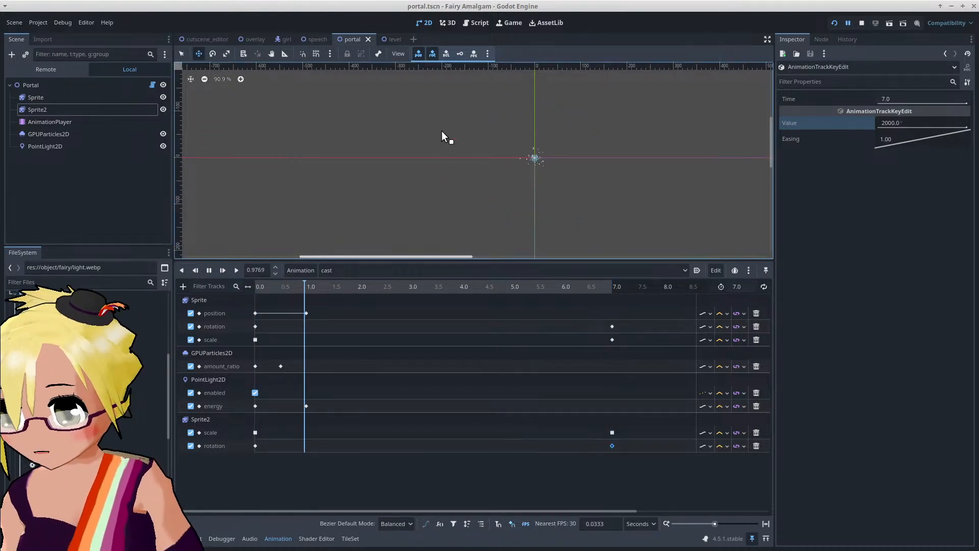
scroll(548, 170, up, 4)
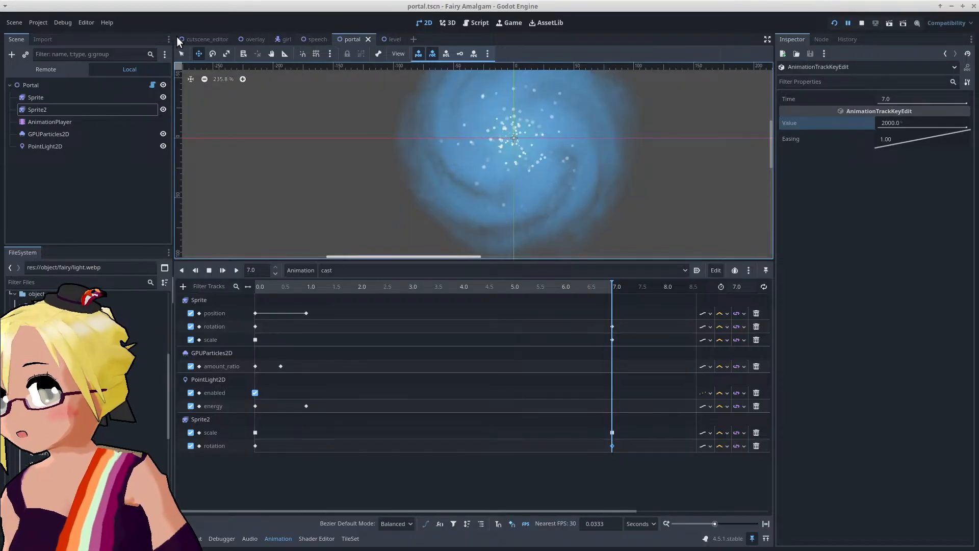
Step: Check the cutscene_editor scene by scrubbing the intro cutscene to about 6.39 s, and return to the portal scene
click(194, 38)
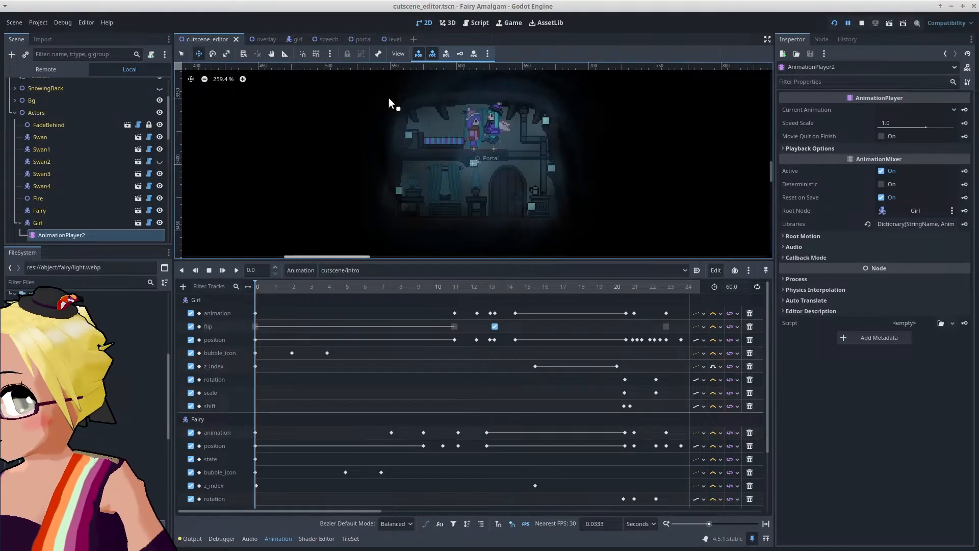
drag(396, 286, 369, 301)
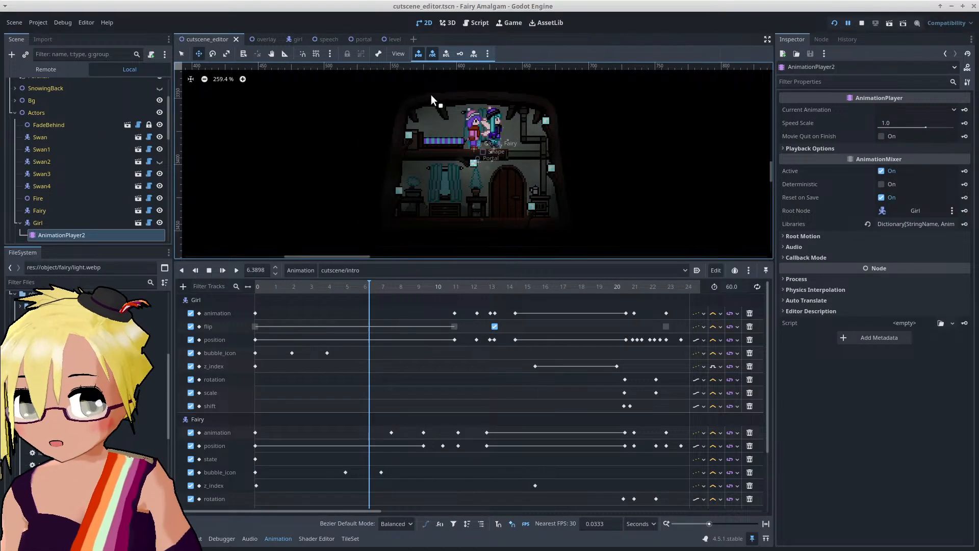
click(363, 39)
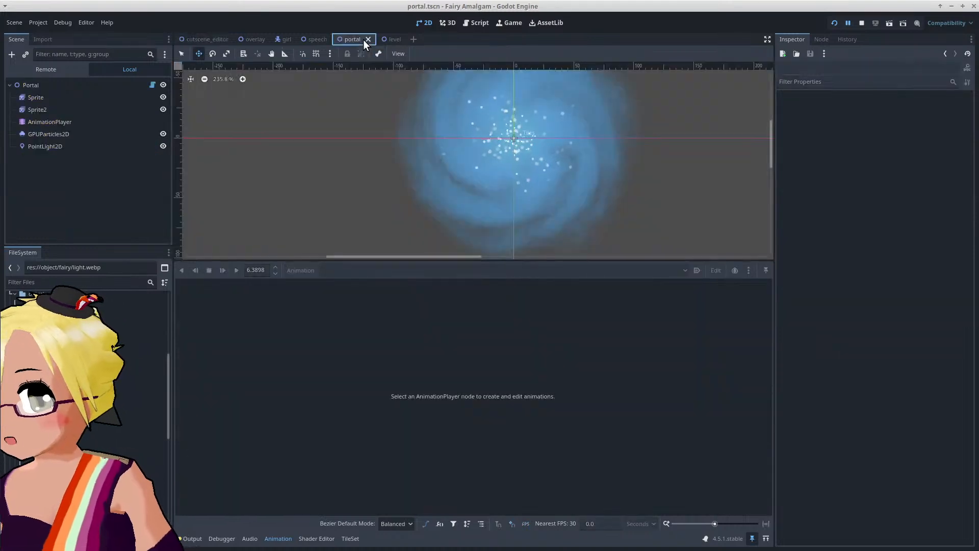
Step: In the AnimationPlayer's hidden animation, key Sprite2's rotation at 0° and its scale at 0 at 0 s, and save the portal scene
click(74, 123)
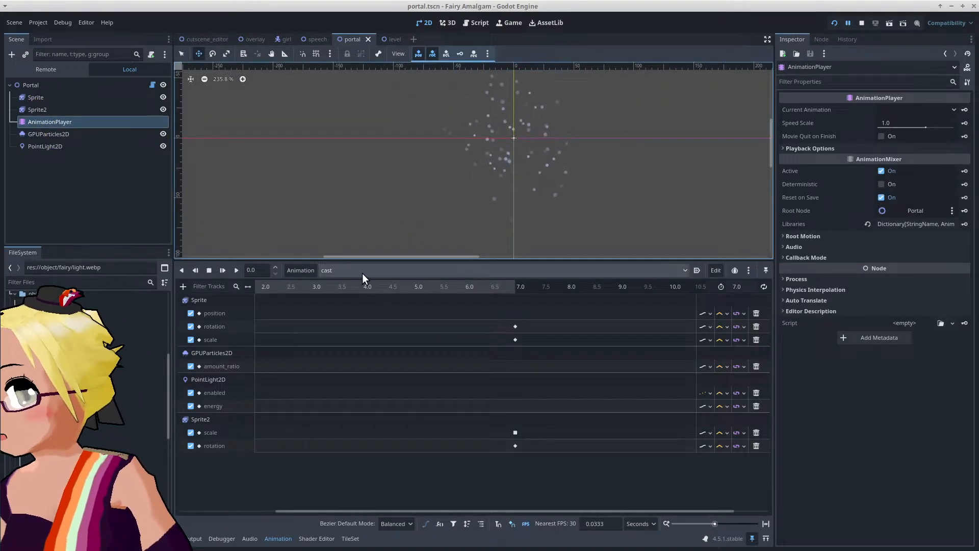
click(362, 273)
click(367, 313)
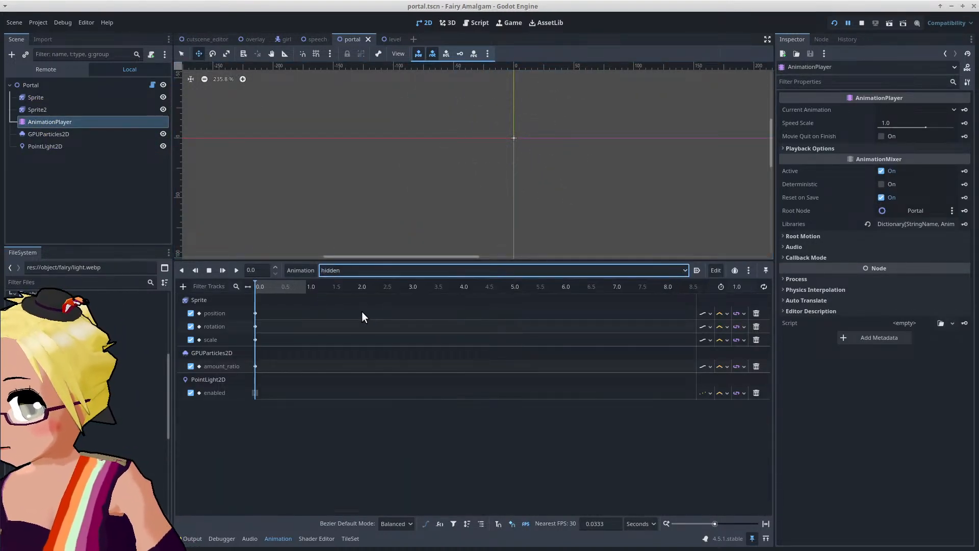
click(59, 112)
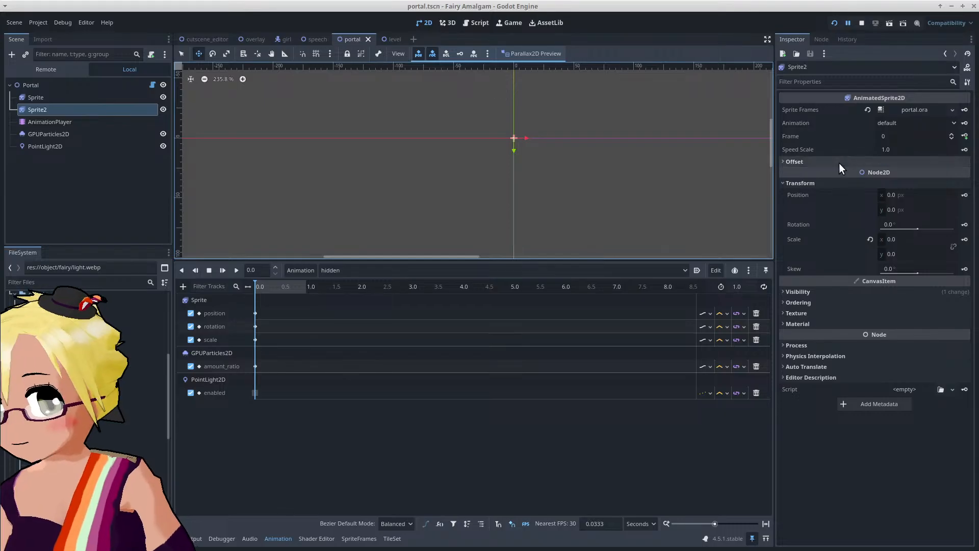
click(964, 224)
click(965, 240)
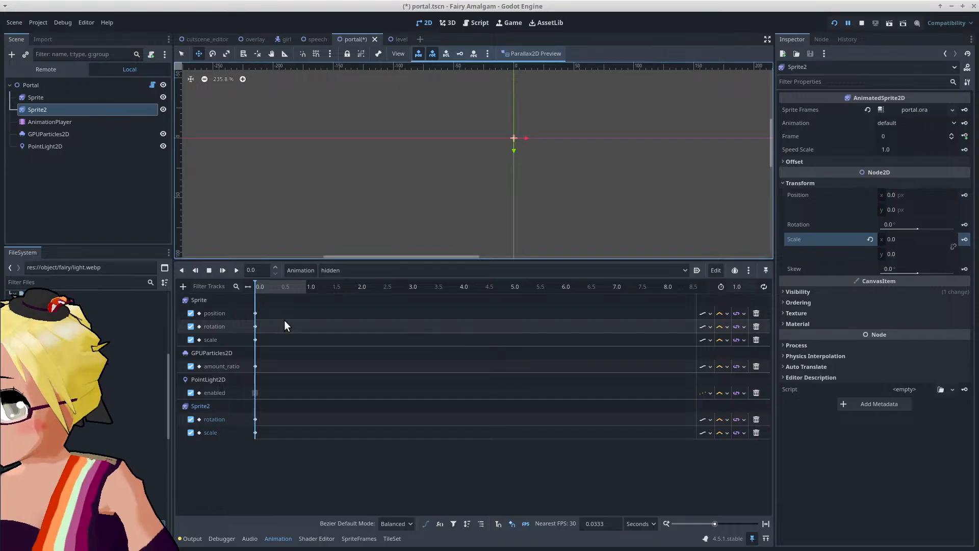
key(ctrl+s)
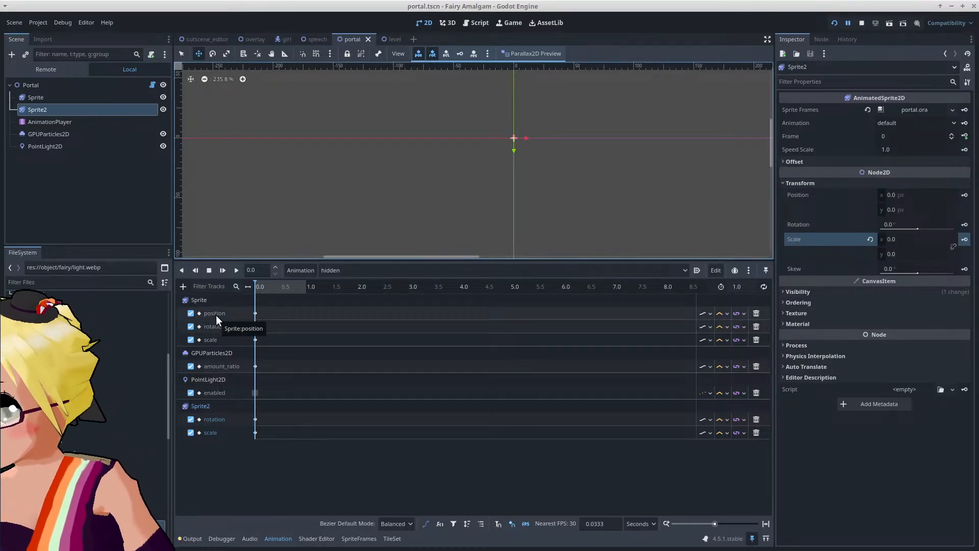
Step: Delete Sprite's position track from both the hidden and cast animations, and save the portal scene
click(253, 313)
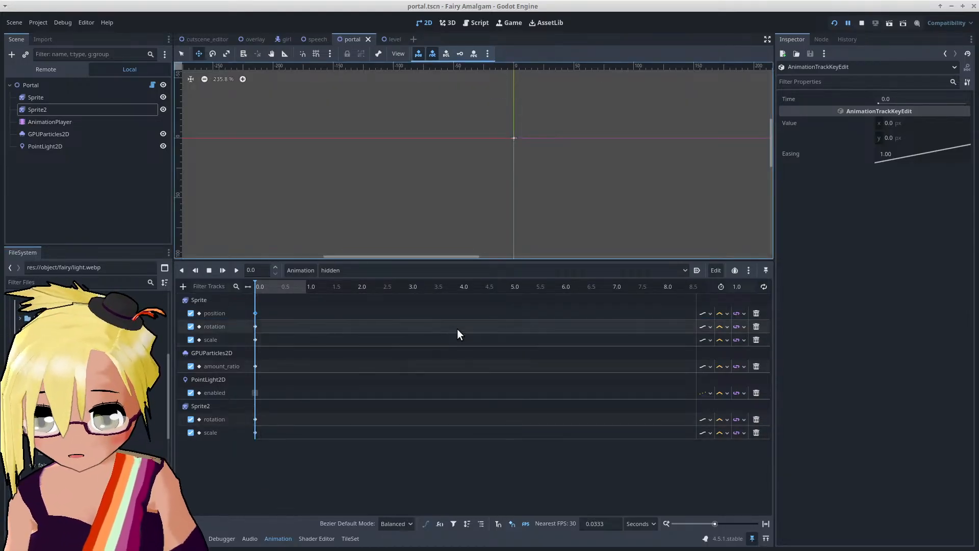
click(756, 313)
click(346, 271)
click(351, 295)
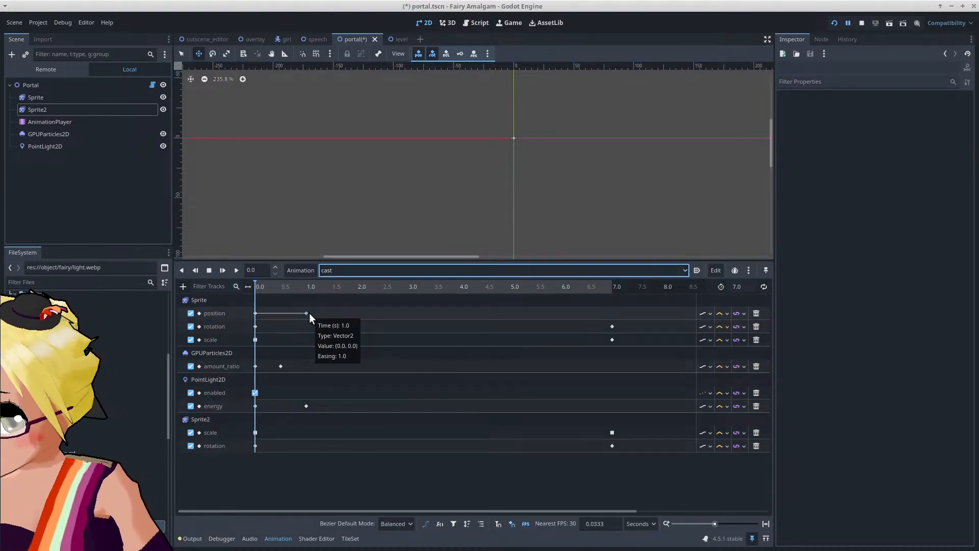
click(756, 313)
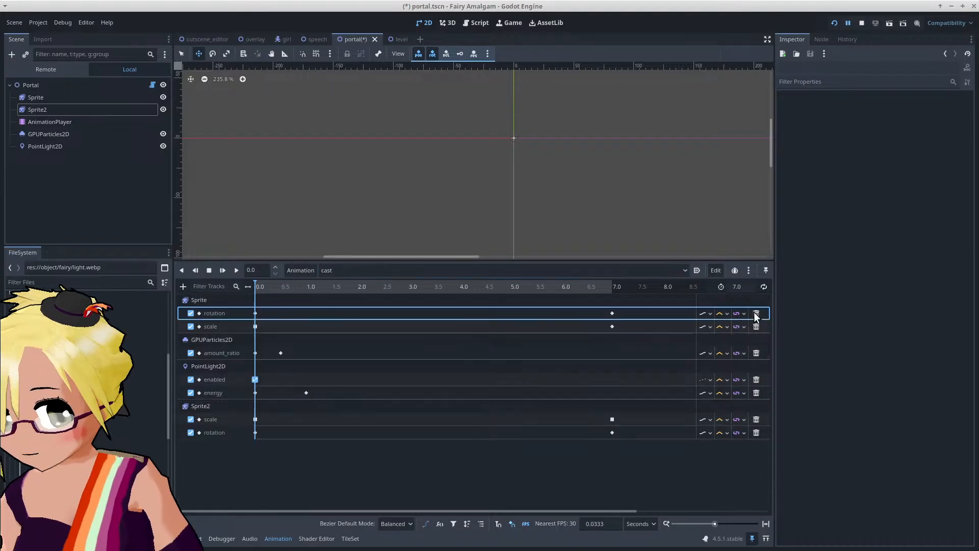
key(ctrl+s)
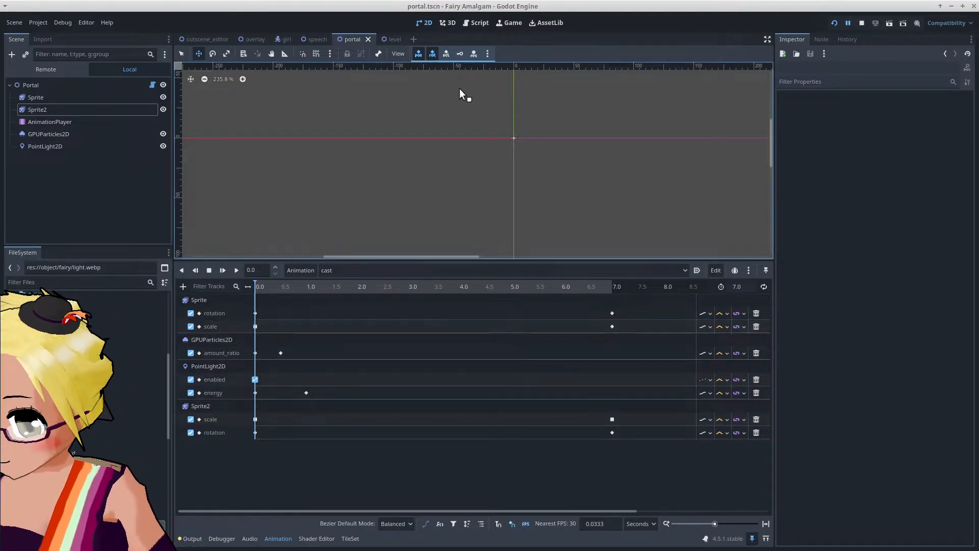
Step: Look over the level scene, and play the intro cutscene in the cutscene_editor scene from partway through to check the portal
click(385, 39)
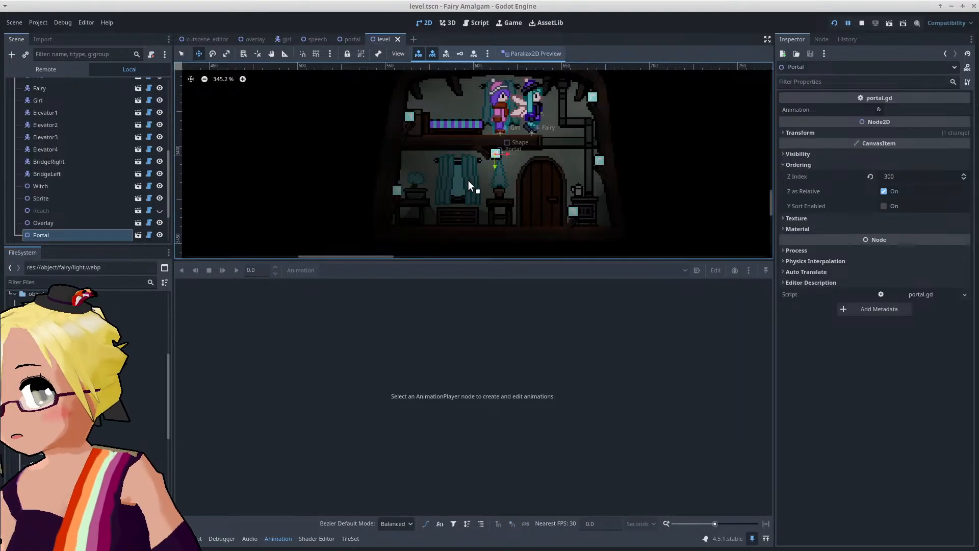
scroll(468, 180, down, 2)
scroll(66, 172, up, 2)
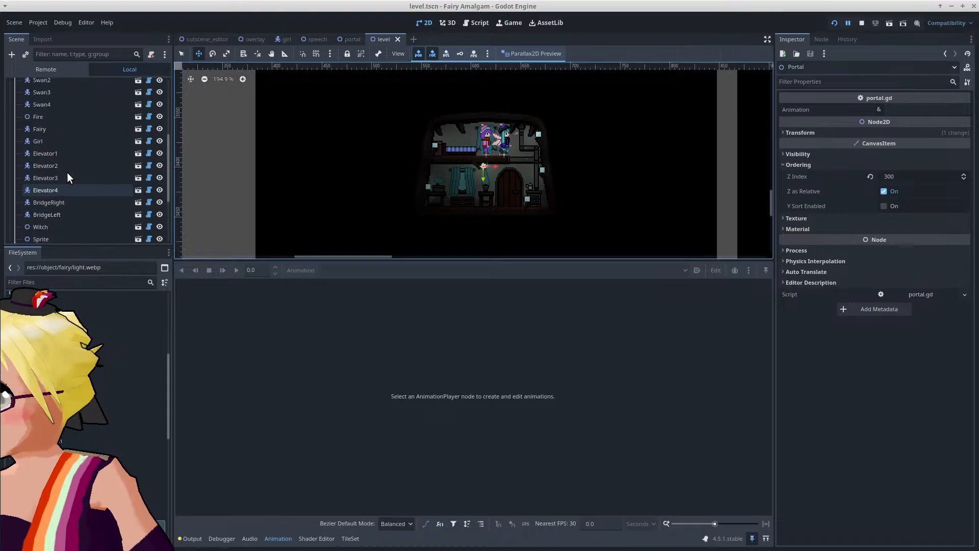
click(203, 39)
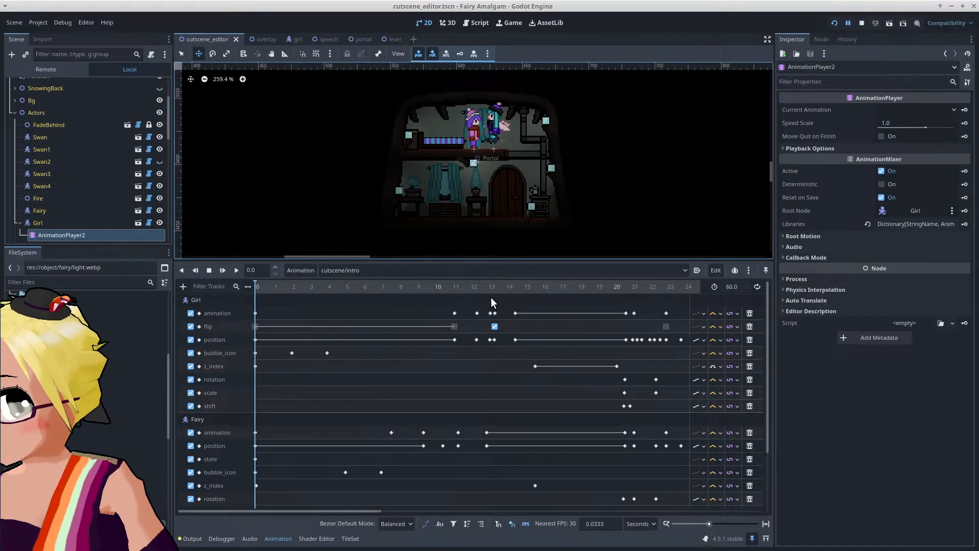
drag(539, 292, 508, 308)
click(236, 270)
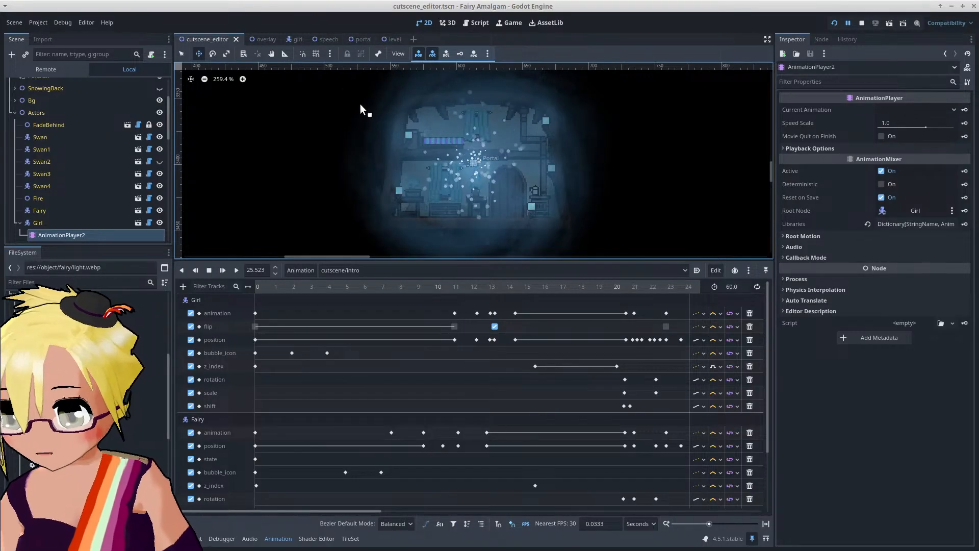
Step: In the portal scene, raise the alpha of Sprite's Modulate colour to about 189
click(369, 42)
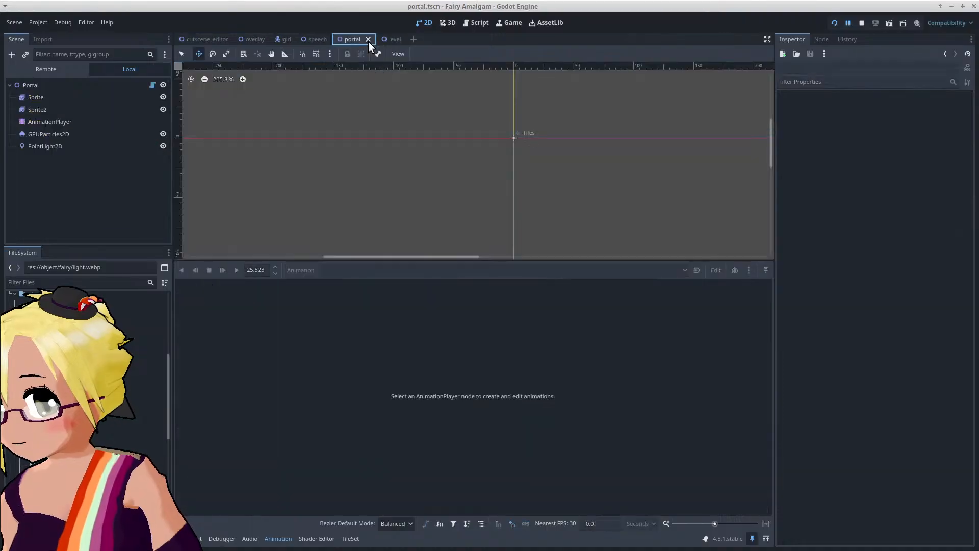
click(66, 98)
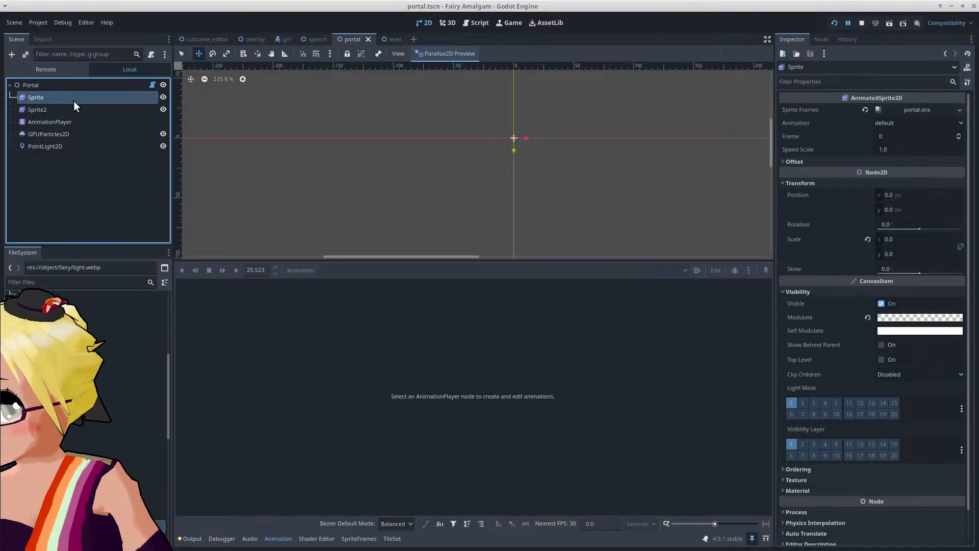
click(907, 318)
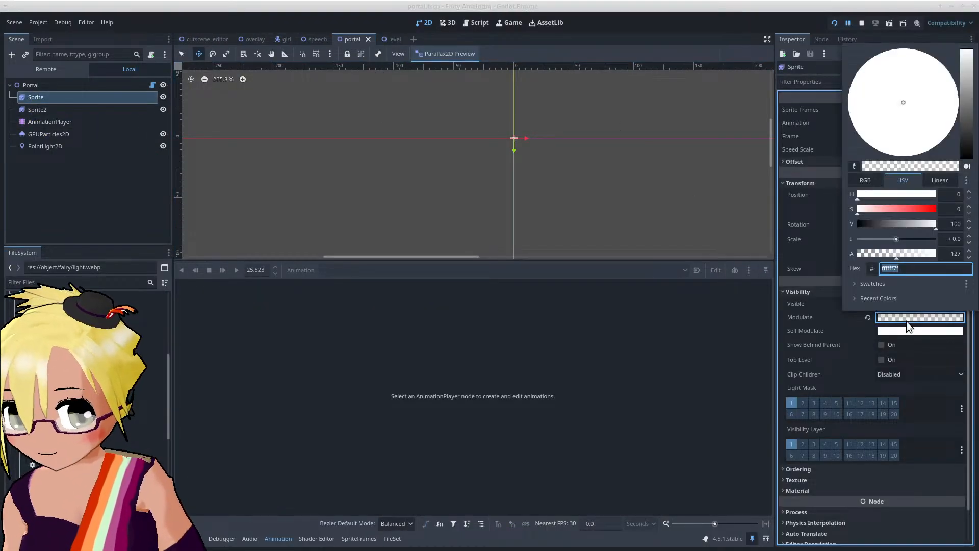
drag(902, 255, 916, 255)
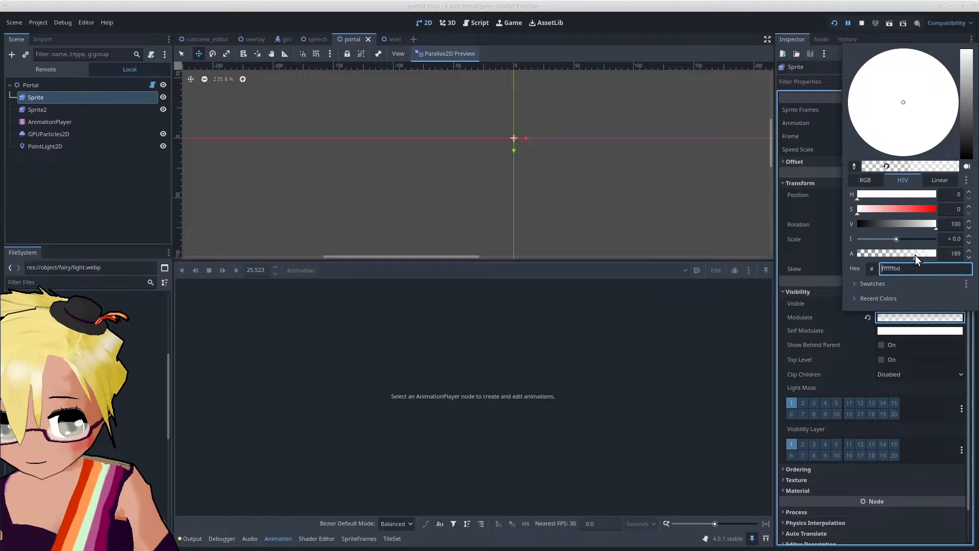
Step: Raise the alpha of Sprite2's Modulate colour to about 197
click(62, 110)
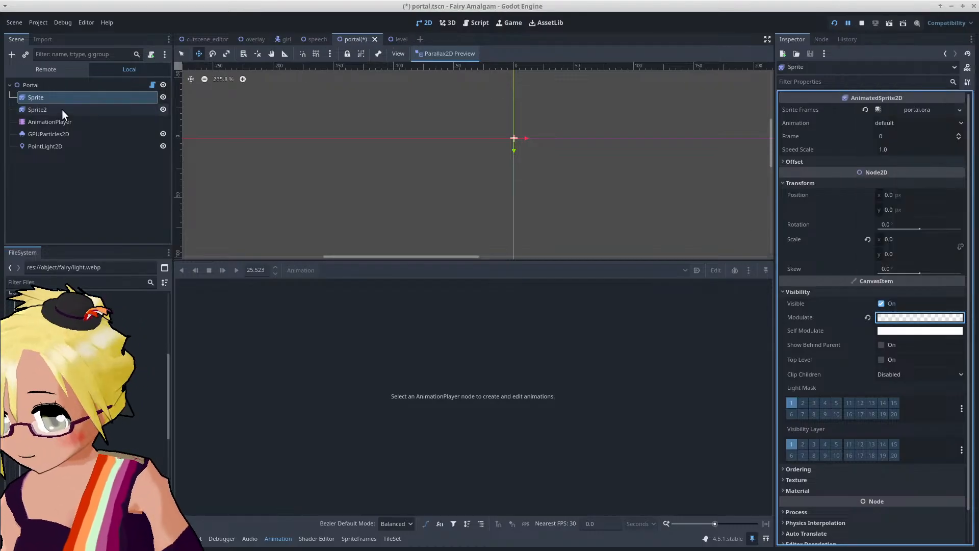
click(63, 108)
click(897, 293)
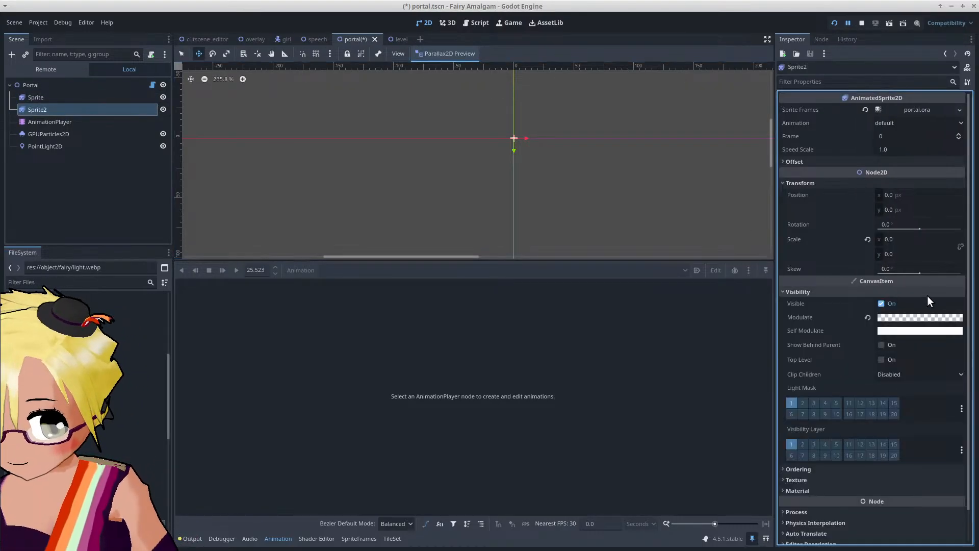
click(920, 317)
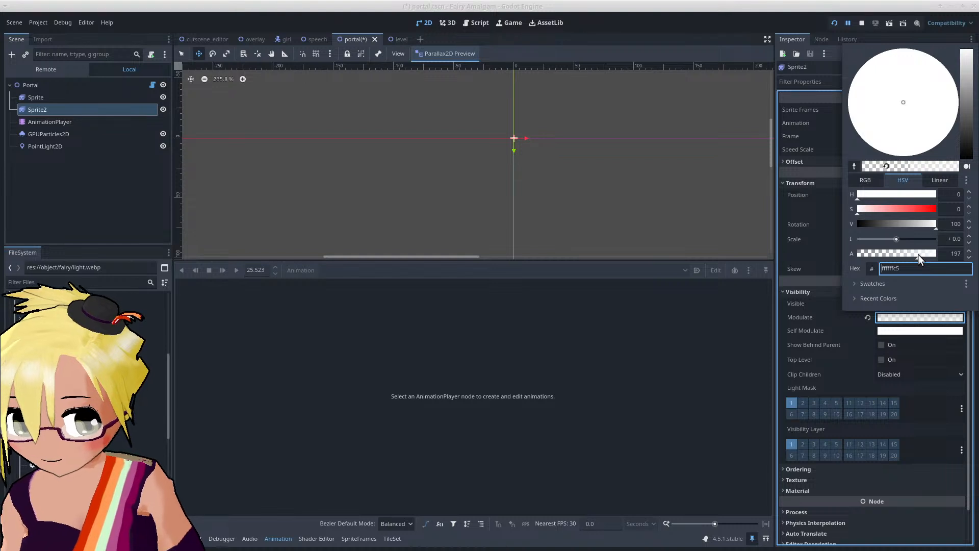
click(336, 255)
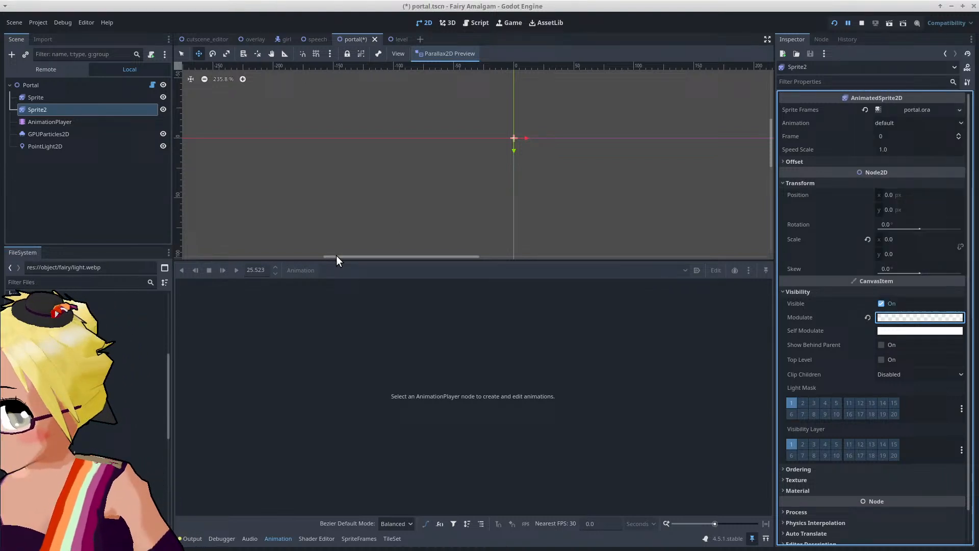
Step: Scrub the cast animation to about 5.07 s to preview the more opaque swirls, and save the portal scene
click(43, 122)
drag(258, 283, 381, 296)
key(ctrl+s)
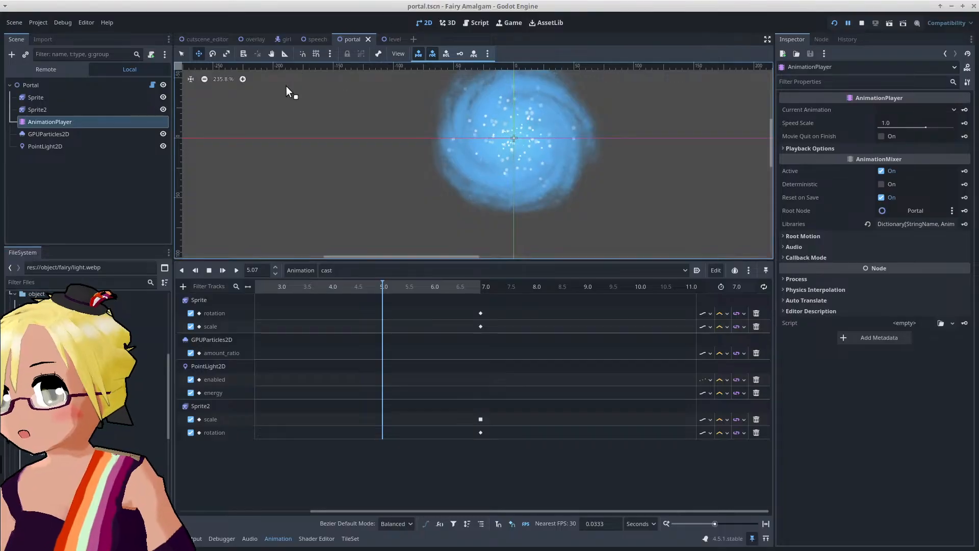
Step: Refresh the level and cutscene_editor scenes, and replay the intro cutscene from partway through to check the denser portal swirls
click(394, 39)
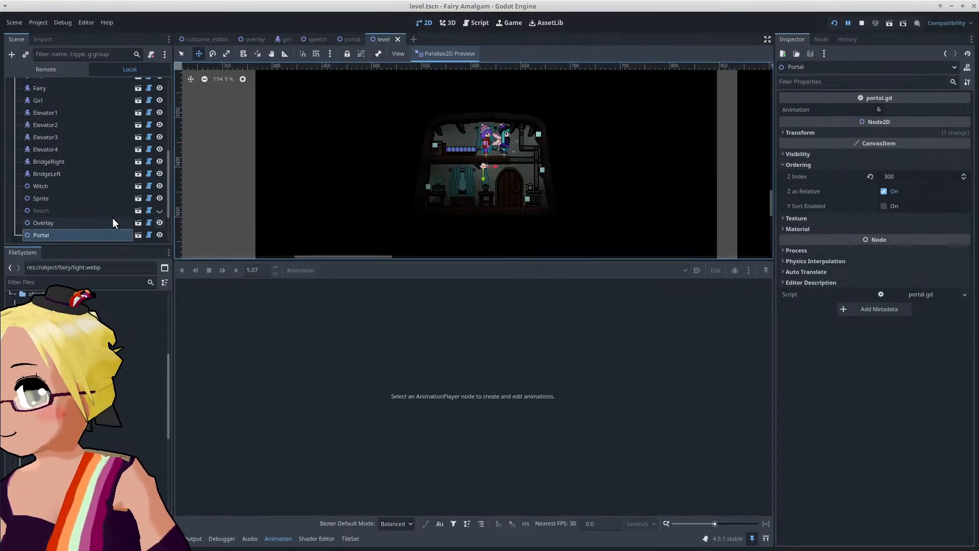
click(213, 41)
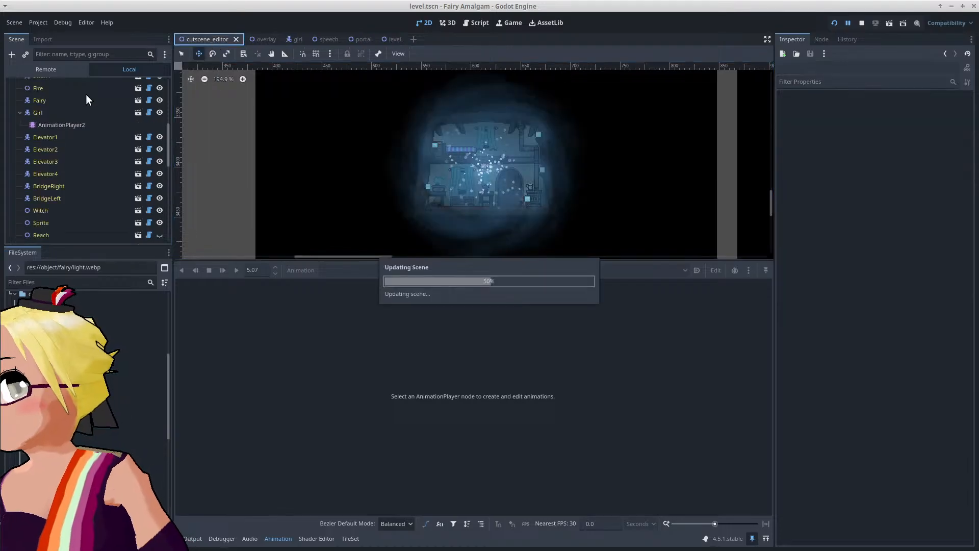
scroll(68, 148, up, 2)
scroll(68, 149, down, 1)
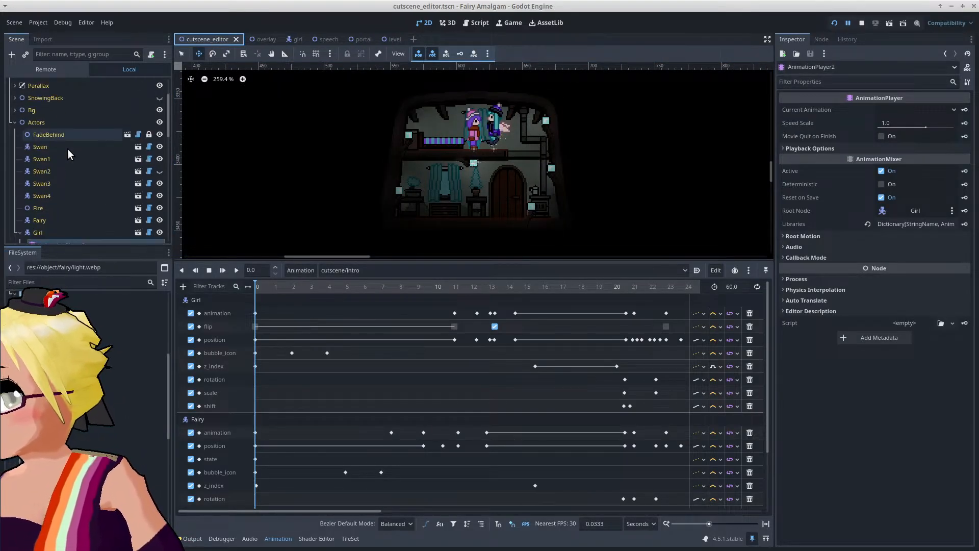
scroll(67, 148, down, 4)
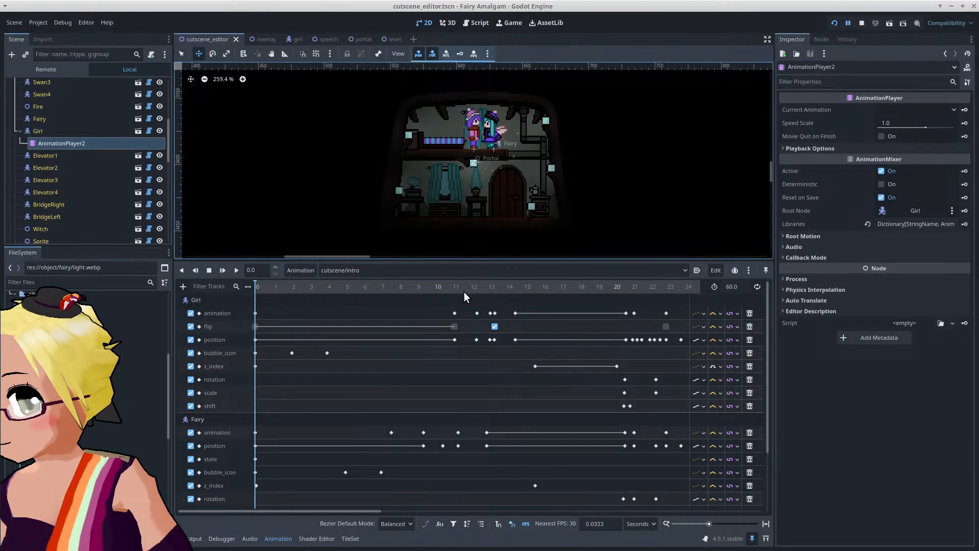
drag(466, 289, 520, 288)
click(232, 267)
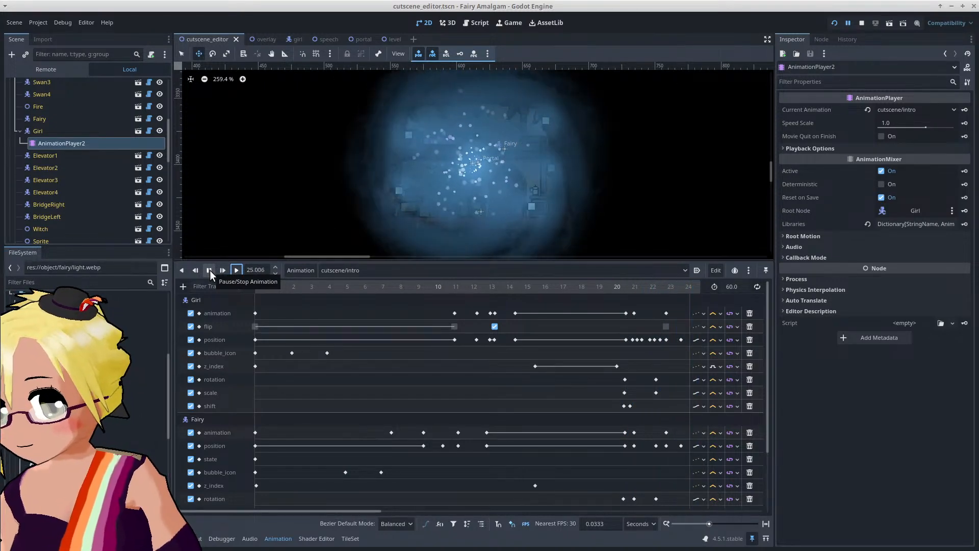
Step: Save the cutscene editor scene, playtest the intro cutscene in the running game, and close the game
click(210, 270)
key(ctrl+s)
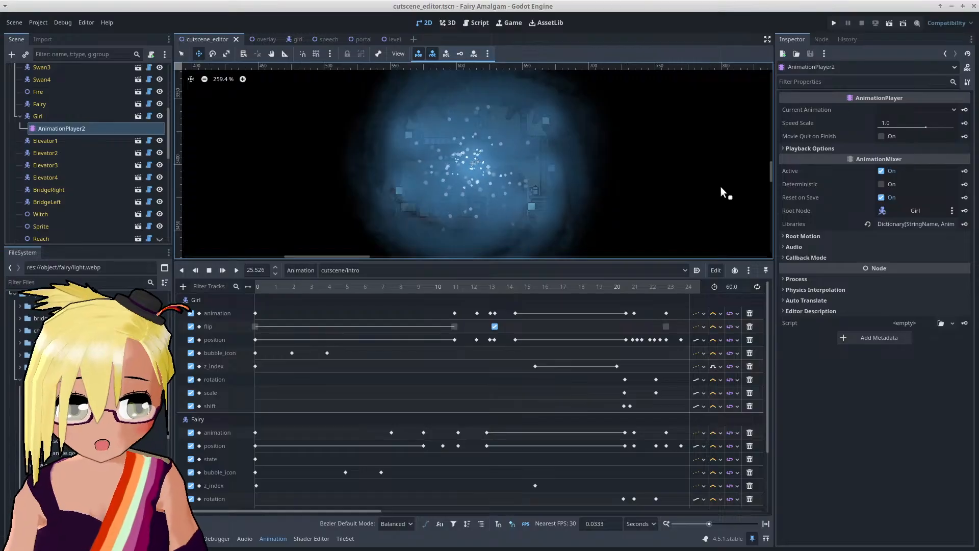
click(835, 23)
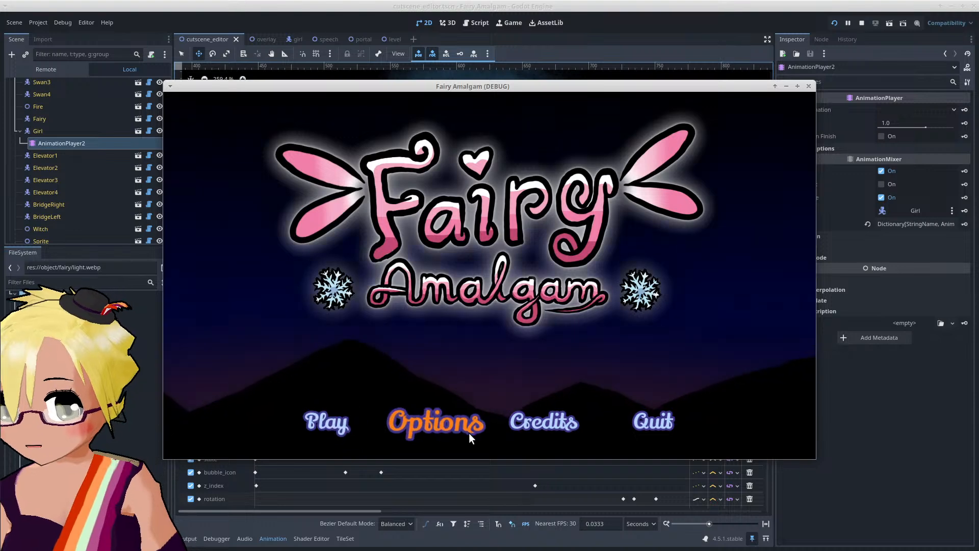
click(338, 424)
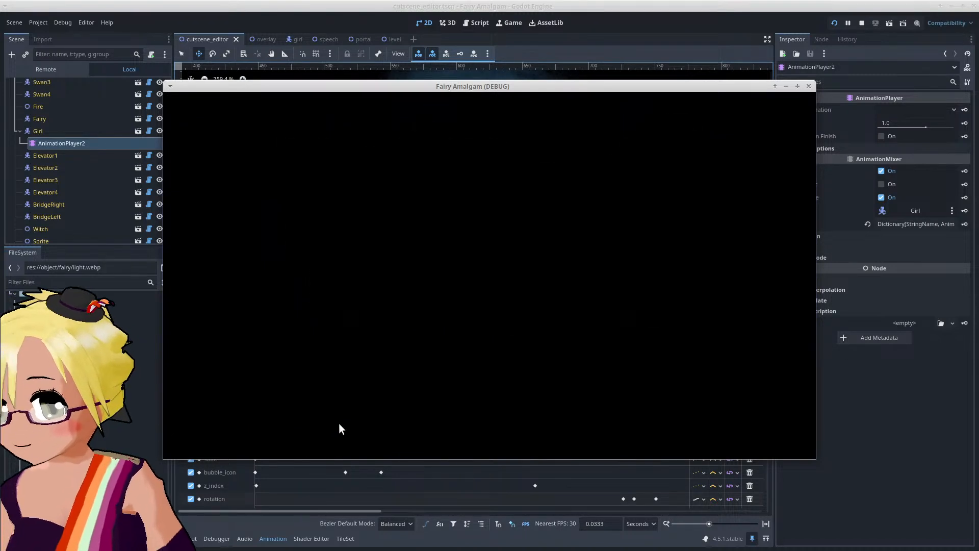
click(350, 312)
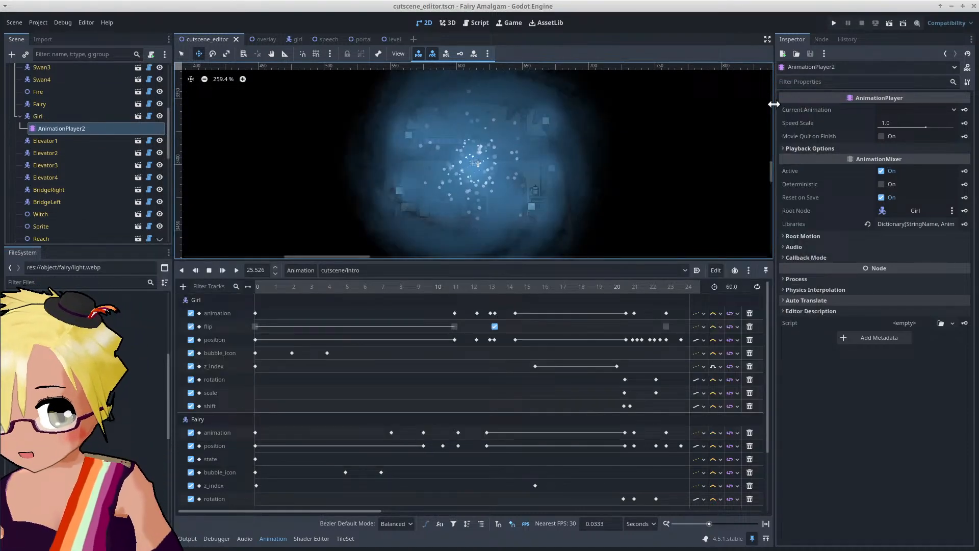
click(809, 86)
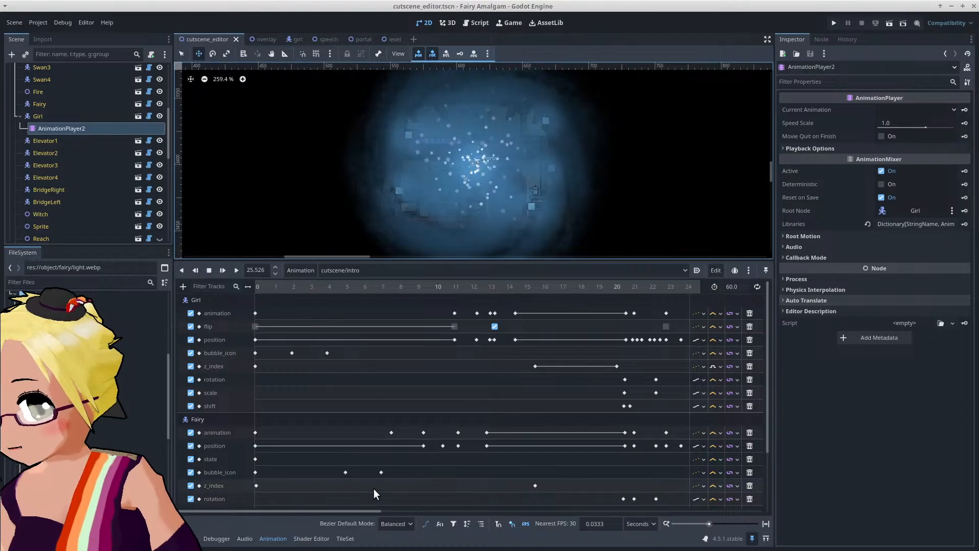
Step: Move the first color key of the Overlay track in the intro animation to about 20.57 s
drag(362, 513, 433, 507)
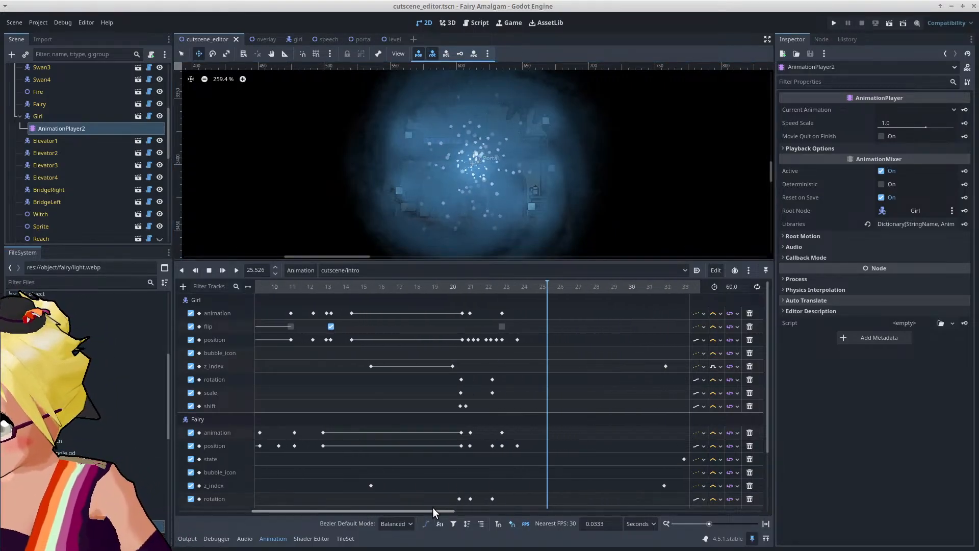
scroll(507, 357, down, 5)
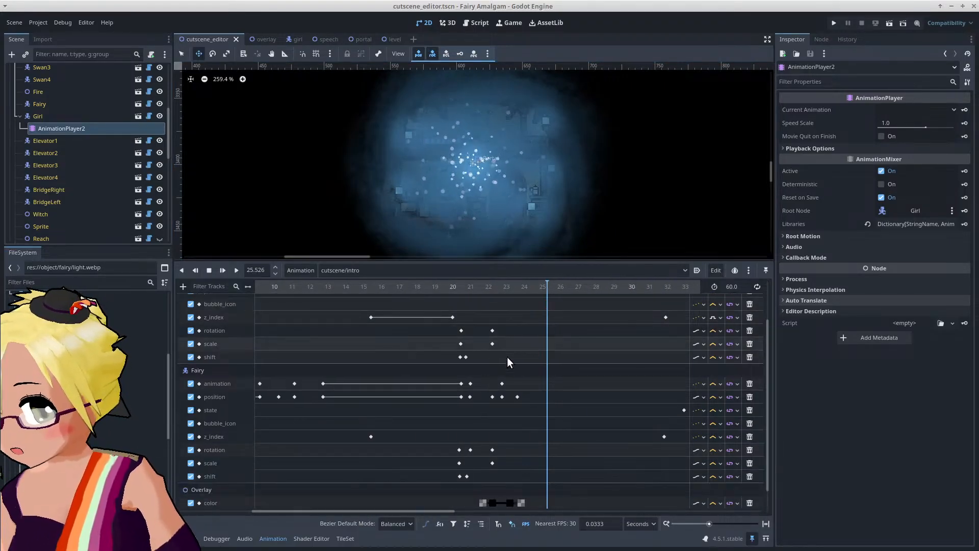
drag(481, 474, 458, 476)
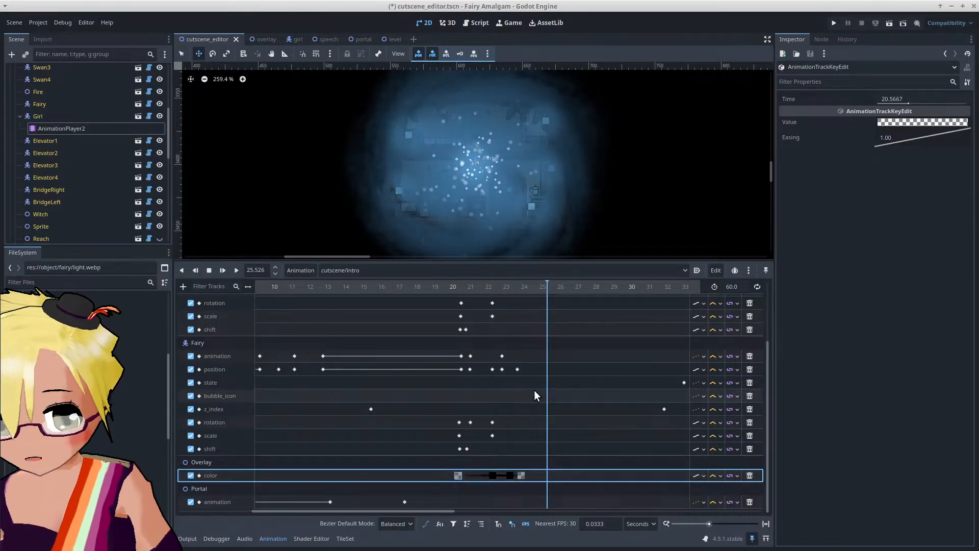
scroll(534, 390, up, 3)
scroll(534, 391, up, 2)
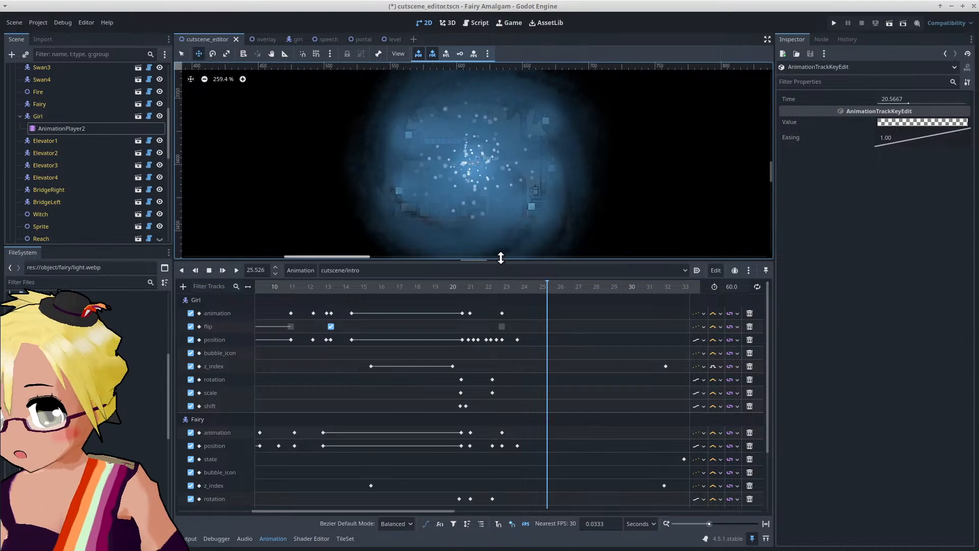
drag(501, 259, 511, 178)
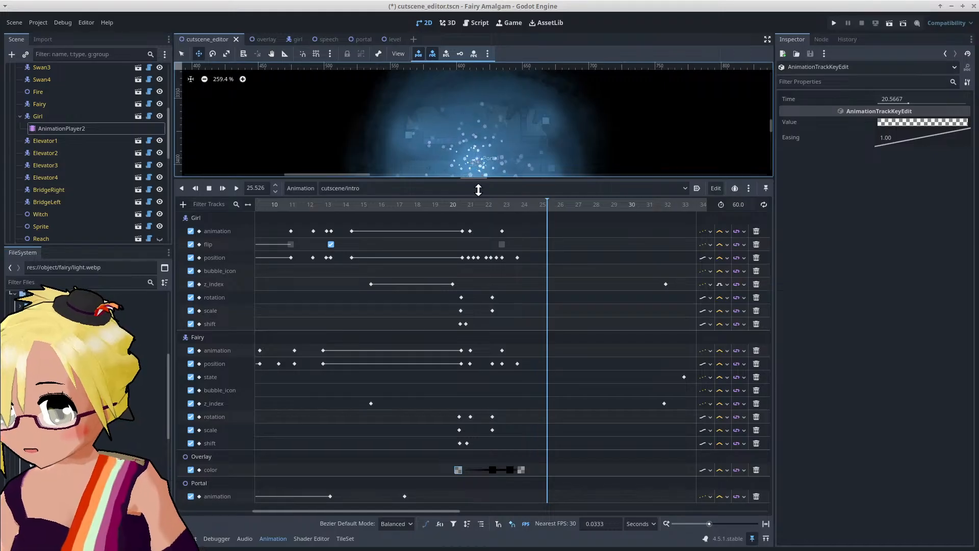
drag(478, 190, 481, 270)
scroll(524, 227, down, 4)
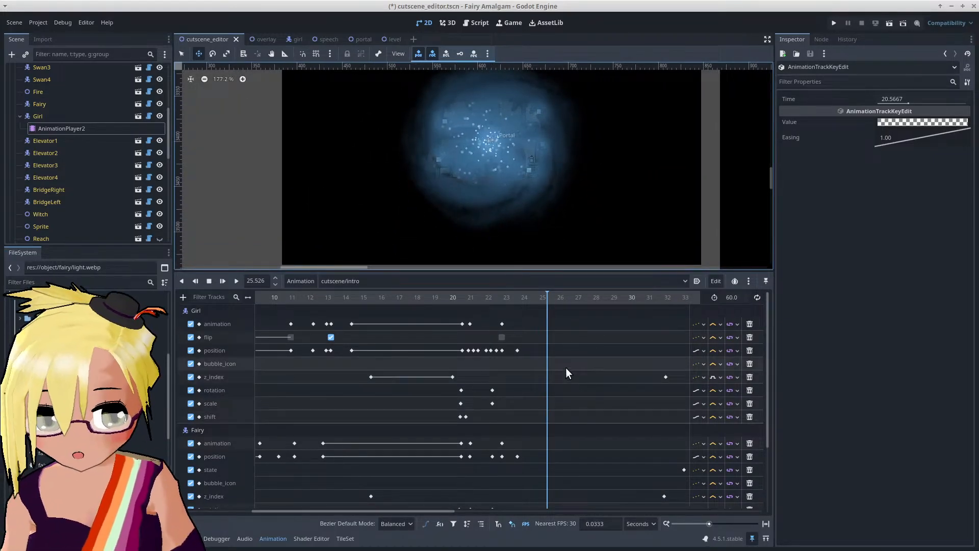
scroll(565, 367, down, 4)
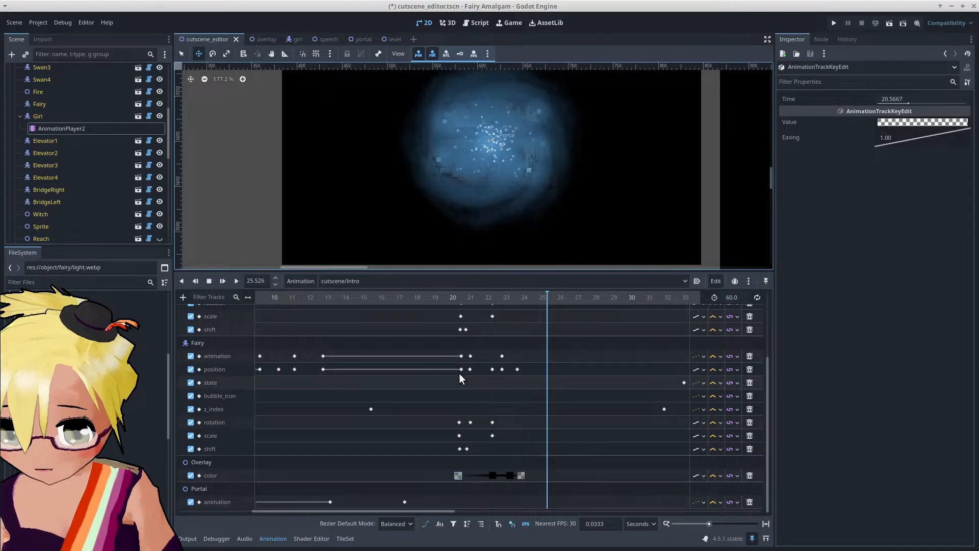
Step: Set the Portal node's animation to "hidden" and key it at about 22.945 s in the intro cutscene
drag(451, 296, 565, 336)
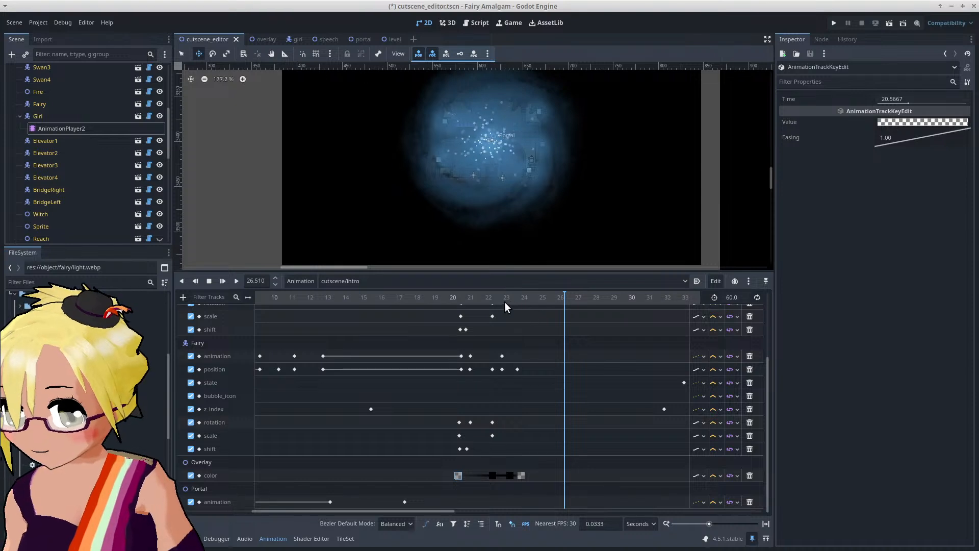
drag(494, 301, 501, 301)
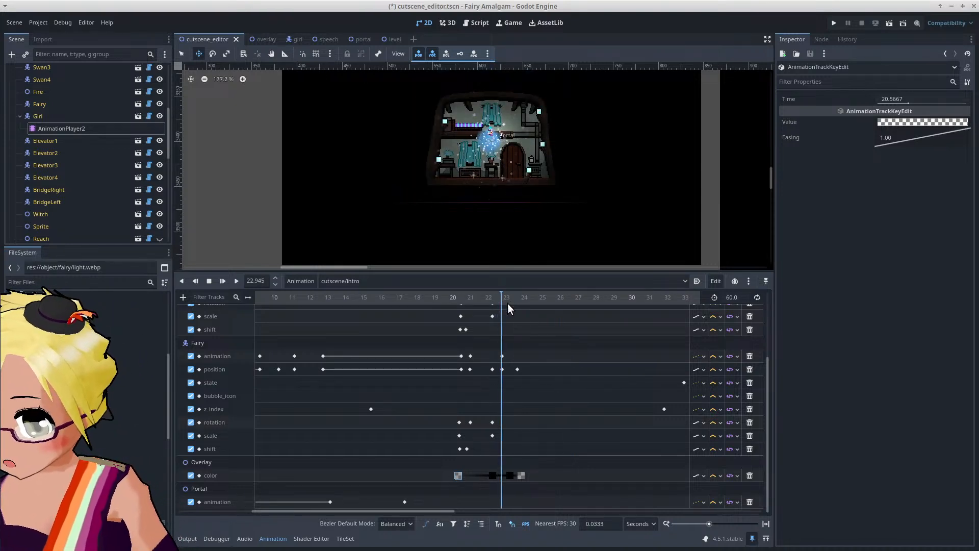
scroll(81, 148, up, 3)
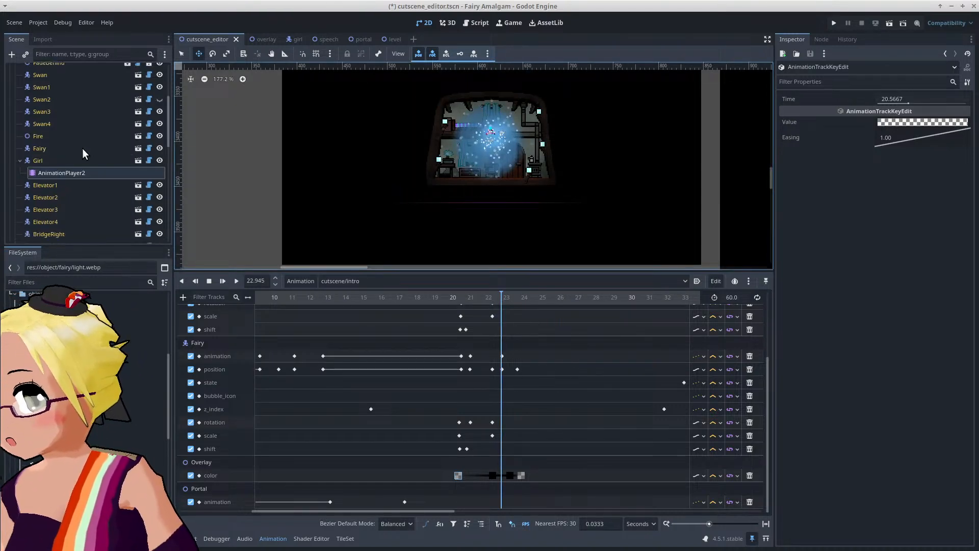
scroll(82, 148, down, 5)
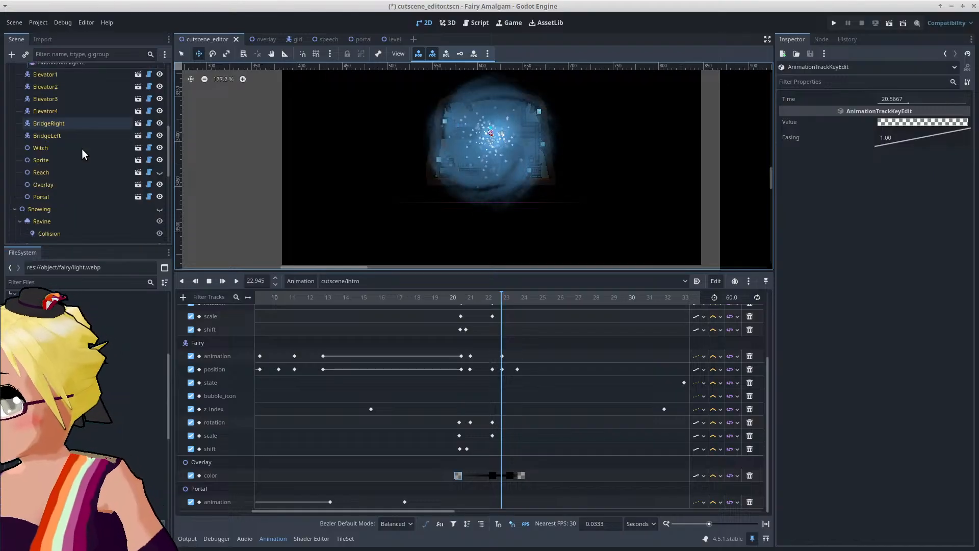
click(91, 197)
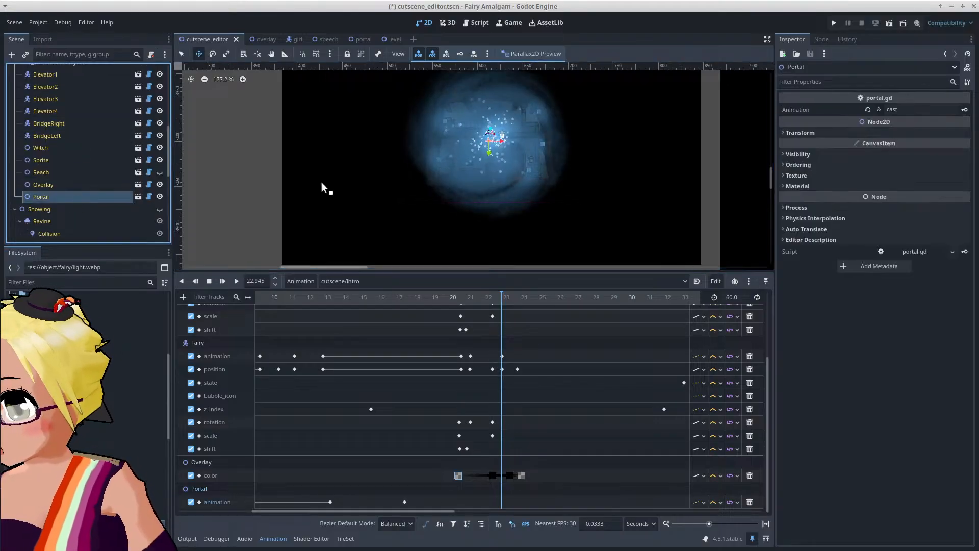
click(908, 109)
text(hidde)
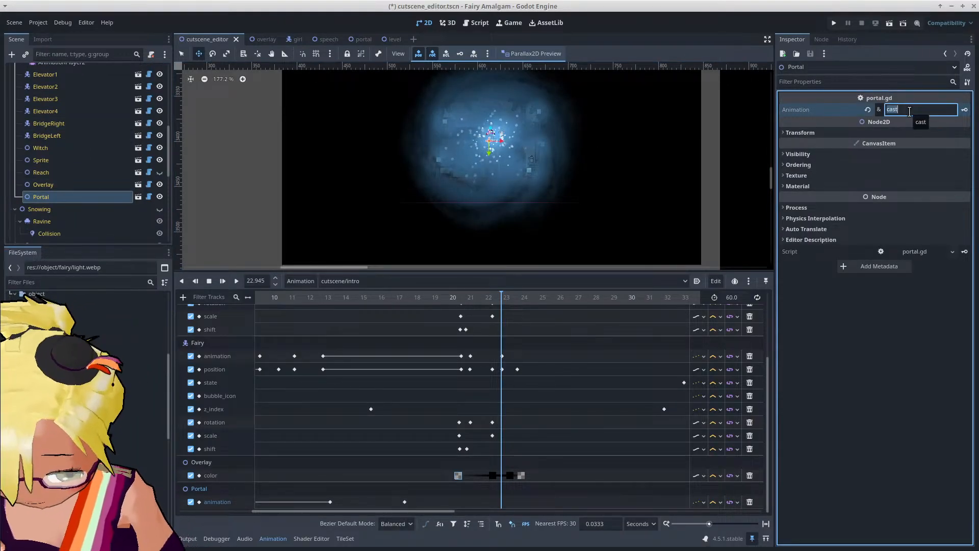
text(n)
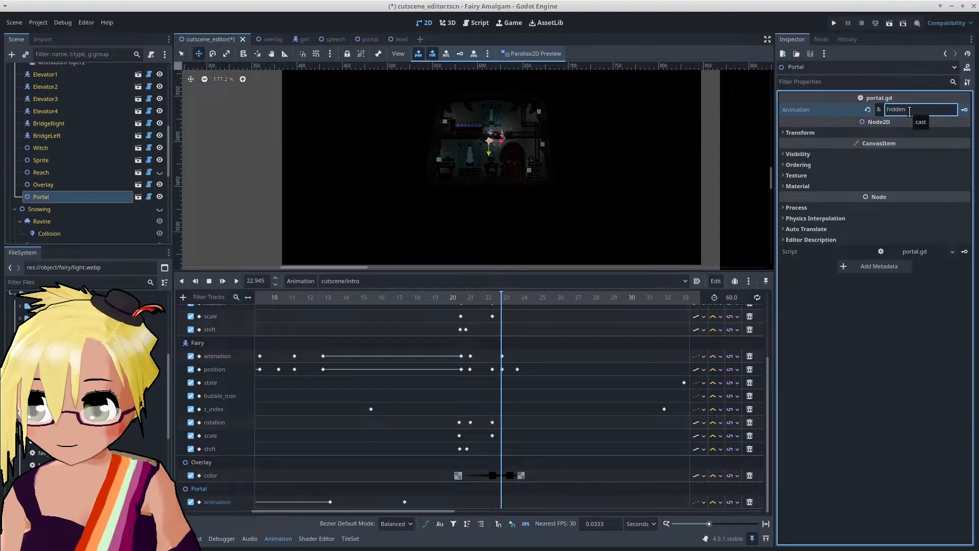
click(965, 110)
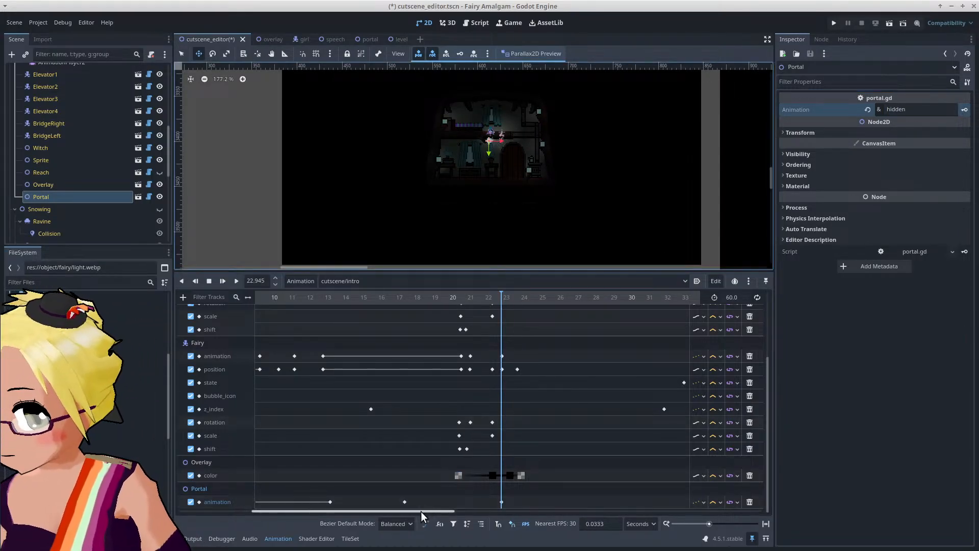
Step: Locate the dark platform area where the Girl and Fairy arrive and examine it up close
drag(420, 511, 461, 515)
scroll(625, 154, down, 5)
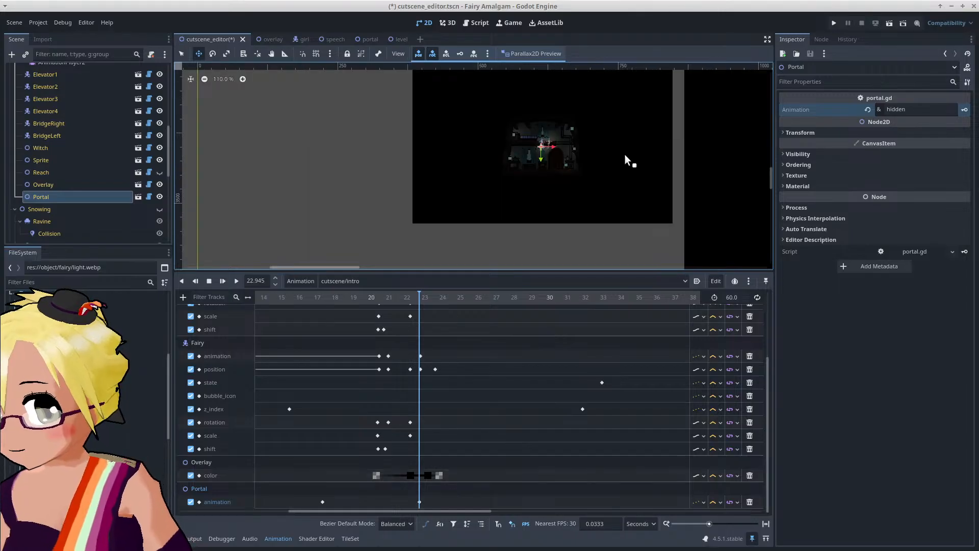
middle_drag(619, 151, 388, 231)
middle_drag(533, 189, 331, 219)
middle_drag(612, 166, 336, 207)
middle_drag(684, 168, 454, 201)
middle_drag(628, 146, 580, 208)
middle_drag(660, 76, 610, 195)
middle_drag(758, 79, 555, 180)
scroll(552, 182, up, 4)
scroll(533, 192, up, 12)
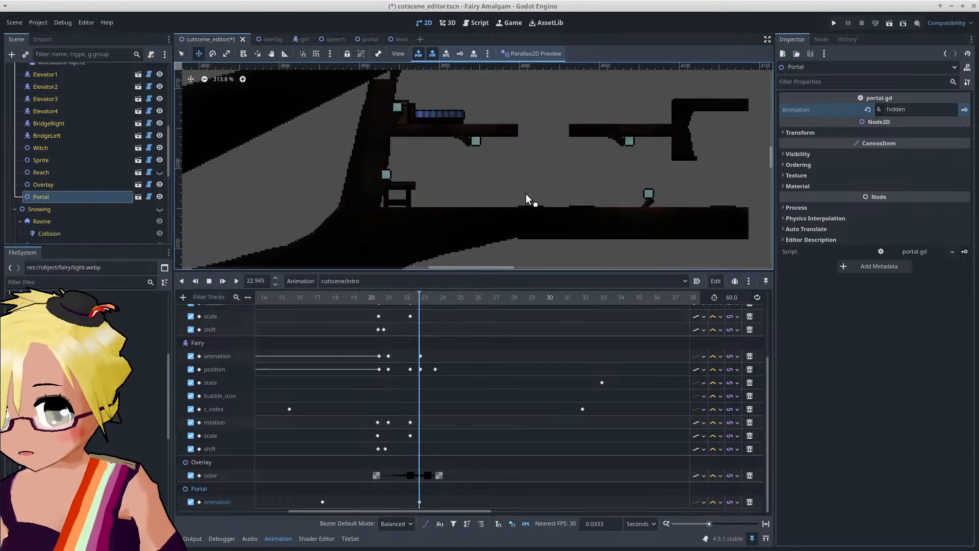
Step: Scrub the intro between about 23.8 and 26.3 s to review the characters' arrival and inspect the Fairy's last position key there
drag(422, 299, 447, 302)
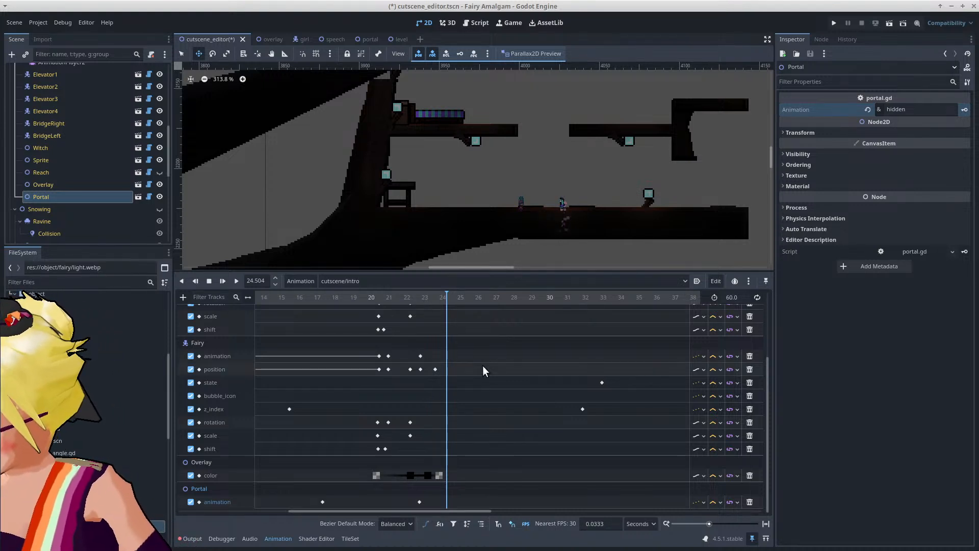
drag(430, 297, 451, 308)
scroll(480, 348, up, 5)
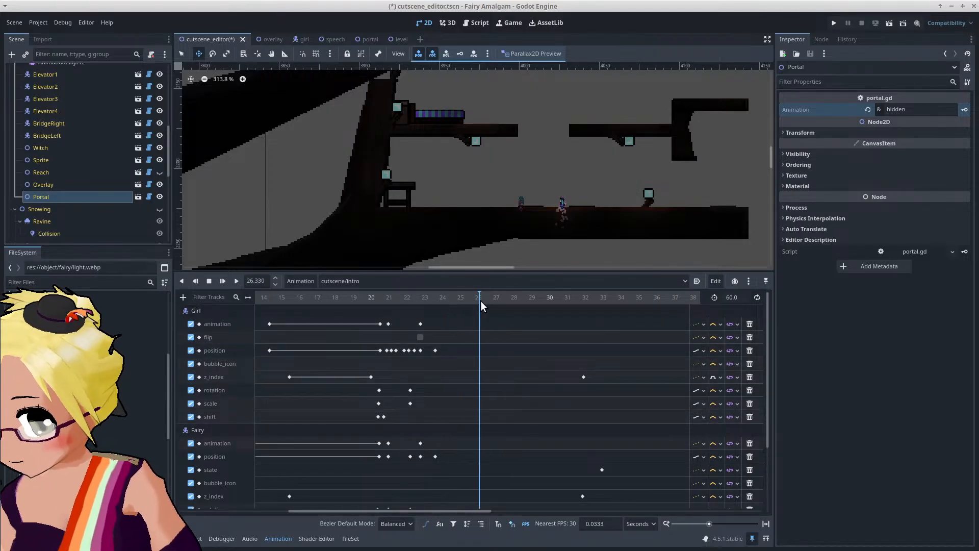
drag(481, 300, 469, 305)
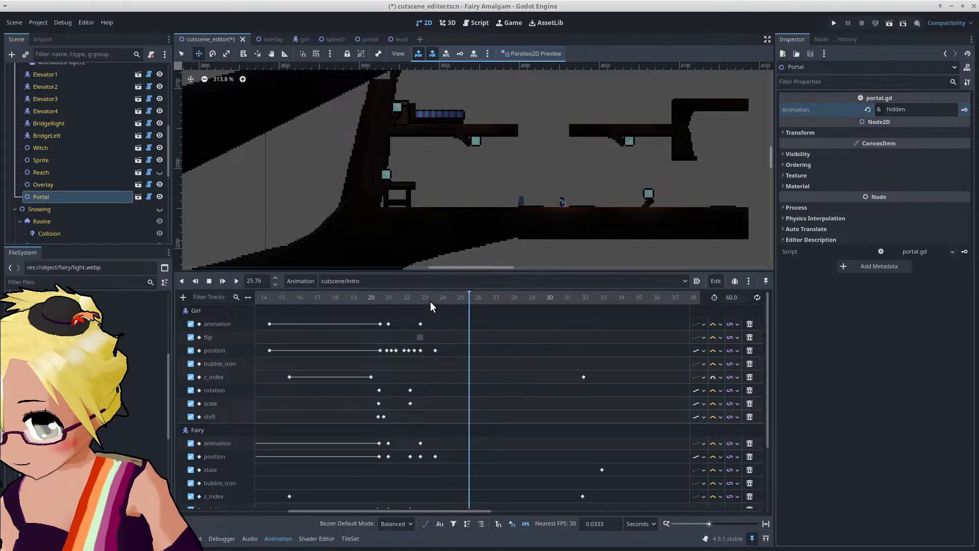
drag(430, 301, 435, 301)
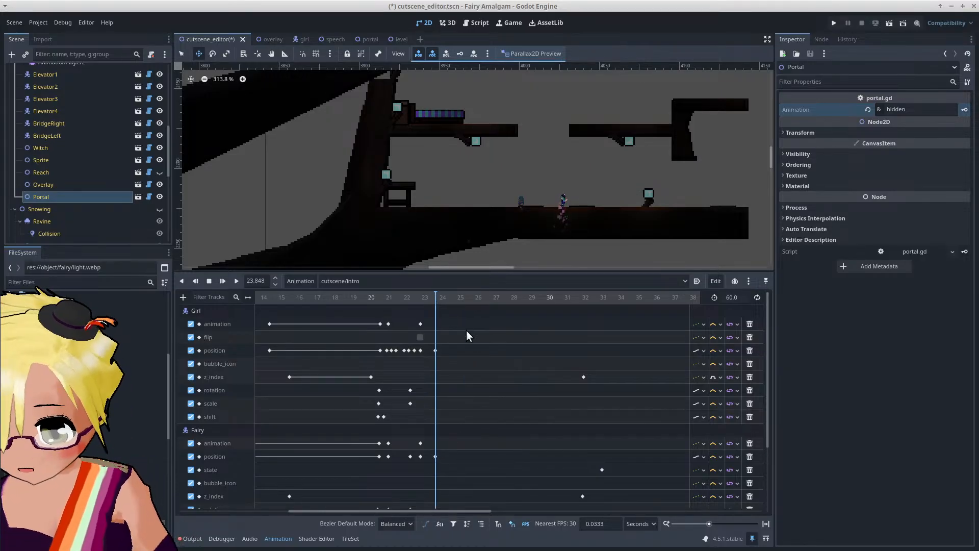
scroll(466, 330, down, 3)
scroll(451, 362, down, 2)
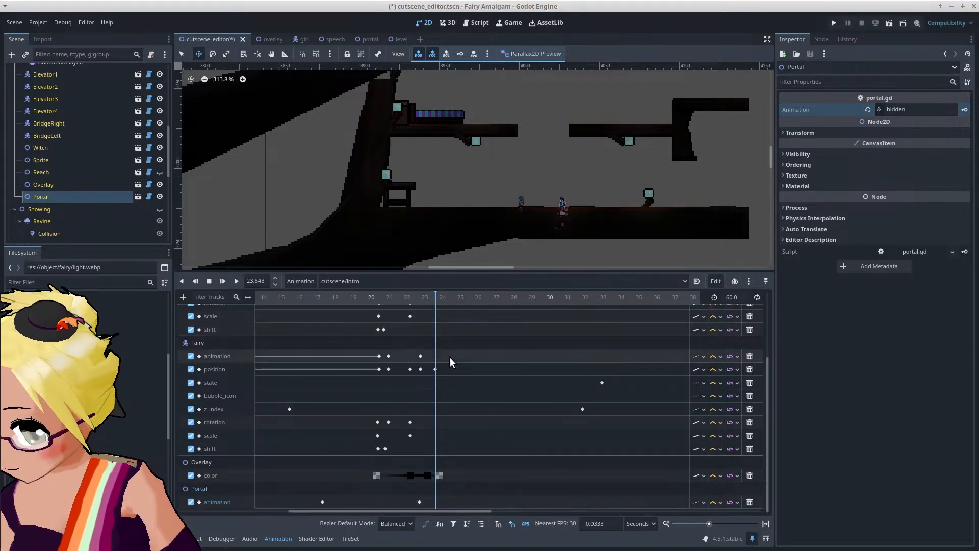
click(436, 369)
scroll(441, 362, up, 5)
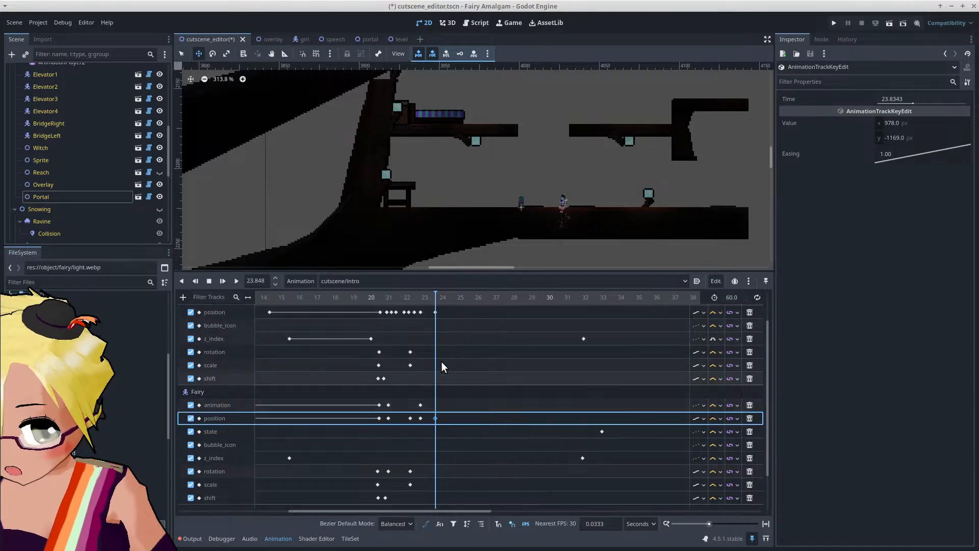
scroll(442, 362, down, 4)
scroll(441, 361, down, 1)
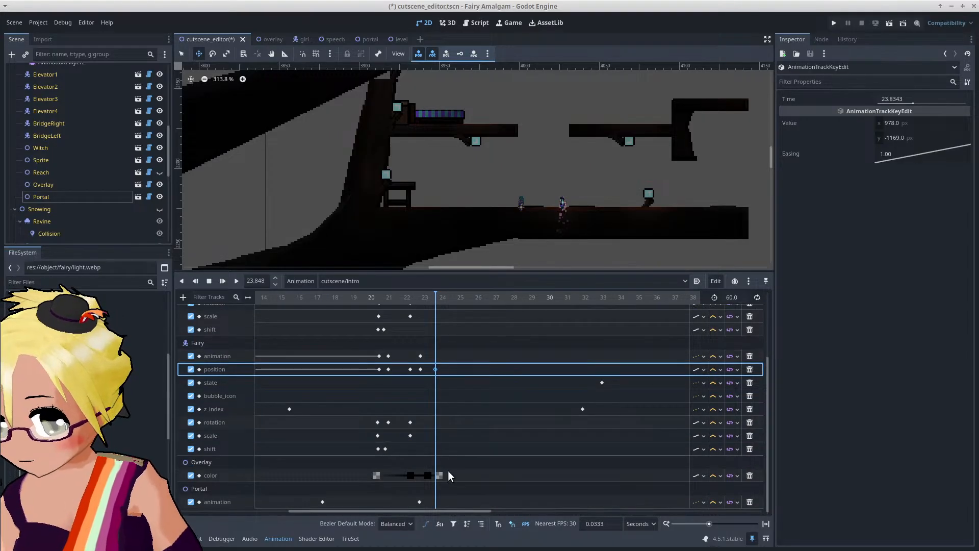
Step: Move the last two Overlay color keys together to about 26.5 s and 27.1 s, extending the black screen
shift+click(429, 476)
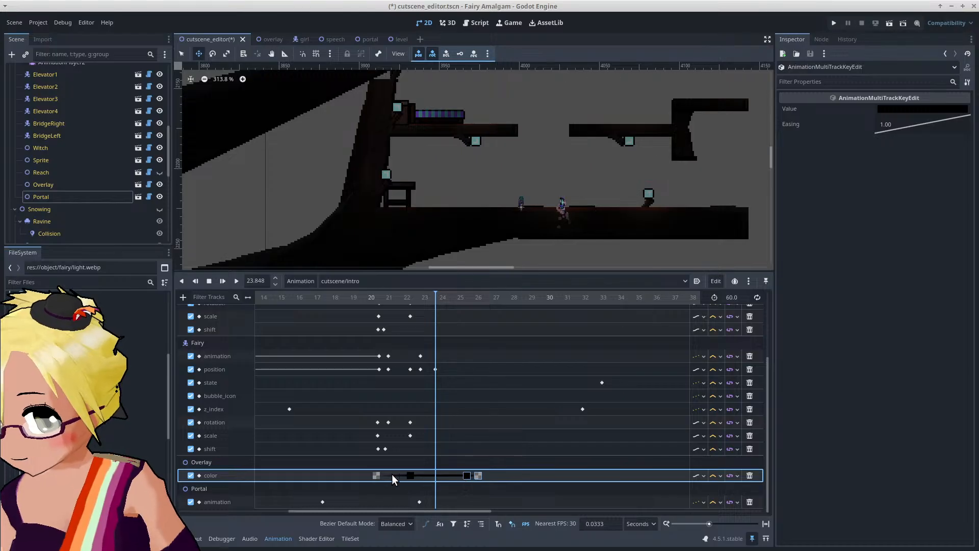
click(377, 476)
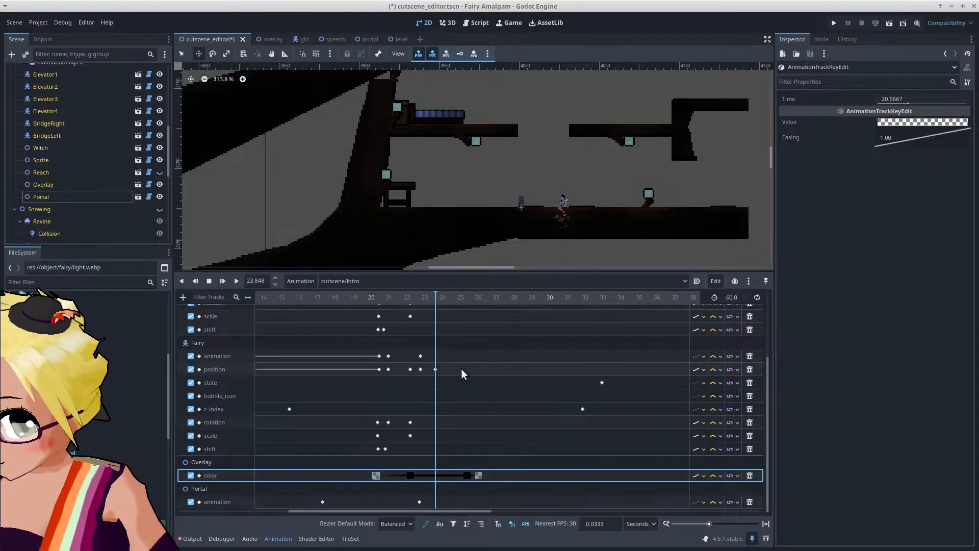
shift+click(467, 476)
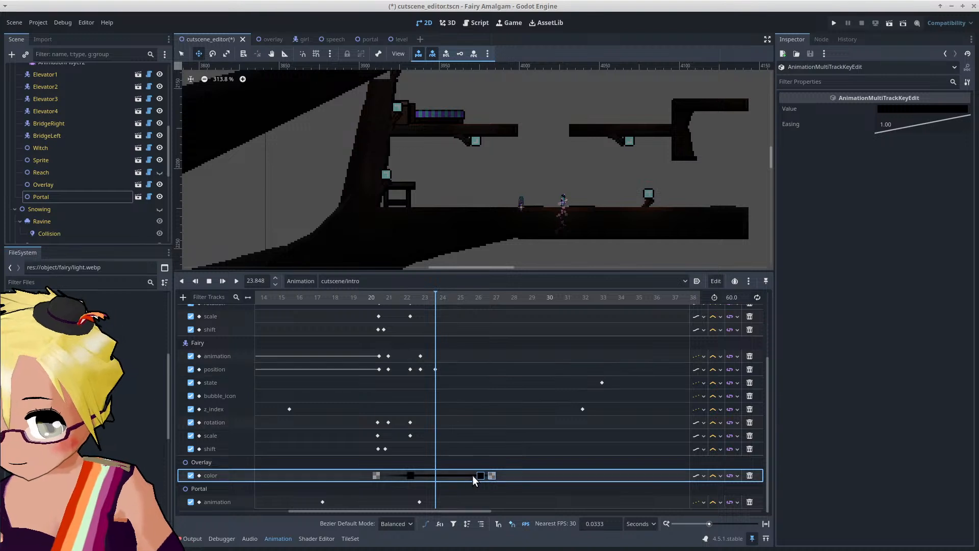
drag(483, 476, 484, 477)
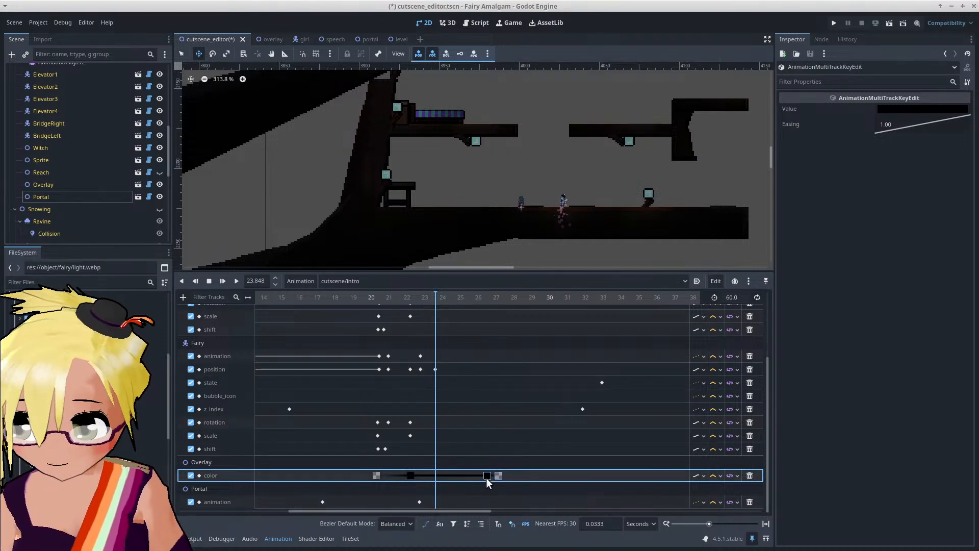
Step: Look through the animation tracks and scene tree, find the Fairy node, and inspect its properties at 23.848 s
scroll(464, 384, up, 5)
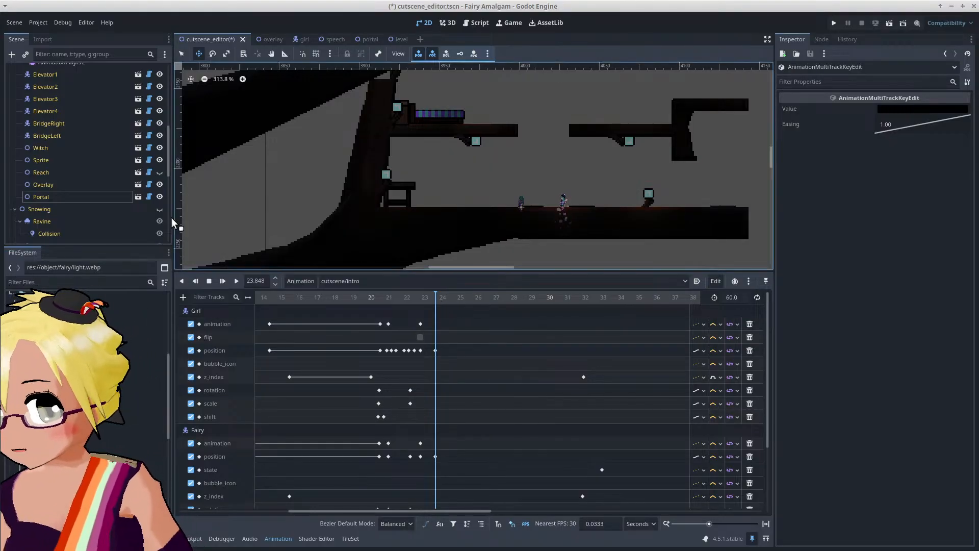
scroll(71, 175, down, 8)
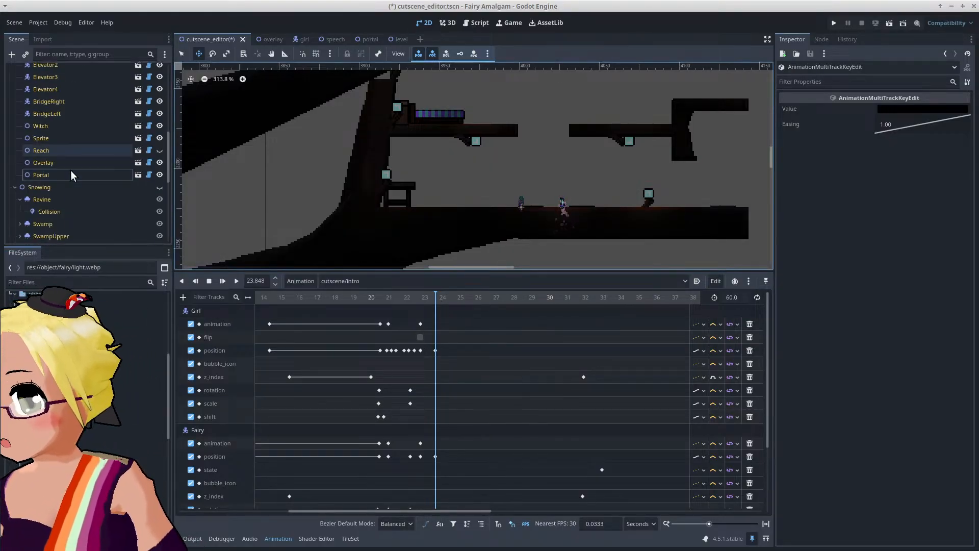
scroll(70, 171, down, 5)
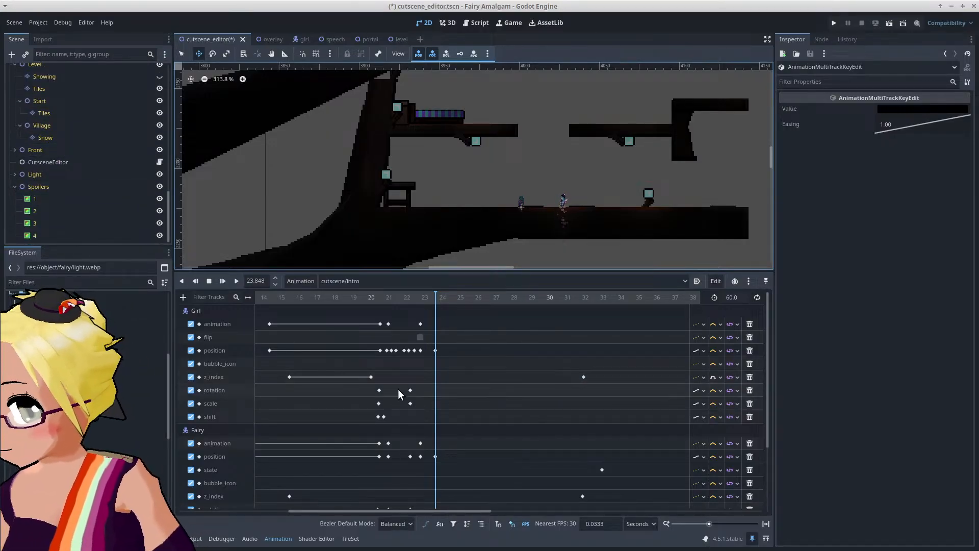
mouse_move(411, 389)
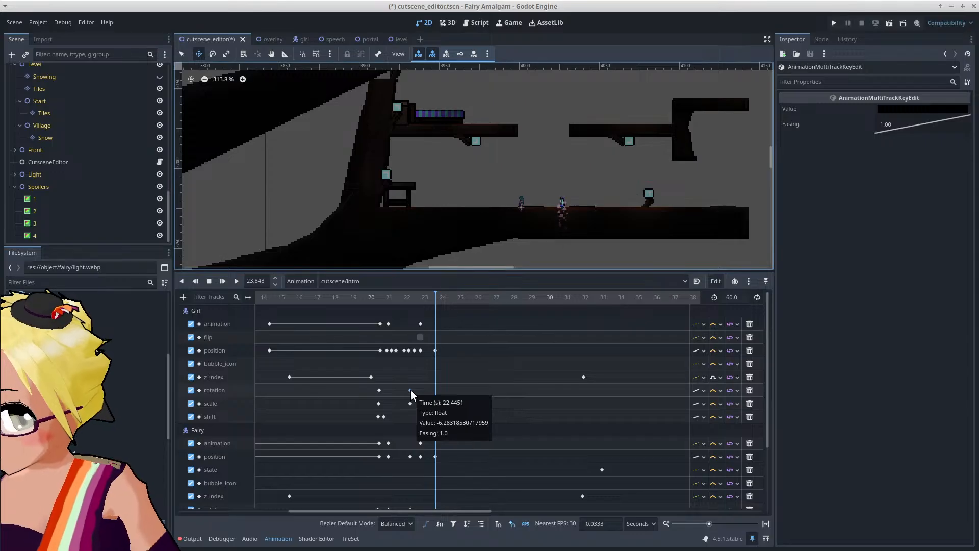
scroll(93, 170, up, 4)
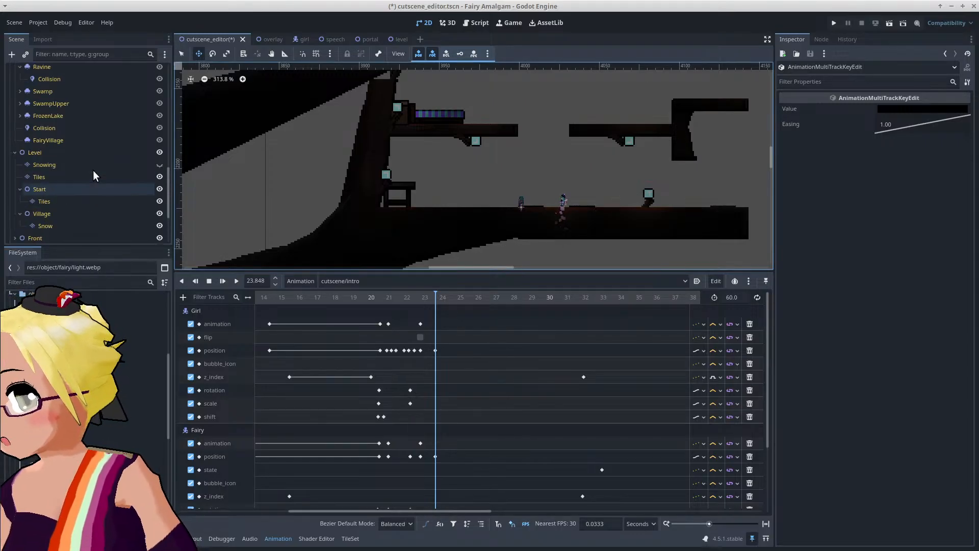
scroll(93, 166, up, 7)
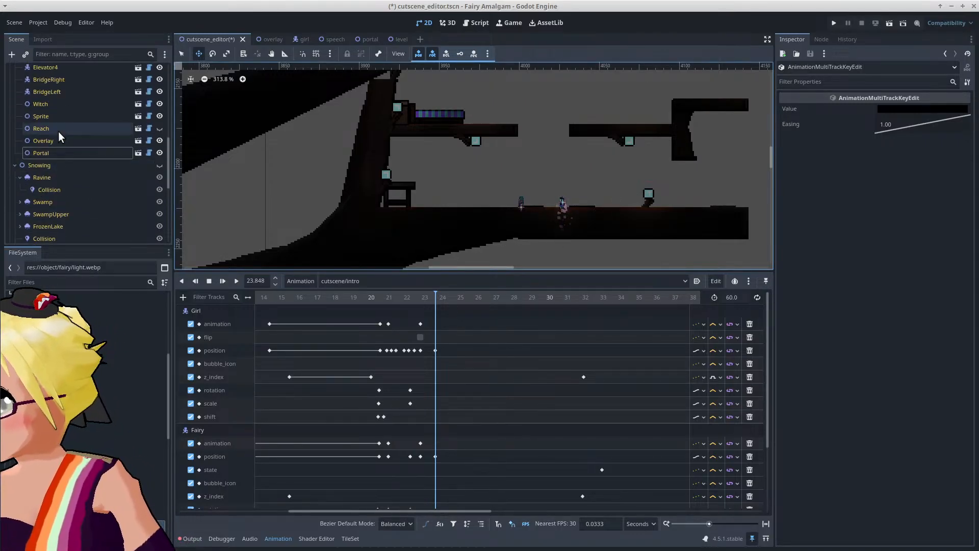
scroll(62, 161, up, 5)
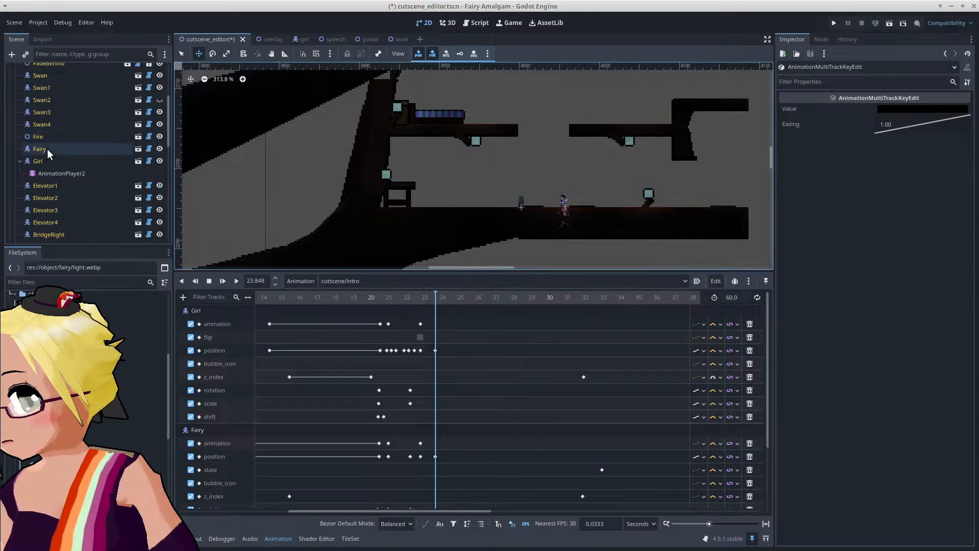
click(47, 149)
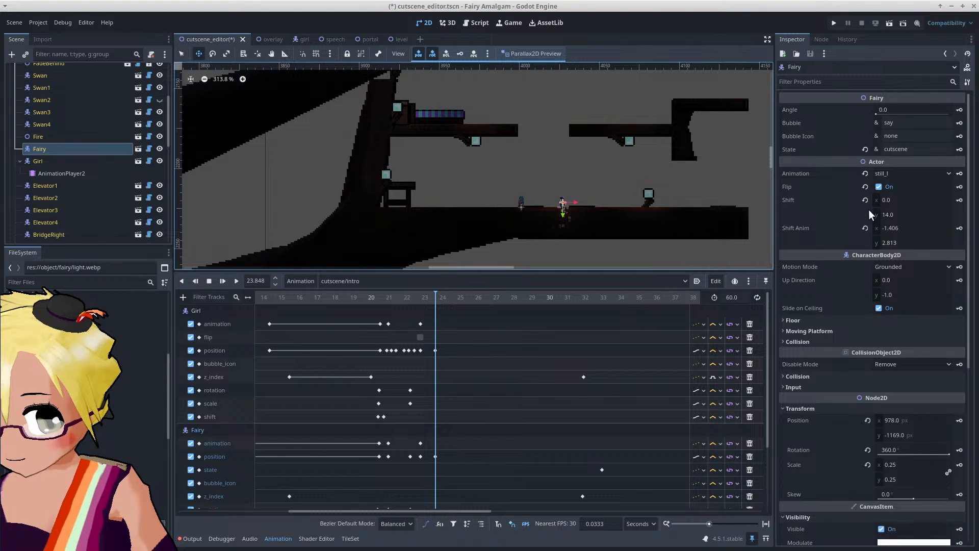
Step: Add a key to the Girl's shift track at about 23.13 s holding the value 0, 12
scroll(505, 396, down, 1)
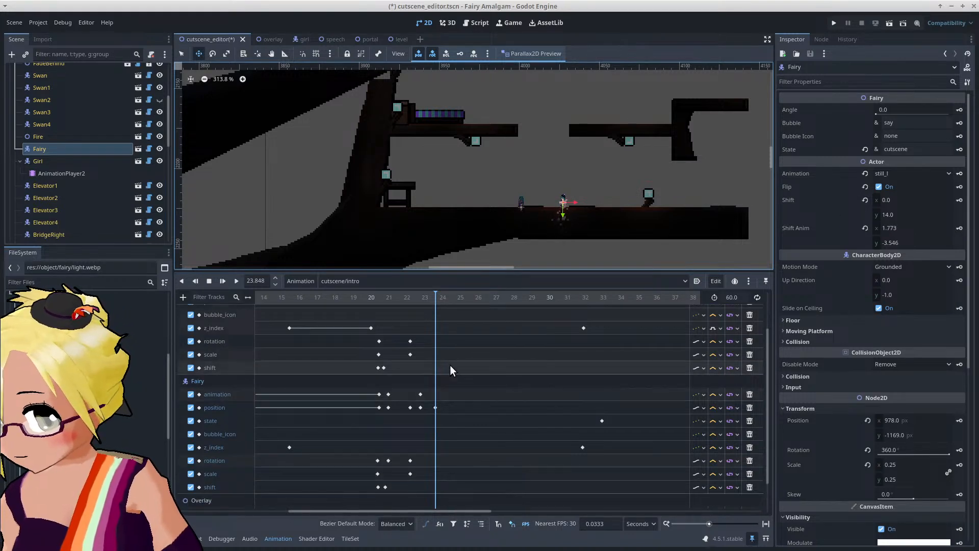
click(383, 368)
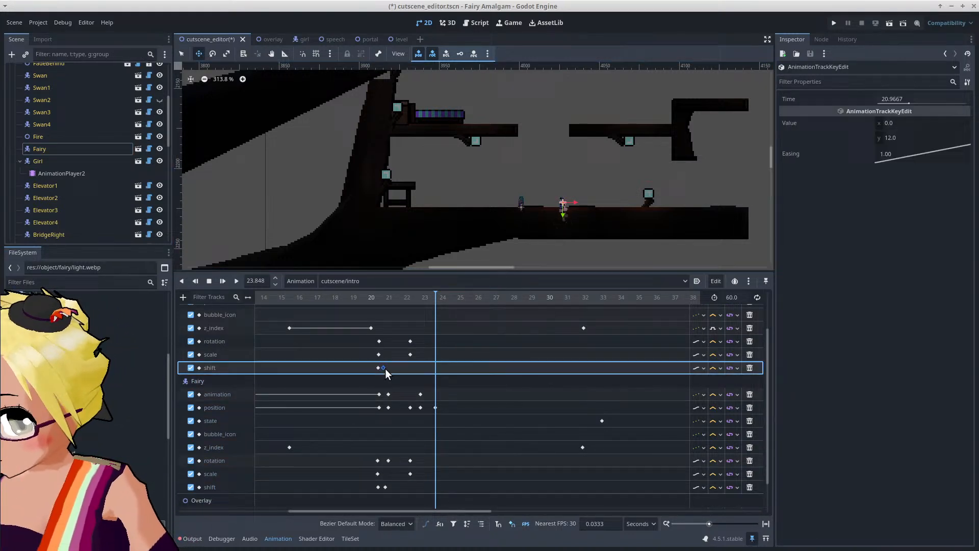
right_click(422, 371)
click(438, 396)
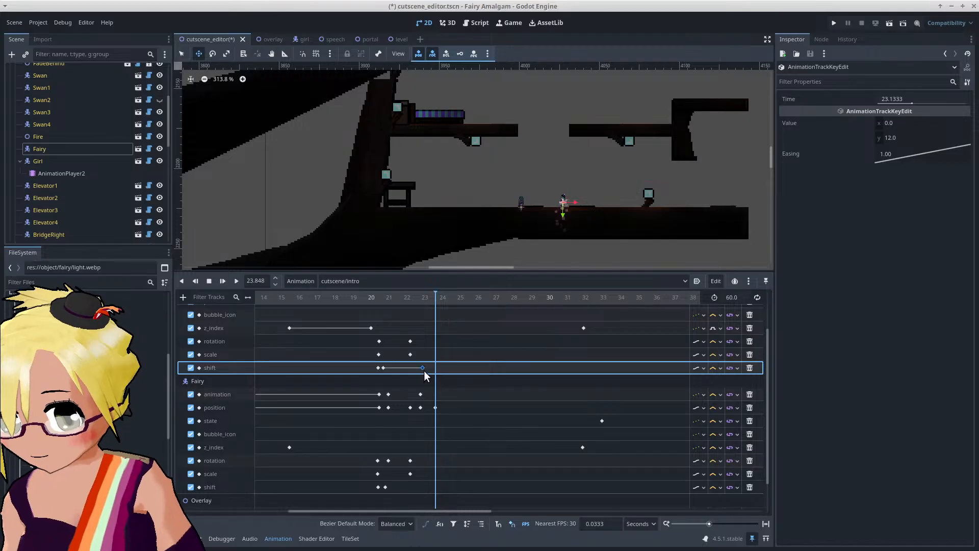
Step: Add a key to the Fairy's shift track at about 23.17 s holding the value 0, 14
scroll(418, 386, down, 2)
click(386, 448)
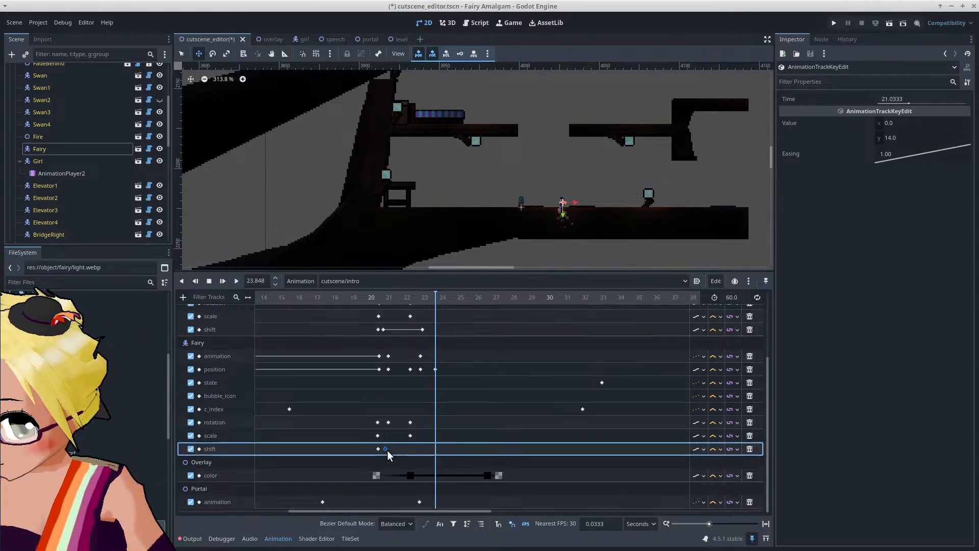
right_click(423, 449)
click(439, 474)
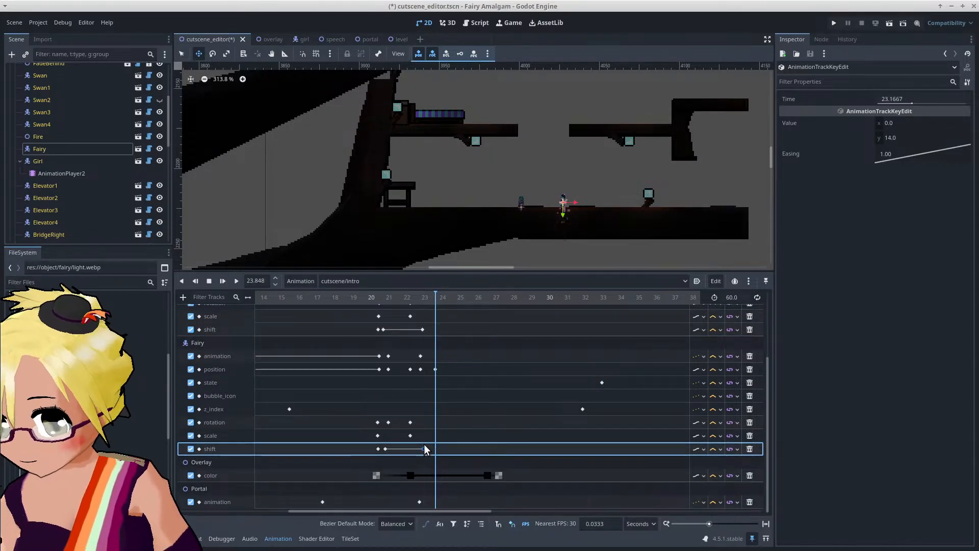
scroll(452, 387, up, 5)
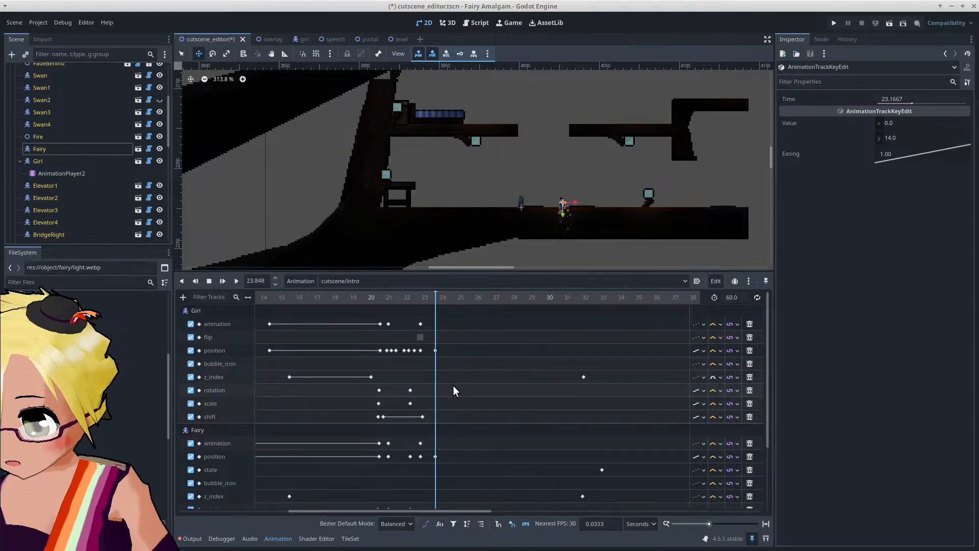
Step: Reset the Fairy's shift to 0, 0 and key both its shift and its current animation at 23.848 s
click(97, 149)
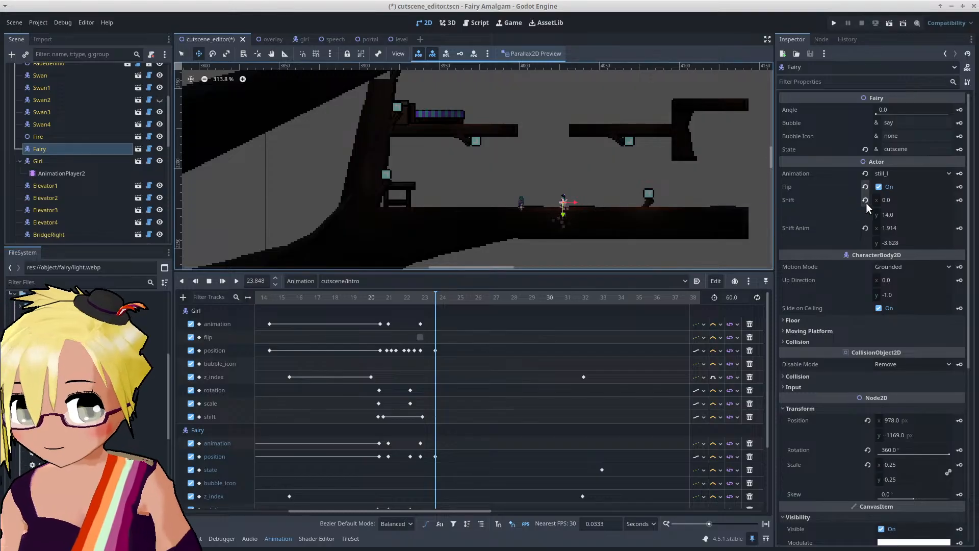
click(866, 201)
click(959, 202)
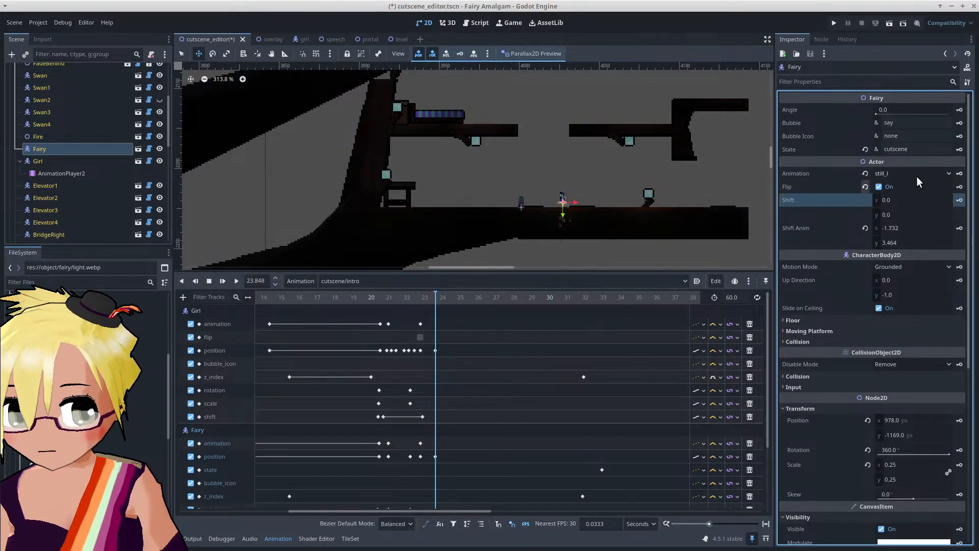
click(959, 173)
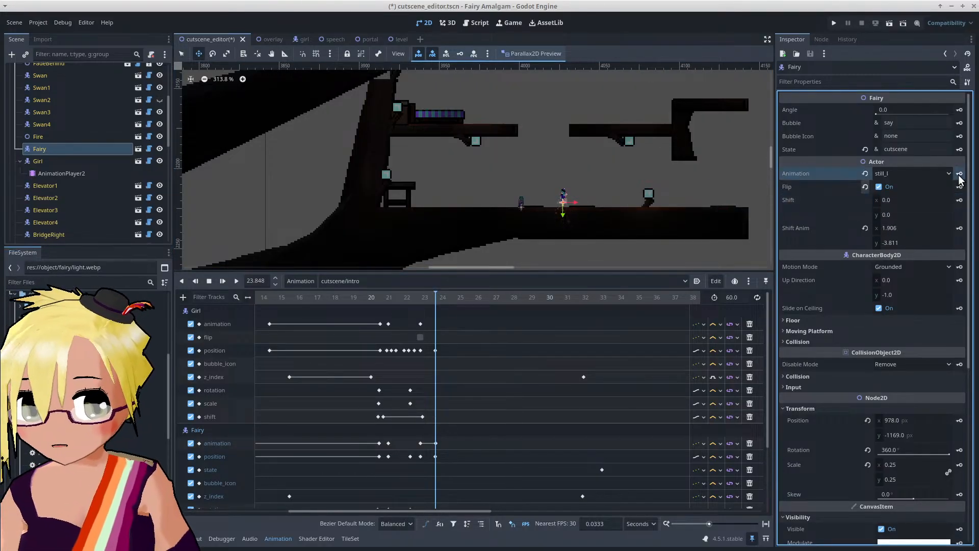
Step: Reset the Fairy's rotation to 0° and scale to 1.0, keying both at 23.848 s
scroll(905, 225, down, 3)
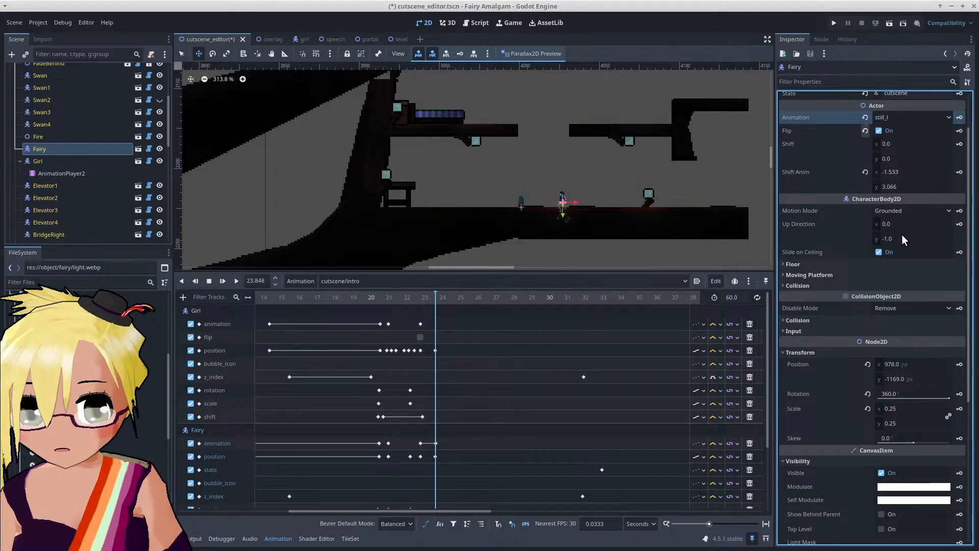
scroll(913, 360, down, 6)
click(868, 281)
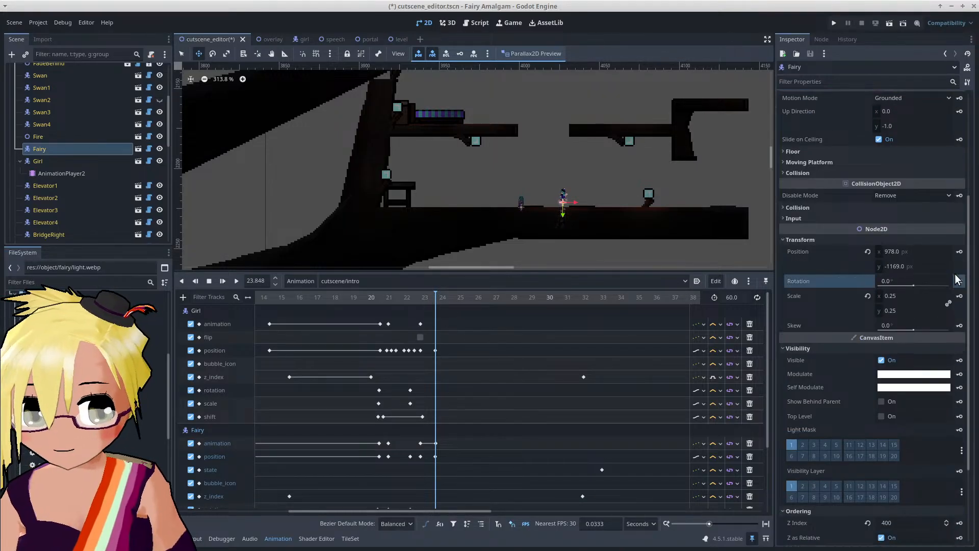
click(960, 281)
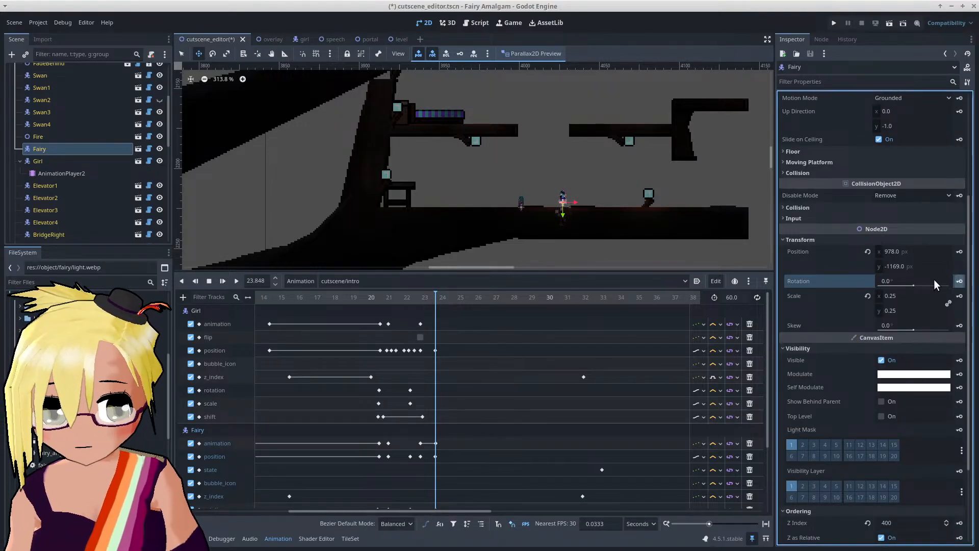
click(868, 296)
click(960, 296)
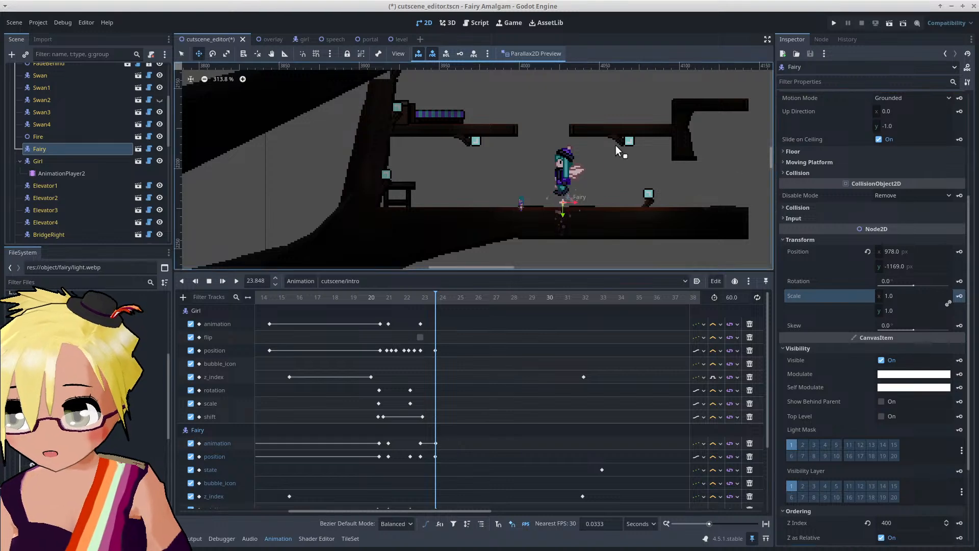
Step: Reset the Girl's shift to 0, 0 and key it at 23.848 s
click(75, 158)
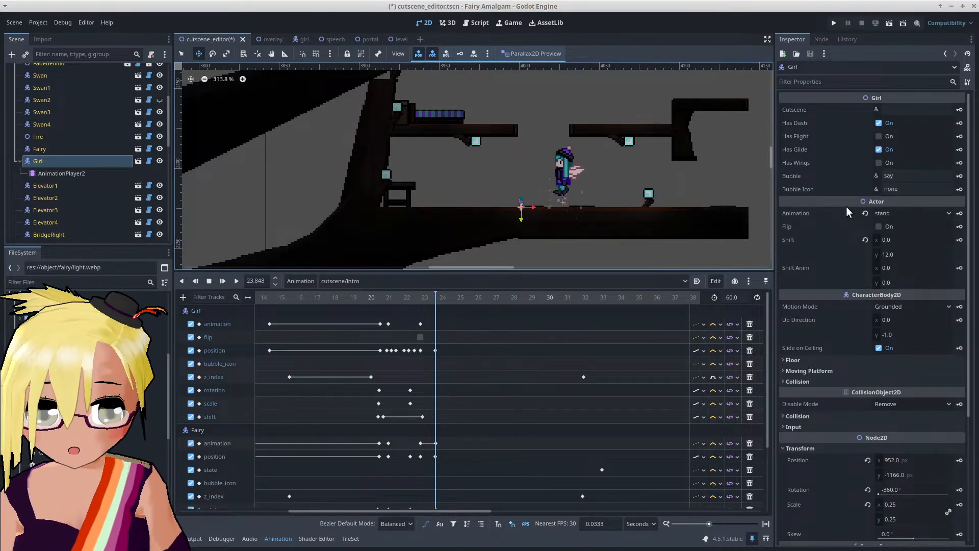
click(864, 241)
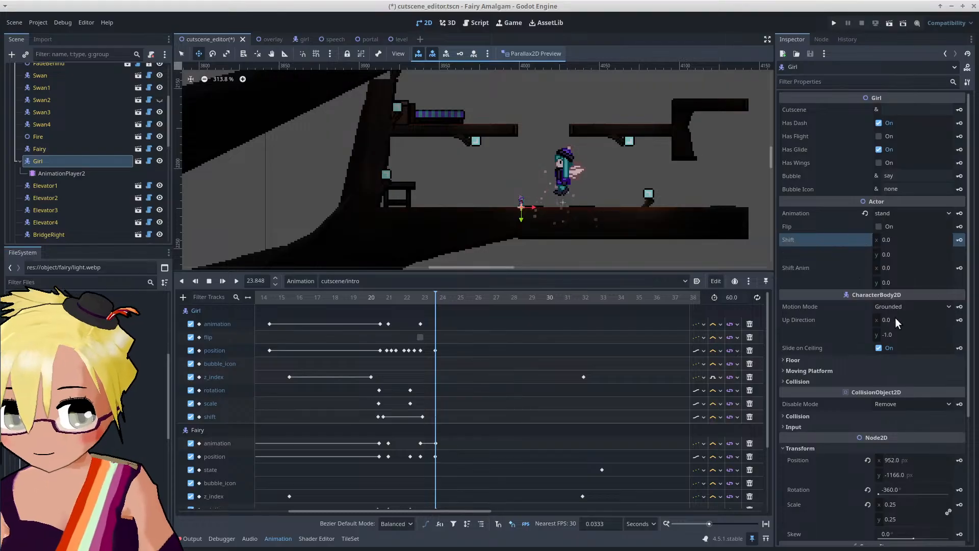
click(960, 240)
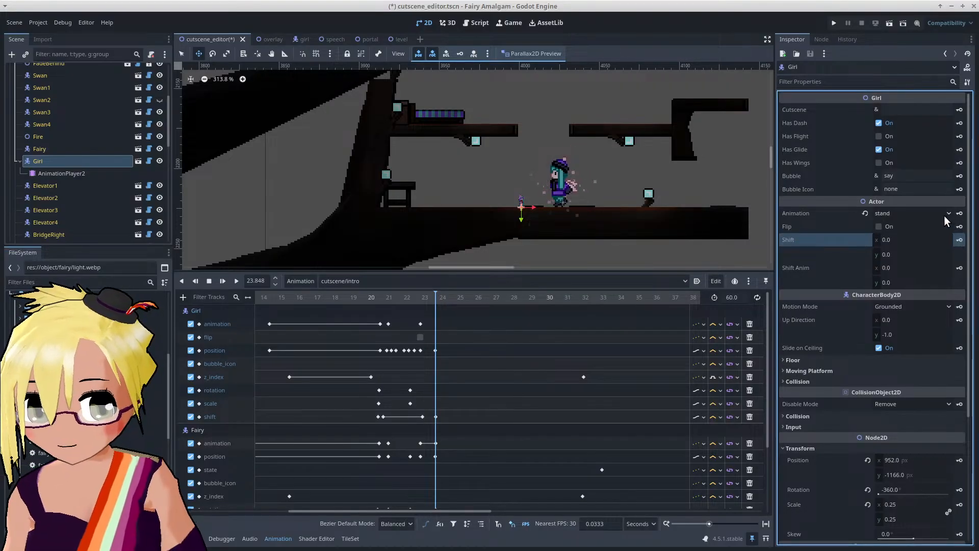
Step: Reset the Girl's rotation to 0° and scale to 1.0 at 23.848 s, keying only the scale
scroll(944, 216, down, 5)
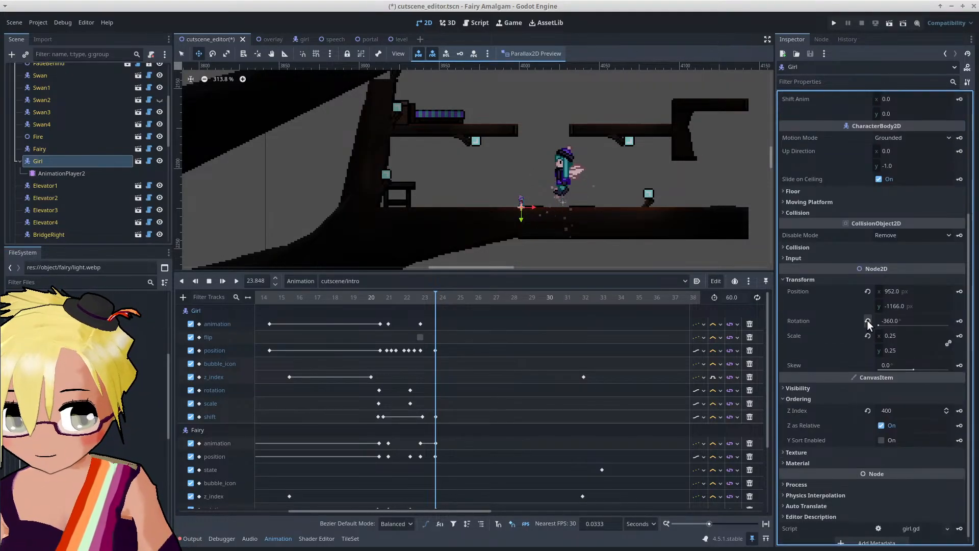
click(867, 320)
click(868, 335)
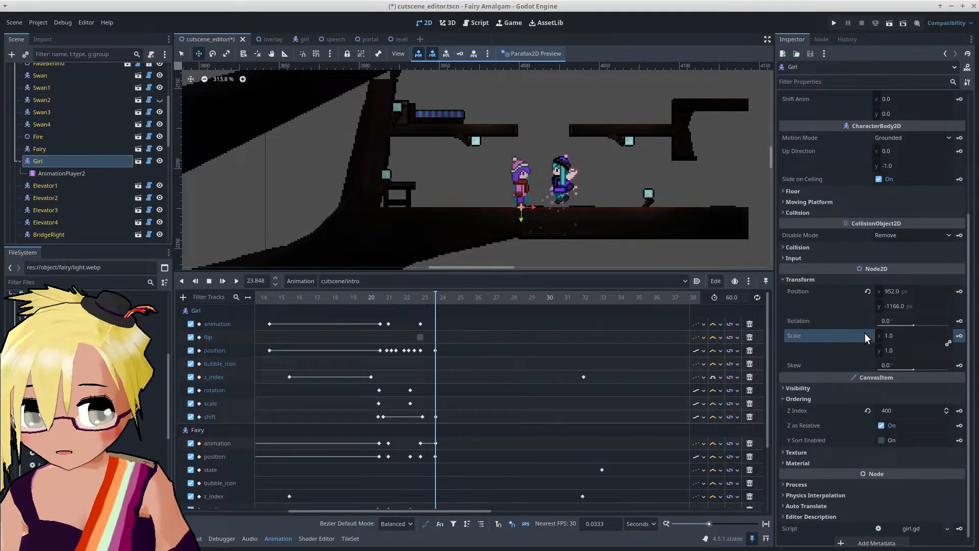
click(959, 336)
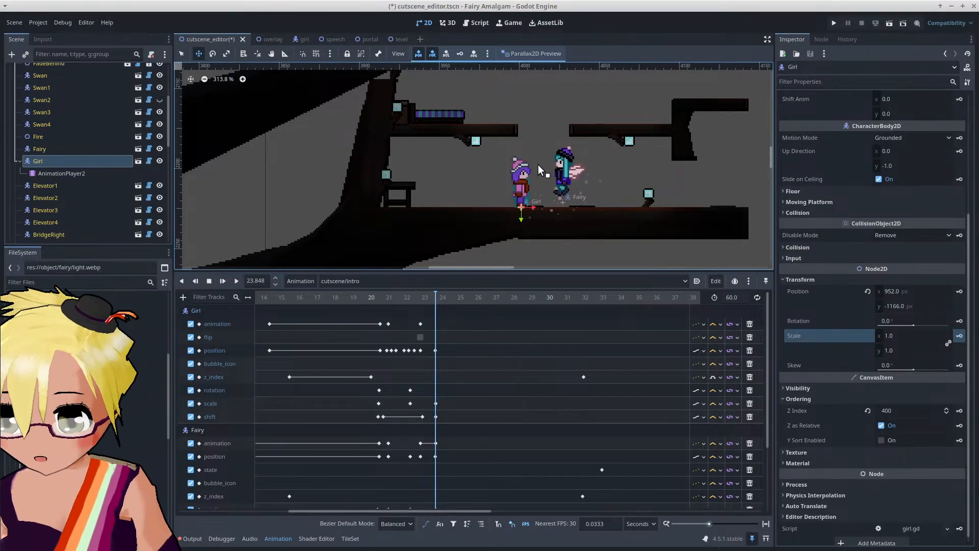
Step: Scrub the intro to 27.3 s to review both characters on the platform, and enlarge the animation editor to show all tracks
scroll(543, 183, down, 5)
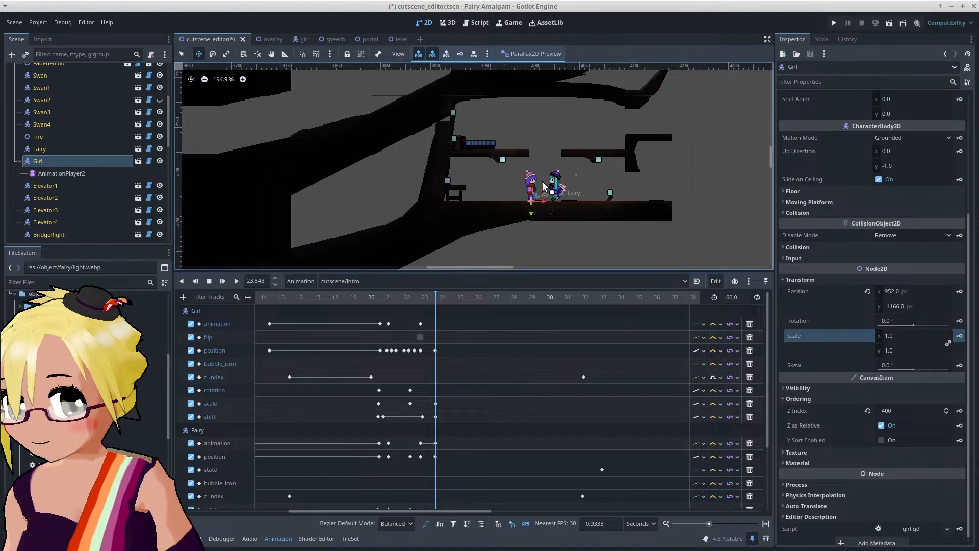
scroll(543, 185, down, 1)
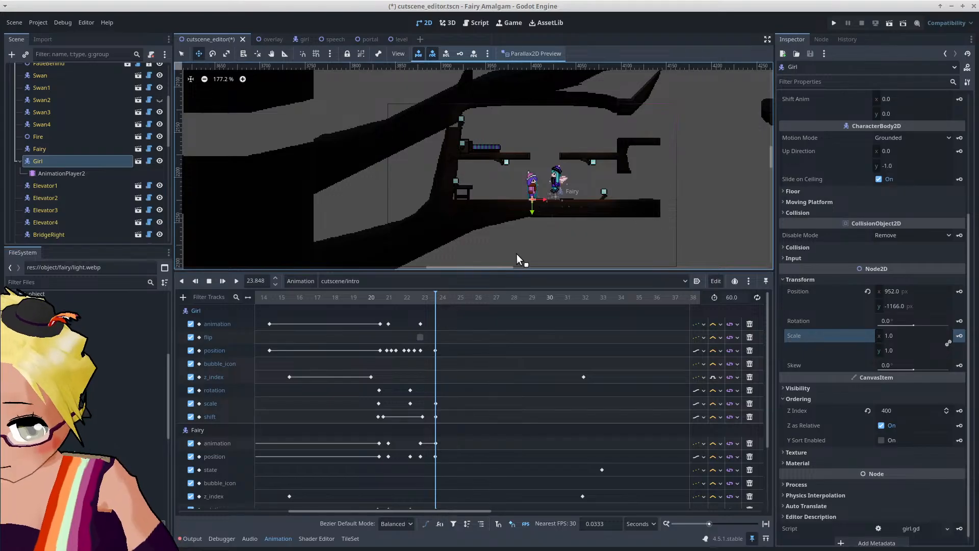
drag(456, 304, 499, 313)
scroll(511, 236, down, 3)
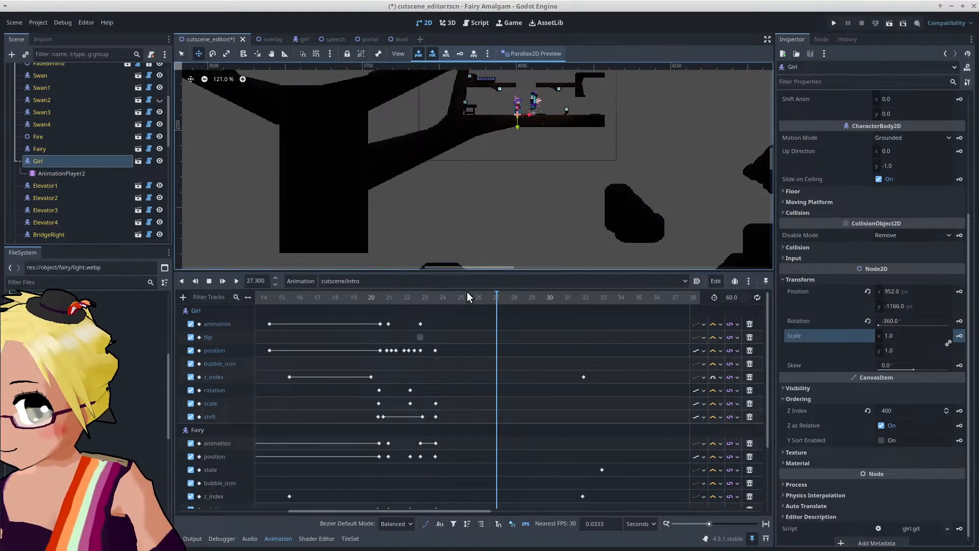
scroll(513, 102, up, 2)
scroll(511, 101, up, 6)
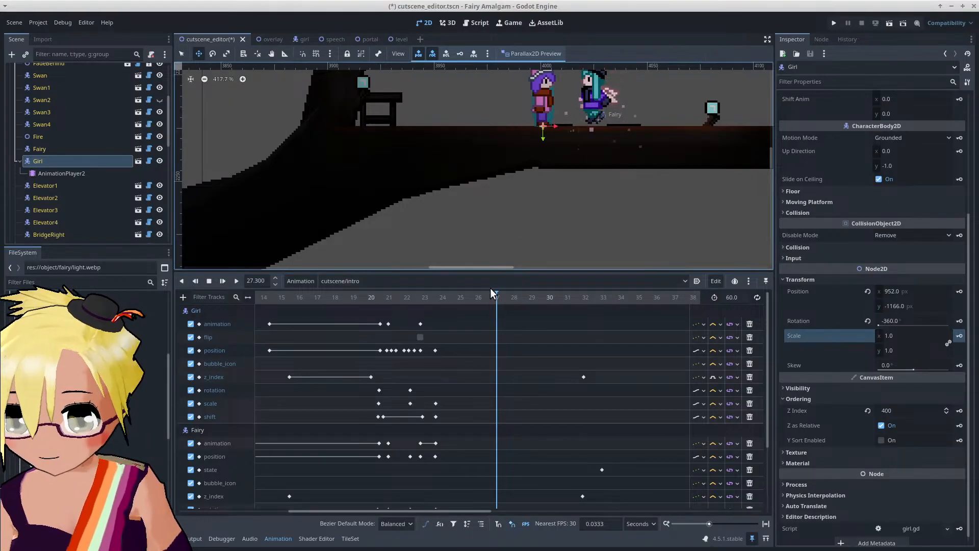
scroll(513, 160, down, 1)
scroll(513, 160, down, 1)
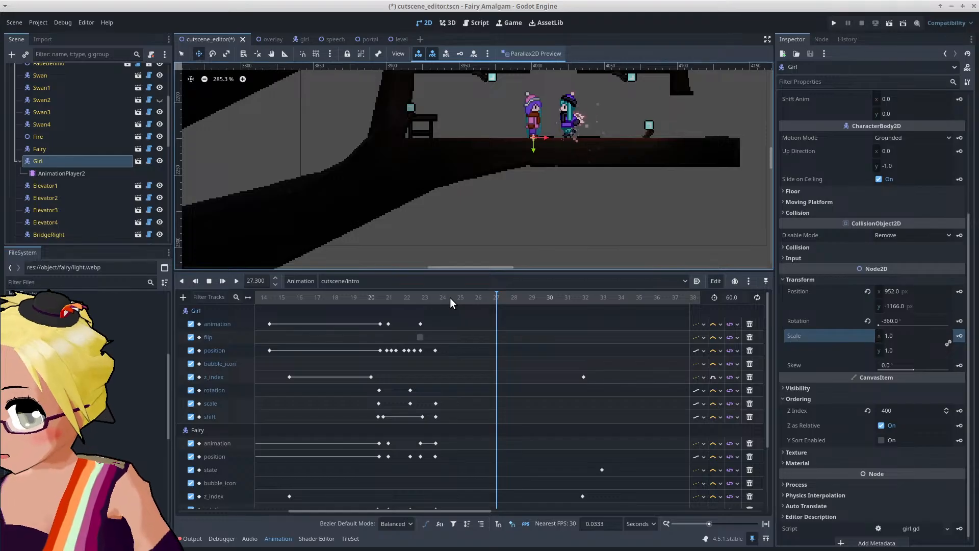
drag(474, 271, 480, 212)
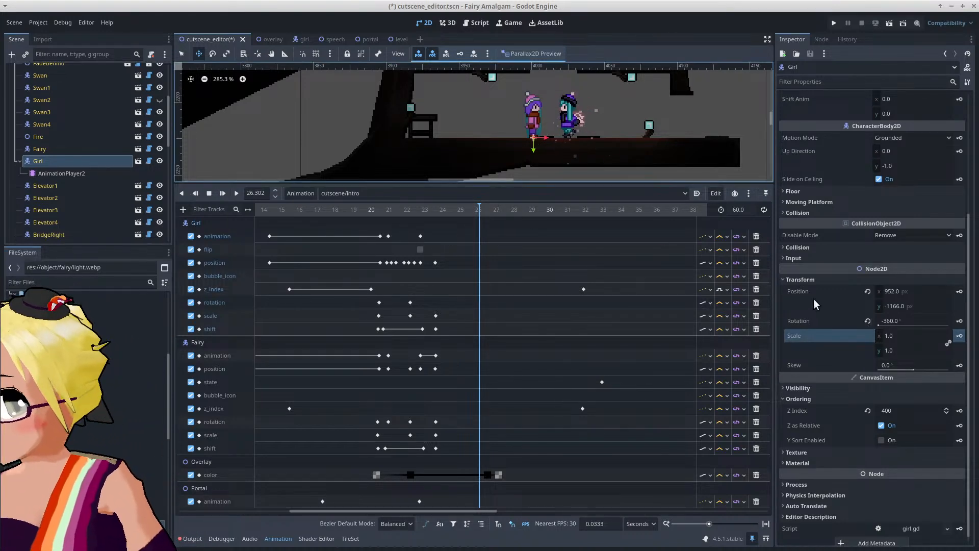
Step: Try resetting the Girl's rotation to 0° at about 26.3 s without keying it, and scrub back to about 25.8 s
click(867, 322)
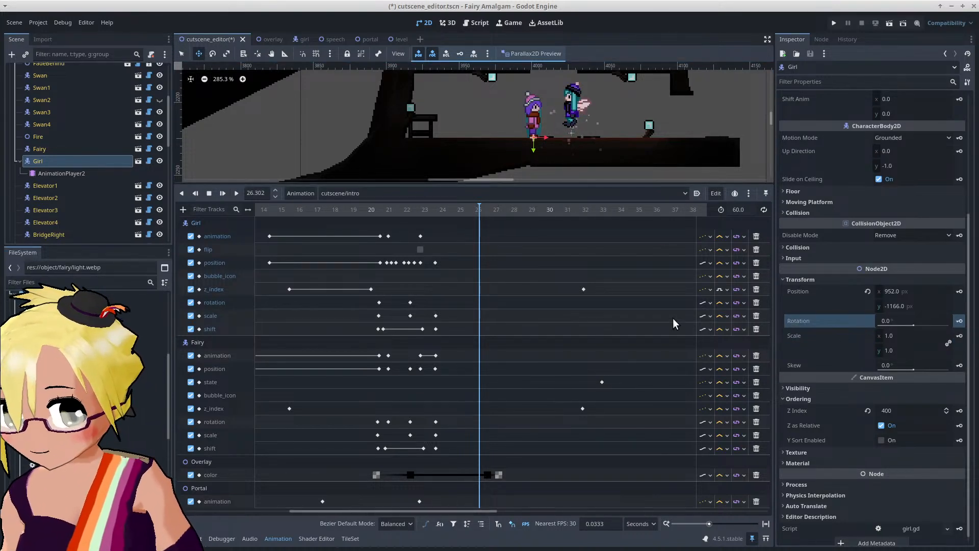
mouse_move(452, 218)
mouse_down()
mouse_move(426, 209)
mouse_move(461, 215)
mouse_move(477, 227)
mouse_move(470, 227)
mouse_up()
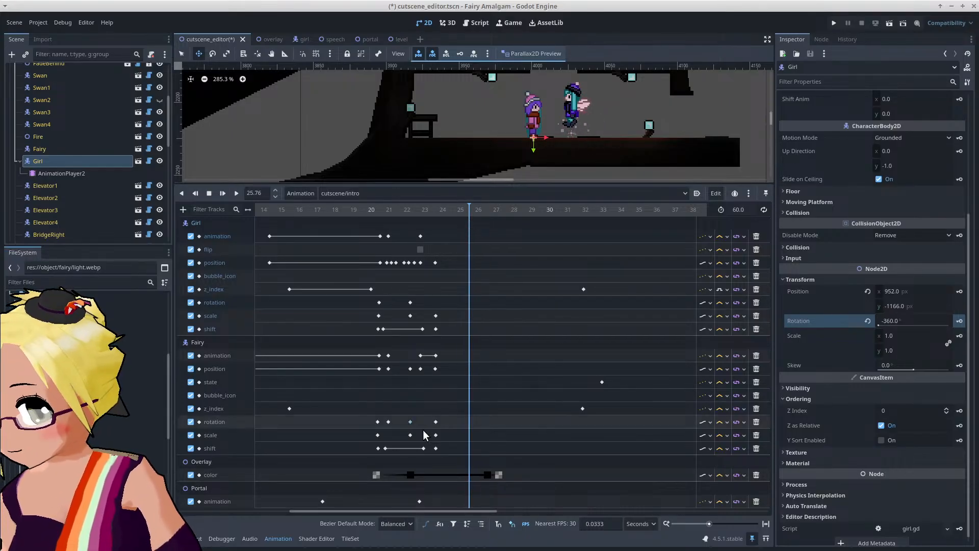
Step: Duplicate the Girl's -360° rotation key to about 23.87 s and set the copy's value to 90°
click(436, 422)
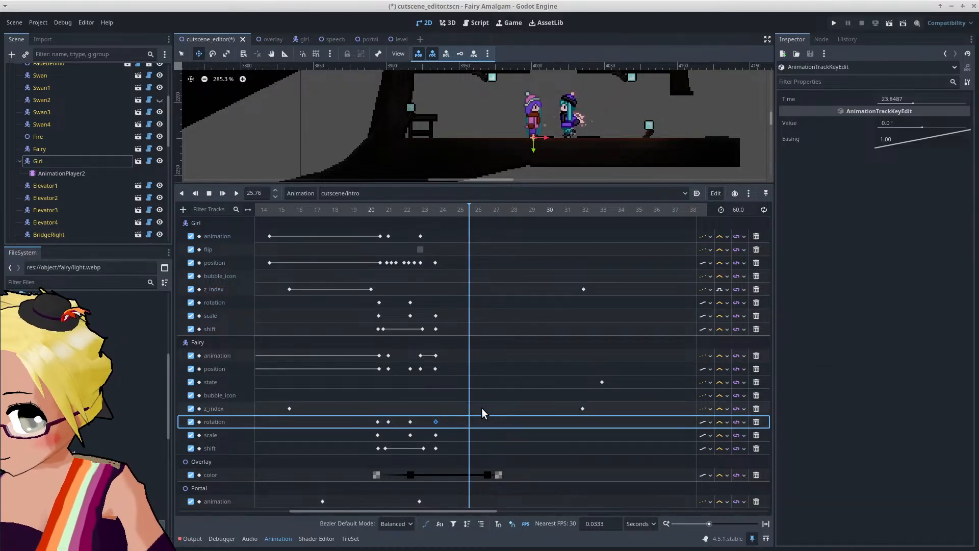
click(411, 303)
right_click(436, 306)
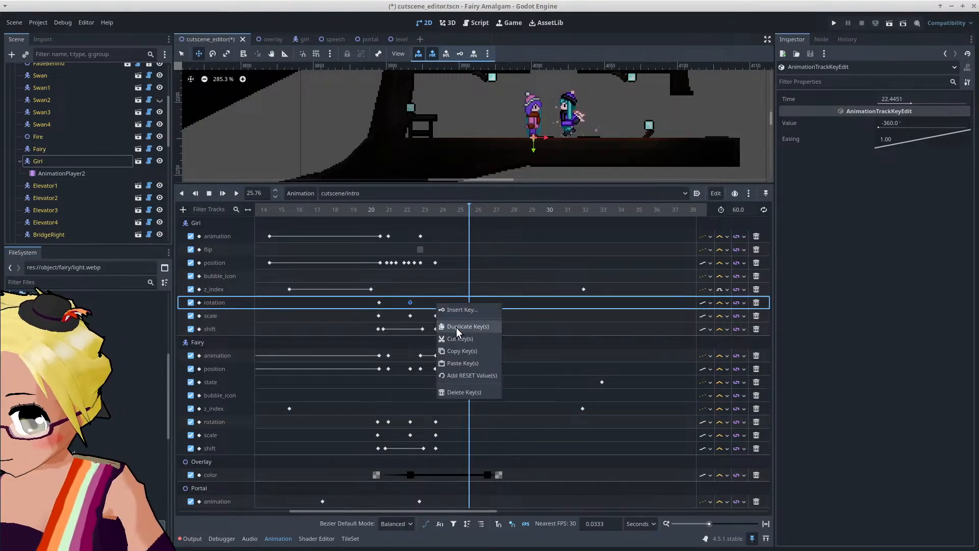
click(442, 309)
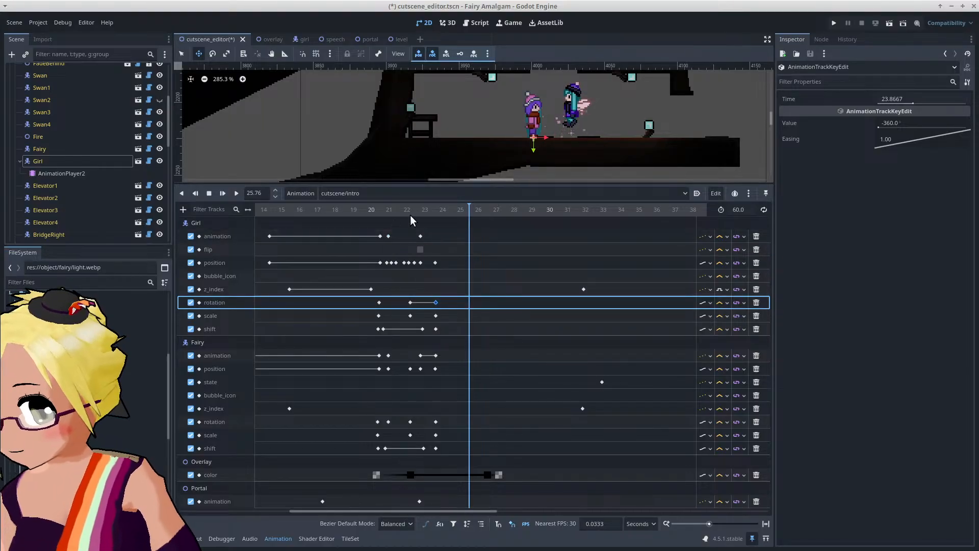
click(891, 125)
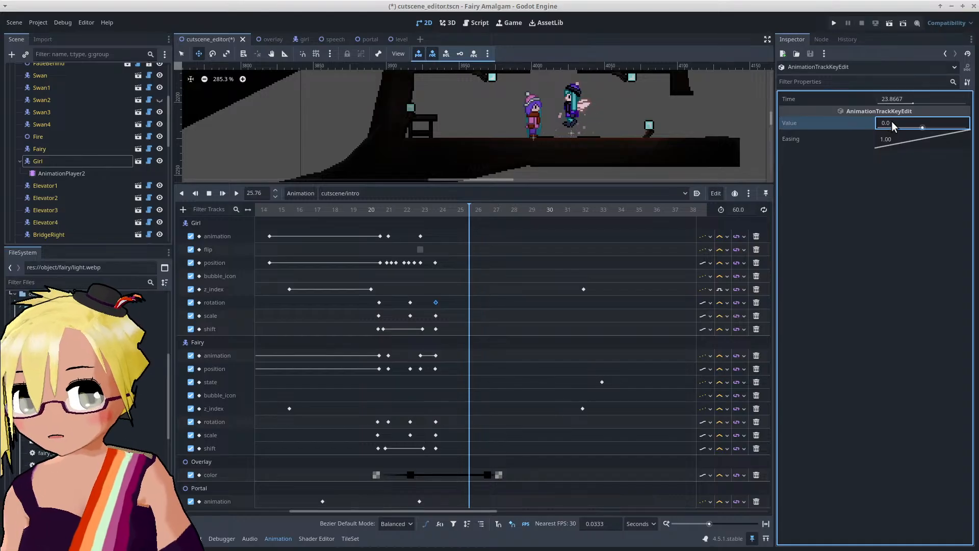
key(Return)
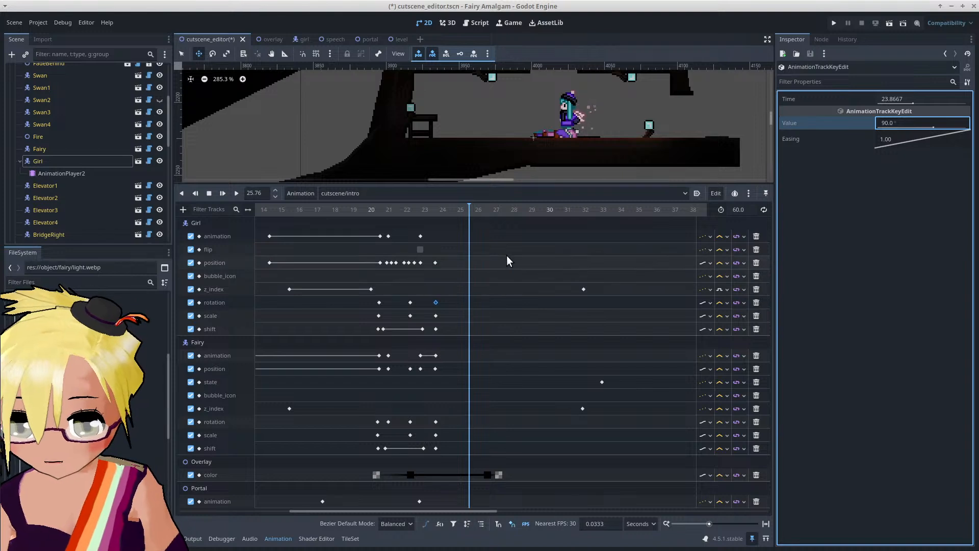
Step: Set the Girl's position key at about 23.83 s to x 942 px, y -1167 px
click(434, 263)
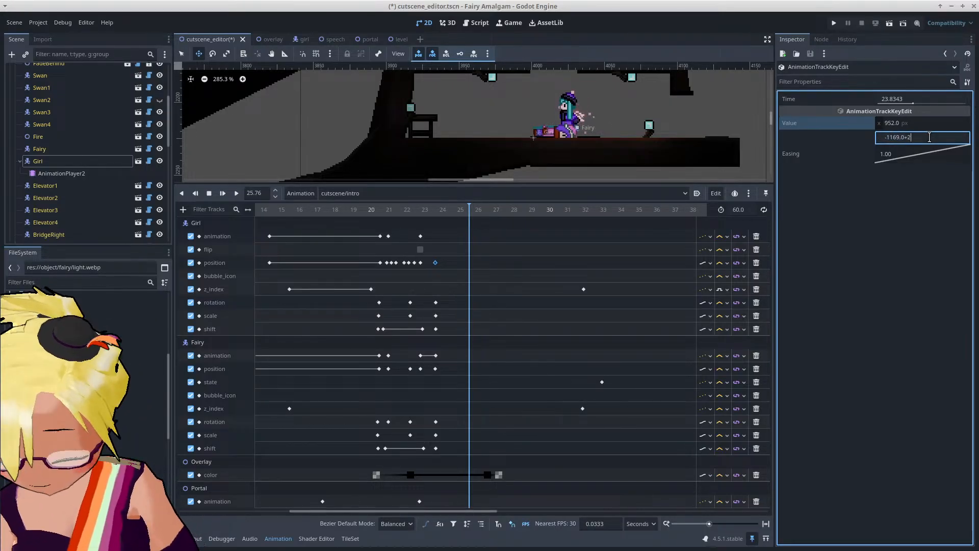
key(Return)
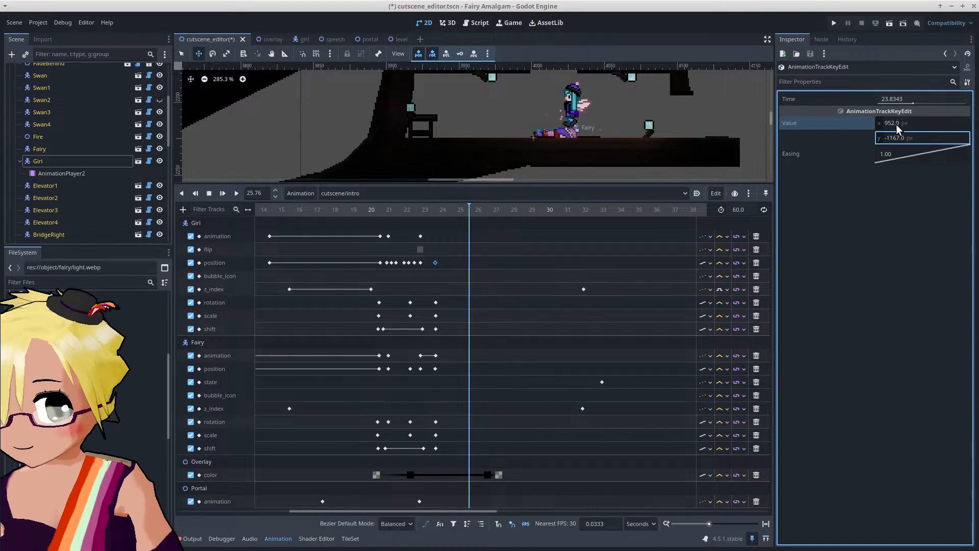
click(900, 123)
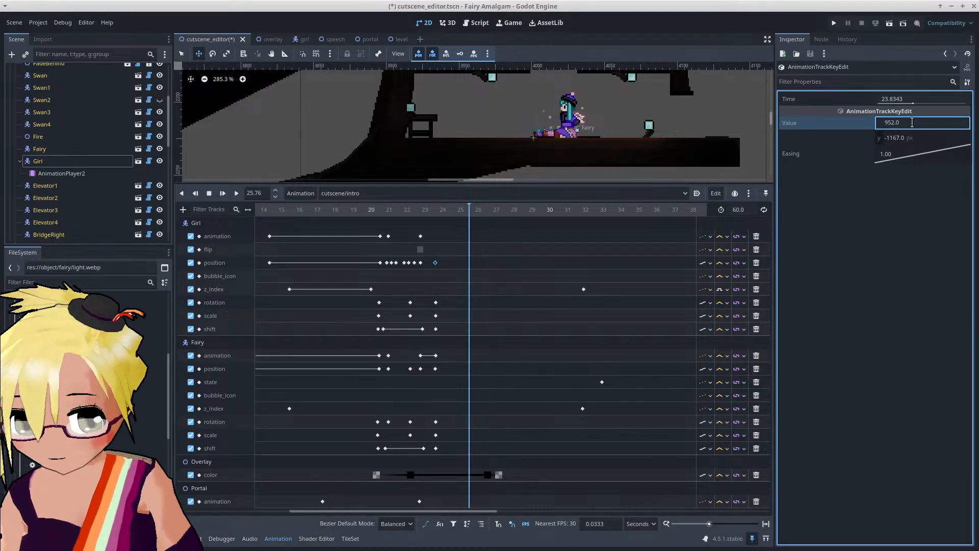
text(-6)
key(Return)
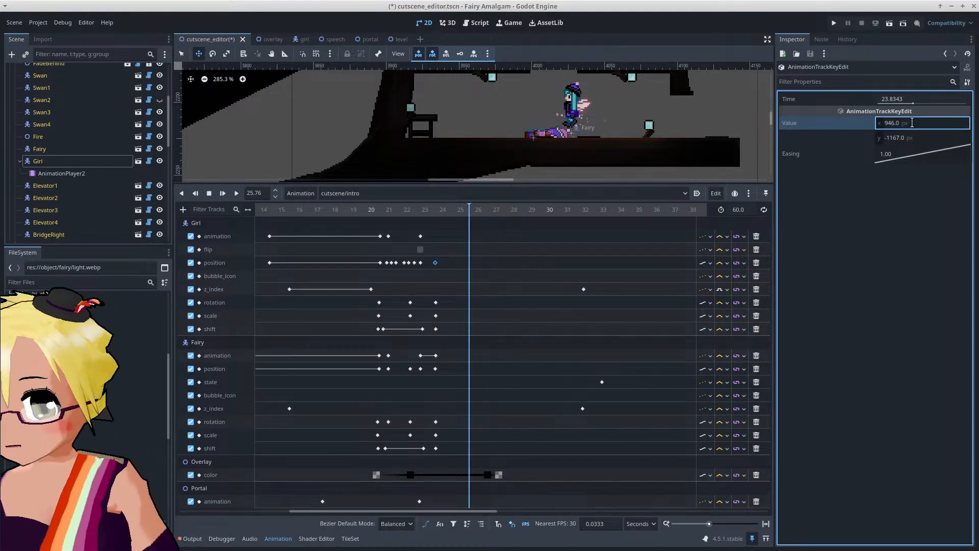
click(922, 123)
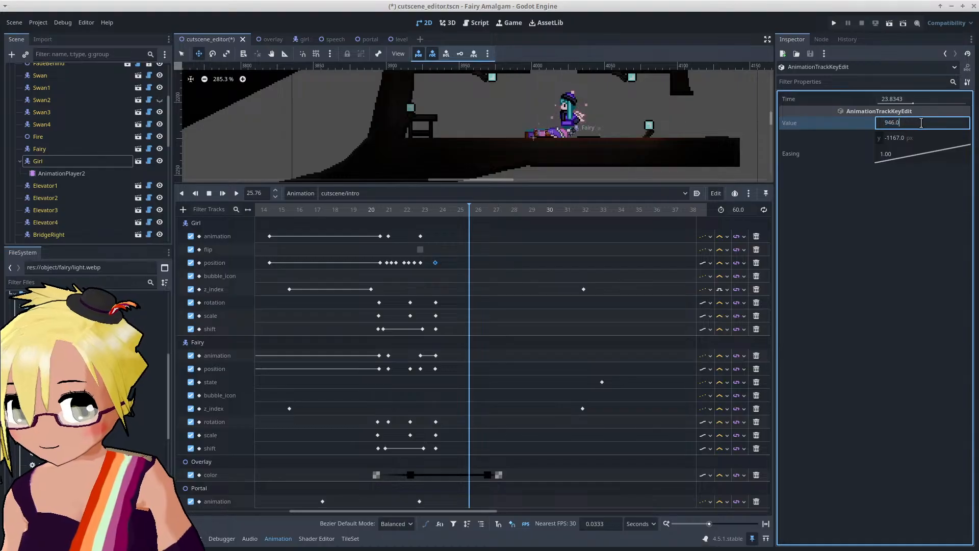
text(-2)
key(Return)
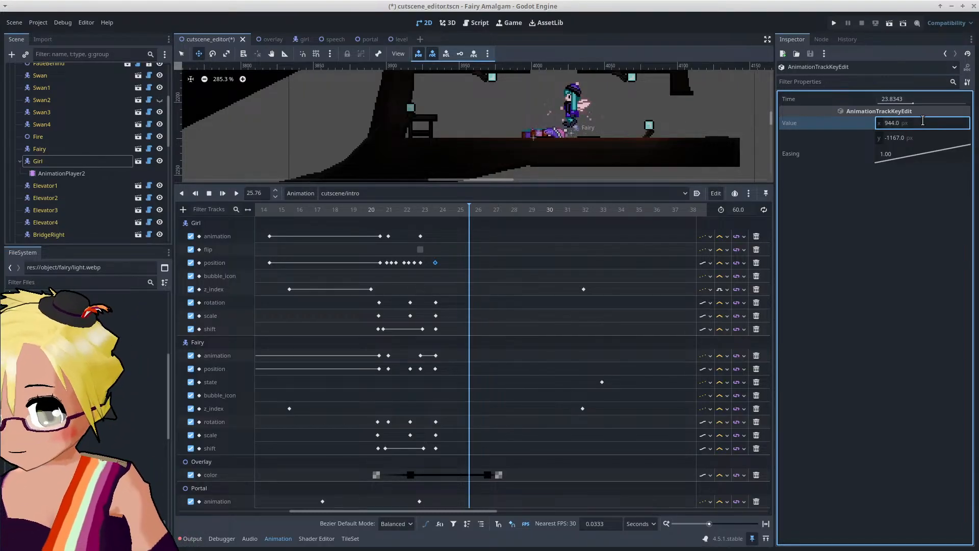
click(921, 122)
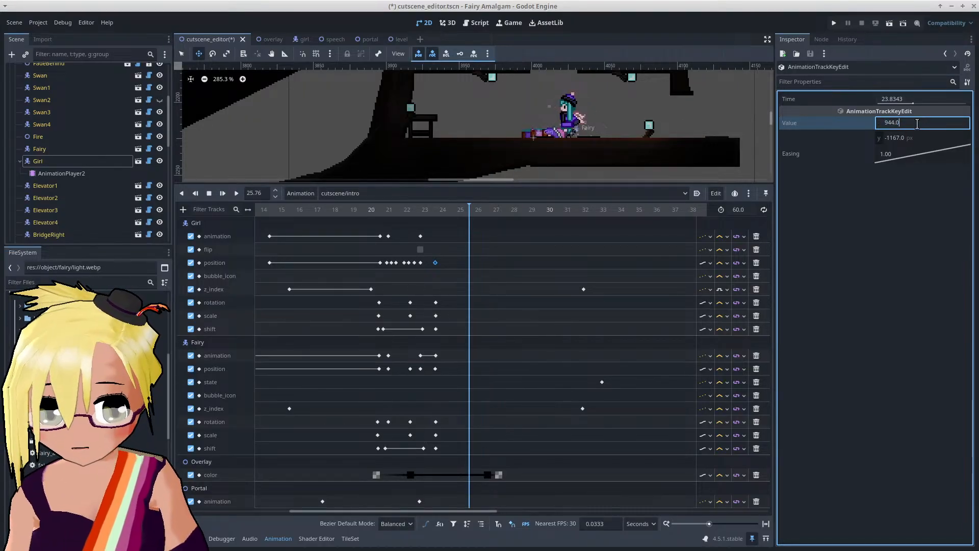
text(-2)
key(Return)
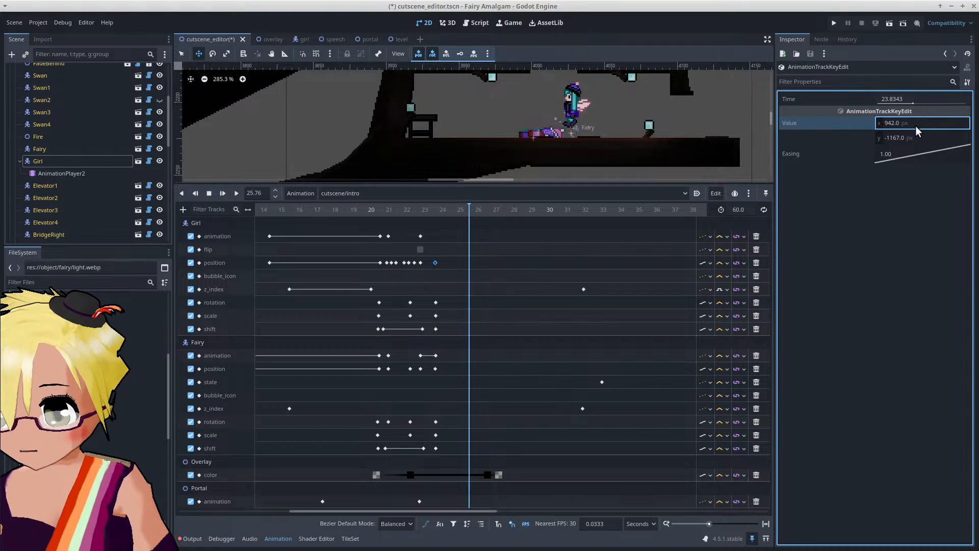
Step: Enlarge the viewport around the characters and move the Girl's and the Fairy's last z_index keys to 23.9 s
scroll(556, 96, up, 3)
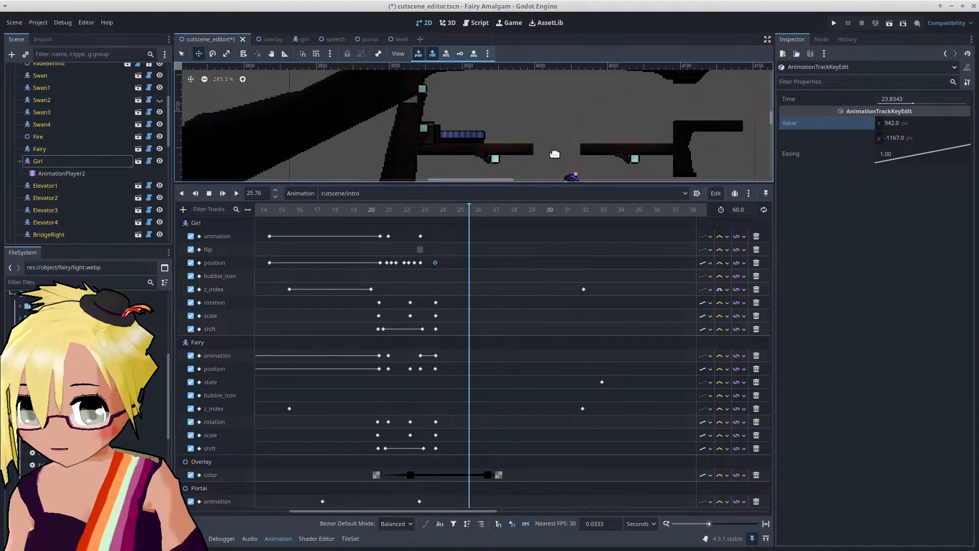
scroll(555, 154, down, 3)
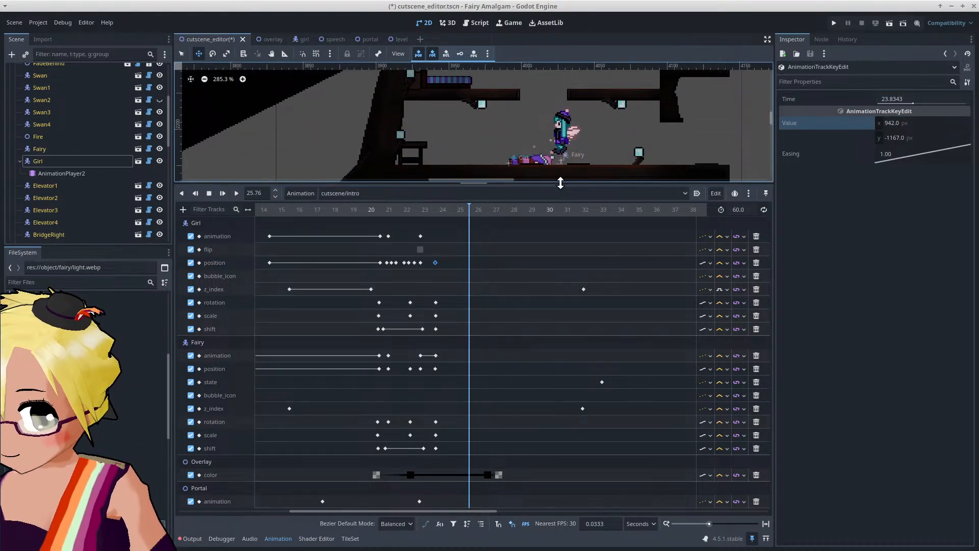
drag(561, 182, 560, 245)
scroll(554, 176, up, 3)
middle_drag(582, 163, 578, 184)
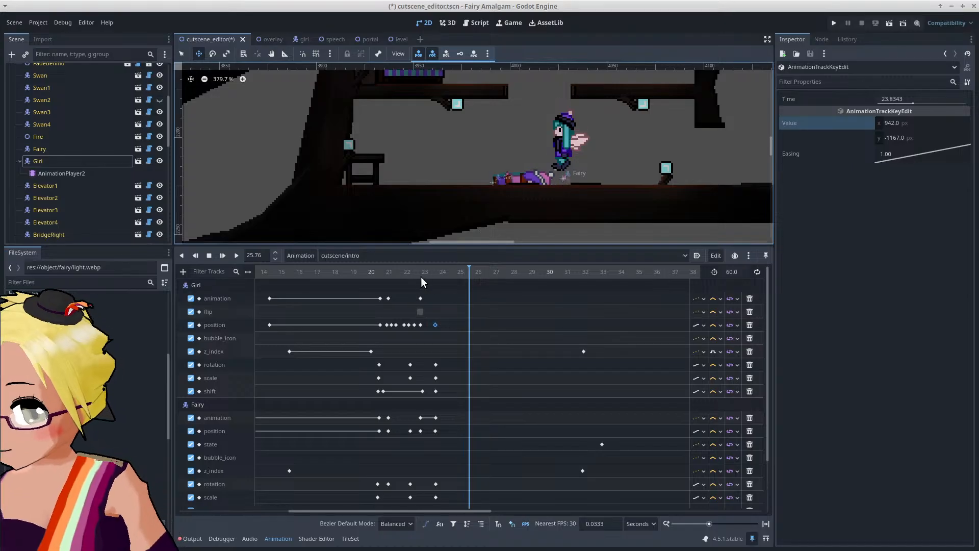
drag(418, 276, 456, 293)
drag(580, 356, 438, 362)
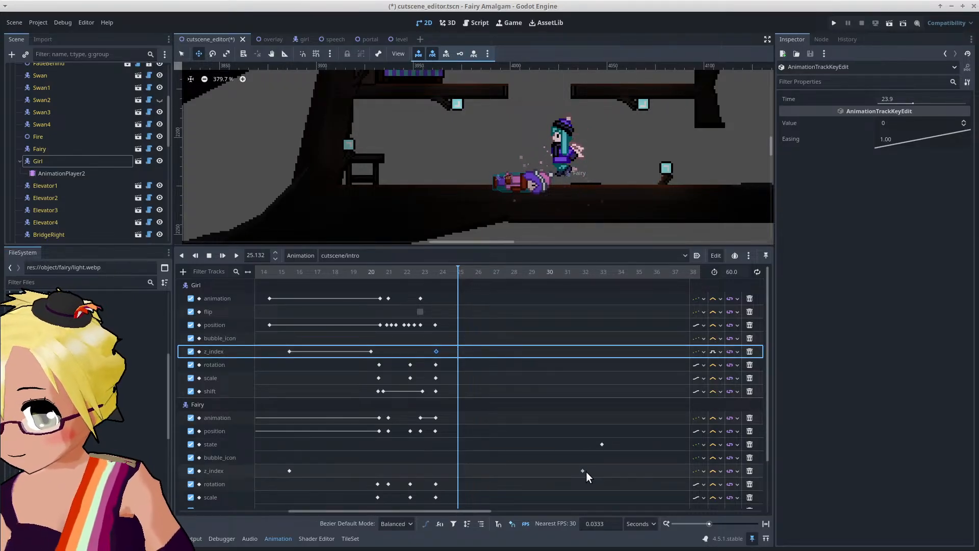
drag(586, 473, 439, 481)
click(411, 272)
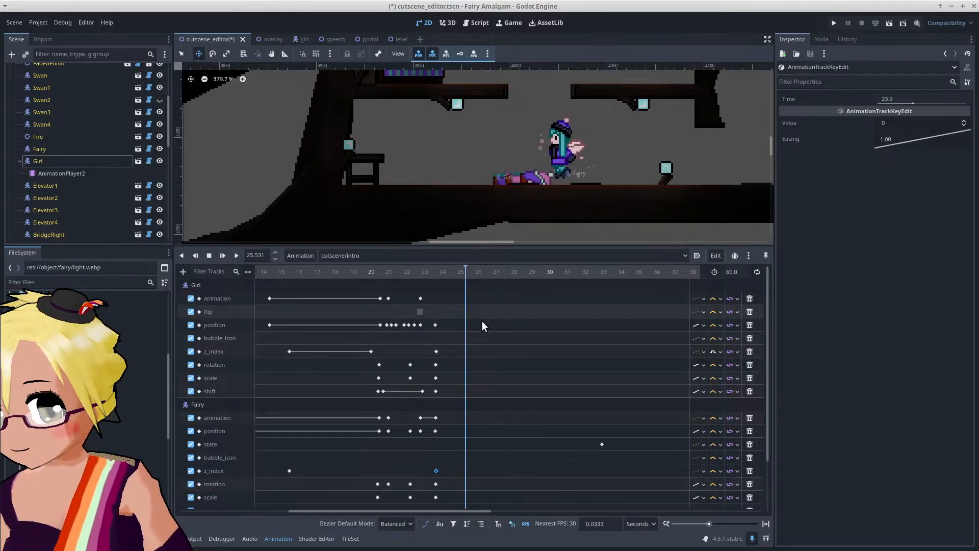
Step: Duplicate the Girl's 90° rotation key to about 27.67 s
scroll(482, 322, down, 3)
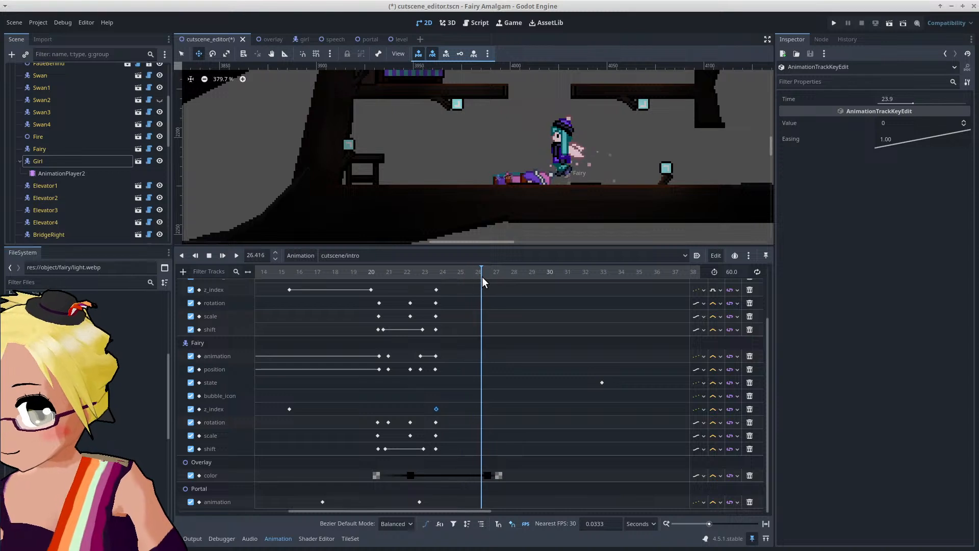
drag(482, 276, 504, 281)
scroll(508, 321, up, 3)
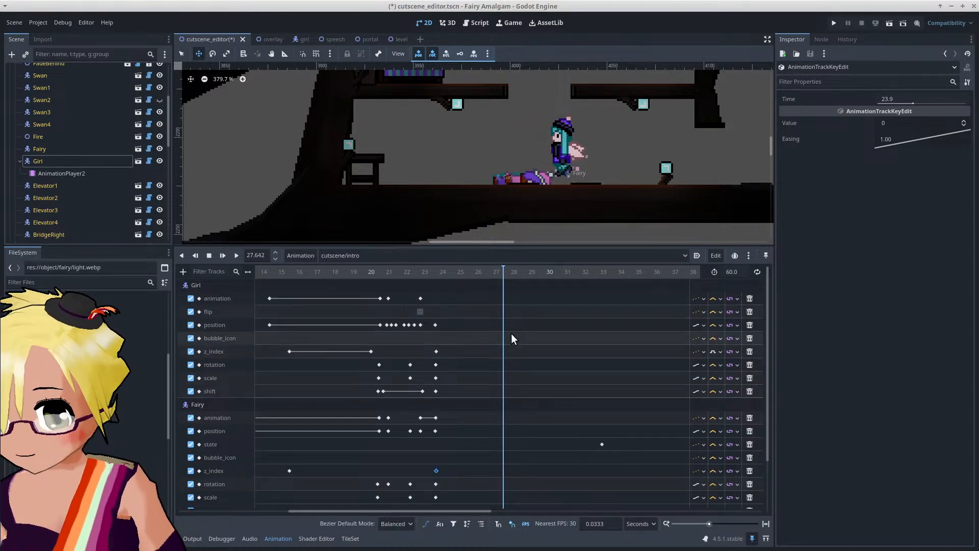
click(436, 364)
right_click(503, 365)
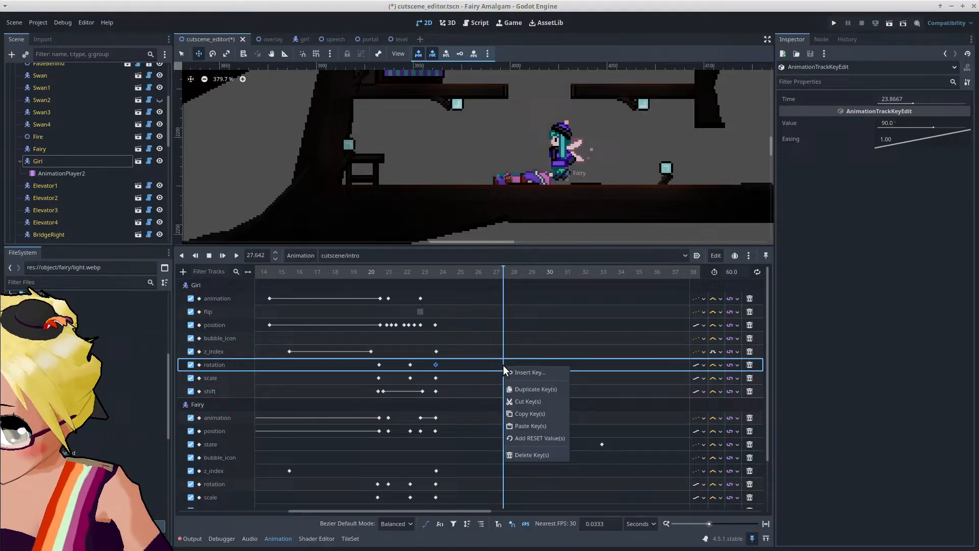
click(523, 391)
Step: Retime the Overlay's fade-out by moving its last black color key to about 25.7 s and its final transparent key to about 27.6 s
scroll(516, 373, down, 3)
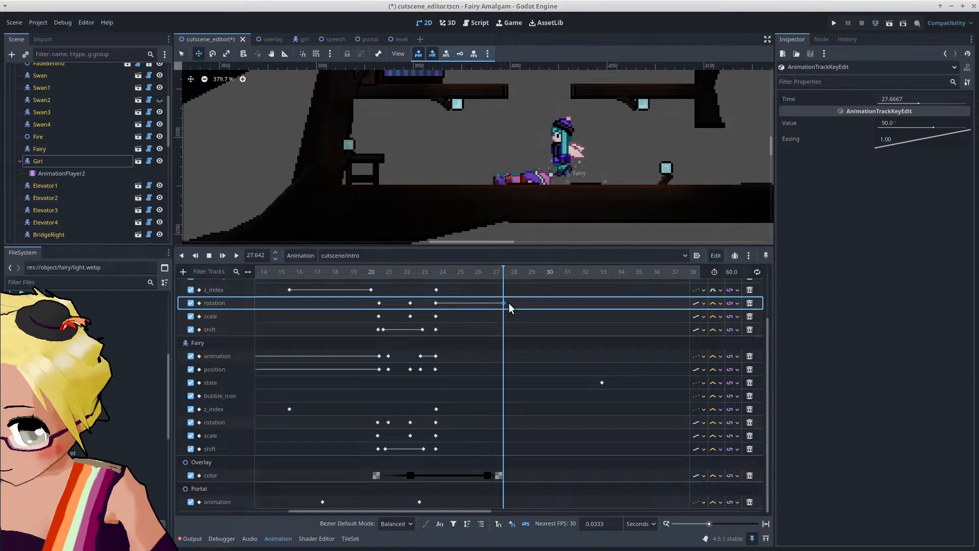
click(485, 477)
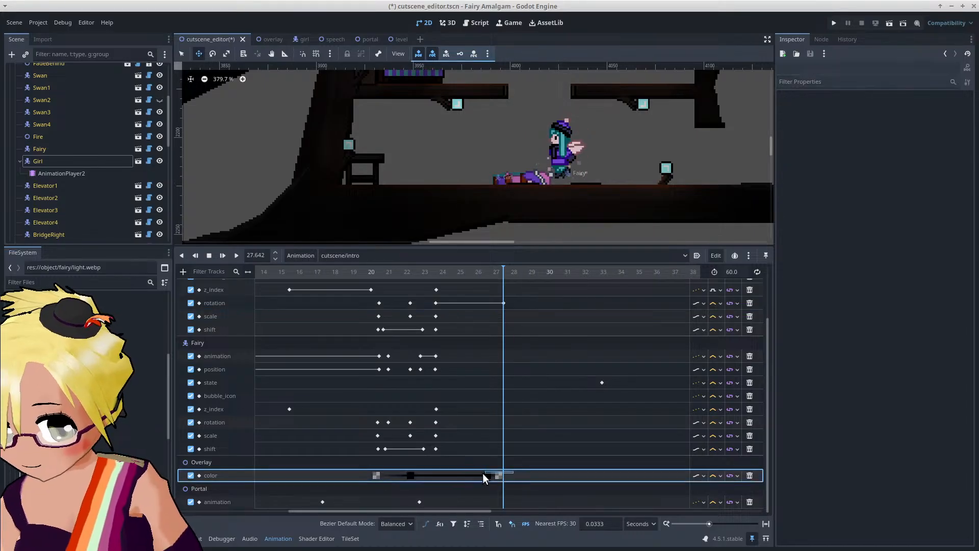
click(487, 476)
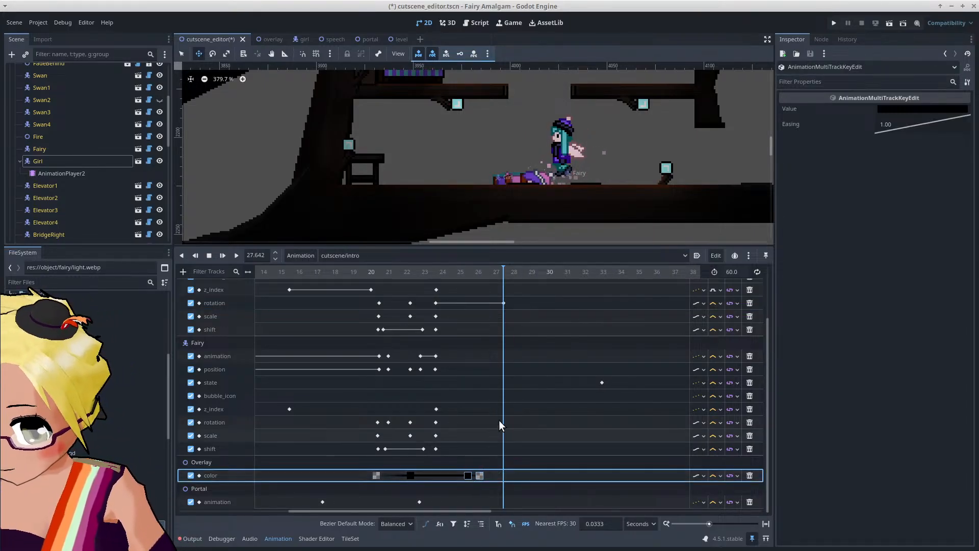
drag(478, 476, 502, 480)
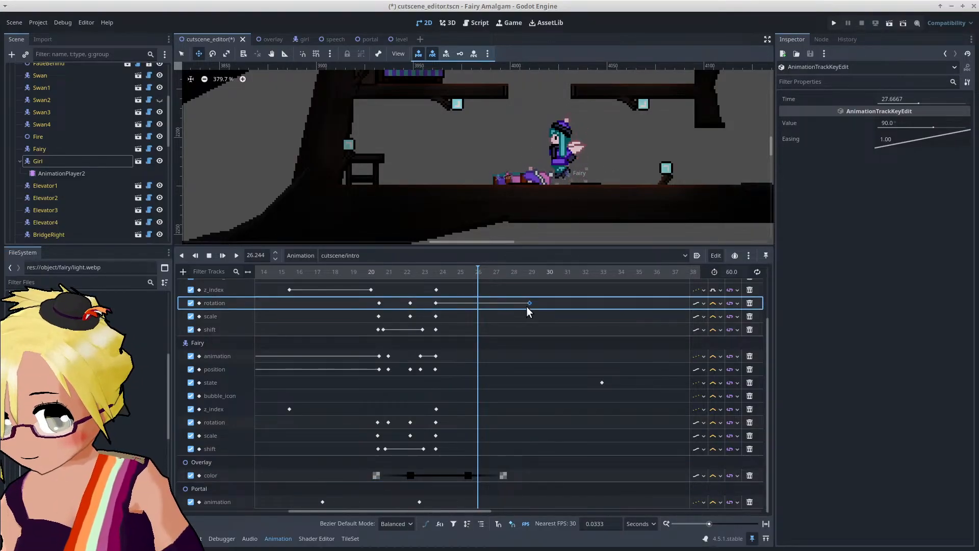
Step: Move the Girl's last rotation key to about 30.13 s and the Fairy's follow state key to about 34.87 s
scroll(528, 308, up, 3)
click(492, 275)
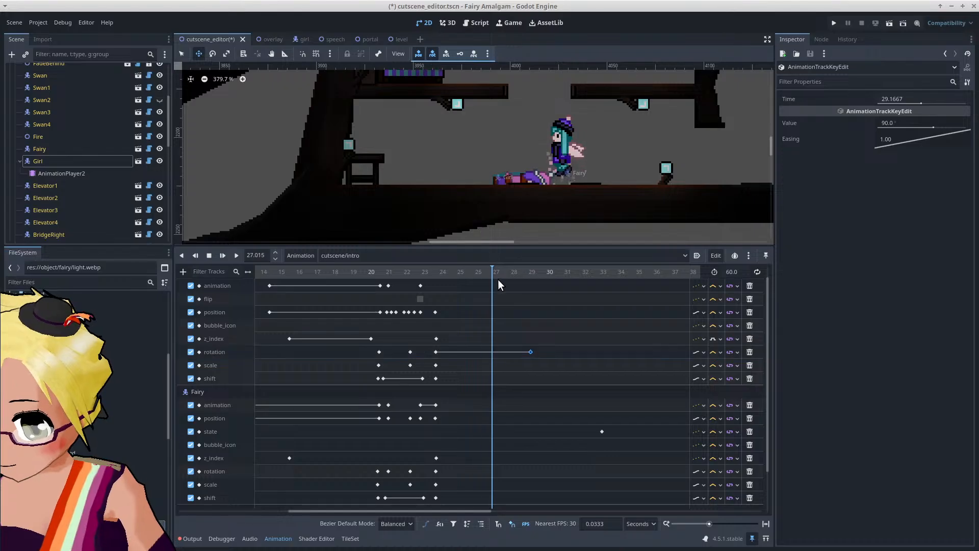
click(510, 283)
scroll(509, 292, down, 3)
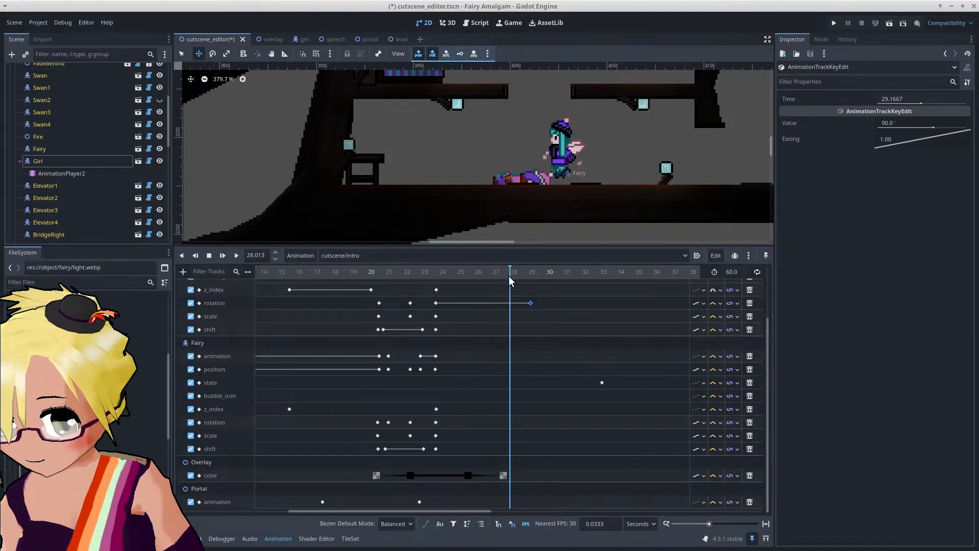
drag(509, 275, 549, 277)
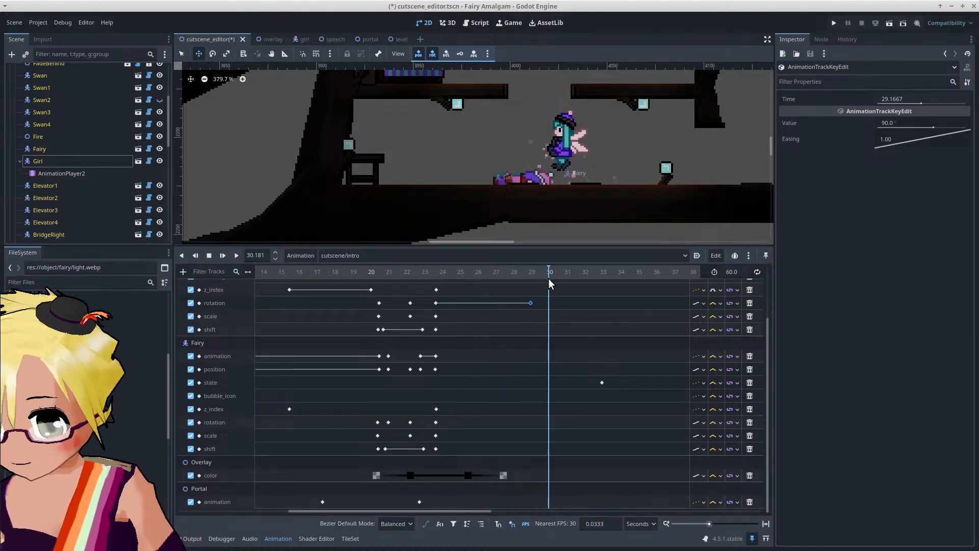
click(537, 303)
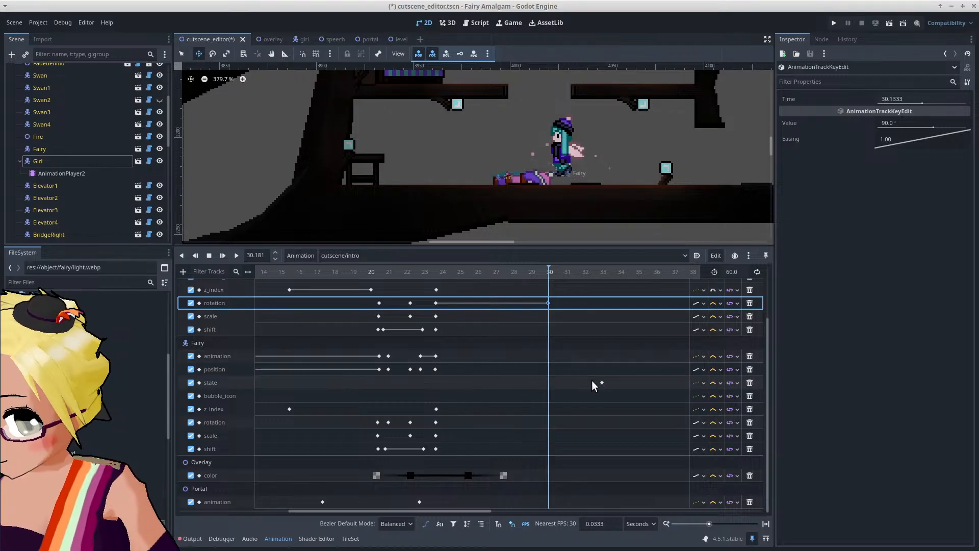
scroll(577, 366, up, 4)
drag(603, 432, 632, 433)
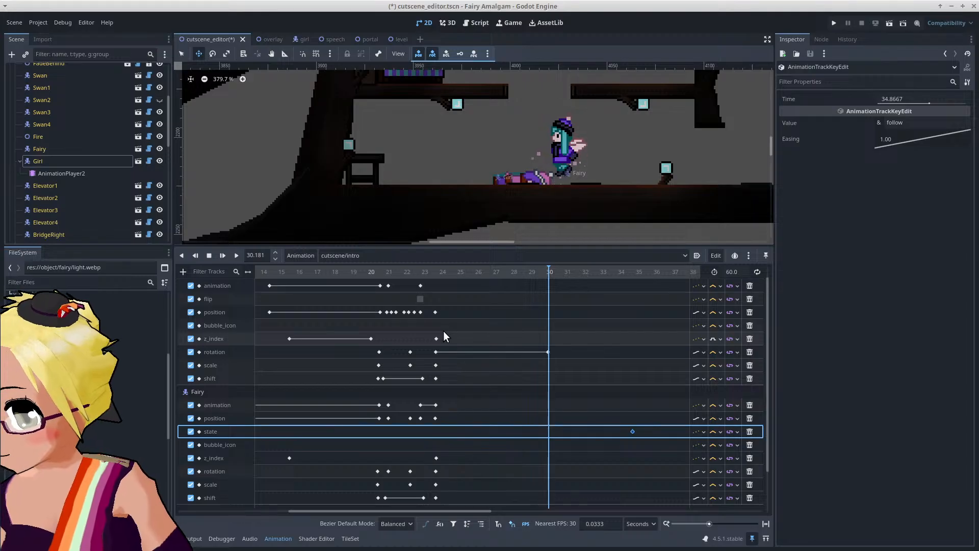
Step: Duplicate the Girl's position key from about 23.83 s to 30.1667 s and align her last rotation key with the copy
click(435, 312)
right_click(549, 316)
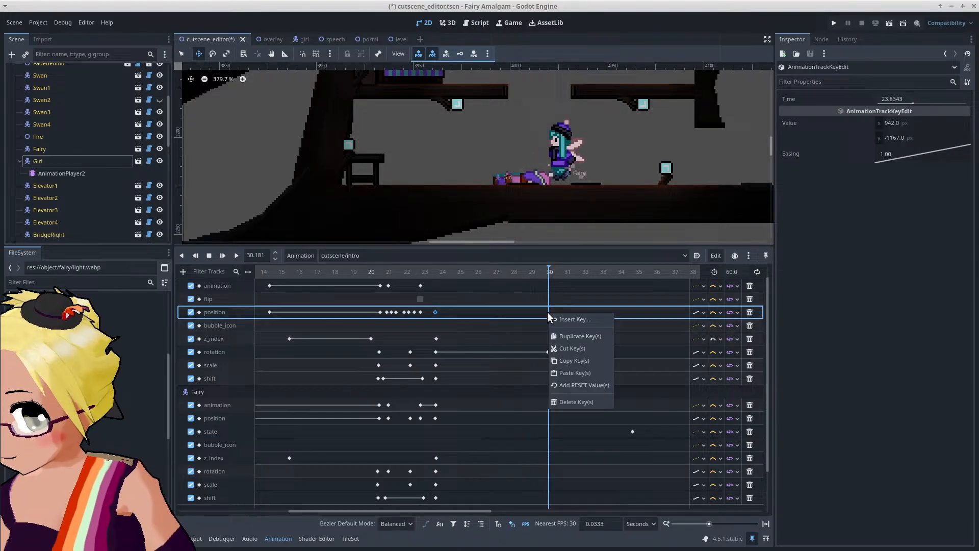
click(564, 336)
ctrl+scroll(553, 306, up, 3)
scroll(554, 312, up, 1)
ctrl+scroll(557, 332, up, 3)
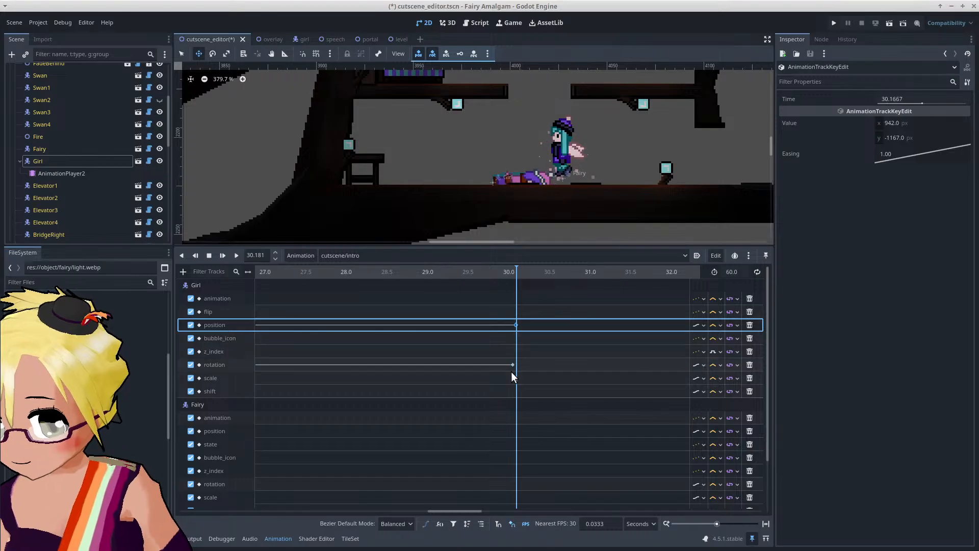
click(514, 366)
Step: Key the Girl standing upright at about 30.2 s, with rotation 0° and position x 957, y -1166
click(518, 274)
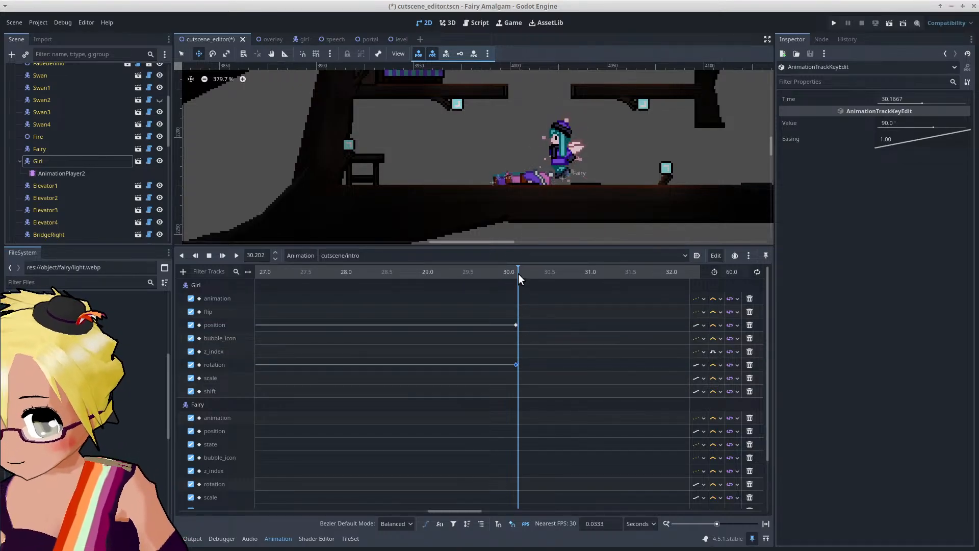
click(109, 160)
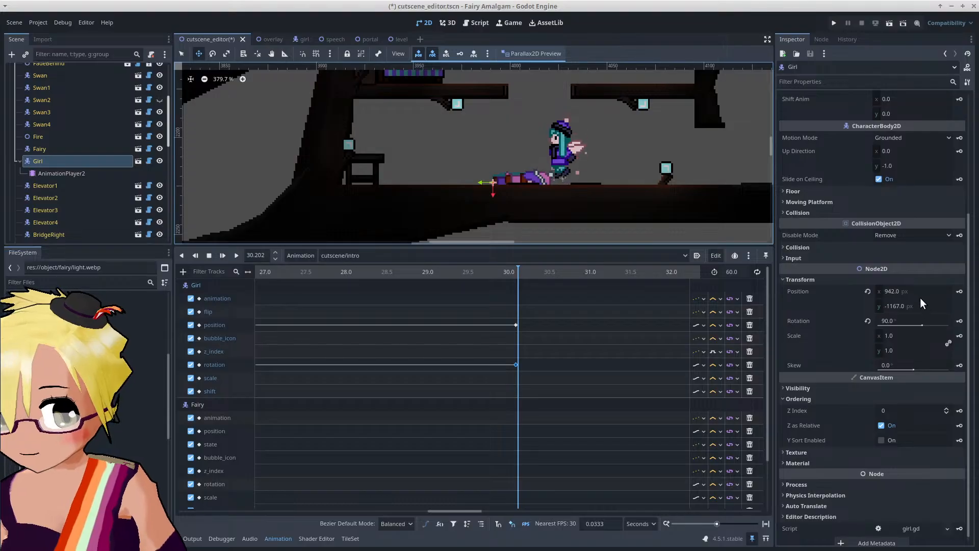
click(867, 321)
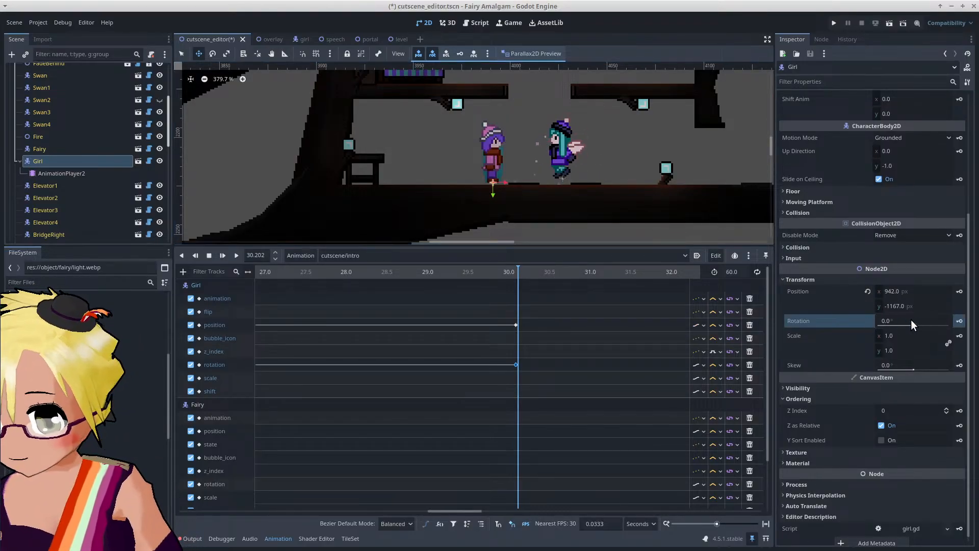
click(958, 322)
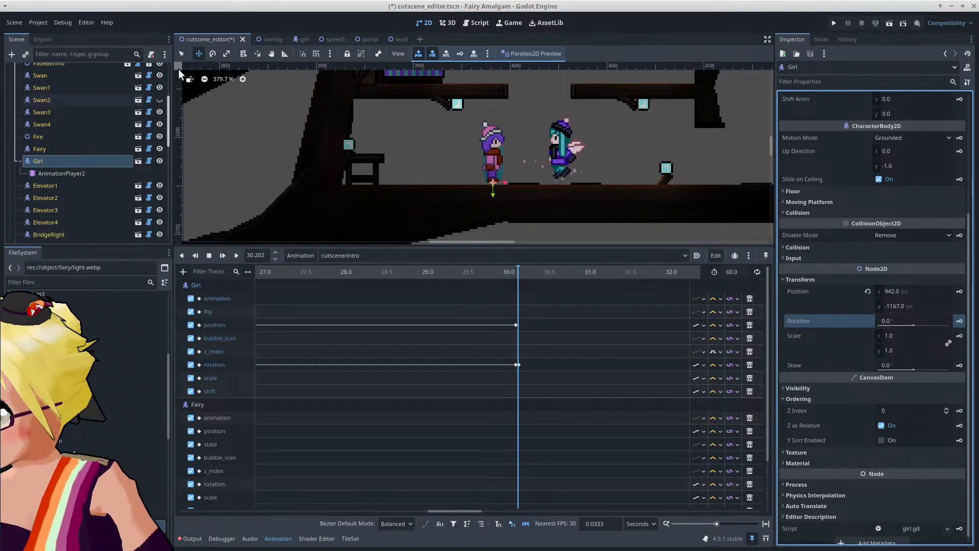
drag(491, 170, 519, 161)
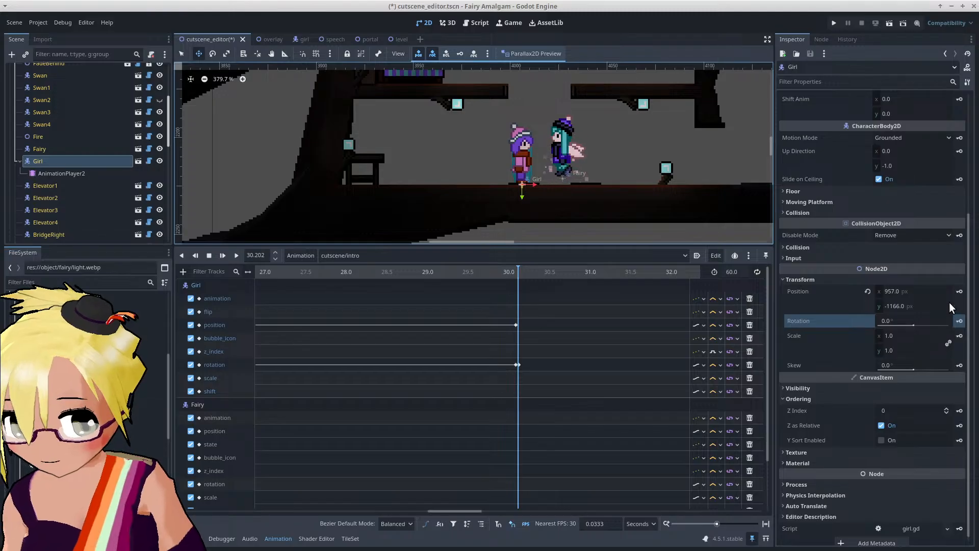
click(960, 292)
Step: Play back the Girl's stand-up from about 29.98 s and review the animation tracks around it
mouse_move(501, 273)
mouse_down()
mouse_move(522, 273)
mouse_move(501, 275)
mouse_up()
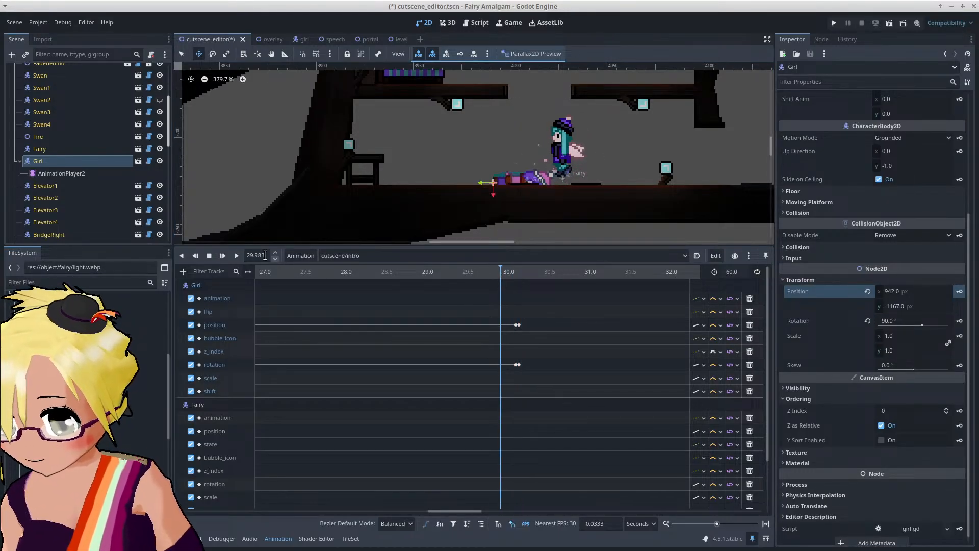
click(236, 256)
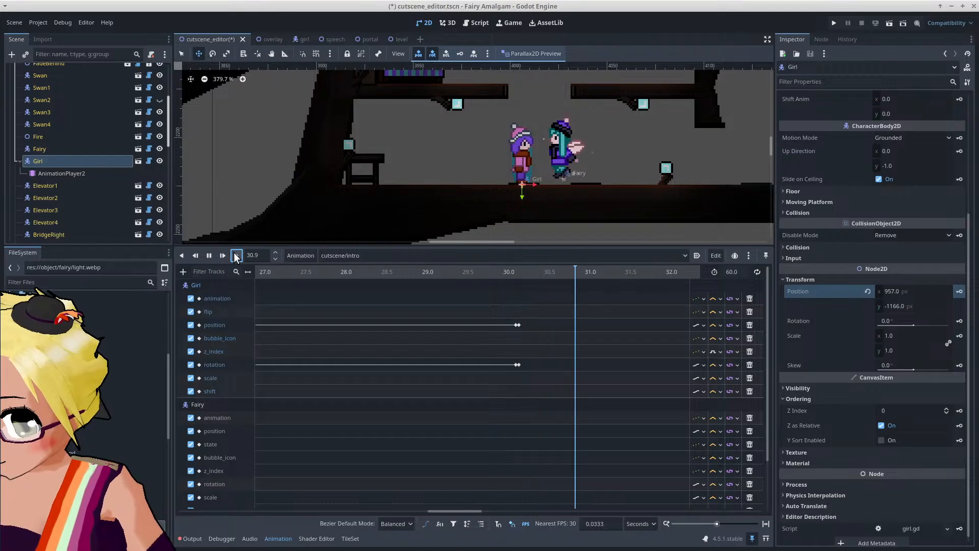
click(210, 256)
scroll(556, 391, down, 3)
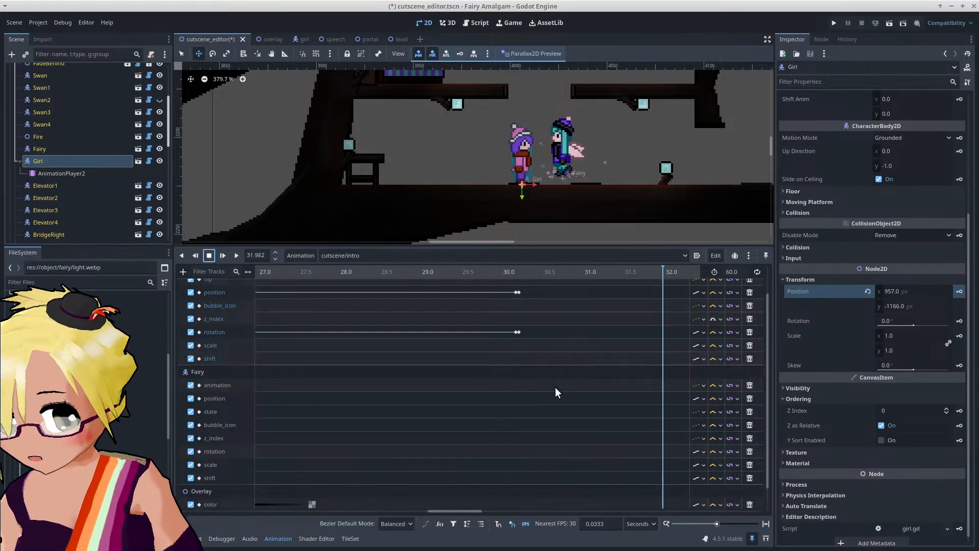
scroll(555, 384, up, 3)
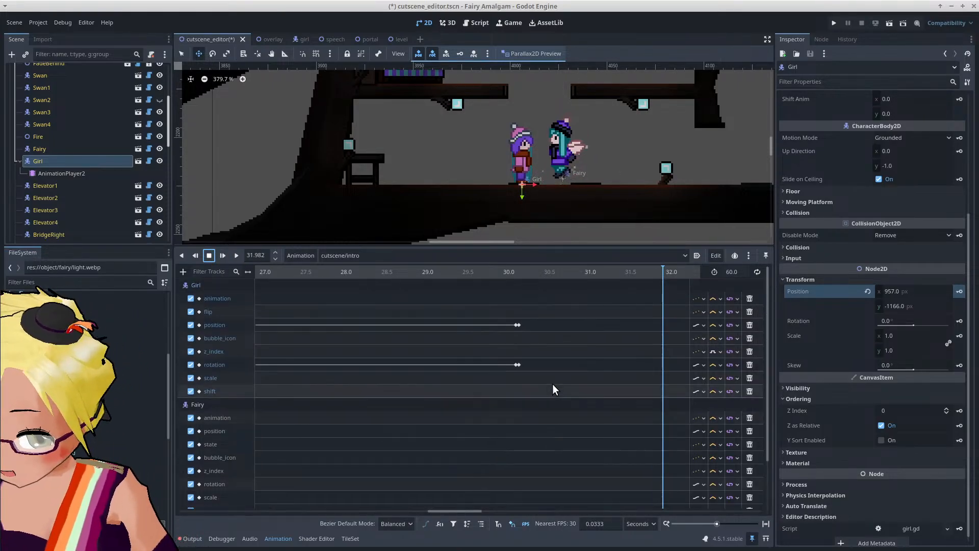
drag(521, 277, 544, 283)
ctrl+scroll(457, 356, down, 5)
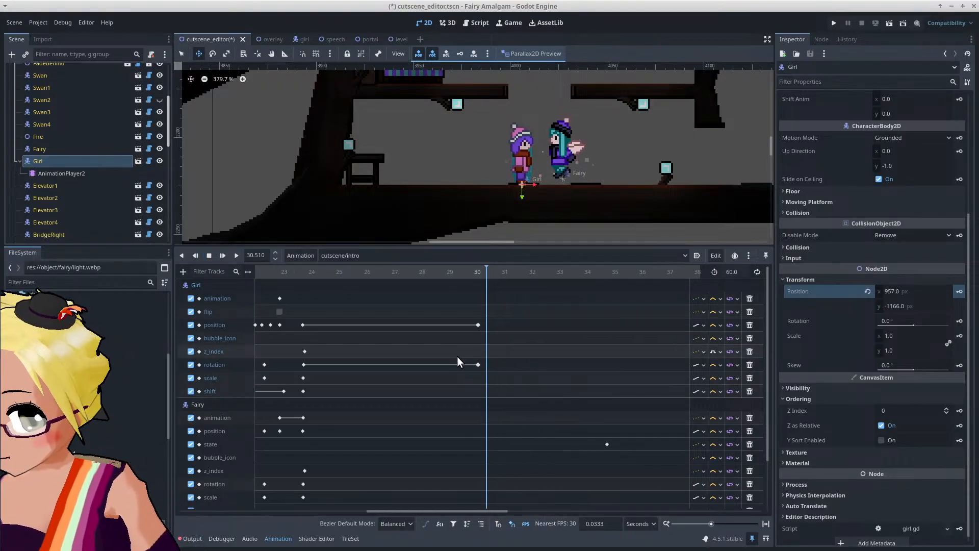
click(490, 274)
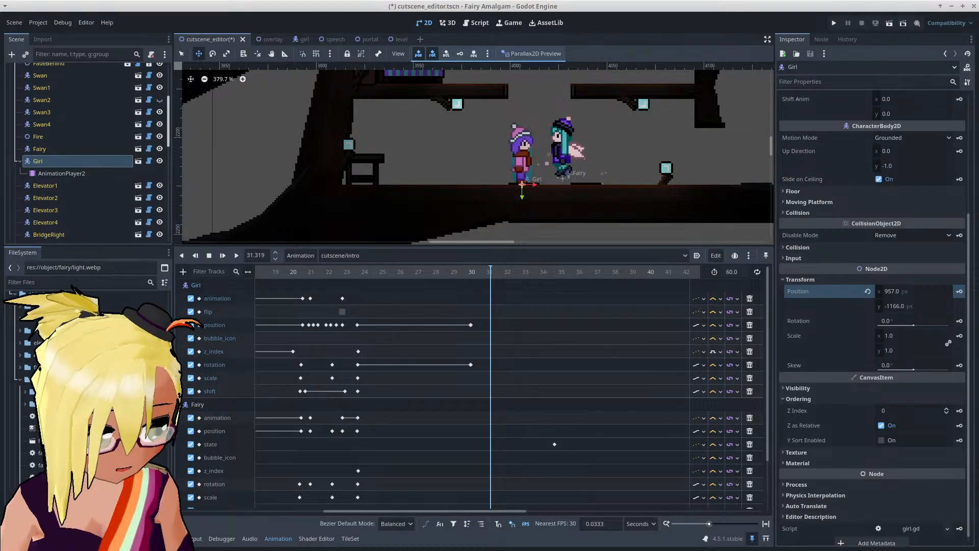
Step: Switch to bubble_icons.ora in Krita and hide every layer except none
key(alt+Tab)
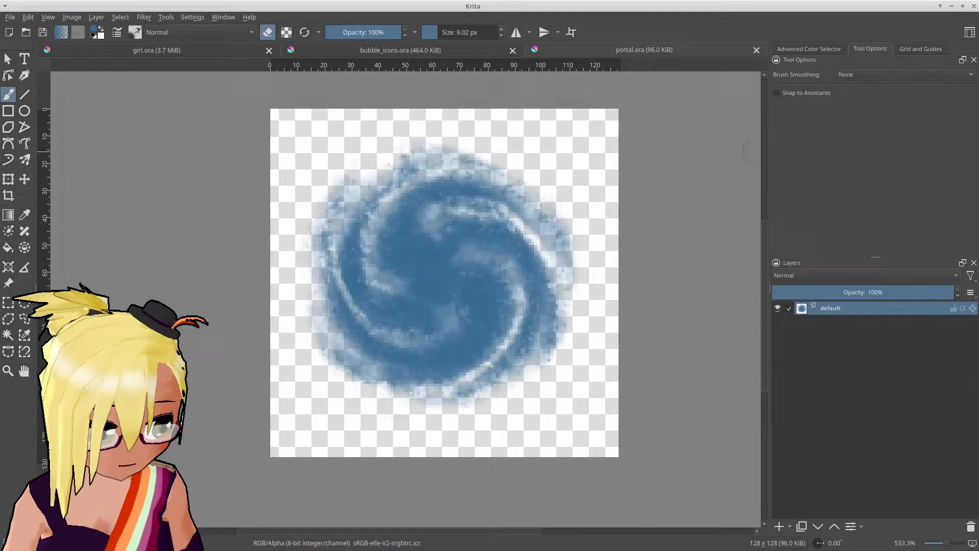
click(411, 46)
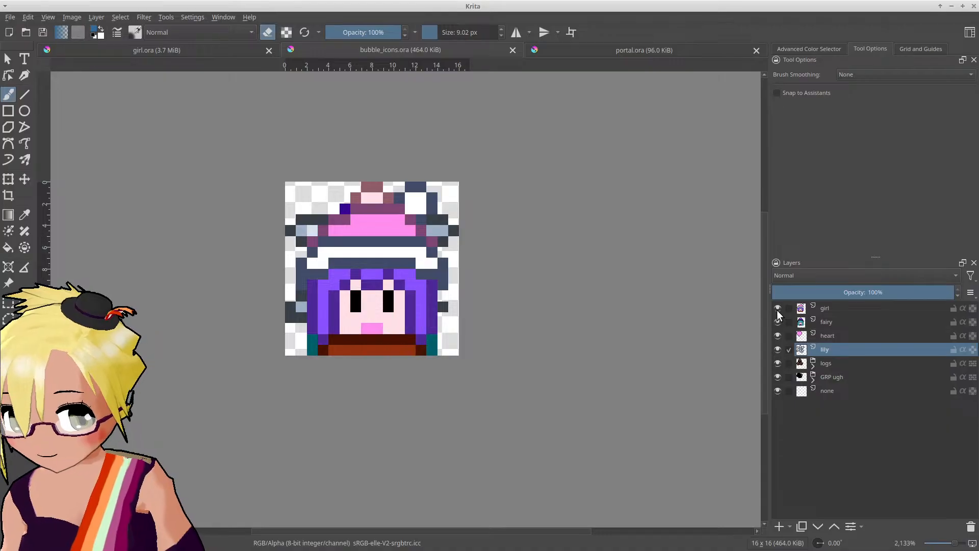
drag(776, 310, 773, 379)
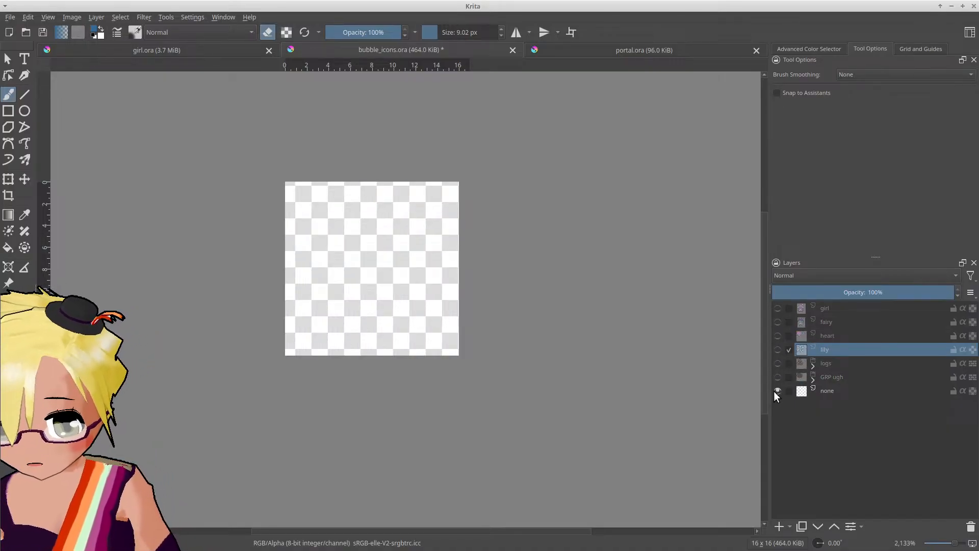
click(773, 392)
click(775, 389)
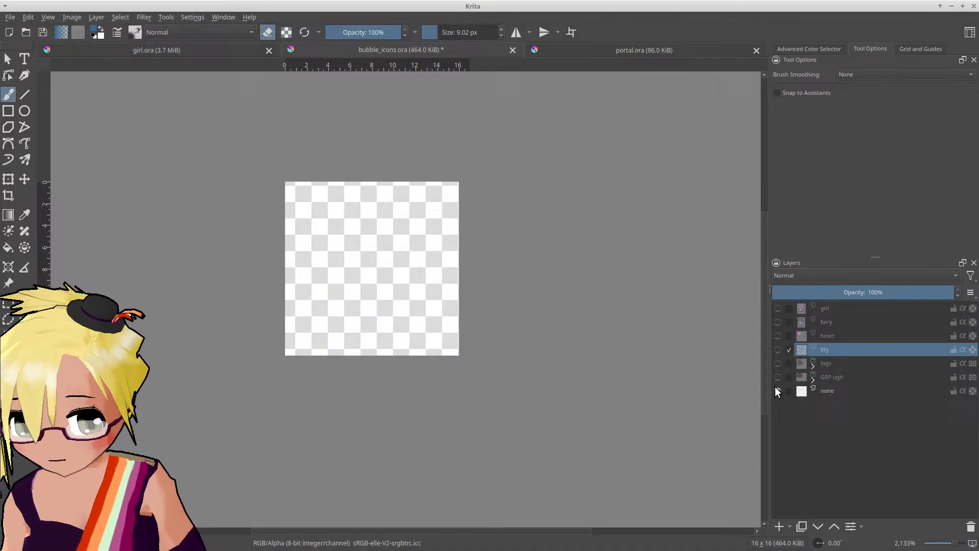
Step: Add a layer named sweat directly above the none layer
right_click(828, 388)
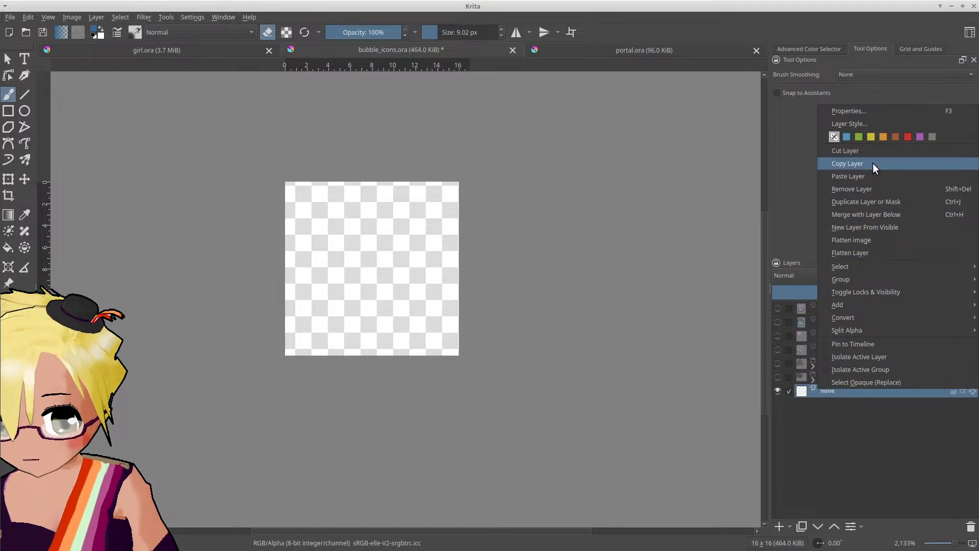
click(861, 449)
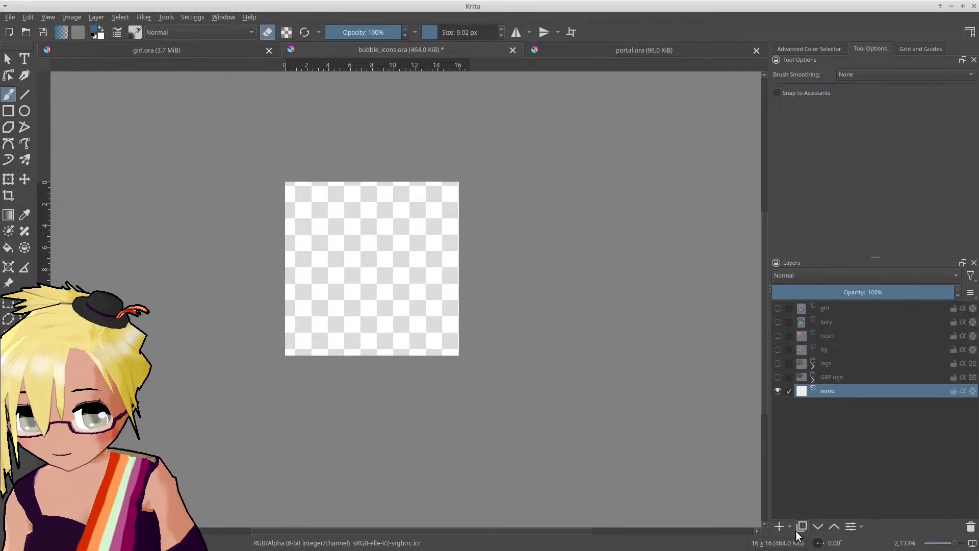
double_click(843, 393)
text(sweat)
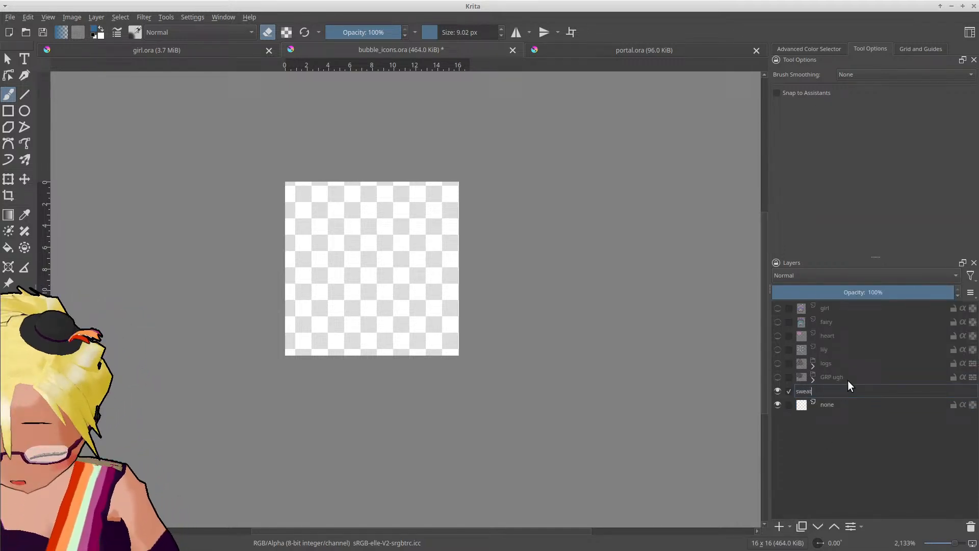
key(Return)
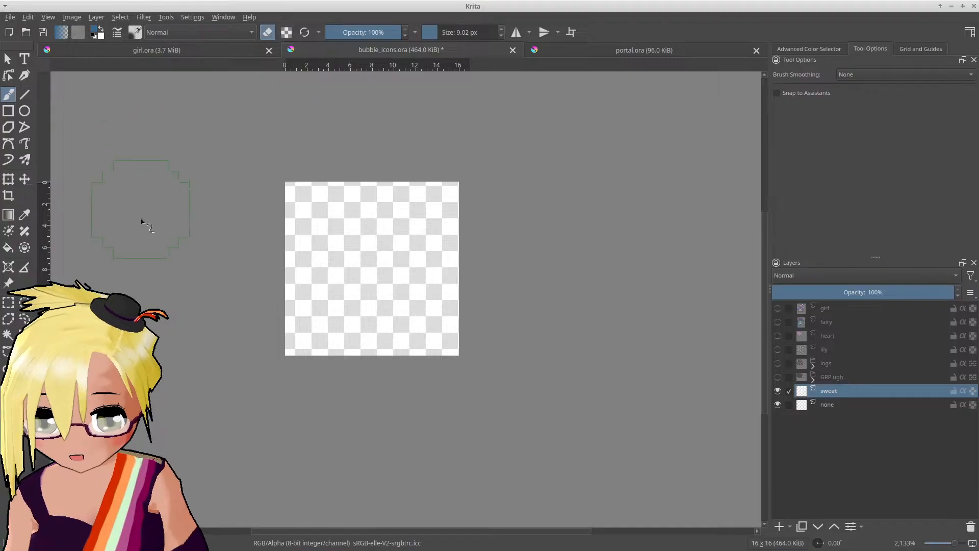
Step: Draw a blue teardrop outline on the sweat layer with a 1 px pixel brush, its tip at the canvas's upper edge
scroll(303, 266, up, 2)
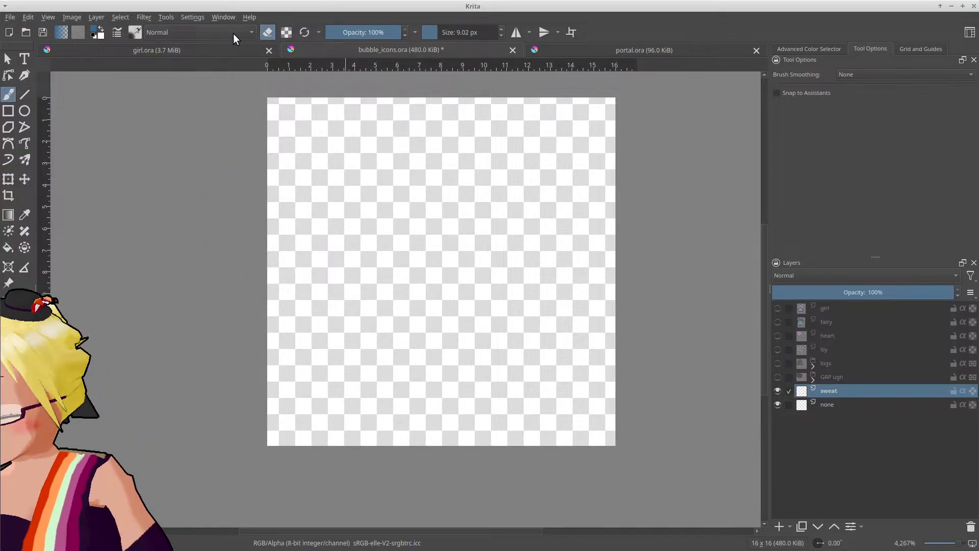
click(137, 32)
click(209, 74)
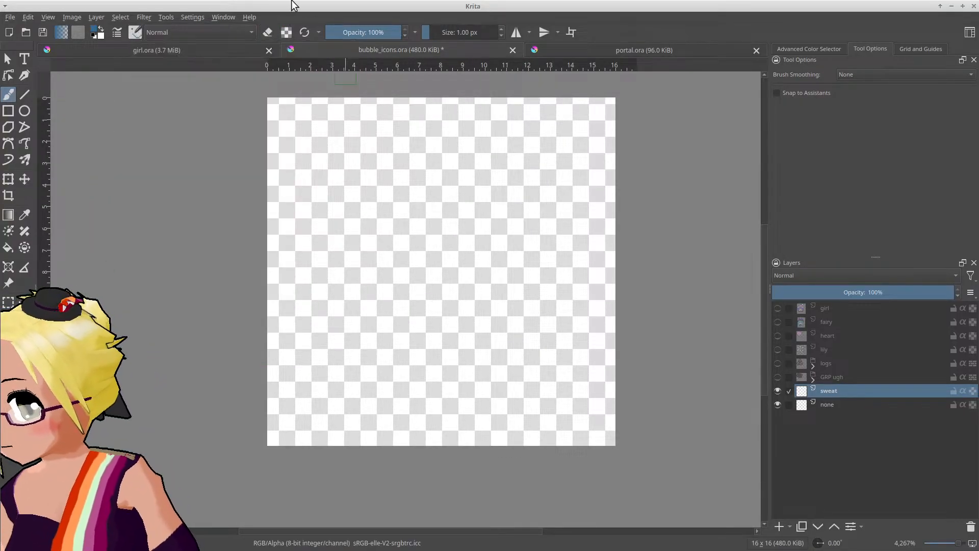
mouse_move(363, 411)
mouse_down()
mouse_move(502, 419)
mouse_move(545, 362)
mouse_move(542, 255)
mouse_move(468, 204)
mouse_move(480, 177)
mouse_move(430, 130)
mouse_move(413, 124)
mouse_move(385, 168)
mouse_move(387, 207)
mouse_move(339, 255)
mouse_move(338, 357)
mouse_up()
key(ctrl+z)
drag(322, 259, 321, 378)
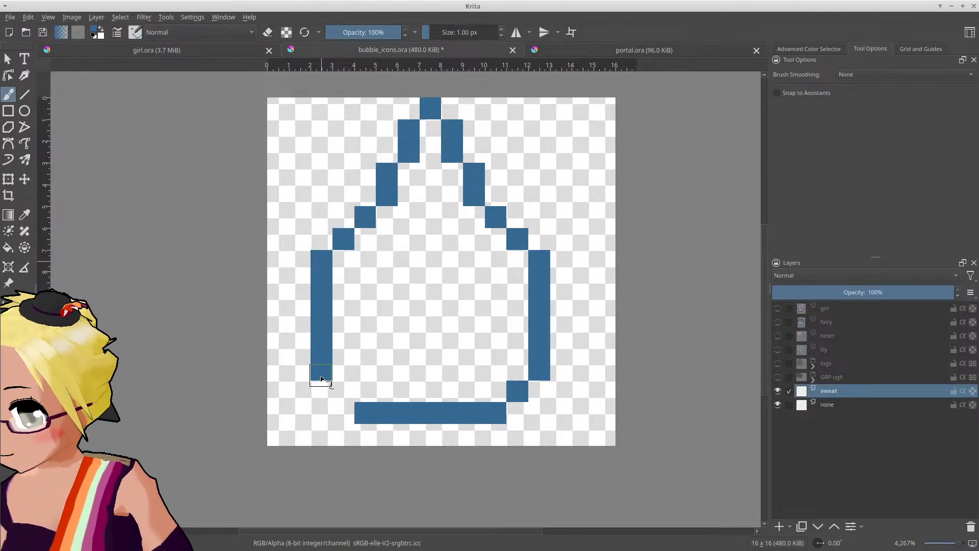
Step: Narrow the teardrop's body by redrawing both sides one pixel inward and erasing the outer pixels
scroll(408, 341, down, 3)
scroll(411, 336, up, 3)
drag(357, 304, 361, 379)
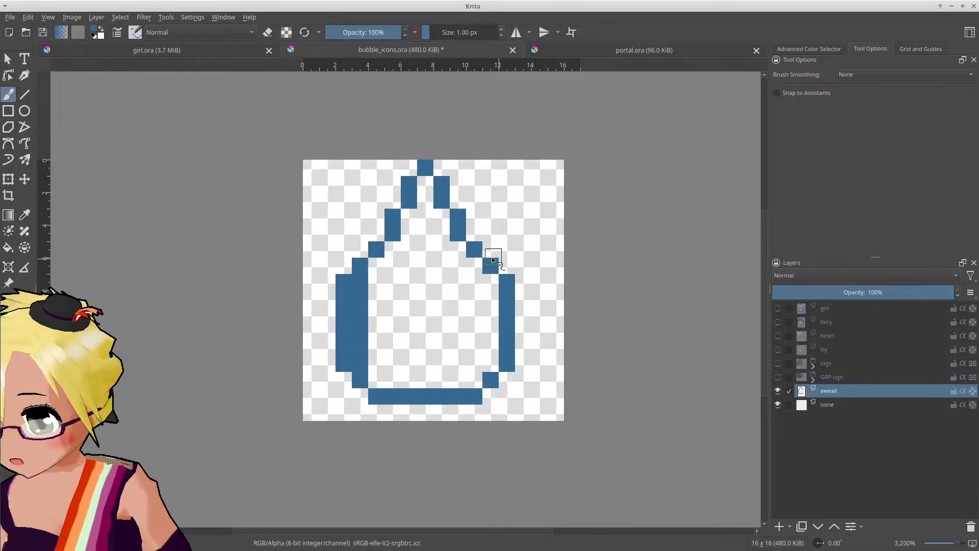
drag(491, 283, 481, 371)
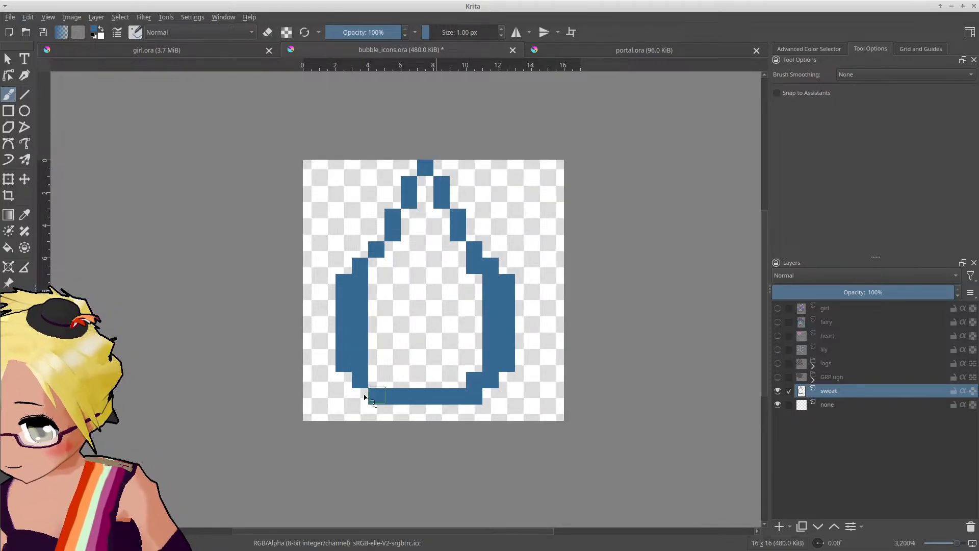
drag(345, 353, 345, 248)
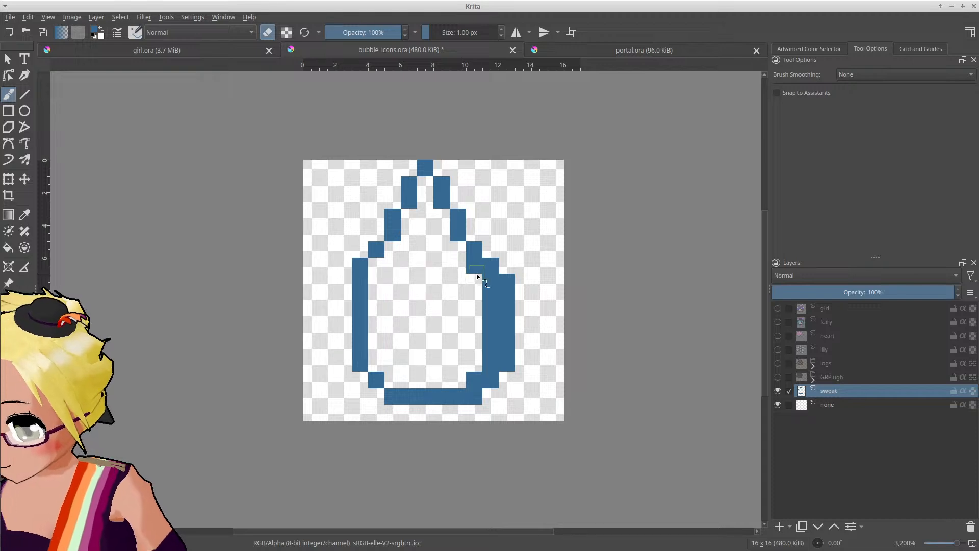
mouse_move(474, 274)
mouse_down()
mouse_move(503, 324)
mouse_move(479, 402)
mouse_up()
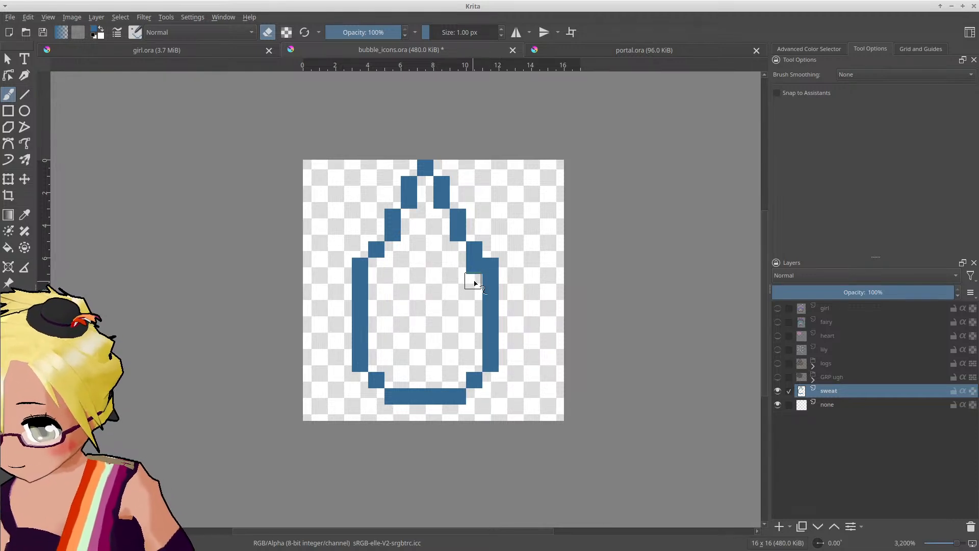
Step: Refine the teardrop's shoulders by adding one pixel below each inner diagonal and erasing the top pixel of each vertical side
scroll(478, 284, down, 2)
scroll(472, 260, up, 3)
key(e)
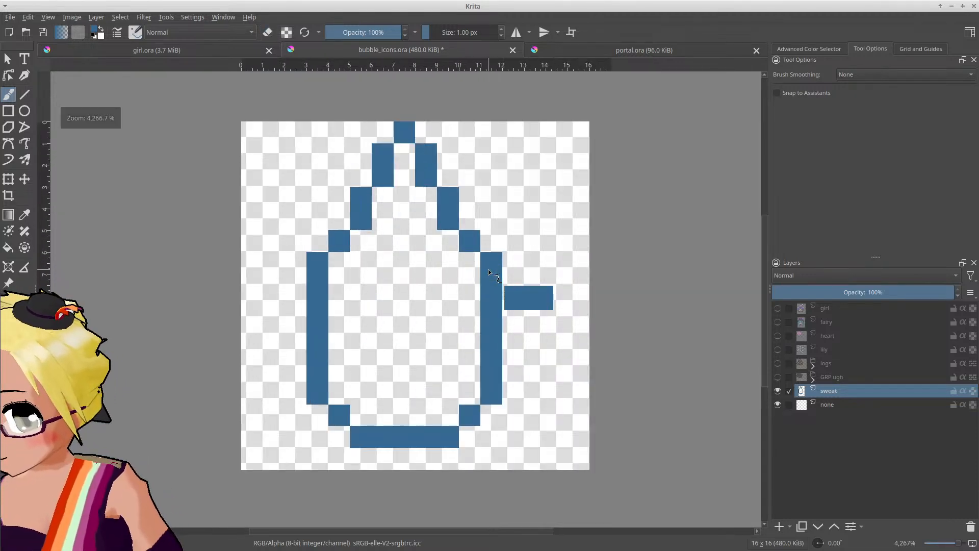
click(470, 263)
click(342, 266)
key(e)
click(317, 263)
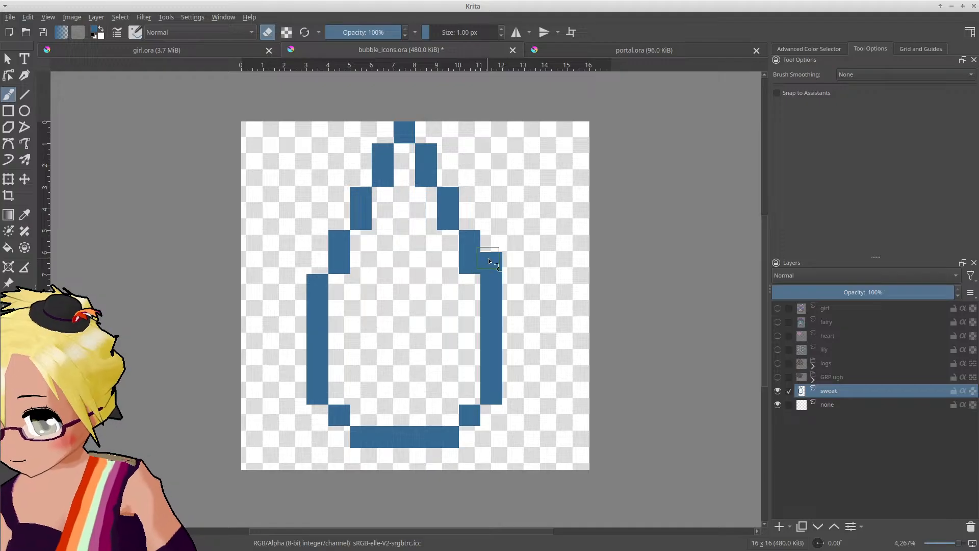
scroll(489, 261, down, 4)
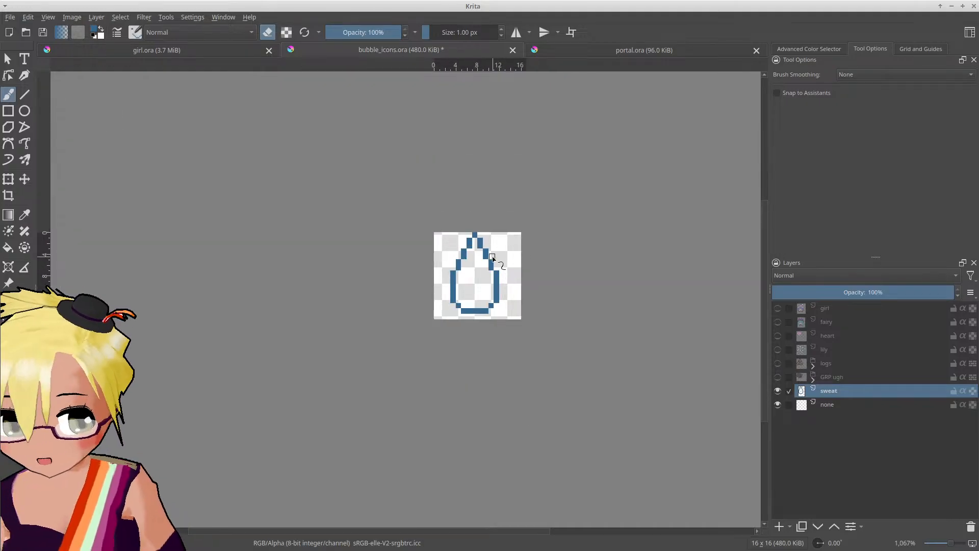
scroll(492, 257, up, 4)
Step: Turn off erasing and set the foreground color to light blue #81b0d5
key(e)
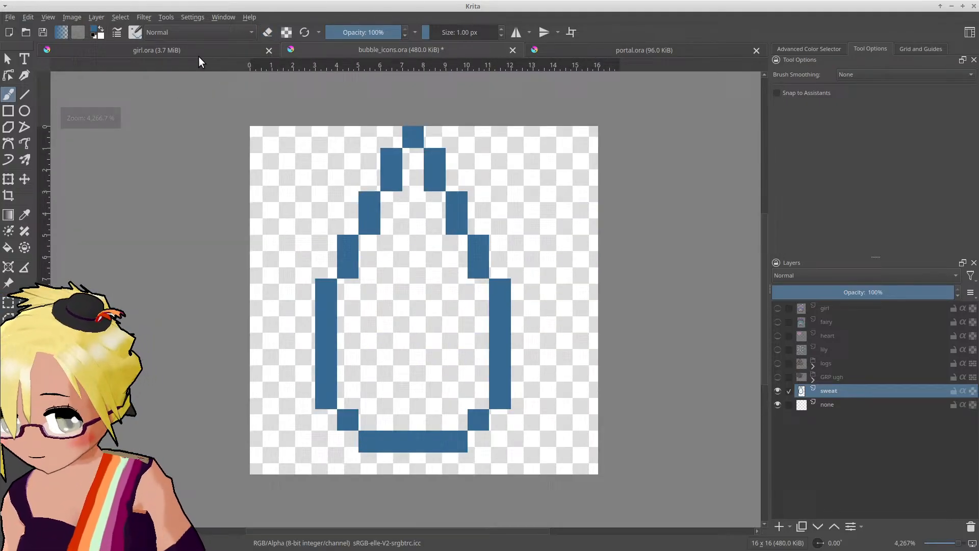
click(97, 32)
drag(424, 203, 415, 226)
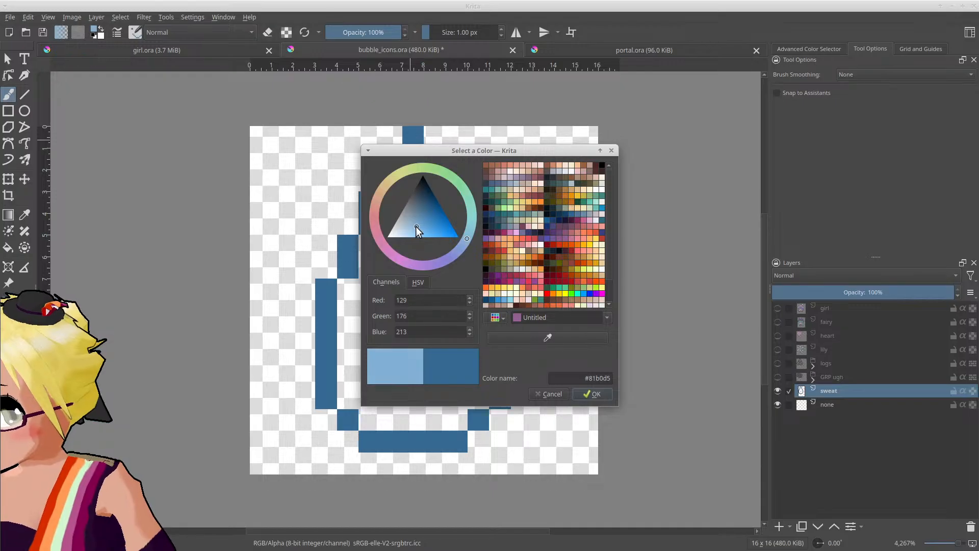
click(591, 393)
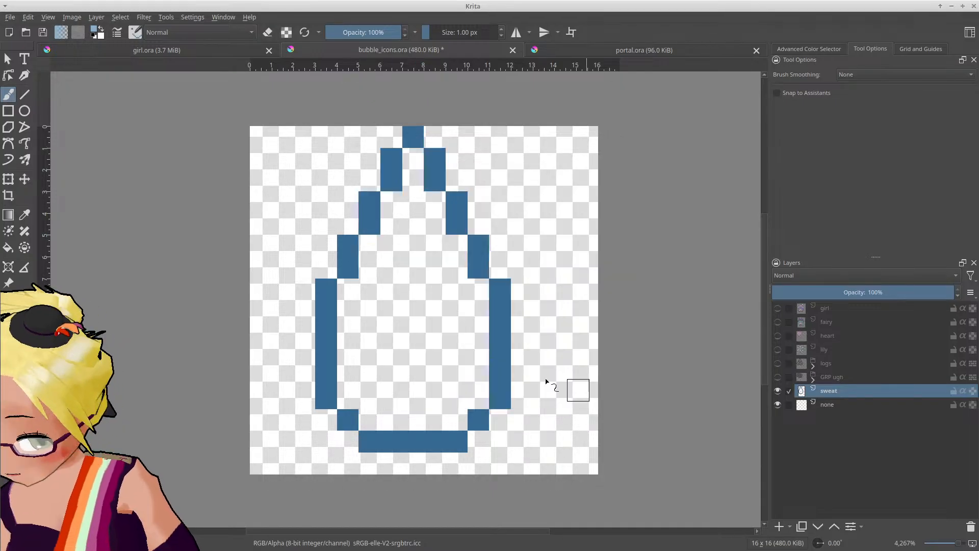
Step: Fill the teardrop's interior with the light blue at 100% opacity using the contiguous-region fill mode
key(f)
click(424, 355)
key(ctrl+z)
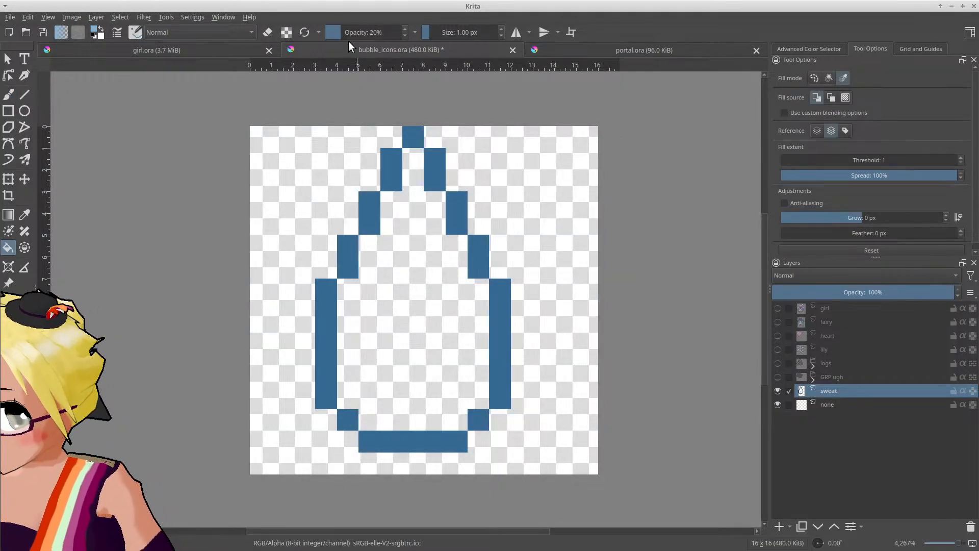
drag(352, 32, 441, 46)
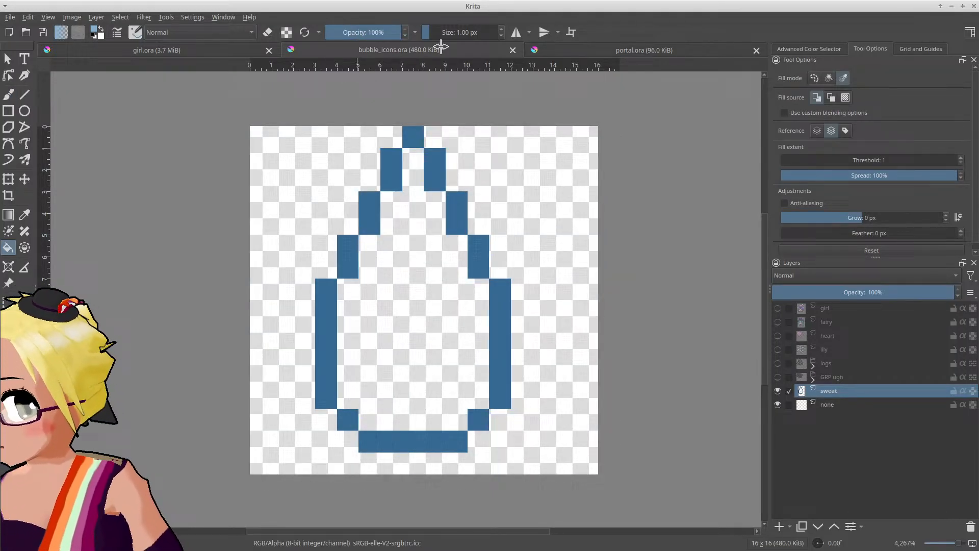
click(828, 76)
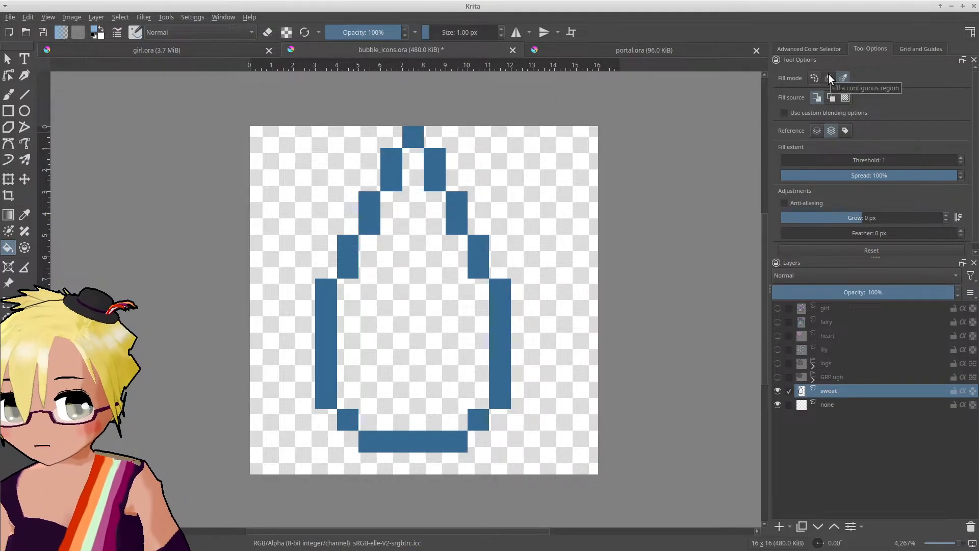
click(423, 274)
scroll(416, 301, down, 4)
scroll(419, 299, up, 3)
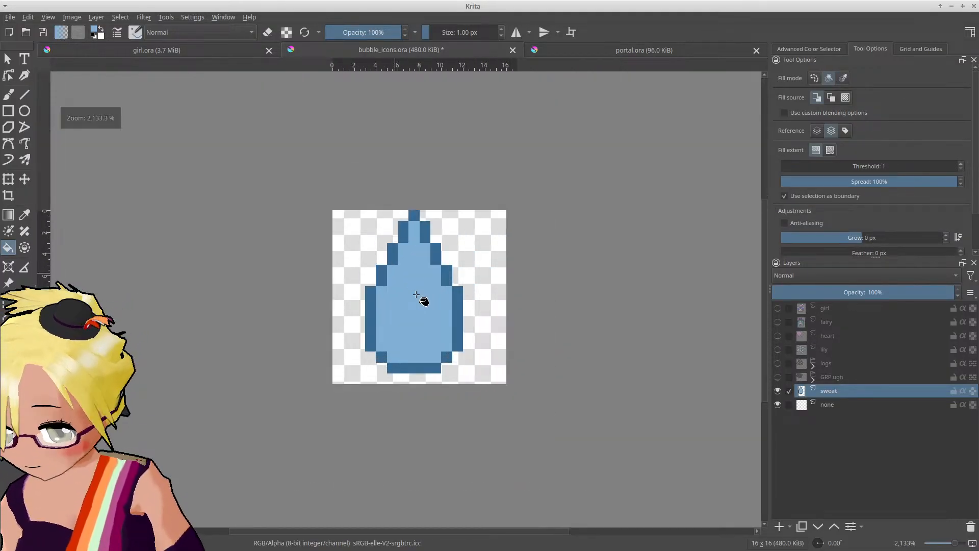
Step: Paint a white highlight at 43% opacity inside the teardrop's left side: a vertical four-pixel strip and one pixel diagonally below it
key(b)
scroll(416, 298, up, 3)
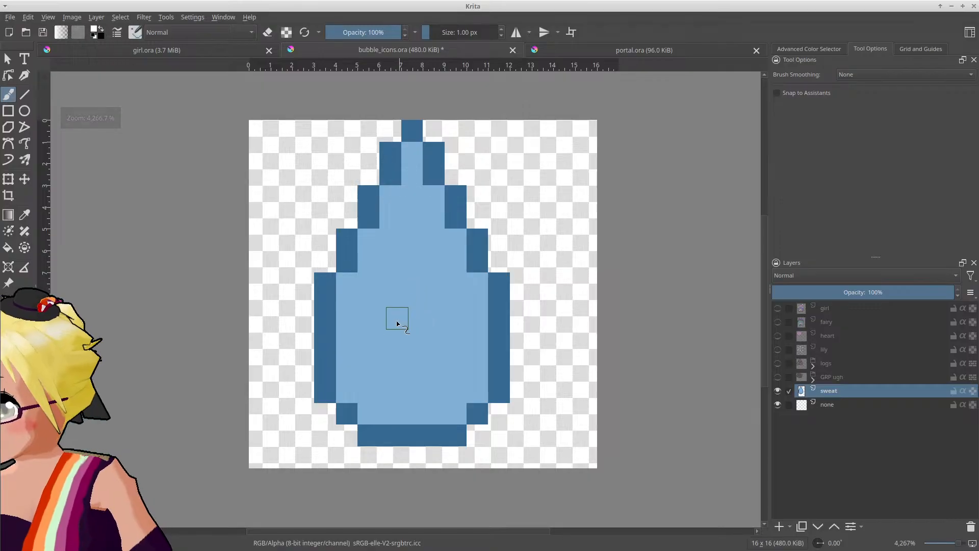
drag(372, 35, 359, 37)
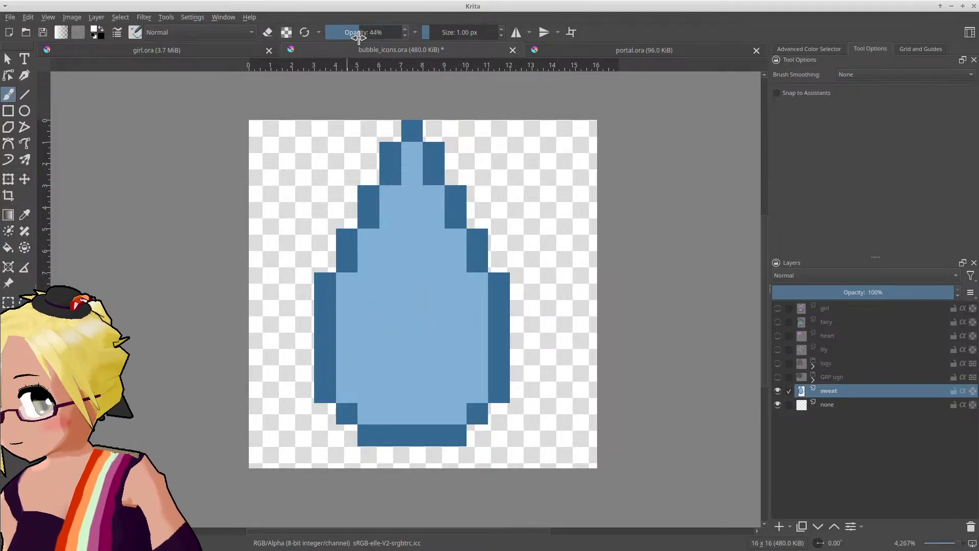
mouse_move(370, 317)
mouse_down()
mouse_move(372, 389)
mouse_move(396, 391)
mouse_move(405, 384)
mouse_move(368, 328)
mouse_move(368, 300)
mouse_up()
key(ctrl+z)
click(380, 389)
scroll(423, 357, down, 4)
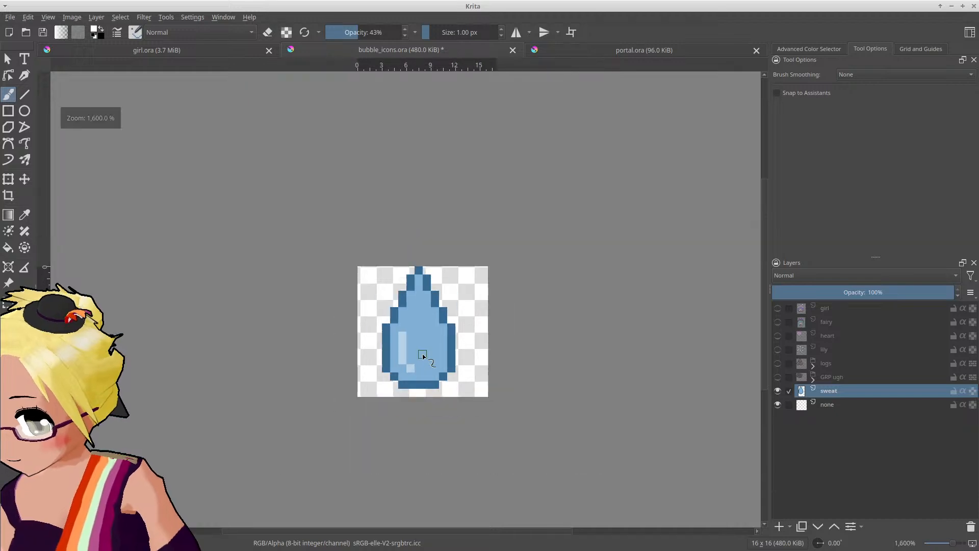
Step: Shorten the highlight strip to three pixels by covering its lowest pixel with the light blue at 100% brush opacity
scroll(433, 325, up, 3)
scroll(434, 324, down, 2)
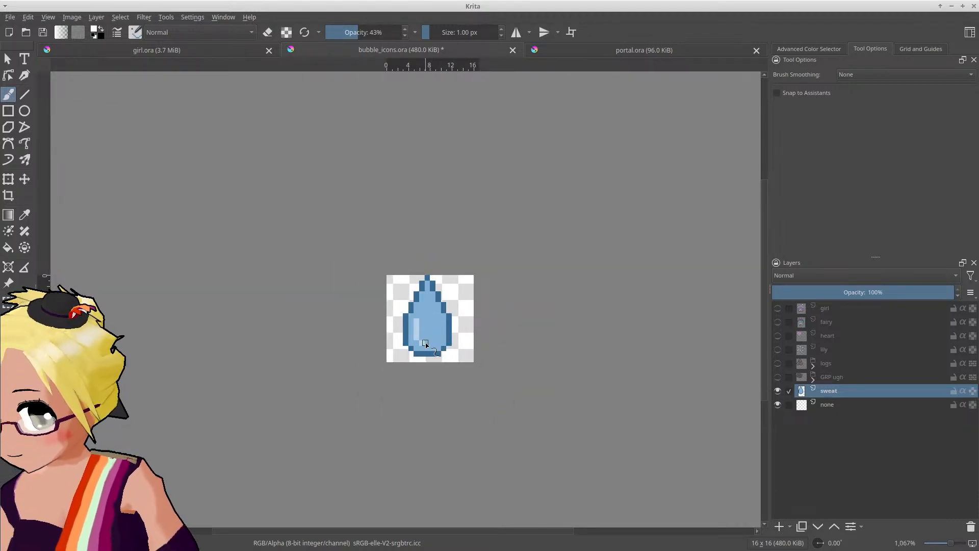
scroll(426, 345, up, 4)
scroll(454, 328, down, 4)
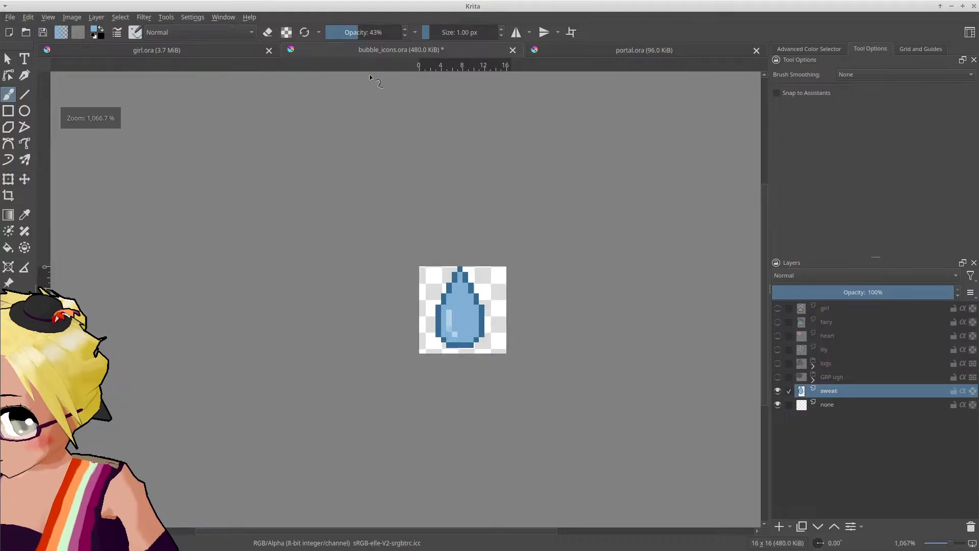
drag(354, 37, 538, 59)
scroll(447, 238, up, 4)
middle_drag(489, 455, 472, 217)
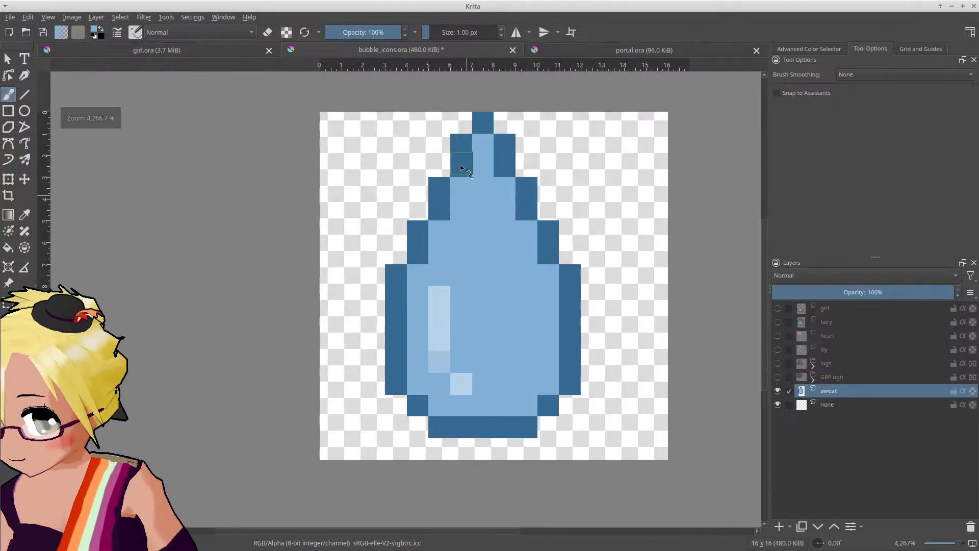
scroll(489, 352, down, 4)
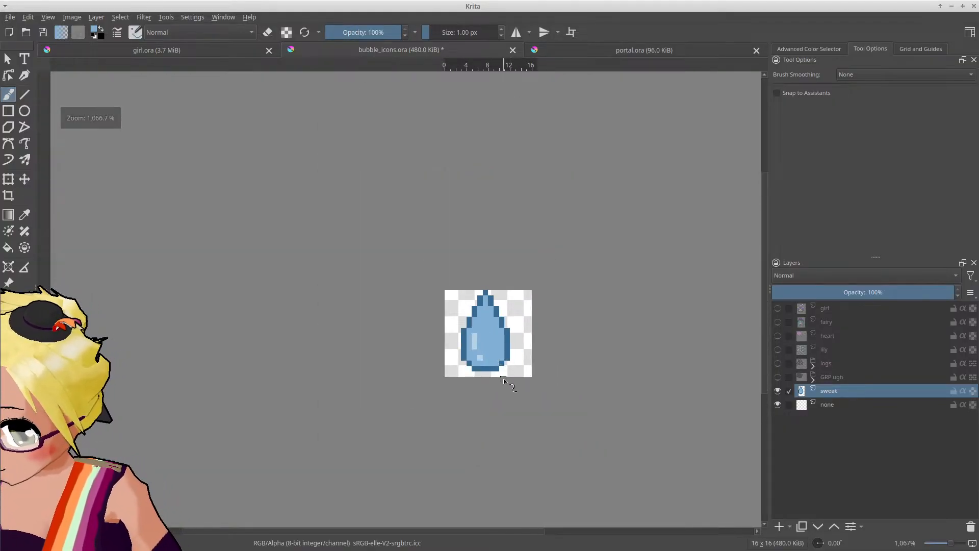
scroll(504, 380, down, 3)
scroll(510, 389, up, 5)
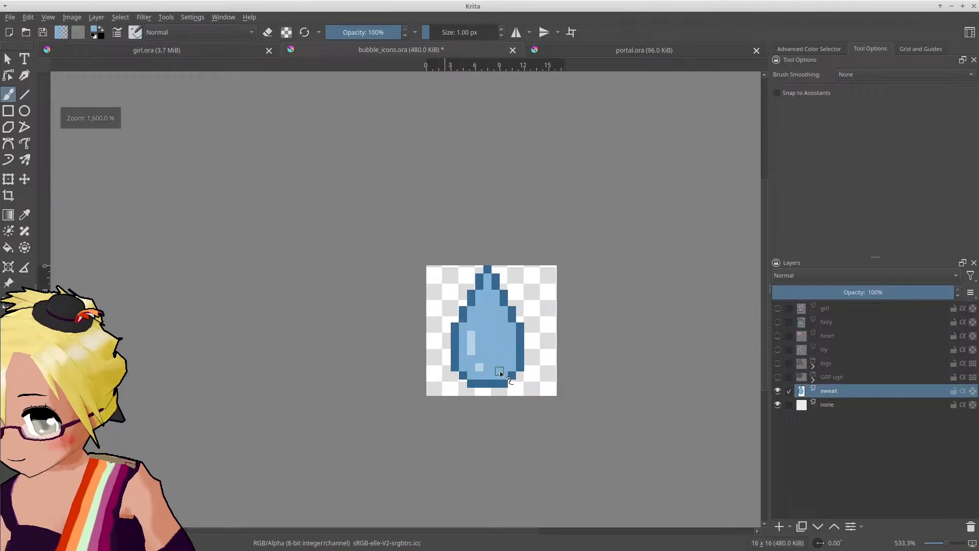
Step: Try an extra highlight pixel diagonally above the strip, and cover it with the light blue again
click(474, 301)
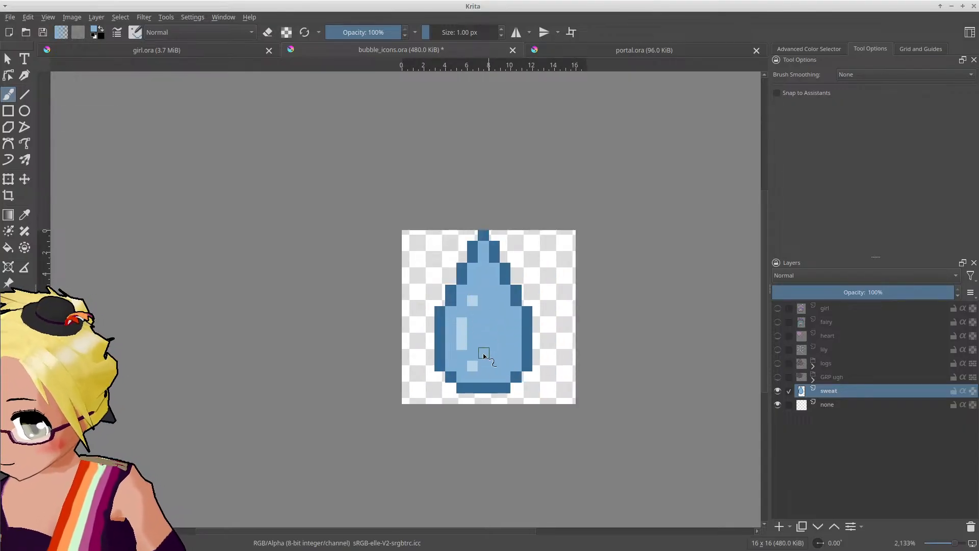
click(472, 371)
scroll(492, 362, down, 5)
scroll(497, 362, up, 4)
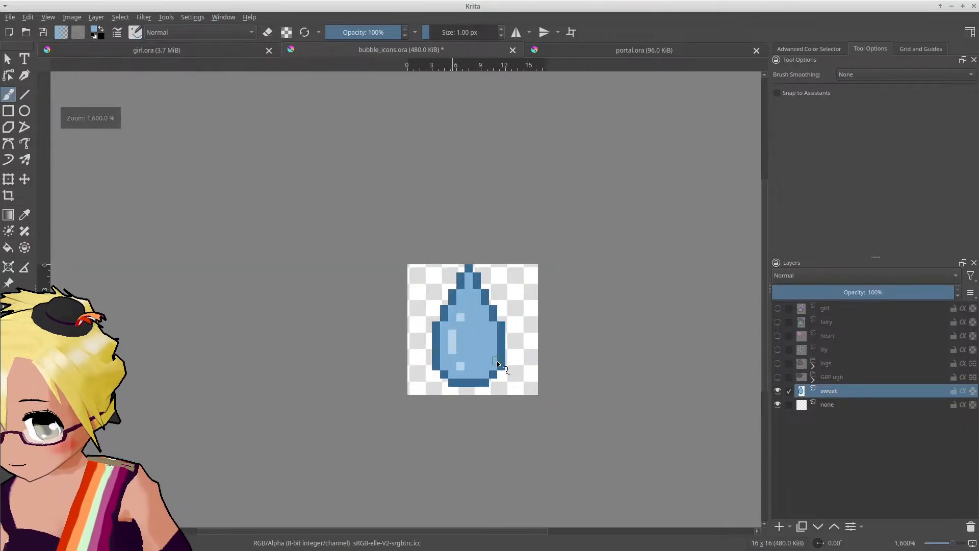
ctrl+click(488, 357)
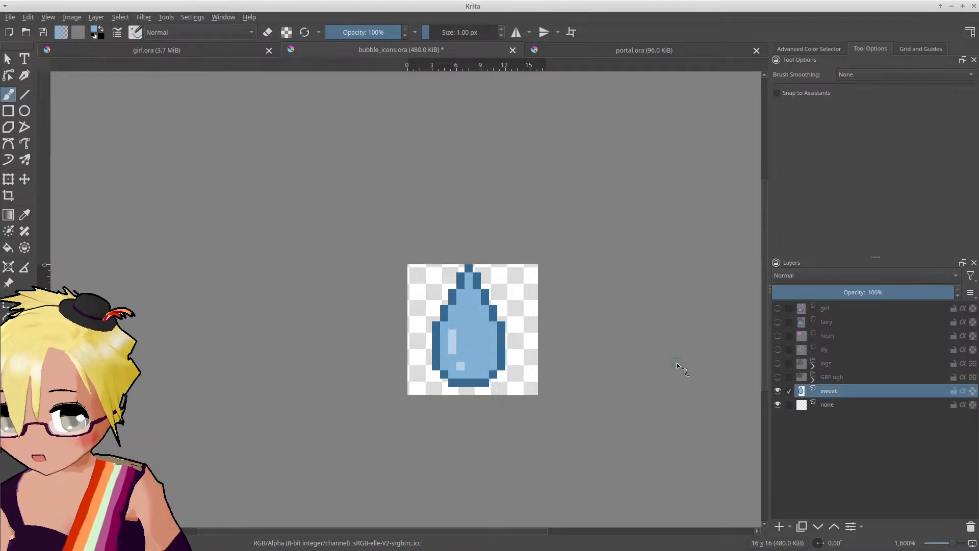
Step: Make the GRP ugh, logs, lily, heart, fairy and girl layers visible again and save bubble_icons.ora
click(778, 377)
click(778, 363)
click(778, 350)
click(778, 336)
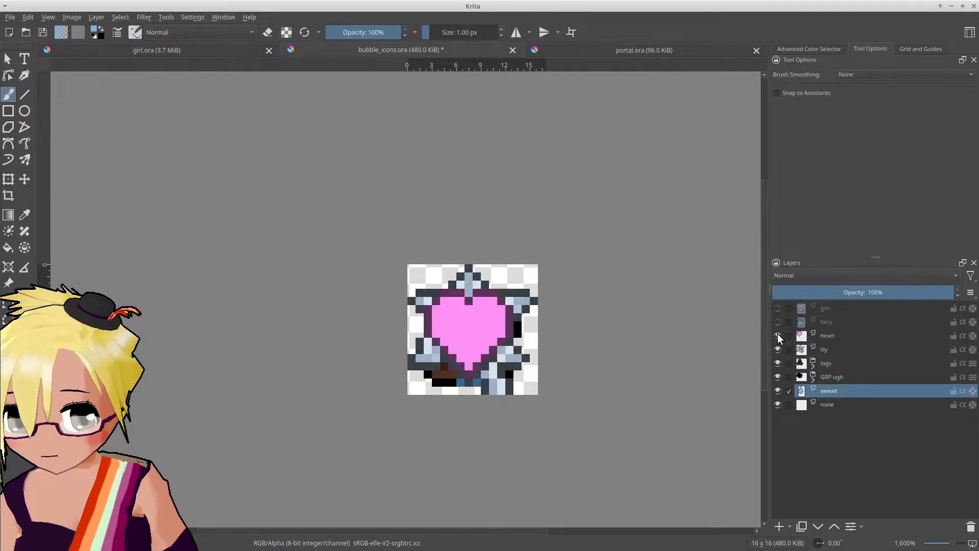
click(778, 322)
click(777, 309)
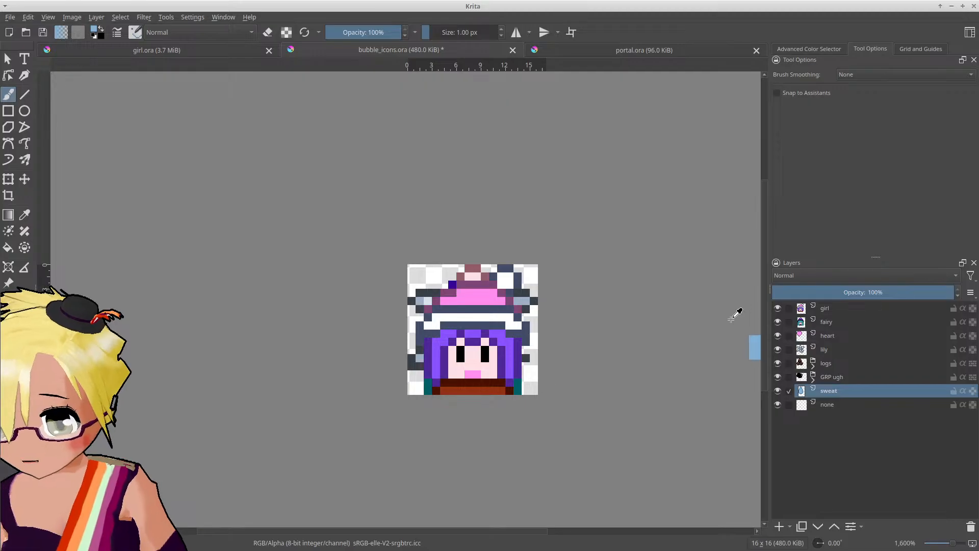
key(ctrl+s)
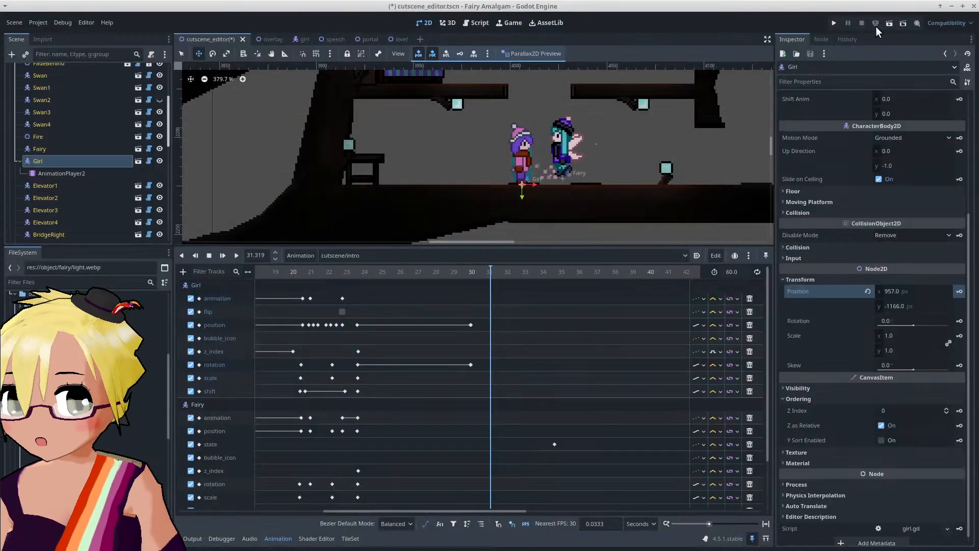
Step: Switch to Godot, save the cutscene_editor scene and open speech.tscn
click(952, 6)
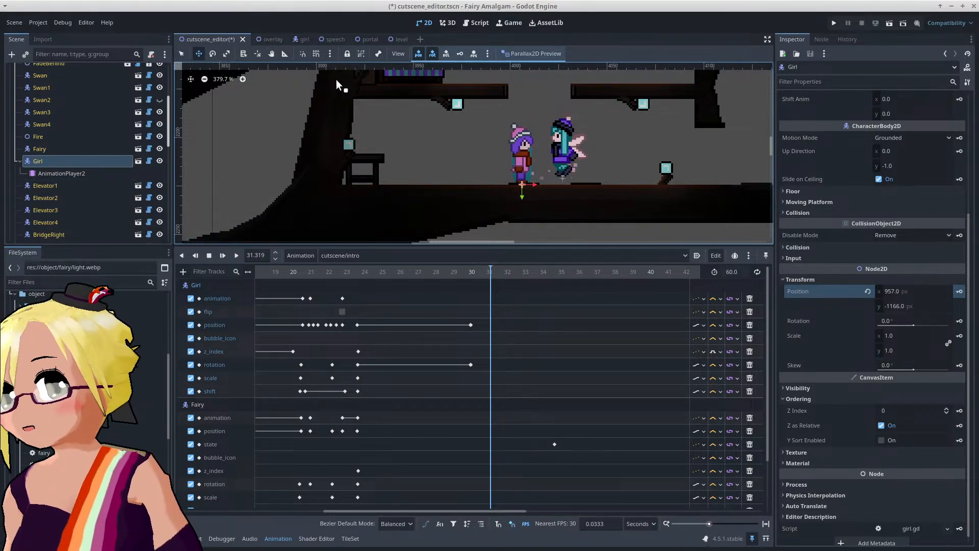
key(ctrl+s)
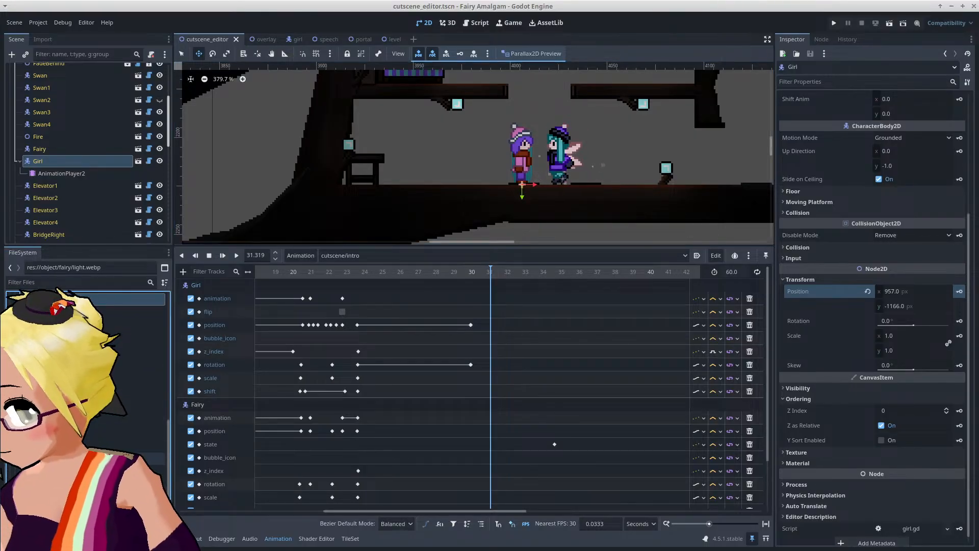
click(146, 470)
double_click(146, 471)
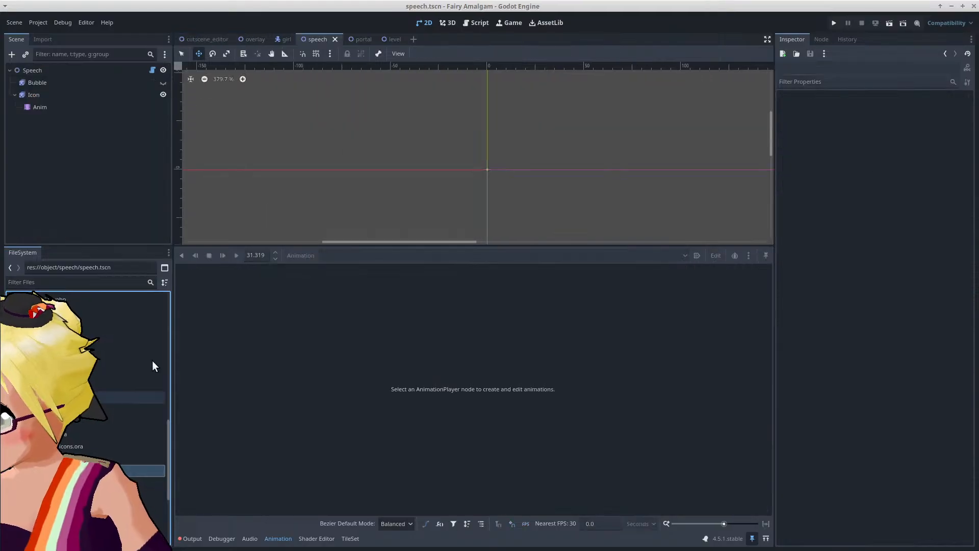
Step: Duplicate the lily animation of the Anim player under the name sweat
click(97, 108)
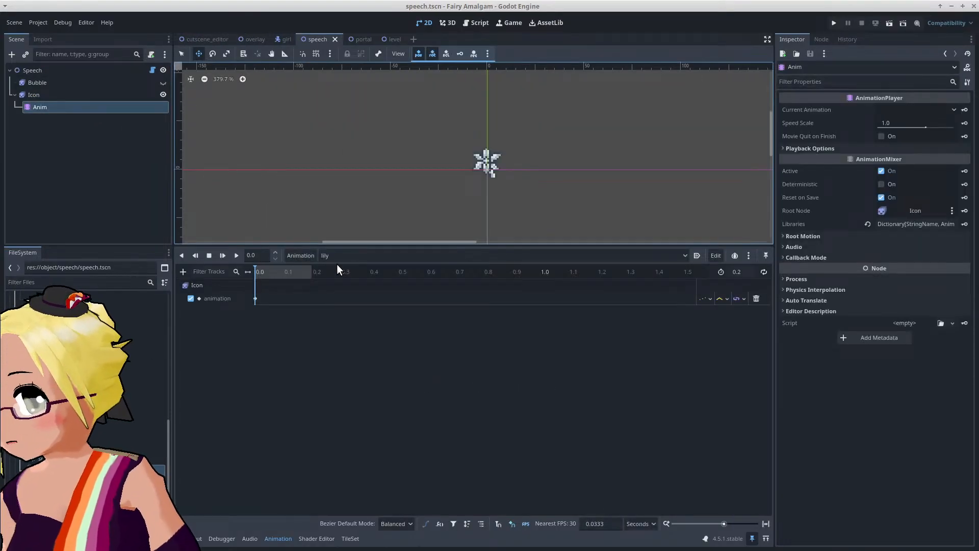
click(302, 254)
click(312, 303)
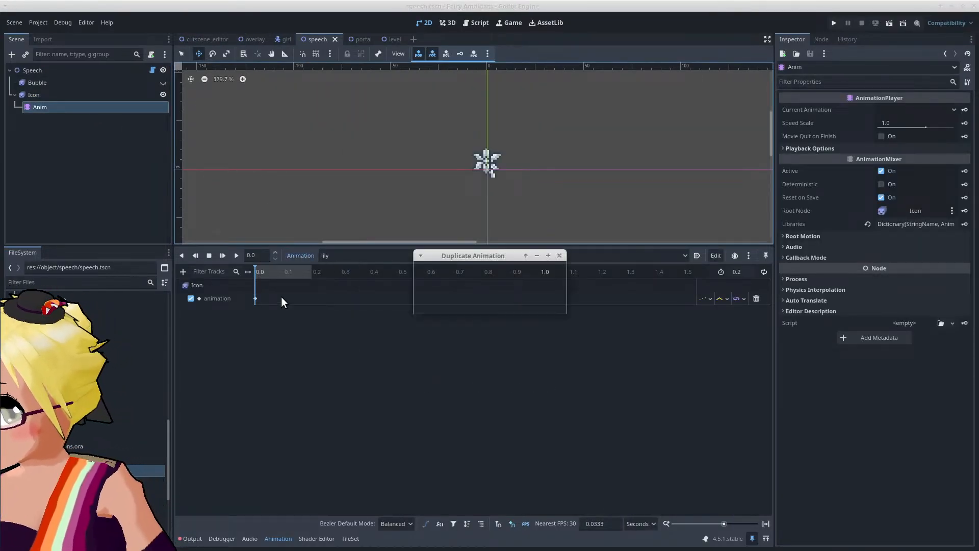
text(s)
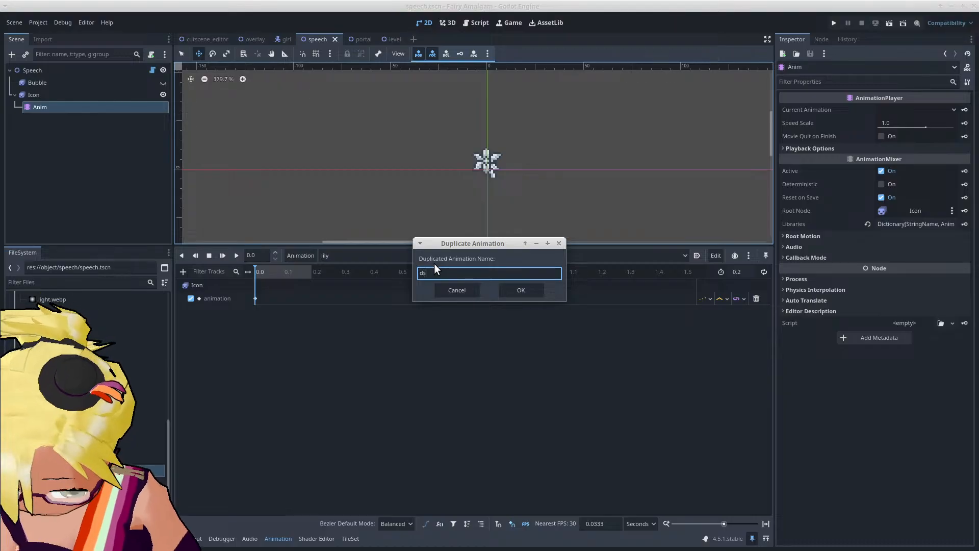
text(weat)
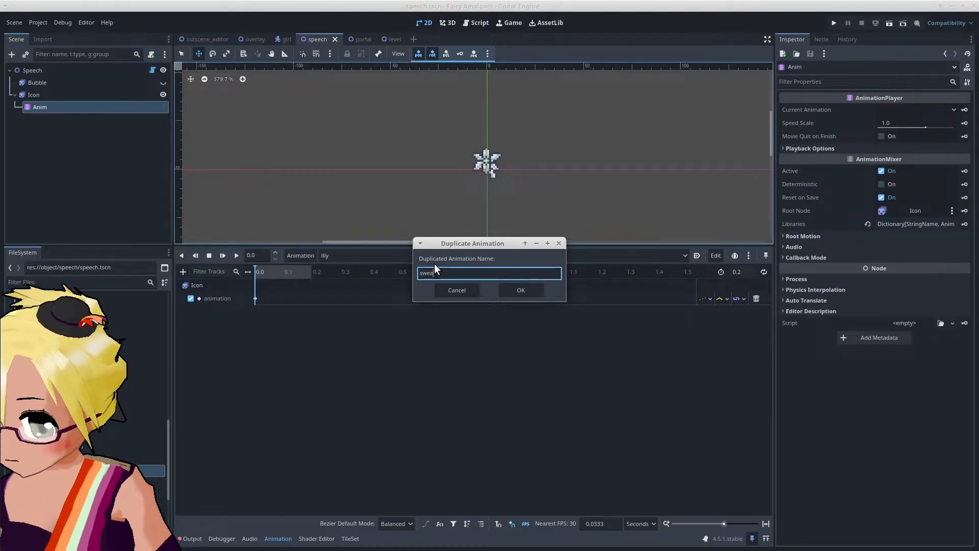
key(Return)
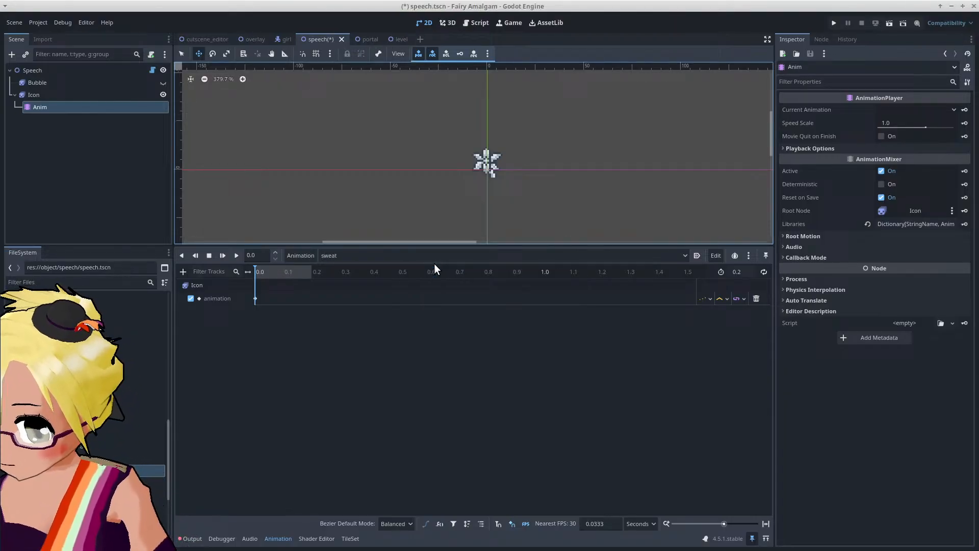
Step: Set the sweat animation's key at 0 s to the value sweat and save the speech scene
click(256, 299)
click(890, 123)
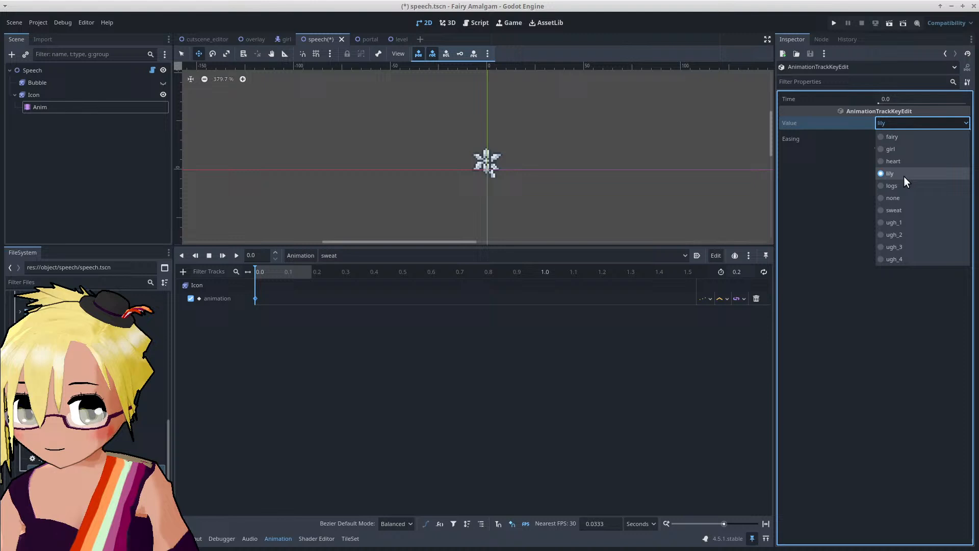
click(911, 210)
key(ctrl+s)
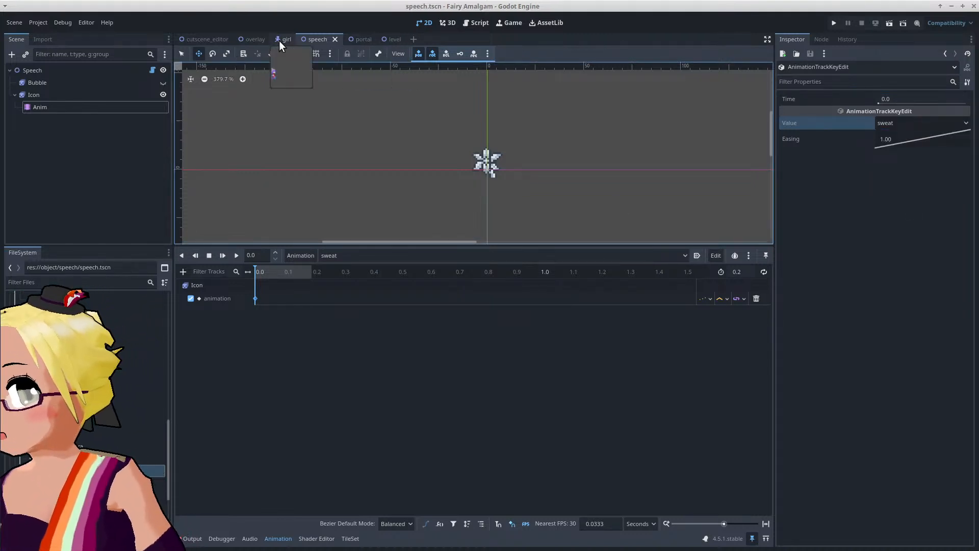
Step: Return to the cutscene_editor scene and load the cutscene/intro animation in the Girl's AnimationPlayer2
click(204, 38)
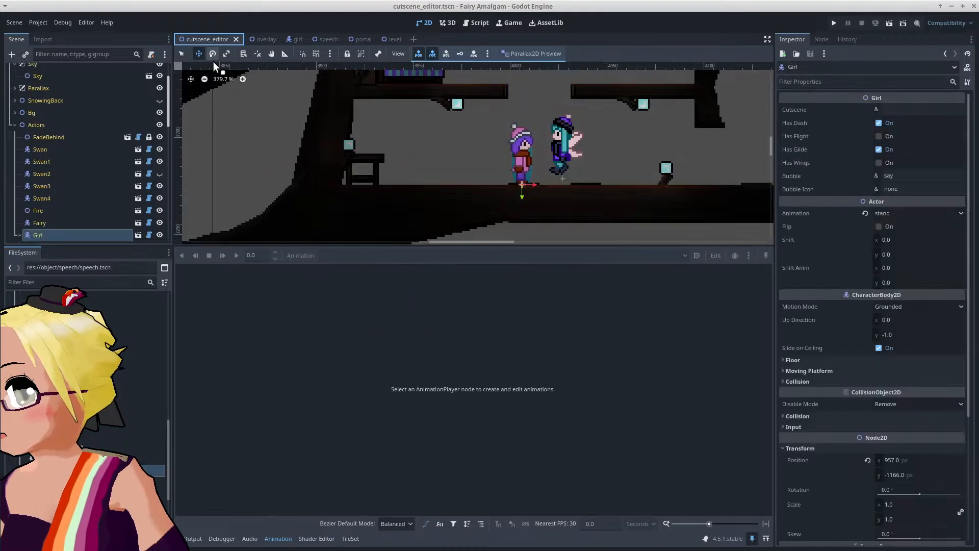
click(82, 205)
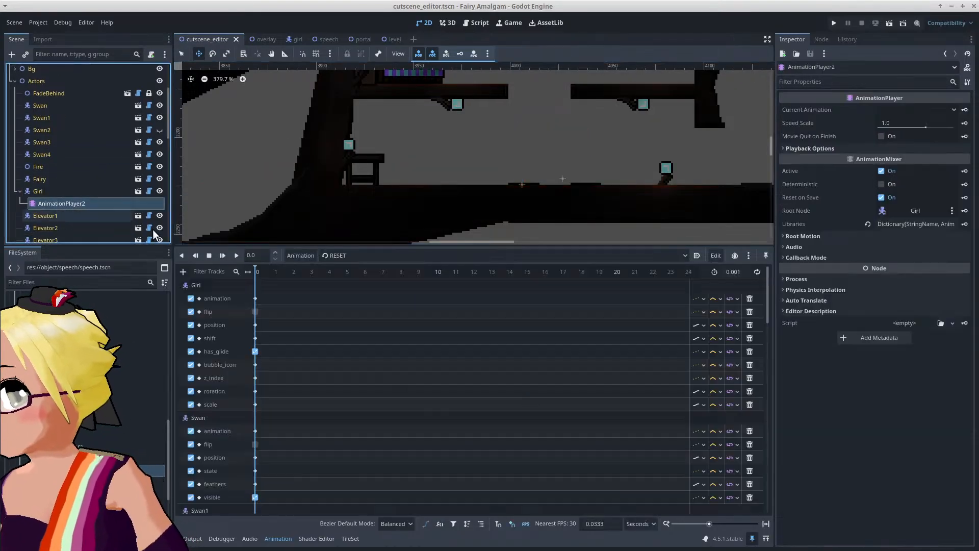
click(378, 256)
click(384, 294)
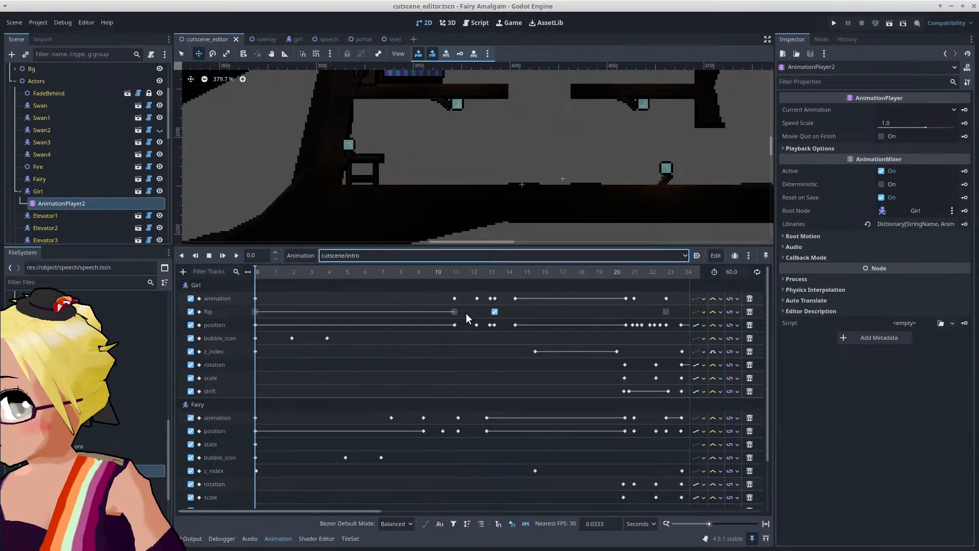
Step: Scrub the intro cutscene's playhead to 26.354 s, between the Girl's last two position keys
scroll(467, 313, down, 2)
scroll(467, 313, up, 2)
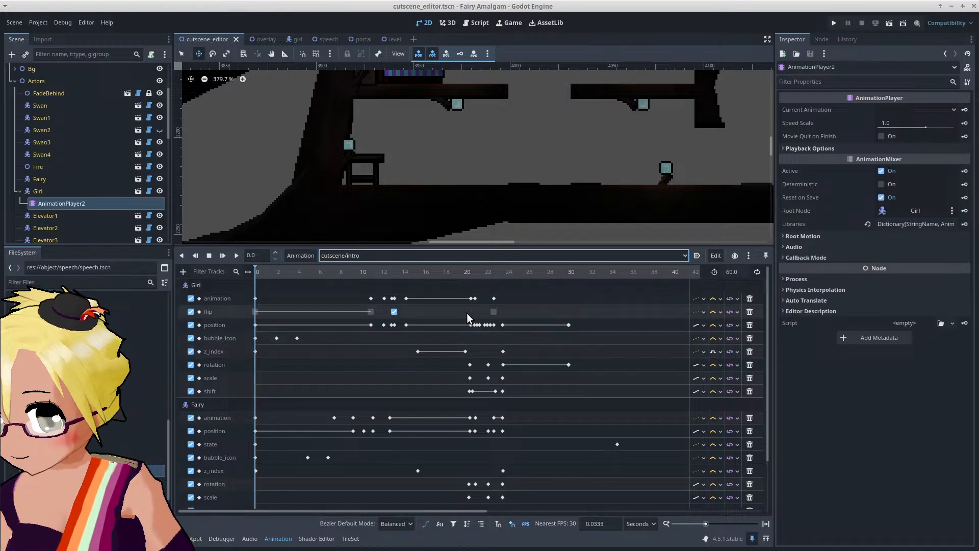
click(478, 273)
drag(481, 274, 528, 273)
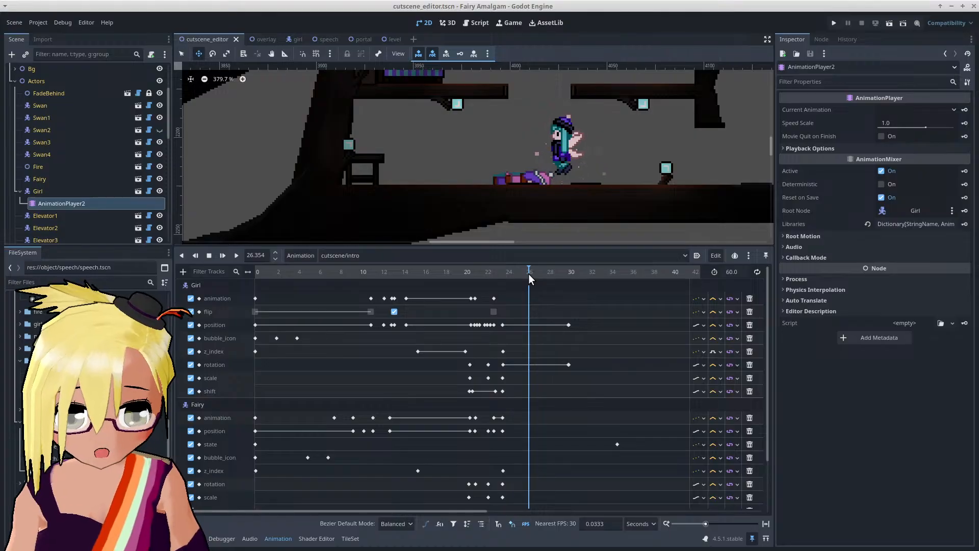
mouse_move(528, 273)
mouse_down()
mouse_move(508, 277)
mouse_move(529, 279)
mouse_up()
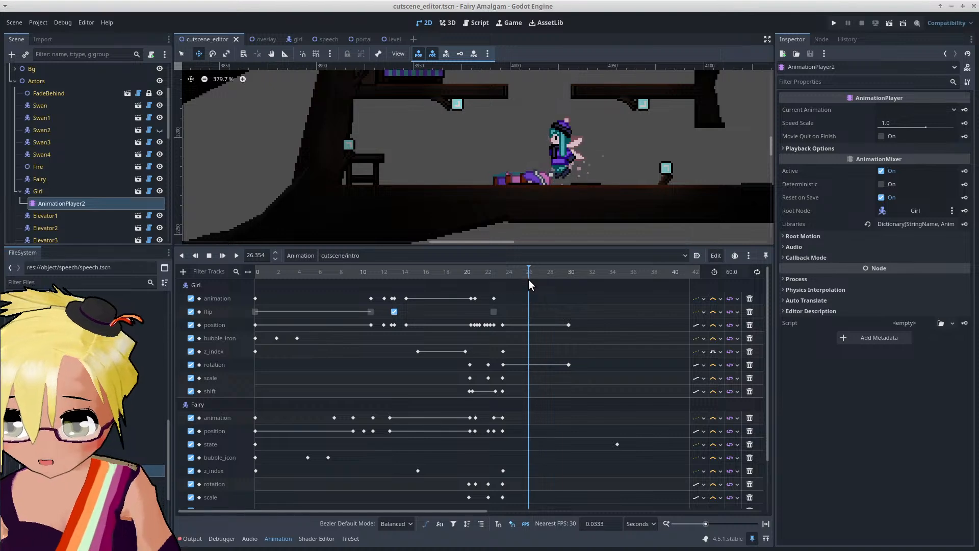
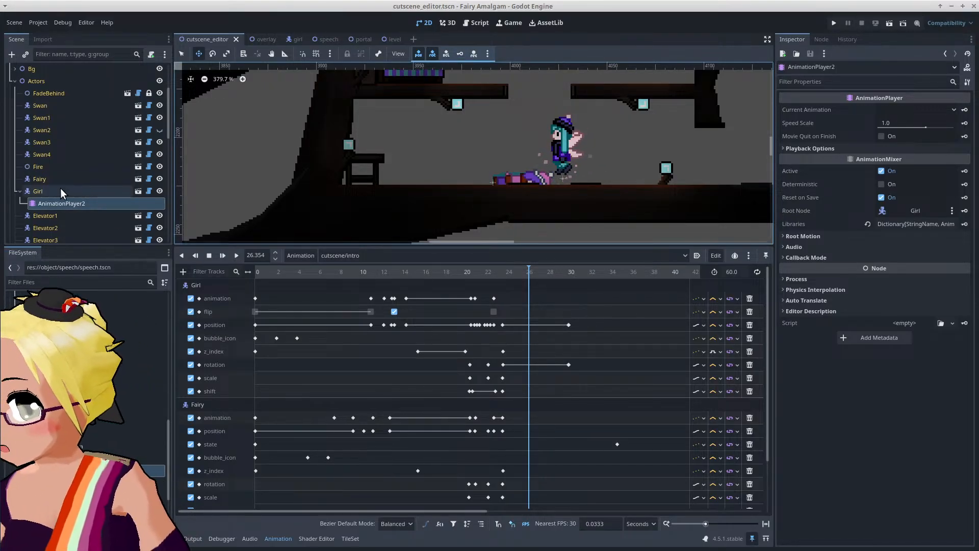
Step: Set the Girl's Bubble Icon to sweat at 32.489 s in the intro cutscene and insert a key for it
click(59, 187)
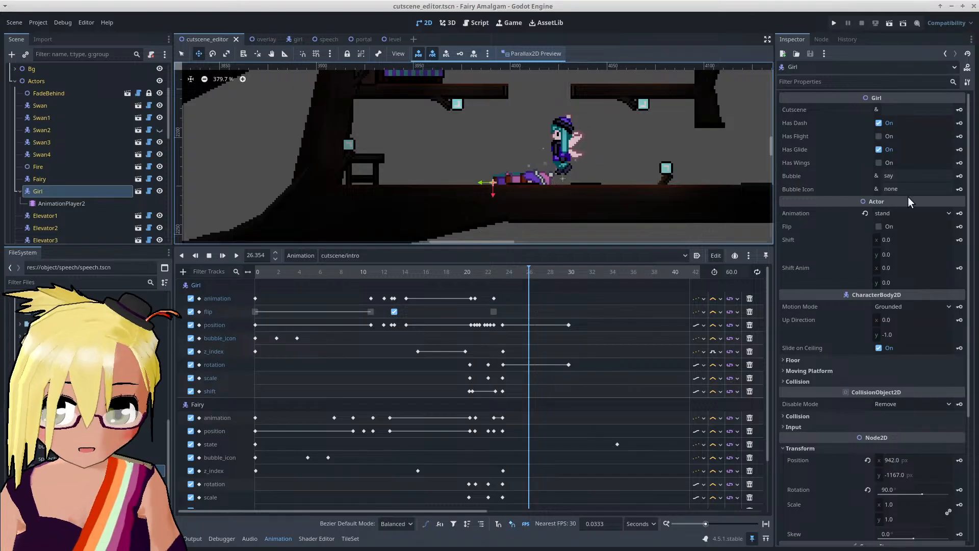
click(898, 188)
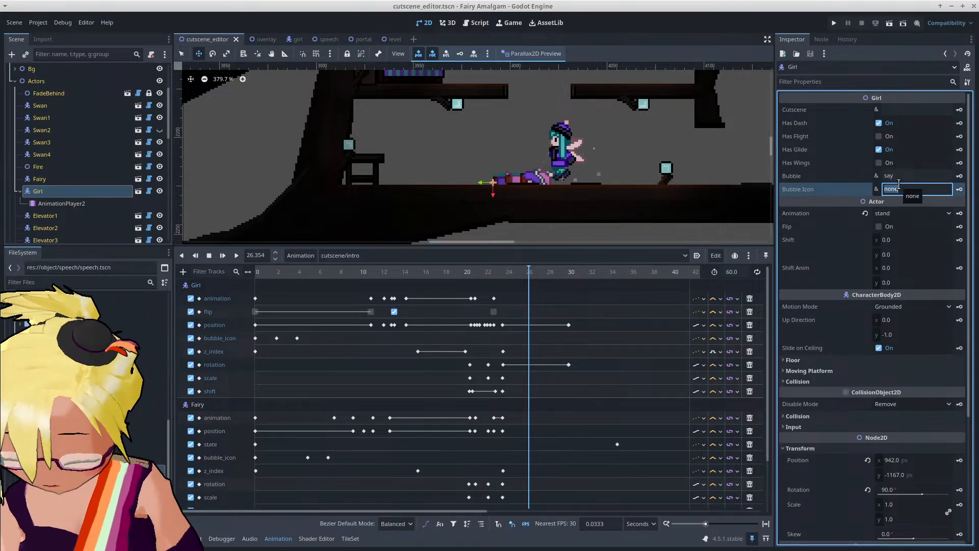
drag(567, 272, 593, 277)
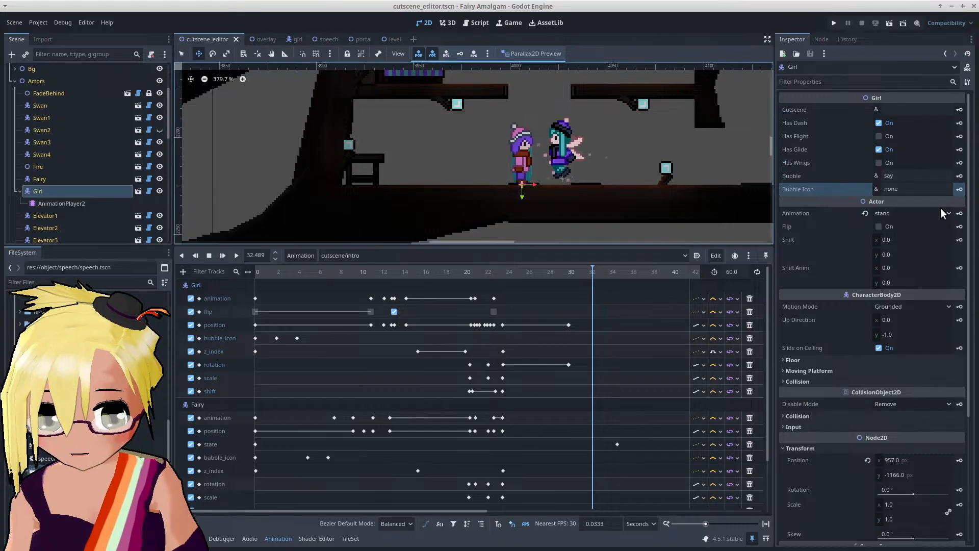
click(897, 189)
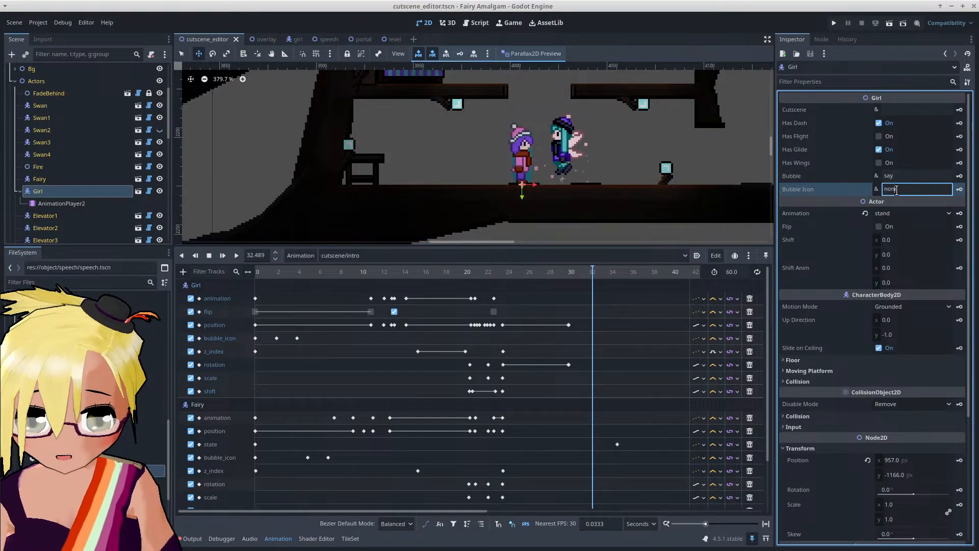
double_click(896, 189)
text(s)
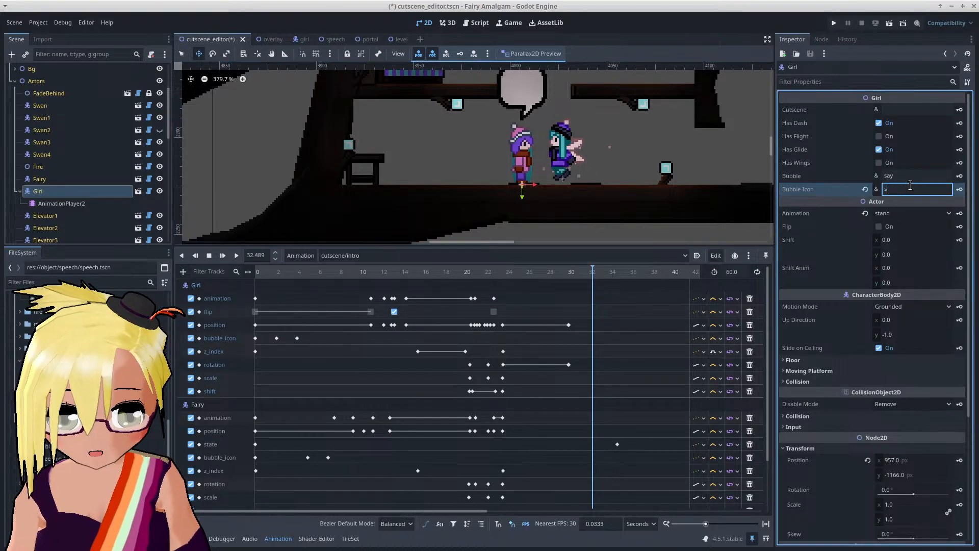
text(weat)
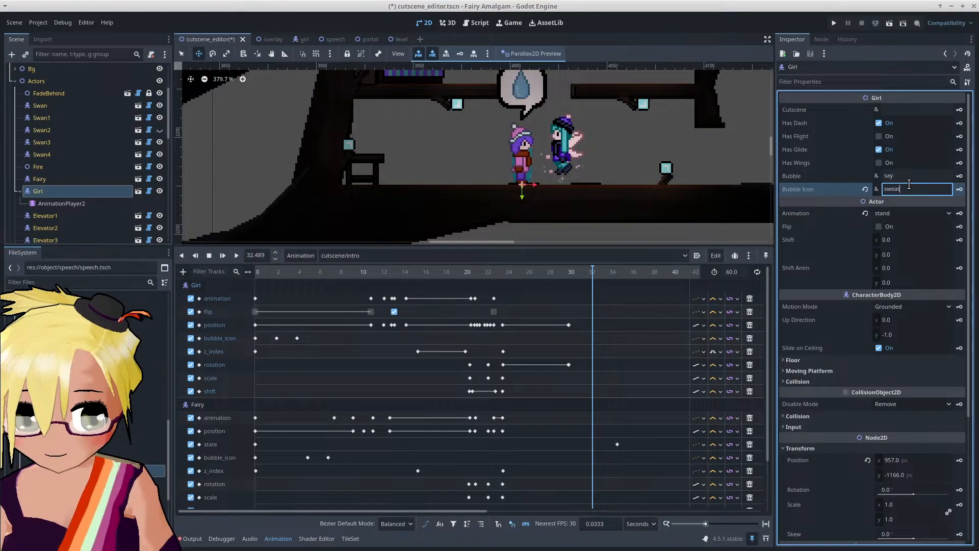
click(960, 189)
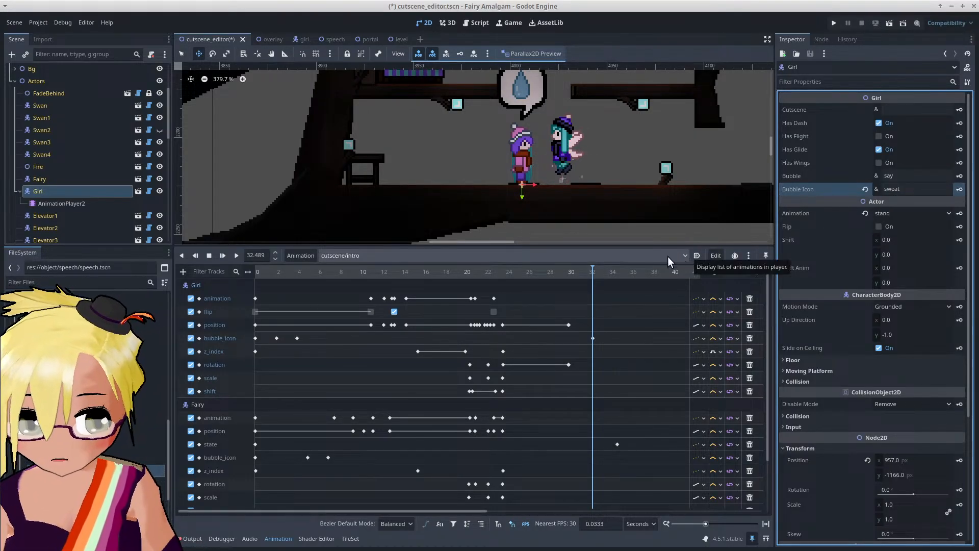
Step: Duplicate the Girl's sweat bubble_icon key at about 35.7 s on the same track
drag(568, 271, 600, 285)
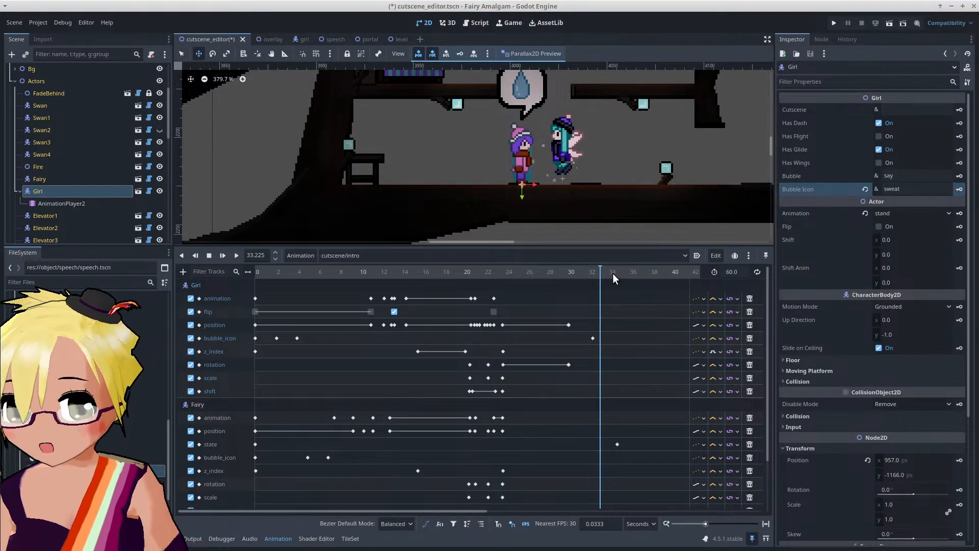
drag(564, 272, 596, 269)
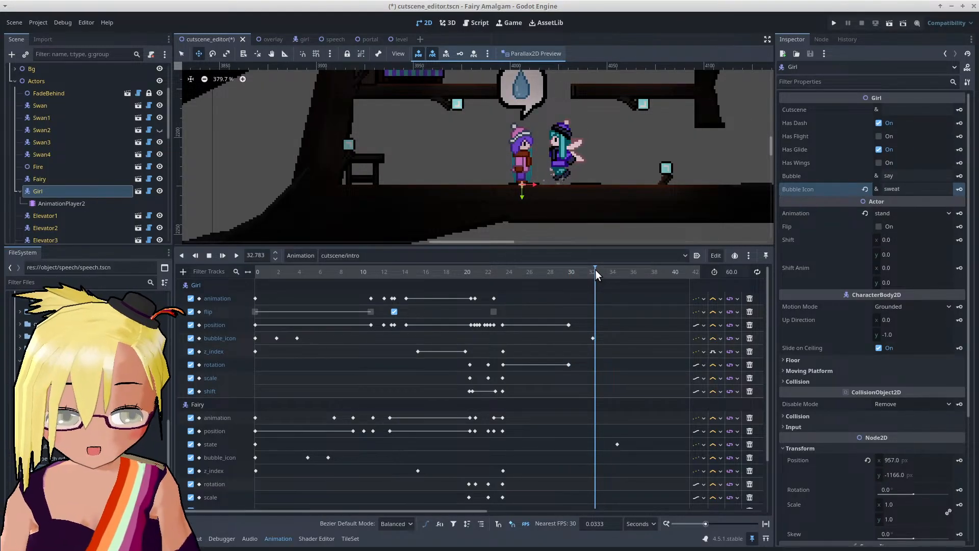
drag(595, 269, 626, 284)
click(592, 339)
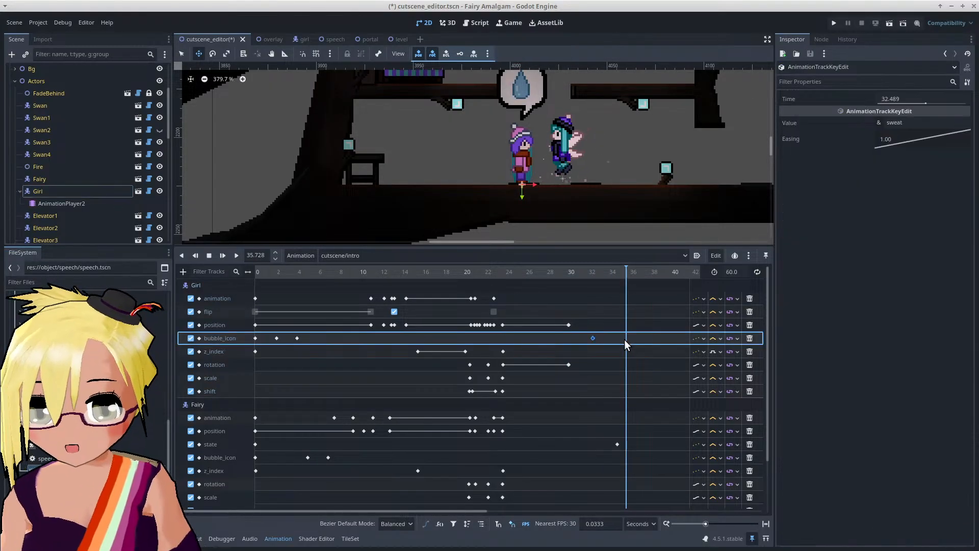
right_click(626, 337)
click(637, 361)
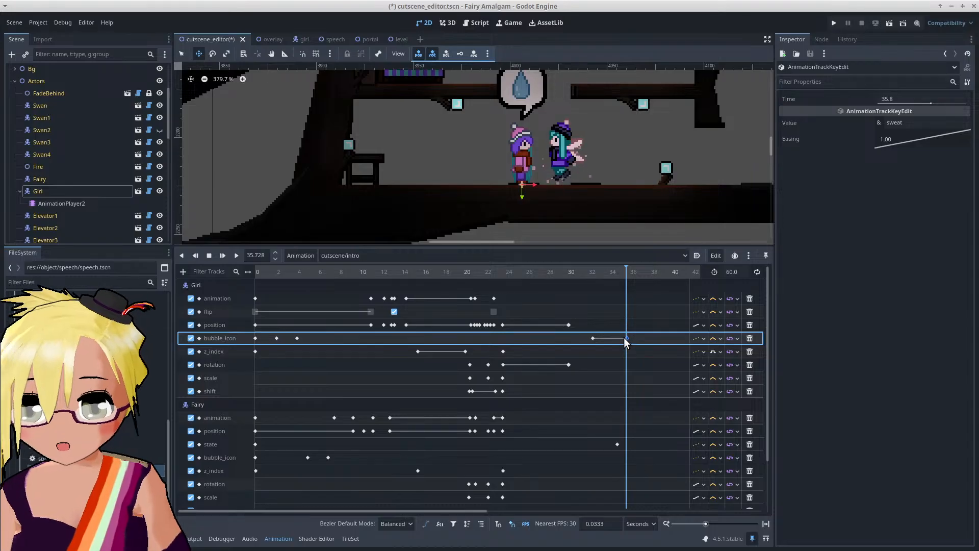
Step: Set the duplicated bubble_icon key's value to none and shift it to 36.4 s
click(903, 121)
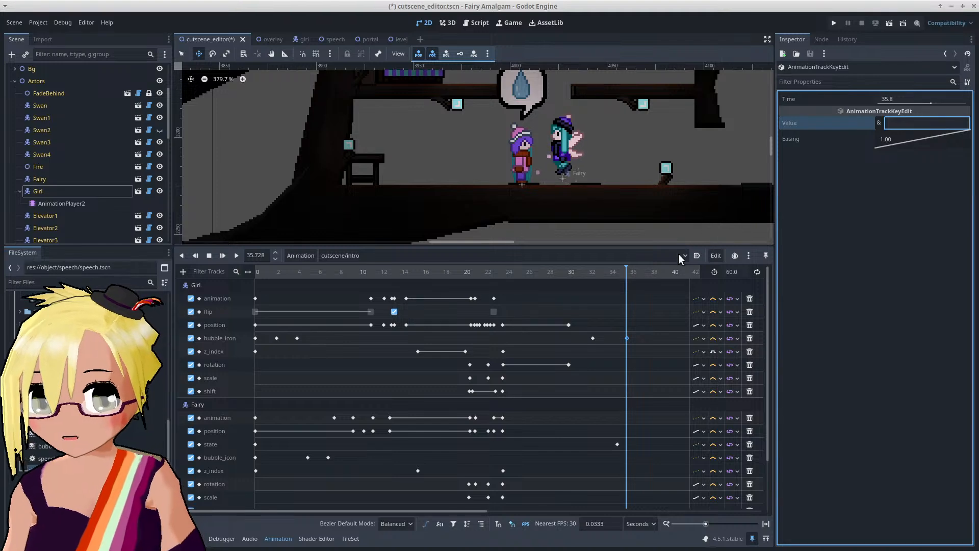
drag(626, 271, 635, 270)
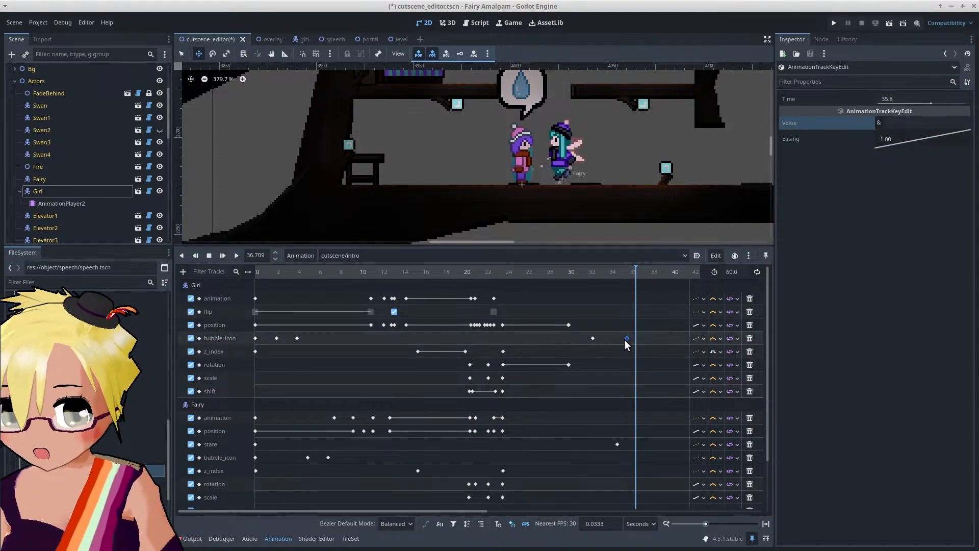
click(894, 121)
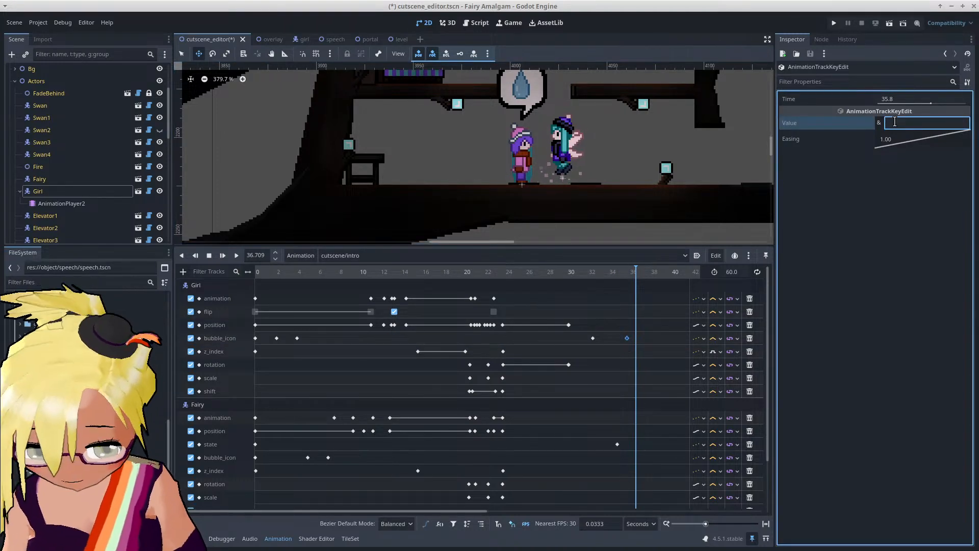
text(none)
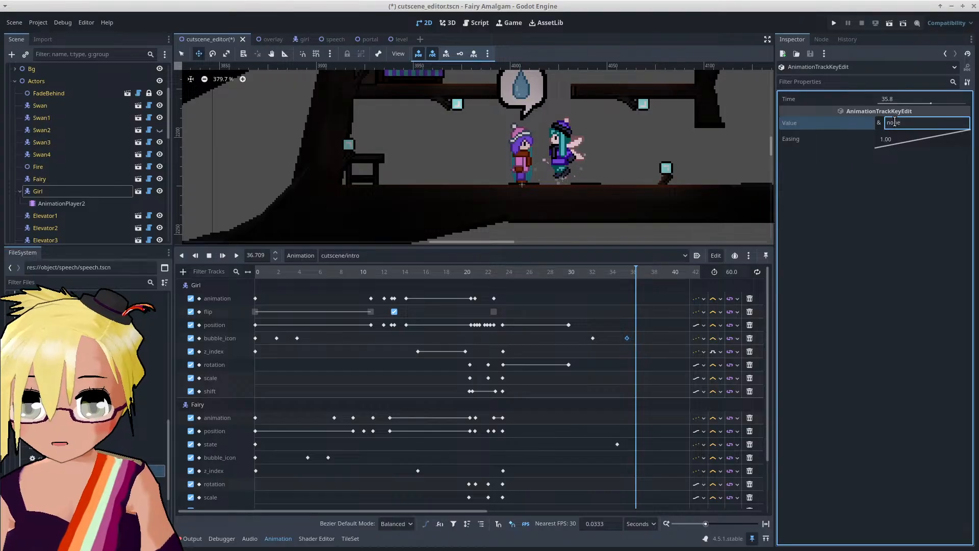
drag(624, 273, 640, 274)
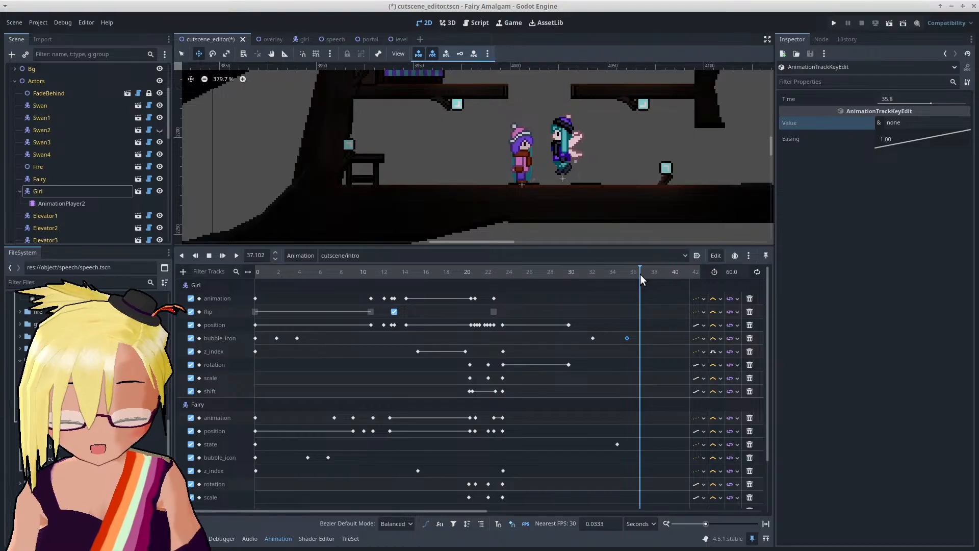
drag(588, 274, 620, 274)
drag(627, 338, 633, 338)
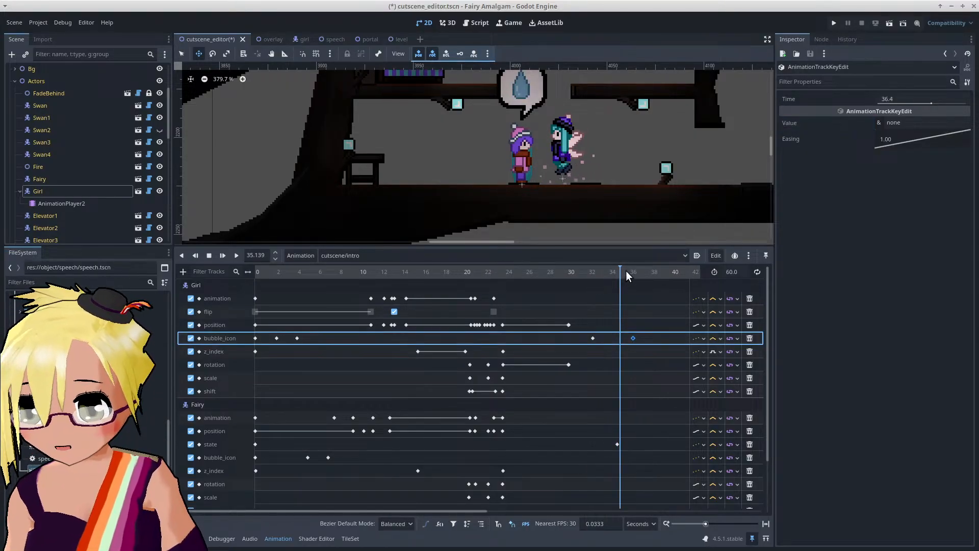
mouse_move(626, 270)
mouse_down()
mouse_move(643, 273)
mouse_move(584, 280)
mouse_move(636, 287)
mouse_up()
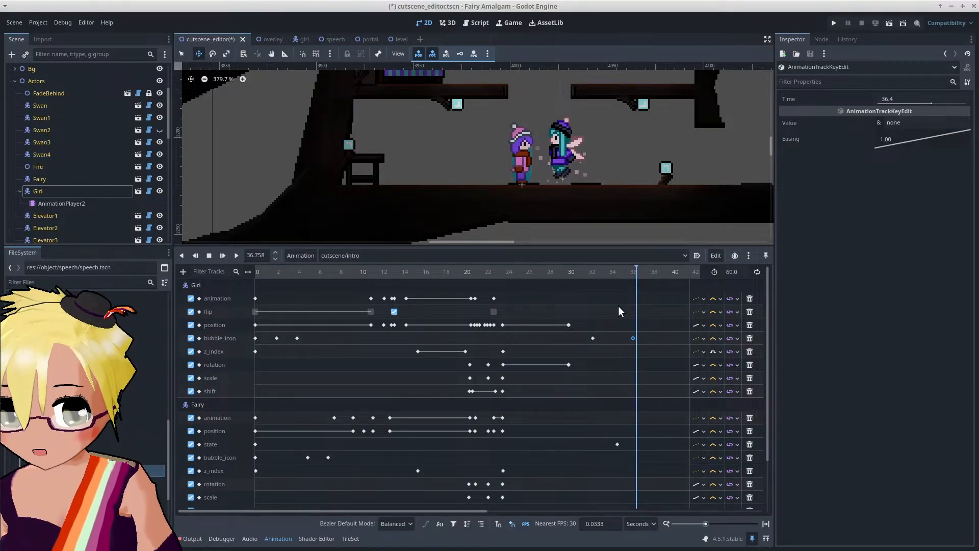
Step: Scrub the intro cutscene around the Girl's sweat bubble keys and on to about 40 s to review the timing
click(474, 508)
drag(488, 509, 527, 513)
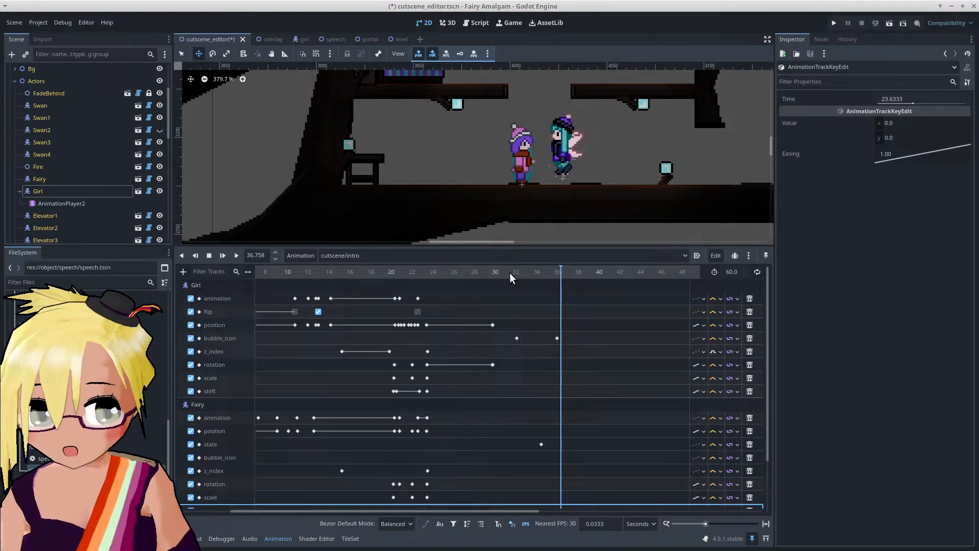
drag(506, 275, 598, 283)
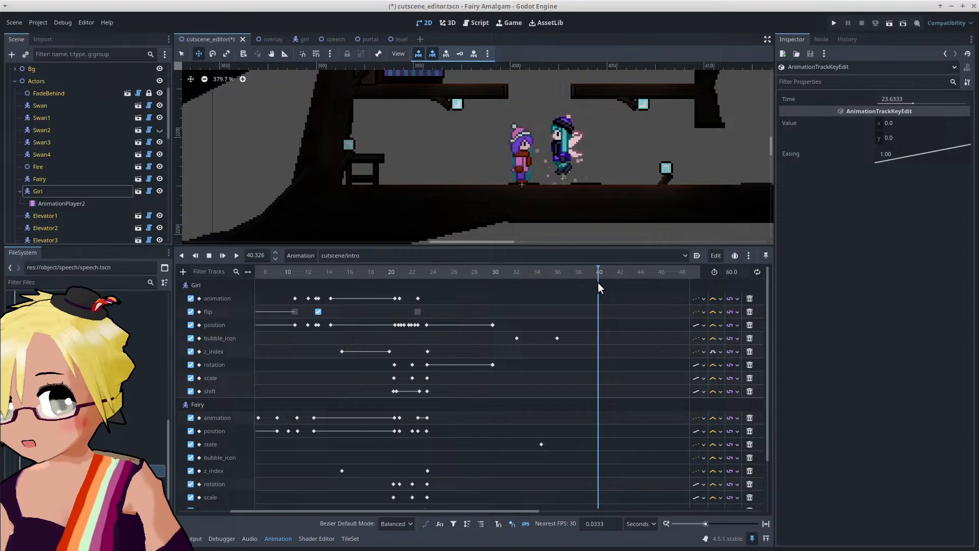
drag(508, 271, 570, 275)
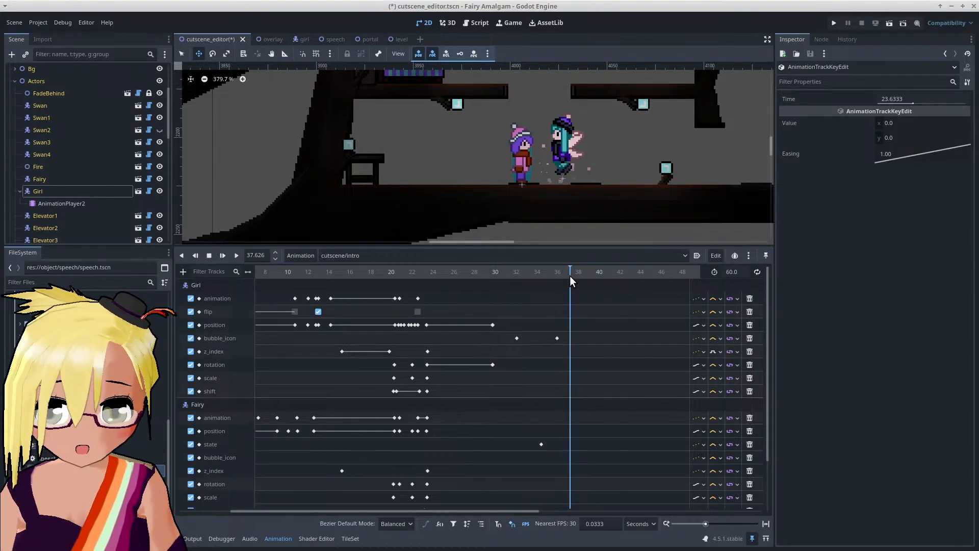
drag(571, 275, 577, 276)
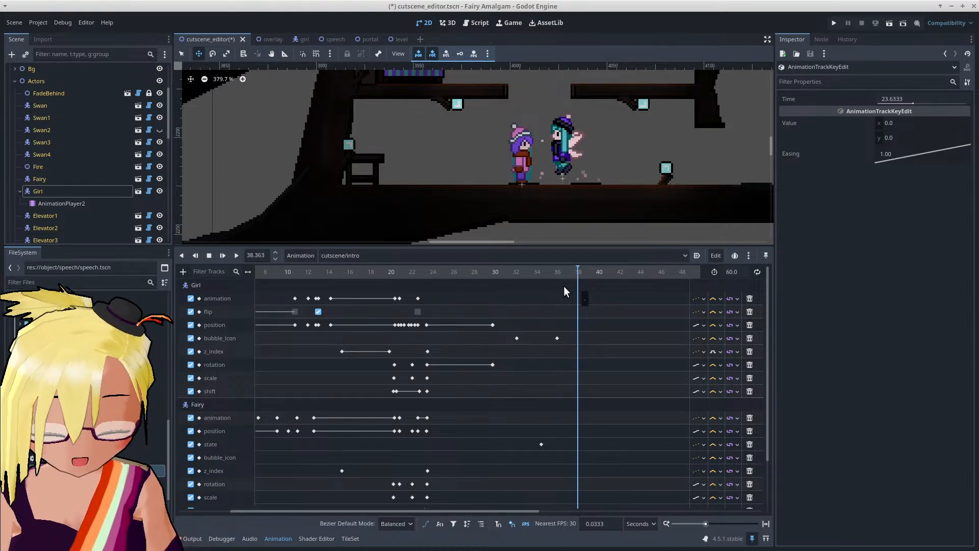
drag(504, 270, 579, 289)
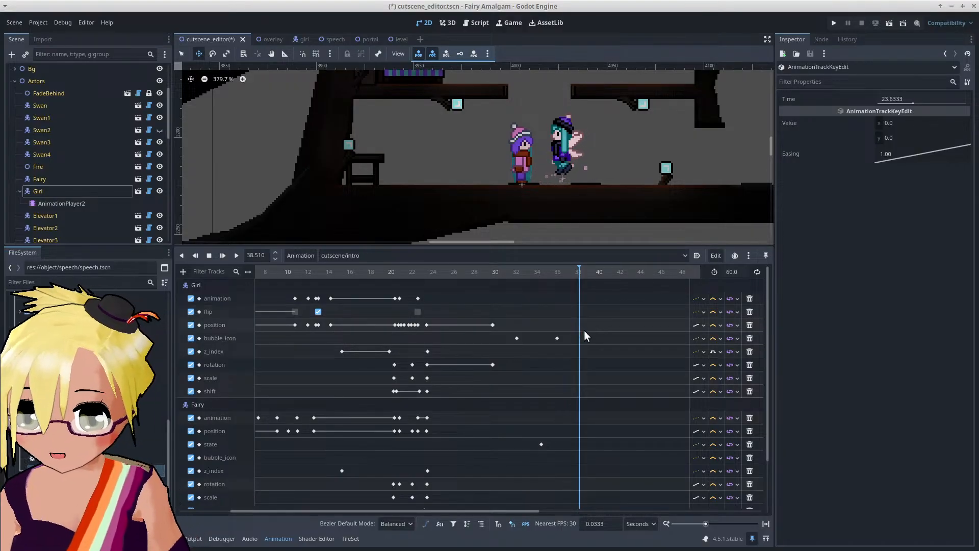
Step: Align the Girl's sweat bubble_icon key to about 32.2 s and her following none key to about 36.3 s
ctrl+scroll(583, 330, up, 3)
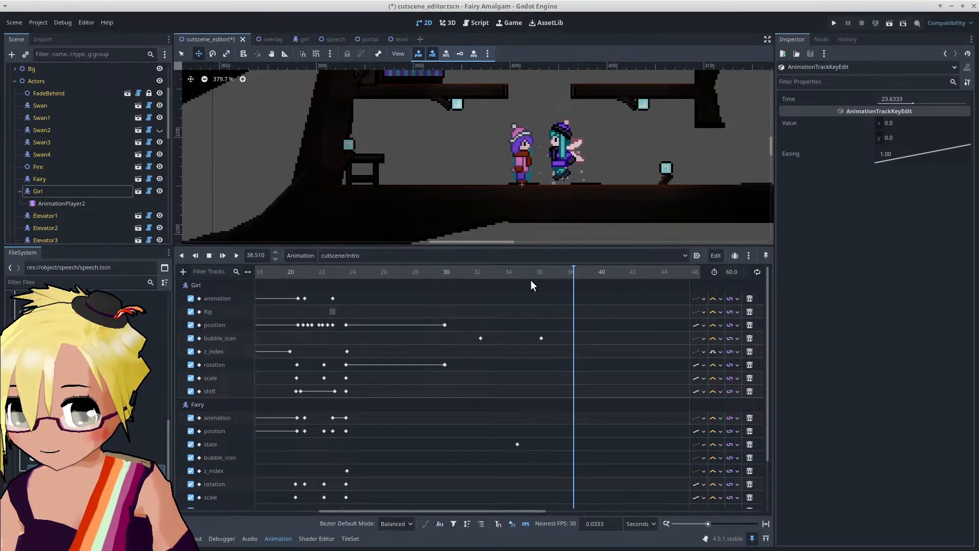
click(476, 271)
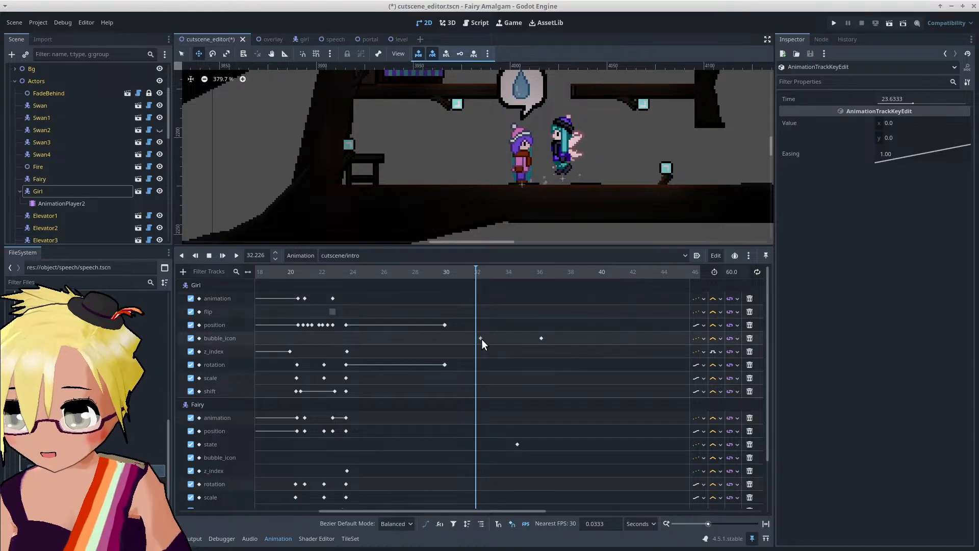
click(477, 338)
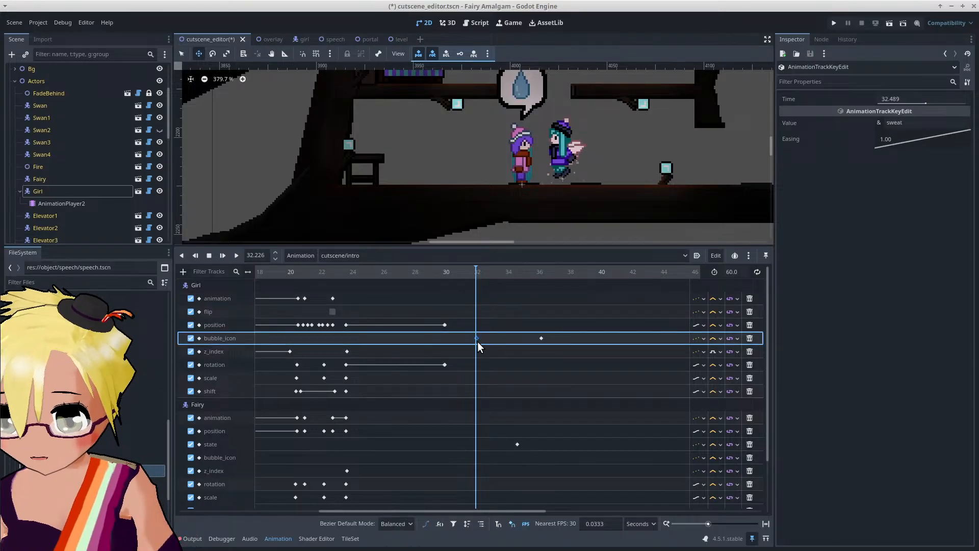
click(540, 272)
click(540, 272)
click(540, 338)
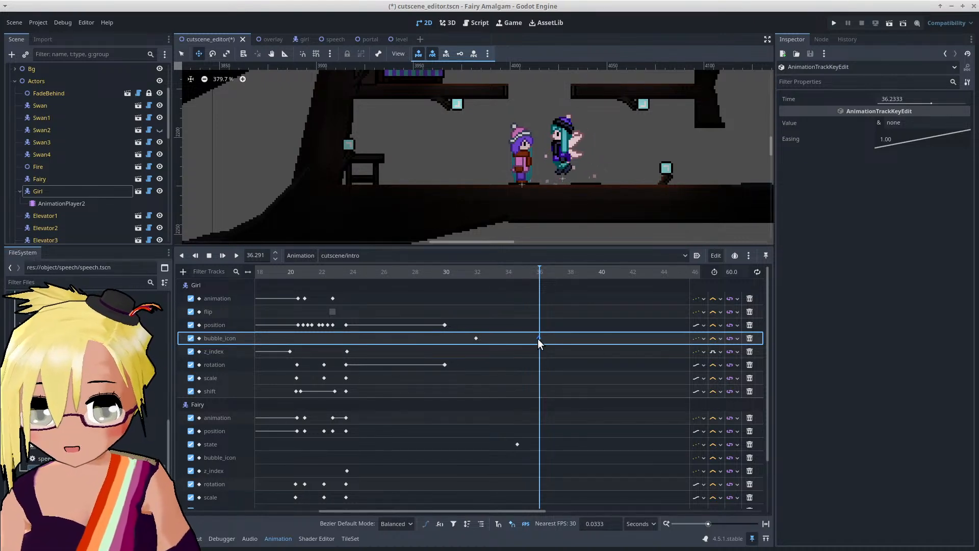
right_click(539, 339)
key(Escape)
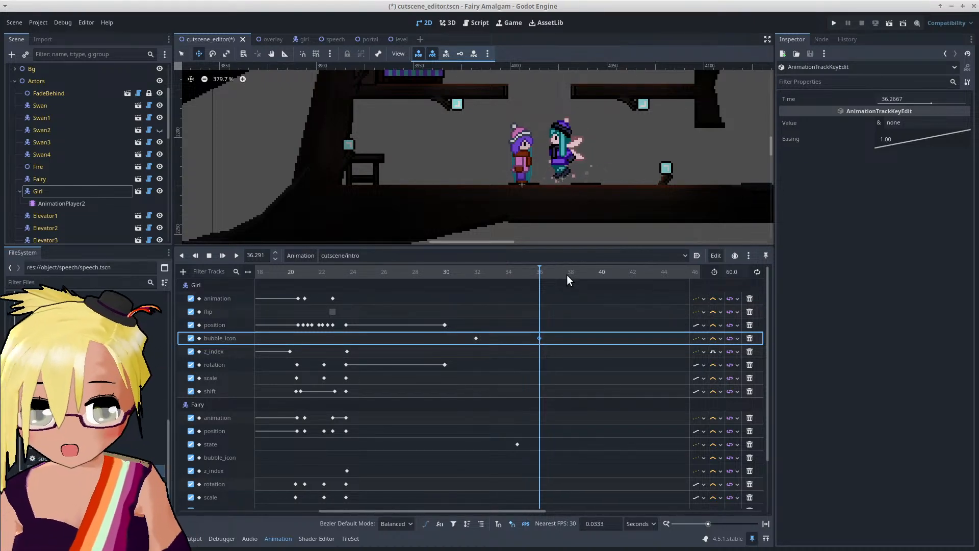
Step: Place the playhead at about 38.3 s, open the Fairy's Bubble Icon value for editing, and save the scene
click(570, 271)
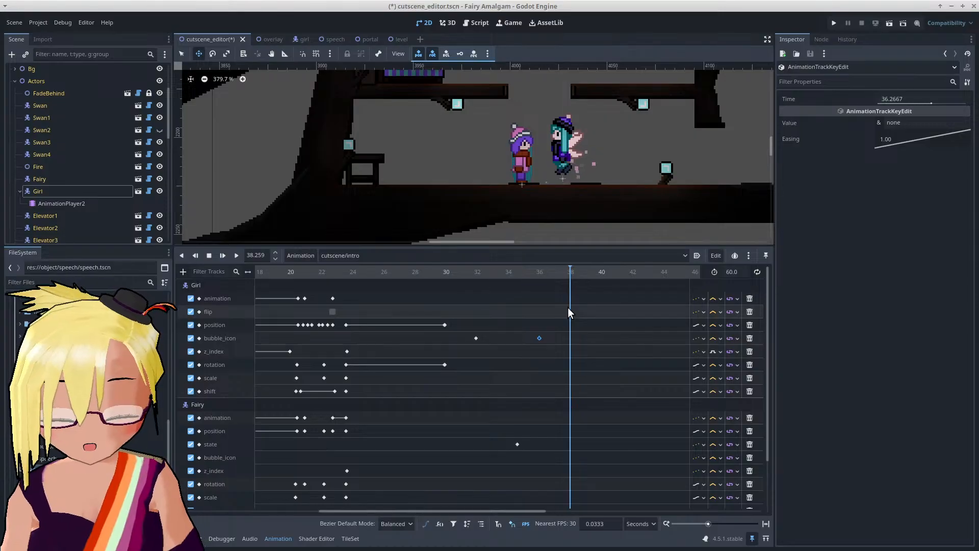
mouse_move(541, 339)
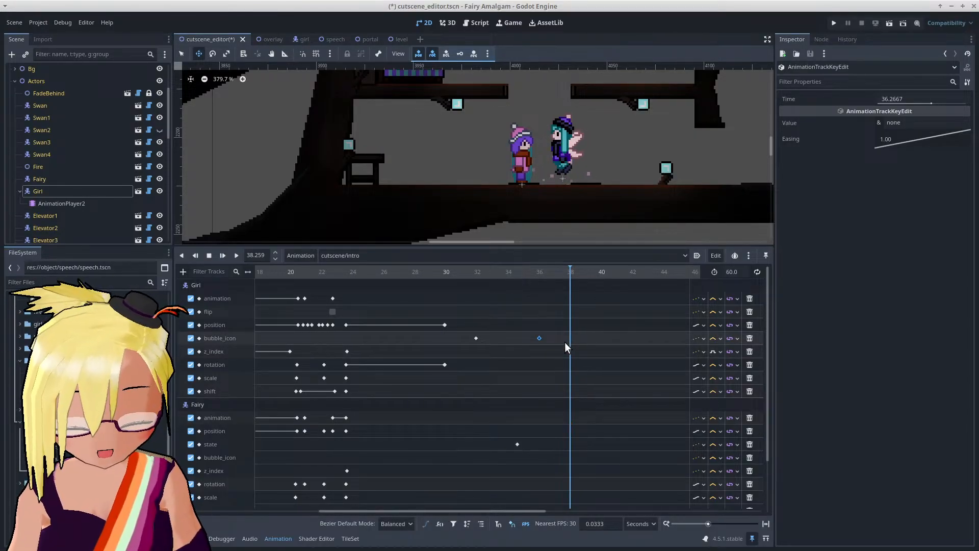
scroll(569, 356, down, 4)
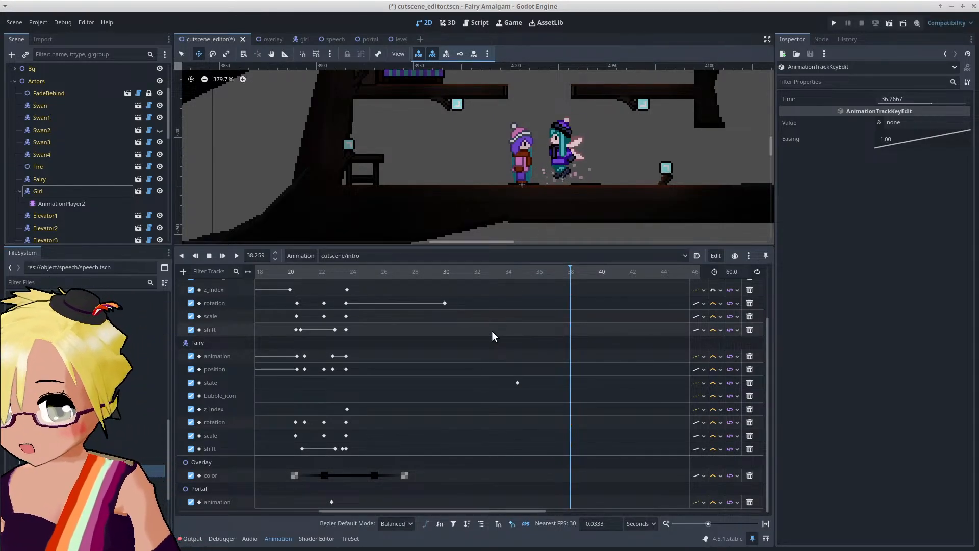
scroll(555, 342, up, 3)
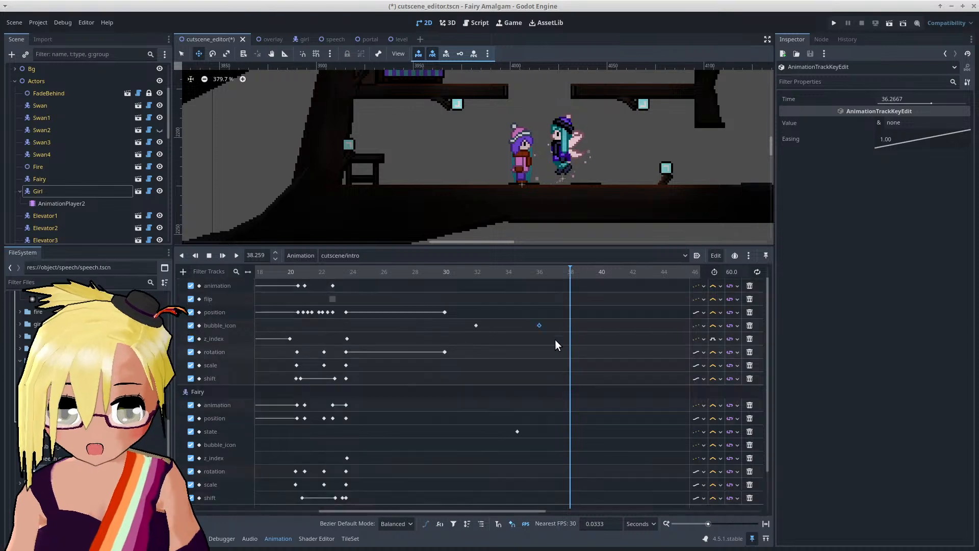
scroll(580, 360, up, 1)
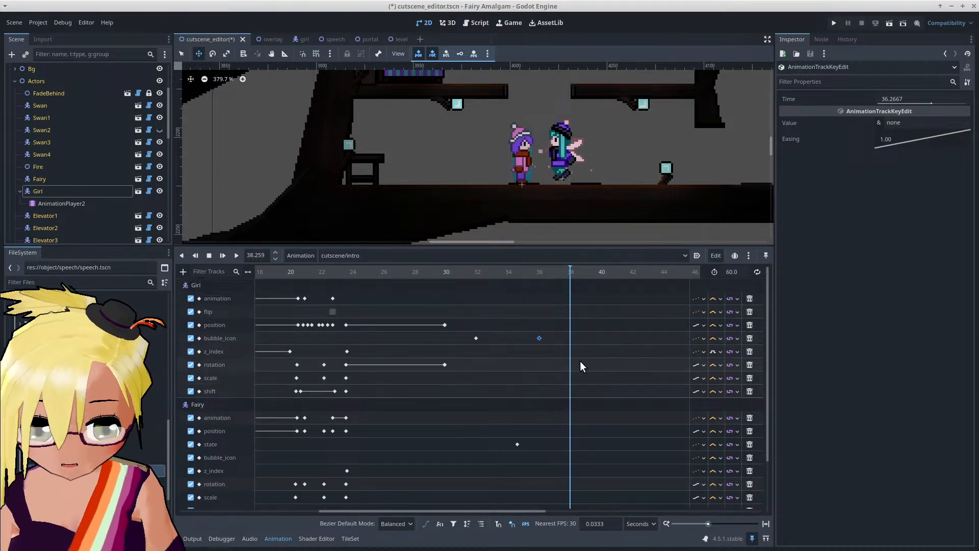
click(68, 178)
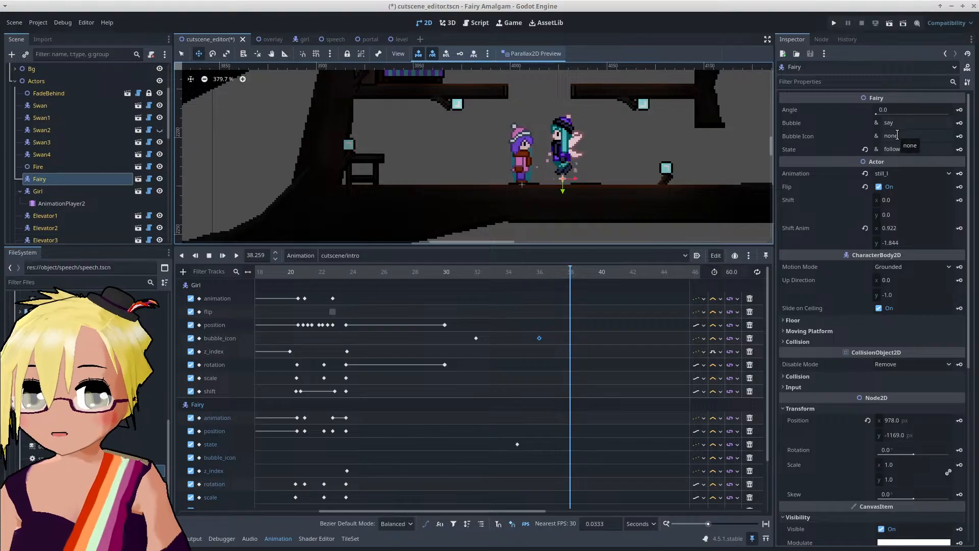
click(899, 135)
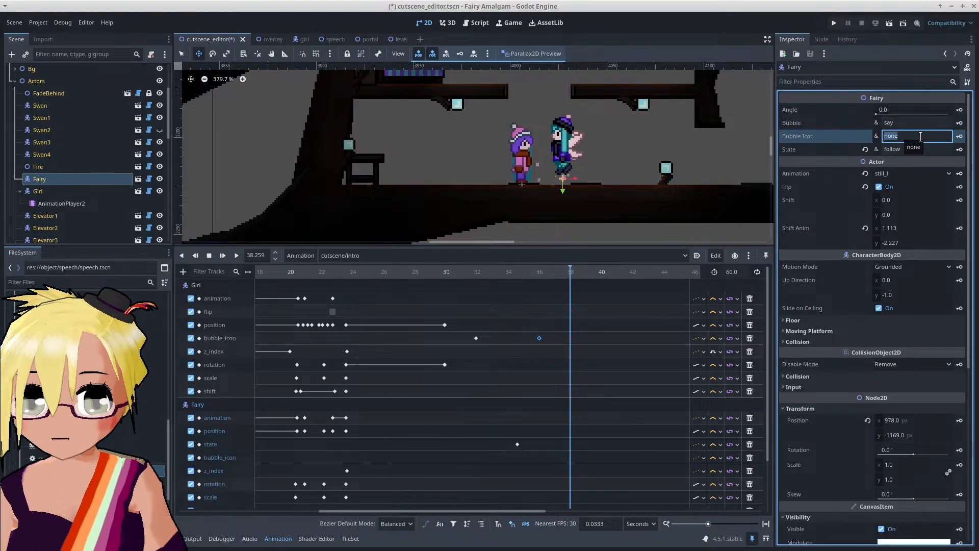
click(911, 137)
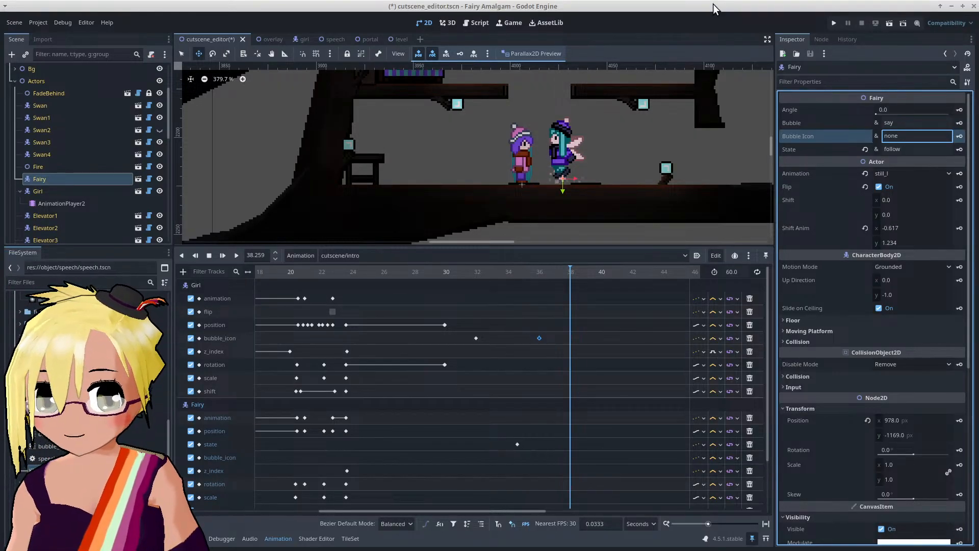
key(ctrl+s)
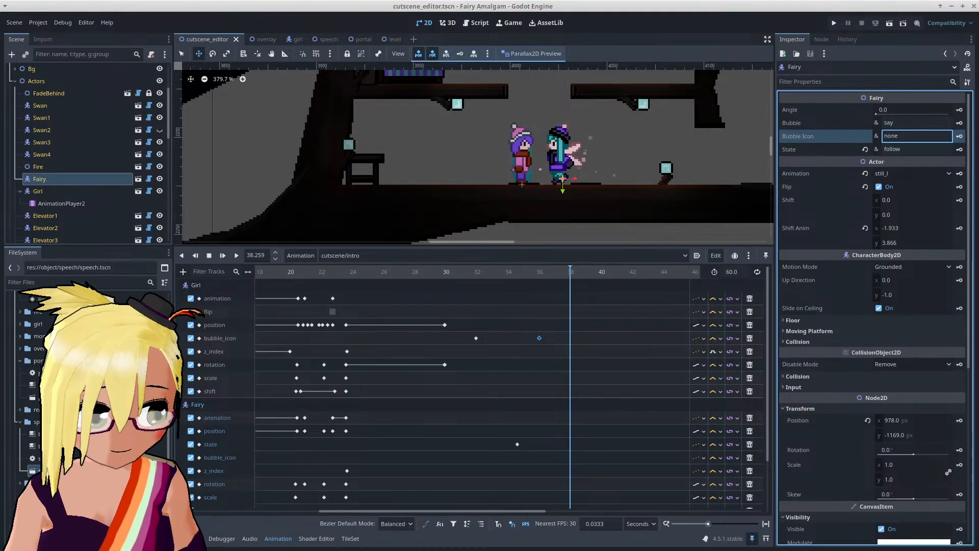
Step: Switch to Krita, hide the layers above sweat in bubble_icons.ora, and duplicate the sweat layer as snowflake
key(alt+Tab)
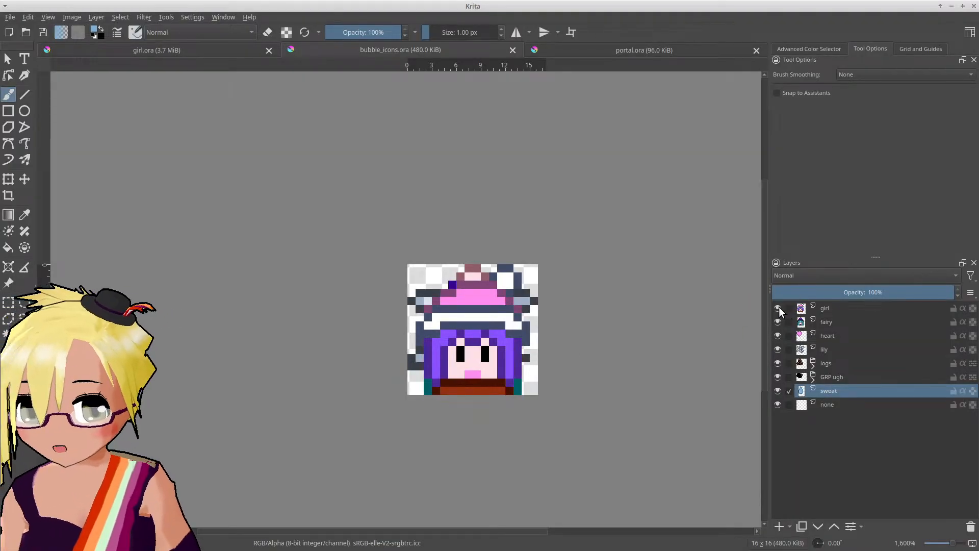
drag(776, 309, 773, 385)
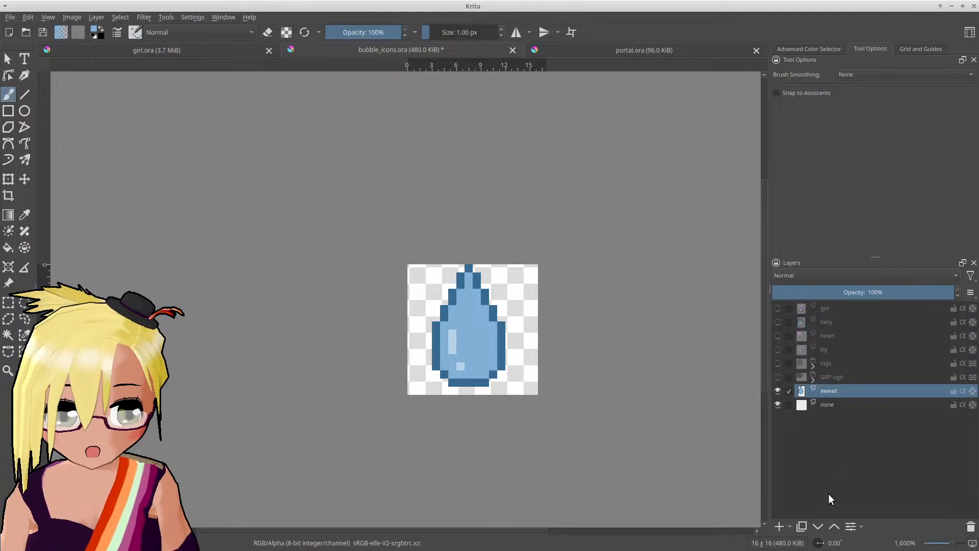
click(801, 526)
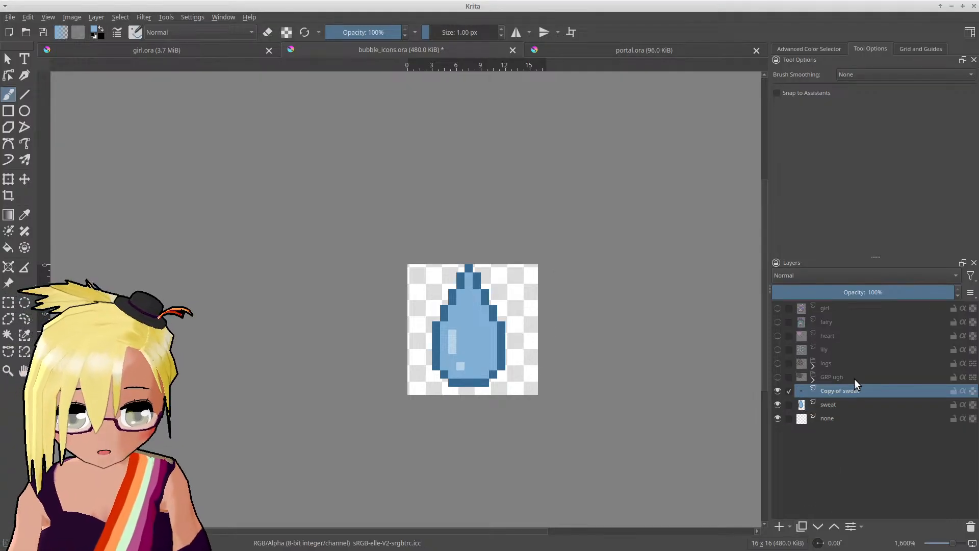
double_click(823, 392)
text(snowflake)
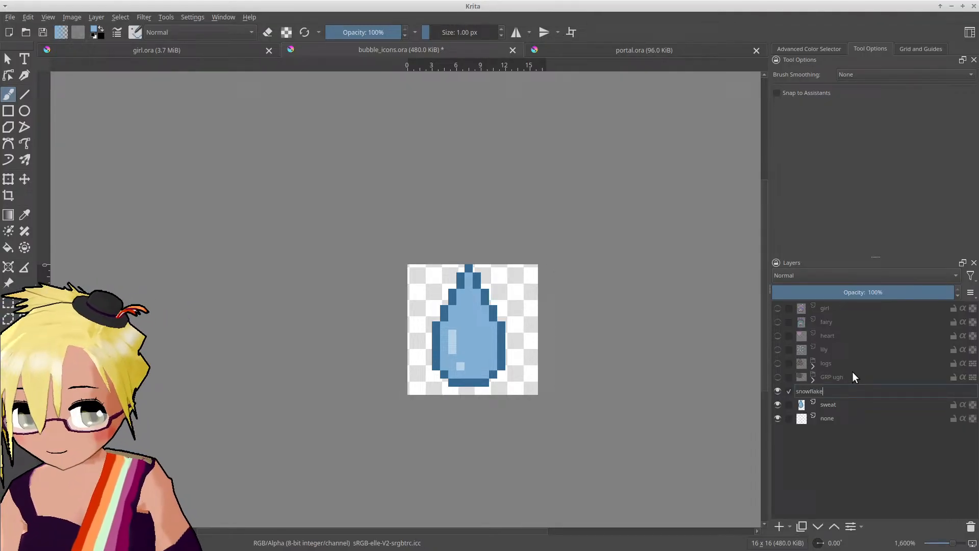
key(Return)
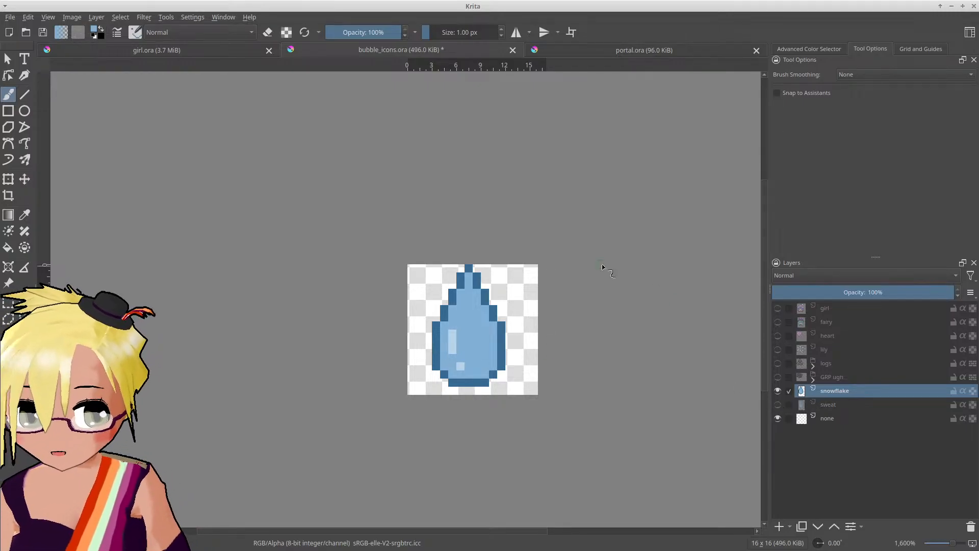
Step: Clear the copied drop from the snowflake layer to leave an empty 16 x 16 canvas
middle_drag(551, 284, 520, 286)
key(Delete)
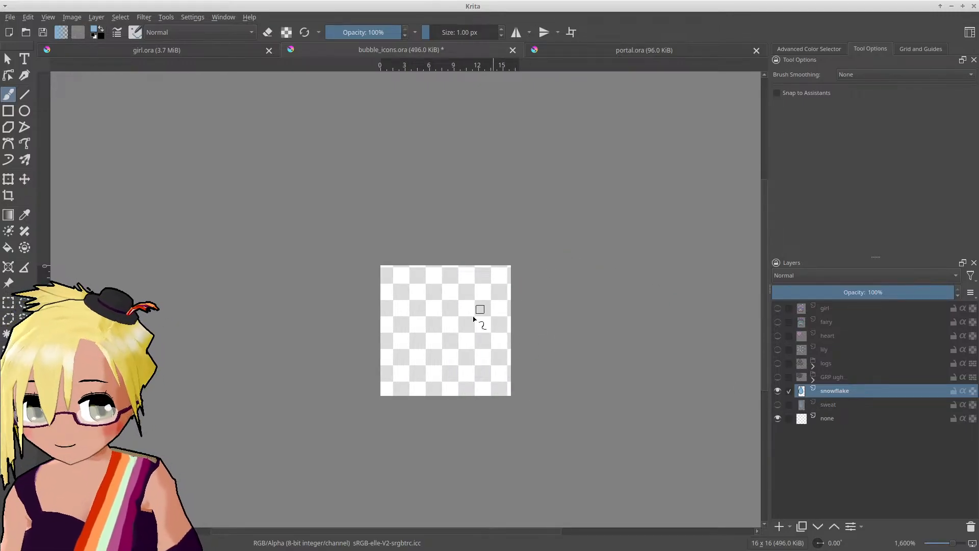
scroll(433, 338, up, 1)
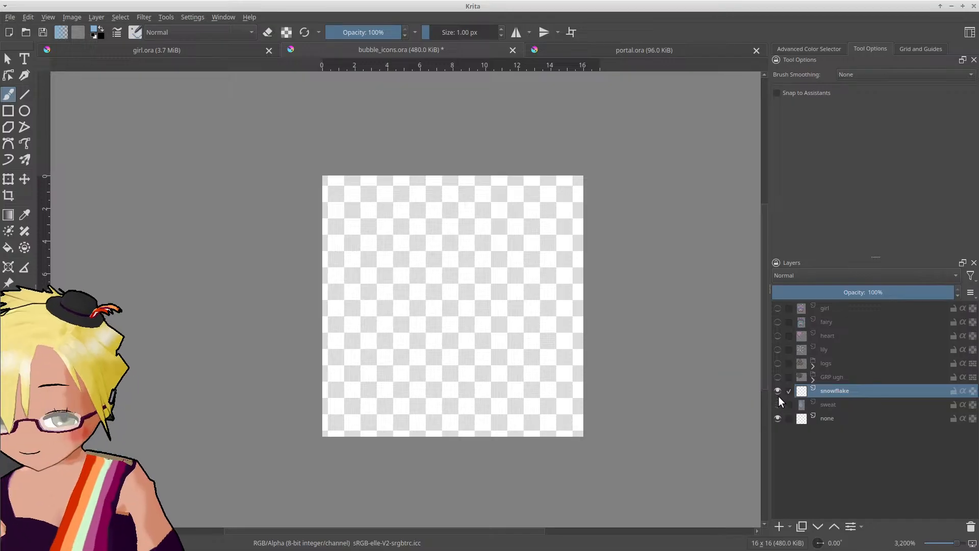
Step: Pick the dark blue outline colour from the sweat layer, then show snowflake again with sweat hidden
click(778, 404)
click(777, 391)
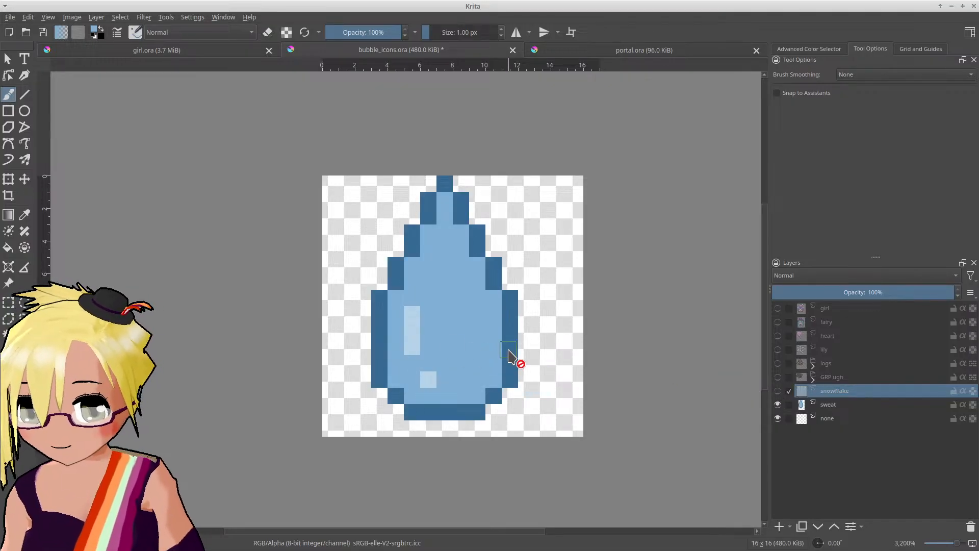
click(778, 391)
click(778, 404)
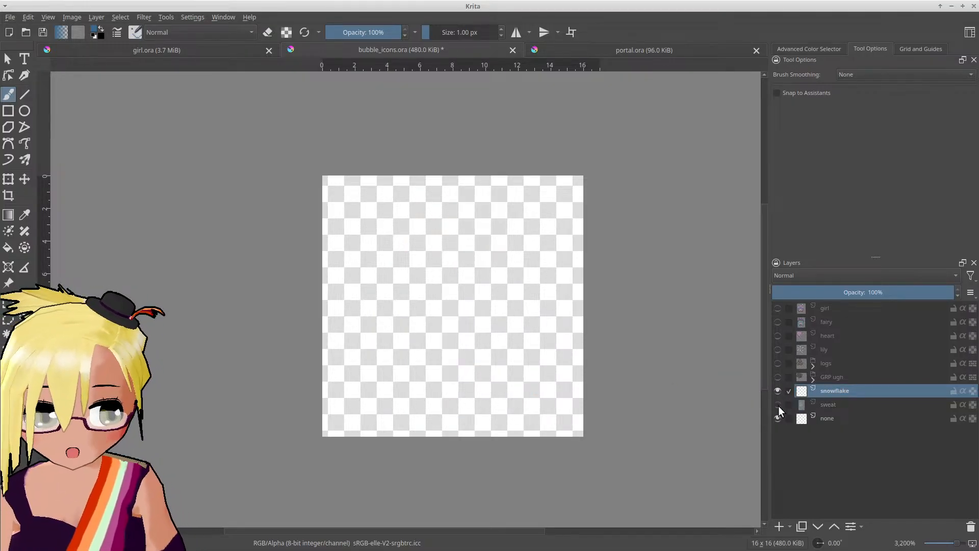
Step: Paint the dark blue base of the snowflake's bottom arm, with a notched row and a single-pixel tip
scroll(440, 377, up, 1)
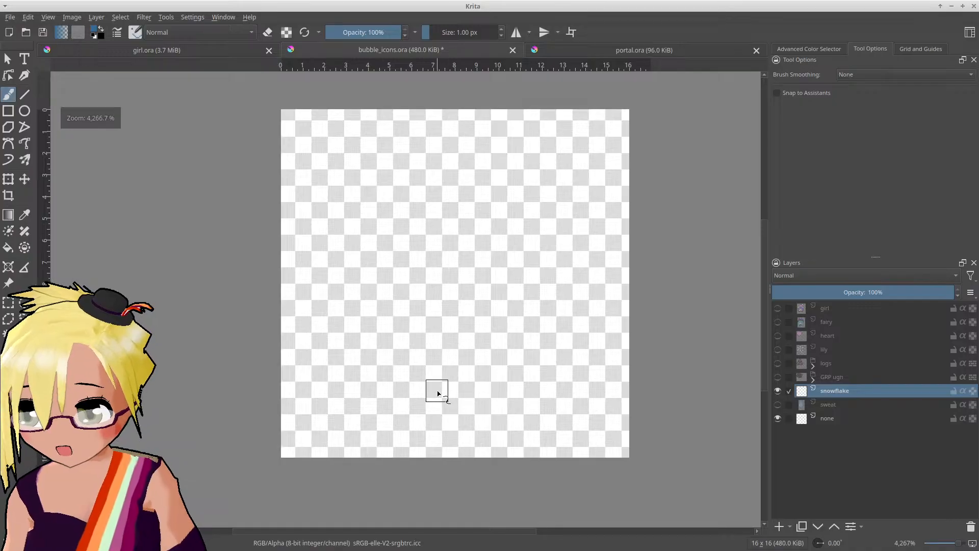
drag(436, 405, 458, 420)
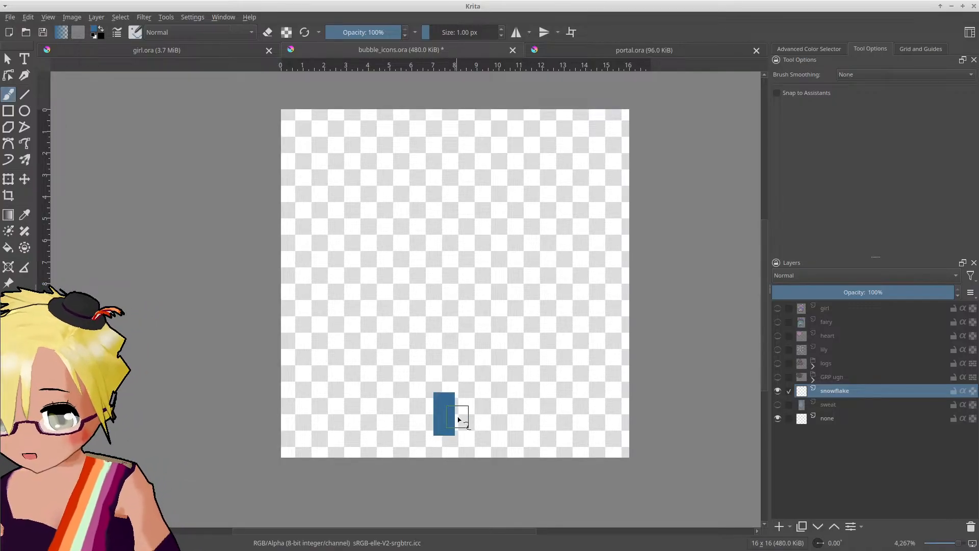
key(ctrl+z)
click(462, 423)
click(486, 401)
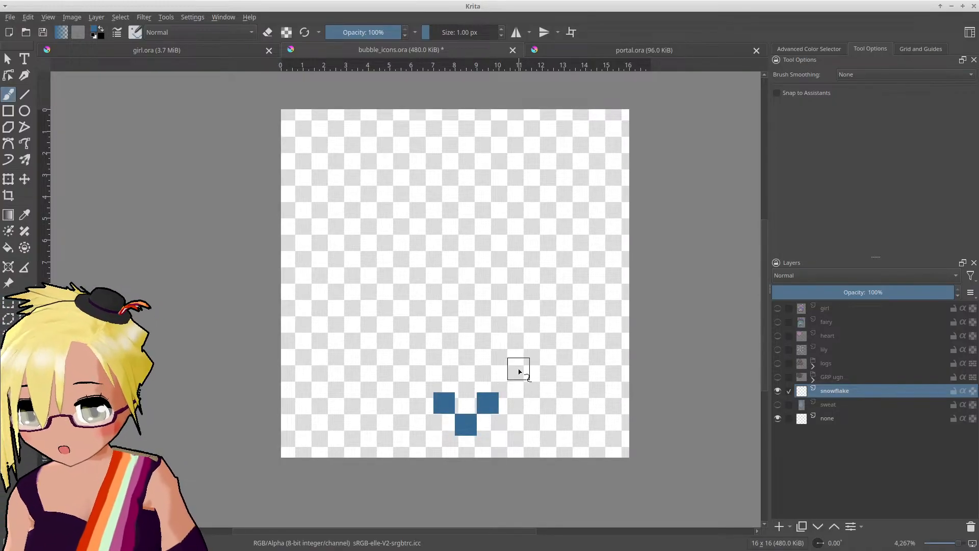
click(517, 419)
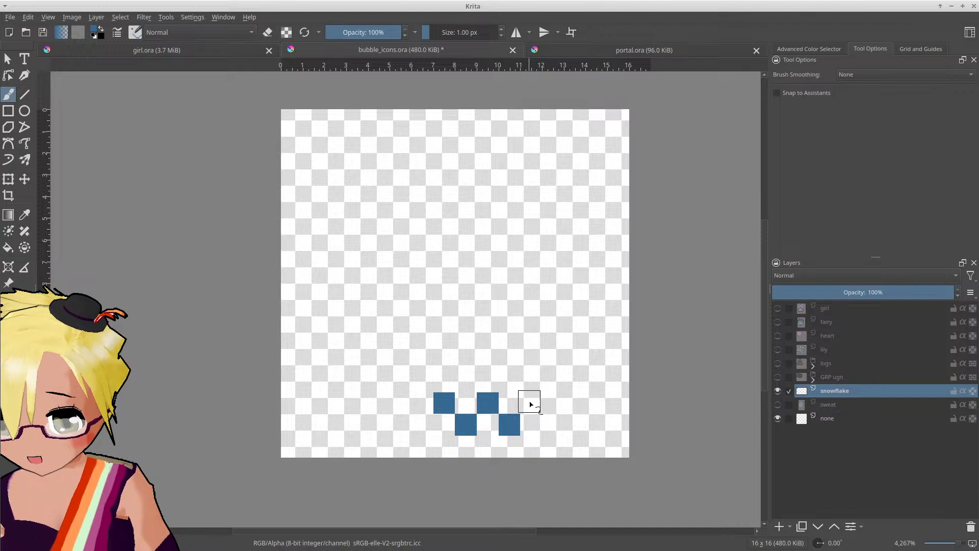
mouse_move(417, 429)
mouse_down()
mouse_move(452, 438)
mouse_move(502, 426)
mouse_up()
Step: Paint mirrored three-pixel dark blue diagonals on both sides of the bottom arm, rising toward the centre
click(400, 403)
click(422, 381)
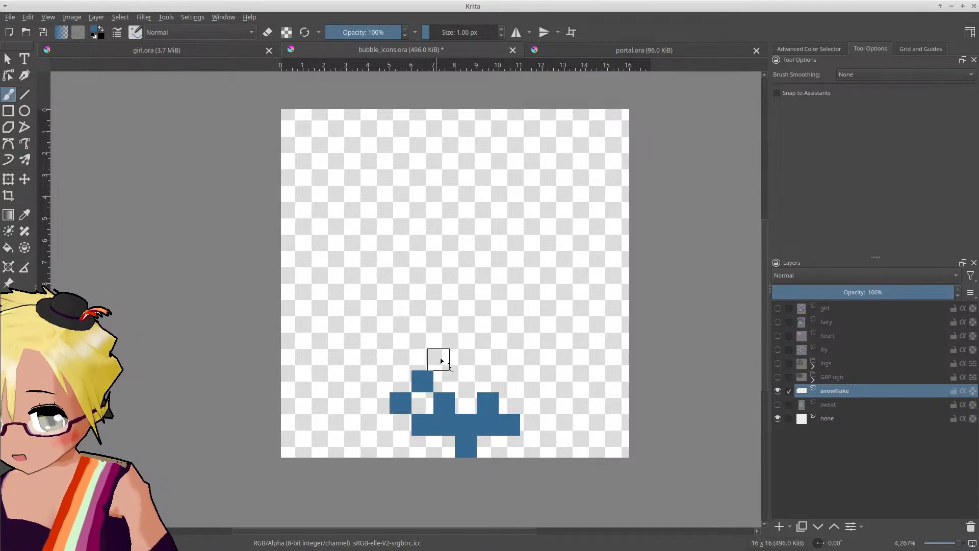
click(444, 359)
click(531, 403)
click(509, 381)
click(488, 359)
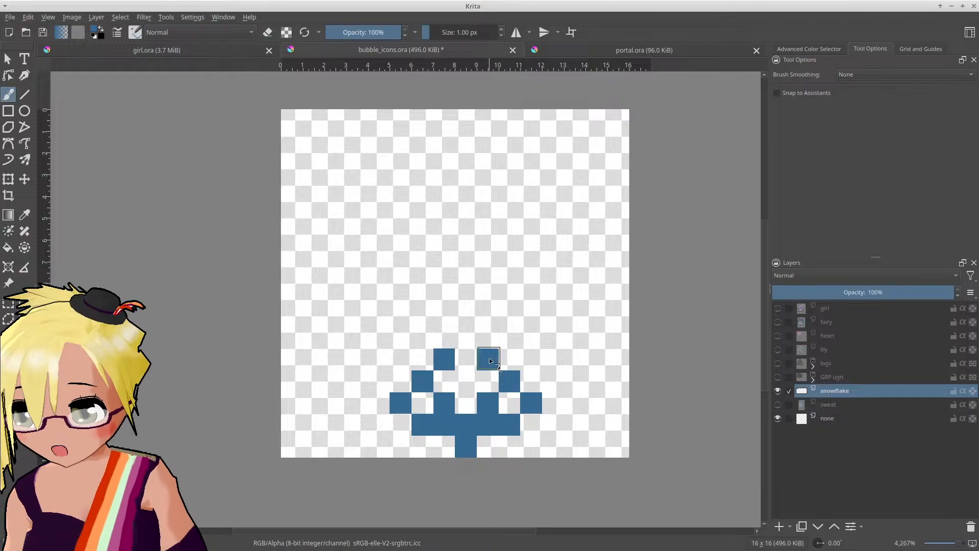
Step: Pick the light blue from the sweat layer and fill the inside of the snowflake's bottom arm with it
click(782, 405)
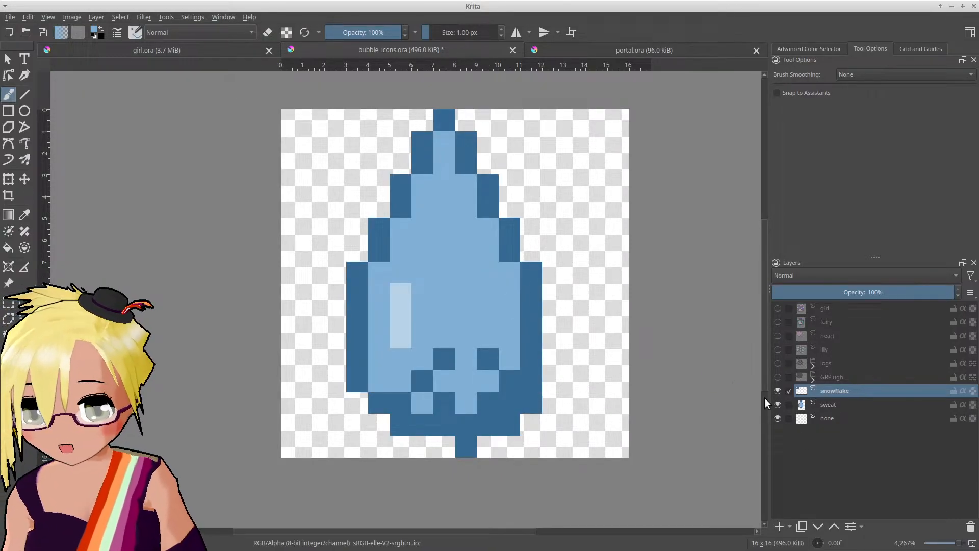
click(777, 390)
click(777, 404)
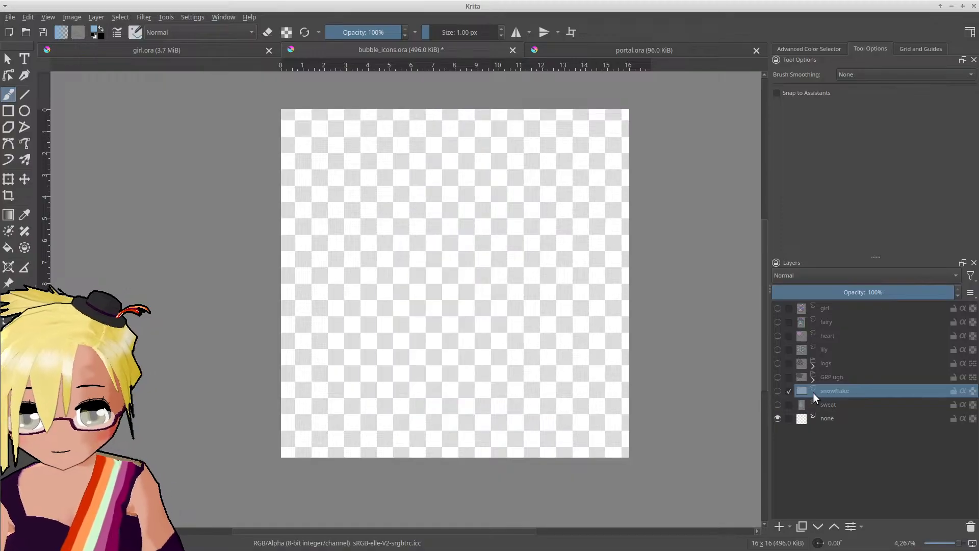
click(778, 391)
mouse_move(466, 358)
mouse_down()
mouse_move(466, 426)
mouse_move(442, 382)
mouse_up()
click(427, 401)
click(483, 378)
click(516, 398)
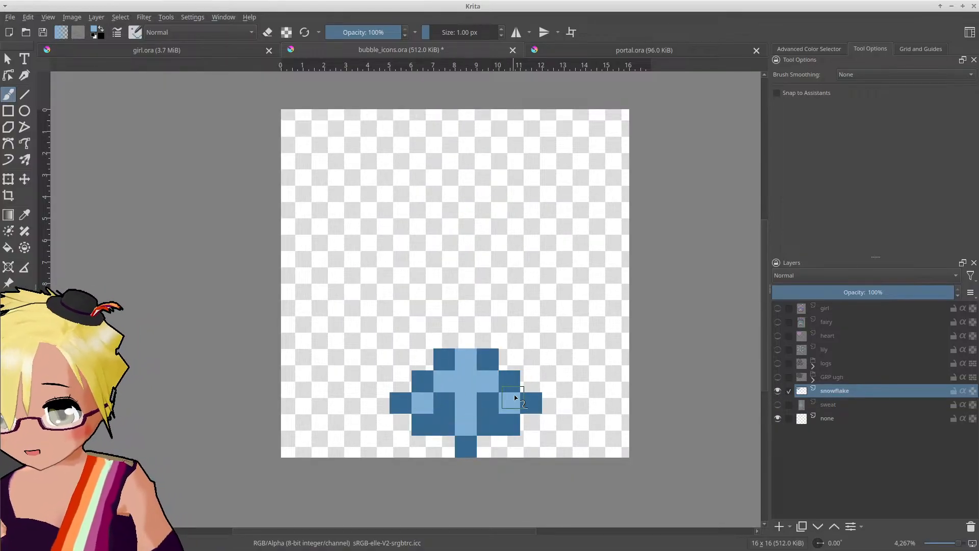
Step: Paint a three-pixel dark blue diagonal above the bottom arm, sloping down and outward, for the snowflake's right arm
scroll(467, 366, down, 1)
scroll(468, 367, up, 2)
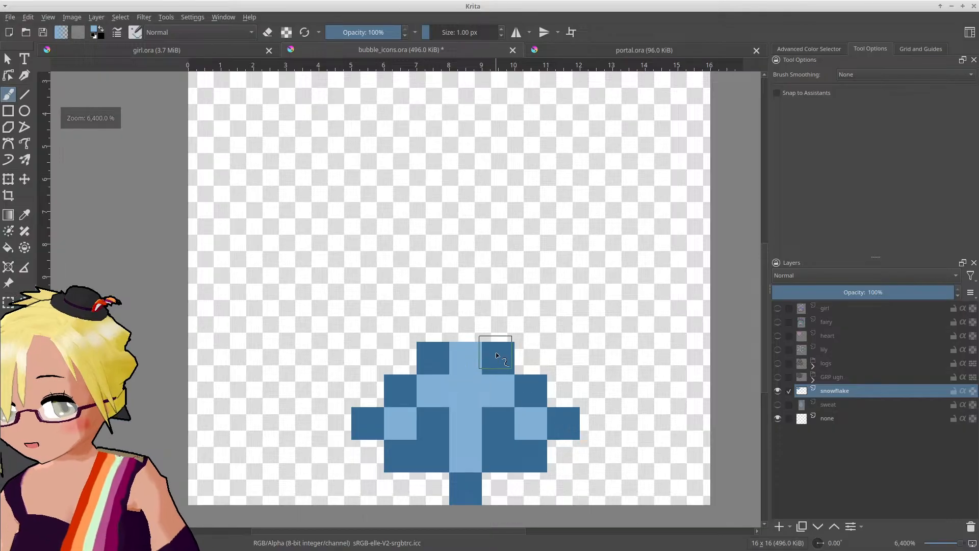
scroll(498, 350, down, 2)
scroll(501, 340, up, 1)
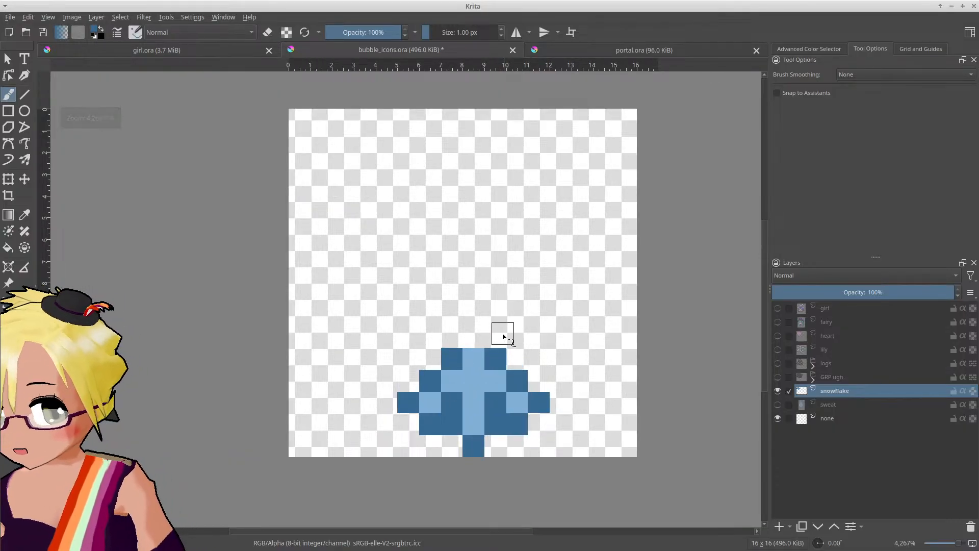
click(496, 293)
click(517, 315)
click(539, 337)
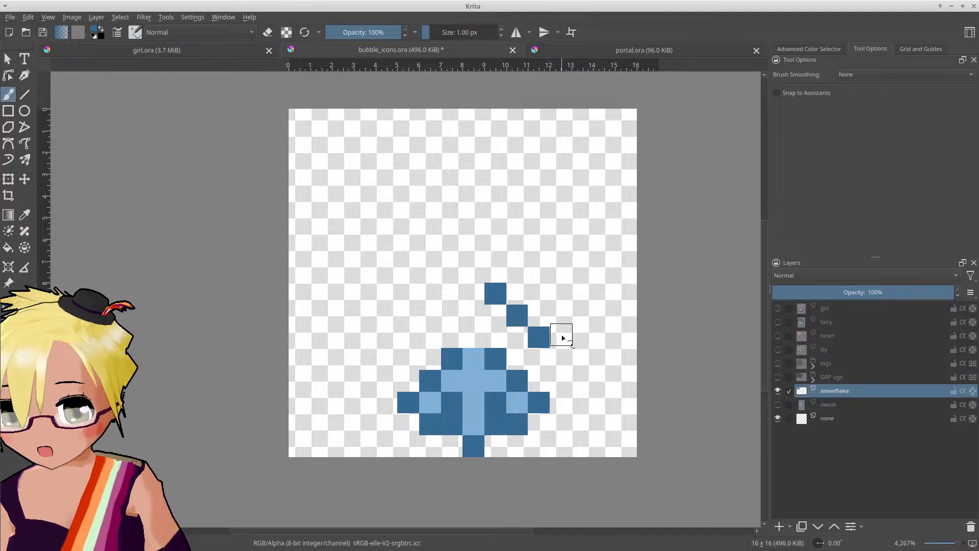
Step: Paint the right arm's light blue interior with a five-pixel horizontal bar and short diagonal branches above and below
ctrl+click(472, 358)
click(517, 293)
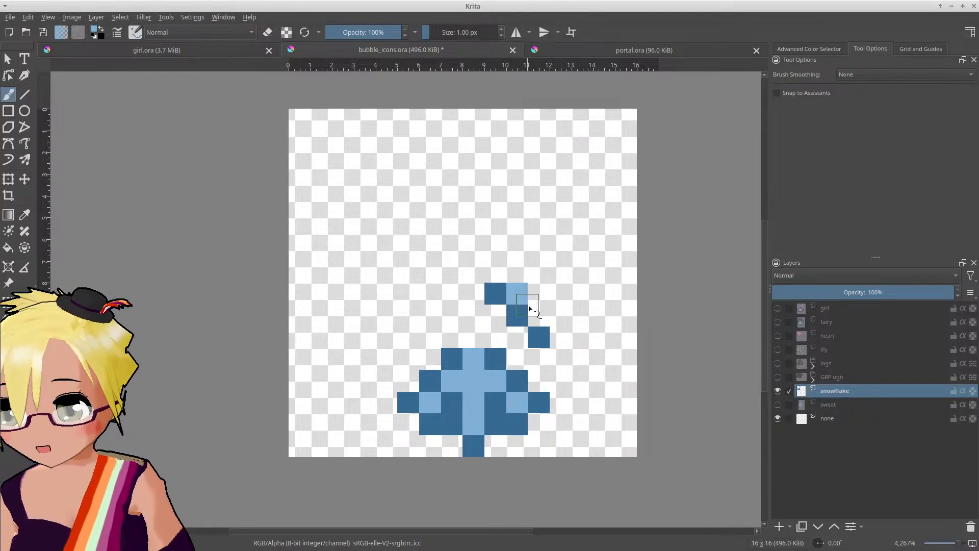
click(538, 314)
drag(498, 270, 575, 276)
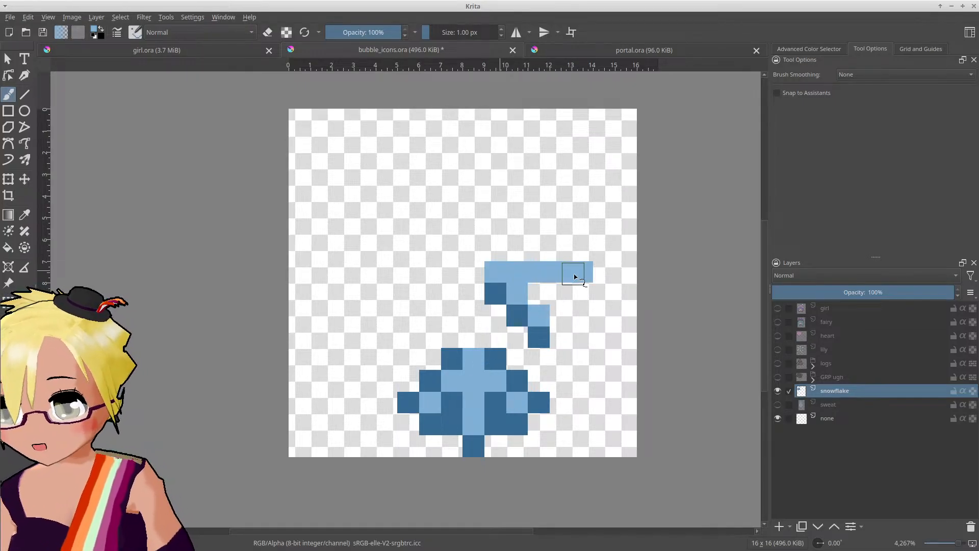
click(517, 250)
click(540, 229)
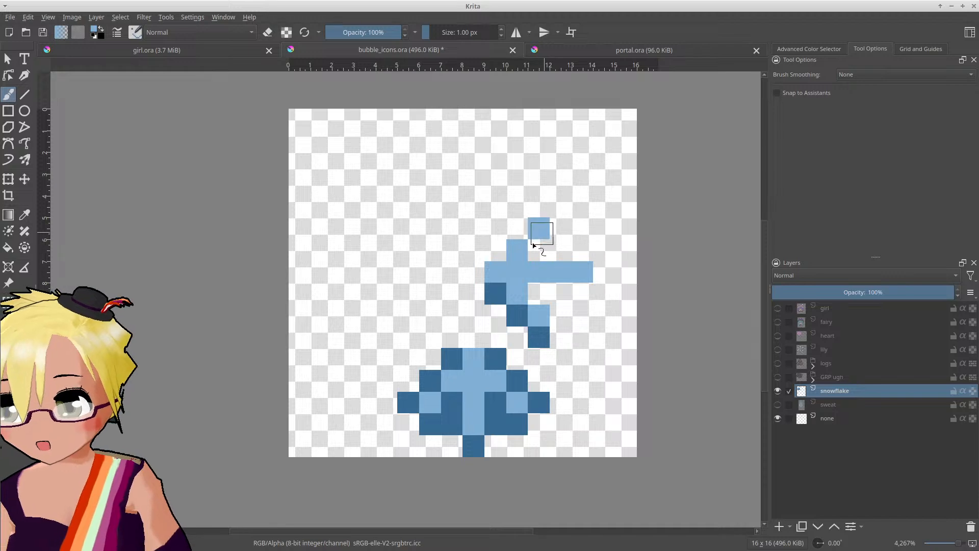
Step: Outline the upper side of the snowflake's right arm in dark blue, around its upper branch and along the bar
ctrl+click(517, 315)
click(495, 250)
click(517, 228)
click(539, 207)
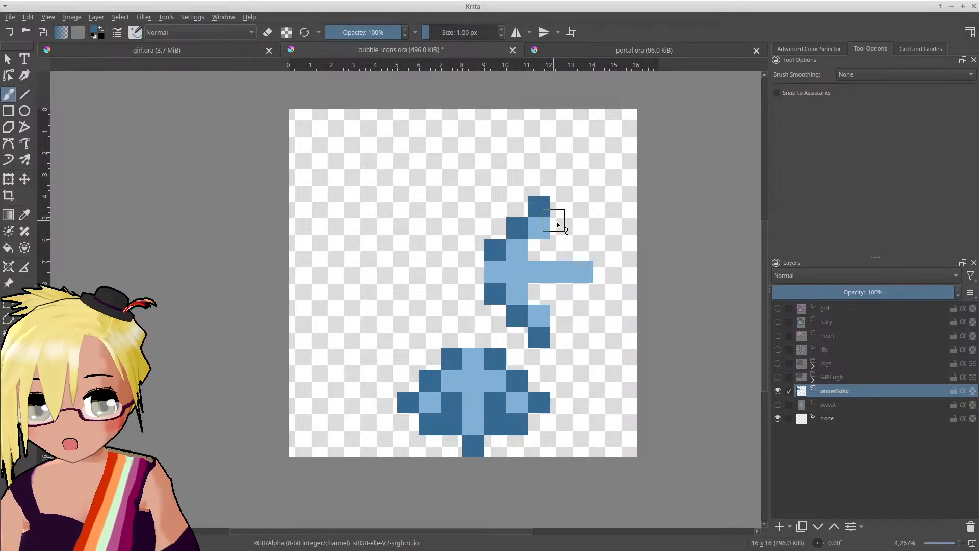
click(561, 228)
drag(539, 250, 583, 250)
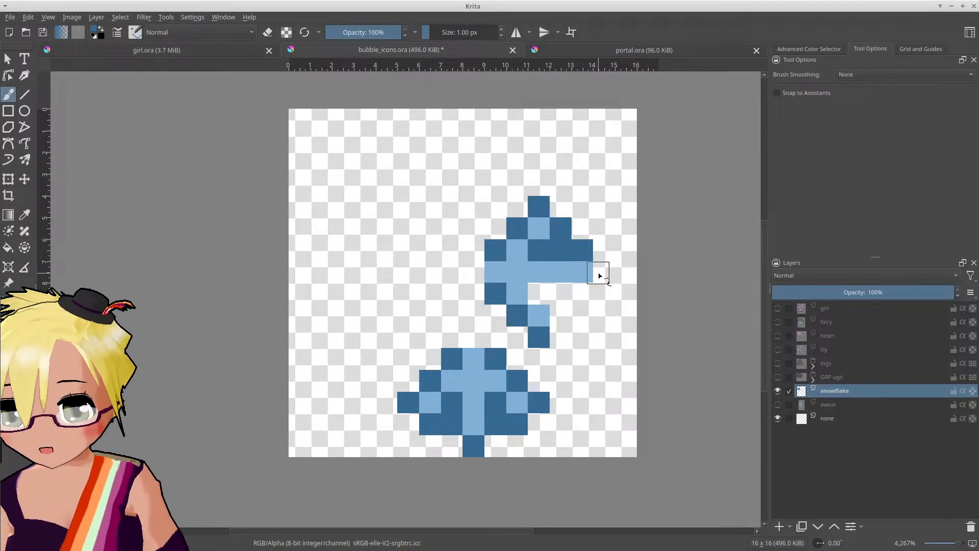
Step: Close the right arm's dark blue outline at its tip and lower edge, and paint a three-pixel diagonal to begin the left arm
click(600, 272)
drag(583, 293, 538, 295)
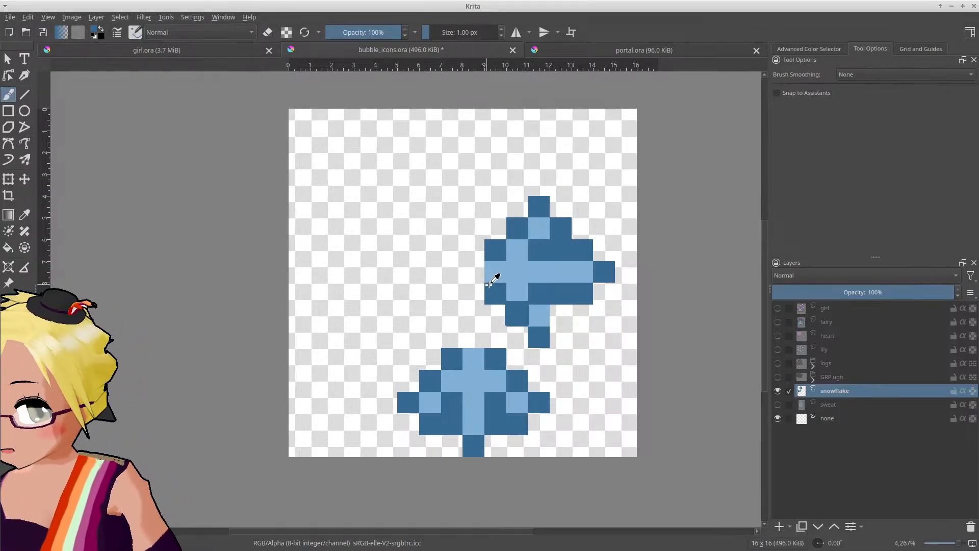
click(452, 293)
click(430, 314)
click(408, 336)
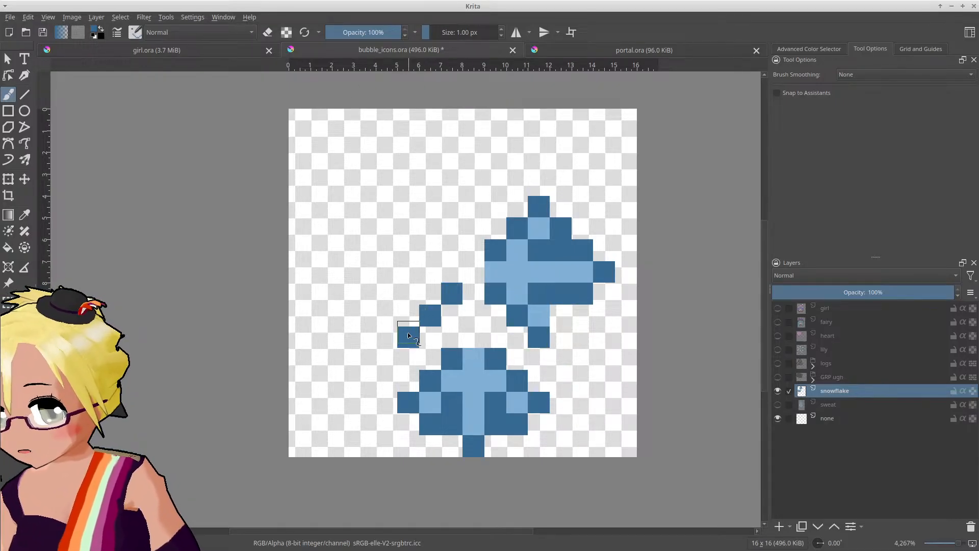
Step: Outline the lower side of the snowflake's left arm in dark blue, from its lower branch out to the arm's tip
click(387, 314)
click(403, 294)
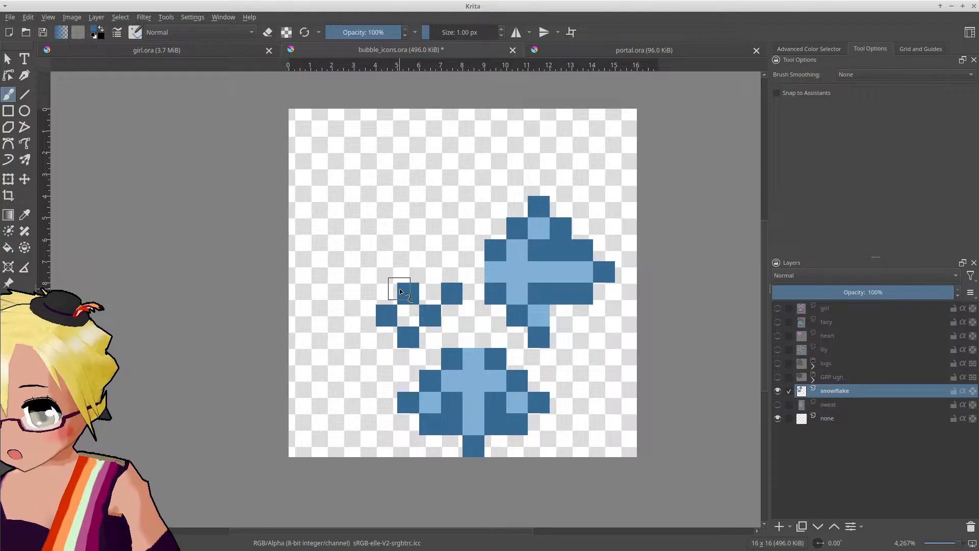
click(380, 293)
click(372, 294)
click(346, 275)
Step: Outline the upper side of the left arm in dark blue, along the bar, around the upper branch and back toward the centre
click(363, 251)
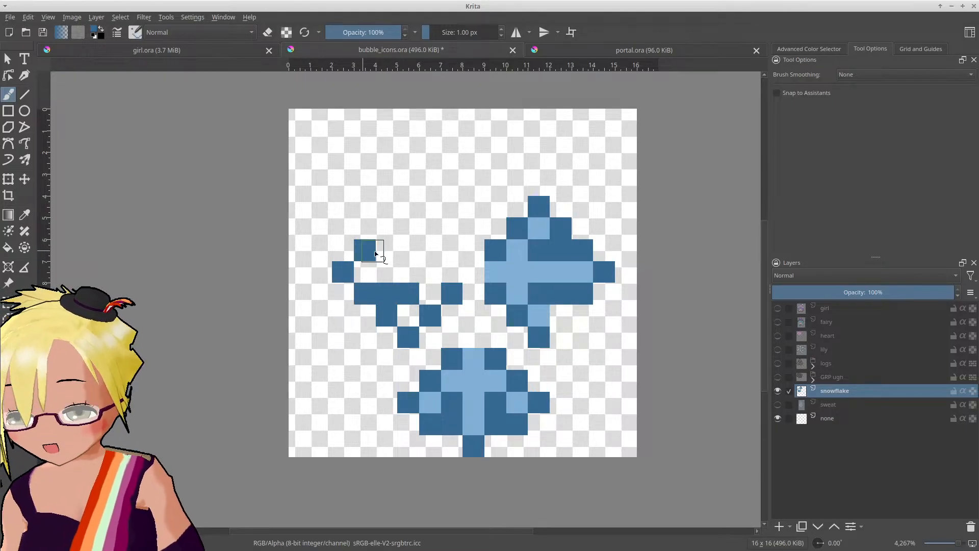
click(388, 251)
click(408, 249)
click(387, 228)
click(365, 207)
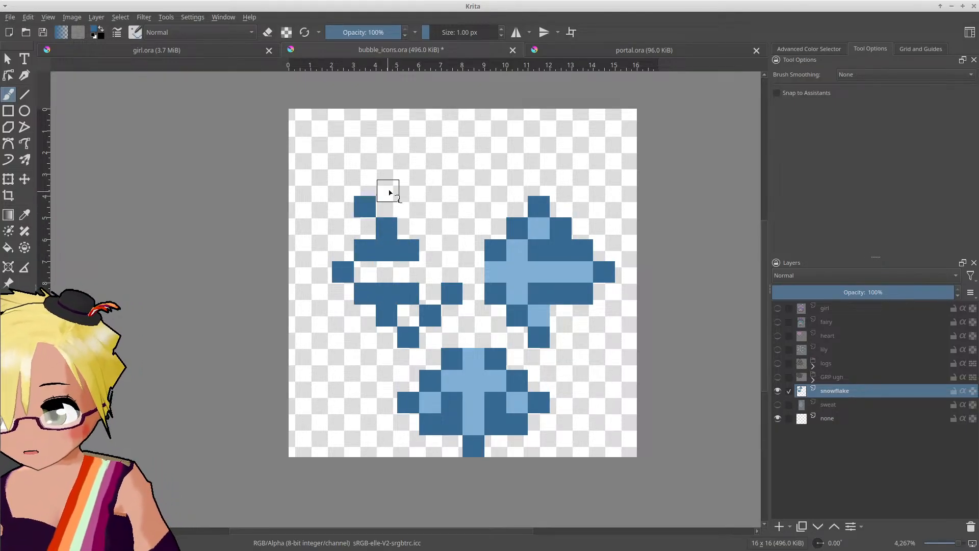
click(387, 185)
click(408, 206)
click(430, 228)
click(452, 250)
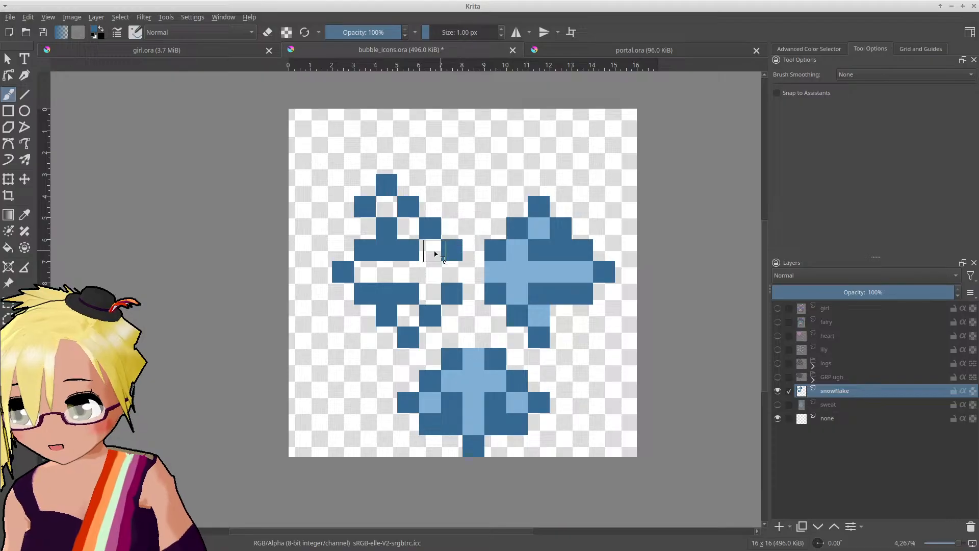
Step: Pick the light blue from the right arm and fill the left arm's bar and its upper and lower branches with it
ctrl+click(527, 263)
click(430, 272)
click(430, 250)
click(408, 229)
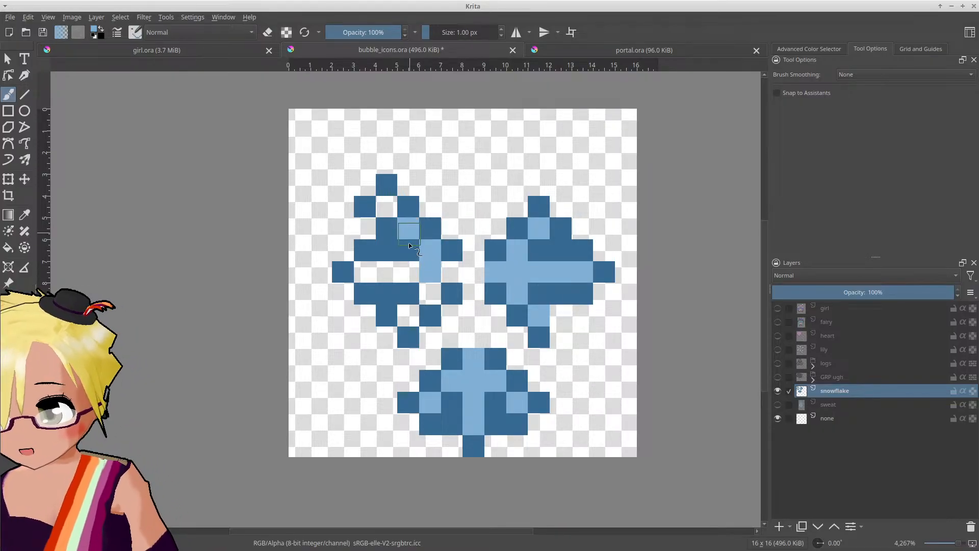
drag(382, 274, 430, 281)
click(408, 316)
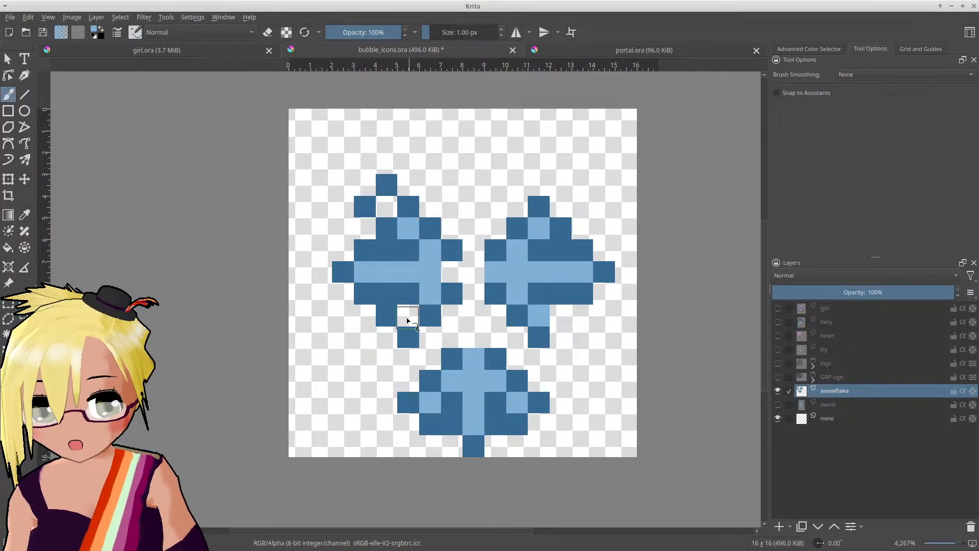
Step: Erase the two surplus dark blue pixels above the left arm's upper branch
key(e)
click(387, 185)
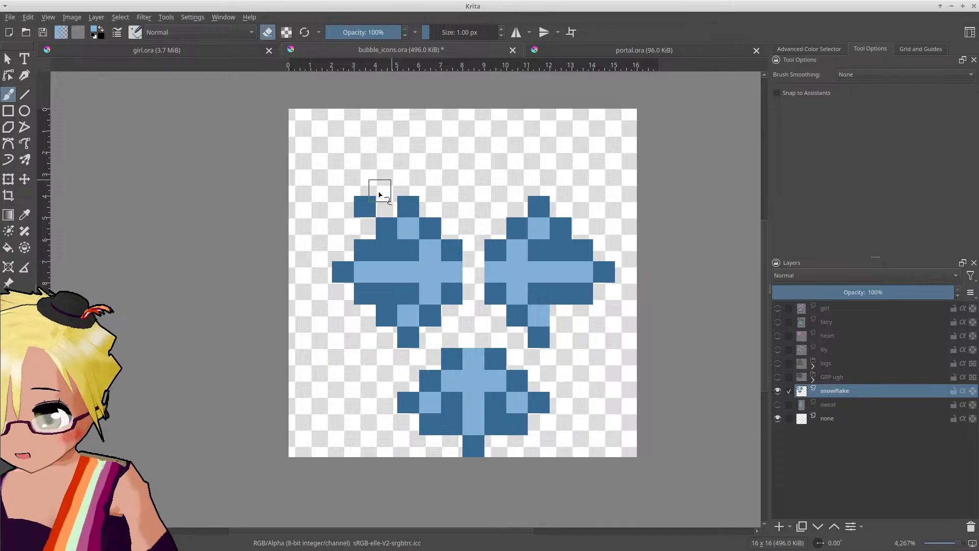
click(364, 206)
Step: Select the left arm as a 6 x 7 px rectangle and move it one pixel left
key(ctrl+r)
drag(338, 197, 465, 341)
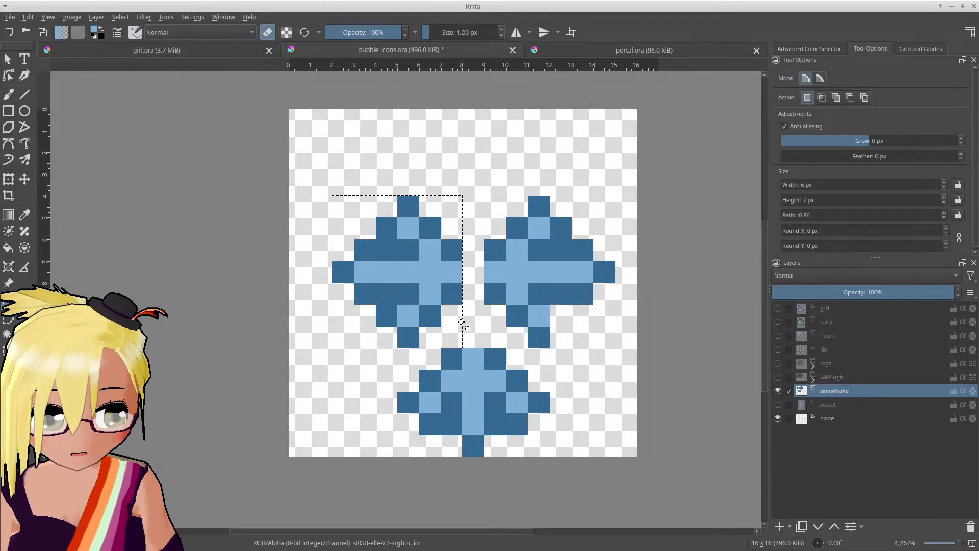
key(t)
drag(452, 284, 431, 280)
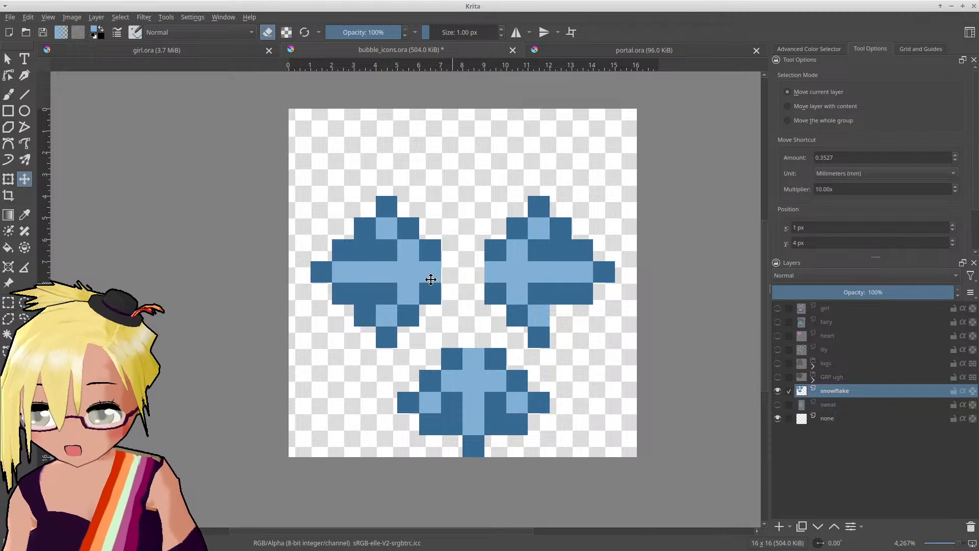
Step: Select the right arm as a 6 x 7 px rectangle and move it one pixel right to the canvas edge
key(ctrl+r)
drag(484, 196, 615, 347)
key(t)
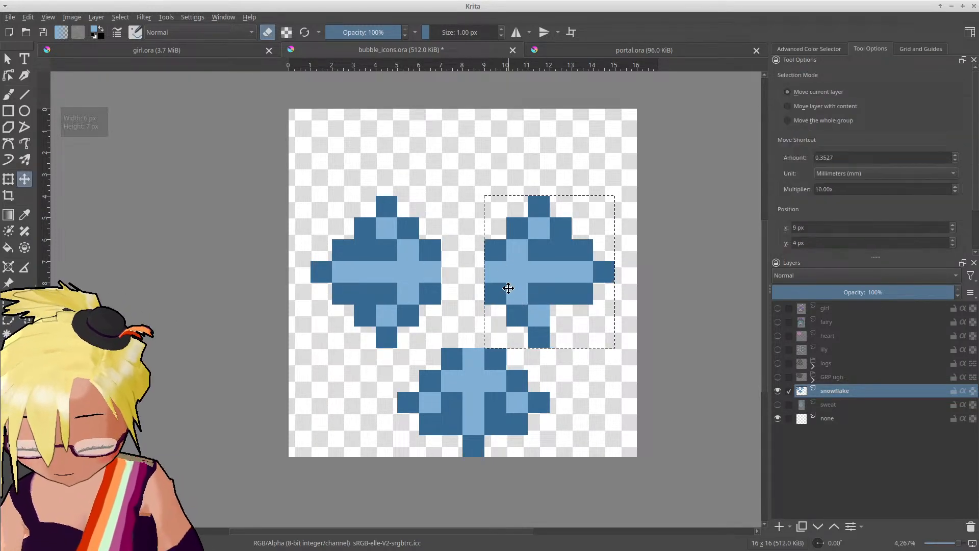
drag(508, 287, 520, 287)
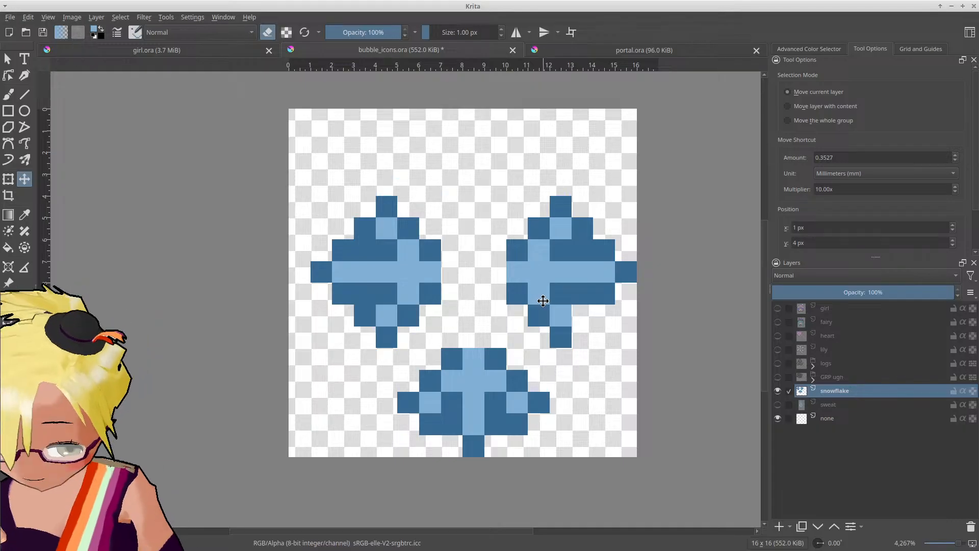
Step: Paint a dark blue pixel atop the bottom arm's left shoulder and a two-pixel light blue diagonal between the left and bottom arms
key(b)
key(e)
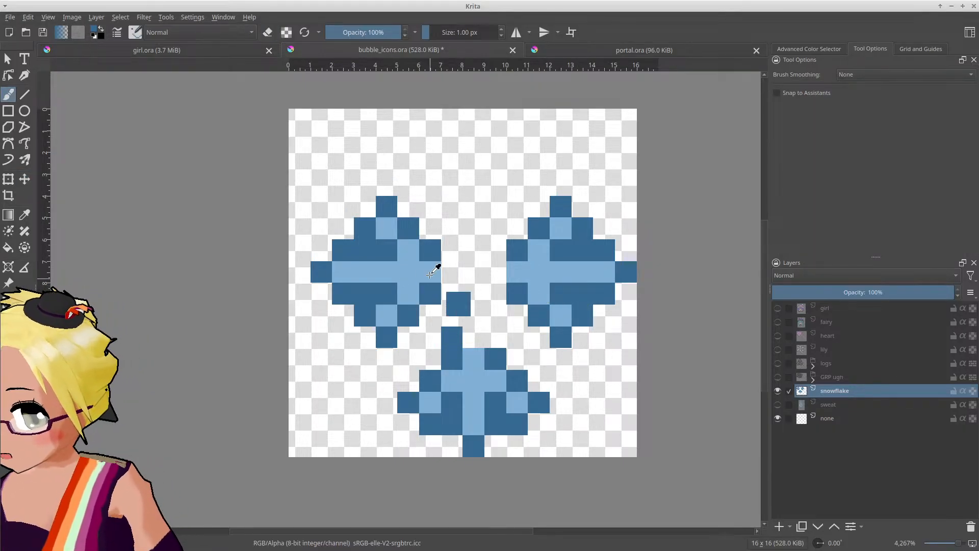
click(452, 296)
click(431, 315)
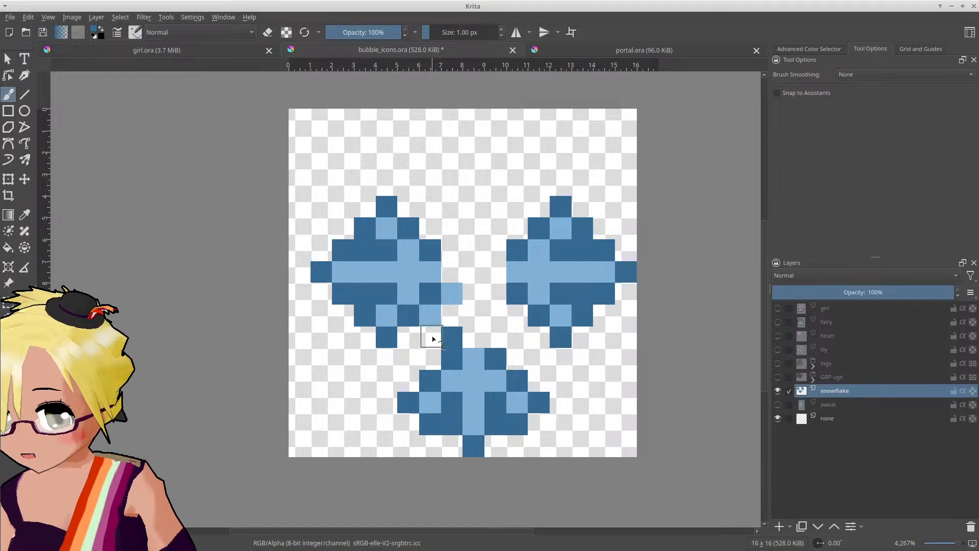
Step: Select the left arm together with its new light blue diagonal and move it down one pixel
key(ctrl+r)
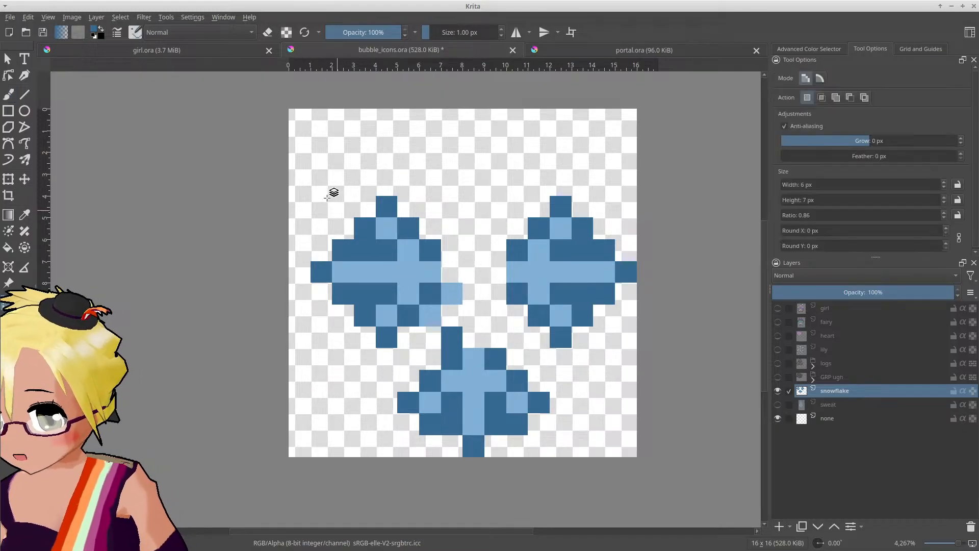
drag(311, 196, 463, 326)
drag(355, 306, 413, 347)
key(t)
key(Up)
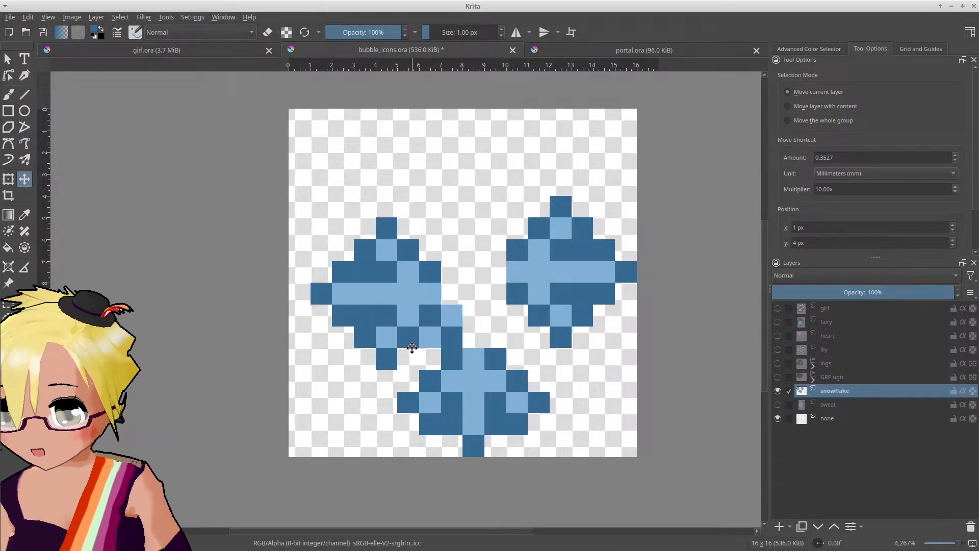
Step: Complete the lower diagonal branches with mirrored light blue pixels and dark blue outlines, and extend the bottom arm's light blue stem up one pixel
key(b)
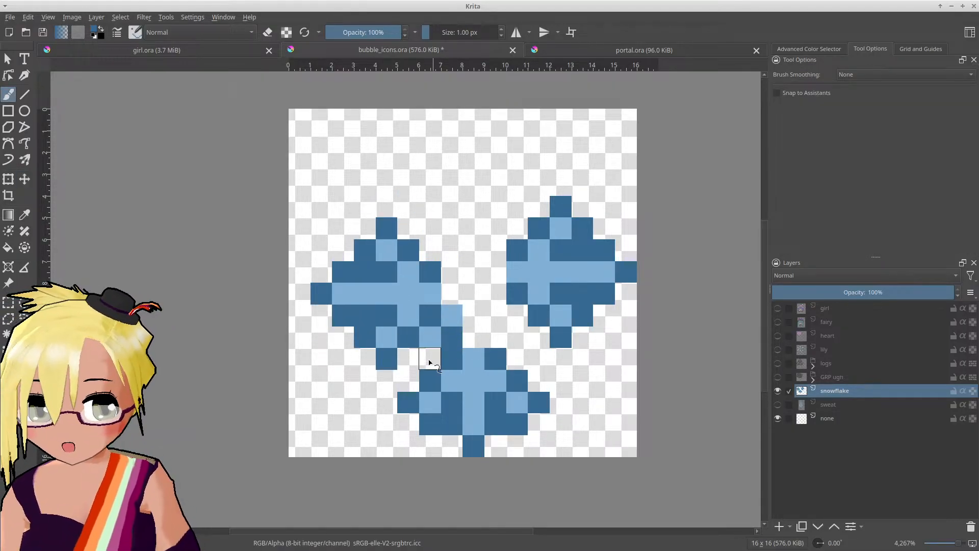
ctrl+click(458, 308)
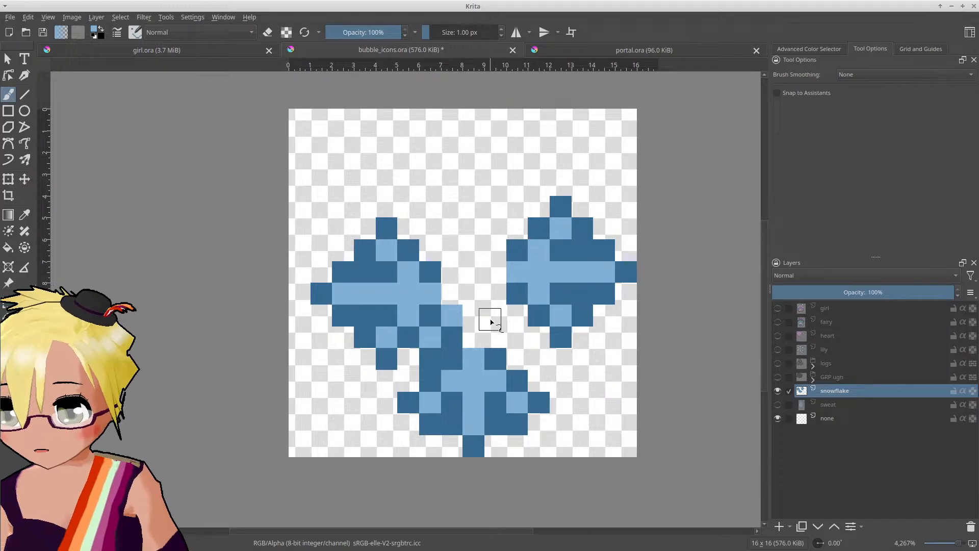
click(493, 318)
click(515, 341)
ctrl+click(497, 352)
click(517, 381)
click(495, 337)
click(517, 359)
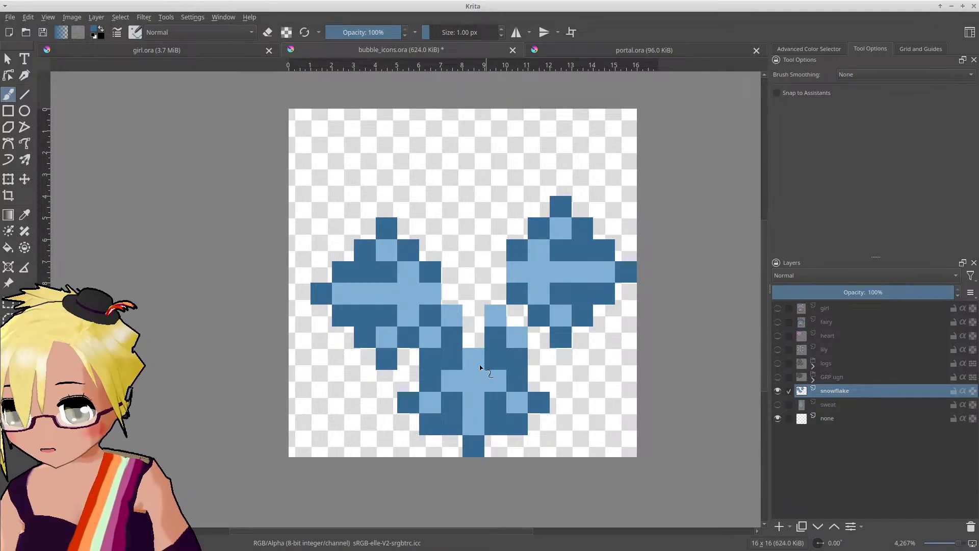
ctrl+click(495, 383)
click(474, 337)
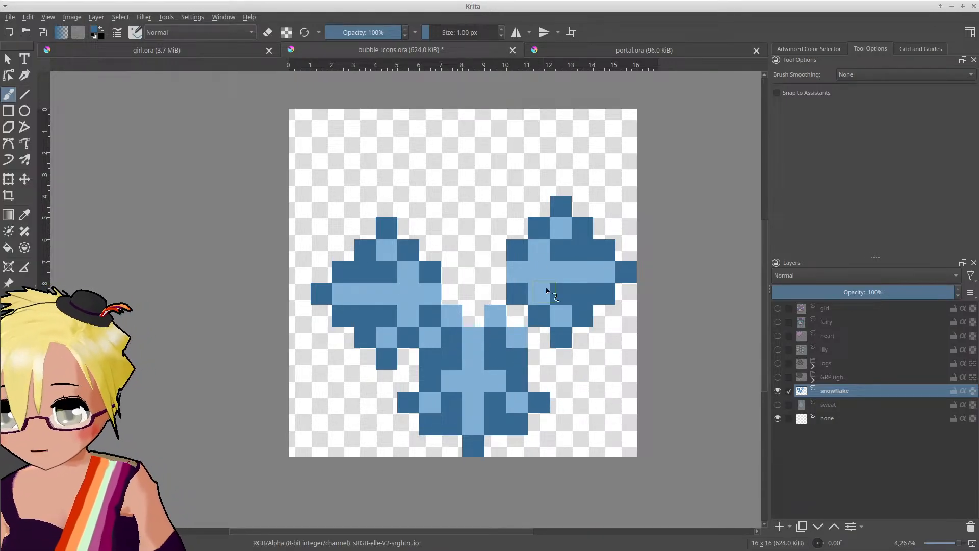
Step: Select the right arm without the neighbouring light blue diagonal pixels and move it down one pixel, level with the left arm
key(ctrl+r)
drag(508, 196, 635, 327)
shift+drag(530, 306, 593, 350)
shift+drag(333, 243, 350, 200)
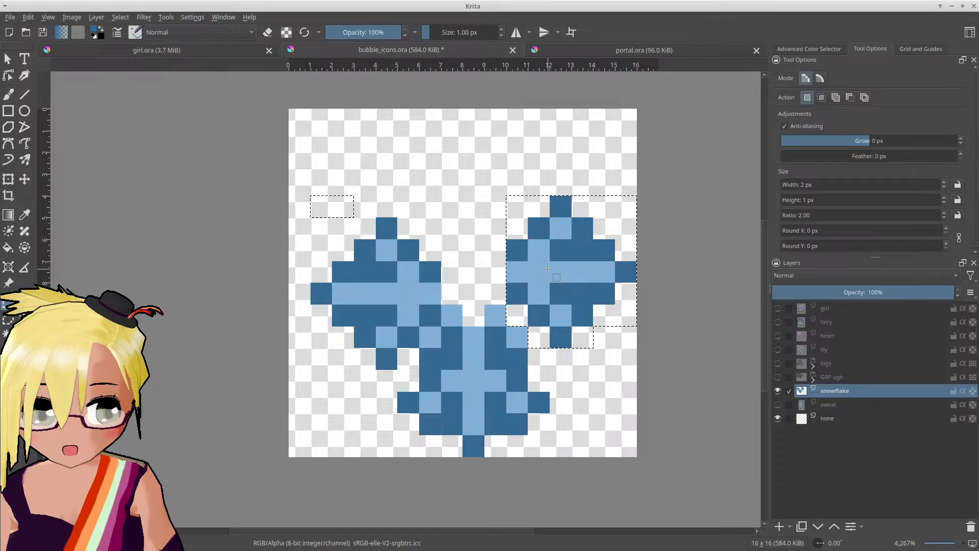
key(t)
drag(544, 265, 537, 284)
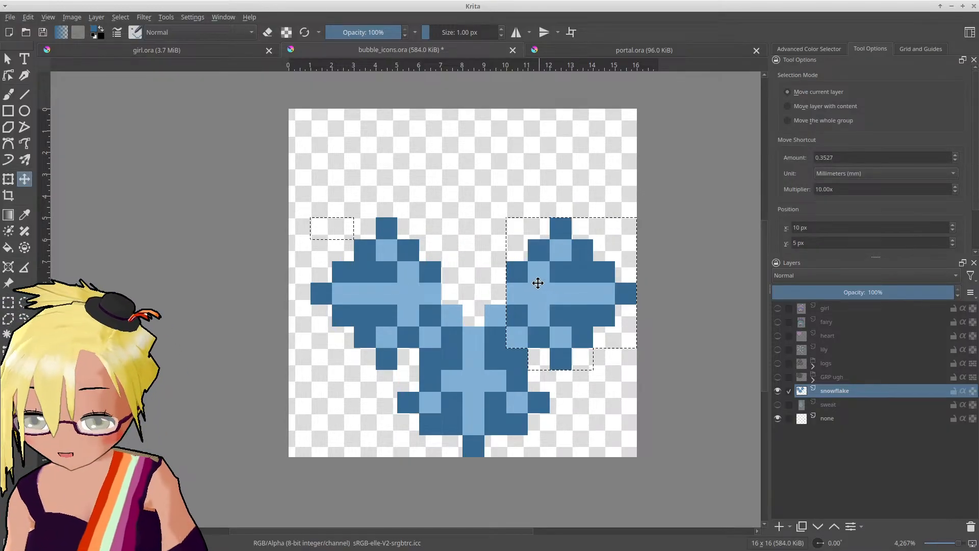
Step: Paint two-pixel light blue diagonals running inward above the right and left arms for the upper diagonal branches
key(b)
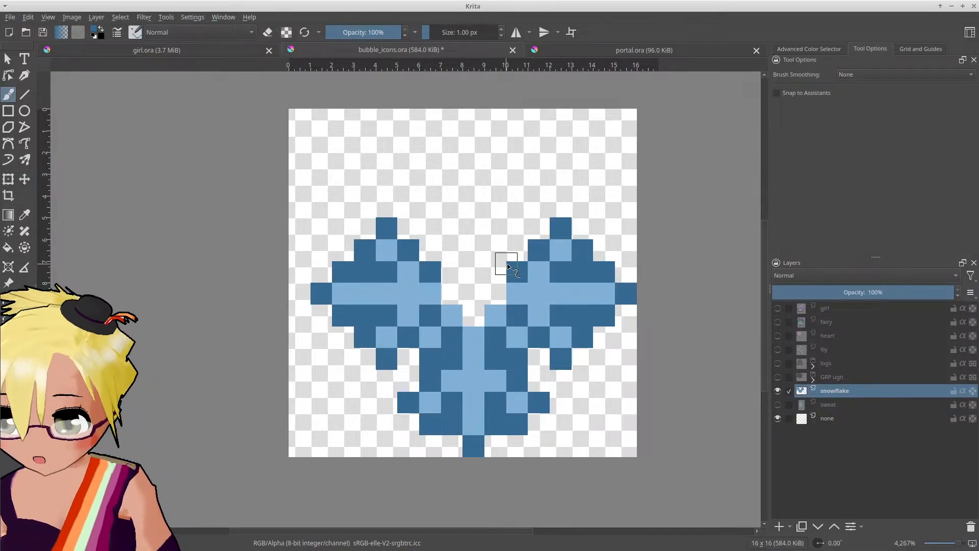
click(517, 250)
click(496, 271)
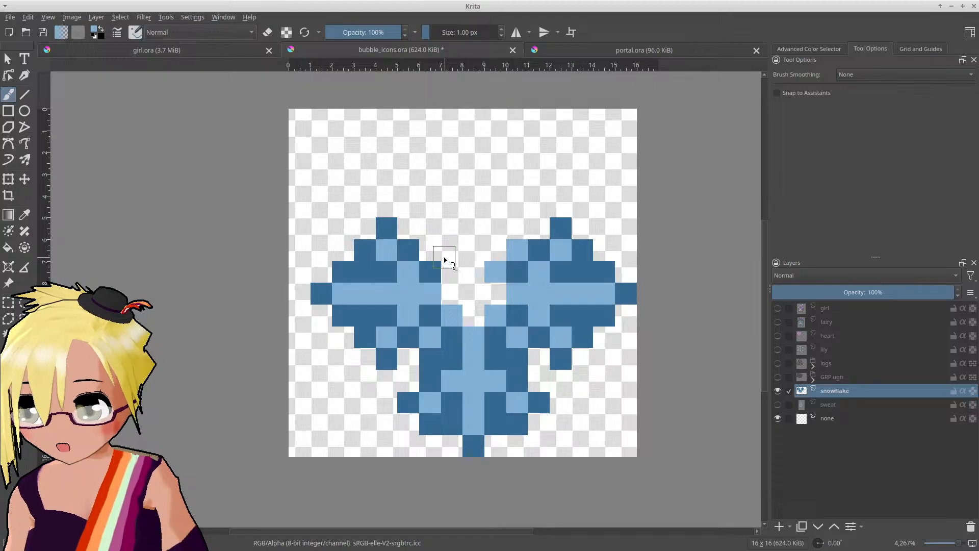
click(430, 250)
click(452, 272)
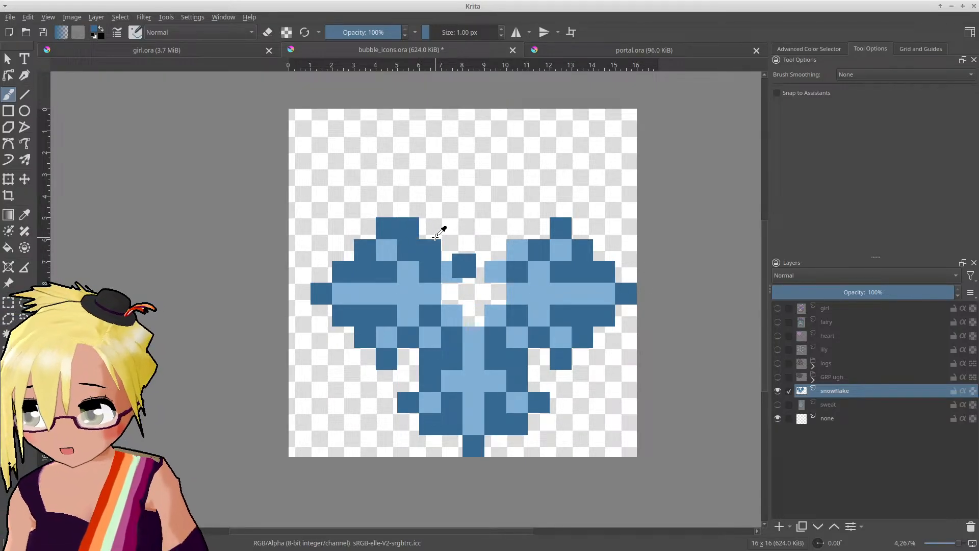
Step: Outline the tops and inner sides of both upper diagonal branches in dark blue, leaving the centre column open
click(430, 228)
click(452, 250)
click(495, 250)
click(518, 228)
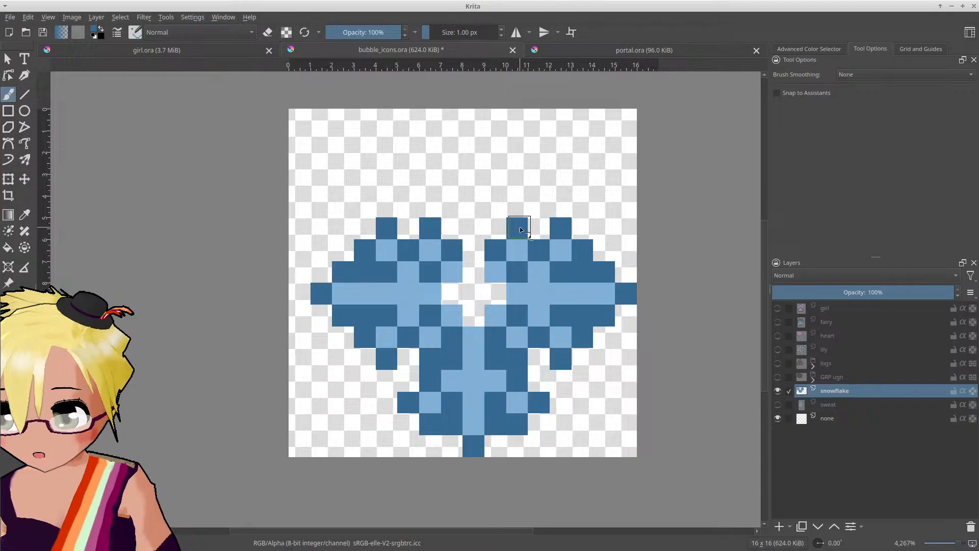
click(493, 228)
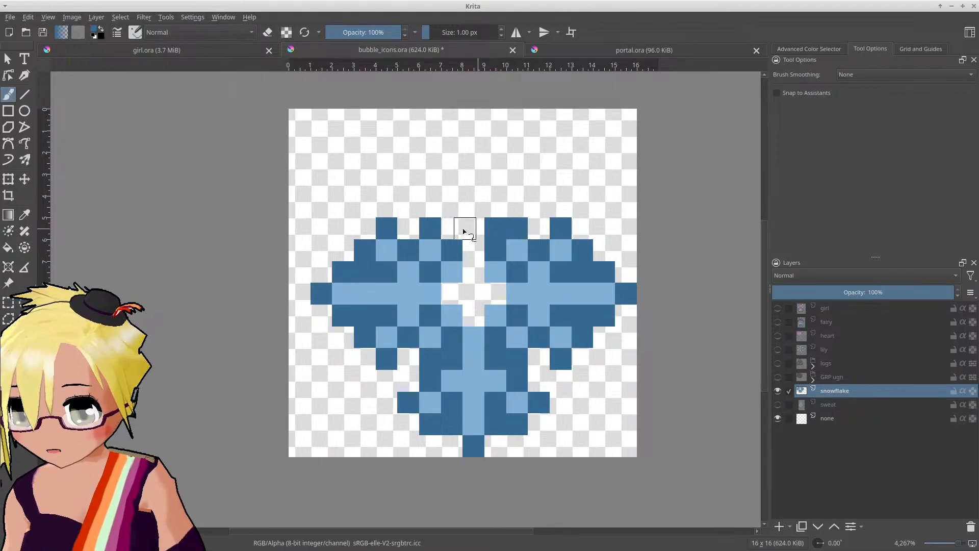
click(452, 228)
Step: Fill the snowflake's centre with light blue and extend the light blue stem upward between the upper diagonal branches
key(x)
click(452, 293)
click(491, 295)
mouse_move(491, 296)
mouse_down()
mouse_move(476, 273)
mouse_move(475, 220)
mouse_up()
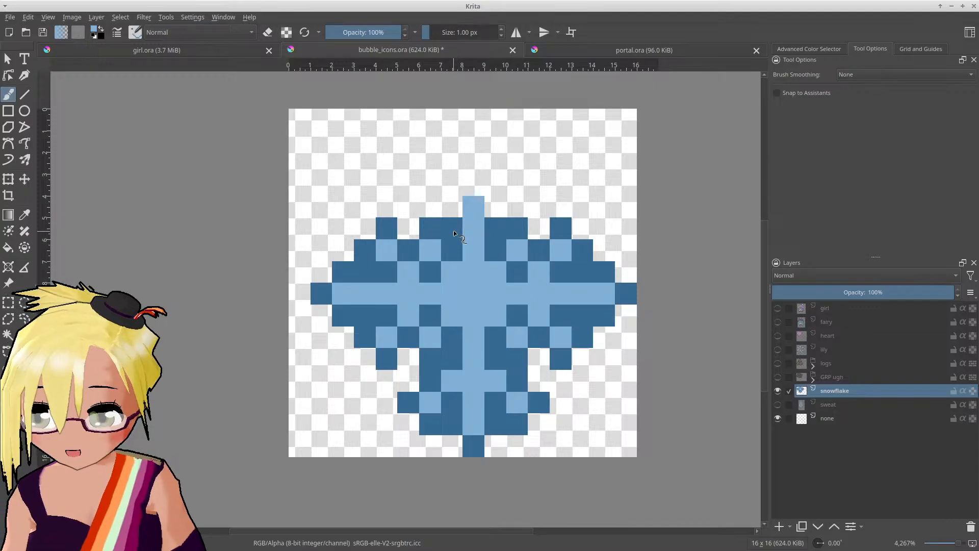
Step: Paint the top arm's light blue interior with a diagonal branch on each side and a stem two pixels higher
click(452, 207)
click(496, 206)
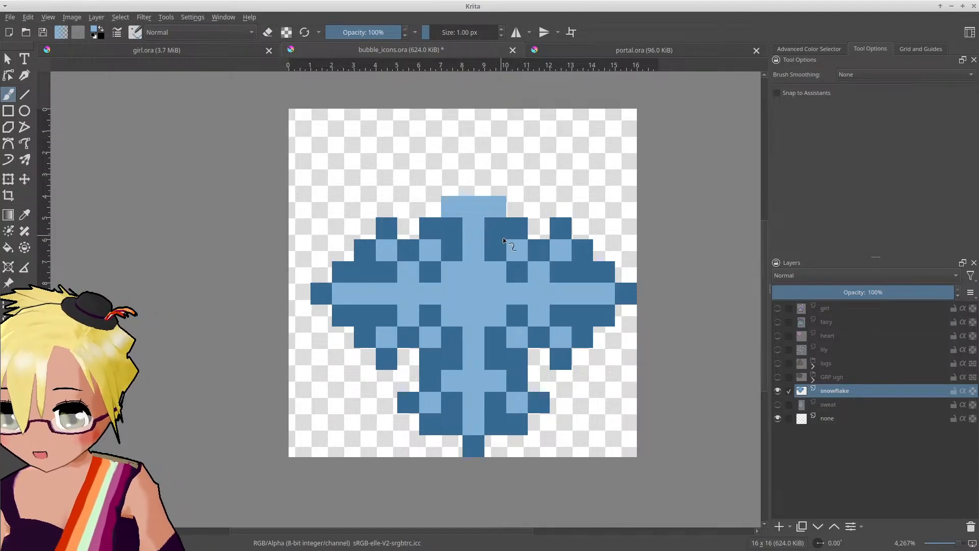
click(513, 186)
click(430, 185)
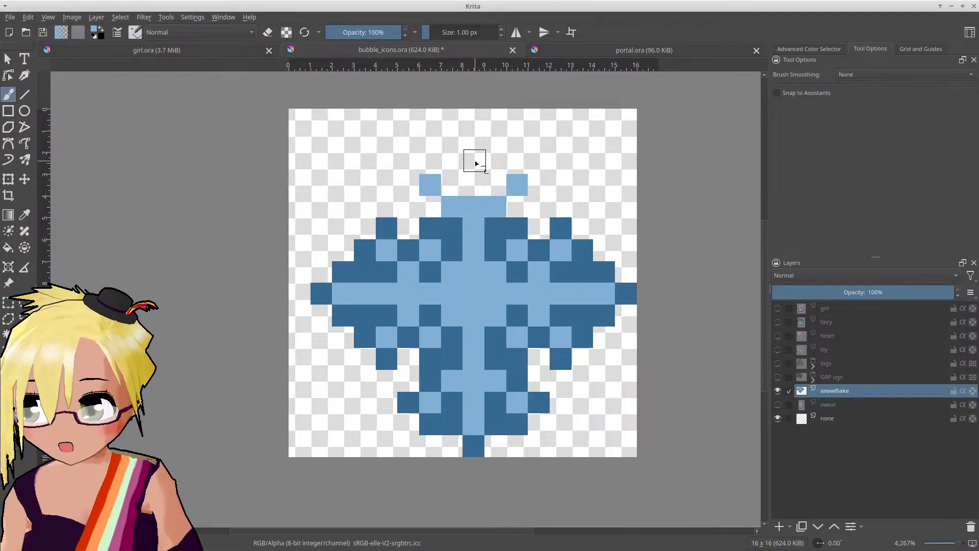
drag(473, 160, 474, 186)
Step: Outline the left side of the snowflake's top arm in dark blue, around its left branch and beside the stem
click(426, 209)
click(408, 185)
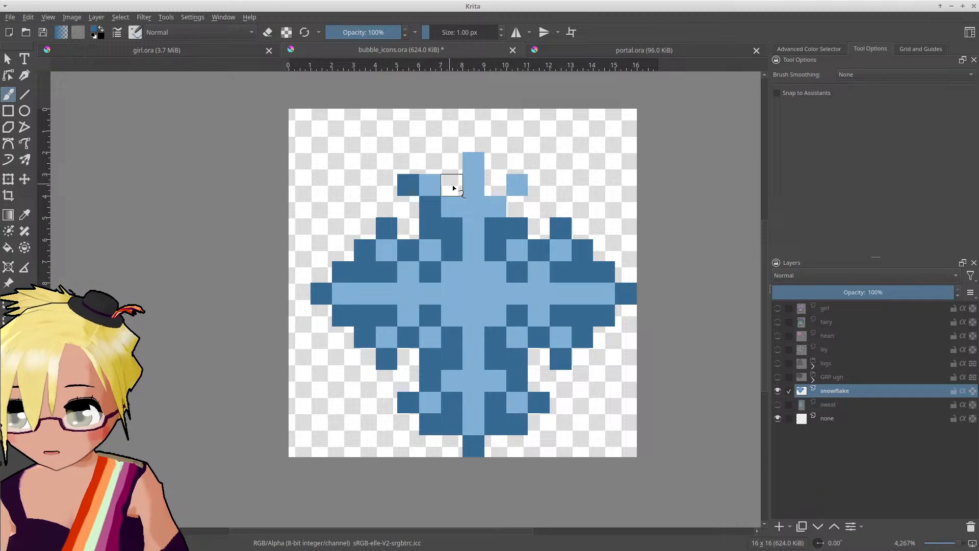
click(453, 185)
click(430, 166)
click(453, 164)
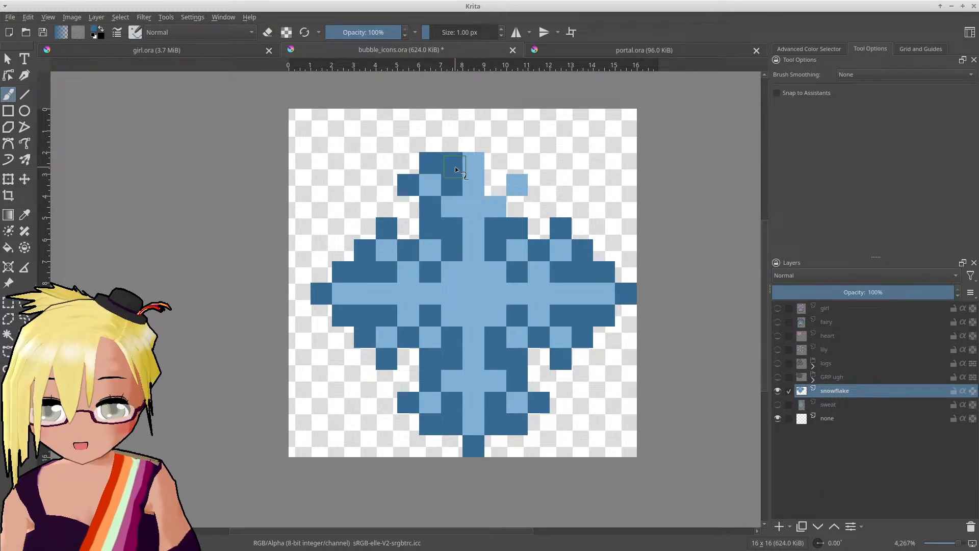
Step: Cap the top arm with a dark blue tip pixel and outline its right side in dark blue to match the left
click(474, 141)
drag(496, 162, 495, 185)
click(517, 163)
click(542, 184)
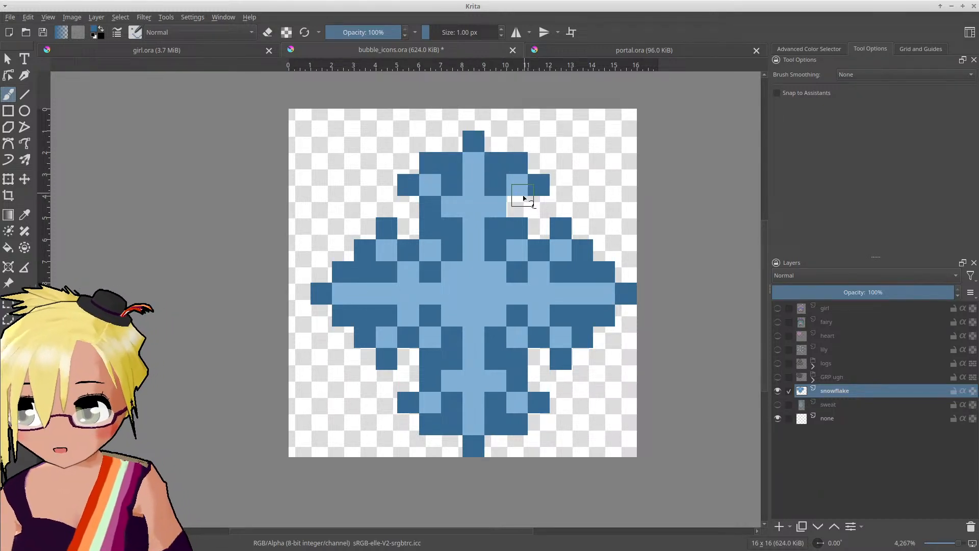
click(517, 205)
scroll(530, 249, down, 4)
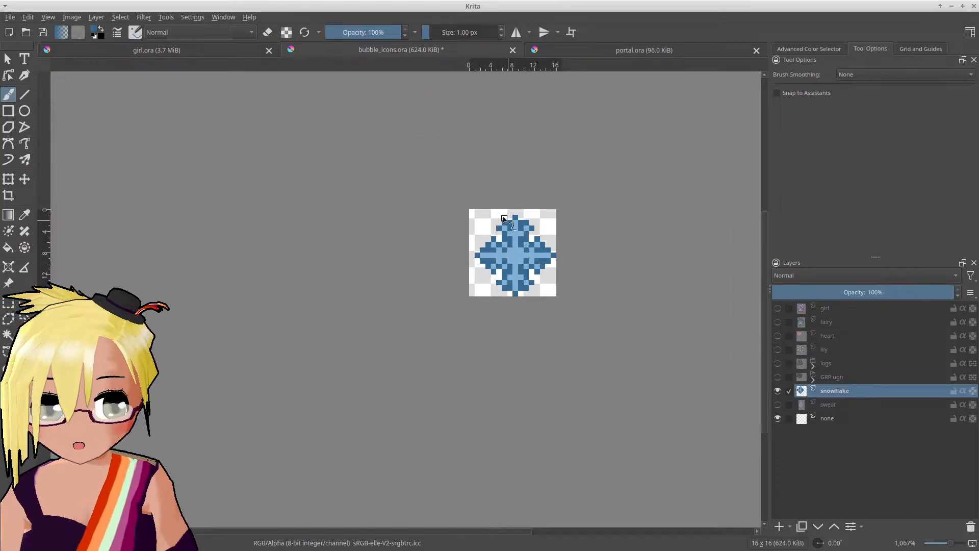
Step: Lengthen the top arm by one pixel, extending its light blue stem and adding dark blue outline pixels on both sides and a dark tip
scroll(510, 232, up, 3)
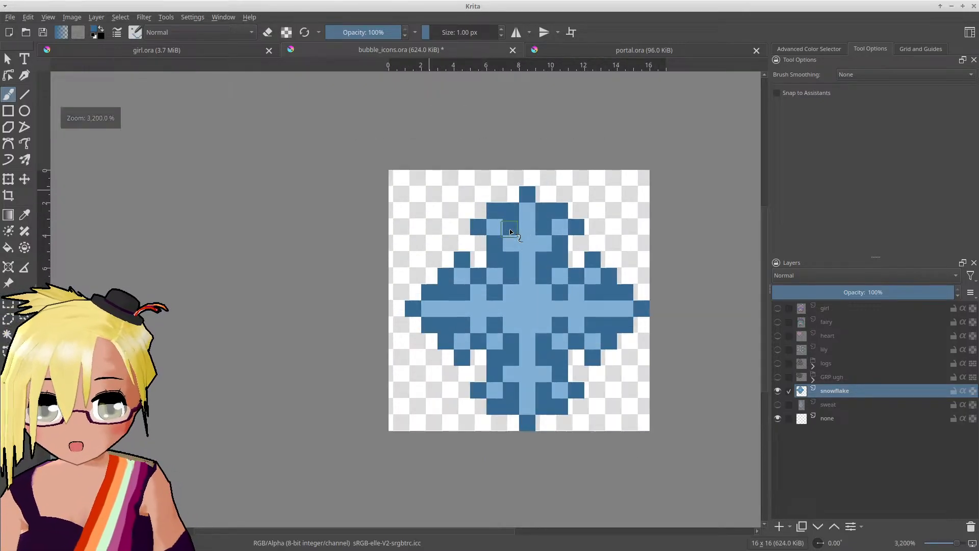
ctrl+click(527, 210)
click(527, 199)
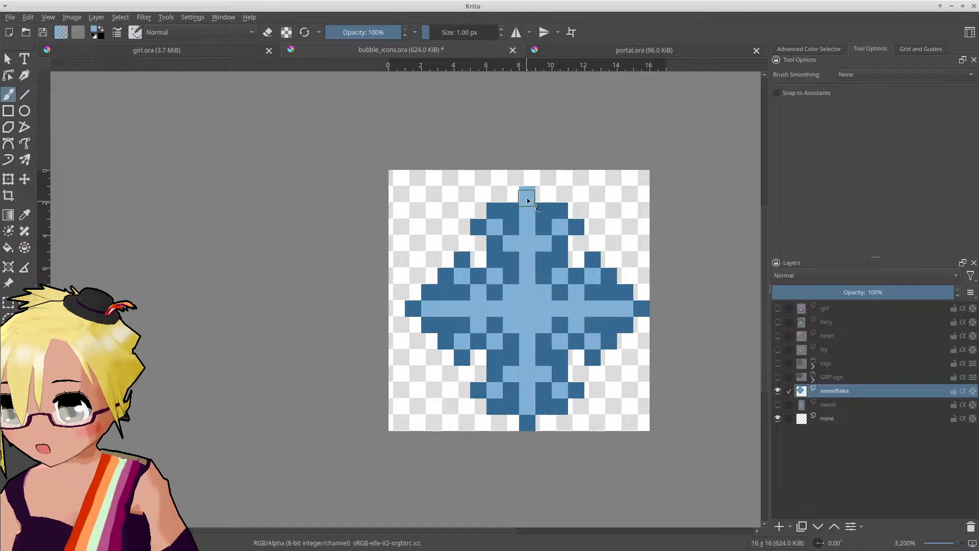
ctrl+click(512, 209)
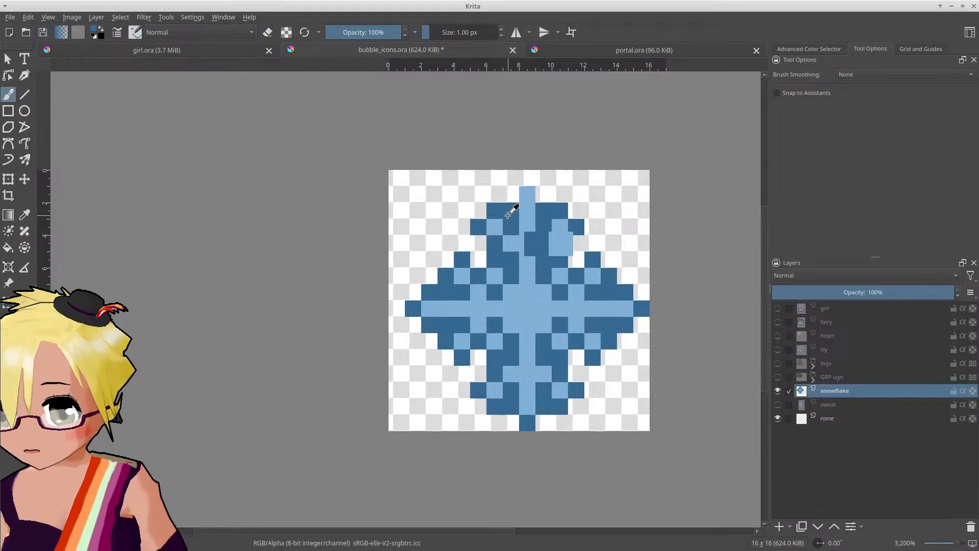
click(515, 190)
click(528, 178)
click(541, 193)
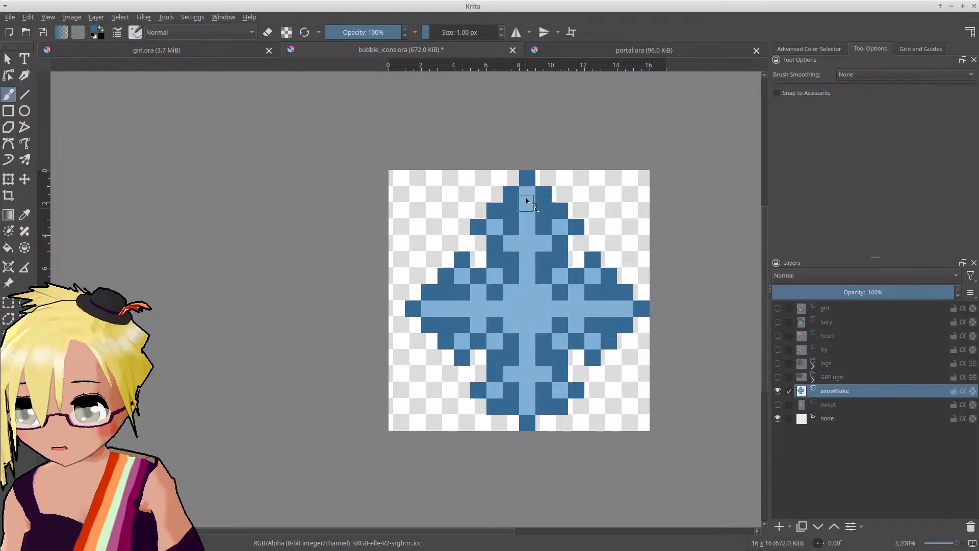
Step: Select the upper part of the snowflake's top arm and move it one pixel down
scroll(526, 408, down, 3)
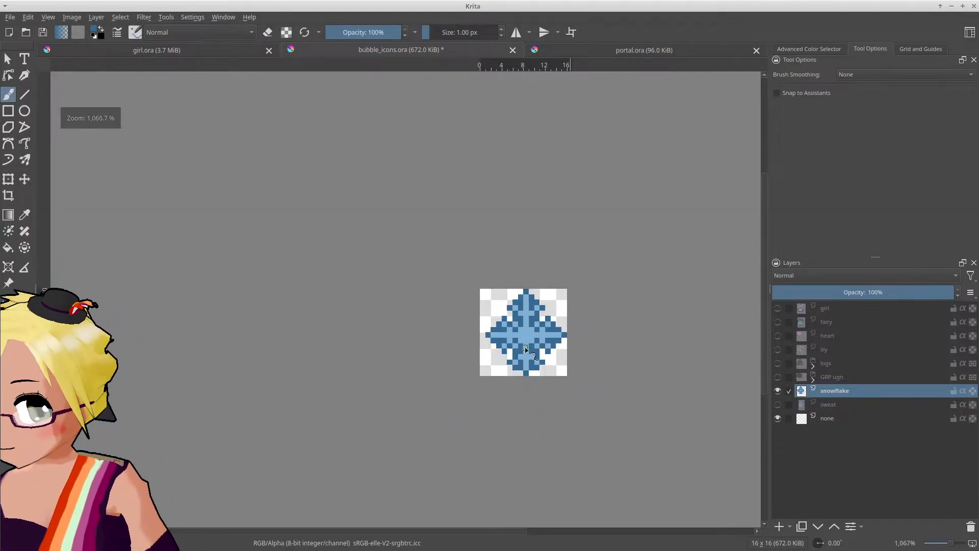
scroll(526, 350, up, 2)
scroll(513, 362, down, 2)
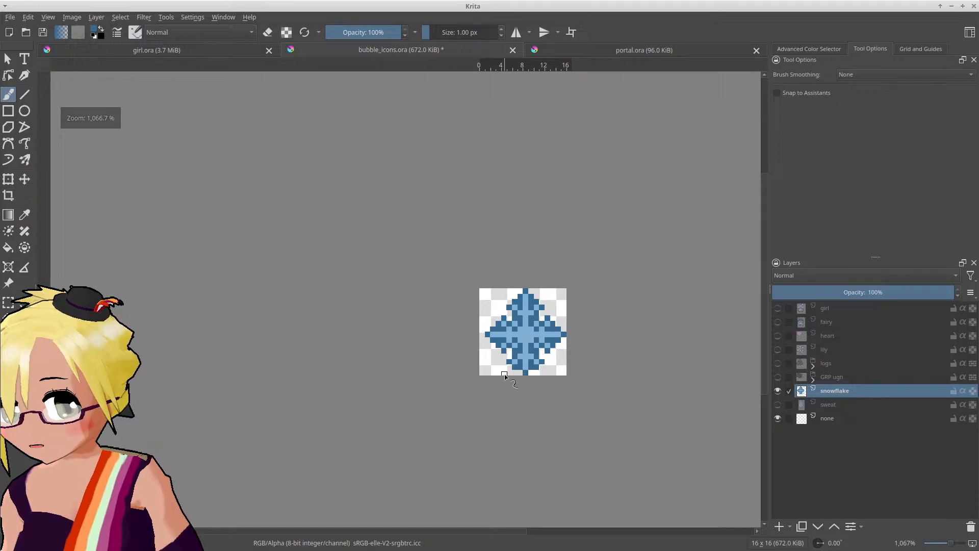
scroll(504, 376, up, 2)
key(ctrl+r)
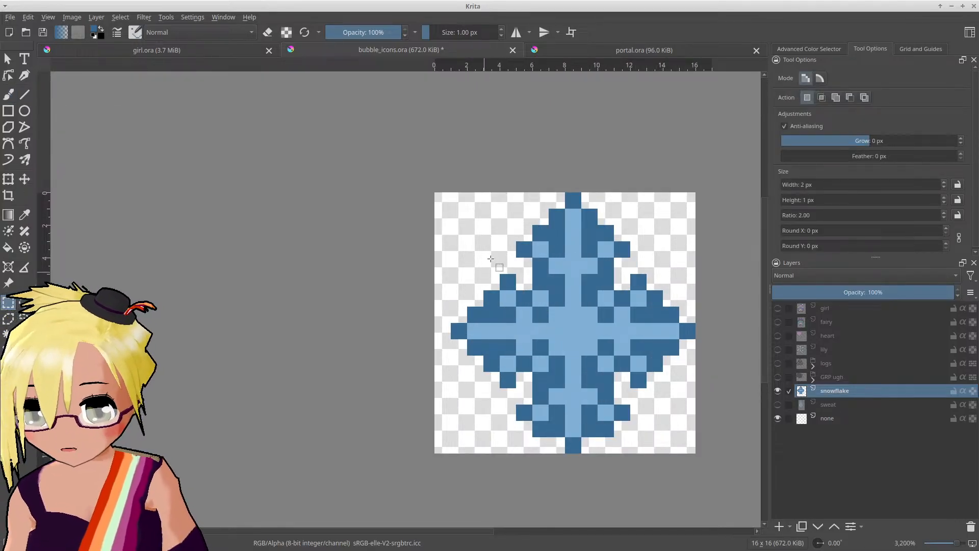
drag(513, 211, 614, 269)
key(t)
key(Down)
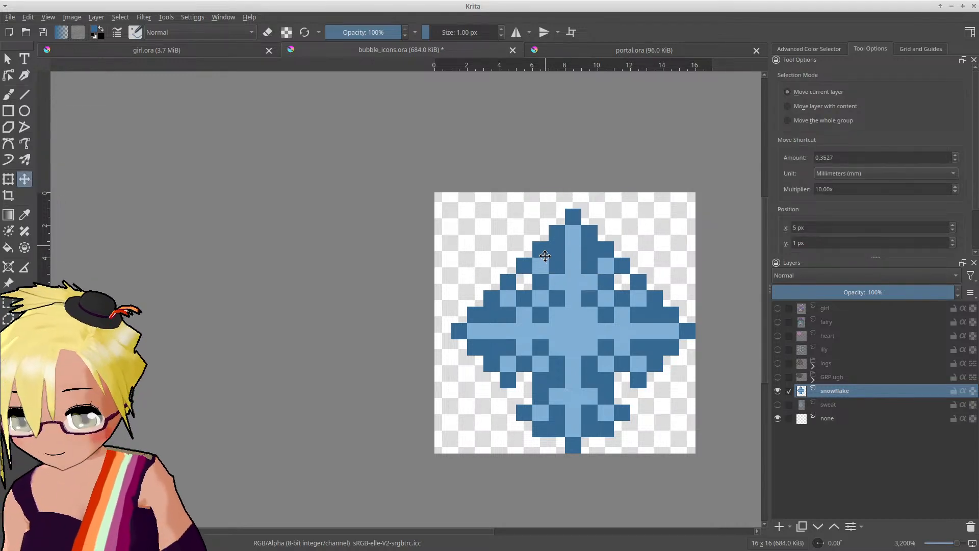
Step: Select the lower part of the bottom arm, move it one pixel up and clear the selection
middle_drag(623, 301, 583, 260)
key(ctrl+r)
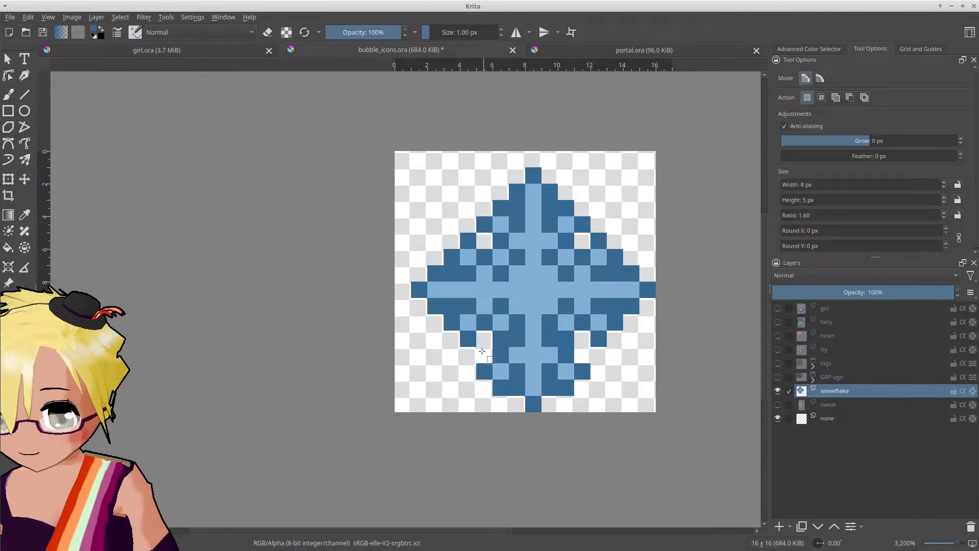
drag(480, 351, 590, 410)
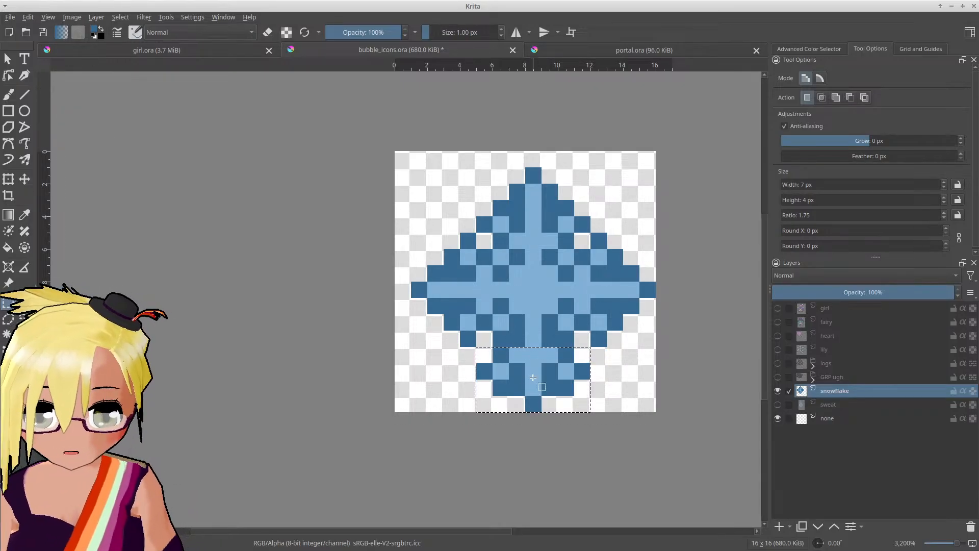
key(t)
drag(532, 379, 539, 367)
key(ctrl+shift+a)
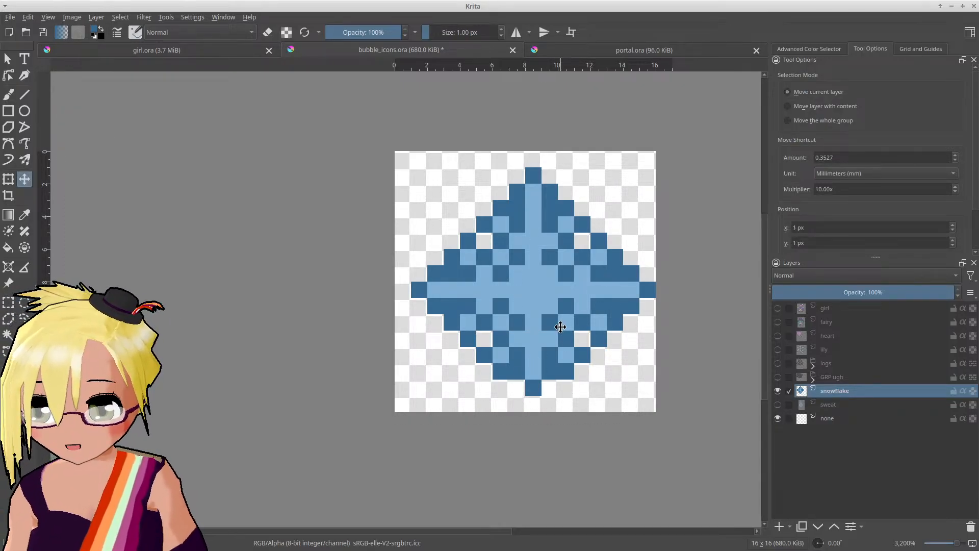
Step: Lengthen the bottom arm by one pixel with a light blue stem pixel, dark blue sides and a dark blue tip
scroll(562, 326, down, 2)
scroll(530, 340, up, 2)
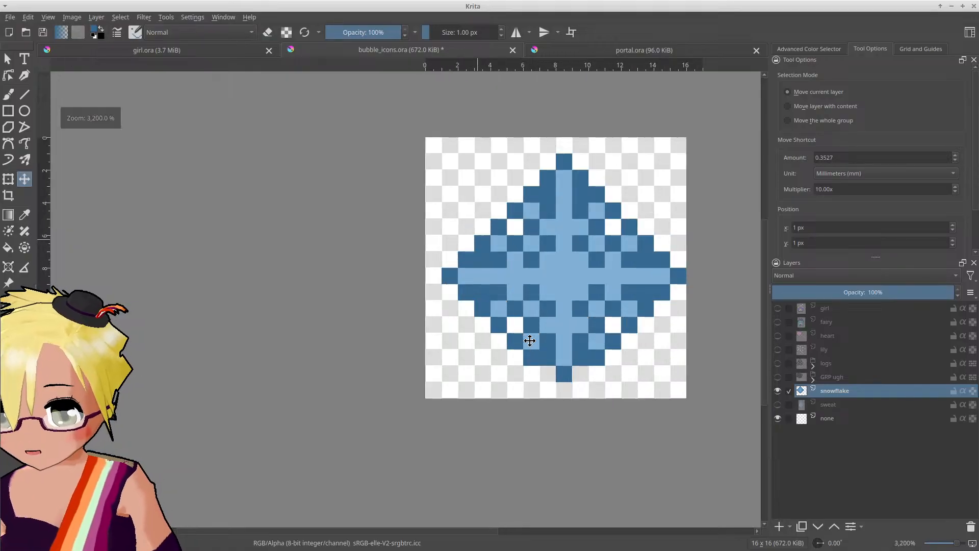
key(b)
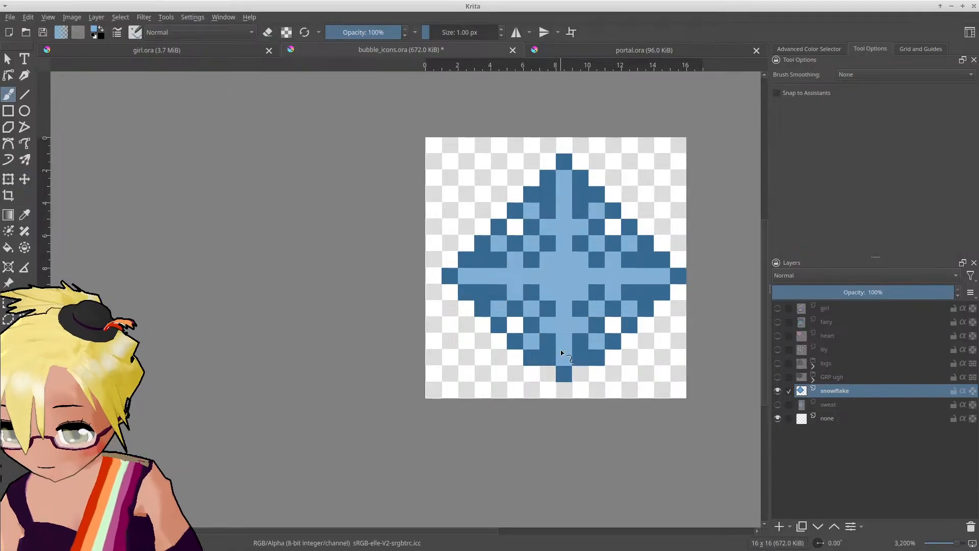
click(562, 372)
ctrl+click(547, 359)
click(548, 373)
click(563, 389)
click(582, 373)
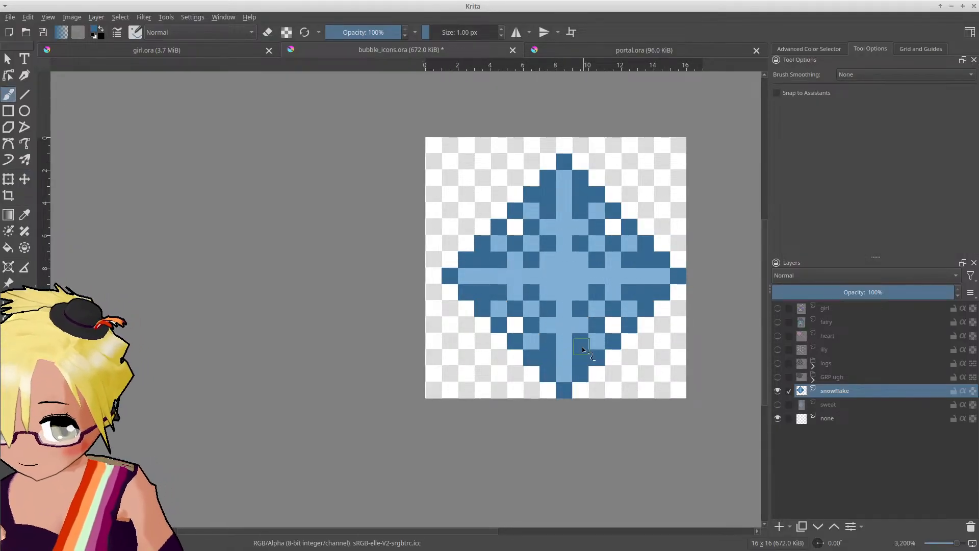
Step: Extend the top arm's left branch diagonally with a light blue pixel and dark blue ends, and erase one pixel between the top and left arms
scroll(583, 349, down, 2)
scroll(563, 332, down, 1)
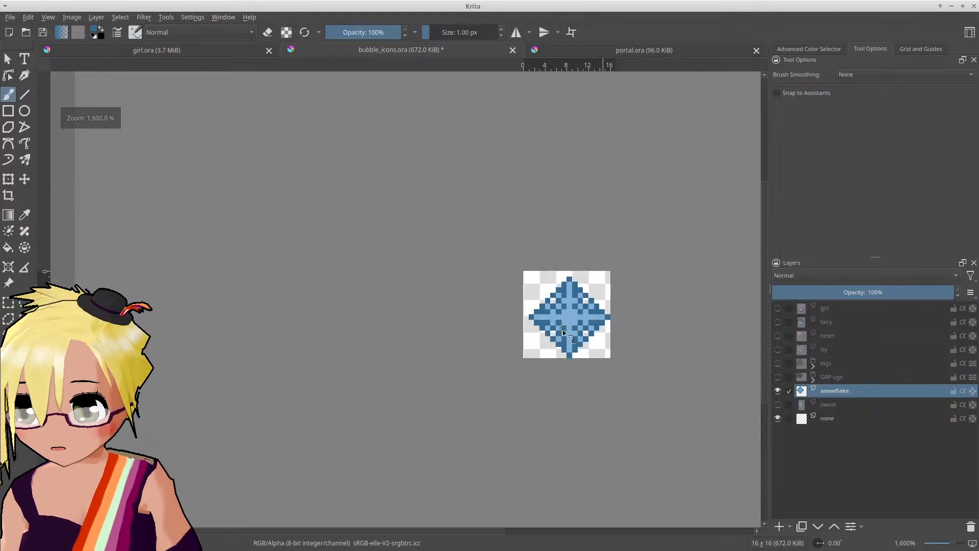
scroll(559, 346, down, 1)
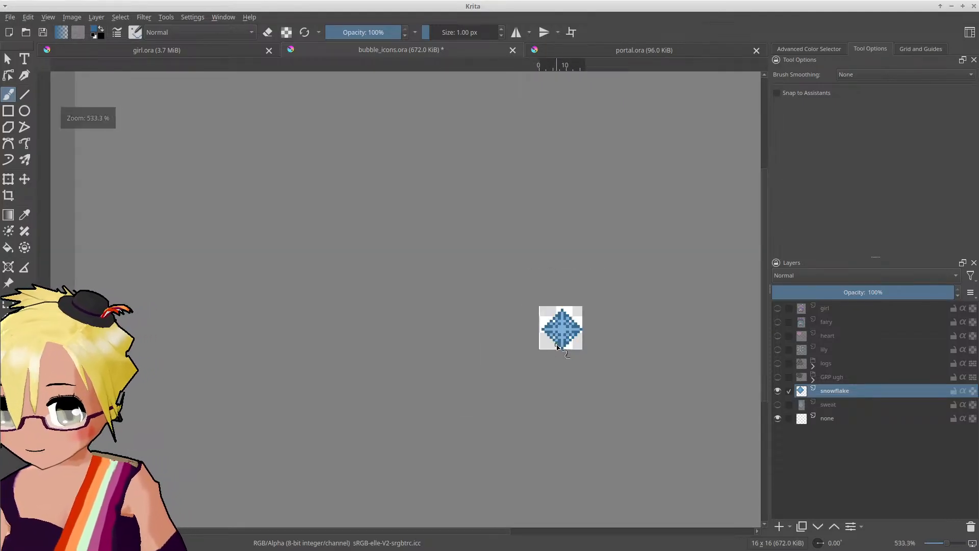
scroll(558, 347, down, 1)
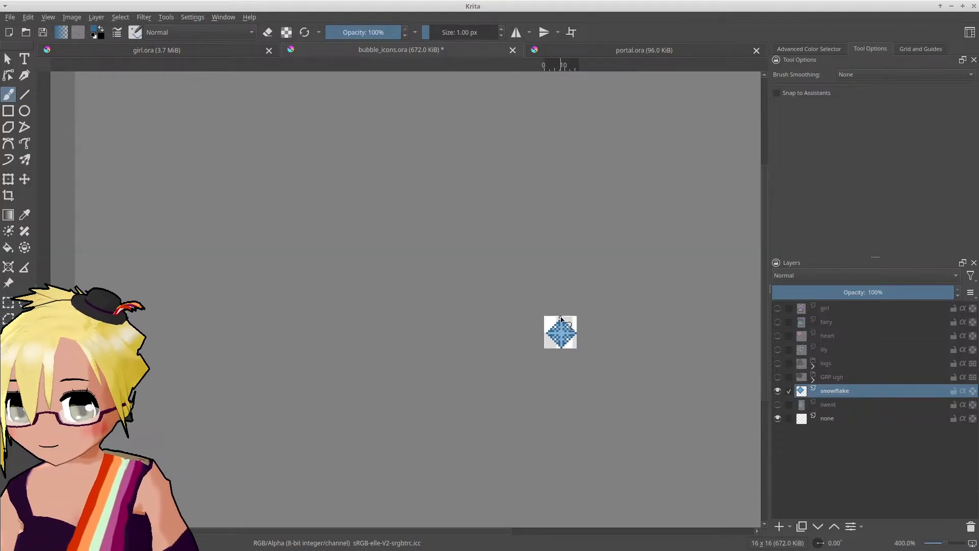
scroll(557, 347, up, 7)
click(535, 289)
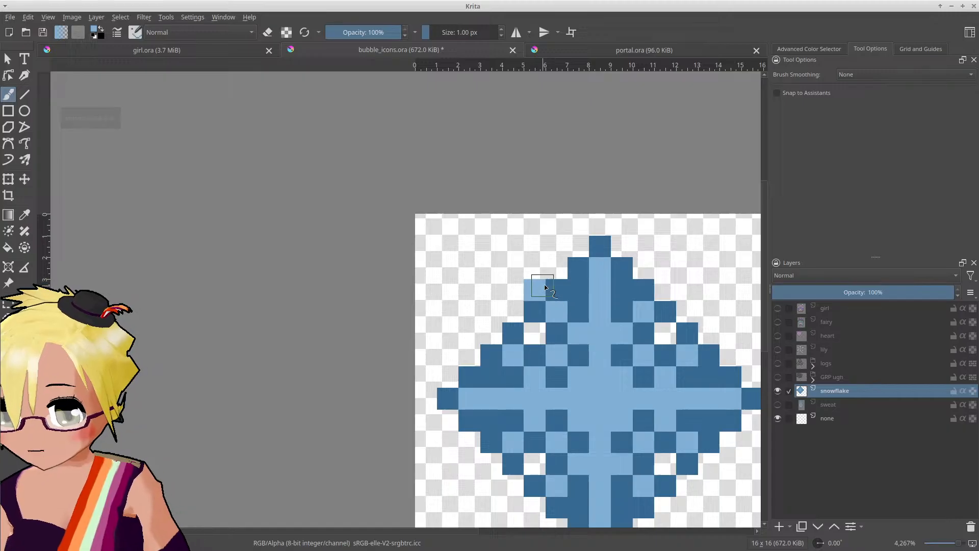
click(535, 266)
click(514, 290)
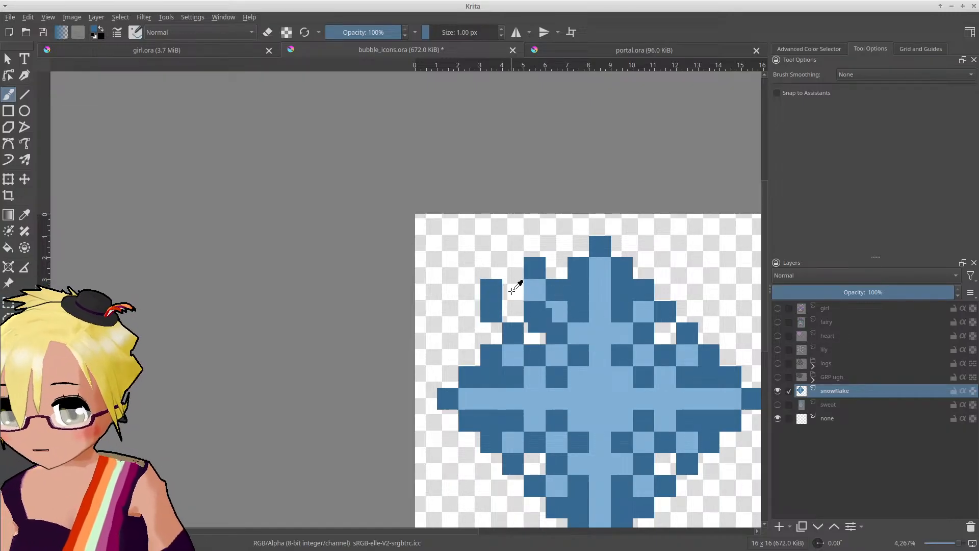
key(e)
click(557, 356)
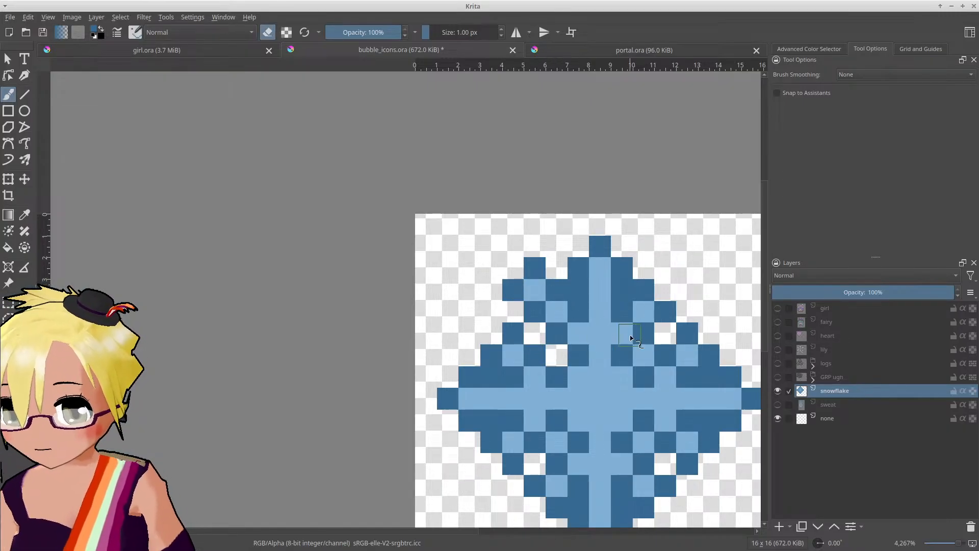
Step: Extend the top arm's right branch with a light blue pixel capped by dark blue pixels above and beside it, mirroring the left branch
key(e)
click(665, 268)
click(687, 290)
click(665, 290)
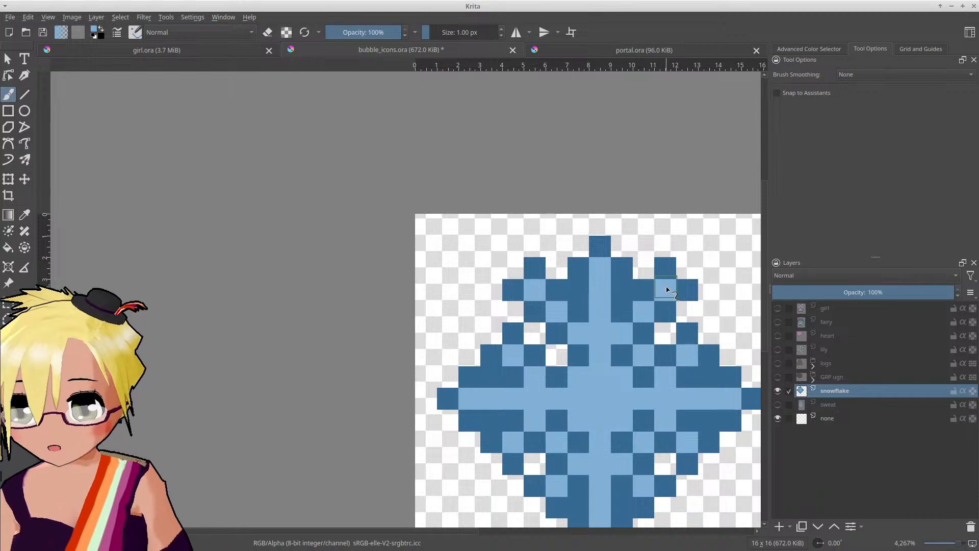
Step: Extend the bottom arm's right branch and both right-arm branches diagonally with light blue pixels capped in dark blue
middle_drag(682, 376, 648, 258)
click(669, 353)
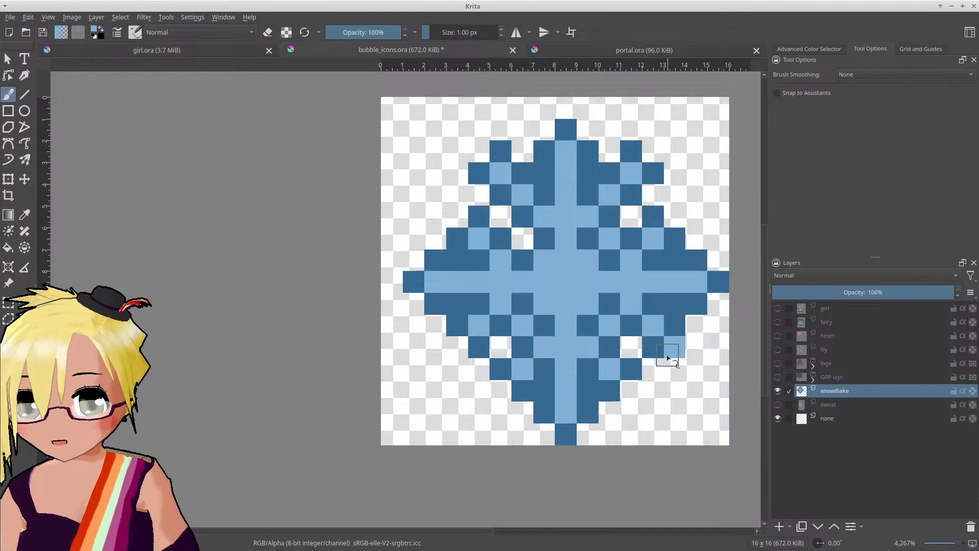
click(637, 390)
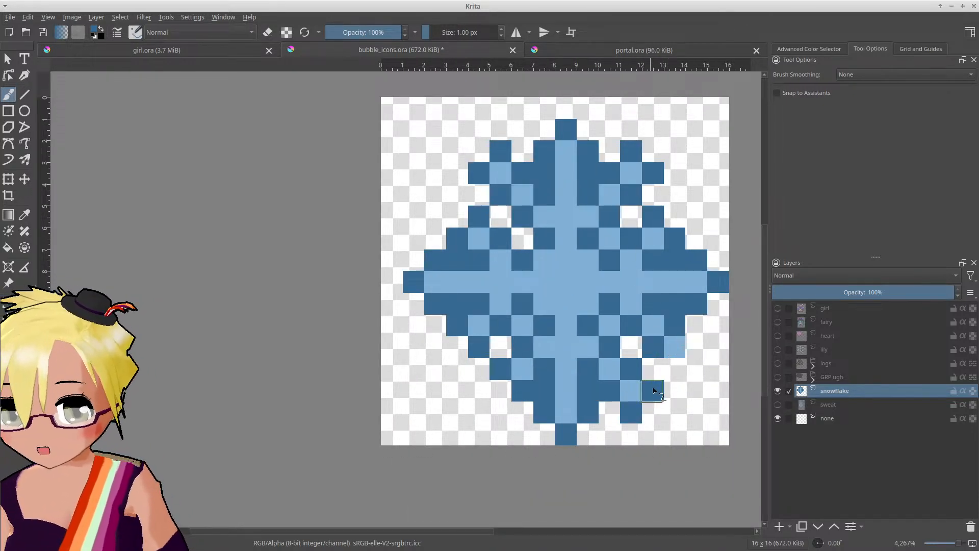
ctrl+scroll(647, 327, down, 4)
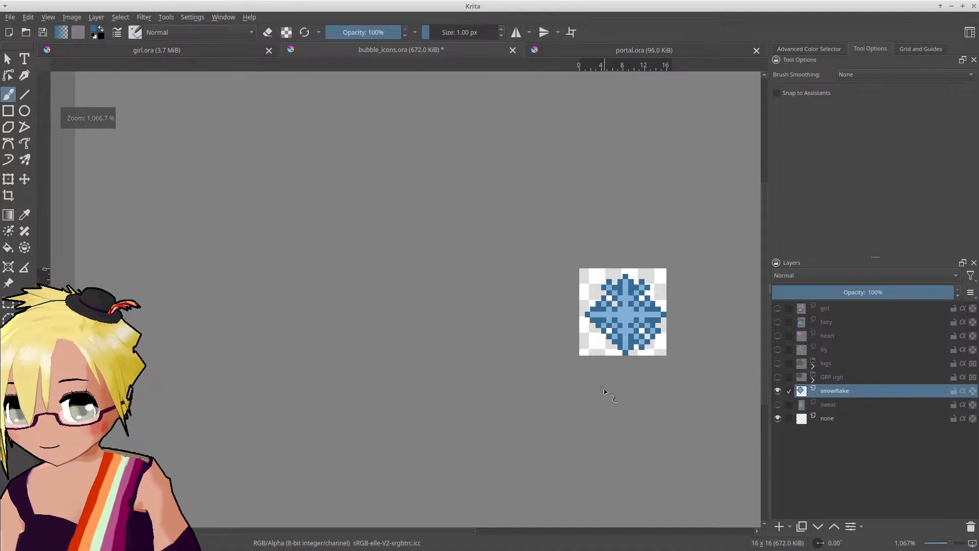
ctrl+scroll(605, 392, down, 1)
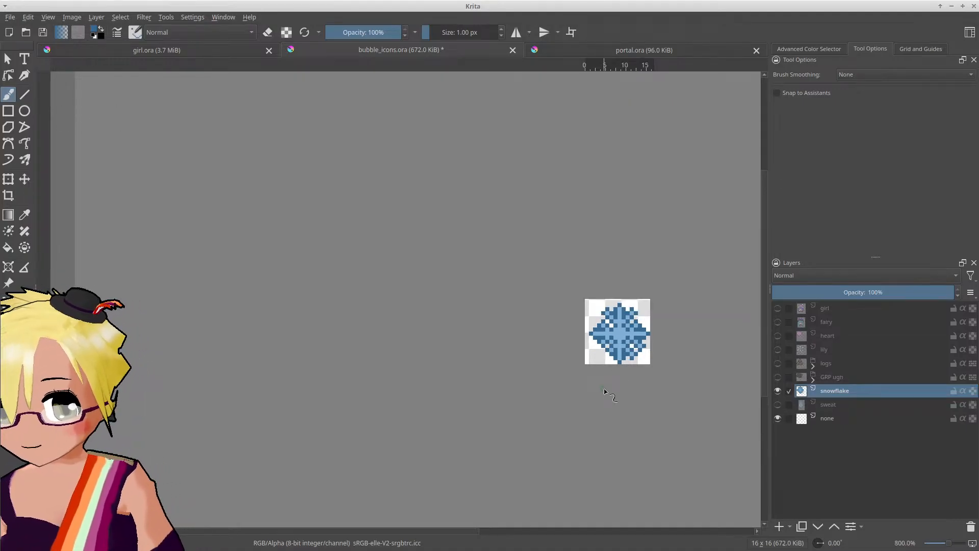
ctrl+scroll(644, 321, up, 5)
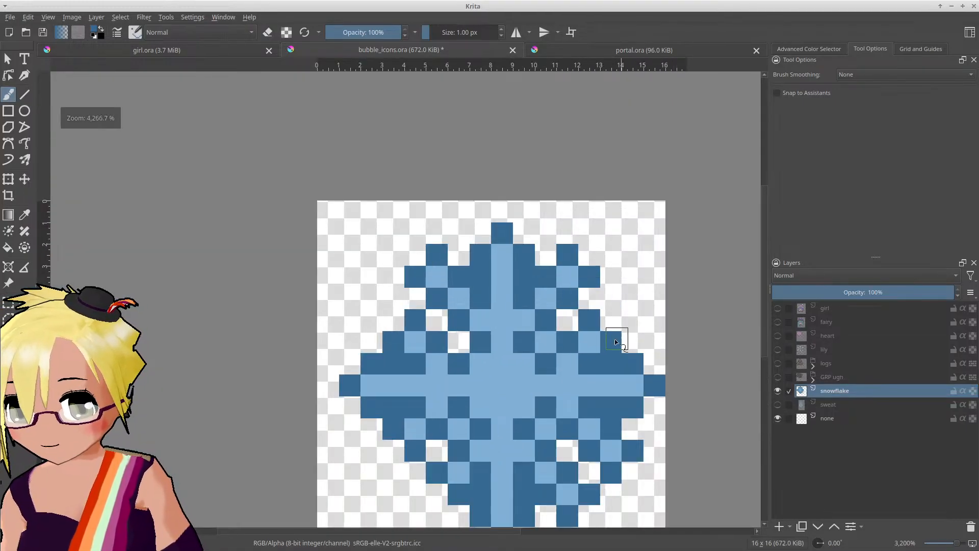
ctrl+scroll(628, 332, down, 4)
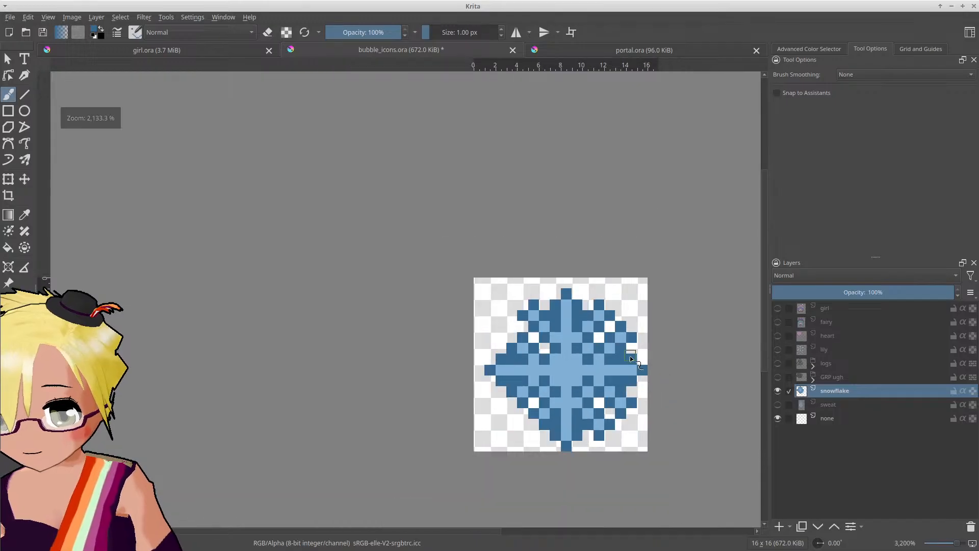
ctrl+scroll(623, 404, down, 1)
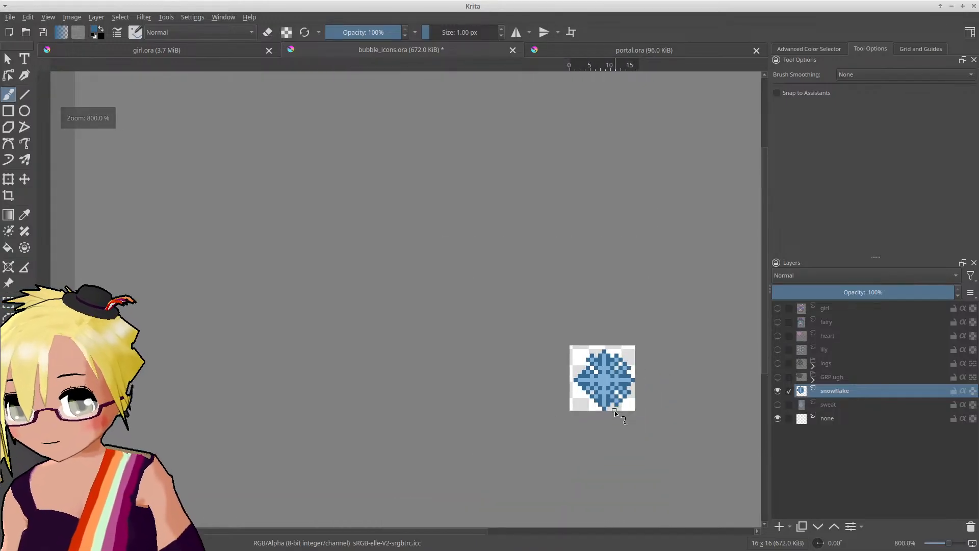
Step: Extend the bottom arm's left branch with a light blue pixel and dark blue ends, and erase one pixel between the bottom and left arms
ctrl+scroll(614, 411, up, 5)
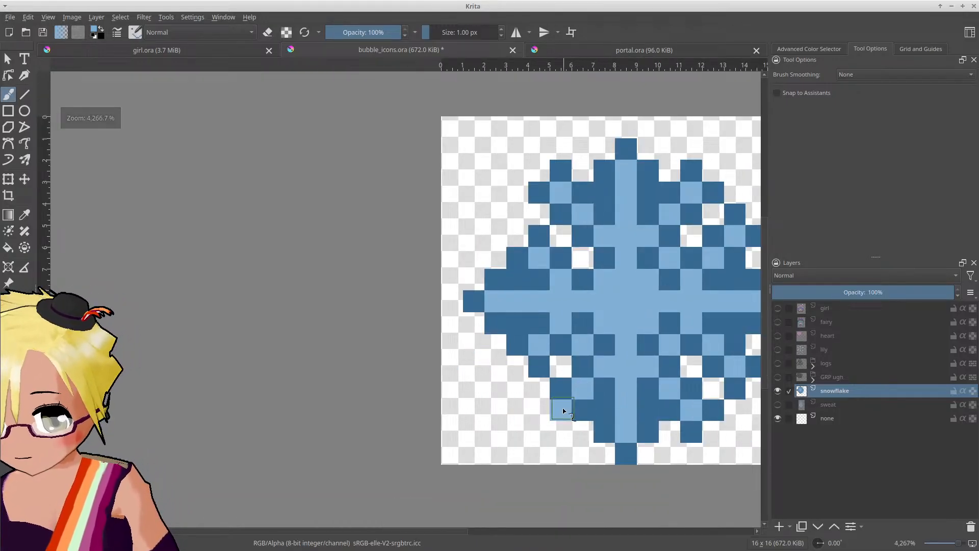
ctrl+click(602, 423)
click(541, 410)
click(560, 430)
key(e)
click(580, 348)
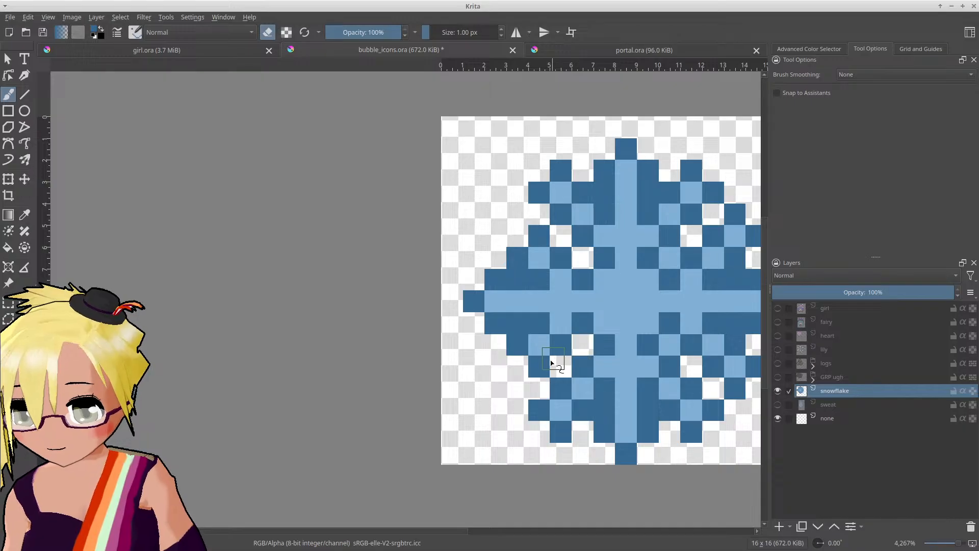
key(e)
Step: Recolour the inner dark blue pixels beside the snowflake's four arms light blue, between the side branches and the tips
ctrl+scroll(541, 352, down, 4)
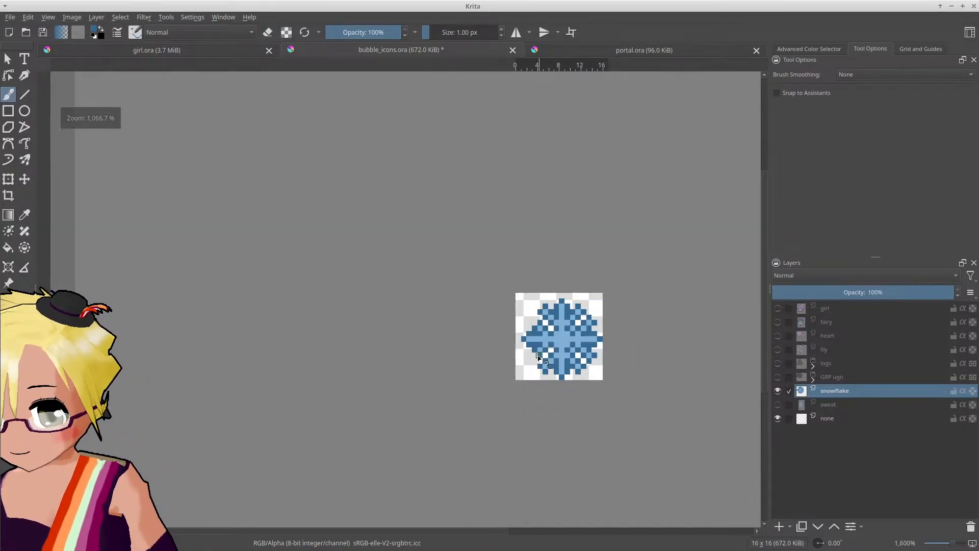
ctrl+scroll(538, 364, up, 3)
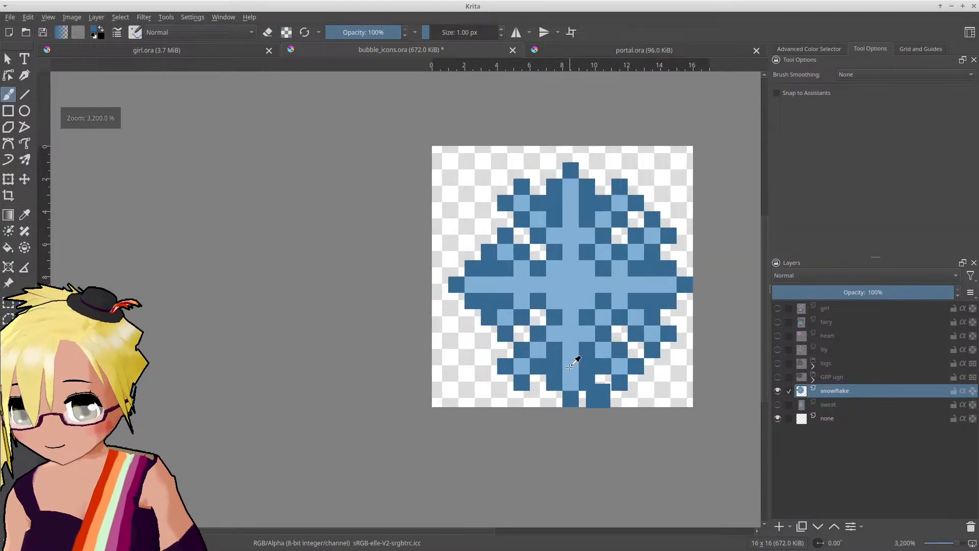
ctrl+scroll(619, 370, down, 4)
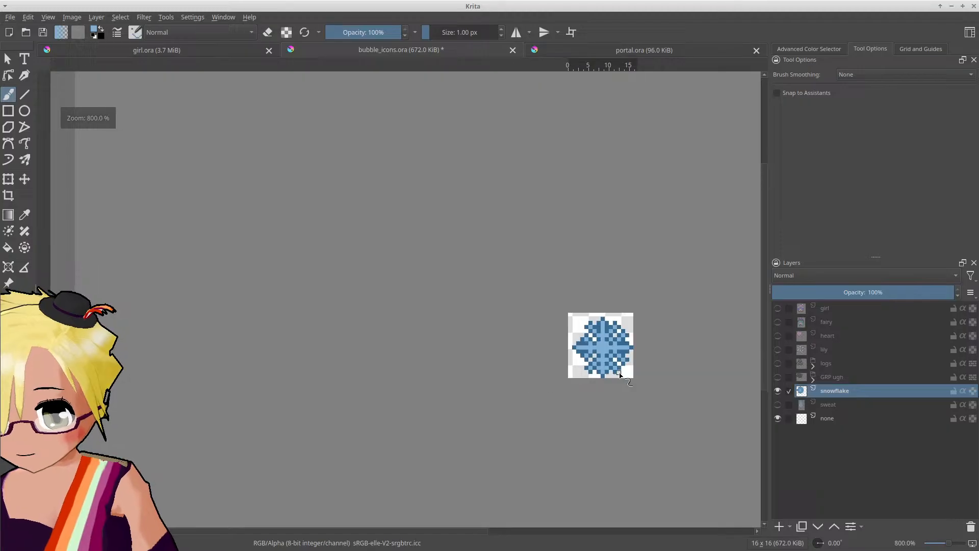
ctrl+scroll(619, 365, up, 3)
ctrl+scroll(619, 364, up, 1)
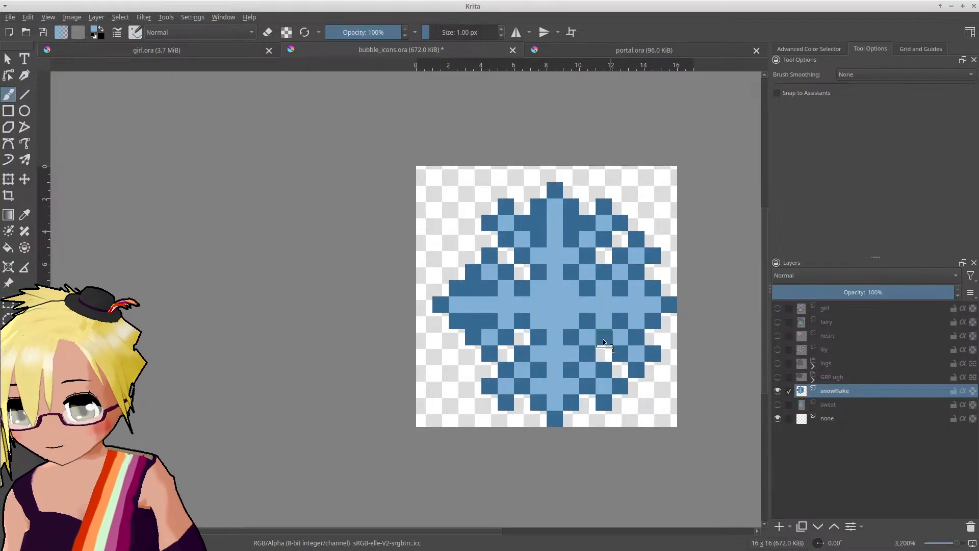
ctrl+scroll(467, 322, up, 1)
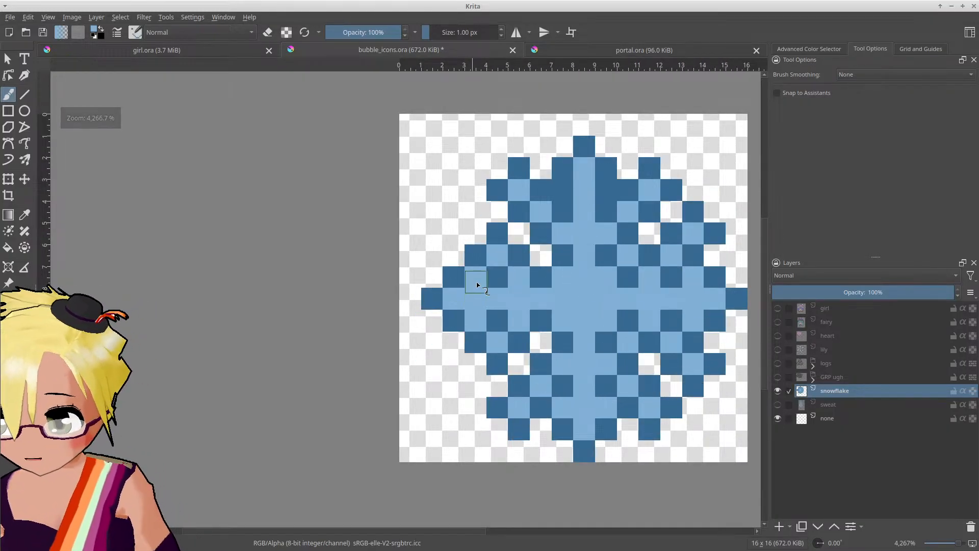
ctrl+scroll(631, 261, down, 5)
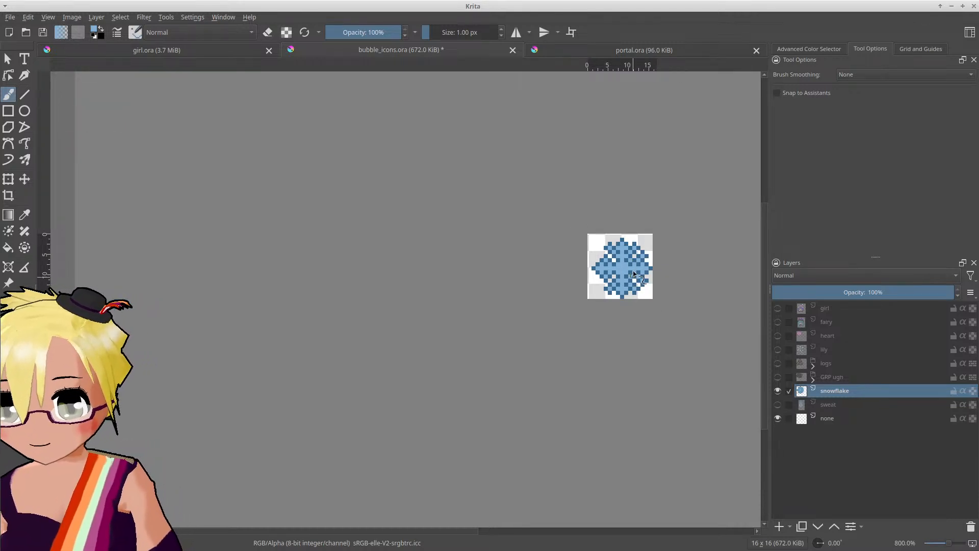
ctrl+scroll(633, 263, up, 3)
Step: Try selecting the snowflake's top arm with its two branches and moving it up by one pixel
key(e)
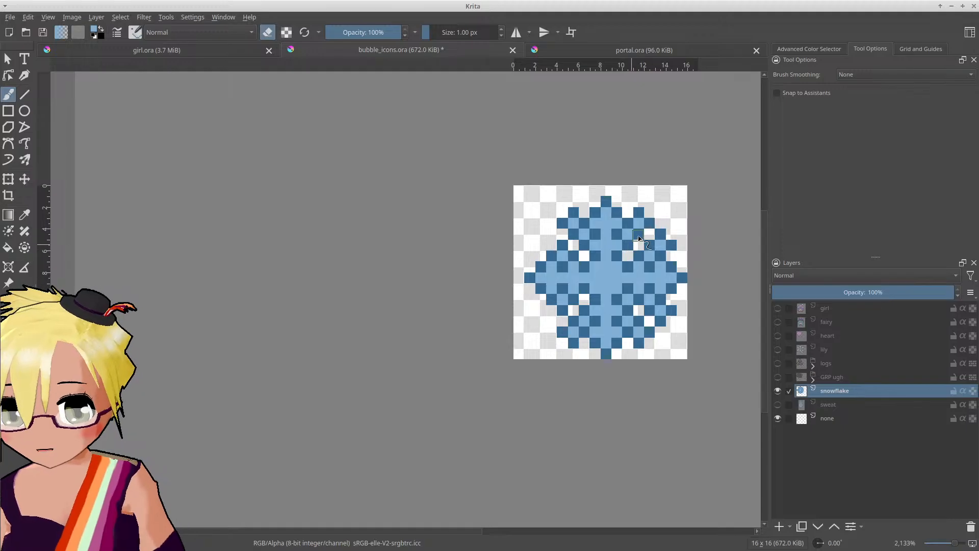
key(ctrl+r)
drag(566, 190, 645, 249)
shift+drag(615, 206, 653, 237)
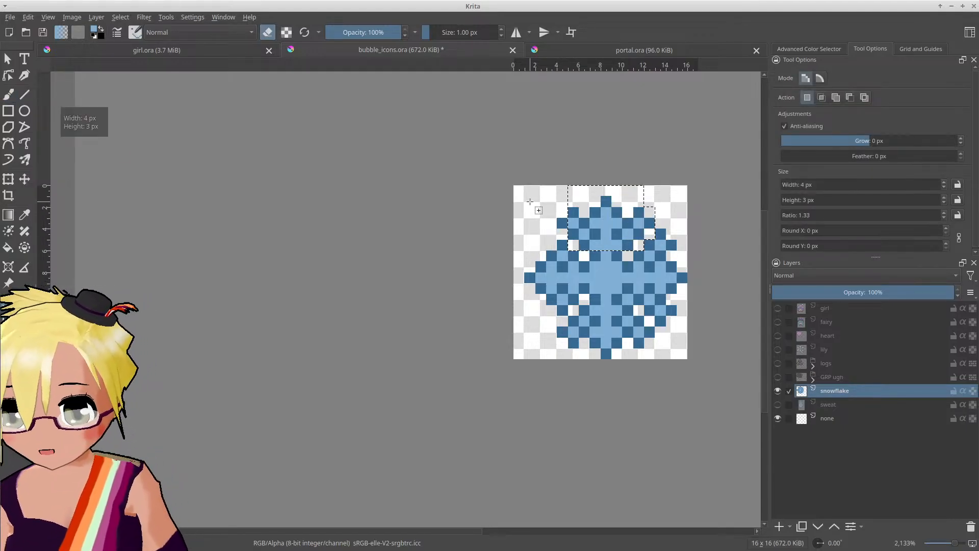
shift+drag(539, 202, 605, 227)
key(t)
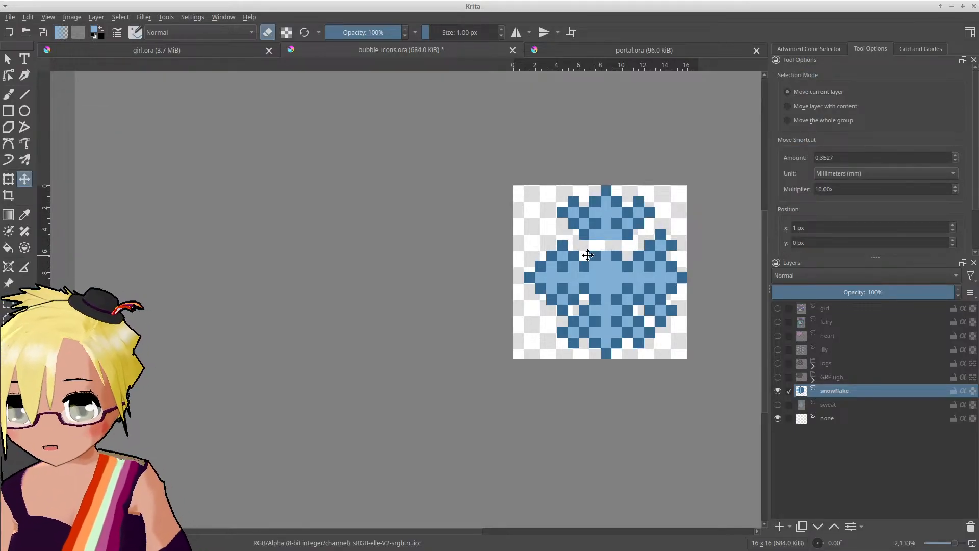
Step: Try filling the gap under the raised top arm with blue pixels, and undo both the fill and the move
key(b)
scroll(586, 258, up, 1)
key(e)
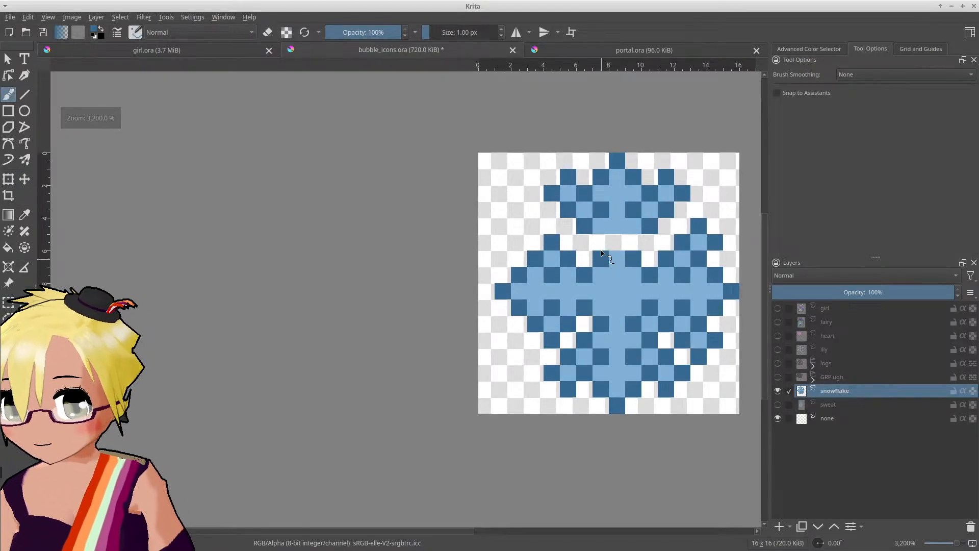
click(601, 242)
scroll(626, 248, down, 2)
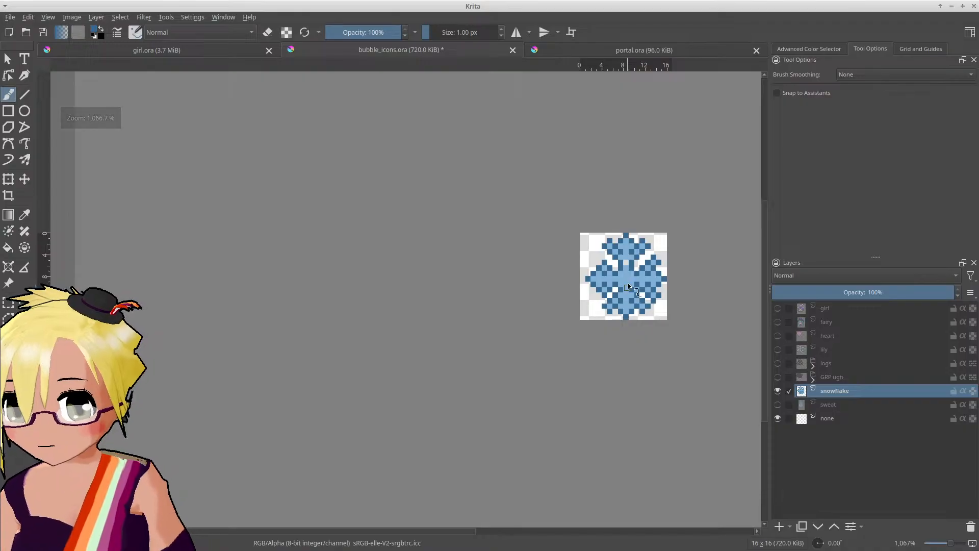
scroll(626, 263, up, 1)
scroll(638, 289, down, 2)
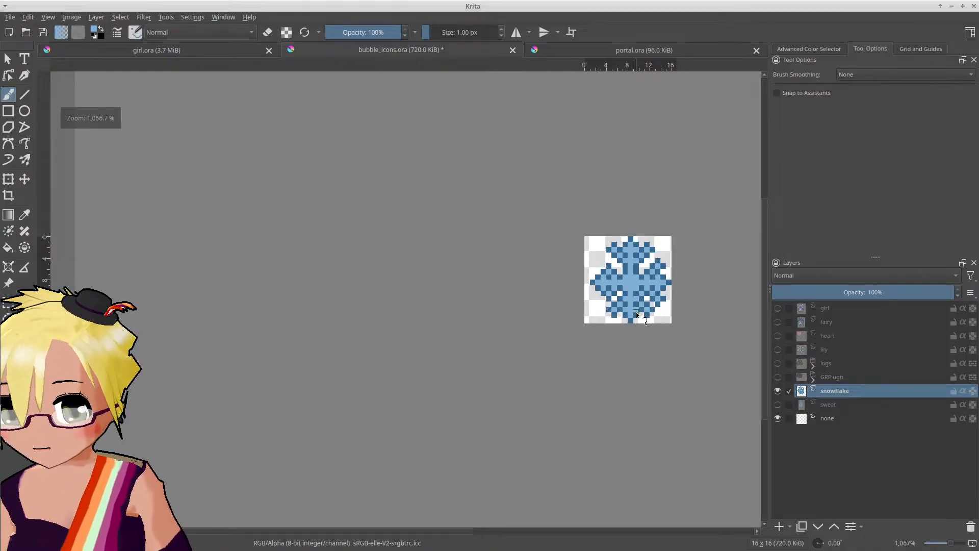
key(ctrl+z)
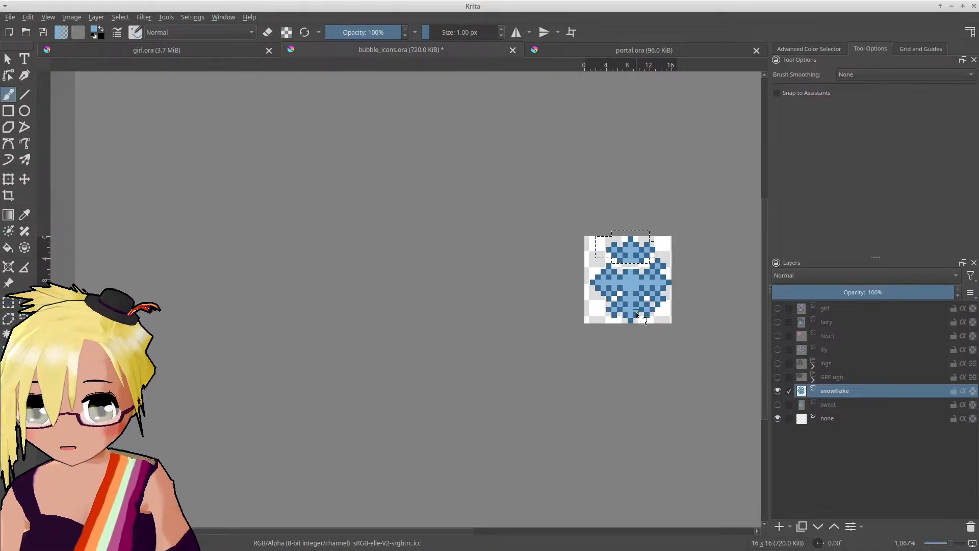
key(ctrl+z)
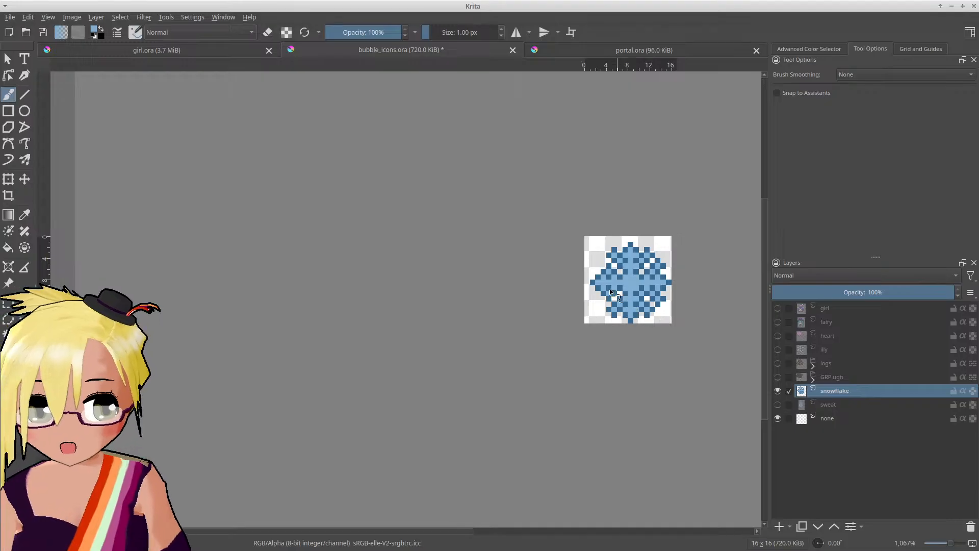
Step: Extend both of the left arm's branches diagonally with a light blue pixel capped by dark blue pixels, mirroring the right arm
scroll(637, 299, up, 2)
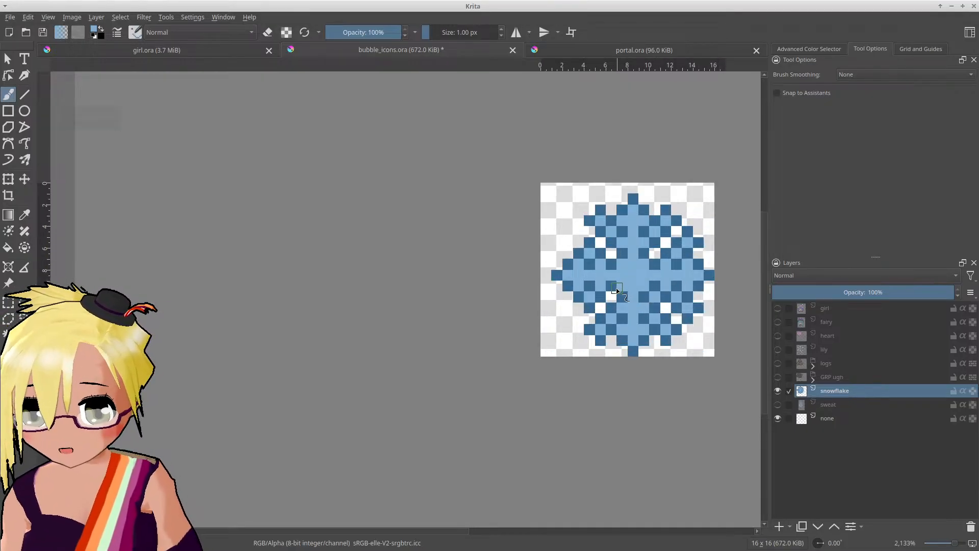
scroll(595, 296, up, 1)
click(572, 217)
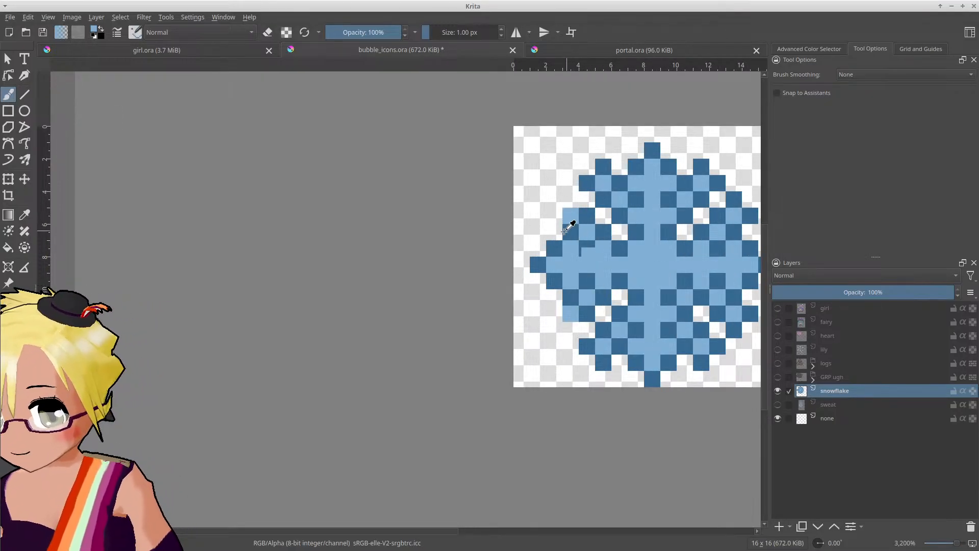
ctrl+click(568, 228)
click(556, 213)
click(569, 200)
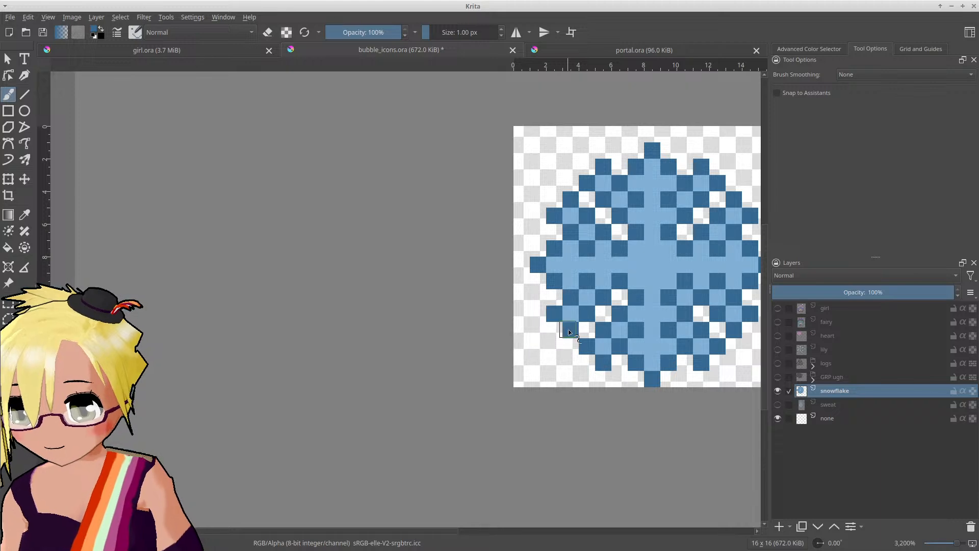
scroll(614, 307, down, 3)
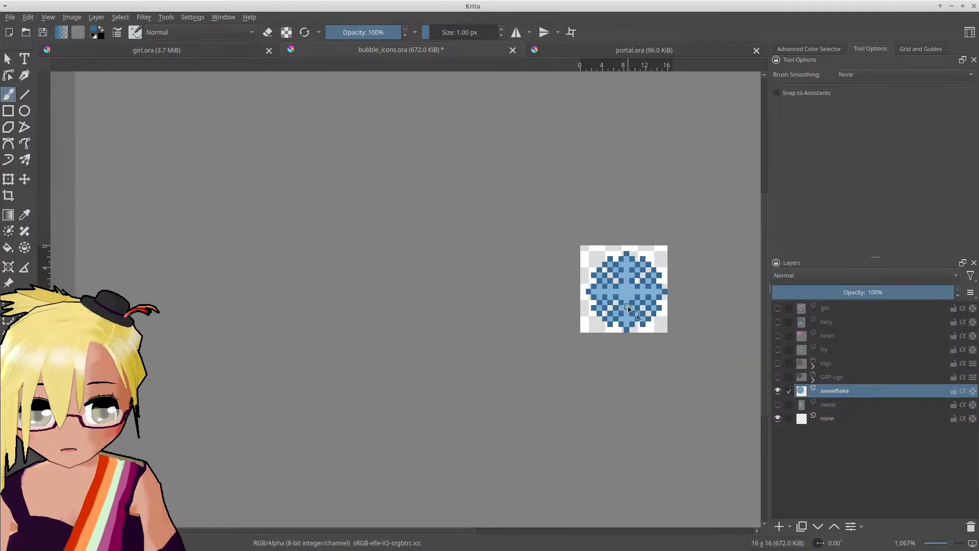
Step: Paint the top arm's left branch tip white and tint it with light blue at 60% brush opacity to mix a pale blue
scroll(629, 309, up, 2)
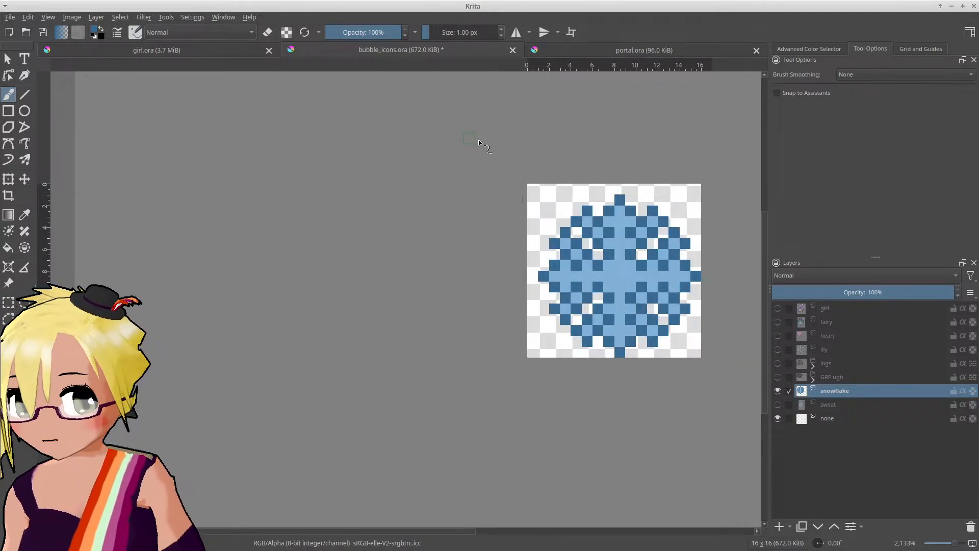
scroll(597, 199, up, 2)
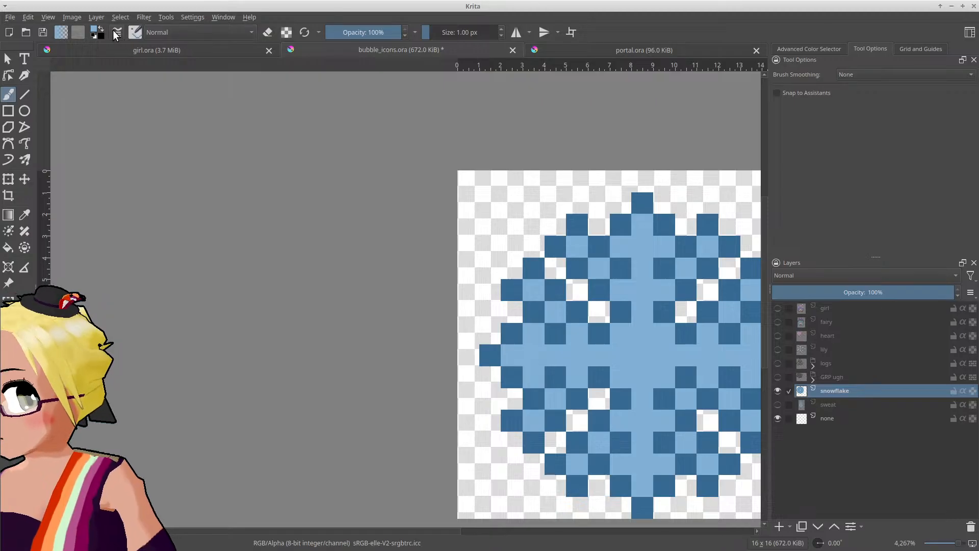
middle_drag(591, 237, 421, 173)
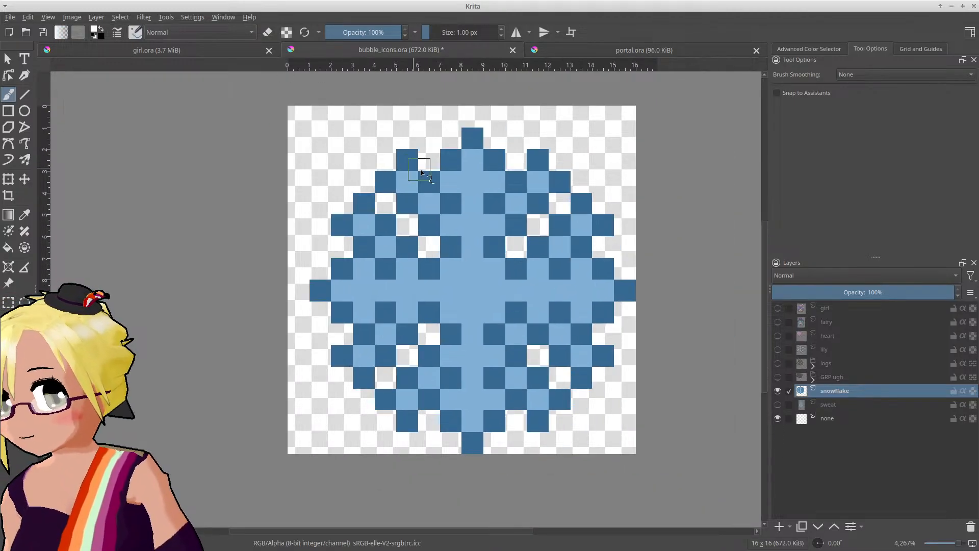
scroll(497, 193, down, 4)
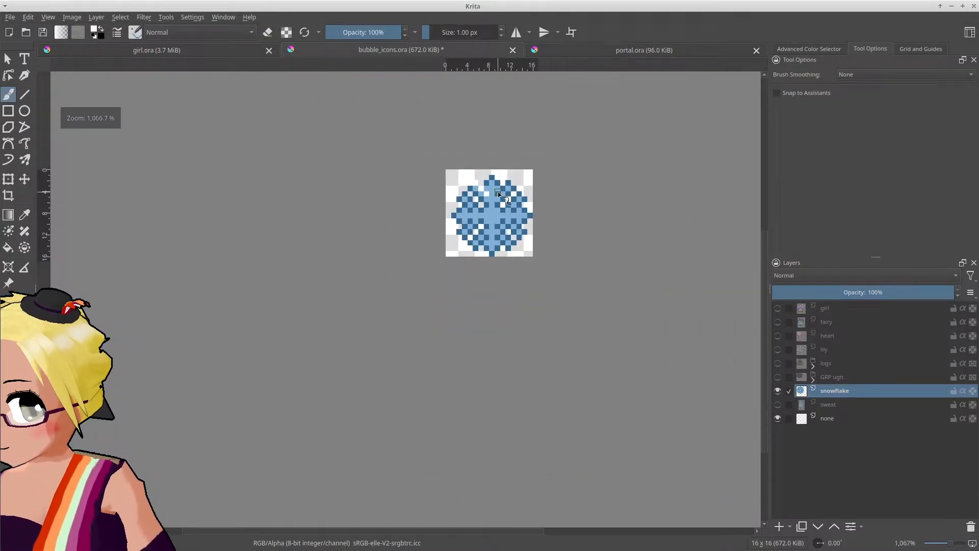
scroll(499, 194, up, 2)
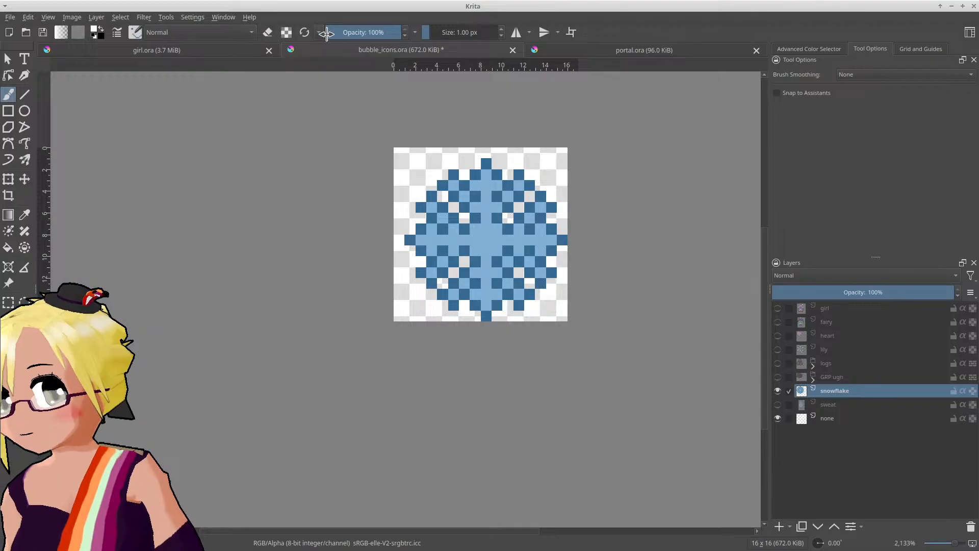
ctrl+scroll(498, 194, up, 2)
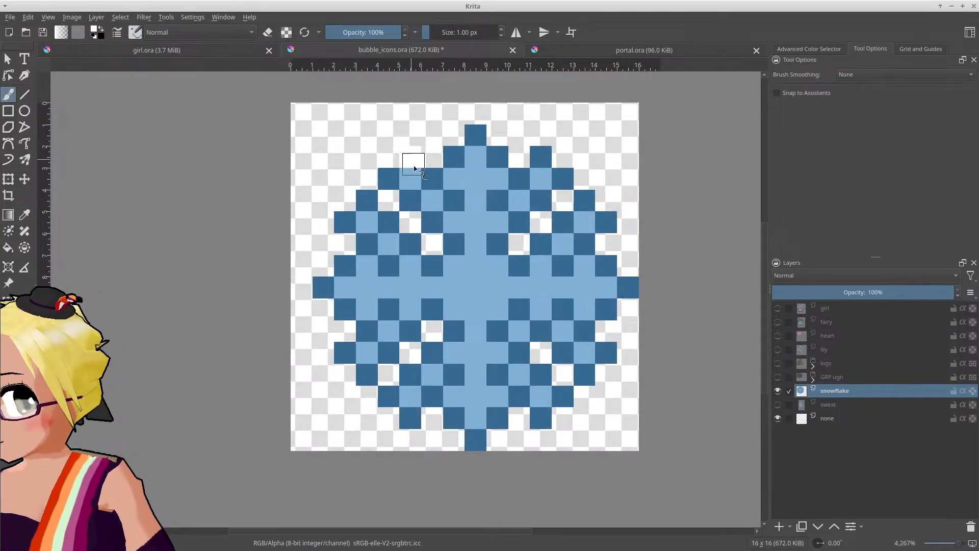
drag(387, 33, 371, 33)
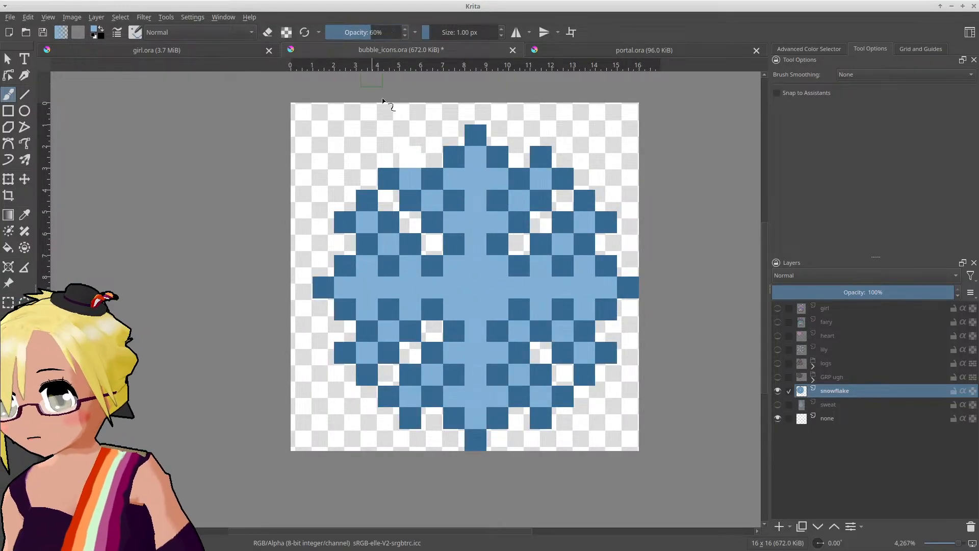
click(408, 157)
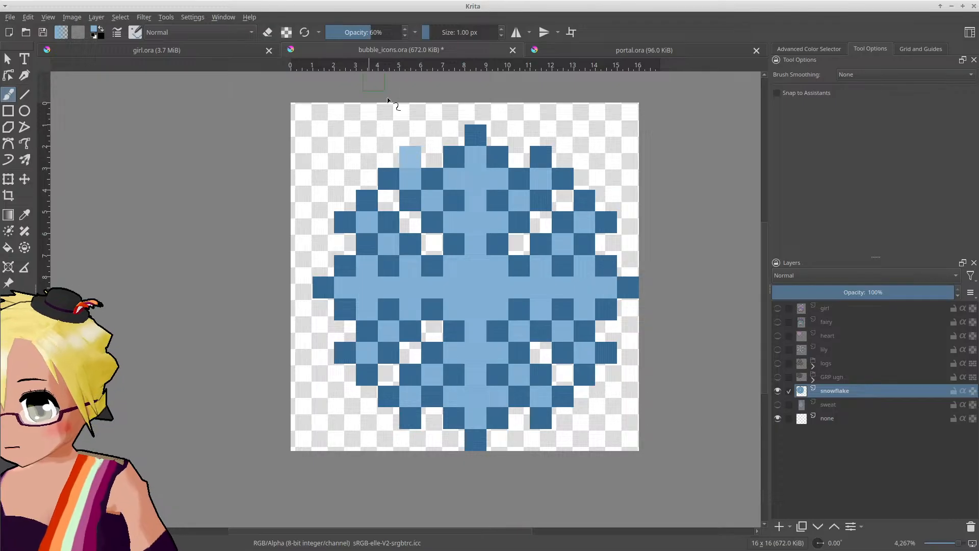
key(ctrl+z)
ctrl+click(411, 153)
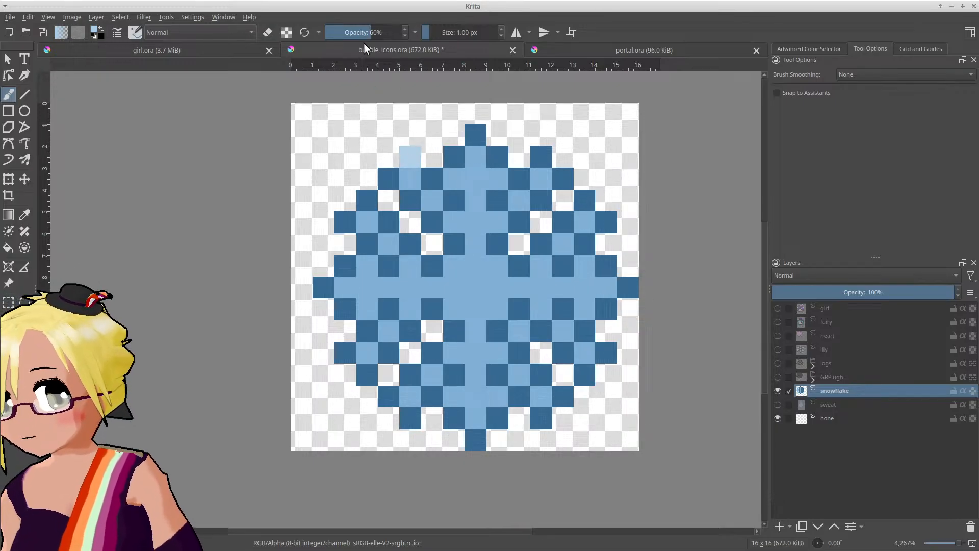
Step: Restore the brush opacity to 100% and paint diagonal pale blue highlights along both of the top arm's branches
click(401, 32)
drag(431, 176, 459, 204)
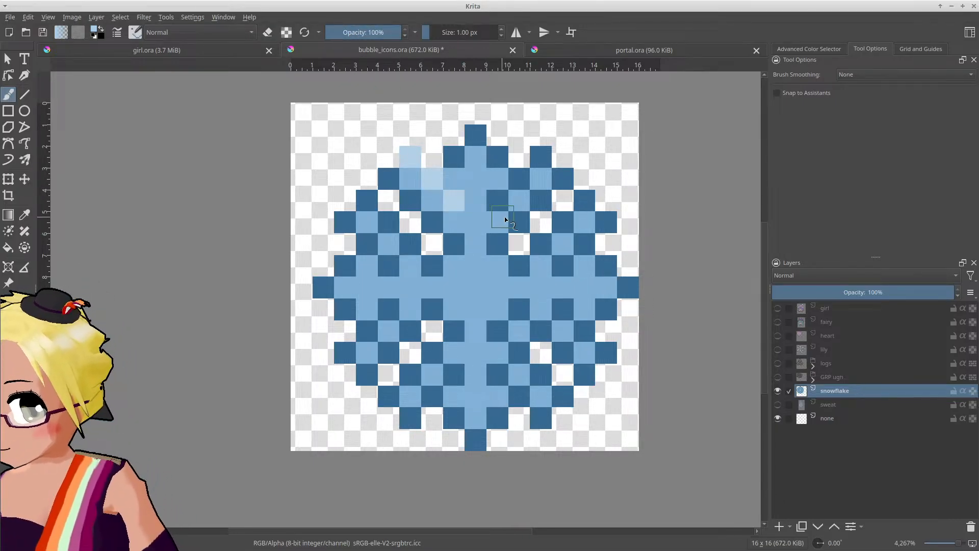
ctrl+scroll(507, 216, down, 3)
ctrl+scroll(518, 222, down, 1)
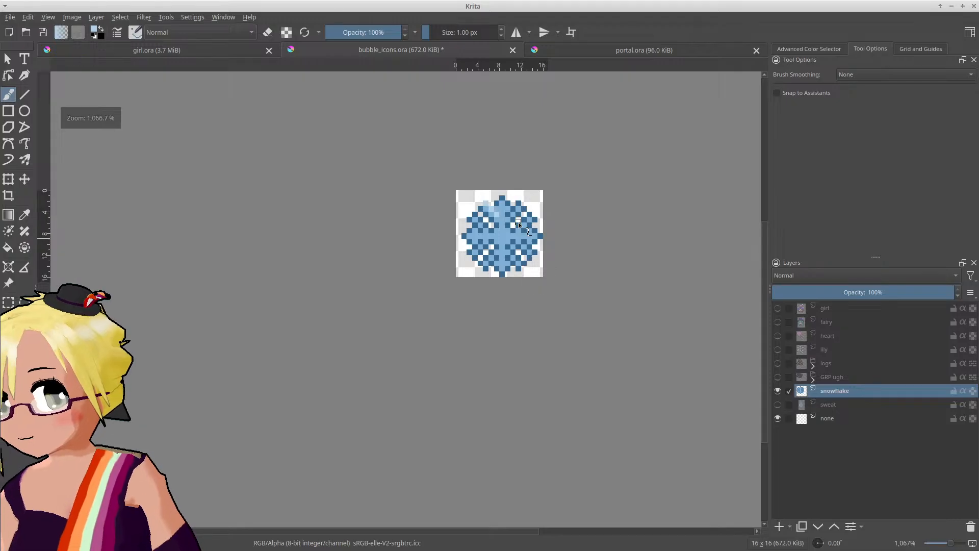
ctrl+scroll(518, 223, up, 2)
drag(496, 214, 517, 193)
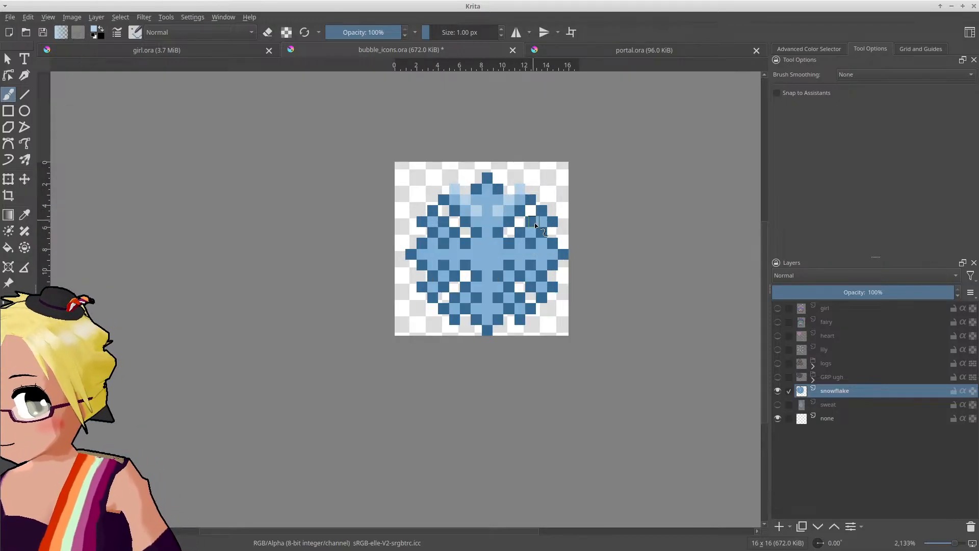
Step: Paint pale blue diagonal highlights along the upper branches of the right and left arms
ctrl+scroll(535, 224, down, 4)
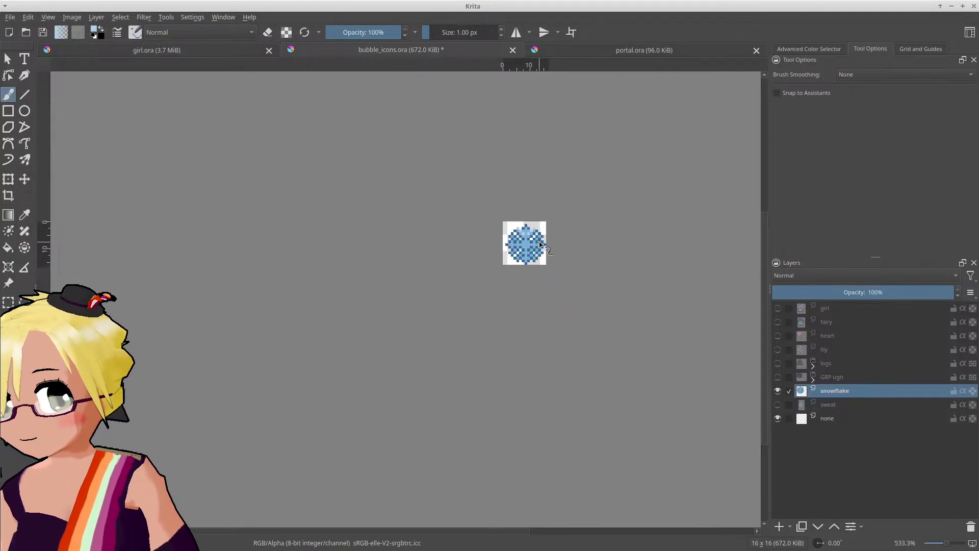
ctrl+scroll(540, 246, up, 6)
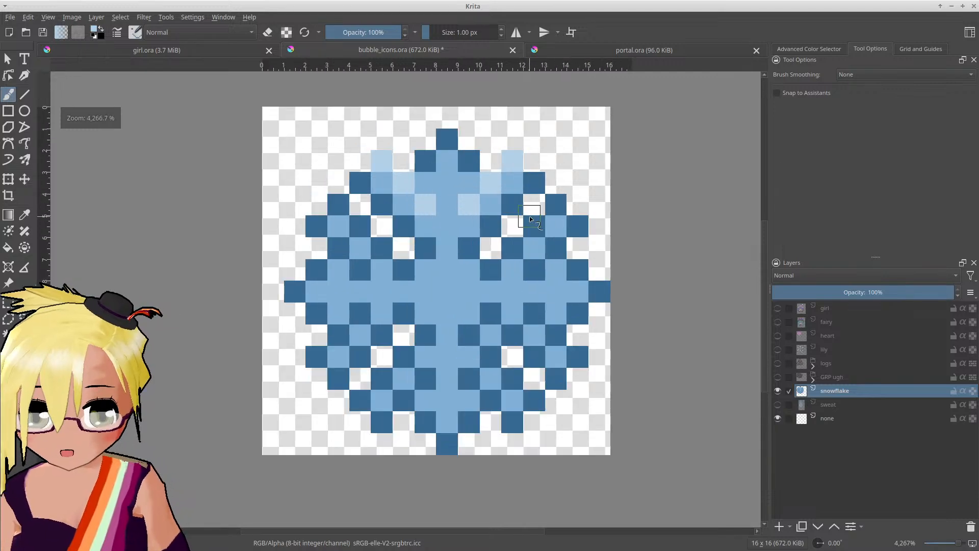
middle_drag(534, 252, 540, 225)
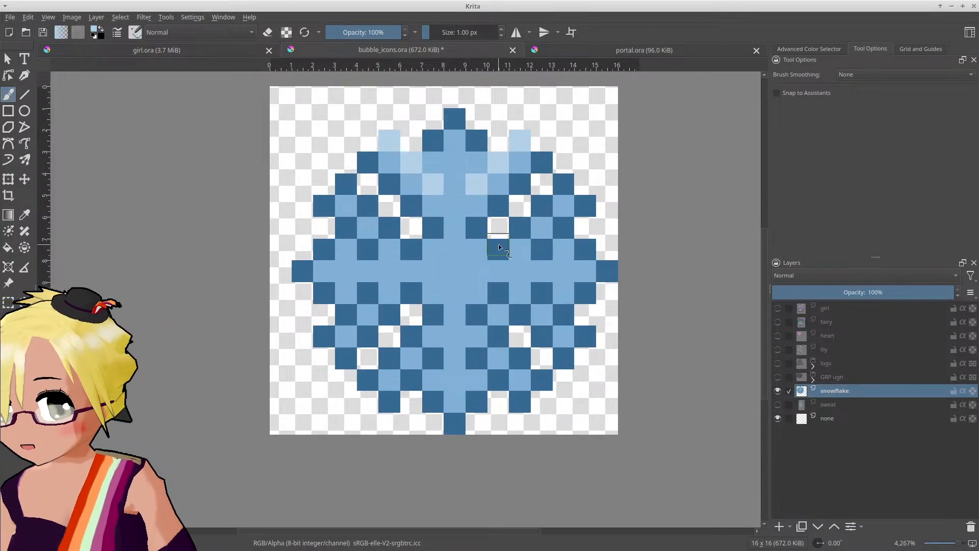
drag(499, 247, 561, 186)
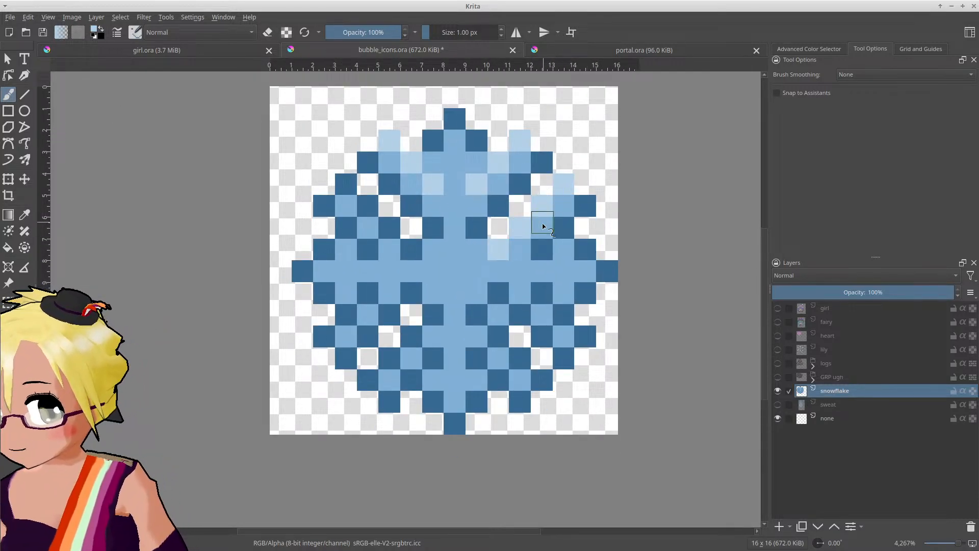
ctrl+scroll(540, 222, down, 1)
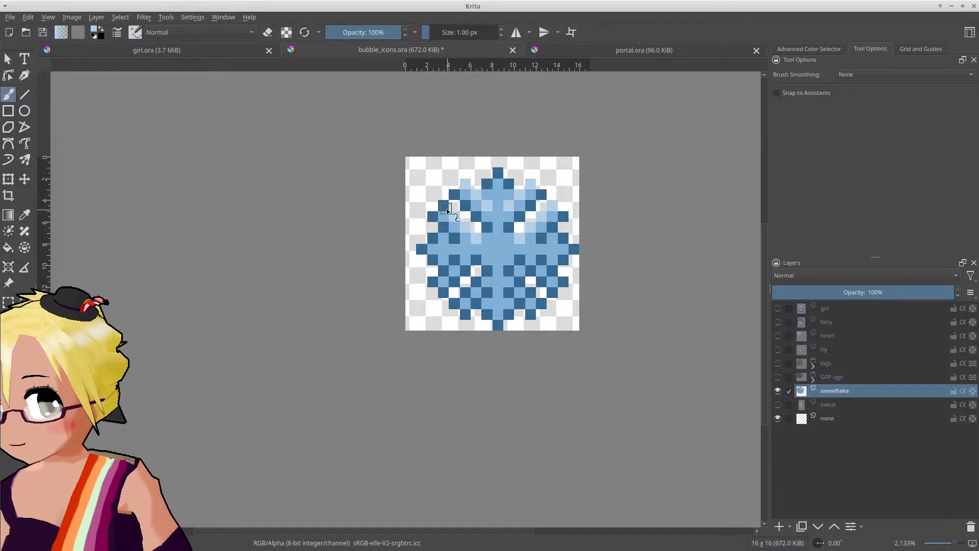
Step: Highlight the left arm's lower branch in pale blue and lighten the upper edge pixel beside both side arm tips
mouse_move(447, 211)
mouse_down()
mouse_move(469, 249)
mouse_move(423, 292)
mouse_up()
ctrl+scroll(463, 267, up, 1)
click(425, 233)
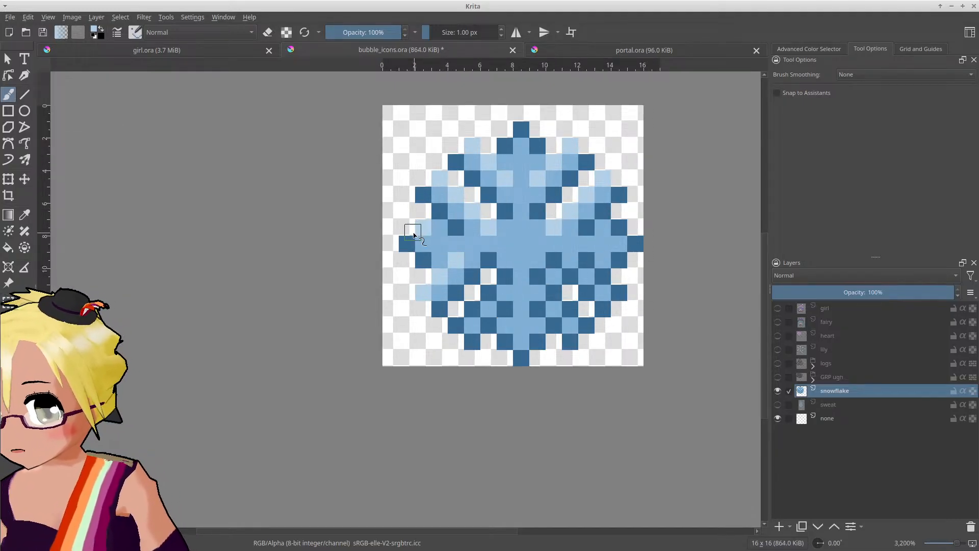
click(619, 236)
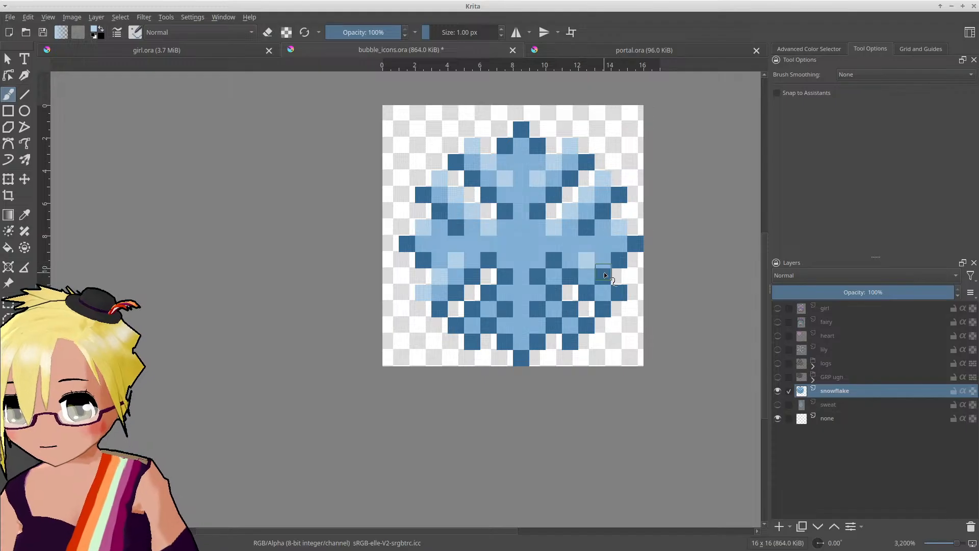
Step: Touch up the right arm's lower branch with dark blue, and highlight it and the bottom arm's right branch in pale blue
ctrl+scroll(615, 283, down, 3)
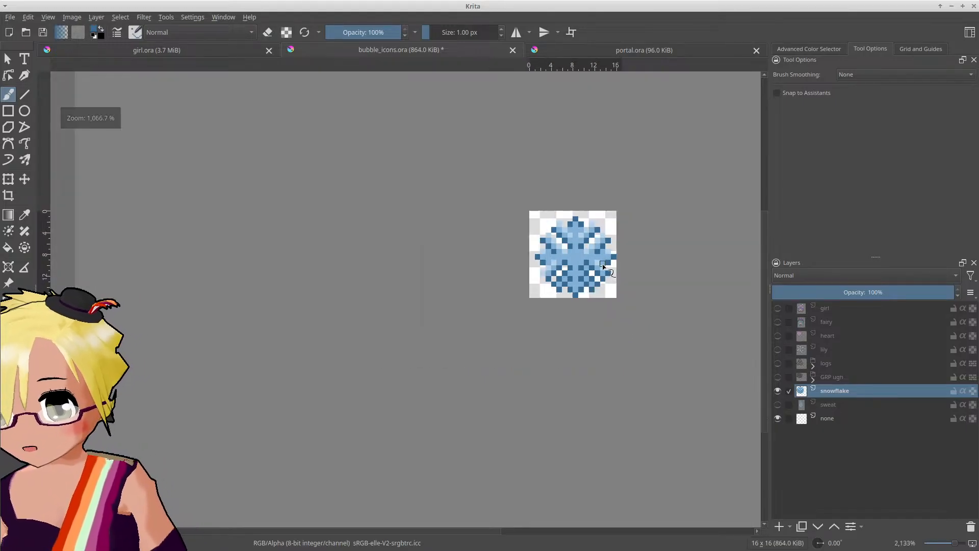
ctrl+scroll(608, 272, up, 2)
ctrl+scroll(607, 270, down, 2)
ctrl+scroll(609, 260, up, 1)
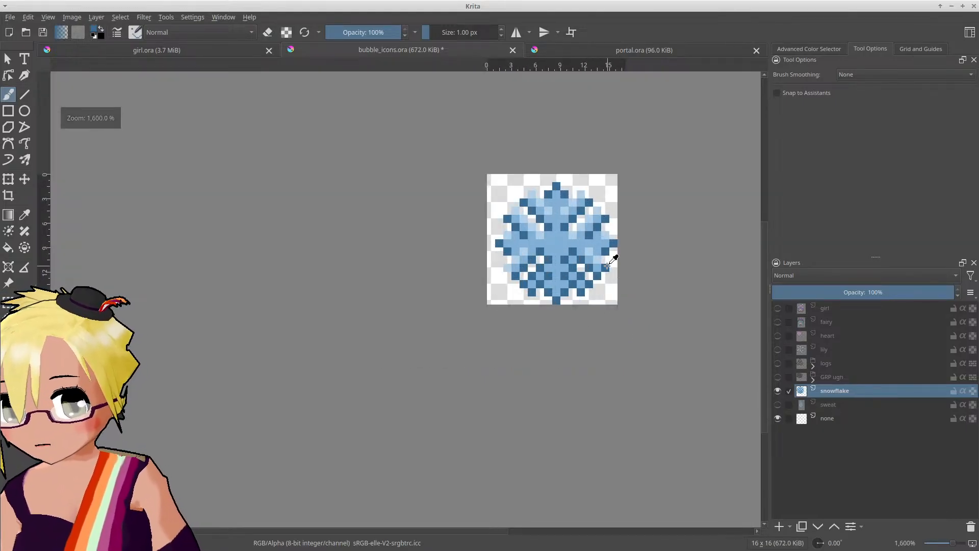
ctrl+scroll(607, 266, up, 2)
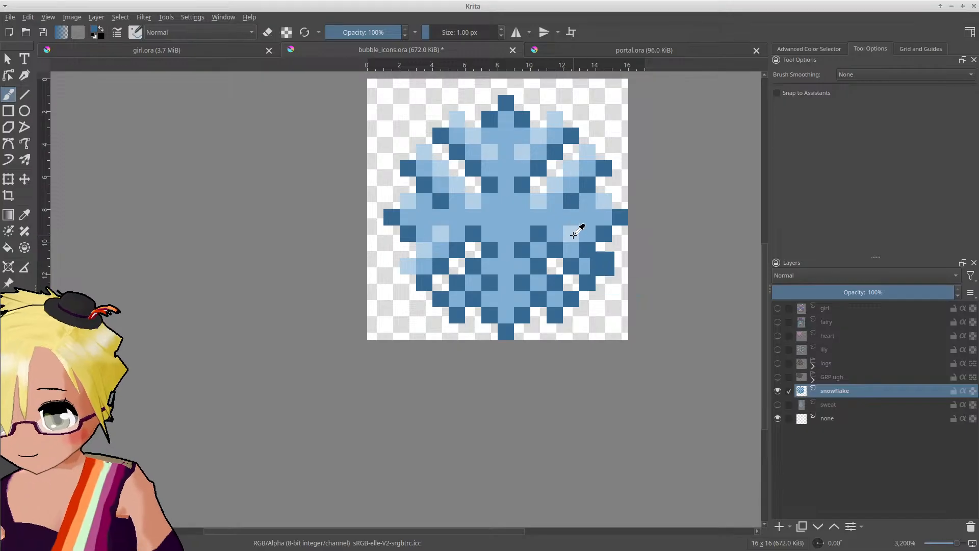
ctrl+scroll(608, 267, down, 1)
ctrl+scroll(608, 267, down, 2)
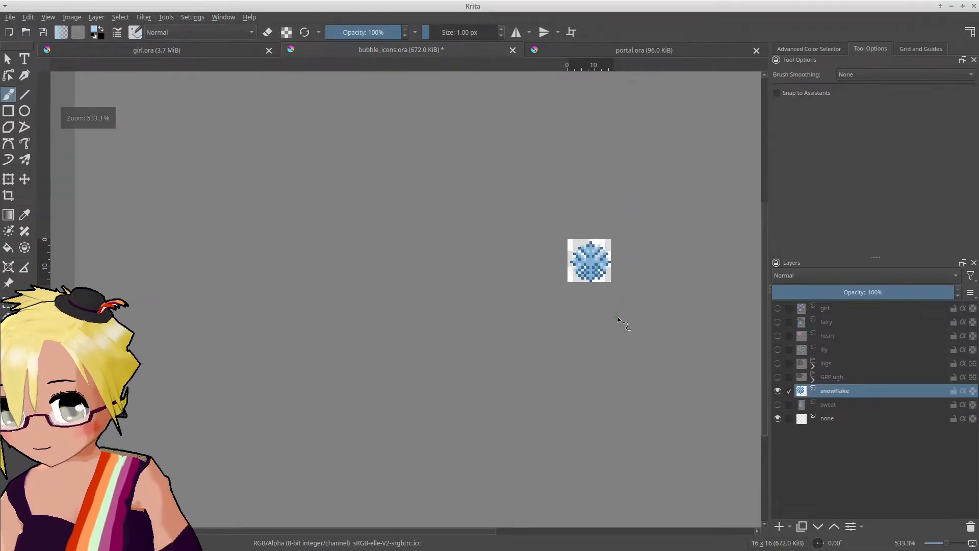
ctrl+scroll(615, 306, up, 5)
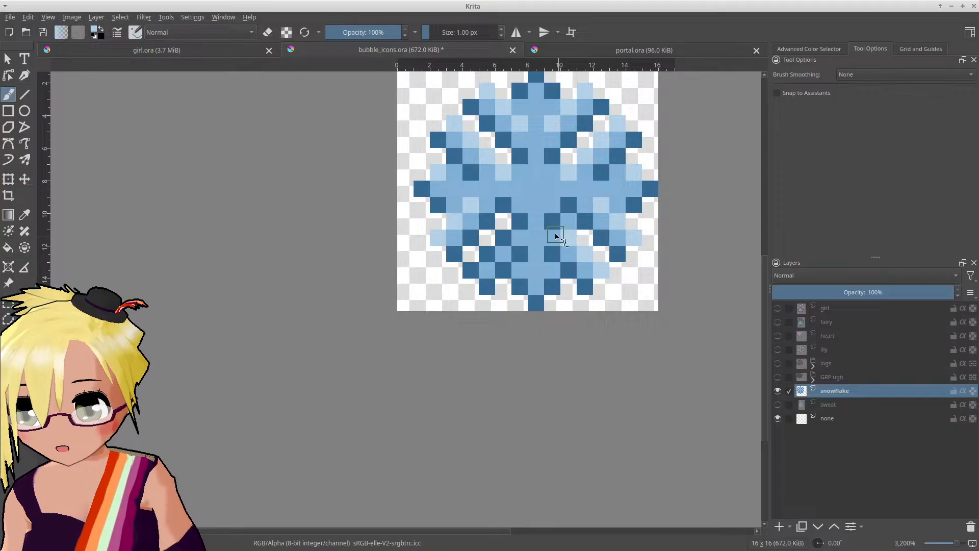
Step: Paint a pale blue highlight along the bottom arm's left branch and lighten the left edge pixel below the top arm's tip
drag(522, 228, 472, 268)
scroll(504, 280, down, 5)
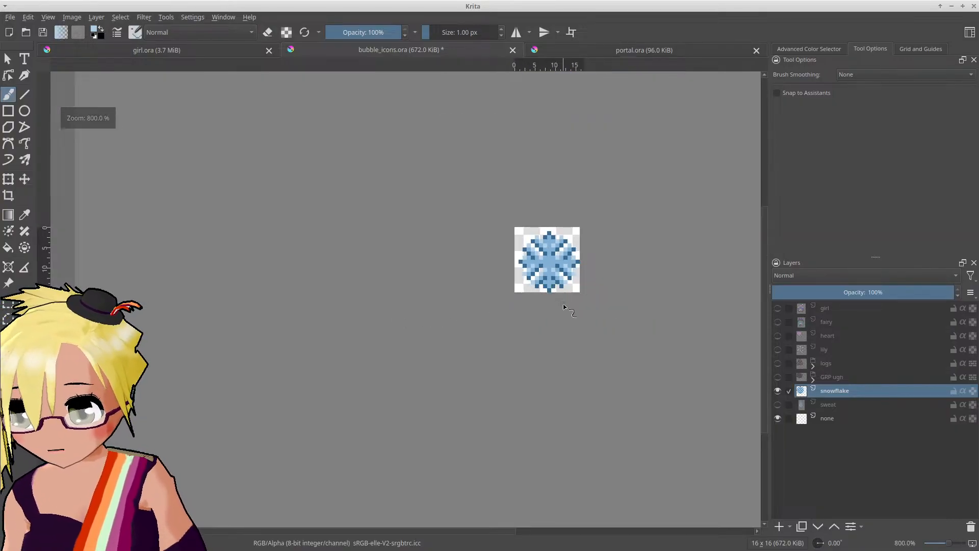
scroll(550, 260, up, 5)
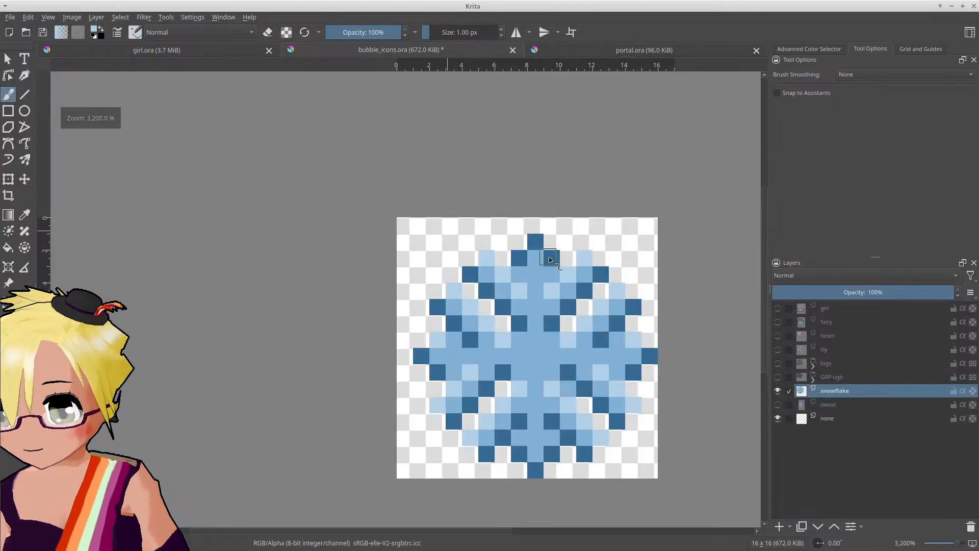
click(520, 258)
scroll(542, 244, down, 3)
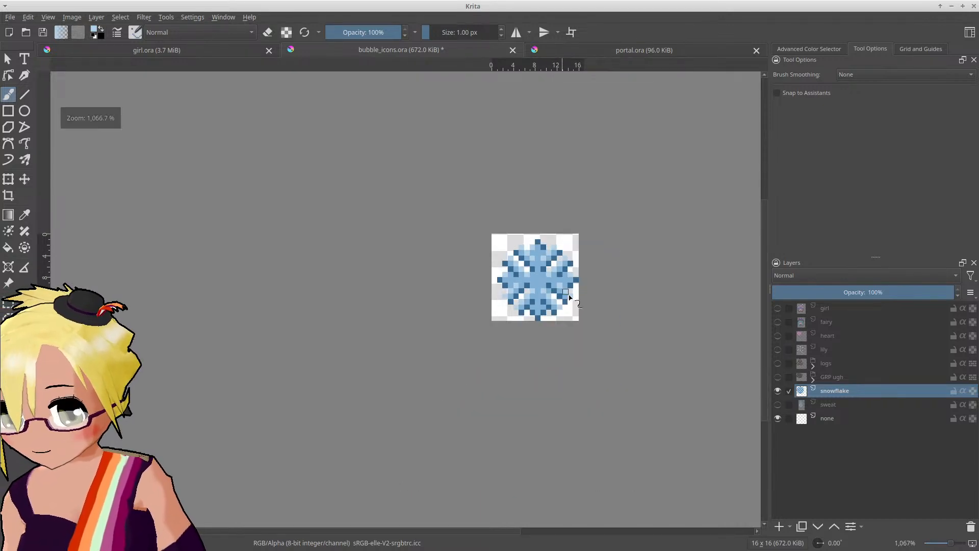
Step: Undo the last edit on the snowflake and inspect the icon at small and large magnifications
key(ctrl+z)
scroll(534, 313, up, 3)
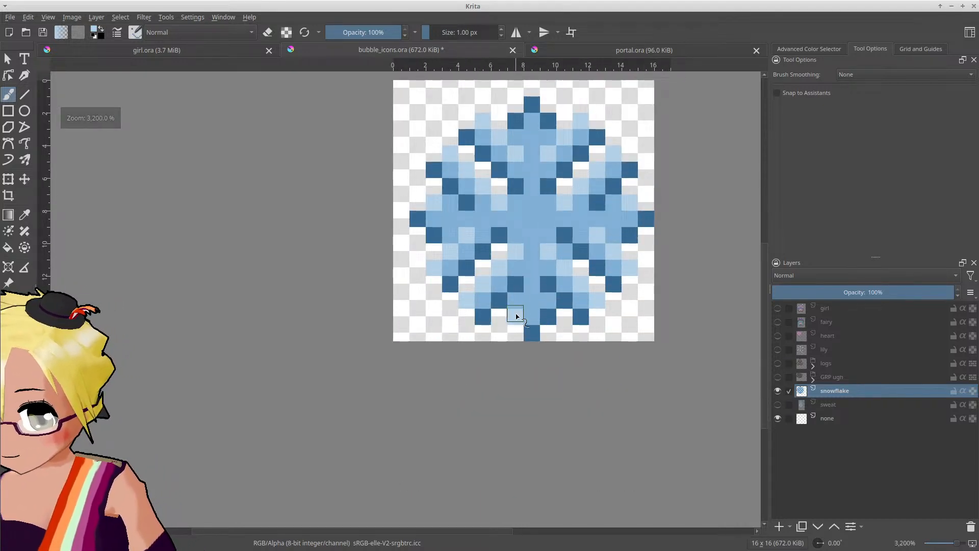
scroll(577, 320, down, 3)
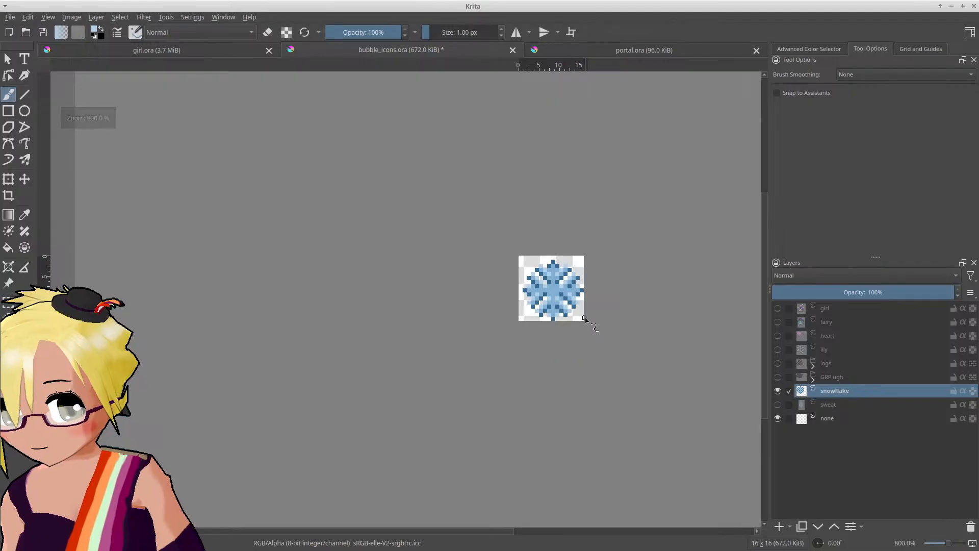
scroll(582, 298, up, 2)
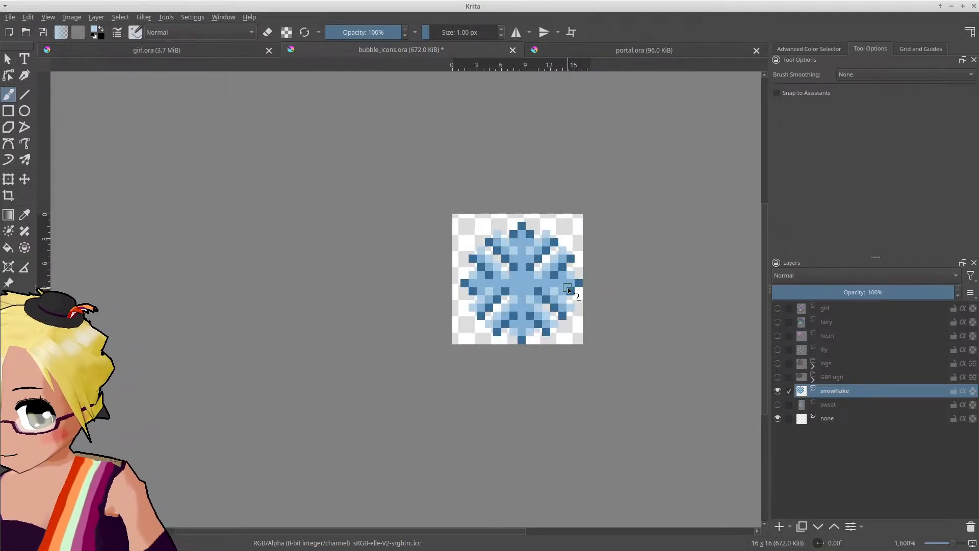
scroll(570, 291, up, 1)
scroll(571, 299, down, 4)
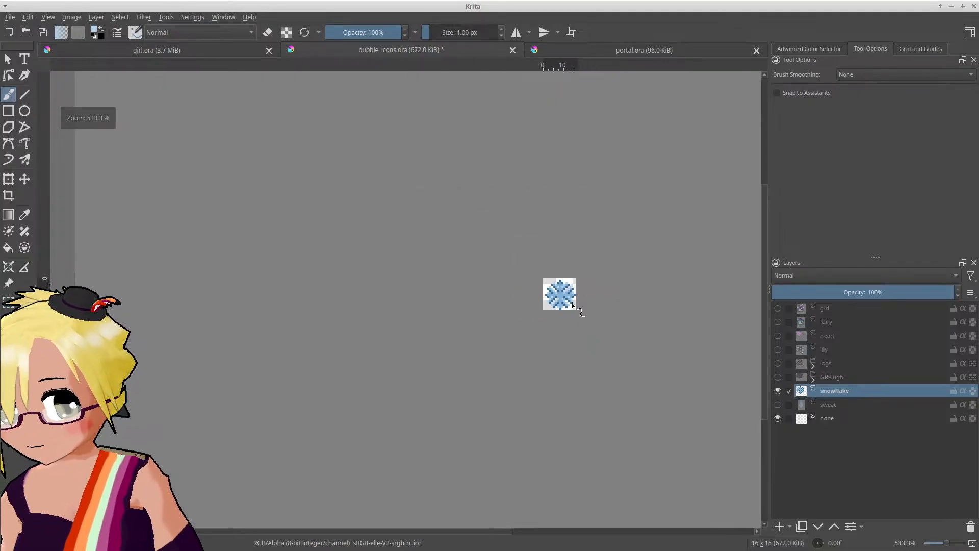
middle_drag(585, 323, 523, 289)
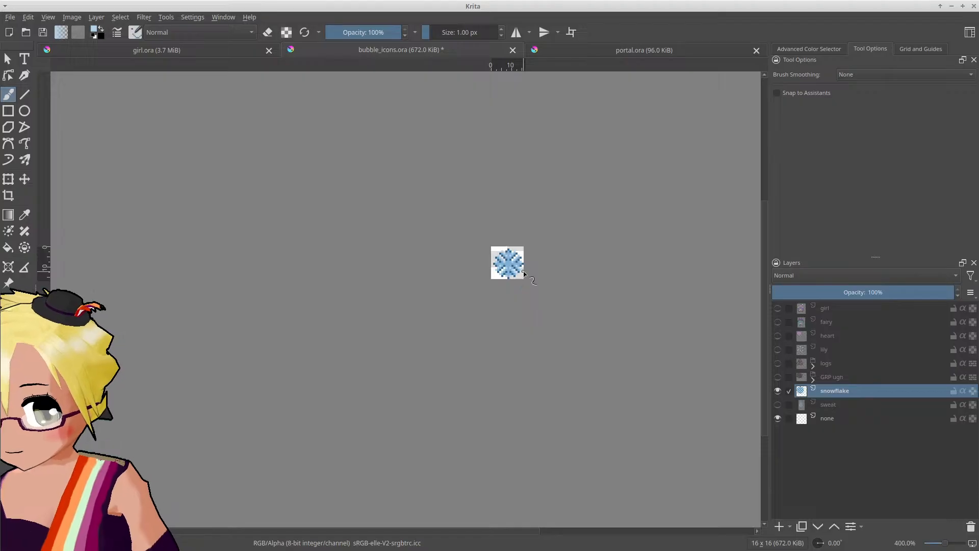
scroll(517, 270, up, 6)
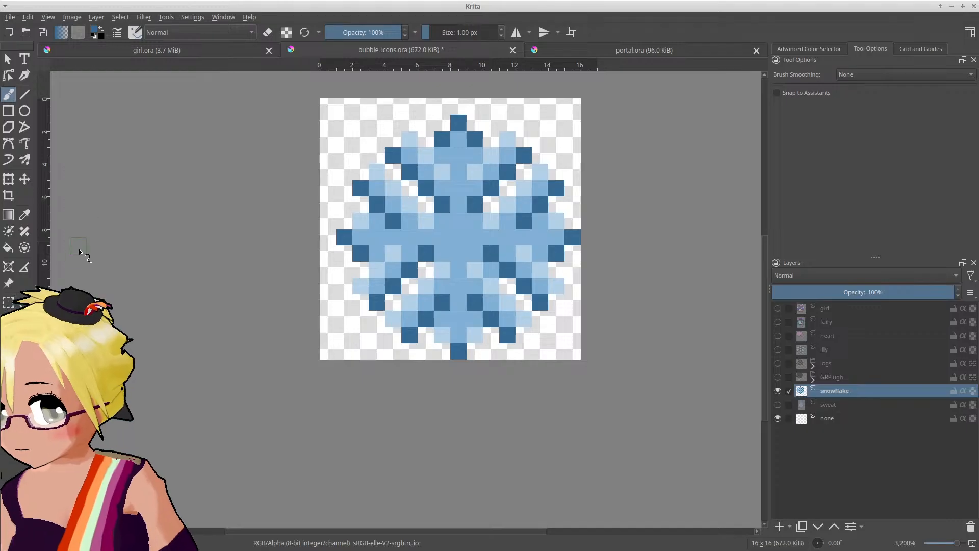
Step: Select all of the snowflake's lightest blue pixels by color and set the fill opacity to 44%
key(w)
click(392, 253)
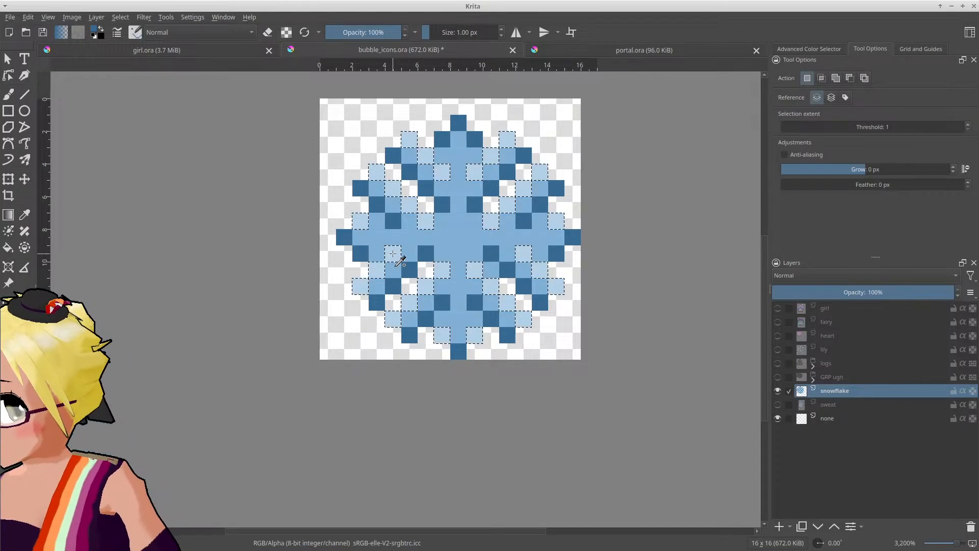
key(f)
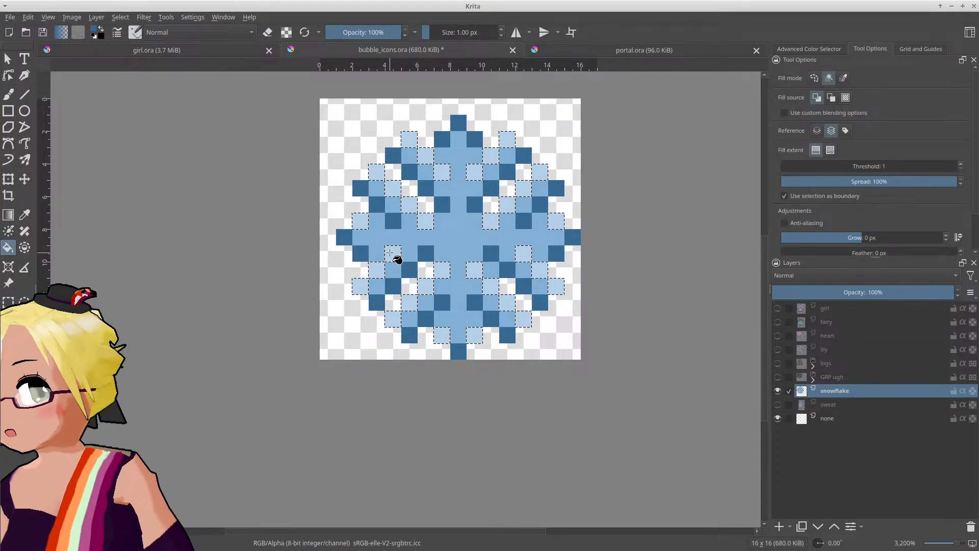
drag(380, 25, 360, 32)
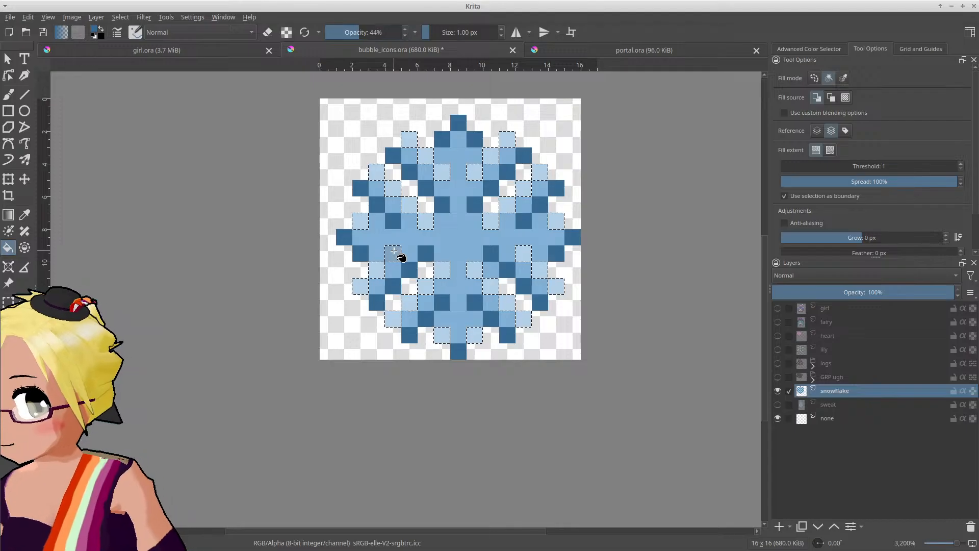
Step: Try tinting the selected light pixels with dark blue, check the icon at small size, and undo the fill
click(394, 250)
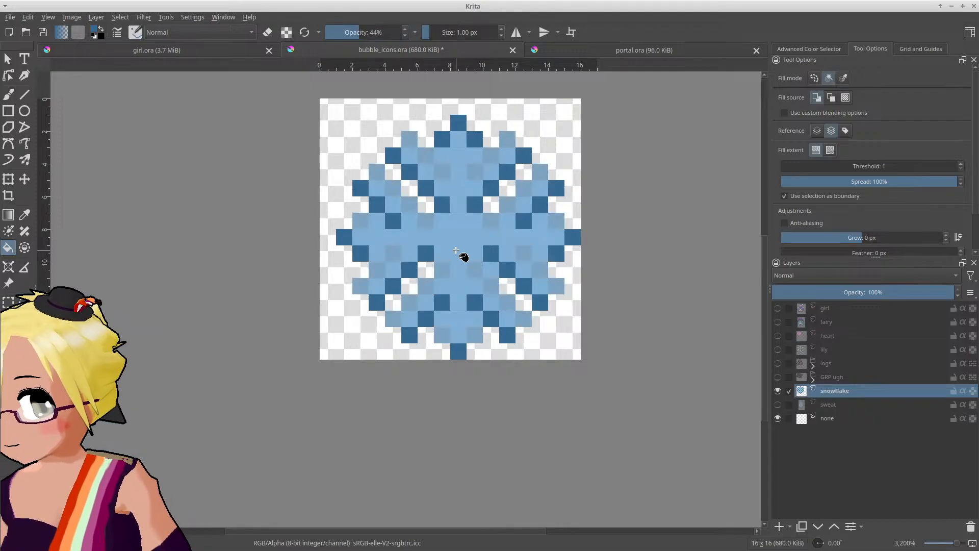
scroll(456, 246, down, 5)
scroll(483, 268, down, 2)
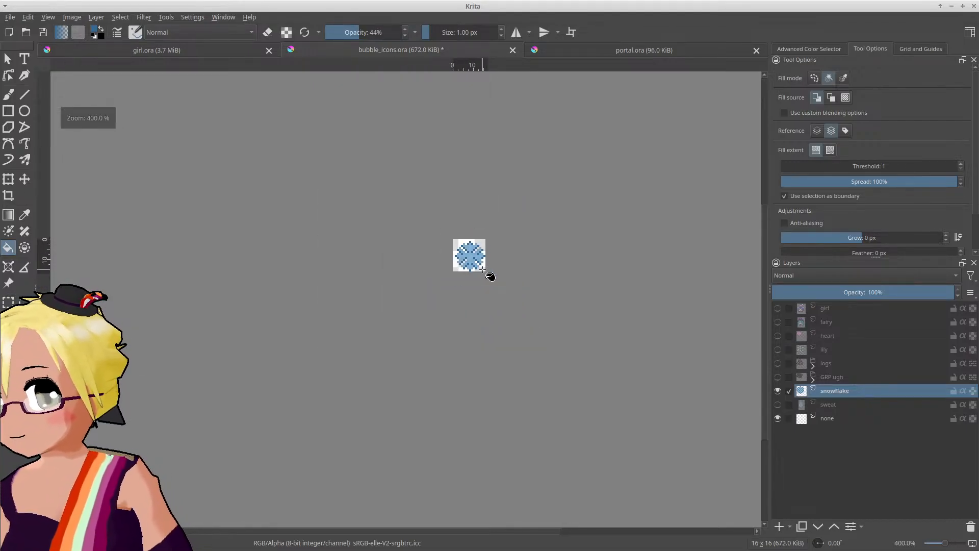
scroll(479, 269, up, 6)
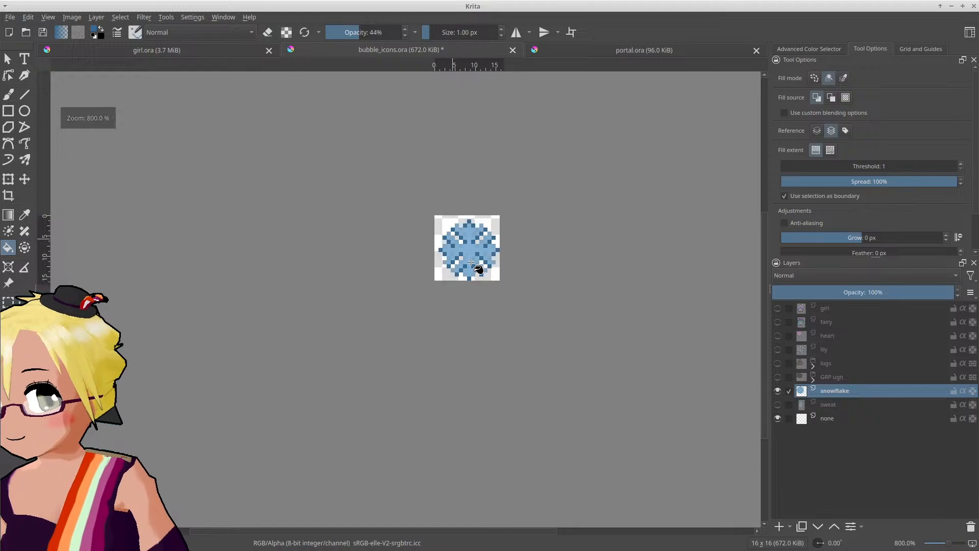
key(ctrl+z)
key(ctrl+z)
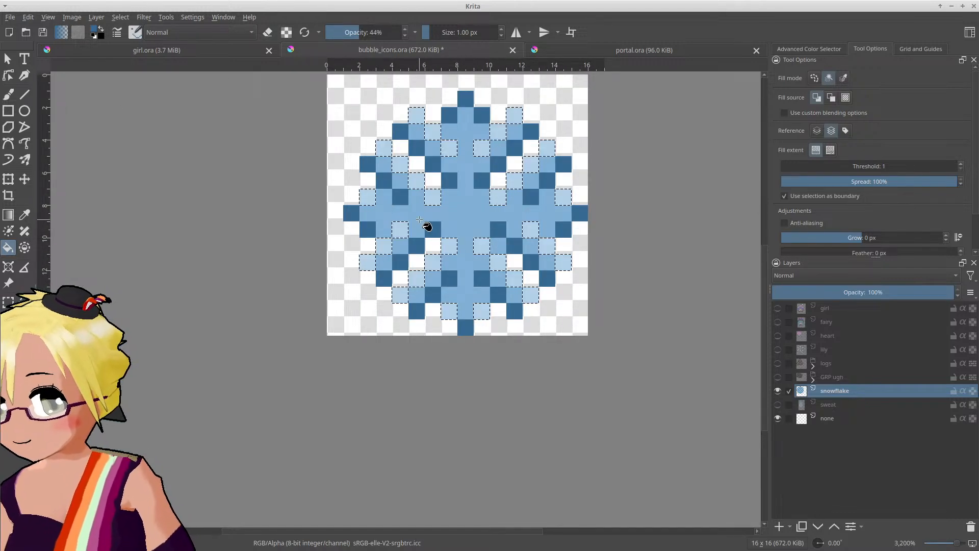
Step: Fill the selected light pixels with the snowflake's mid blue, clear the selection, and check the icon at small size
scroll(419, 214, up, 1)
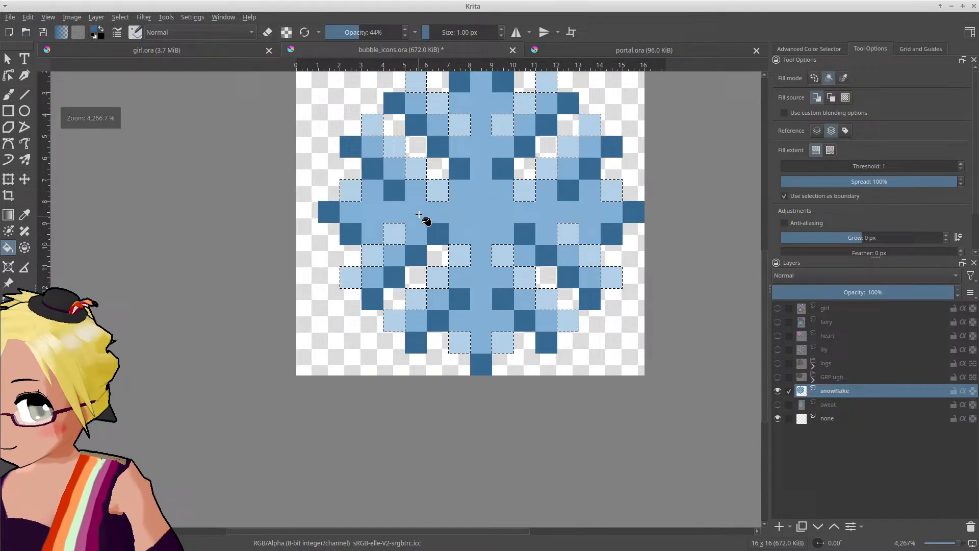
click(434, 193)
scroll(502, 203, down, 7)
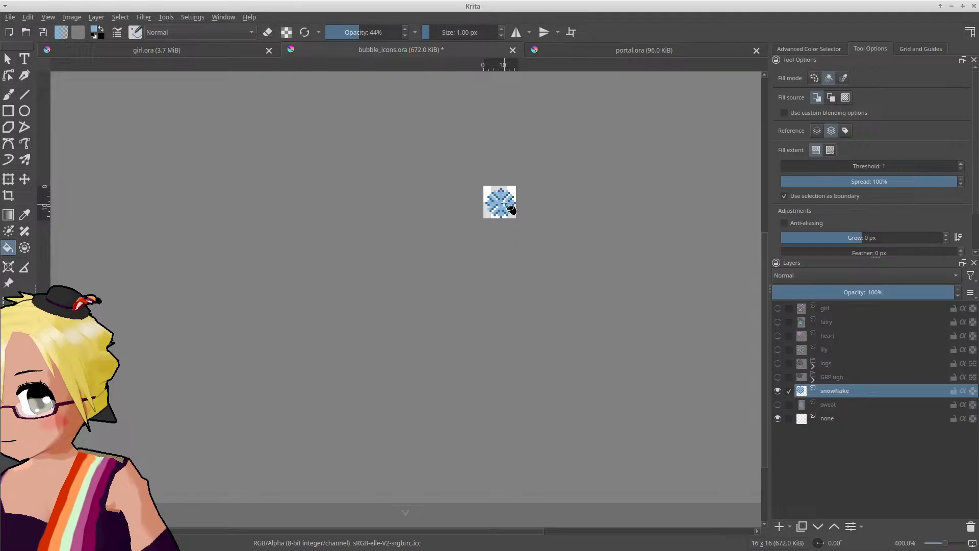
scroll(534, 218, down, 1)
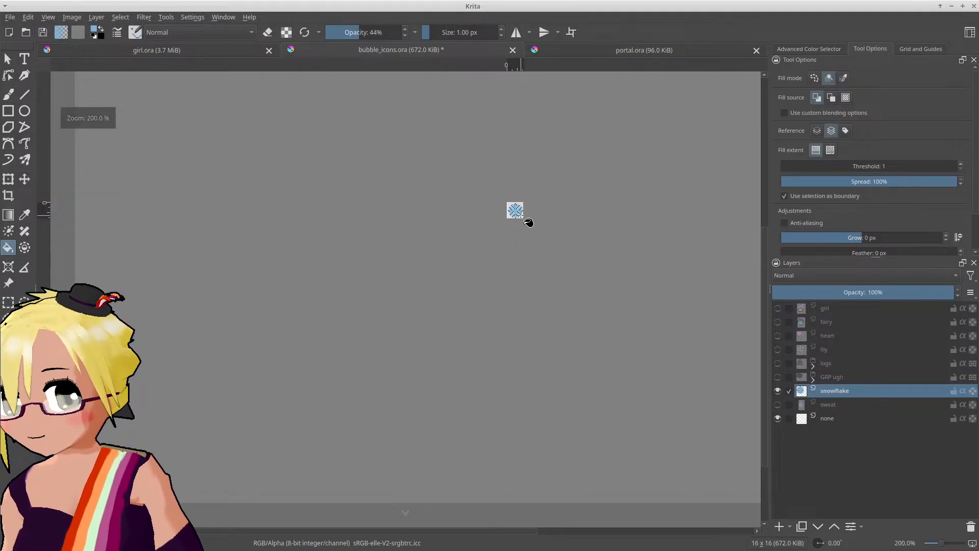
scroll(528, 222, up, 6)
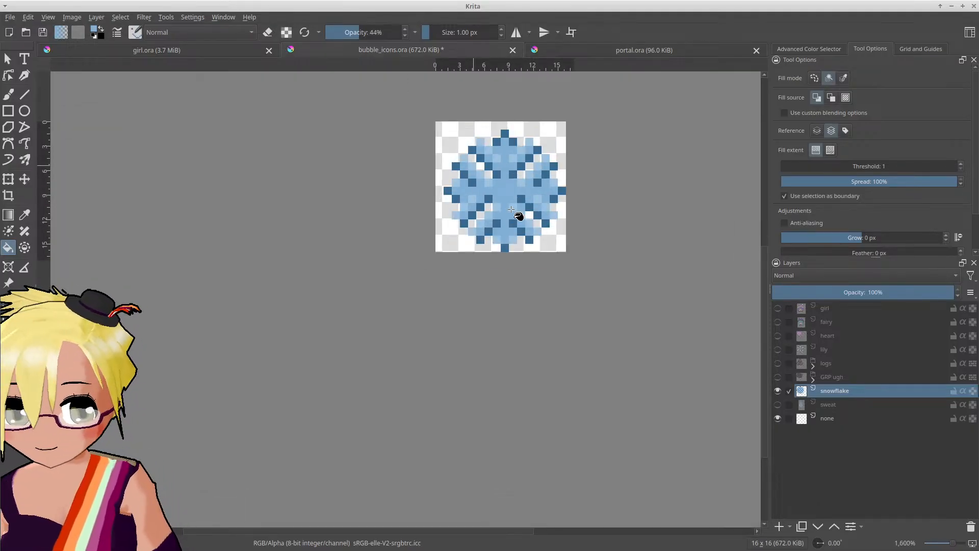
scroll(512, 209, up, 2)
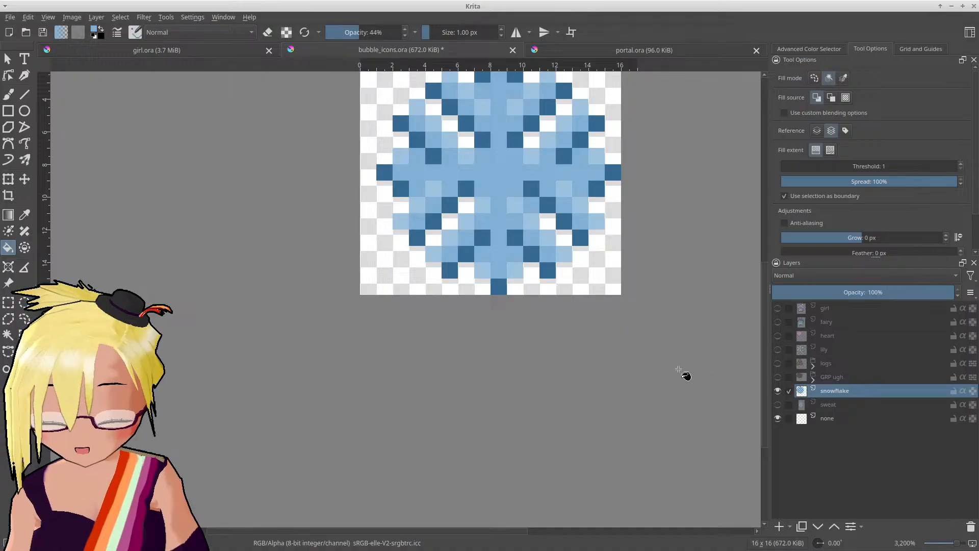
Step: Place the snowflake layer in a new group layer and copy its dark and light blue edge pixels onto a new layer
click(789, 527)
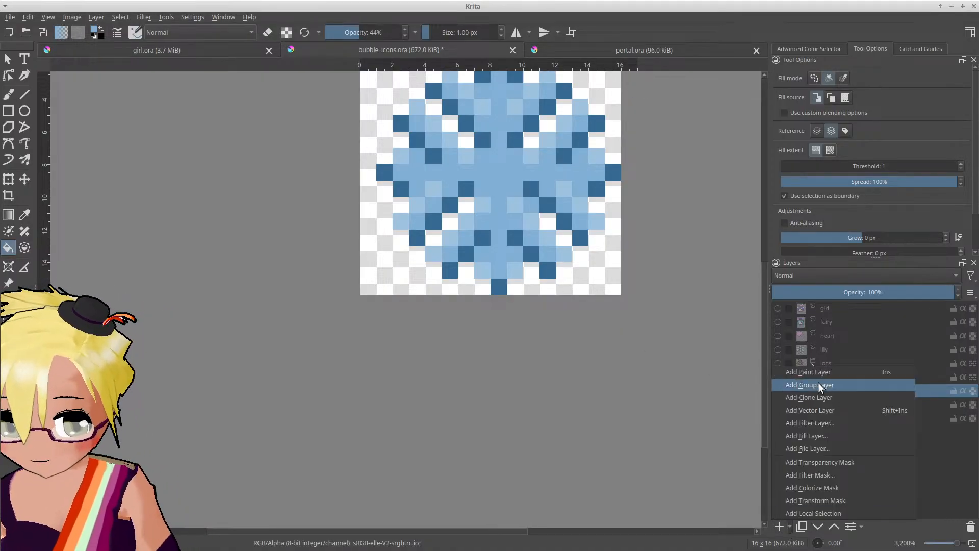
click(820, 382)
drag(842, 391, 843, 389)
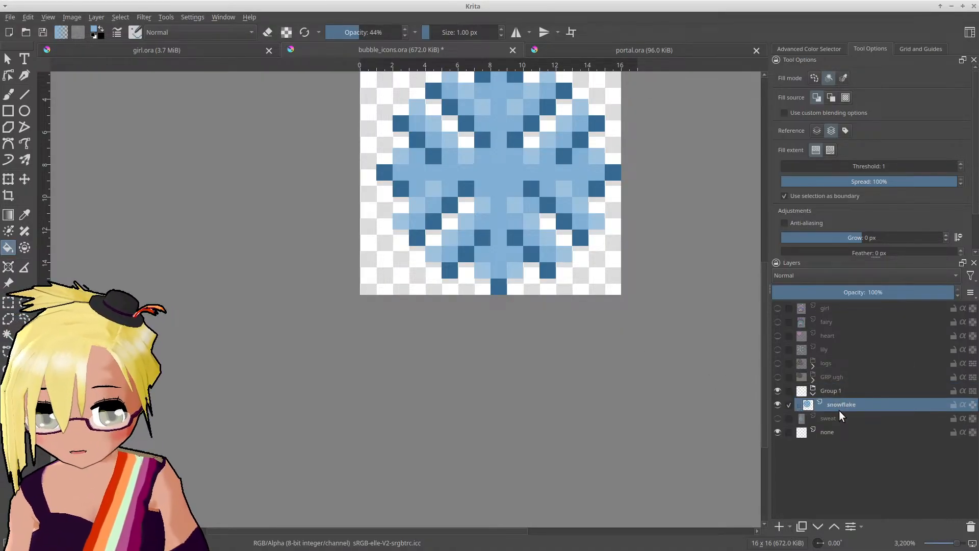
click(517, 238)
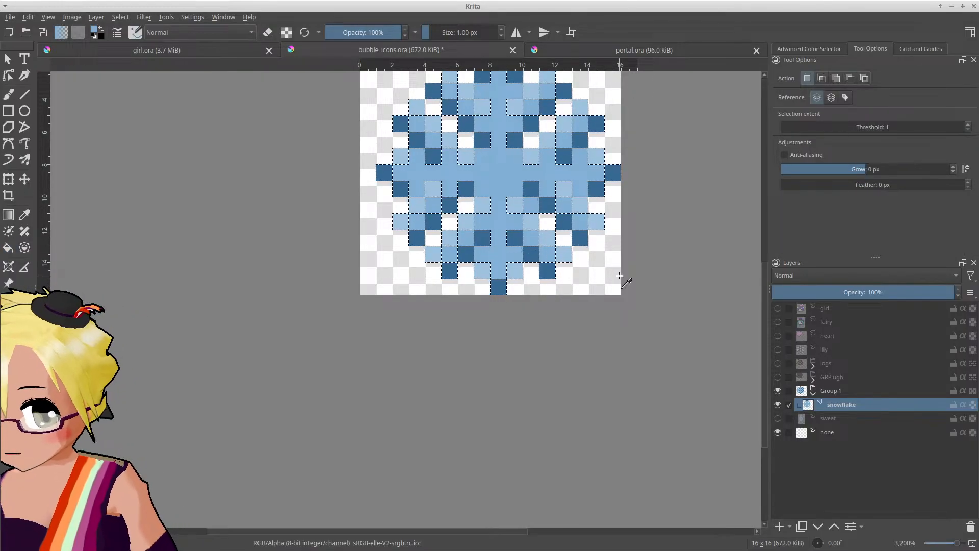
key(ctrl+alt+j)
Step: Fill the selected edge pixels on the copied layer with black at 100% opacity and clear the selection
key(d)
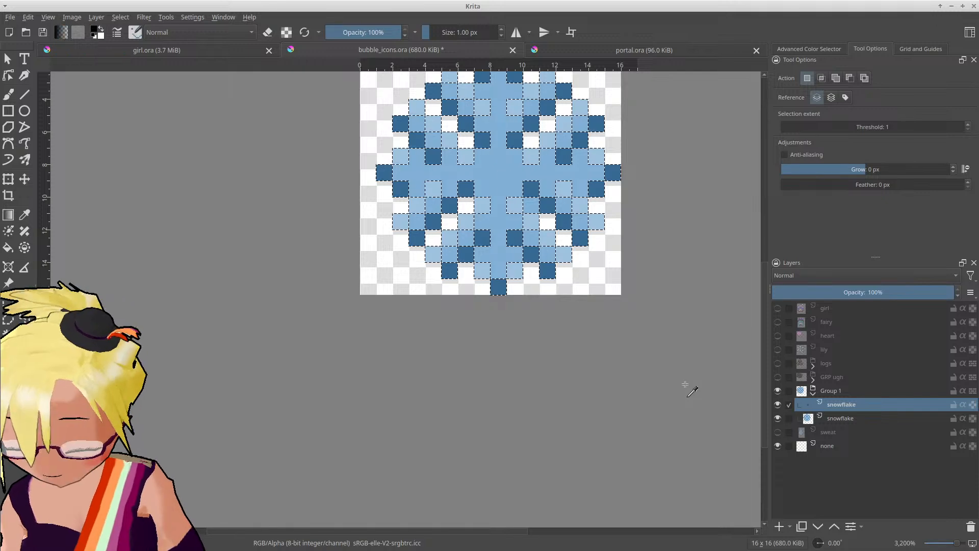
key(f)
click(565, 253)
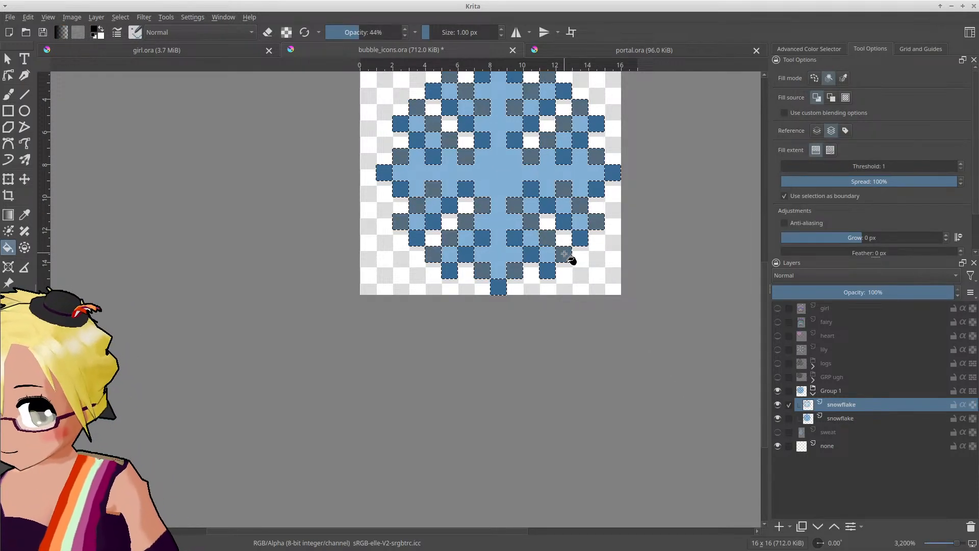
drag(360, 31, 403, 32)
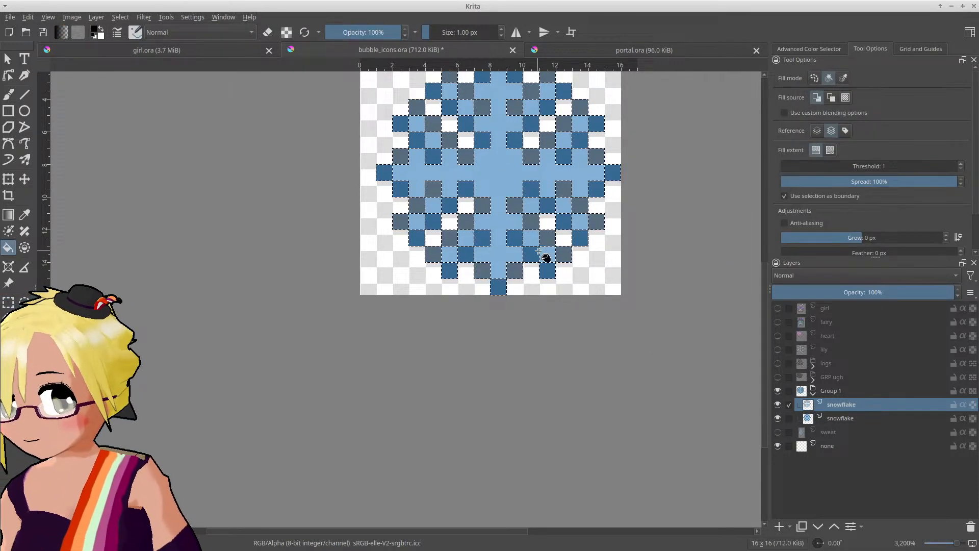
click(571, 255)
key(ctrl+shift+a)
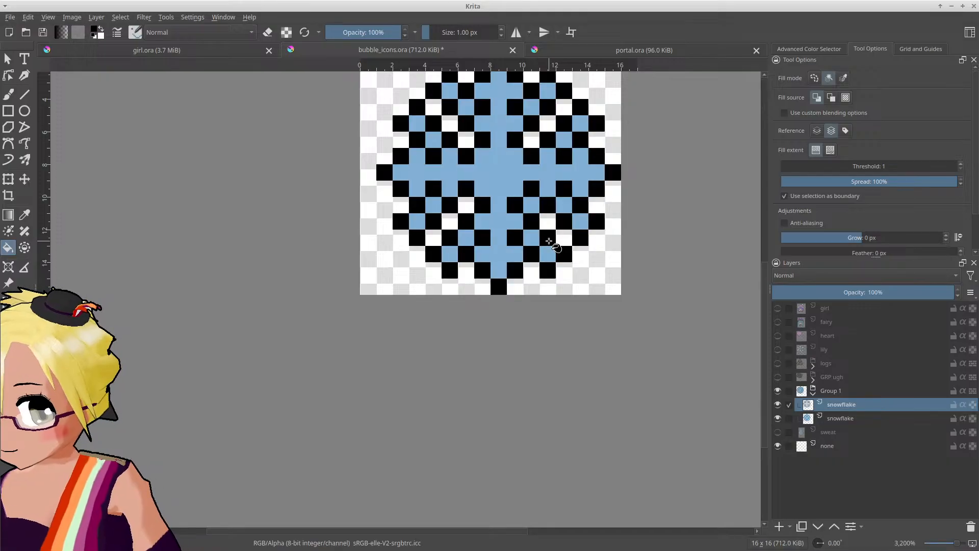
scroll(548, 238, down, 2)
middle_drag(548, 238, 544, 252)
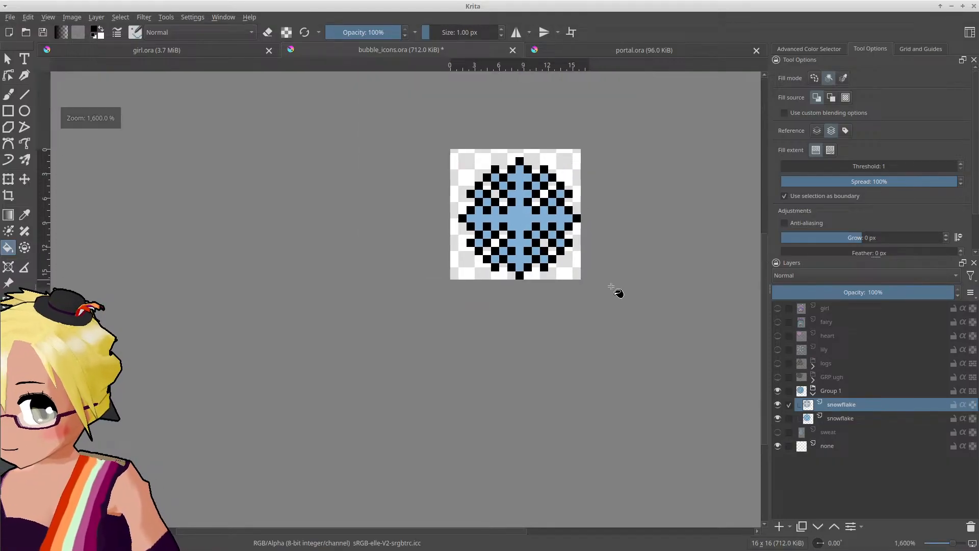
Step: Lower the black overlay layer's opacity to 36% and check the snowflake at small size
click(837, 416)
click(877, 293)
drag(878, 293, 850, 297)
click(842, 405)
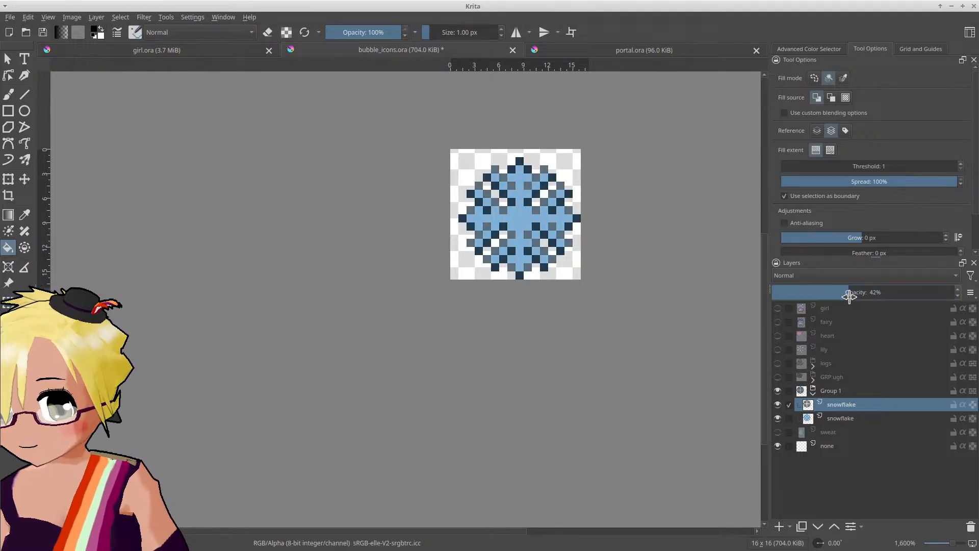
scroll(654, 248, down, 4)
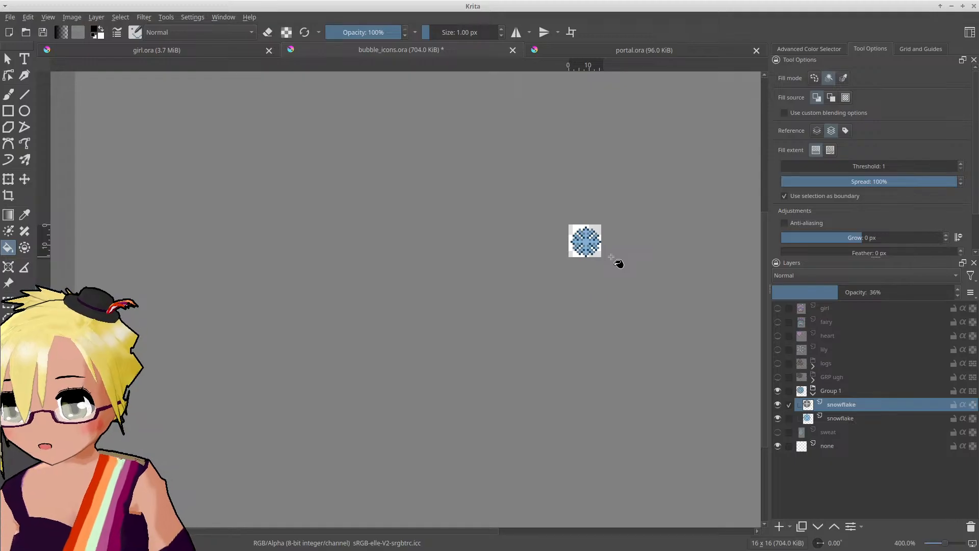
scroll(615, 260, up, 2)
scroll(603, 236, up, 4)
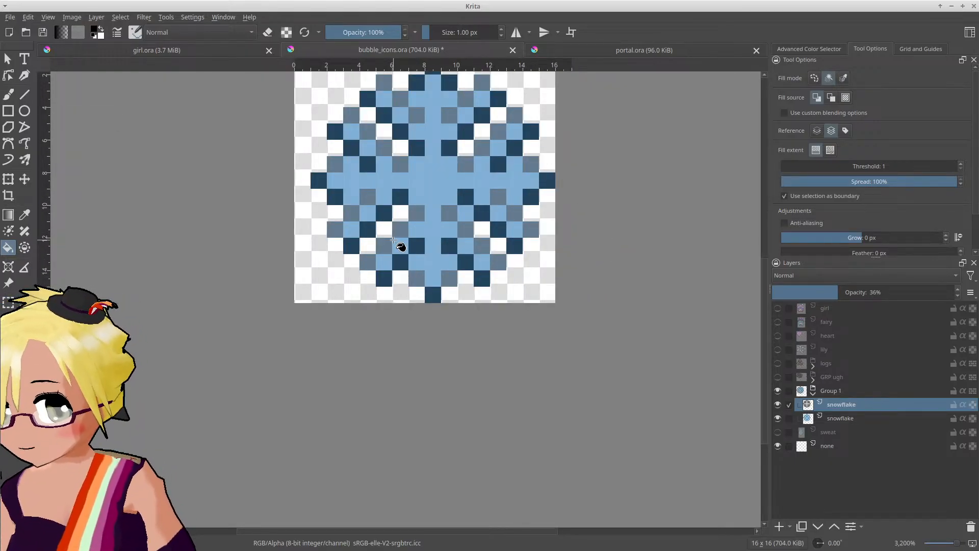
Step: Switch the brush to eraser mode, then hide the black overlay layer and make the original snowflake layer active
key(b)
scroll(397, 219, up, 2)
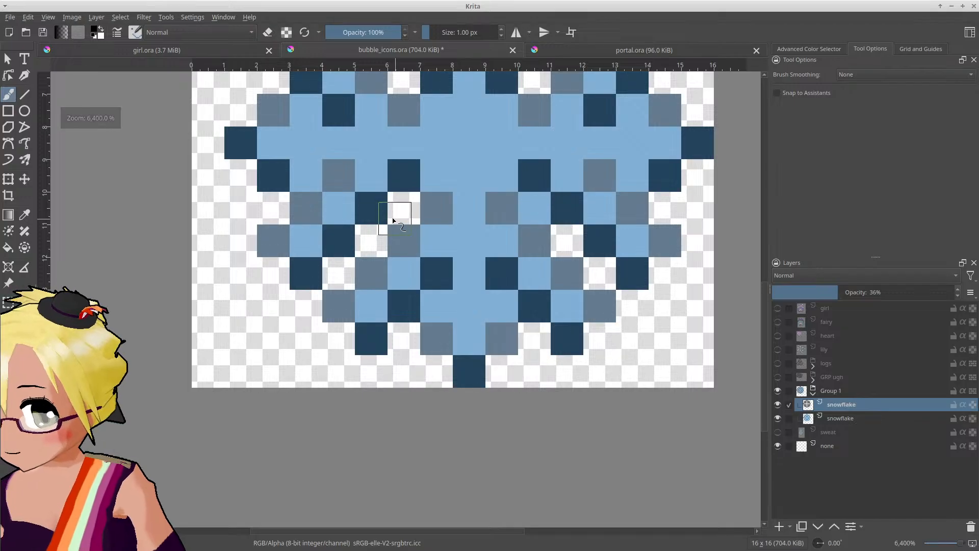
key(e)
click(378, 211)
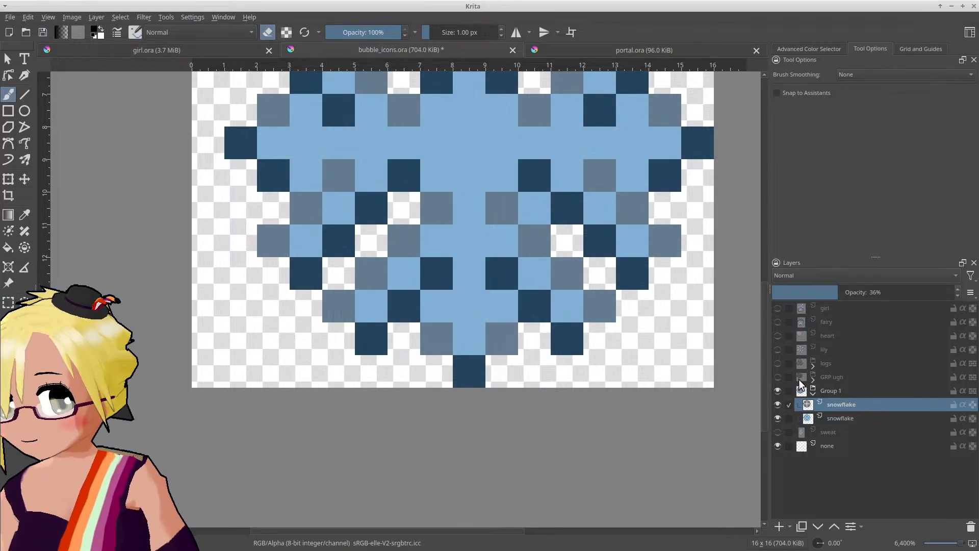
click(777, 404)
click(836, 417)
Step: Erase the dark blue diagonal pixels from the lower side of the left arm and the left side of the top arm
scroll(448, 219, down, 2)
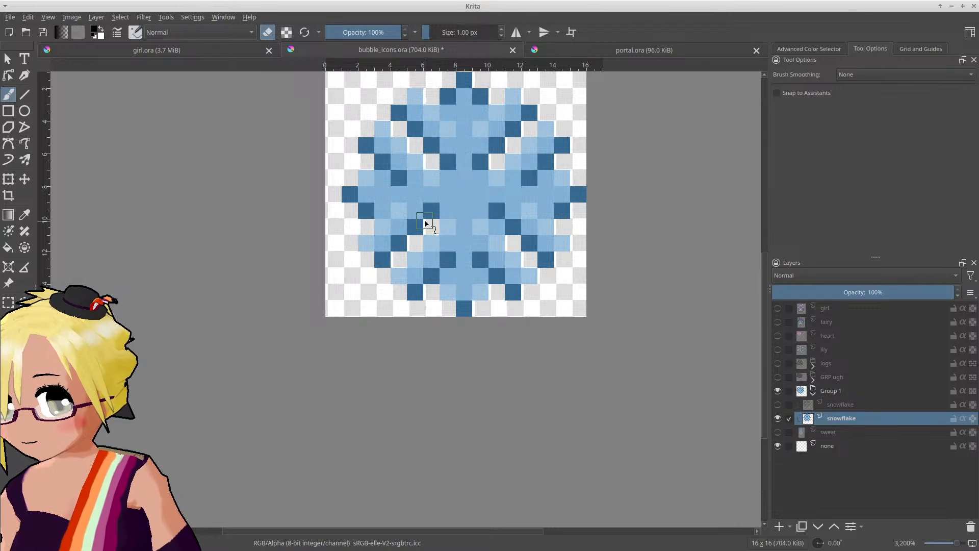
scroll(427, 225, up, 1)
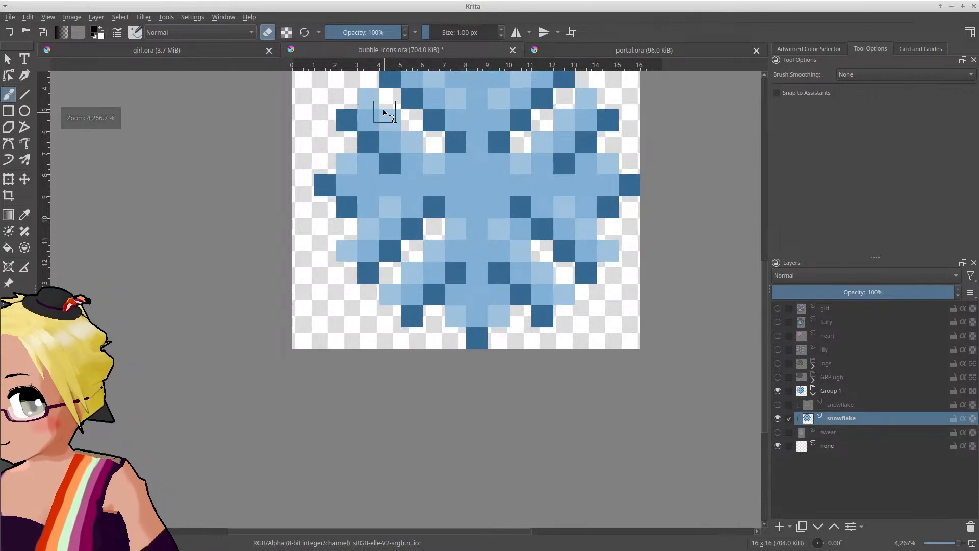
key(e)
mouse_move(431, 210)
mouse_down()
mouse_move(425, 233)
mouse_move(430, 209)
mouse_move(372, 274)
mouse_up()
key(e)
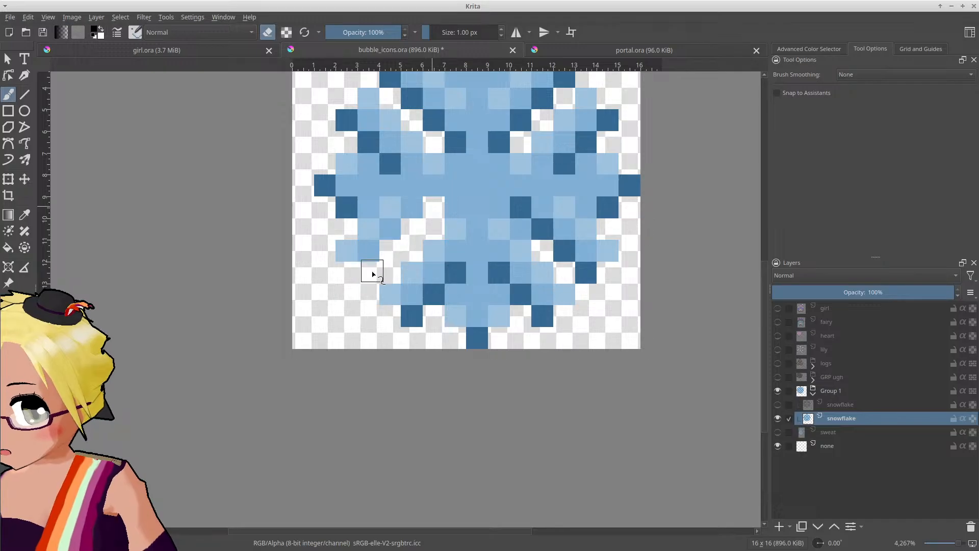
middle_drag(425, 176, 435, 267)
drag(457, 236, 400, 175)
middle_drag(562, 264, 517, 257)
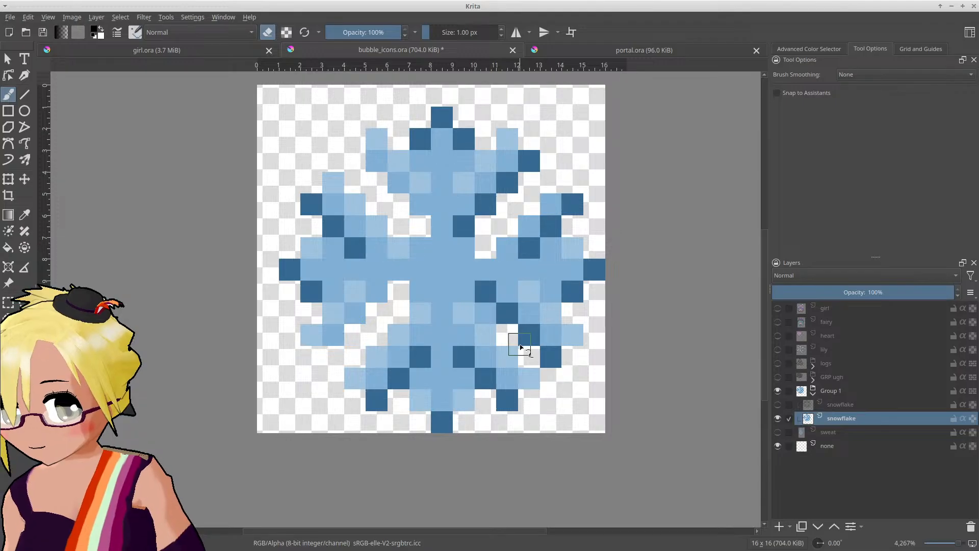
Step: Erase the light outer pixels on the bottom arm's right side and the pixels around the snowflake's center, checking it at small size
middle_drag(521, 347, 503, 307)
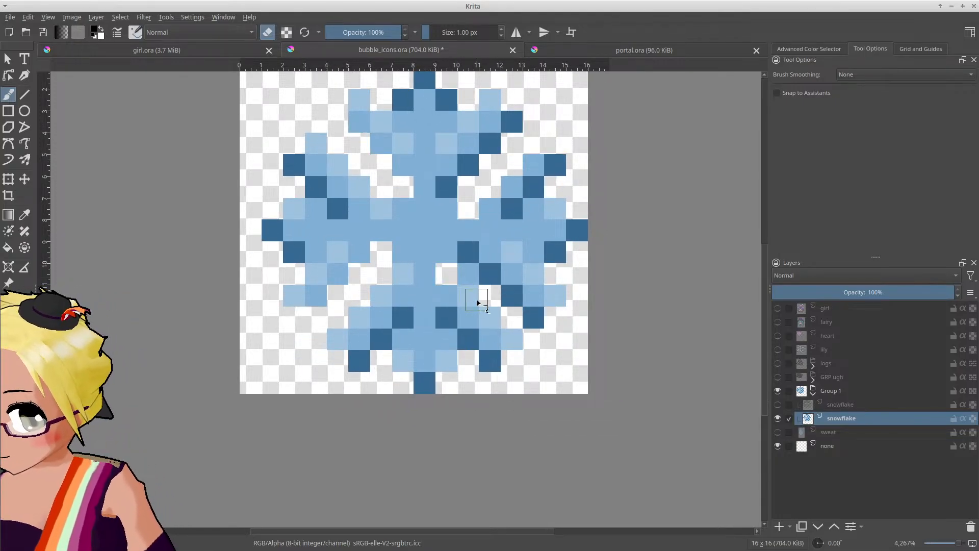
key(ctrl+z)
drag(472, 296, 514, 341)
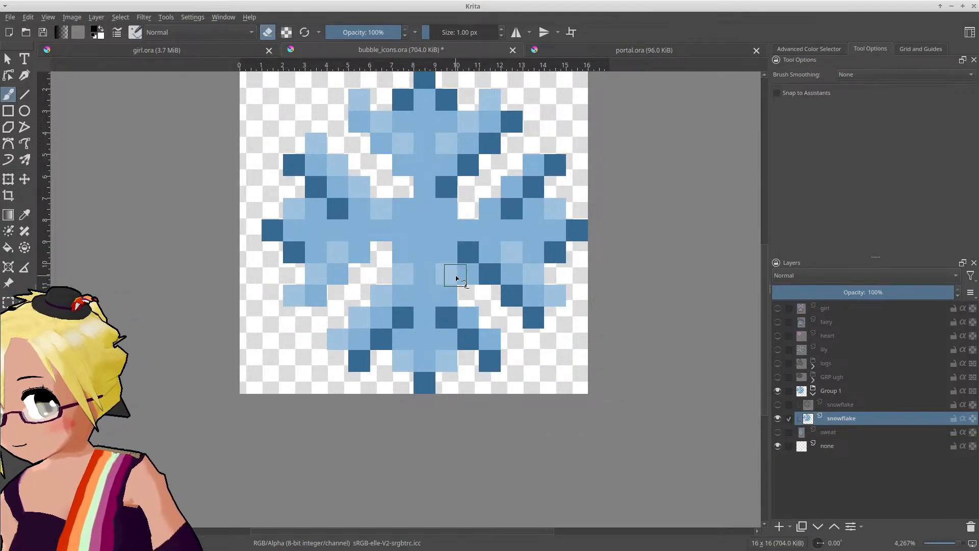
scroll(469, 289, down, 10)
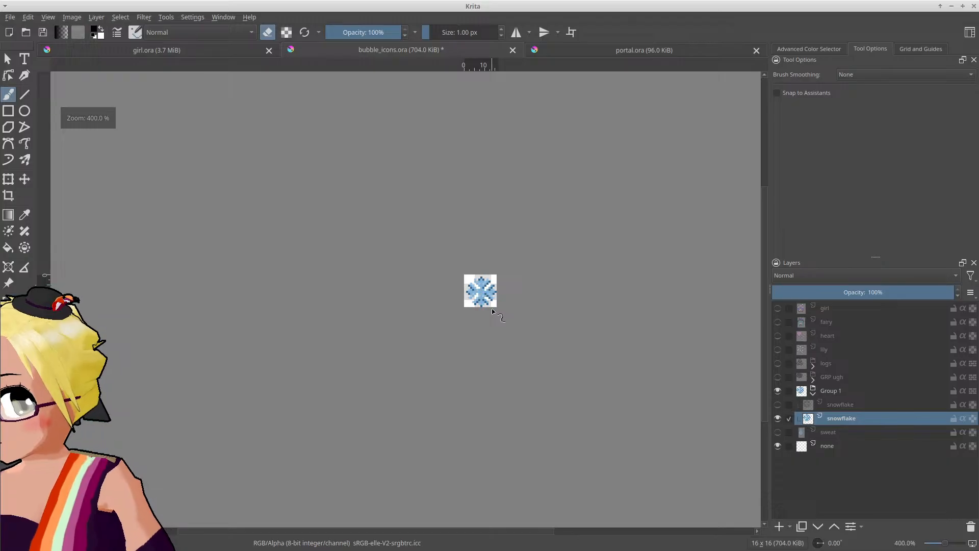
scroll(489, 301, up, 10)
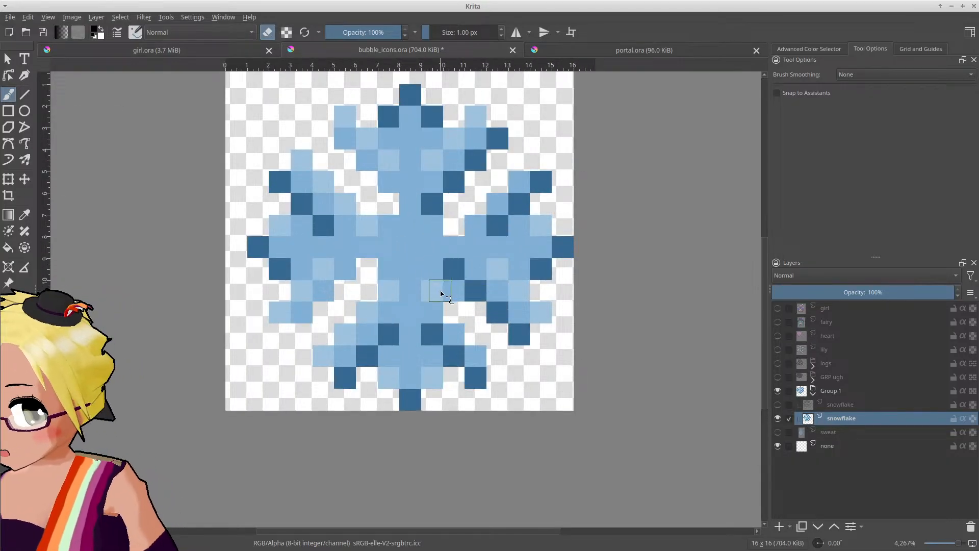
click(433, 290)
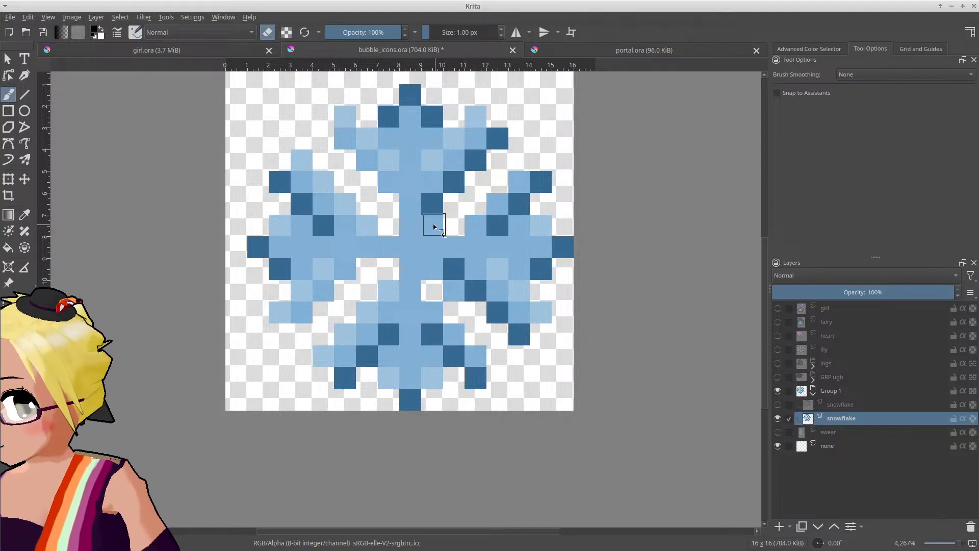
scroll(476, 253, down, 4)
scroll(509, 313, down, 4)
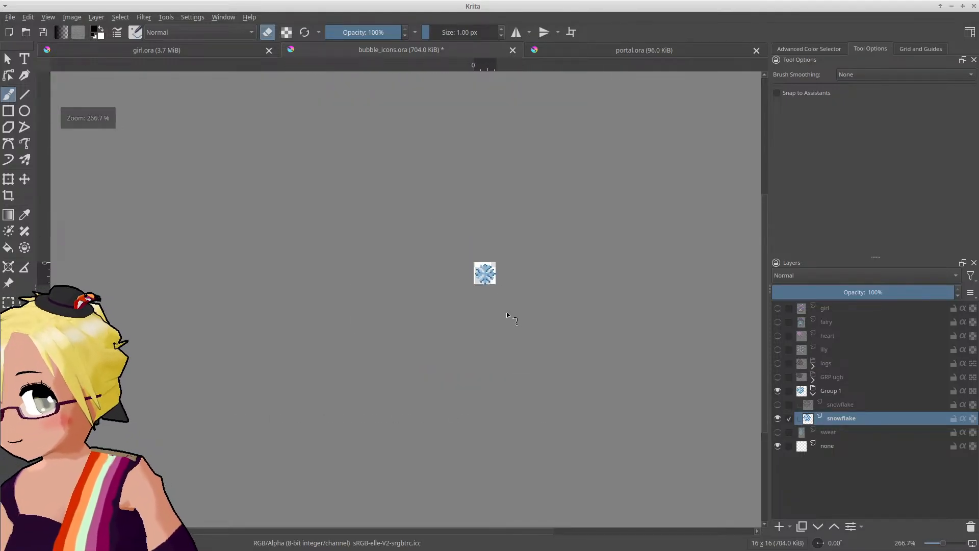
scroll(485, 283, up, 7)
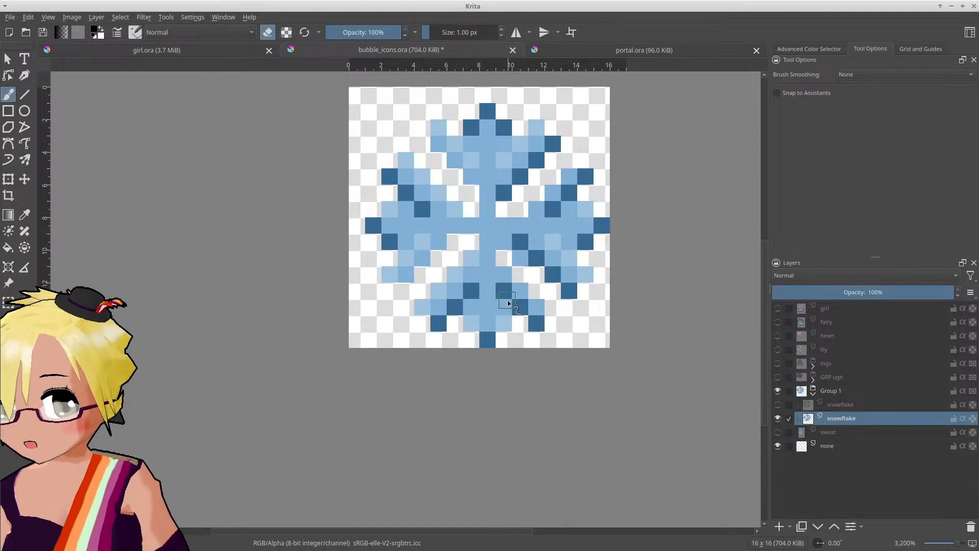
Step: Sample the mid blue, turn off eraser mode and paint over the dark diagonal pixels on the bottom arm's right side
scroll(508, 303, up, 1)
ctrl+click(490, 304)
key(e)
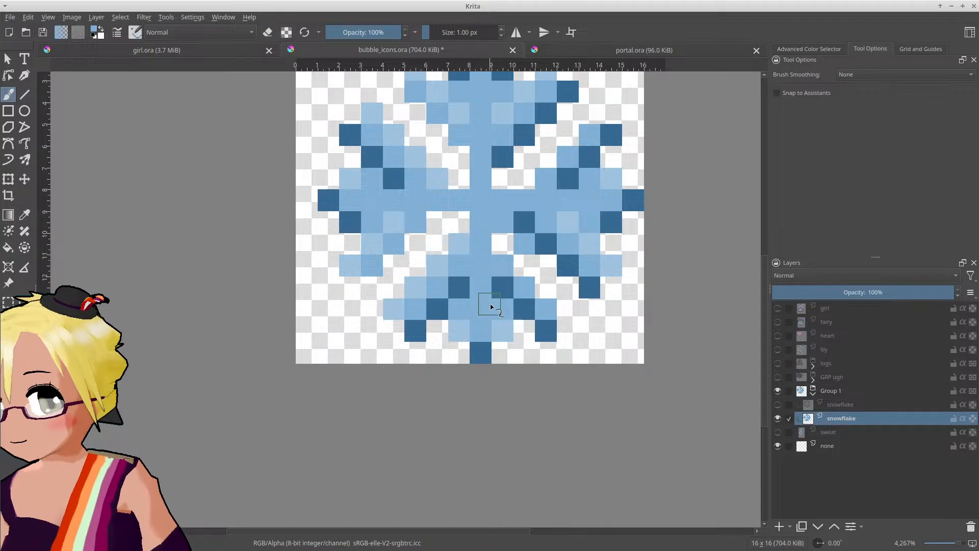
mouse_move(490, 306)
mouse_down()
mouse_move(511, 290)
mouse_move(542, 328)
mouse_move(508, 331)
mouse_move(536, 311)
mouse_up()
key(ctrl+z)
click(538, 309)
click(522, 286)
click(497, 265)
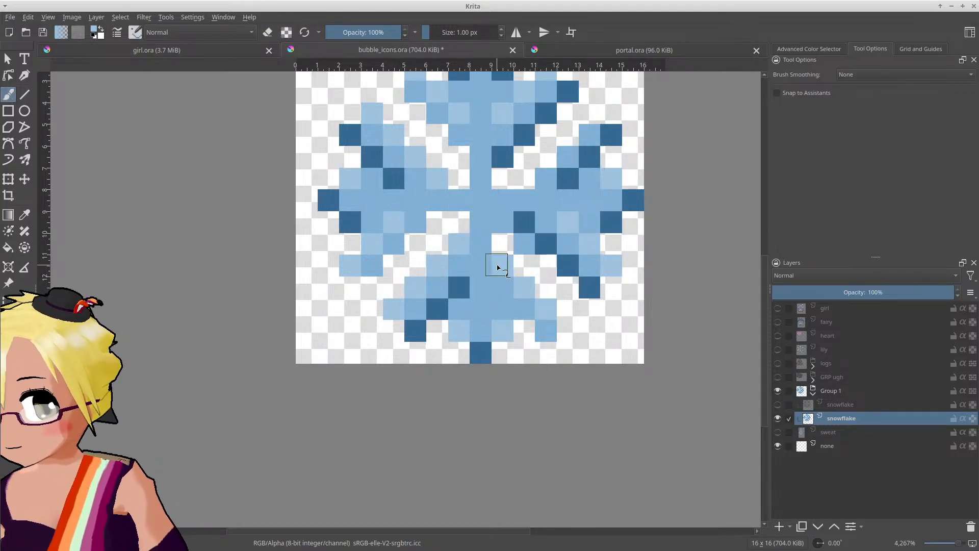
Step: Check the snowflake at small size and paint a light blue diagonal edge along the bottom arm's right side
scroll(516, 298, down, 7)
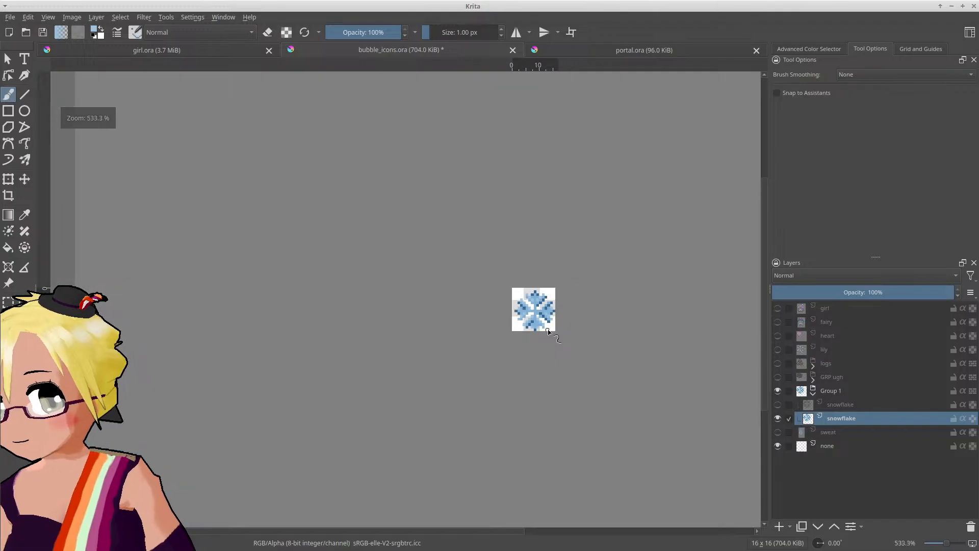
scroll(548, 332, up, 5)
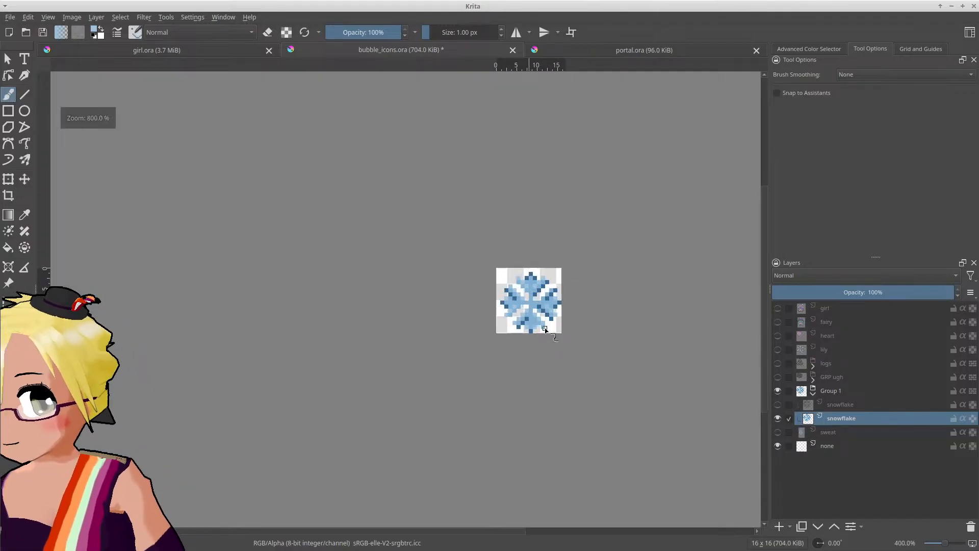
scroll(543, 327, up, 1)
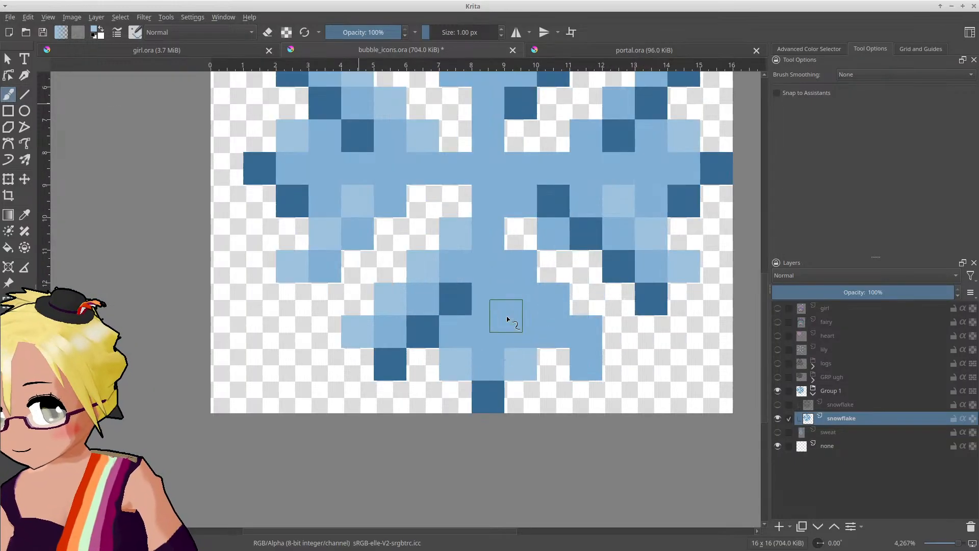
drag(528, 270, 580, 333)
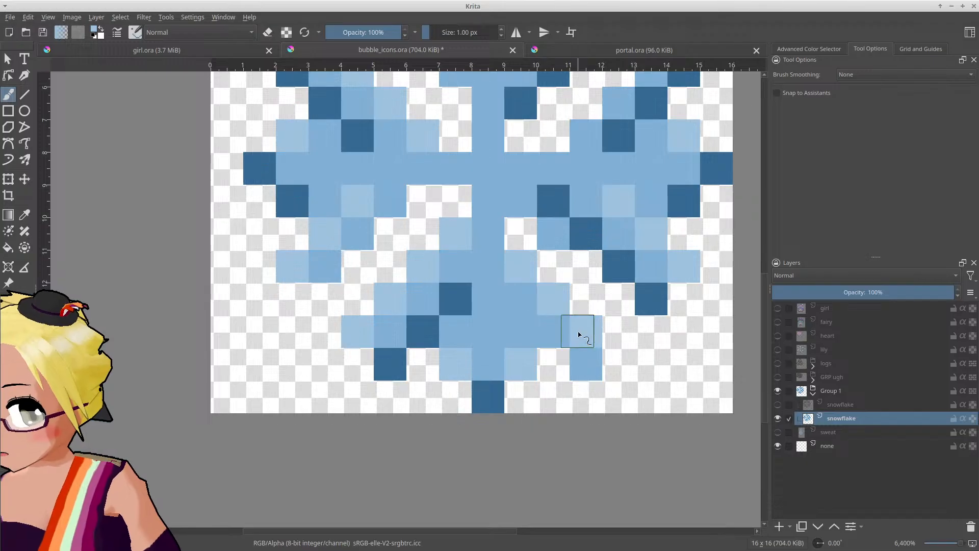
Step: Paint two dark blue diagonal pixels inside the right half of the bottom arm and check the icon at small size
scroll(527, 338, down, 5)
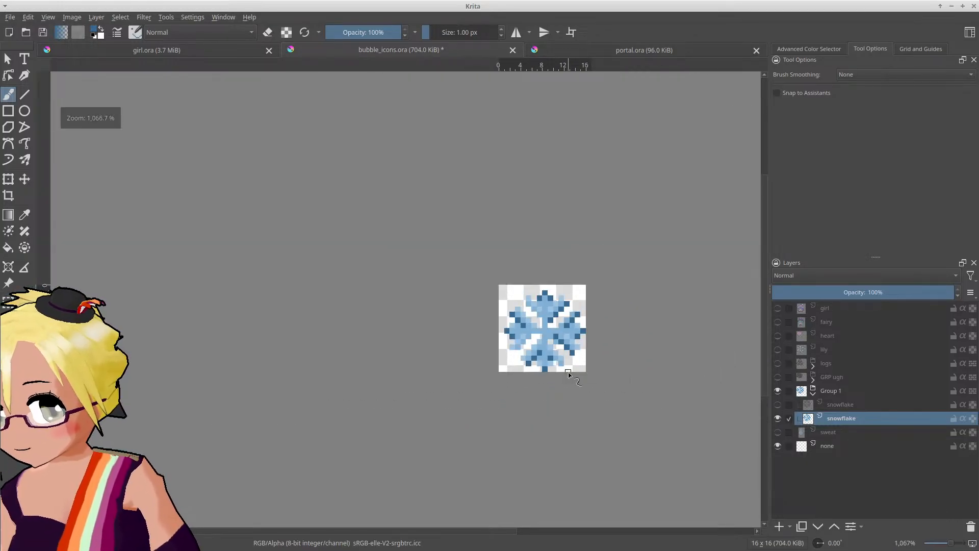
scroll(569, 374, up, 2)
scroll(570, 377, down, 4)
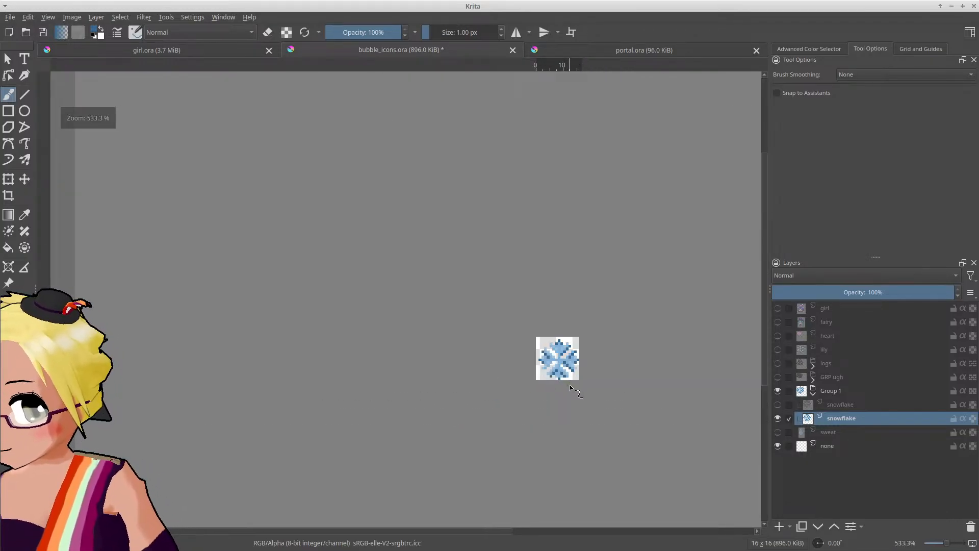
scroll(567, 380, up, 6)
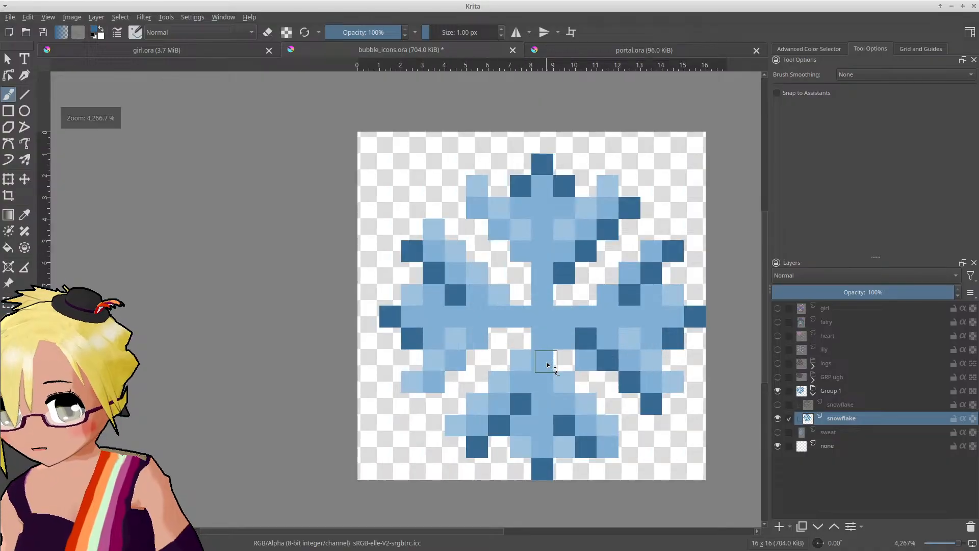
Step: Try dark blue outline pixels along both sides of the bottom arm, compare at small size and undo them
middle_drag(494, 366, 444, 306)
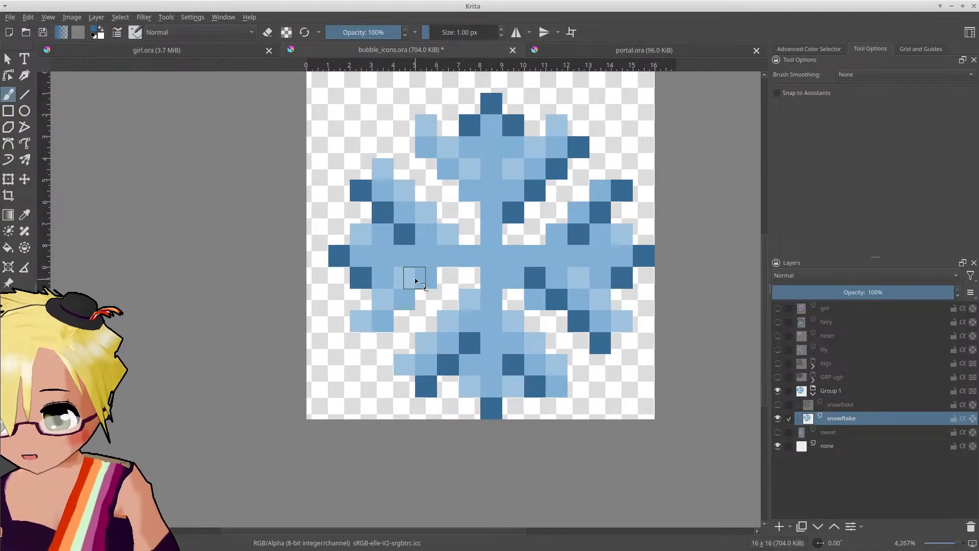
scroll(418, 280, down, 3)
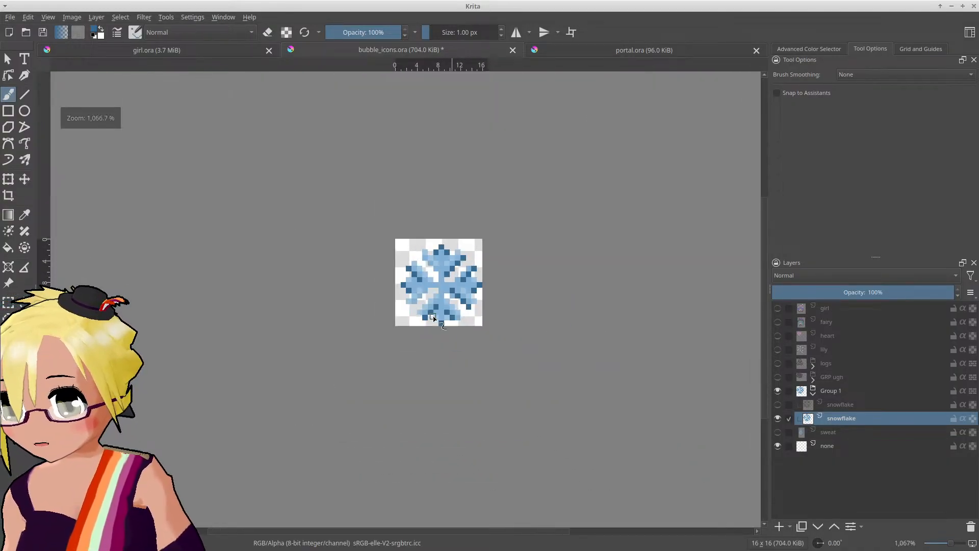
scroll(433, 317, up, 3)
mouse_move(500, 264)
mouse_down()
mouse_move(531, 291)
mouse_move(535, 326)
mouse_up()
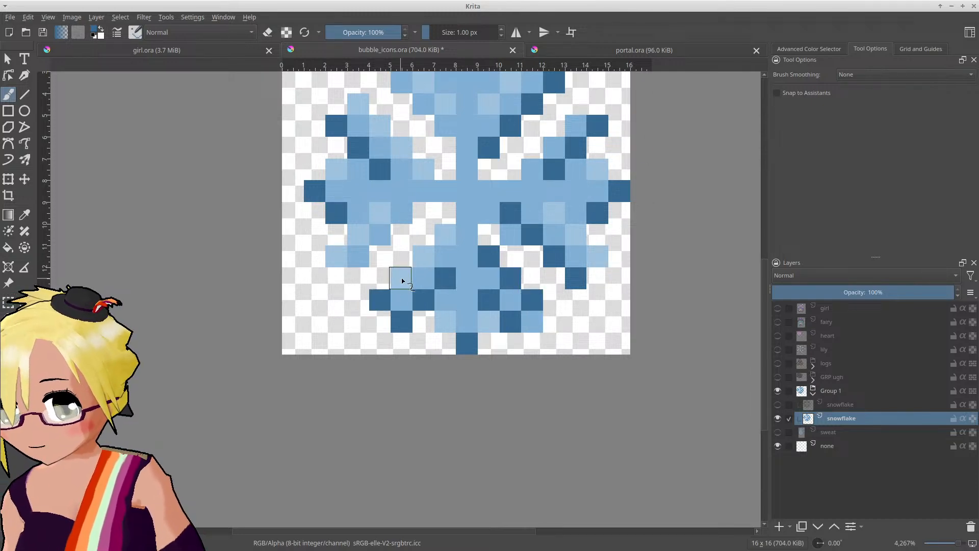
scroll(472, 291, down, 4)
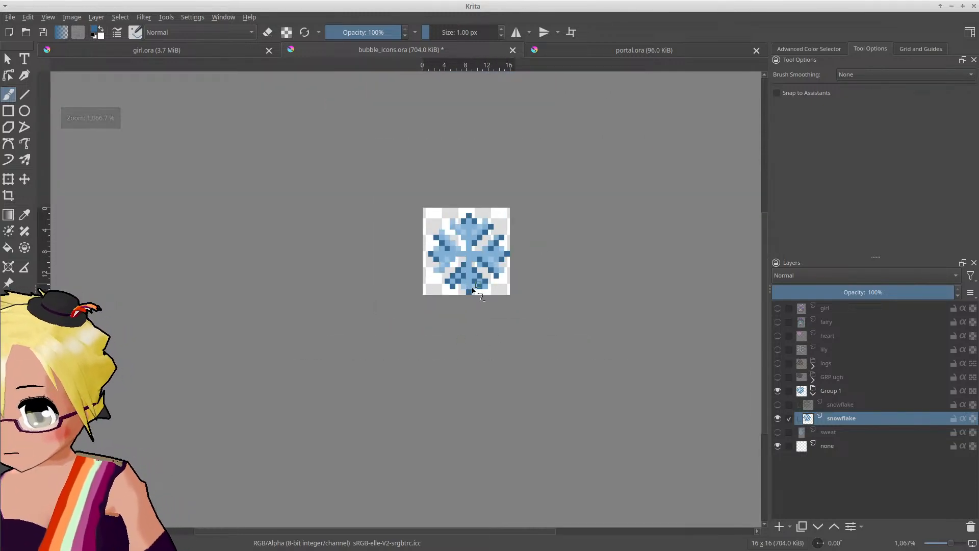
scroll(475, 291, up, 3)
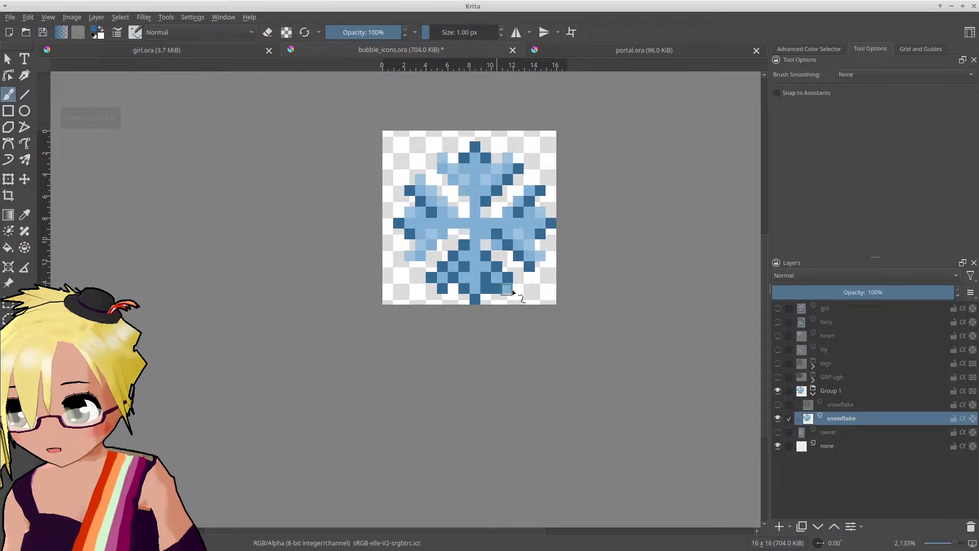
scroll(543, 288, down, 4)
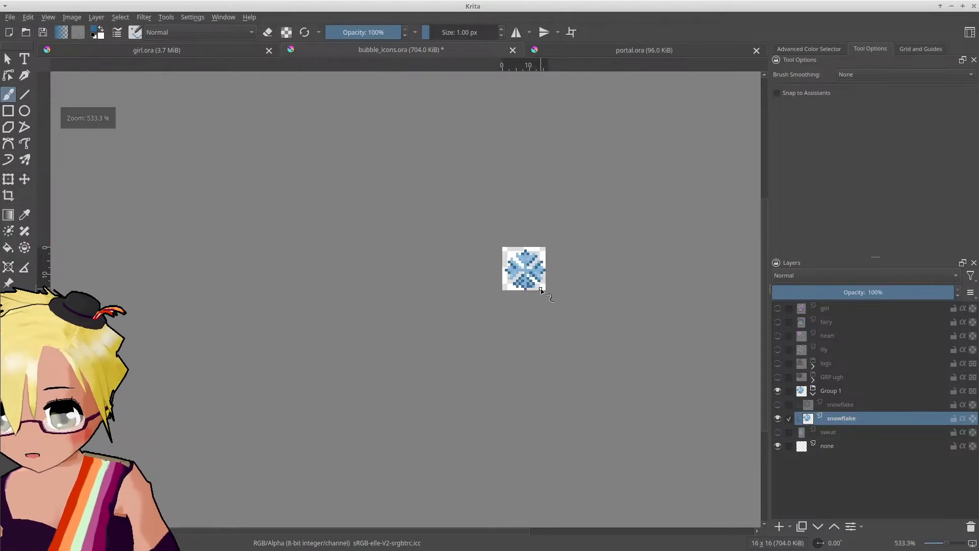
ctrl+click(542, 289)
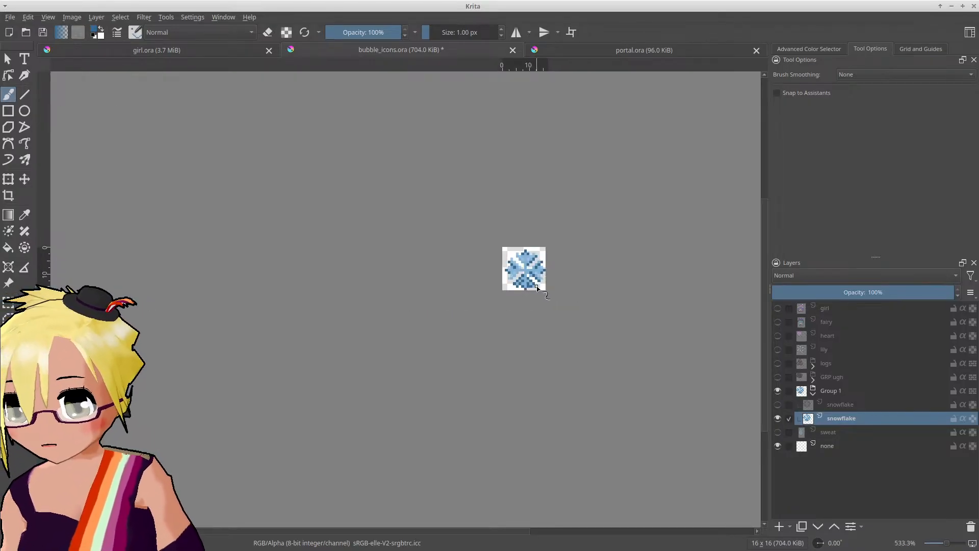
scroll(542, 283, up, 3)
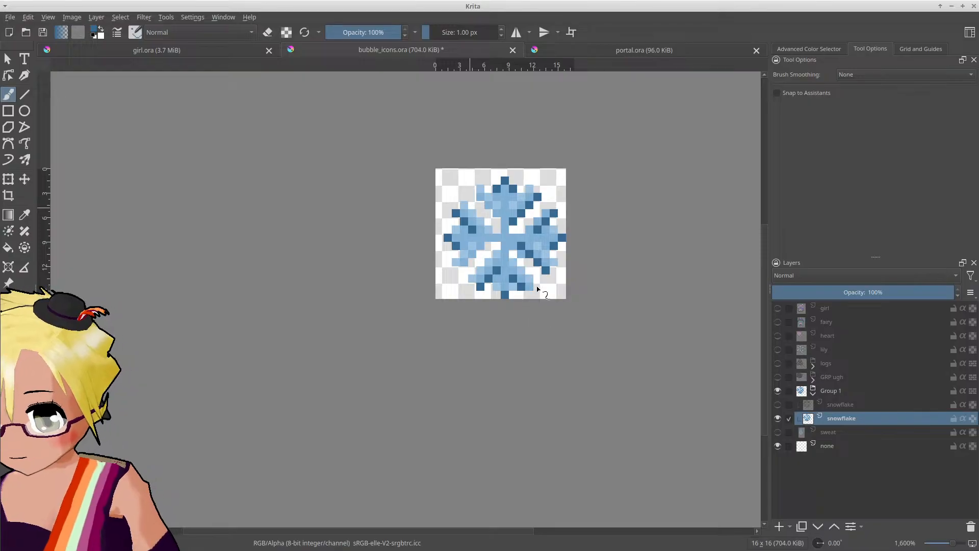
scroll(532, 263, down, 3)
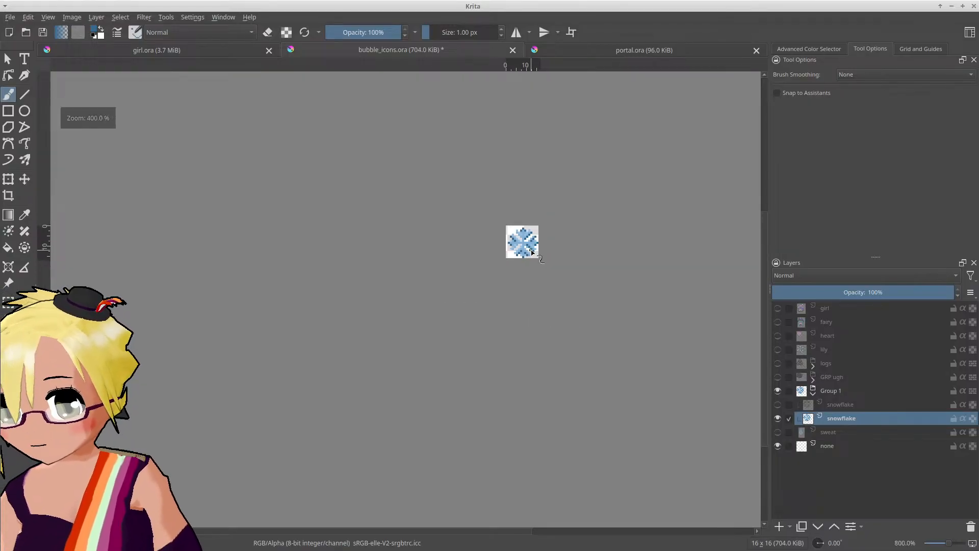
Step: Paint mid blue over the dark diagonal on the right arm's upper side and lighten its upper edge pixels
scroll(540, 275, up, 8)
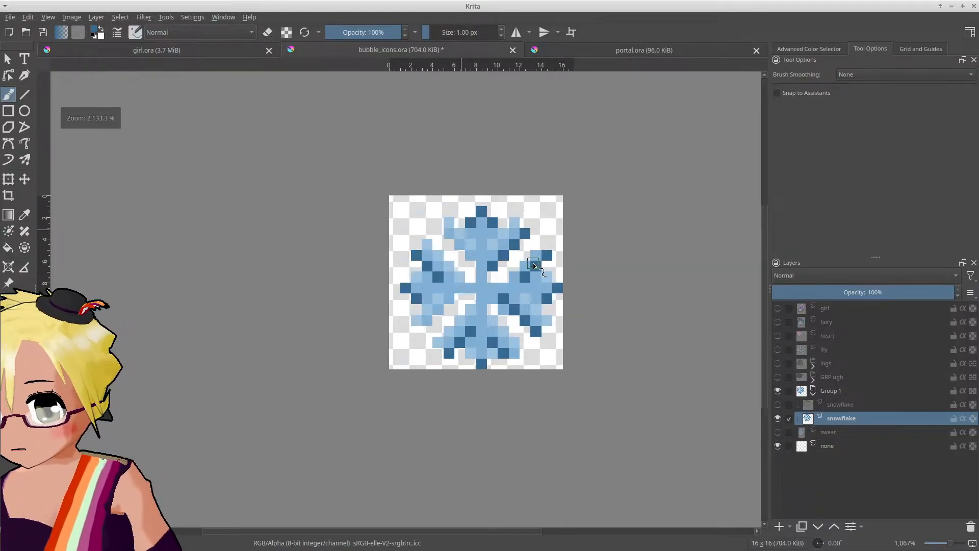
scroll(504, 276, up, 2)
scroll(507, 296, up, 2)
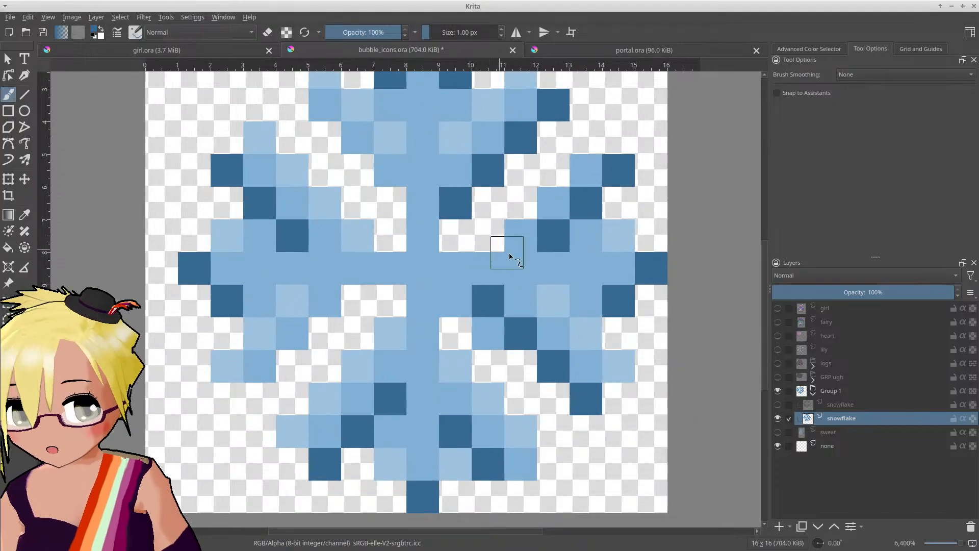
ctrl+click(523, 236)
mouse_move(523, 236)
mouse_down()
mouse_move(549, 228)
mouse_move(619, 156)
mouse_move(607, 212)
mouse_up()
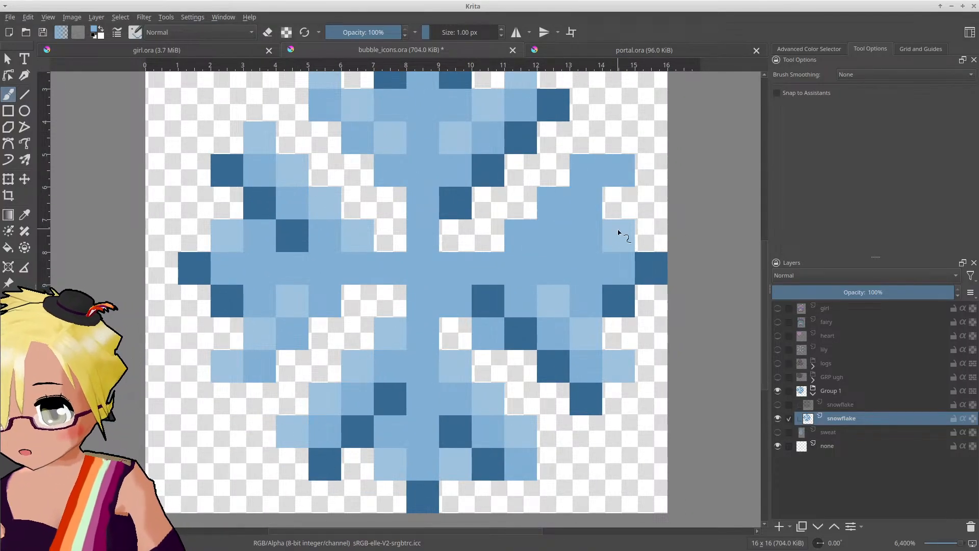
scroll(535, 287, down, 3)
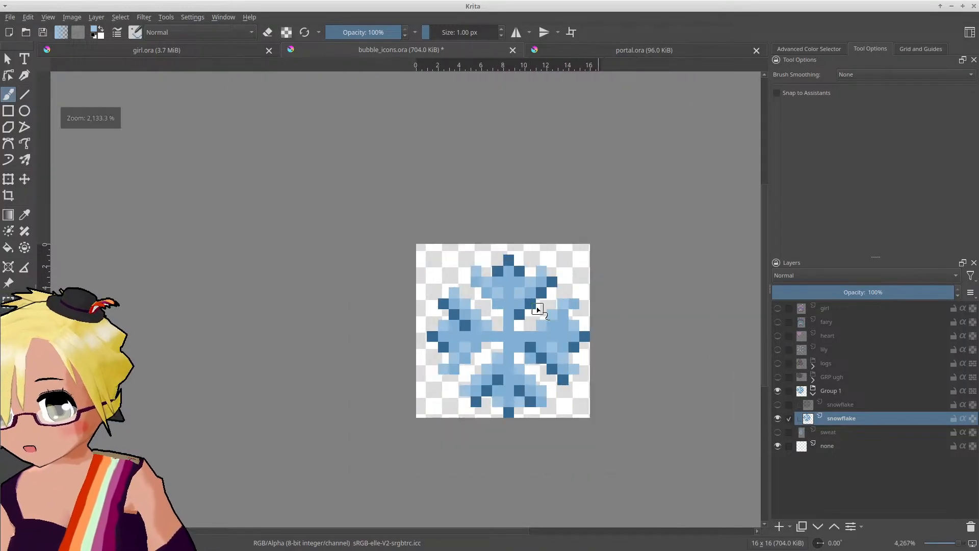
Step: Paint a dark blue diagonal edge down the left side of the top arm and check the result zoomed out
scroll(504, 284, up, 2)
middle_drag(492, 265, 499, 213)
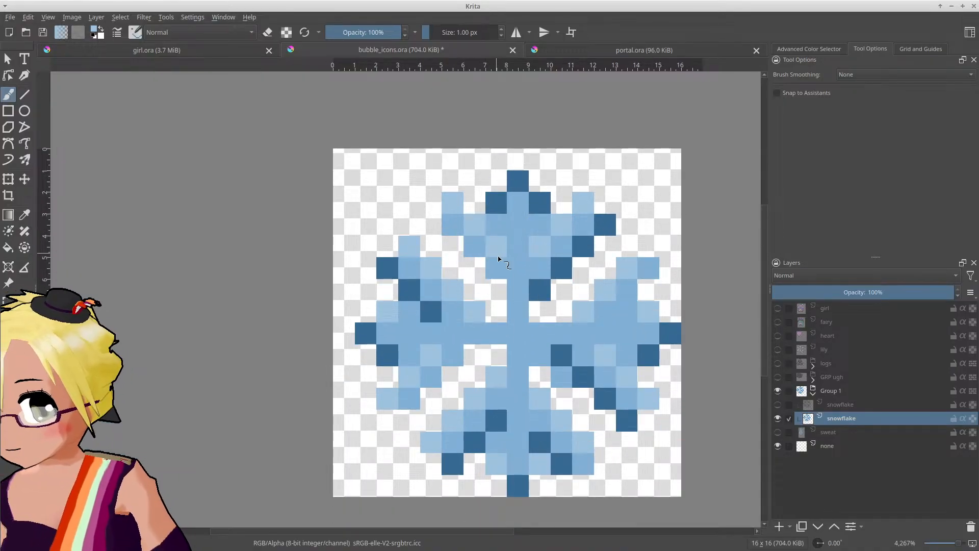
mouse_move(499, 259)
mouse_down()
mouse_move(500, 247)
mouse_move(454, 212)
mouse_move(504, 275)
mouse_up()
scroll(534, 288, down, 2)
scroll(534, 315, up, 2)
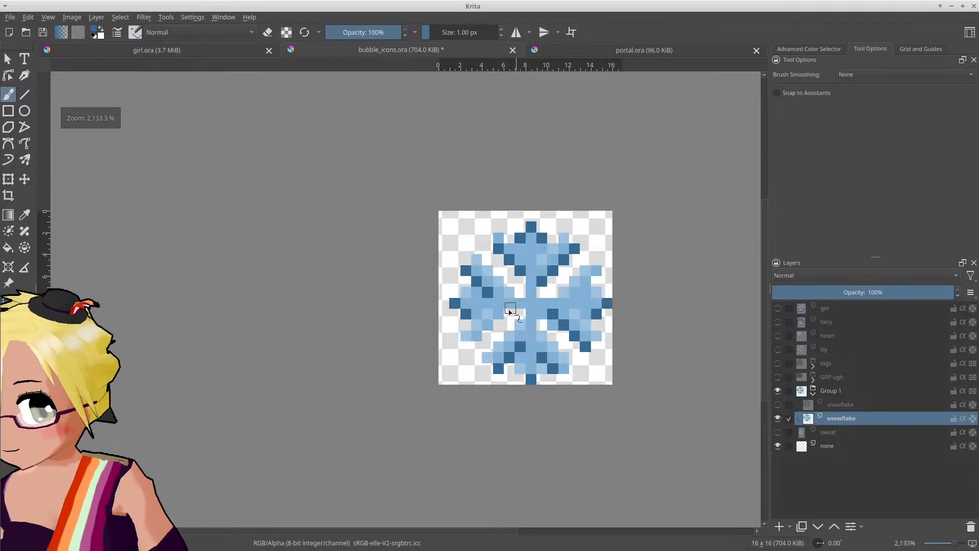
Step: Paint a dark blue diagonal along the left arm's lower side and fill the light pixels above it with mid blue
click(488, 325)
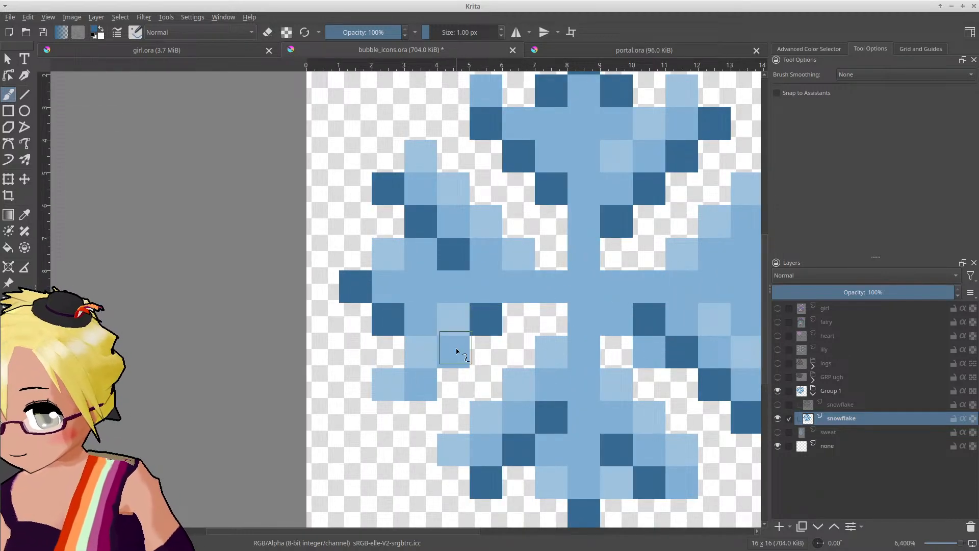
click(456, 350)
click(420, 383)
ctrl+click(420, 325)
click(422, 358)
click(452, 317)
click(388, 382)
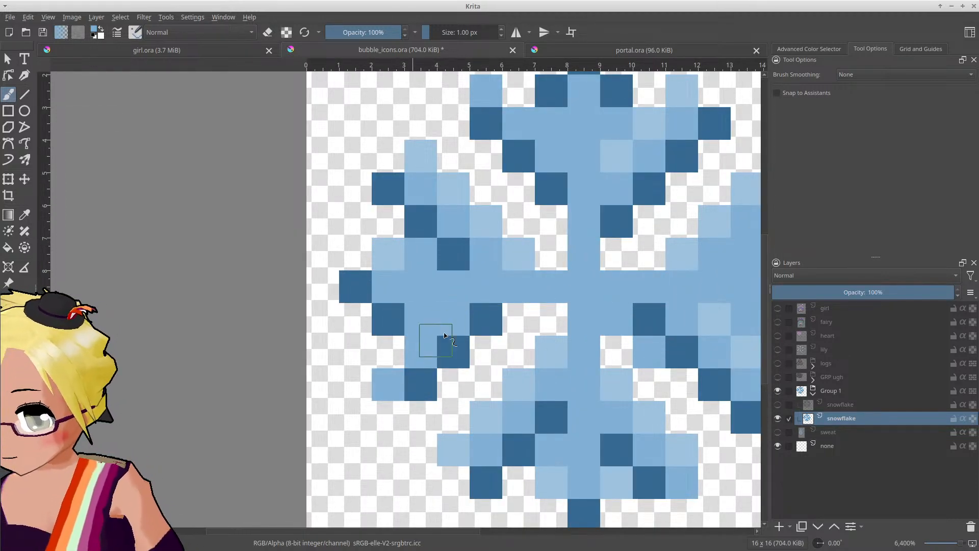
Step: Compare the reworked left arm with the rest of the snowflake at small and large size
scroll(449, 332, down, 5)
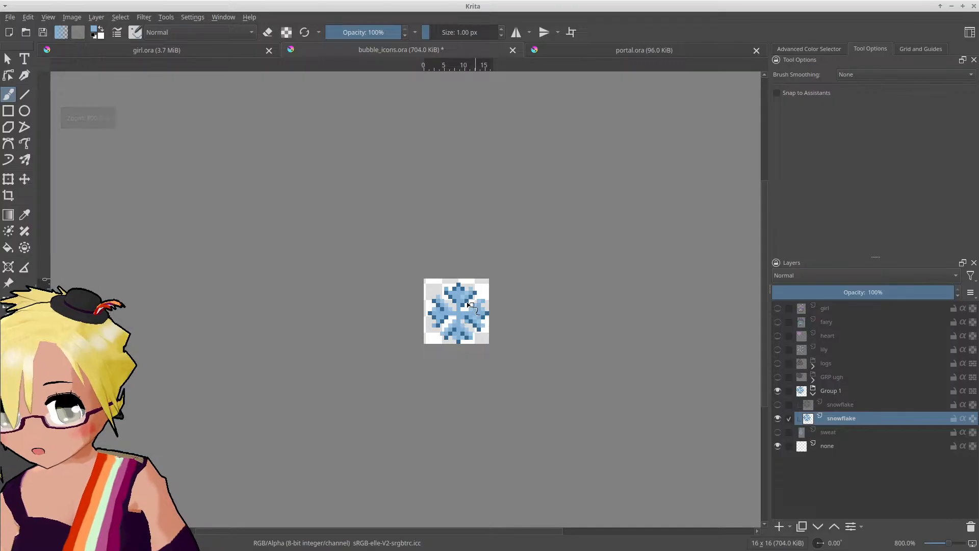
scroll(466, 326, down, 1)
scroll(450, 320, up, 3)
scroll(449, 323, up, 2)
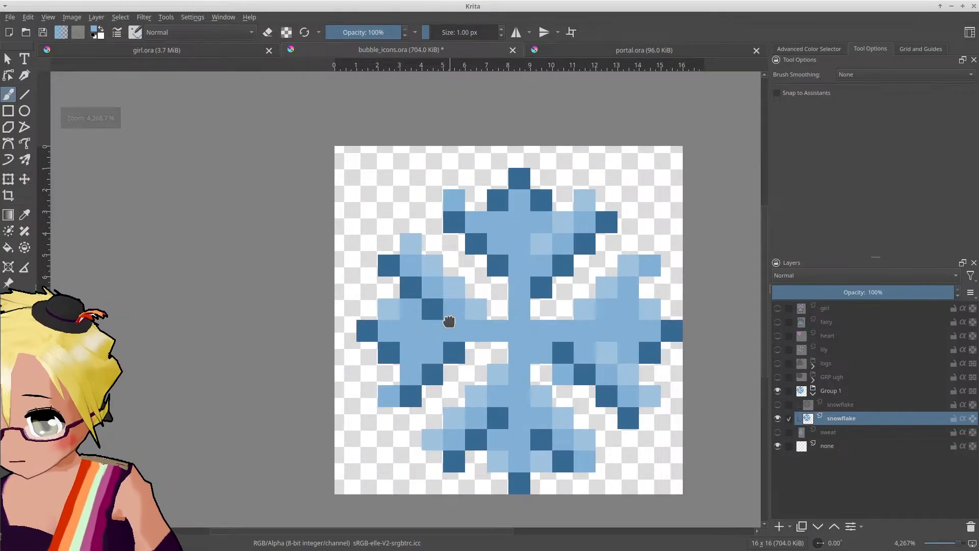
scroll(439, 315, down, 1)
scroll(439, 314, down, 2)
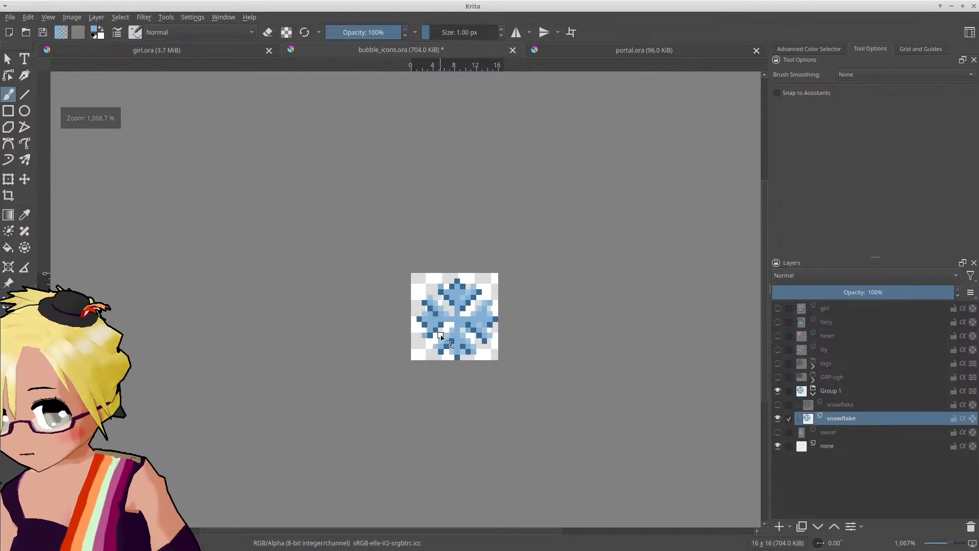
scroll(442, 338, down, 3)
scroll(438, 354, up, 5)
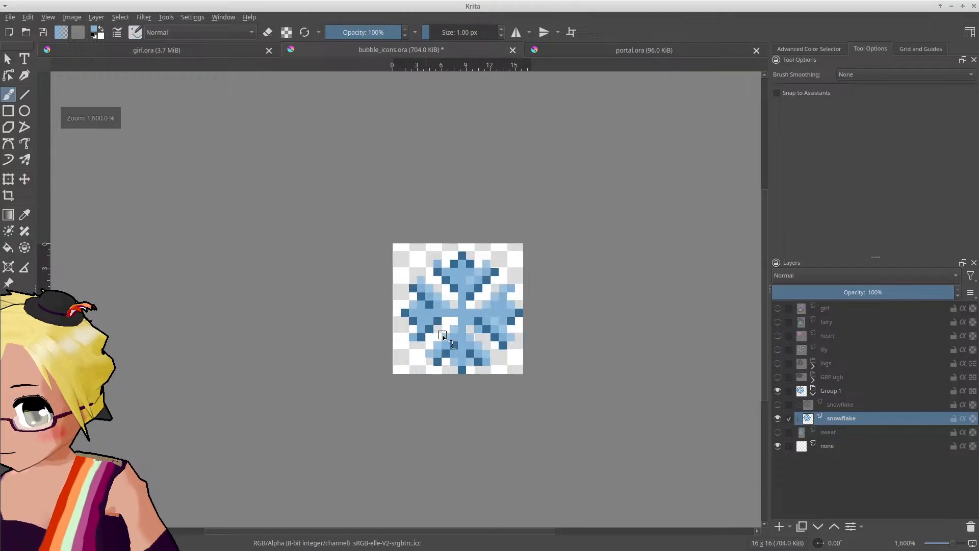
scroll(490, 338, down, 4)
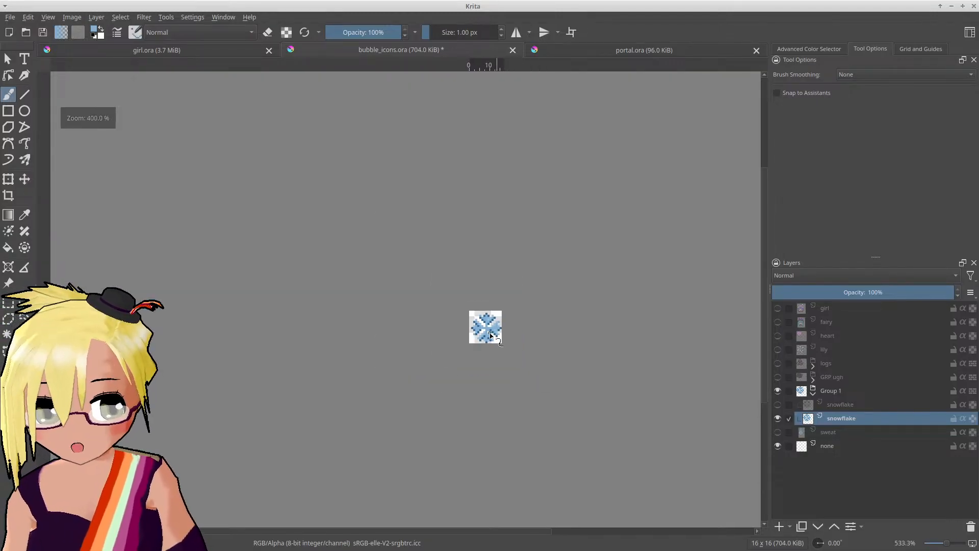
Step: Add a dark blue pixel below the right arm's tip and a dark blue diagonal along its upper branch, undoing a misplaced pixel
scroll(490, 345, up, 6)
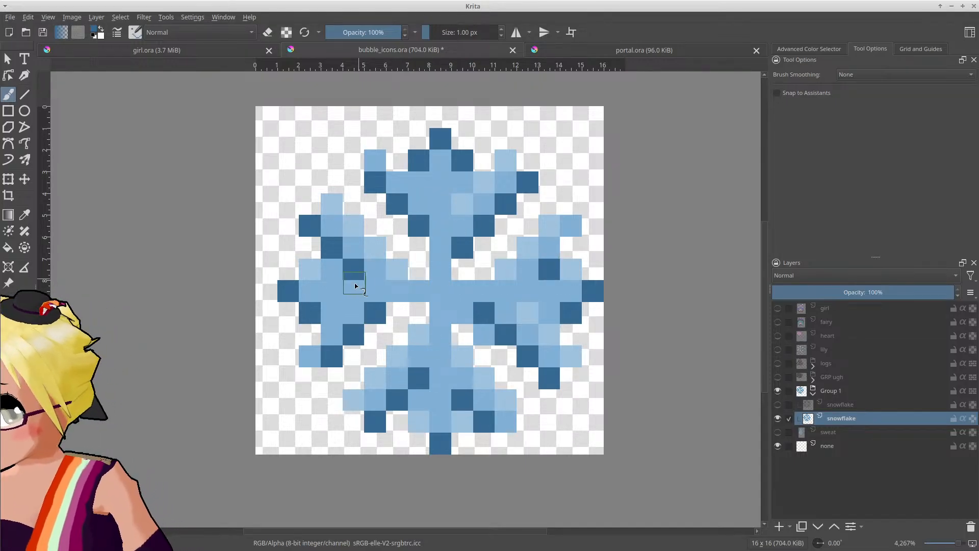
scroll(437, 289, down, 8)
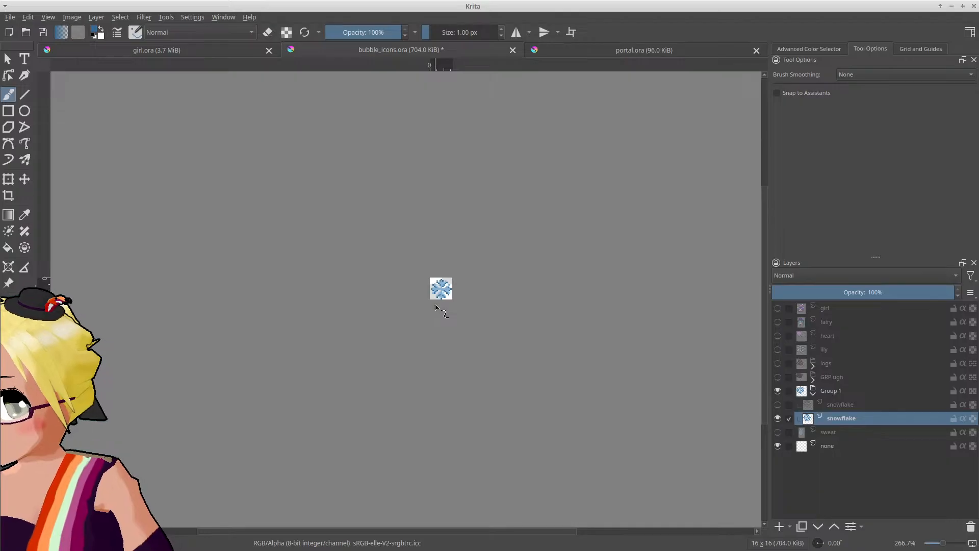
scroll(435, 305, up, 4)
scroll(473, 257, up, 4)
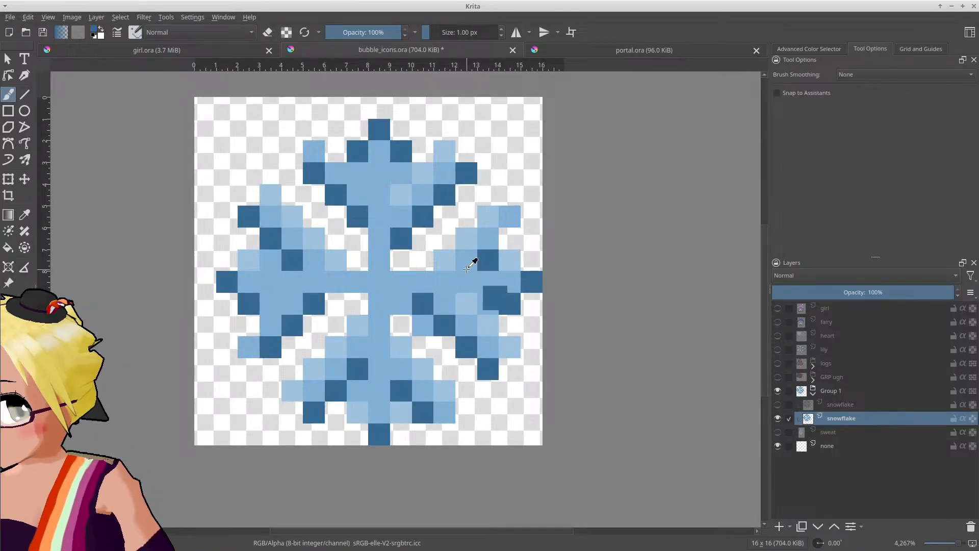
key(ctrl+z)
click(469, 264)
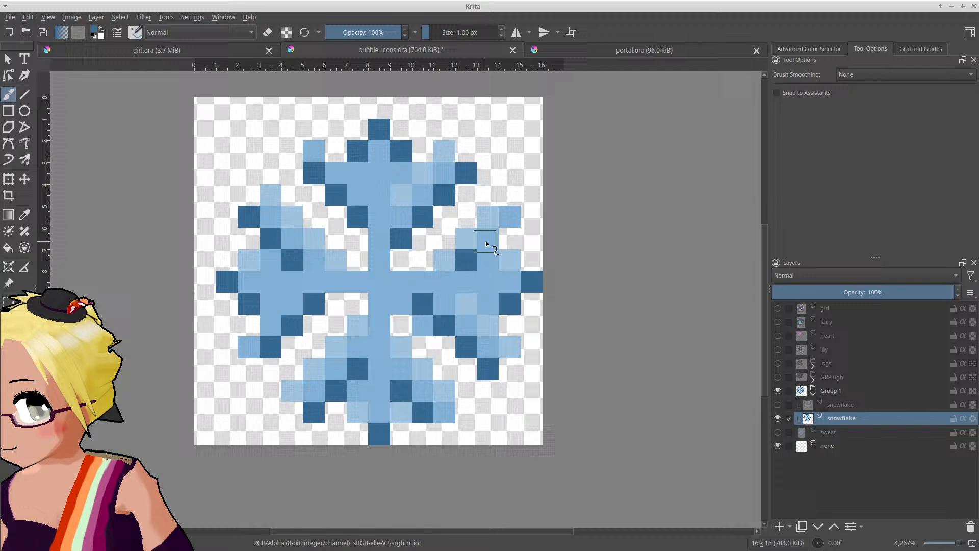
click(509, 216)
click(488, 238)
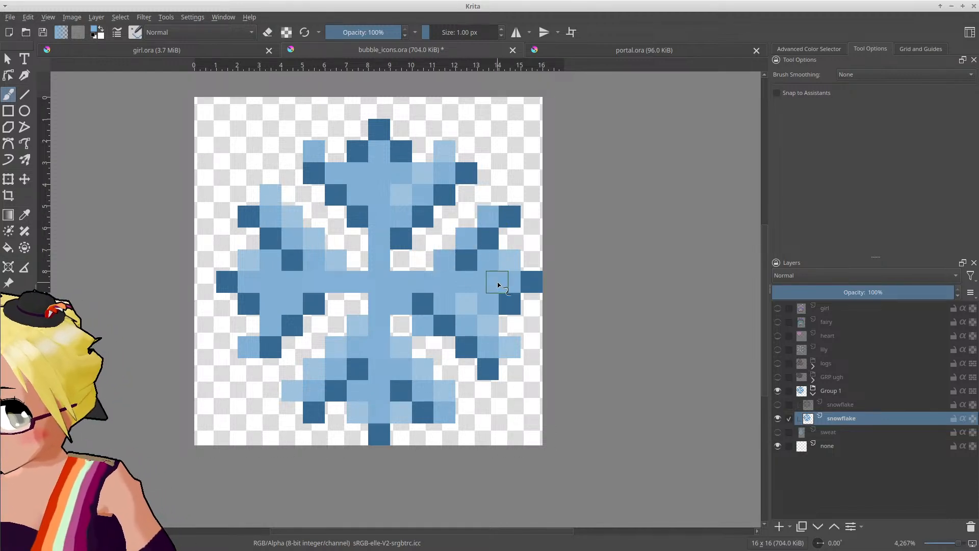
Step: Check the finished snowflake at small and large size and save bubble_icons.ora
scroll(499, 286, down, 7)
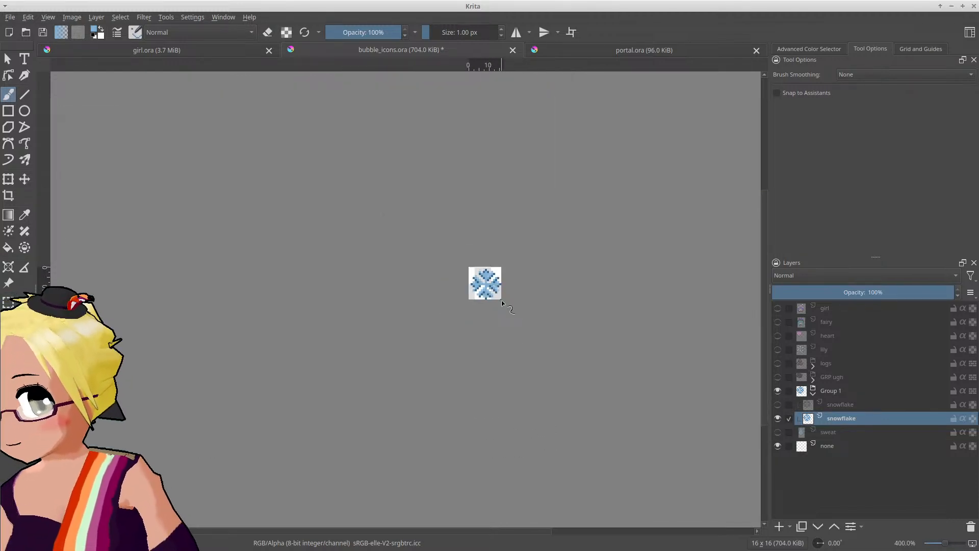
scroll(503, 303, up, 6)
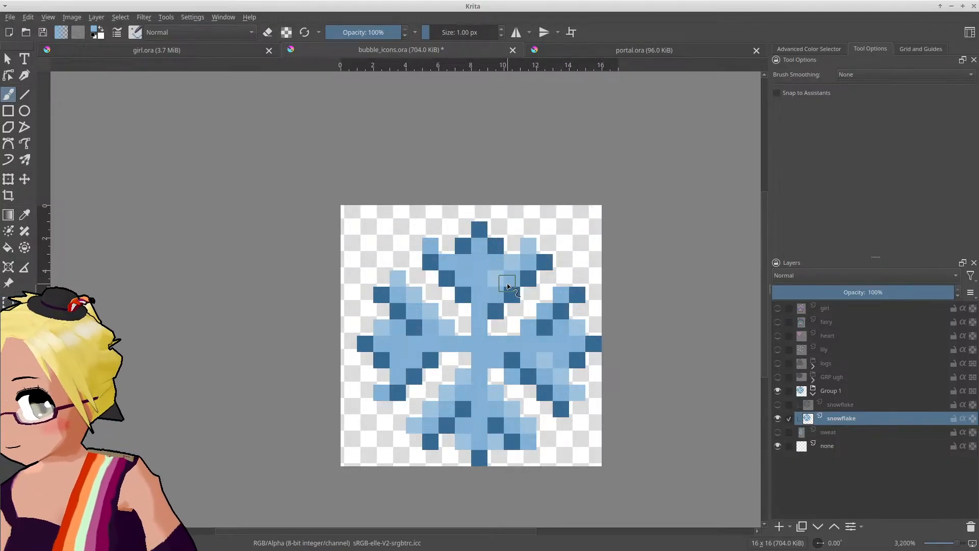
ctrl+scroll(531, 284, down, 5)
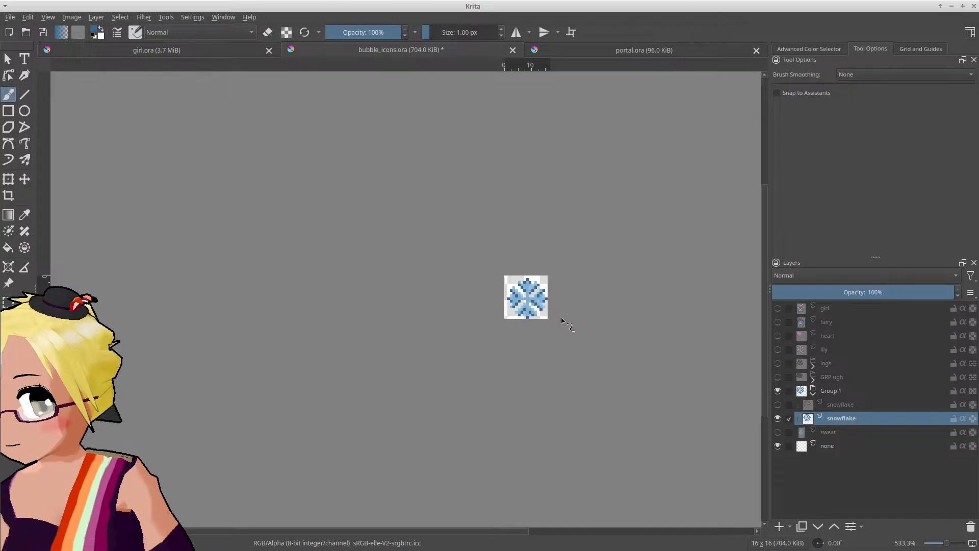
key(ctrl+s)
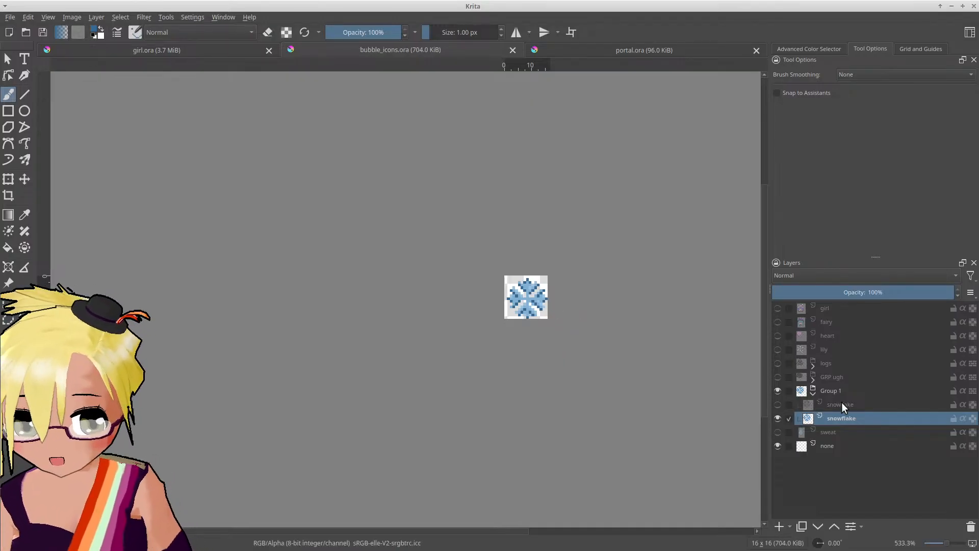
Step: Merge Group 1 into a single layer, rename it snowflake and save the file
right_click(833, 418)
click(827, 390)
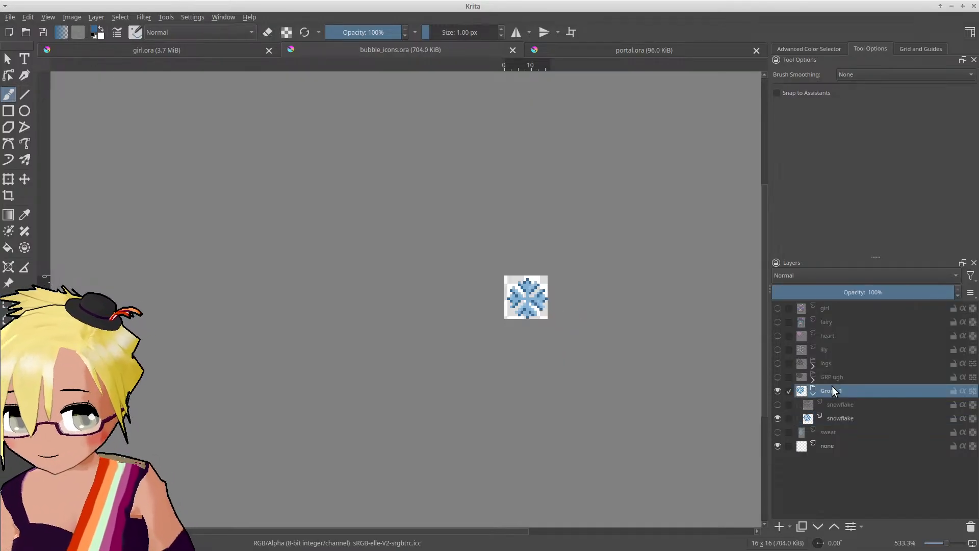
right_click(831, 386)
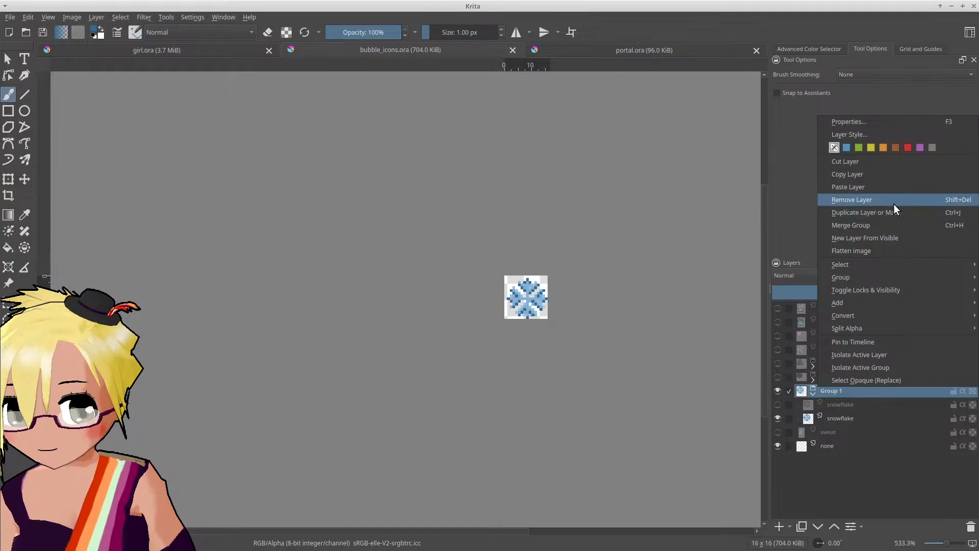
click(890, 225)
double_click(859, 391)
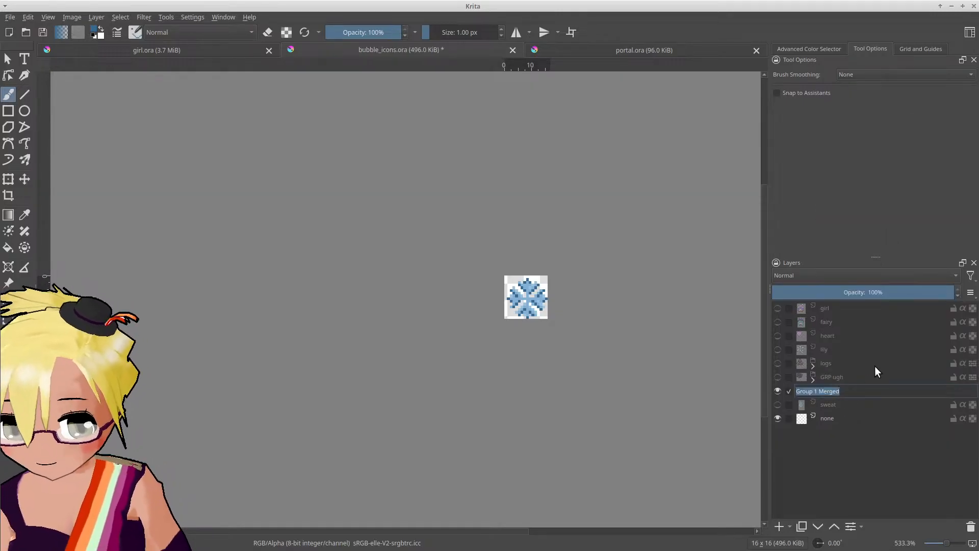
text(snowflake)
key(Return)
key(ctrl+s)
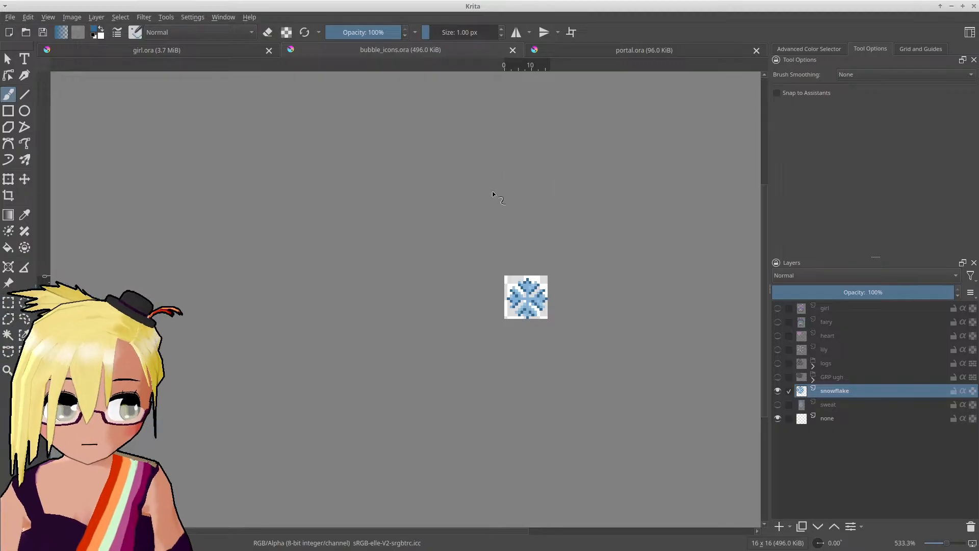
Step: Switch to Godot and, in the speech scene, duplicate the Anim node's sweat animation under the name snowflake
key(ctrl)
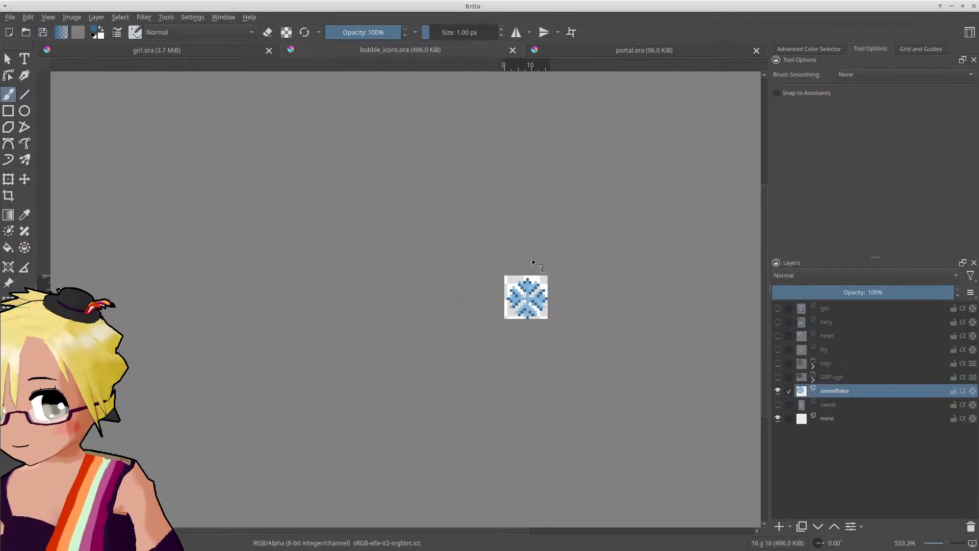
click(950, 5)
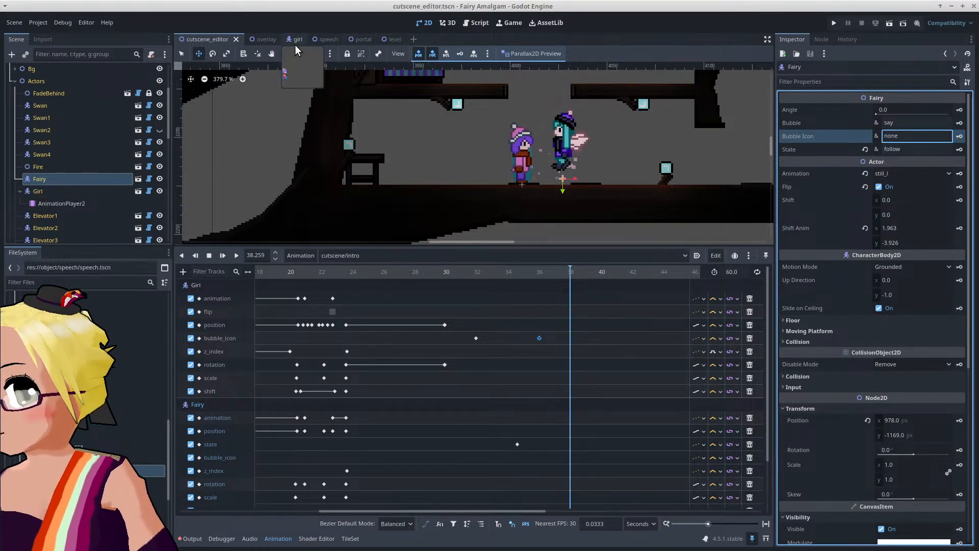
click(329, 38)
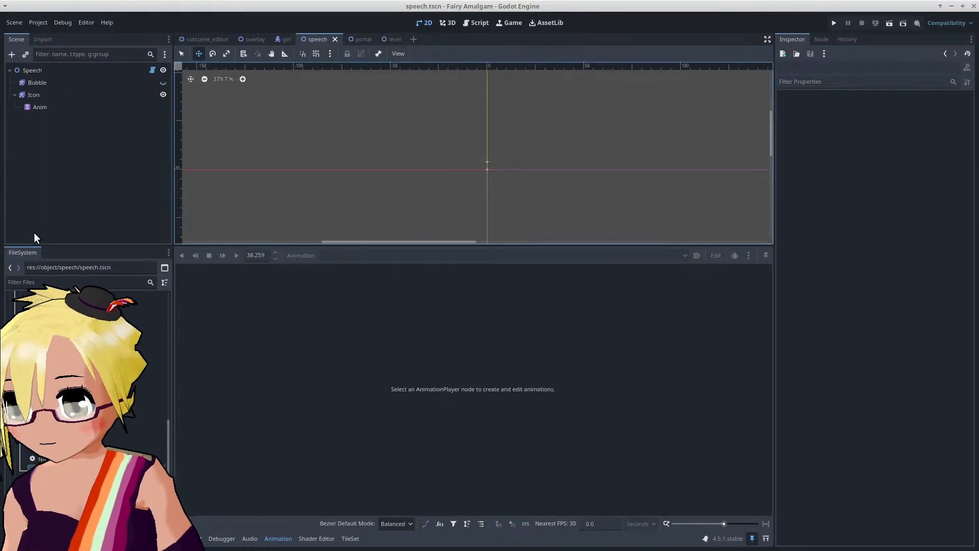
click(34, 107)
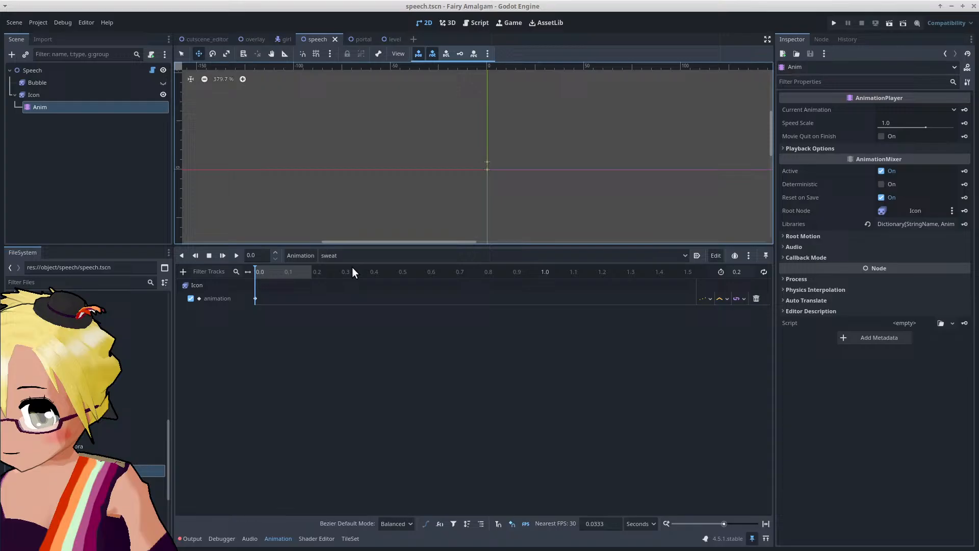
click(301, 255)
click(327, 302)
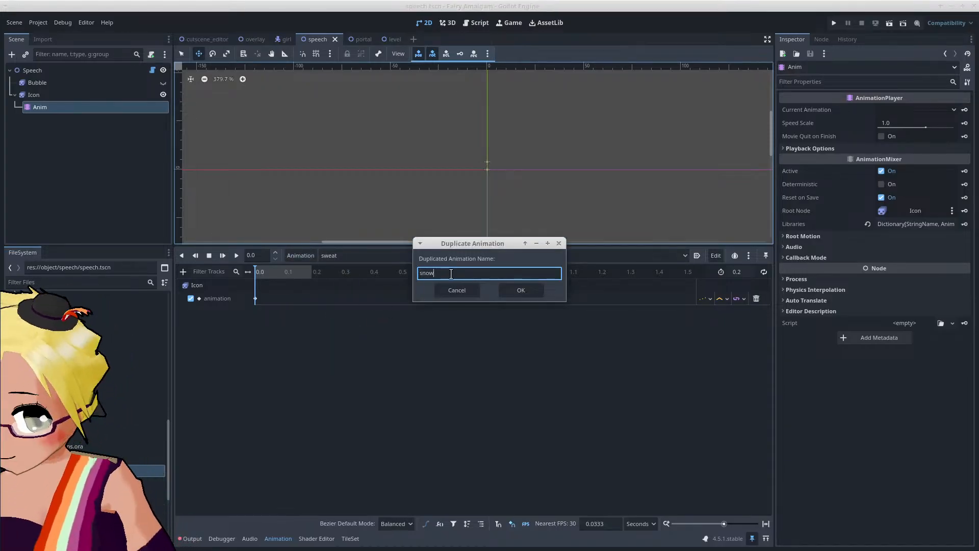
text(snowflake)
key(Return)
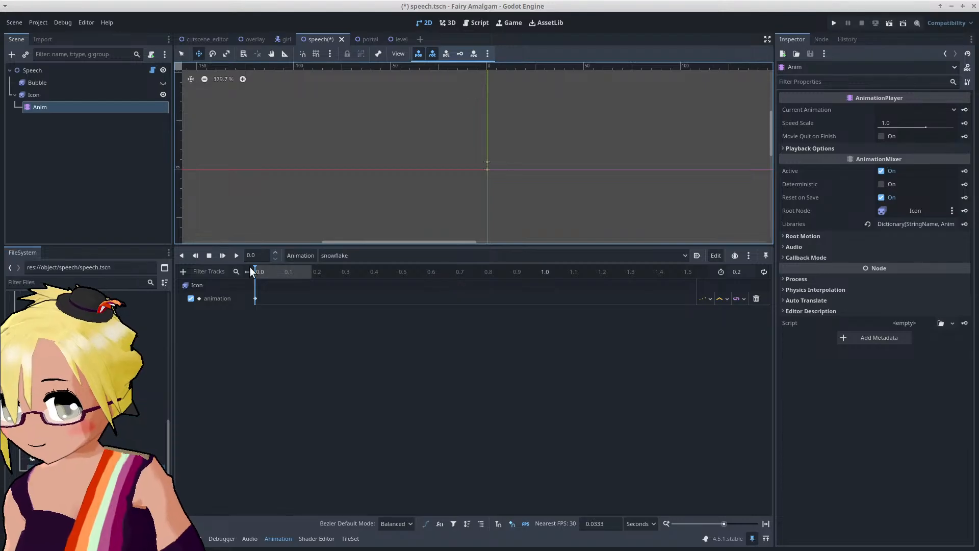
Step: Set the value of the snowflake animation's keyframe at 0.0 to snowflake and save the speech scene
click(255, 299)
click(892, 128)
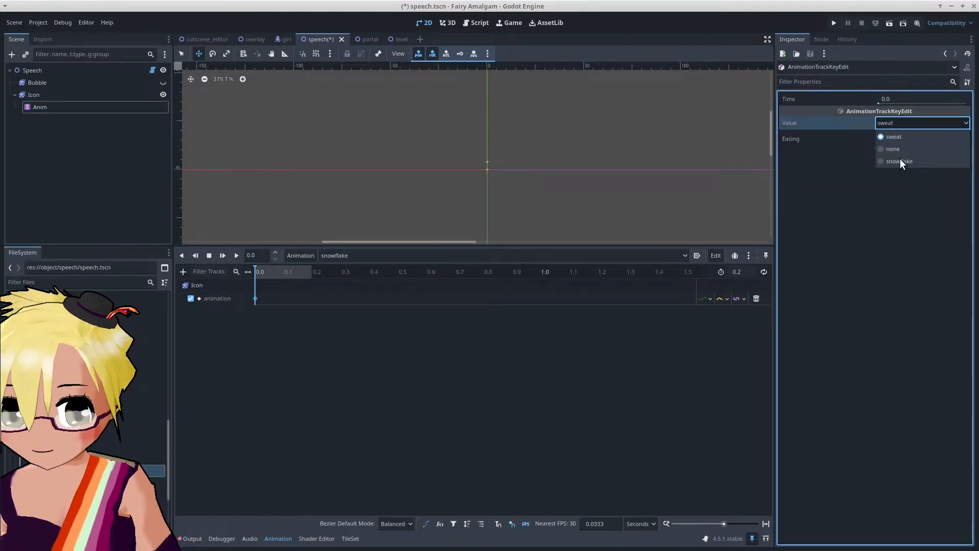
click(896, 163)
key(ctrl+s)
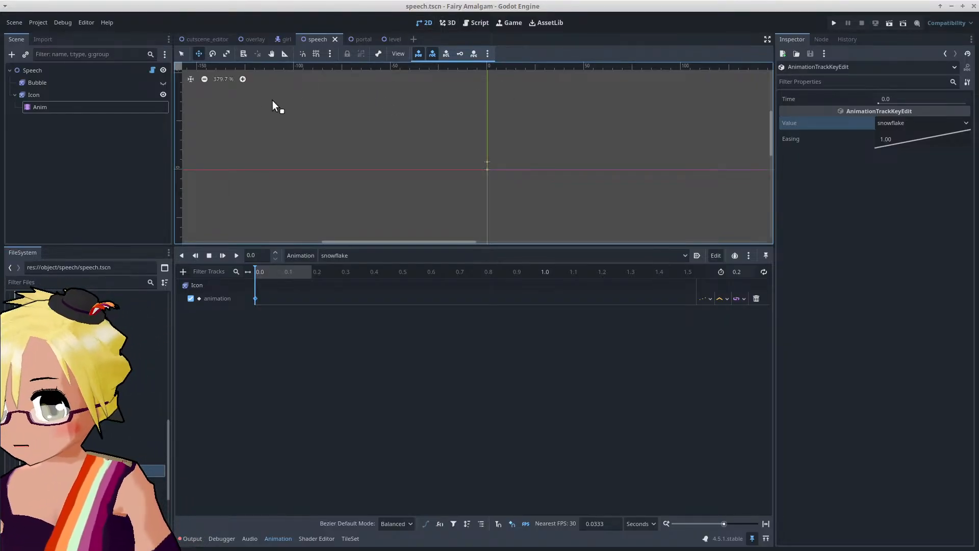
Step: In the cutscene_editor scene, load AnimationPlayer2's cutscene/intro animation and move the playhead to about 34.18 seconds
click(209, 41)
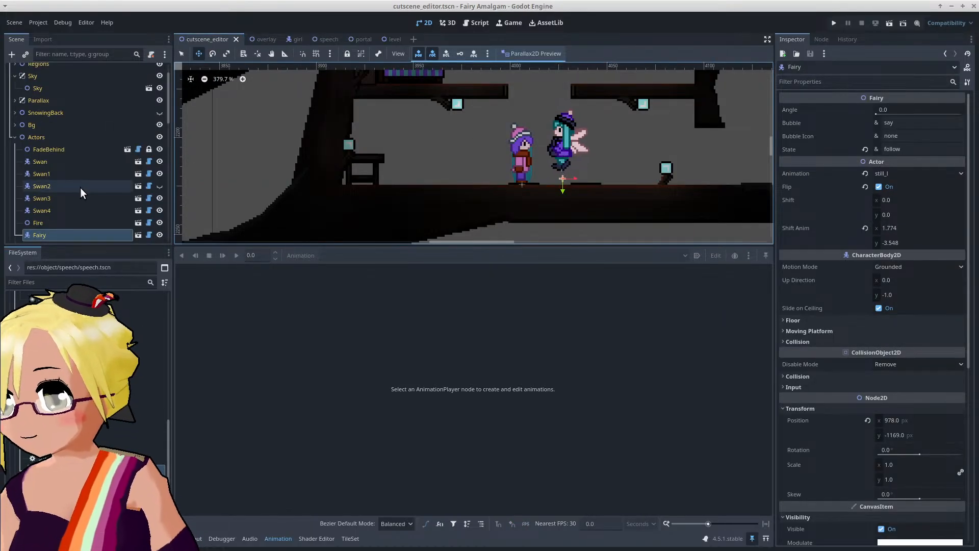
click(61, 237)
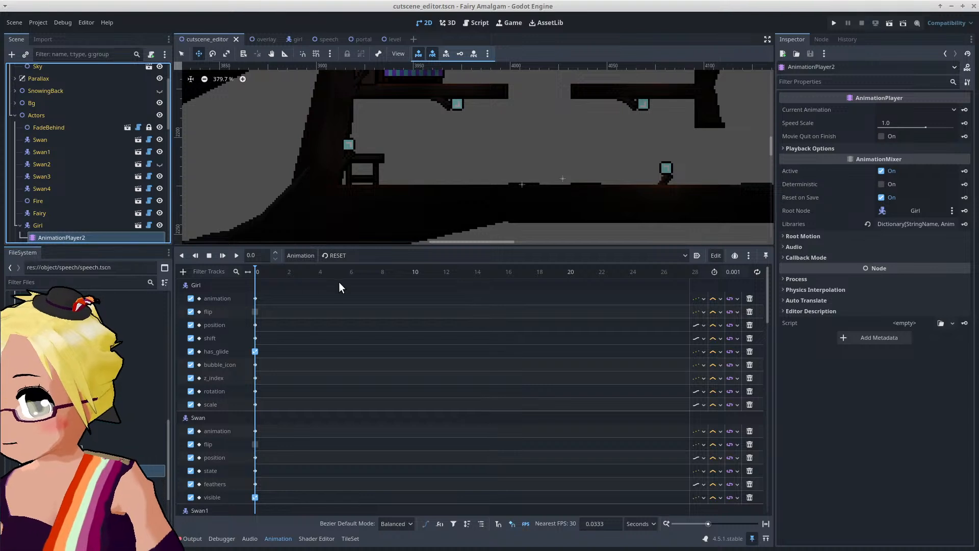
click(337, 255)
click(372, 299)
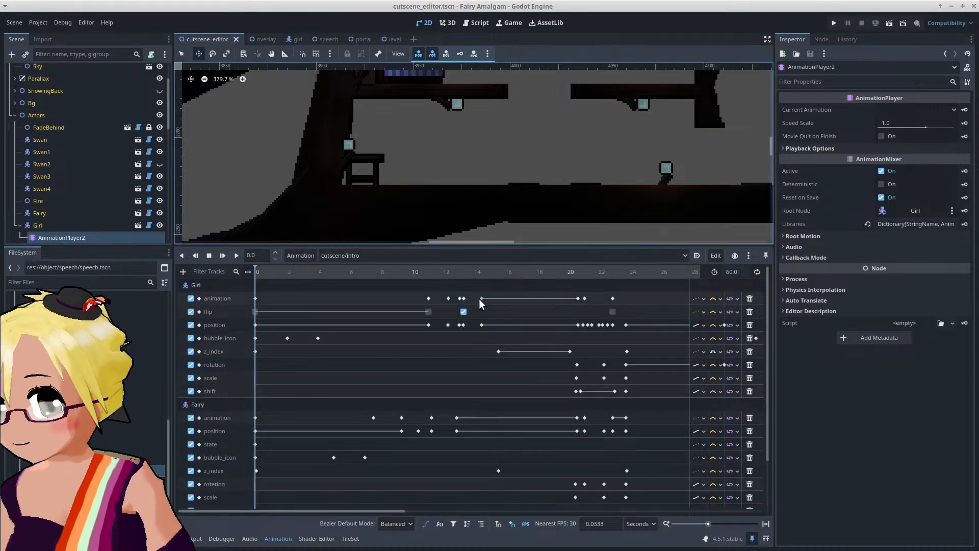
ctrl+scroll(496, 293, down, 4)
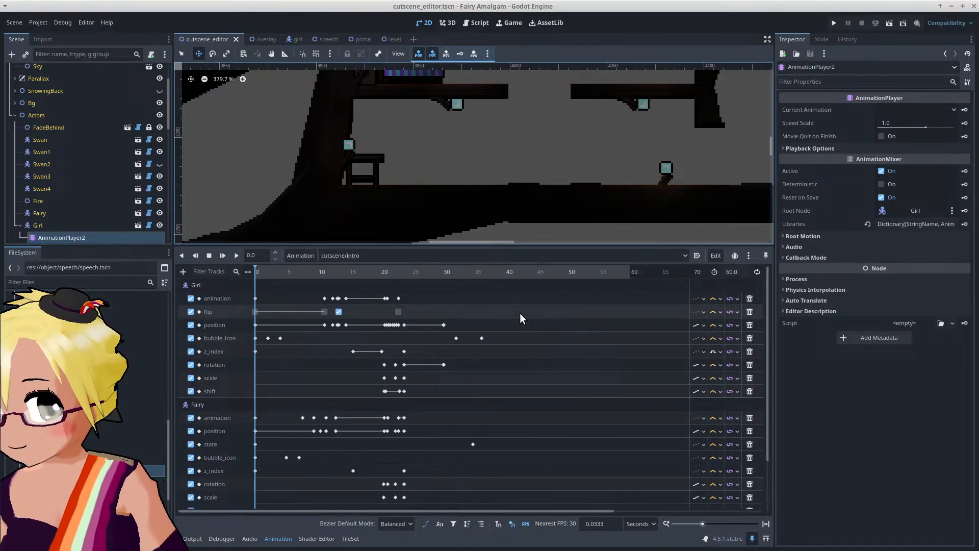
drag(446, 274, 468, 298)
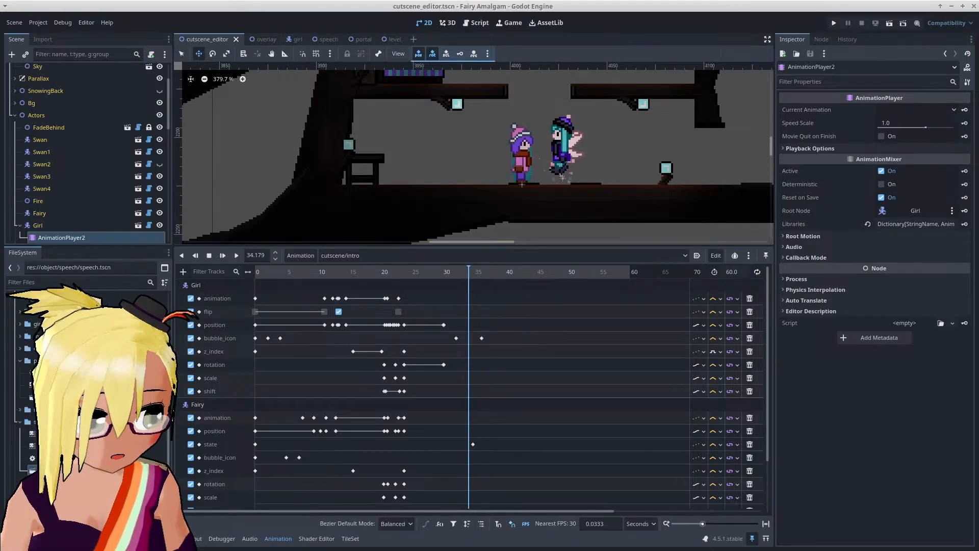
Step: Switch to Krita, make all hidden icon layers in bubble_icons.ora visible, and return to Godot
key(alt+Tab)
drag(771, 407, 778, 308)
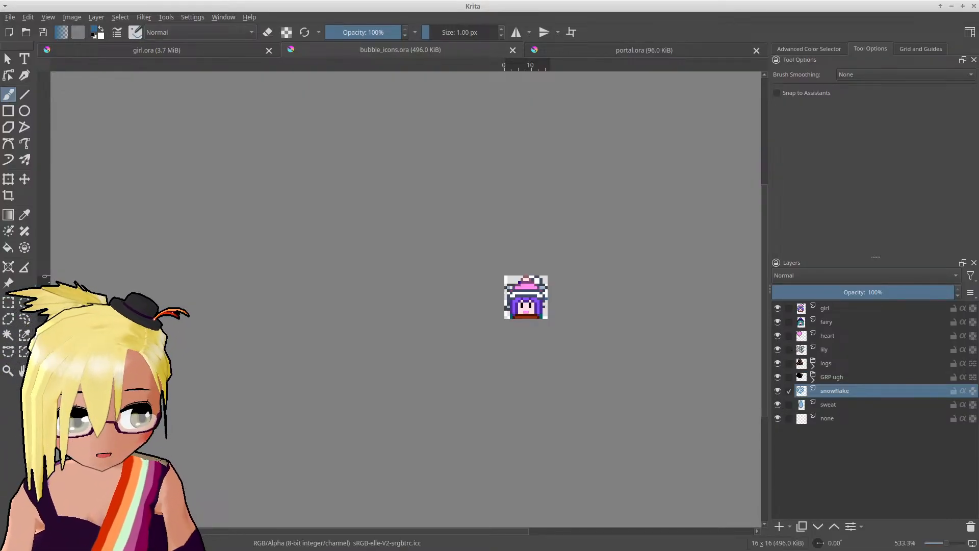
key(alt+Tab)
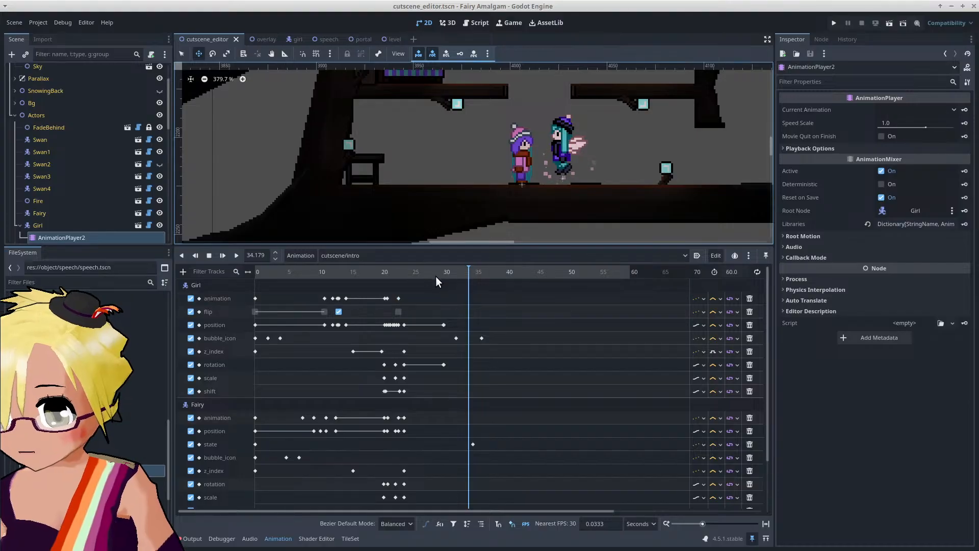
Step: In the cutscene/intro animation, key the Fairy node's Bubble Icon as snowflake at about 40.7 seconds
drag(441, 277, 510, 304)
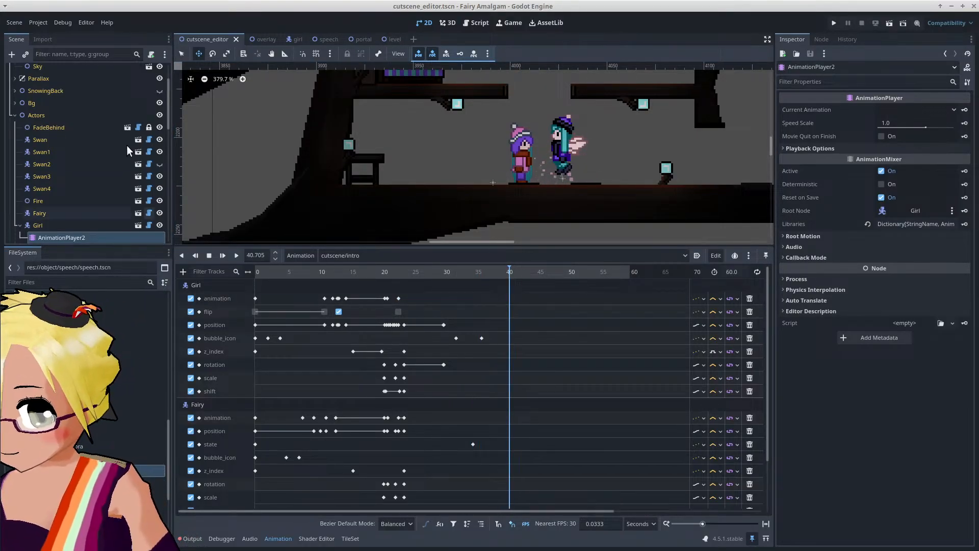
scroll(83, 206, down, 2)
click(77, 192)
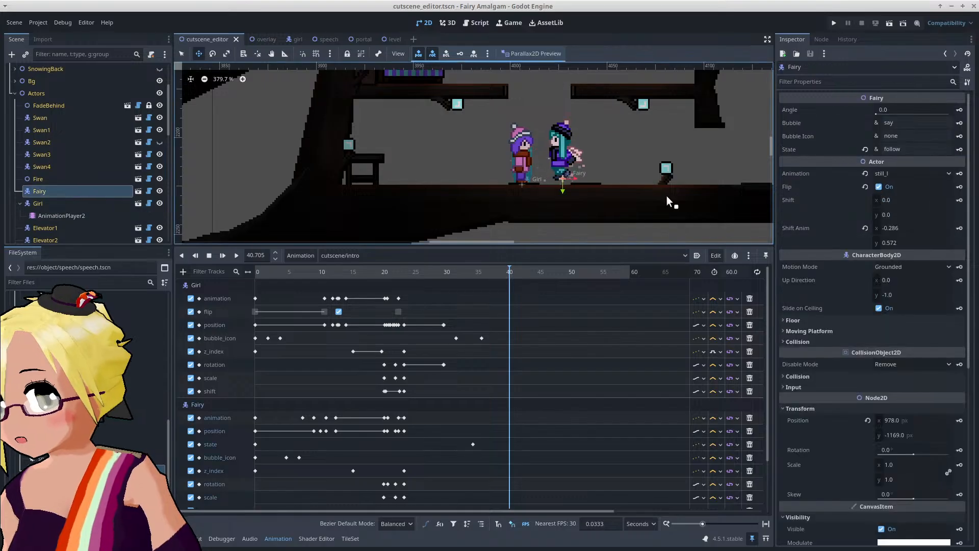
click(907, 137)
text(s)
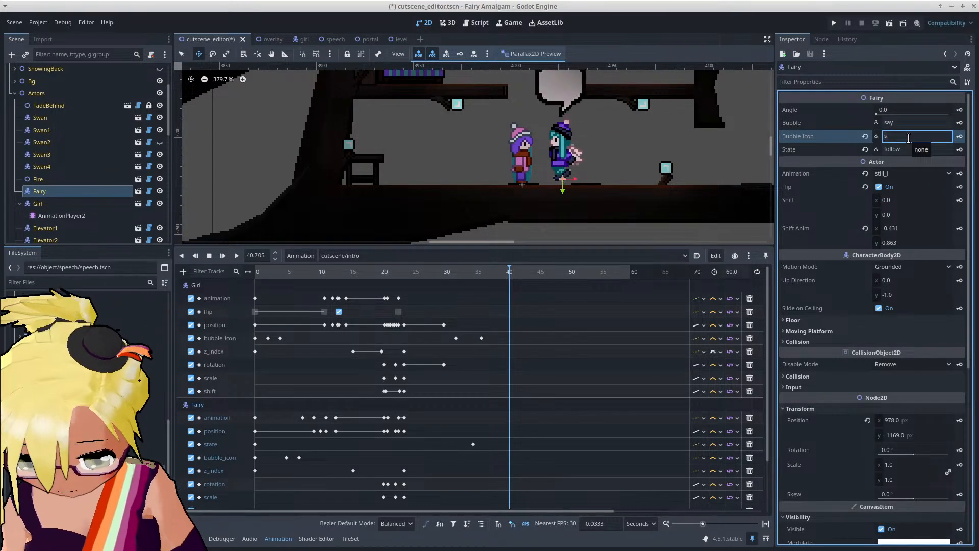
text(nowflake)
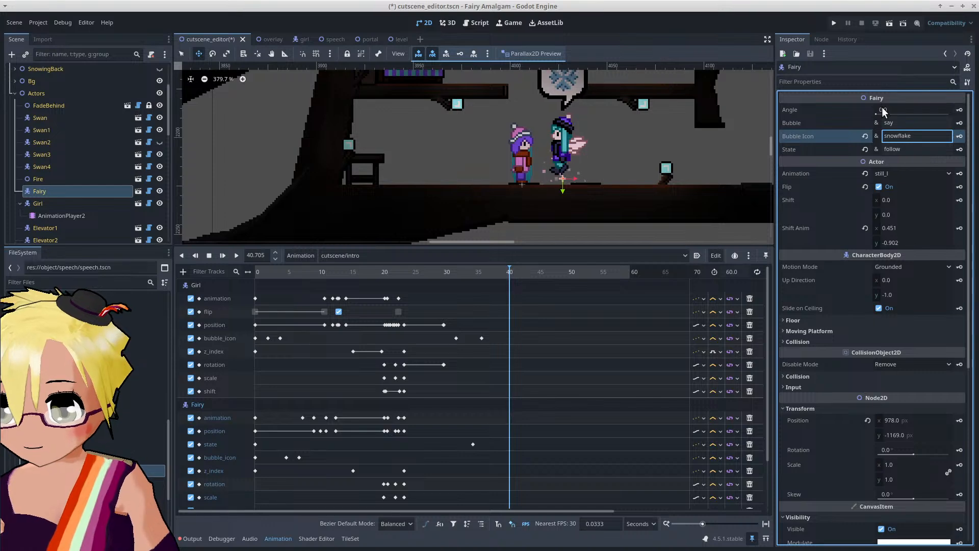
click(960, 136)
Step: Examine the snowflake speech bubble above the fairy up close and from farther away for readability
middle_drag(623, 145, 617, 194)
scroll(612, 179, down, 1)
scroll(610, 178, down, 1)
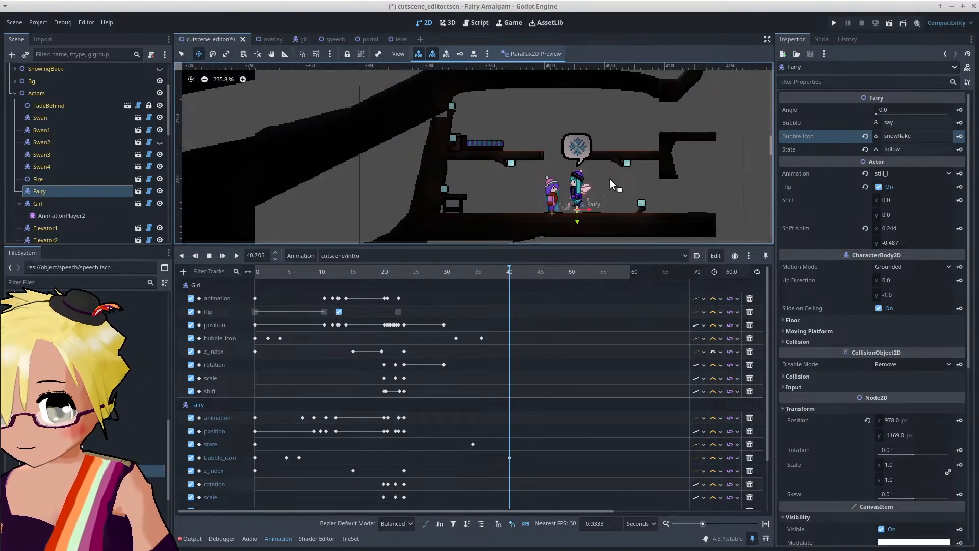
scroll(580, 139, up, 5)
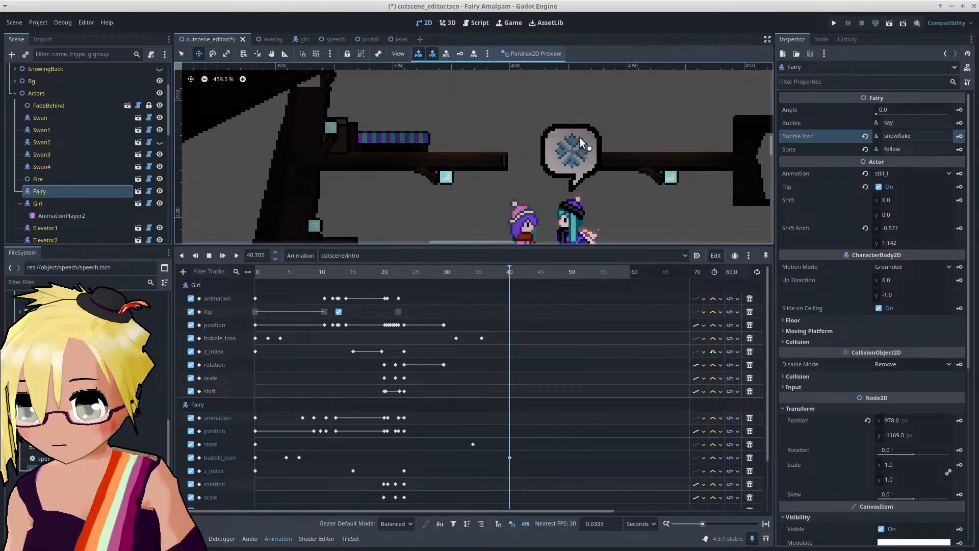
scroll(592, 123, up, 2)
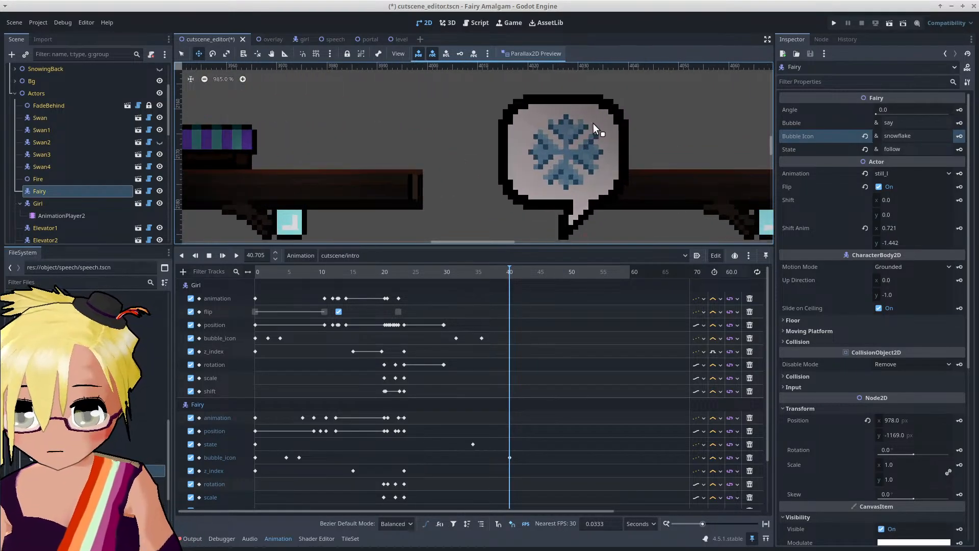
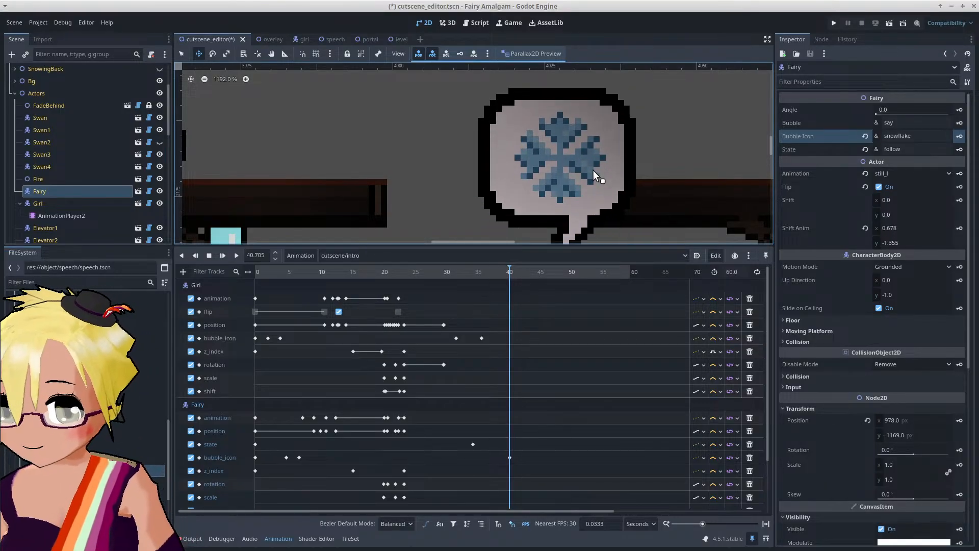
scroll(593, 170, down, 3)
scroll(591, 169, down, 6)
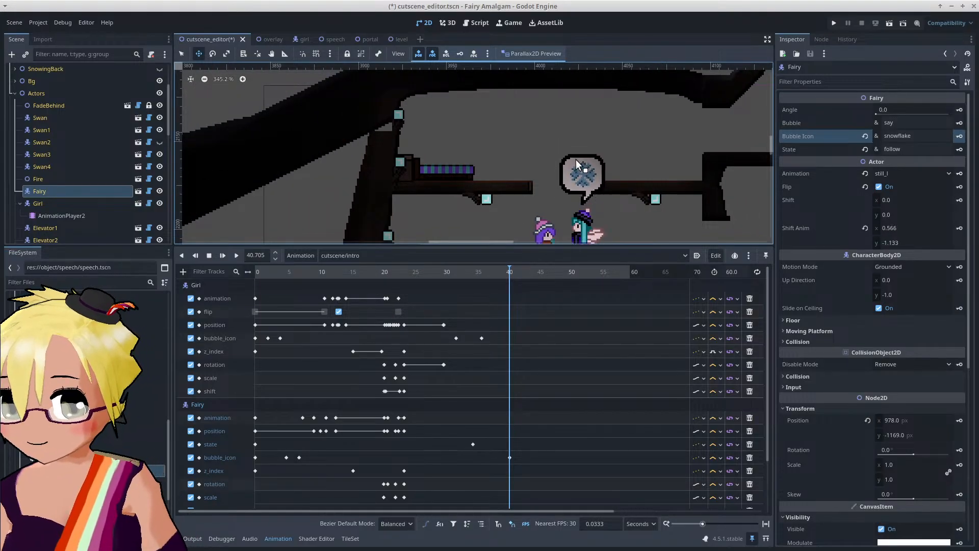
scroll(593, 195, up, 6)
scroll(594, 182, up, 2)
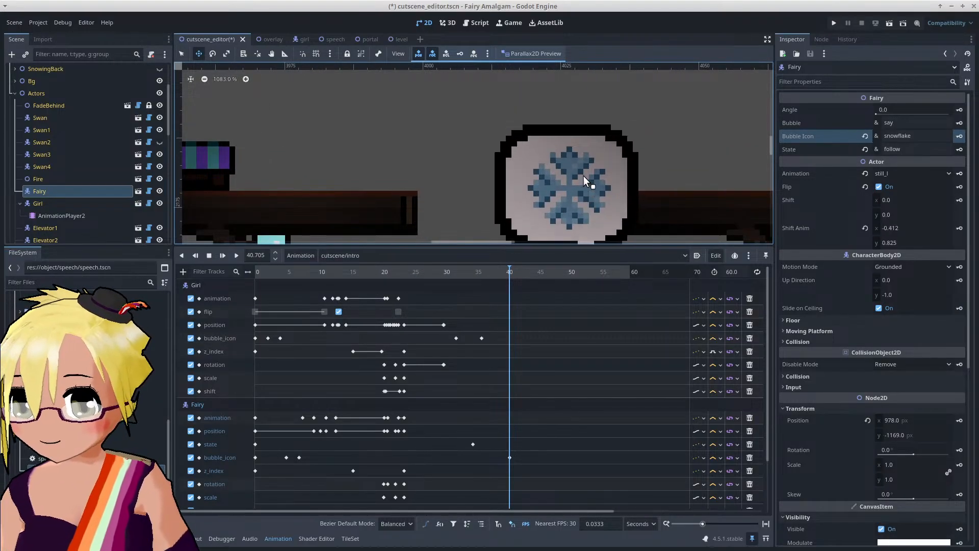
scroll(569, 167, down, 3)
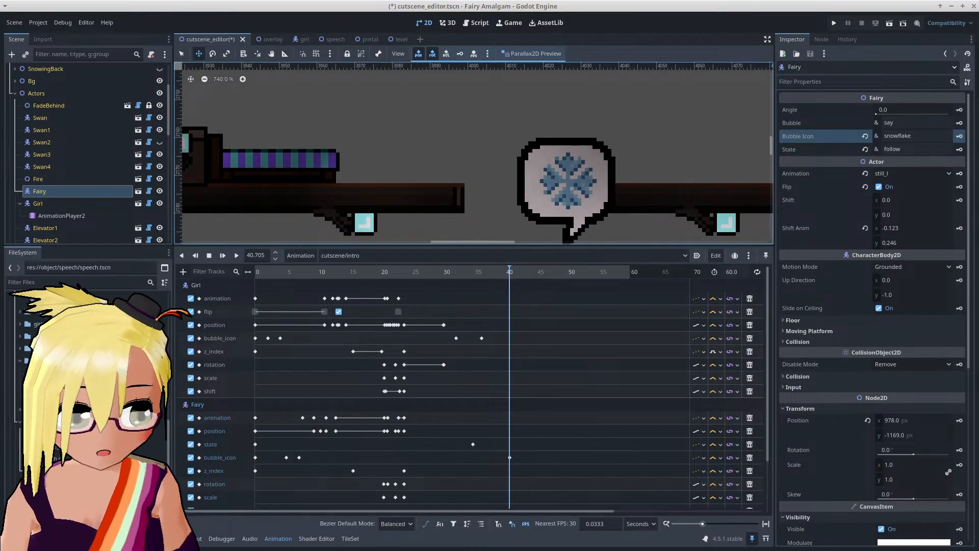
Step: Switch to Krita and hide every layer of bubble_icons.ora except snowflake
key(alt+Tab)
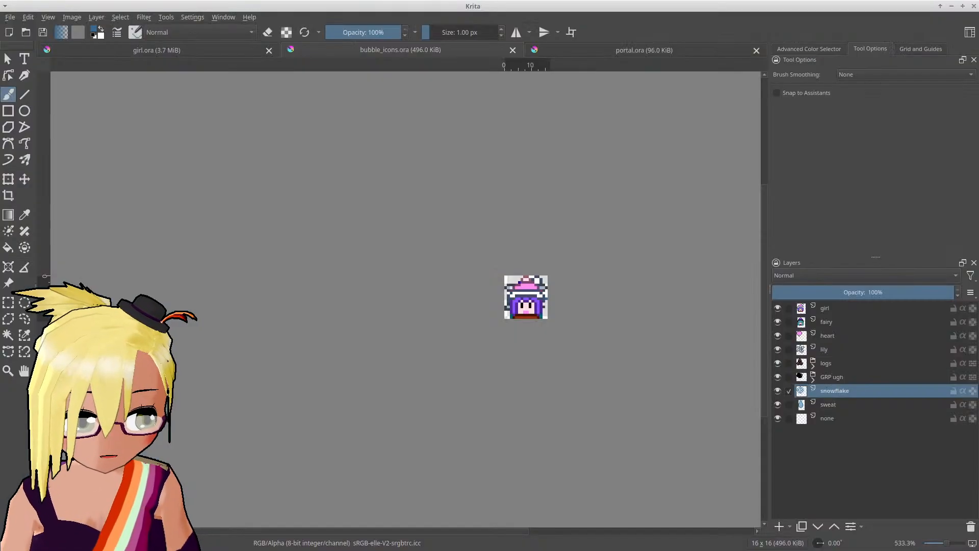
click(778, 377)
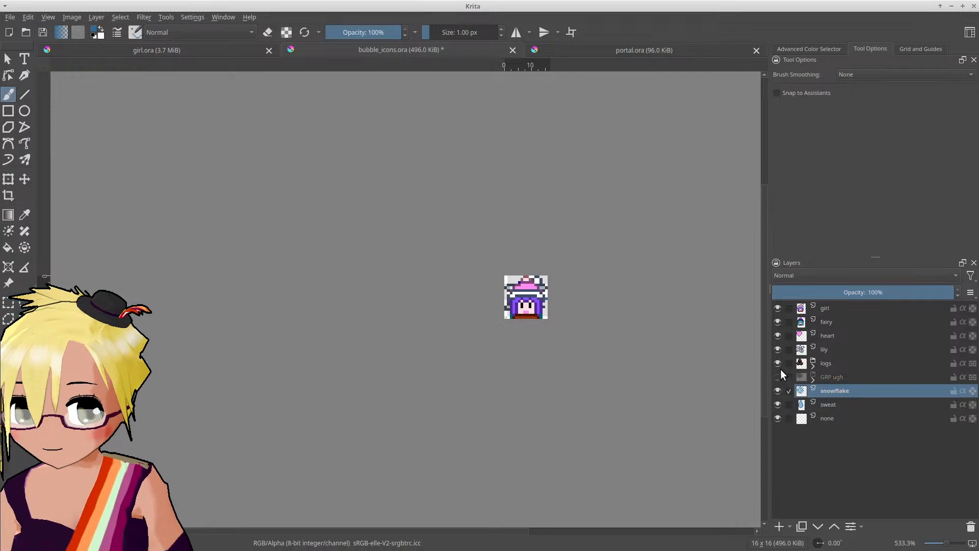
click(778, 363)
click(778, 350)
click(778, 308)
click(787, 405)
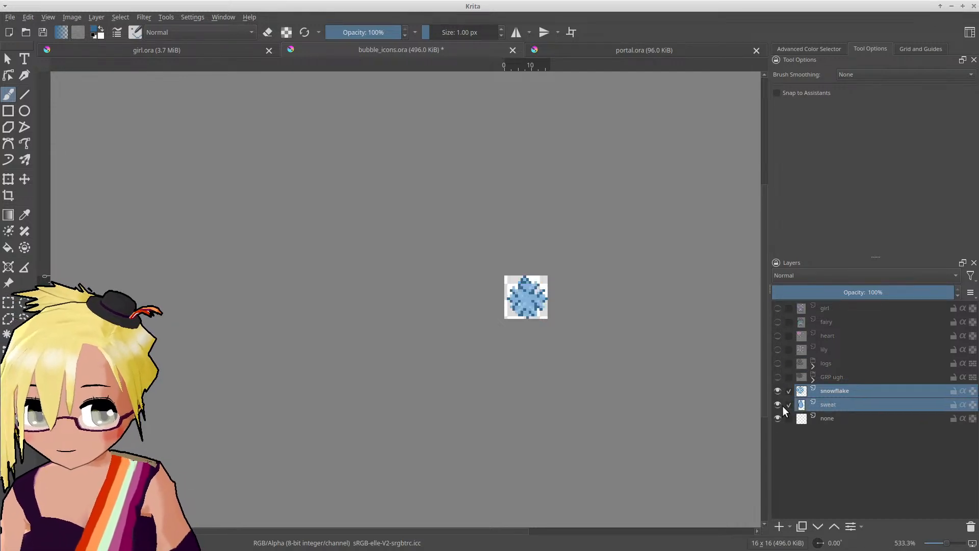
Step: Sample the snowflake's medium blue and paint it over the palest blue pixels in its arms
ctrl+scroll(523, 304, up, 6)
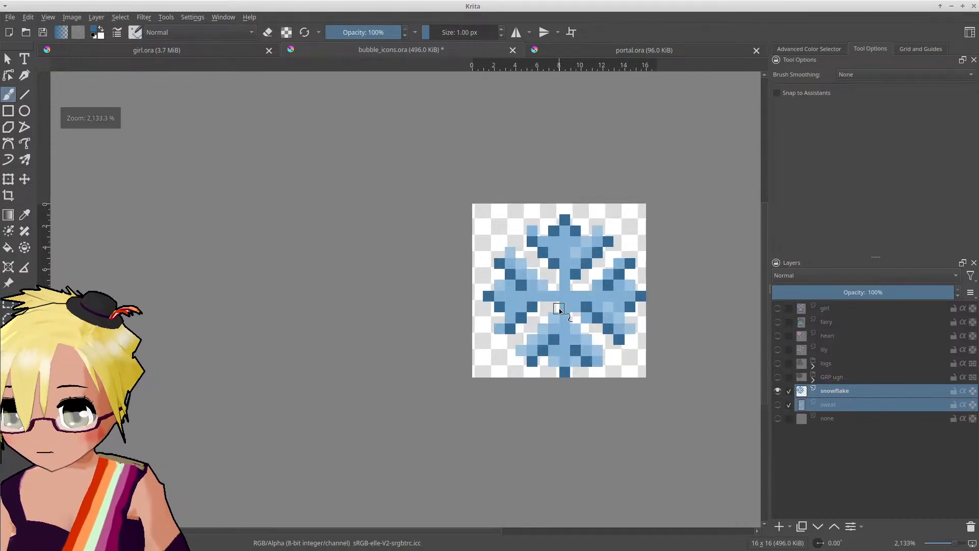
middle_drag(496, 322, 478, 322)
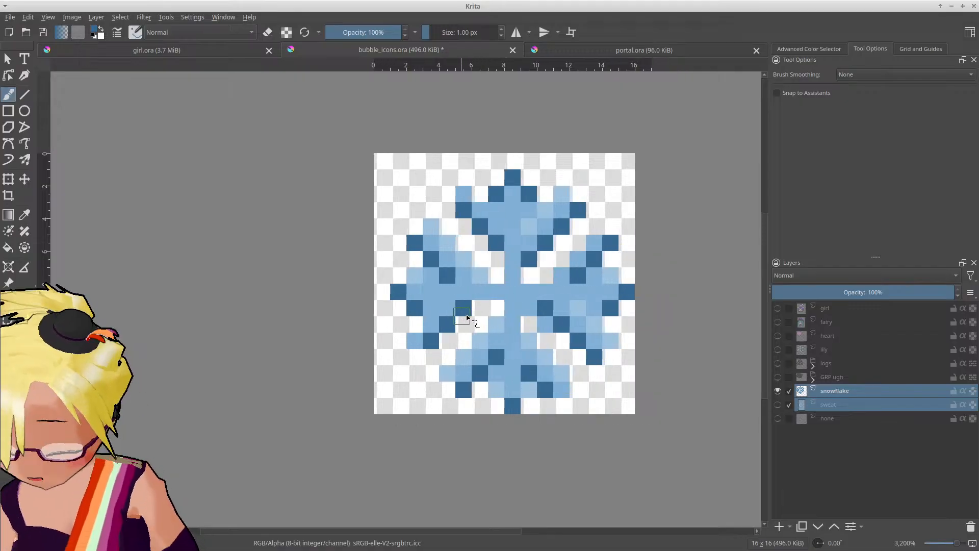
ctrl+click(462, 309)
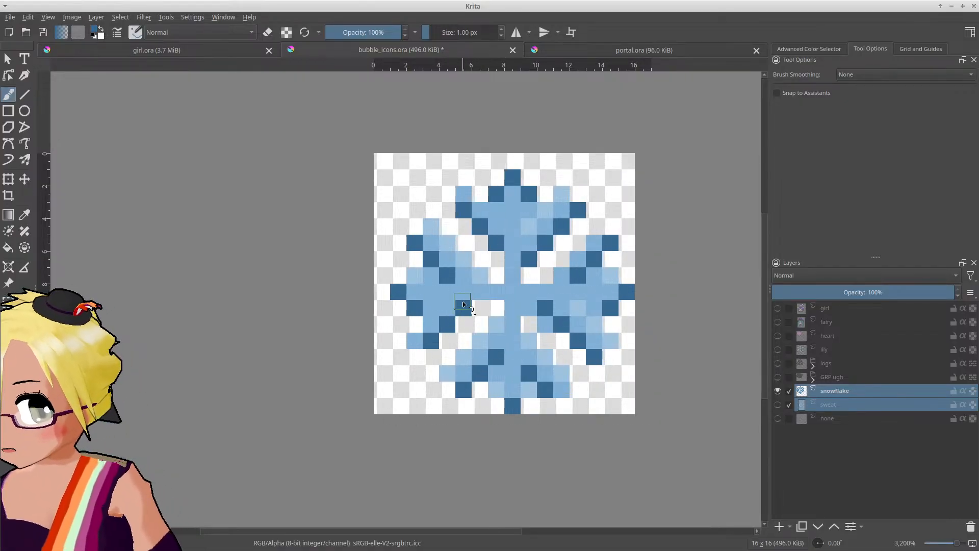
ctrl+click(464, 280)
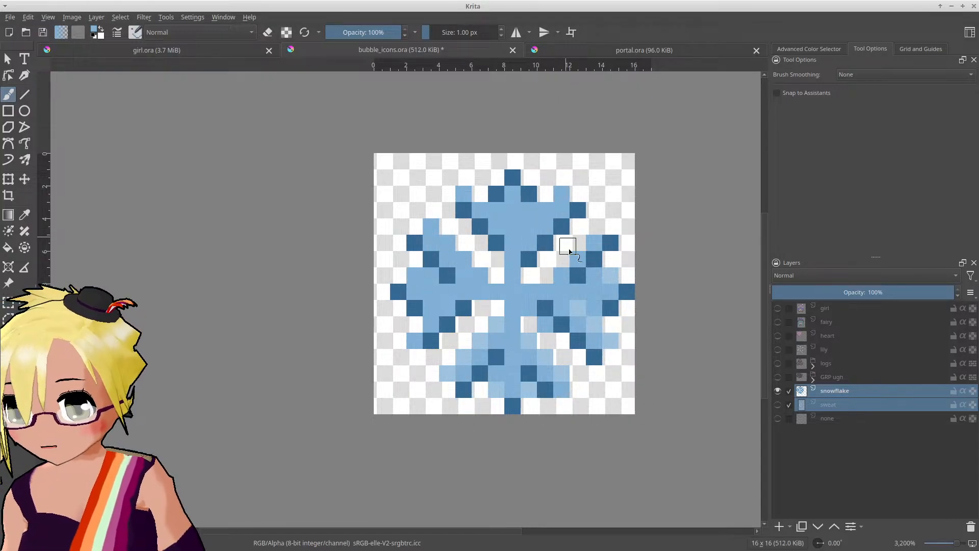
drag(604, 278, 587, 332)
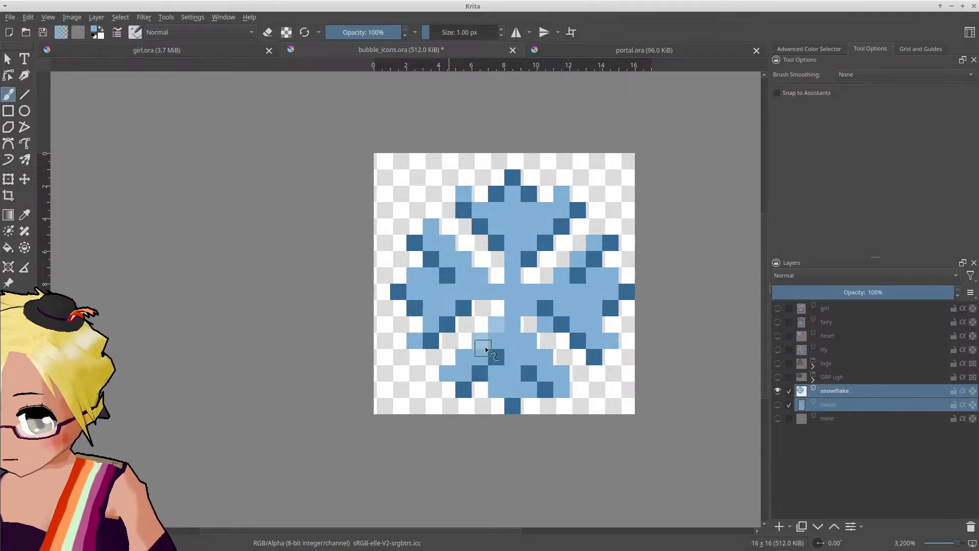
Step: Paint dark blue along both sides of the snowflake's bottom stem, add dark branch tips and erase the surplus pixels beside them
scroll(510, 340, down, 2)
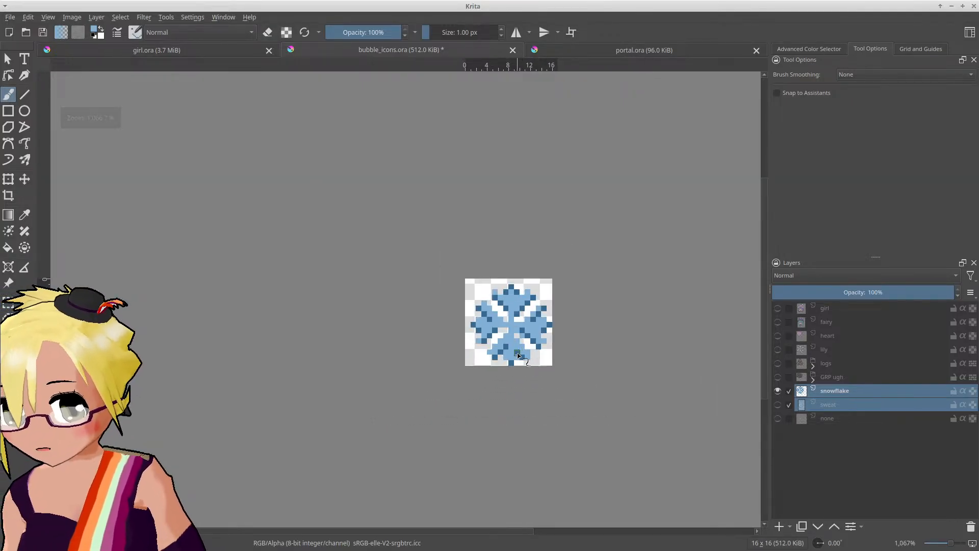
ctrl+scroll(516, 348, up, 4)
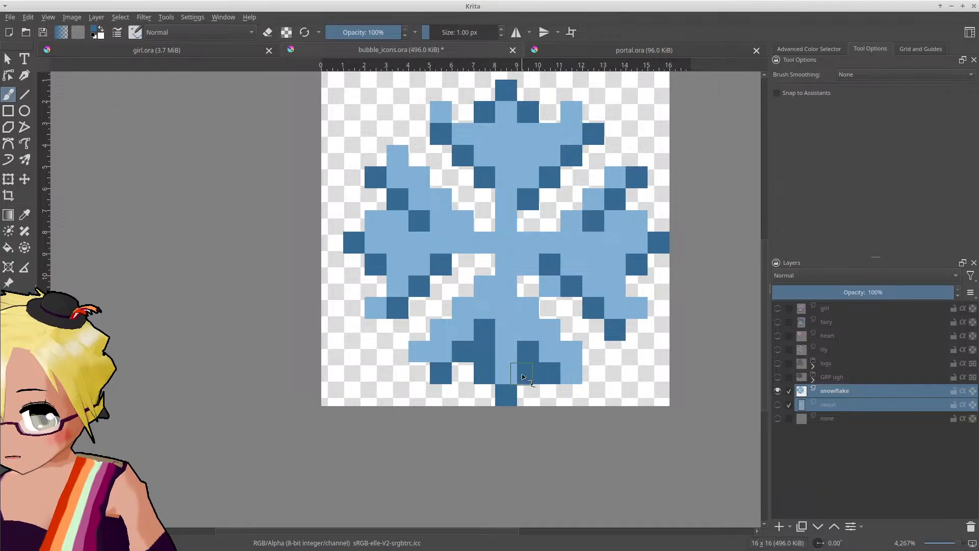
ctrl+scroll(530, 373, down, 5)
ctrl+scroll(539, 372, up, 6)
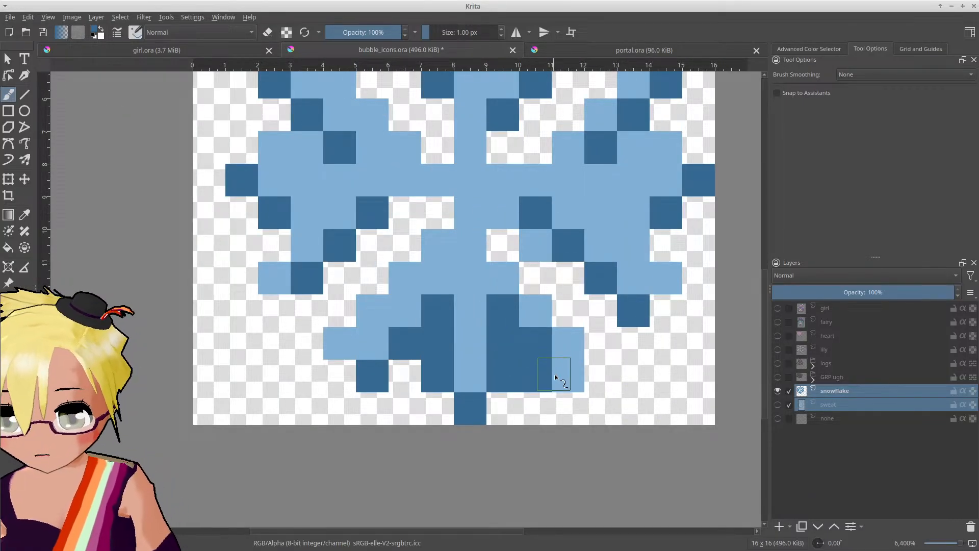
click(564, 373)
key(e)
click(532, 377)
ctrl+scroll(533, 382, down, 1)
ctrl+scroll(533, 381, down, 3)
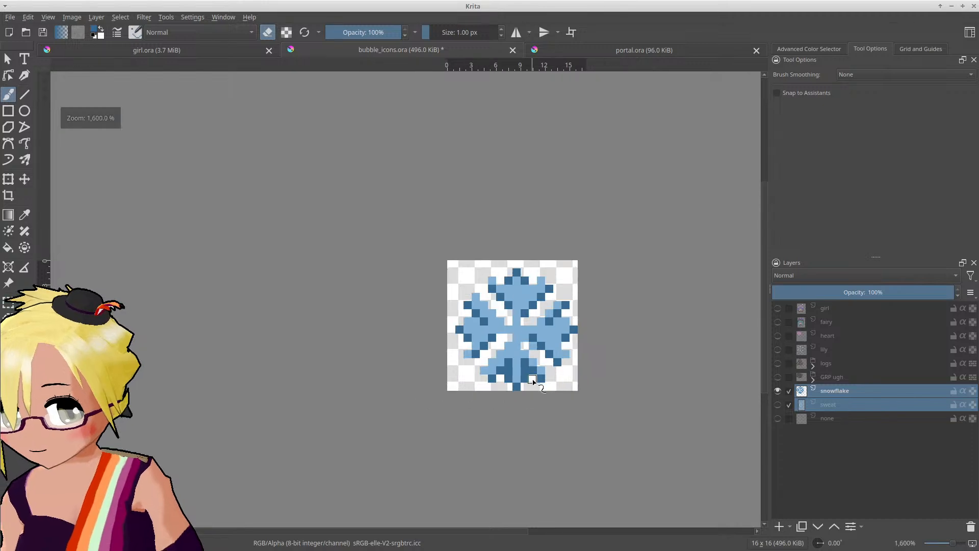
ctrl+scroll(525, 378, up, 4)
ctrl+scroll(444, 392, down, 1)
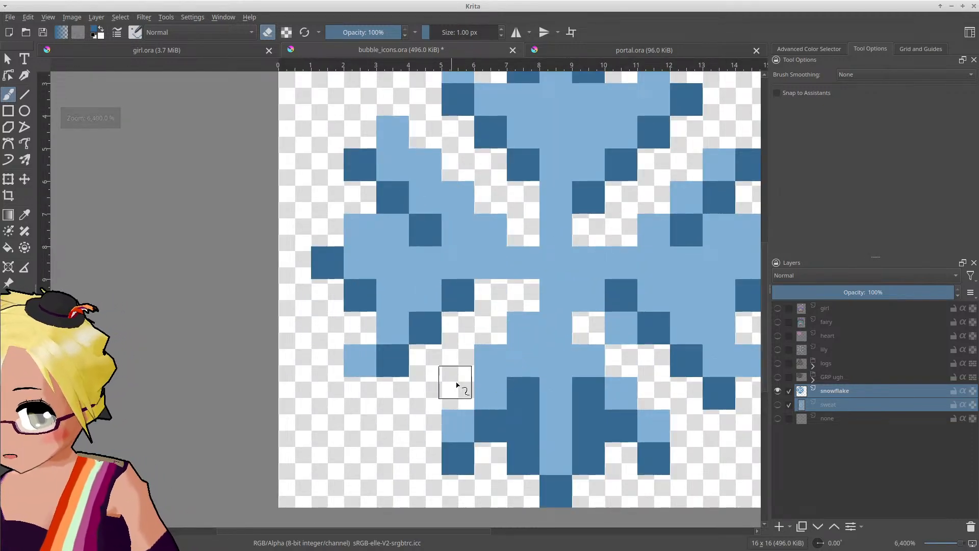
Step: Outline the snowflake's bottom-left, left and upper-left branches with dark blue pixels, leaving a light blue core
ctrl+scroll(531, 336, down, 1)
ctrl+scroll(539, 341, down, 1)
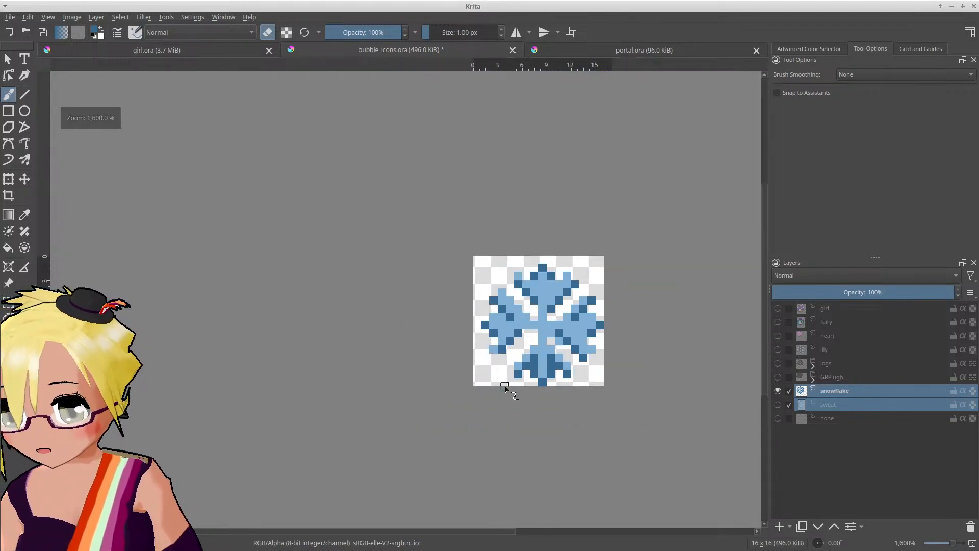
ctrl+scroll(505, 388, down, 1)
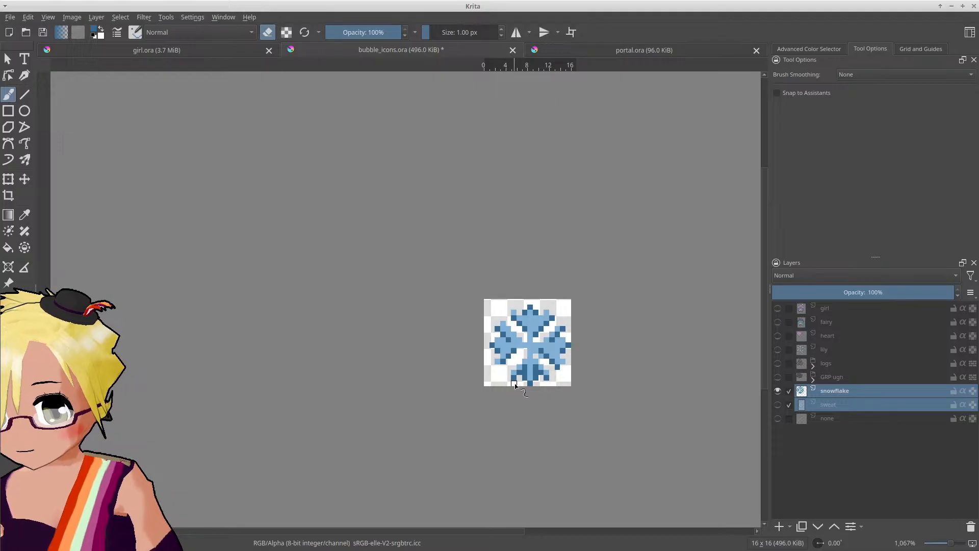
ctrl+scroll(517, 384, up, 2)
key(e)
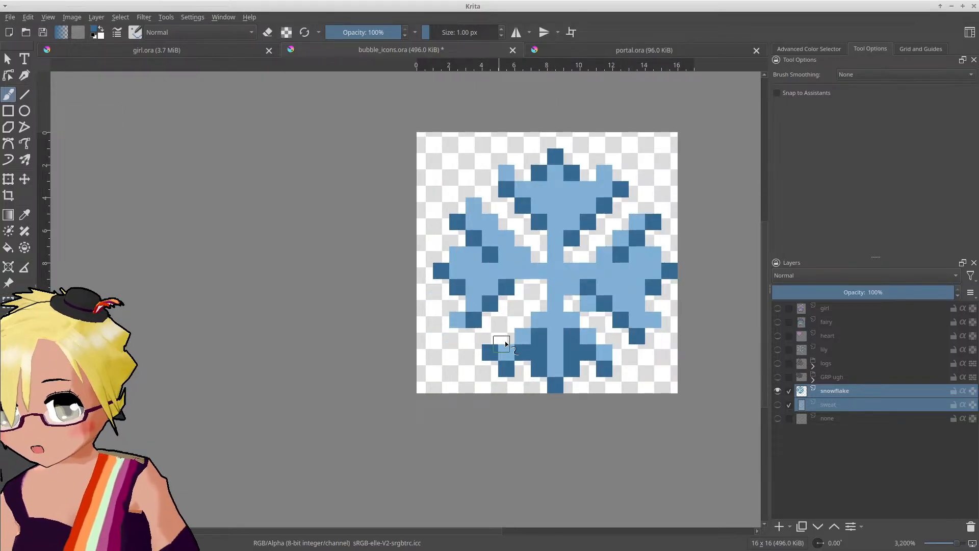
mouse_move(516, 325)
mouse_down()
mouse_move(540, 298)
mouse_move(531, 285)
mouse_move(458, 337)
mouse_move(444, 286)
mouse_move(457, 255)
mouse_move(471, 291)
mouse_up()
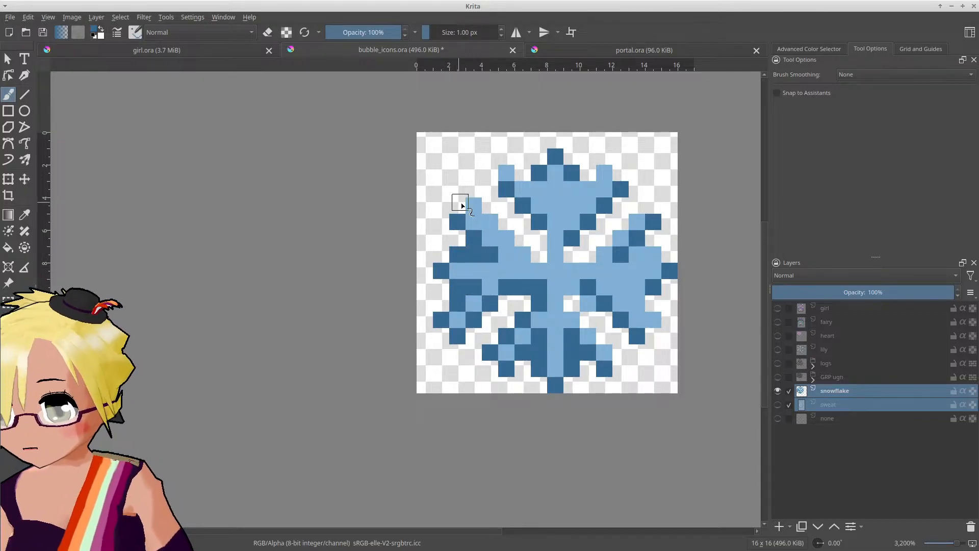
mouse_move(473, 206)
mouse_down()
mouse_move(520, 255)
mouse_move(539, 253)
mouse_move(539, 227)
mouse_up()
Step: Outline the snowflake's upper-right, right and lower-right branches in dark blue, continuing down beside the bottom stem
drag(576, 257, 645, 204)
drag(660, 248, 635, 254)
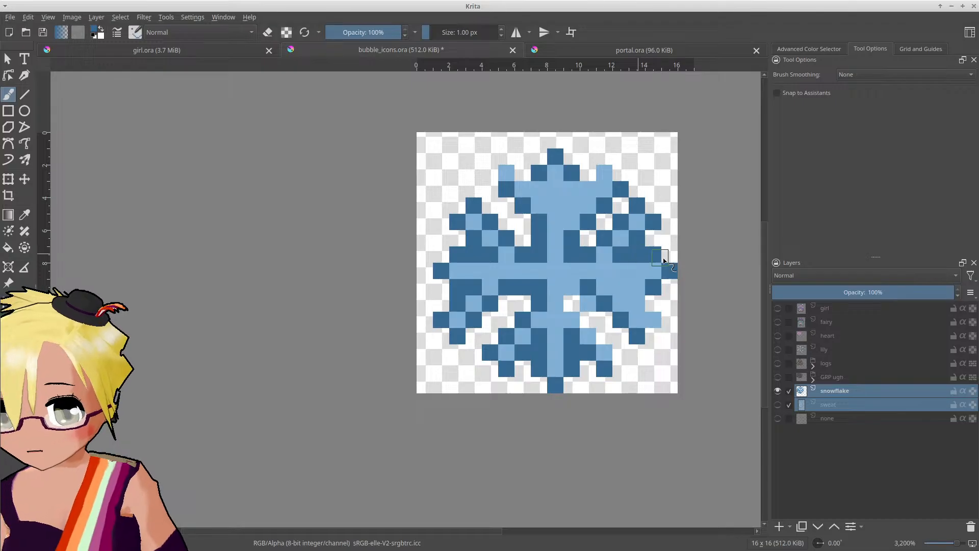
mouse_move(639, 289)
mouse_down()
mouse_move(622, 288)
mouse_move(657, 324)
mouse_up()
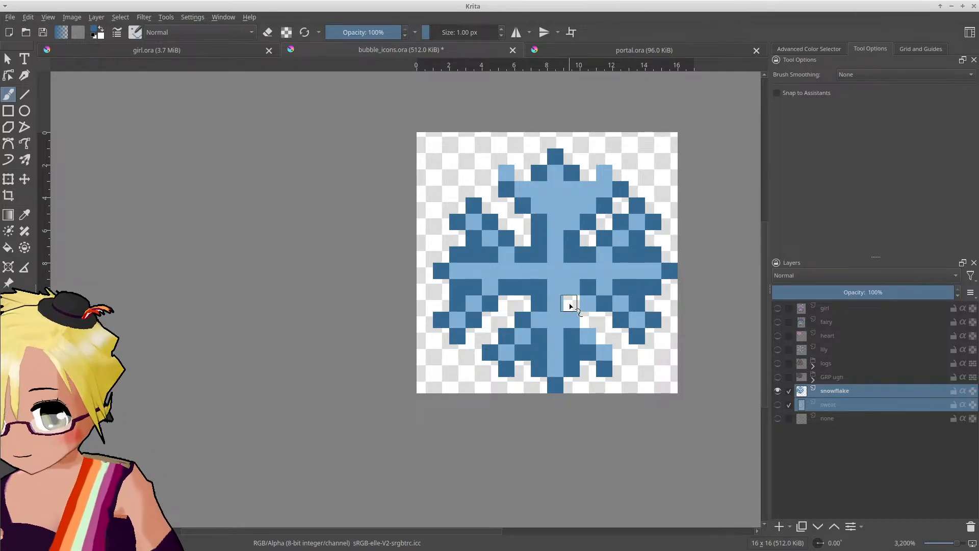
drag(568, 291, 621, 354)
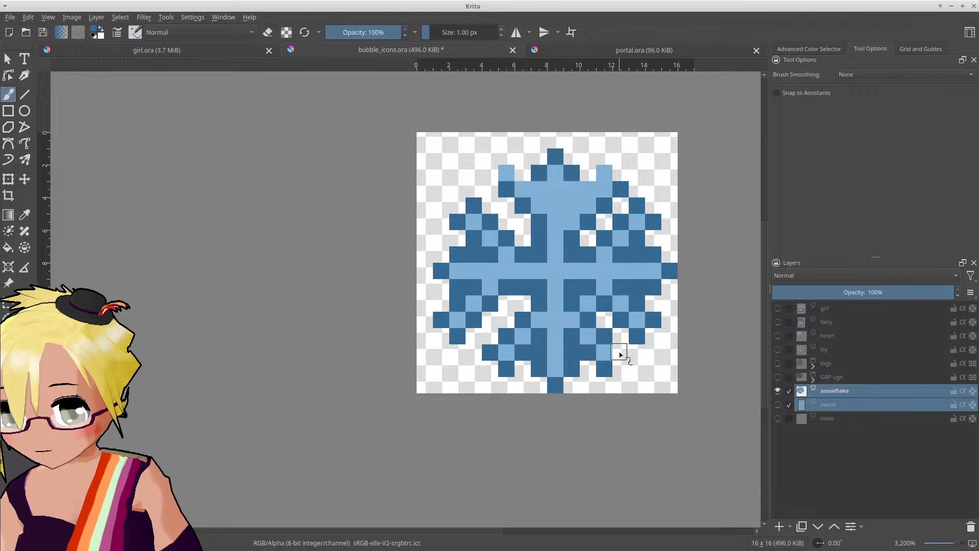
Step: Outline the snowflake's top-left and top-right branches with dark blue pixels, adding dark tips above and outside each light blue end
scroll(566, 288, down, 5)
scroll(540, 224, up, 7)
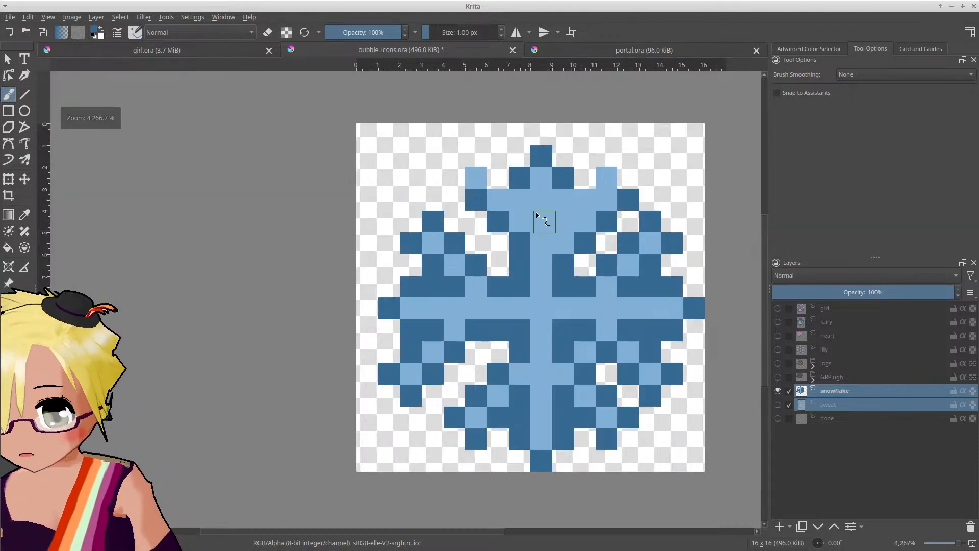
click(498, 177)
click(519, 199)
click(565, 200)
click(585, 184)
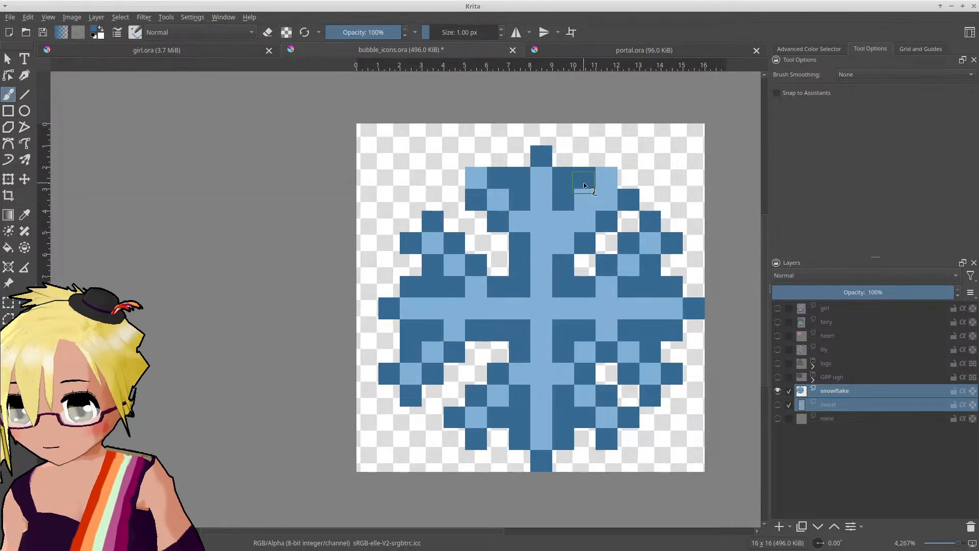
click(607, 156)
click(628, 177)
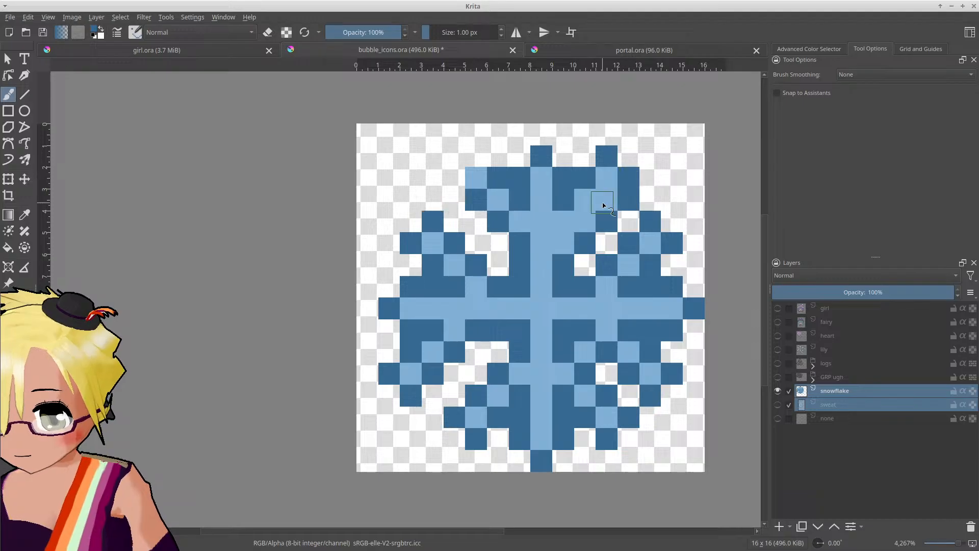
click(454, 178)
click(476, 156)
scroll(517, 213, down, 2)
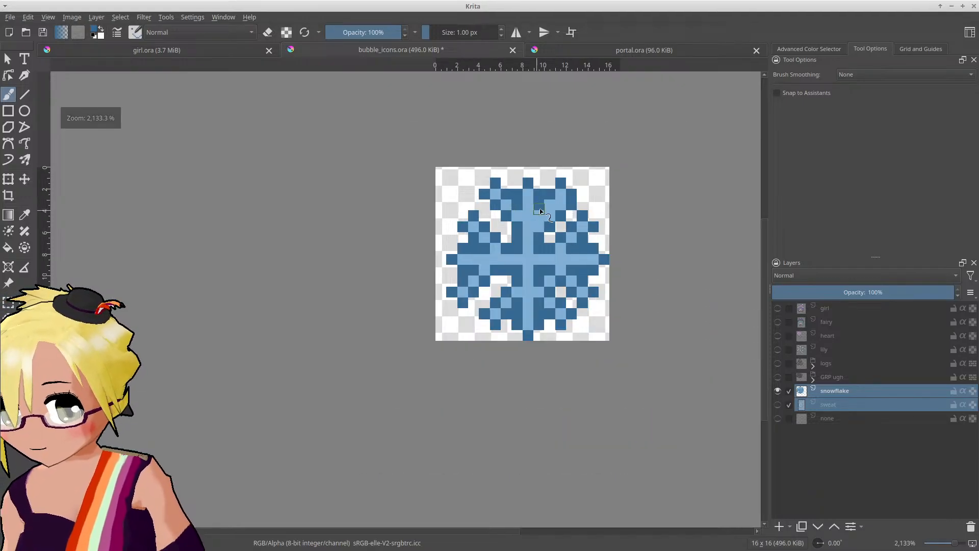
Step: Darken the underside of the snowflake's top-right branch and erase the three surplus pixels along its outer edge
scroll(541, 211, up, 2)
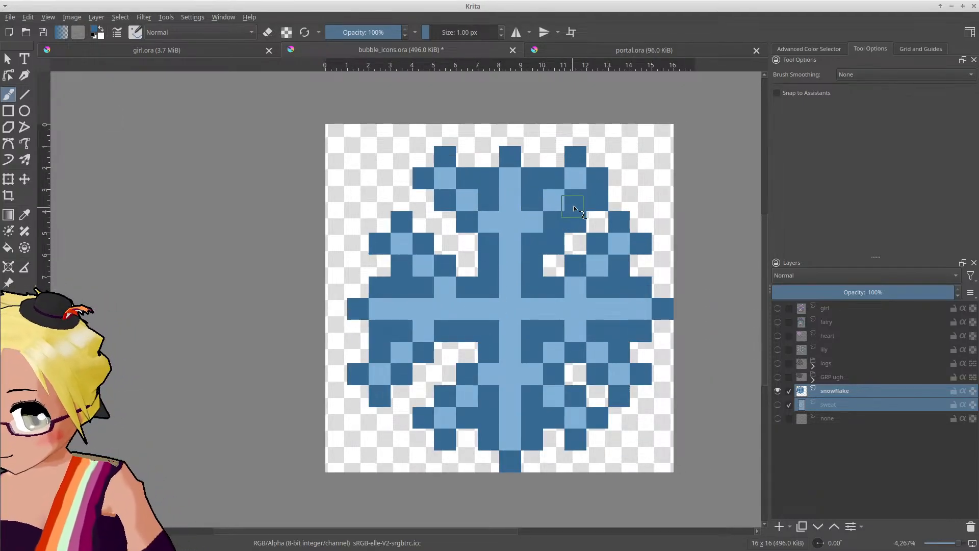
key(e)
click(576, 222)
click(554, 243)
click(598, 199)
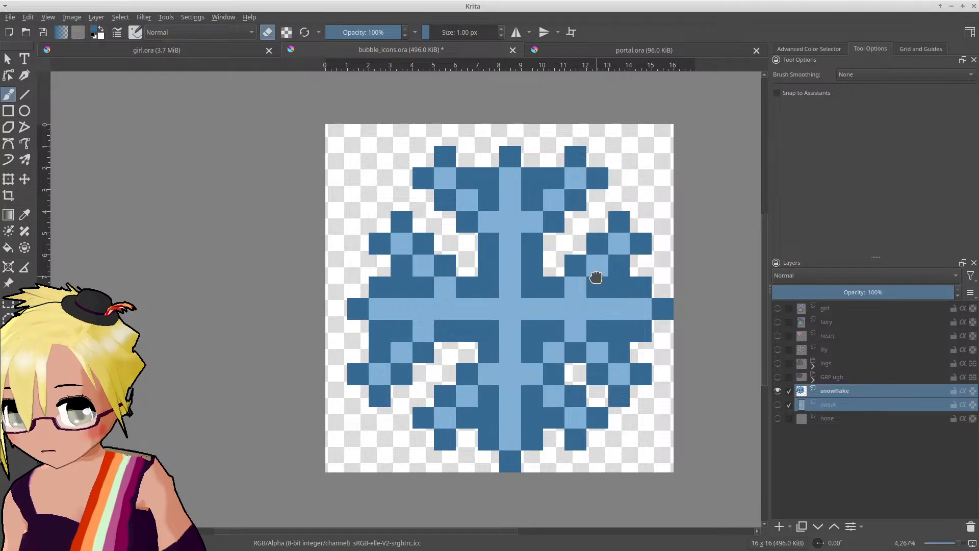
Step: Move the 4 x 3 px lower-left branch one pixel right and repaint its joint with the left arm in dark and light blue
middle_drag(596, 277, 584, 245)
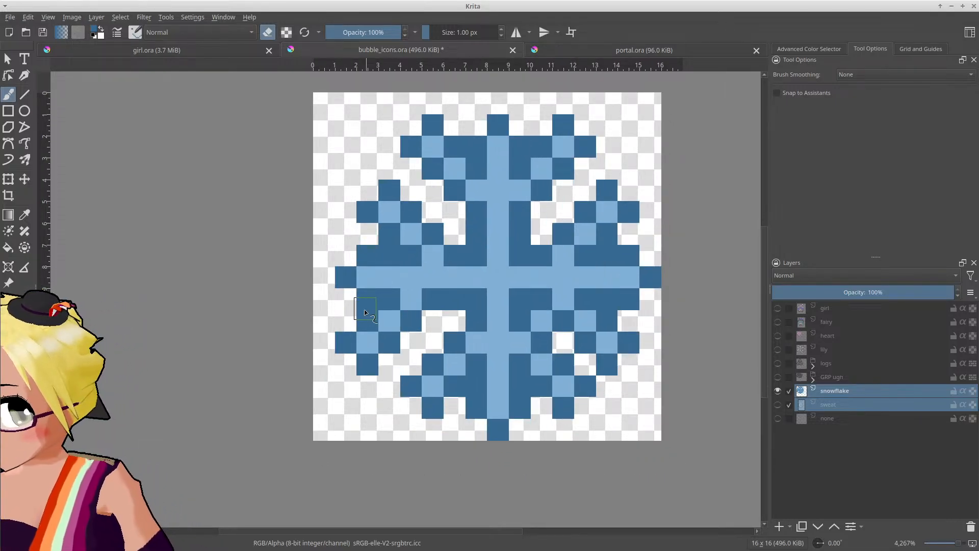
key(ctrl+r)
drag(336, 311, 415, 370)
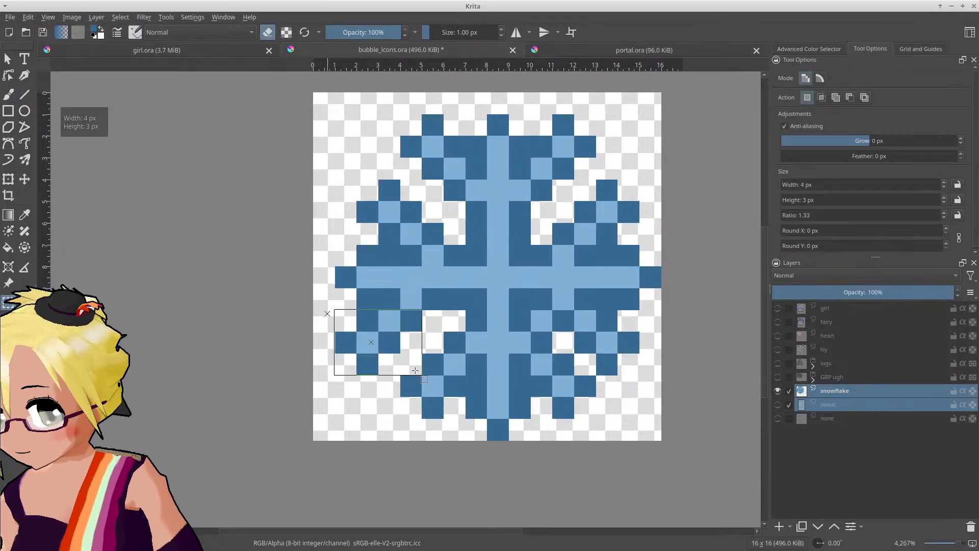
key(t)
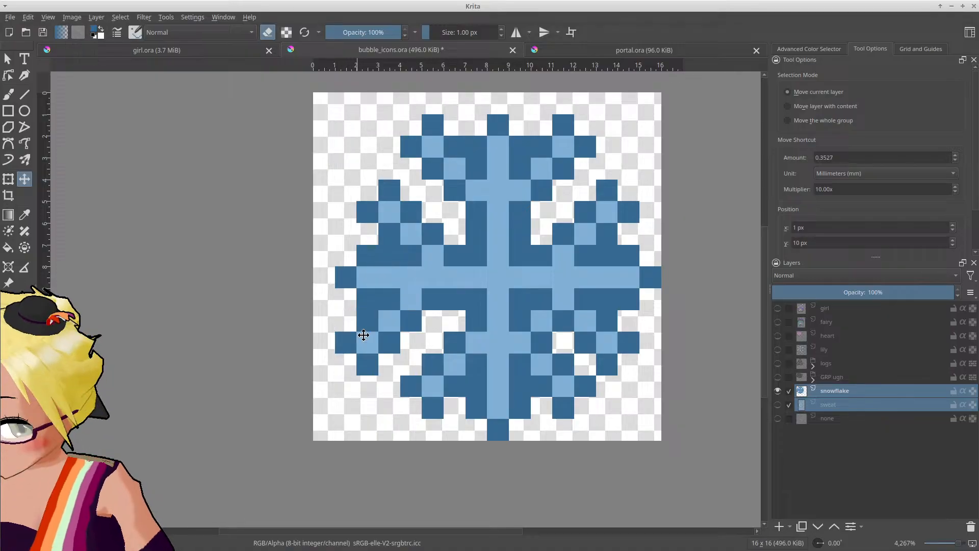
drag(357, 337, 371, 335)
key(ctrl+a)
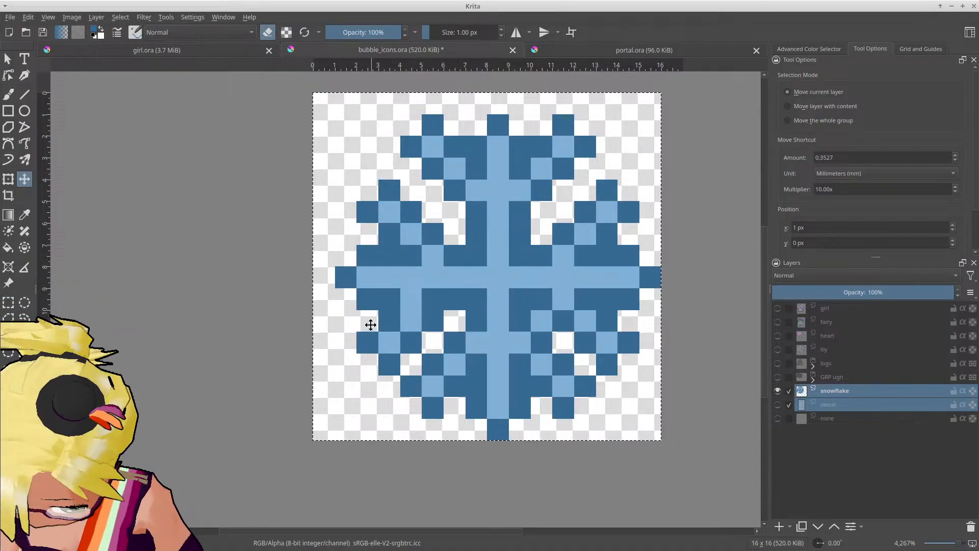
key(b)
key(ctrl+shift+a)
key(e)
click(415, 300)
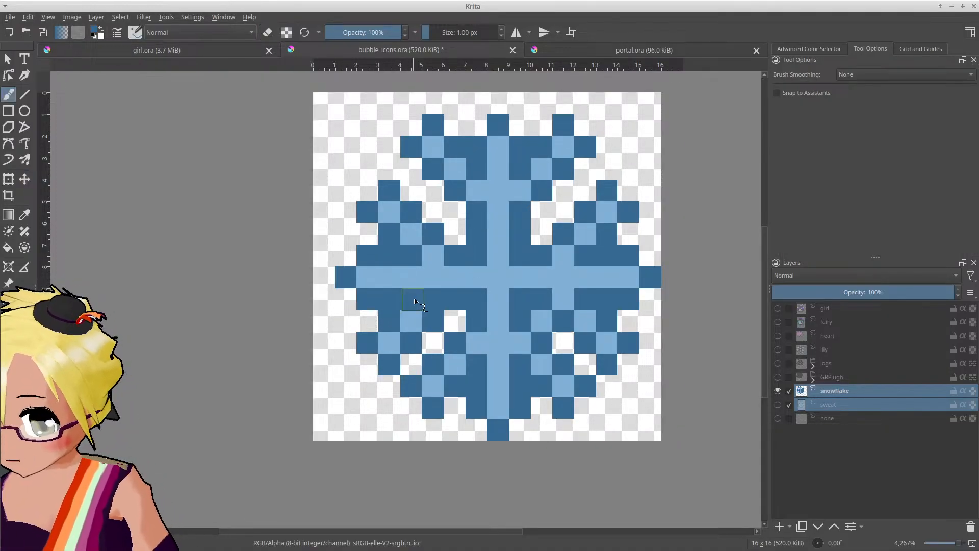
scroll(448, 304, down, 5)
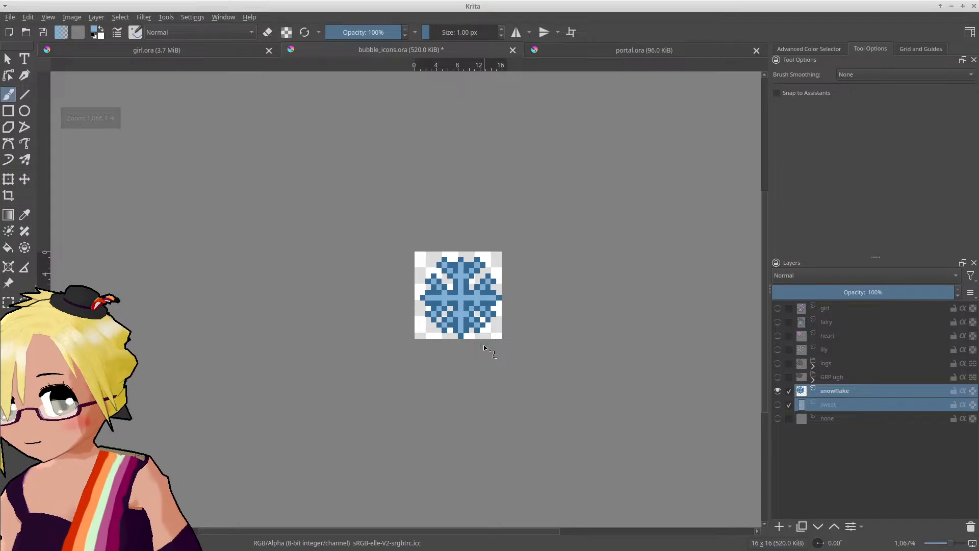
scroll(460, 299, up, 3)
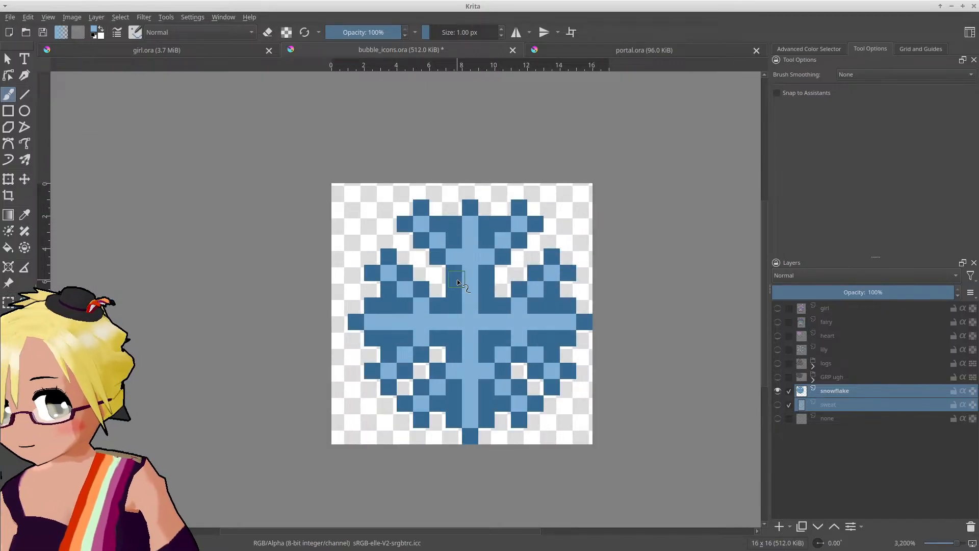
Step: Select the snowflake's whole left arm with its side branches and move it one pixel left and one pixel up
key(ctrl+r)
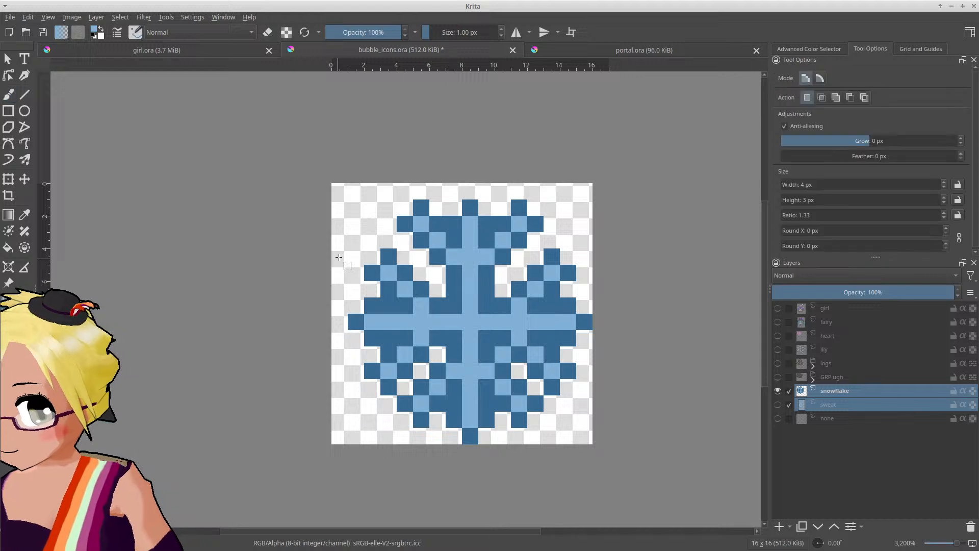
mouse_move(347, 249)
mouse_down()
mouse_move(413, 364)
mouse_move(411, 386)
mouse_up()
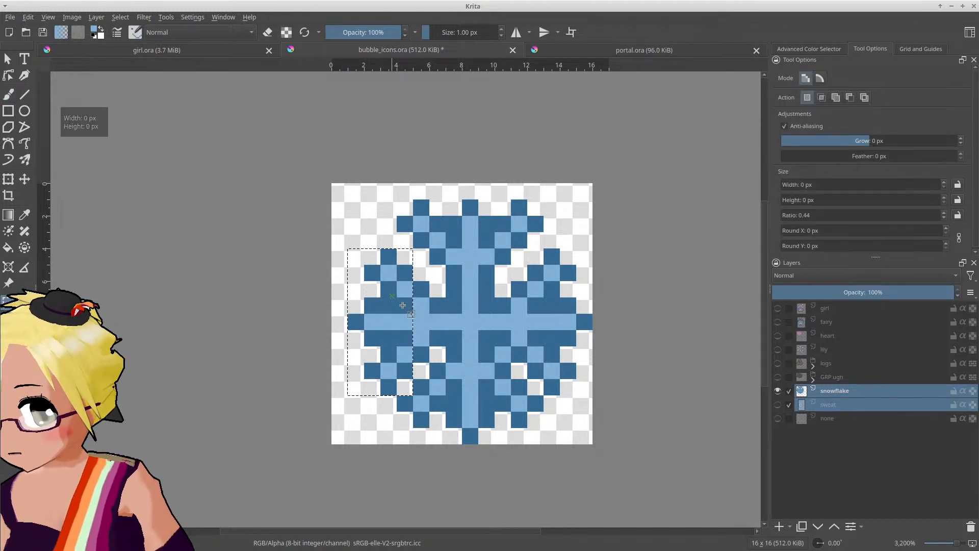
shift+drag(402, 305, 447, 364)
drag(401, 283, 402, 319)
key(t)
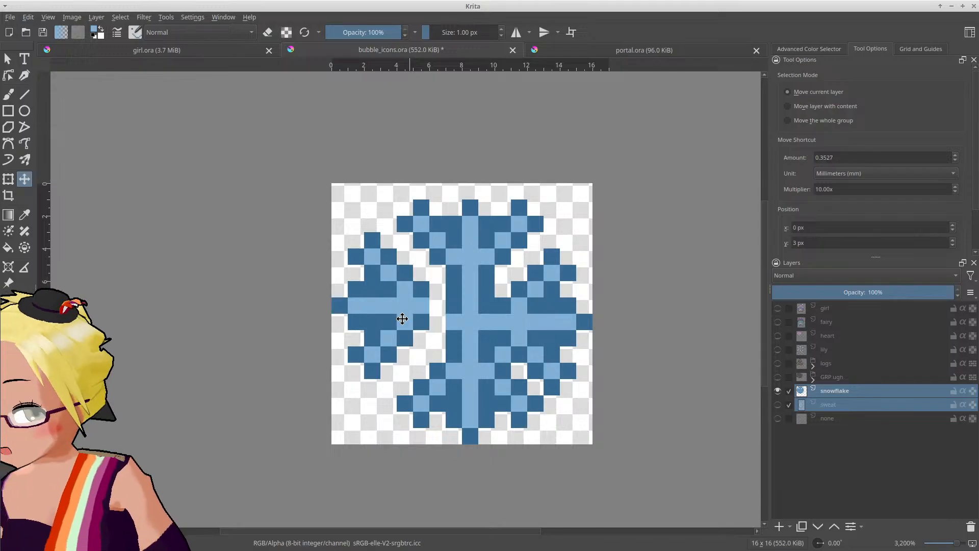
Step: Select the snowflake's bottom arm with its side branches, move it one pixel left and clear the selection
scroll(431, 332, down, 2)
scroll(431, 333, up, 1)
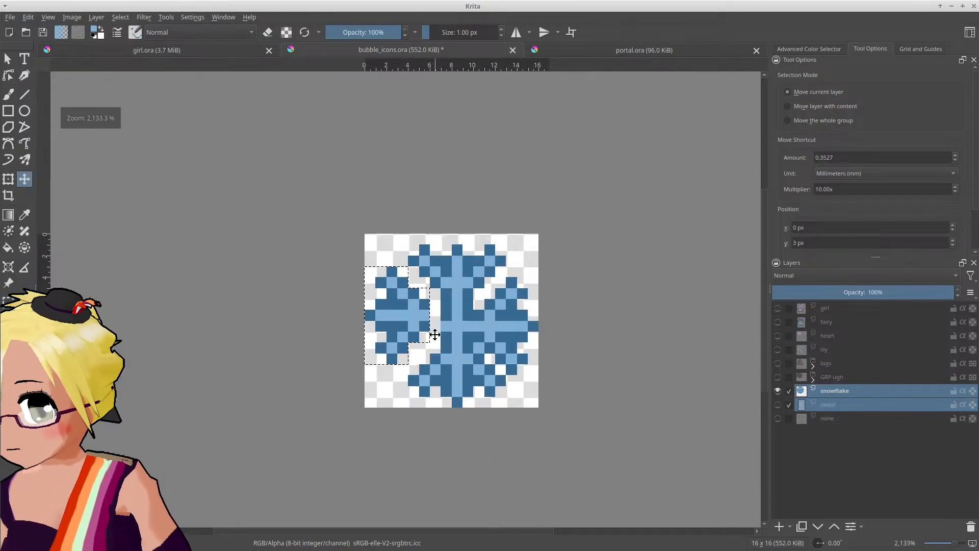
scroll(448, 353, up, 1)
key(ctrl+r)
drag(388, 335, 486, 433)
shift+drag(486, 353, 493, 400)
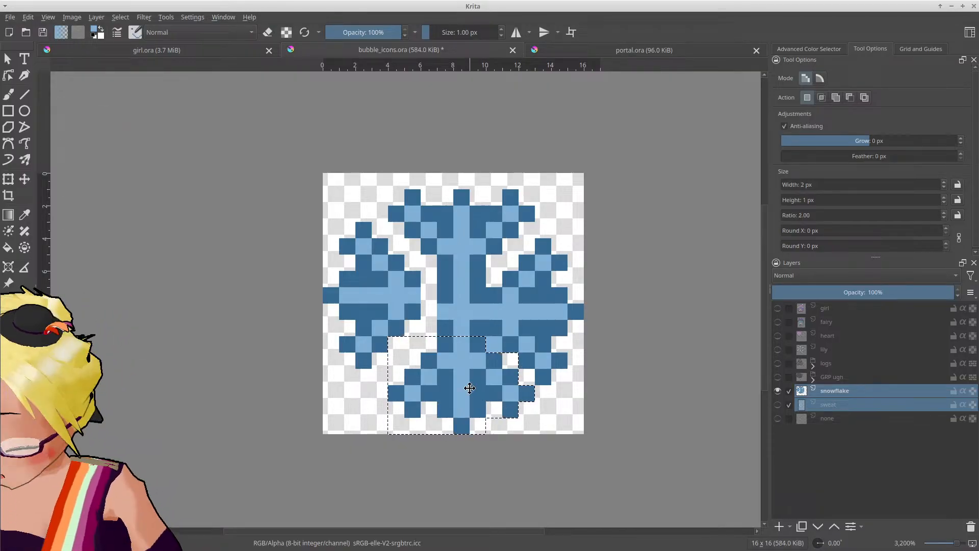
key(t)
key(Left)
key(ctrl+shift+a)
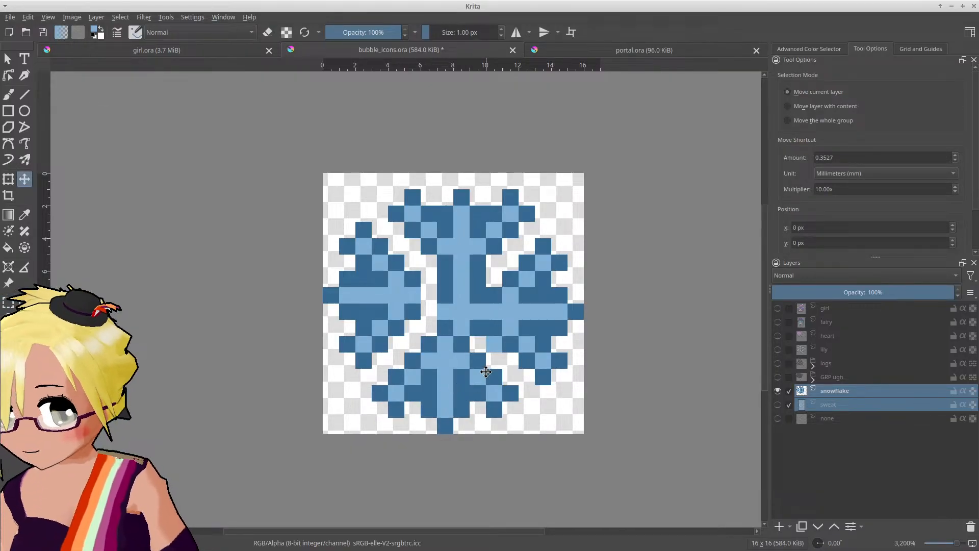
Step: Fill the gap between the left arm and the centre with a light blue core edged in dark blue, joining the bottom stem too
key(ctrl+r)
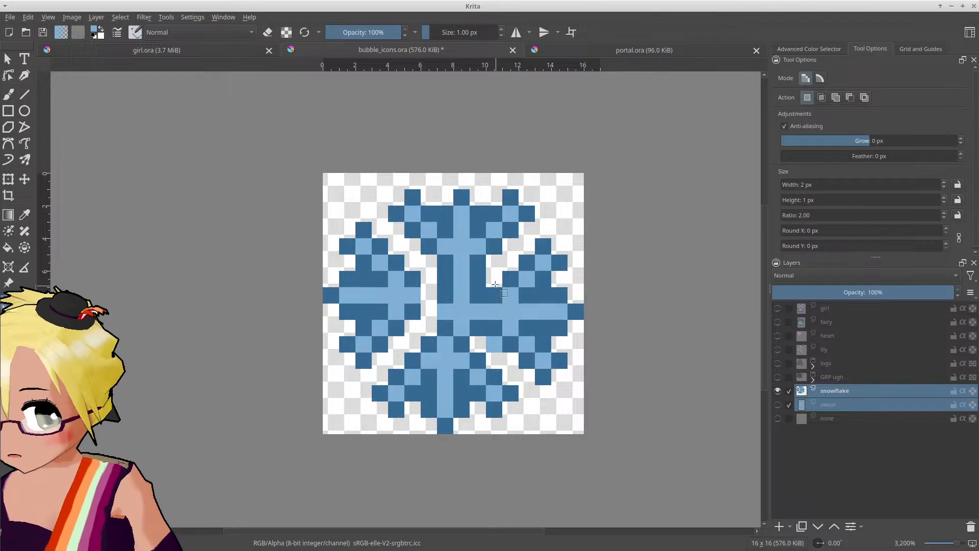
scroll(511, 289, down, 1)
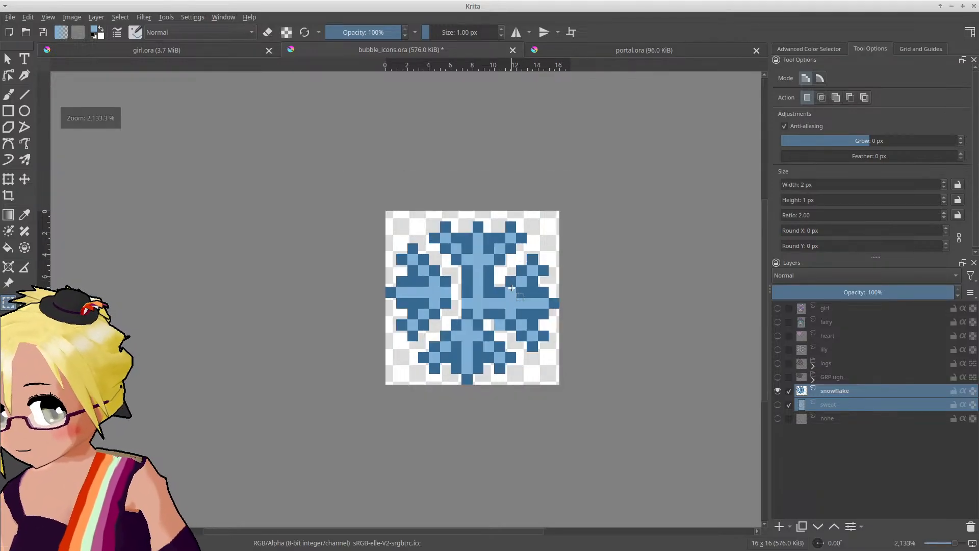
scroll(512, 288, down, 3)
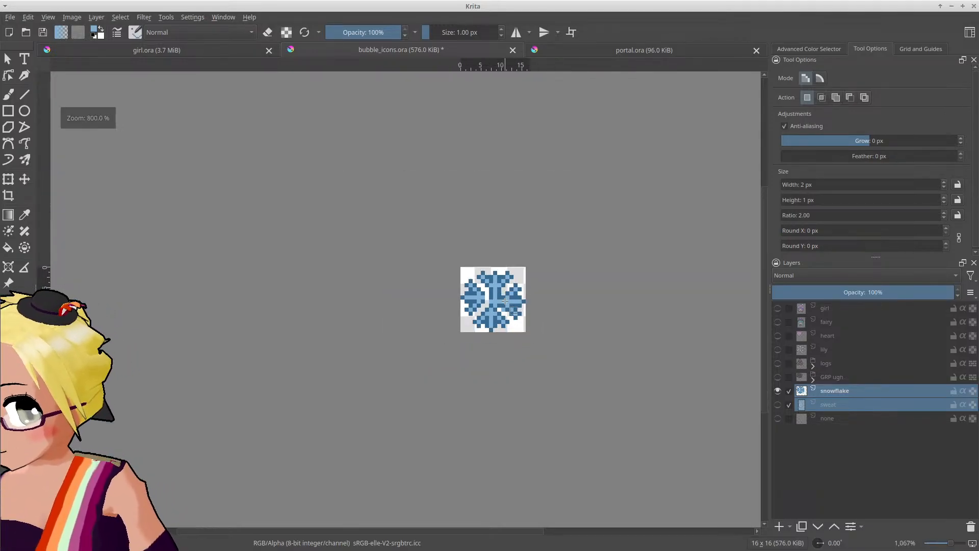
scroll(493, 296, up, 4)
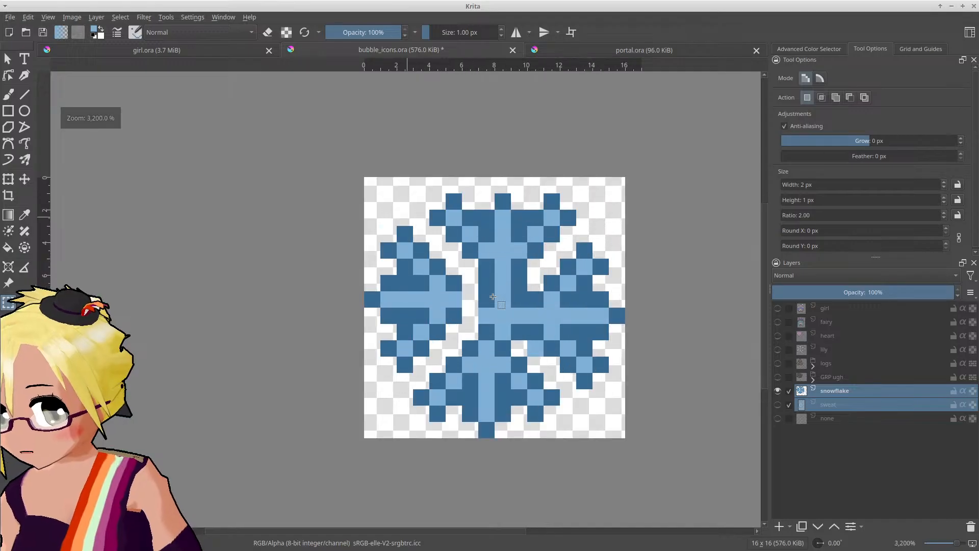
key(b)
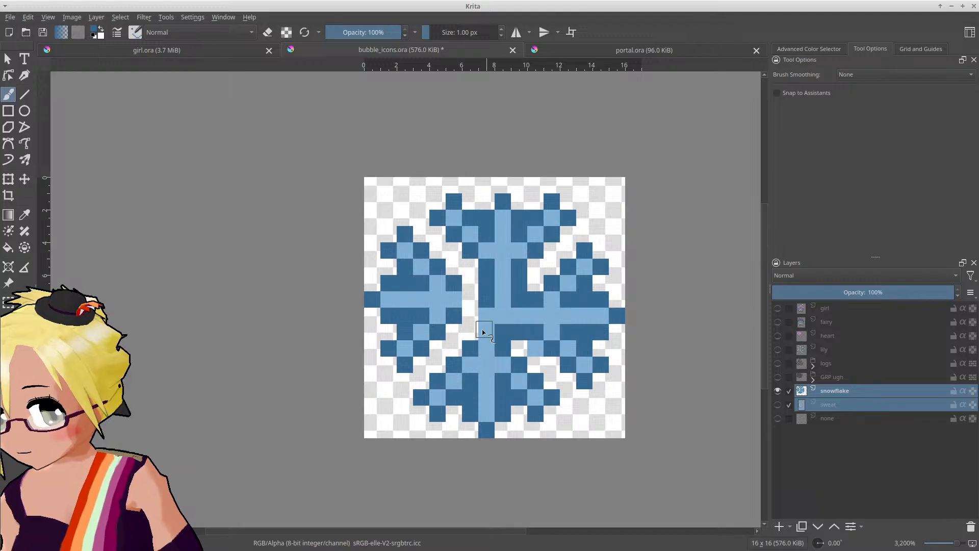
drag(483, 332, 474, 334)
click(472, 318)
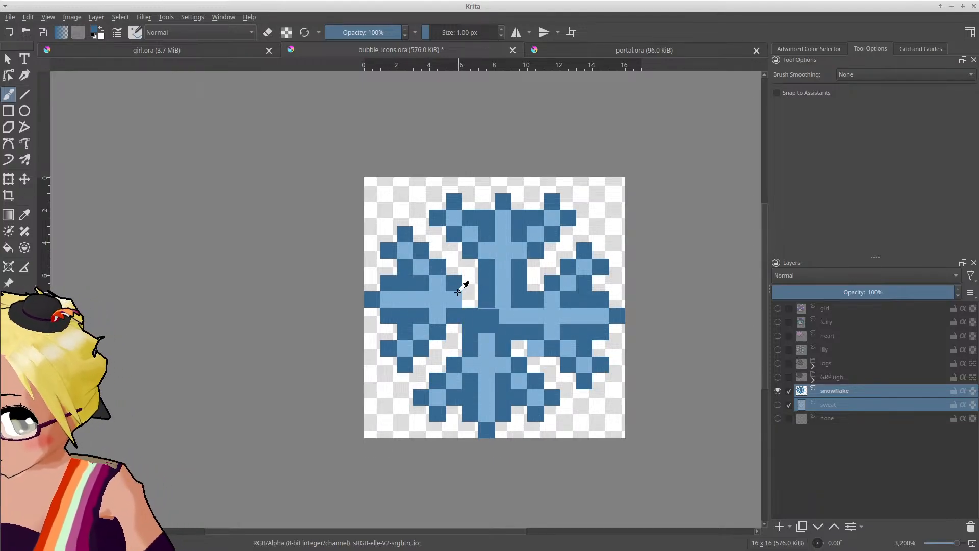
ctrl+click(458, 294)
click(470, 302)
ctrl+click(456, 287)
click(468, 284)
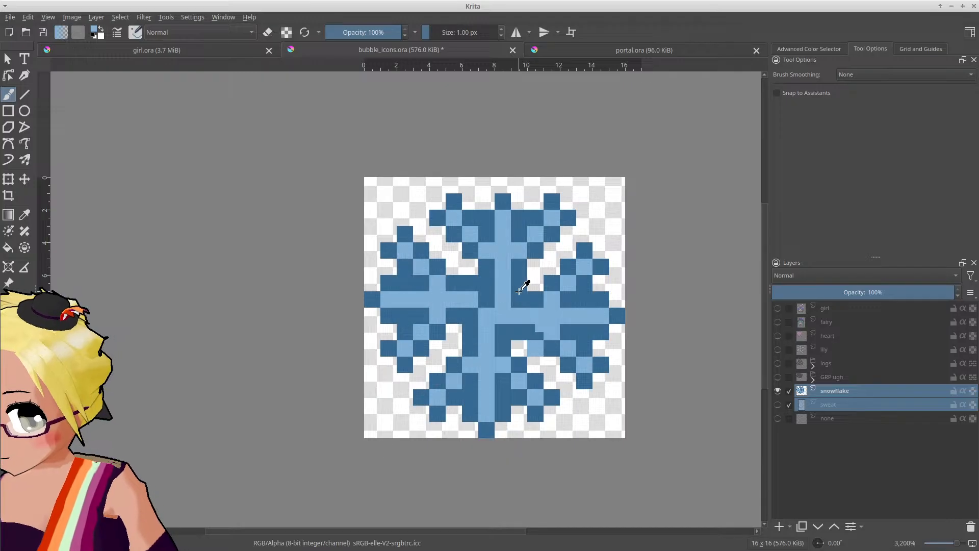
Step: Select the 9 x 5 px bottom branch section and move it one pixel right, back under the central stem
ctrl+scroll(549, 308, down, 4)
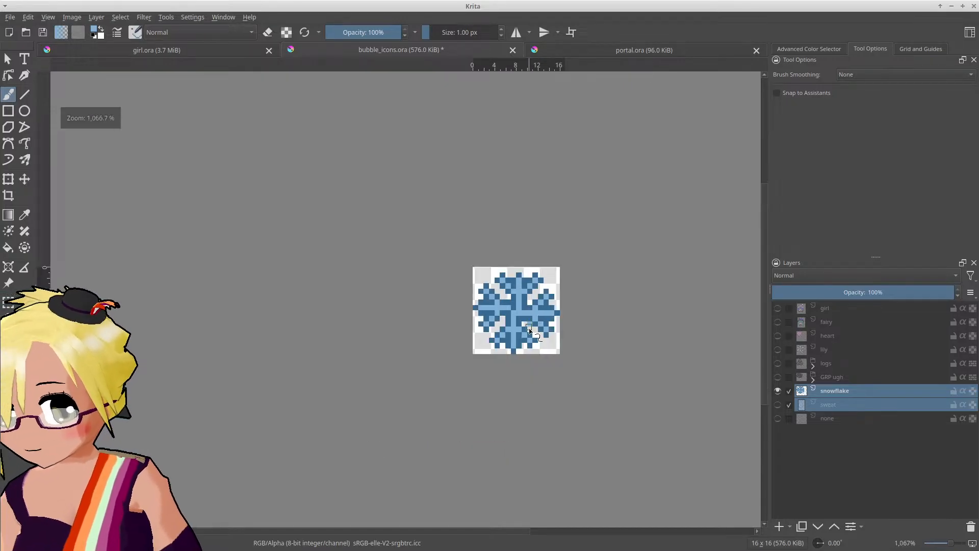
key(ctrl+r)
drag(450, 319, 473, 337)
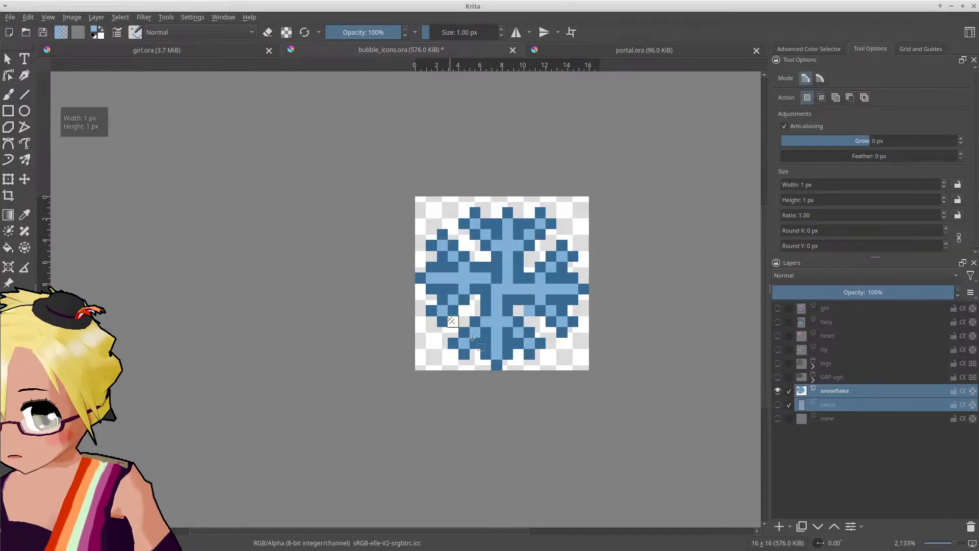
drag(545, 374, 546, 374)
ctrl+scroll(505, 331, up, 2)
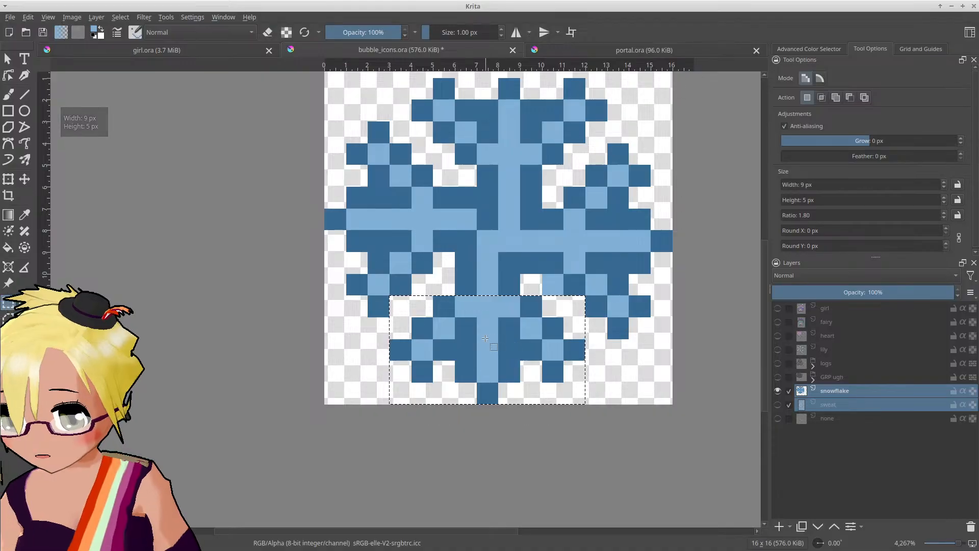
key(t)
key(Right)
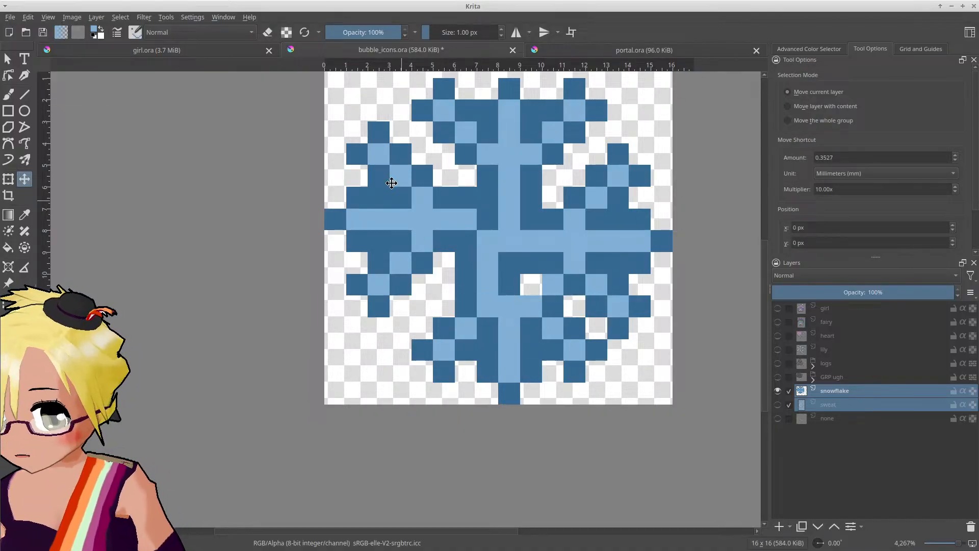
Step: Move the 5 x 9 px left arm and the short strip joining it to the centre down by one pixel
key(ctrl+r)
drag(331, 128, 428, 317)
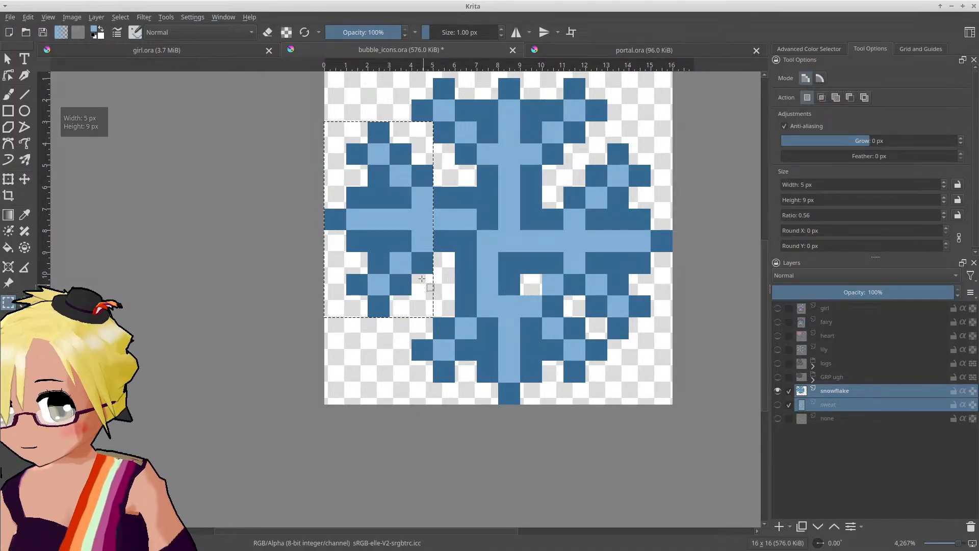
key(t)
drag(409, 225, 411, 246)
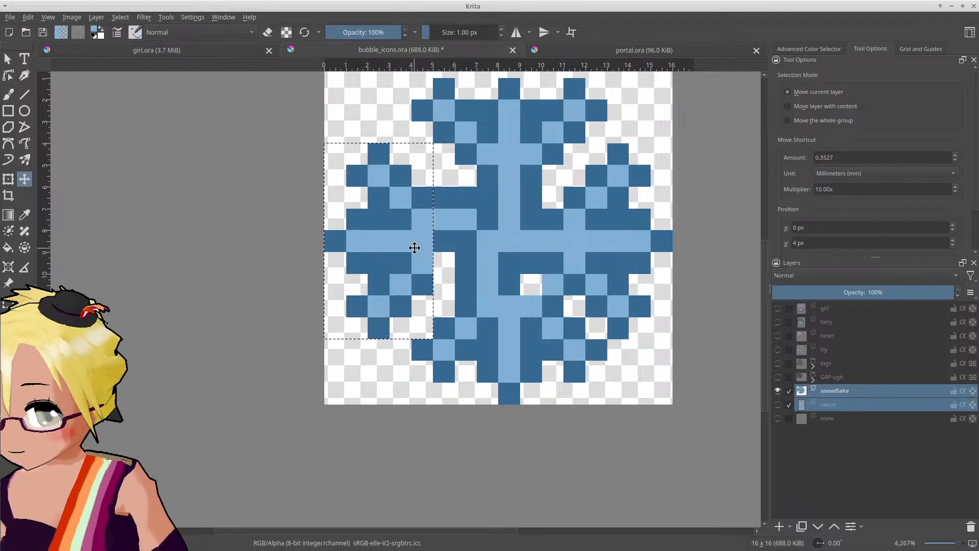
key(ctrl+shift+a)
key(ctrl+r)
drag(435, 193, 453, 252)
key(t)
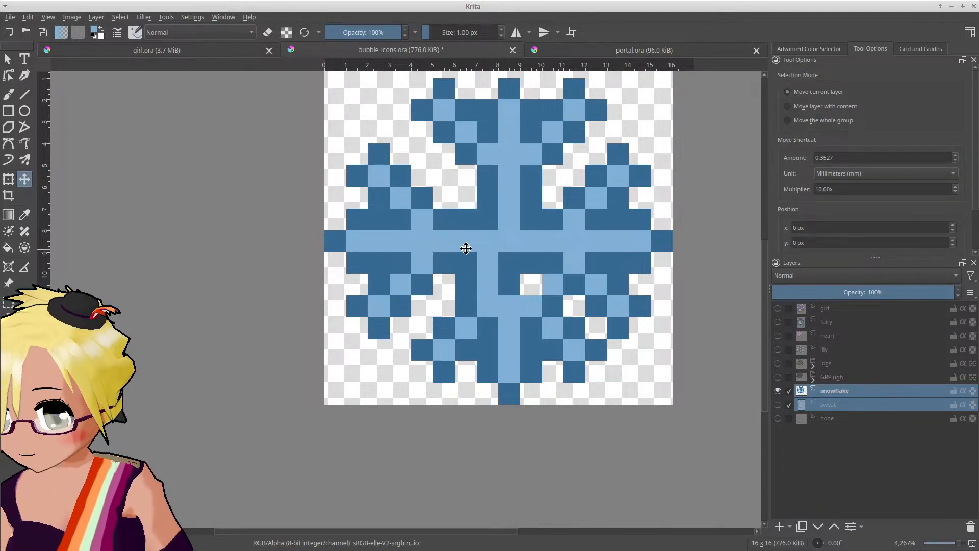
Step: Repaint the stem just below the centre with a light blue core and dark blue sides, erasing the surplus pixels on its left
key(b)
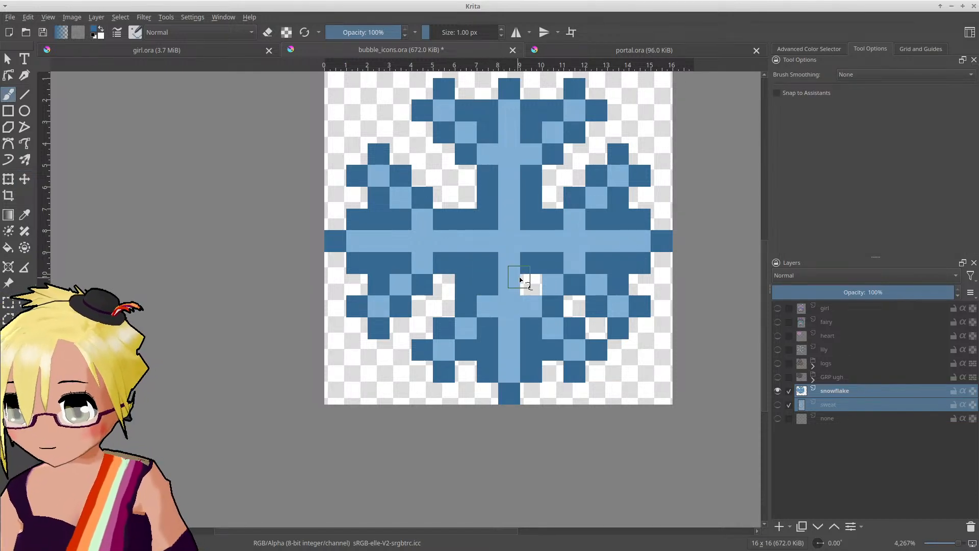
key(e)
scroll(513, 292, down, 2)
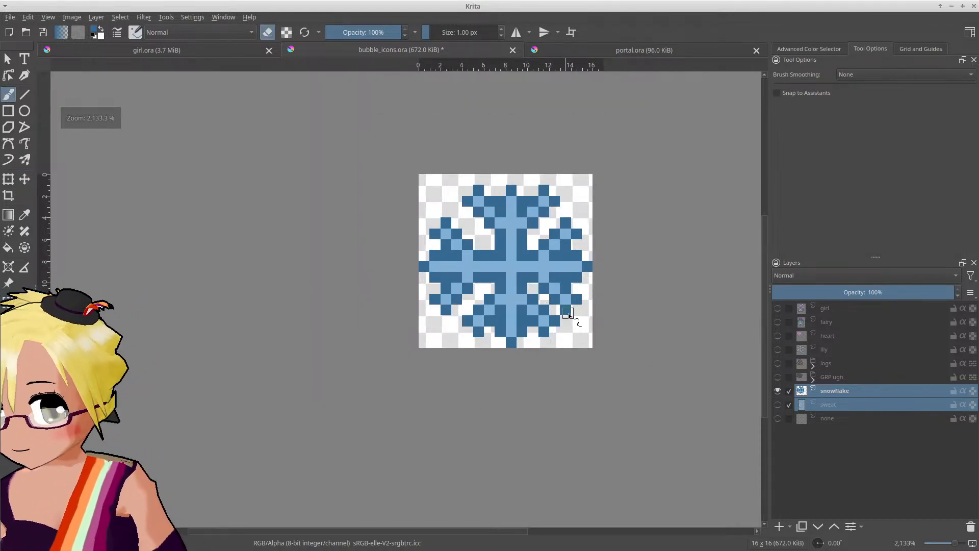
Step: Select the 5 x 9 px left arm of the snowflake and move it one pixel right, closer to the centre
scroll(561, 313, down, 2)
scroll(558, 309, up, 3)
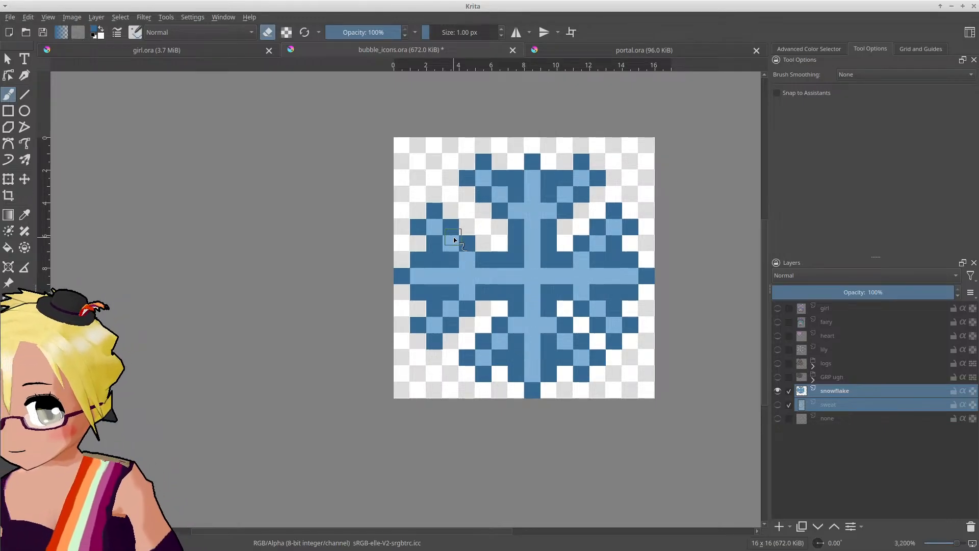
key(ctrl+r)
mouse_move(394, 202)
mouse_down()
mouse_move(459, 300)
mouse_move(474, 350)
mouse_up()
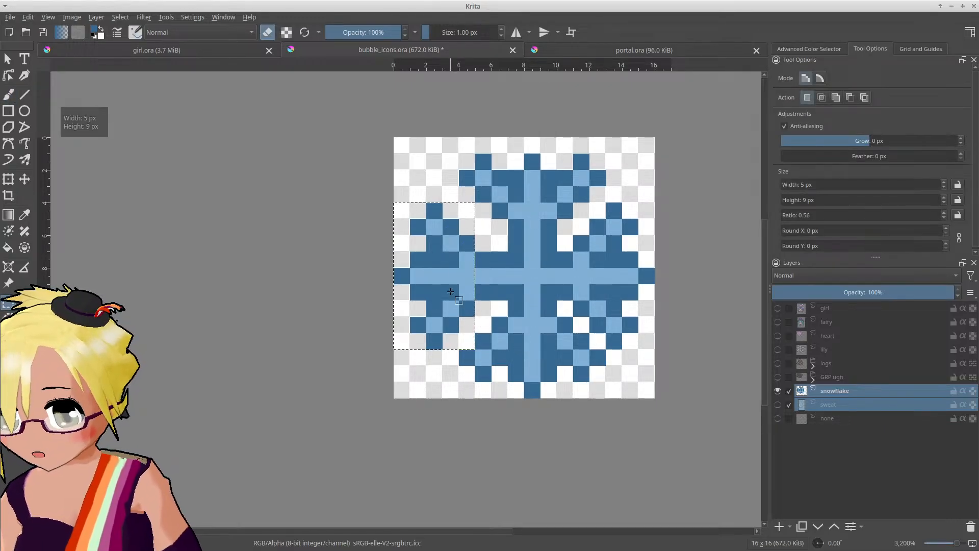
key(t)
drag(446, 262, 476, 271)
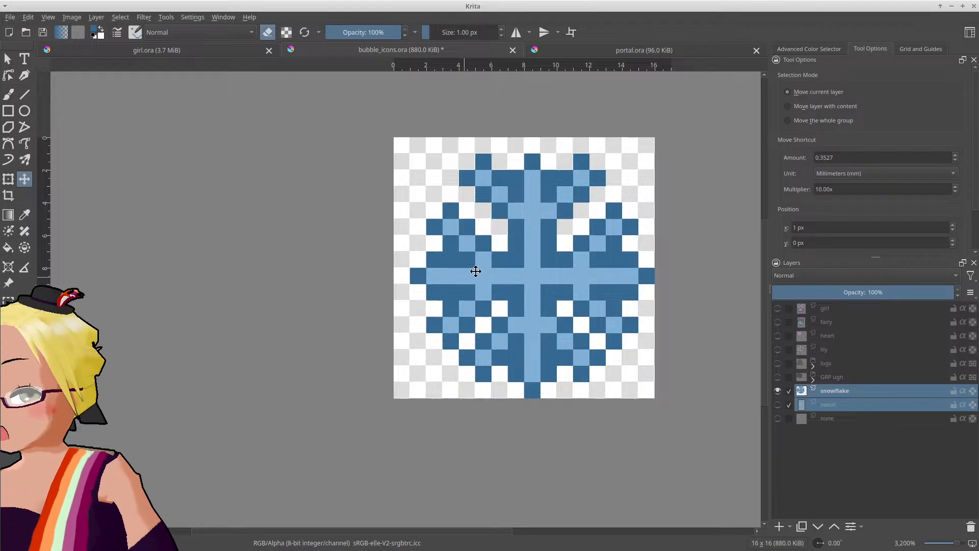
scroll(510, 198, down, 1)
key(ctrl+z)
Step: Select the snowflake's top branch section with both side tips, move it down one pixel, and clear the selection
key(ctrl+r)
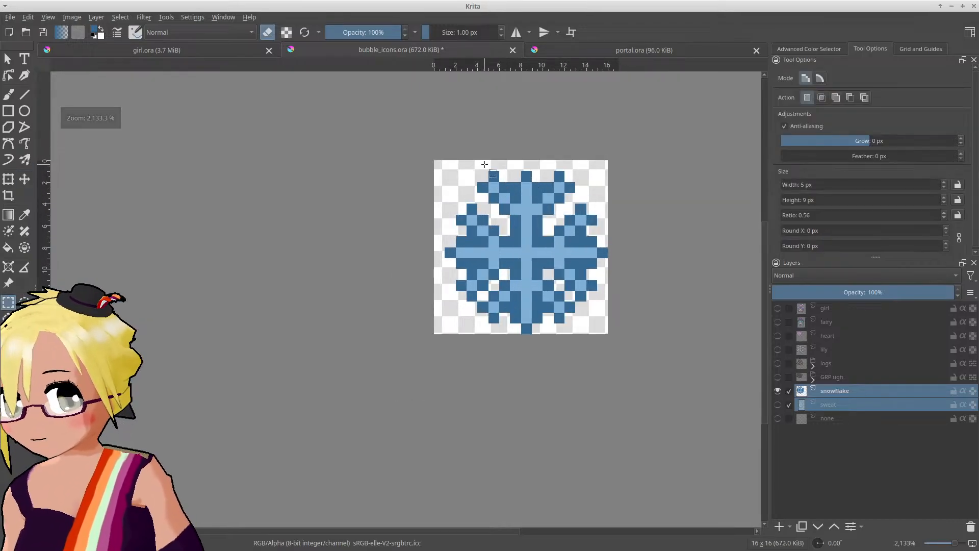
drag(487, 162, 554, 225)
shift+drag(466, 171, 537, 203)
key(t)
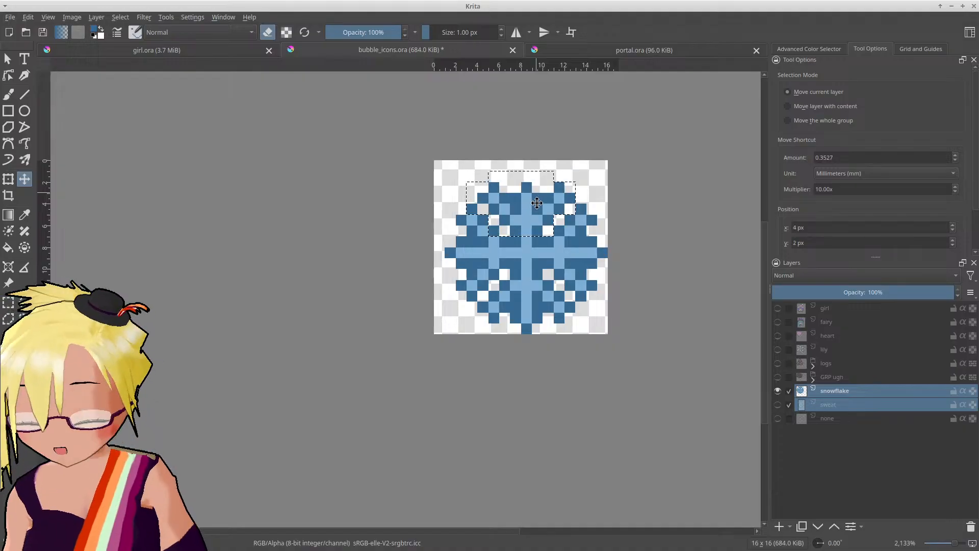
key(ctrl+shift+a)
scroll(531, 250, down, 3)
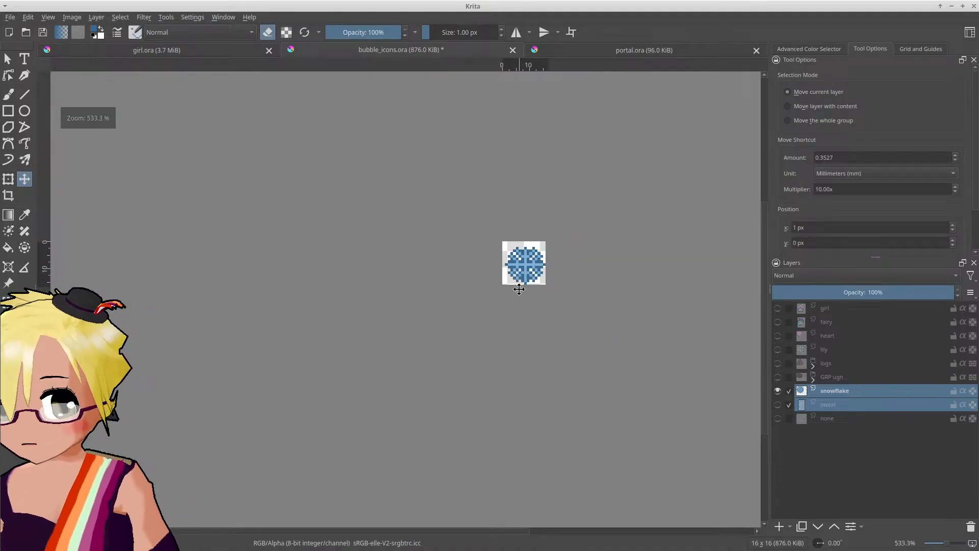
Step: Extend the top stem upward by one pixel with a light blue core, dark blue side pixels and a dark blue tip
scroll(520, 284, up, 5)
key(b)
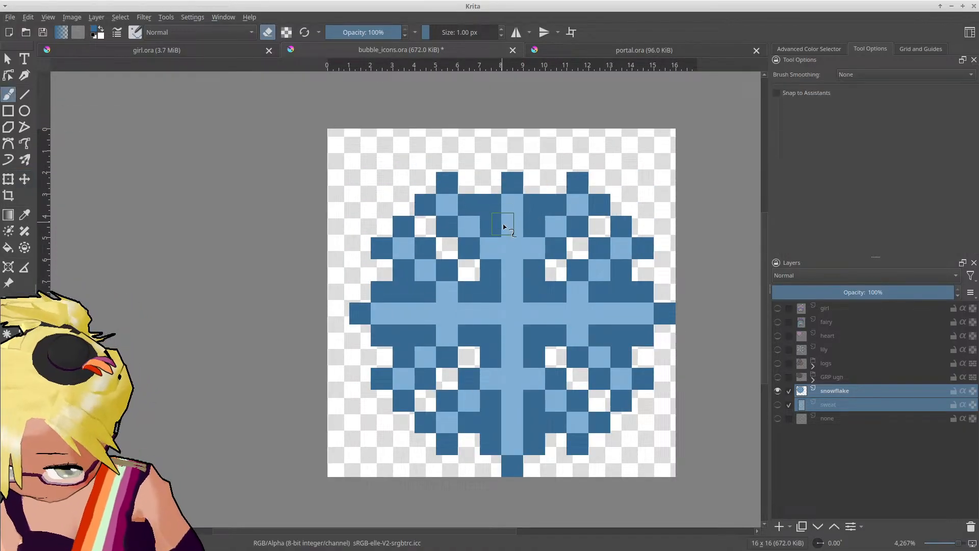
key(e)
click(511, 183)
click(513, 161)
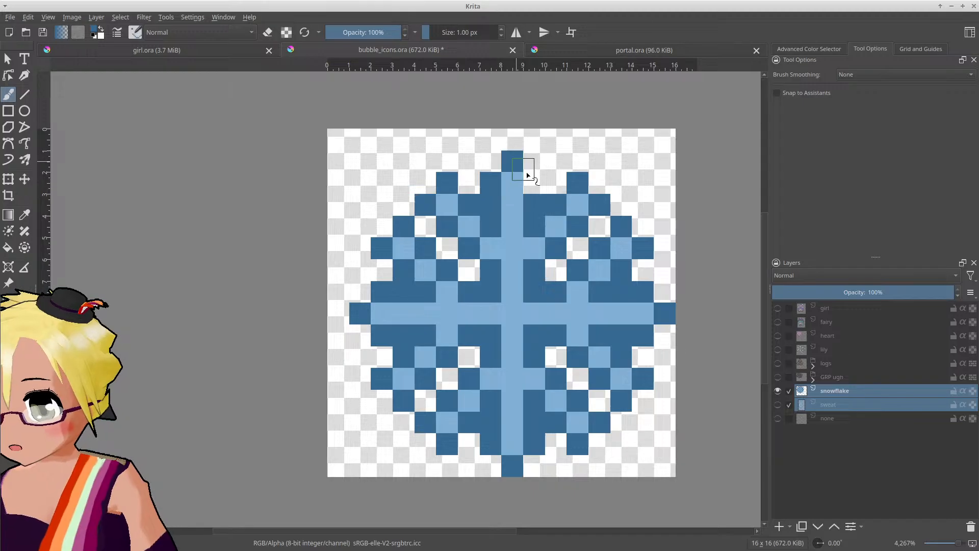
scroll(521, 207, down, 3)
scroll(520, 208, down, 2)
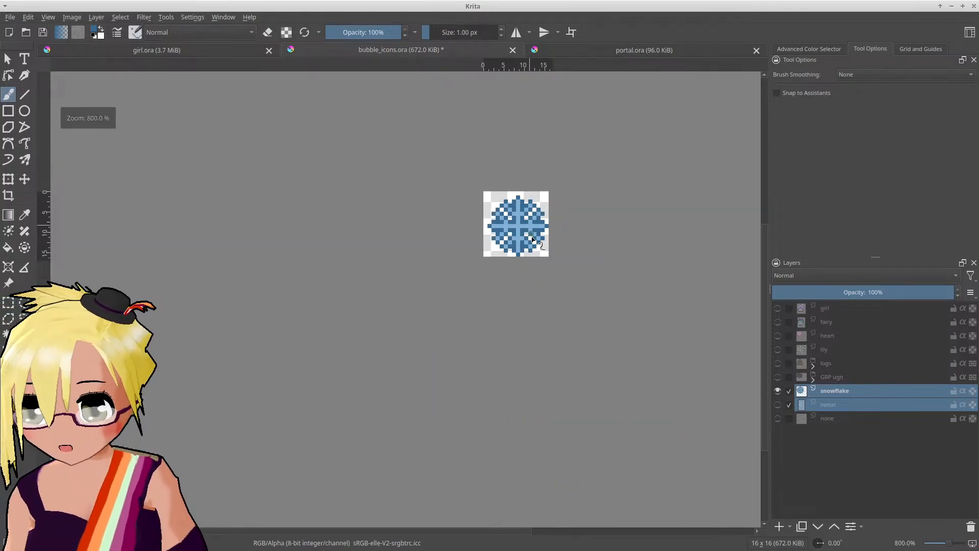
scroll(544, 250, down, 2)
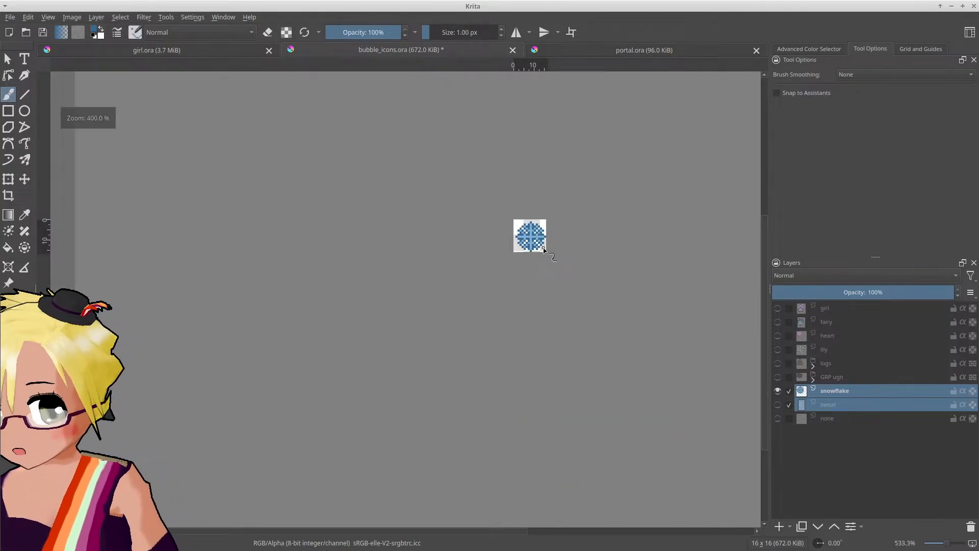
scroll(544, 250, up, 4)
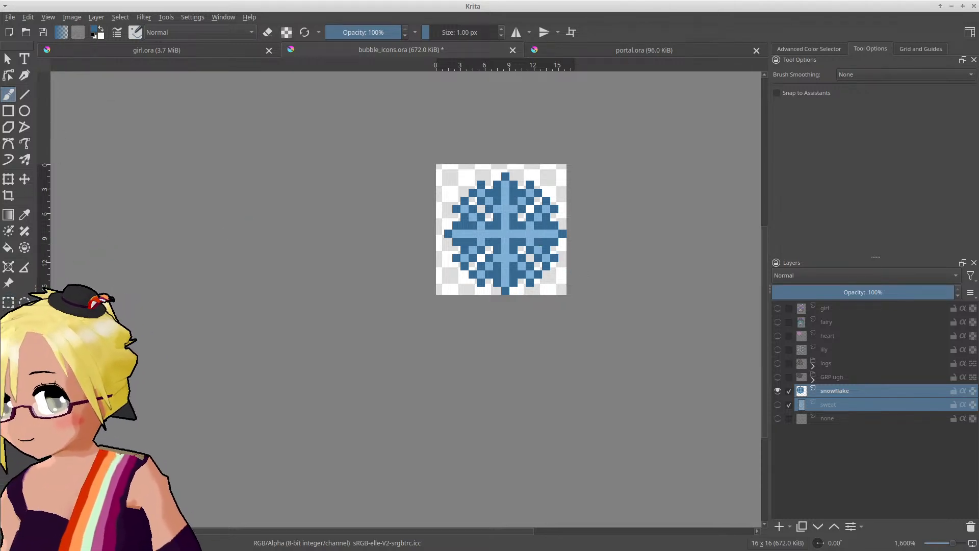
Step: Try to soften the snowflake's dark blue pixels by placing them on a separate layer at 57% opacity
key(q)
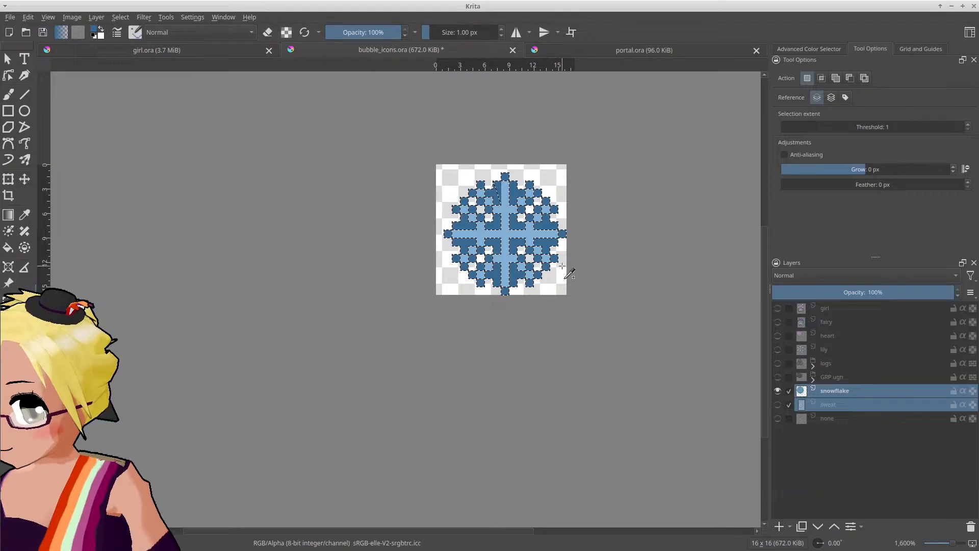
click(843, 391)
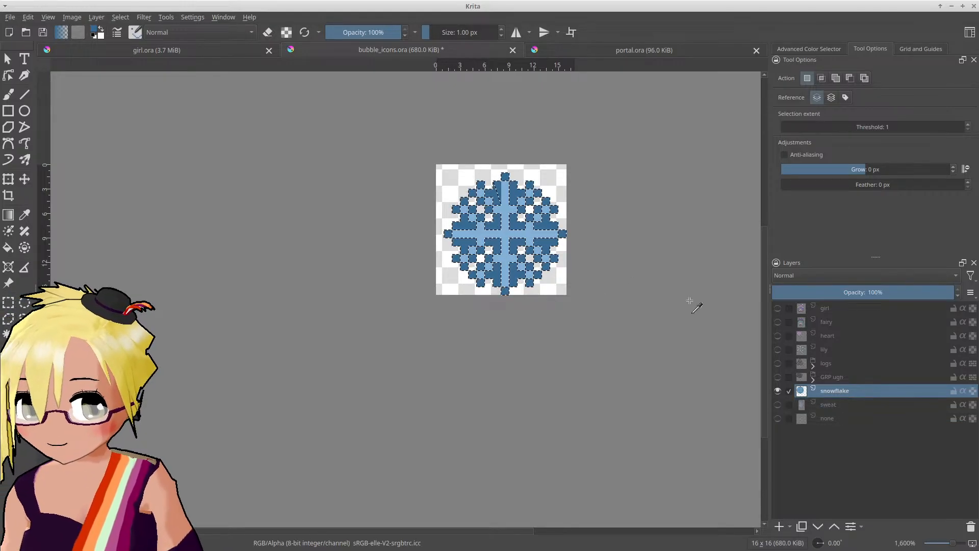
key(ctrl+v)
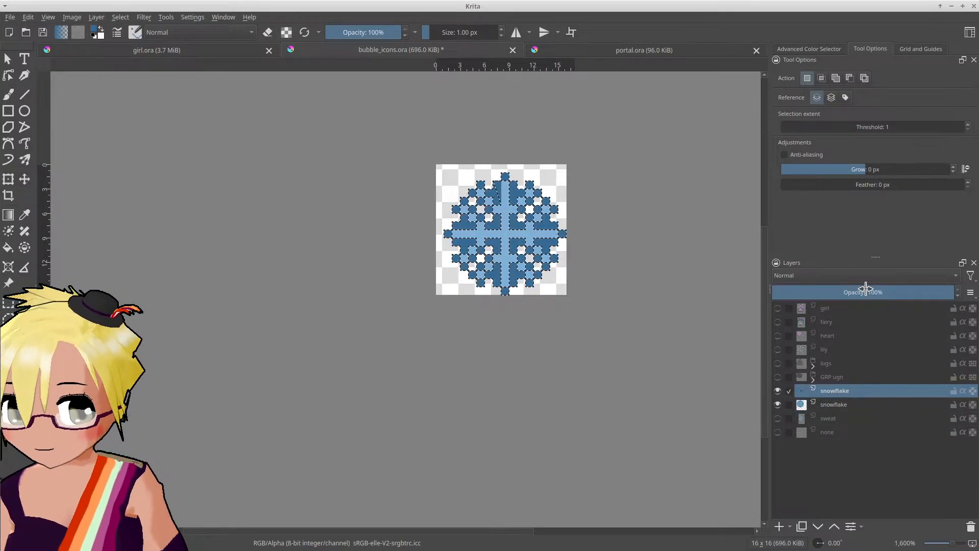
click(865, 291)
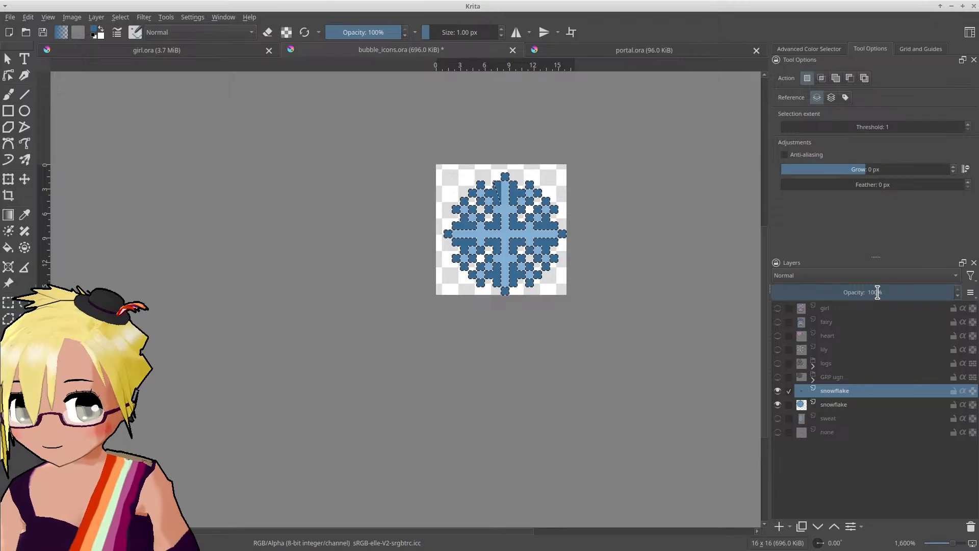
key(Return)
drag(877, 292, 871, 293)
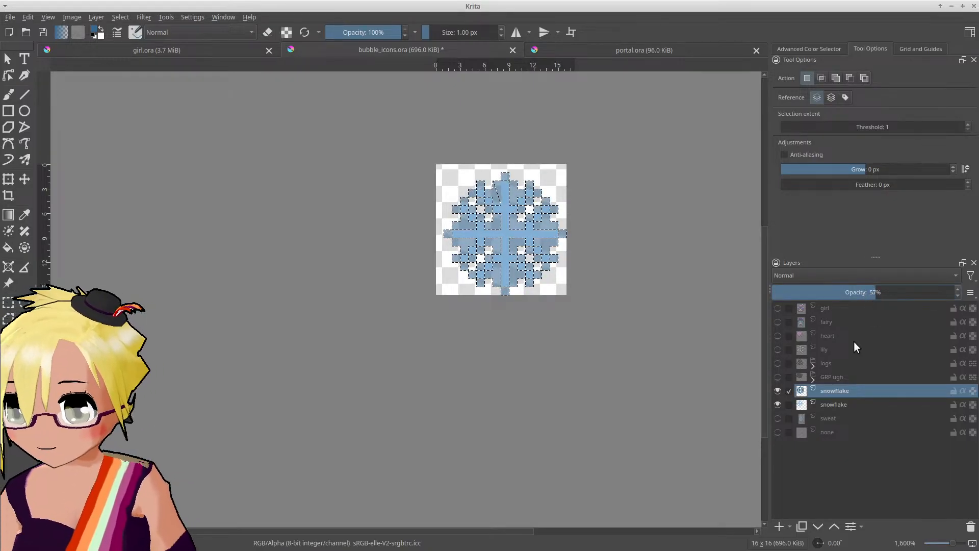
click(843, 381)
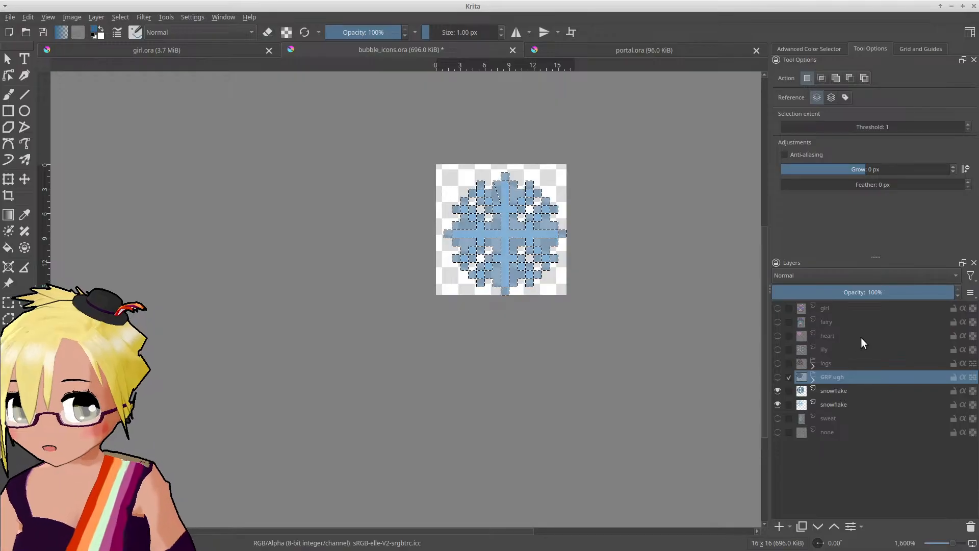
Step: Undo the opacity change and the separate dark blue layer, and clear the selection
key(ctrl+z)
key(ctrl+z)
key(shift+BackSpace)
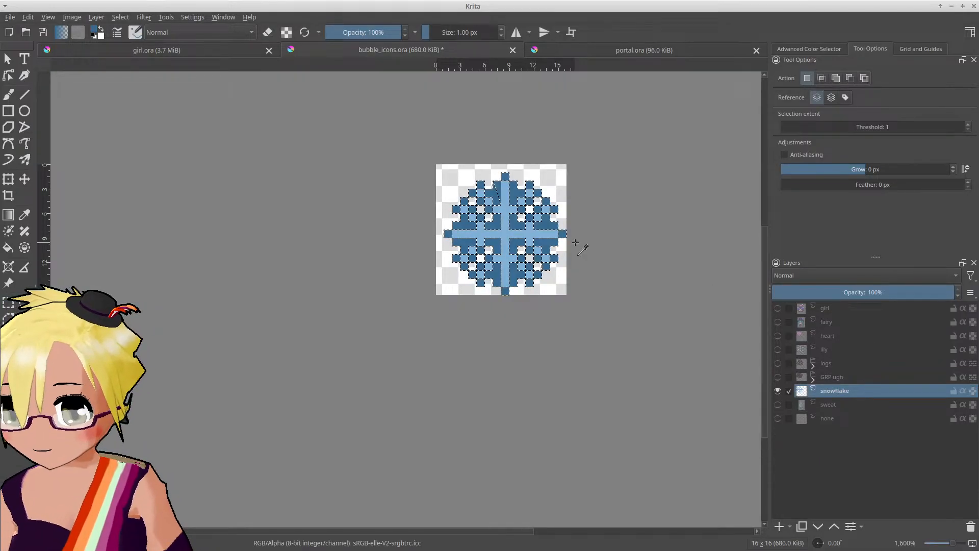
key(ctrl+shift+a)
scroll(530, 214, up, 1)
scroll(530, 213, down, 3)
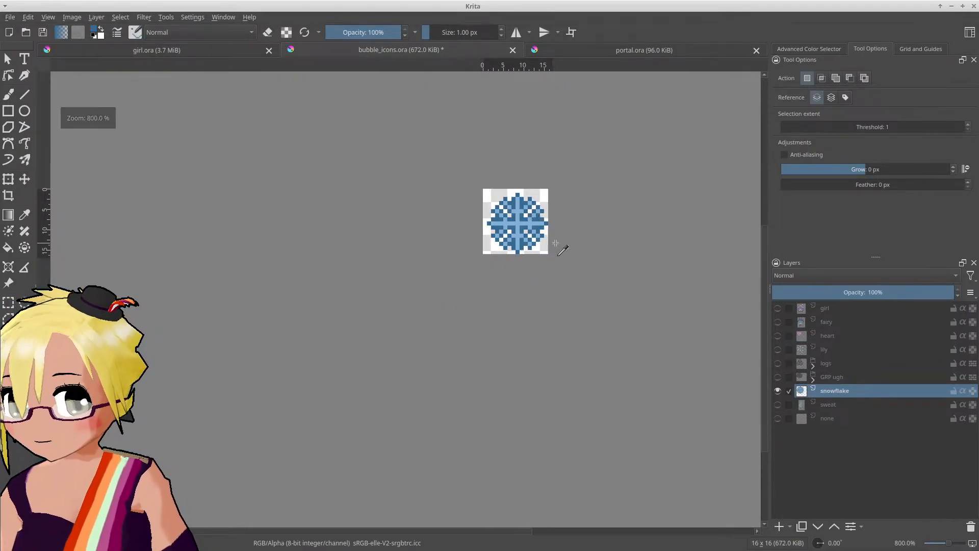
Step: Save the snowflake, make all the icon layers visible again, and save bubble_icons.ora
key(ctrl+s)
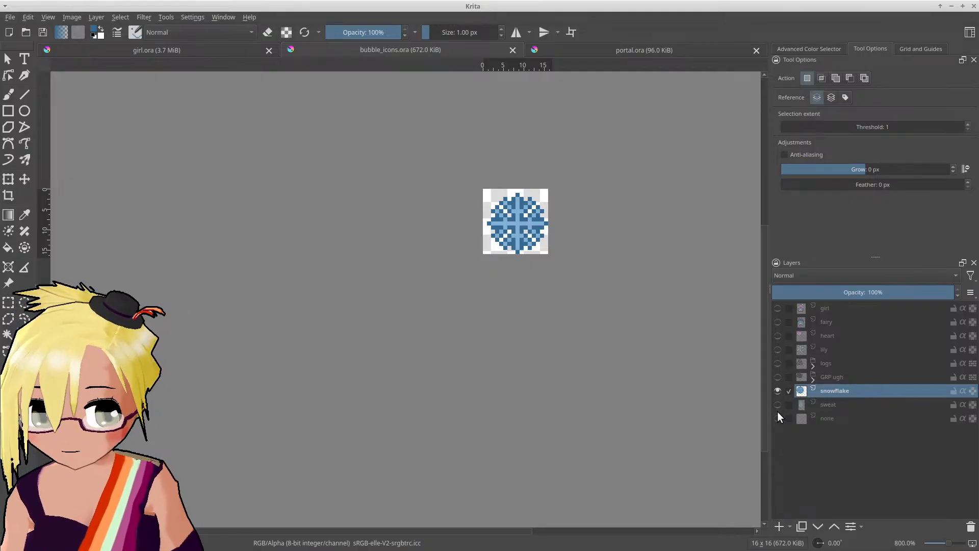
drag(778, 412, 777, 308)
key(ctrl+s)
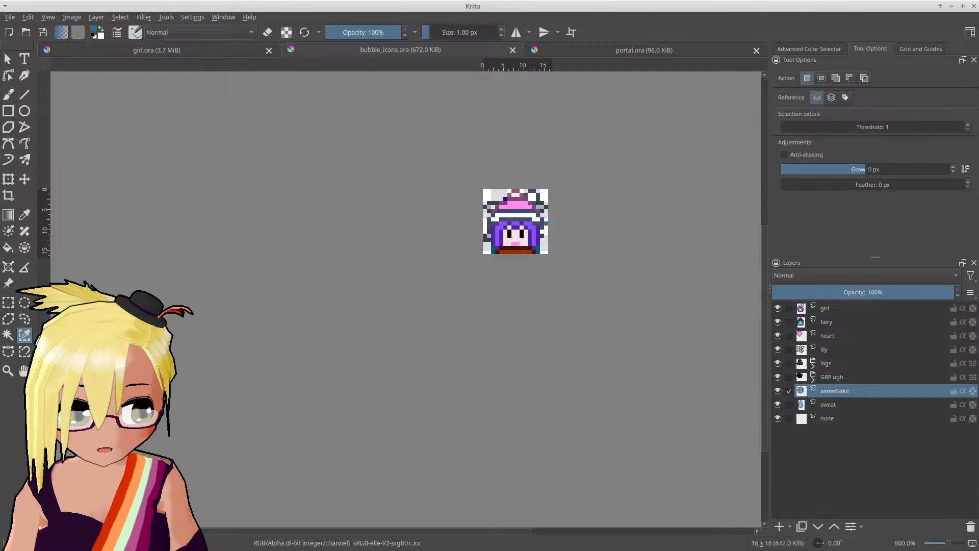
Step: Switch to Godot and examine the snowflake icon in the fairy's speech bubble at several view scales
key(alt+Tab)
scroll(600, 107, down, 4)
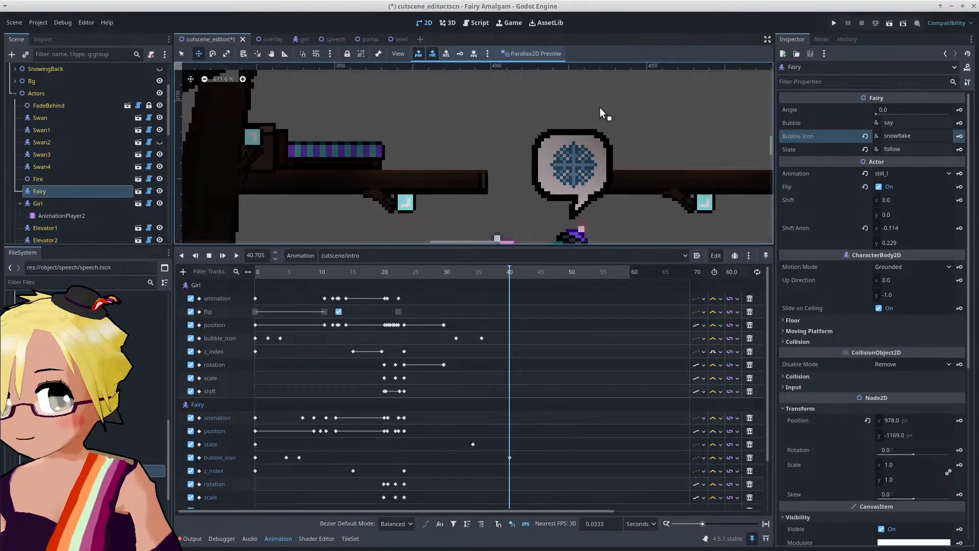
scroll(592, 132, down, 3)
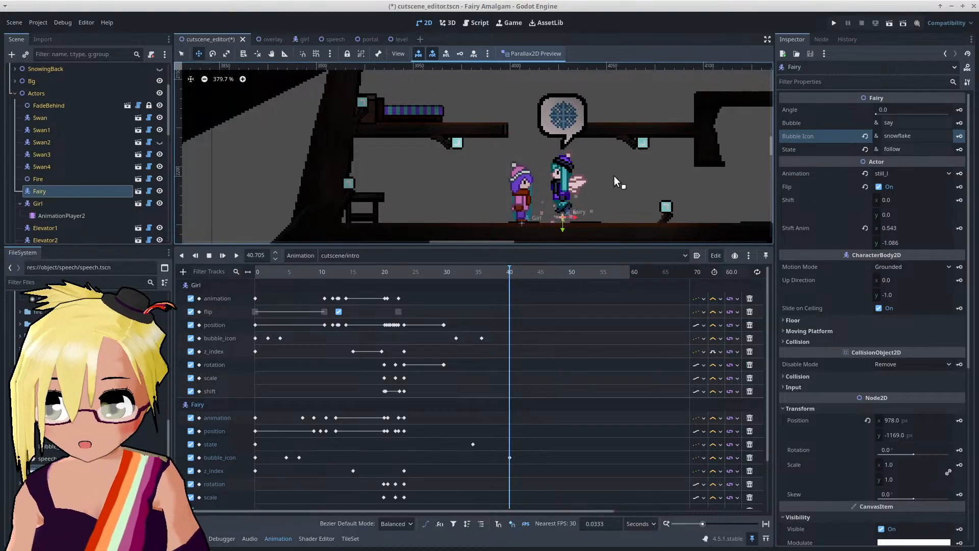
scroll(611, 129, down, 6)
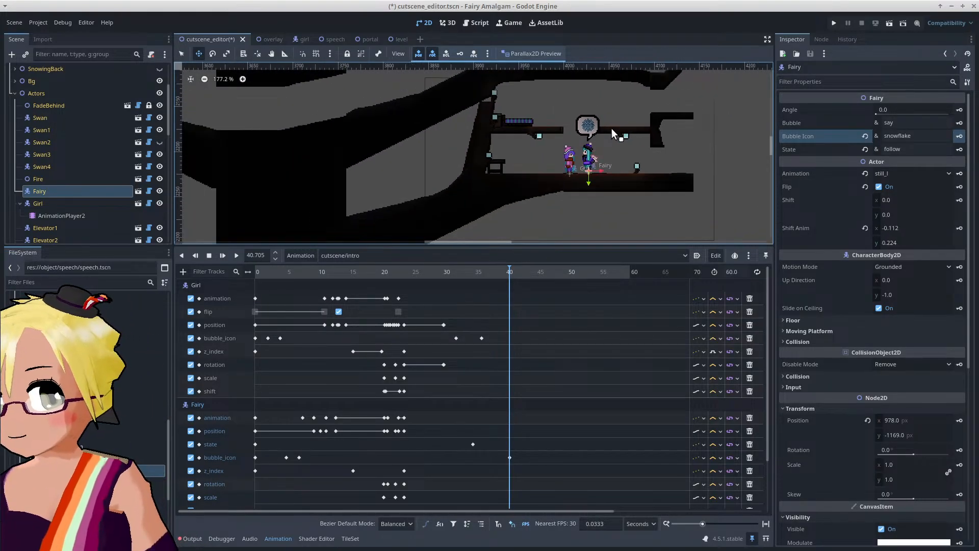
scroll(588, 116, up, 4)
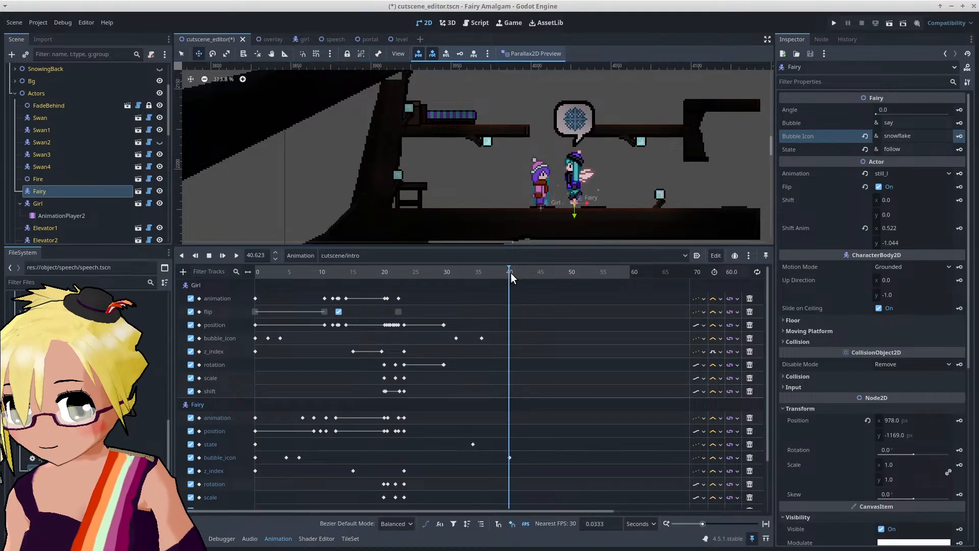
Step: Add a key at 50.7667 s to the Fairy's bubble_icon track in cutscene/intro and set its value to none
drag(510, 272, 572, 277)
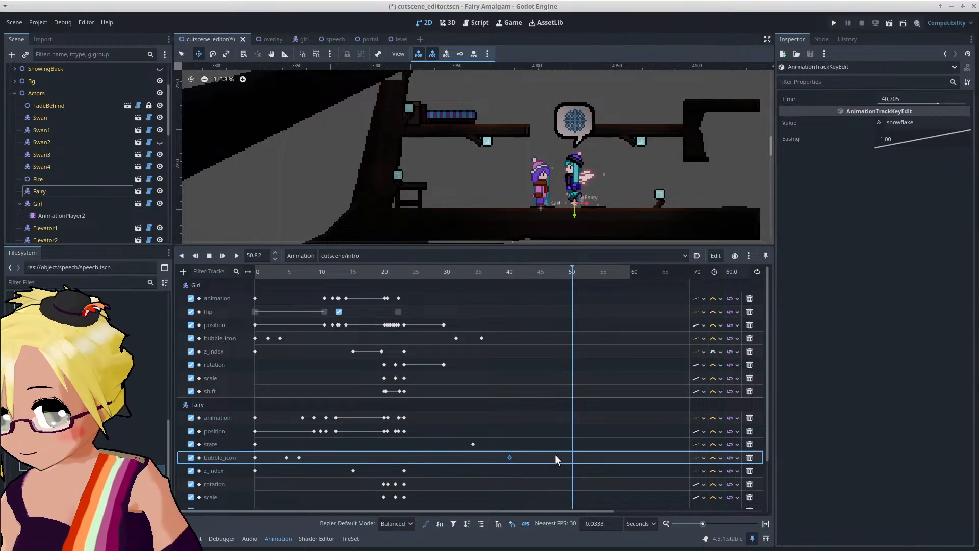
right_click(574, 458)
click(590, 478)
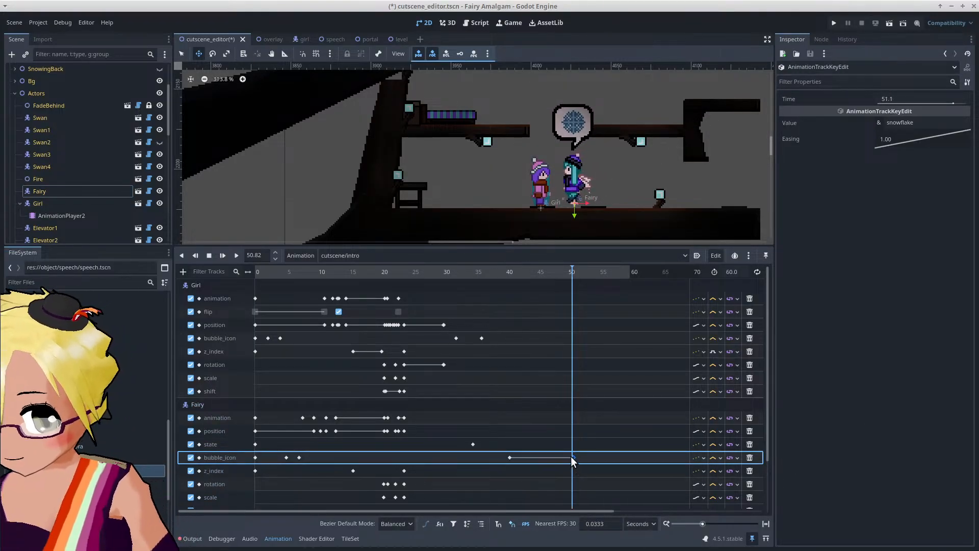
drag(571, 457, 572, 461)
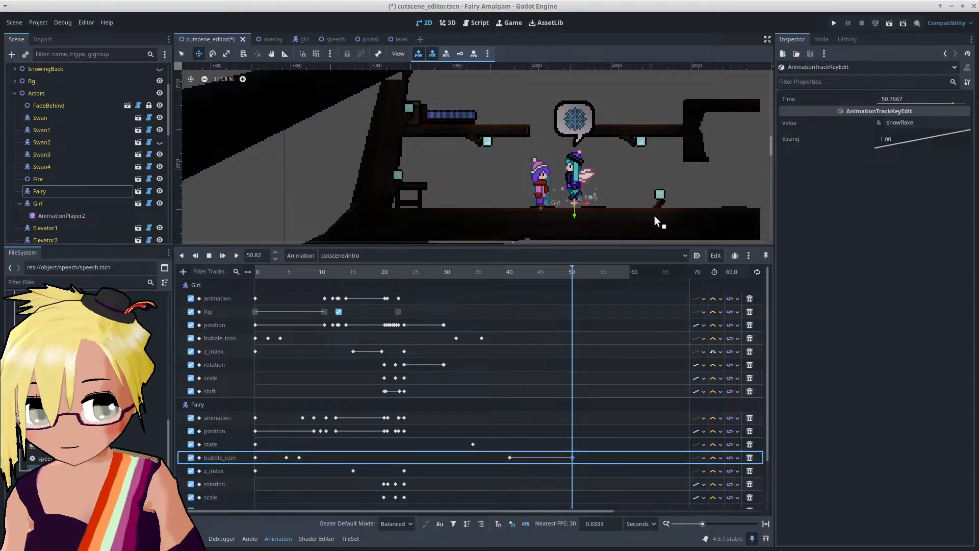
click(915, 122)
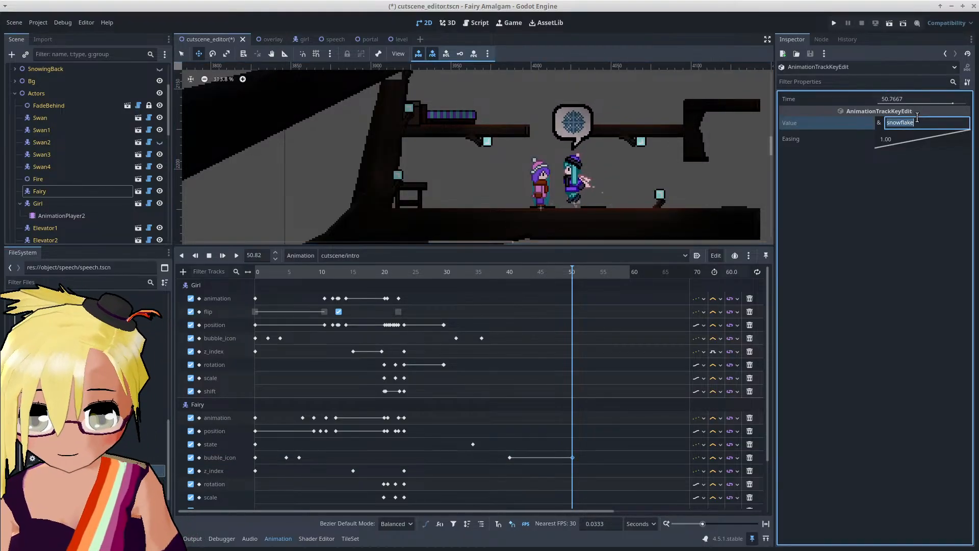
text(none)
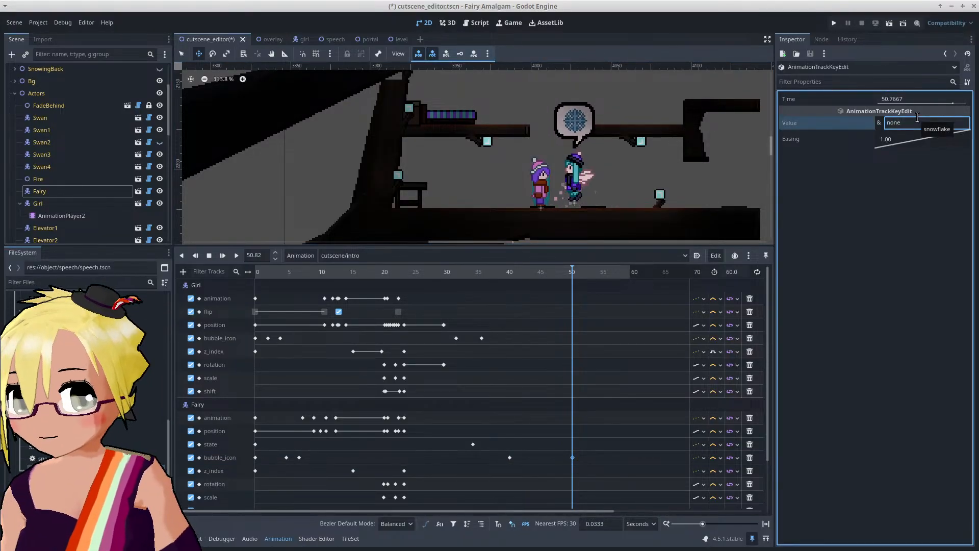
Step: Scrub the intro animation from about 40 s towards its end to check the timing of the fairy's bubble
click(497, 272)
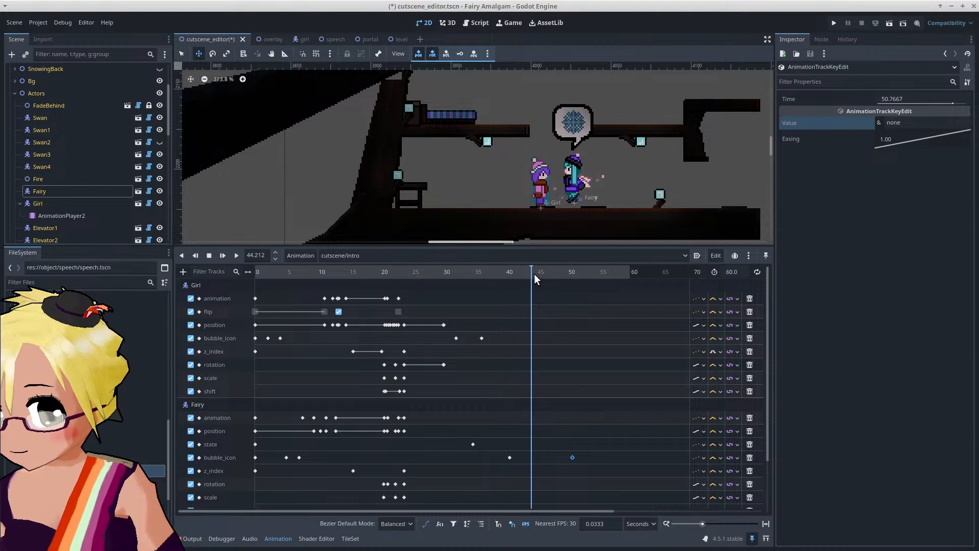
drag(581, 291, 637, 304)
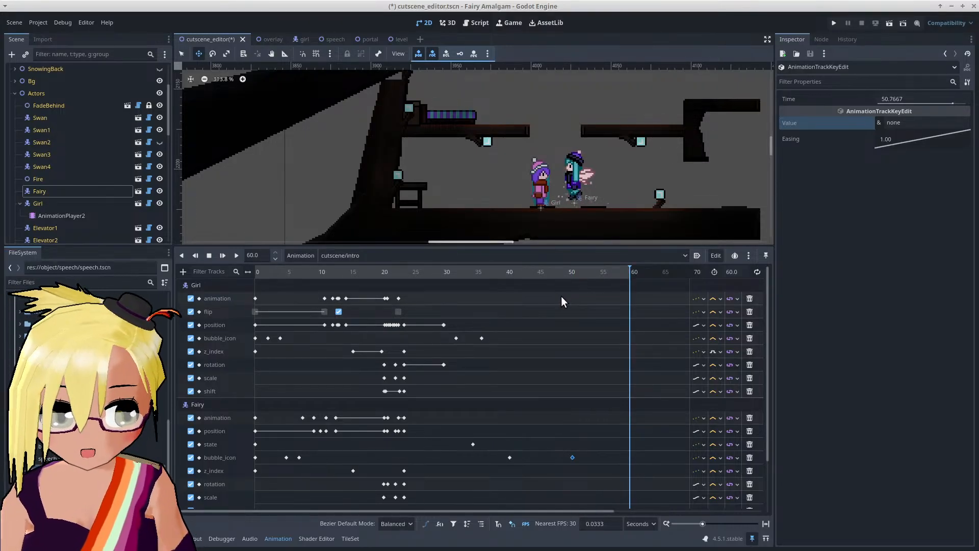
click(516, 273)
drag(515, 273, 601, 304)
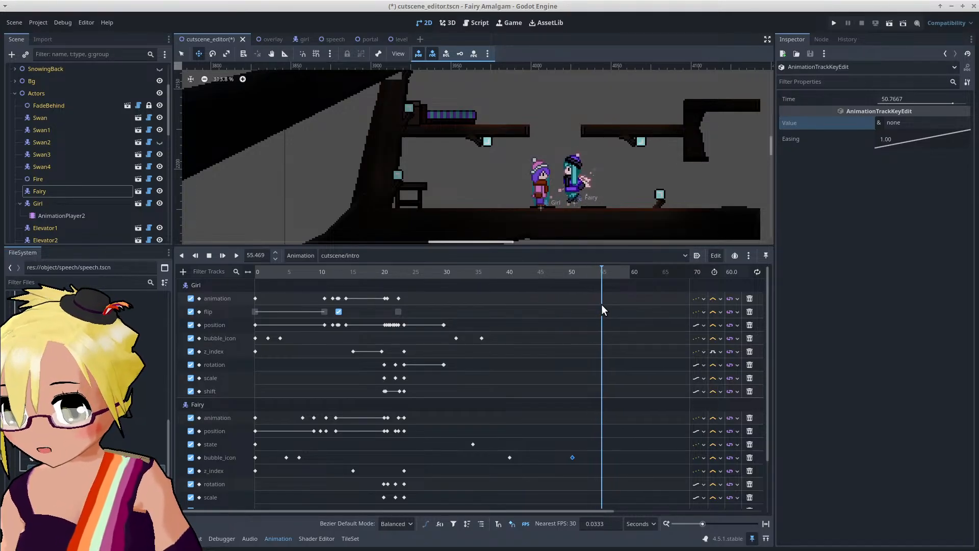
Step: Set the length of the cutscene/intro animation to 62 seconds
click(730, 277)
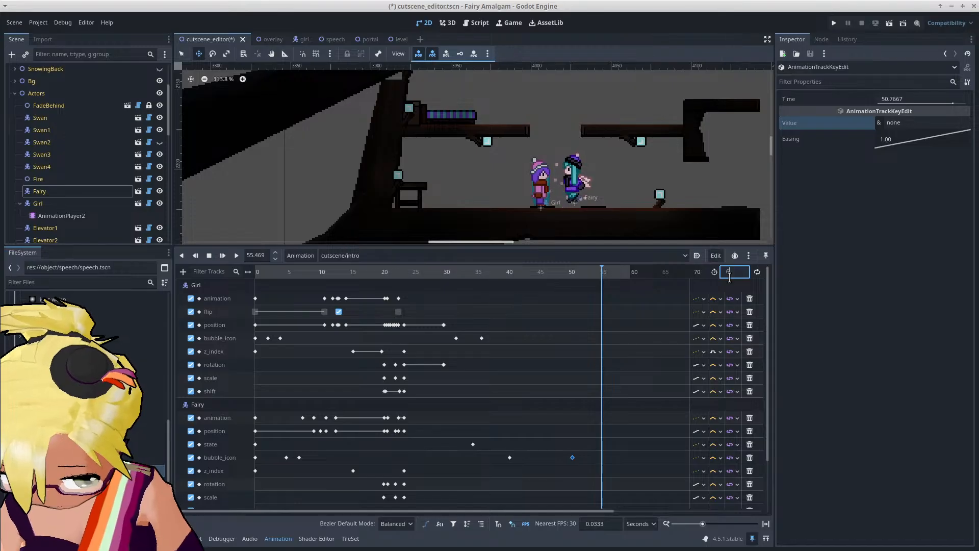
text(62)
key(Return)
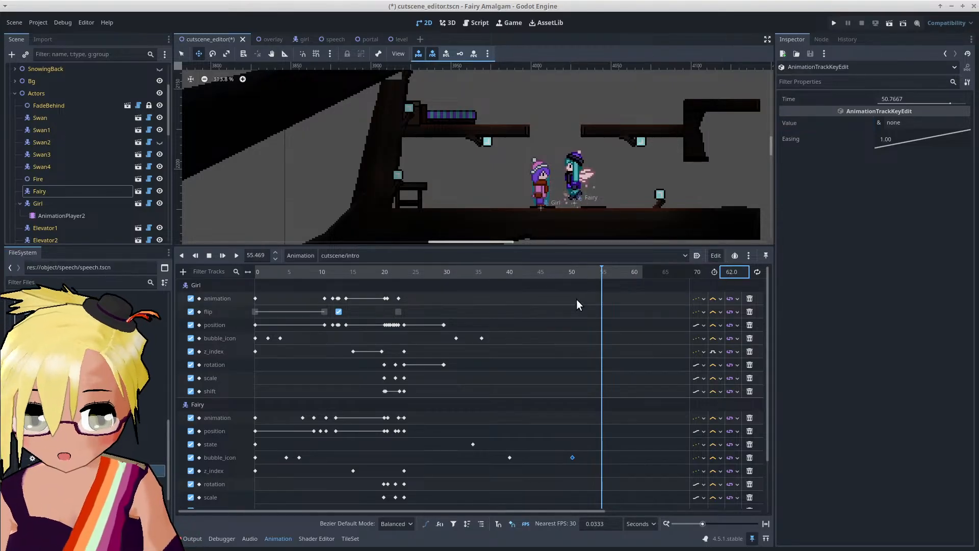
Step: Set the Fairy's animation to still_r and key it at about 51.46 s in the intro cutscene
drag(473, 512, 585, 511)
drag(482, 275, 445, 273)
ctrl+scroll(468, 310, up, 2)
ctrl+scroll(468, 310, up, 1)
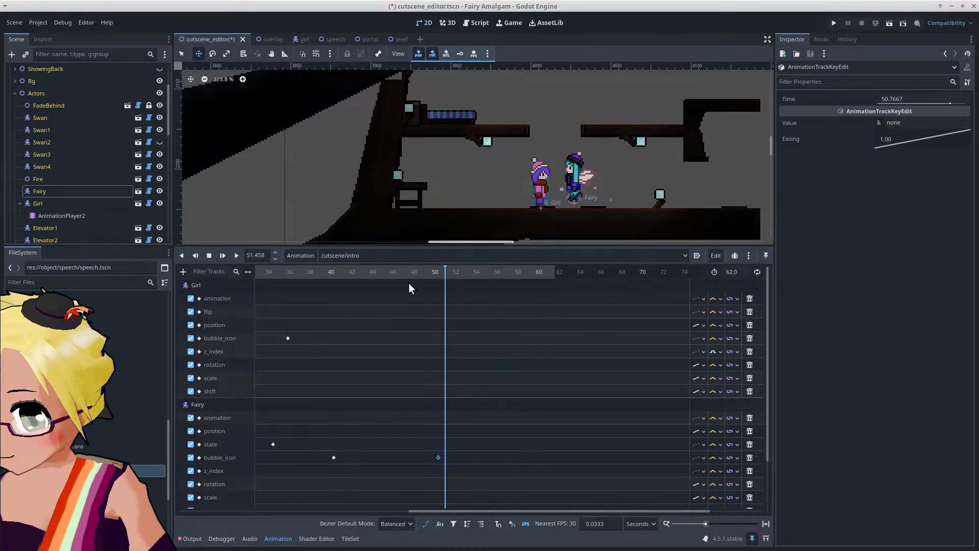
click(56, 191)
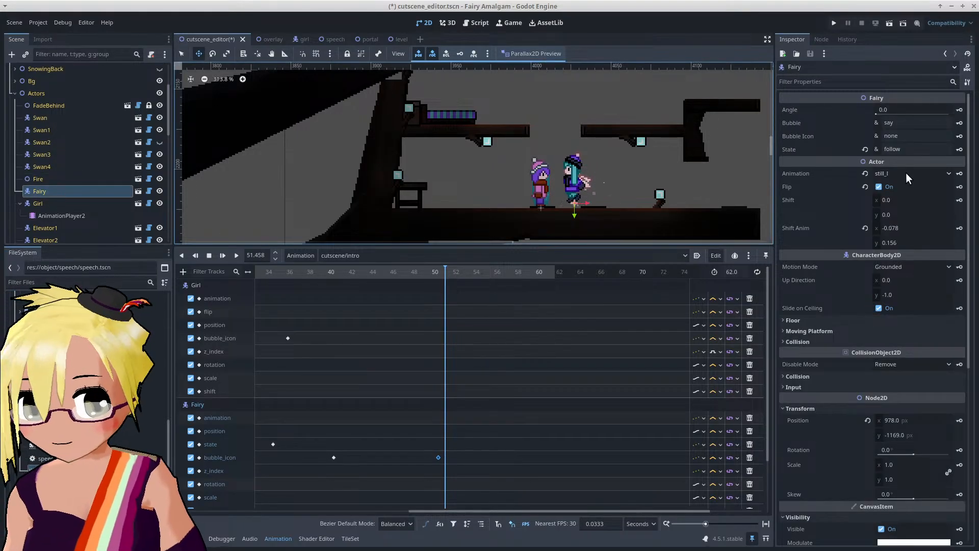
click(913, 174)
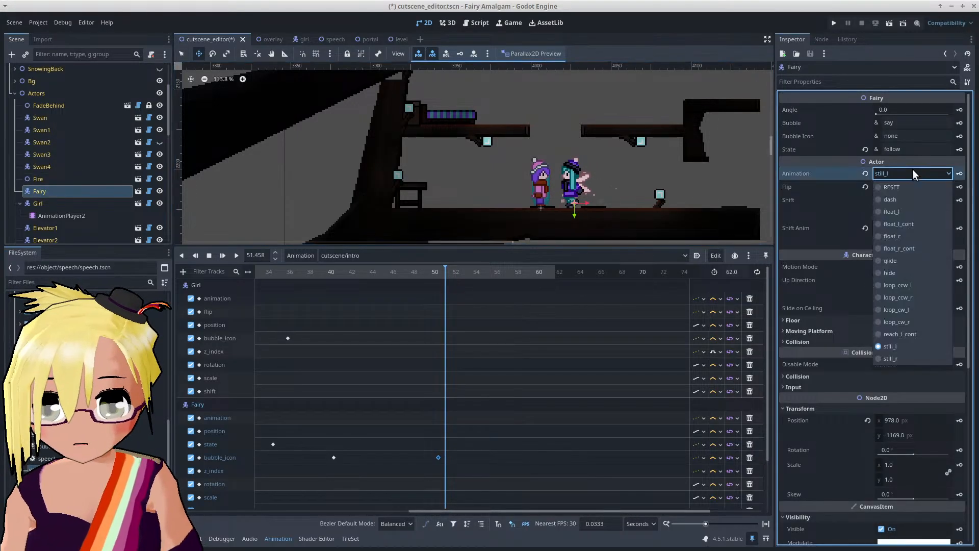
click(901, 359)
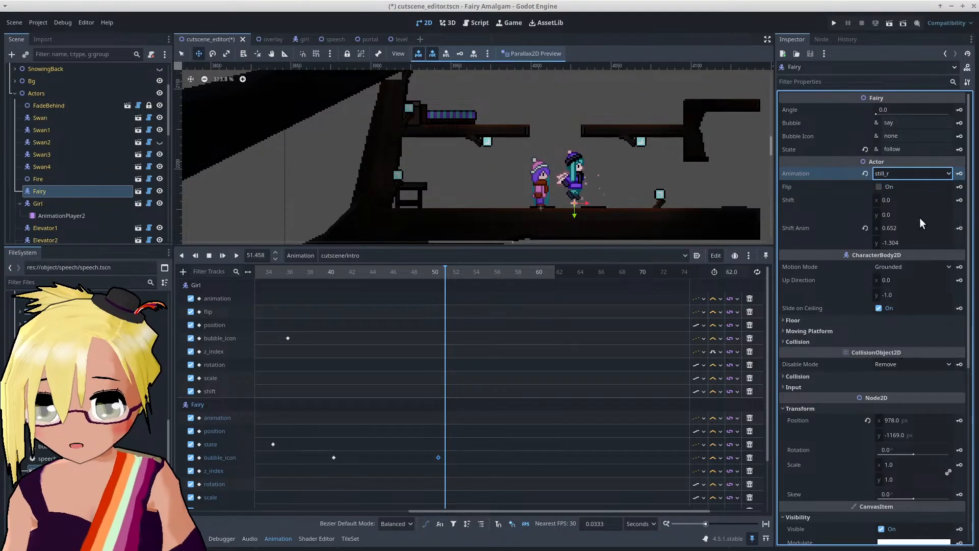
click(960, 174)
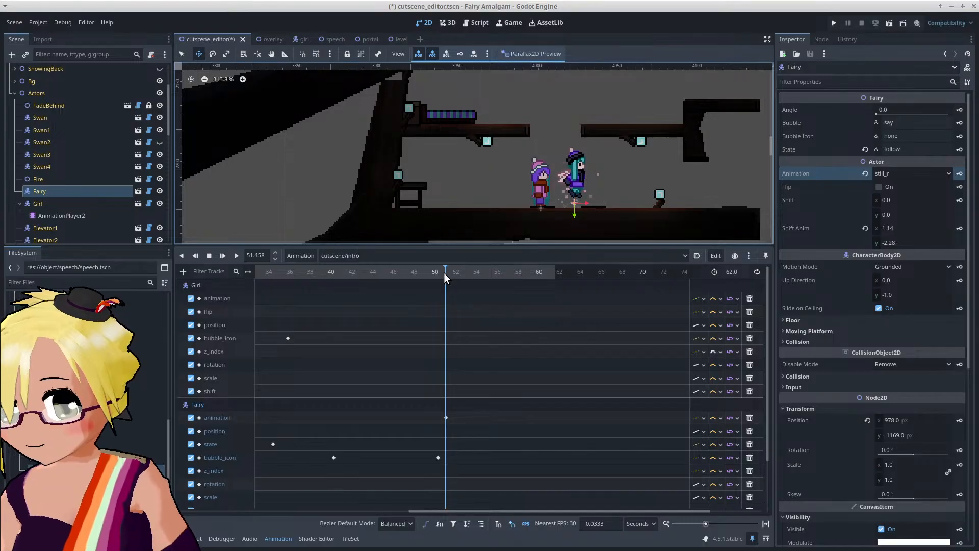
Step: Key the Girl's animation as walk and her unchanged starting position at about 52.19 s
drag(444, 273, 453, 274)
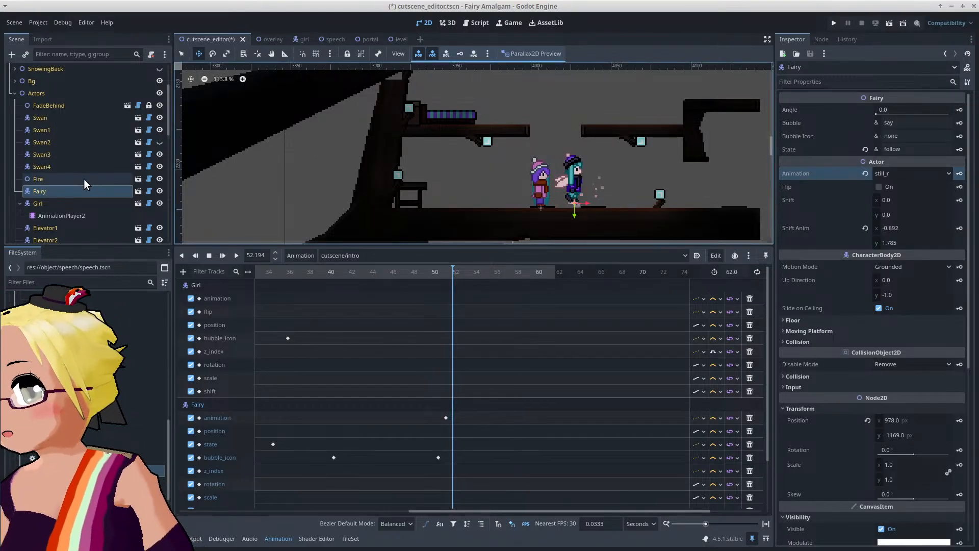
click(67, 202)
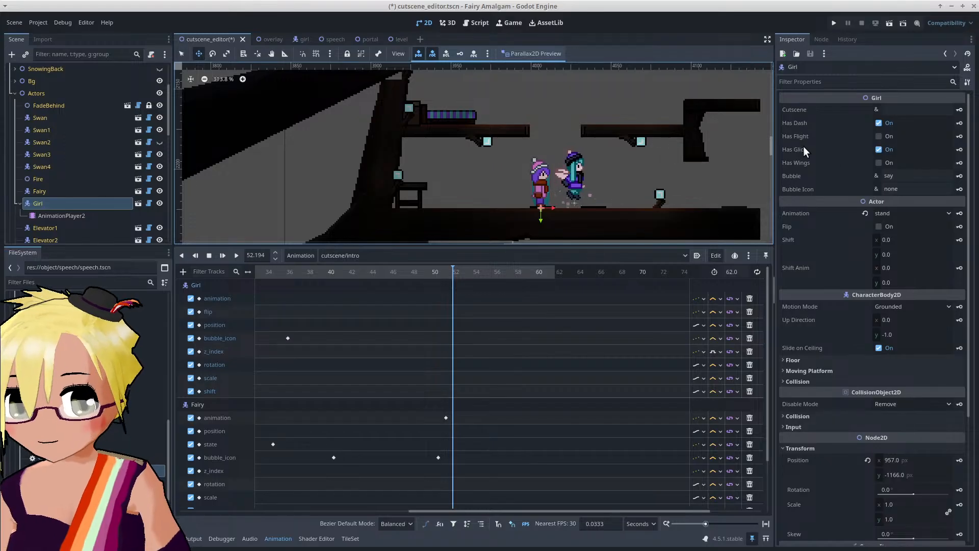
click(911, 213)
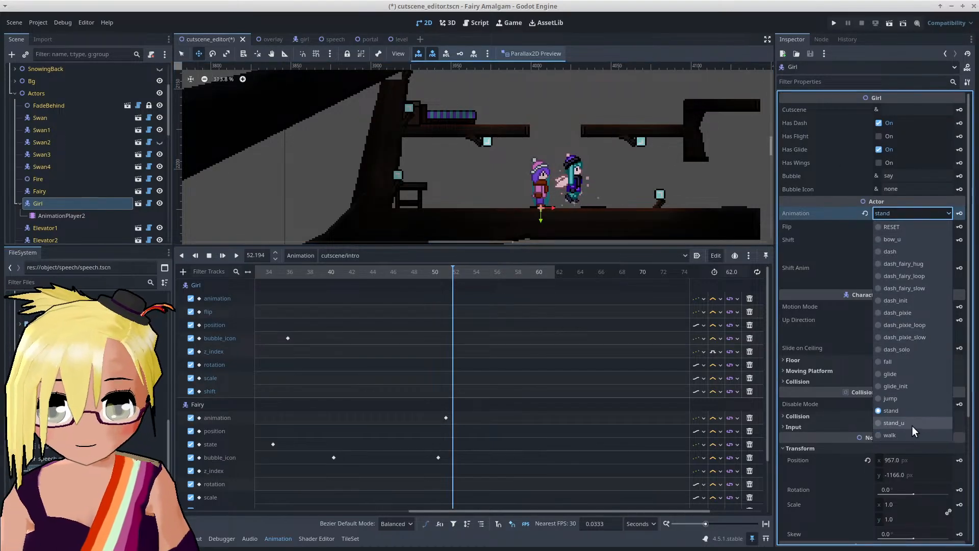
click(900, 434)
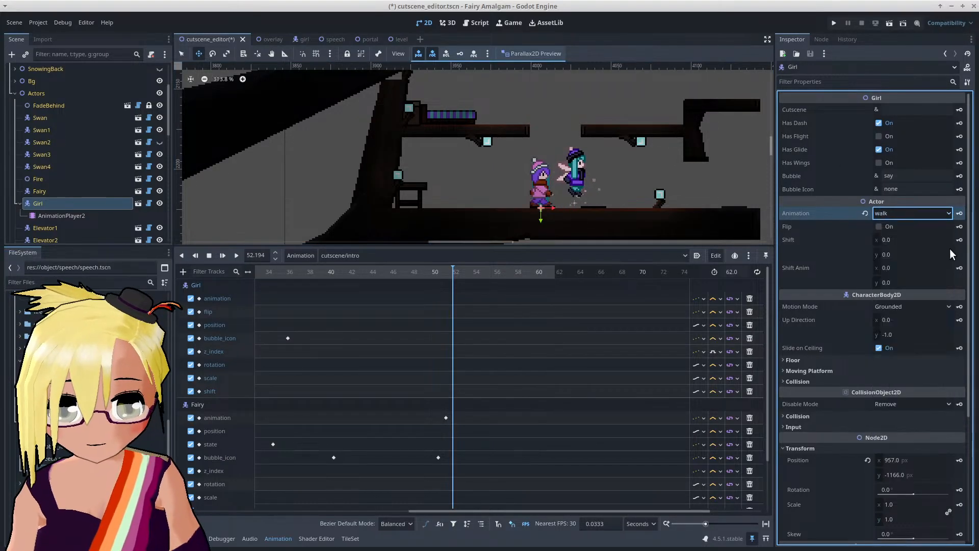
click(960, 214)
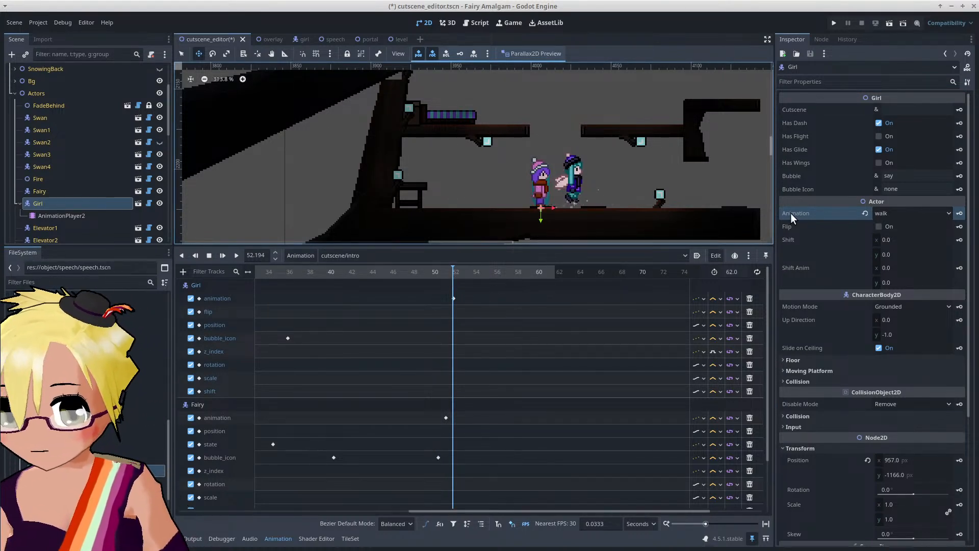
scroll(870, 286, down, 3)
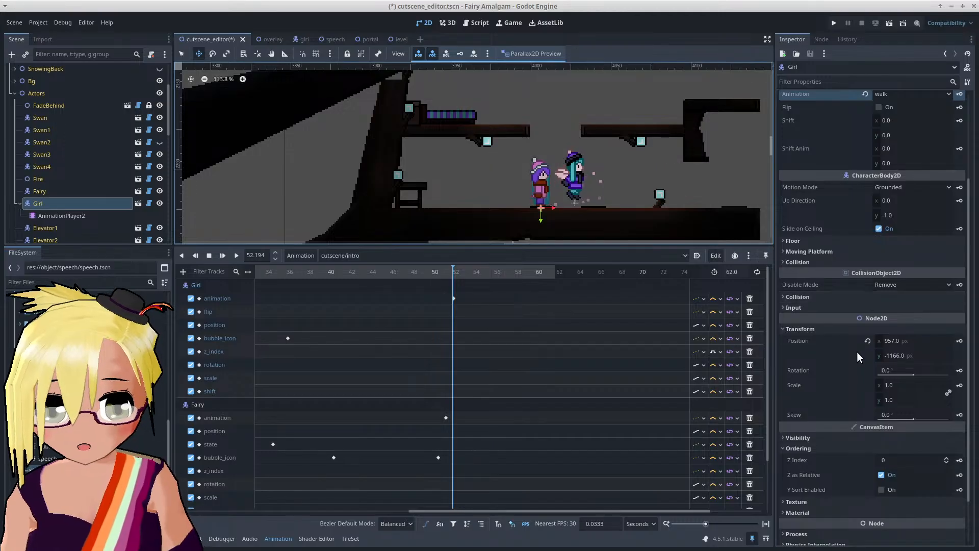
click(959, 341)
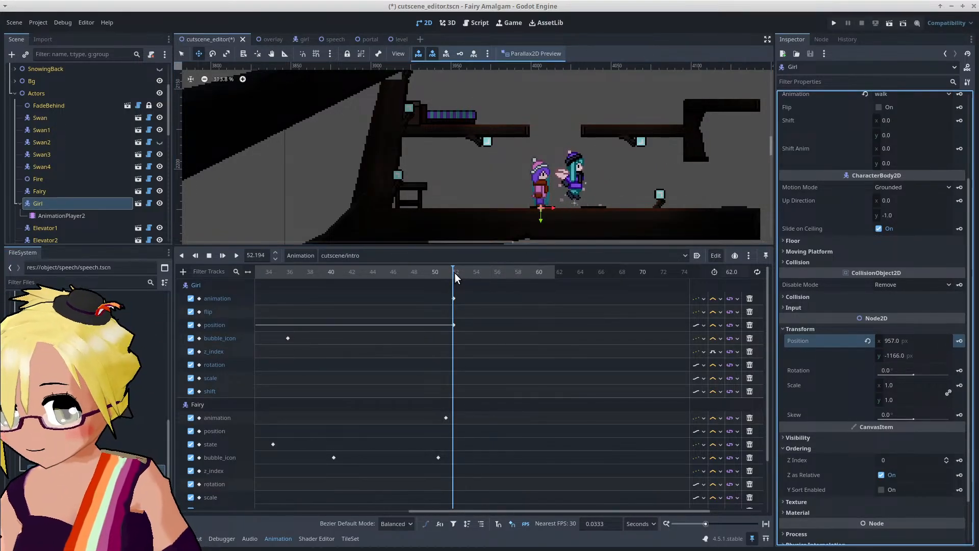
Step: At about 54.4 s, move the Girl 43 px horizontally past the Fairy to x 1000
click(470, 278)
drag(470, 278, 475, 278)
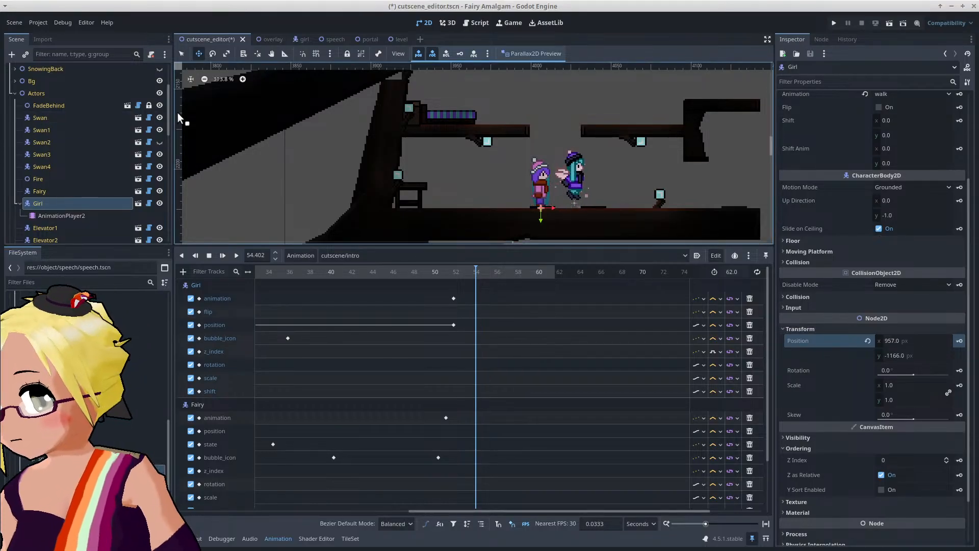
scroll(509, 195, up, 2)
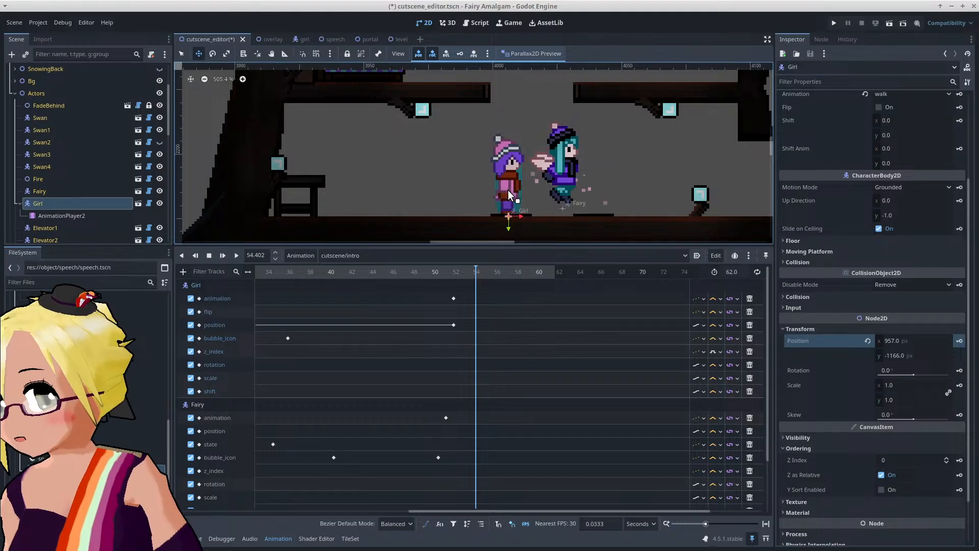
drag(509, 196, 621, 194)
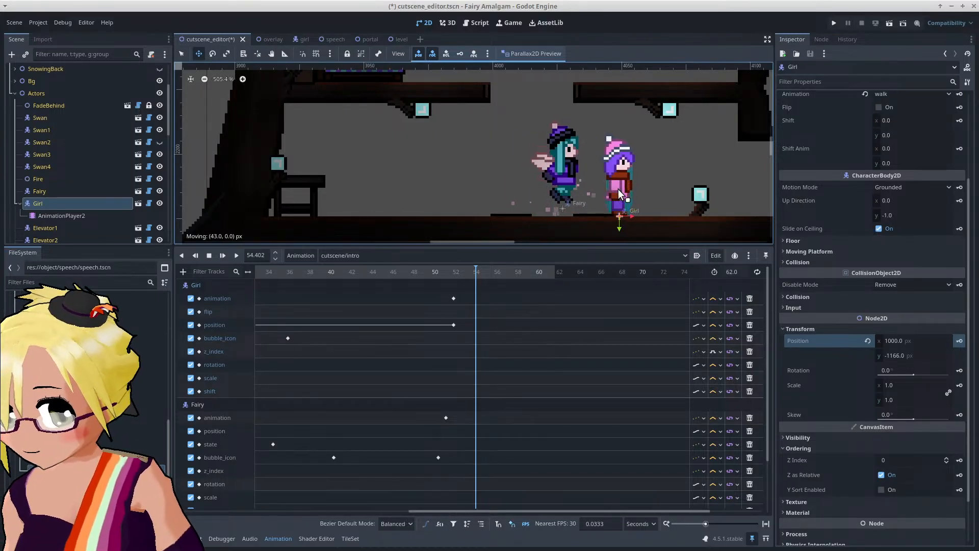
scroll(590, 177, down, 4)
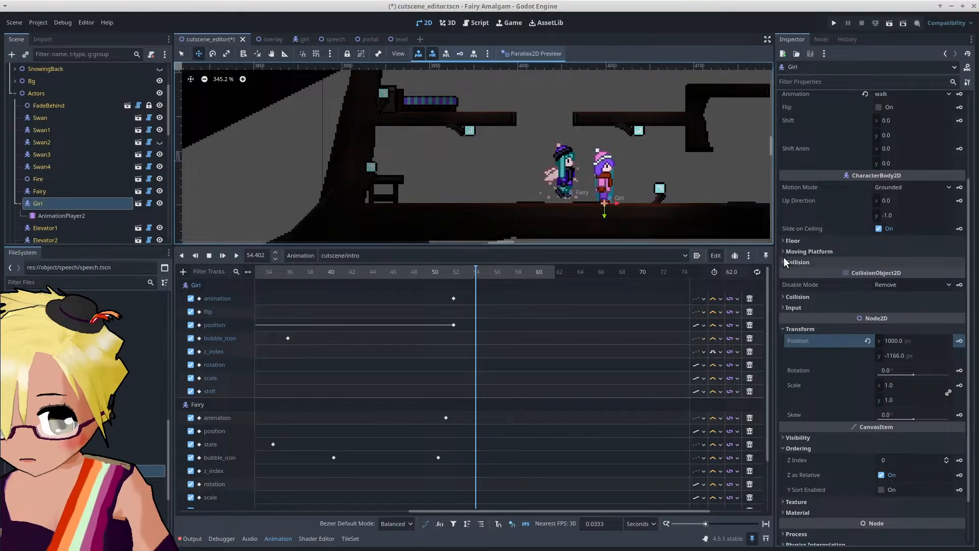
Step: Set the Girl's animation to stand and key it together with her new position at about 54.4 s
scroll(897, 105, up, 3)
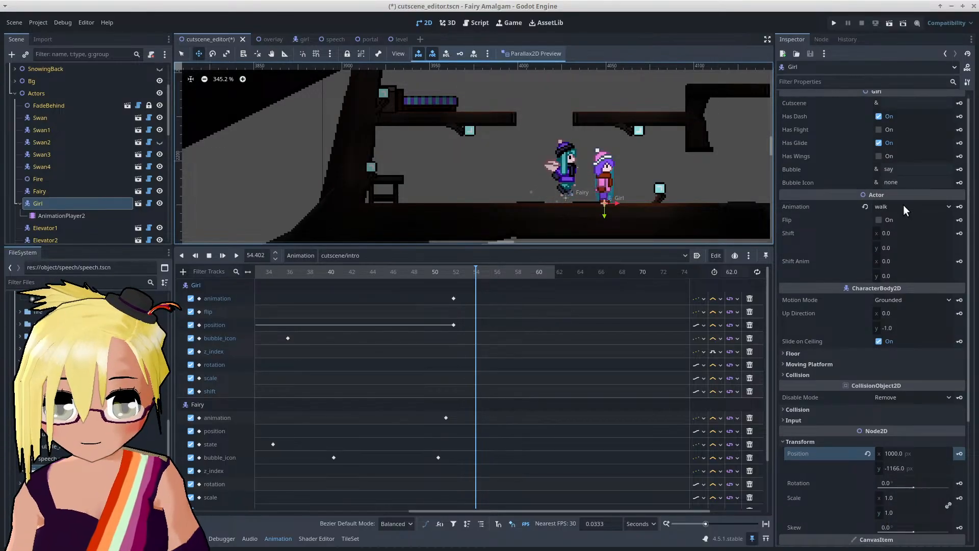
click(904, 205)
click(911, 404)
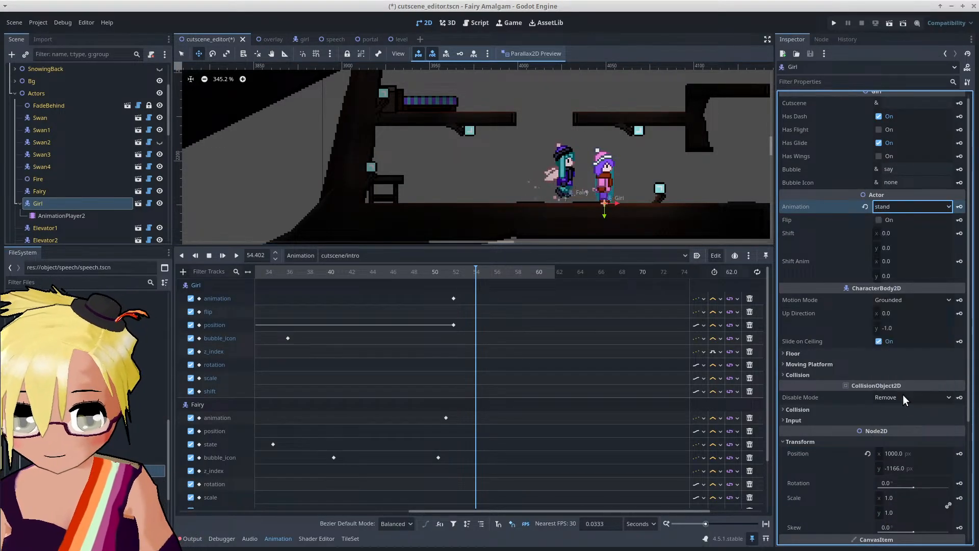
click(960, 206)
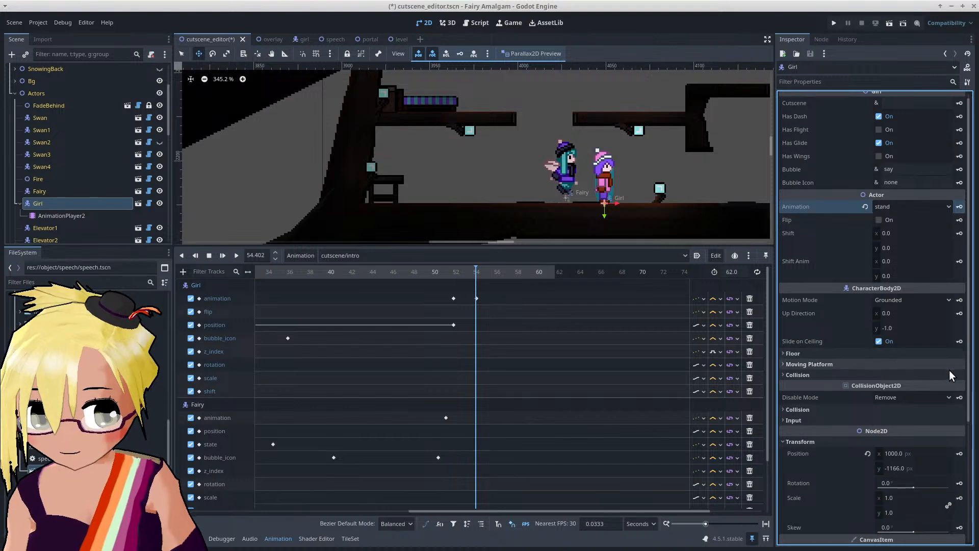
click(960, 453)
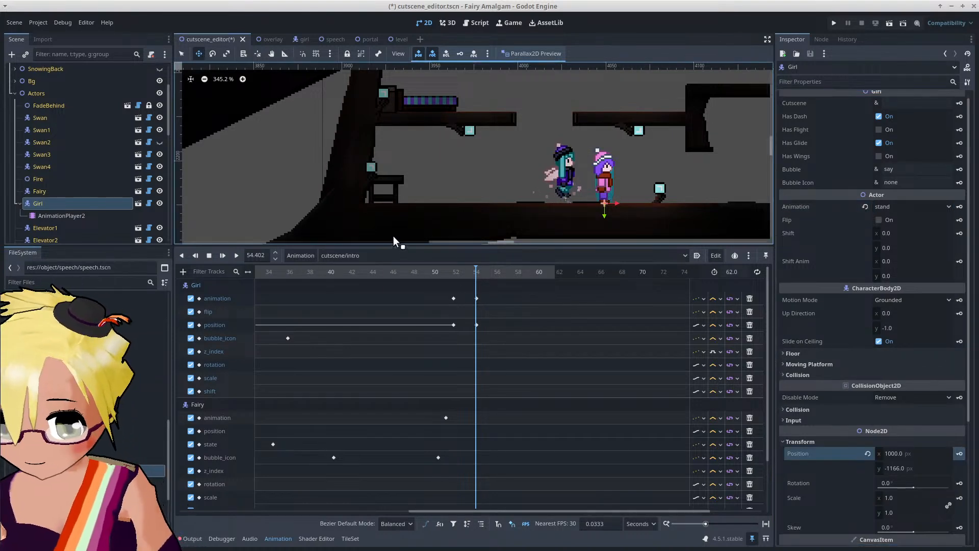
Step: Play back the Girl's walk past the Fairy to check its timing
click(418, 271)
click(222, 255)
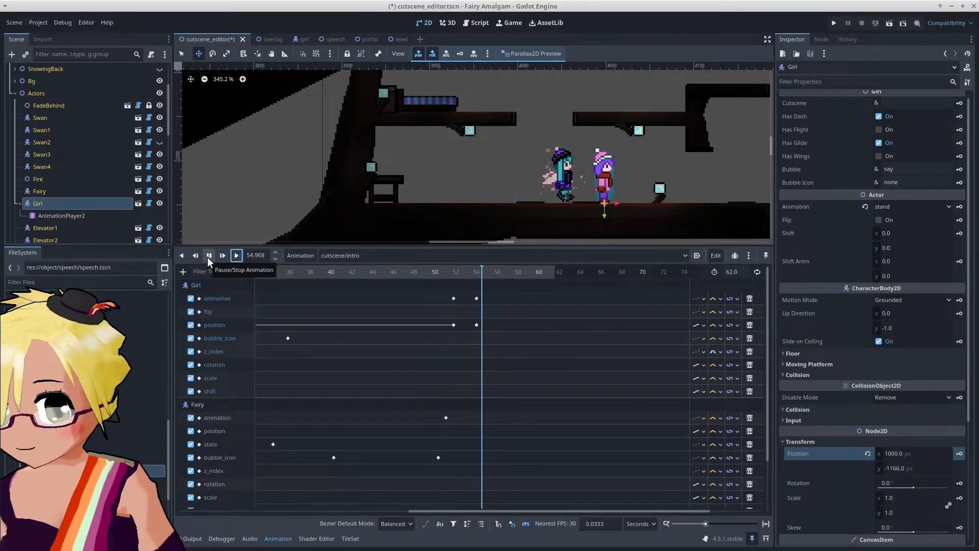
click(209, 256)
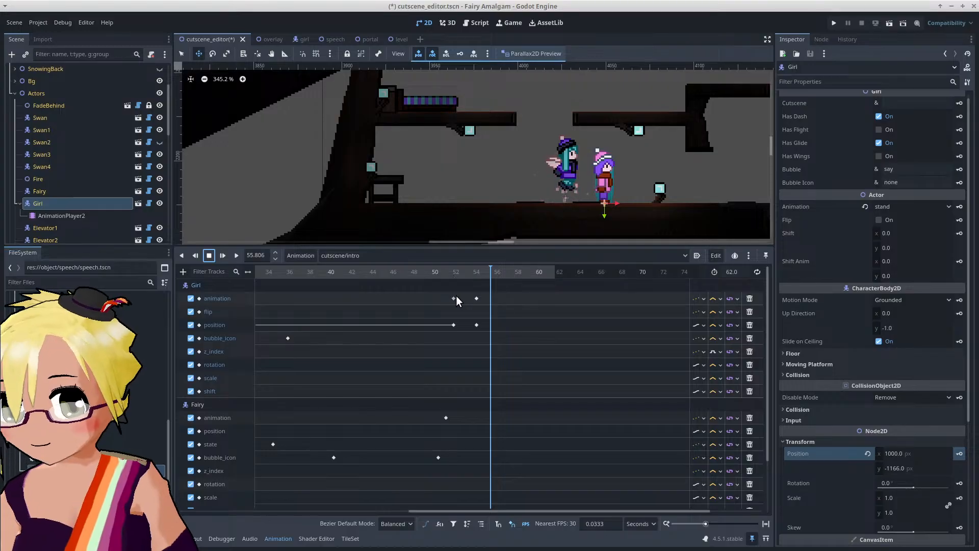
Step: Move the Girl's walk animation key to 52 s and replay the section from about 50 s
click(453, 299)
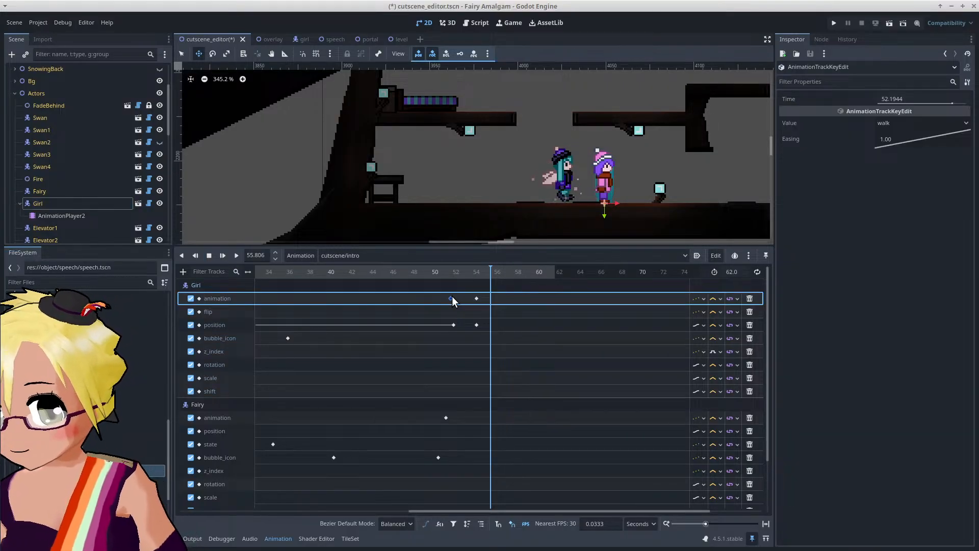
drag(454, 298, 451, 298)
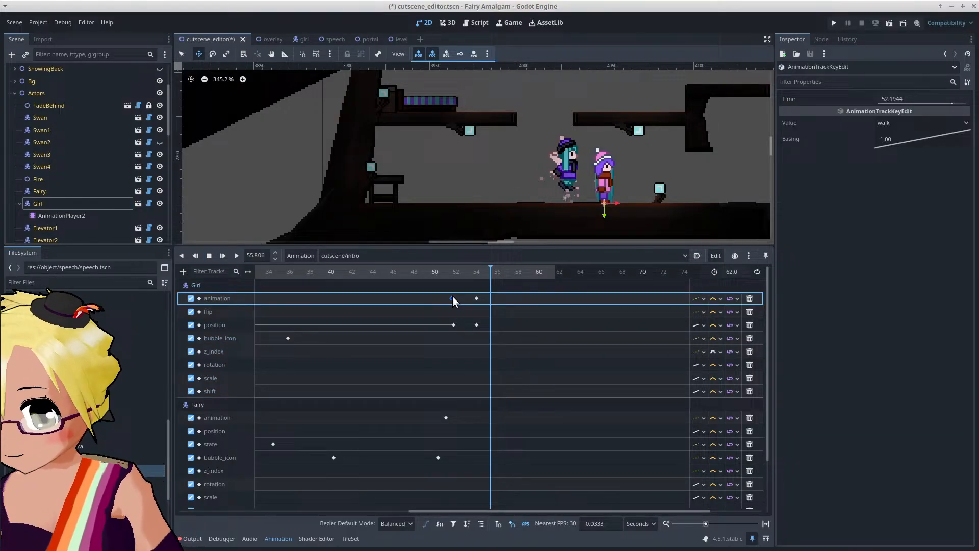
click(428, 271)
click(233, 253)
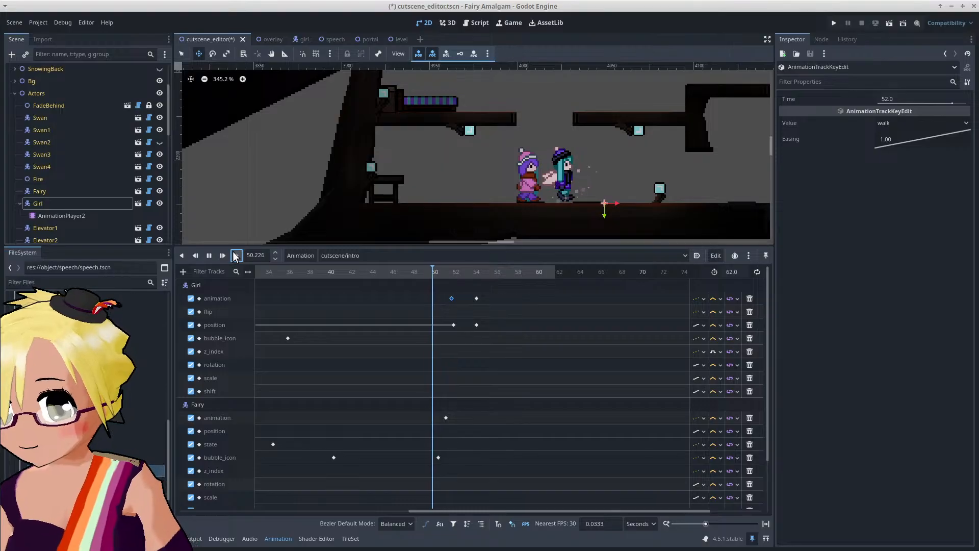
click(209, 256)
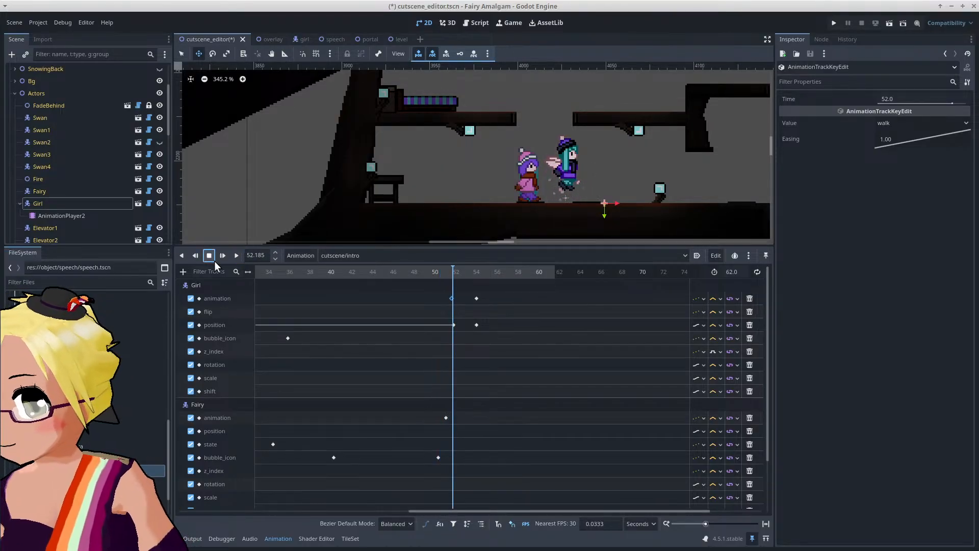
Step: Add a stand key to the Girl's animation track at 49.9667 s, ahead of the walk key
drag(434, 273, 430, 274)
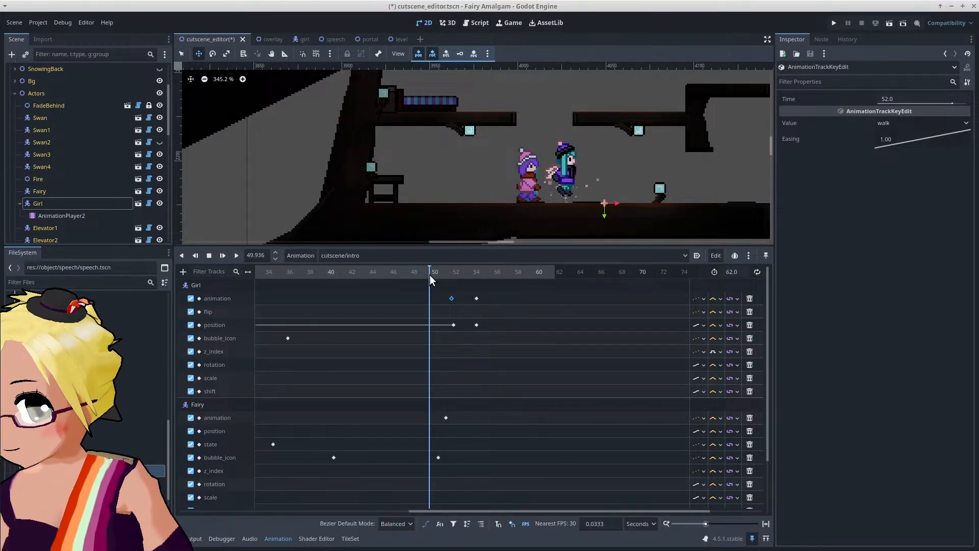
click(451, 298)
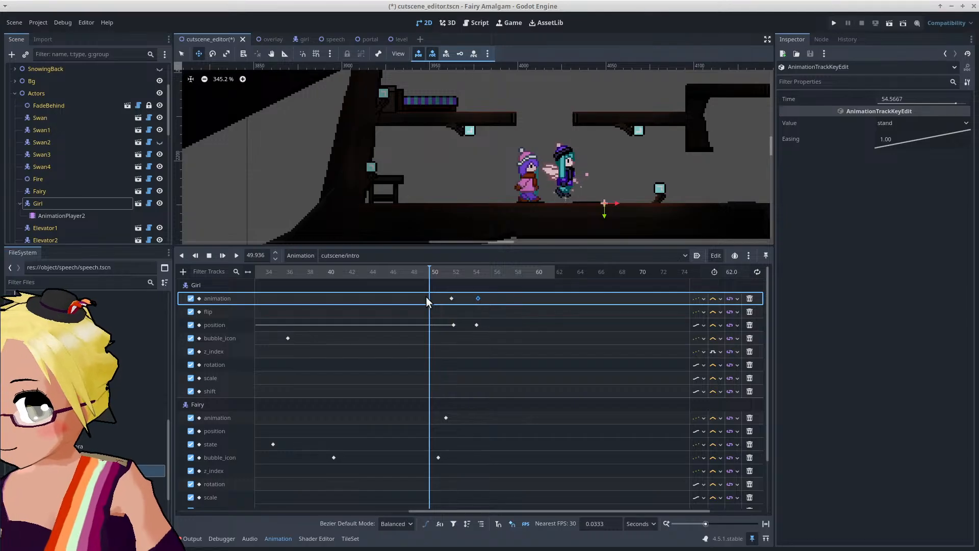
right_click(426, 301)
click(455, 323)
Step: Play the cutscene from about 49 s to check the Girl standing, walking and stopping
click(422, 272)
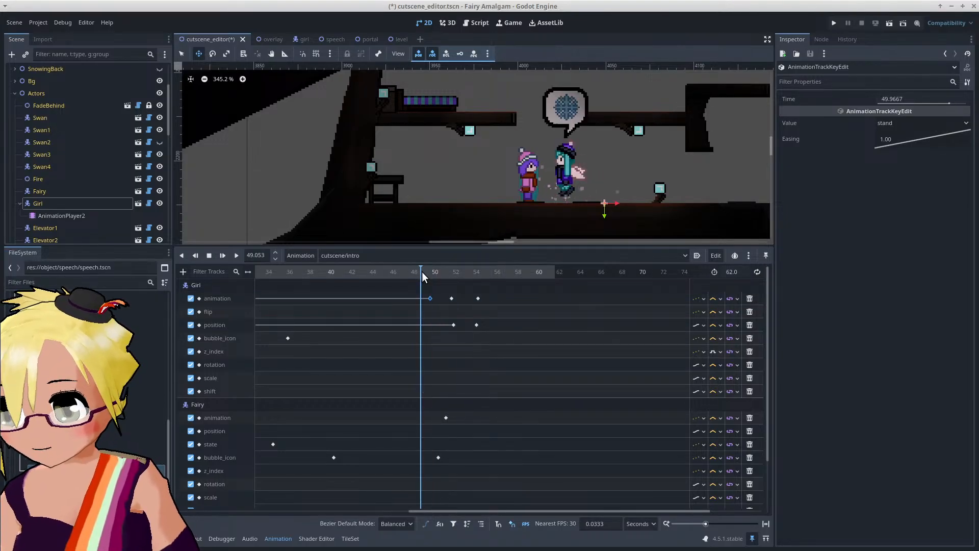
click(237, 255)
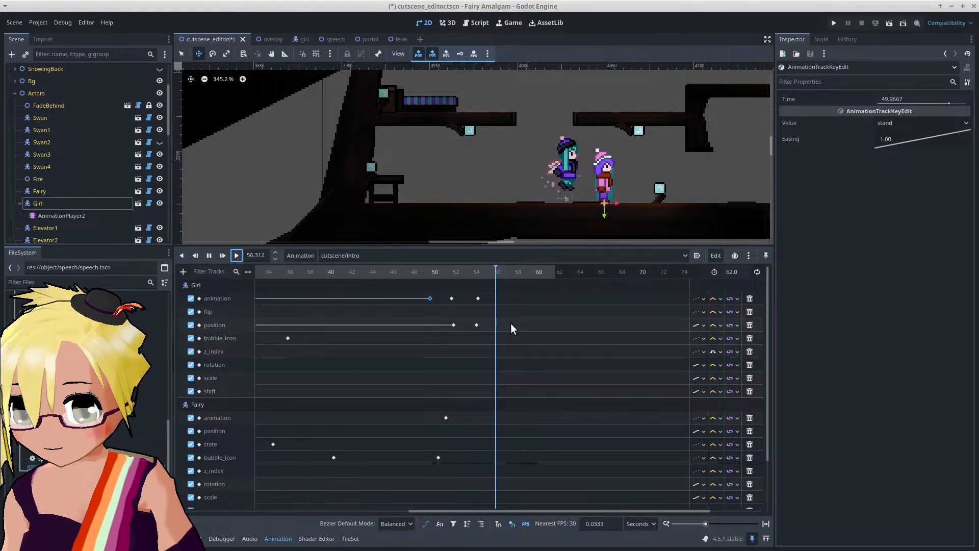
click(209, 255)
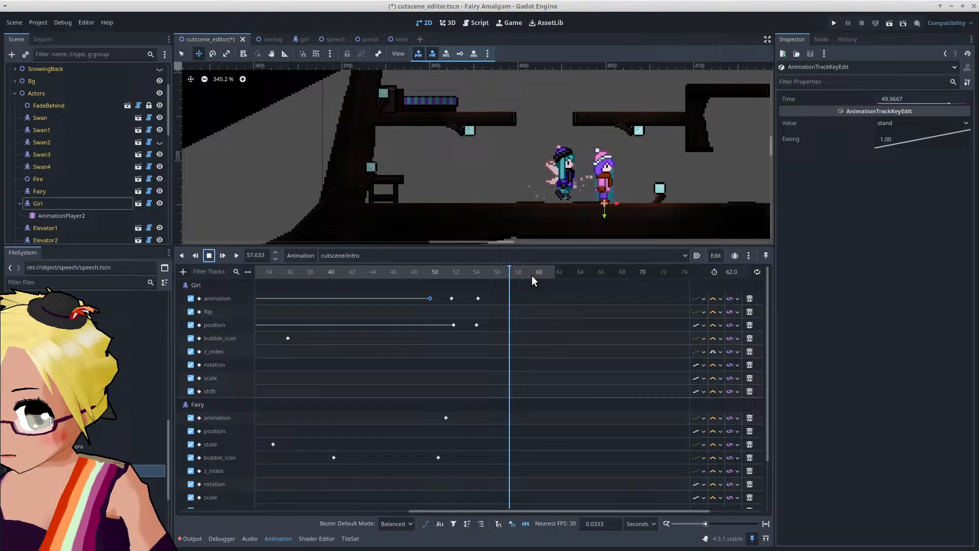
Step: Set the time of the Girl's final stand animation key to 54 s
click(477, 272)
click(475, 326)
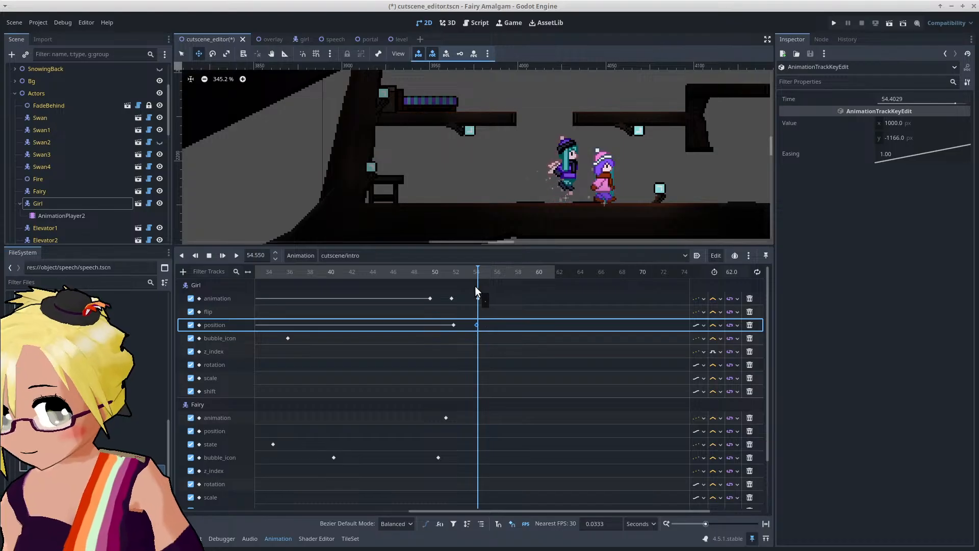
click(478, 298)
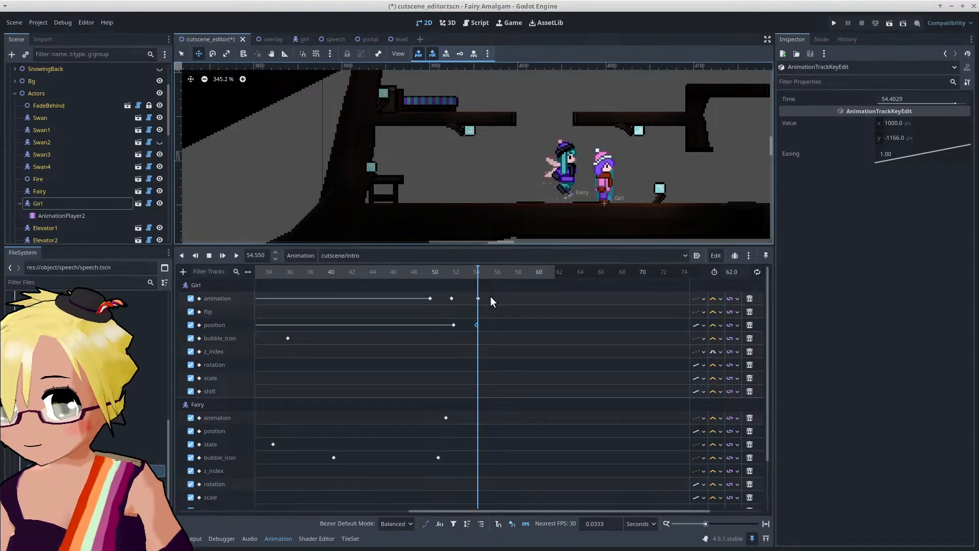
click(891, 98)
text(54)
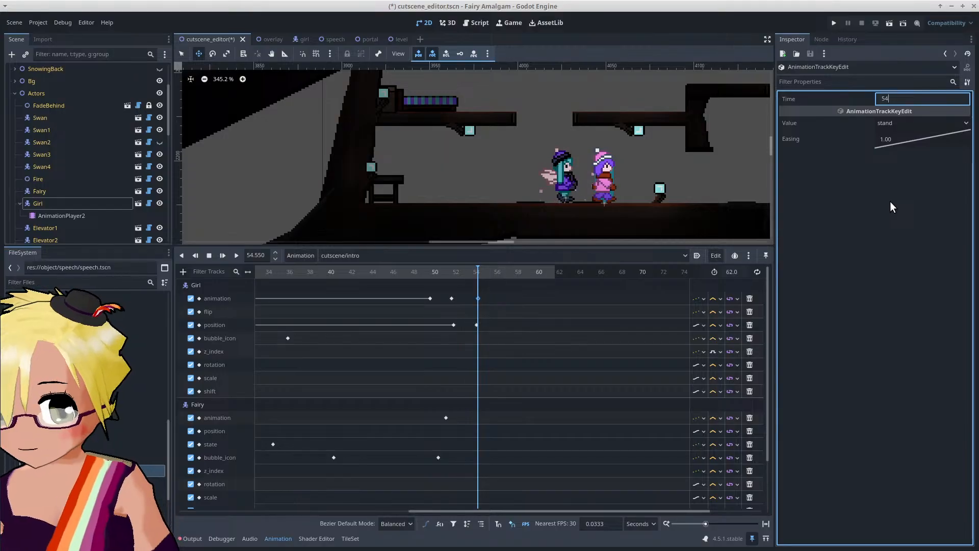
key(Return)
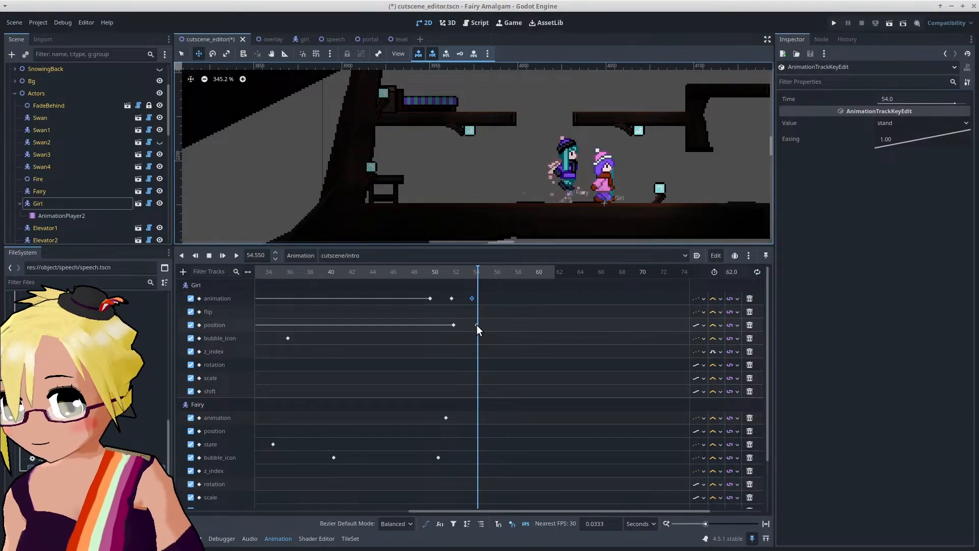
Step: Undo the last key time change and align the Girl's final stand key with her last position key at 54.4 s
key(ctrl+z)
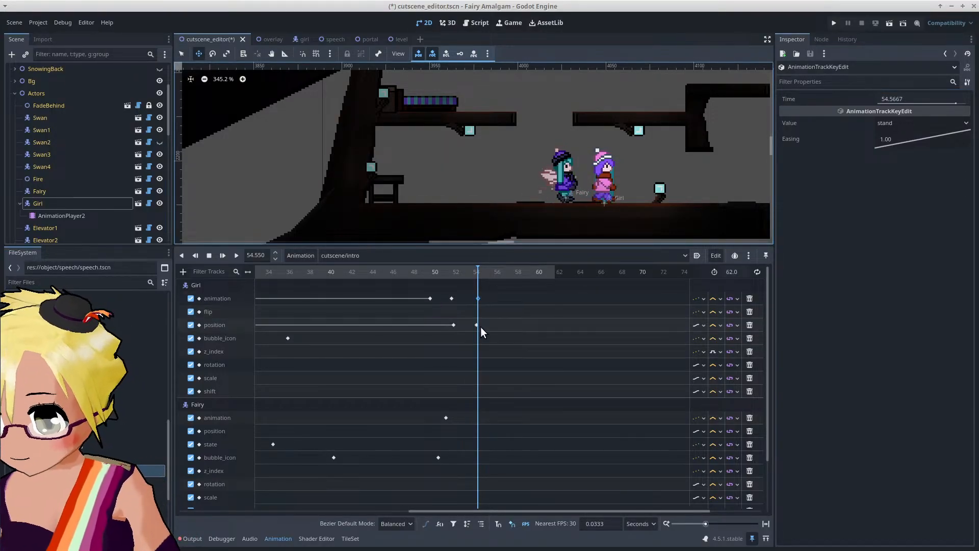
ctrl+scroll(485, 333, up, 3)
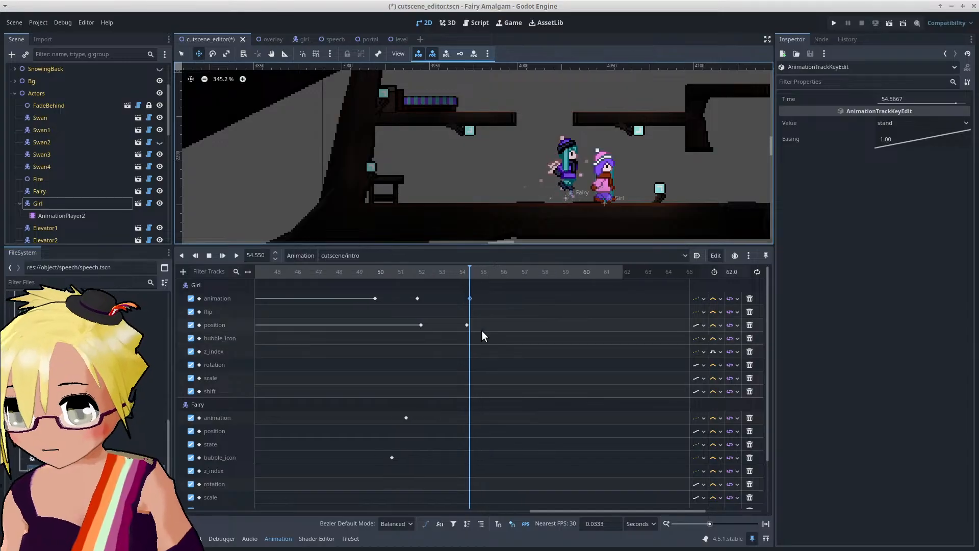
ctrl+scroll(481, 329, up, 2)
click(463, 324)
click(461, 299)
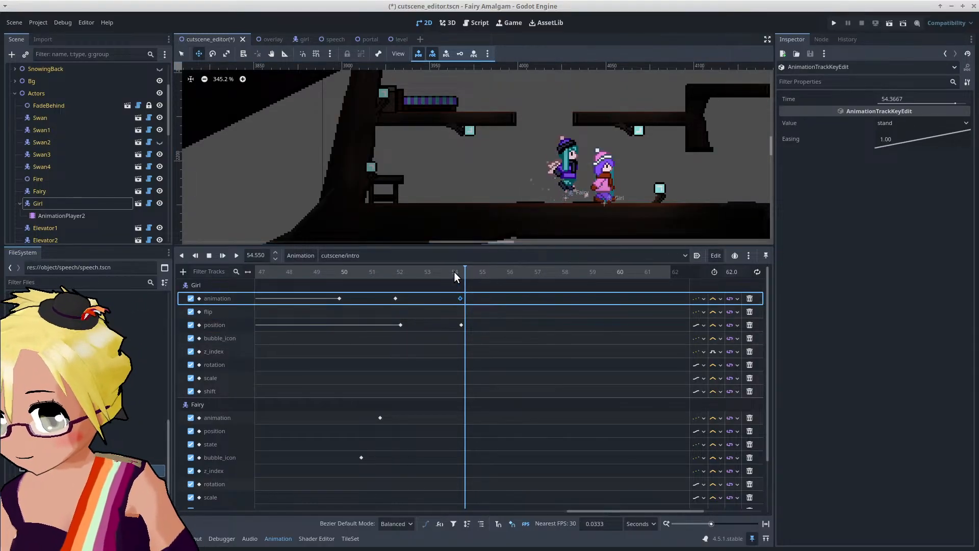
drag(455, 272, 460, 279)
click(461, 299)
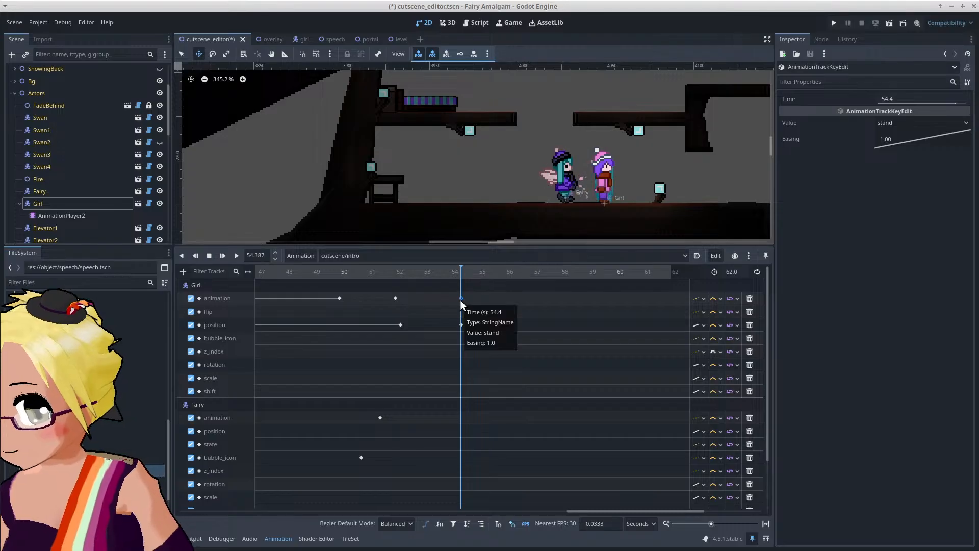
Step: Set the length of the cutscene/intro animation to 54.5 s
click(733, 271)
text(54)
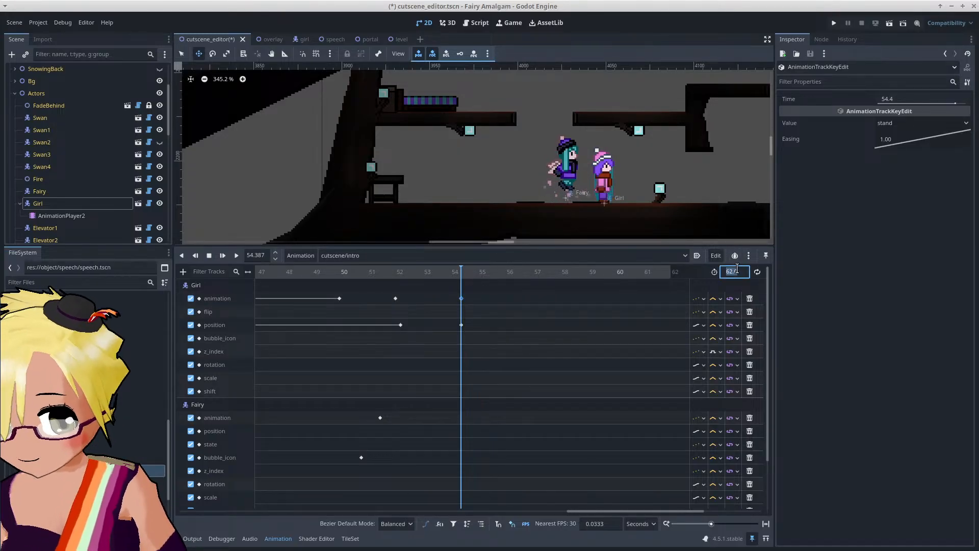
text(.5)
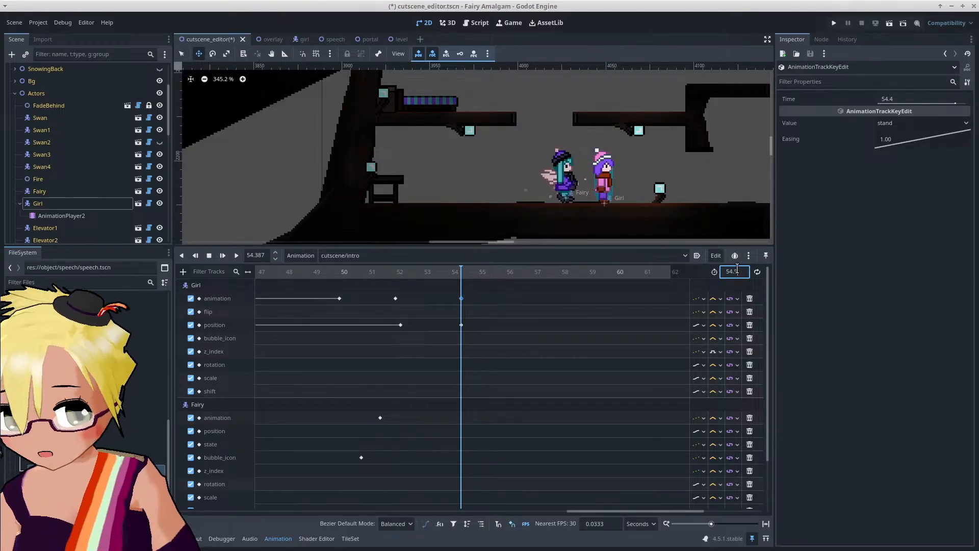
key(Return)
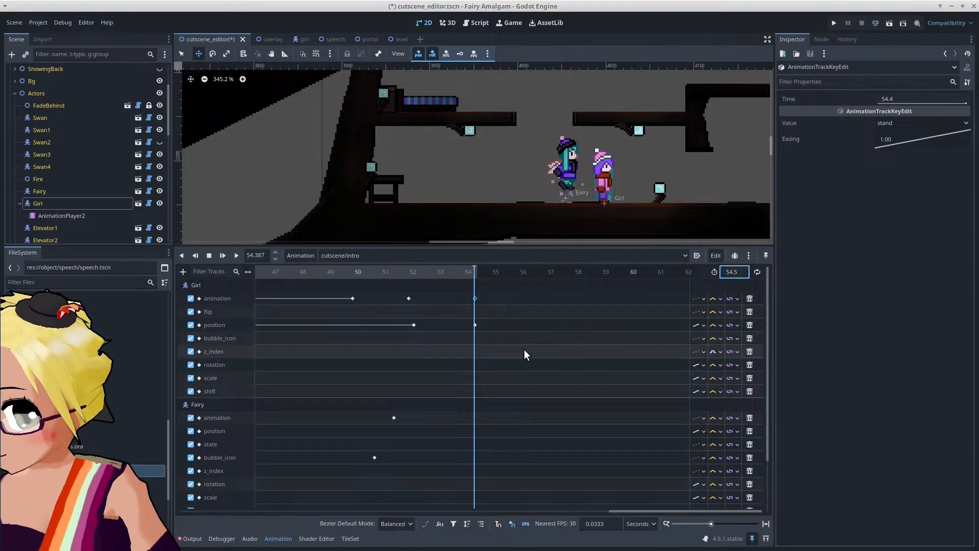
Step: Key the Fairy's State value as cutscene at 0 s in the intro animation
scroll(524, 349, down, 3)
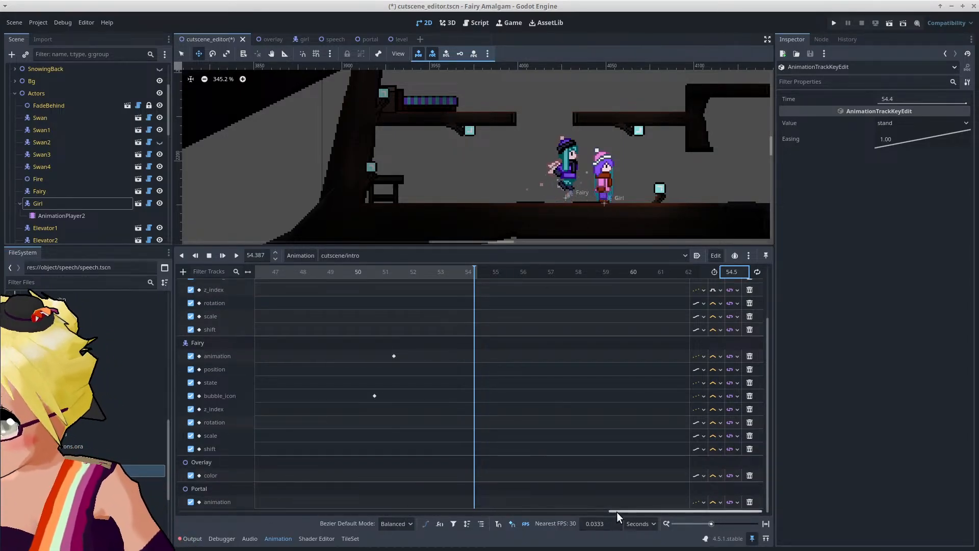
drag(616, 512, 169, 512)
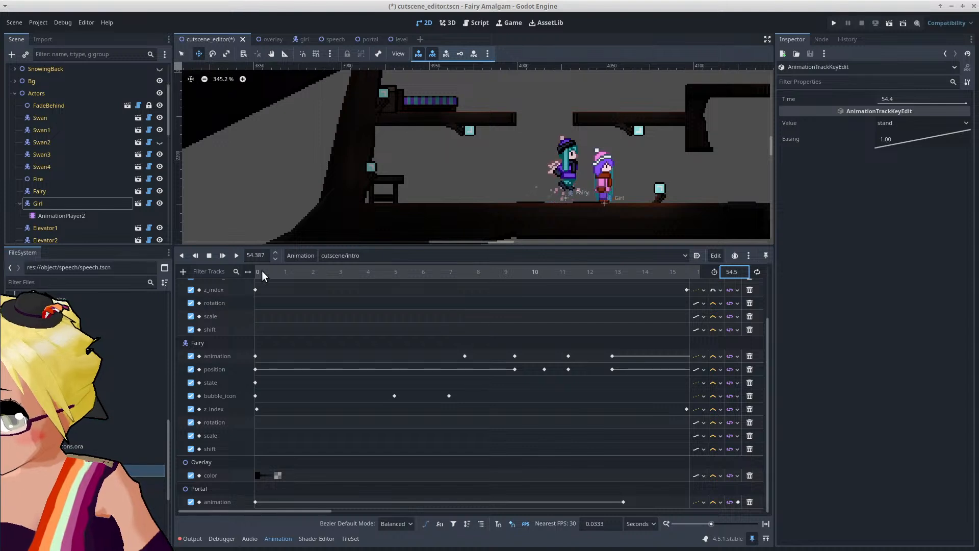
drag(261, 271, 235, 274)
click(51, 191)
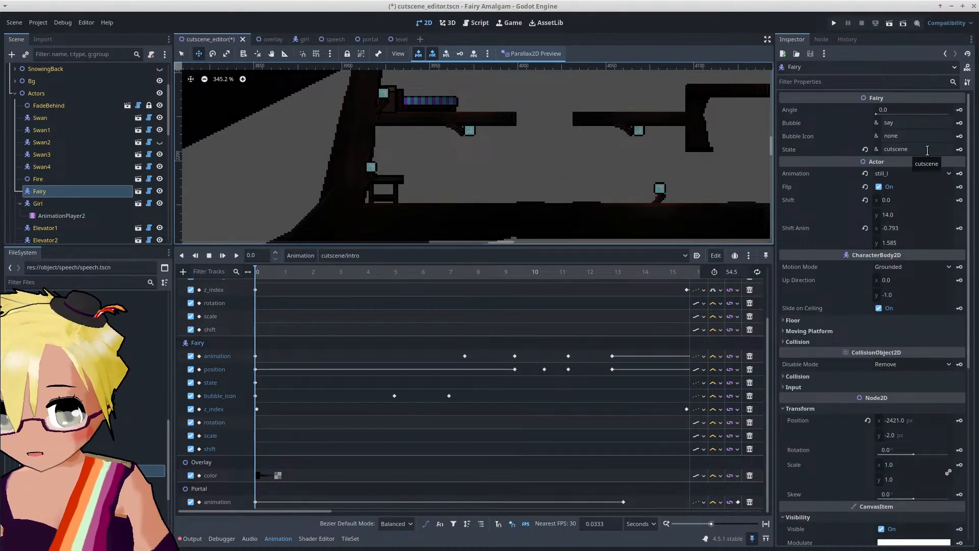
click(959, 149)
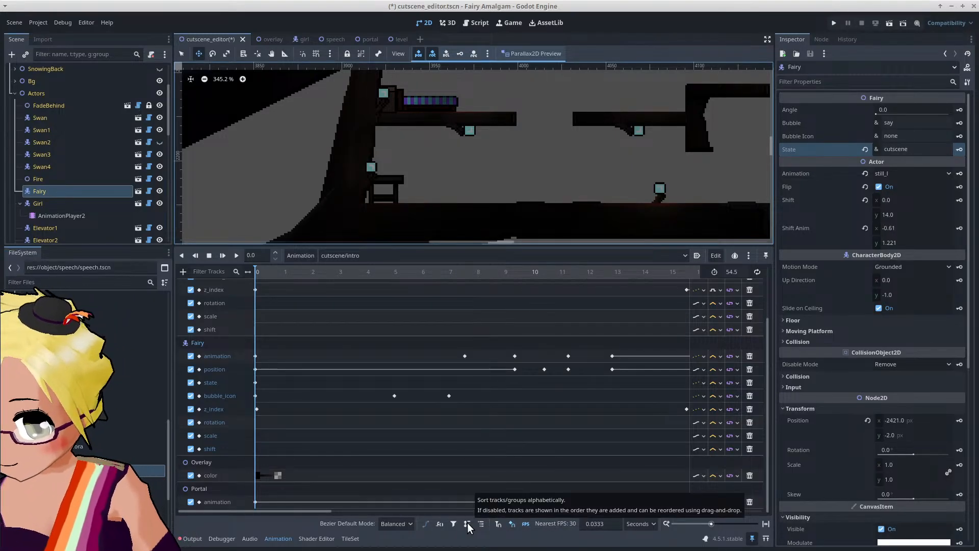
Step: Sort the animation tracks alphabetically and move the Fairy's first z_index key to 0 s
click(467, 523)
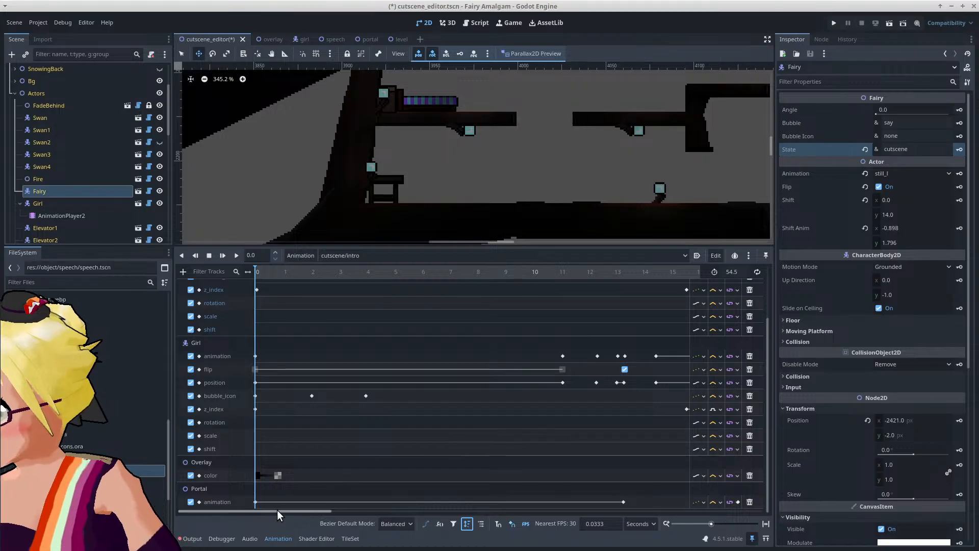
scroll(286, 350, up, 3)
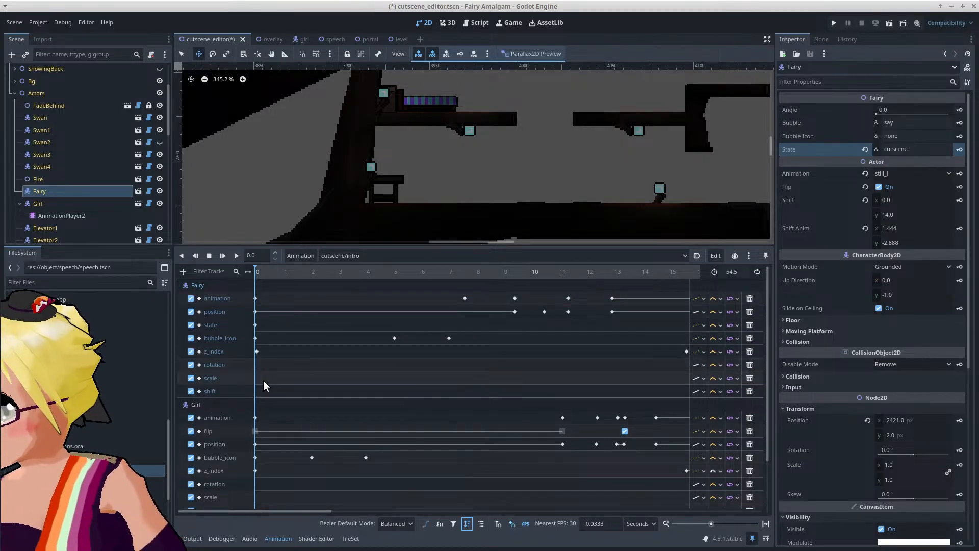
click(257, 352)
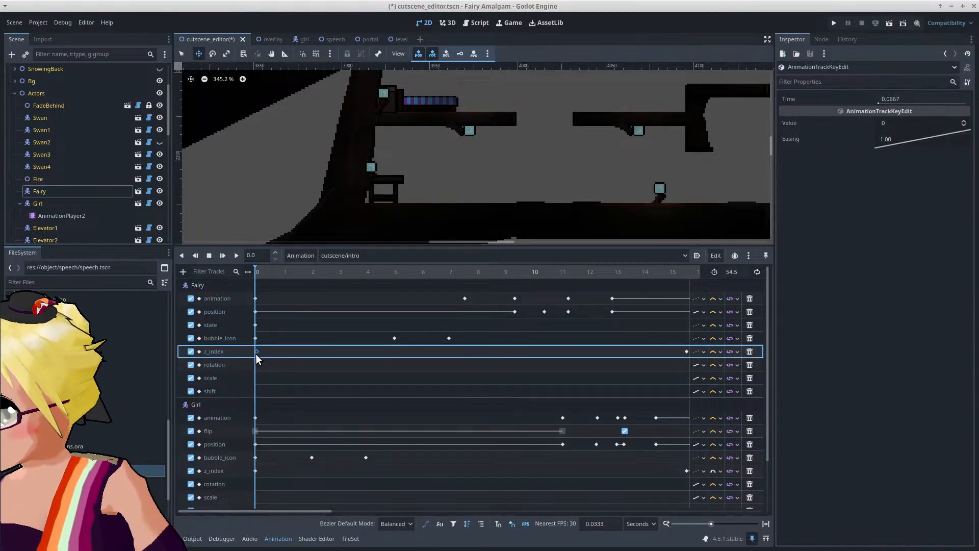
drag(254, 354, 255, 354)
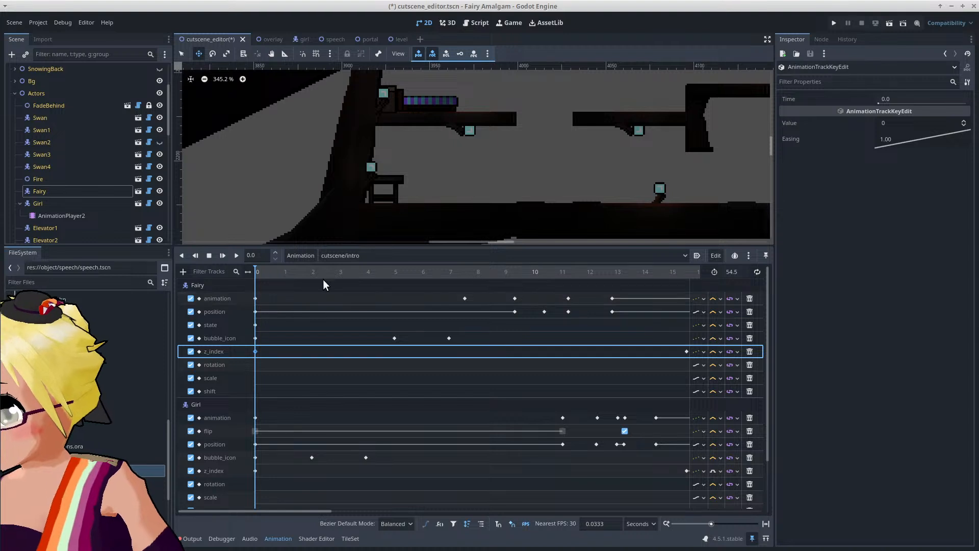
Step: Check the Fairy's state key at 0 s and move her follow state key to 54.4 s, in line with the Girl's final keys
click(256, 324)
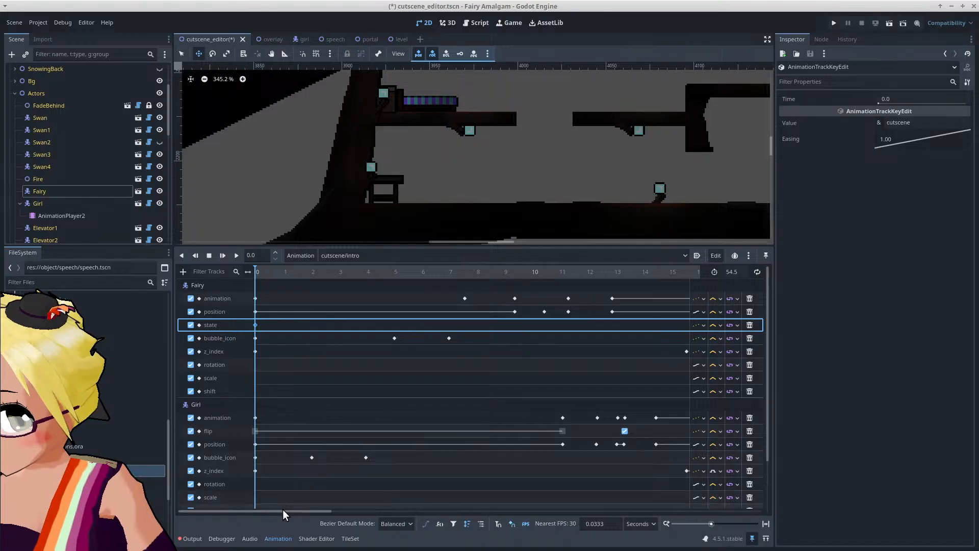
drag(283, 509, 604, 477)
ctrl+scroll(552, 391, down, 10)
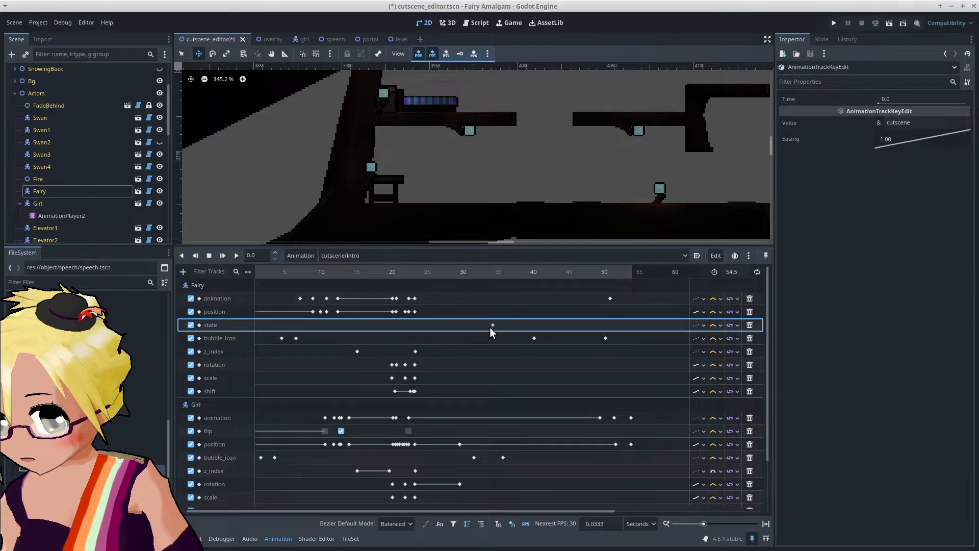
drag(490, 326, 632, 349)
click(644, 274)
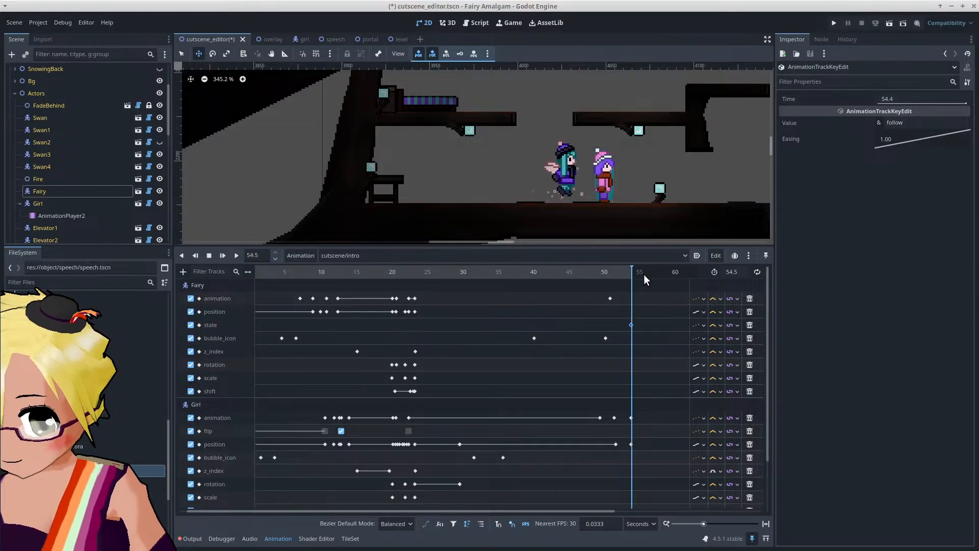
ctrl+scroll(632, 329, up, 4)
ctrl+scroll(632, 332, up, 5)
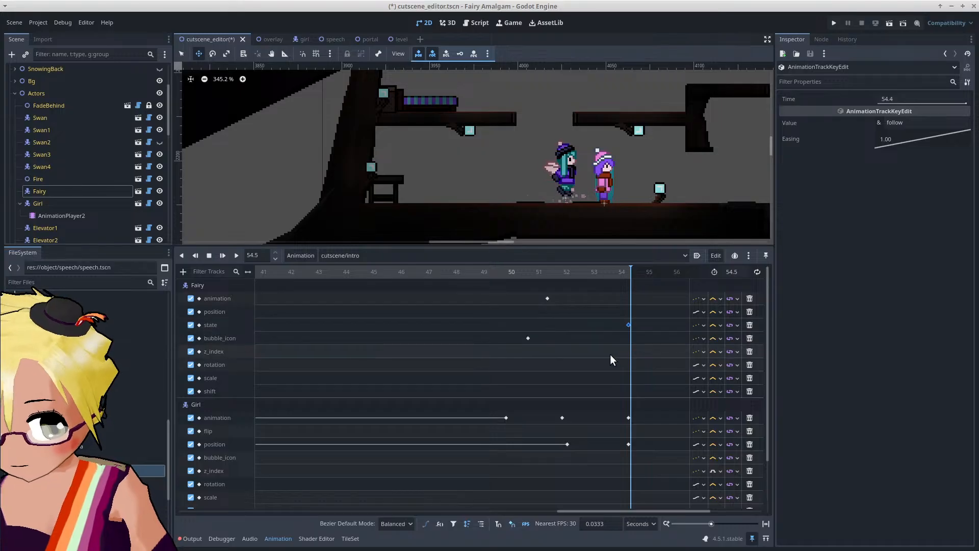
Step: Save the scene, run the project with a new game in slot 1 to test the intro, and close the game
key(ctrl+s)
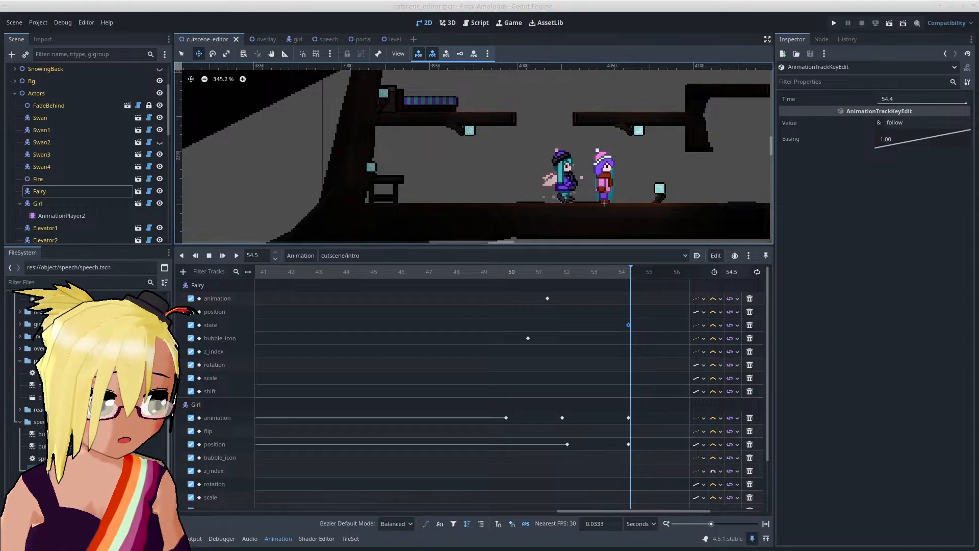
click(833, 23)
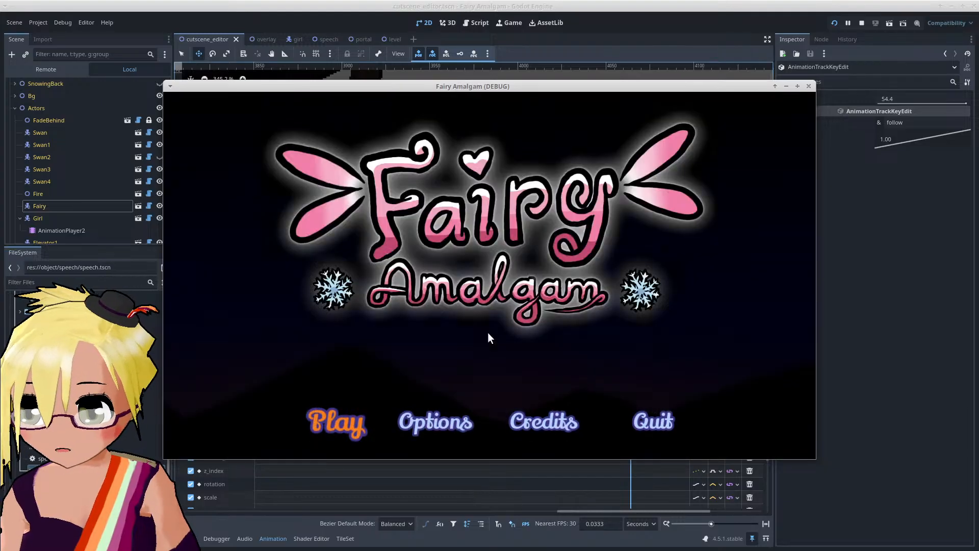
click(329, 420)
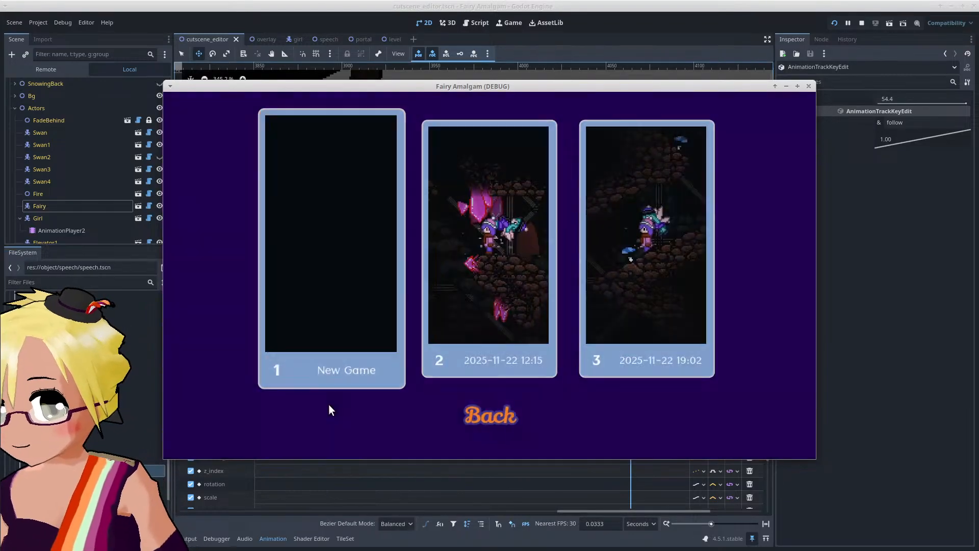
click(328, 286)
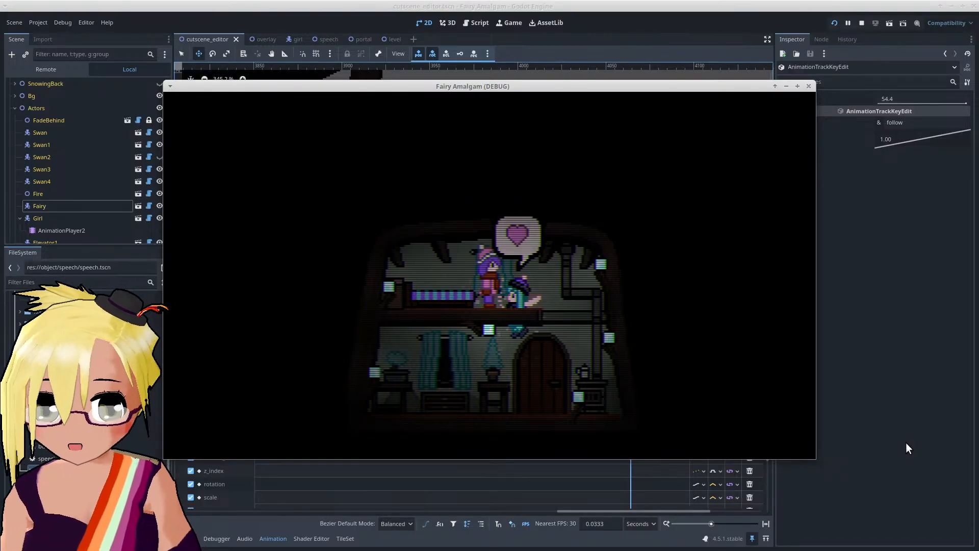
click(810, 86)
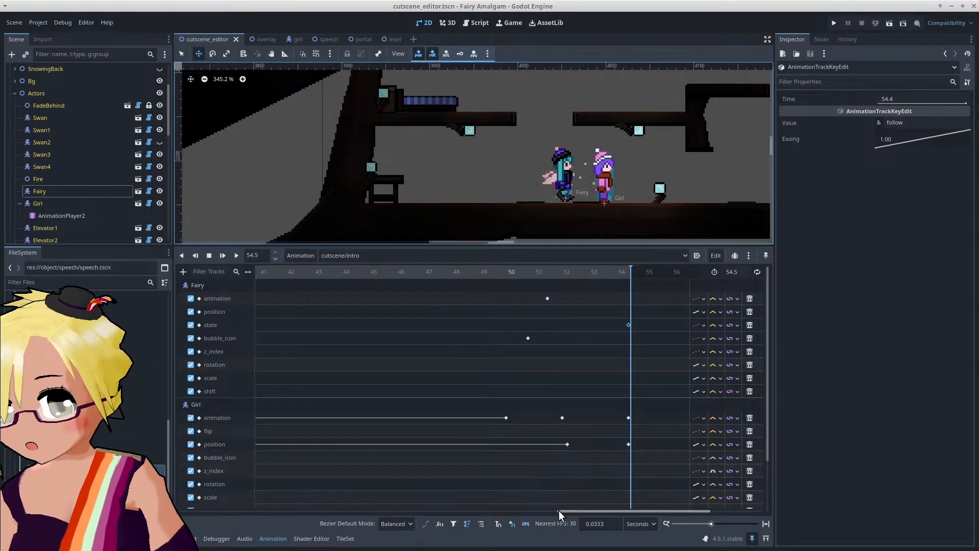
Step: Add a key to the Fairy's shift track at 0 s with its y value set to 0
drag(559, 511, 179, 509)
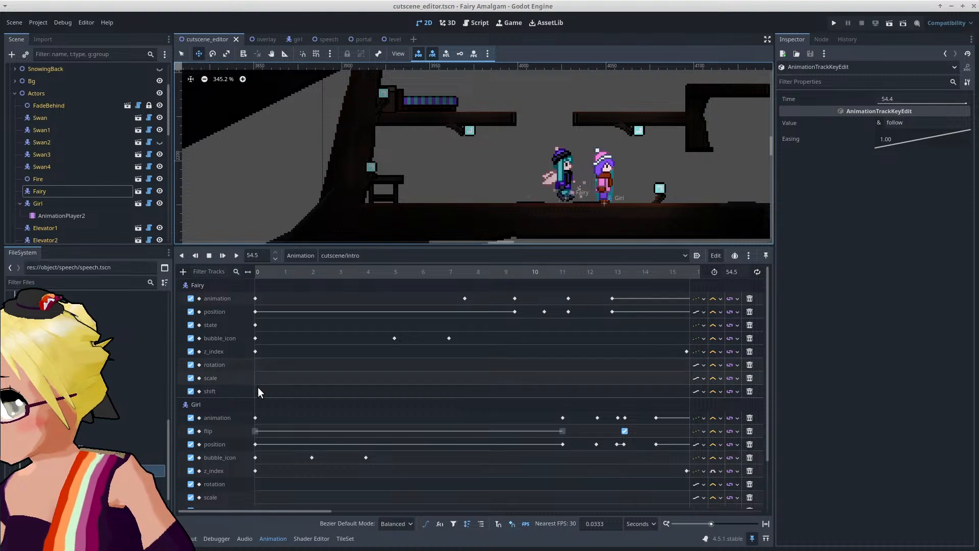
click(256, 272)
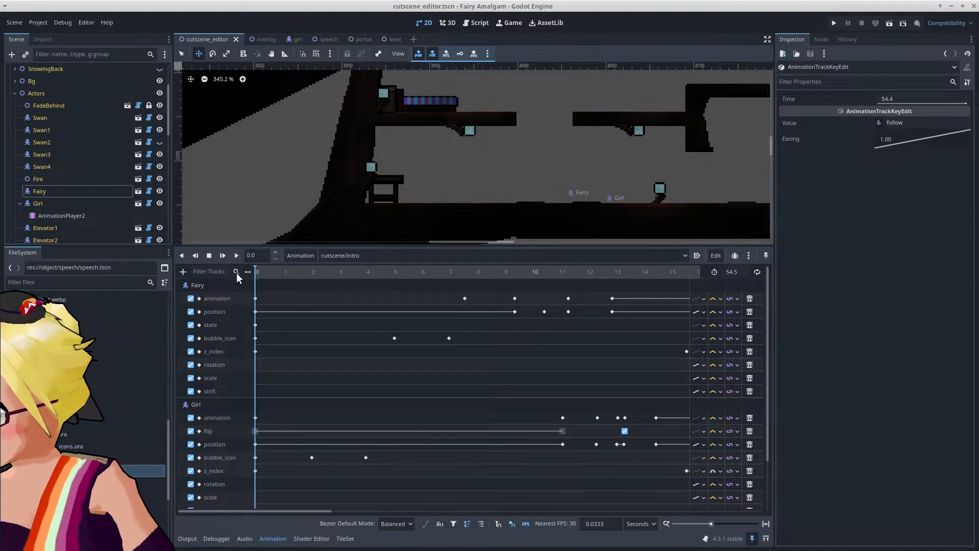
right_click(266, 393)
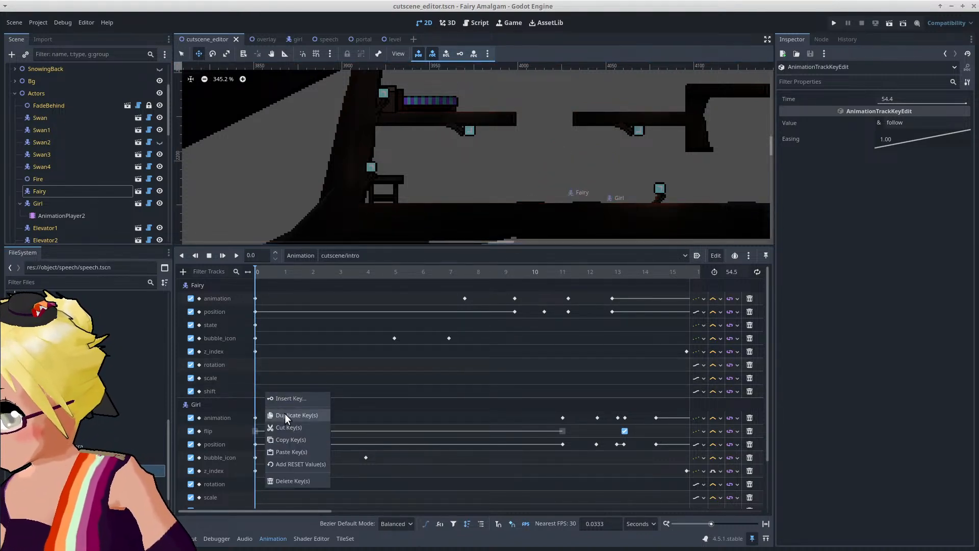
click(287, 398)
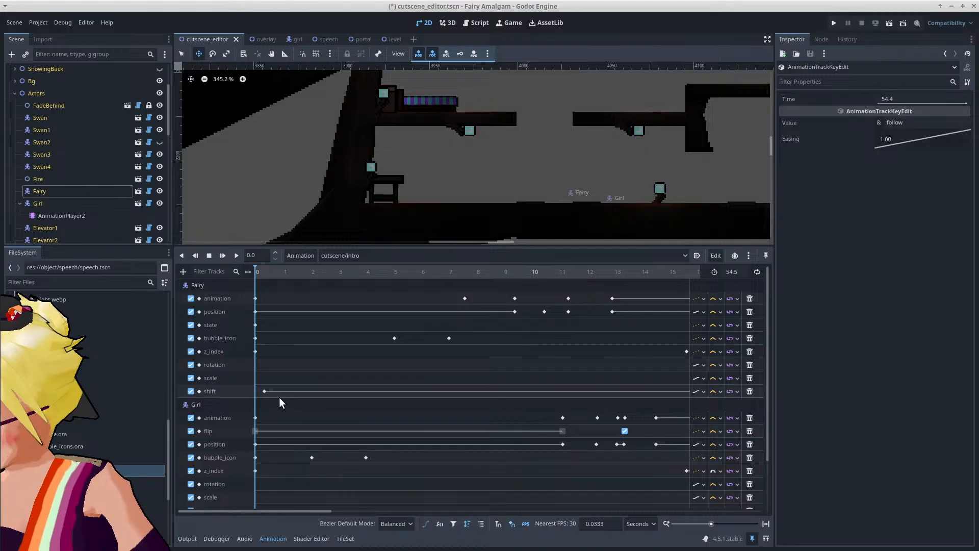
click(264, 392)
click(916, 137)
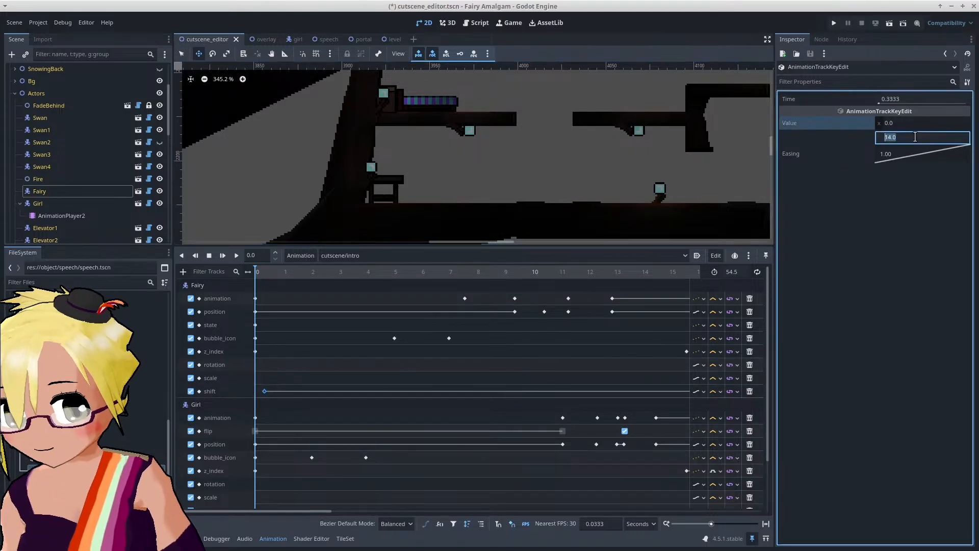
text(0)
key(Return)
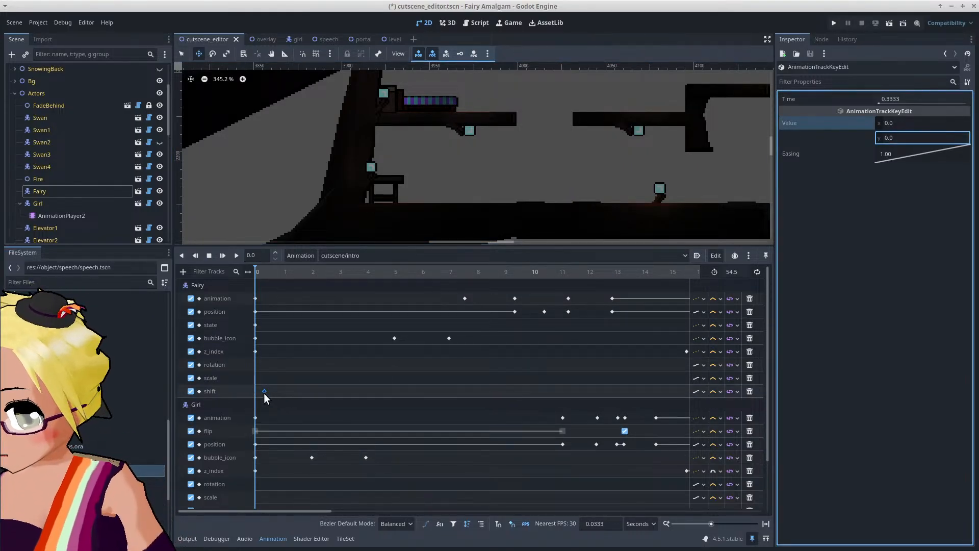
drag(265, 391, 256, 393)
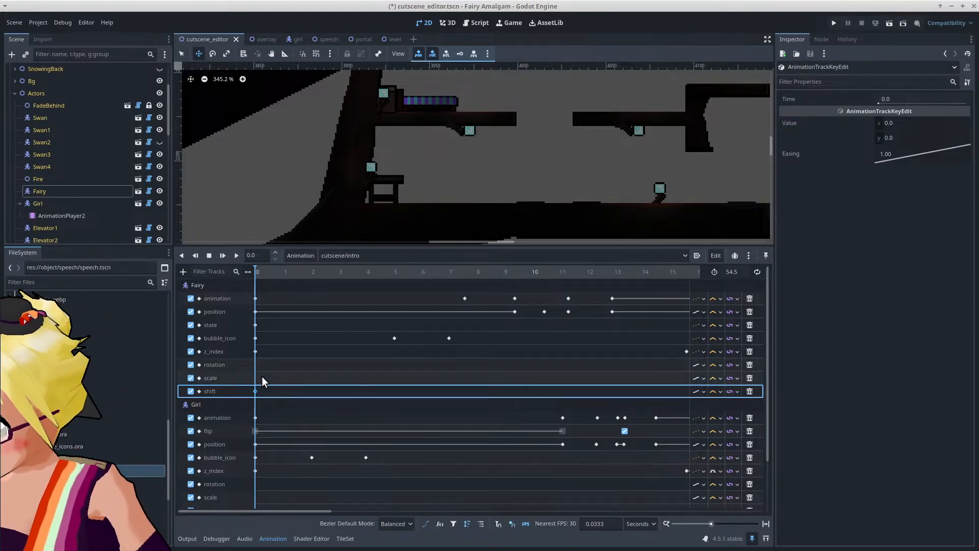
Step: Add keys at 0 s to the Fairy's scale track with value 1.0 and to her rotation track with value 0°
right_click(261, 376)
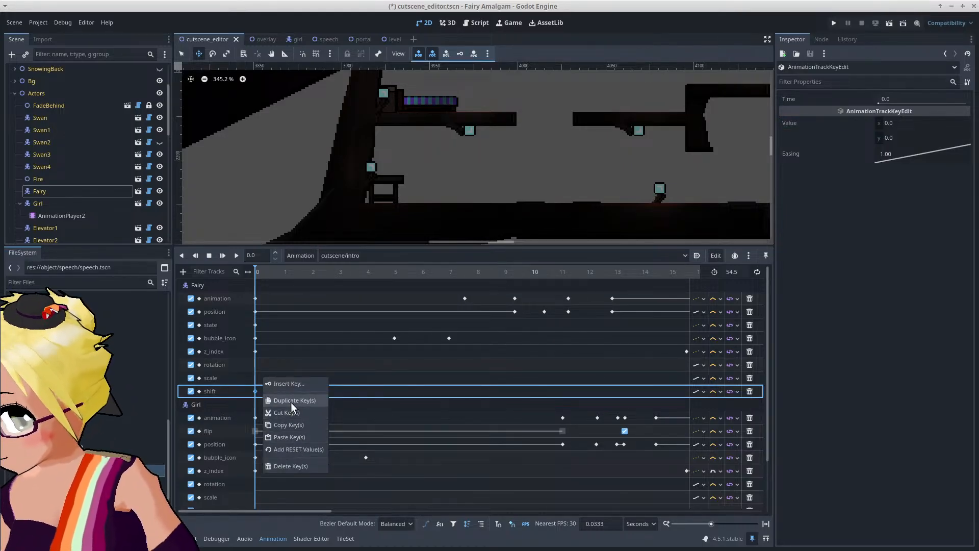
click(291, 401)
click(261, 377)
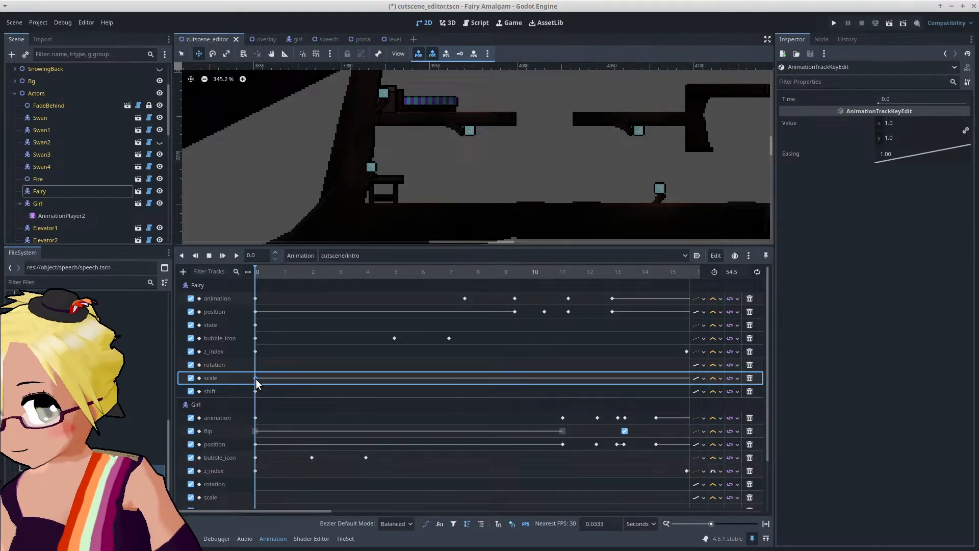
right_click(265, 369)
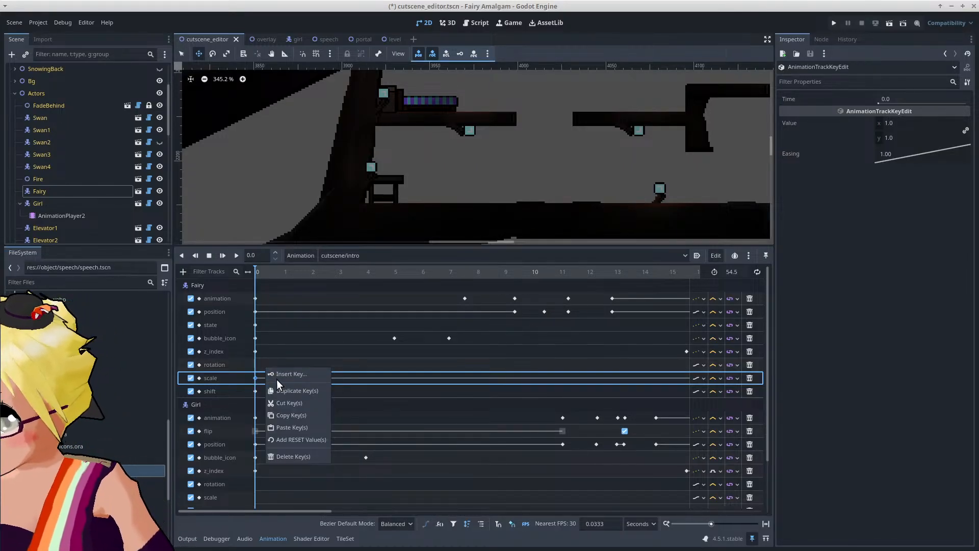
click(276, 378)
click(262, 363)
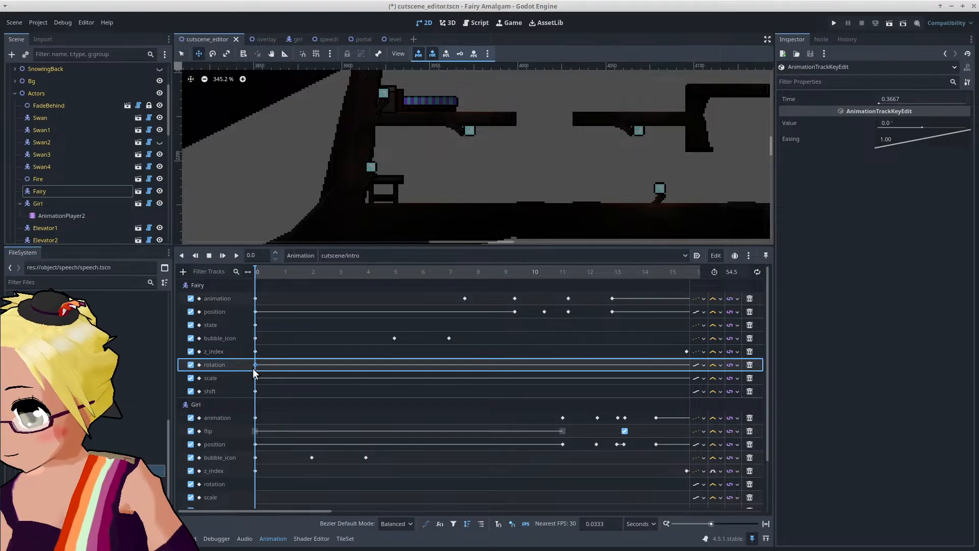
Step: Move the Fairy's rotation key to 0 s, and duplicate her starting shift key to 20.6 s, just before the next shift key
drag(252, 368, 255, 368)
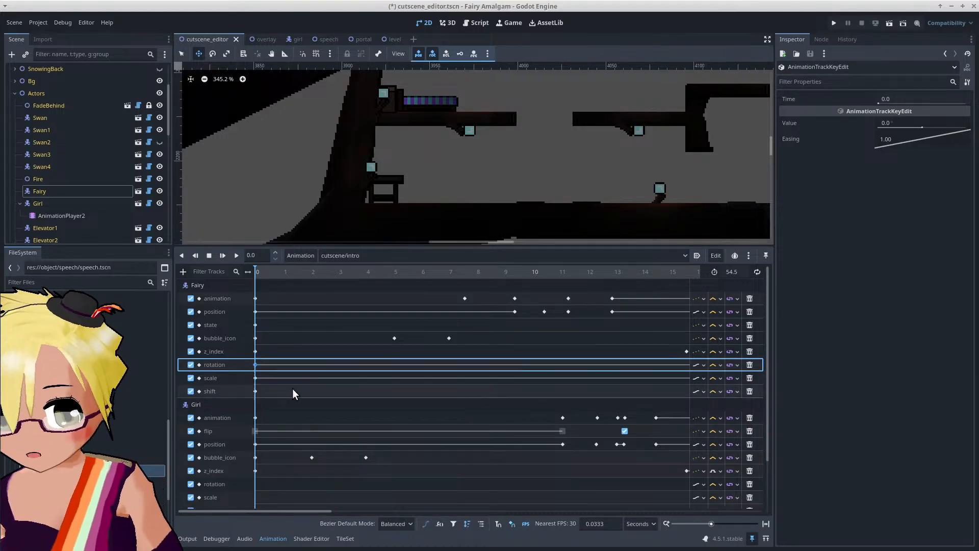
click(256, 391)
right_click(467, 392)
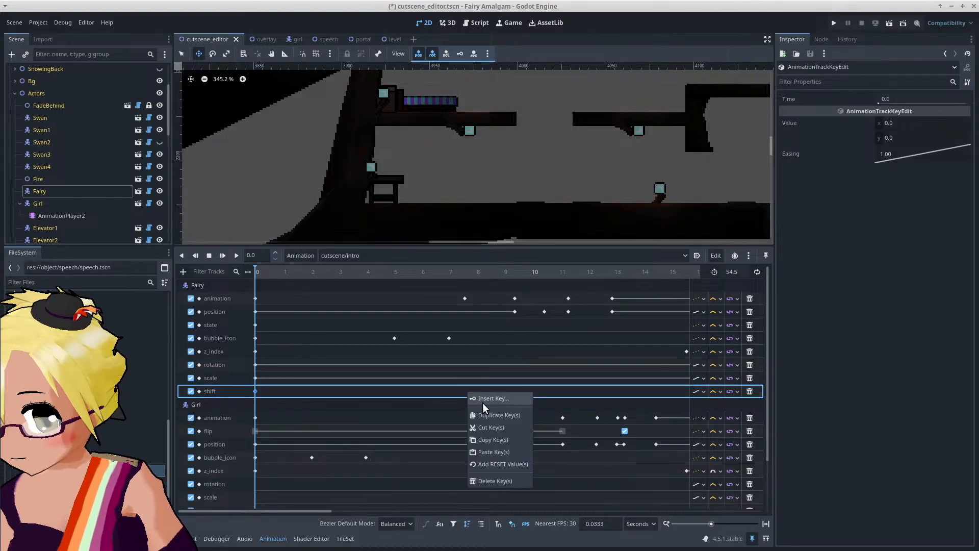
click(483, 412)
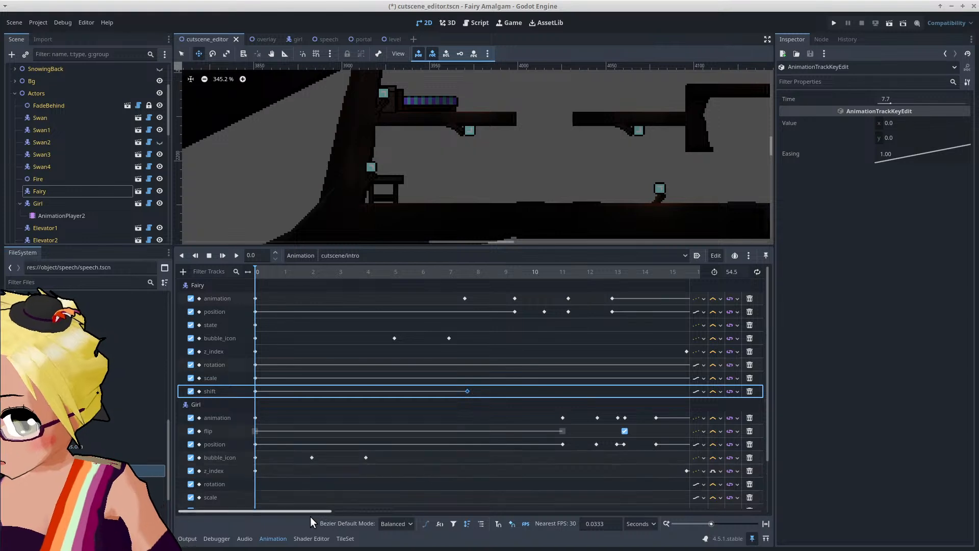
drag(313, 511, 386, 510)
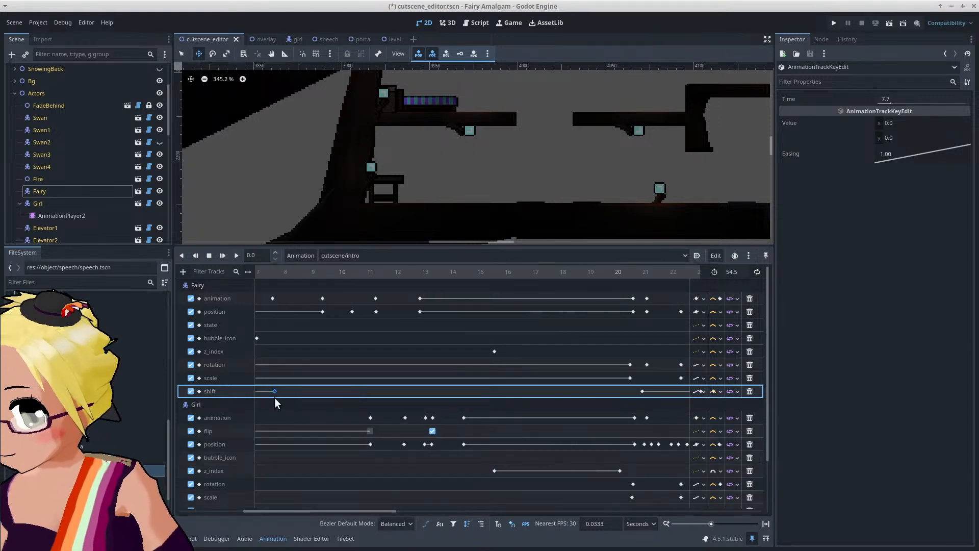
drag(278, 391, 631, 412)
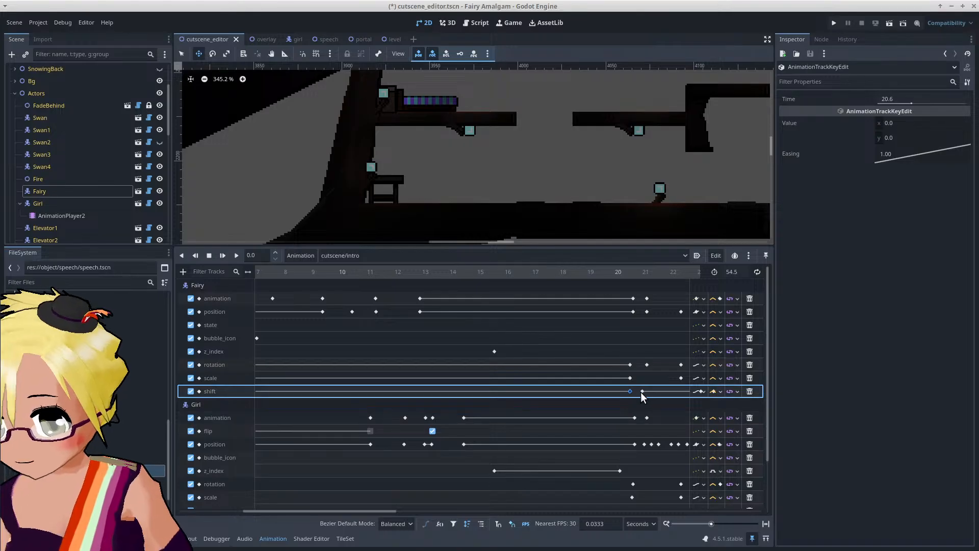
click(642, 392)
click(630, 391)
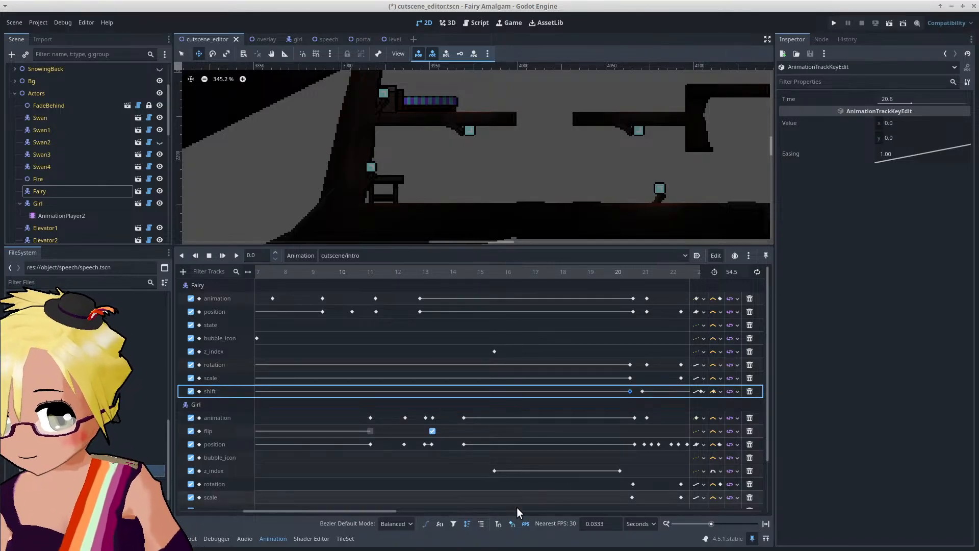
drag(381, 512, 243, 509)
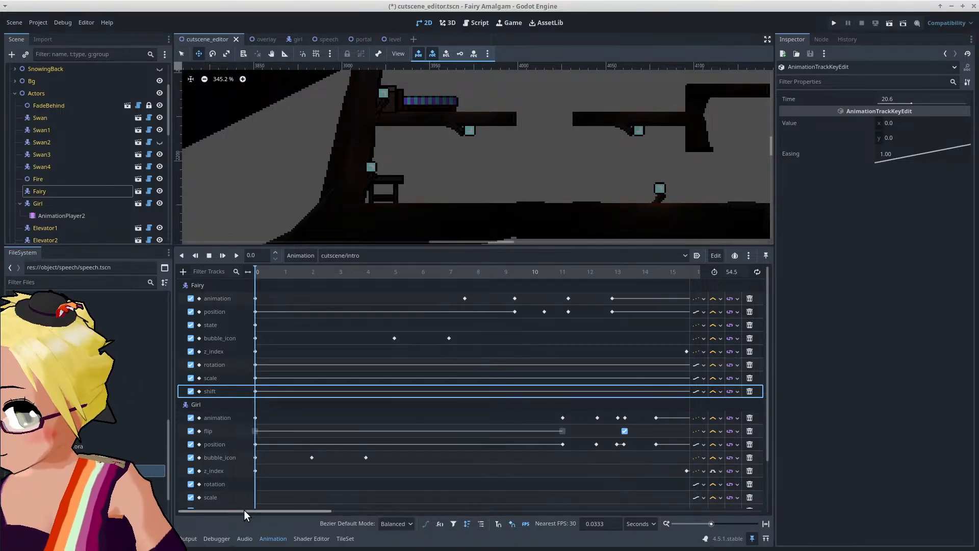
Step: Duplicate the Girl's first rotation, scale and shift keys, just after 20 s, and place the copies at 0 s
scroll(344, 435, down, 4)
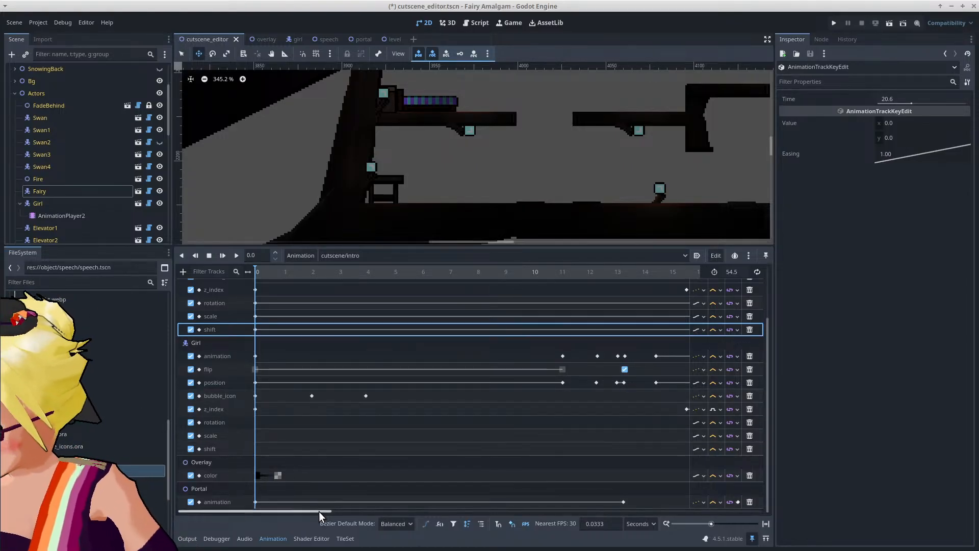
drag(319, 511, 435, 509)
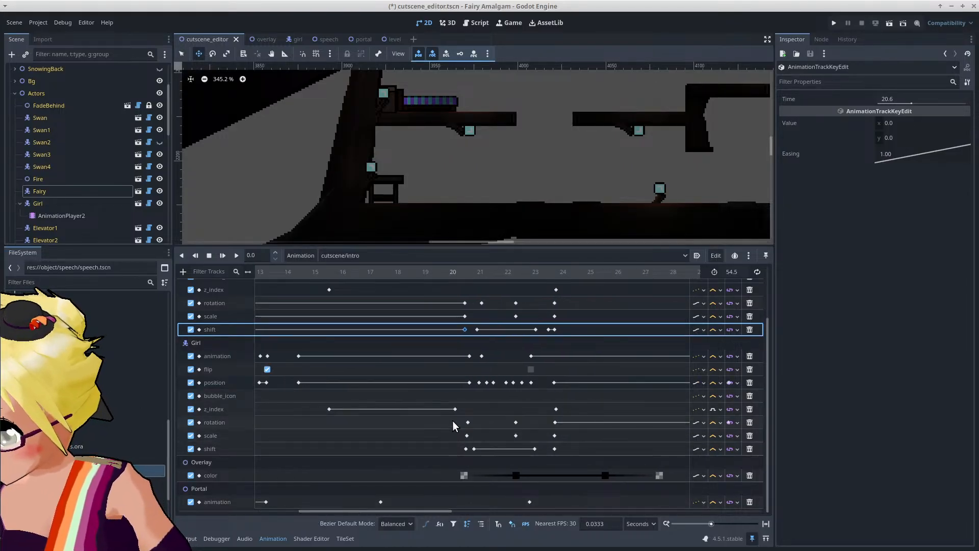
drag(452, 420, 468, 452)
right_click(360, 424)
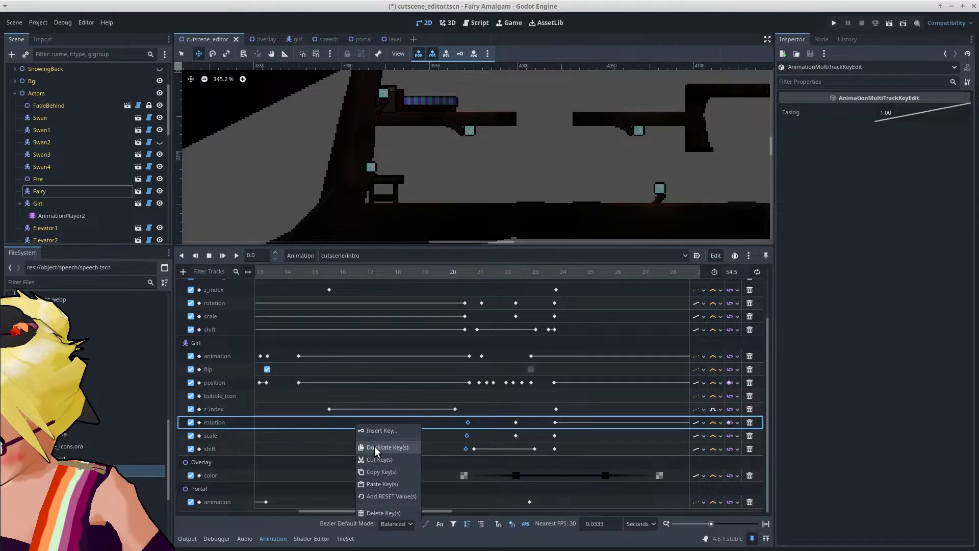
click(375, 445)
drag(352, 511, 227, 509)
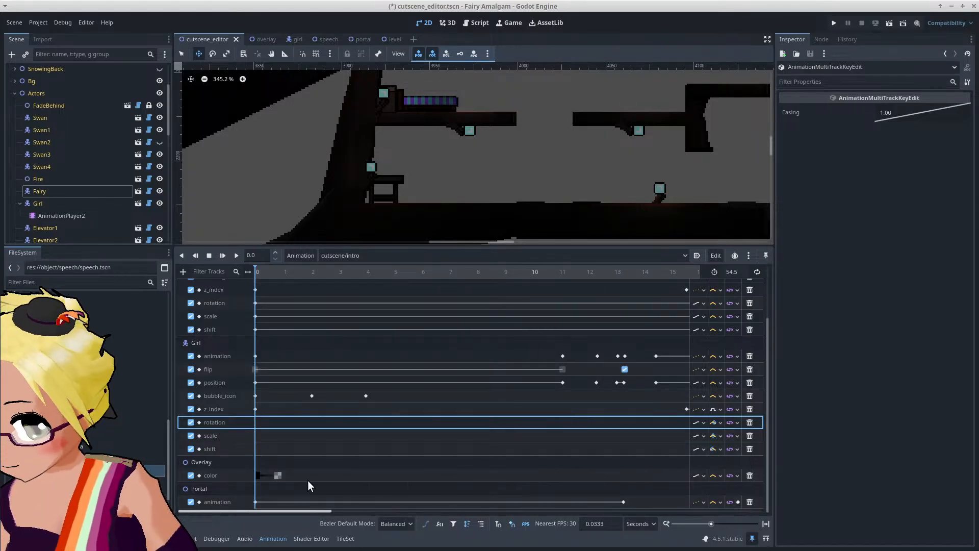
scroll(370, 511, down, 1)
drag(514, 450, 262, 448)
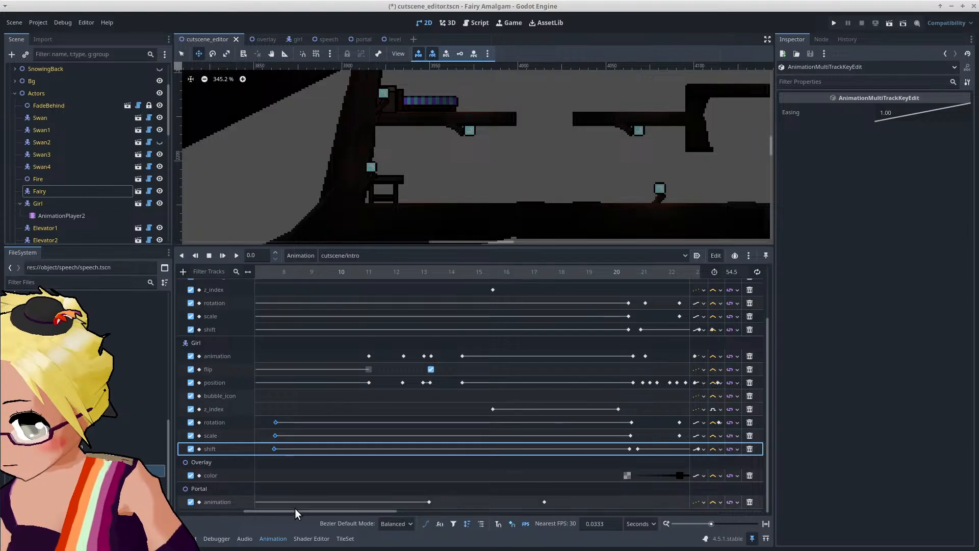
drag(295, 510, 215, 511)
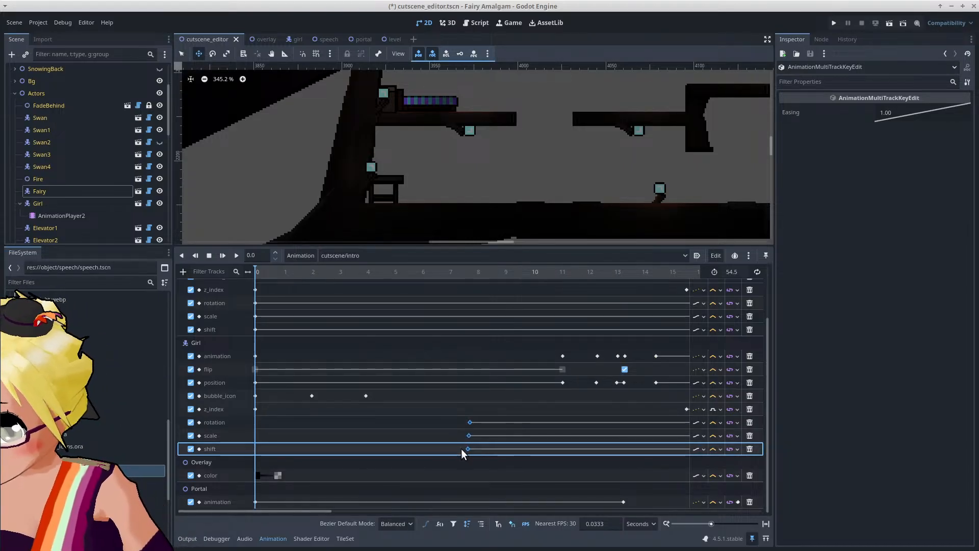
drag(465, 449, 255, 449)
Step: Preview the opening of the intro animation from its start, stop playback and save the scene
click(264, 422)
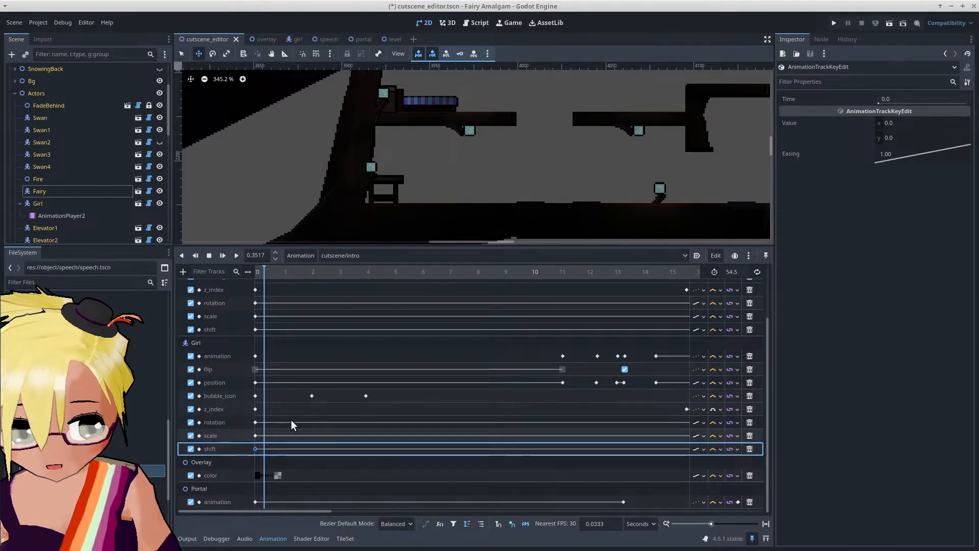
click(257, 271)
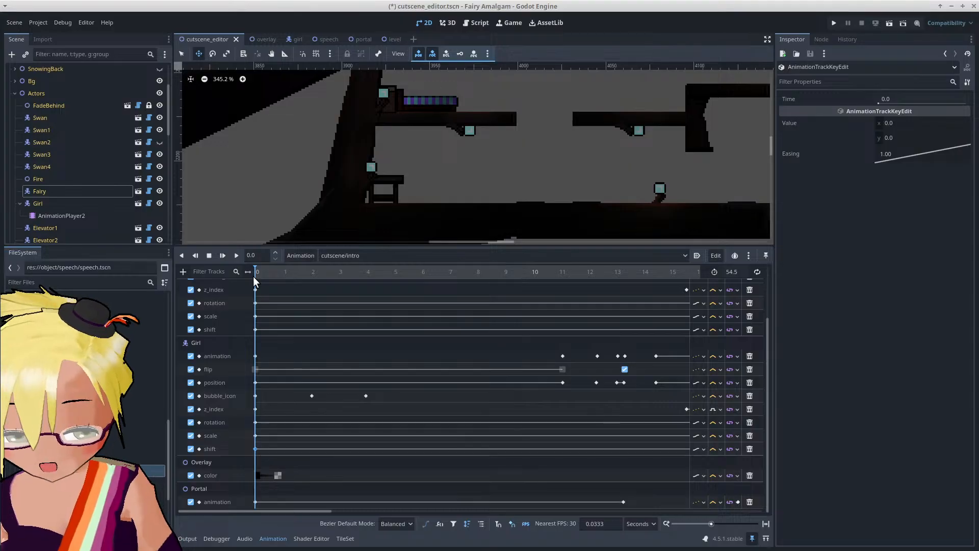
mouse_move(253, 276)
mouse_down()
mouse_move(356, 289)
mouse_move(237, 288)
mouse_move(260, 290)
mouse_up()
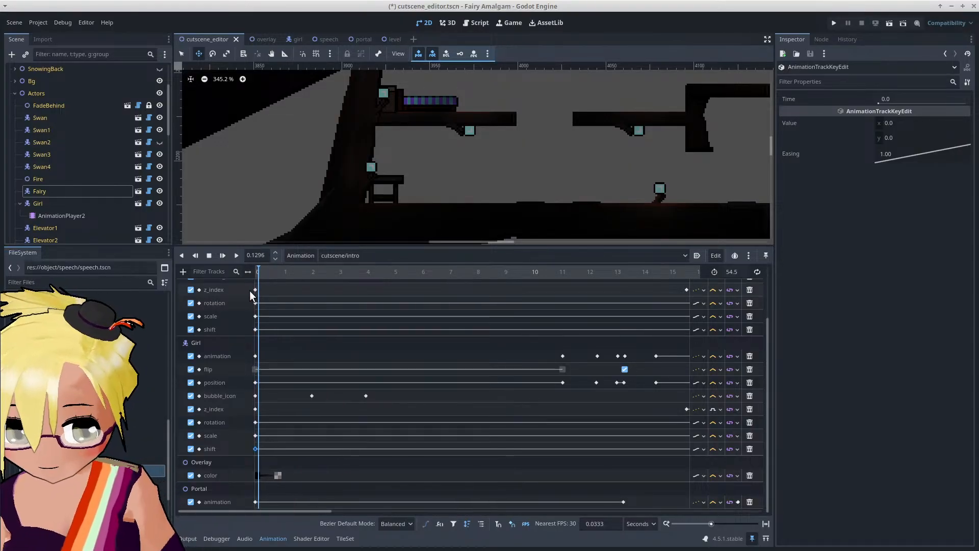
click(235, 255)
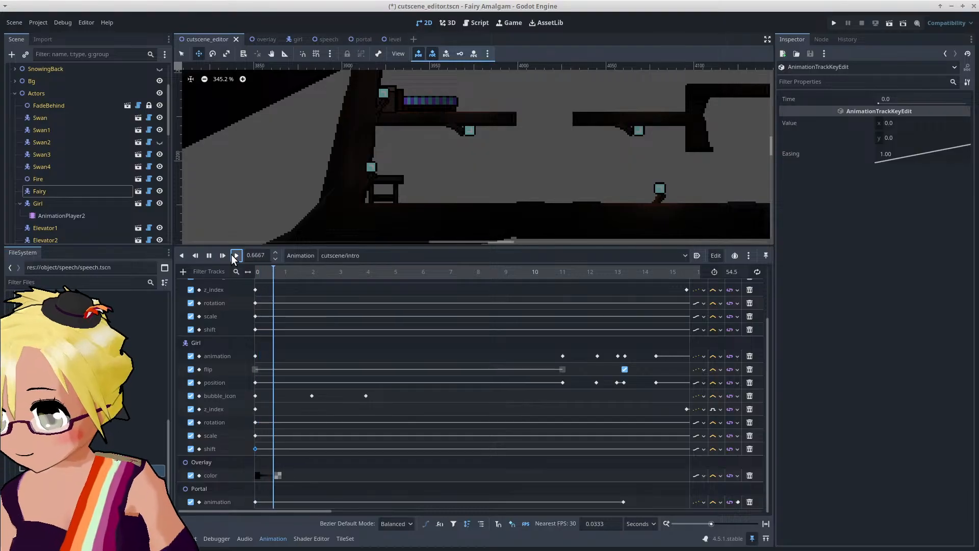
click(207, 255)
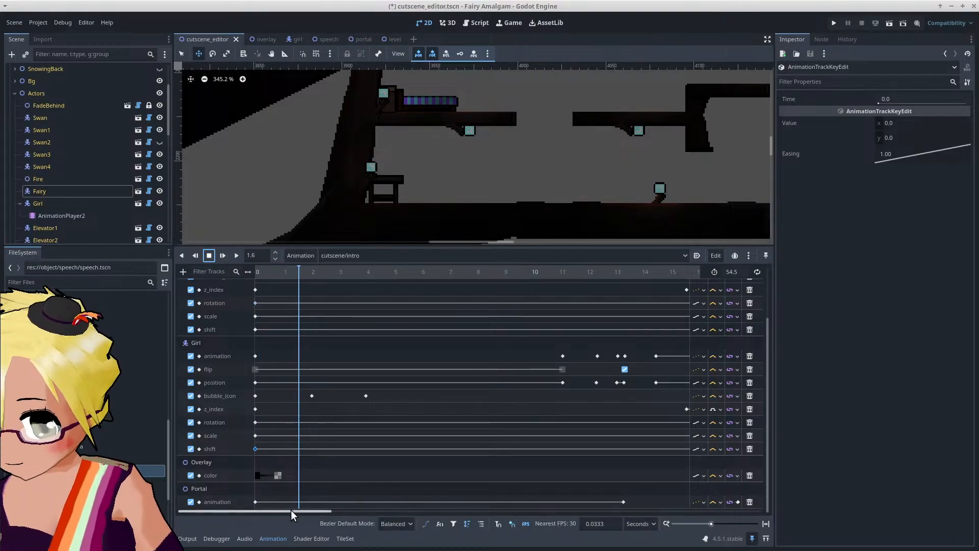
mouse_move(291, 509)
mouse_down()
mouse_move(539, 507)
mouse_move(280, 508)
mouse_up()
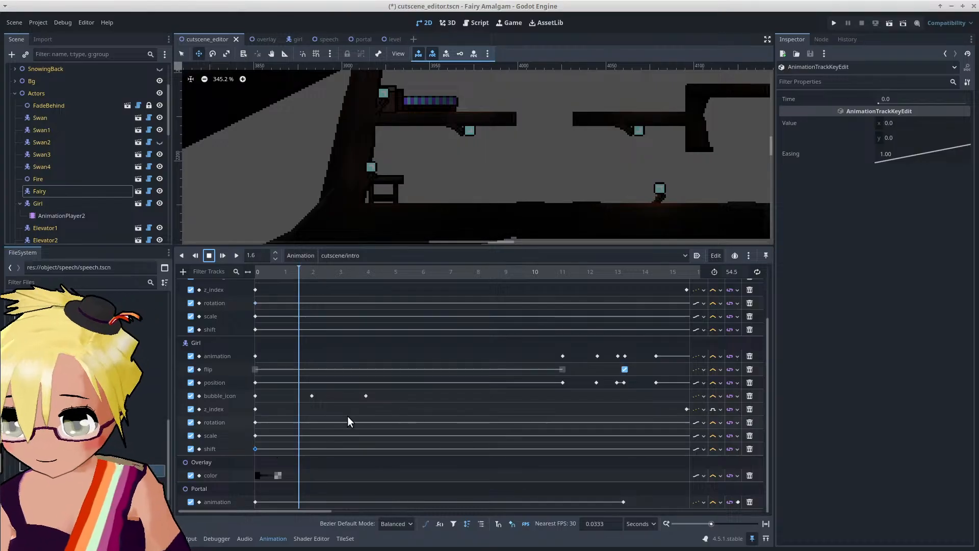
key(ctrl+s)
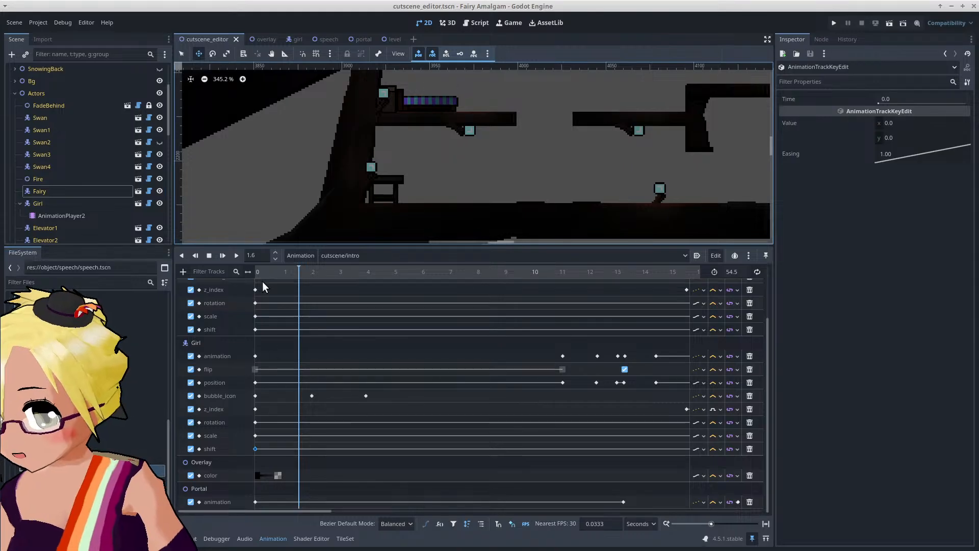
Step: Scrub through the first seconds of the intro timeline and return the playhead to 0 s
drag(258, 273, 249, 272)
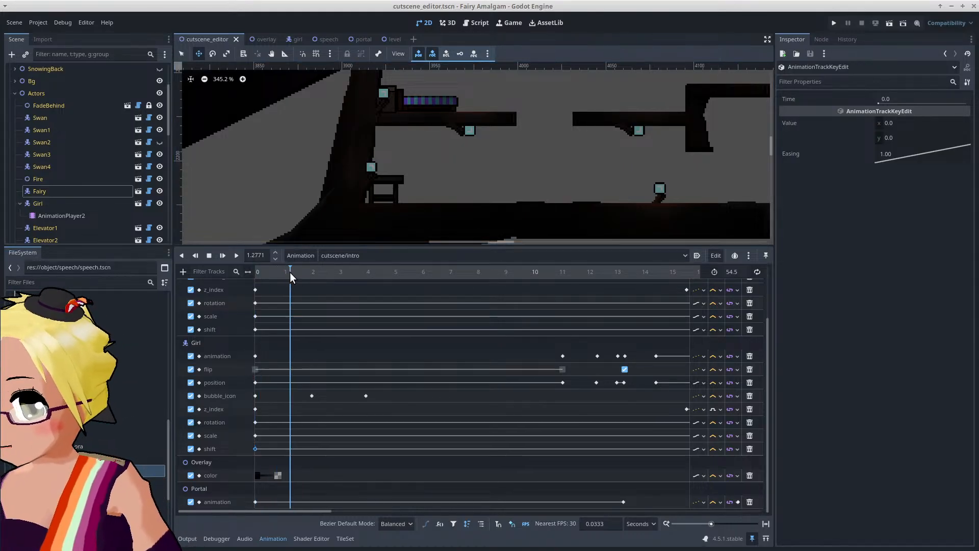
drag(246, 277, 375, 294)
click(258, 301)
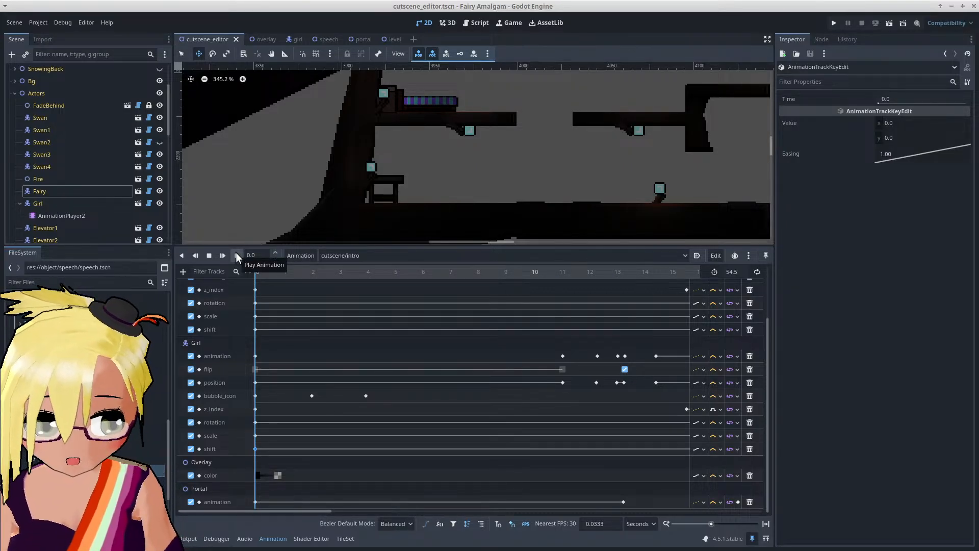
drag(262, 510, 210, 482)
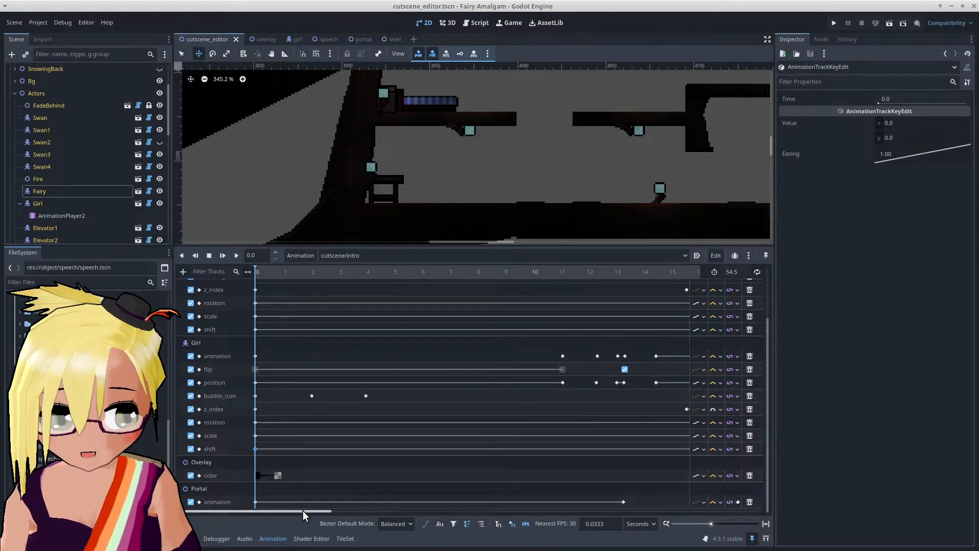
drag(298, 512, 248, 513)
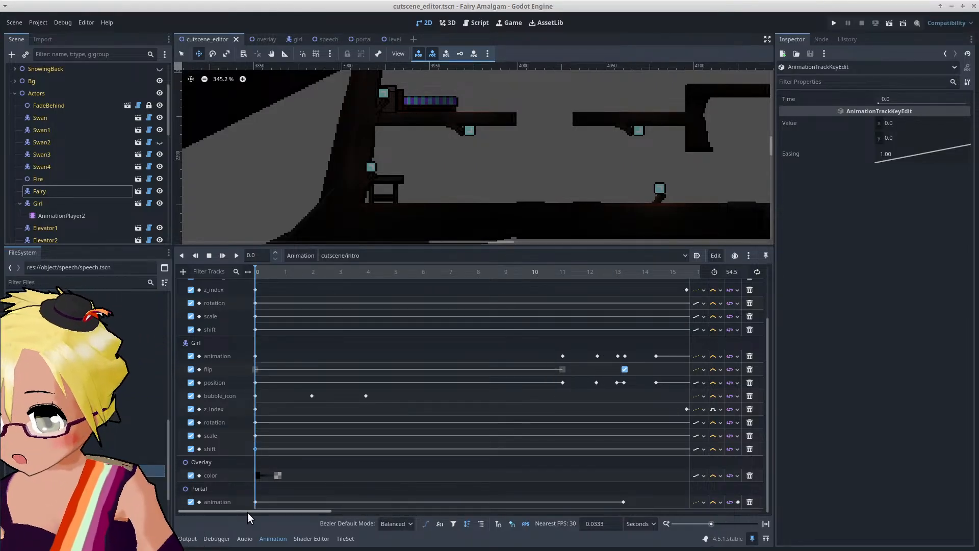
drag(281, 512, 214, 494)
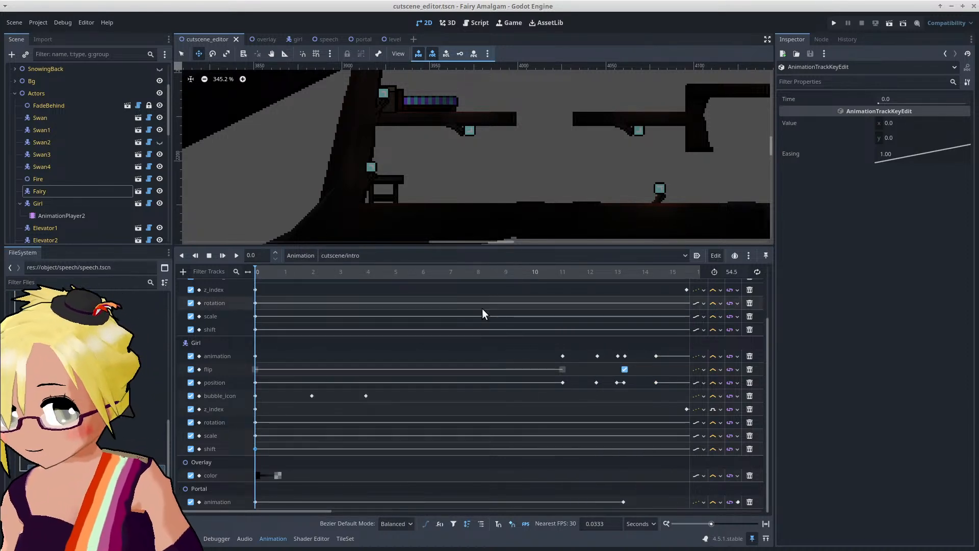
Step: Run the project, start save slot 1 to test the intro in-game, and close the game
click(836, 23)
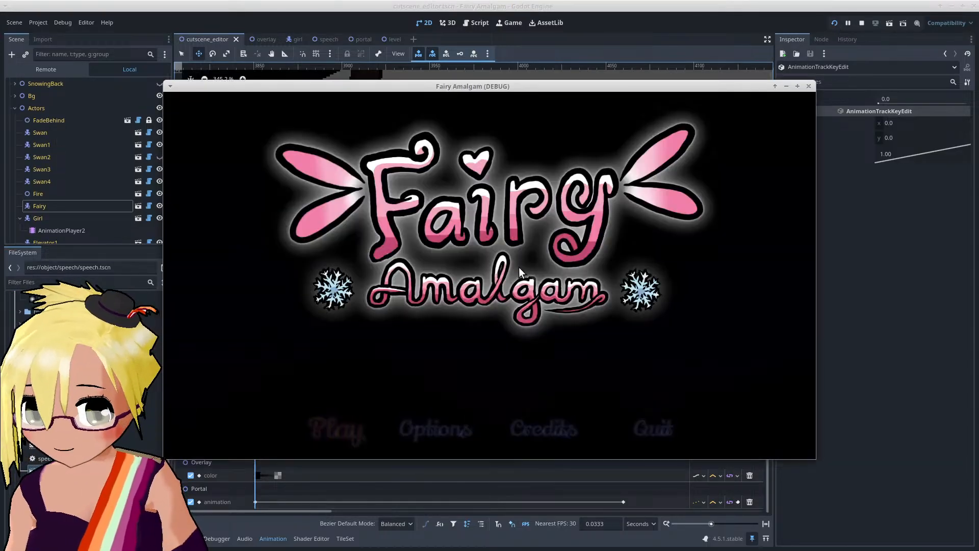
click(347, 423)
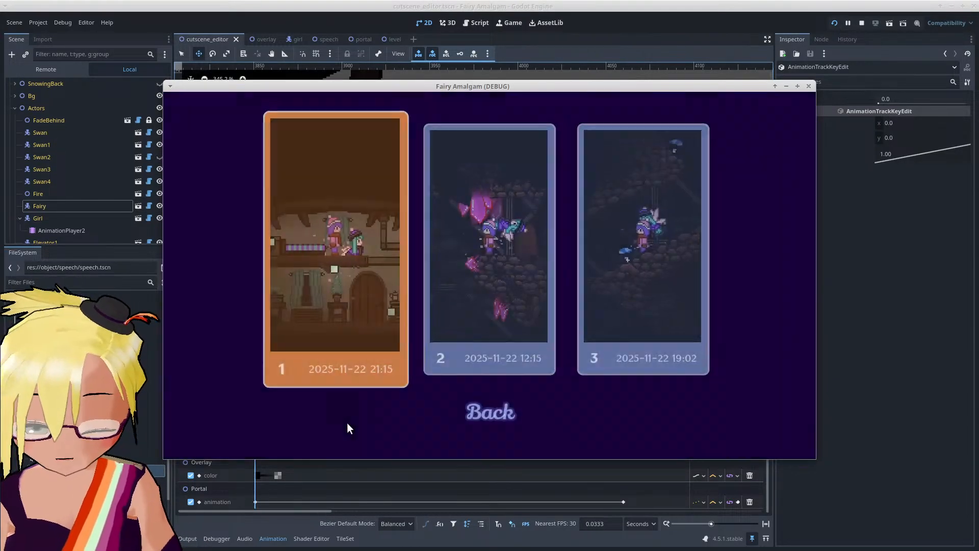
click(346, 335)
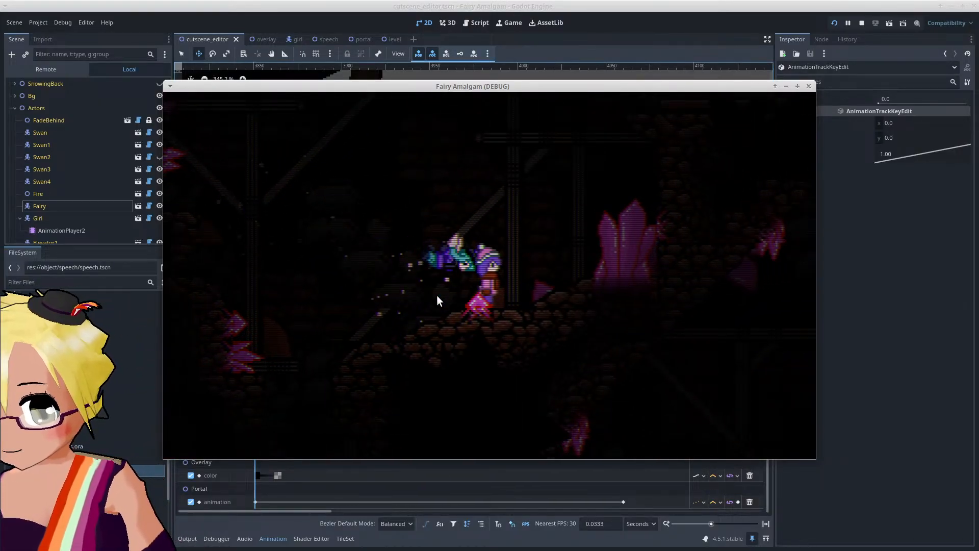
click(808, 87)
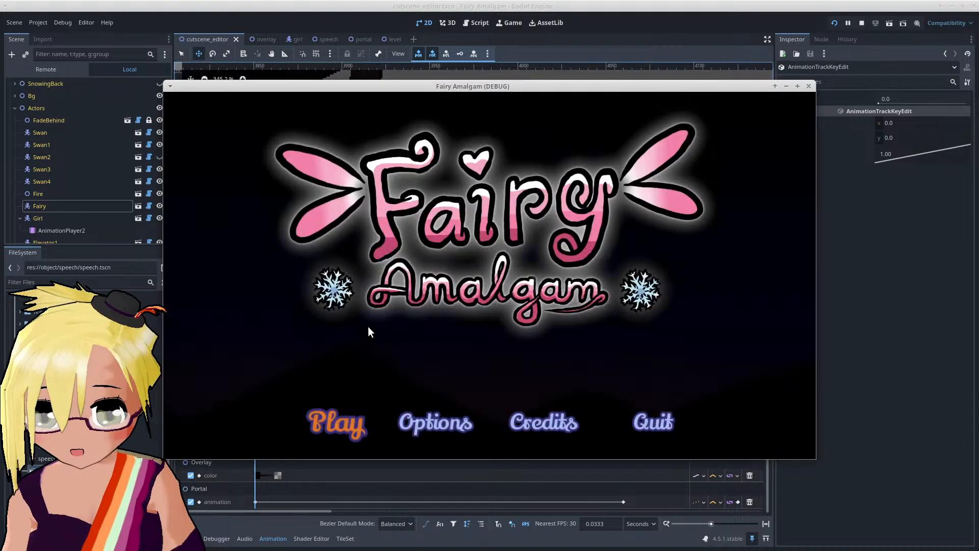
Step: Continue from save slot 1 in a new test run, pause the game and close its window
click(342, 424)
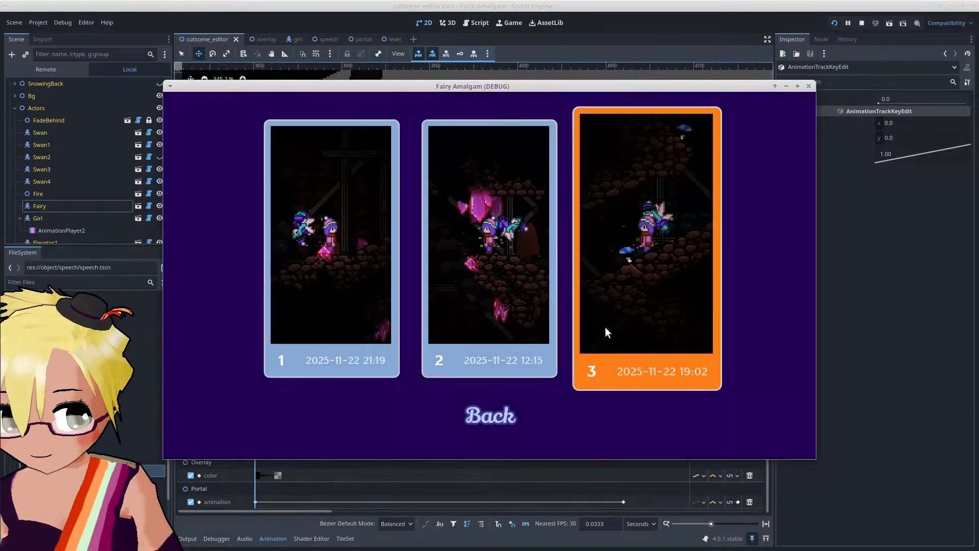
click(304, 281)
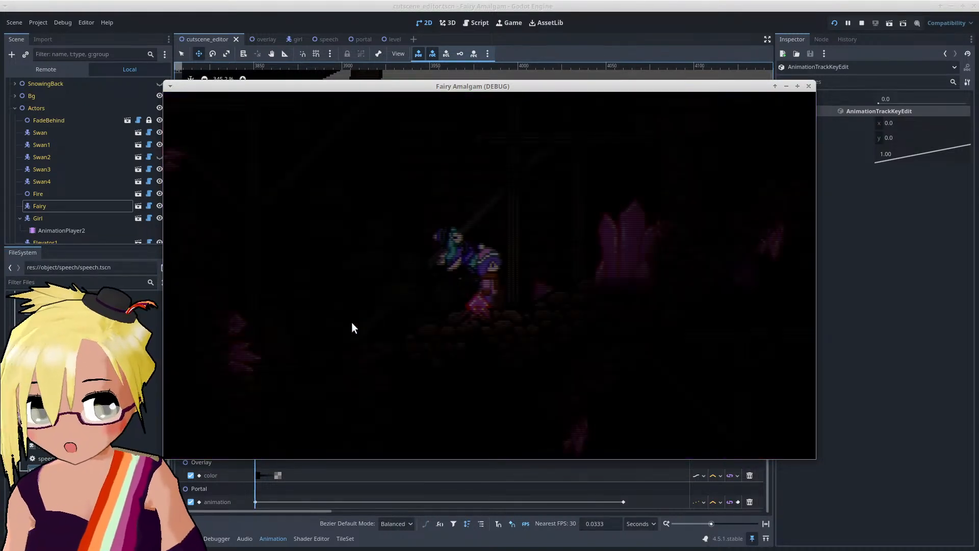
key(Escape)
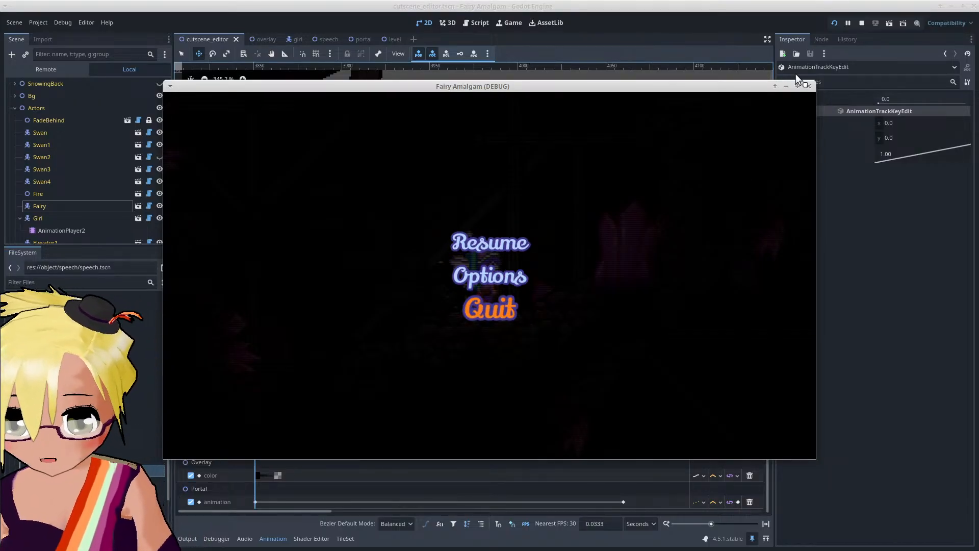
click(809, 86)
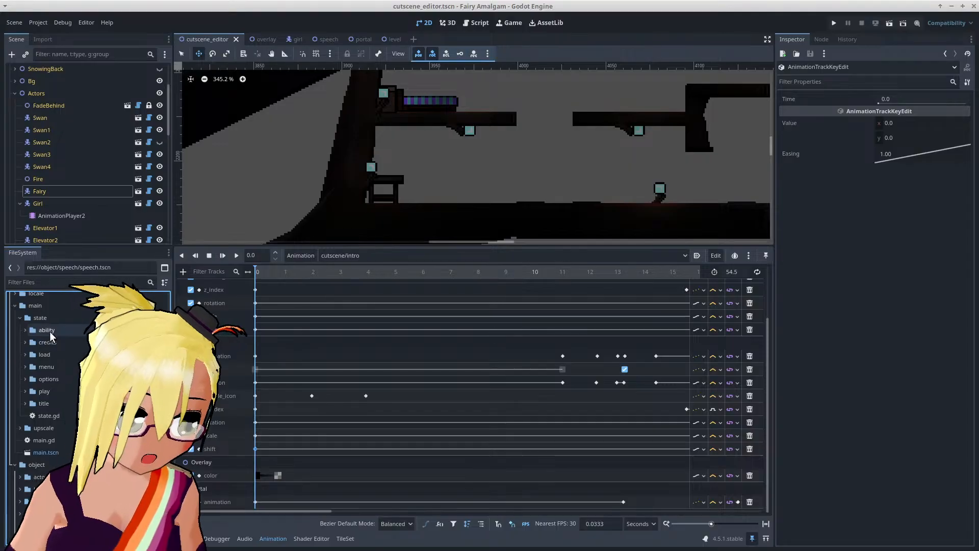
Step: Open main.gd with a taller script area and examine its option handlers, startup code and level creation and removal functions
click(20, 318)
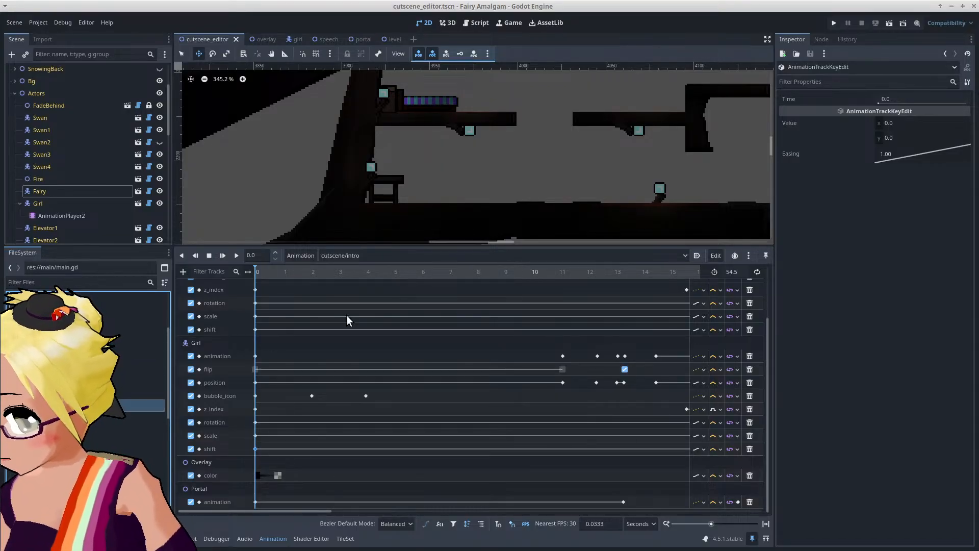
key(ctrl+F3)
drag(441, 245, 439, 402)
scroll(456, 337, up, 10)
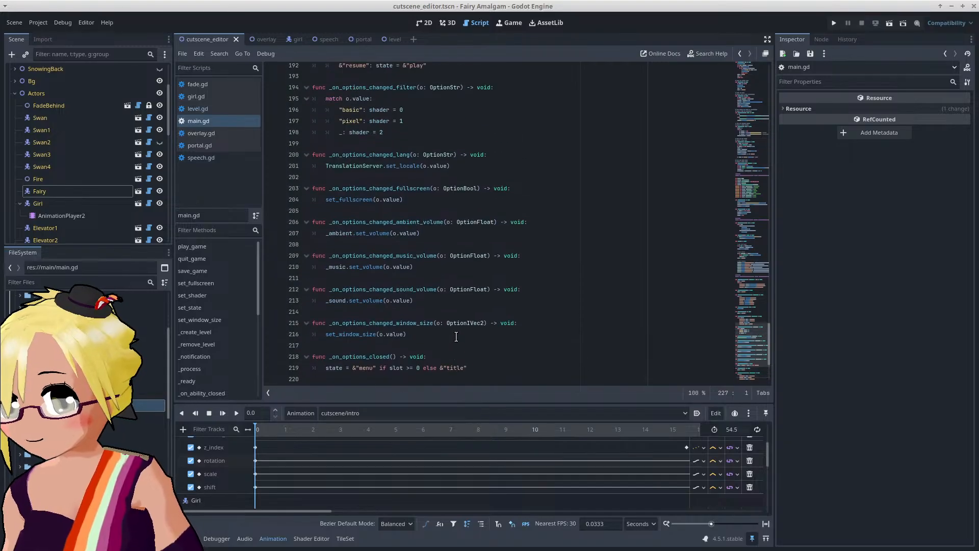
scroll(456, 337, up, 13)
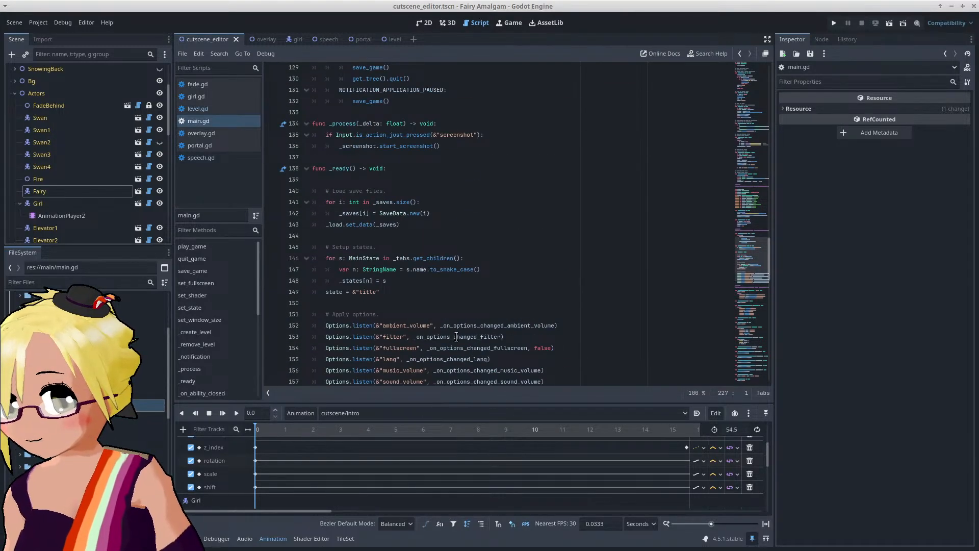
scroll(456, 337, up, 8)
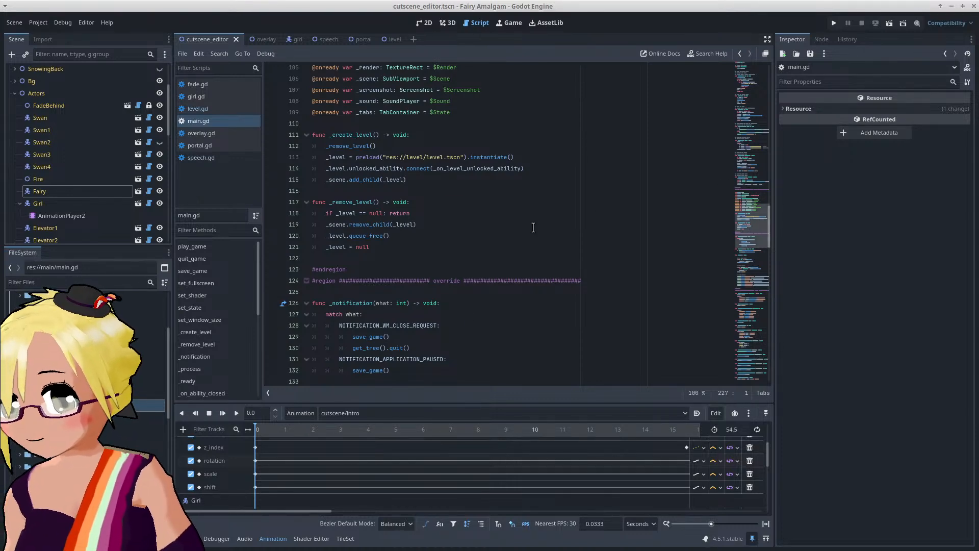
scroll(592, 222, up, 3)
scroll(623, 226, down, 3)
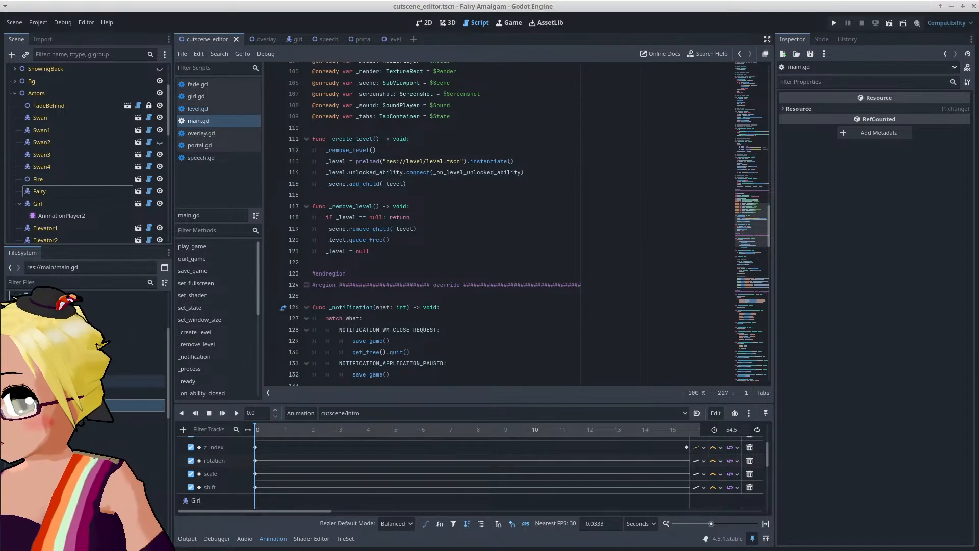
Step: Open the play state's script play.gd and copy its whole override region containing the _process function
click(20, 381)
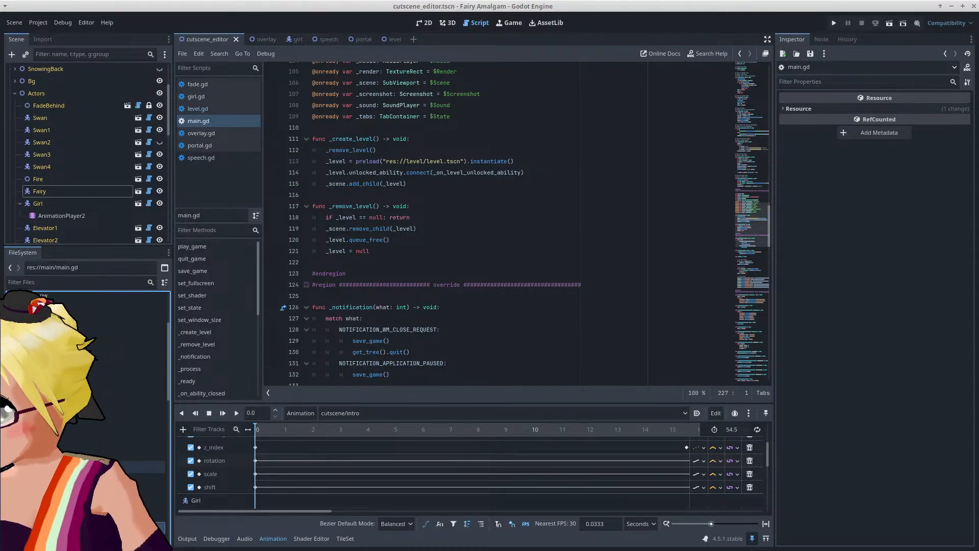
double_click(61, 467)
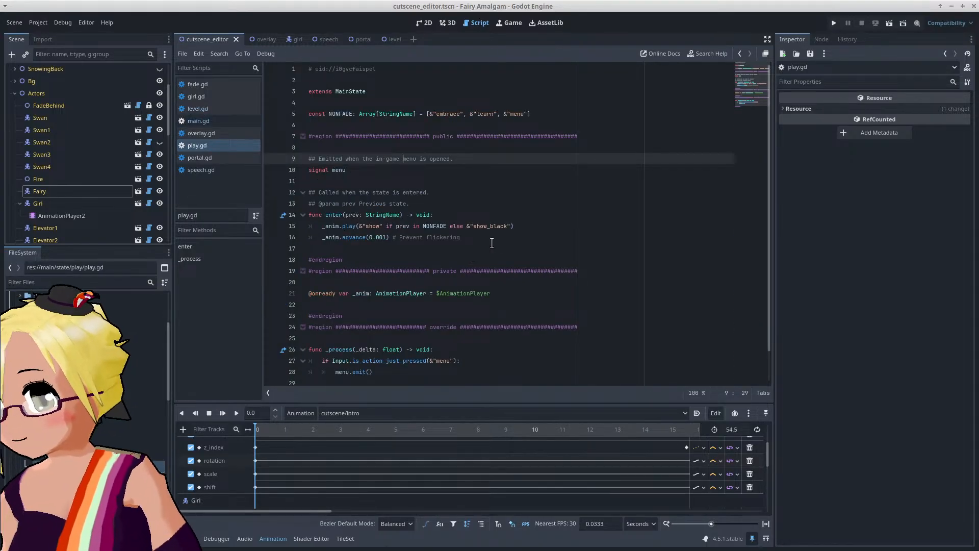
scroll(492, 242, down, 1)
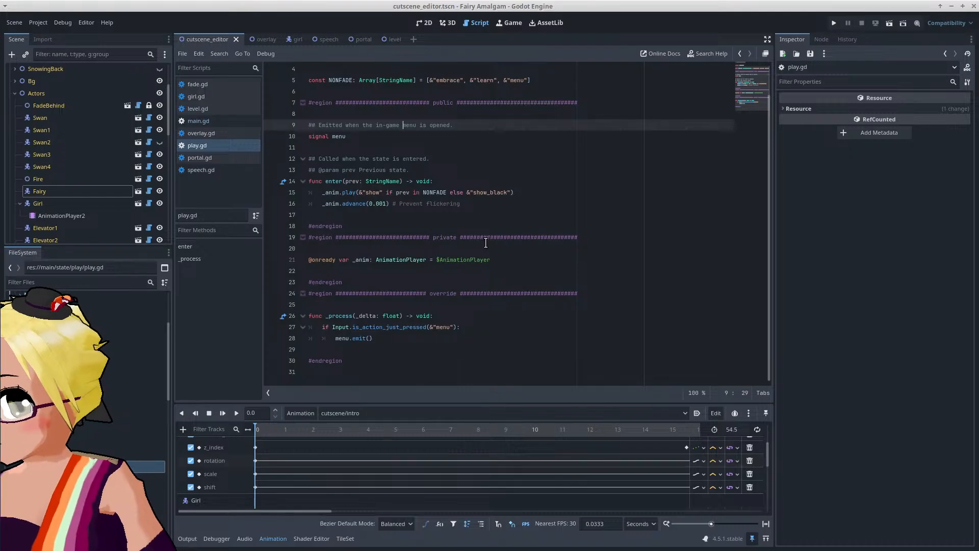
click(377, 340)
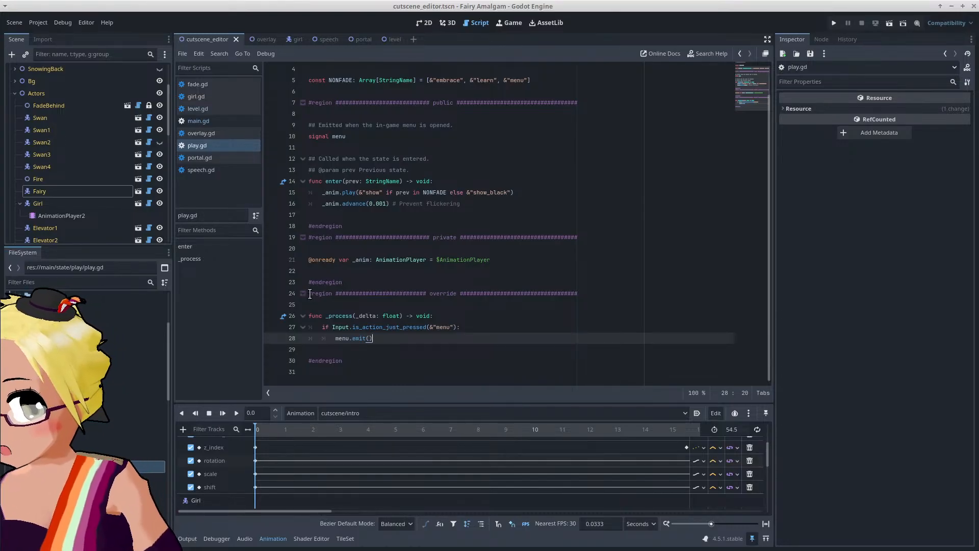
triple_click(328, 361)
drag(349, 361, 288, 298)
key(ctrl+c)
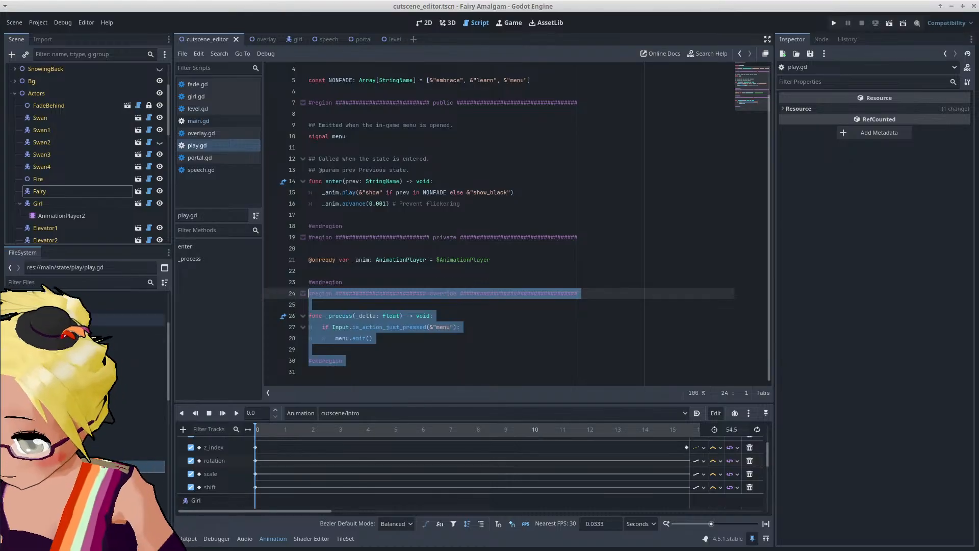
Step: Open menu.gd and paste the copied override region between its private and handler regions
click(25, 430)
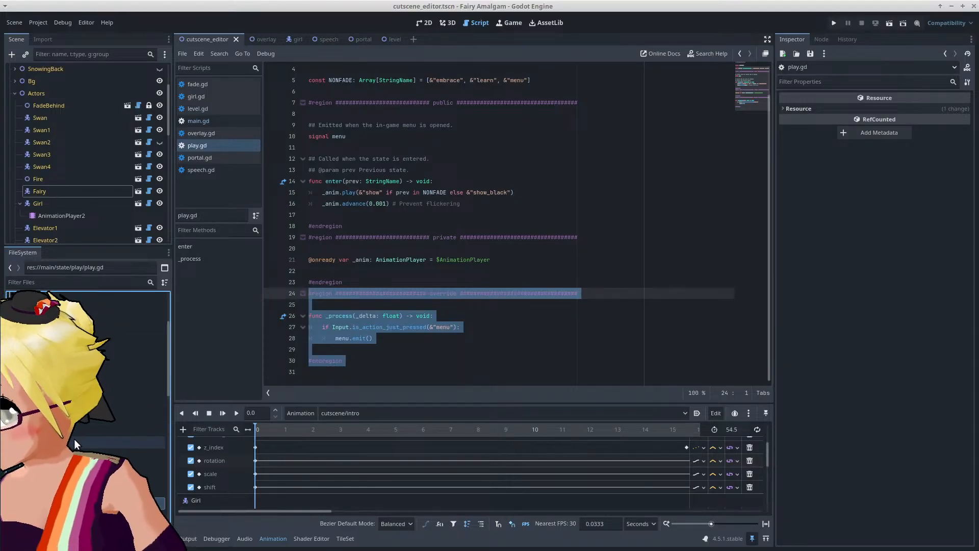
double_click(117, 442)
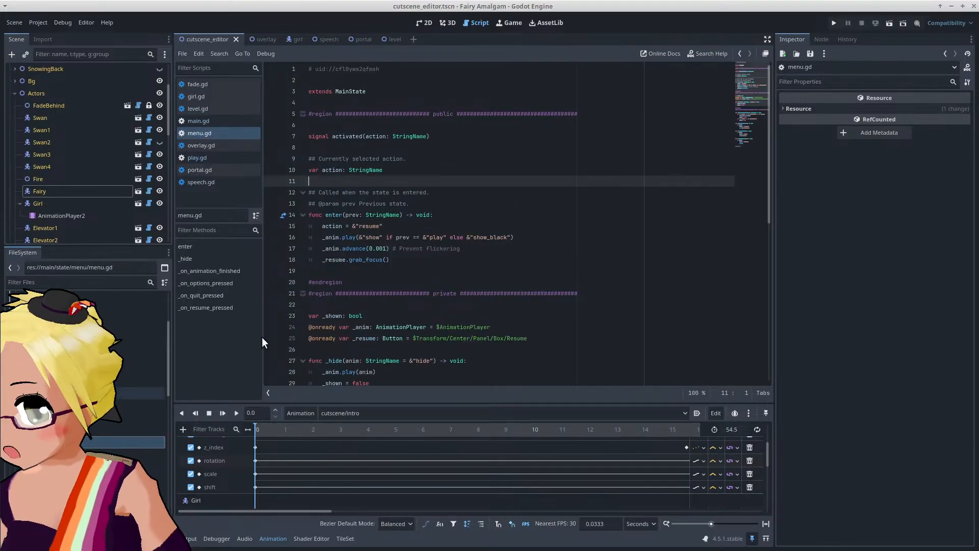
scroll(326, 311, down, 8)
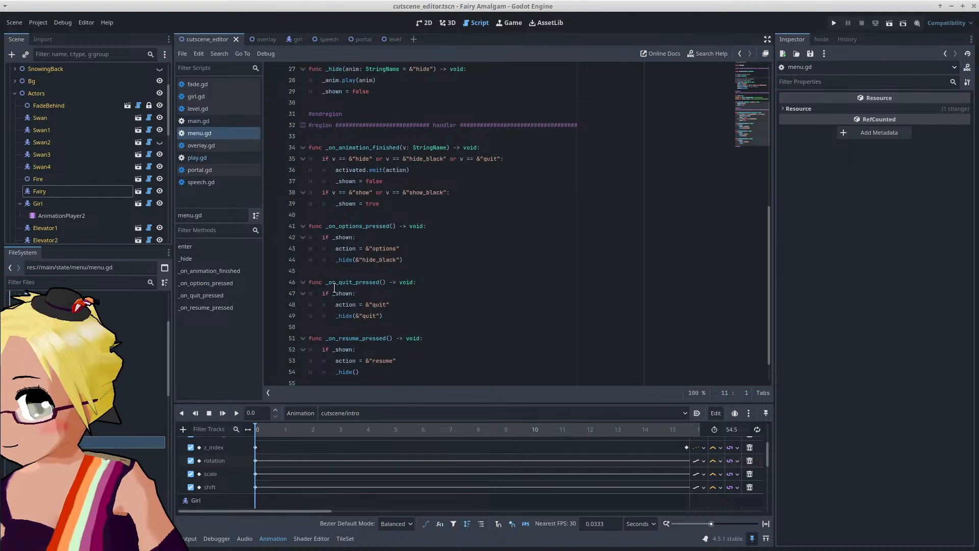
scroll(336, 288, up, 4)
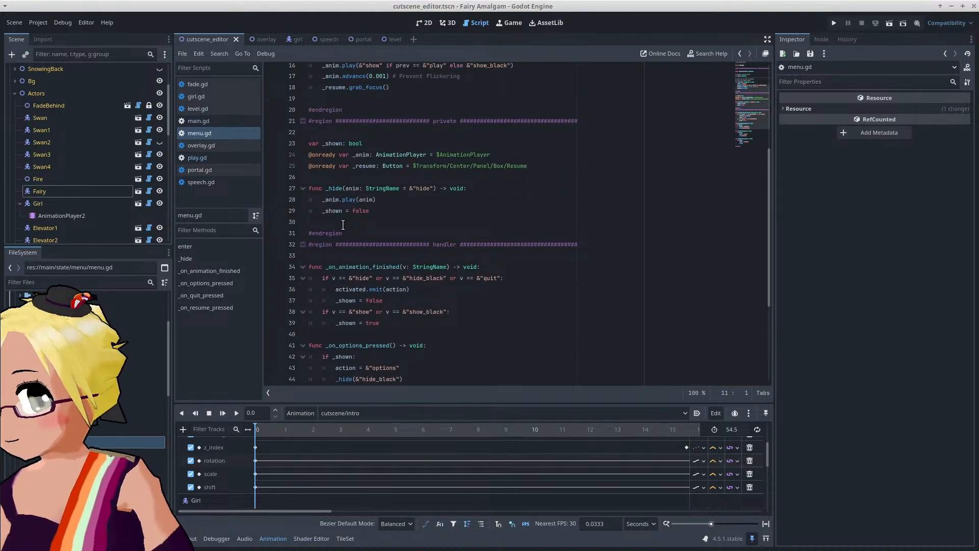
click(368, 232)
key(Return)
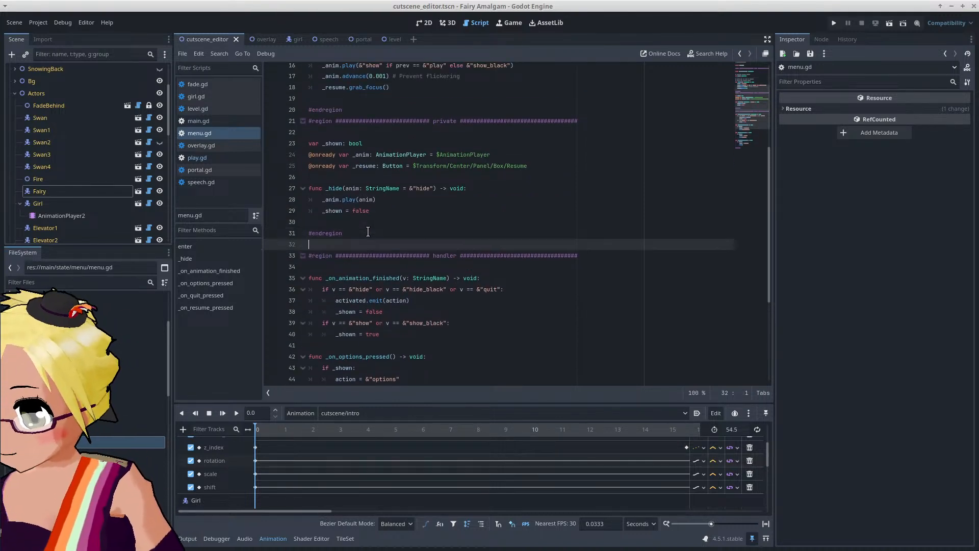
key(ctrl+v)
key(Up)
key(Up)
key(Up)
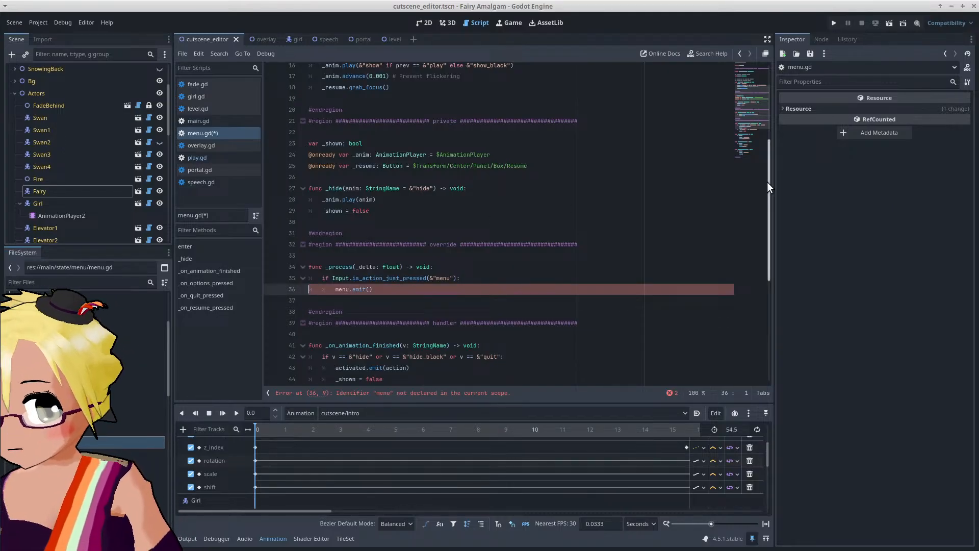
Step: Replace menu.emit in menu.gd's _process function with a call to _on_resume_pressed() and save the script
scroll(767, 182, up, 5)
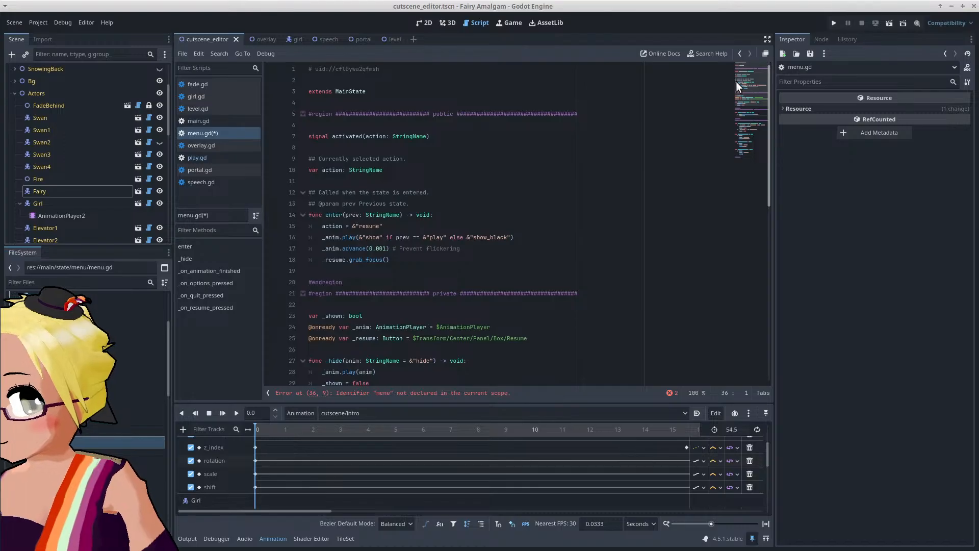
scroll(713, 146, down, 7)
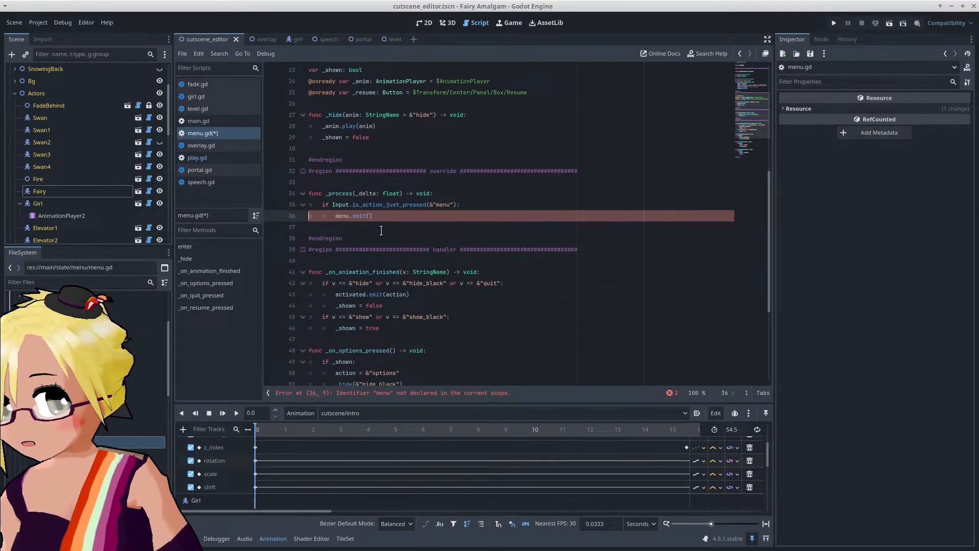
double_click(343, 215)
scroll(382, 219, down, 4)
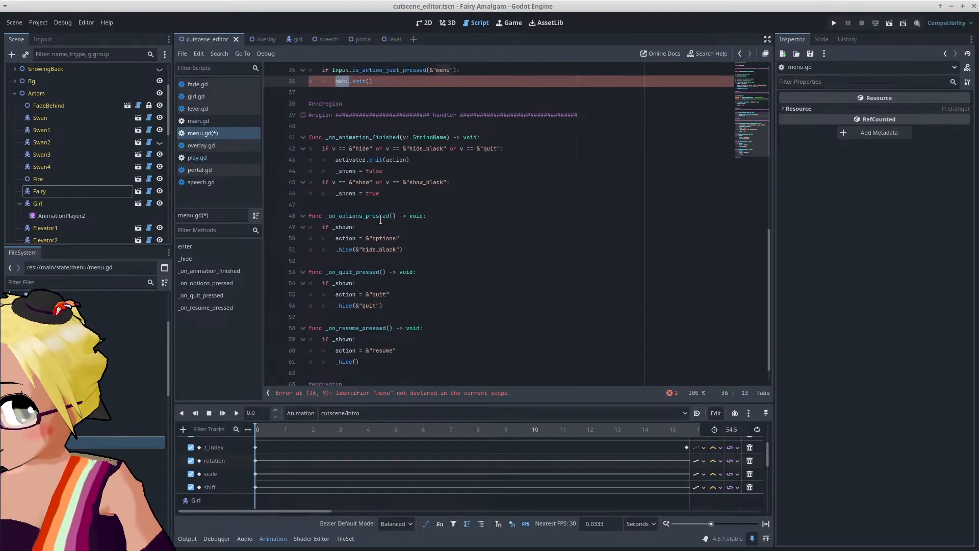
scroll(376, 260, down, 1)
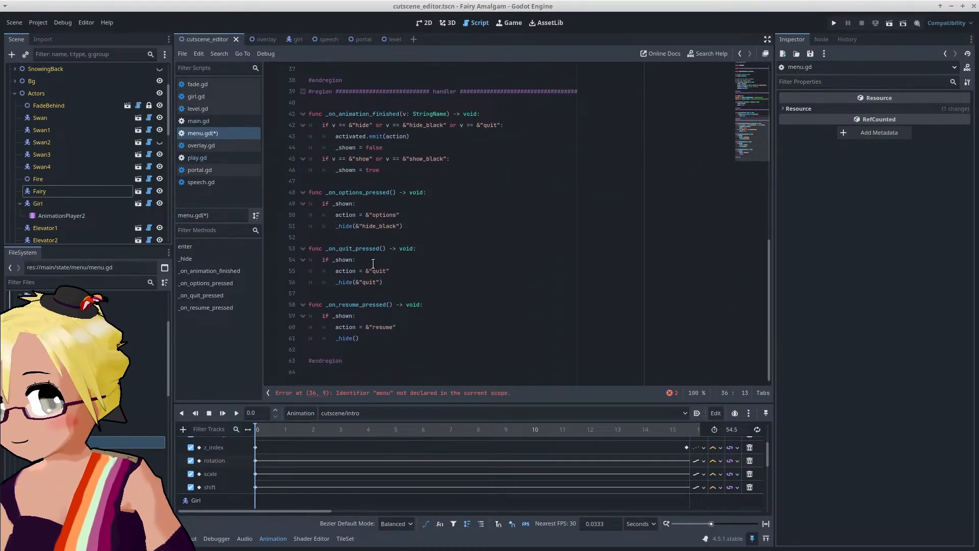
double_click(354, 309)
key(ctrl+c)
scroll(357, 193, up, 2)
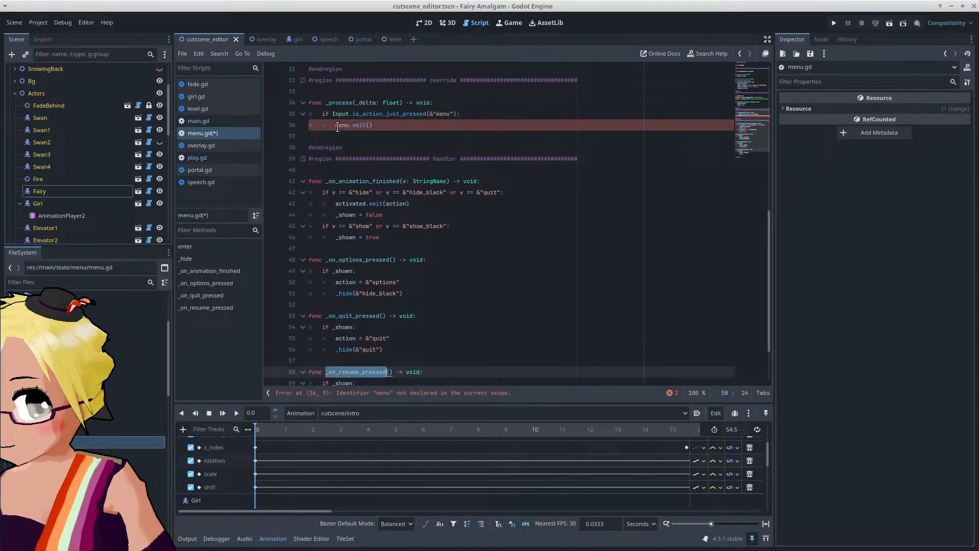
drag(336, 126, 366, 123)
key(ctrl+v)
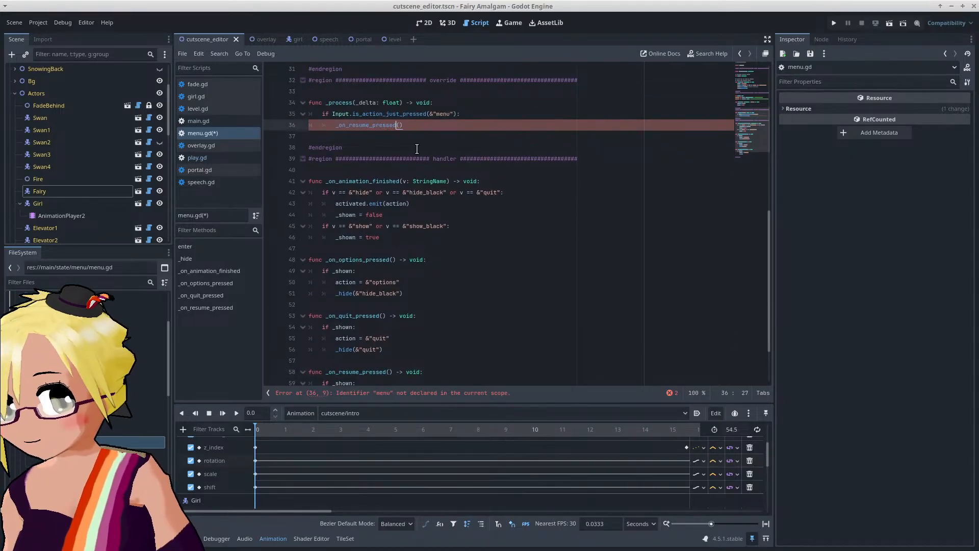
key(ctrl+s)
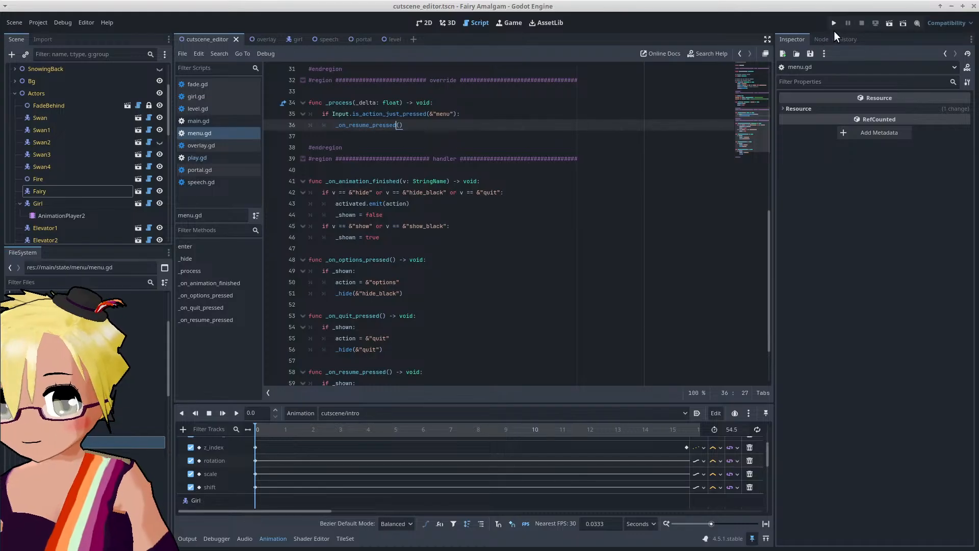
Step: Run the project, continue from save slot 1, open and close the pause menu repeatedly with its menu action, and close the game
click(834, 23)
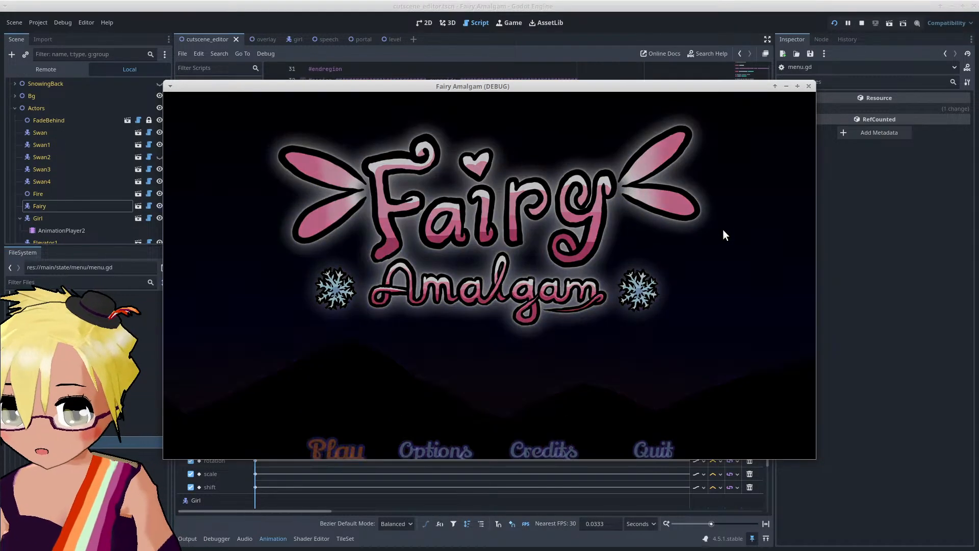
key(Return)
key(Return)
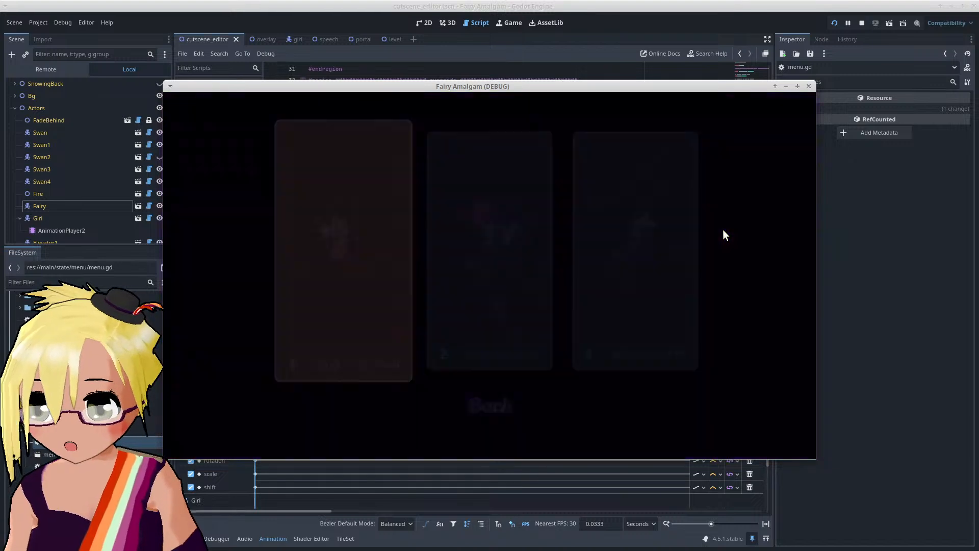
key(Escape)
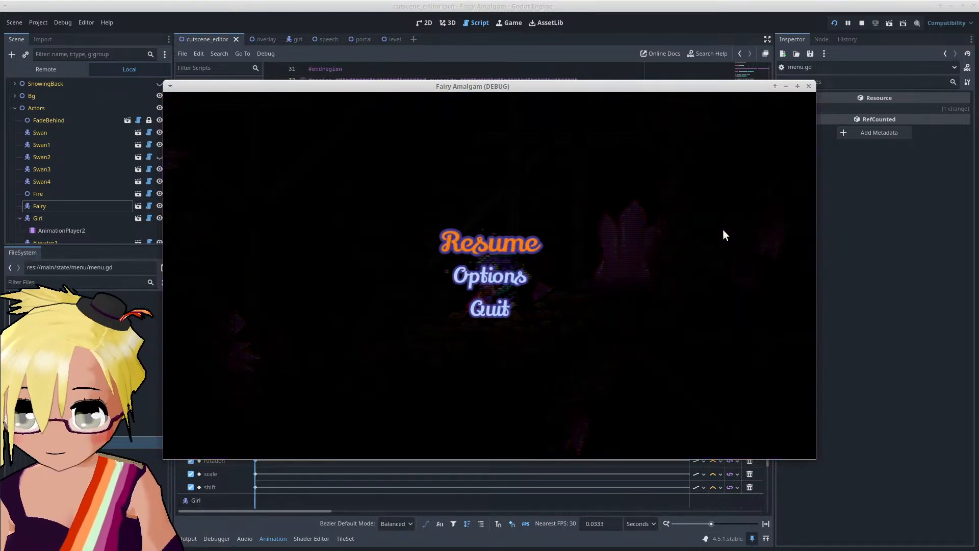
key(Escape)
key(Escape)
key(Escape)
key(Escape)
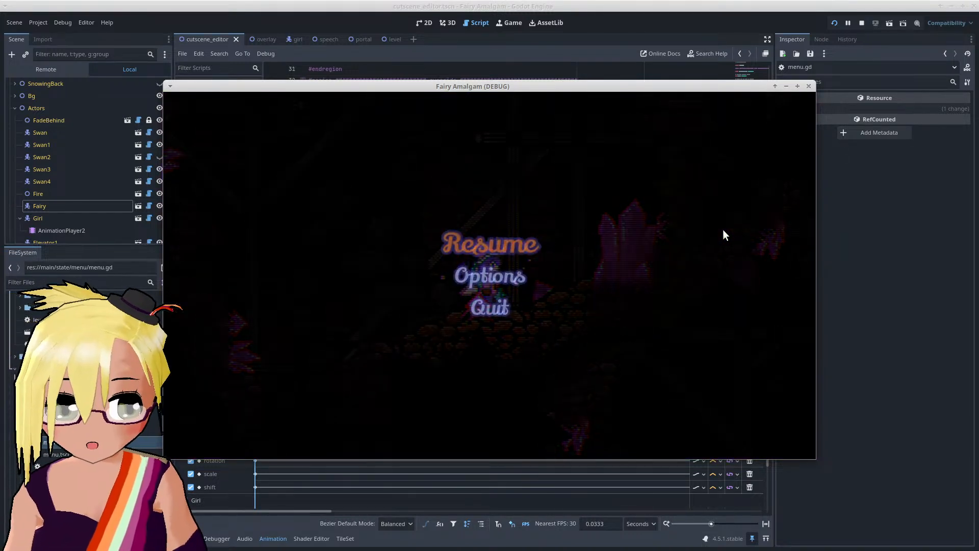
key(Escape)
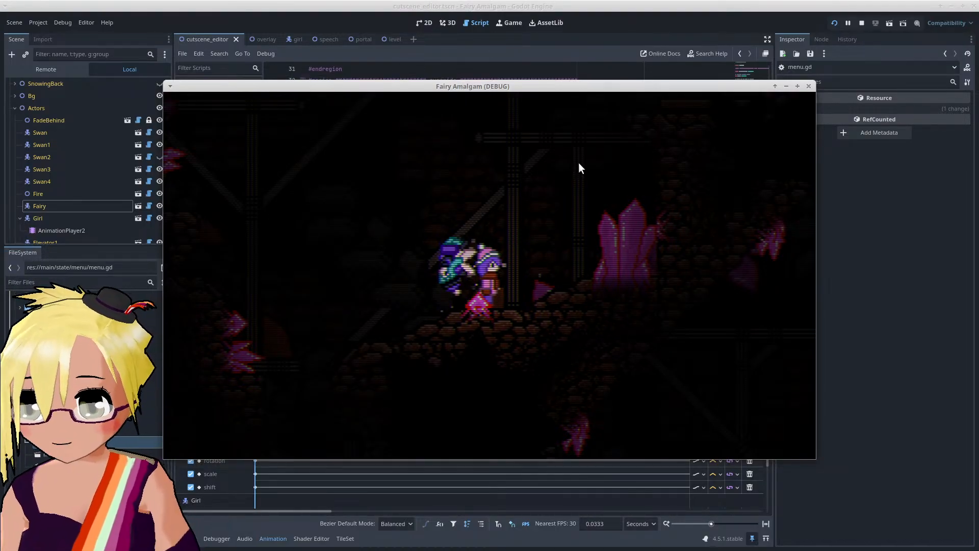
click(809, 86)
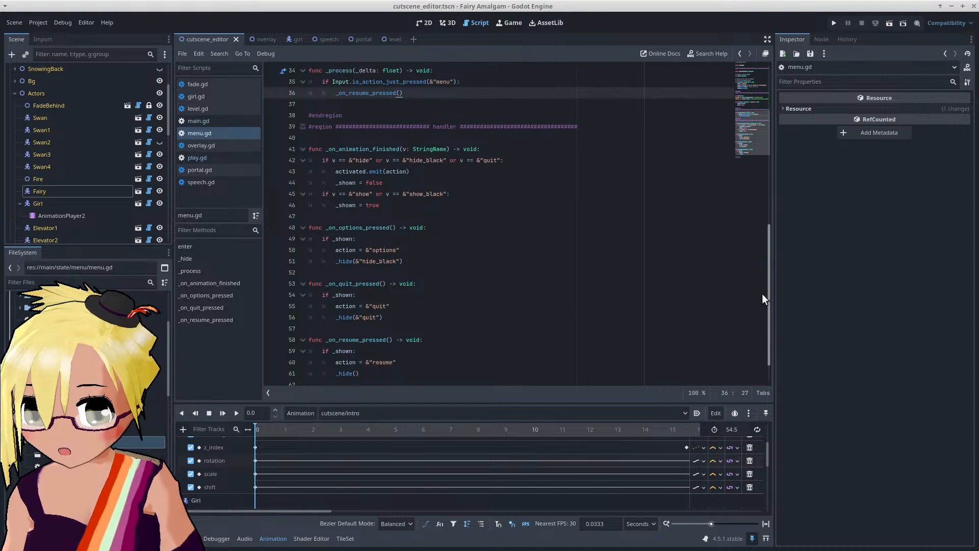
scroll(762, 293, down, 1)
scroll(767, 283, up, 3)
scroll(728, 152, up, 3)
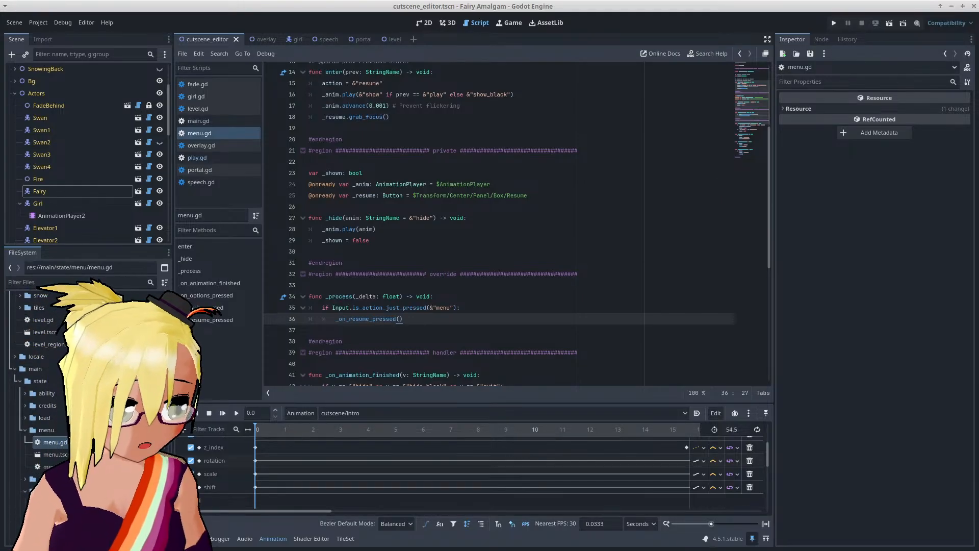
key(alt+Tab)
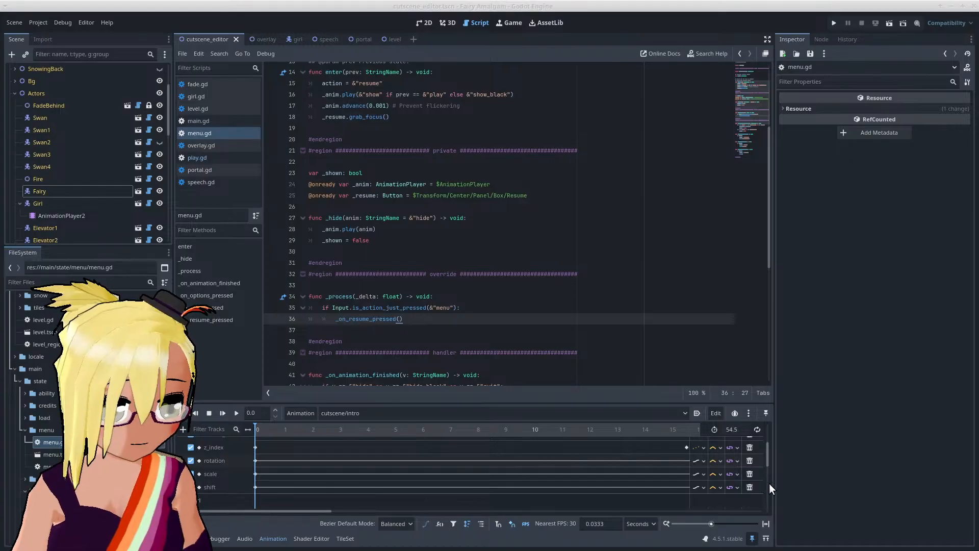
click(653, 332)
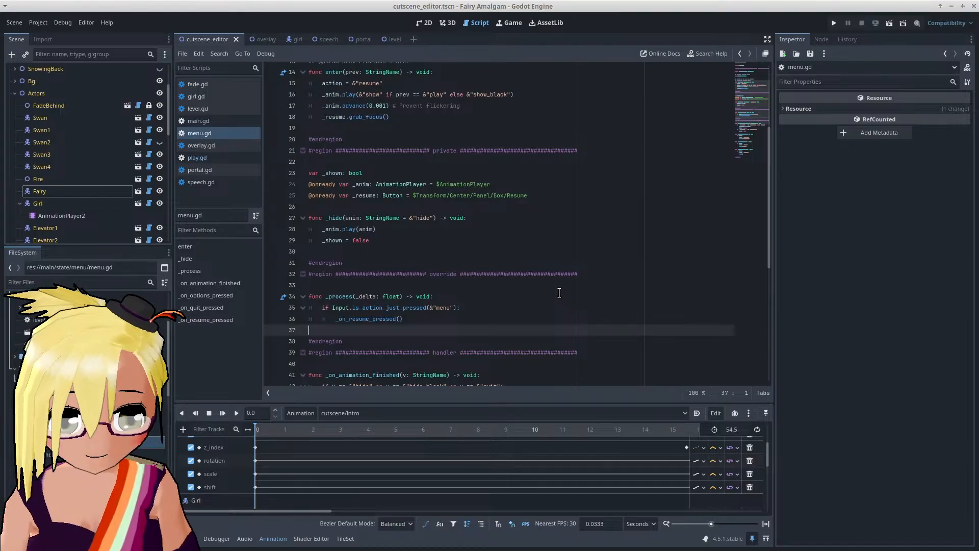
click(505, 305)
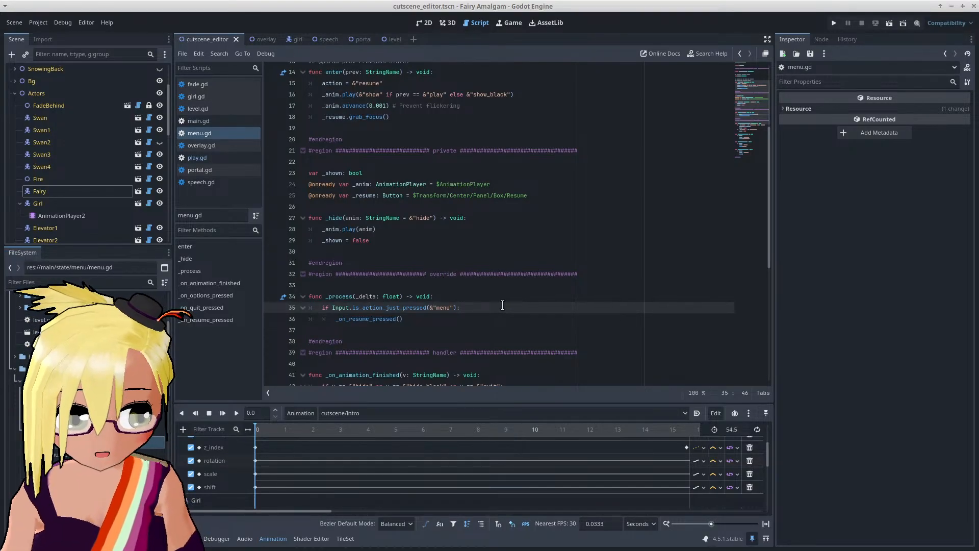
click(474, 297)
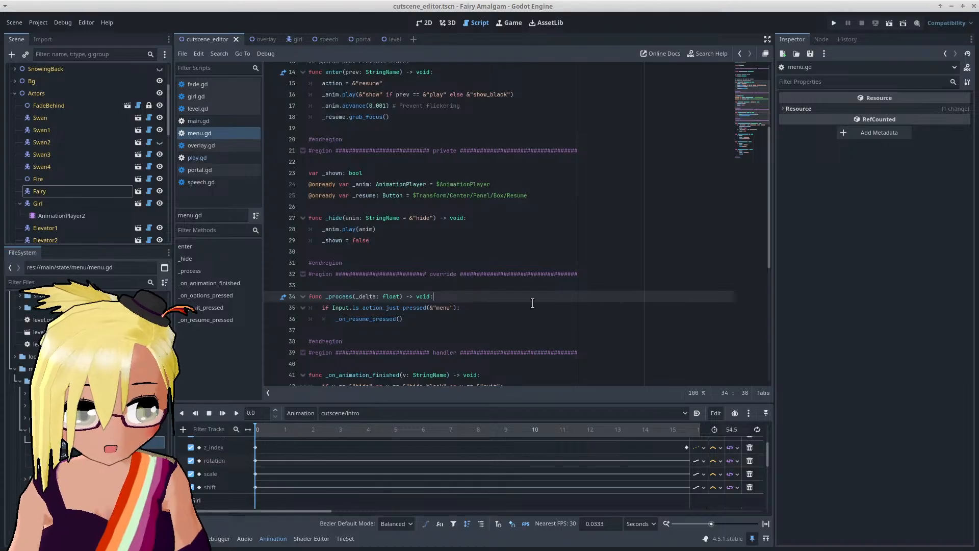
click(496, 306)
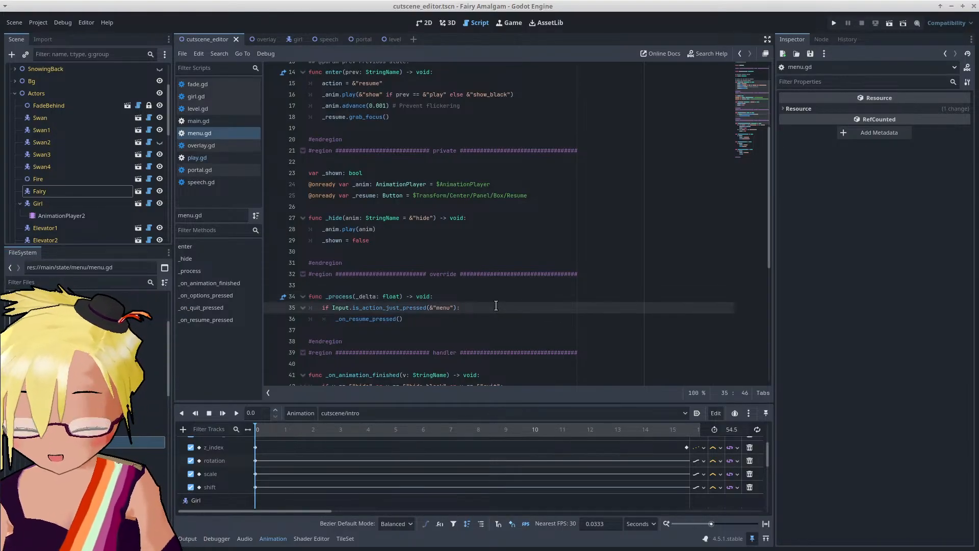